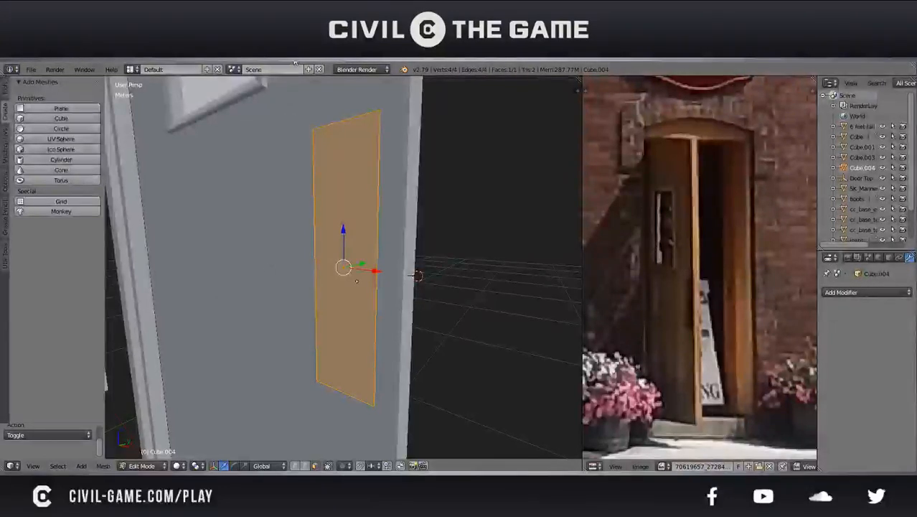
Examine the whole door and frame in object mode, then return to the narrow plate near the door's edge
key("Tab")
mouse_move(420, 221)
middle_mouse_down()
mouse_move(364, 211)
mouse_move(390, 235)
mouse_move(401, 238)
mouse_move(369, 222)
mouse_move(405, 226)
middle_mouse_up()
scroll(399, 225, "down", 6)
key("a")
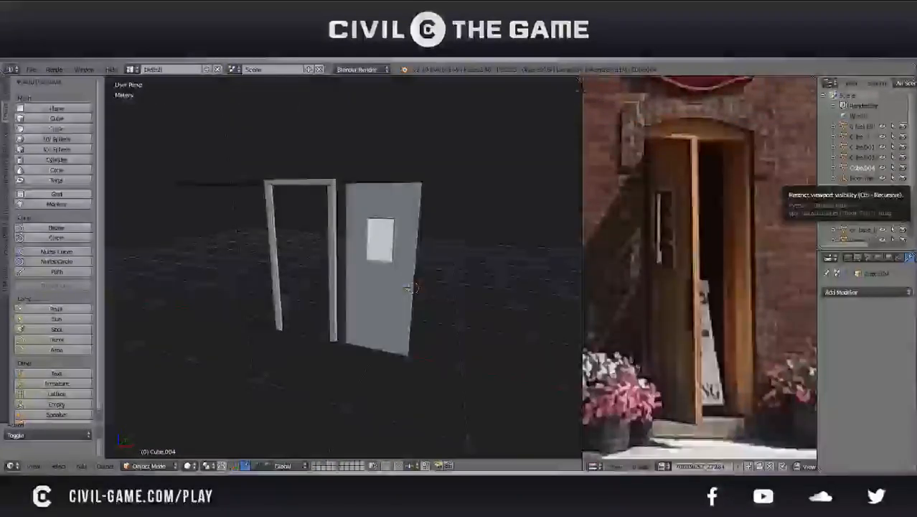
middle_click_drag(567, 211, 455, 231)
scroll(454, 231, "up", 4)
right_click(446, 260)
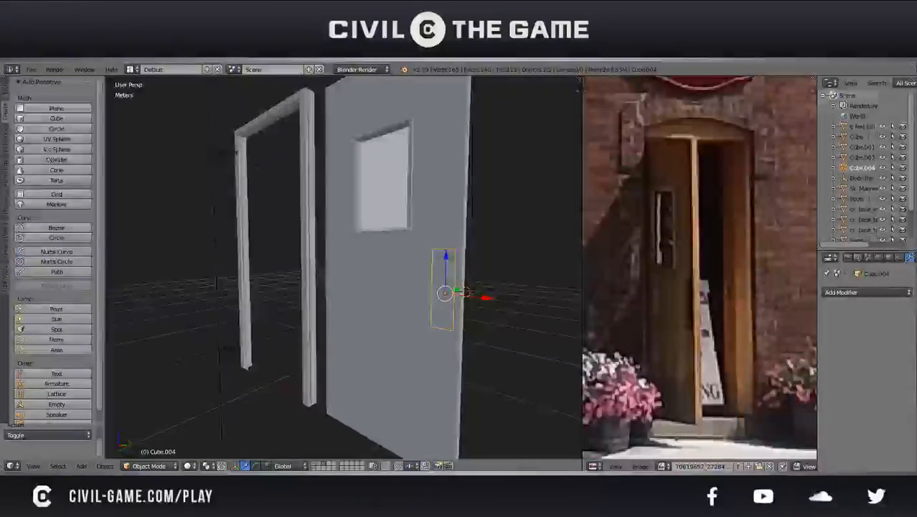
middle_click_drag(468, 318, 479, 330)
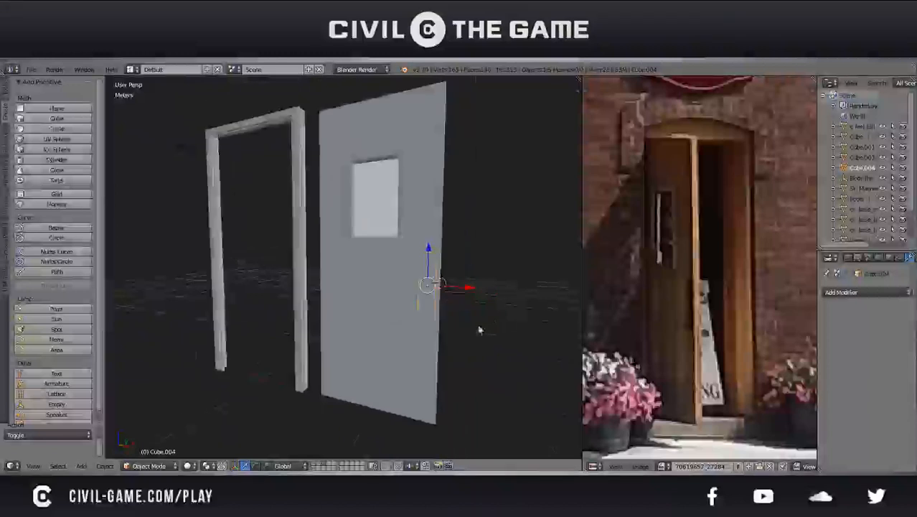
mouse_move(510, 464)
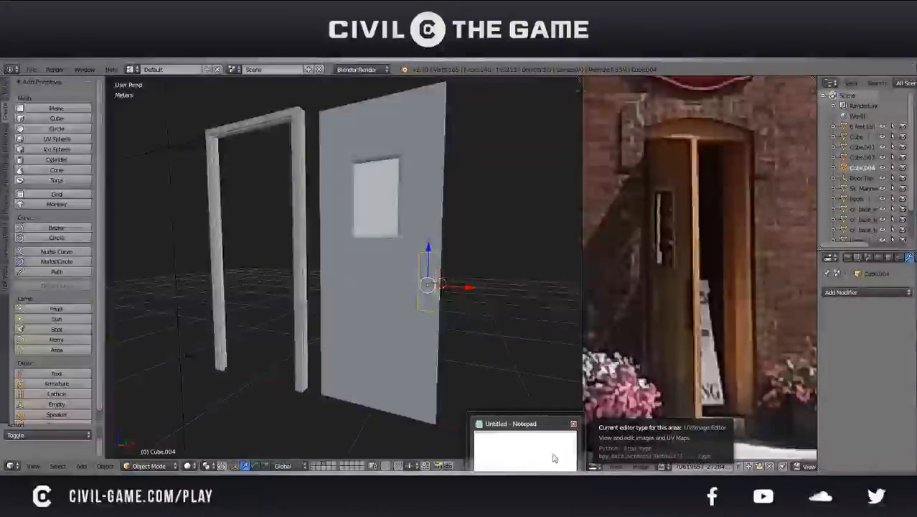
mouse_move(162, 459)
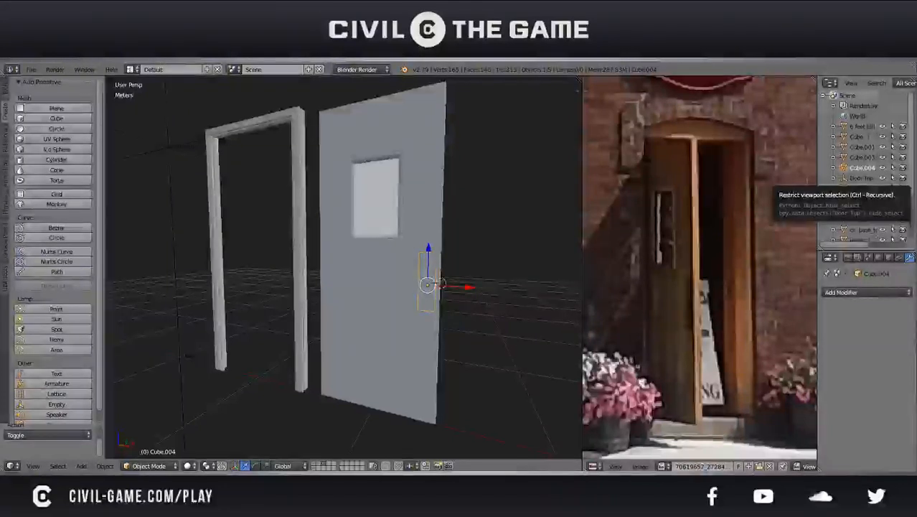
Duplicate the plate's face and scale the copy by about 0.313 along Z and 0.68 overall
middle_click_drag(480, 257, 371, 263)
scroll(370, 258, "up", 5)
key("x")
key("Escape")
key("Tab")
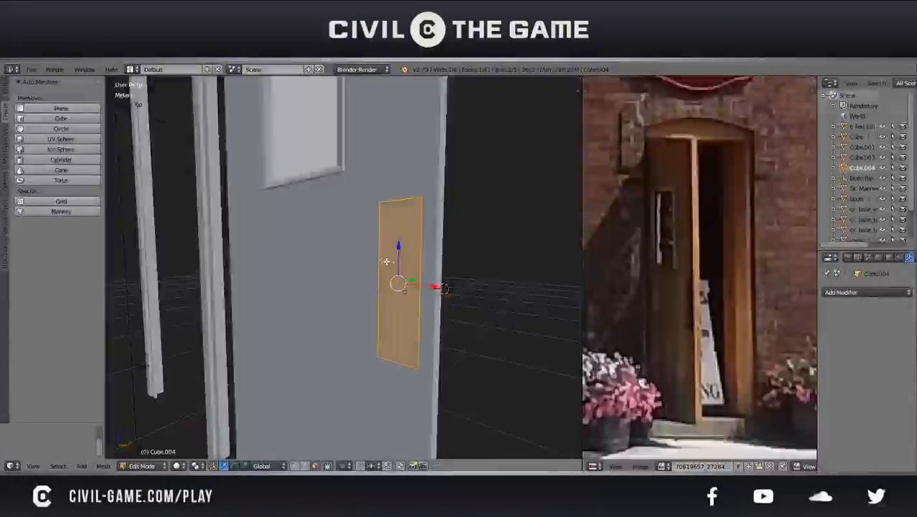
key("shift+d")
key("s")
key("z")
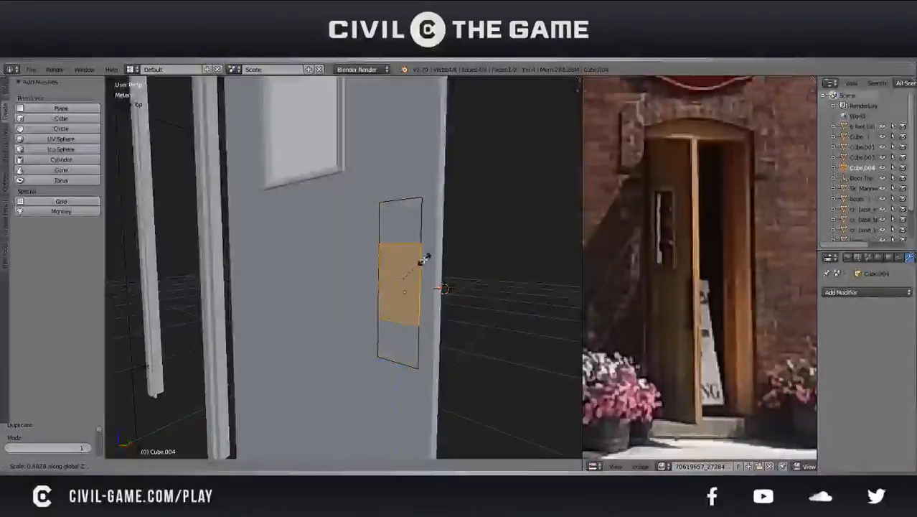
left_click(414, 267)
key("s")
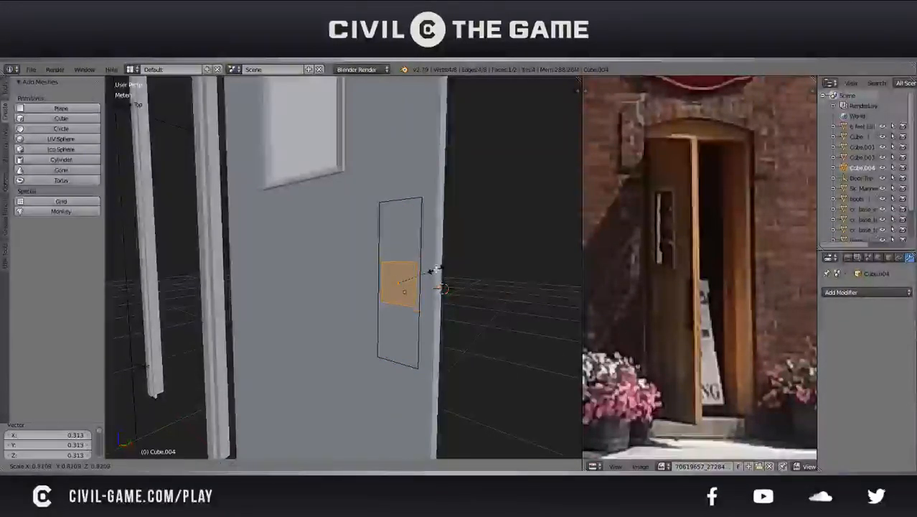
left_click(428, 269)
Raise the small face about 10 cm to the plate's upper end and enlarge it slightly
key("g")
key("z")
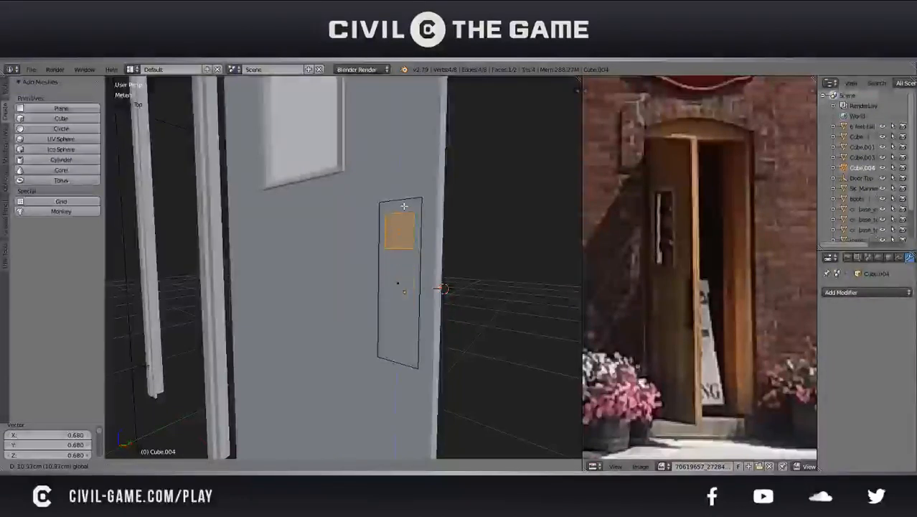
left_click(406, 201)
key("s")
left_click(450, 214)
key("s")
left_click(419, 195)
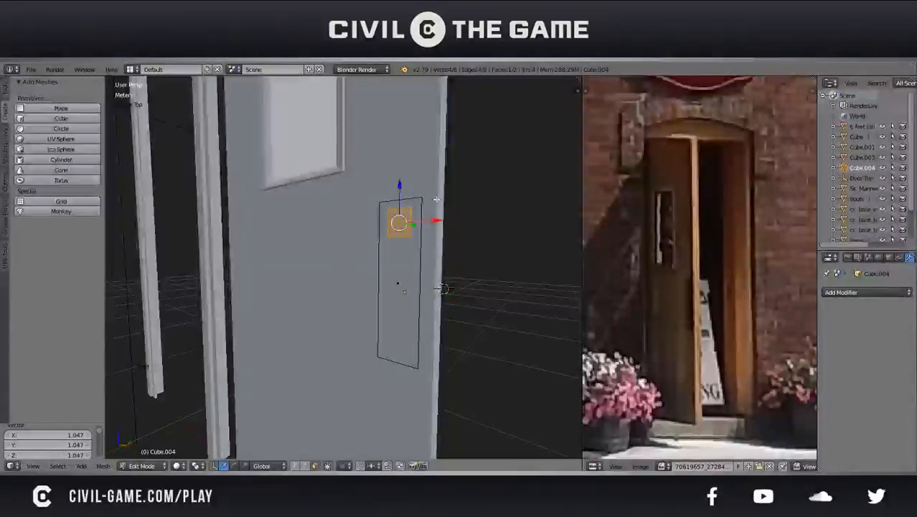
Scale the small upper face along Z and lower it slightly within the plate outline
key("s")
key("x")
key("z")
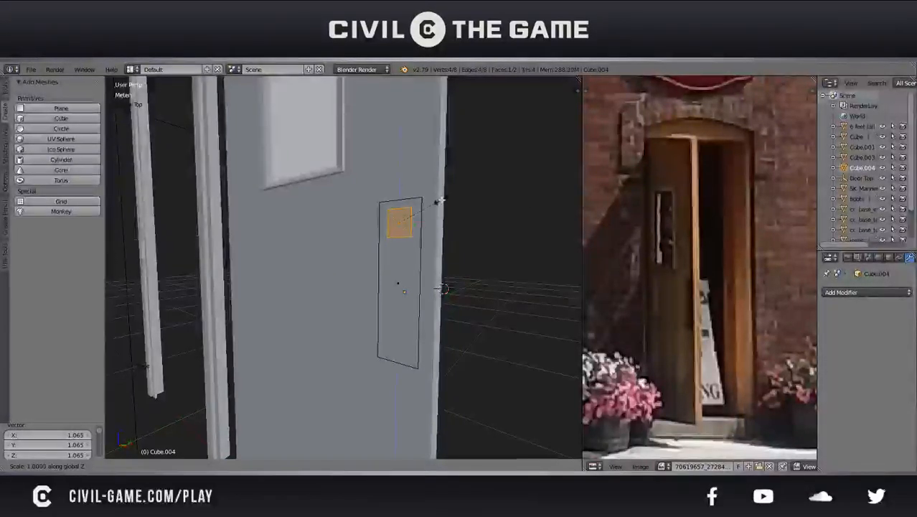
left_click(444, 198)
left_click_drag(400, 189, 404, 195)
Duplicate the small face about 22.9 cm downward and delete the original large plate face
key("shift+d")
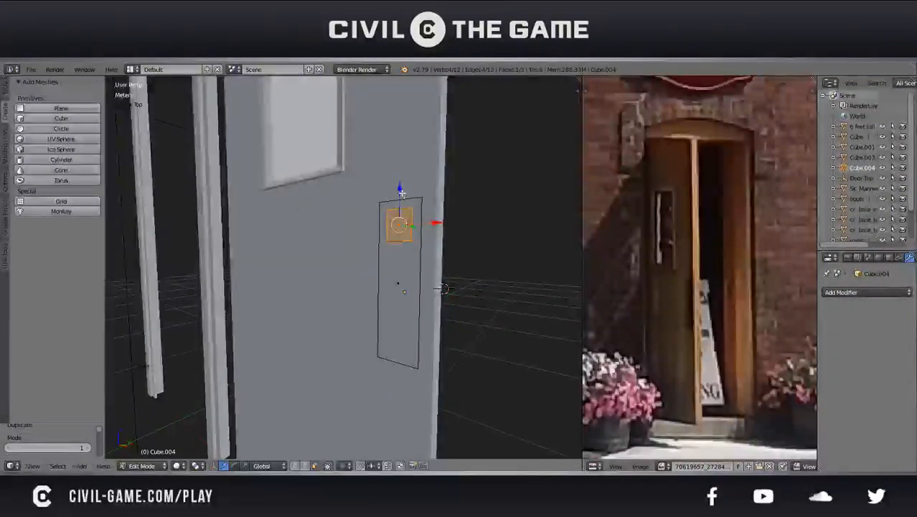
left_click(422, 311)
right_click(406, 278)
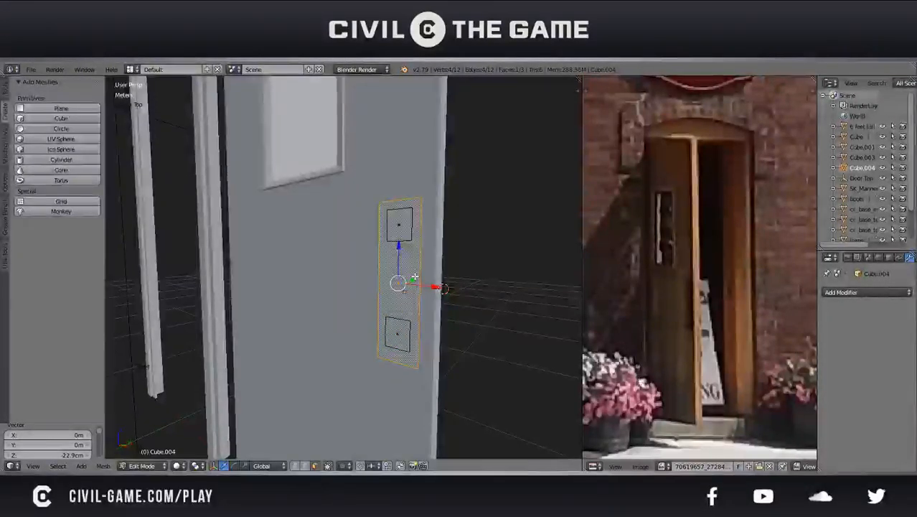
key("x")
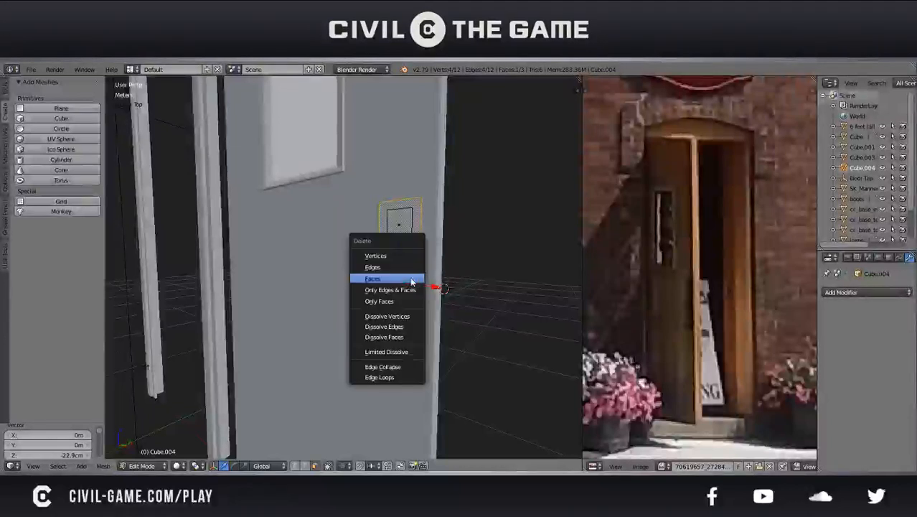
left_click(413, 279)
Set the object's origin to the center of mass (surface) of the two small faces
right_click(394, 332, "shift")
middle_click_drag(435, 292, 411, 301)
key("KP_Decimal")
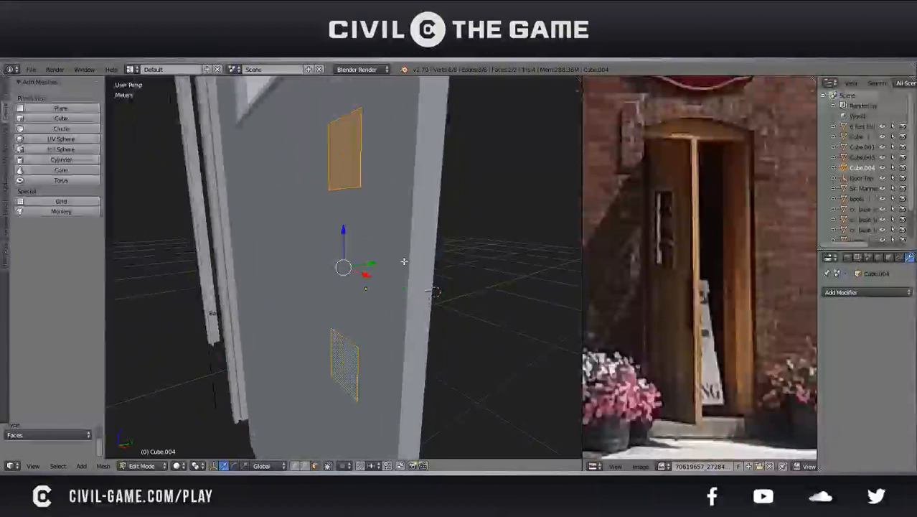
middle_click_drag(404, 261, 417, 262)
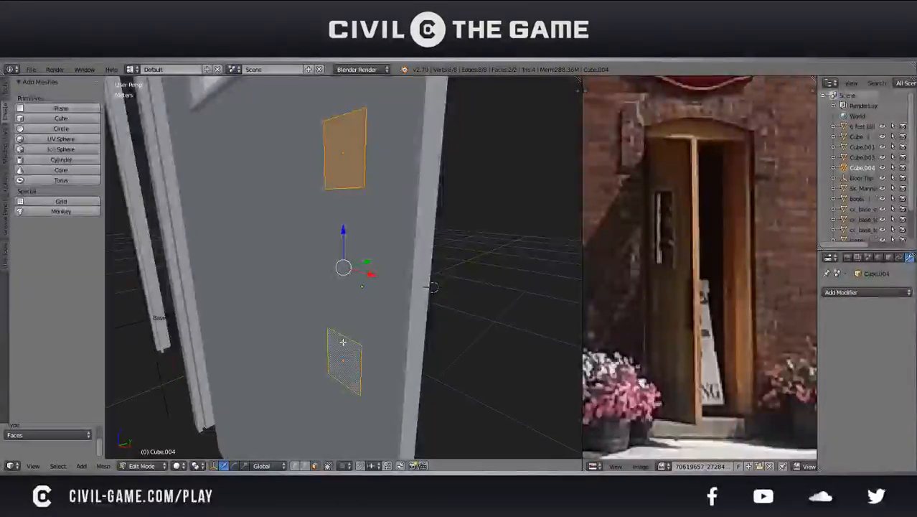
key("Tab")
key("shift+ctrl+alt+c")
left_click(405, 248)
key("shift+ctrl+alt+c")
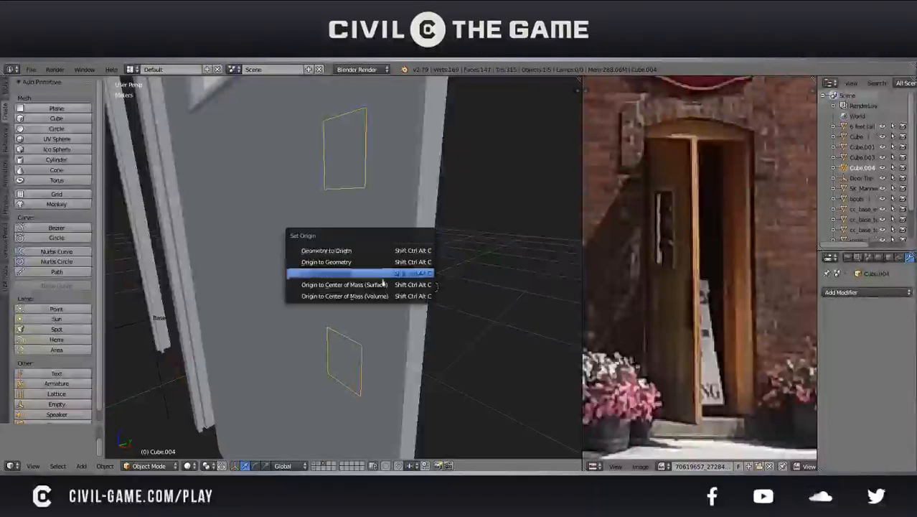
left_click(379, 286)
Add a Mirror modifier to the small faces, mirroring along the Z axis only
left_click(873, 290)
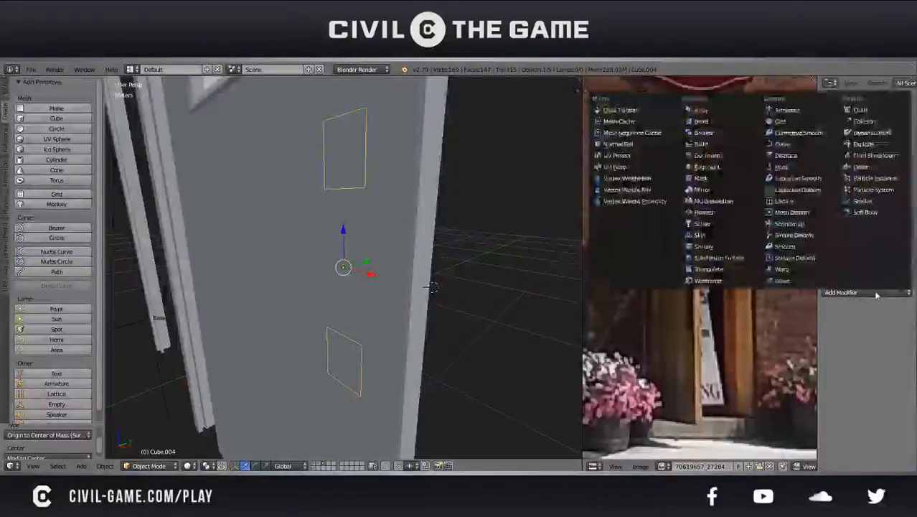
left_click(834, 295)
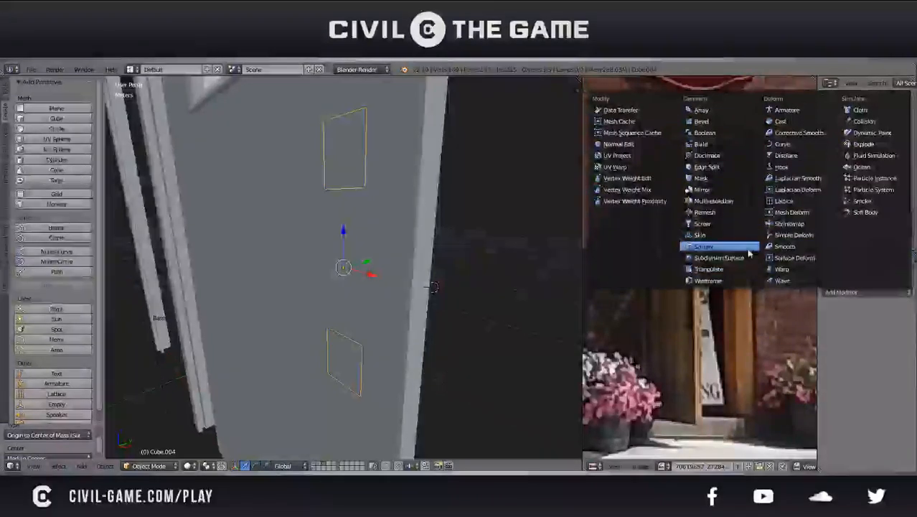
left_click(710, 190)
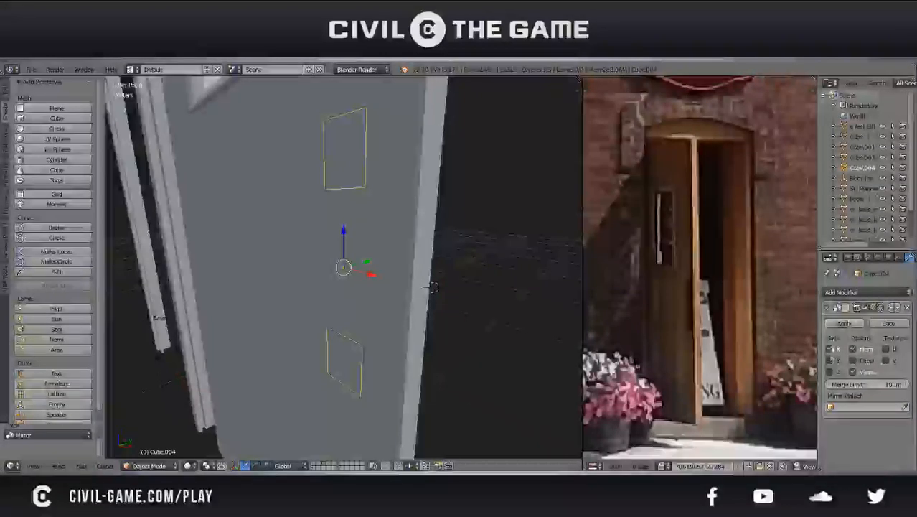
left_click(830, 349)
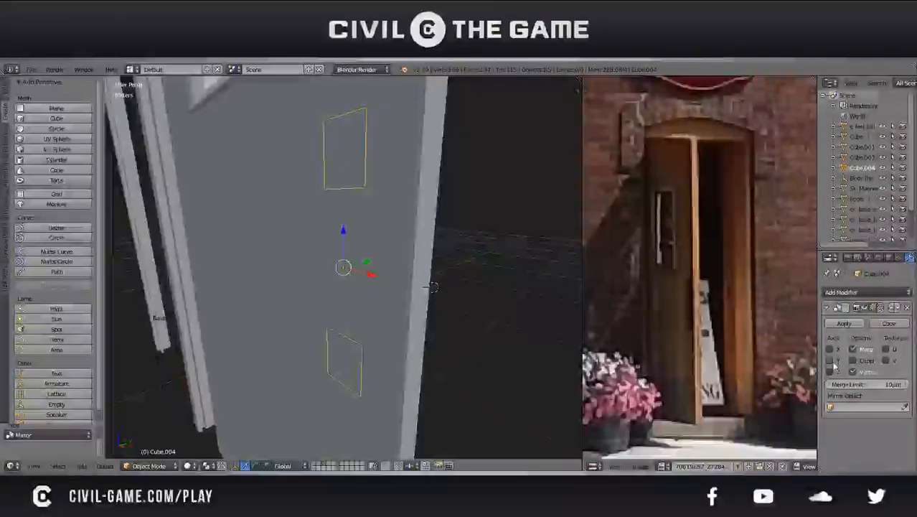
left_click(830, 360)
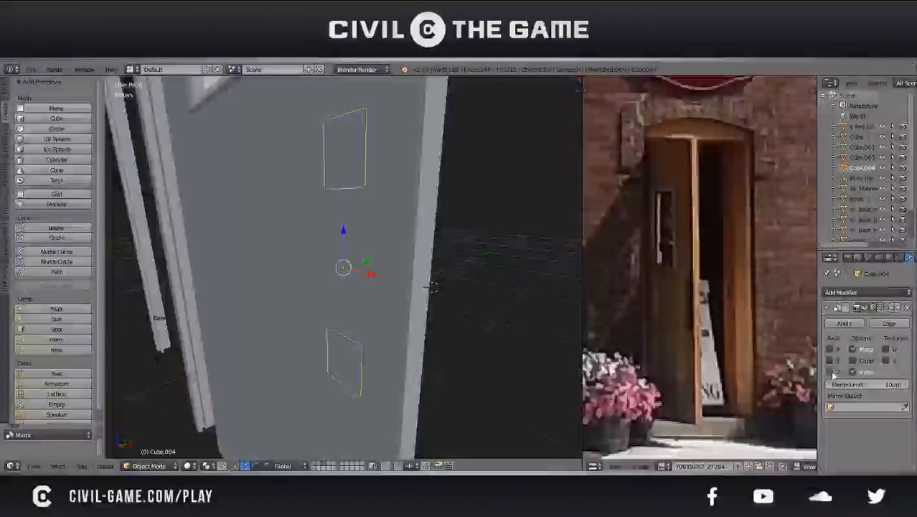
left_click(831, 373)
Delete the lower small face from the mesh and enable clipping on the Mirror modifier
key("Tab")
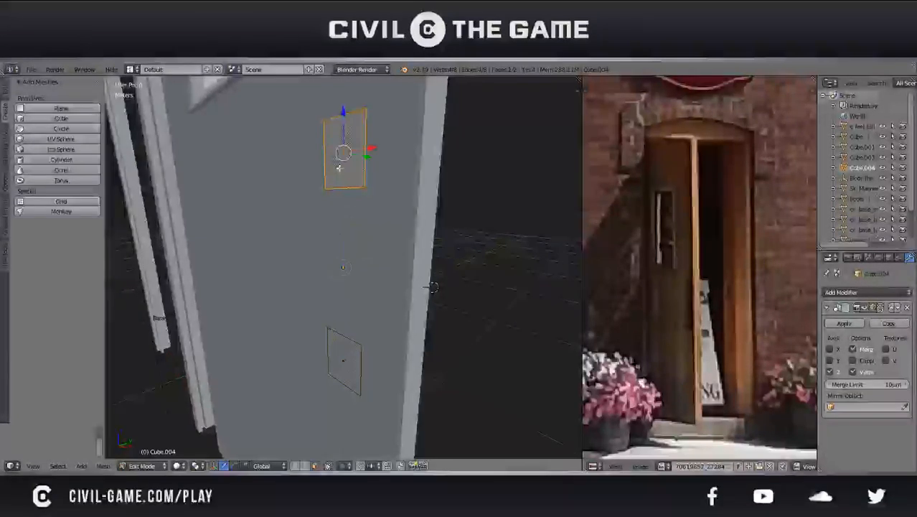
right_click(339, 352)
key("x")
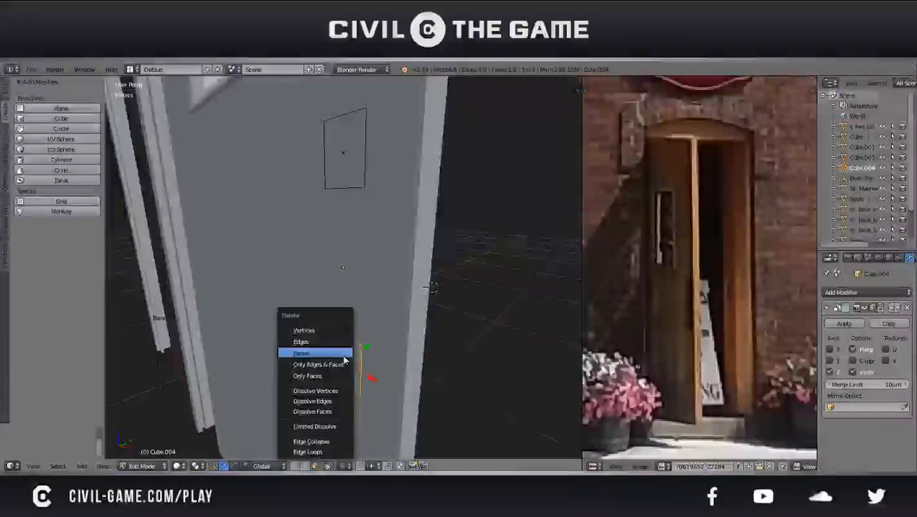
left_click(343, 356)
key("Tab")
scroll(386, 317, "down", 1)
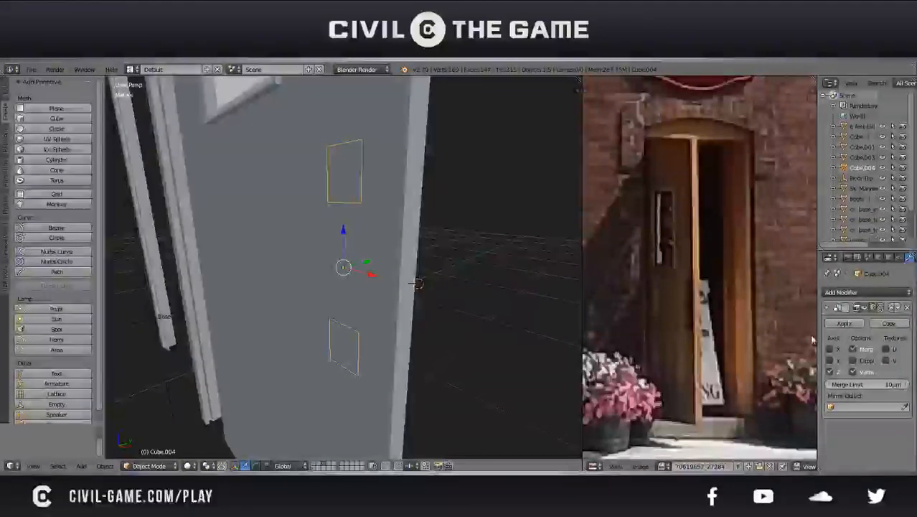
Extrude the upper face outward from the door and scale the extruded end by about 0.968
key("Tab")
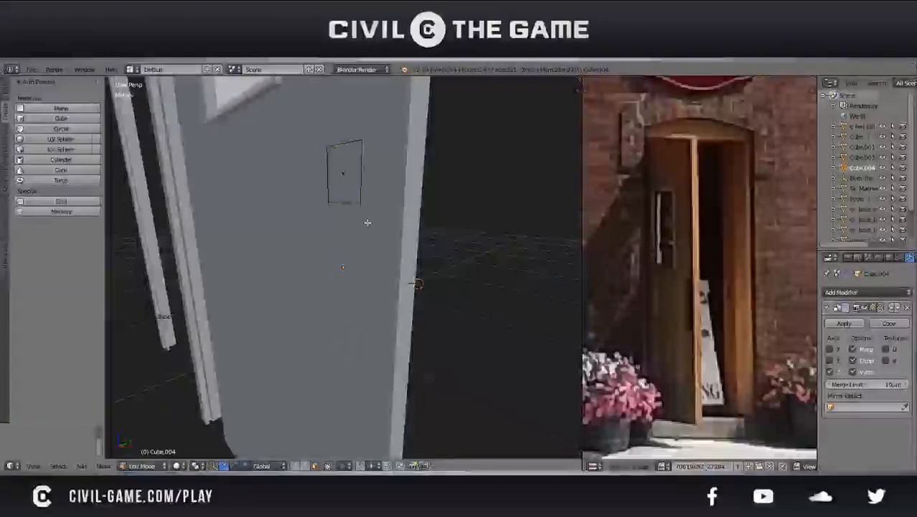
key("KP_Decimal")
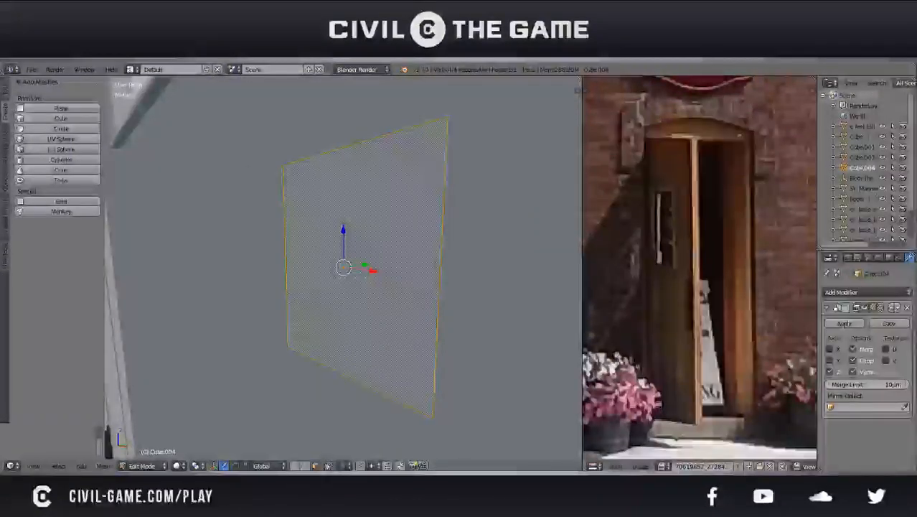
middle_click_drag(469, 190, 419, 190)
key("e")
left_click(413, 197)
key("s")
left_click(458, 188)
Save over the existing blend file and bevel the outline of the extruded front face by about 0.001
key("ctrl+s")
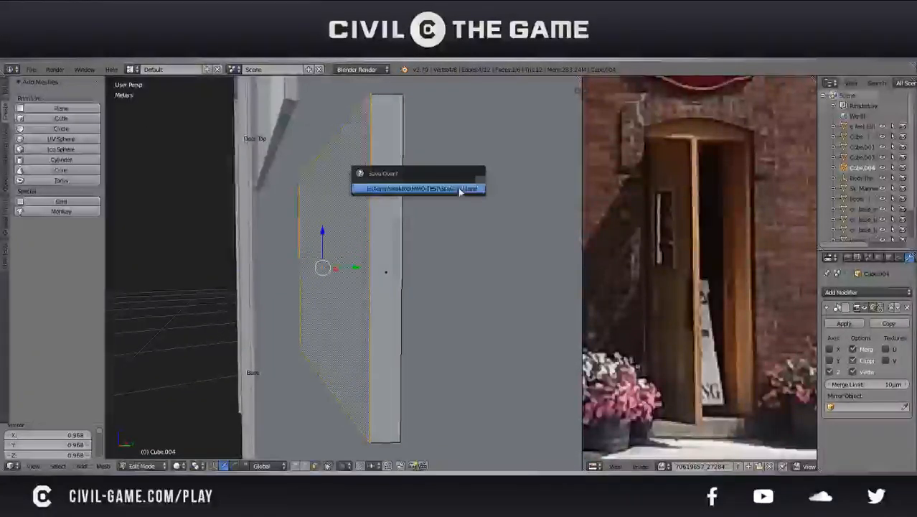
left_click(459, 188)
key("ctrl+b")
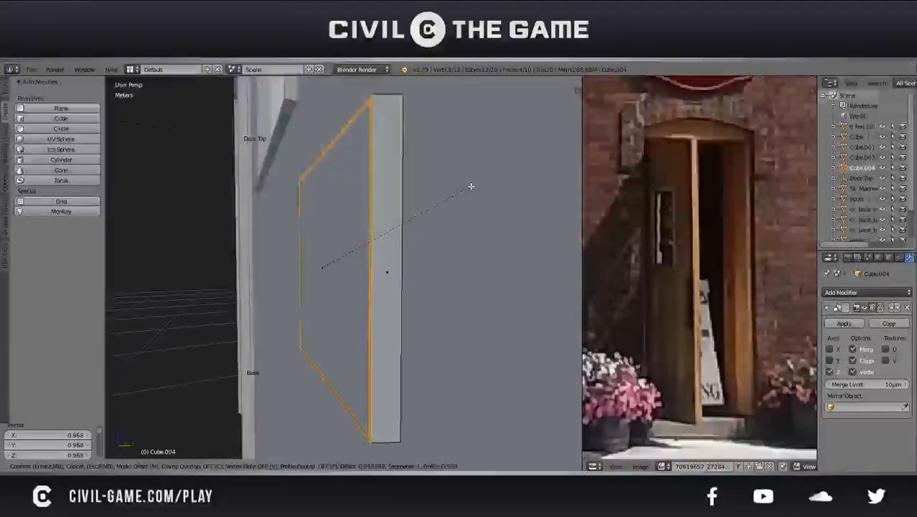
left_click(471, 188)
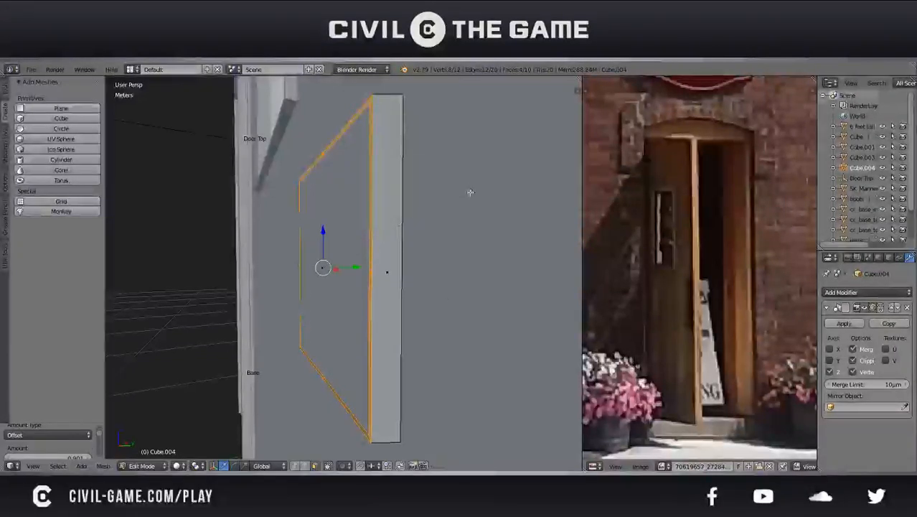
Try to bevel the extruded block's rear vertical edge
right_click(410, 371)
key("ctrl+b")
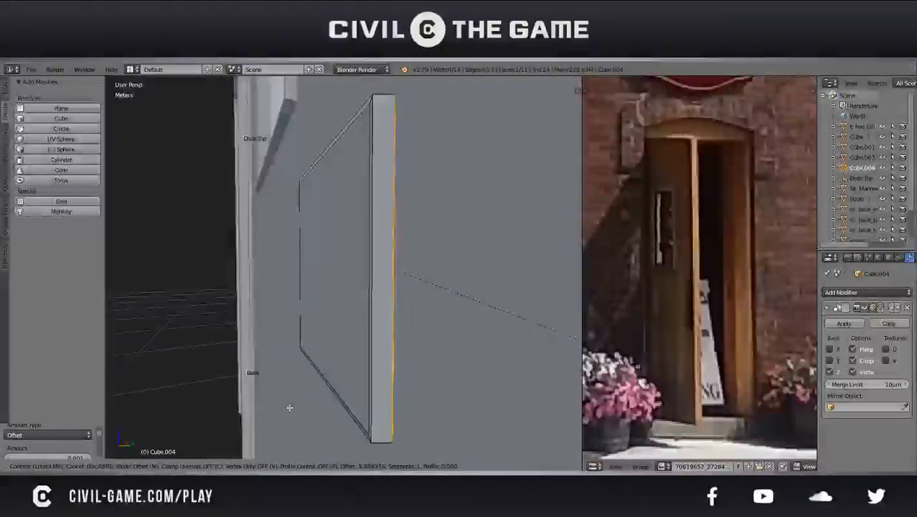
left_click(352, 327)
middle_click_drag(352, 327, 369, 342)
key("ctrl+z")
Select the block's back face toward the door and bevel the edges around it
left_click(316, 466)
middle_click_drag(326, 369, 377, 383)
right_click(377, 383)
key("KP_Decimal")
middle_click_drag(314, 305, 441, 313)
key("ctrl+b")
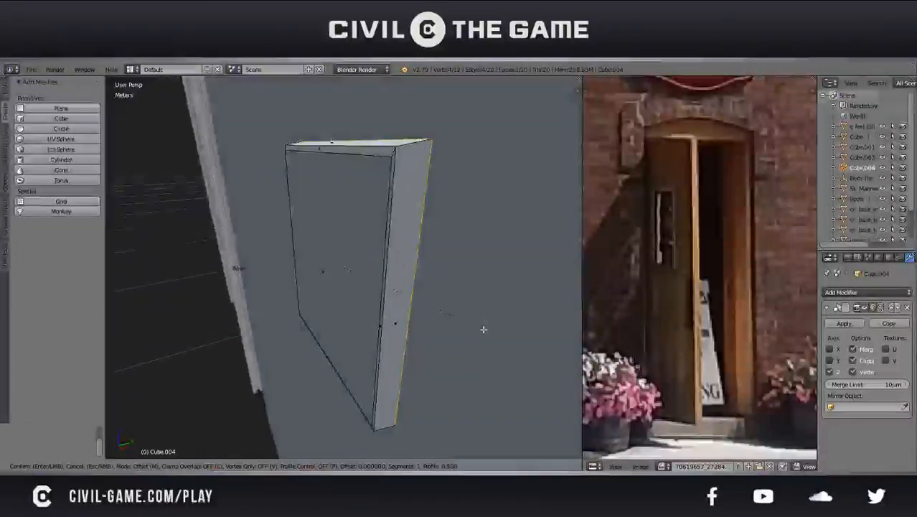
left_click(508, 352)
Move the whole mirrored block about 2.8 cm along Y onto the door's surface
scroll(450, 287, "down", 4)
middle_click_drag(449, 287, 370, 271)
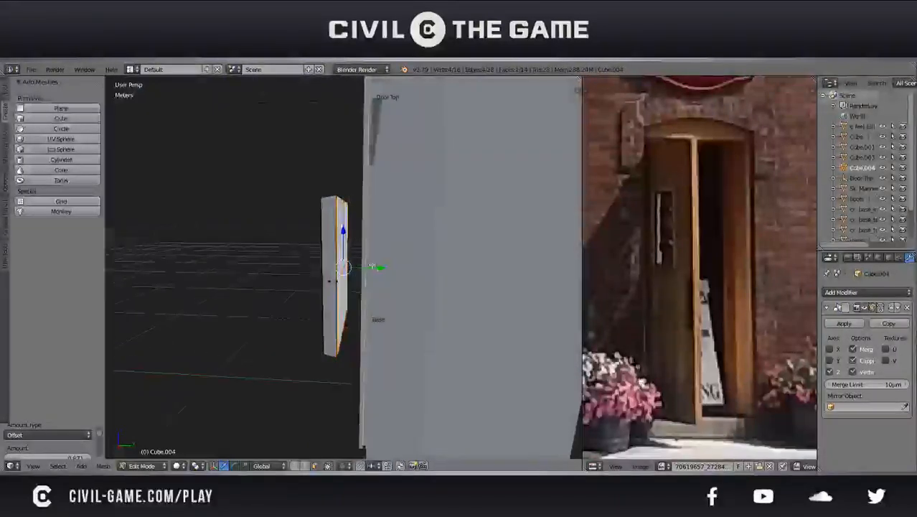
key("Tab")
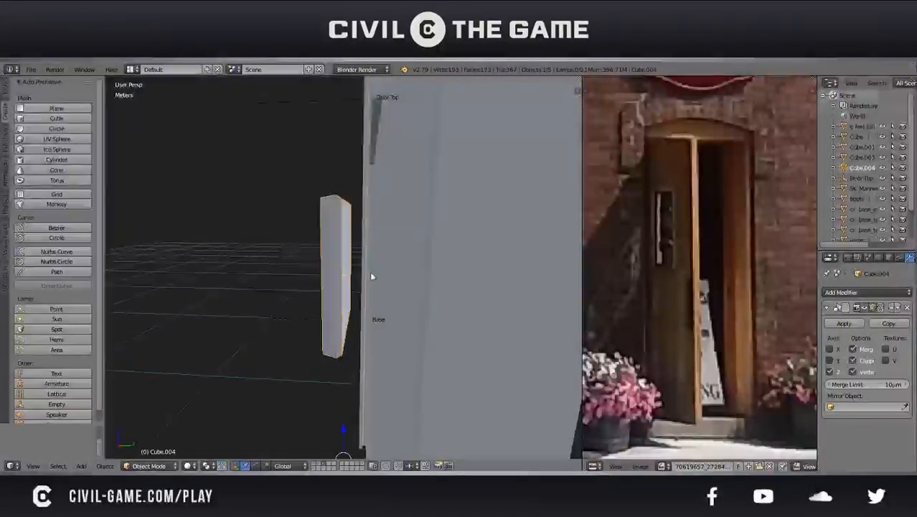
key("g")
key("y")
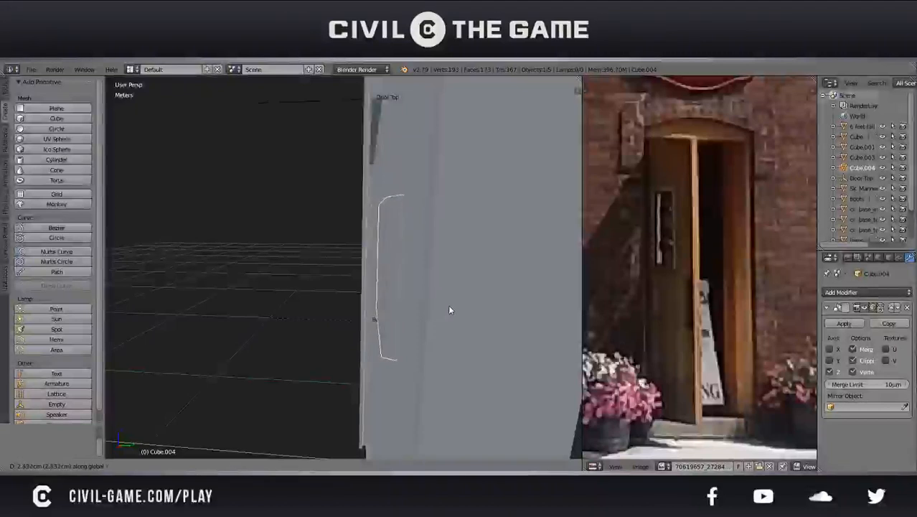
left_click(448, 307)
Select the mounting block's front face and adjust the block's depth by nudging that face along Y
right_click(391, 268)
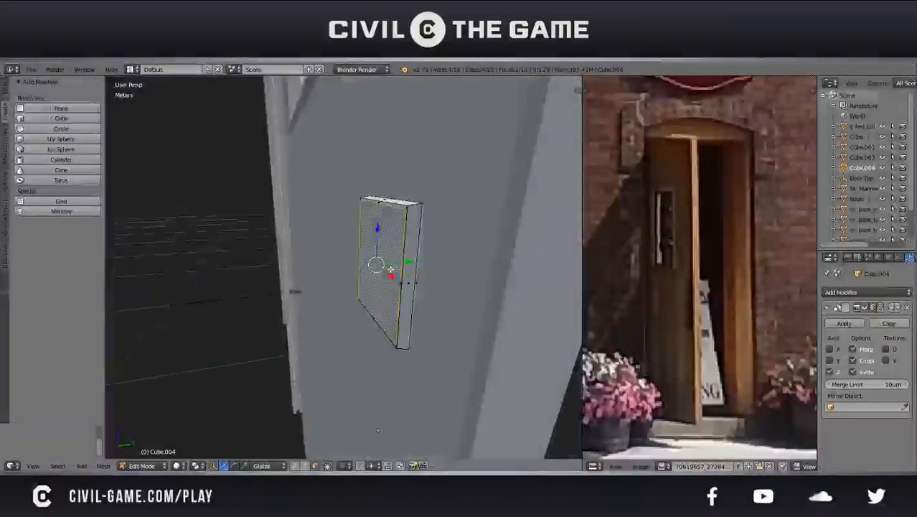
left_click_drag(411, 264, 407, 262)
scroll(408, 262, "down", 7)
scroll(408, 262, "up", 5)
middle_click_drag(408, 262, 452, 276)
key("Tab")
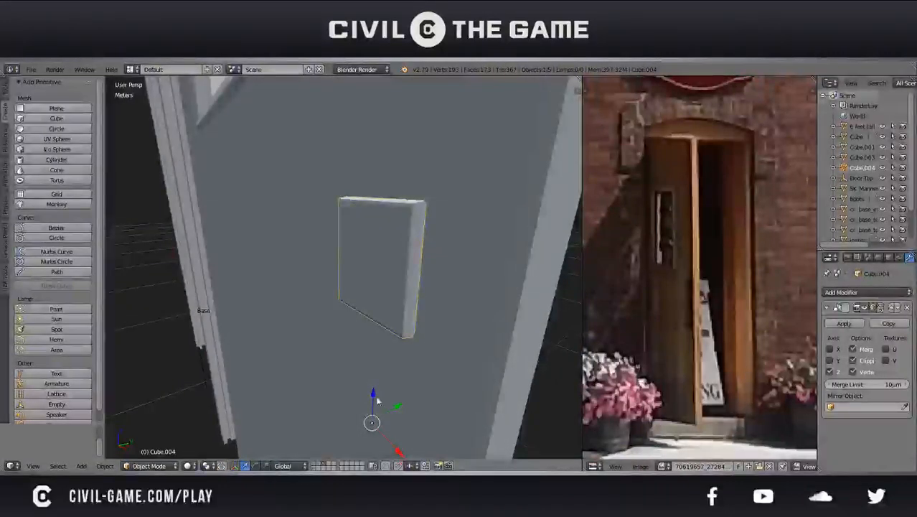
key("Tab")
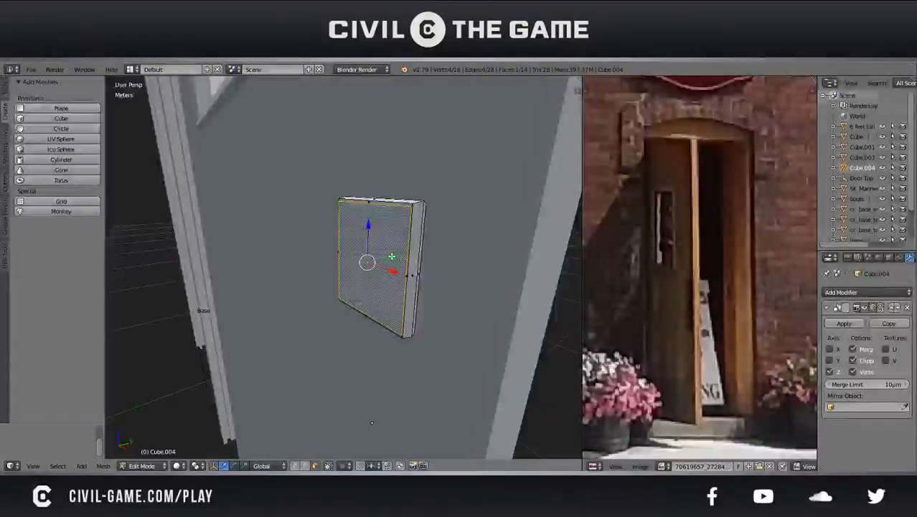
left_click_drag(390, 256, 386, 253)
mouse_move(430, 255)
middle_mouse_down()
mouse_move(395, 292)
mouse_move(404, 313)
mouse_move(471, 276)
mouse_move(403, 231)
mouse_move(404, 256)
mouse_move(444, 263)
middle_mouse_up()
key("Tab")
scroll(404, 313, "down", 3)
scroll(471, 276, "down", 2)
scroll(376, 273, "up", 3)
key("Tab")
Inset the block's front face, scaling the inset face by about 0.870 along X and by about 1.058 overall
middle_click_drag(375, 273, 408, 266)
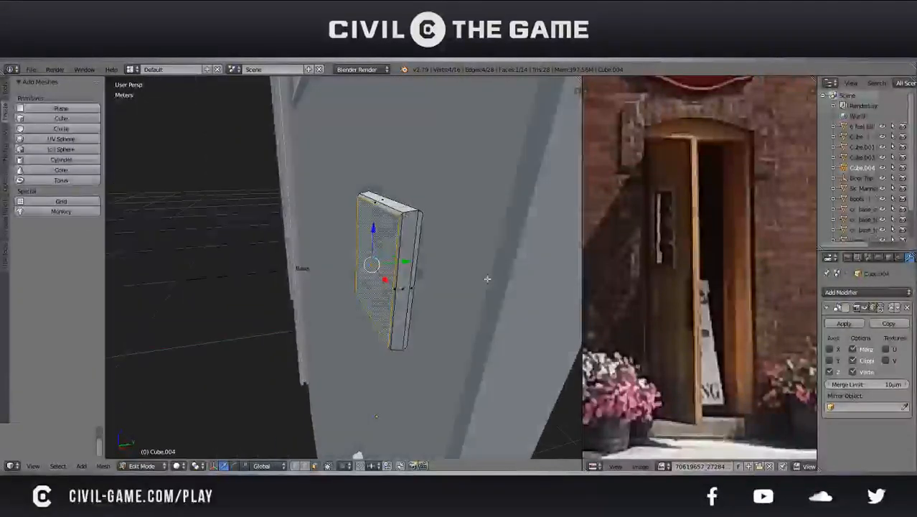
key("i")
left_click(426, 271)
middle_click_drag(426, 272, 475, 264)
key("s")
key("x")
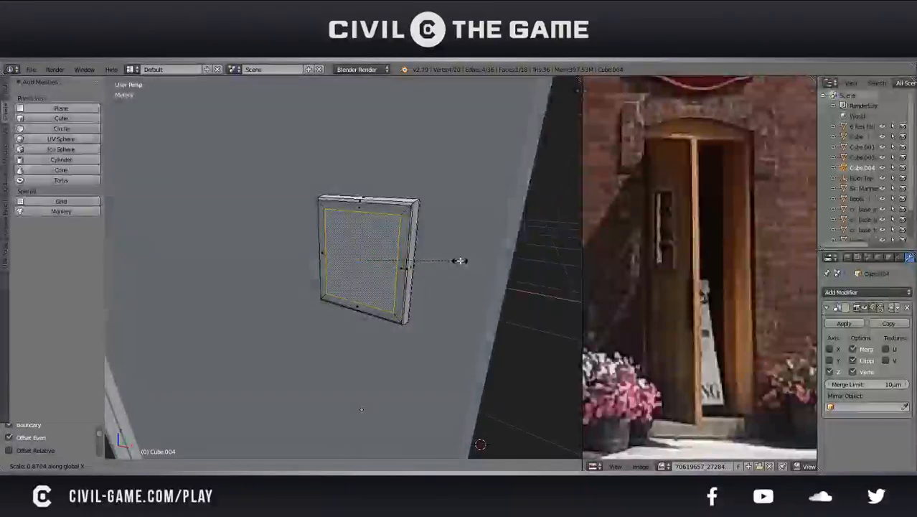
left_click(460, 260)
middle_click_drag(461, 259, 472, 250)
scroll(472, 250, "up", 2)
key("s")
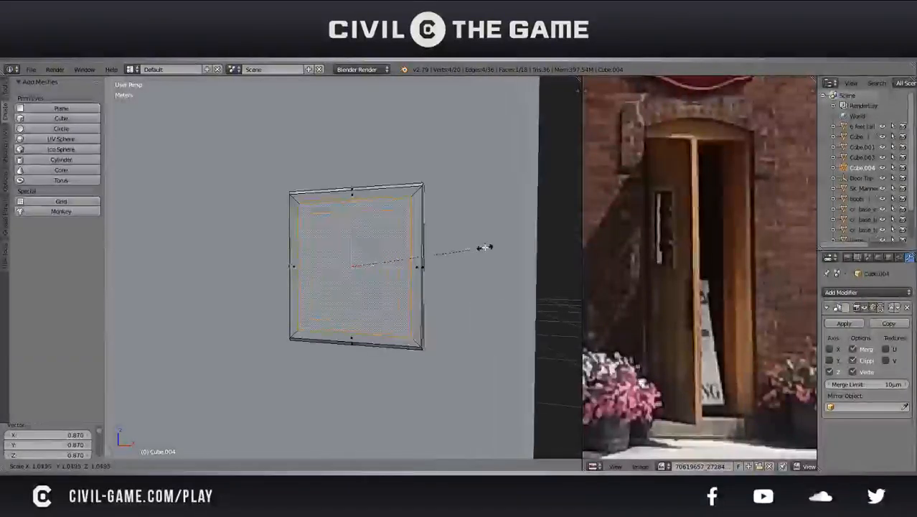
left_click(484, 247)
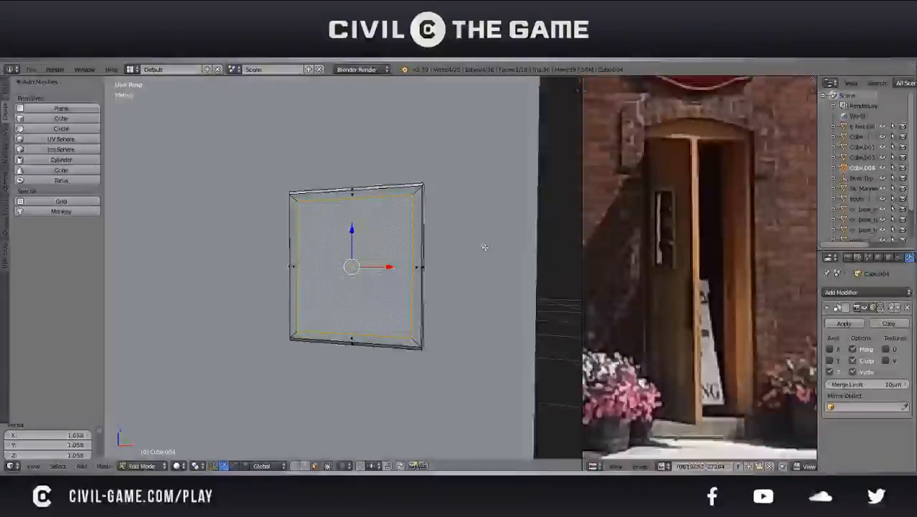
Inset the front face a second time by a thin margin and narrow it slightly along X
key("i")
left_click(478, 246)
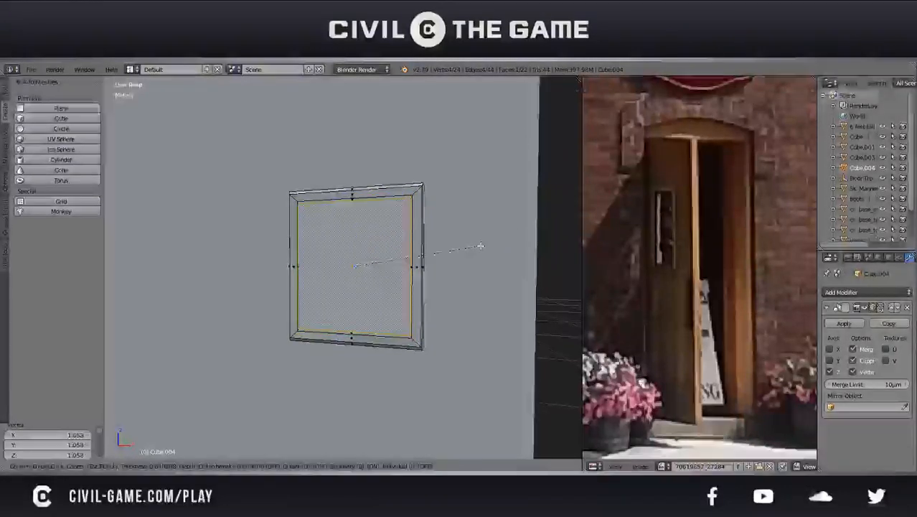
key("s")
key("x")
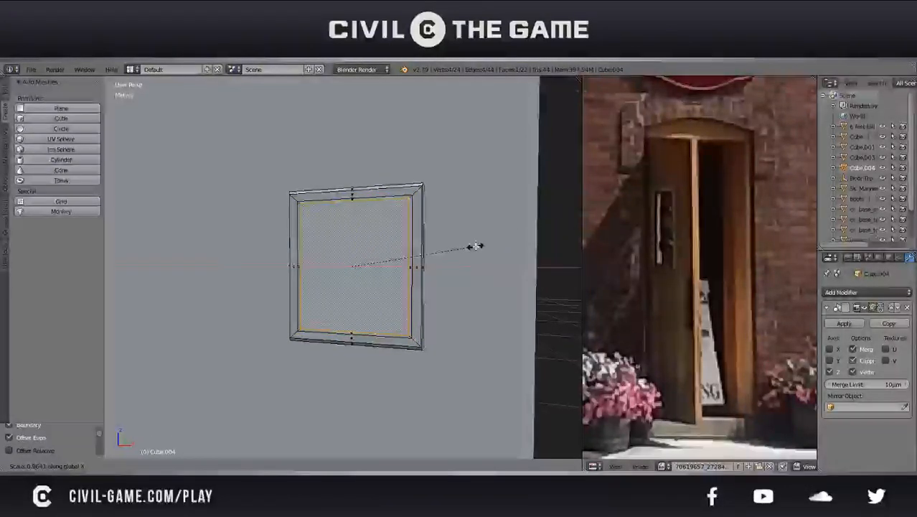
left_click(475, 245)
Inset the inner face once more and shrink it in stages by about 0.869, 0.953 and 0.691
key("i")
left_click(467, 246)
key("s")
left_click(450, 246)
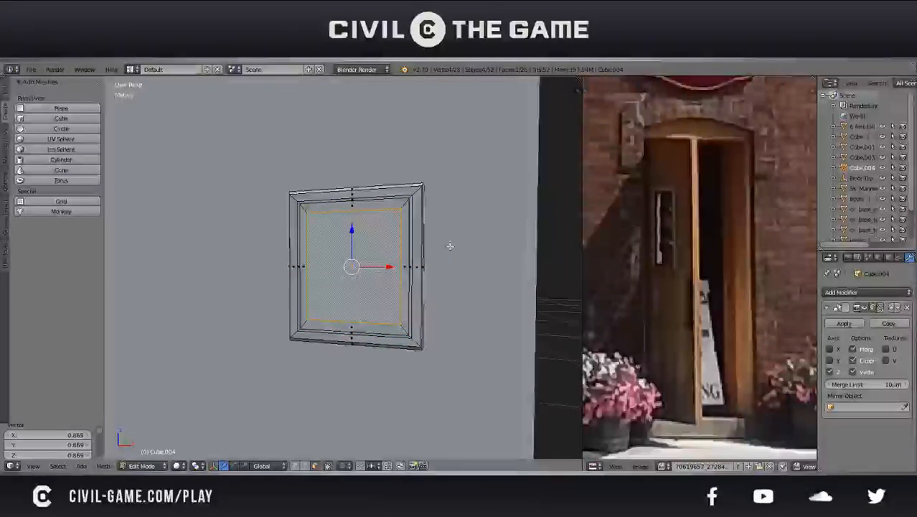
key("s")
left_click(444, 245)
key("i")
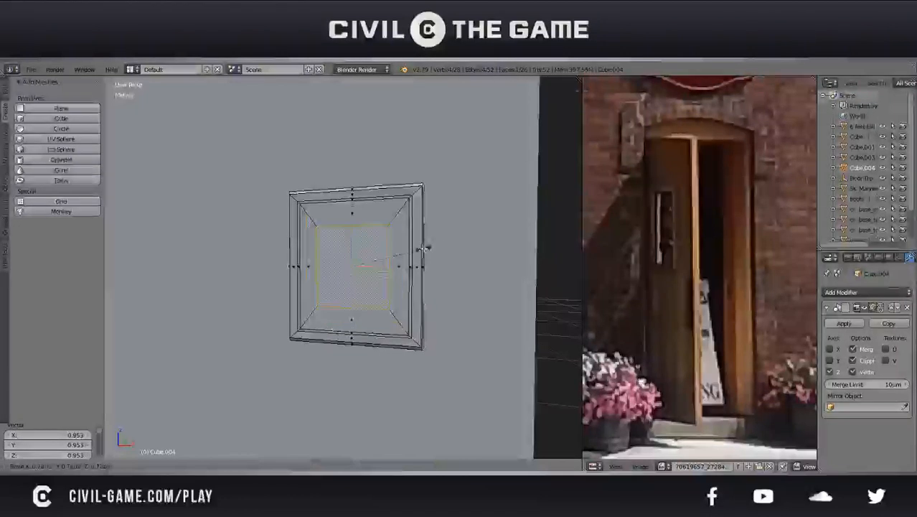
left_click(416, 251)
Cut one centred edge loop around the thin border of the front face and shift it along Y as a profile line
scroll(422, 187, "up", 2)
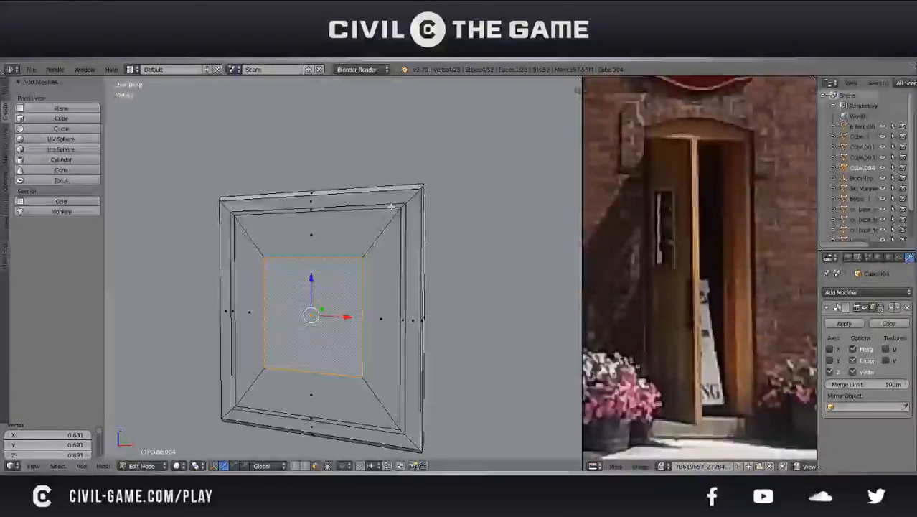
right_click(404, 205, "alt")
key("ctrl+r")
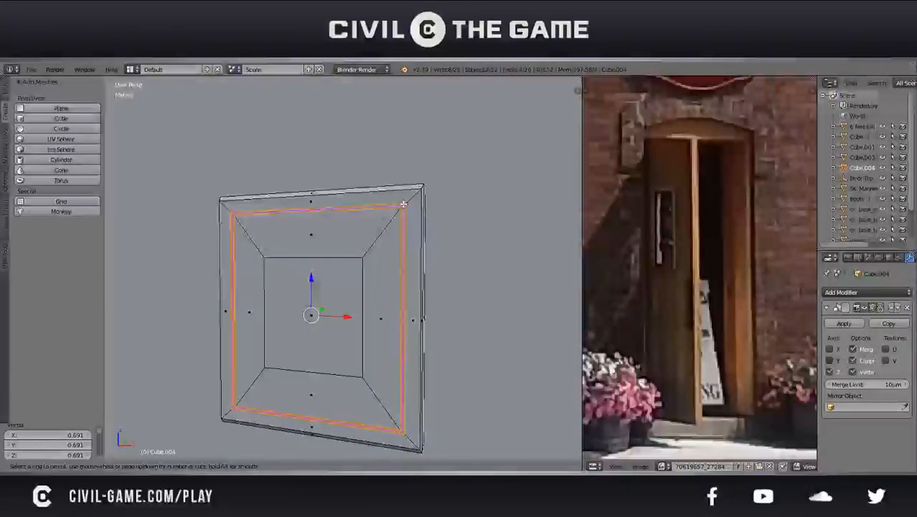
left_click(403, 205)
right_click(404, 204)
middle_click_drag(403, 220, 344, 251)
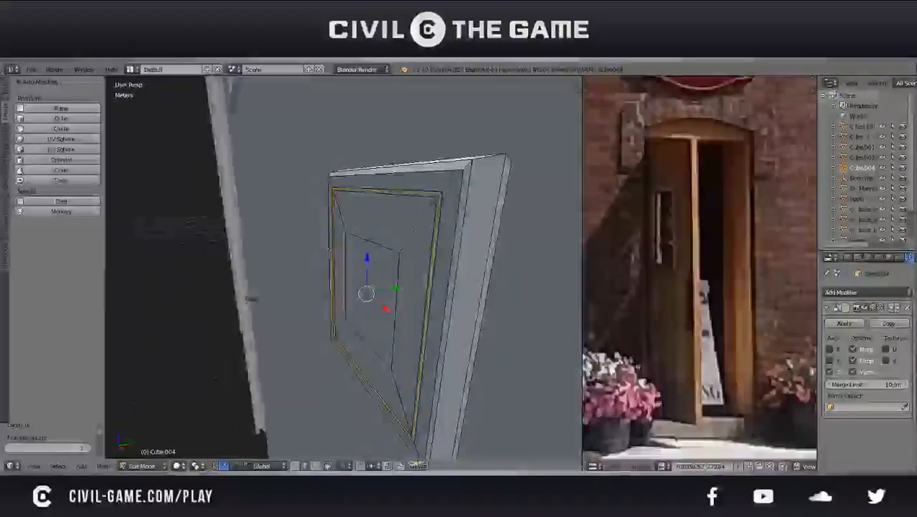
scroll(365, 261, "up", 3)
key("g")
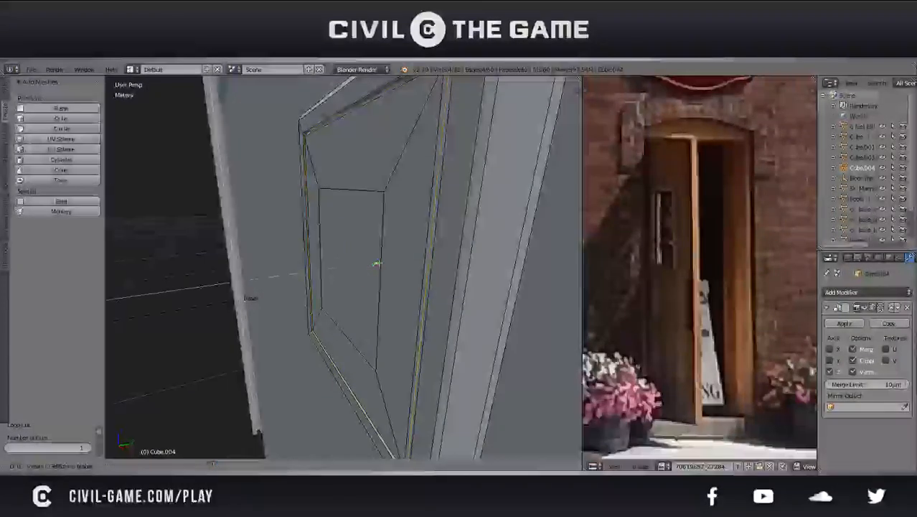
left_click(379, 262)
Scale the central square face by about 0.822 and extrude it about 1.3 cm outward from the door
key("Tab")
scroll(350, 280, "down", 3)
middle_click_drag(350, 281, 429, 266)
key("Tab")
scroll(359, 320, "up", 2)
right_click(367, 285)
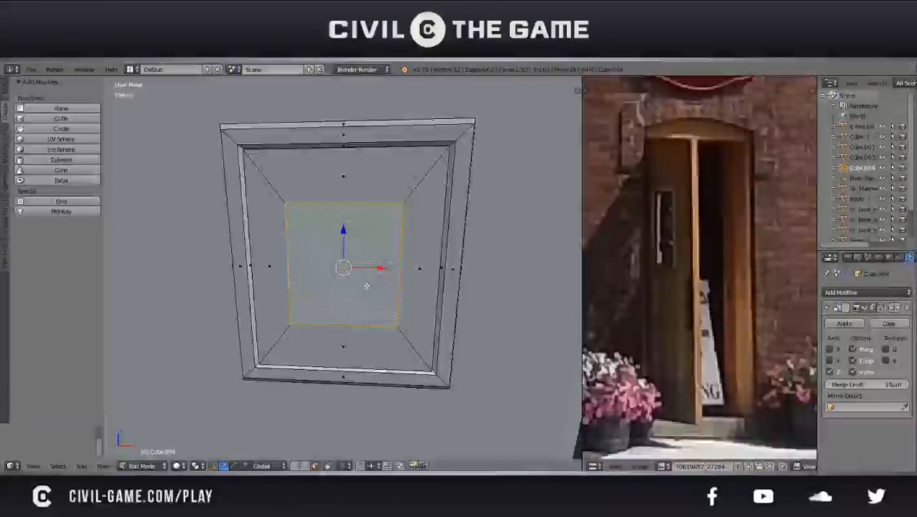
key("s")
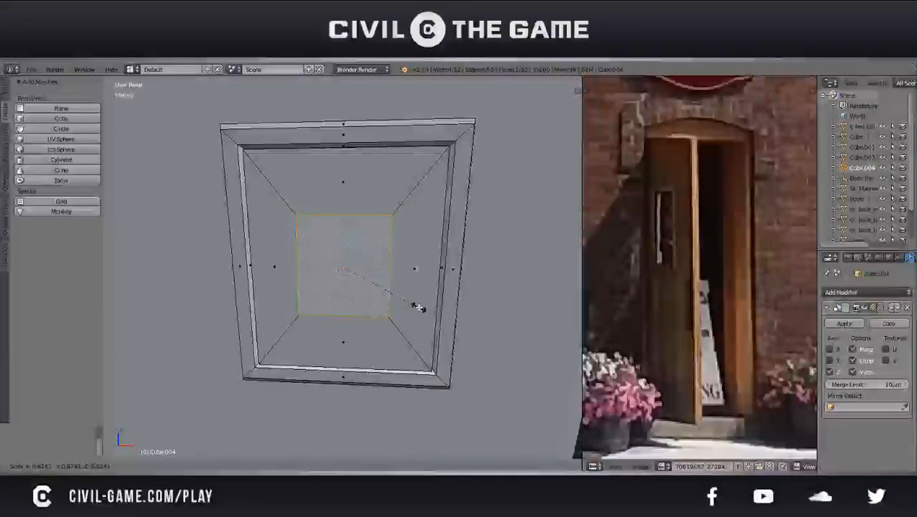
left_click(420, 307)
scroll(419, 306, "down", 3)
middle_click_drag(419, 307, 373, 316)
key("e")
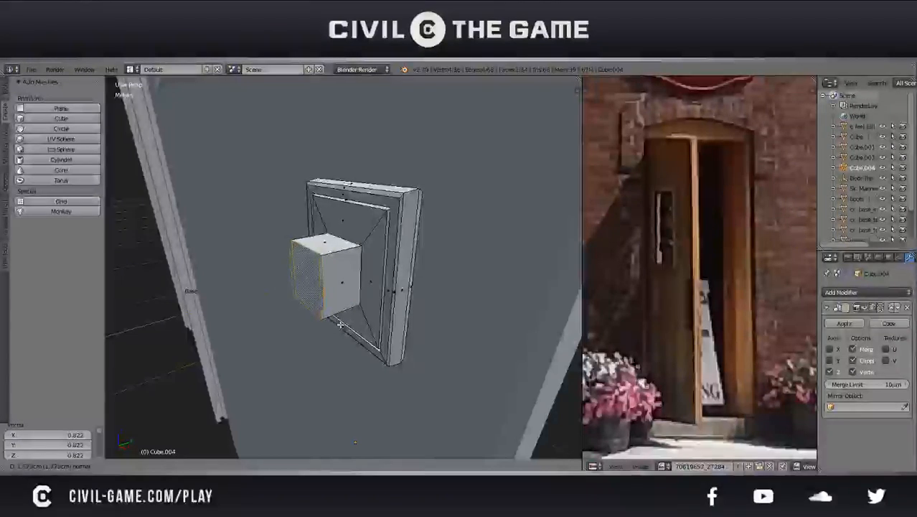
left_click(340, 324)
Duplicate the end face of the extruded stem in place and scale the copy up by about 1.312
scroll(341, 325, "down", 6)
middle_click_drag(408, 326, 368, 296)
left_click_drag(369, 269, 361, 270)
middle_click_drag(362, 275, 426, 322)
scroll(386, 296, "up", 2)
key("shift+d")
right_click(386, 296)
key("s")
key("y")
left_click(441, 332)
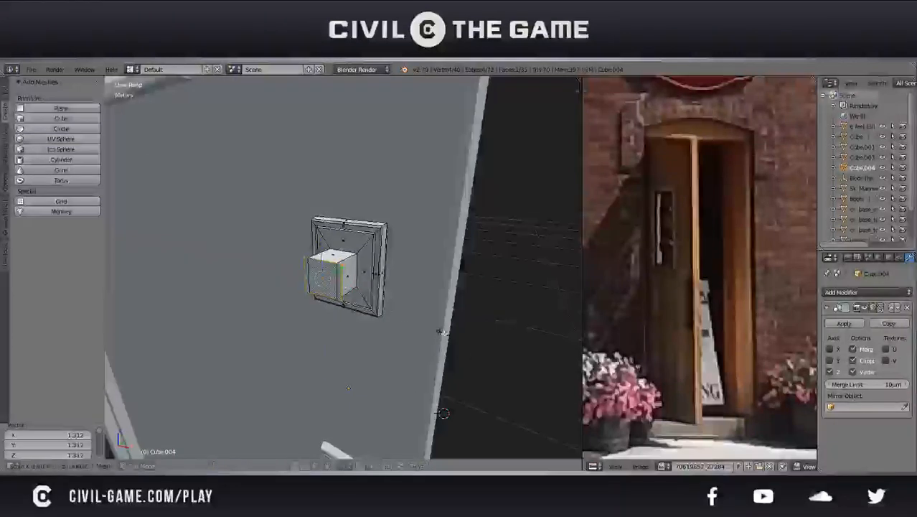
Stretch the duplicated face along Z in two passes, by about 1.346 and 1.345
left_click(473, 376)
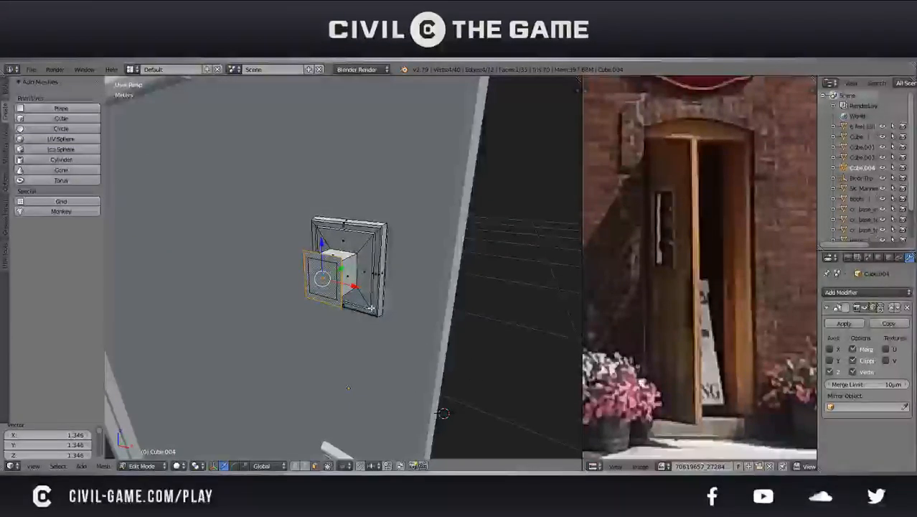
key("s")
key("z")
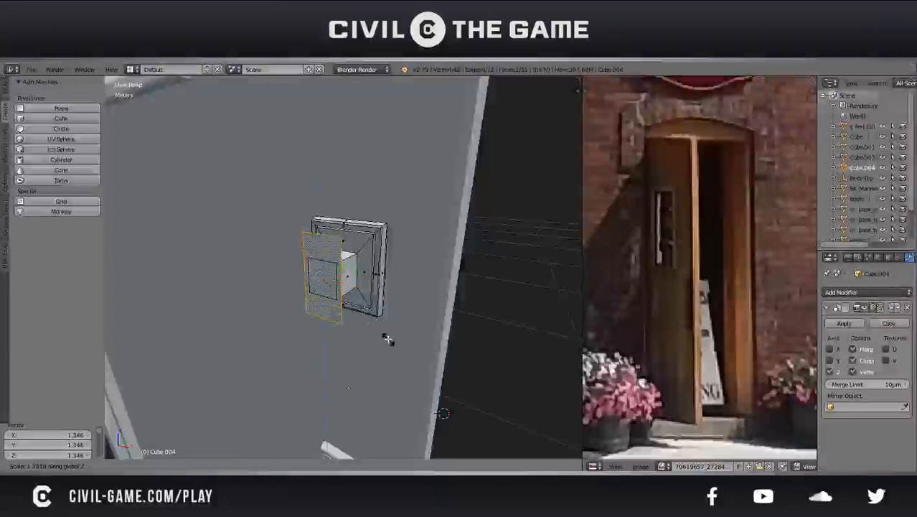
left_click(381, 326)
Select the duplicated face's bottom edge and lower it 14 cm along Z to lengthen the grip
key("ctrl+s")
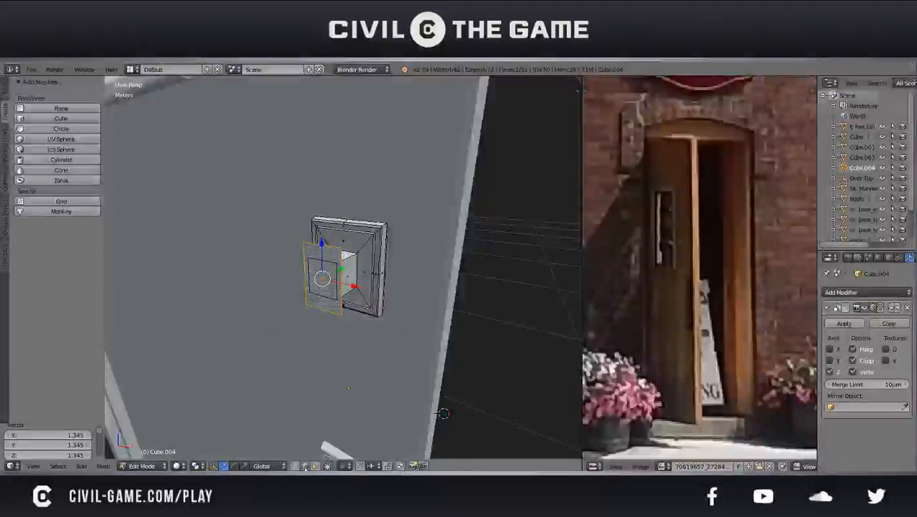
right_click(324, 314)
scroll(333, 330, "down", 3)
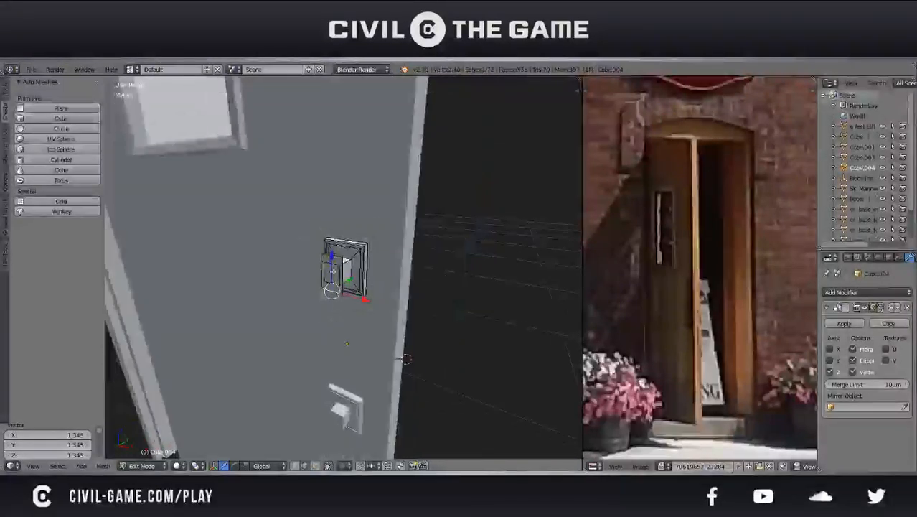
key("e")
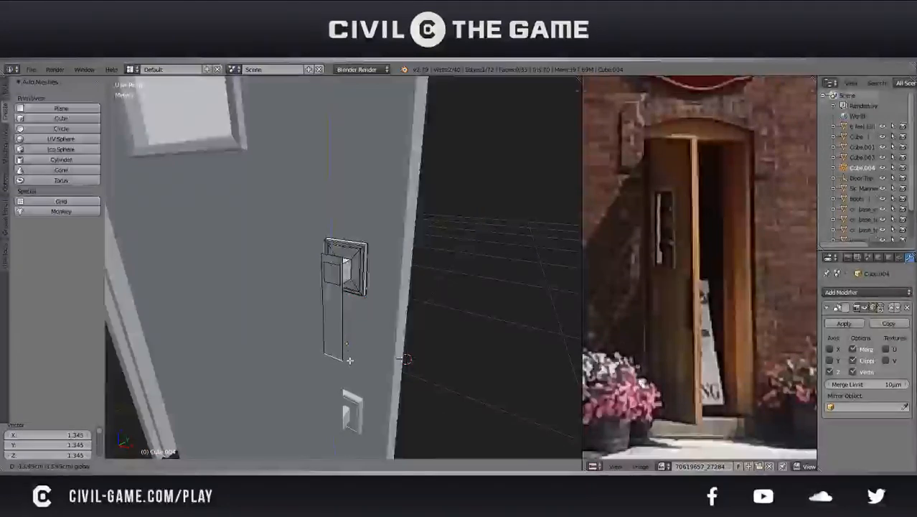
left_click(350, 359)
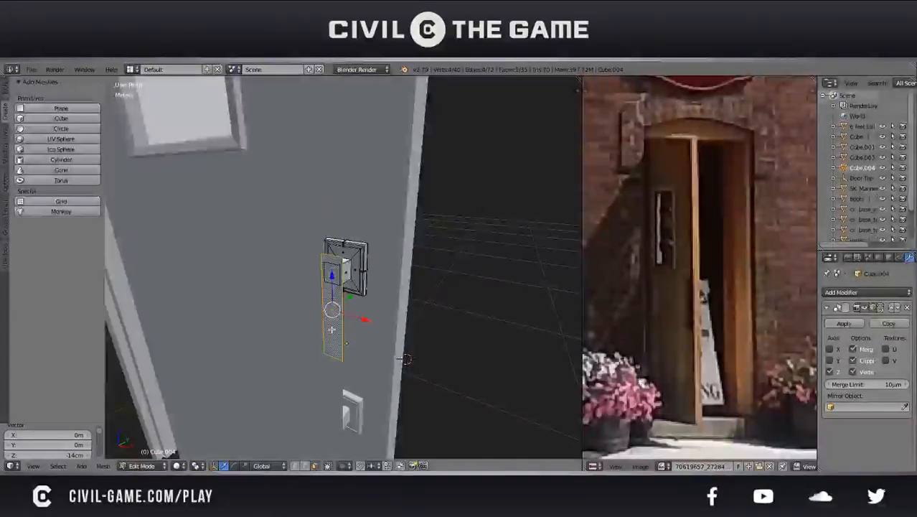
Extrude the long grip face outward from the door and scale the new face by about 0.863 along X
middle_click_drag(406, 359, 449, 314)
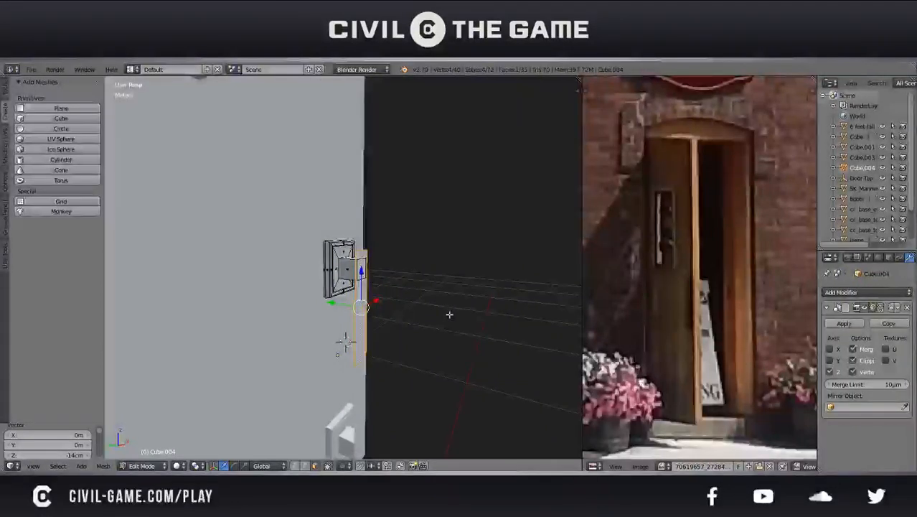
scroll(449, 313, "up", 2)
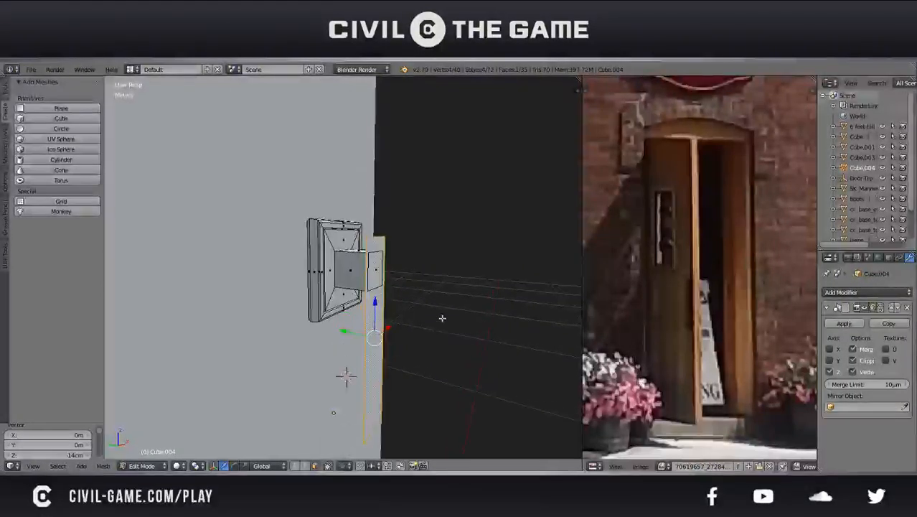
mouse_move(428, 325)
middle_mouse_down()
mouse_move(391, 328)
mouse_move(420, 338)
middle_mouse_up()
key("e")
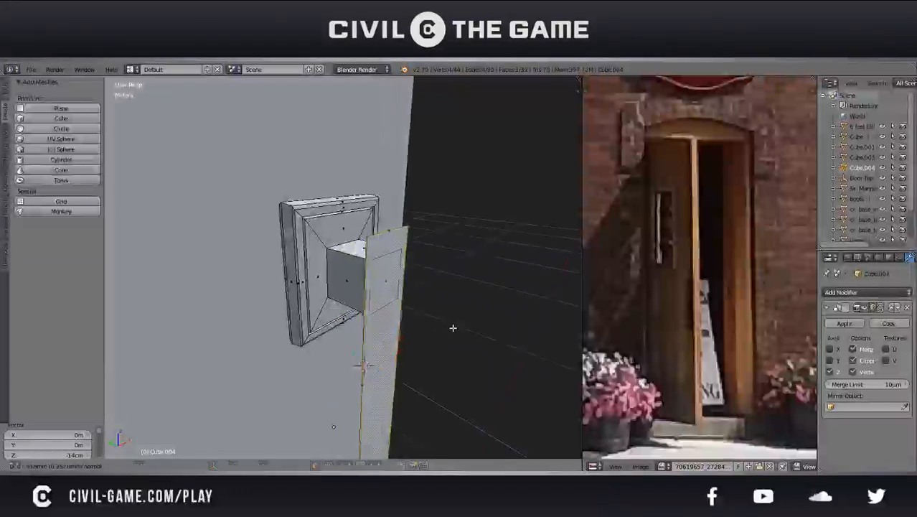
left_click(458, 333)
key("s")
key("x")
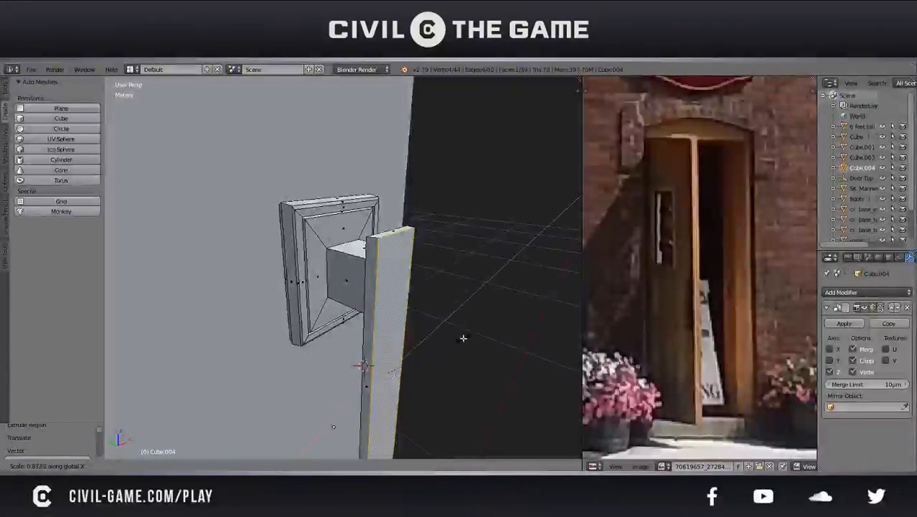
left_click(462, 338)
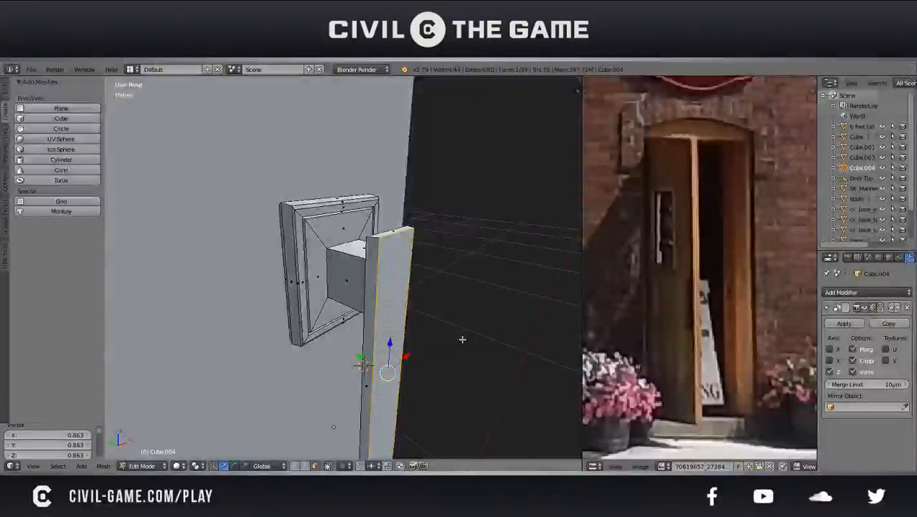
Extrude the grip's front face again, scale it by about 0.847 along X and shift it 1.22 mm along Y
key("e")
left_click(468, 331)
key("s")
key("x")
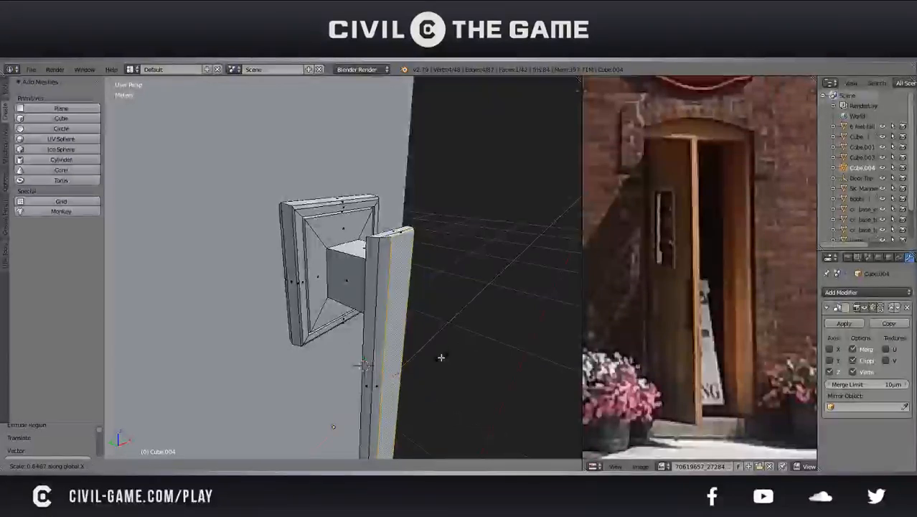
left_click(441, 357)
left_click_drag(371, 361, 367, 360)
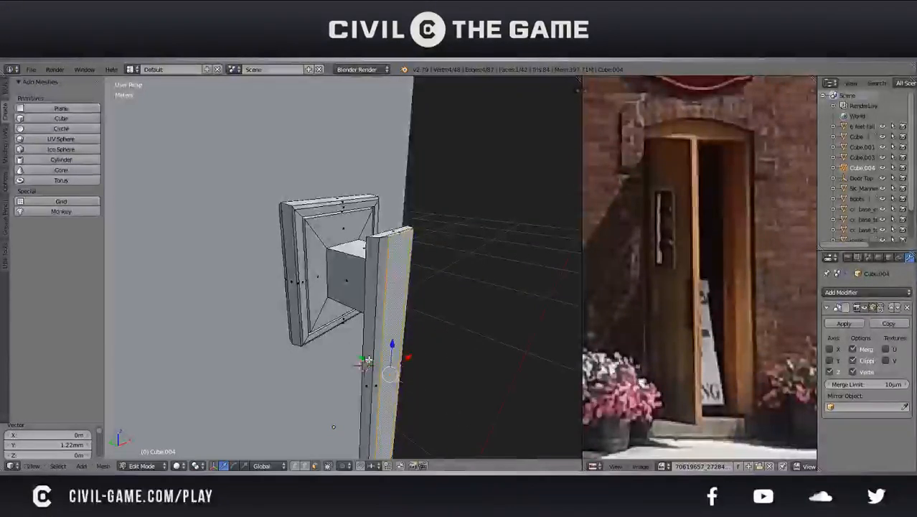
Extrude the grip's front face about 2.65 mm outward along Y and narrow the new face along X
key("e")
left_click(366, 364)
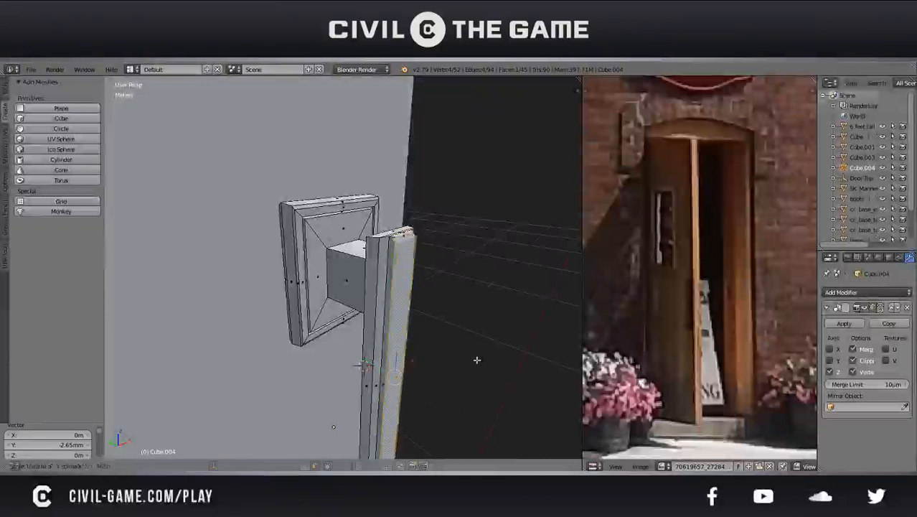
left_click(422, 370)
key("Tab")
middle_click_drag(421, 341, 334, 276)
scroll(388, 311, "down", 4)
key("Tab")
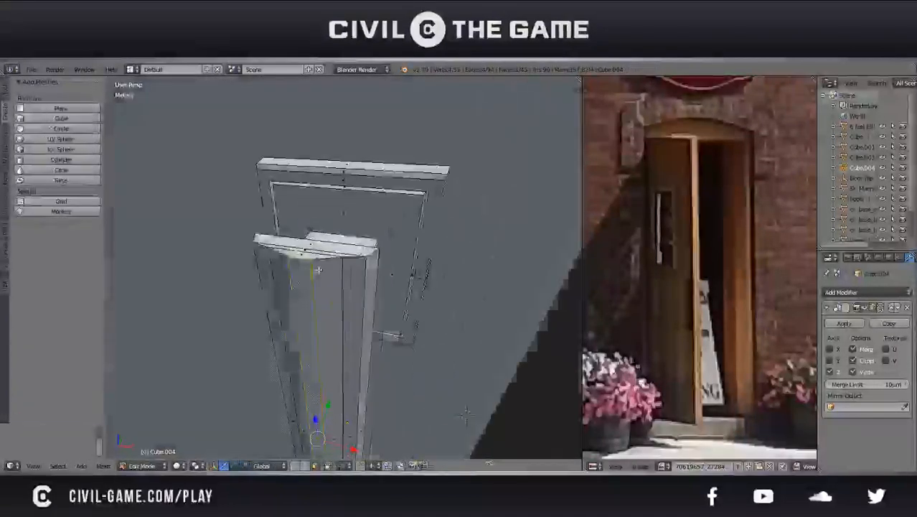
Bevel the outline edges of the grip's top face with a single segment
scroll(334, 276, "up", 3)
right_click(267, 237)
right_click(271, 227, "shift")
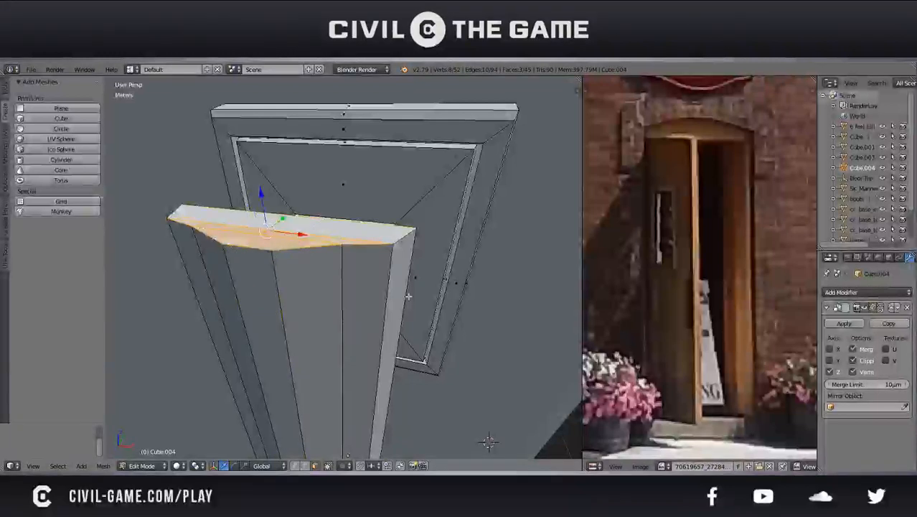
key("k")
key("Return")
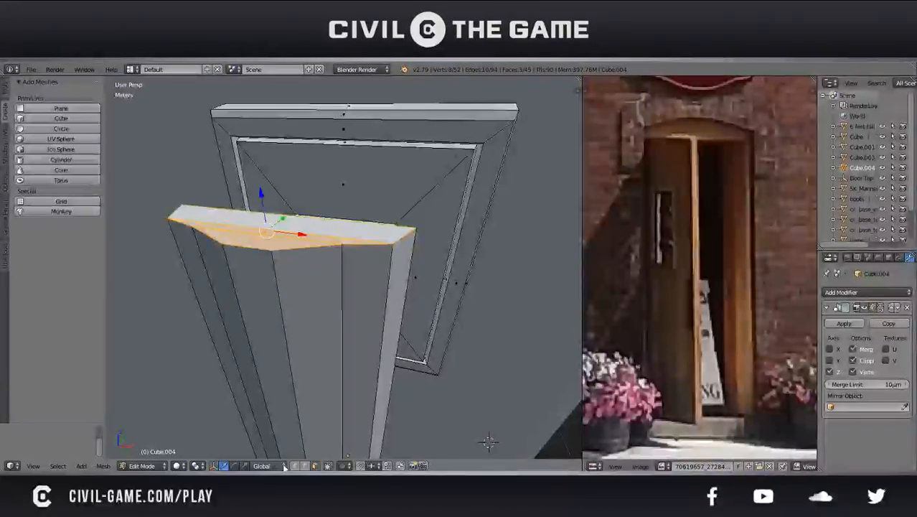
right_click(252, 249, "shift")
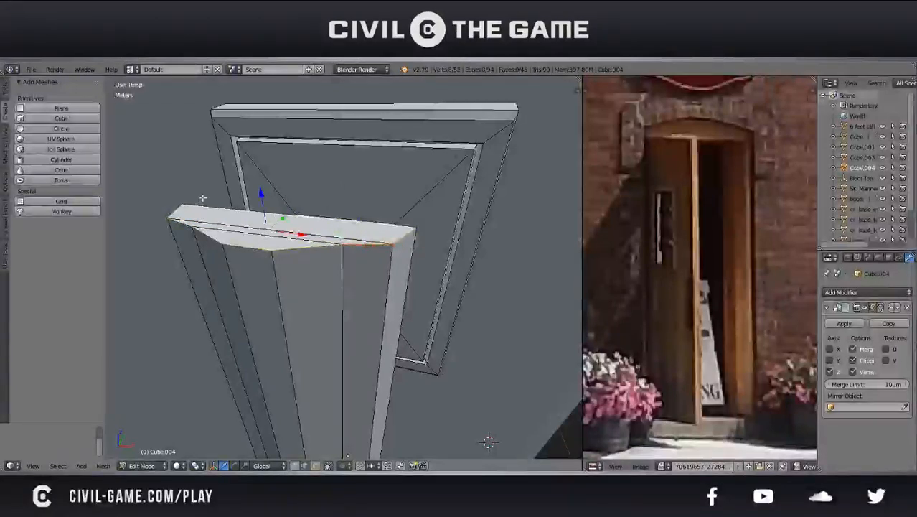
key("ctrl+b")
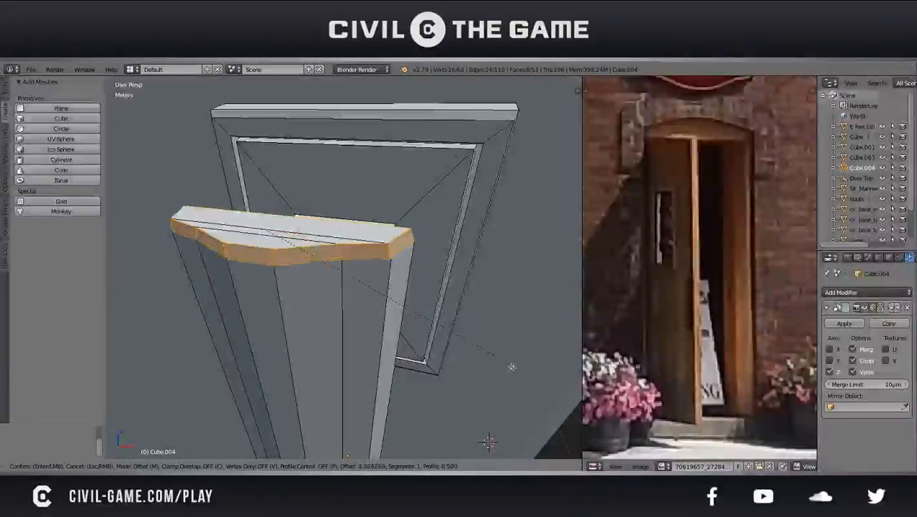
left_click(467, 333)
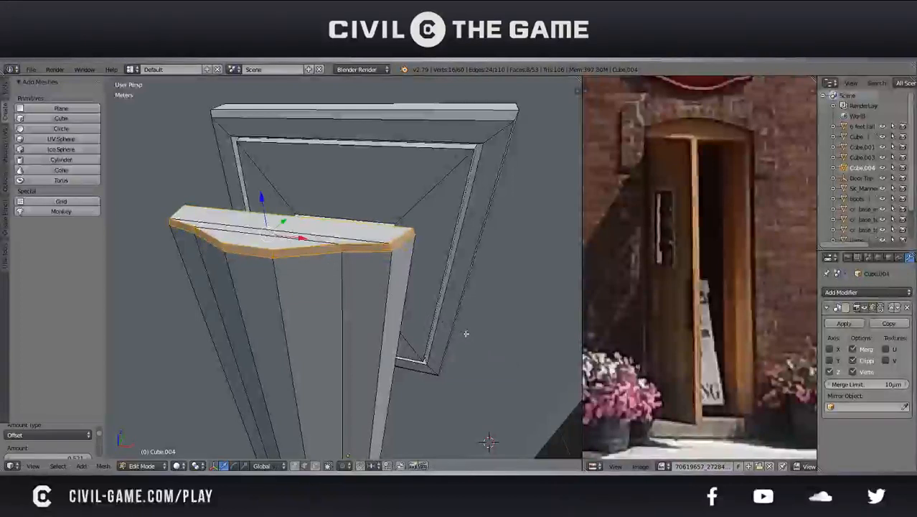
Examine the bevelled grip and the whole mirrored handle on the door from several angles
key("Tab")
scroll(432, 338, "down", 6)
middle_click_drag(430, 338, 438, 312)
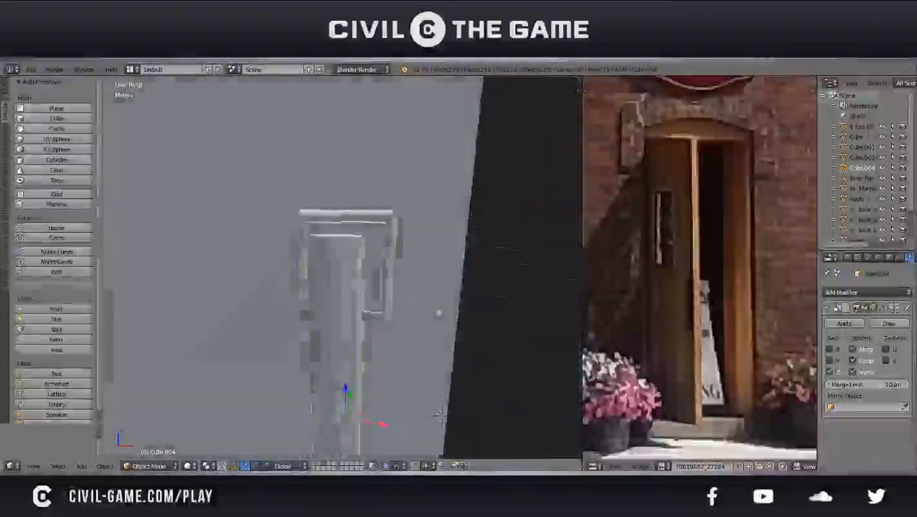
scroll(430, 319, "down", 4)
key("Tab")
middle_click_drag(404, 352, 355, 324)
key("Tab")
middle_click_drag(348, 188, 389, 323)
middle_click_drag(384, 237, 350, 311, "shift")
scroll(416, 327, "down", 12)
key("a")
scroll(350, 310, "up", 8)
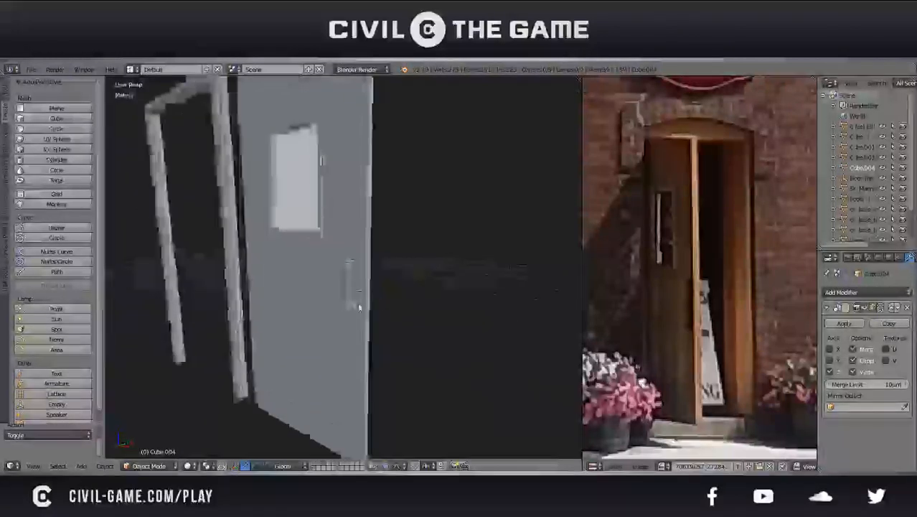
Bevel the grip's long vertical edge on the side facing the door
key("Tab")
scroll(380, 282, "up", 4)
middle_click_drag(394, 276, 335, 300)
scroll(335, 301, "up", 2)
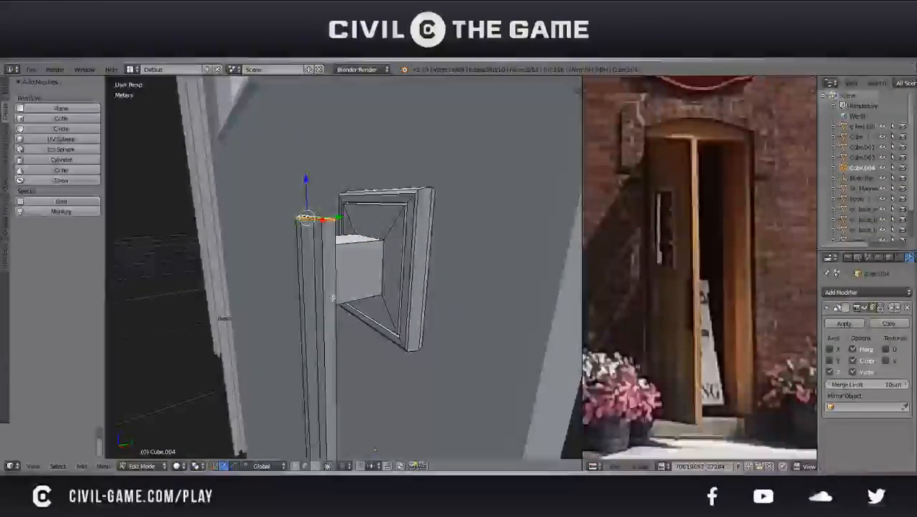
middle_click_drag(343, 297, 406, 323)
scroll(208, 336, "up", 4)
key("ctrl+b")
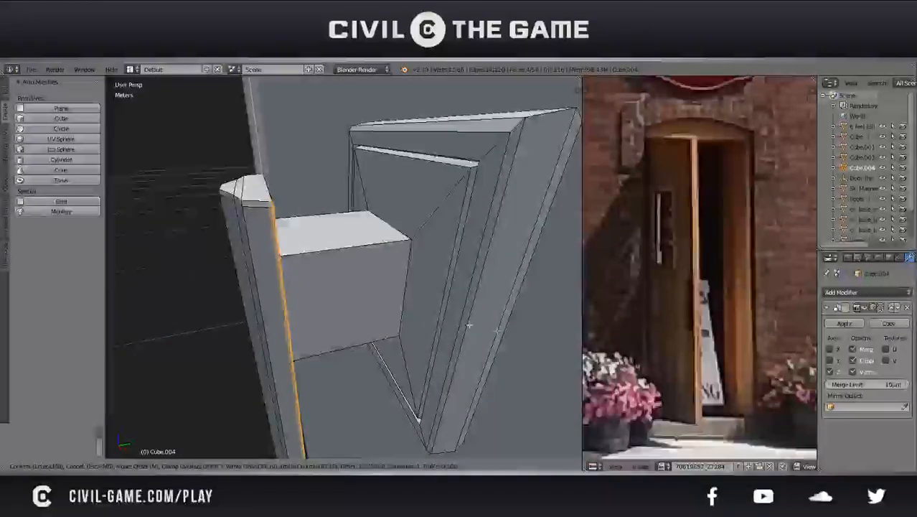
left_click(545, 328)
key("Tab")
scroll(431, 337, "down", 4)
middle_click_drag(379, 347, 362, 313)
Select the entire linked grip and move it 7.92 mm away from the door along Y
key("Tab")
scroll(353, 307, "up", 2)
key("a")
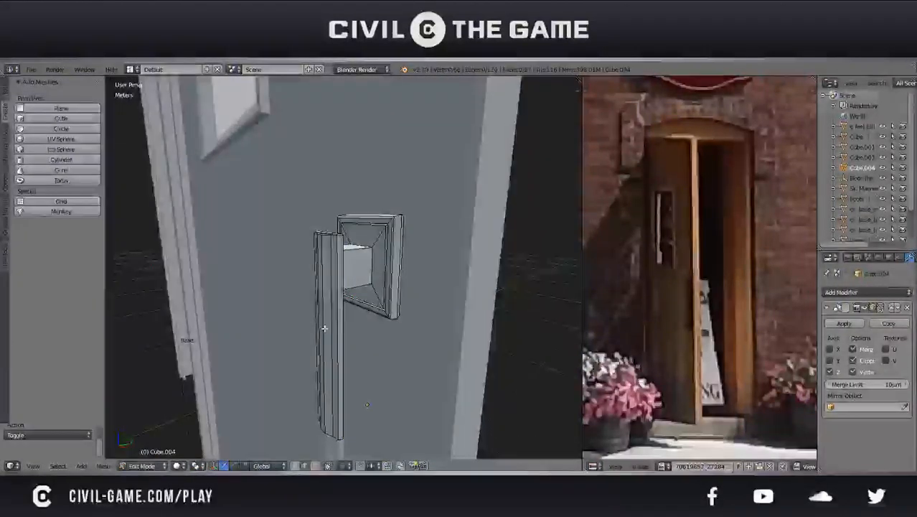
key("l")
left_click_drag(347, 300, 332, 305)
key("Tab")
mouse_move(332, 304)
middle_mouse_down()
mouse_move(373, 323)
mouse_move(323, 298)
mouse_move(345, 295)
middle_mouse_up()
key("Tab")
left_click_drag(357, 283, 352, 281)
middle_click_drag(397, 378, 327, 268)
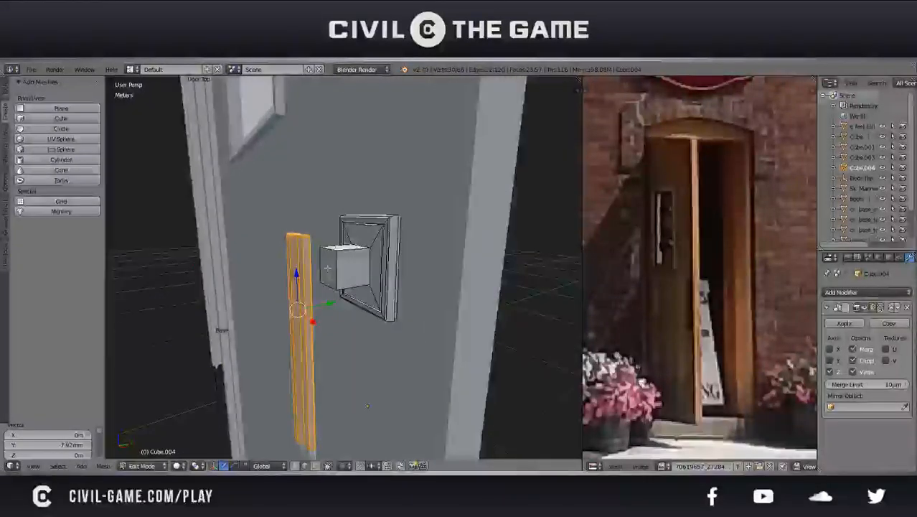
Move the stem's outer end face along Y until it meets the grip again, and save the file
right_click(334, 258)
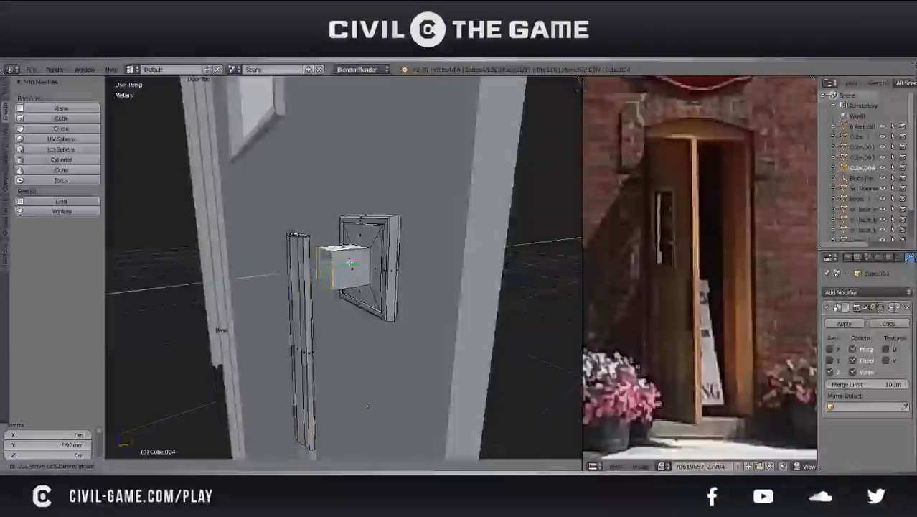
middle_click_drag(334, 264, 362, 314)
left_click(318, 272)
key("Tab")
scroll(333, 300, "down", 2)
key("ctrl+s")
left_click(392, 290)
scroll(361, 316, "up", 4)
key("Tab")
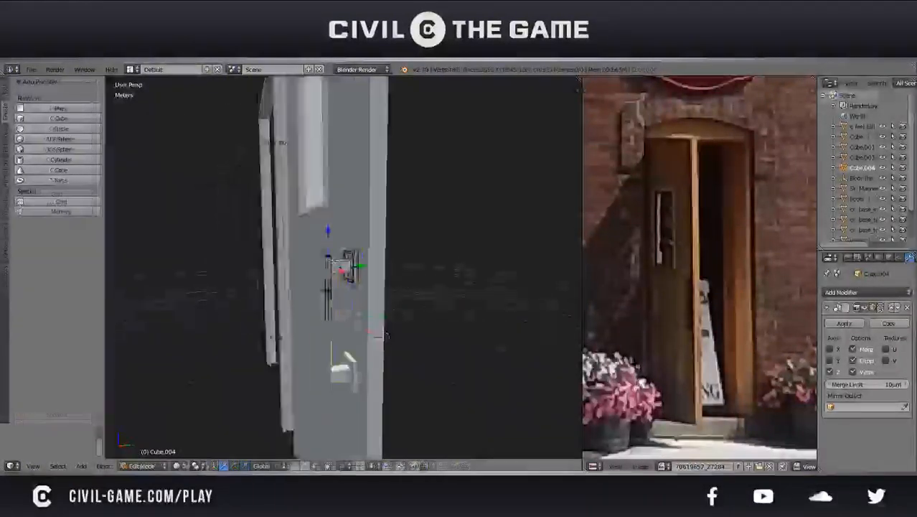
Select the linked grip, thicken it by about 1.5 along Y and shift it slightly along Y
scroll(380, 332, "up", 4)
key("l")
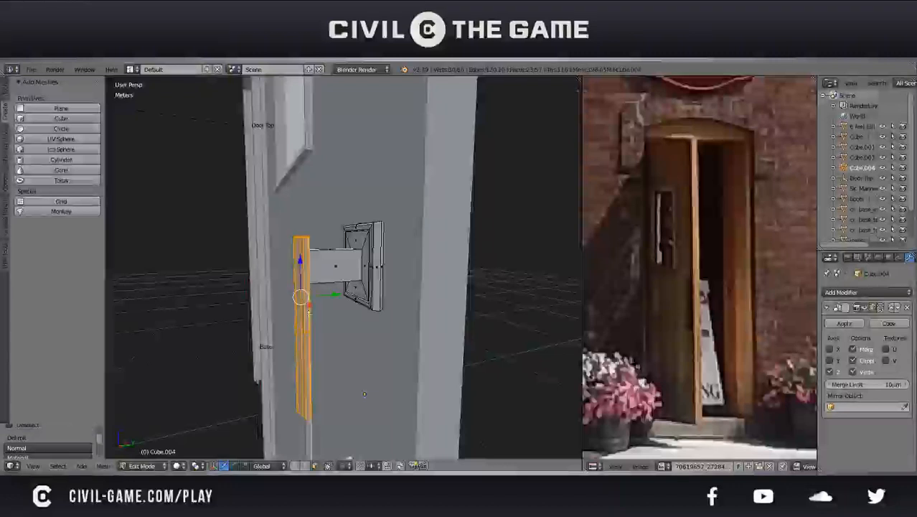
key("y")
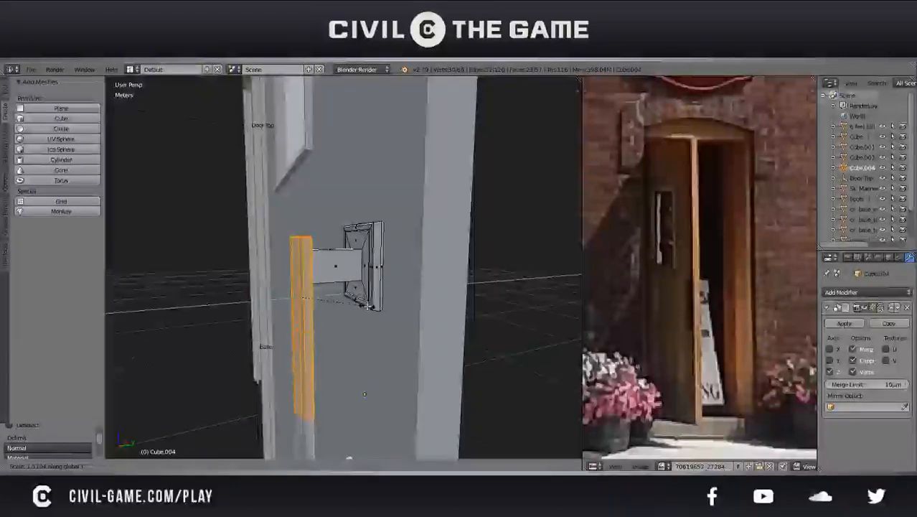
left_click(367, 306)
left_click_drag(336, 293, 344, 295)
middle_click_drag(345, 294, 402, 302)
Select the stem's outer end face and move it 5.77 mm along Y toward the door
right_click(338, 263)
key("Tab")
middle_click_drag(359, 280, 291, 288)
scroll(291, 289, "up", 5)
key("Tab")
left_click_drag(285, 265, 302, 262)
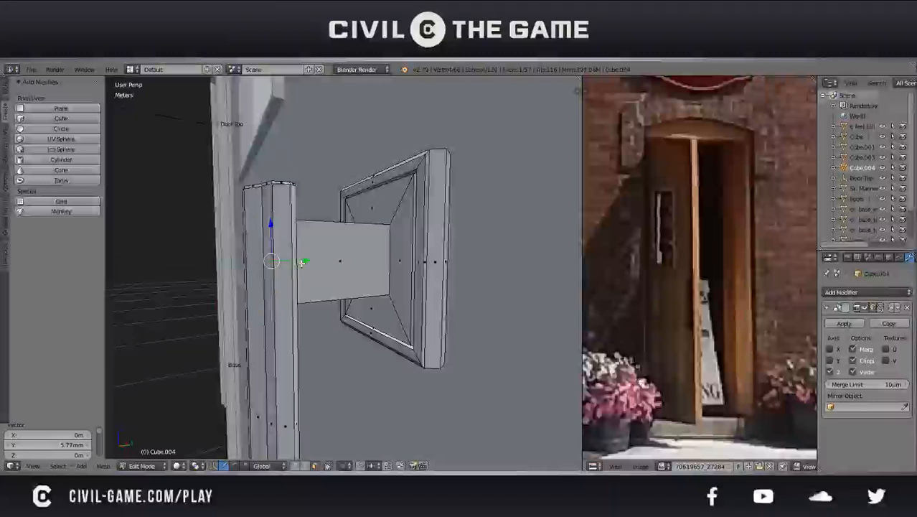
Fine-tune the stem's outer end face along Y against the back of the grip and save the file
middle_click_drag(302, 263, 269, 292)
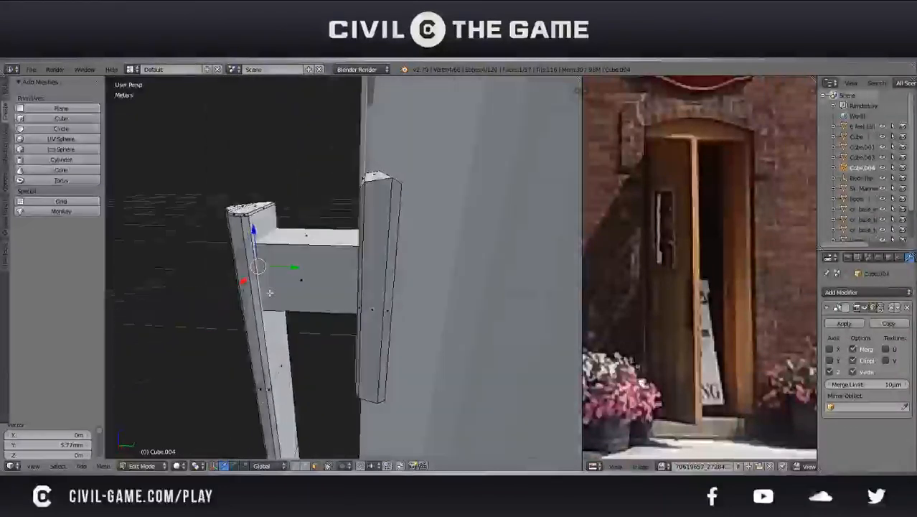
mouse_move(277, 267)
left_mouse_down()
mouse_move(294, 266)
mouse_move(285, 268)
left_mouse_up()
key("Tab")
key("ctrl+s")
left_click(286, 268)
Select the whole stem and scale it down in X and Z, keeping its length along Y
scroll(277, 282, "down", 3)
middle_click_drag(277, 282, 359, 279)
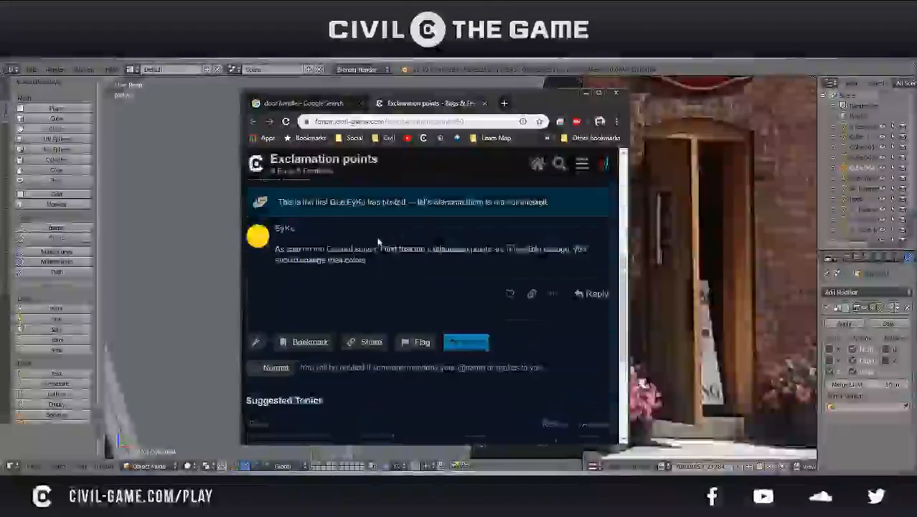
scroll(379, 242, "up", 1)
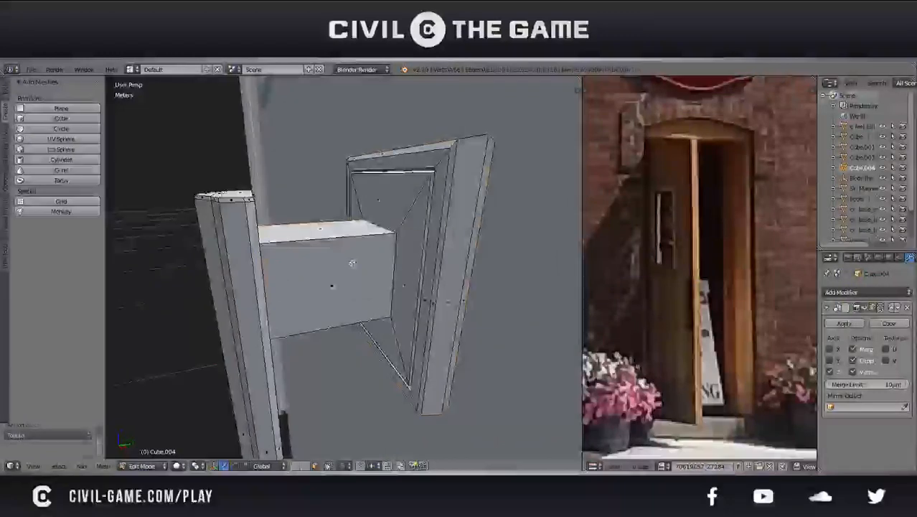
key("l")
key("a")
key("l")
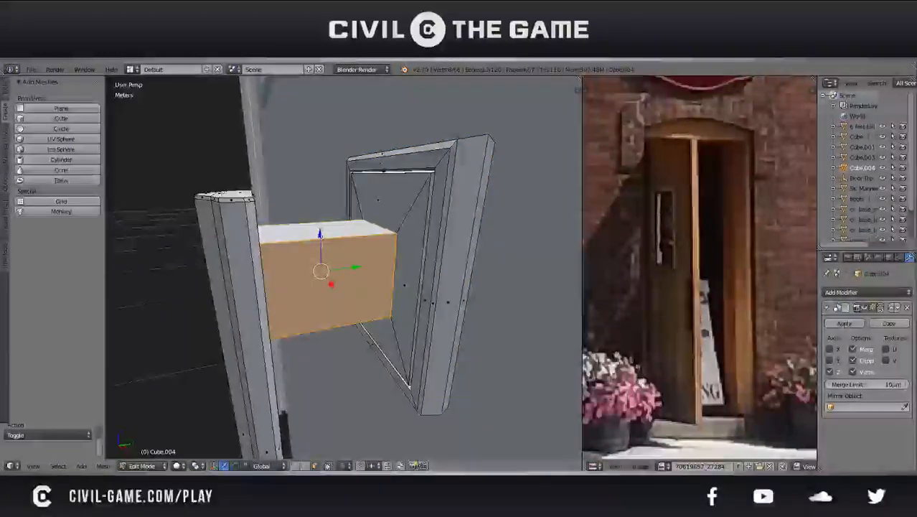
key("s")
key("shift+y")
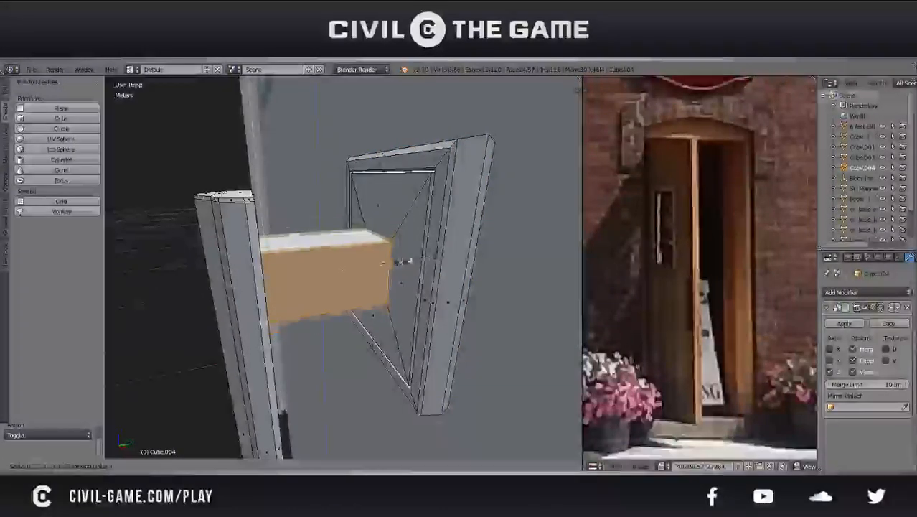
left_click(417, 259)
Bevel the edge loop where the upper stem meets its mounting block
key("Tab")
mouse_move(418, 262)
middle_mouse_down()
mouse_move(466, 251)
mouse_move(425, 263)
middle_mouse_up()
key("Tab")
scroll(426, 264, "up", 3)
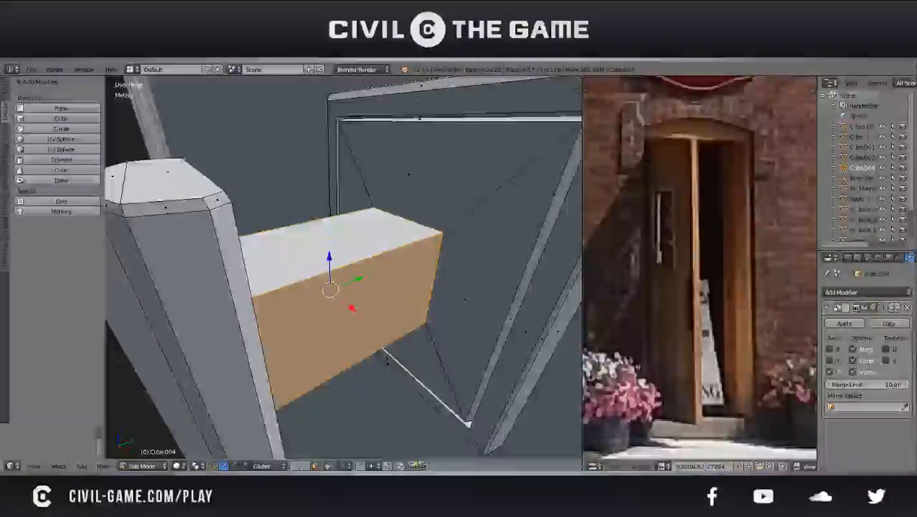
right_click(439, 287)
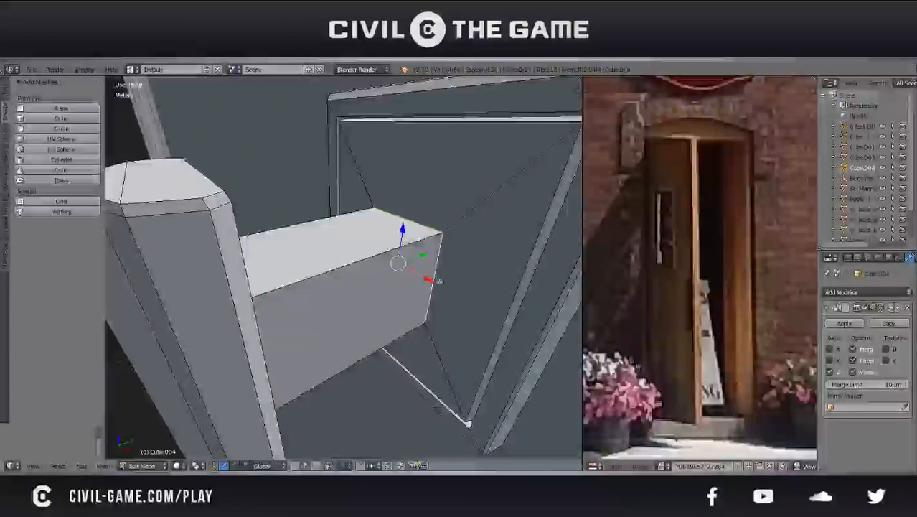
left_click(525, 297)
Select the stem's long edges running from the mounting block to the grip and bevel them
key("Tab")
middle_click_drag(526, 297, 334, 273)
key("Tab")
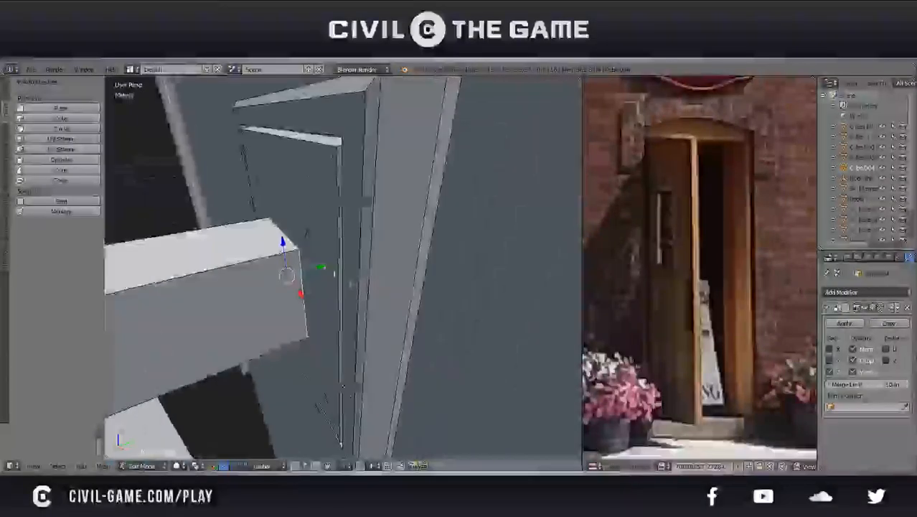
right_click(205, 231, "shift")
right_click(231, 366, "shift")
middle_click_drag(231, 364, 227, 282)
right_click(224, 287, "shift")
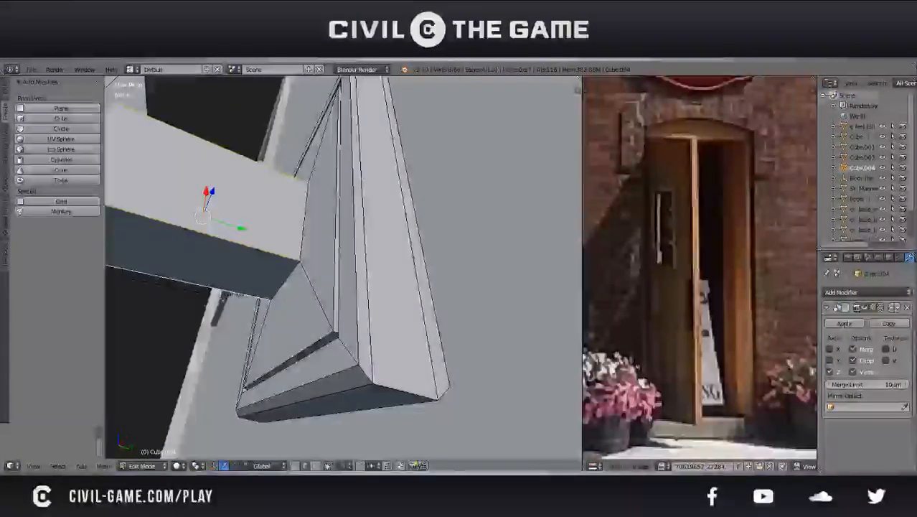
left_click(404, 308)
middle_click_drag(404, 307, 262, 294)
key("Tab")
scroll(399, 362, "down", 7)
scroll(387, 324, "down", 7)
scroll(370, 326, "up", 5)
right_click(328, 293)
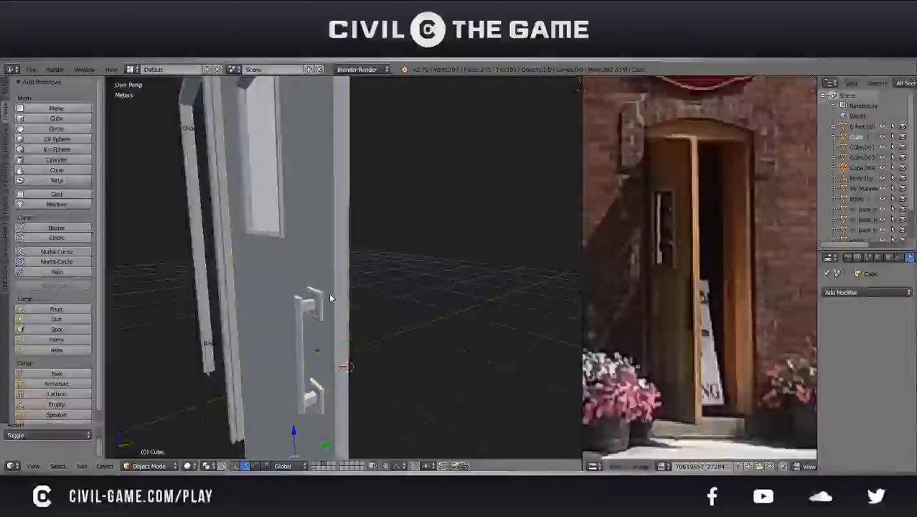
key("ctrl+j")
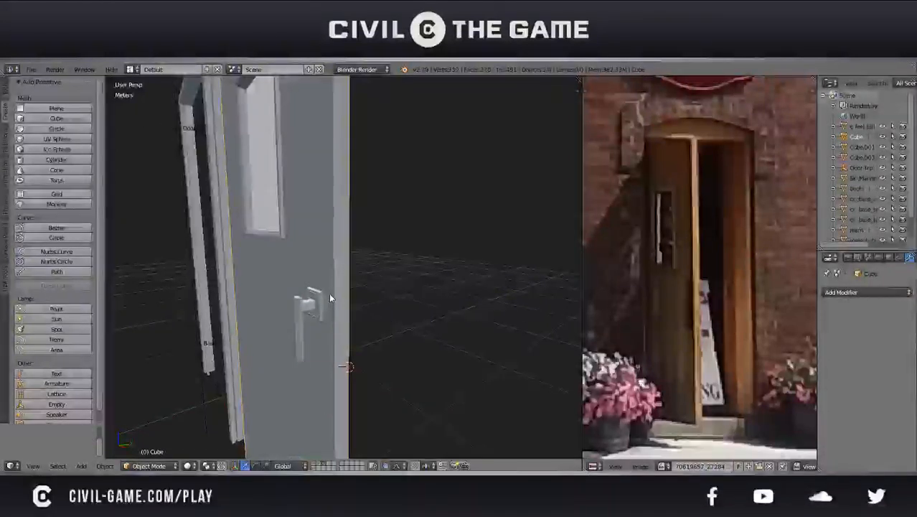
key("ctrl+z")
Apply the handle's Mirror modifier and check the resulting mesh of both halves
left_click(839, 324)
key("Tab")
middle_click_drag(292, 398, 314, 317, "shift")
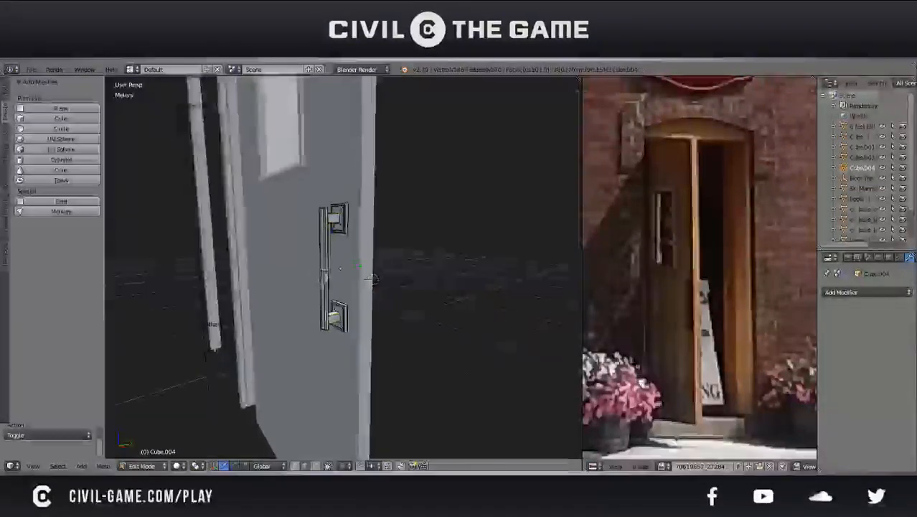
key("KP_Decimal")
key("g")
key("Escape")
scroll(342, 281, "down", 6)
key("Tab")
Join the handle into the door object and try a free rotation of the joined door
scroll(341, 280, "down", 5)
right_click(304, 262)
key("ctrl+j")
scroll(305, 262, "down", 7)
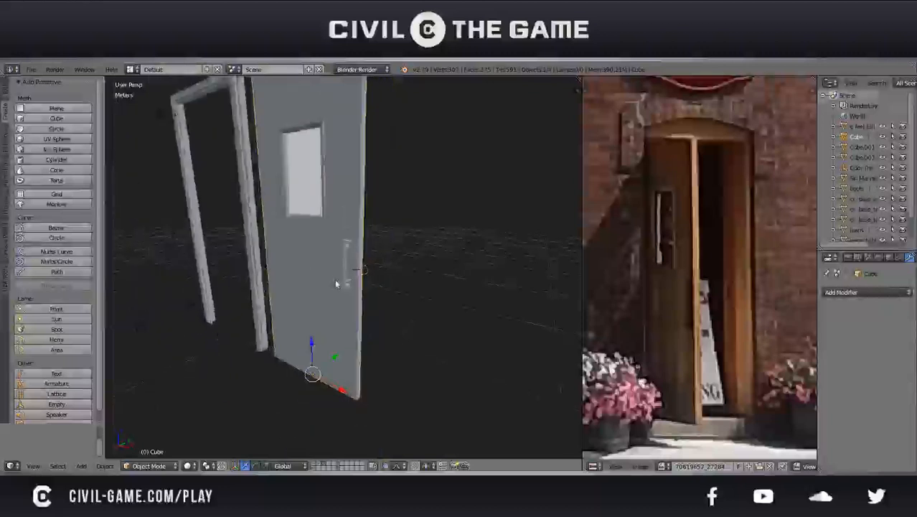
key("r")
key("r")
right_click(346, 322)
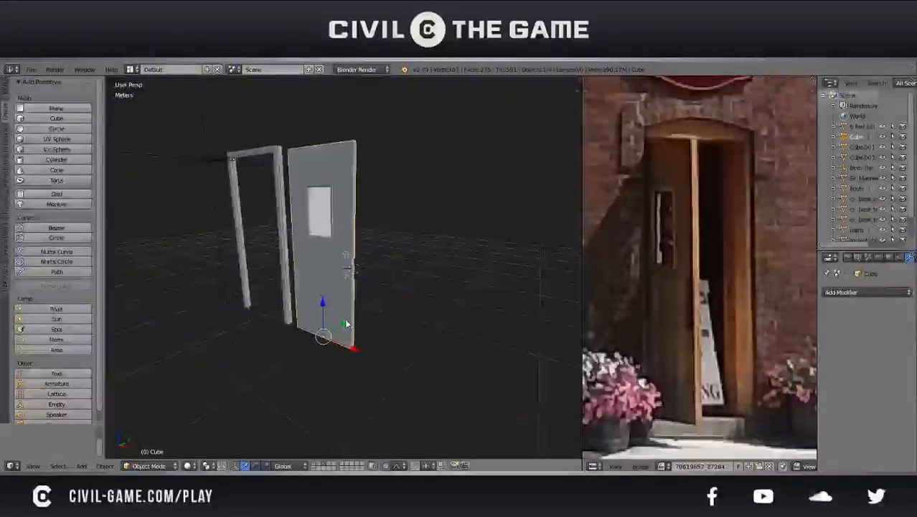
middle_click_drag(346, 322, 393, 369)
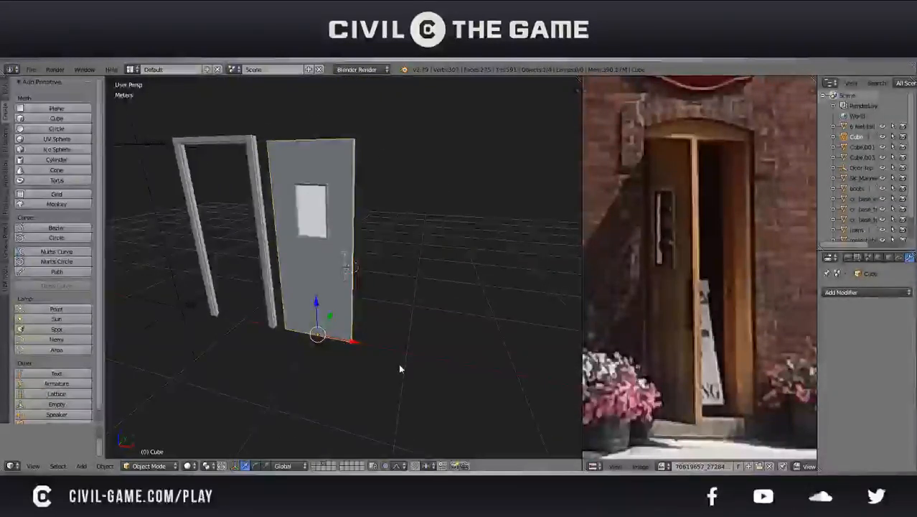
Select all of the joined door's geometry in its mesh and try moving it
key("Tab")
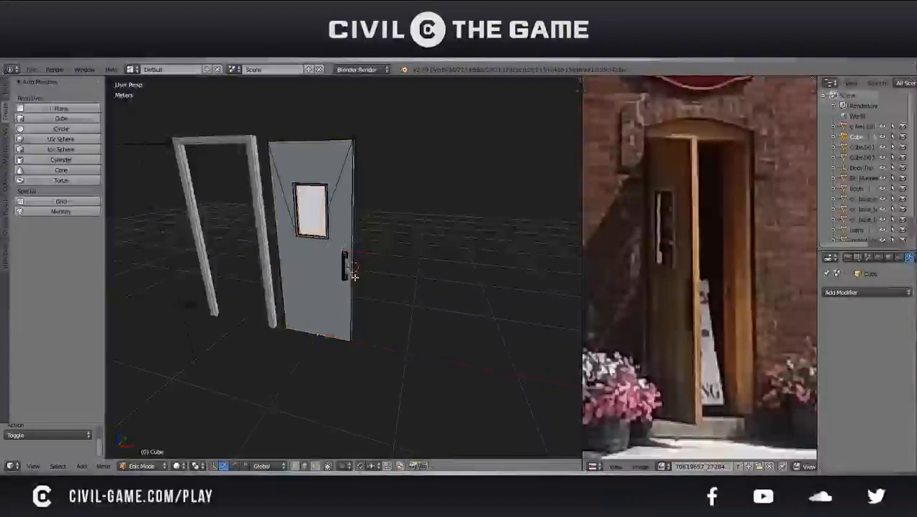
key("a")
key("g")
left_click_drag(435, 255, 400, 254)
key("Tab")
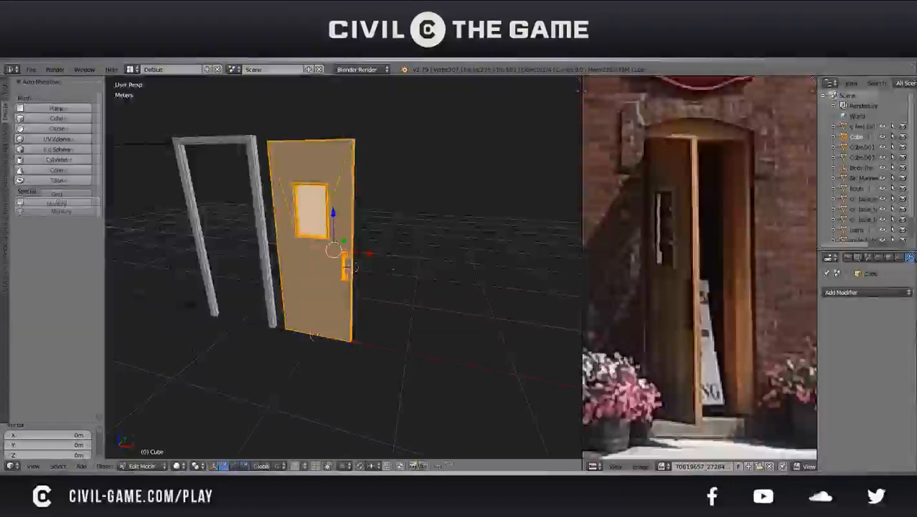
Move the door -1 m along X into the frame and inspect the door frame's mesh
key("g")
key("x")
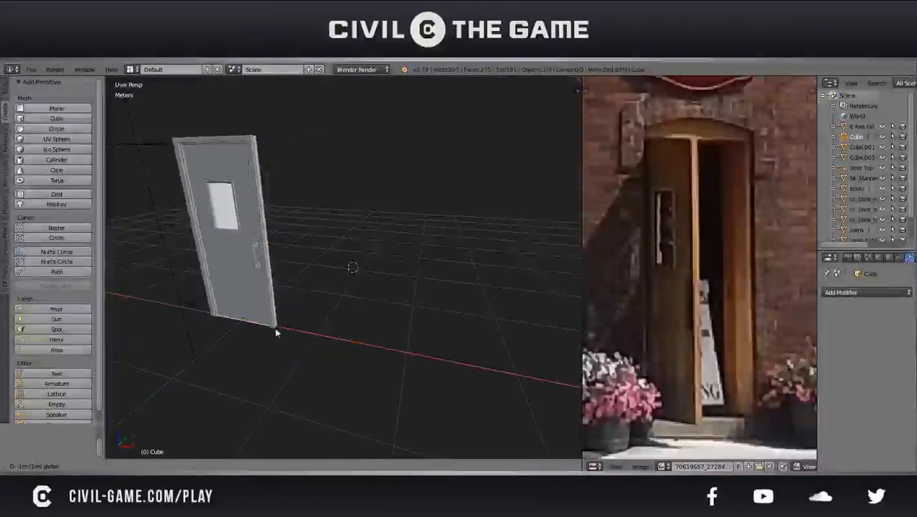
left_click(268, 332)
middle_click_drag(268, 332, 343, 385)
right_click(336, 327)
key("Tab")
middle_click_drag(357, 311, 272, 341)
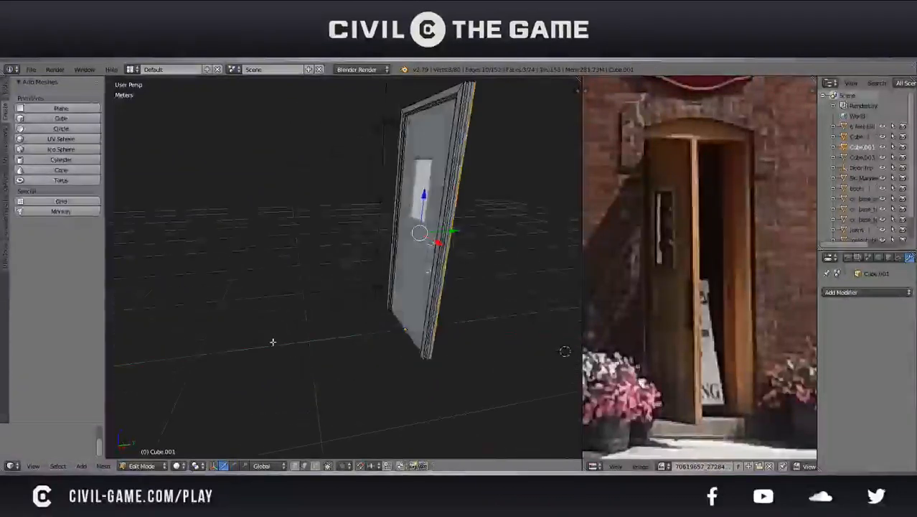
mouse_move(414, 275)
middle_mouse_down()
mouse_move(388, 291)
mouse_move(416, 275)
middle_mouse_up()
key("Tab")
Move the door back out of the frame along X and select a long edge on the frame's jamb in its mesh
right_click(393, 323)
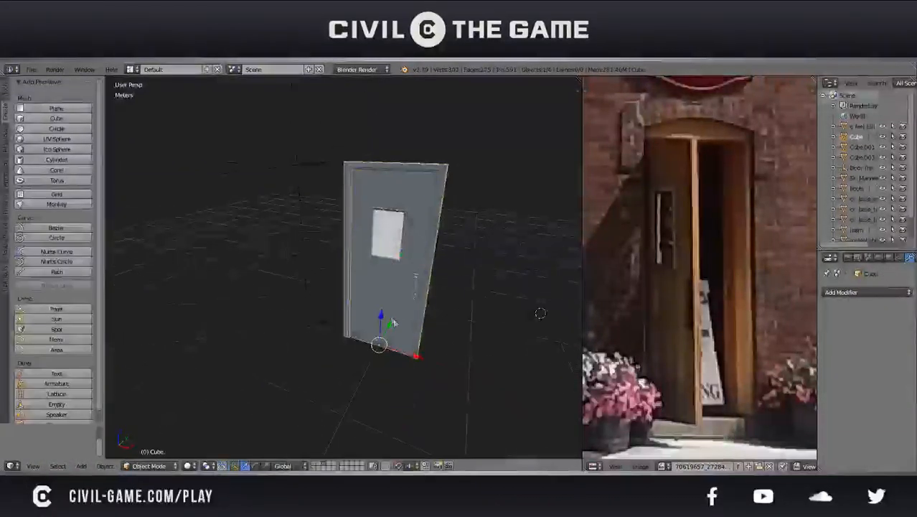
middle_click_drag(406, 355, 504, 375)
right_click(352, 309)
key("Tab")
middle_click_drag(352, 307, 264, 286)
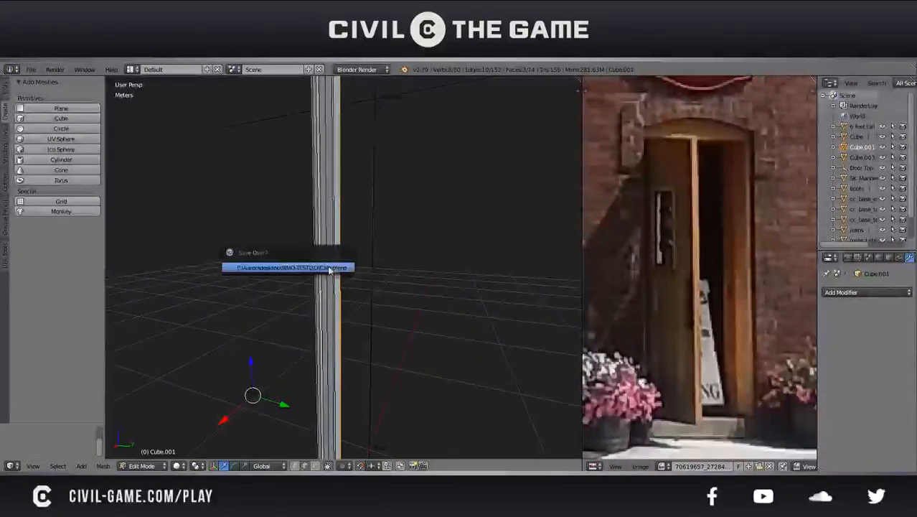
right_click(319, 264)
middle_click_drag(340, 285, 244, 287)
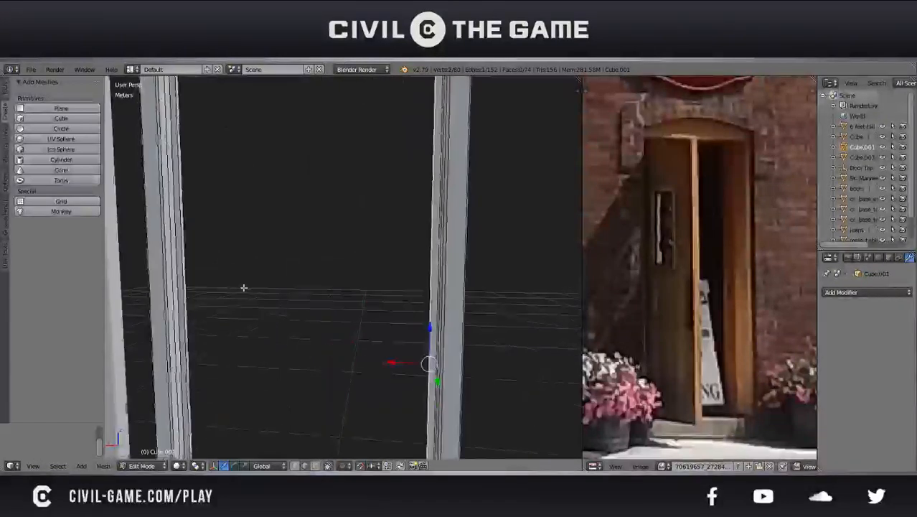
middle_click_drag(386, 299, 302, 315)
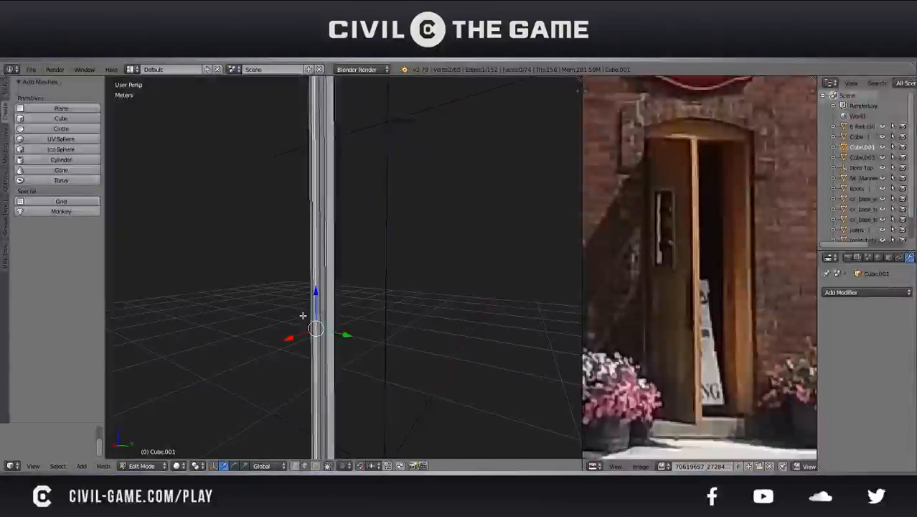
middle_click_drag(303, 315, 453, 330)
scroll(453, 330, "down", 6)
key("Tab")
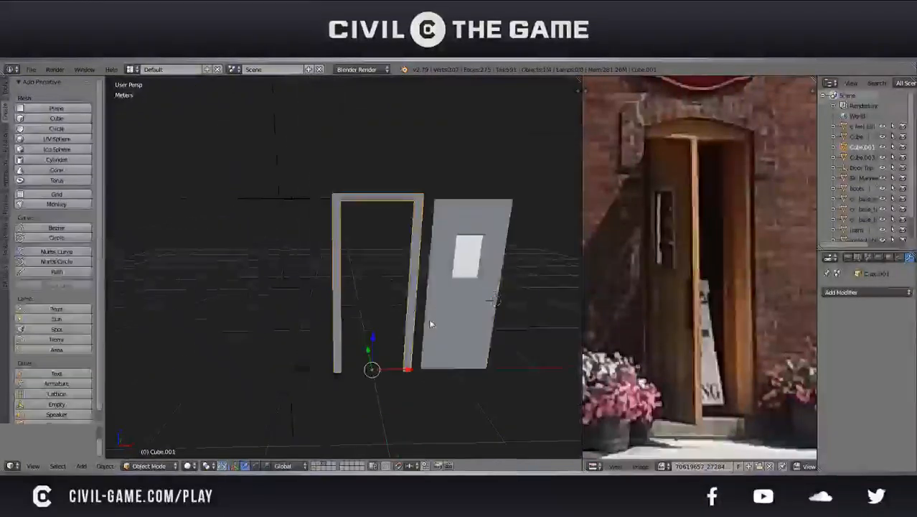
Rotate the door frame 180° about the Z axis
right_click(439, 317)
right_click(411, 305)
key("r")
type("z180")
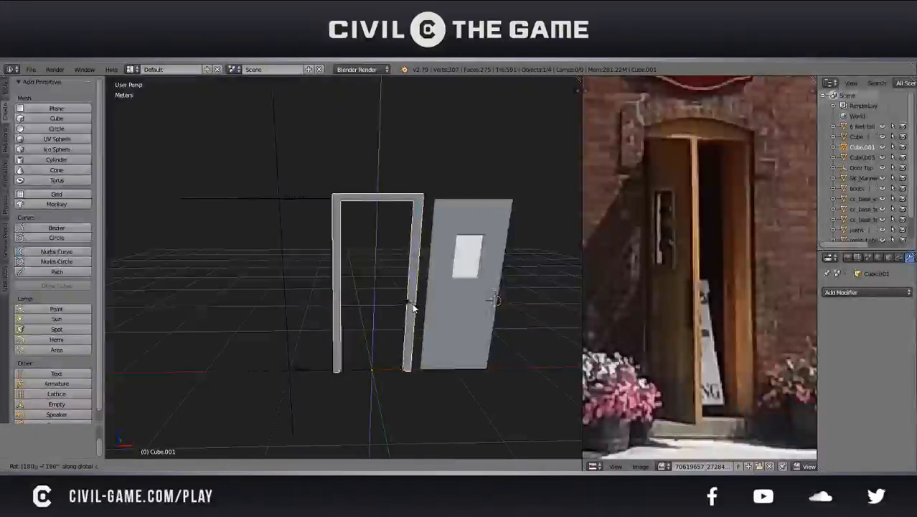
key("Return")
Select a long edge on the frame's hinge-side jamb in its mesh and snap the 3D cursor to that selection
middle_click_drag(412, 306, 348, 315)
scroll(348, 315, "up", 6)
key("Tab")
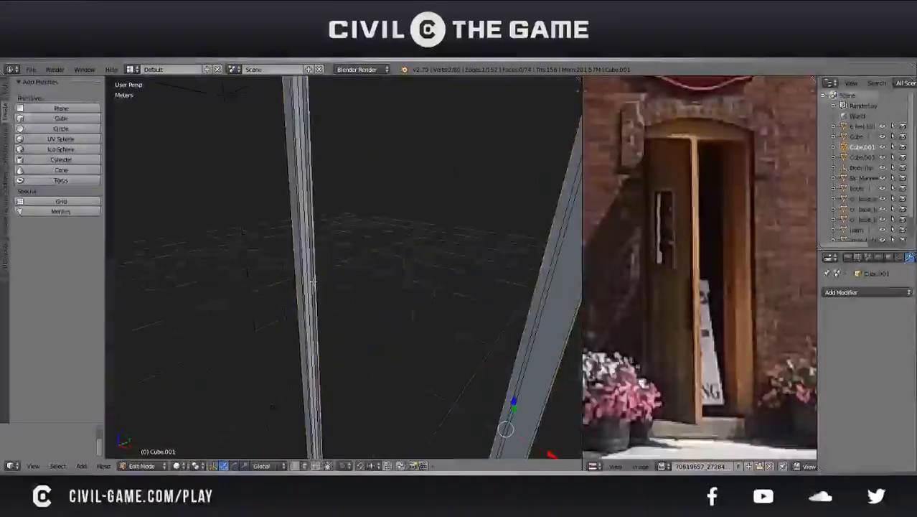
middle_click_drag(311, 279, 395, 282)
key("space")
type("cursor")
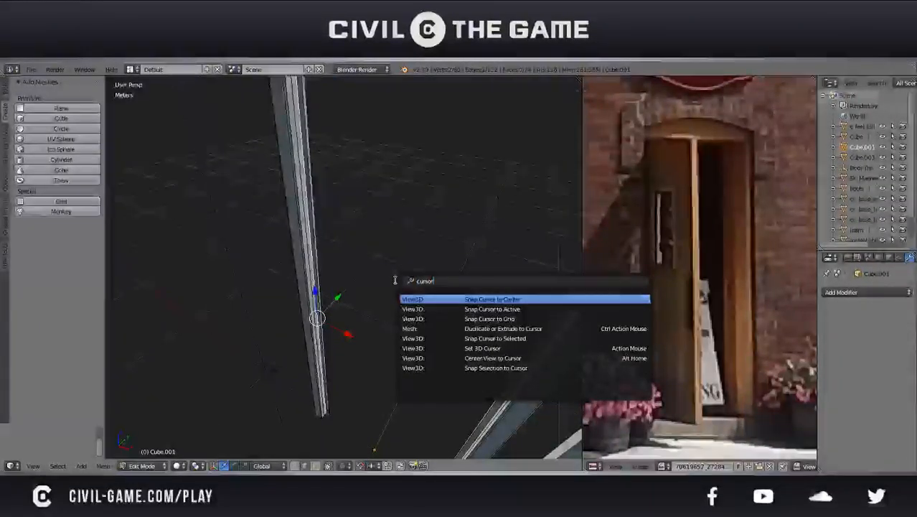
key("Down")
key("Down")
key("Down")
key("Down")
key("Return")
key("Tab")
Move the door -1 m along the X axis into the door frame
scroll(381, 286, "down", 3)
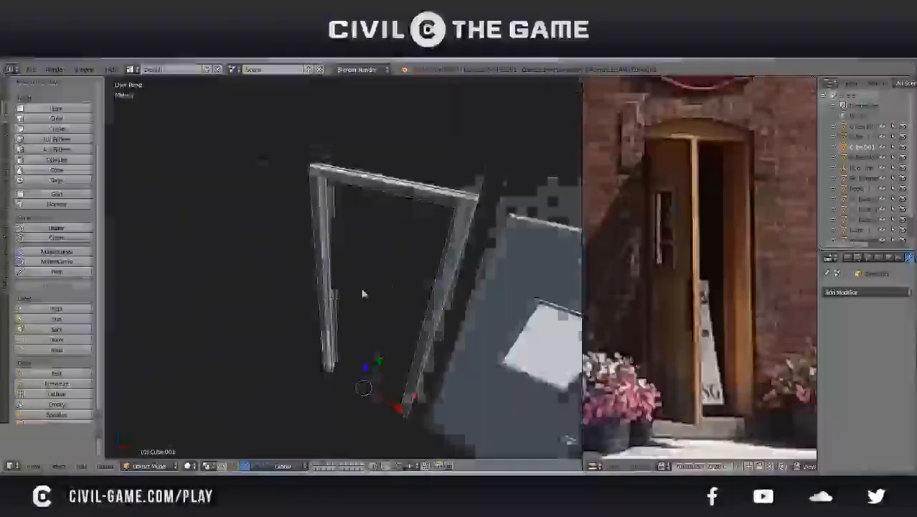
middle_click_drag(365, 292, 403, 285)
right_click(479, 316)
type("gx-1")
key("Return")
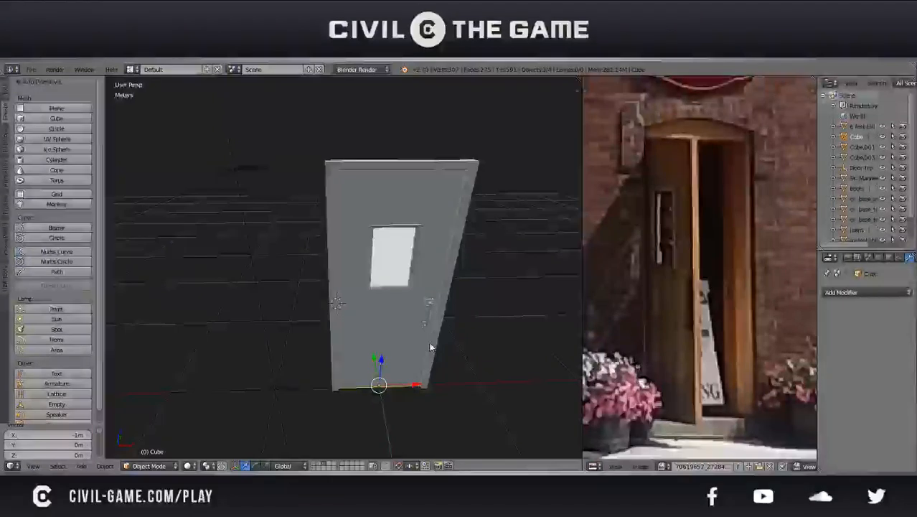
Set the door's origin to the 3D cursor on the hinge jamb and try swinging the door about Z
key("ctrl+shift+alt+c")
left_click(406, 332)
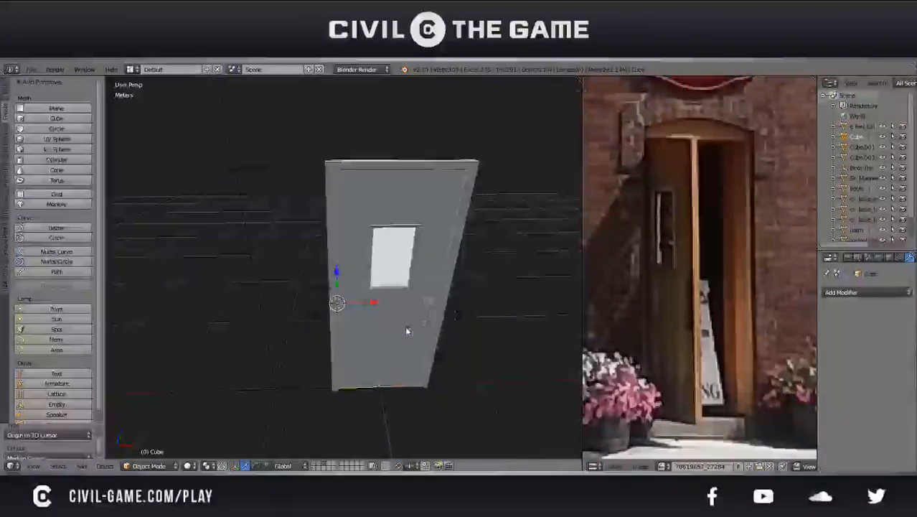
key("r")
key("z")
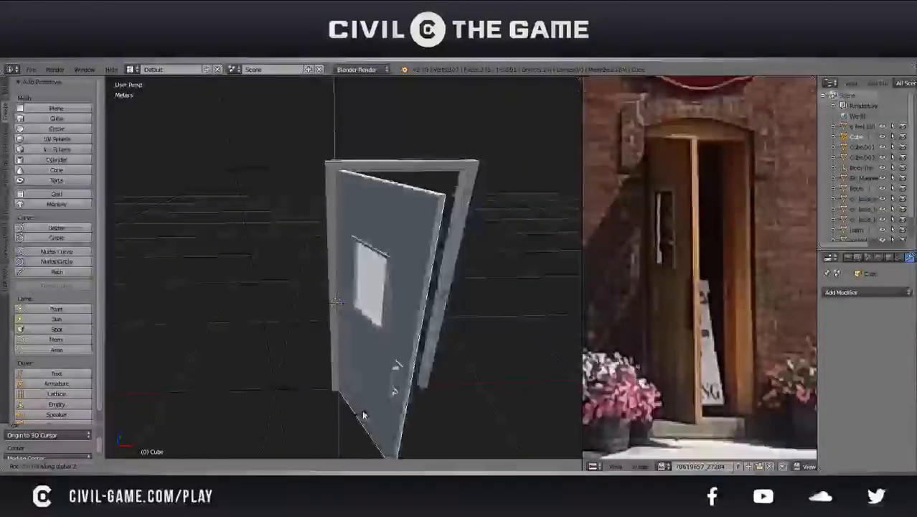
key("Escape")
Recess the door into its frame by moving it about 3.16 cm along the Y axis
middle_click_drag(409, 317, 333, 448)
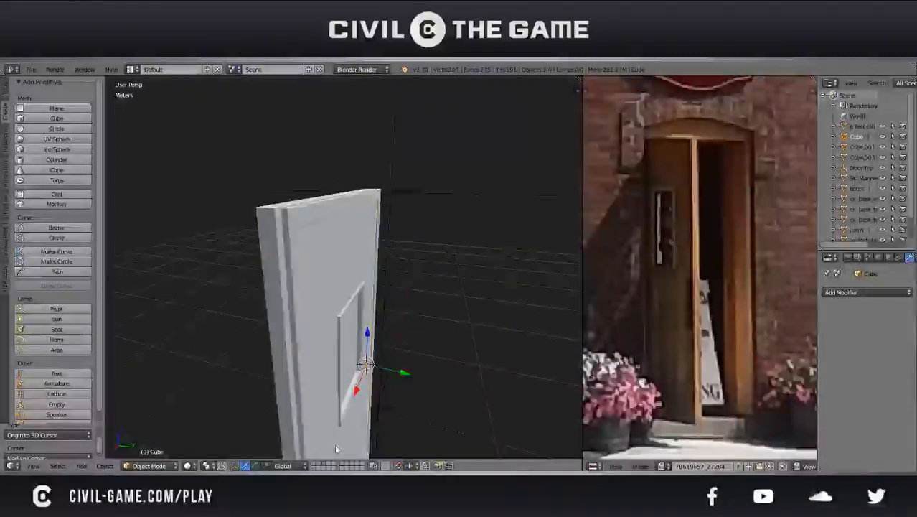
middle_click_drag(426, 329, 368, 328)
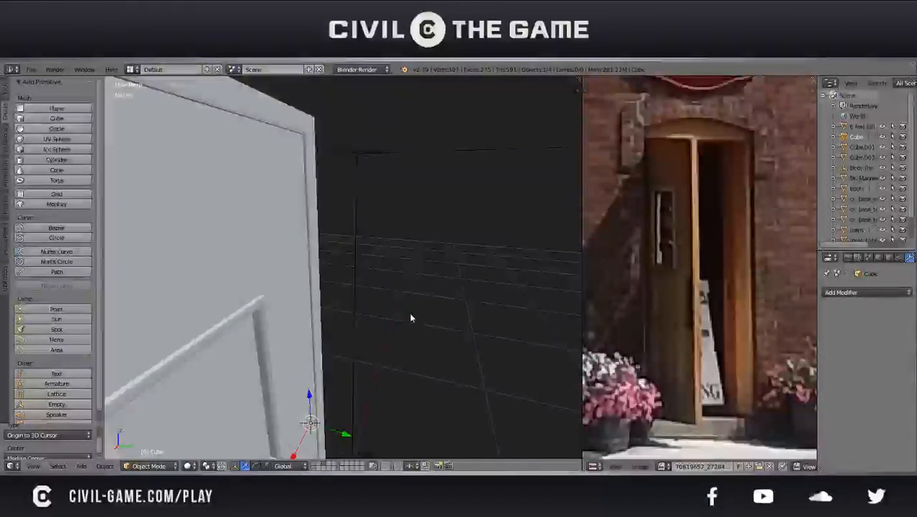
key("g")
key("y")
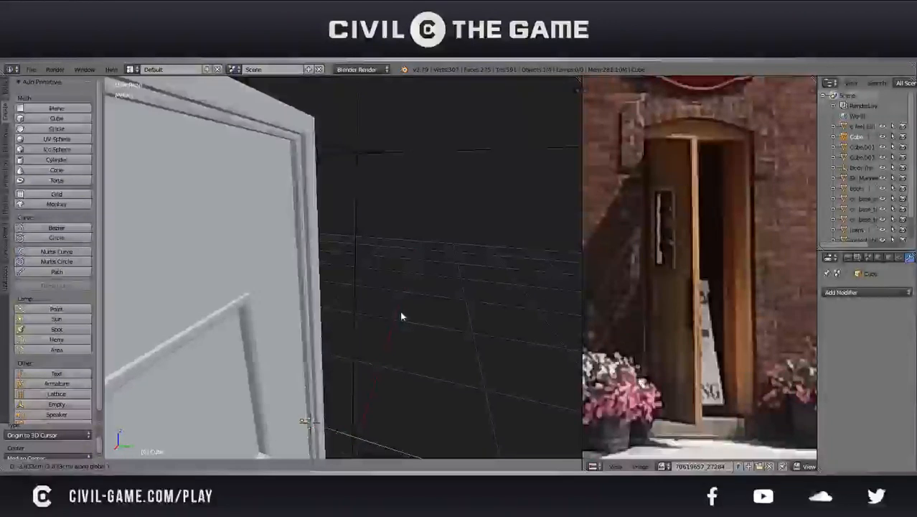
left_click(404, 317)
Fine-tune the door's depth in the frame by moving it about 8.6 mm along Y, using a wireframe side view
key("KP_1")
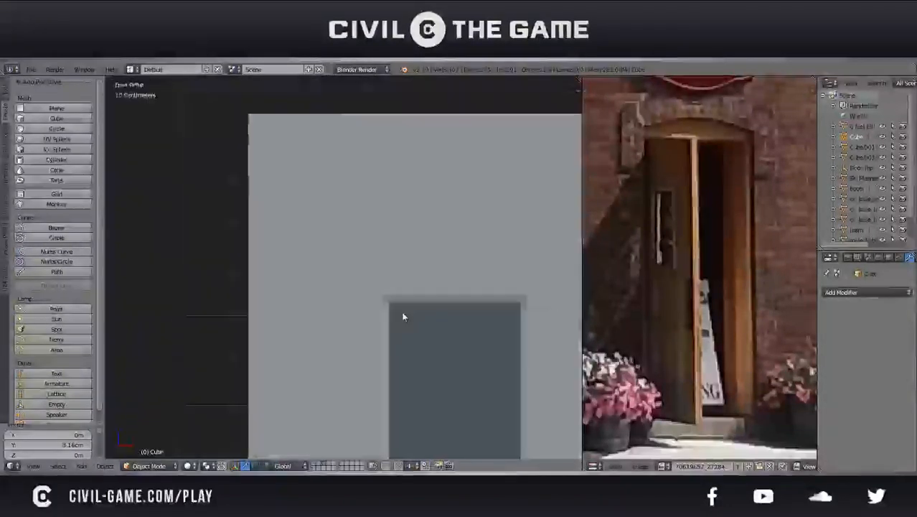
key("KP_3")
middle_click_drag(257, 198, 299, 259, "shift")
scroll(299, 259, "up", 6)
middle_click_drag(276, 178, 437, 302, "shift")
scroll(435, 301, "up", 3)
middle_click_drag(413, 211, 363, 297, "shift")
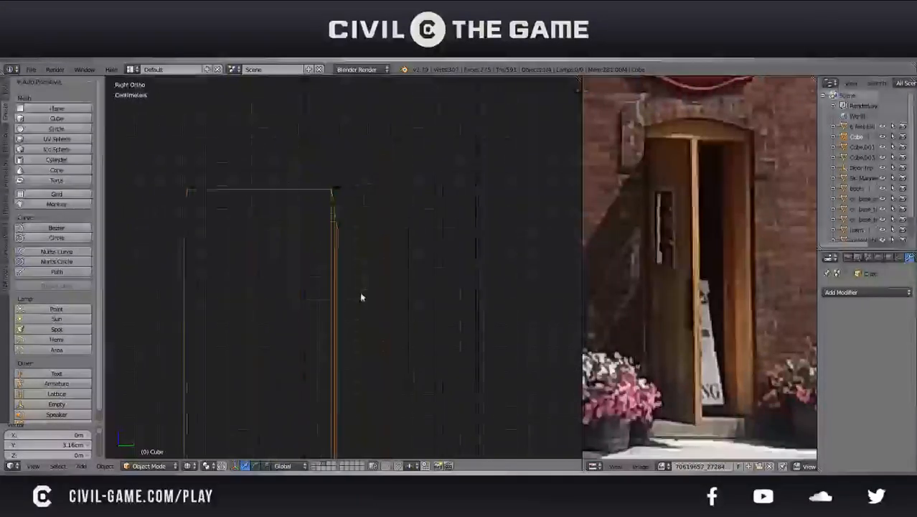
scroll(362, 297, "up", 4)
key("g")
key("y")
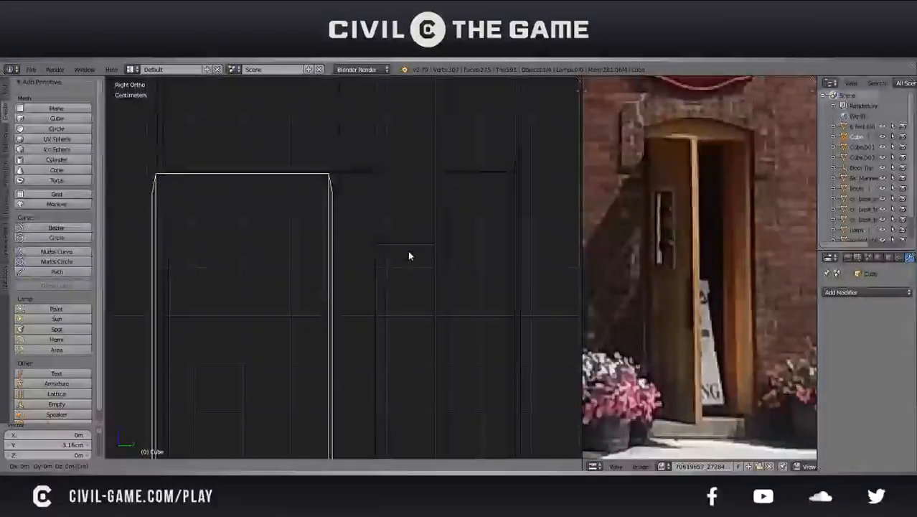
left_click(450, 263)
mouse_move(431, 259)
middle_mouse_down()
mouse_move(382, 280)
mouse_move(367, 213)
mouse_move(384, 227)
mouse_move(383, 242)
mouse_move(413, 254)
mouse_move(309, 302)
mouse_move(419, 333)
mouse_move(409, 276)
mouse_move(450, 280)
middle_mouse_up()
scroll(382, 280, "down", 2)
key("z")
scroll(389, 233, "up", 2)
scroll(309, 299, "down", 4)
scroll(418, 333, "down", 4)
Try swinging the door open about the Z axis around its new hinge-side origin
key("r")
key("z")
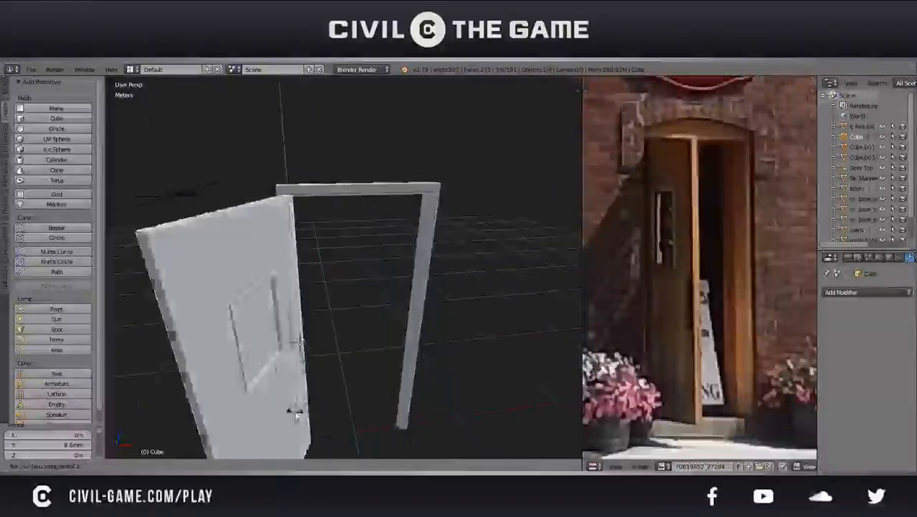
right_click(340, 387)
middle_click_drag(340, 388, 280, 349)
middle_click_drag(353, 349, 414, 358)
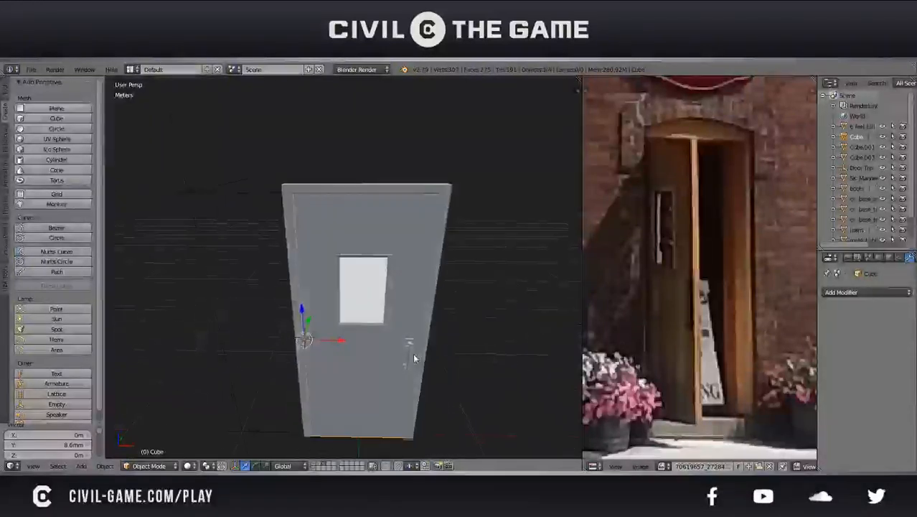
key("r")
key("z")
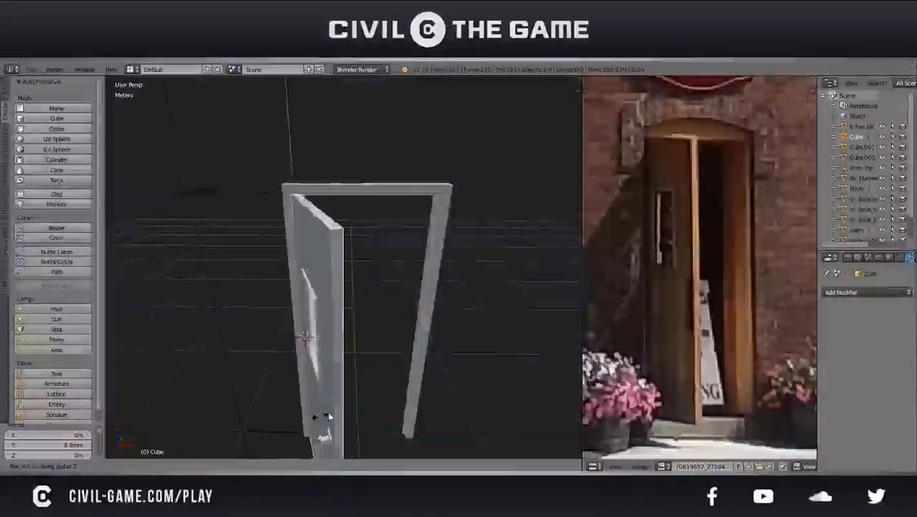
right_click(426, 349)
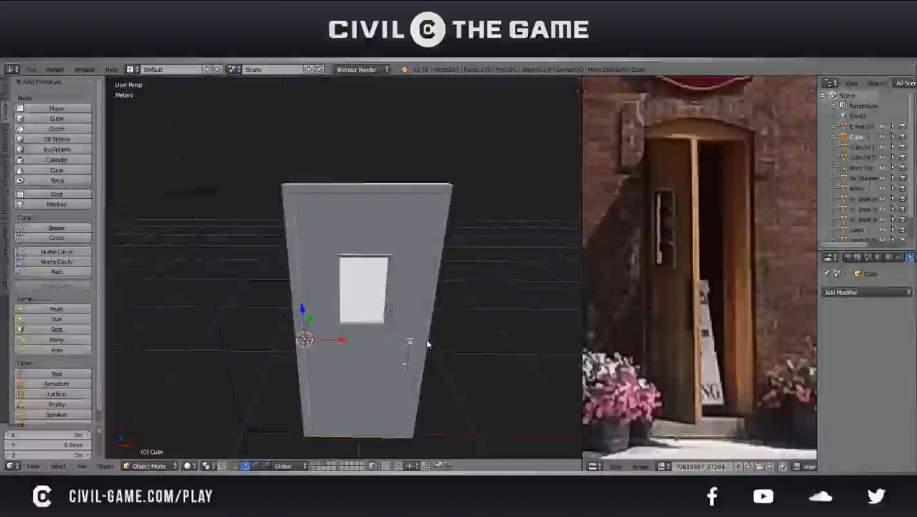
Deselect everything and examine the finished door against the brick building's entrance in the reference photo
middle_click_drag(426, 344, 409, 313)
key("a")
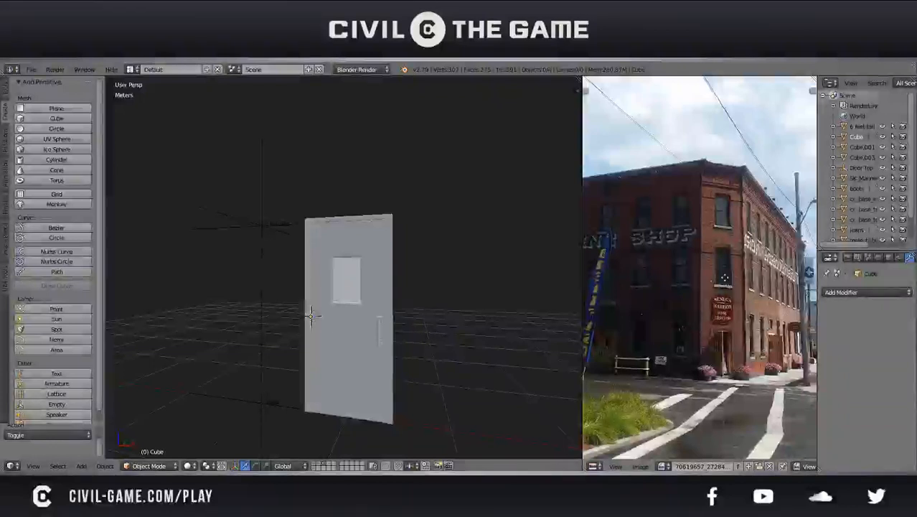
scroll(725, 277, "up", 4)
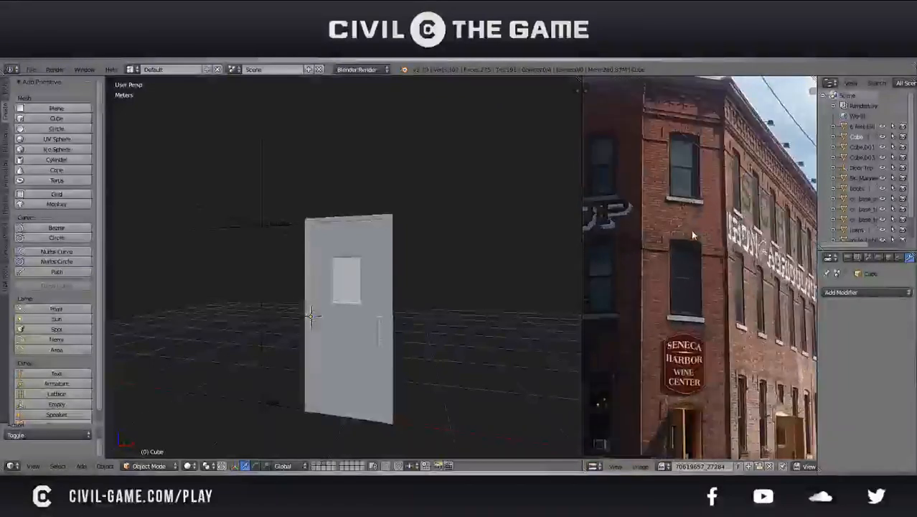
scroll(692, 231, "down", 3)
middle_click_drag(370, 320, 393, 331)
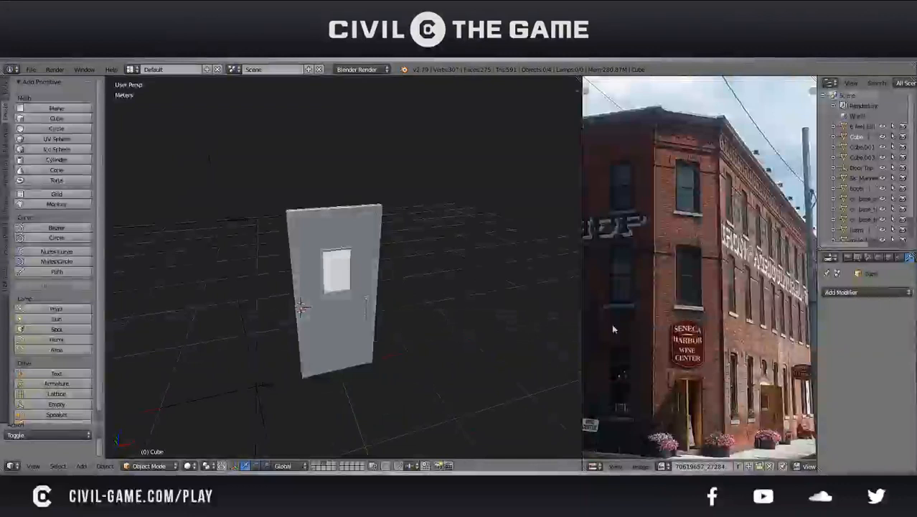
middle_click_drag(683, 404, 688, 349)
scroll(687, 349, "up", 3)
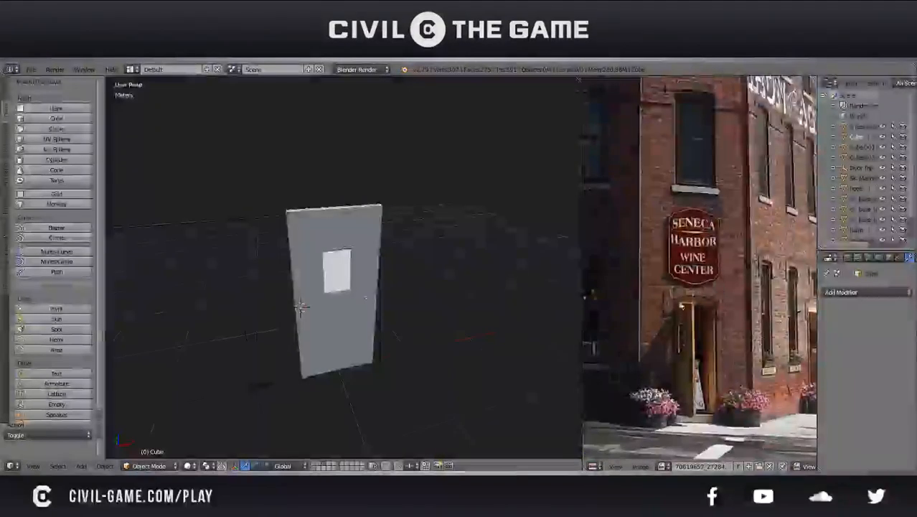
middle_click_drag(695, 336, 691, 322)
middle_click_drag(366, 305, 327, 309)
Show the human figure's layer beside the door to compare their scale, and save over the existing file
left_click(319, 467, "shift")
middle_click_drag(371, 348, 344, 247)
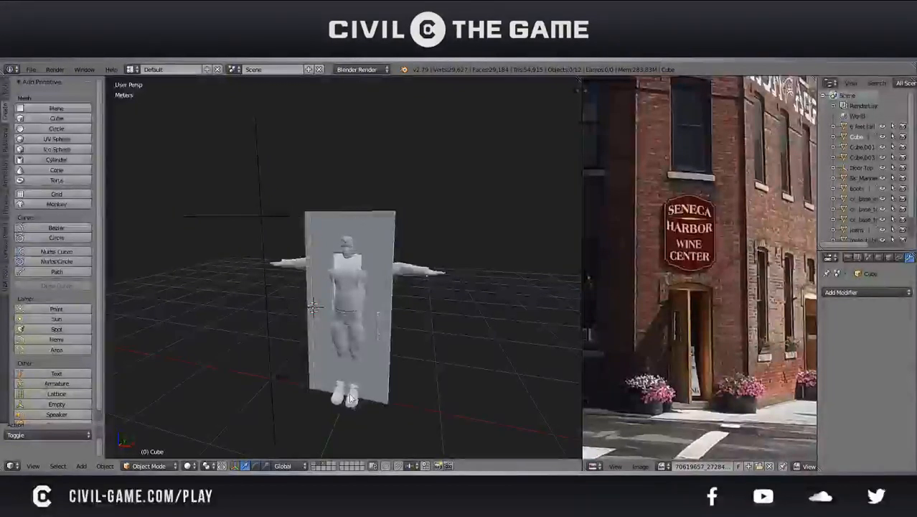
middle_click_drag(482, 266, 426, 274)
middle_click_drag(331, 288, 311, 283)
key("ctrl+s")
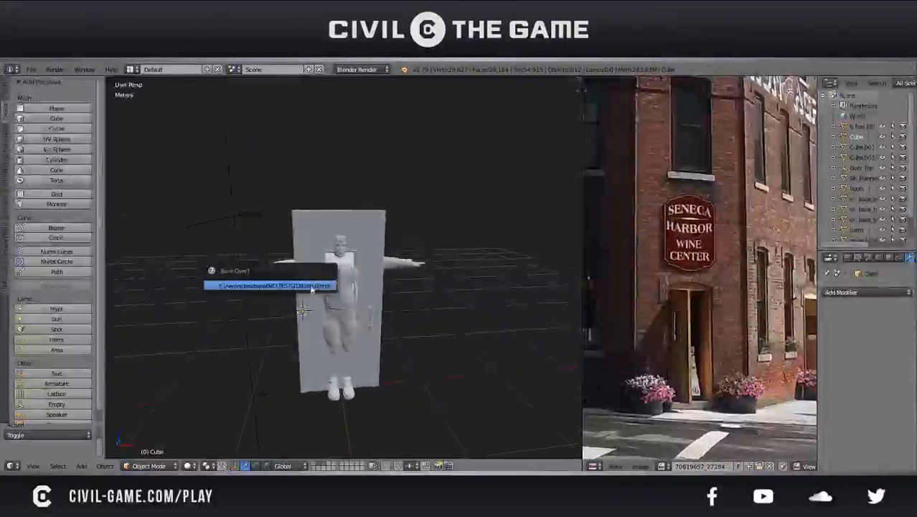
left_click(310, 285)
Examine the building's corner, windows and entrance in the reference photo, and hide the human figure's layer
scroll(749, 248, "down", 3)
middle_click_drag(746, 277, 719, 372)
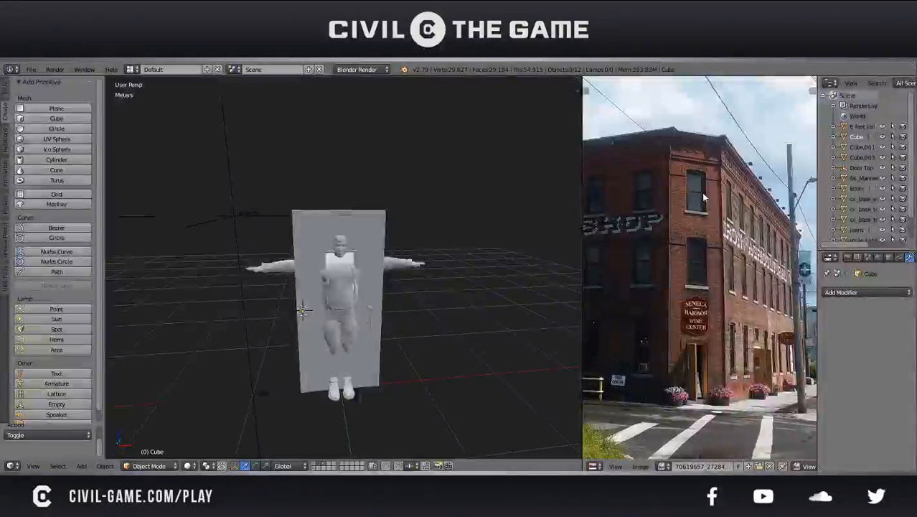
scroll(647, 287, "down", 1)
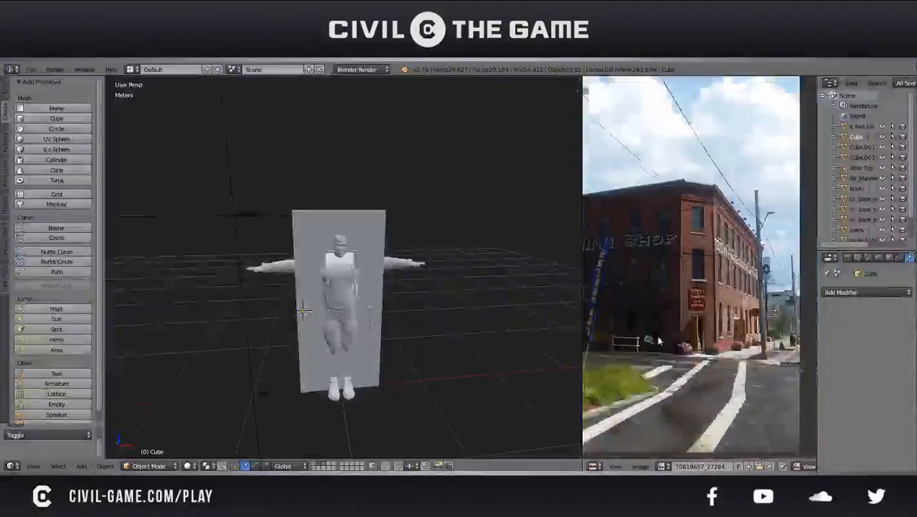
scroll(643, 298, "up", 2)
scroll(696, 286, "up", 3)
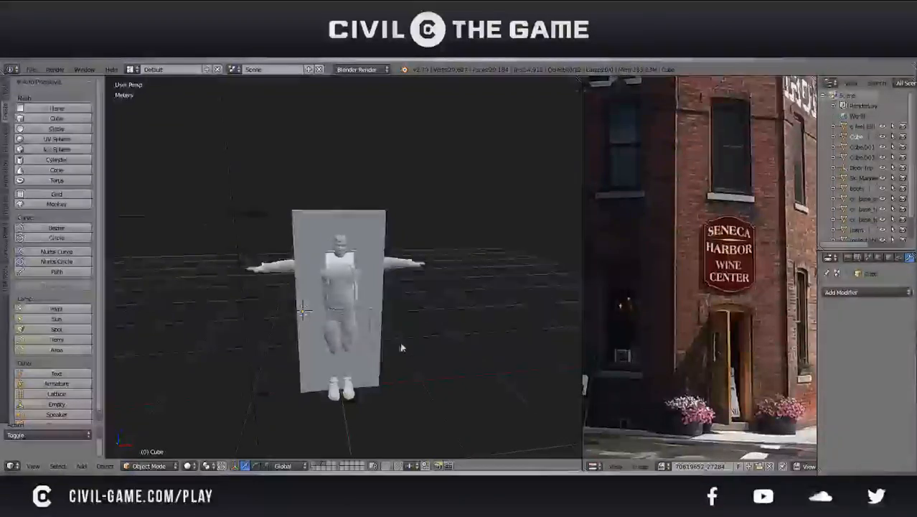
scroll(395, 352, "down", 2)
middle_click_drag(395, 351, 383, 371)
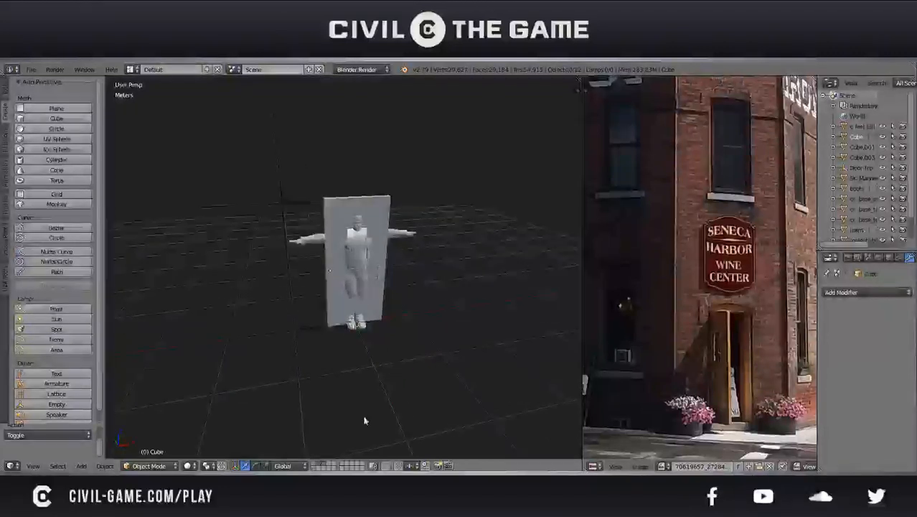
left_click(325, 466)
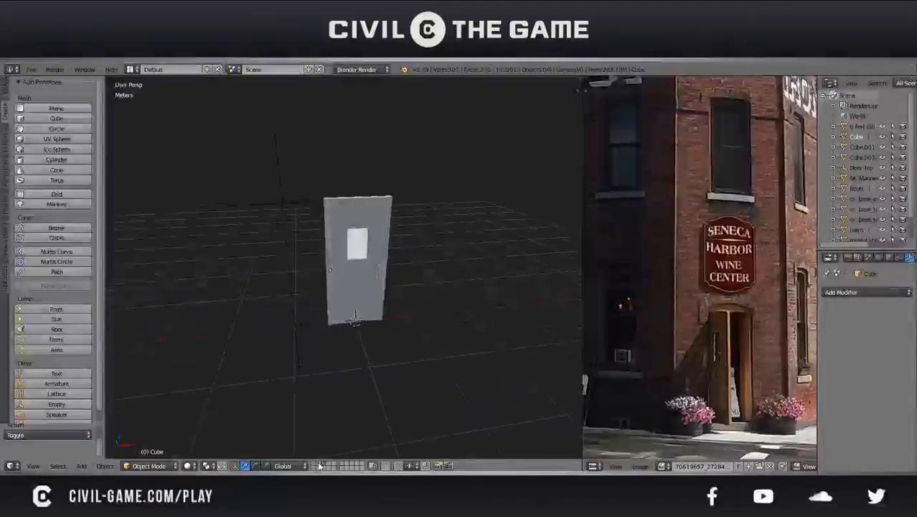
Show the human figure's layer to examine its proportions, and return to the door's layer
left_click(320, 466)
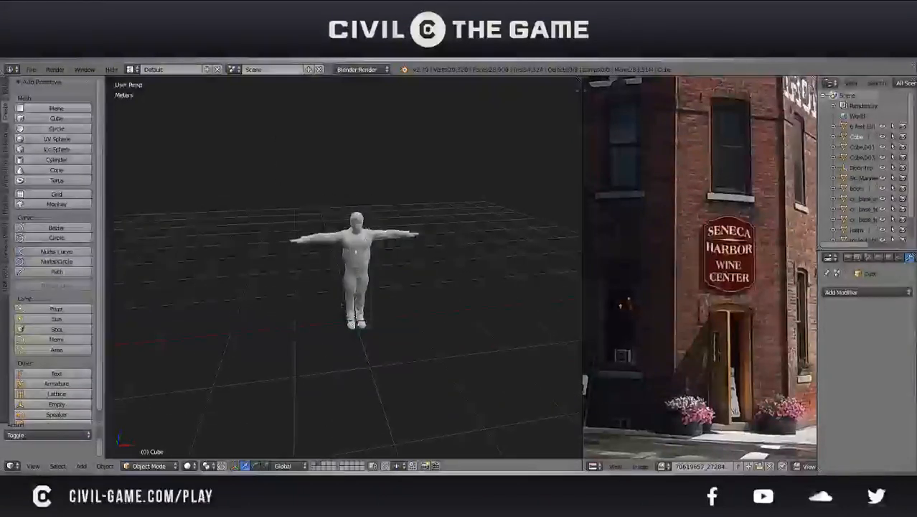
middle_click_drag(346, 324, 313, 315)
scroll(313, 315, "up", 5)
middle_click_drag(391, 239, 334, 422, "shift")
left_click(324, 467)
scroll(391, 327, "down", 2)
mouse_move(391, 330)
middle_mouse_down()
mouse_move(348, 326)
mouse_move(383, 320)
middle_mouse_up()
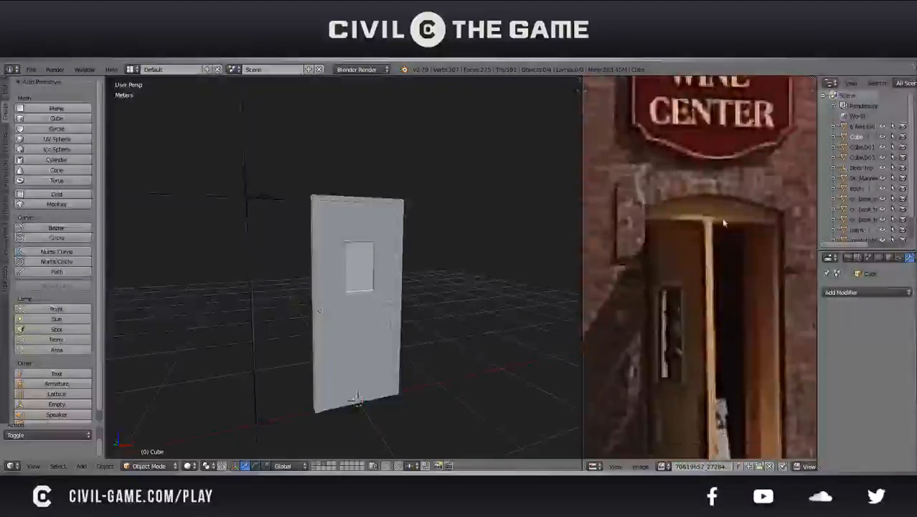
Select the door frame, inspect its upper edge in Edit Mode against the arched entrance photo, and save over the existing file
middle_click_drag(428, 230, 417, 247)
right_click(422, 237)
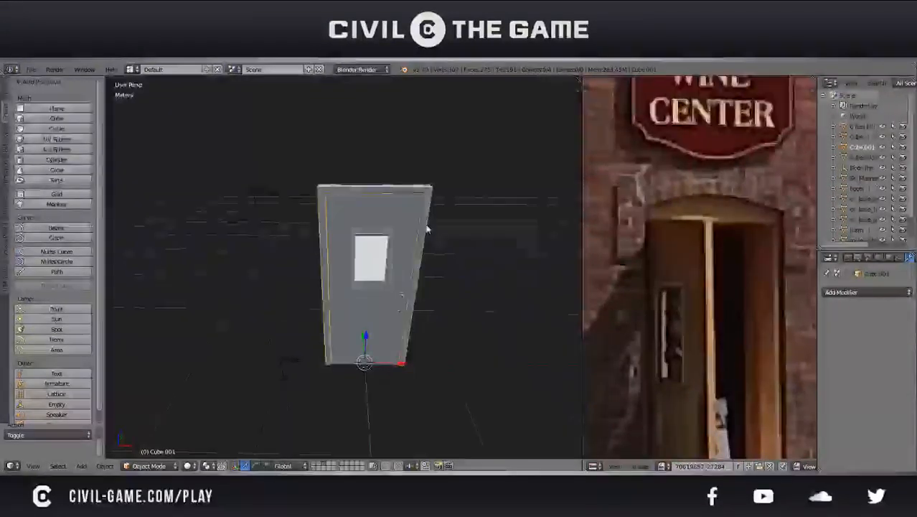
key("Tab")
middle_click_drag(427, 206, 388, 266)
scroll(387, 266, "up", 2)
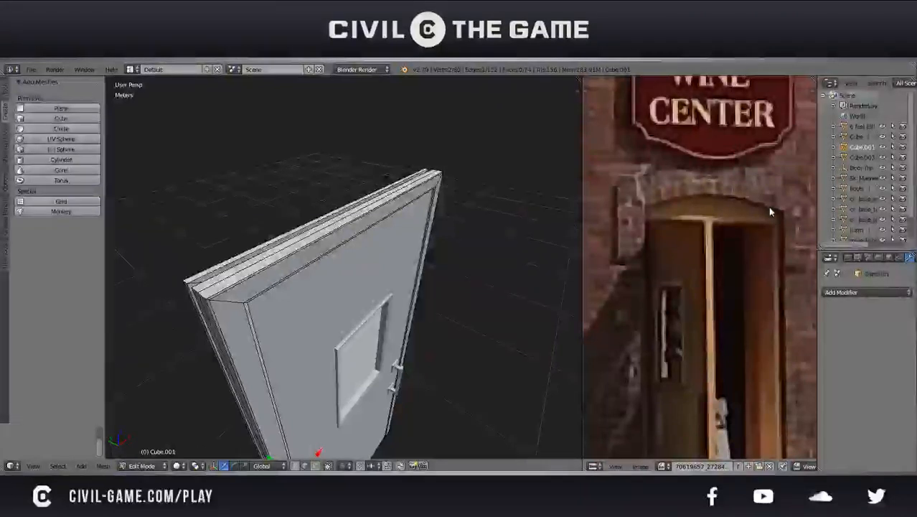
key("Tab")
middle_click_drag(477, 247, 455, 241)
key("ctrl+s")
left_click(456, 240)
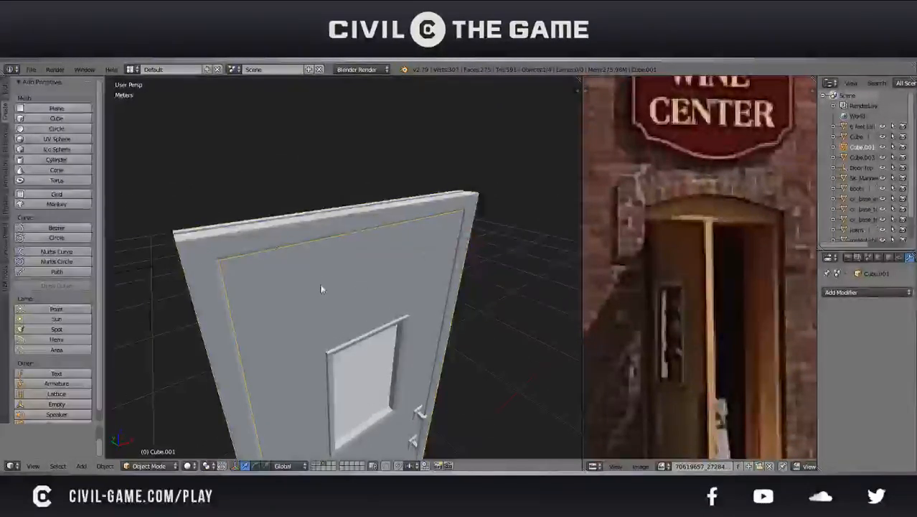
Duplicate the door frame in place and move the copy to another layer as a backup
key("shift+d")
right_click(306, 253)
key("m")
key("m")
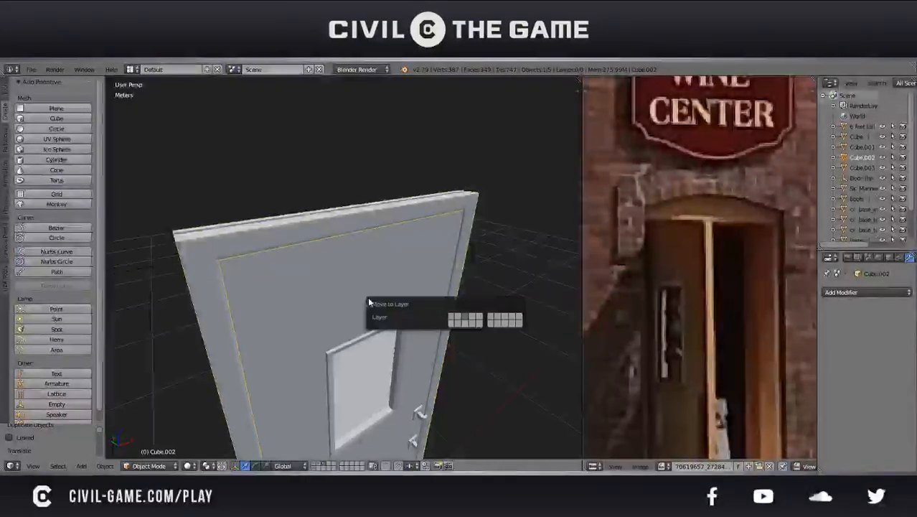
left_click(453, 321)
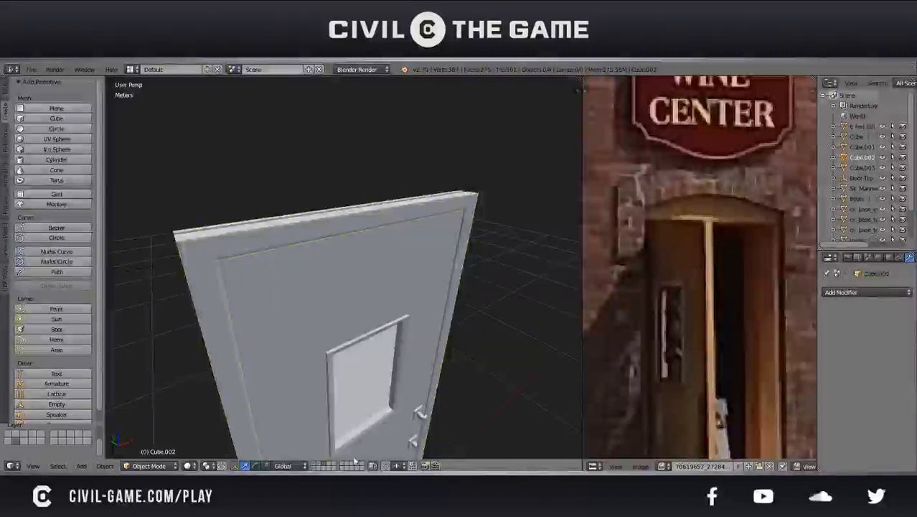
Enter Edit Mode on the original frame with face selection, and show its upper end in wireframe from the right
right_click(311, 219)
key("Tab")
middle_click_drag(312, 219, 376, 287)
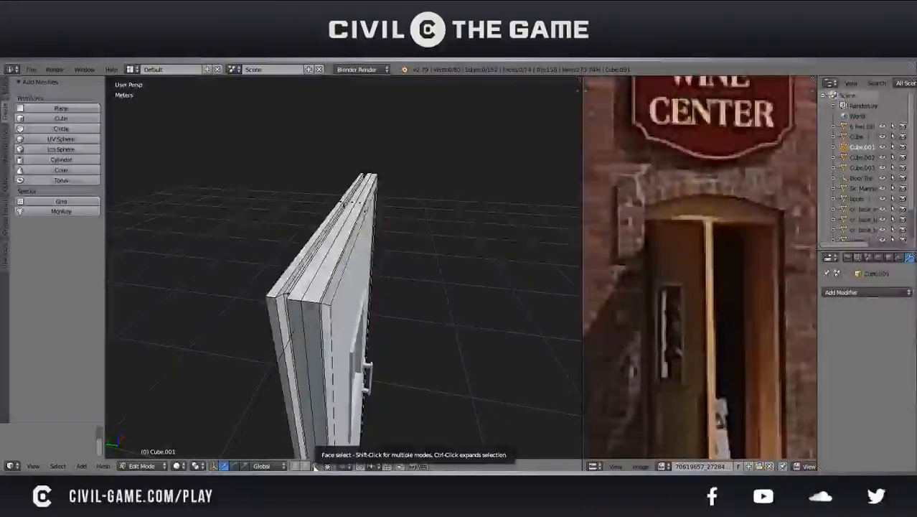
middle_click_drag(318, 396, 337, 379)
key("KP_1")
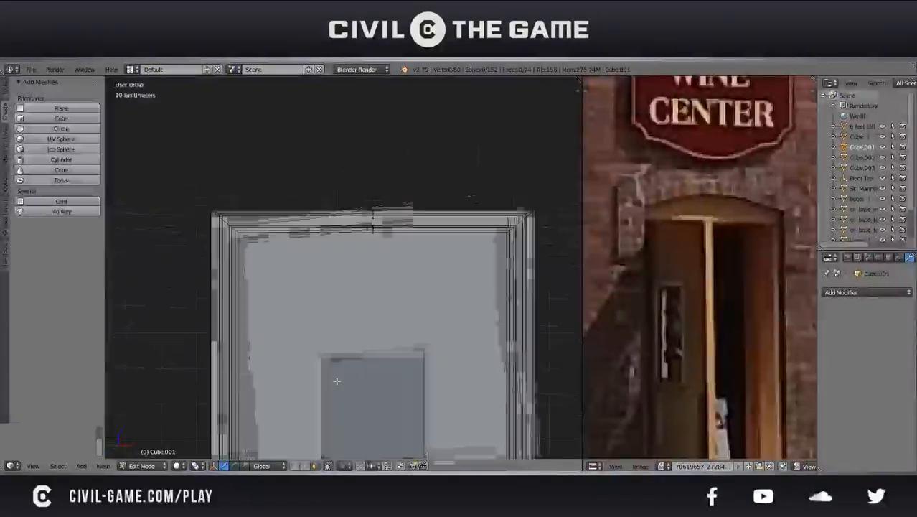
key("z")
key("KP_3")
middle_click_drag(324, 277, 320, 362, "shift")
scroll(319, 363, "up", 6)
scroll(397, 286, "down", 3)
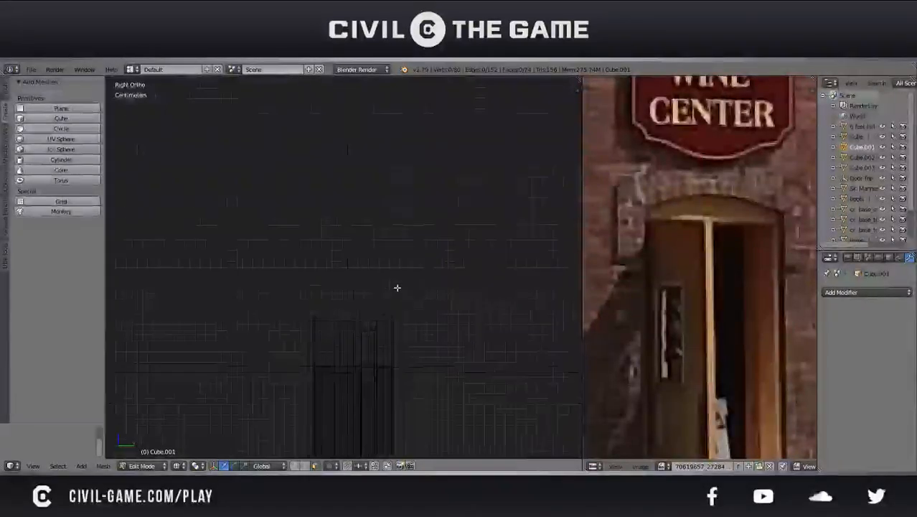
Box-select the faces along the frame's upper edge and raise them about 14.5 cm along the Z axis
key("b")
left_click_drag(316, 287, 420, 341)
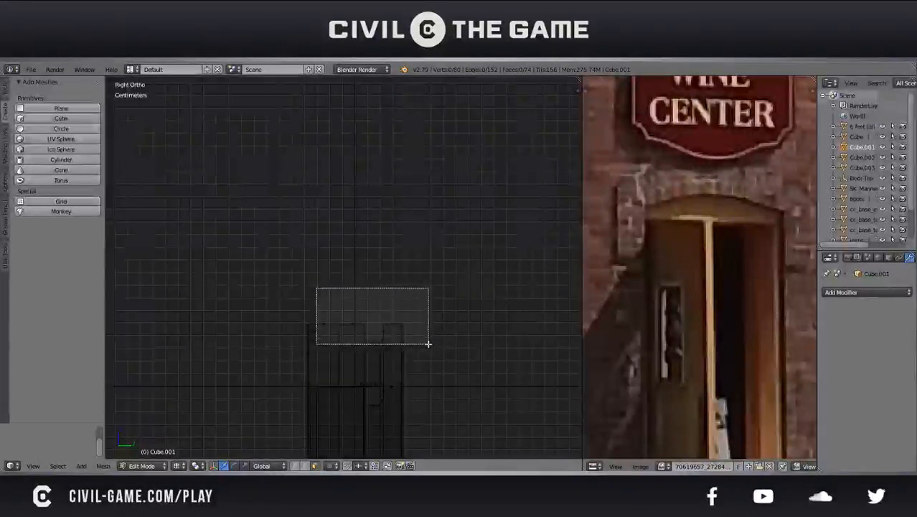
left_click_drag(428, 344, 411, 344)
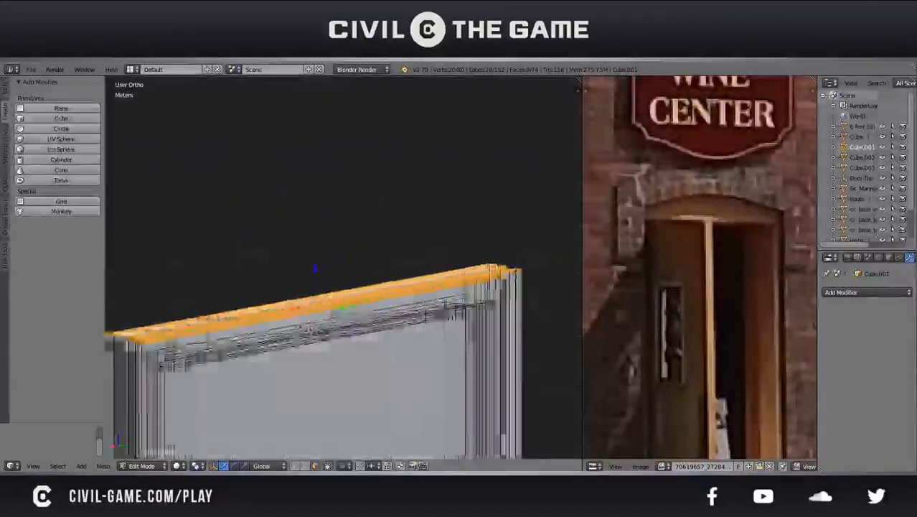
key("KP_5")
key("z")
middle_click_drag(311, 319, 412, 242)
key("z")
scroll(412, 243, "down", 3)
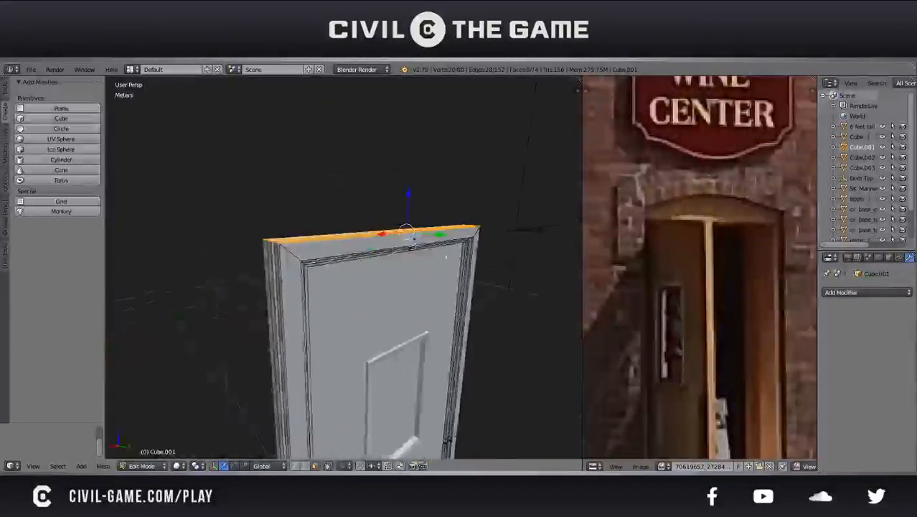
key("g")
key("z")
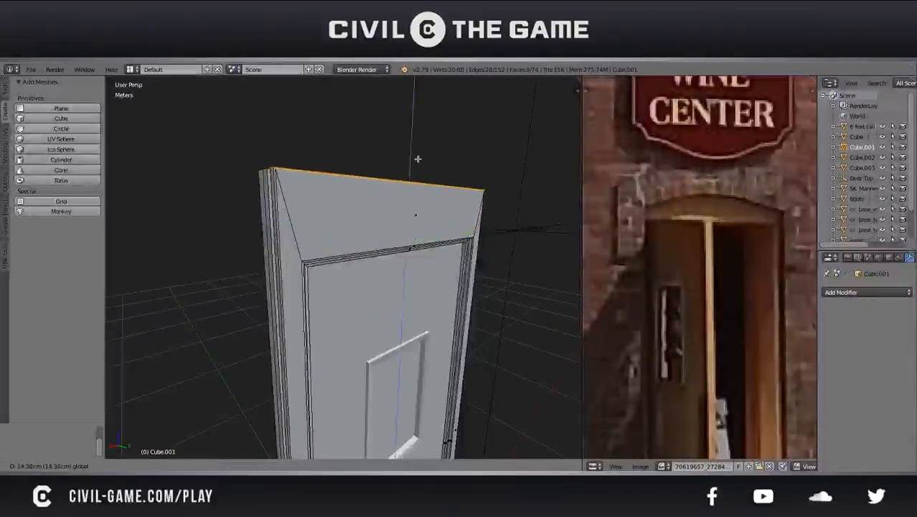
left_click(414, 156)
Check the heightened frame in Object Mode and raise its upper faces slightly further in Edit Mode
key("Tab")
scroll(438, 208, "down", 4)
middle_click_drag(465, 225, 279, 256)
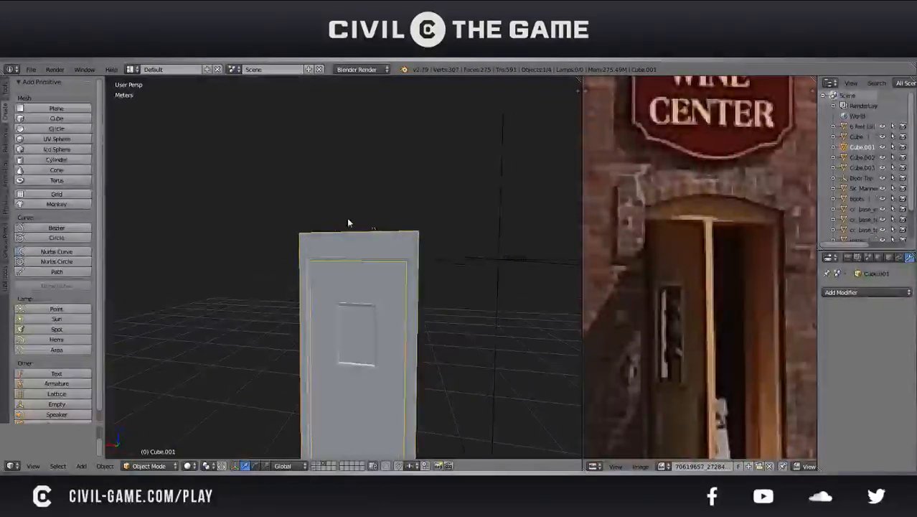
key("Tab")
left_click_drag(355, 217, 358, 206)
key("Tab")
middle_click_drag(334, 258, 346, 252)
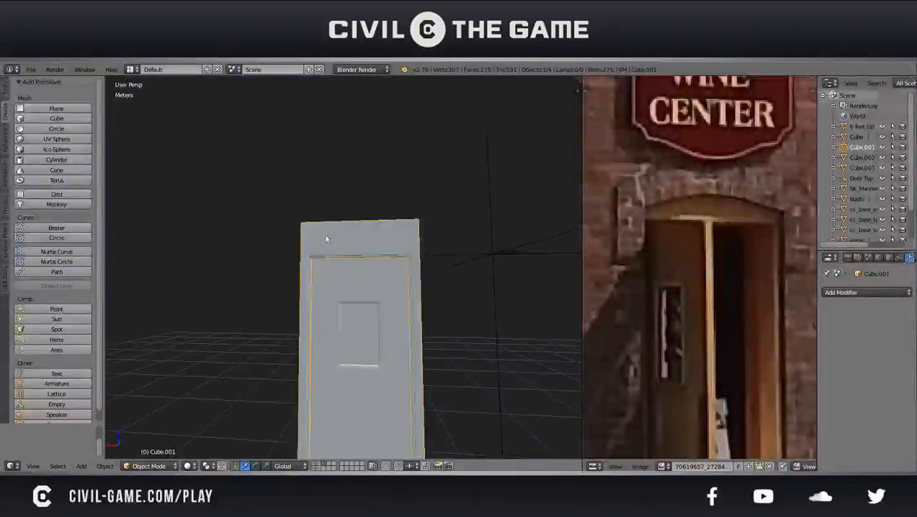
Deselect the heightened door frame and save over the existing file
middle_click_drag(394, 274, 379, 237)
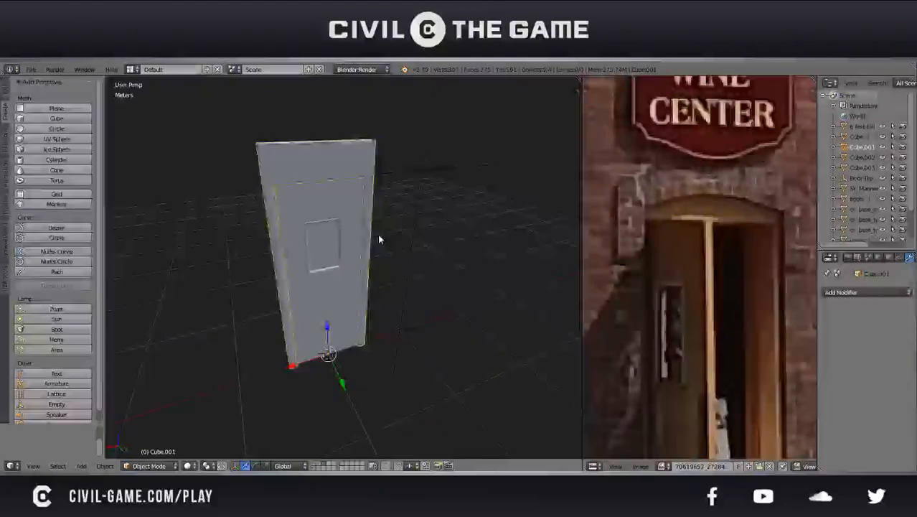
key("a")
key("ctrl+s")
left_click(381, 237)
middle_click_drag(395, 277, 372, 257)
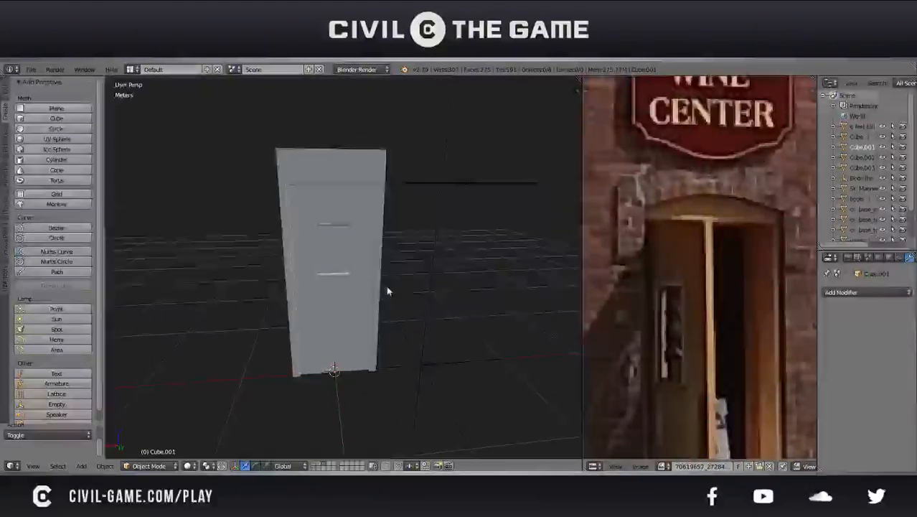
Examine the doorstep, planters and brick walls around the entrance in the reference photo, and save over the existing file
scroll(701, 271, "down", 3)
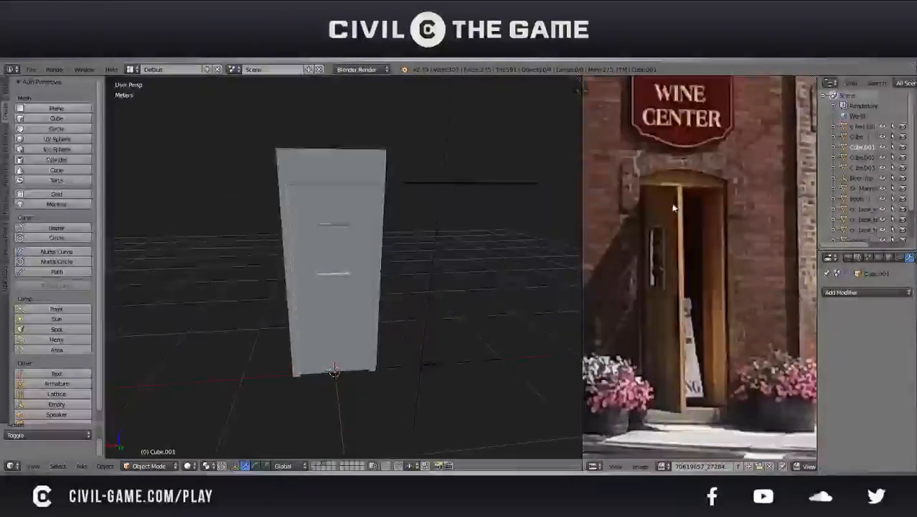
scroll(699, 271, "up", 5)
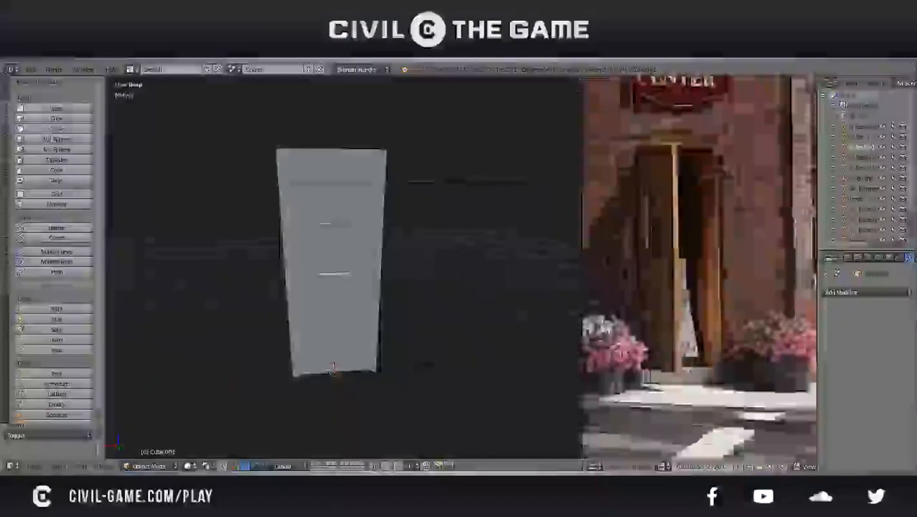
scroll(673, 384, "down", 1)
middle_click_drag(672, 386, 692, 381)
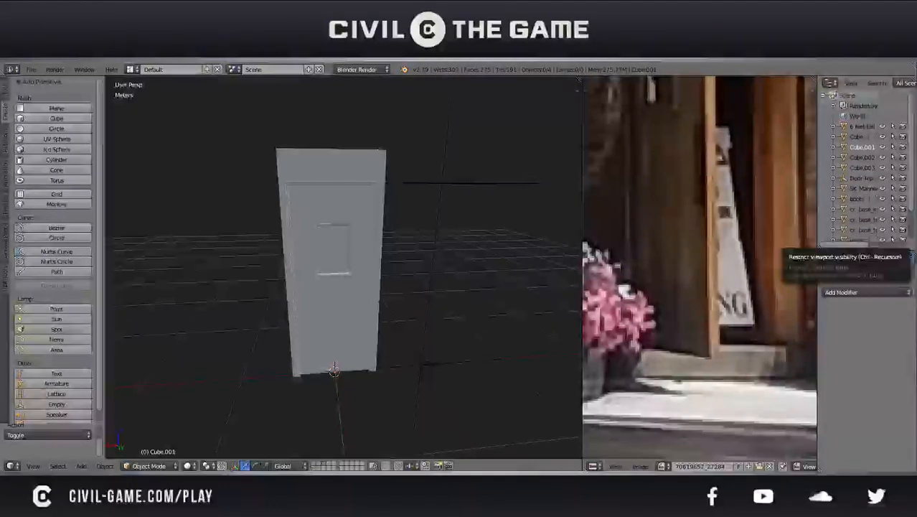
middle_click_drag(518, 246, 445, 256)
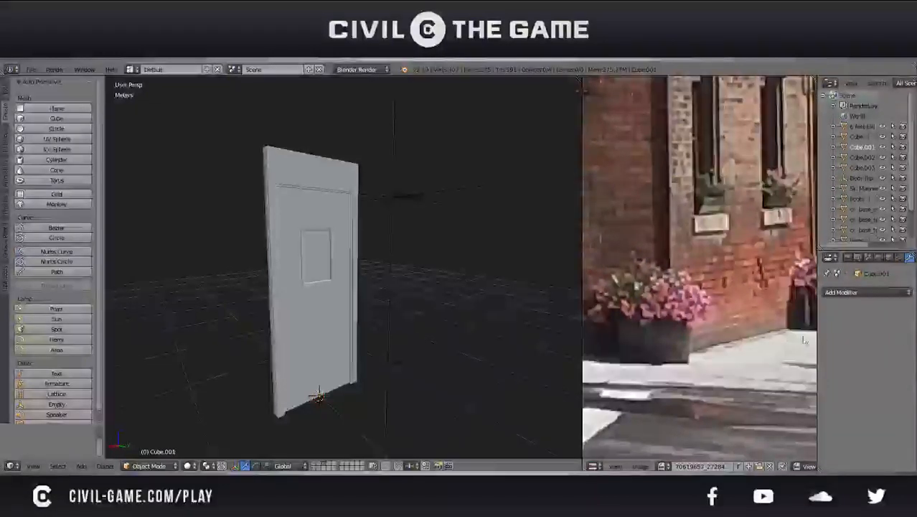
middle_click_drag(725, 275, 628, 271)
middle_click_drag(520, 287, 121, 297)
scroll(121, 296, "down", 1)
middle_click_drag(646, 294, 742, 250)
middle_click_drag(671, 279, 679, 298)
key("ctrl+s")
left_click(679, 298)
Add a cube at the foot of the door and scale it uniformly to 0.4
middle_click_drag(349, 289, 389, 290)
scroll(356, 321, "up", 1)
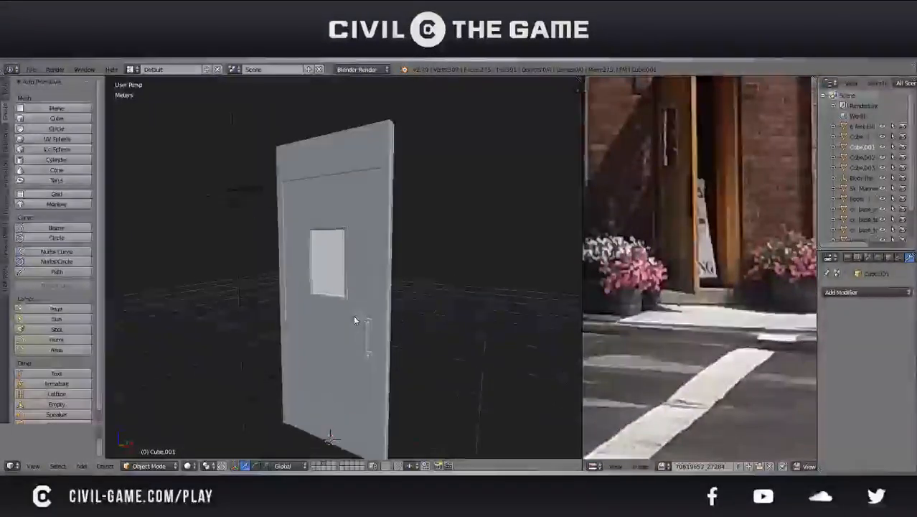
left_click(25, 120)
middle_click_drag(458, 377, 463, 264, "shift")
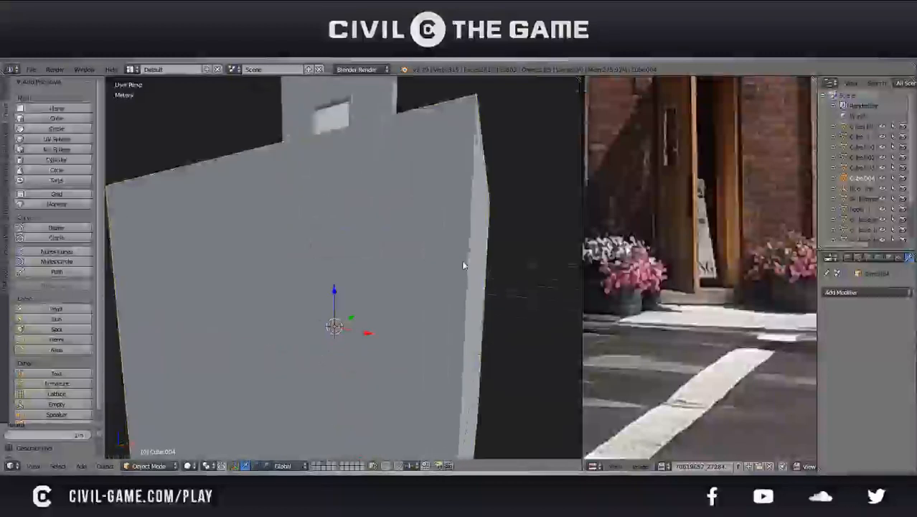
key("s")
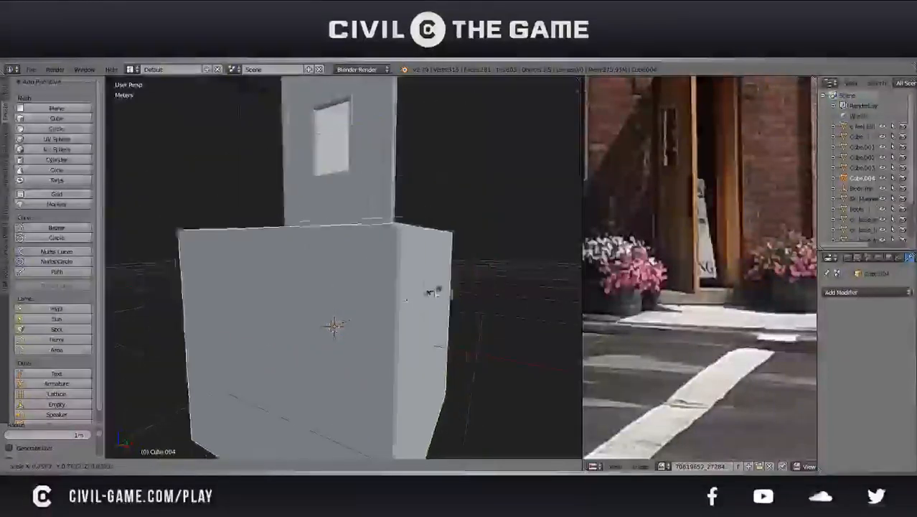
right_click(374, 326)
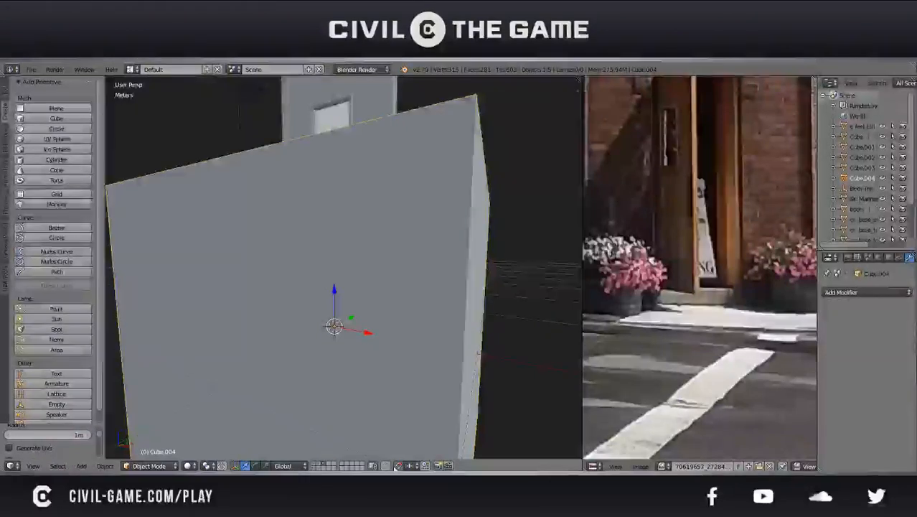
type("s0.4")
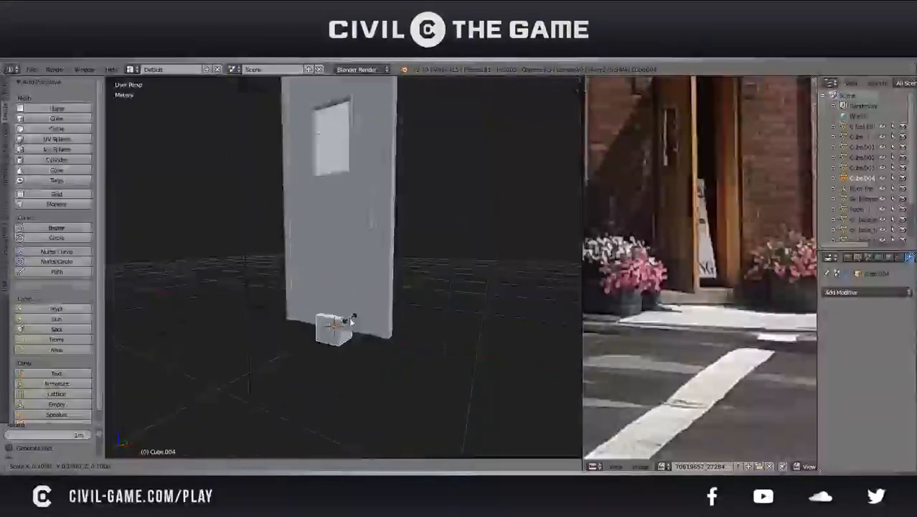
key("Return")
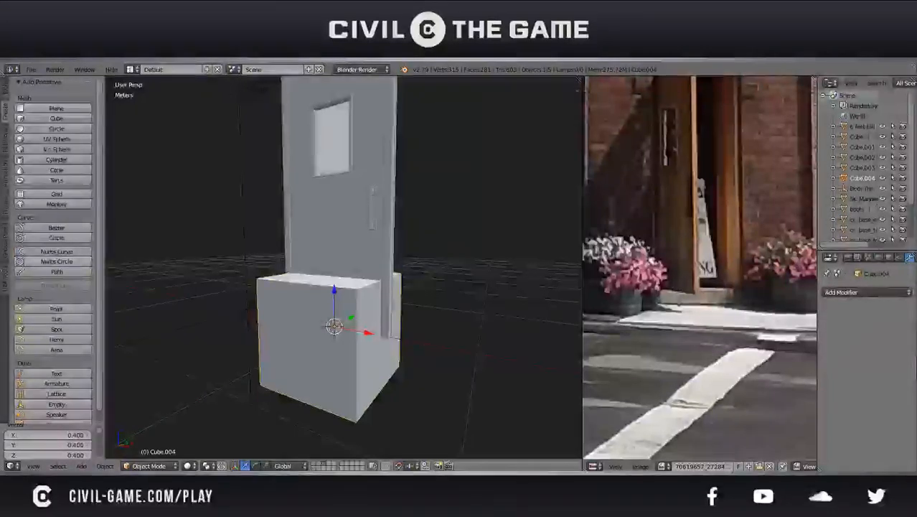
Flatten the cube into a low doorstep block by scaling it to 0.3 along the Z axis
middle_click_drag(258, 301, 318, 267)
key("s")
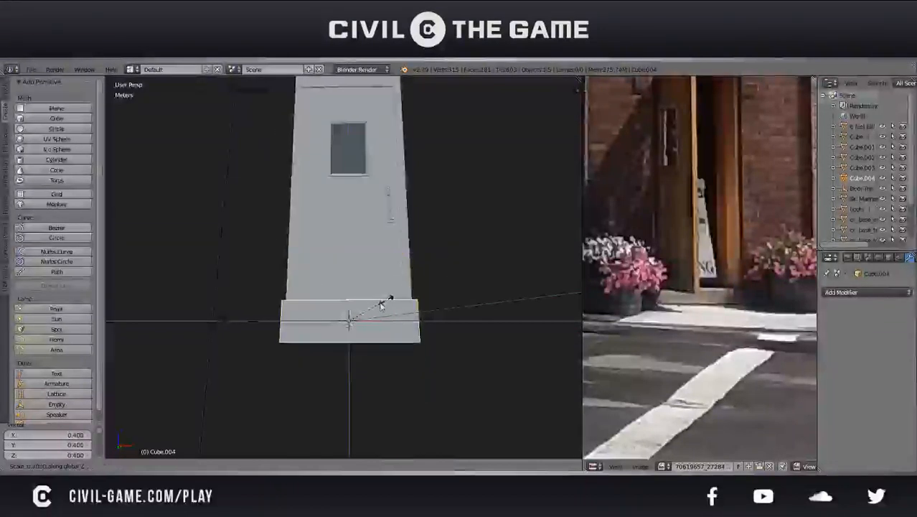
left_click(379, 312)
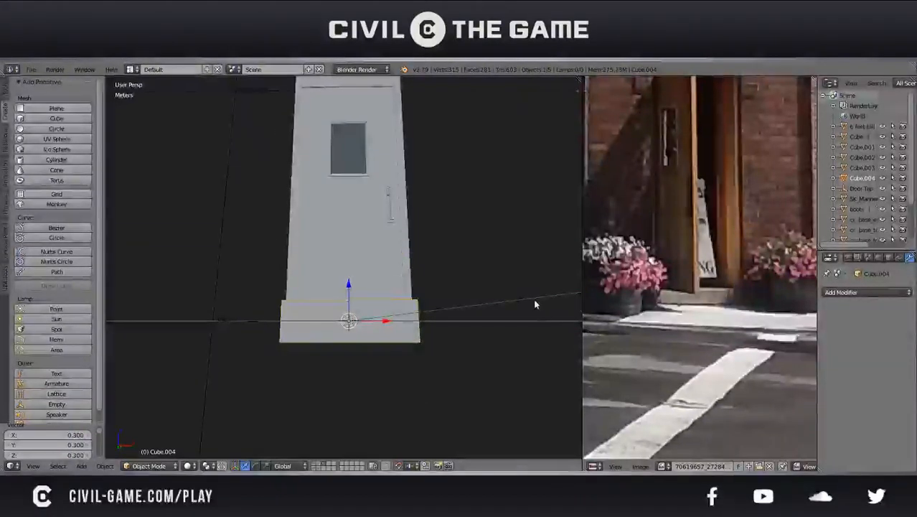
Try rescaling the doorstep block's height along the Z axis once more
middle_click_drag(487, 303, 426, 313)
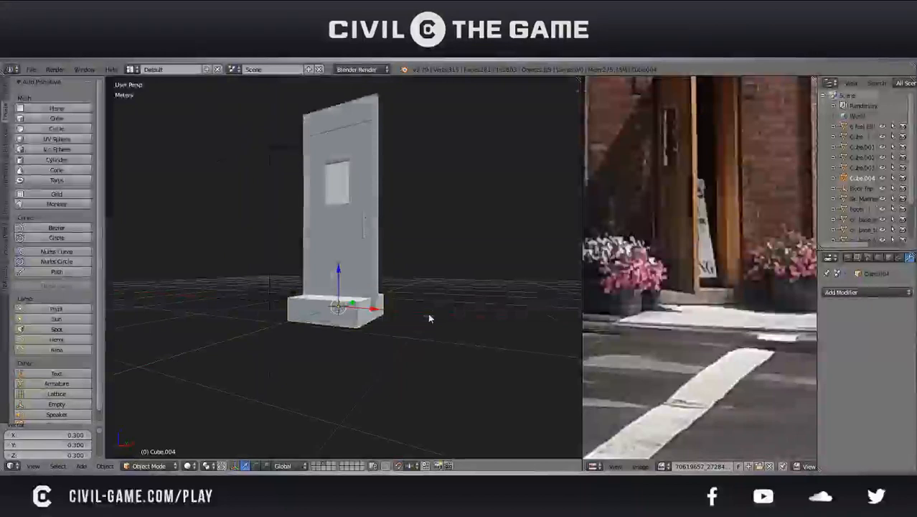
scroll(405, 302, "up", 3)
key("s")
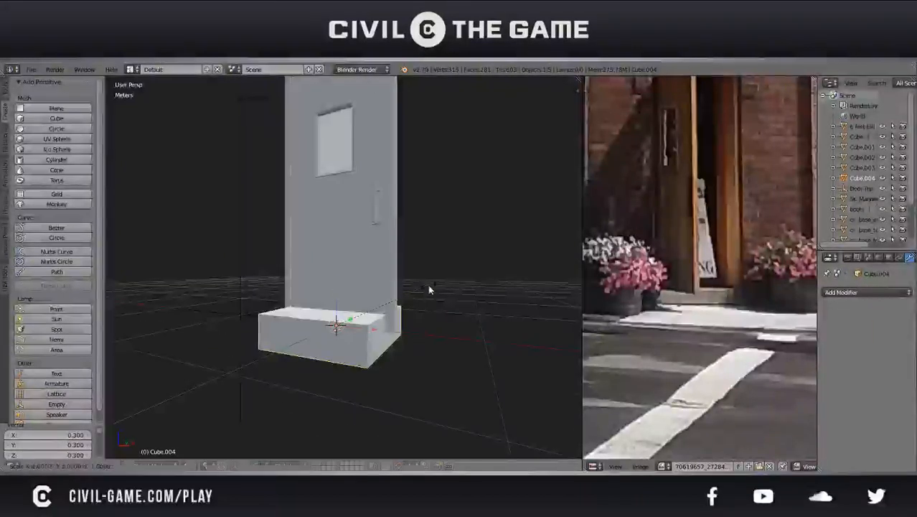
key("z")
left_click(394, 303)
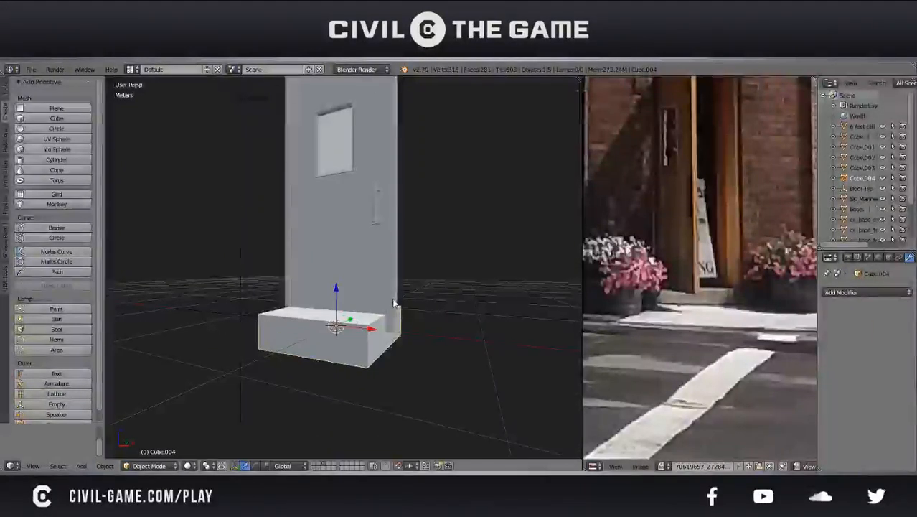
Lower the doorstep block about 12.4 cm along the Z axis so it sits beneath the door
middle_click_drag(403, 300, 381, 306)
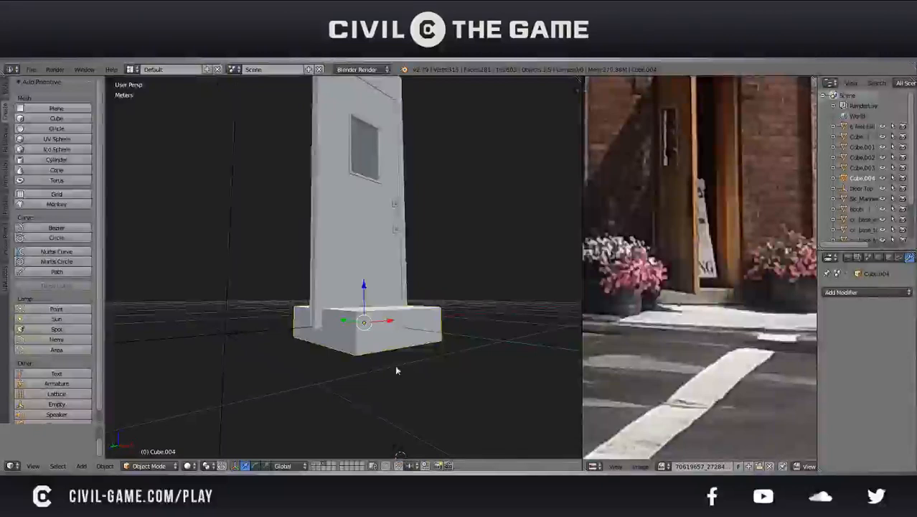
key("shift+c")
scroll(377, 305, "up", 3)
middle_click_drag(377, 303, 323, 246, "shift")
scroll(366, 307, "up", 3)
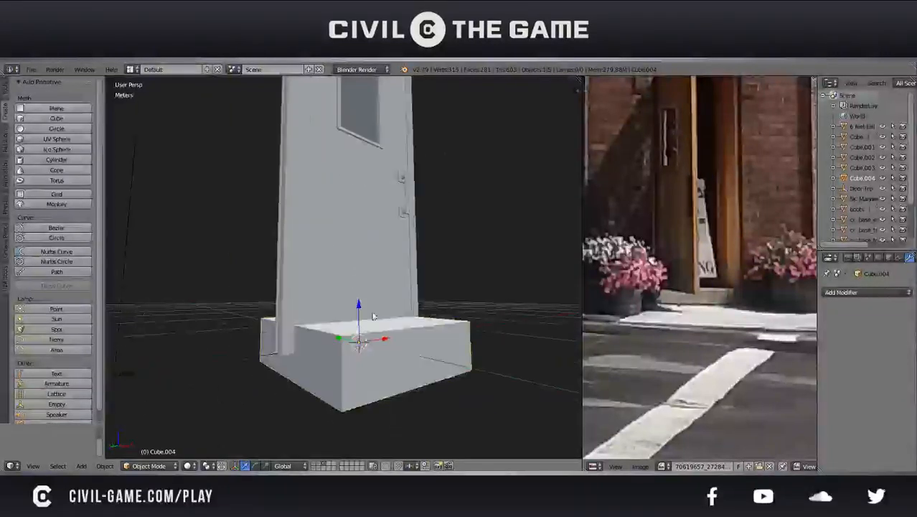
left_click_drag(359, 306, 363, 334)
key("KP_1")
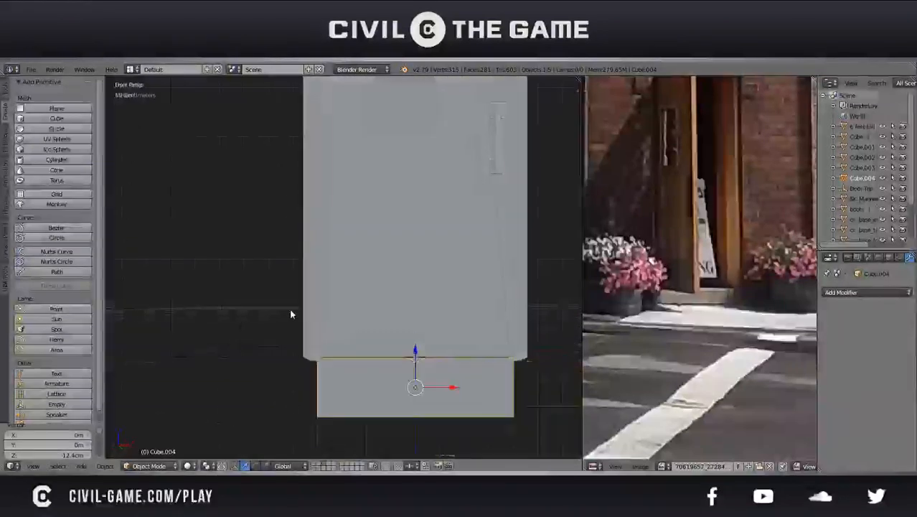
Raise the doorstep block about 3.61 mm along Z in a front wireframe view to align its top, and save over the existing file
key("KP_3")
key("KP_1")
key("z")
middle_click_drag(468, 401, 391, 315, "shift")
scroll(333, 287, "up", 13)
key("g")
key("z")
left_click(388, 306)
scroll(388, 307, "down", 13)
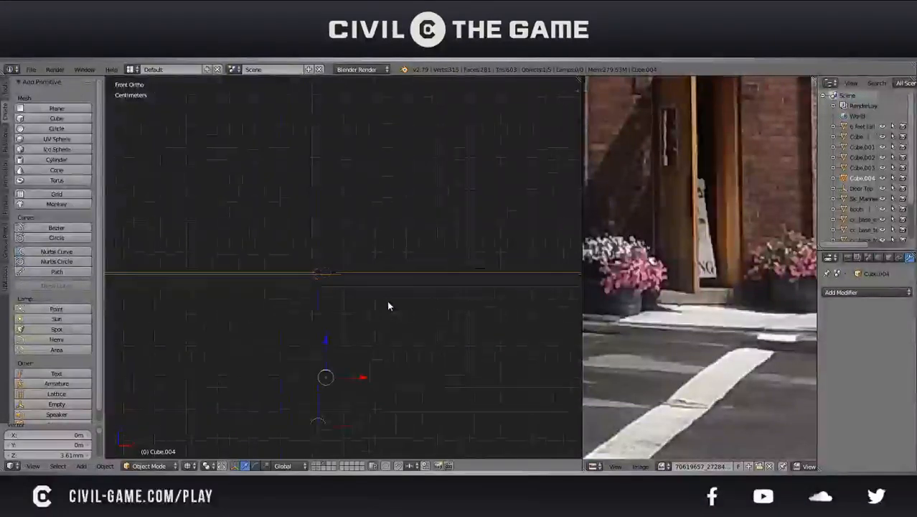
key("KP_5")
mouse_move(388, 302)
middle_mouse_down()
mouse_move(401, 282)
mouse_move(410, 287)
mouse_move(353, 262)
mouse_move(270, 268)
mouse_move(294, 262)
mouse_move(515, 276)
mouse_move(399, 272)
mouse_move(454, 303)
middle_mouse_up()
key("ctrl+s")
left_click(411, 287)
key("z")
Compare the doorstep block with the street-level entrance and planters in the reference photo, and save over the existing file
scroll(410, 287, "down", 3)
scroll(269, 268, "down", 4)
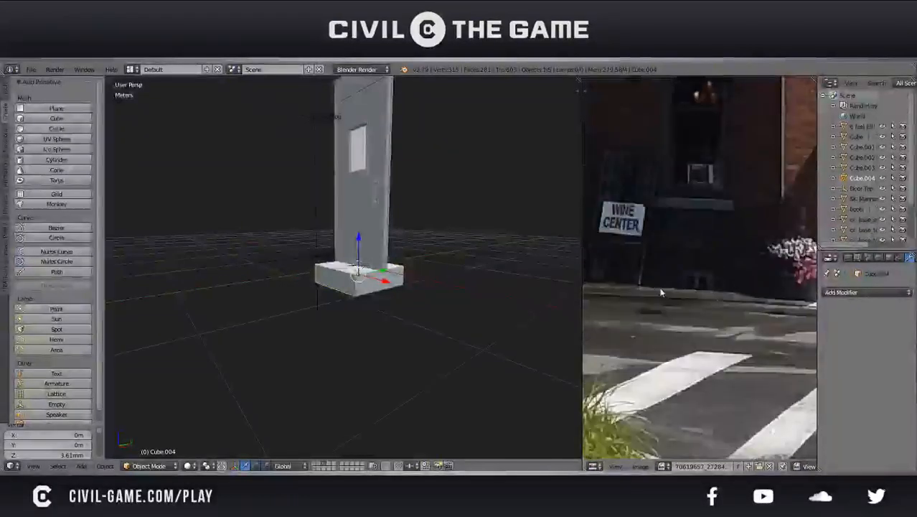
scroll(717, 277, "up", 3)
middle_click_drag(723, 274, 661, 275)
scroll(689, 291, "down", 3)
middle_click_drag(389, 278, 450, 269)
key("ctrl+s")
left_click(450, 268)
scroll(431, 268, "up", 4)
middle_click_drag(369, 271, 402, 290)
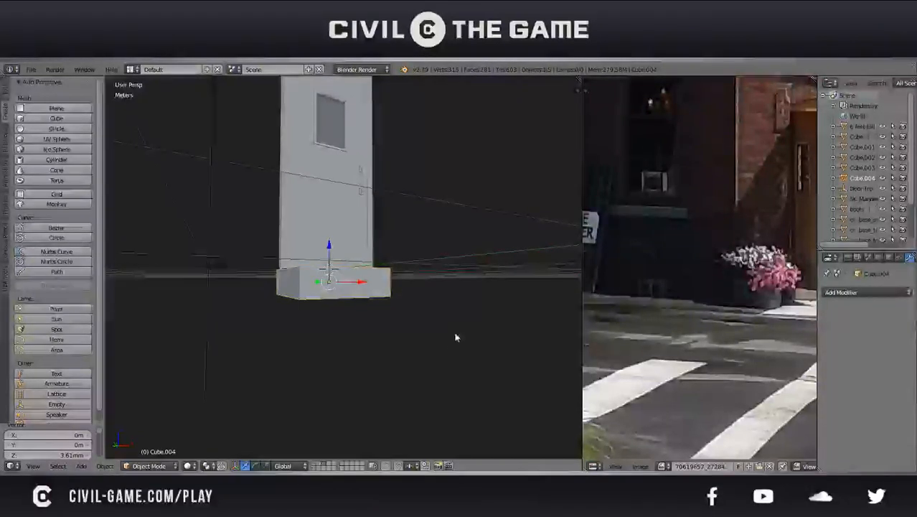
Pull the doorstep block's back face in along the Y axis toward the door, and save over the existing file
left_click(446, 354)
mouse_move(446, 355)
middle_mouse_down()
mouse_move(391, 326)
mouse_move(360, 292)
mouse_move(304, 290)
mouse_move(404, 280)
mouse_move(349, 310)
middle_mouse_up()
key("Tab")
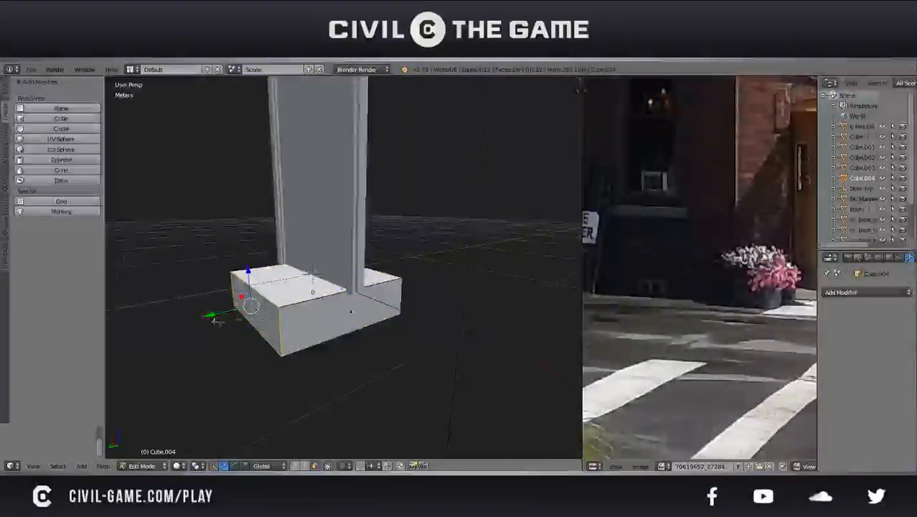
left_click_drag(220, 310, 281, 302)
key("Tab")
middle_click_drag(452, 279, 374, 269)
scroll(378, 277, "down", 3)
key("ctrl+s")
left_click(378, 275)
Move the doorstep block's front face 23 cm along the Y axis toward the door
scroll(378, 276, "down", 3)
middle_click_drag(688, 306, 723, 343)
middle_click_drag(510, 334, 356, 297)
scroll(386, 300, "up", 5)
key("Tab")
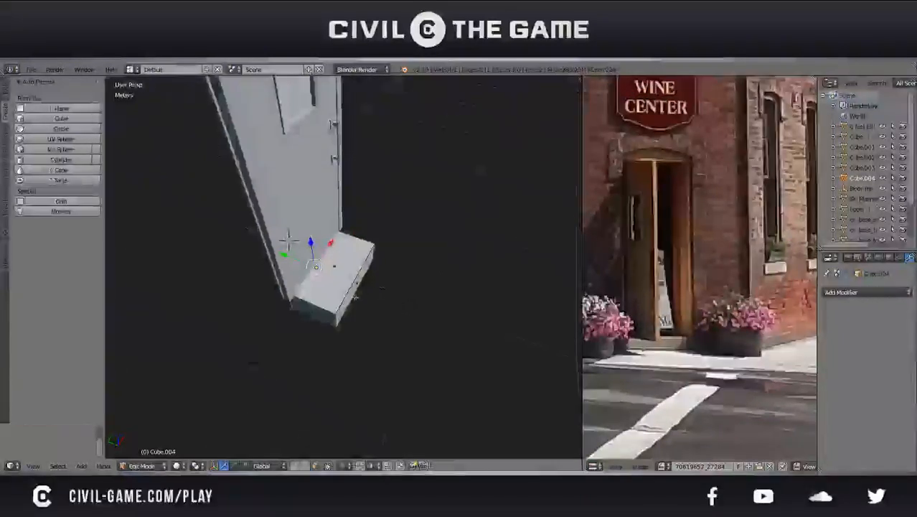
key("g")
key("y")
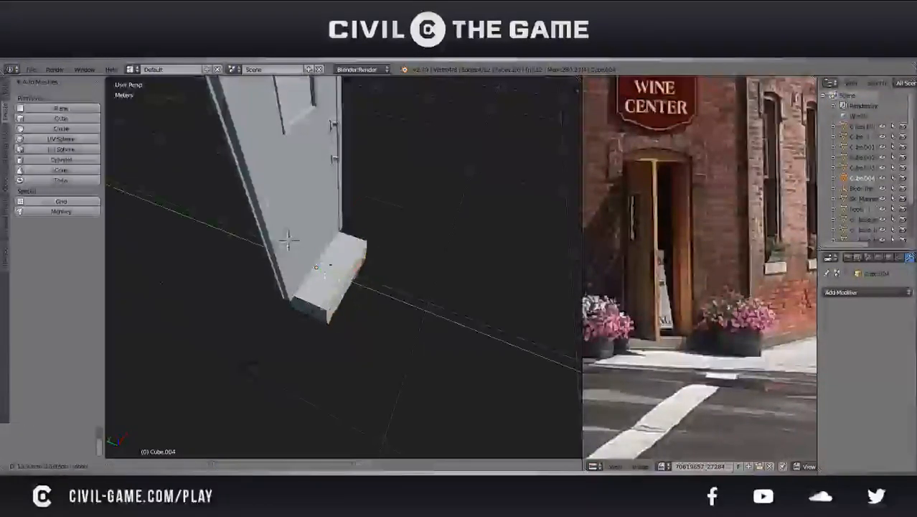
left_click(289, 241)
Widen the doorstep block by scaling its two end faces to about 2.864 along the X axis
middle_click_drag(288, 241, 429, 272)
key("s")
key("x")
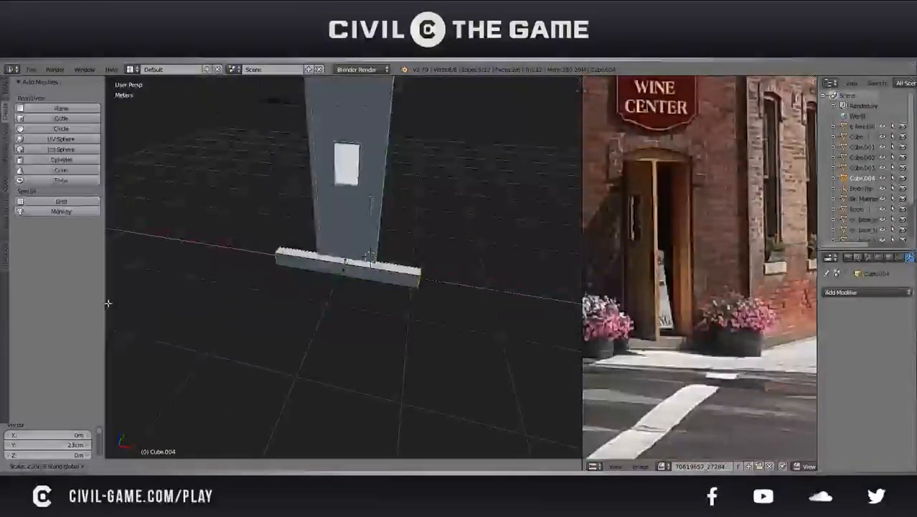
left_click(117, 302)
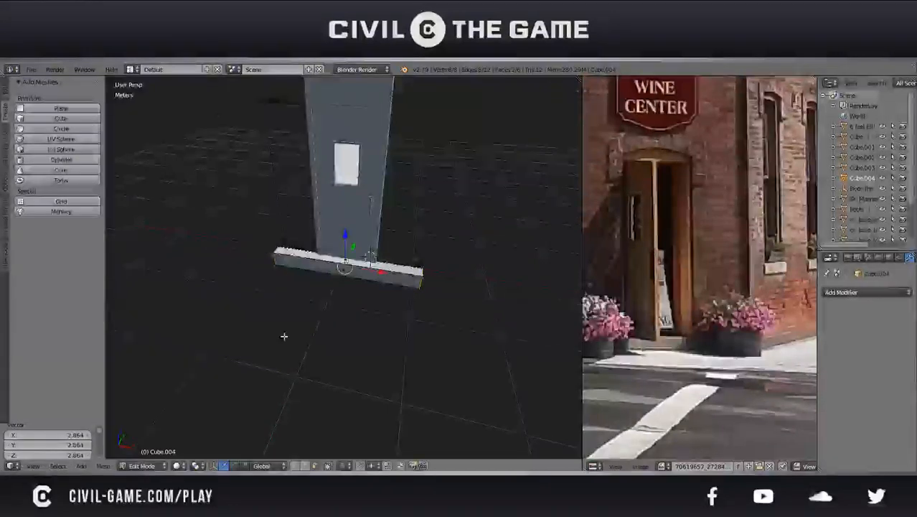
Check the doorway width in the reference photo, duplicate the door and move the copy 1 m along the X axis
scroll(708, 287, "down", 1)
middle_click_drag(709, 289, 747, 324)
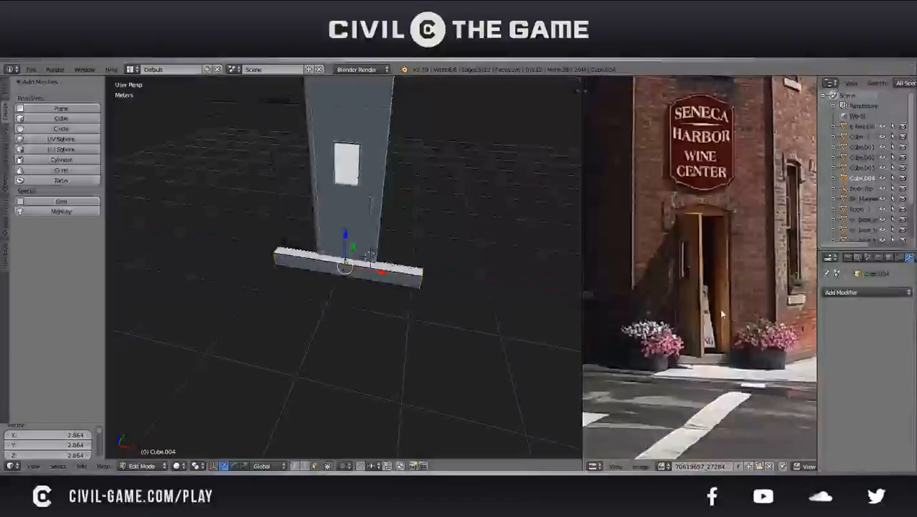
left_click(655, 212)
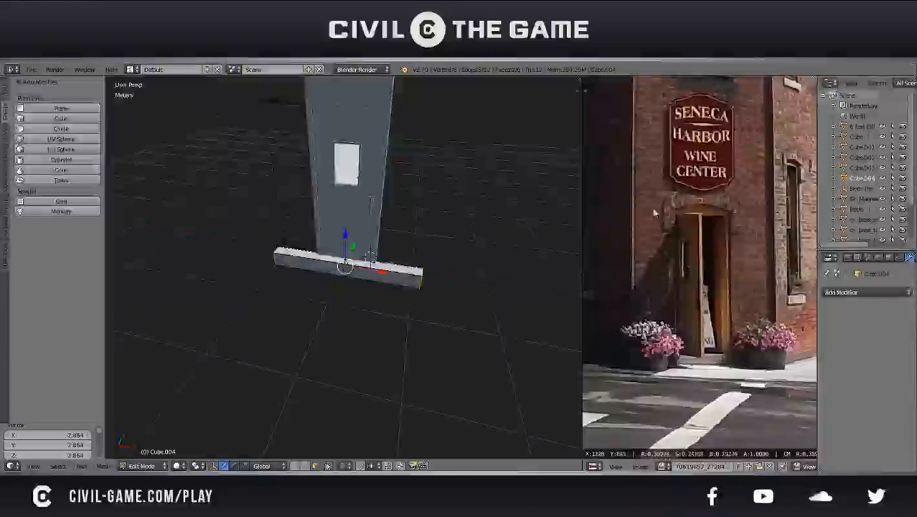
left_click_drag(712, 300, 761, 287)
left_click_drag(767, 249, 755, 268)
middle_click_drag(343, 277, 357, 251)
key("Tab")
right_click(358, 254)
key("x")
left_click(353, 245)
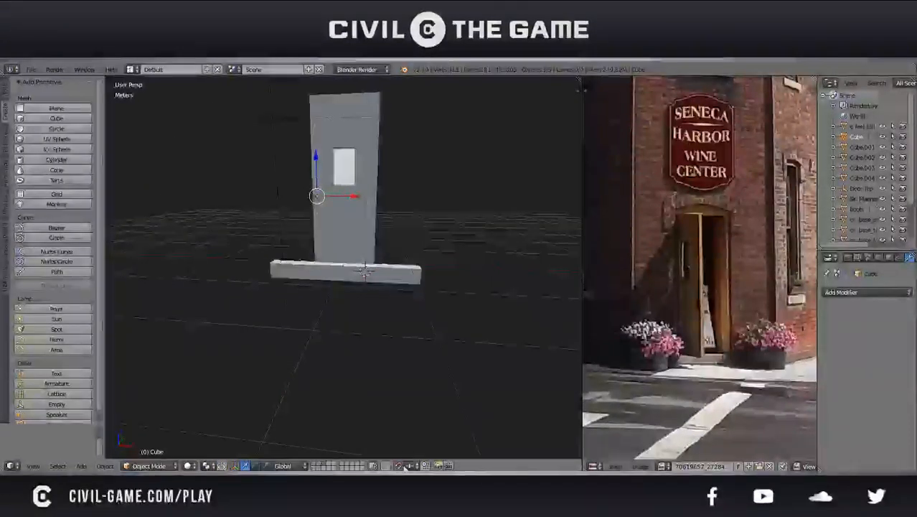
key("g")
key("x")
key("1")
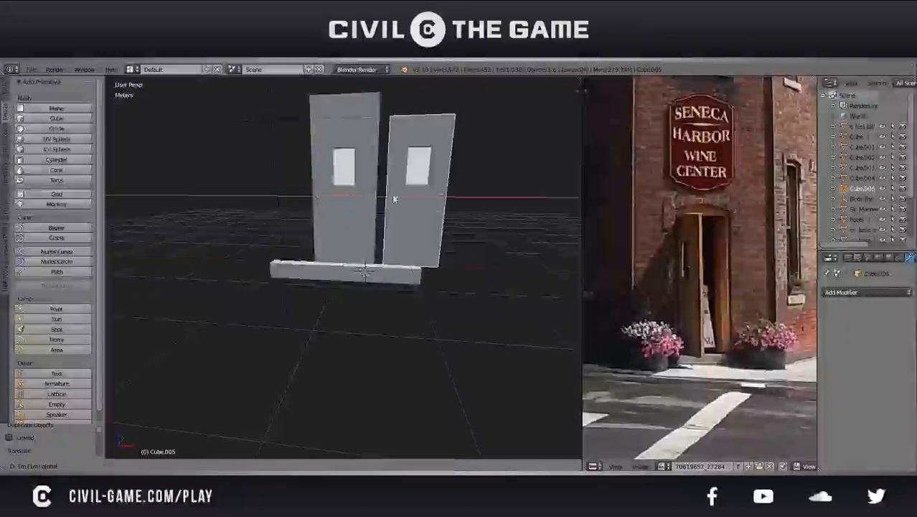
key("Return")
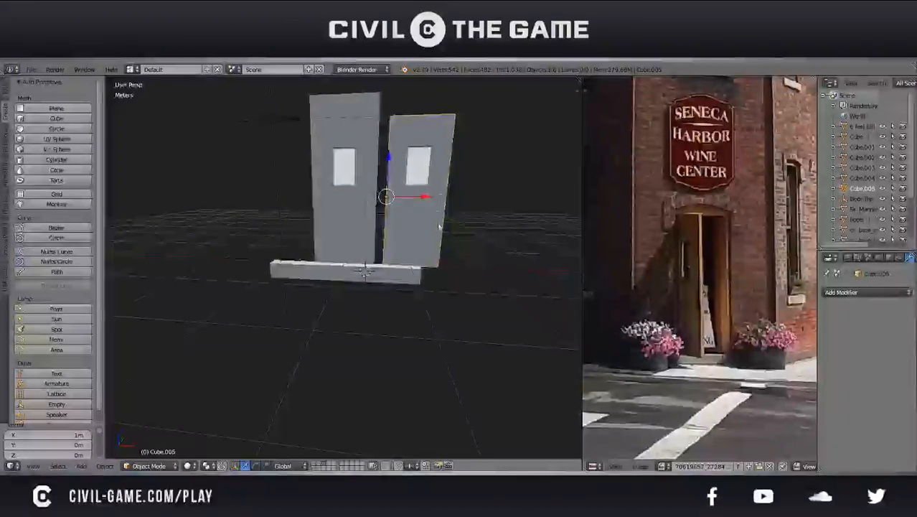
Shift the door copy about -13.7 cm along X to meet the original door, and narrow it along the X axis
key("g")
key("x")
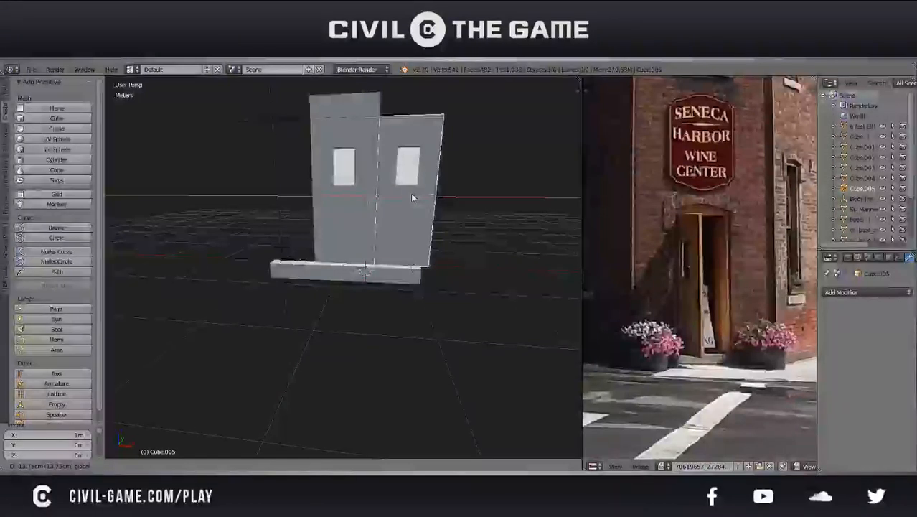
left_click(412, 194)
key("s")
key("x")
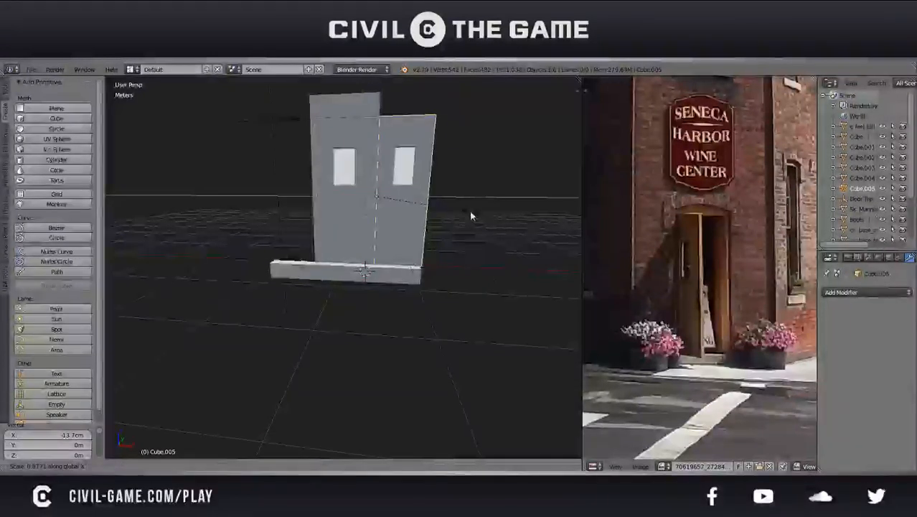
left_click(470, 212)
Rescale the doorstep block's end faces along the X axis to line up with the door copy's outer edge
right_click(419, 269)
key("Tab")
middle_click_drag(428, 265, 459, 266)
key("s")
key("x")
left_click(462, 274)
key("Tab")
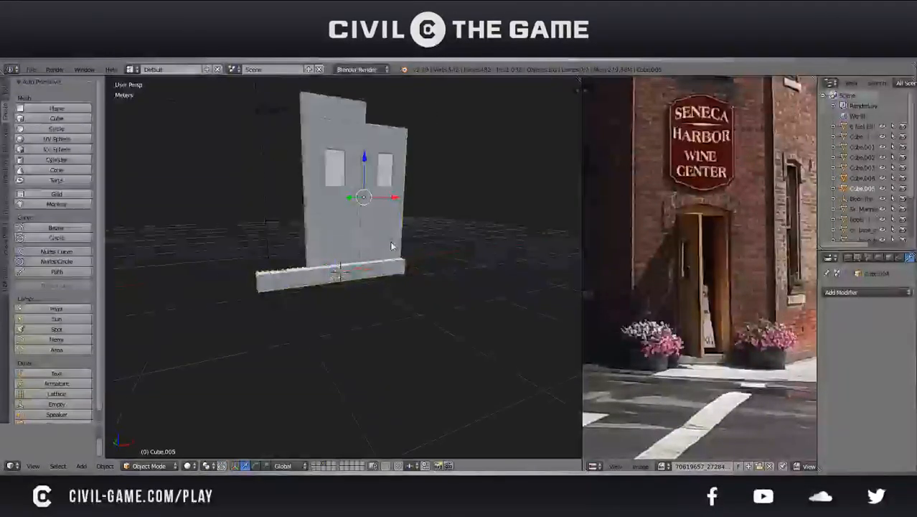
Delete the duplicate door beside the original
left_click(392, 245)
middle_click_drag(389, 244, 359, 346)
scroll(305, 226, "down", 4)
Turn off the Grid Floor display in the 3D view
key("n")
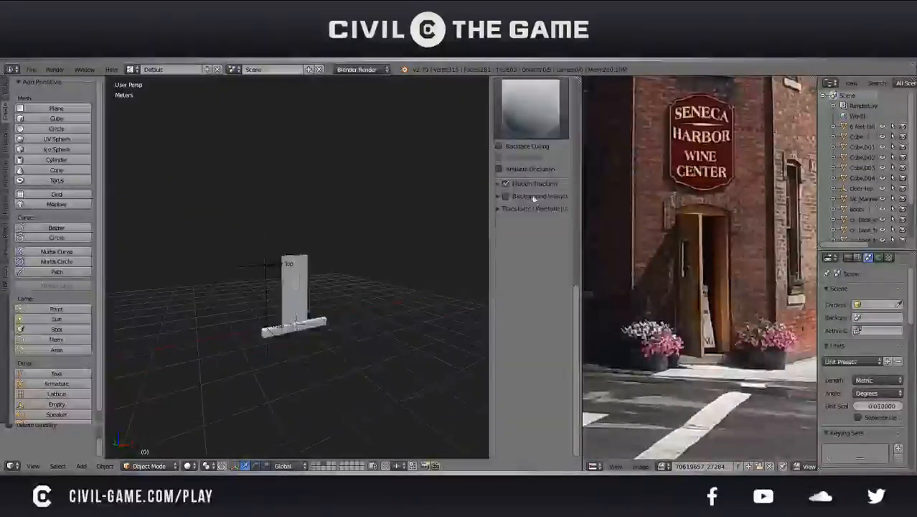
scroll(534, 198, "up", 8)
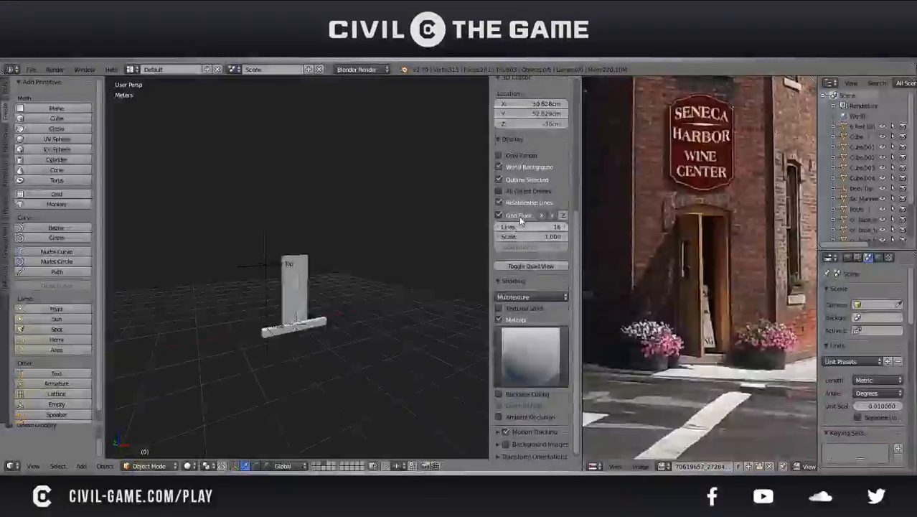
left_click(502, 216)
key("n")
key("n")
key("n")
mouse_move(360, 273)
middle_mouse_down()
mouse_move(245, 302)
mouse_move(392, 303)
mouse_move(354, 297)
mouse_move(348, 279)
middle_mouse_up()
scroll(333, 303, "up", 2)
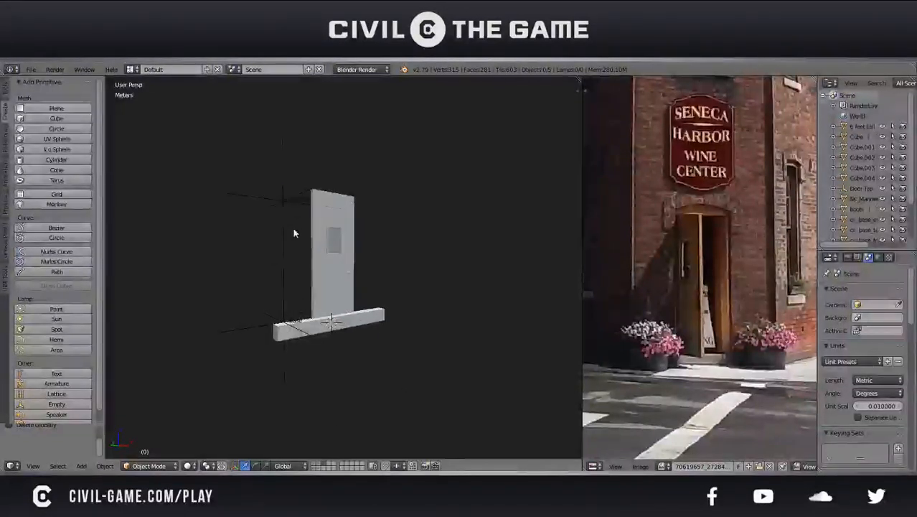
Move the Door Top and Base marker empties to a separate hidden layer in the second layer block
right_click(282, 243)
key("m")
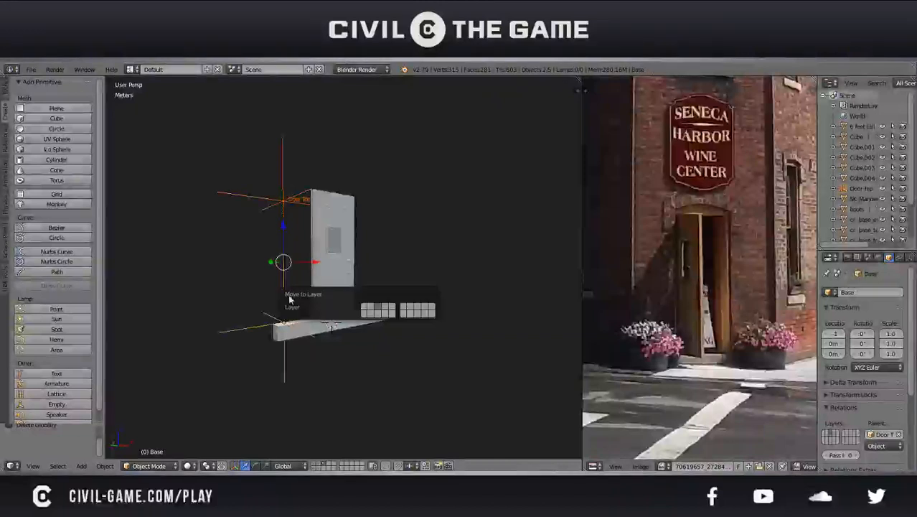
left_click(402, 313)
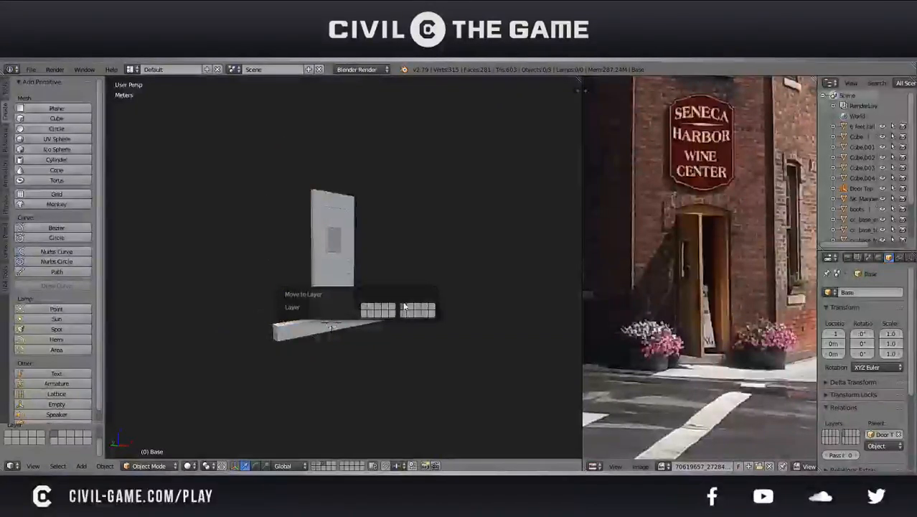
Select the doorstep block, enter Edit Mode on it, and save over the existing file
middle_click_drag(396, 251, 260, 238)
scroll(347, 242, "up", 1)
middle_click_drag(294, 288, 381, 322)
right_click(375, 329)
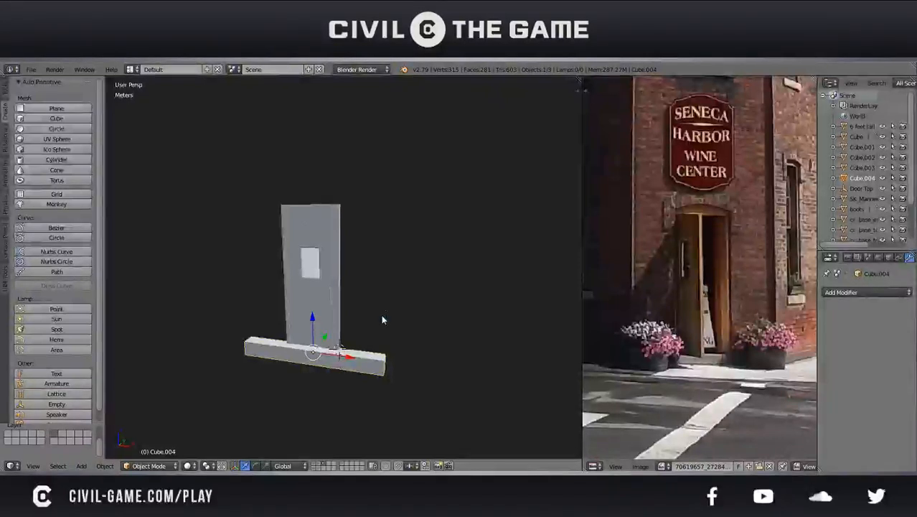
scroll(381, 317, "up", 2)
key("Tab")
key("ctrl+s")
left_click(364, 370)
Try extruding the doorstep block's rear top edge along the Z axis, and undo it
right_click(357, 379)
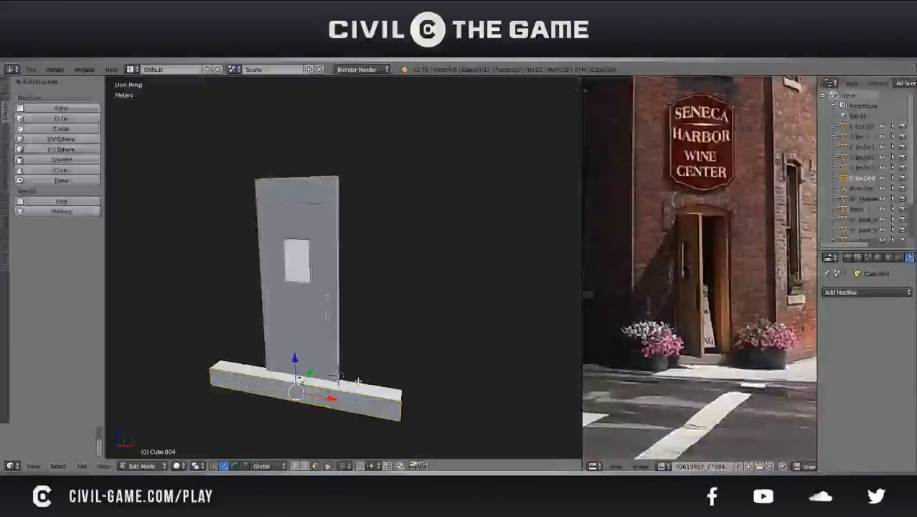
key("e")
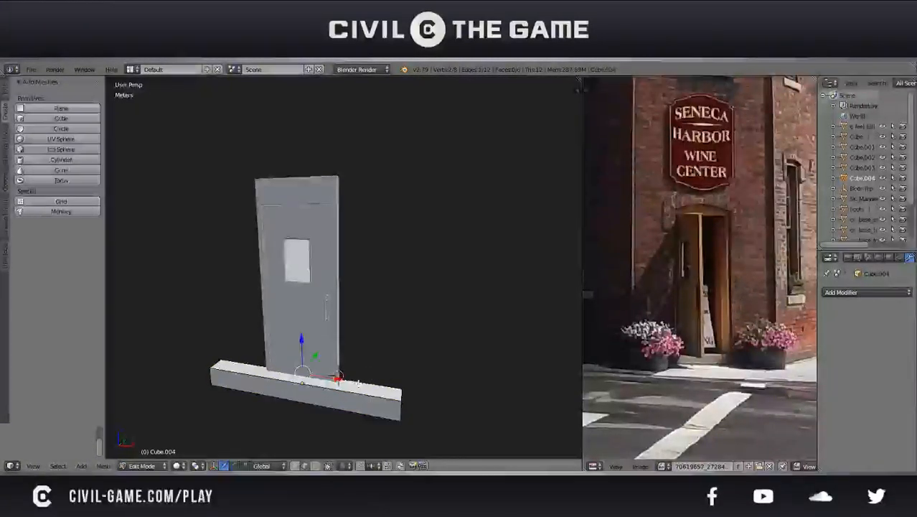
key("z")
left_click(355, 421)
scroll(352, 381, "down", 6)
middle_click_drag(348, 332, 326, 353)
key("ctrl+z")
Save over the existing file and clear the selection on the doorstep mesh
scroll(340, 334, "up", 5)
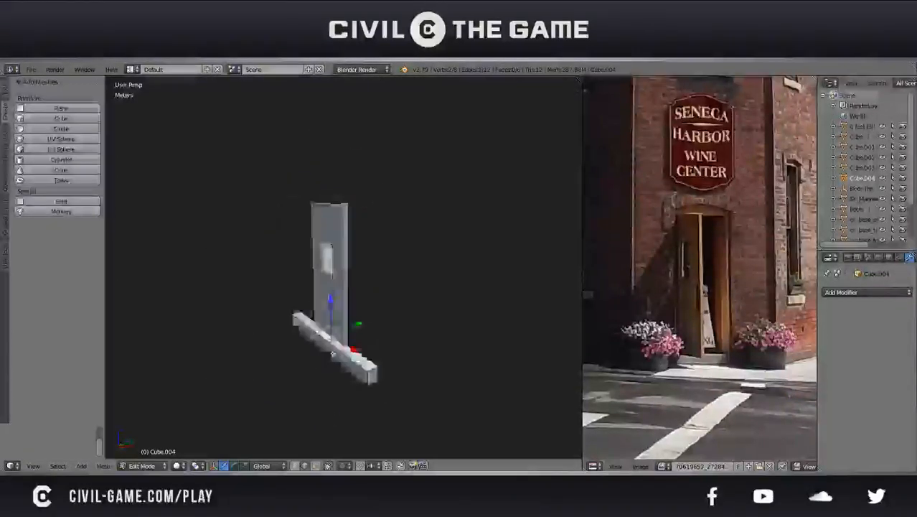
scroll(325, 355, "up", 4)
middle_click_drag(342, 314, 245, 344)
key("ctrl+s")
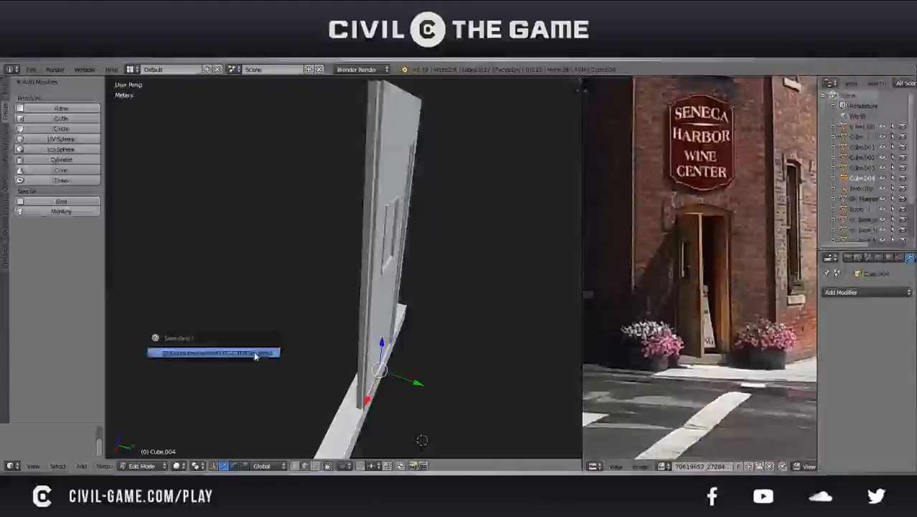
middle_click_drag(321, 376, 483, 388)
key("a")
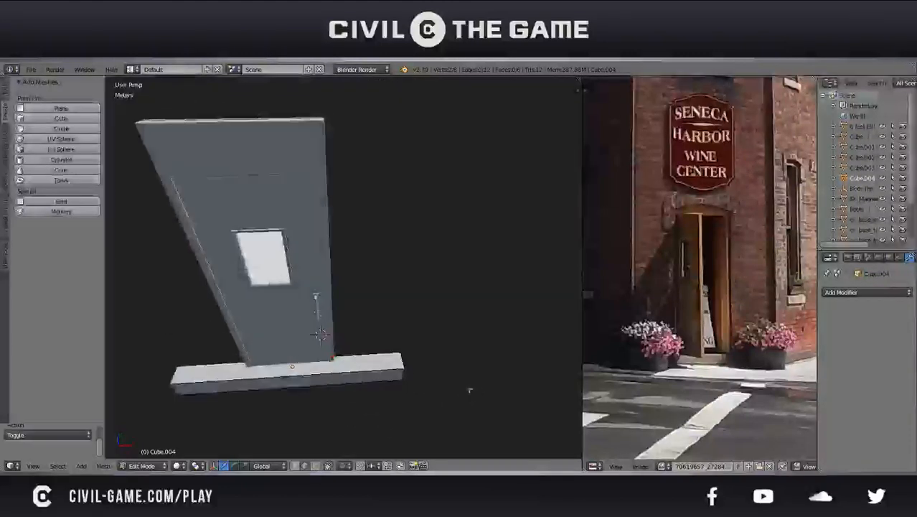
middle_click_drag(407, 399, 450, 366)
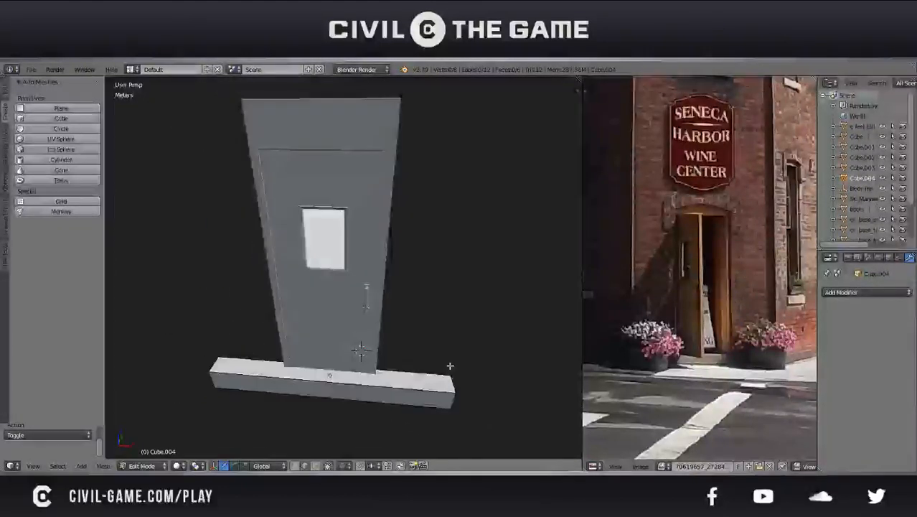
Add two evenly spaced loop cuts across the doorstep block's length
key("ctrl+r")
scroll(280, 369, "up", 1)
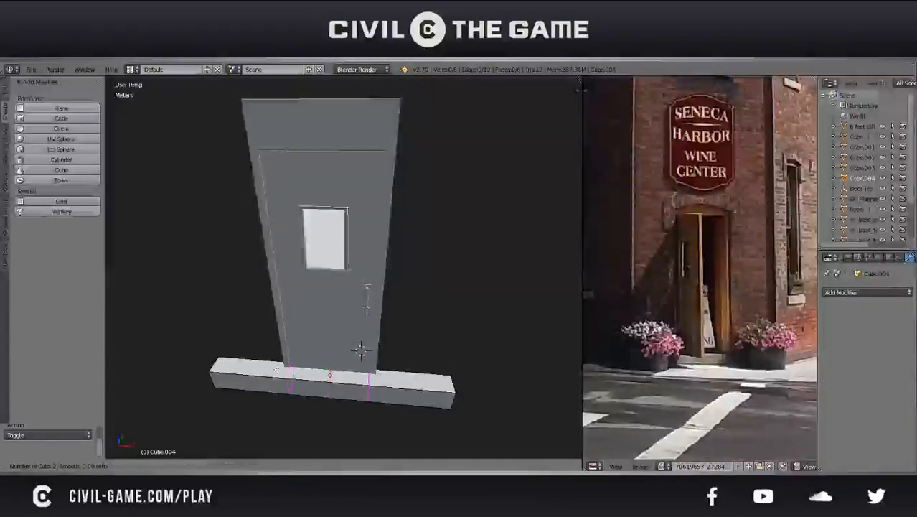
left_click(276, 369)
right_click(316, 376)
Save the doorstep block with its new loop cuts over the existing file
middle_click_drag(396, 397, 405, 315)
middle_click_drag(388, 371, 383, 299, "shift")
scroll(384, 315, "up", 3)
middle_click_drag(363, 363, 311, 369)
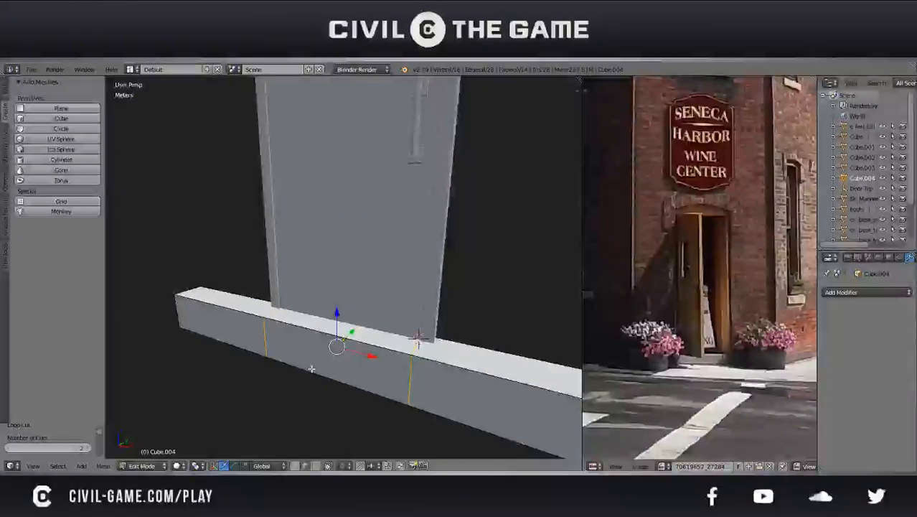
key("ctrl+s")
left_click(317, 373)
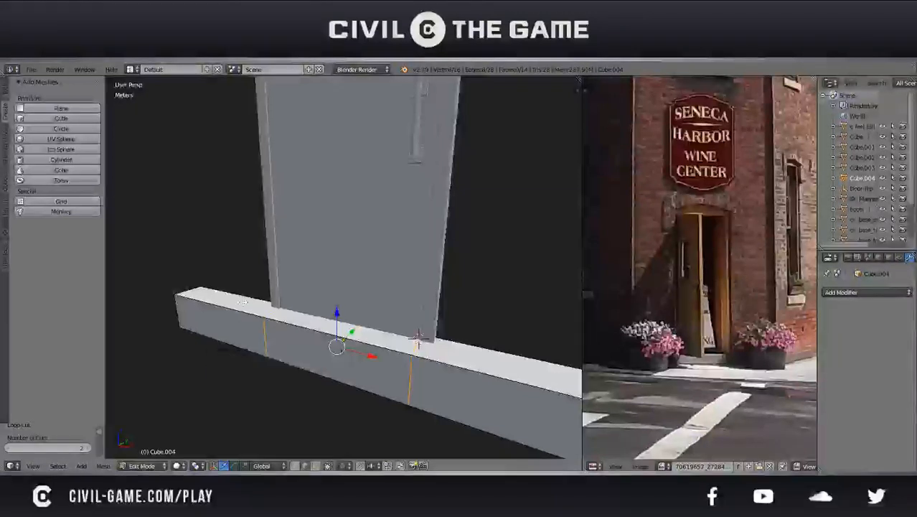
Extrude the doorstep block's rear top edges upward about 2.02 m along the Z axis and save over the existing file
right_click(486, 343, "shift")
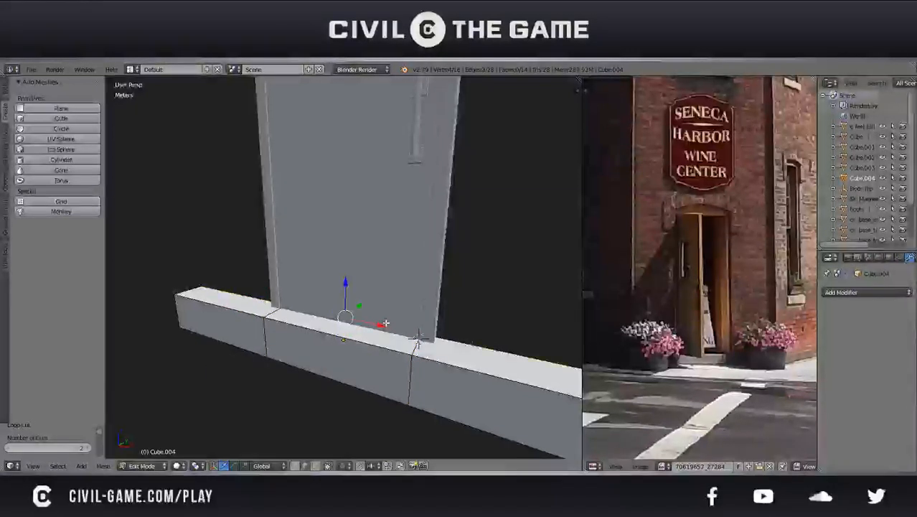
scroll(418, 337, "down", 5)
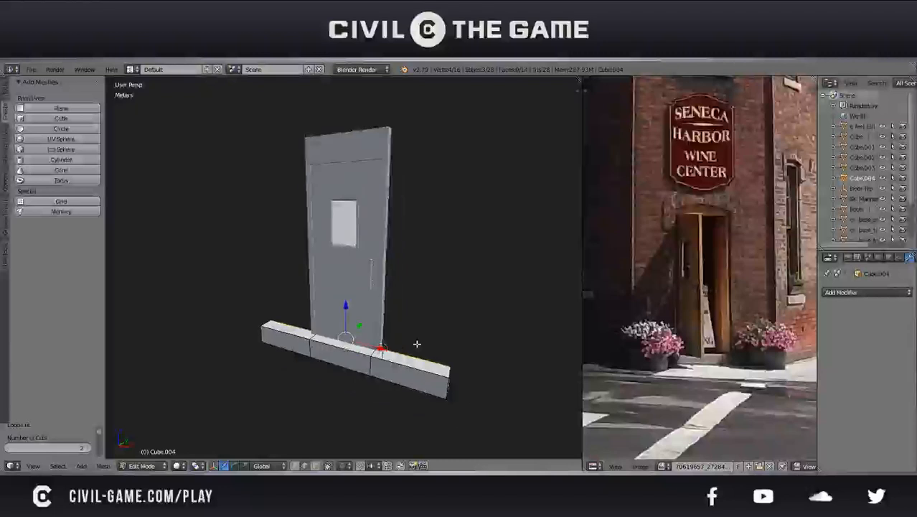
key("e")
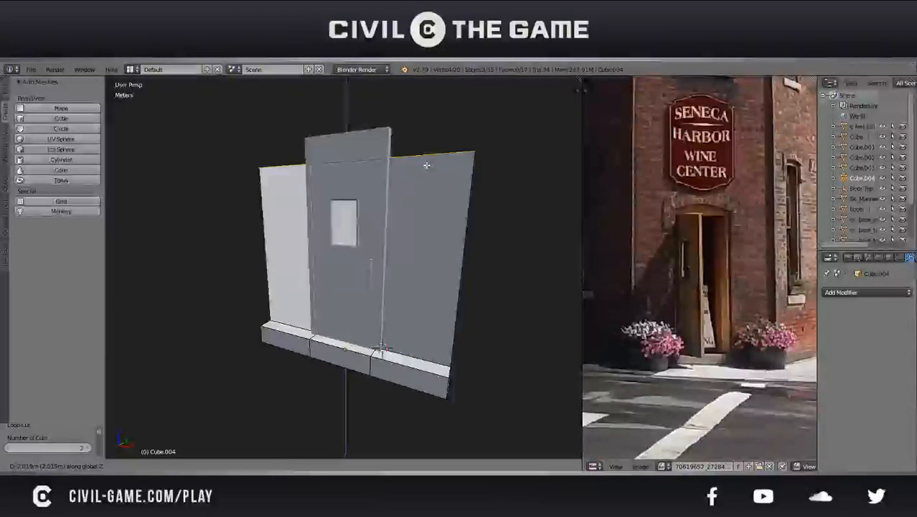
left_click(423, 162)
key("ctrl+s")
left_click(396, 188)
Extrude the new wall's top edges upward once more along the Z axis, past the top of the door
middle_click_drag(386, 190, 367, 256)
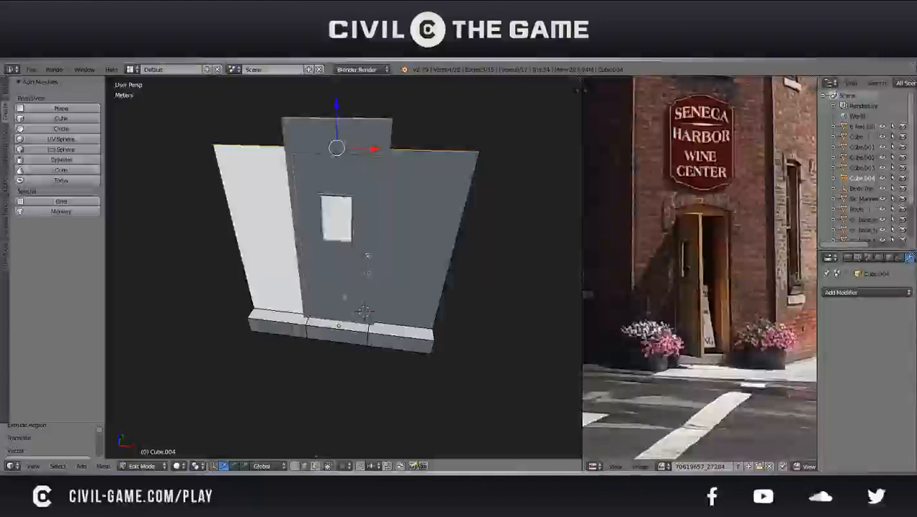
key("e")
key("z")
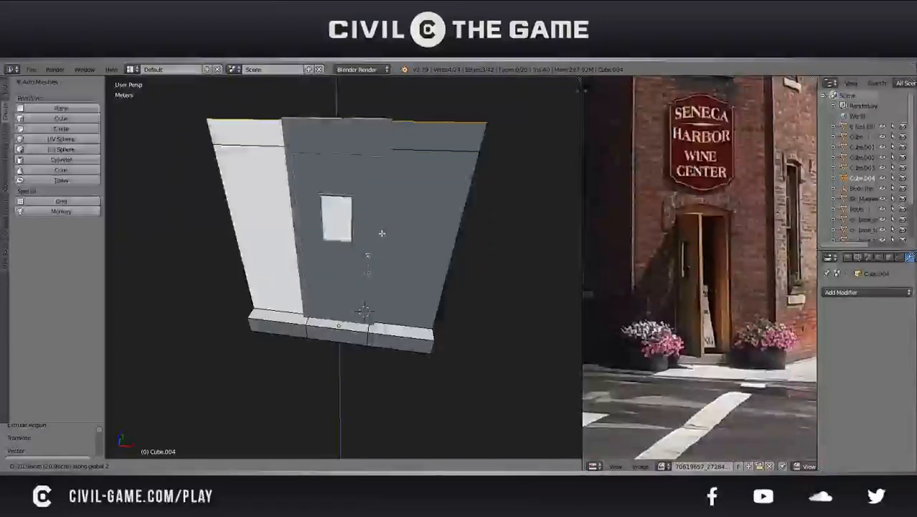
left_click(355, 179)
Delete the wall face directly behind the door to open up the doorway
middle_click_drag(356, 178, 295, 318)
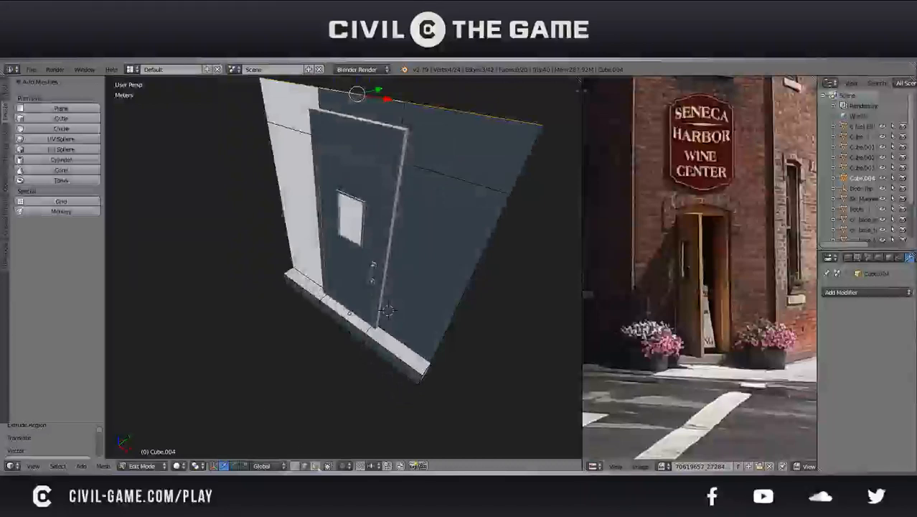
right_click(376, 188)
key("x")
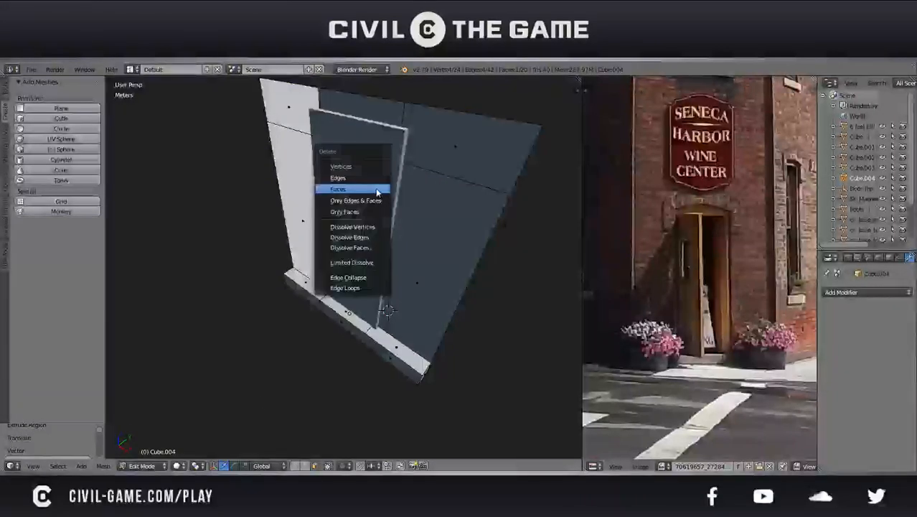
left_click(377, 190)
Flip the normals of the three wall faces above and beside the doorway, and leave Edit Mode
right_click(419, 274)
right_click(439, 150, "shift")
right_click(383, 117, "shift")
key("space")
type("flip")
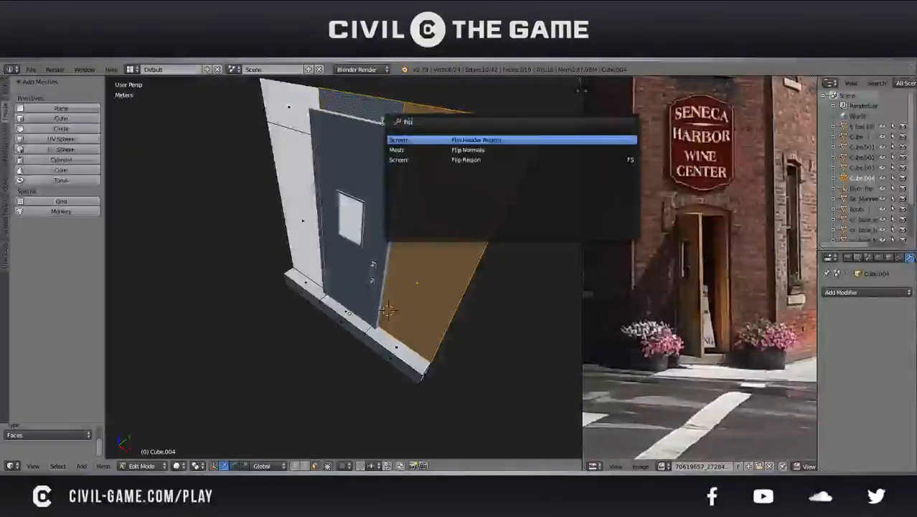
key("Down")
key("Return")
key("Tab")
Select the door, try swinging it open by rotating it about the global Z axis, and undo the rotation
right_click(378, 207)
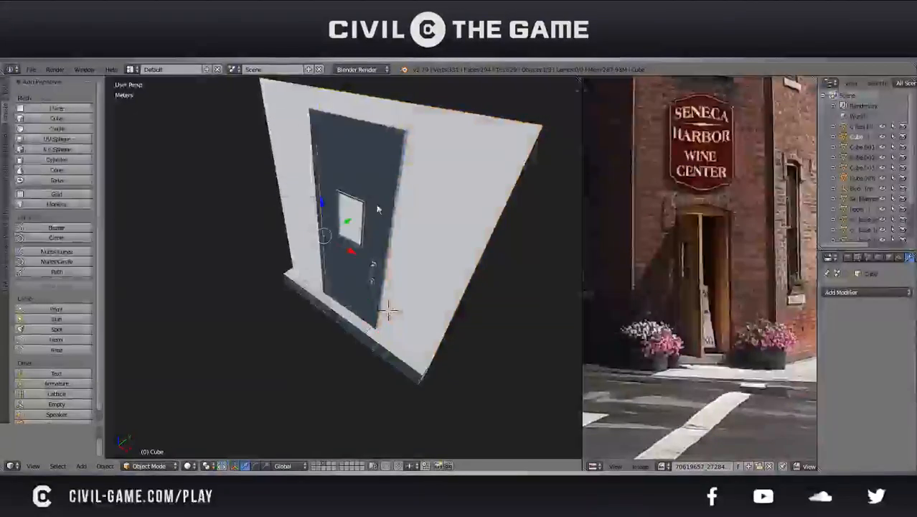
middle_click_drag(378, 207, 411, 222)
key("r")
key("z")
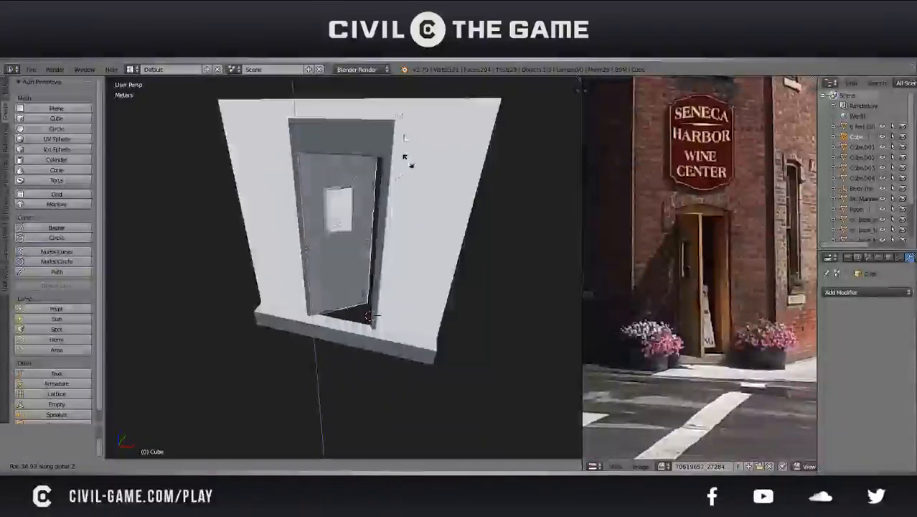
right_click(415, 224)
middle_click_drag(416, 224, 365, 211)
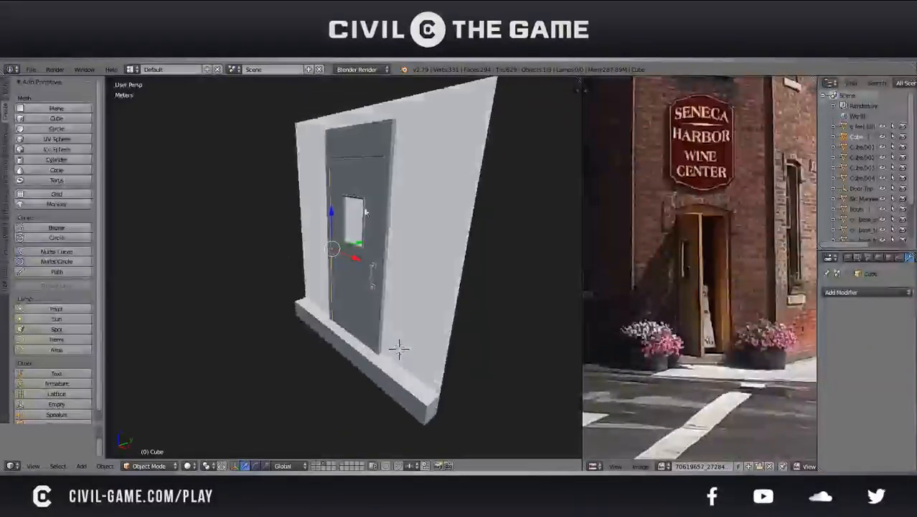
key("r")
key("z")
right_click(368, 361)
middle_click_drag(368, 361, 428, 290)
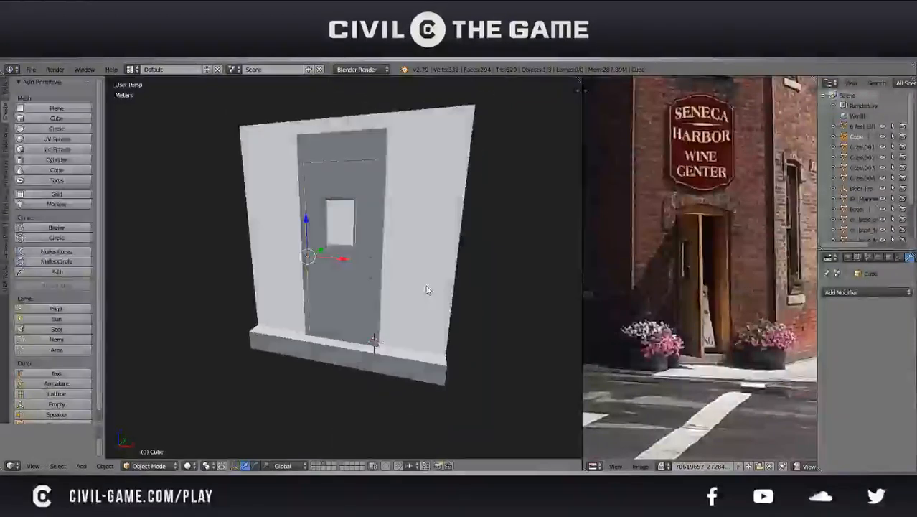
key("r")
key("z")
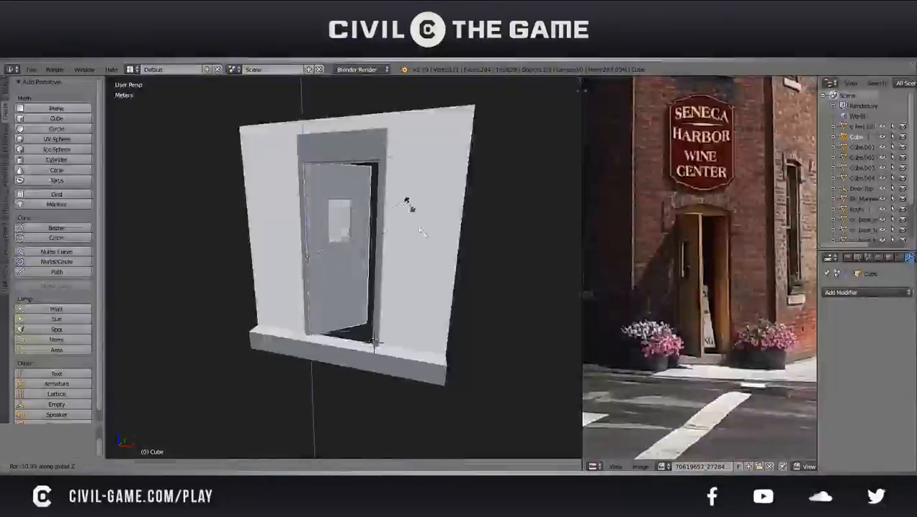
left_click(419, 228)
middle_click_drag(423, 338, 400, 349)
middle_click_drag(431, 289, 397, 285)
key("ctrl+z")
Select the wall and doorstep object and save over the existing file
right_click(351, 284, "alt")
left_click(355, 282)
key("ctrl+s")
left_click(396, 283)
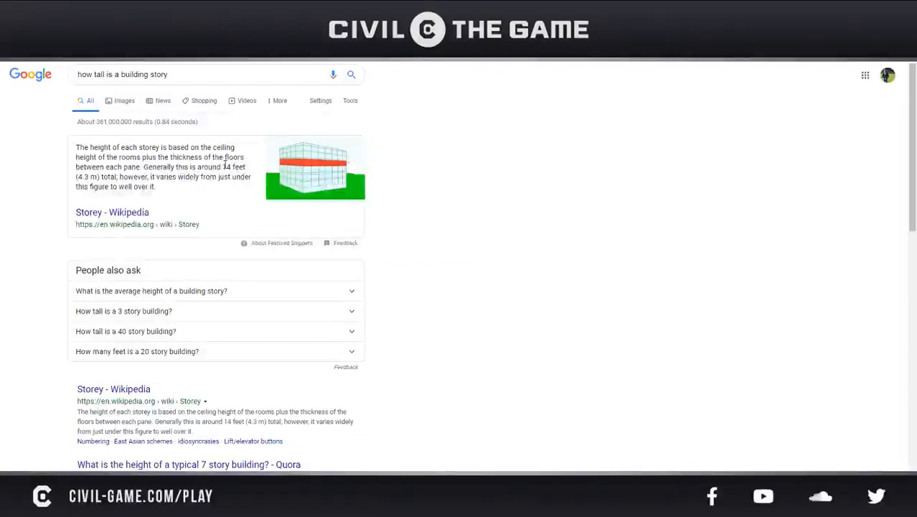
Switch to the Google results for "how tall is a building story" and read the typical storey height
left_click_drag(244, 164, 249, 167)
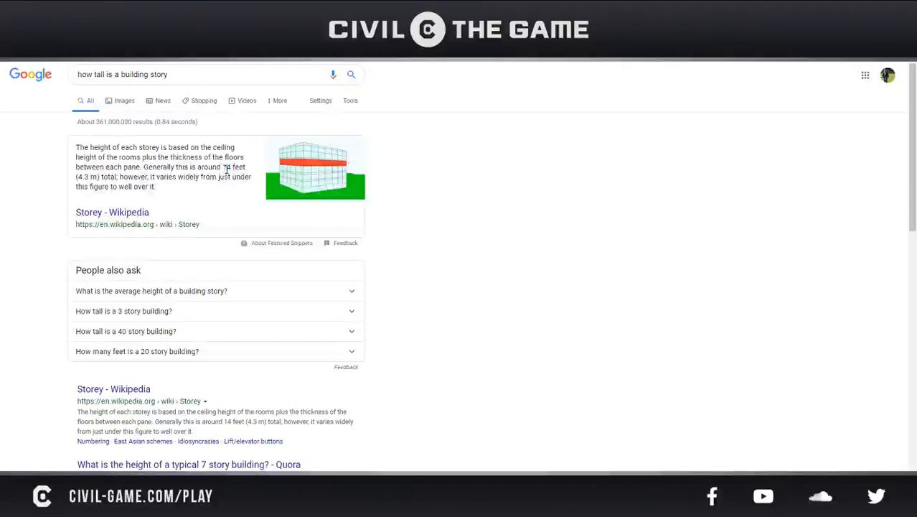
left_click_drag(217, 166, 251, 172)
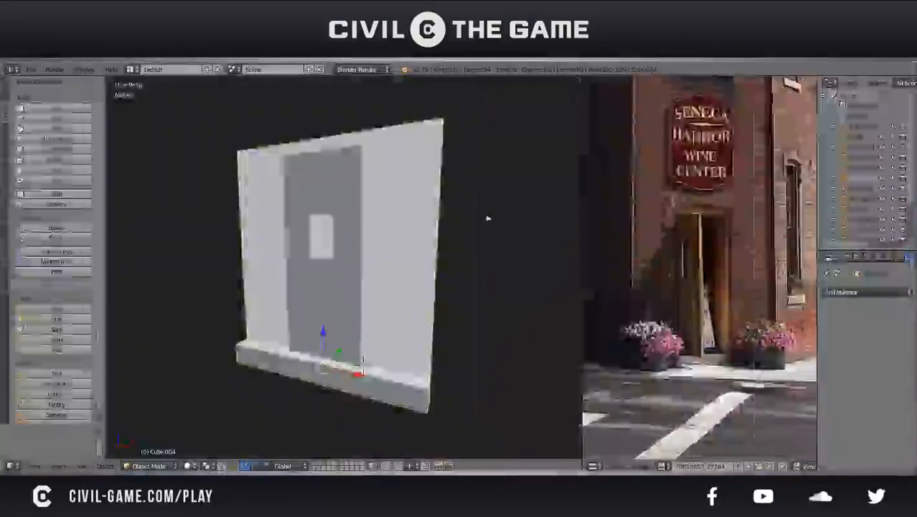
Return to Blender and examine the reference photo's corner facade from the entrance up to the roofline
scroll(699, 305, "down", 4)
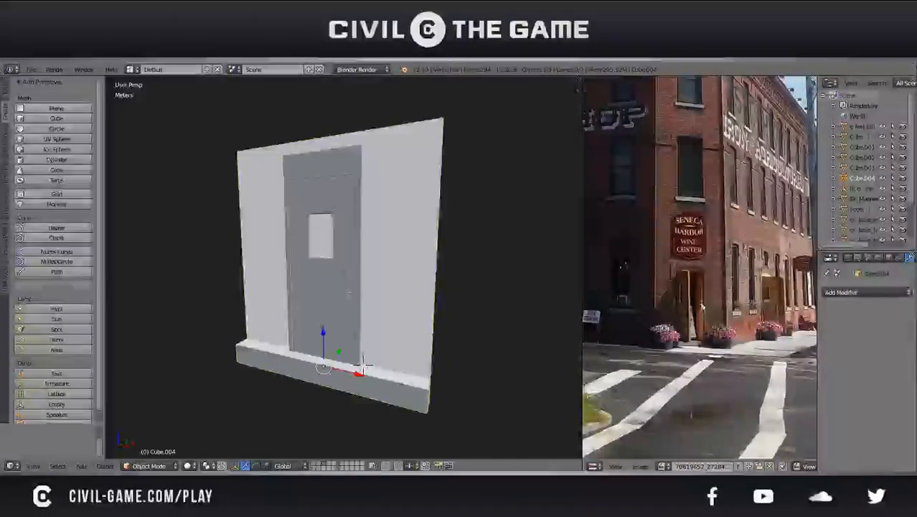
scroll(700, 314, "up", 3)
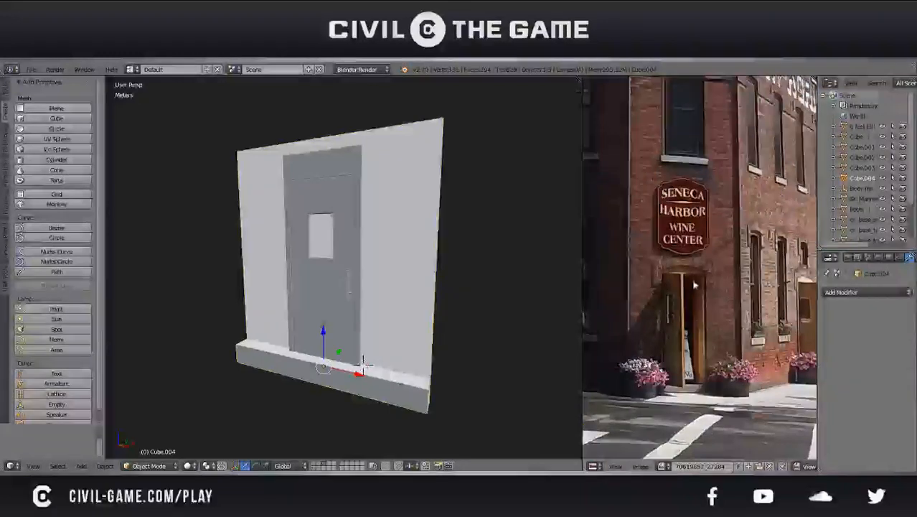
middle_click_drag(696, 194, 674, 329)
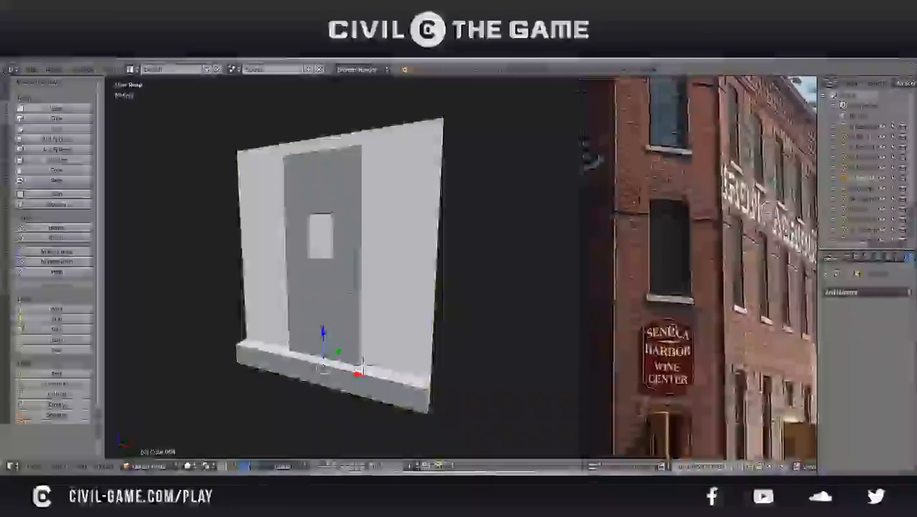
middle_click_drag(687, 180, 701, 302)
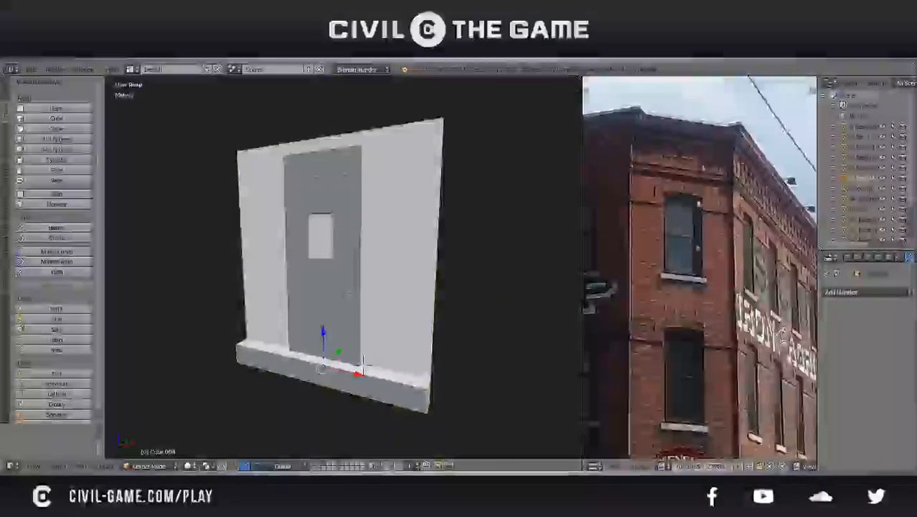
scroll(696, 154, "down", 3)
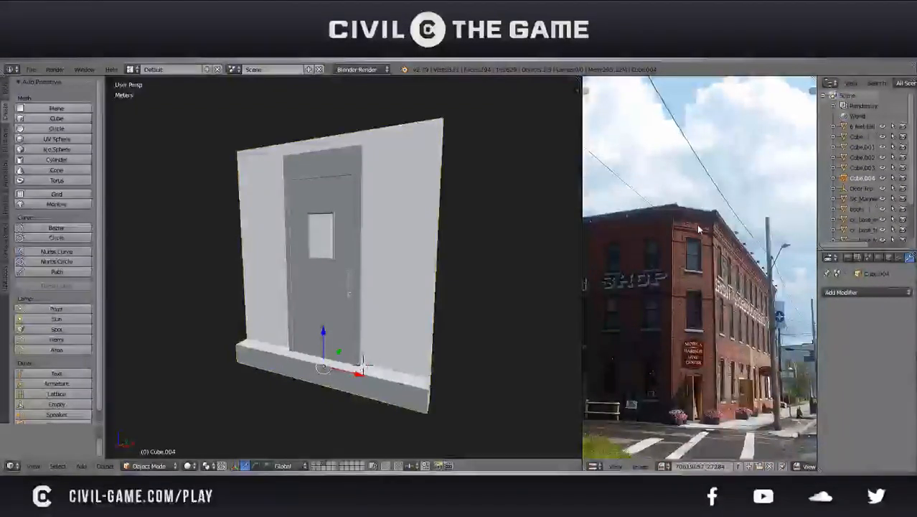
scroll(691, 375, "up", 4)
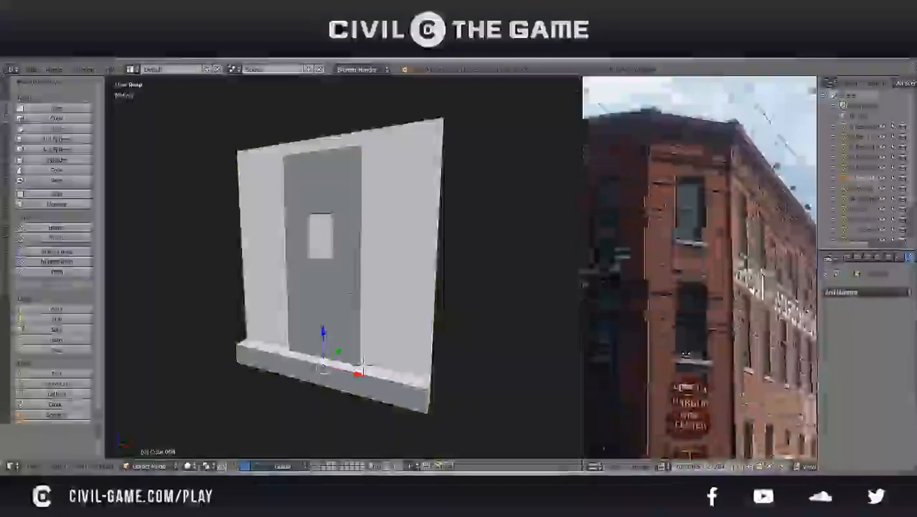
scroll(691, 375, "down", 3)
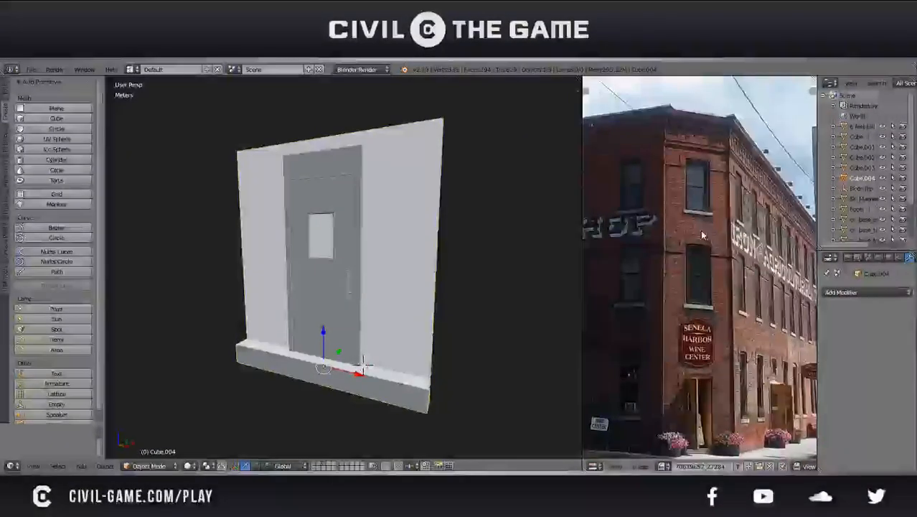
scroll(694, 211, "up", 2)
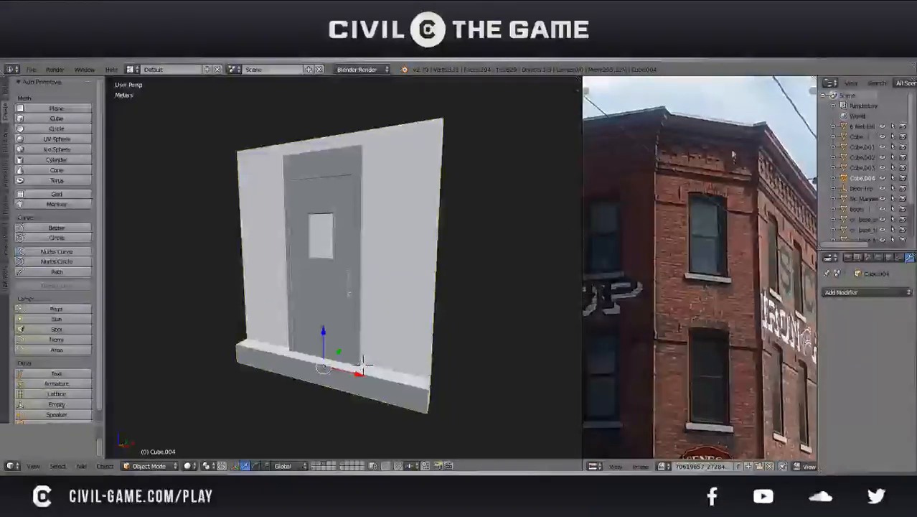
scroll(716, 207, "down", 4)
scroll(705, 268, "up", 2)
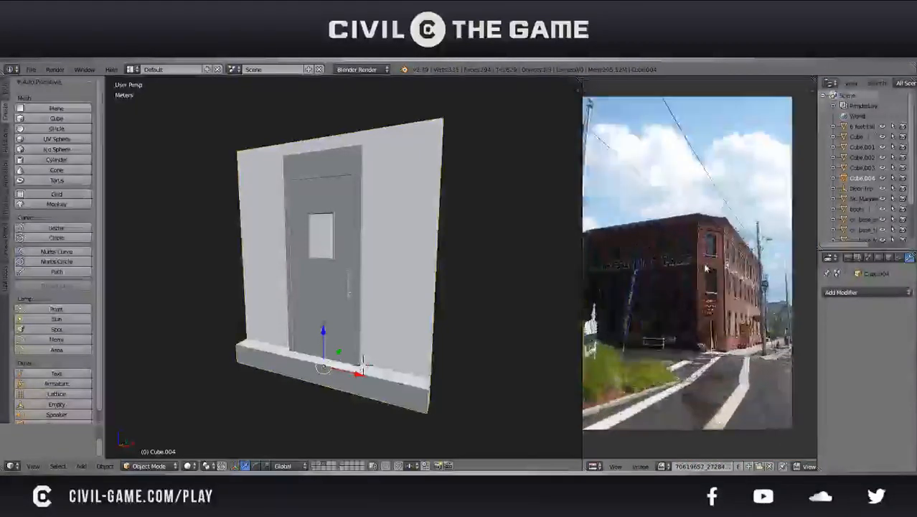
scroll(705, 268, "up", 2)
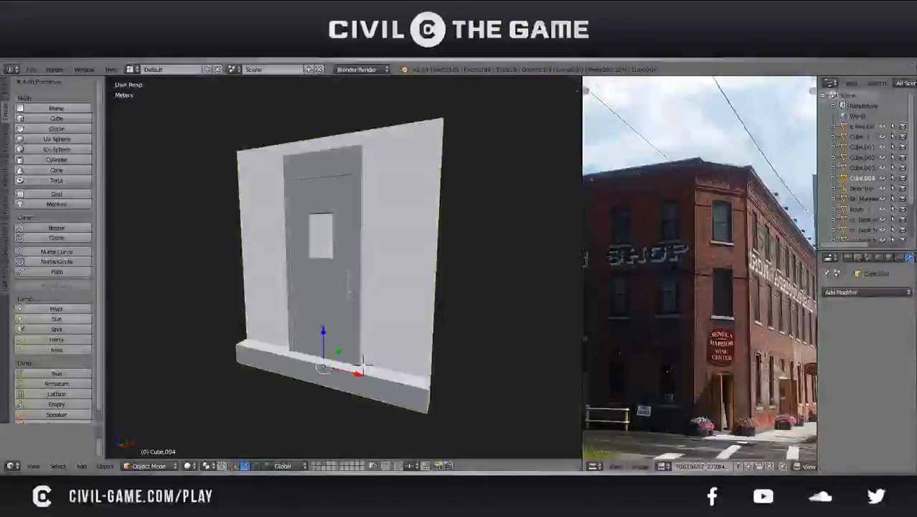
Compare the modelled entrance wall with the storey and window layout in the reference photo
middle_click_drag(326, 287, 395, 297)
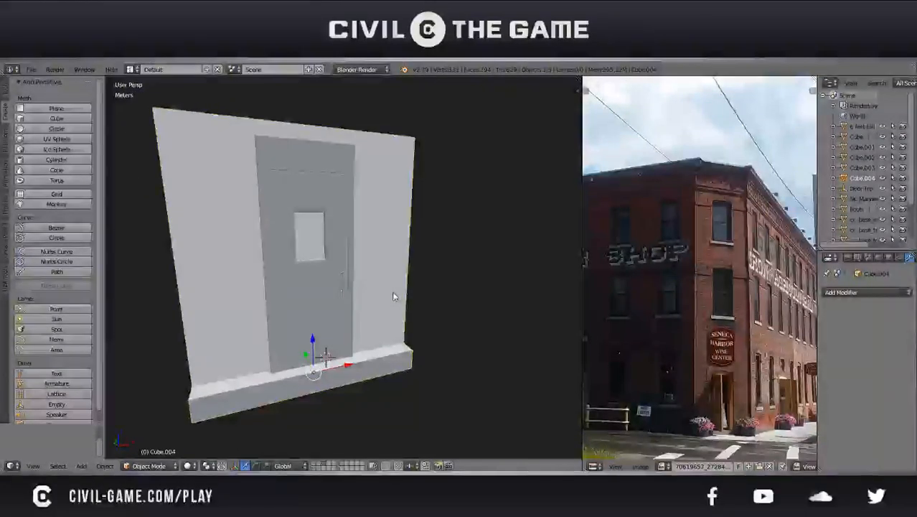
middle_click_drag(700, 280, 680, 258)
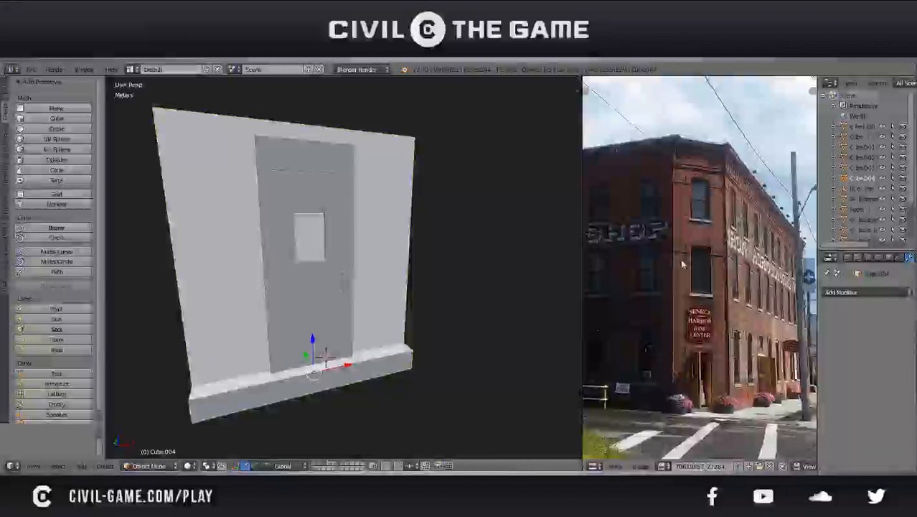
scroll(680, 259, "up", 1)
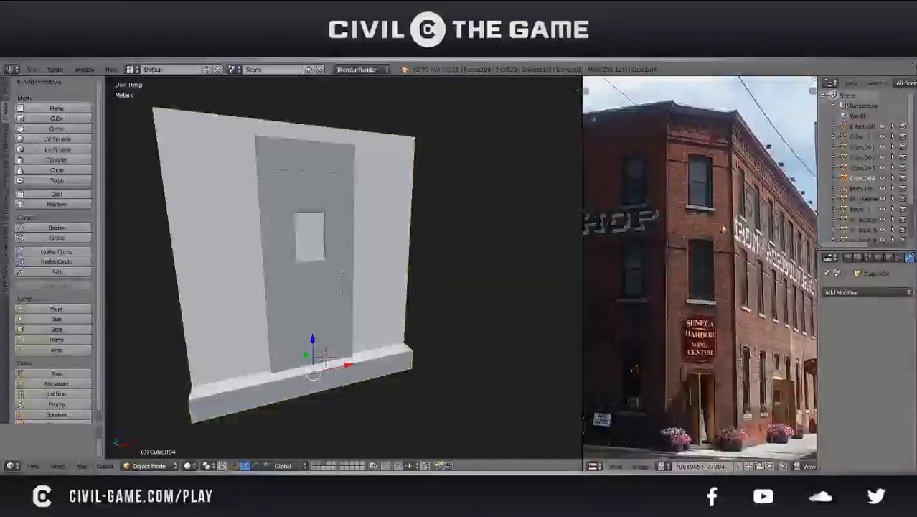
scroll(722, 228, "up", 3)
scroll(724, 223, "down", 4)
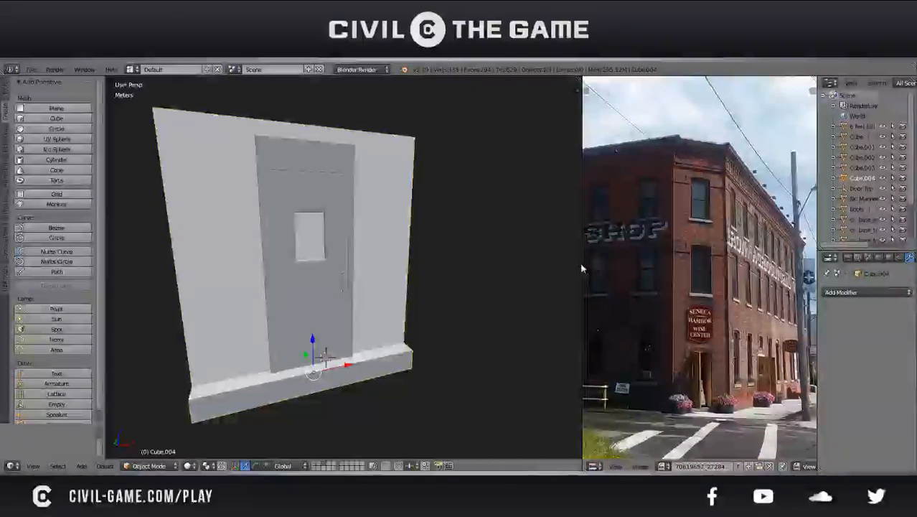
Widen the reference photo's view and examine the window sill and brickwork above the Seneca Harbor sign
left_click_drag(582, 265, 296, 277)
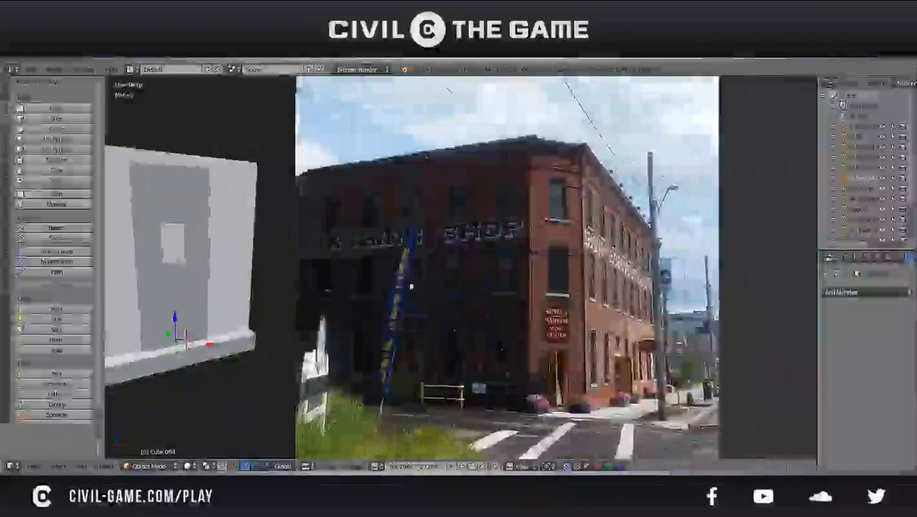
scroll(502, 298, "up", 5)
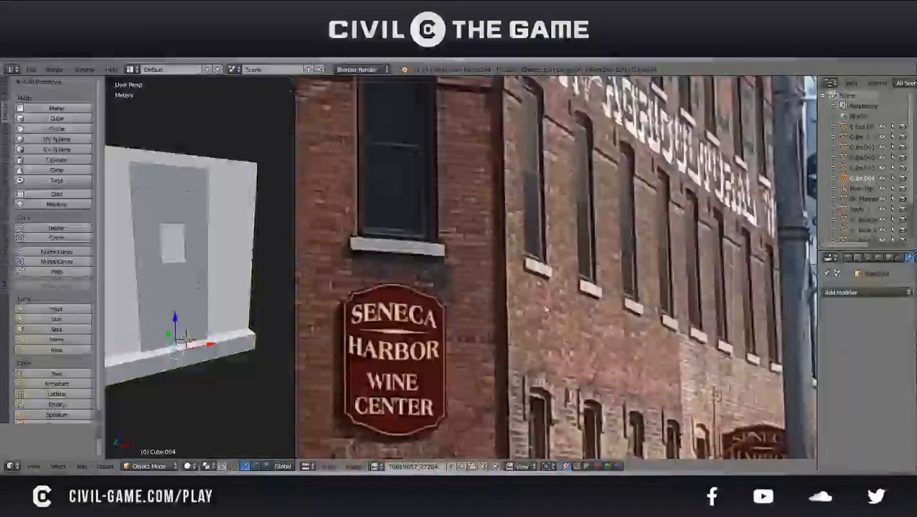
scroll(320, 291, "up", 2)
middle_click_drag(310, 287, 496, 292)
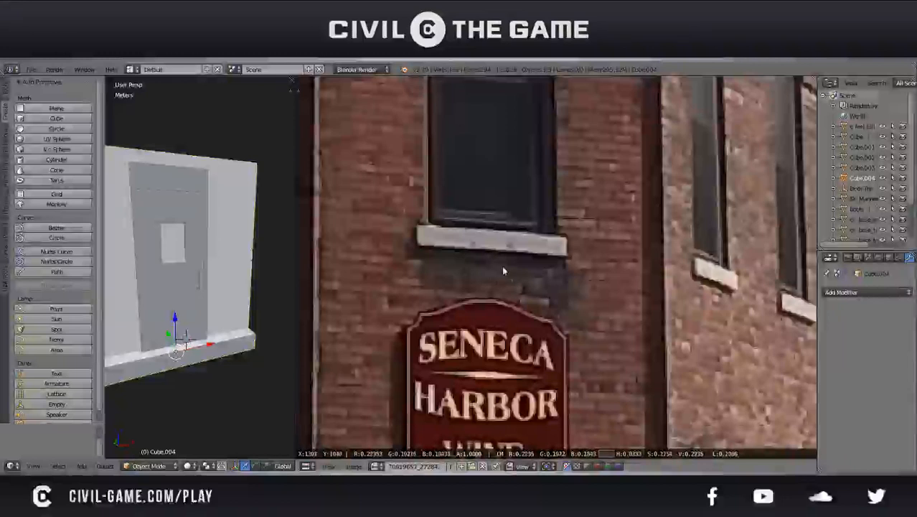
Examine the reference photo's corner windows above the Seneca Harbor sign, then the building as a whole
left_click_drag(551, 300, 553, 280)
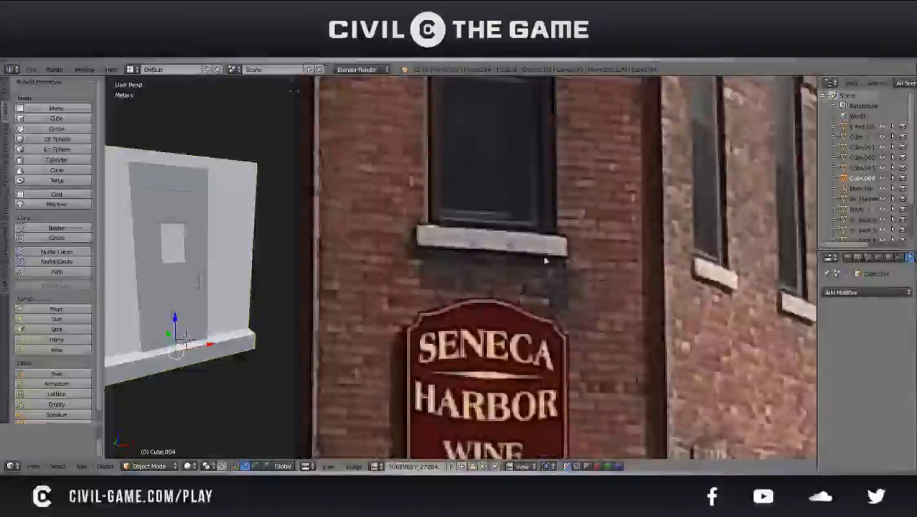
scroll(529, 247, "down", 2)
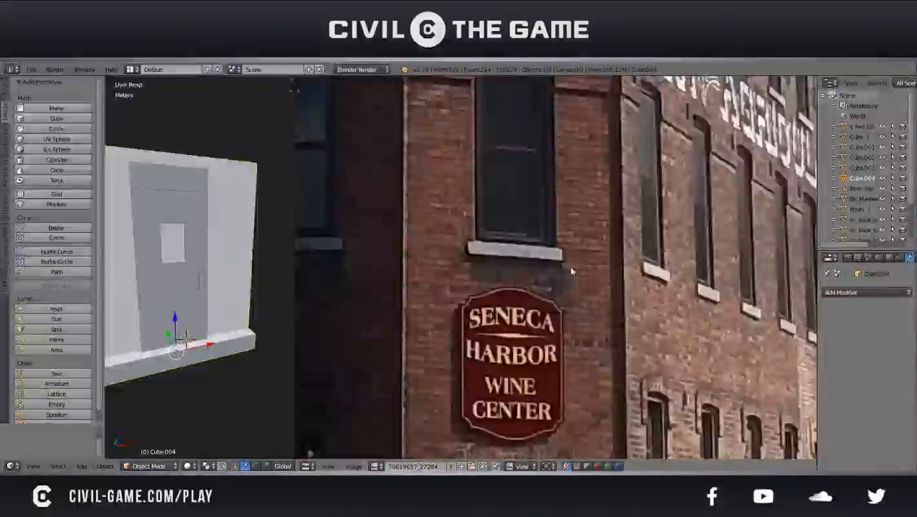
scroll(531, 260, "down", 2)
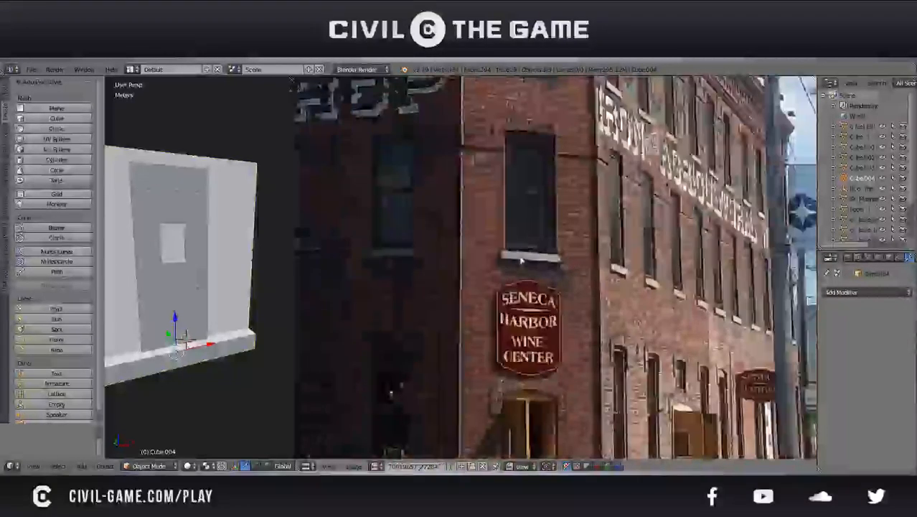
scroll(522, 262, "up", 4)
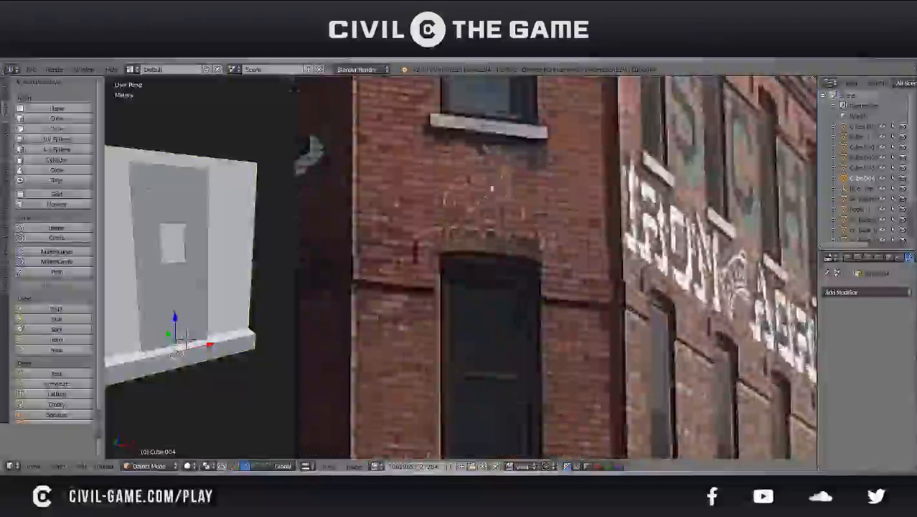
left_click(467, 217)
mouse_move(470, 223)
left_mouse_down()
mouse_move(485, 203)
mouse_move(476, 206)
left_mouse_up()
scroll(501, 208, "down", 2)
scroll(501, 208, "down", 1)
middle_click_drag(501, 208, 602, 269)
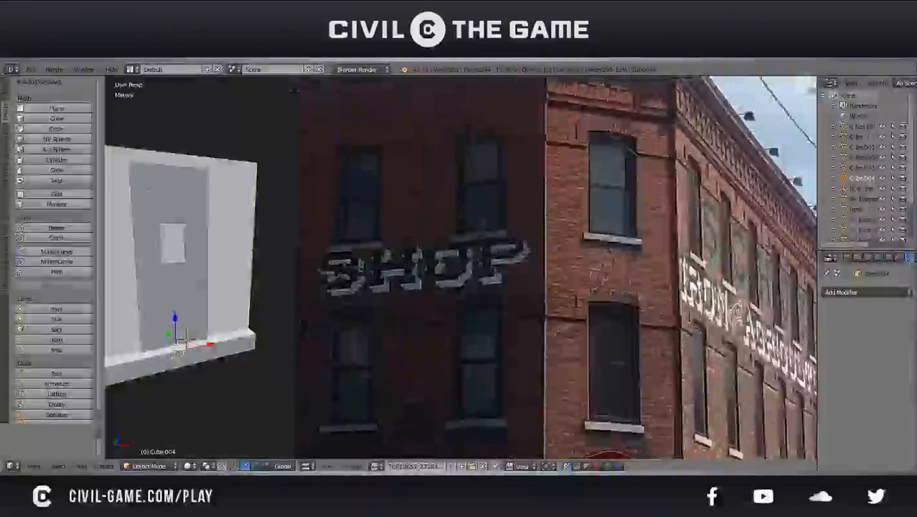
scroll(624, 313, "down", 1)
scroll(624, 314, "down", 4)
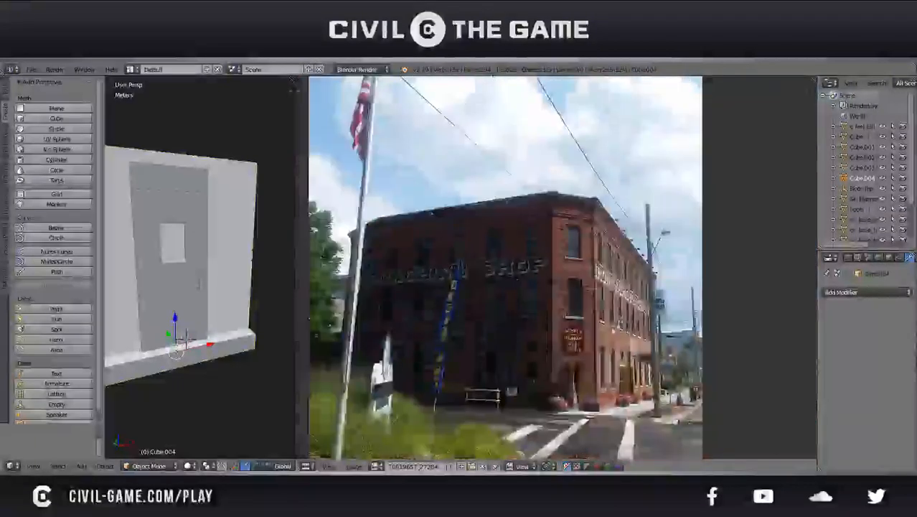
scroll(513, 345, "down", 1)
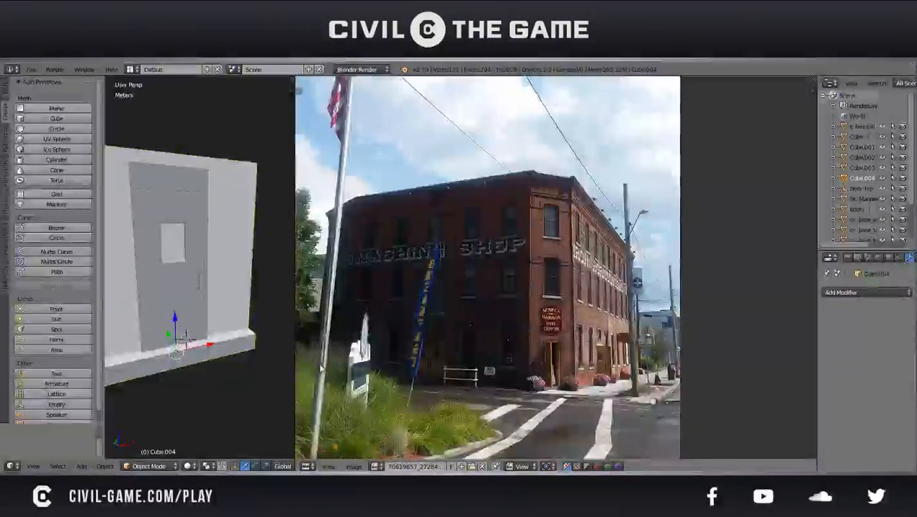
Examine the brickwork between the corner's upper windows and the window rows on the Machine Shop side of the reference photo
scroll(521, 268, "up", 5)
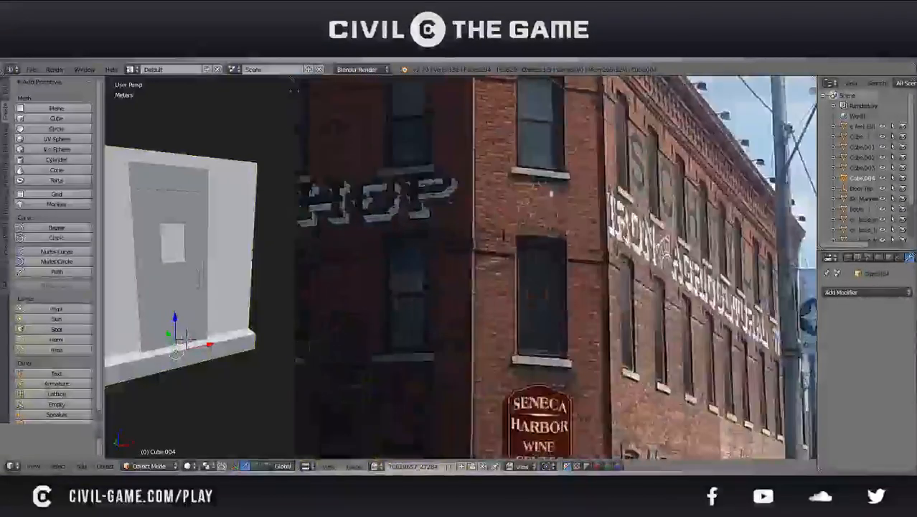
scroll(521, 268, "up", 1)
left_click_drag(419, 338, 450, 265)
left_click_drag(474, 295, 518, 347)
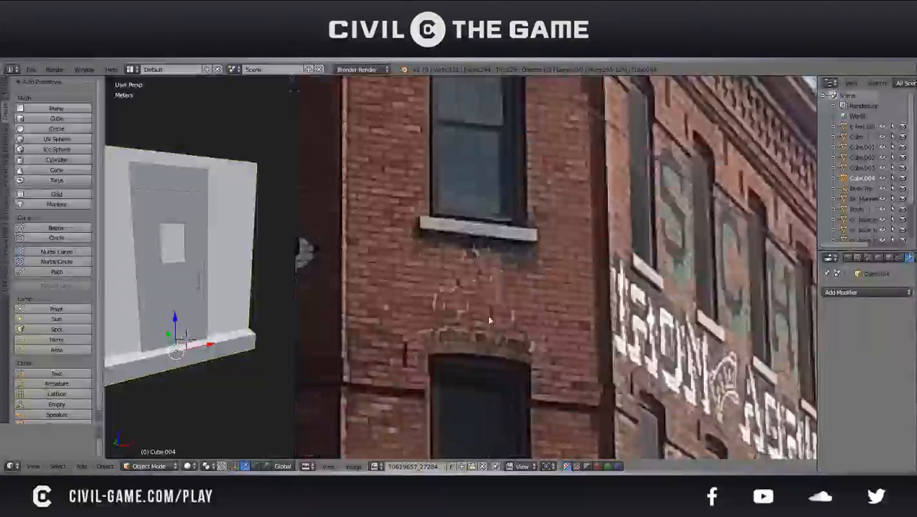
scroll(357, 323, "down", 4)
scroll(589, 261, "down", 2)
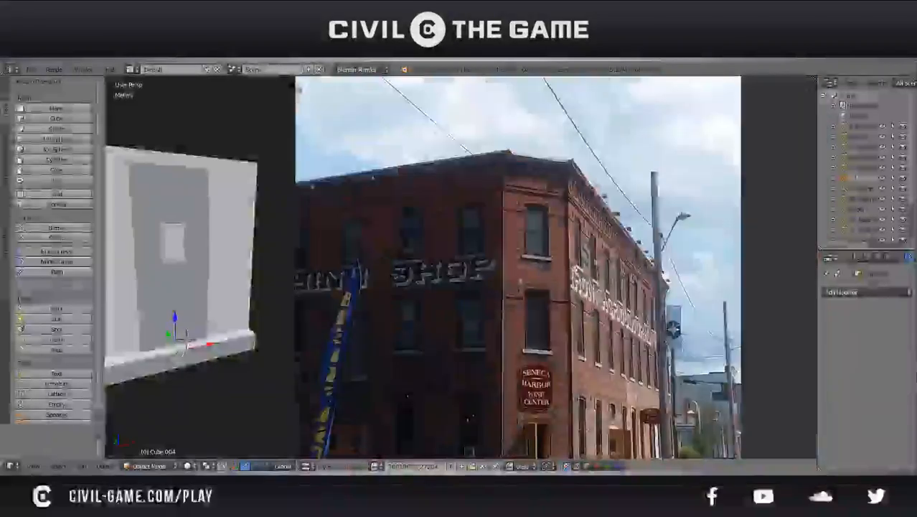
scroll(387, 287, "up", 3)
middle_click_drag(383, 287, 765, 290)
scroll(610, 301, "down", 1)
left_click_drag(352, 313, 452, 301)
scroll(712, 276, "down", 1)
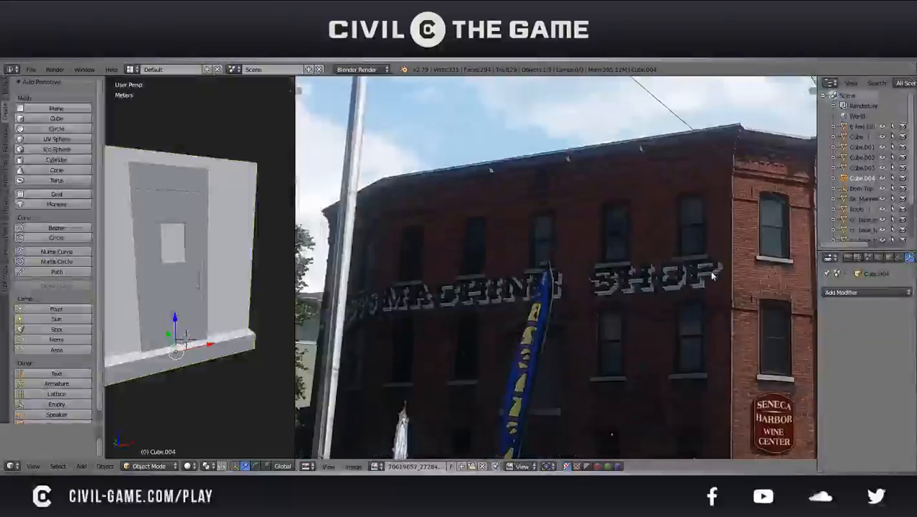
Examine the reference photo's corner facade from the entrance up to the brick cornice at the roofline
middle_click_drag(675, 262, 451, 282)
scroll(502, 294, "up", 1)
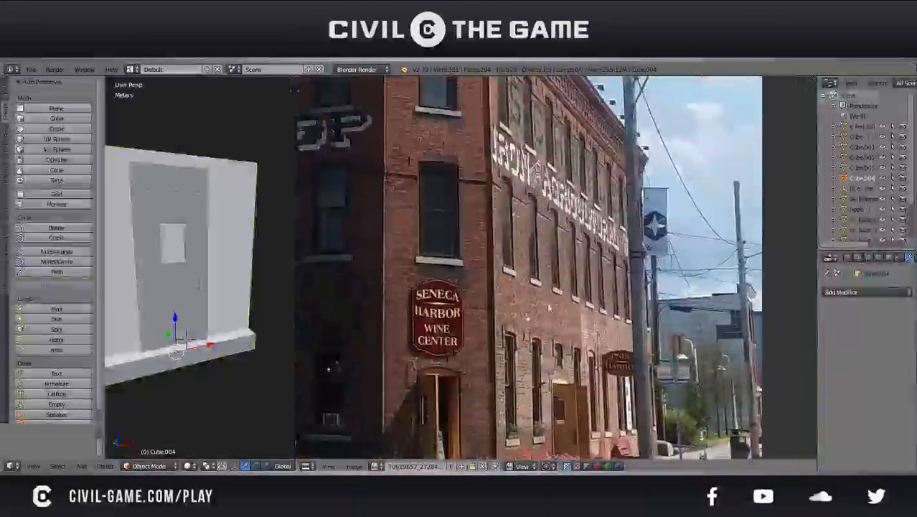
scroll(509, 302, "down", 2)
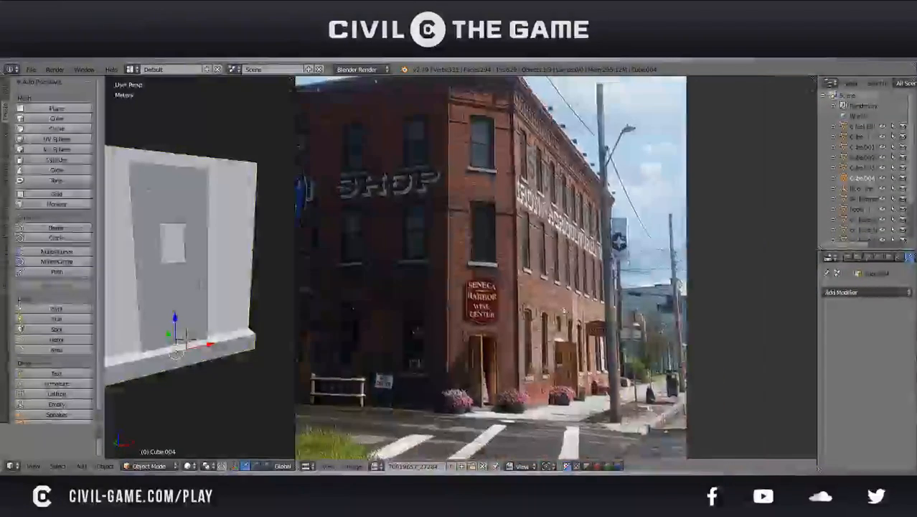
middle_click_drag(513, 122, 538, 178)
scroll(539, 177, "up", 2)
middle_click_drag(504, 108, 522, 253)
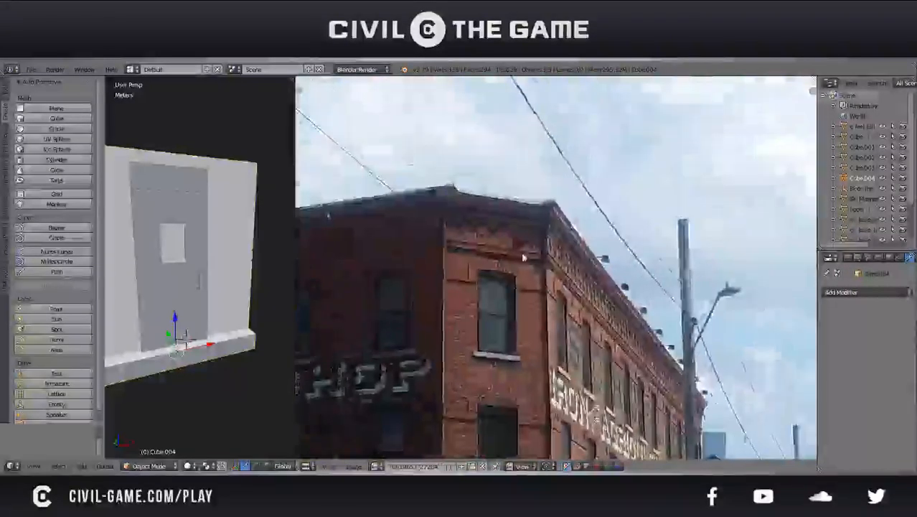
scroll(522, 251, "up", 2)
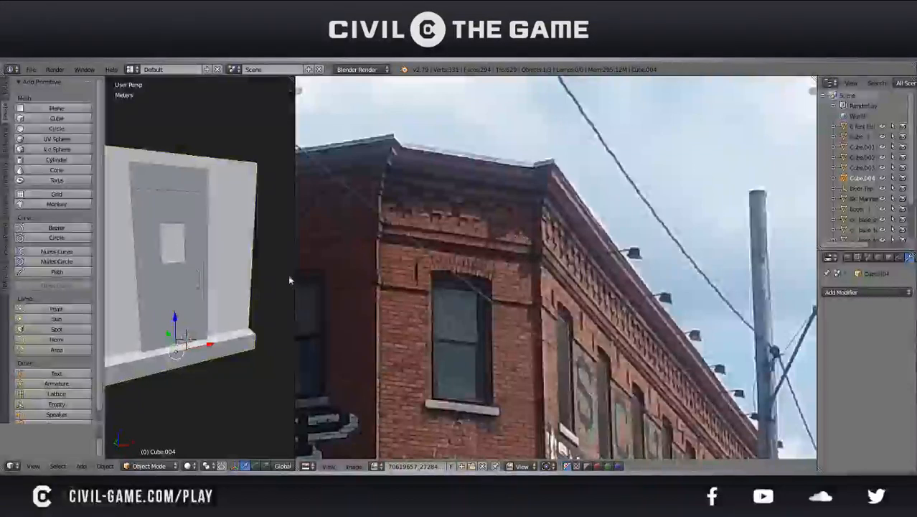
Widen the 3D view to inspect the entrance wall and door beside the reference photo, and save the file
left_click_drag(294, 276, 683, 276)
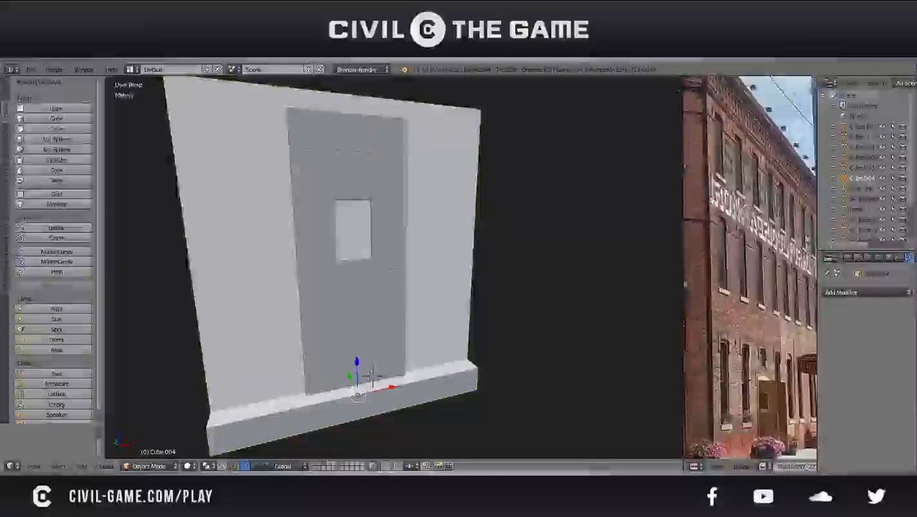
mouse_move(739, 215)
left_mouse_down()
mouse_move(747, 309)
mouse_move(743, 212)
left_mouse_up()
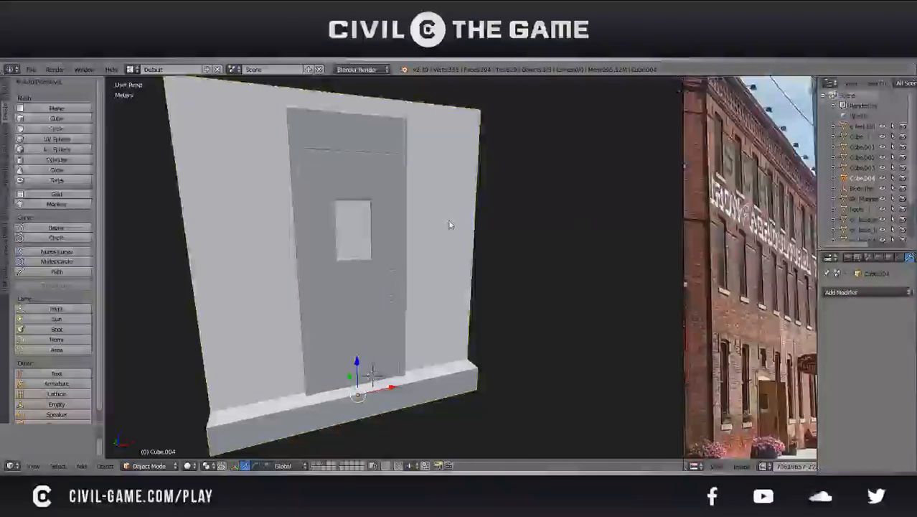
middle_click_drag(451, 225, 336, 241)
key("ctrl+s")
left_click(335, 241)
scroll(495, 260, "down", 1)
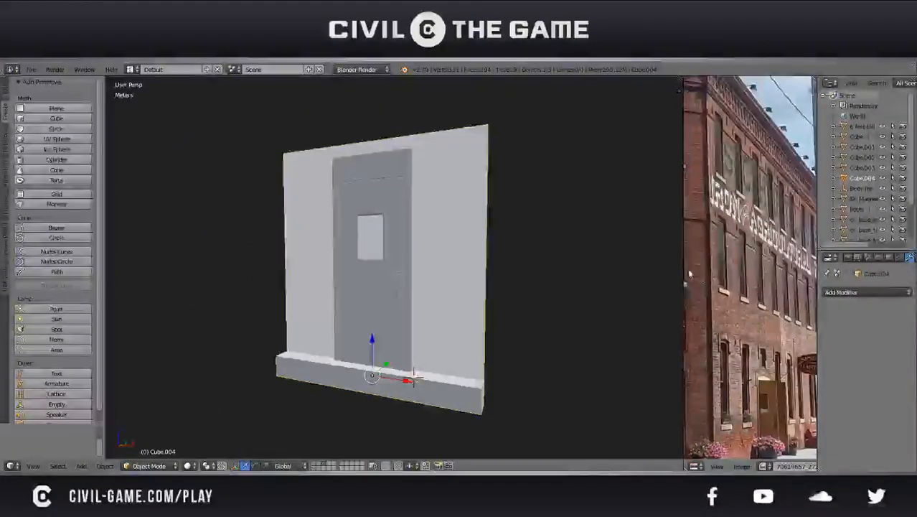
left_click_drag(683, 270, 597, 143)
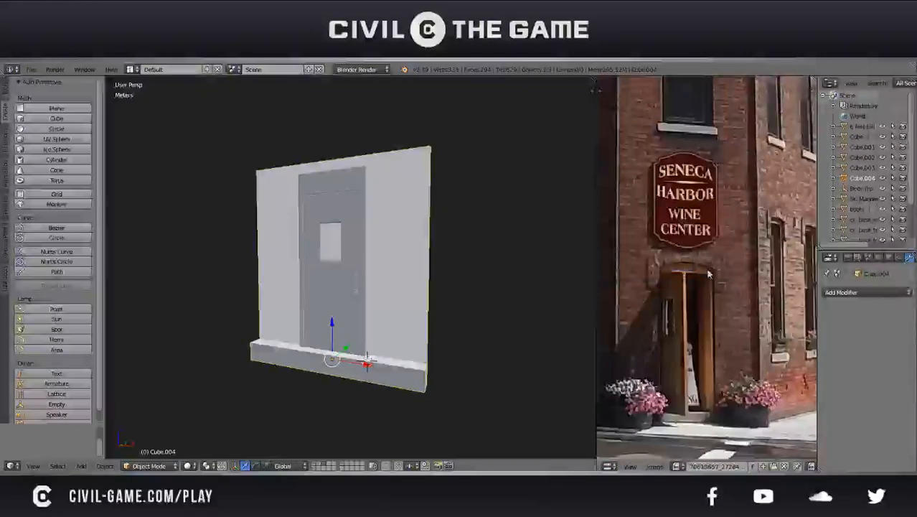
middle_click_drag(405, 256, 440, 274)
key("Tab")
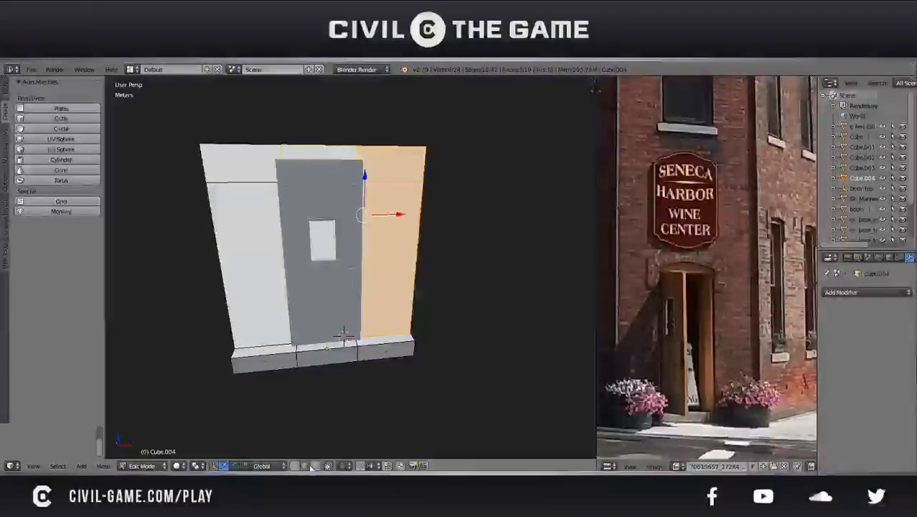
right_click(390, 146)
right_click(333, 145, "shift")
right_click(275, 141, "shift")
middle_click_drag(300, 229, 391, 245)
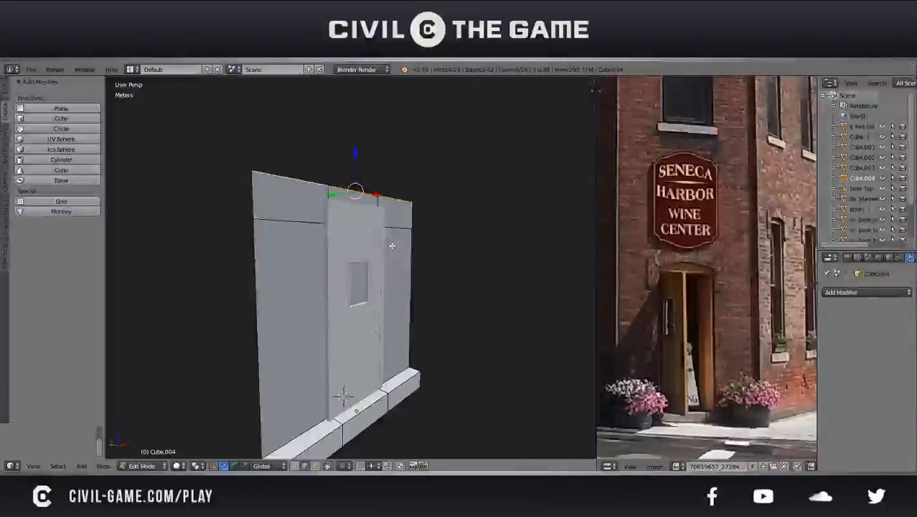
middle_click_drag(363, 241, 297, 237)
key("a")
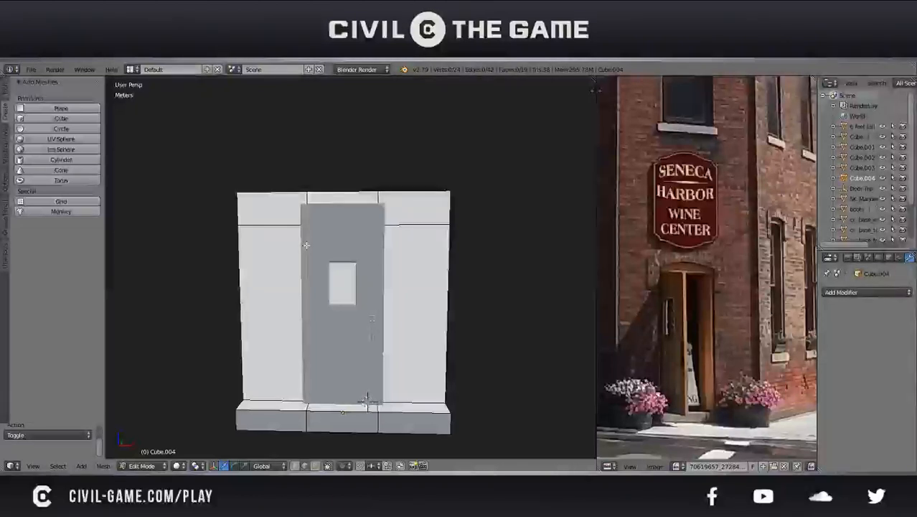
Examine the arched brickwork and sides of the entrance door in the reference photo, and save the file
scroll(687, 290, "up", 5)
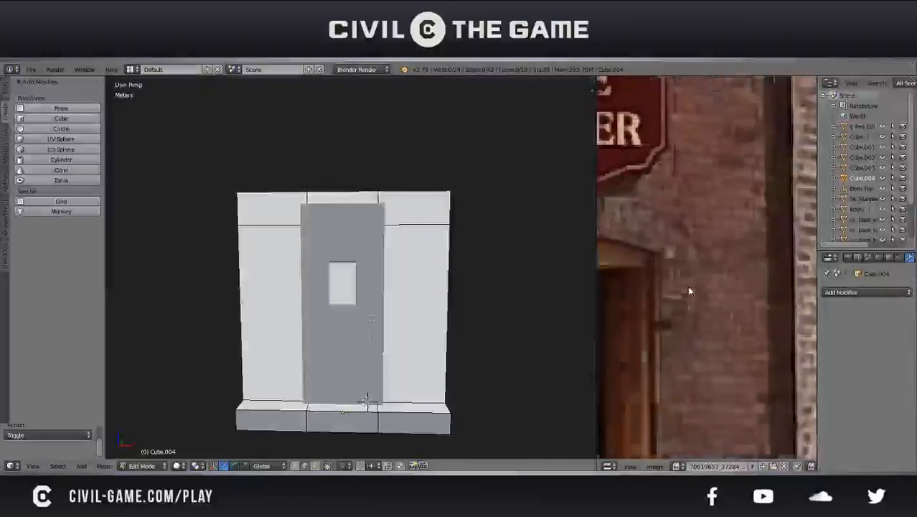
left_click_drag(660, 255, 689, 254)
middle_click_drag(689, 254, 838, 253)
scroll(656, 248, "down", 4)
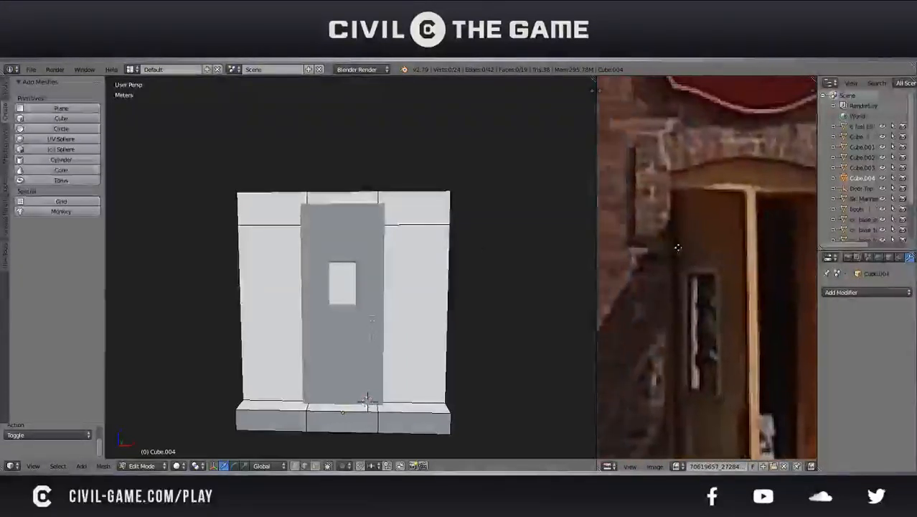
middle_click_drag(688, 252, 630, 257)
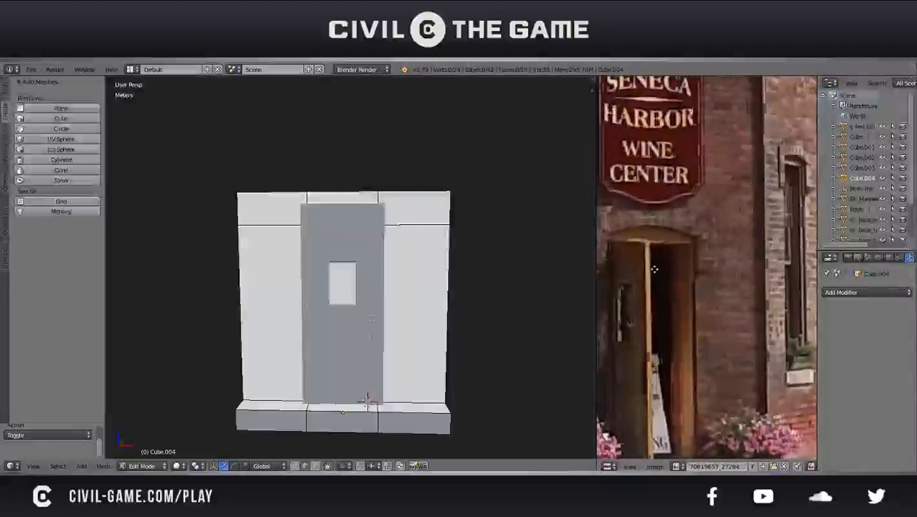
middle_click_drag(676, 282, 703, 277)
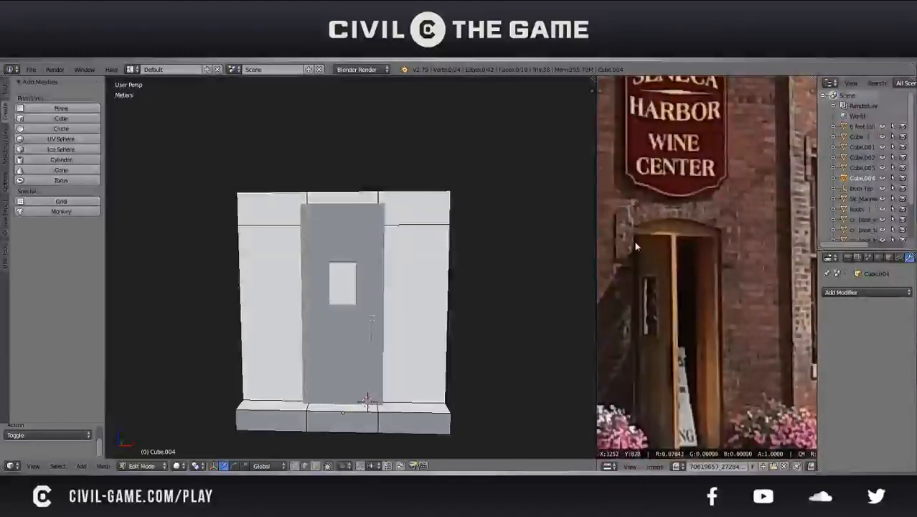
left_click_drag(640, 258, 714, 194)
scroll(675, 267, "up", 1)
middle_click_drag(675, 266, 690, 287)
key("ctrl+s")
left_click(697, 287)
Compare the modelled entrance wall with the photo's doorway, sign and window spacing
scroll(697, 283, "down", 1)
scroll(685, 251, "down", 1)
middle_click_drag(680, 240, 690, 247)
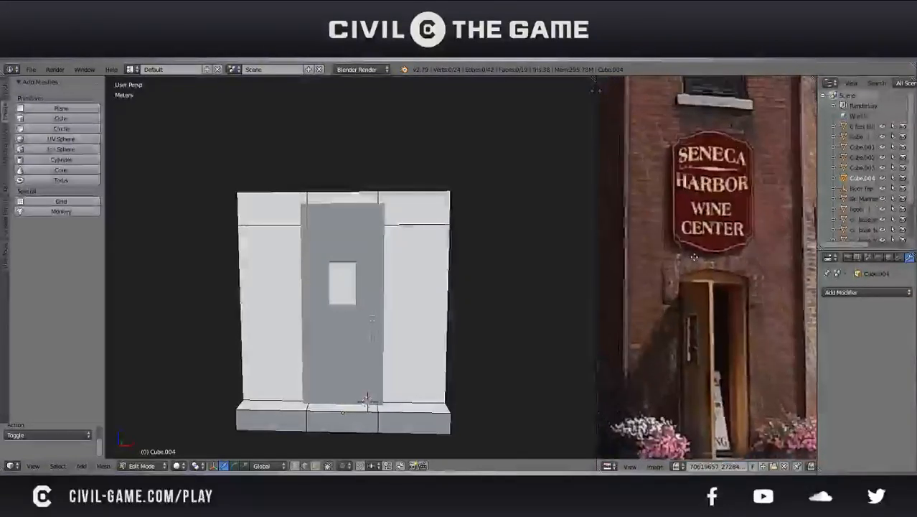
scroll(699, 222, "up", 1)
middle_click_drag(716, 175, 685, 219)
scroll(686, 242, "up", 1)
left_click(686, 242)
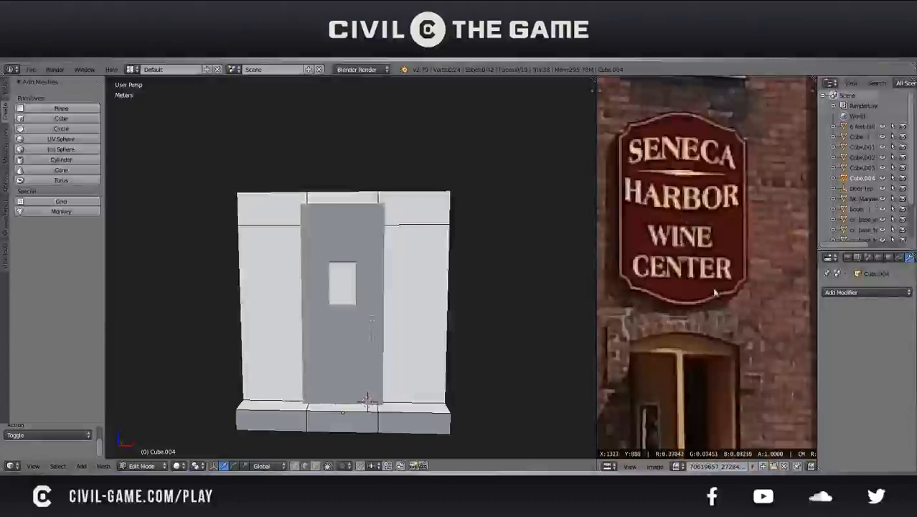
left_click_drag(744, 273, 671, 267)
scroll(678, 271, "down", 1)
middle_click_drag(670, 268, 690, 285)
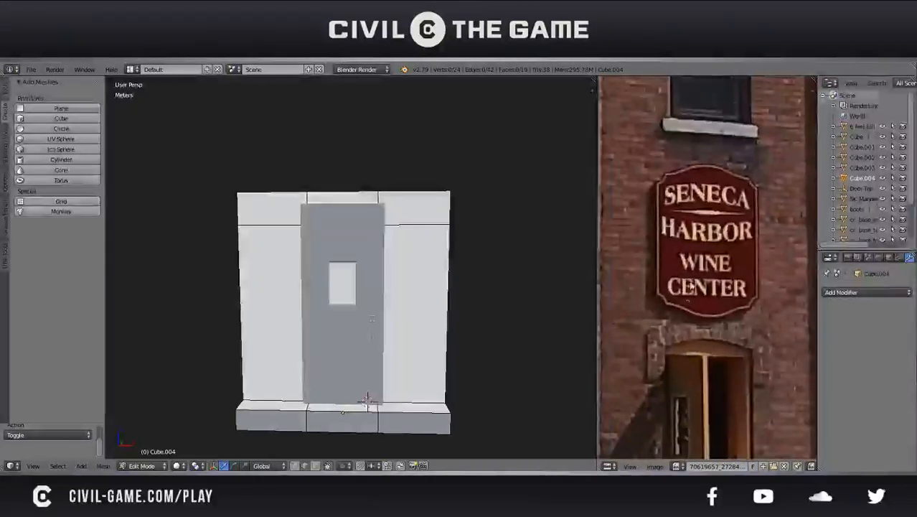
scroll(682, 280, "down", 4)
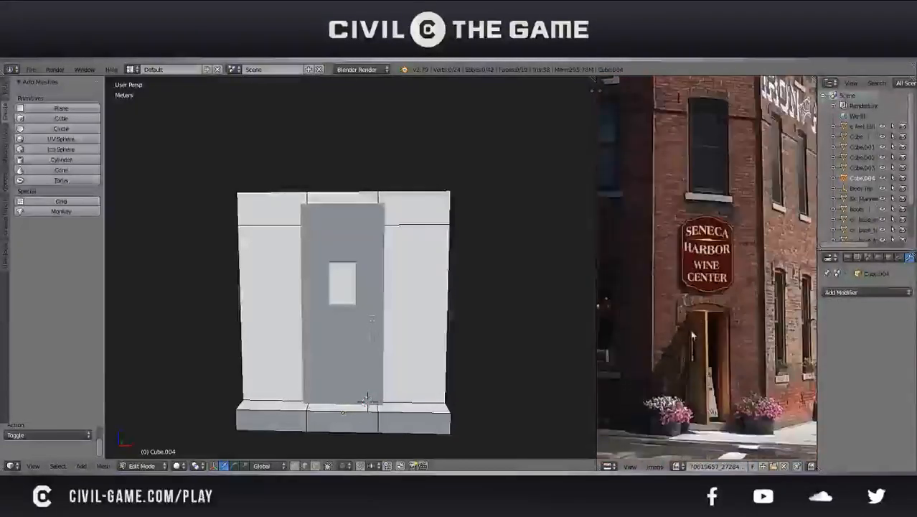
middle_click_drag(691, 278, 693, 254)
scroll(700, 280, "up", 2)
middle_click_drag(402, 283, 422, 273)
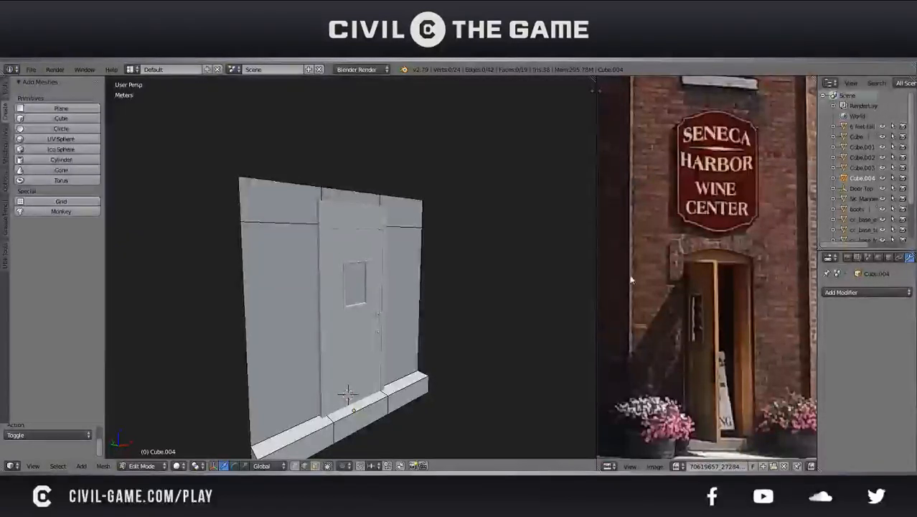
middle_click_drag(631, 280, 609, 251)
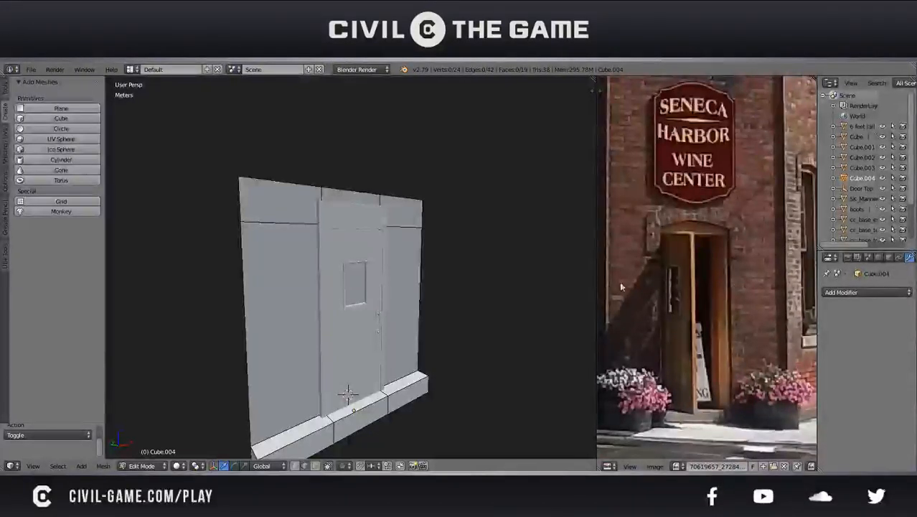
Return to Object Mode, duplicate the entrance door, and move the copy about 87.3 cm along X, beside the original
middle_click_drag(380, 324, 371, 284)
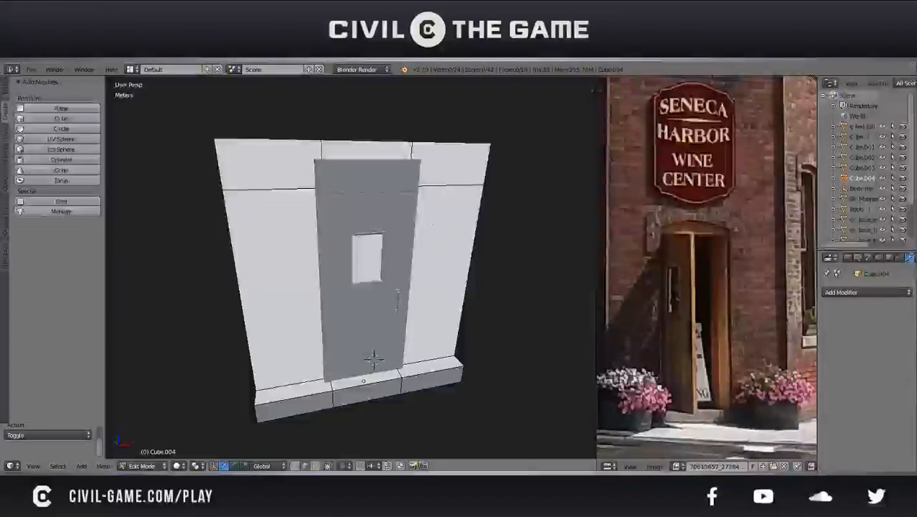
key("Tab")
right_click(364, 324)
middle_click_drag(379, 309, 340, 322, "shift")
scroll(347, 319, "down", 1)
key("shift+d")
right_click(347, 319)
left_click(329, 303)
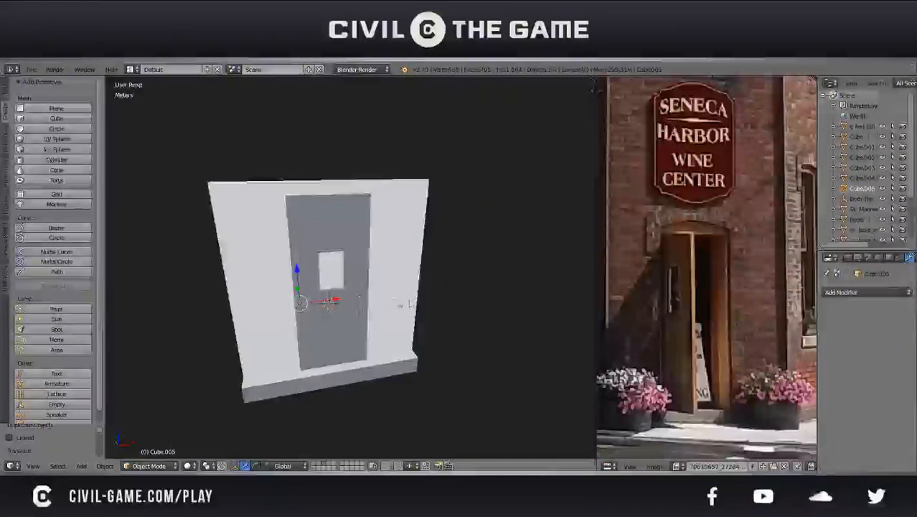
left_click_drag(338, 298, 407, 308)
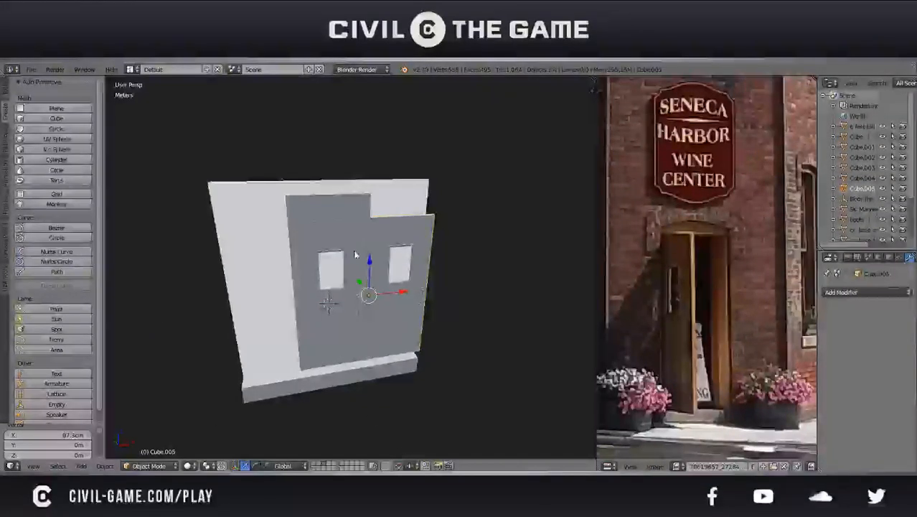
Move the copied door straight up along Z so its base sits near the top of the original door, and save the file
key("g")
key("z")
left_click(446, 166)
middle_click_drag(446, 166, 415, 186)
key("ctrl+s")
left_click(415, 187)
middle_click_drag(386, 236, 421, 274, "shift")
In Edit Mode on the entrance wall, select its top edges and raise them 1 m along Z
right_click(422, 274)
key("Tab")
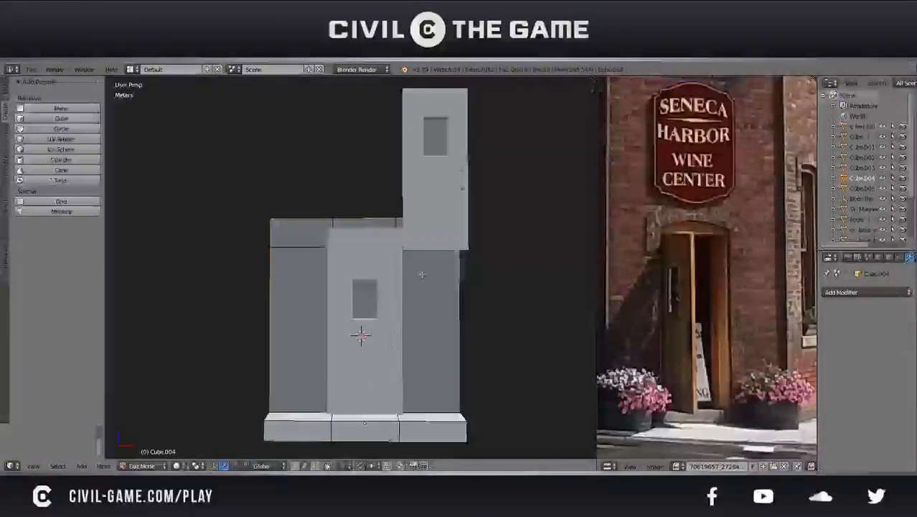
key("a")
key("a")
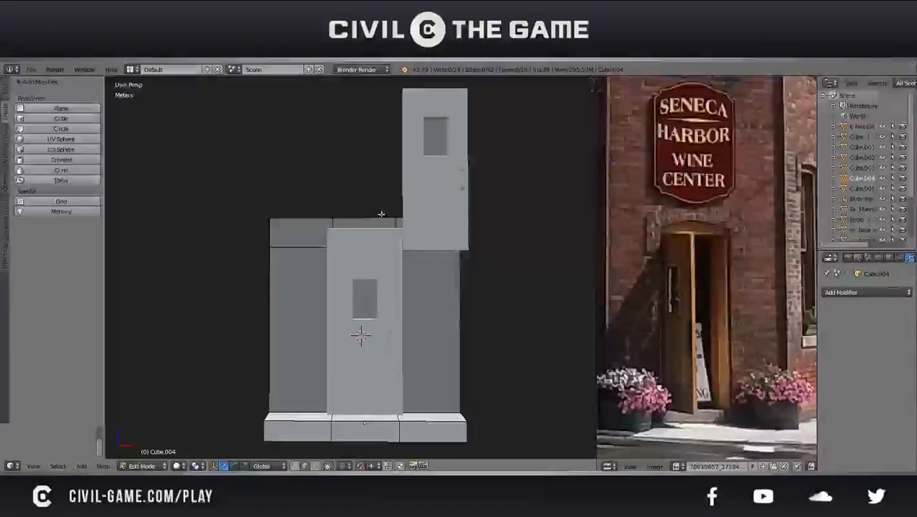
right_click(383, 217, "shift")
right_click(338, 217, "shift")
right_click(338, 218, "shift")
right_click(313, 217, "shift")
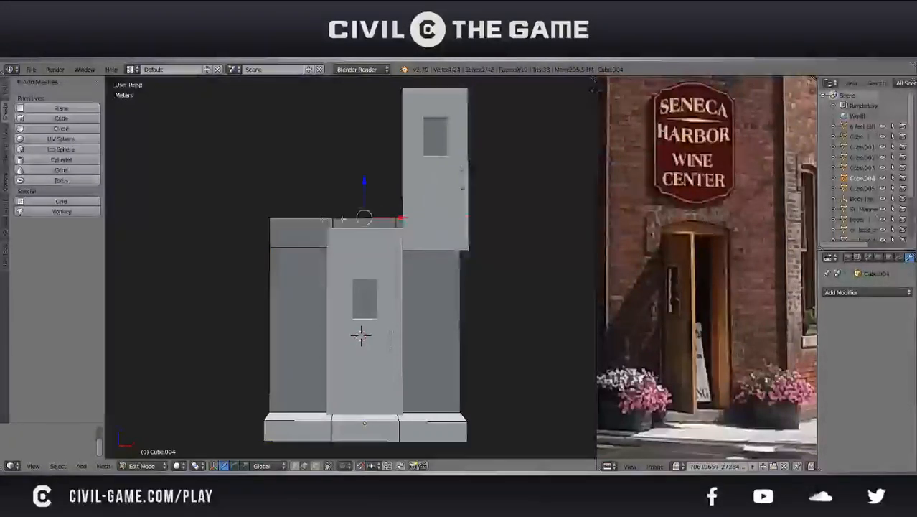
left_click_drag(365, 179, 367, 84)
middle_click_drag(376, 127, 379, 272, "shift")
left_click_drag(365, 267, 362, 191)
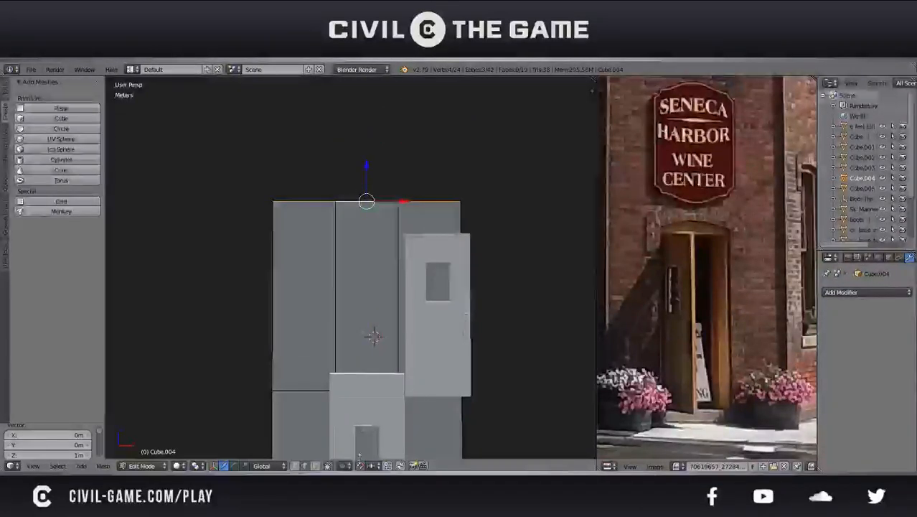
In a front orthographic wireframe view, lower the wall's top edges about 41.4 cm along Z
key("KP_5")
key("KP_3")
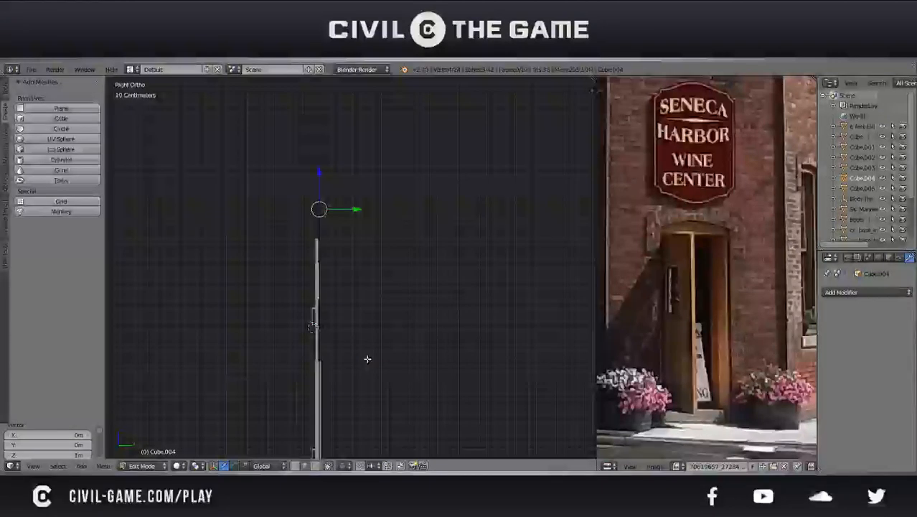
key("KP_1")
scroll(425, 250, "up", 7)
middle_click_drag(446, 213, 226, 254, "shift")
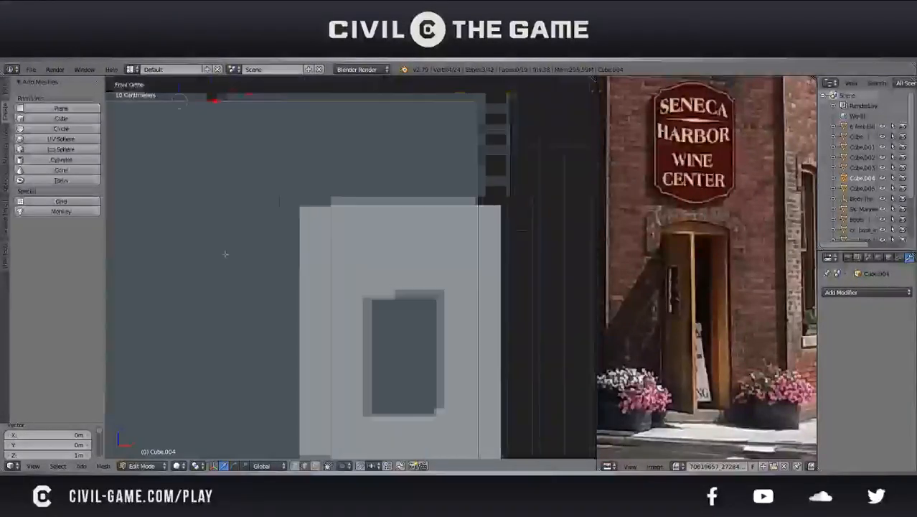
scroll(377, 198, "up", 4)
key("z")
key("g")
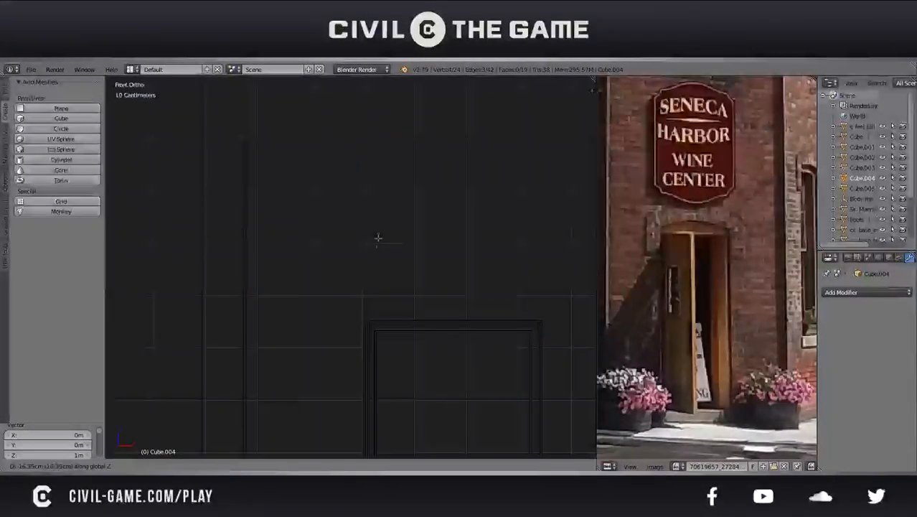
left_click(384, 367)
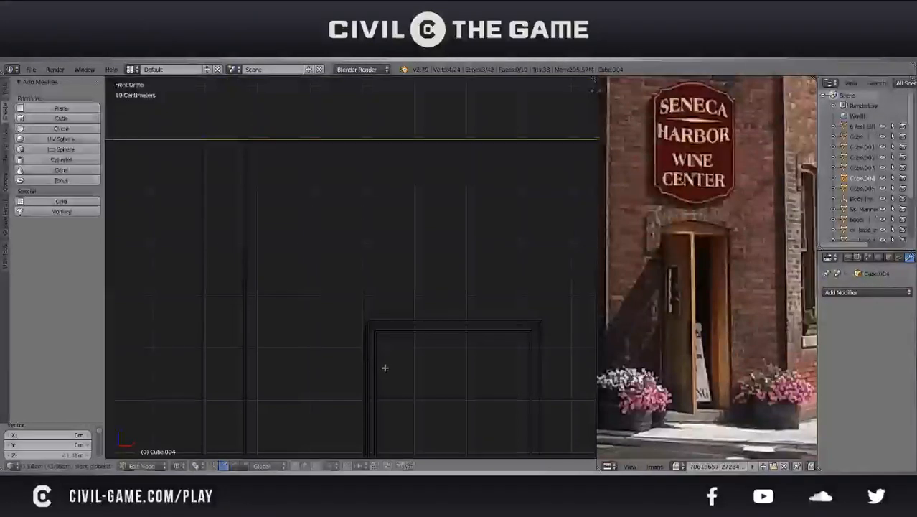
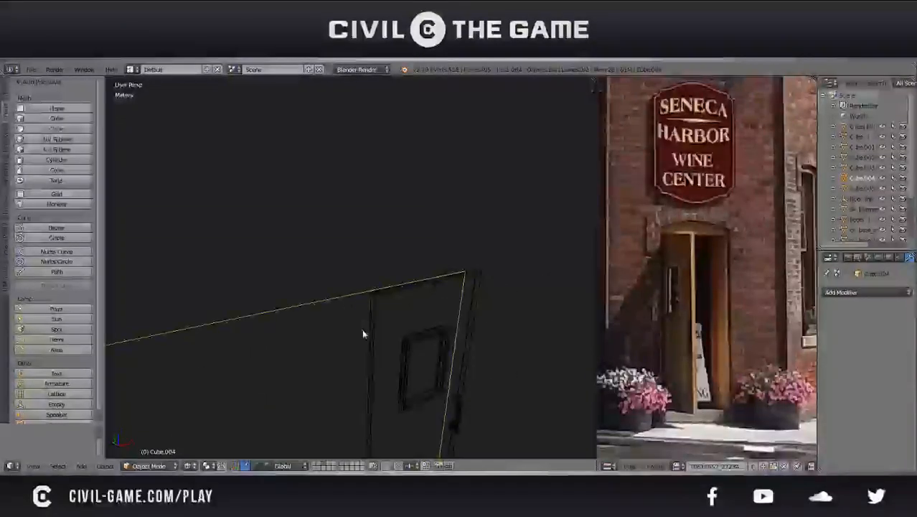
Delete the stacked copy of the entrance door
right_click(363, 330)
key("x")
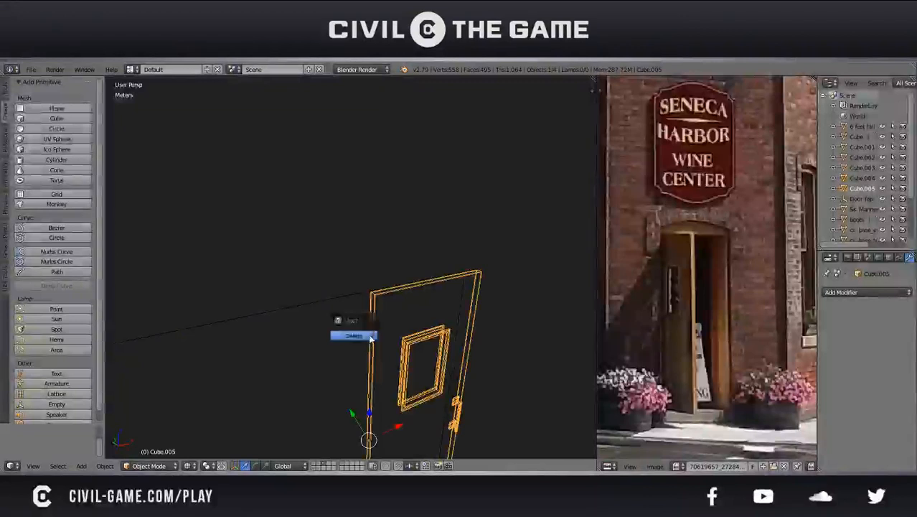
left_click(370, 336)
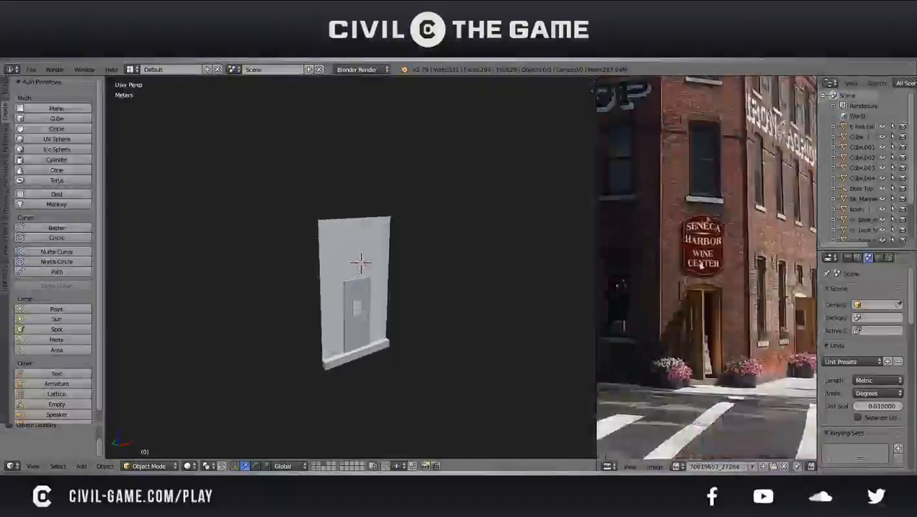
Widen the reference photo's area beside the 3D view, and examine the entrance and the long street-side facade
scroll(698, 258, "down", 2)
scroll(696, 256, "up", 5)
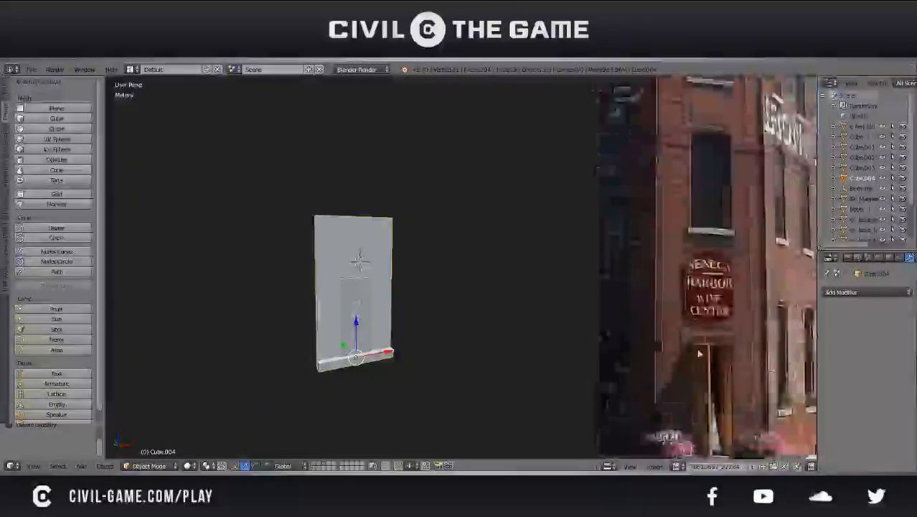
left_click_drag(594, 303, 436, 293)
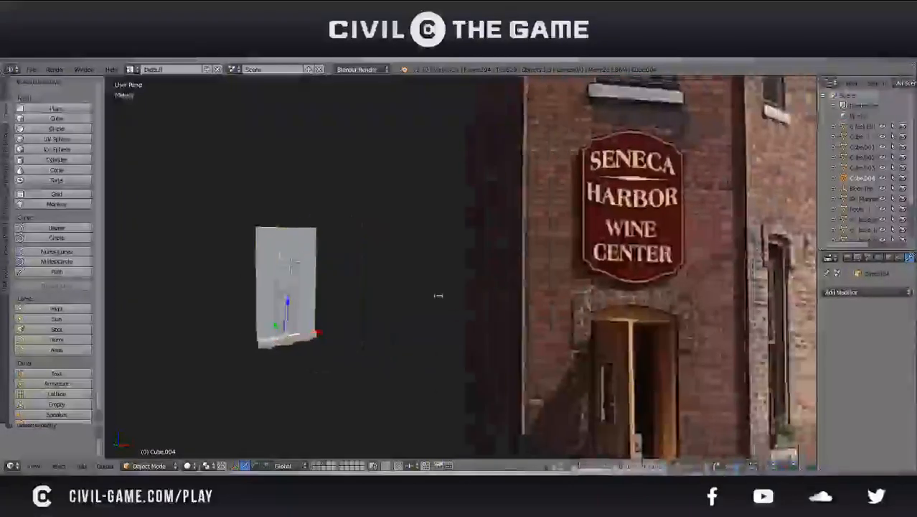
left_click_drag(528, 328, 655, 339)
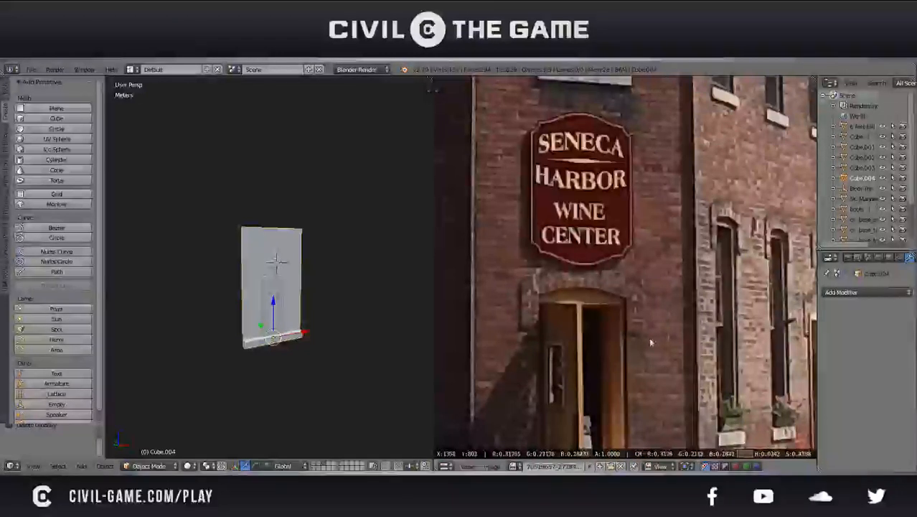
left_click_drag(643, 298, 539, 302)
middle_click_drag(545, 300, 556, 221)
left_click_drag(556, 218, 715, 214)
middle_click_drag(757, 288, 547, 237)
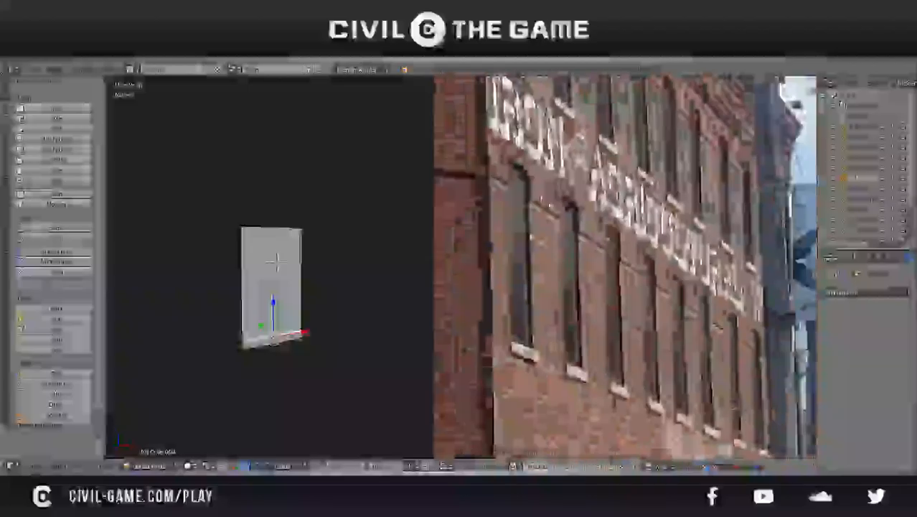
Examine the whole building in the reference photo, comparing the corner facade's storeys and windows with the shaded side wall
left_click(549, 269)
scroll(550, 273, "down", 1)
scroll(551, 273, "down", 5)
middle_click_drag(552, 272, 746, 297)
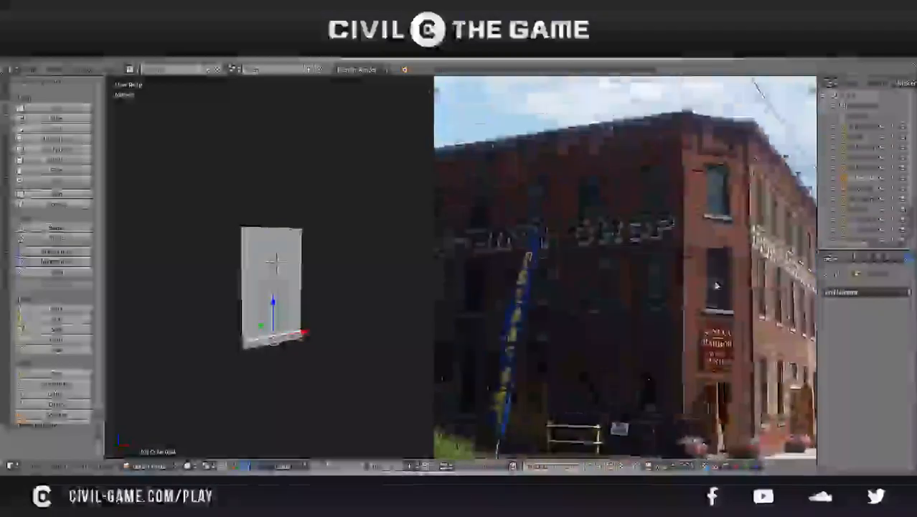
scroll(643, 247, "up", 3)
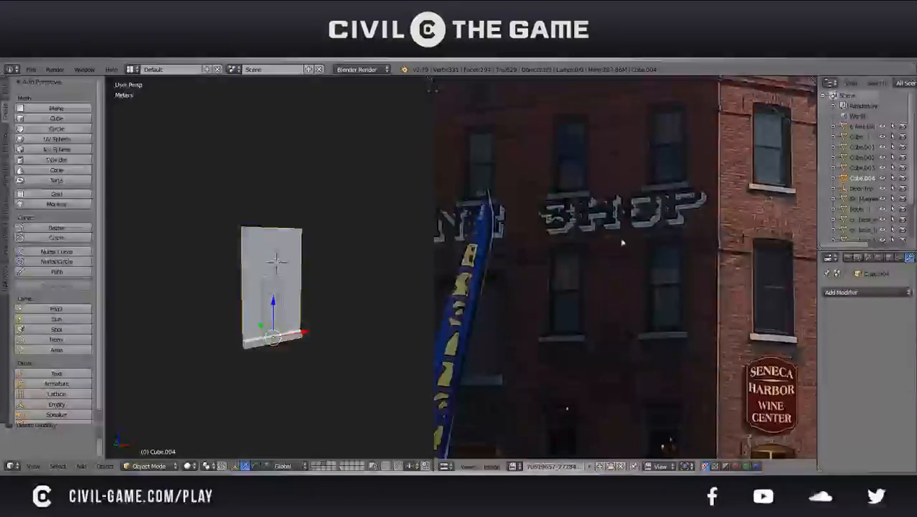
middle_click_drag(595, 235, 463, 245)
scroll(658, 258, "up", 1)
scroll(653, 256, "down", 5)
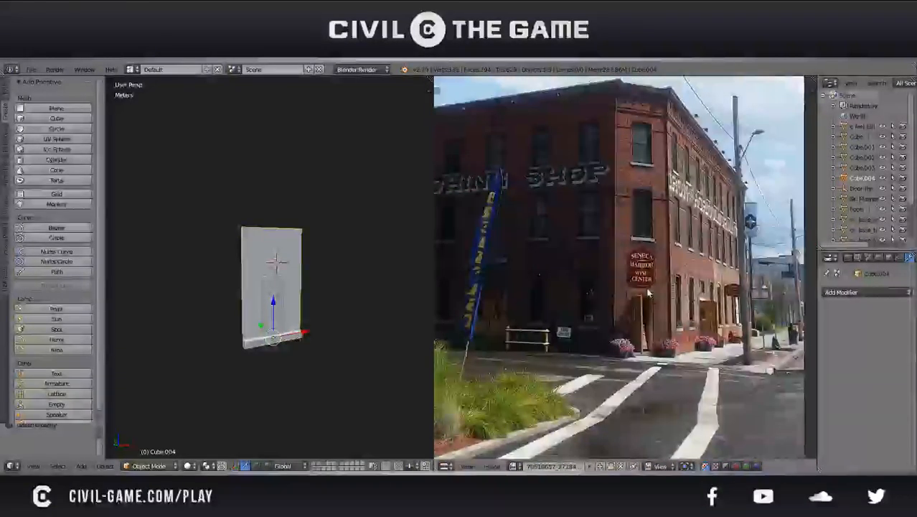
middle_click_drag(648, 292, 754, 293)
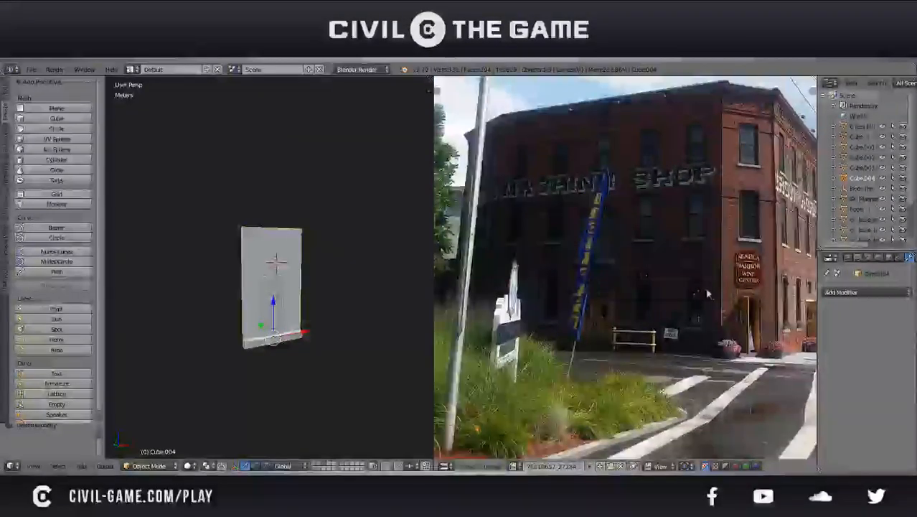
scroll(730, 316, "up", 3)
middle_click_drag(731, 316, 557, 263)
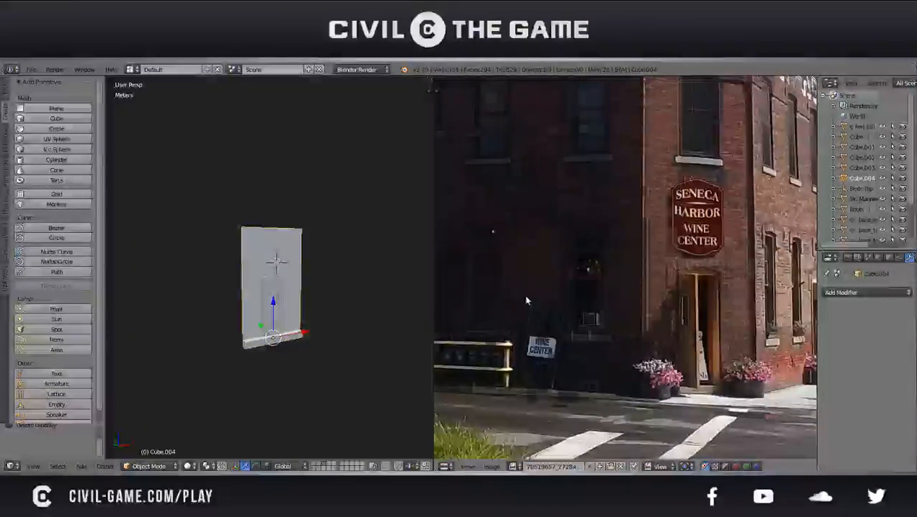
scroll(573, 307, "up", 1)
middle_click_drag(573, 307, 584, 302)
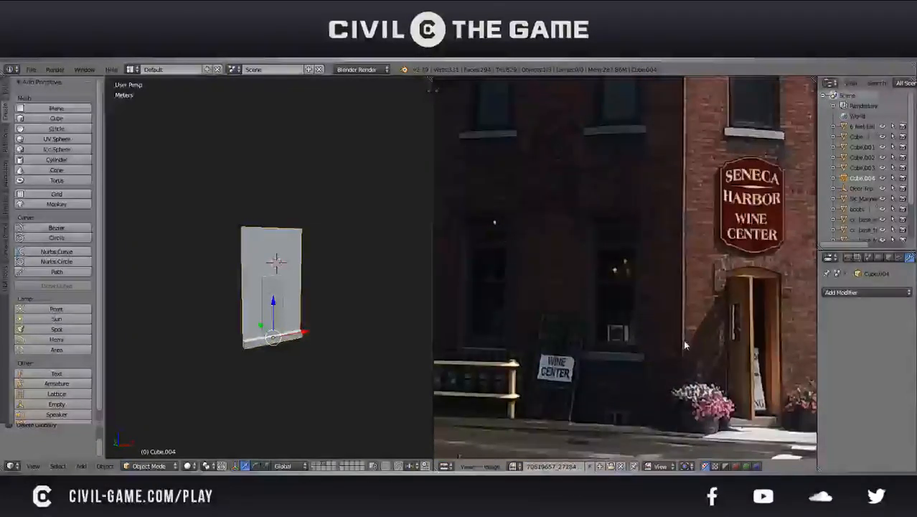
Examine the shaded side wall's ground floor in the reference photo, from the corner past the fence to the wooden double doors
left_click_drag(681, 338, 506, 328)
middle_click_drag(507, 328, 632, 327)
left_click(608, 321)
left_click_drag(565, 318, 544, 321)
scroll(544, 321, "down", 1)
middle_click_drag(544, 321, 693, 307)
scroll(528, 303, "up", 1)
left_click(679, 383)
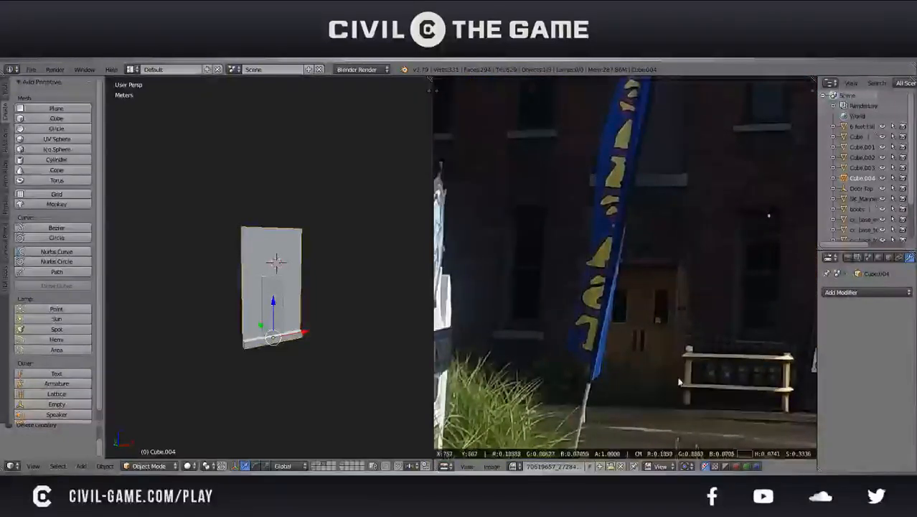
middle_click_drag(578, 336, 709, 321)
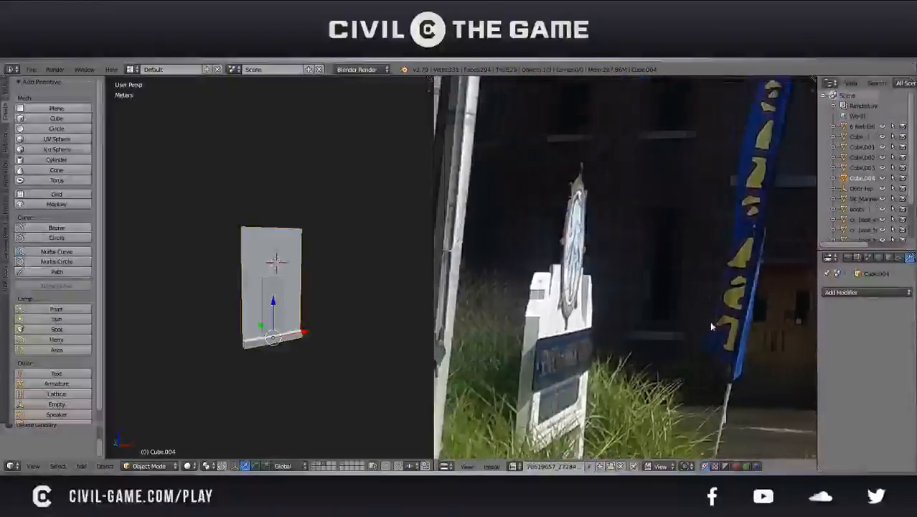
scroll(552, 304, "down", 3)
middle_click_drag(552, 304, 590, 327)
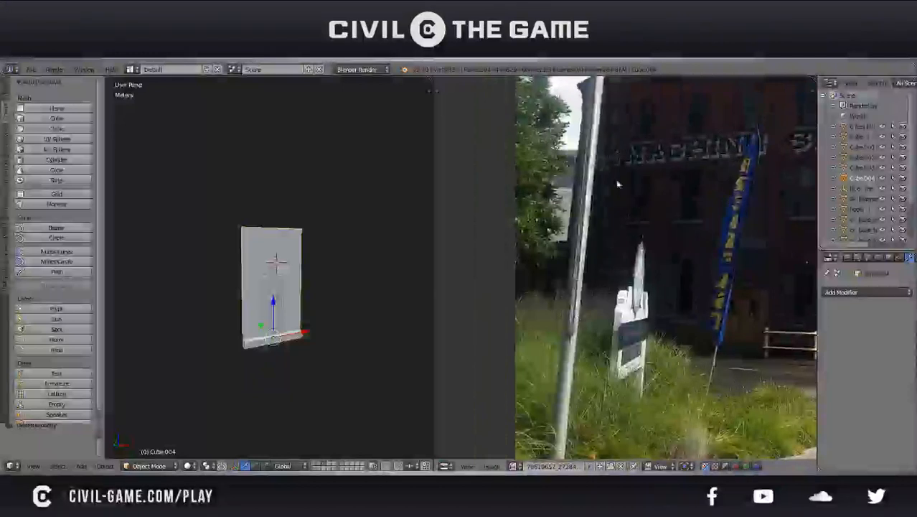
left_click(608, 214)
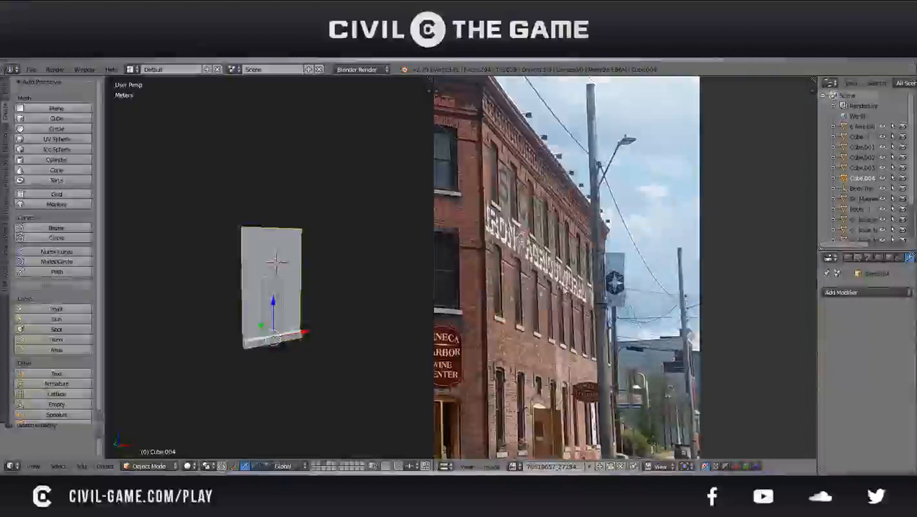
Compare the modelled entrance wall from several angles with the building corner, sign and upper windows in the reference photo
left_click(646, 259)
mouse_move(370, 312)
middle_mouse_down()
mouse_move(307, 322)
mouse_move(370, 326)
middle_mouse_up()
scroll(308, 322, "down", 2)
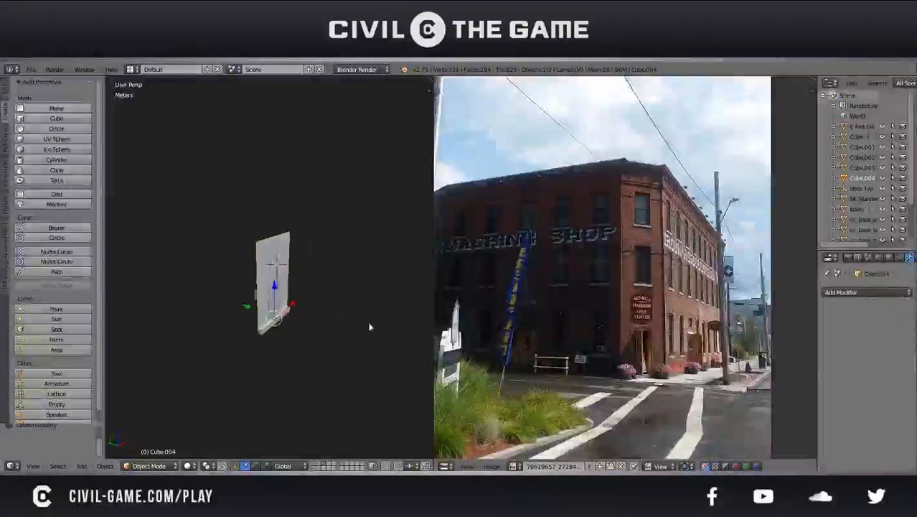
scroll(359, 324, "up", 3)
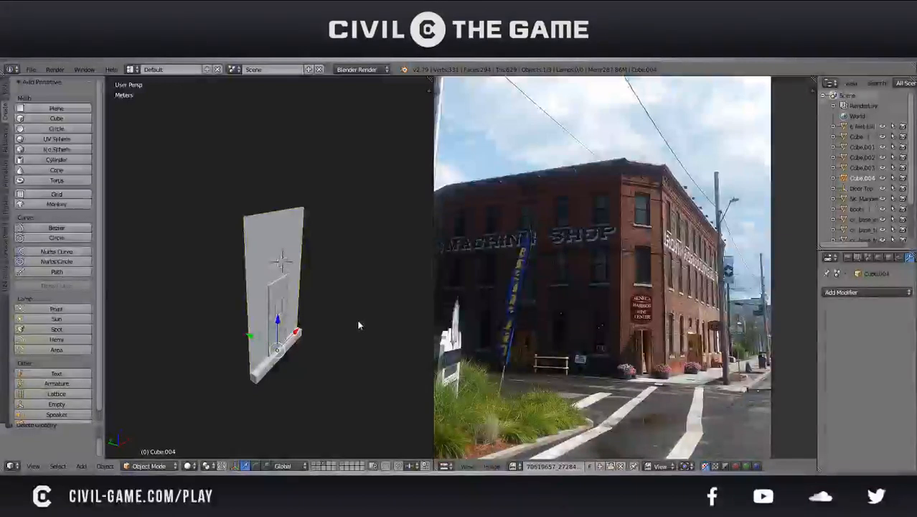
middle_click_drag(359, 325, 326, 306)
scroll(325, 307, "down", 1)
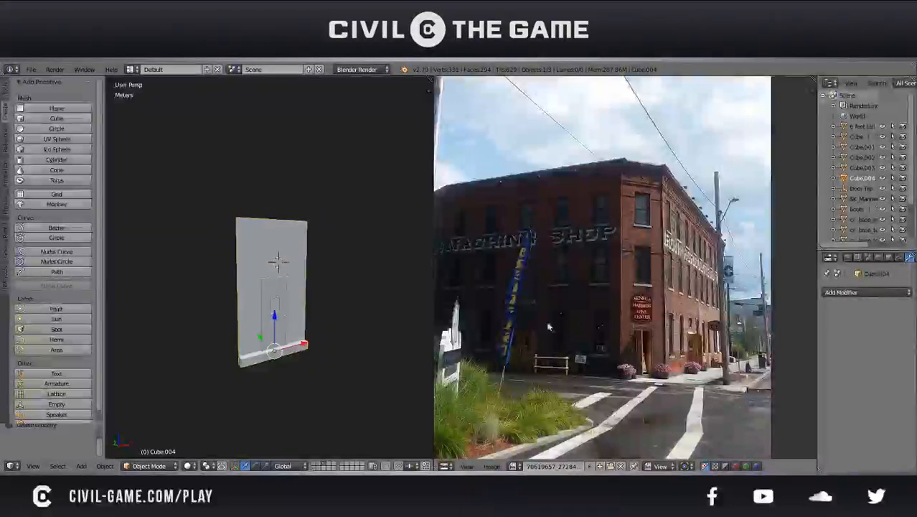
scroll(574, 320, "up", 5)
scroll(653, 348, "down", 3)
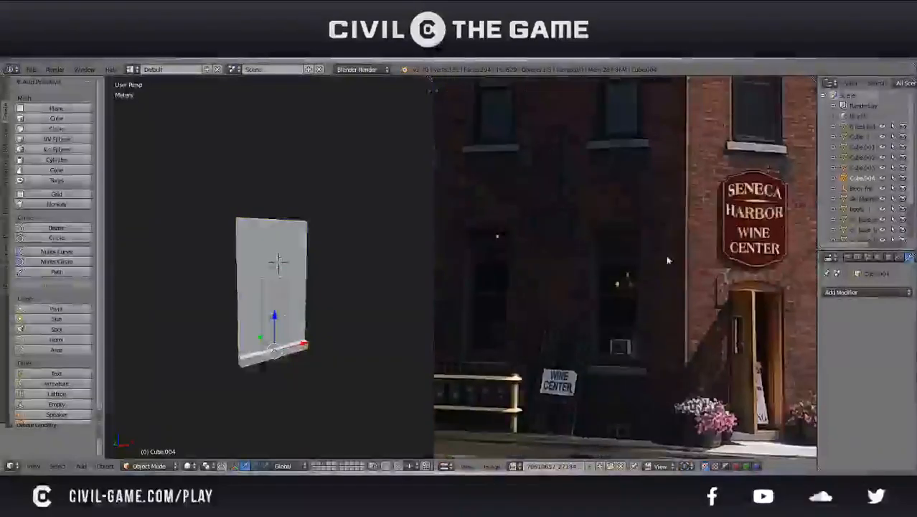
scroll(620, 361, "up", 4)
left_click_drag(615, 362, 635, 366)
scroll(631, 331, "down", 3)
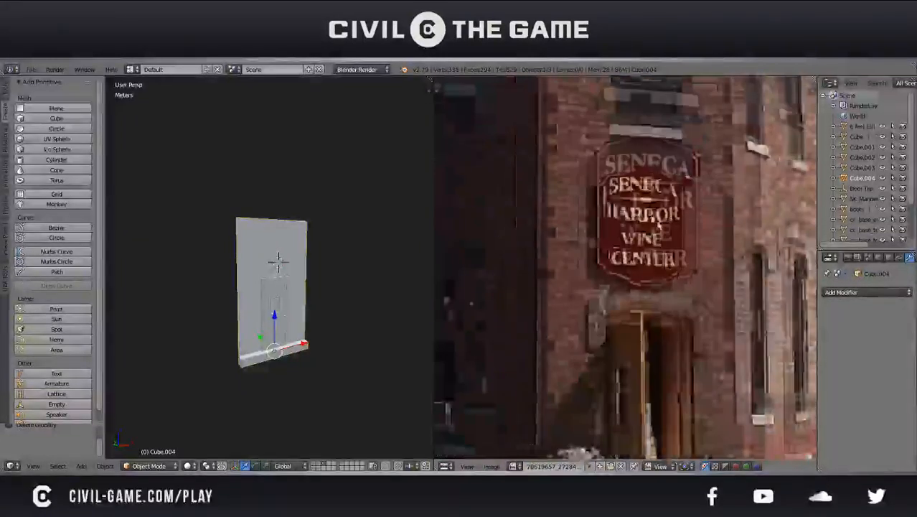
scroll(604, 326, "up", 1)
left_click_drag(601, 330, 567, 322)
scroll(566, 322, "down", 1)
scroll(566, 321, "down", 2)
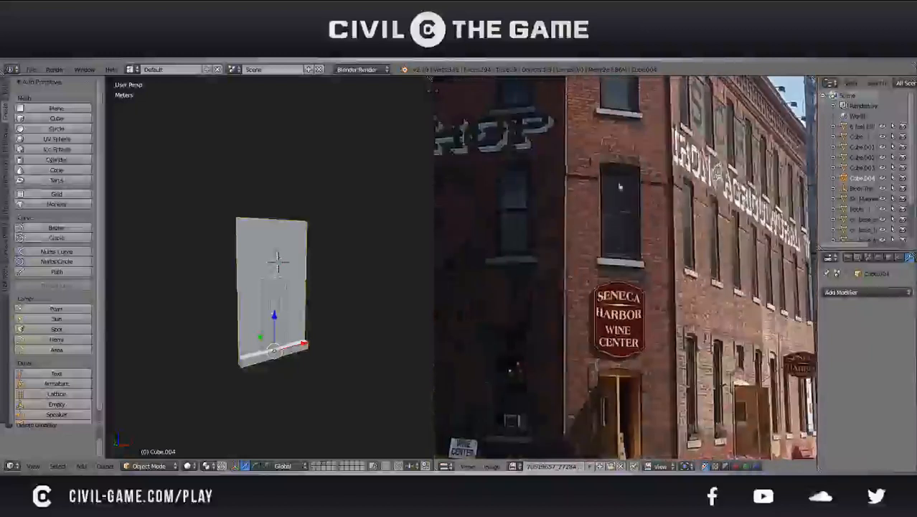
middle_click_drag(260, 345, 283, 360)
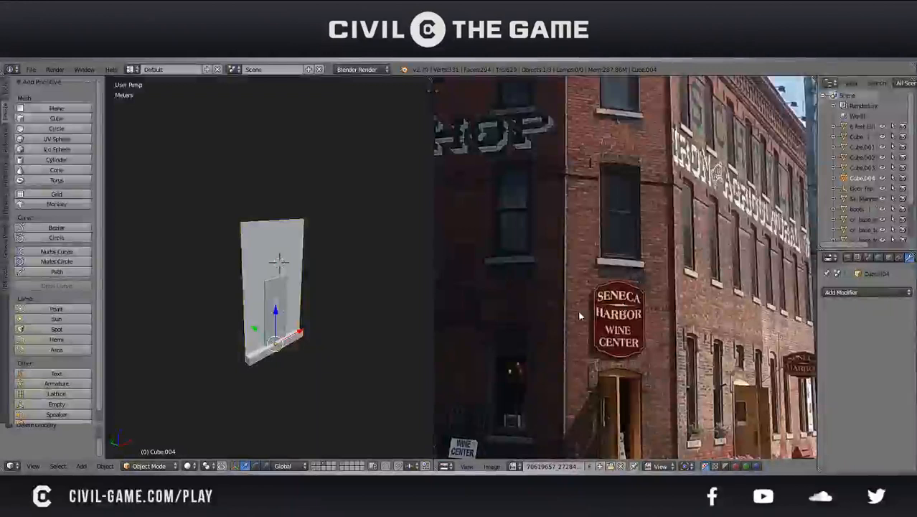
middle_click_drag(350, 317, 316, 309)
Enter Edit Mode on the entrance wall and save the file over the existing version
key("Tab")
key("ctrl+s")
left_click(249, 345)
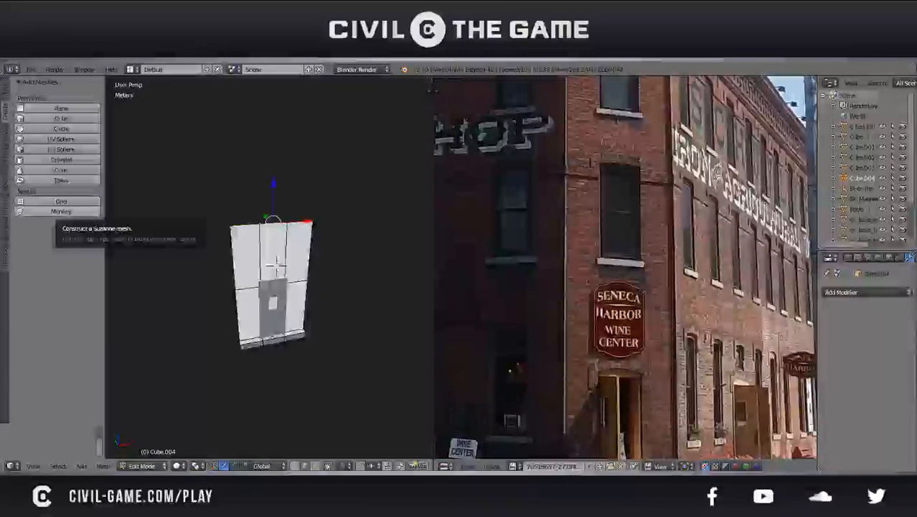
middle_click_drag(315, 208, 298, 195)
key("ctrl+s")
left_click(281, 223)
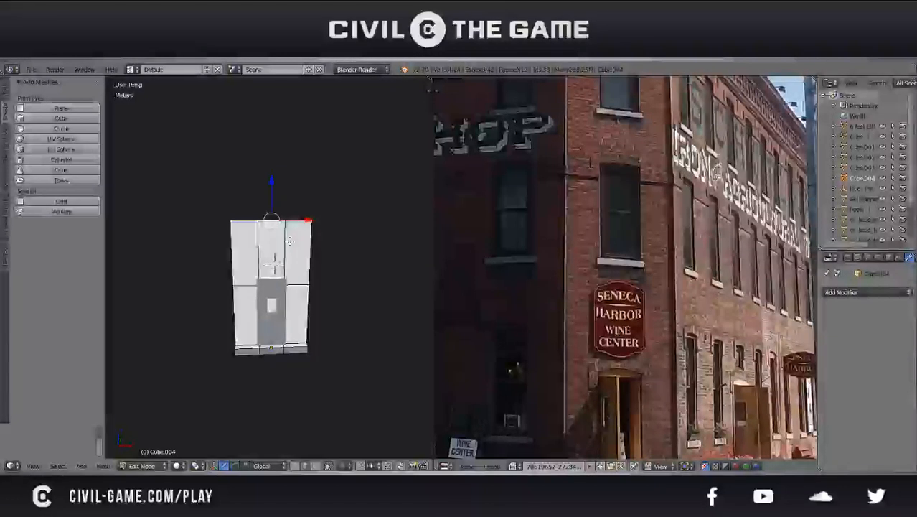
middle_click_drag(289, 242, 352, 256)
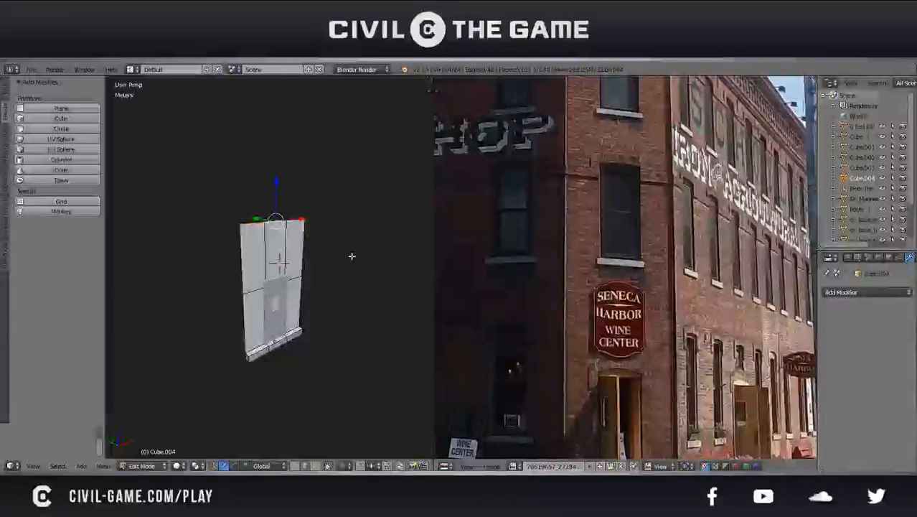
middle_click_drag(336, 254, 289, 239)
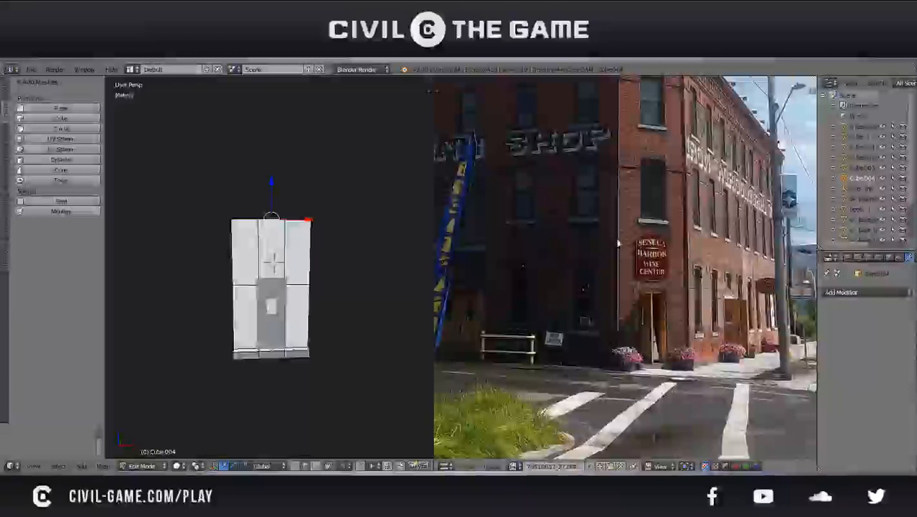
key("ctrl+s")
left_click(300, 267)
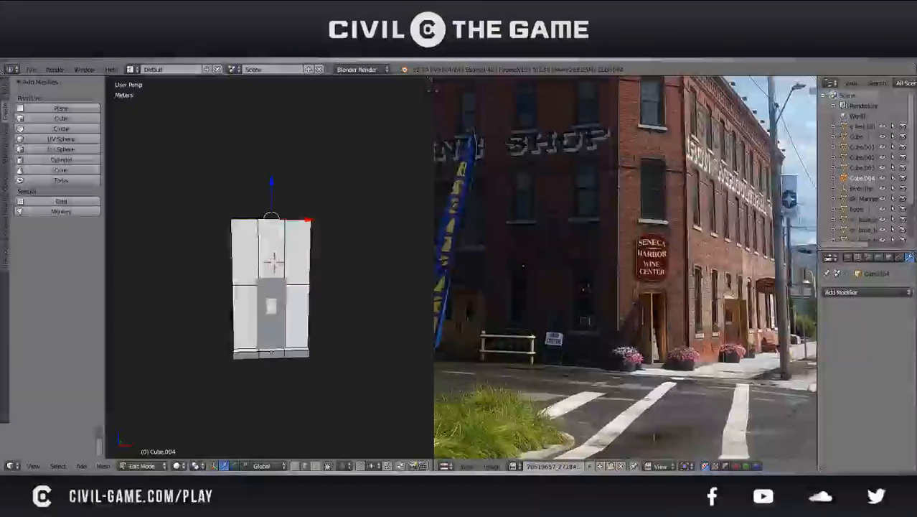
Duplicate the entrance wall's left vertical edges in place, separate them into their own object, and return to Object Mode
middle_click_drag(279, 364, 293, 373)
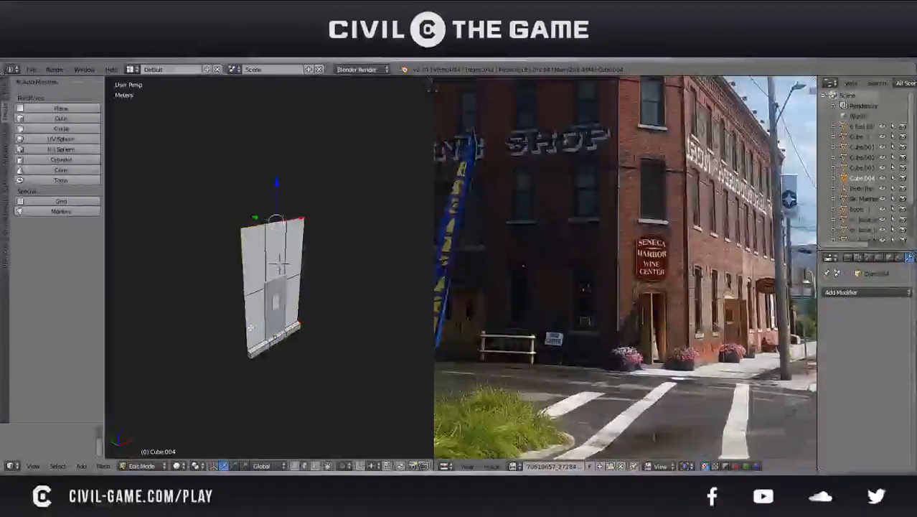
right_click(251, 327)
right_click(250, 275, "shift")
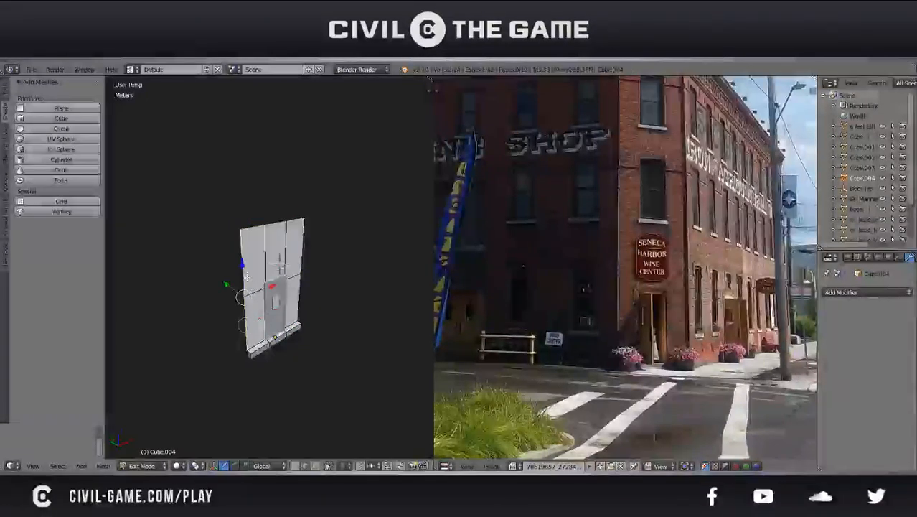
middle_click_drag(242, 359, 274, 349)
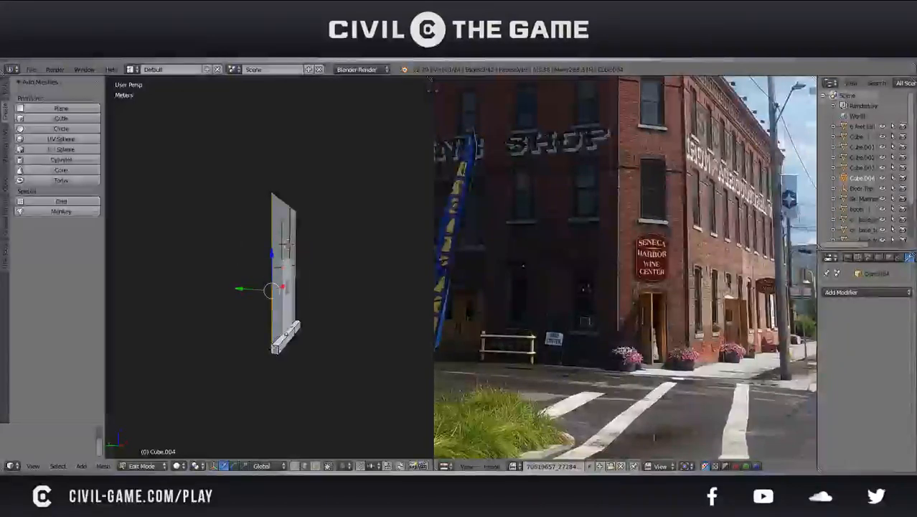
middle_click_drag(319, 315, 308, 349)
key("shift+d")
right_click(308, 350)
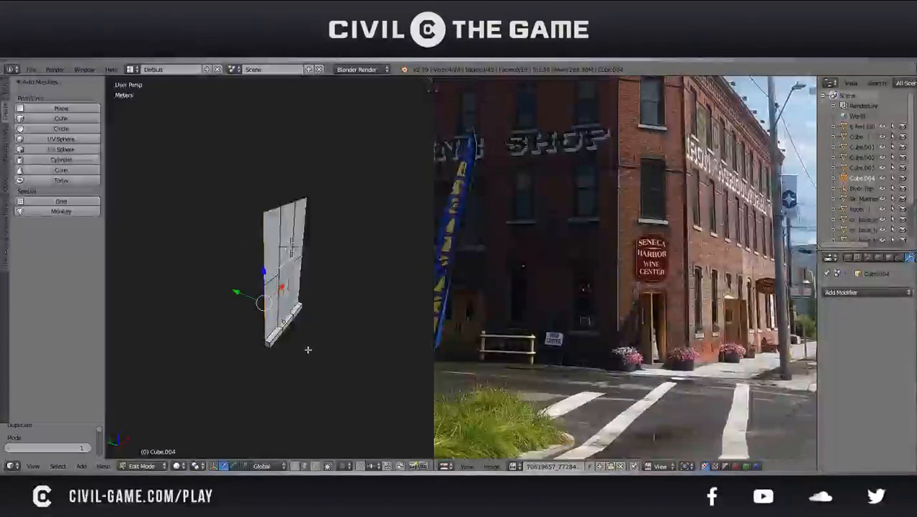
key("p")
left_click(308, 350)
key("Tab")
Open the separated edge object in Edit Mode, select all of its geometry, and save the file
right_click(263, 326)
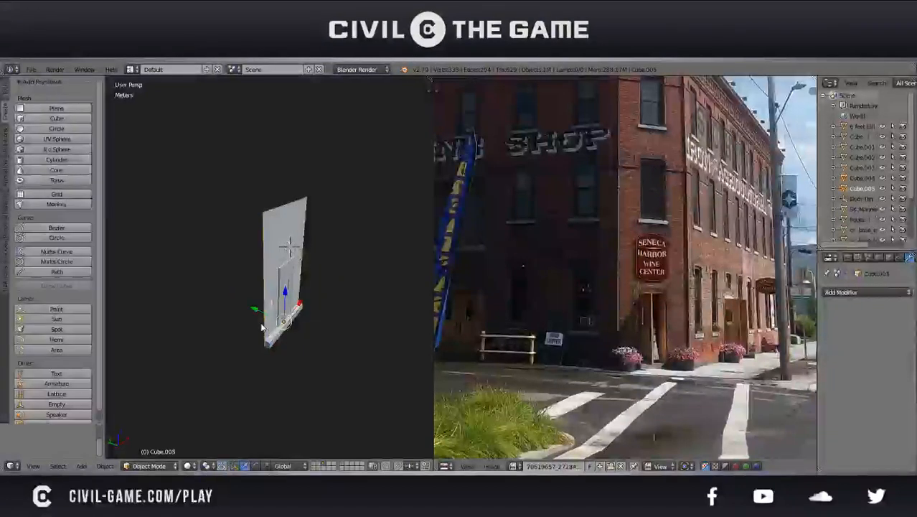
key("Tab")
middle_click_drag(273, 328, 296, 301)
key("a")
key("ctrl+s")
left_click(308, 355)
right_click(242, 329)
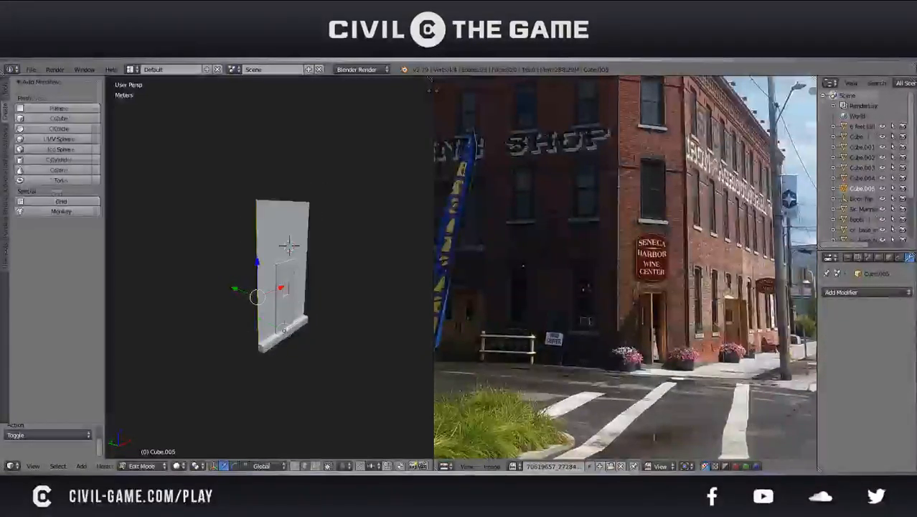
Return to Object Mode and duplicate the entrance door in place
key("Tab")
right_click(287, 319)
right_click(286, 314)
key("shift+d")
left_click(286, 315)
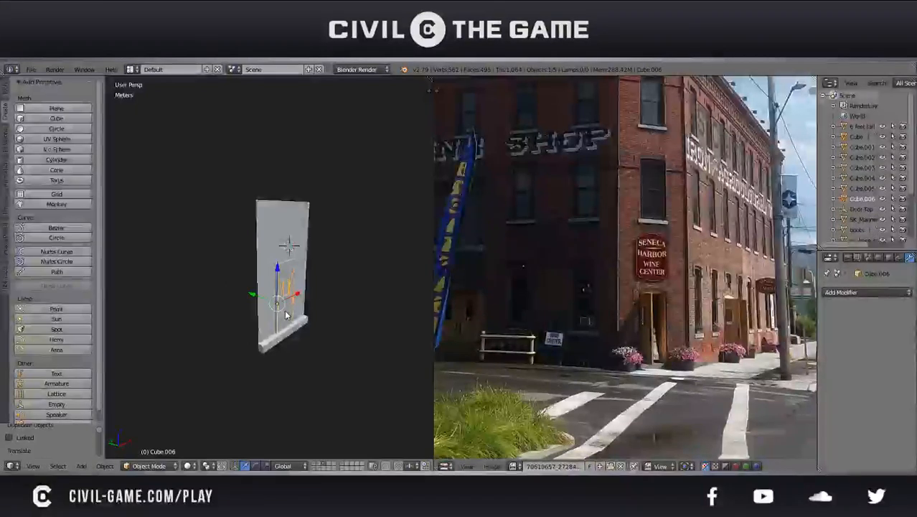
Delete the in-place door copy and save the file with the original entrance door selected
key("Delete")
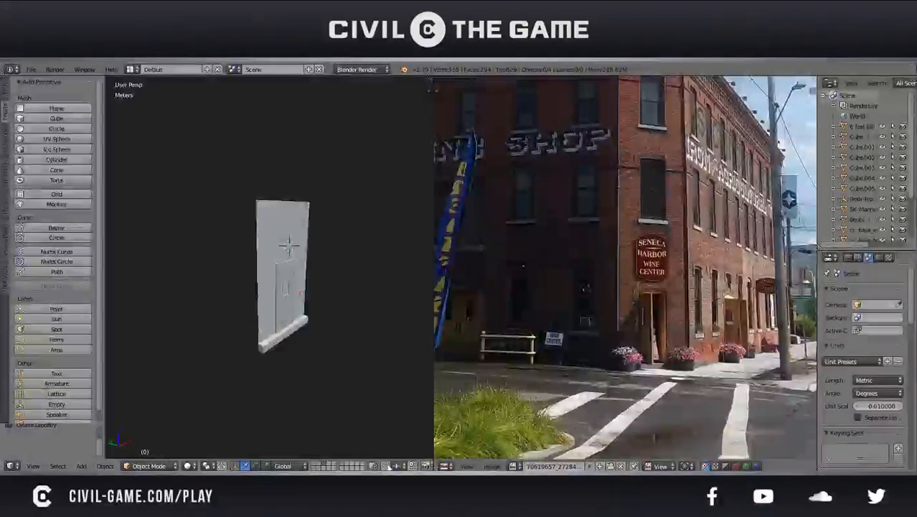
right_click(287, 295)
key("ctrl+s")
left_click(286, 296)
Duplicate the entrance door, rotate the copy 90° about Z, and move it along X to the entrance wall's left edge
key("shift+d")
left_click(285, 296)
type("rz90")
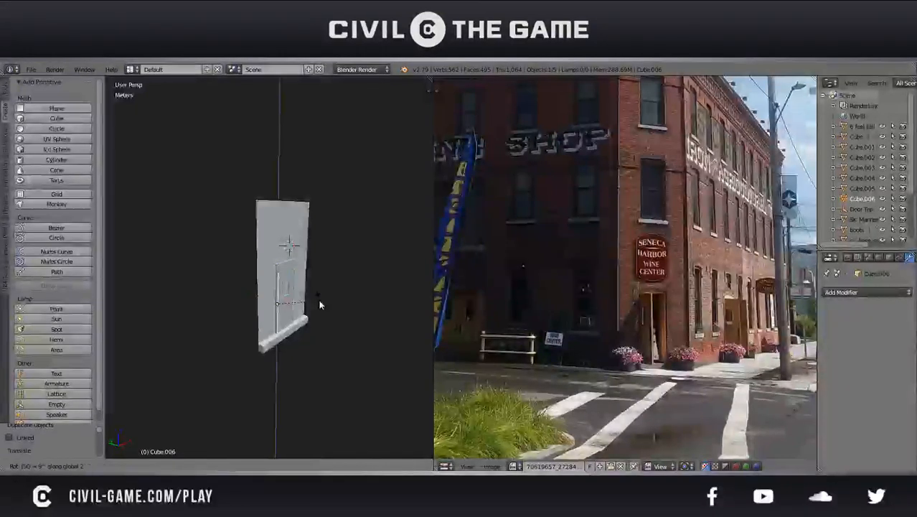
key("Return")
key("g")
key("x")
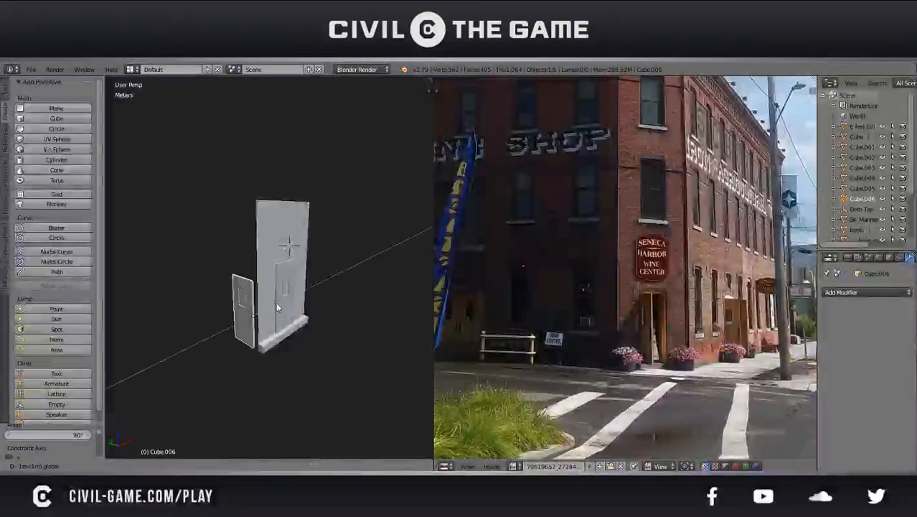
left_click(293, 340)
middle_click_drag(293, 340, 321, 316)
Open the separated edge object in Edit Mode and save the file over the existing version
right_click(260, 274)
key("Tab")
scroll(260, 273, "up", 2)
middle_click_drag(261, 273, 388, 299)
middle_click_drag(331, 332, 297, 346)
key("ctrl+s")
left_click(297, 345)
middle_click_drag(359, 341, 282, 314)
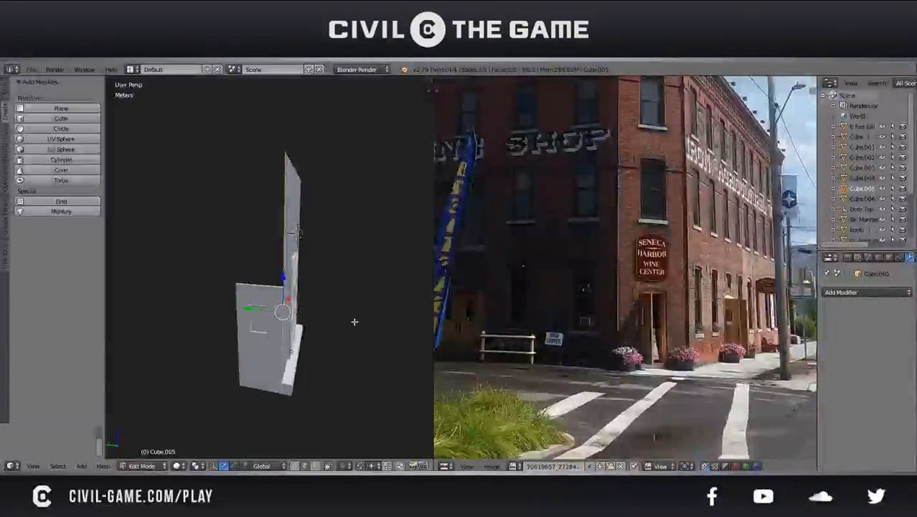
Extrude the separated edges along Y to form a side wall section as wide as the rotated door copy
key("e")
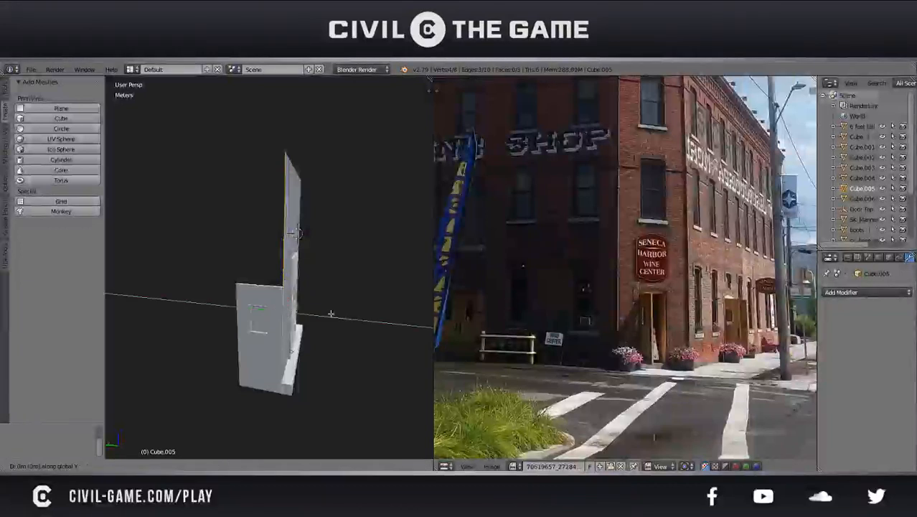
left_click(292, 310)
mouse_move(292, 310)
middle_mouse_down()
mouse_move(314, 272)
mouse_move(300, 268)
mouse_move(307, 287)
mouse_move(297, 308)
middle_mouse_up()
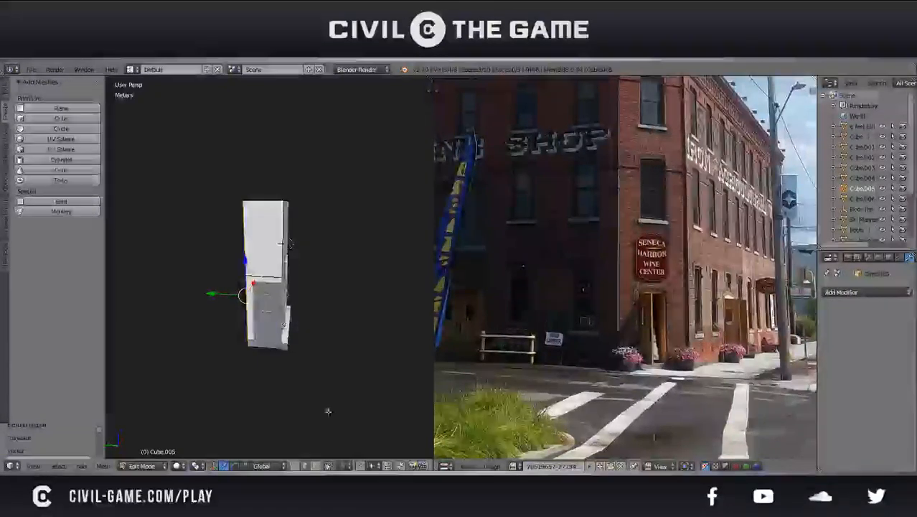
key("KP_1")
key("KP_3")
scroll(246, 321, "up", 5)
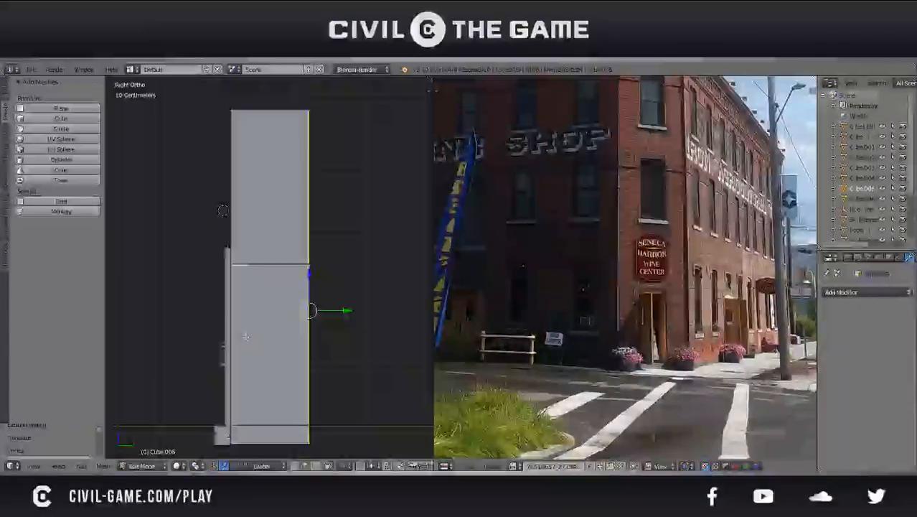
key("z")
mouse_move(334, 310)
left_mouse_down()
mouse_move(314, 312)
mouse_move(327, 313)
left_mouse_up()
middle_click_drag(341, 320, 258, 296, "shift")
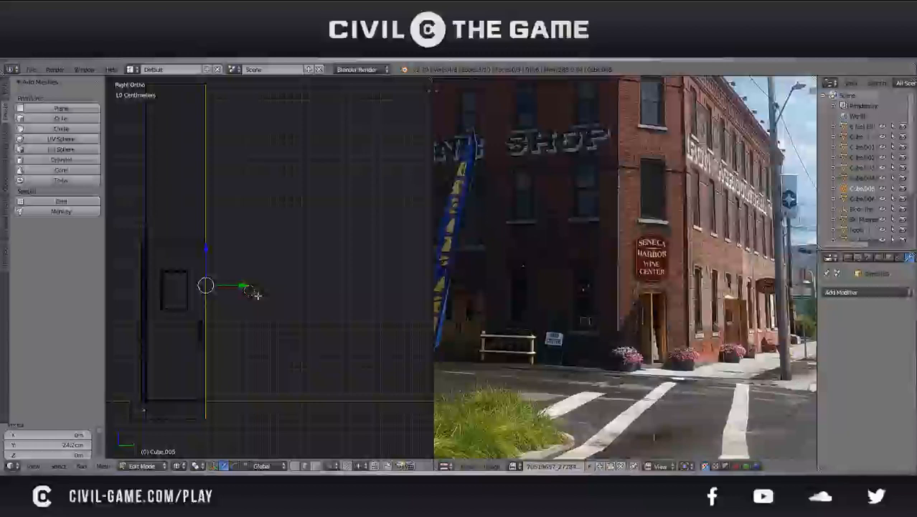
In Object Mode, duplicate the rotated door twice along Y so three doors stand side by side
key("Tab")
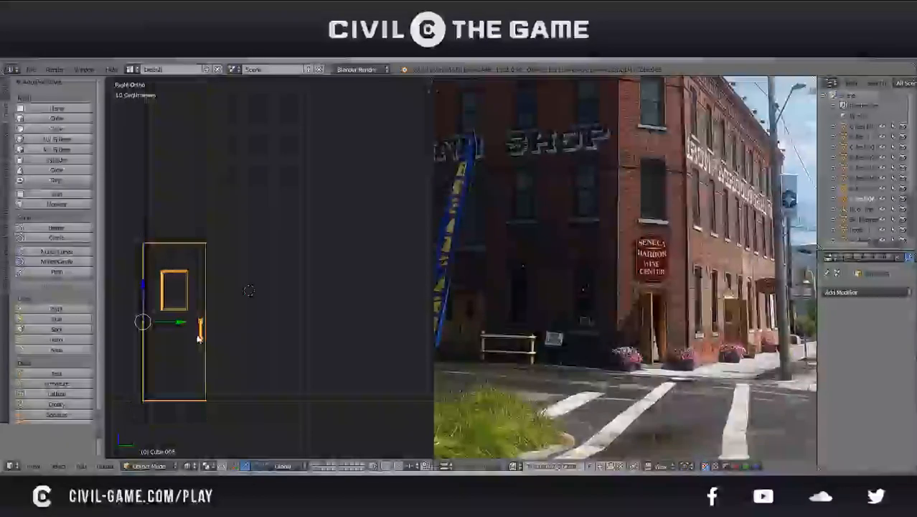
right_click(200, 336)
key("shift+d")
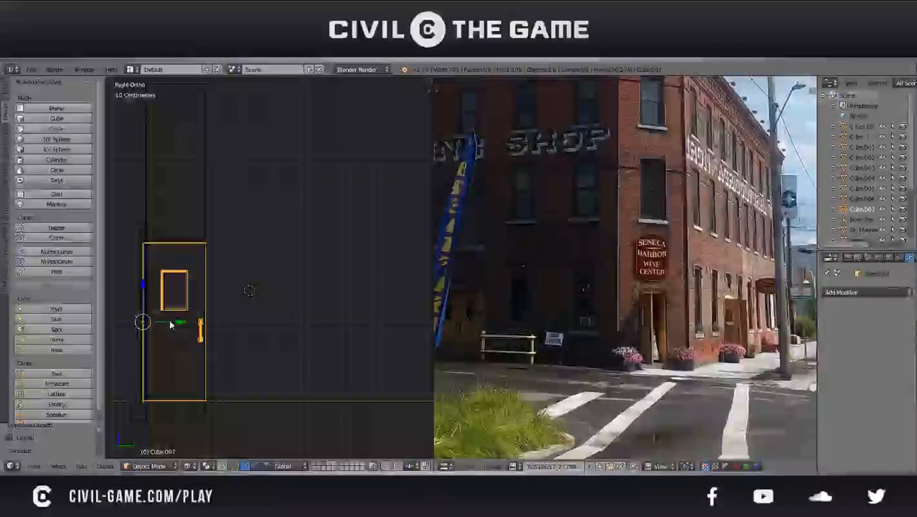
key("y")
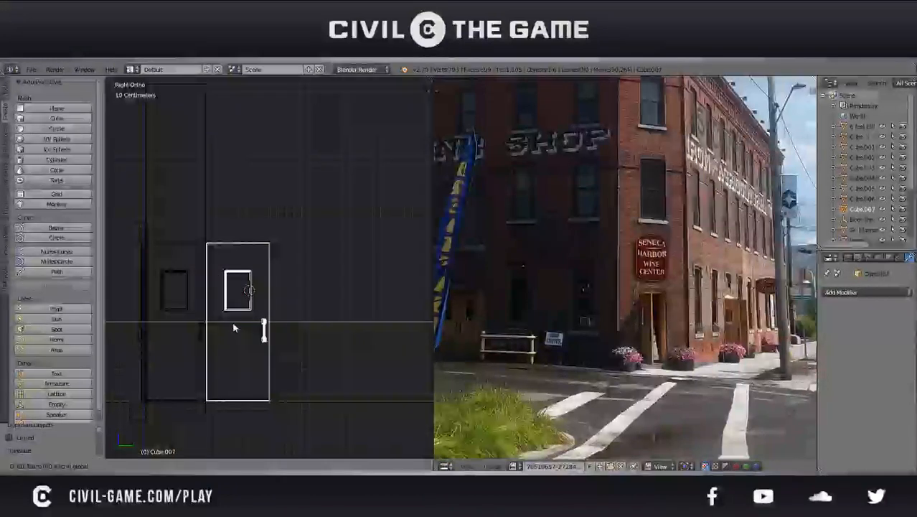
left_click(233, 328)
key("shift+d")
key("y")
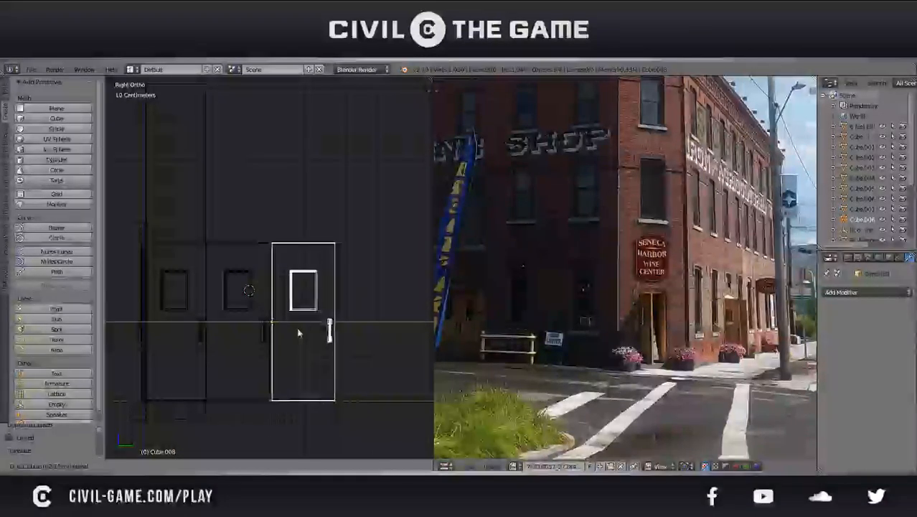
left_click(297, 329)
Extrude the side wall's end edges along Y to the outer edge of the third door and return to Object Mode
right_click(201, 424)
key("Tab")
key("e")
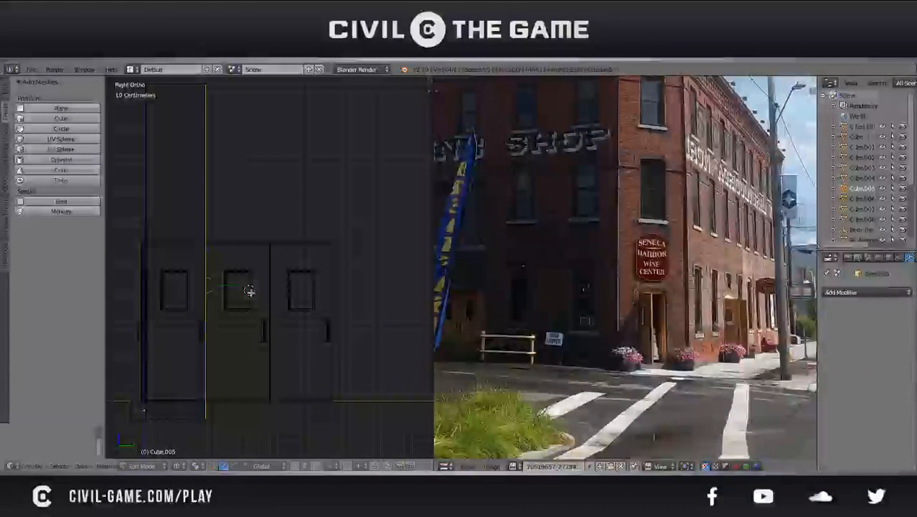
key("y")
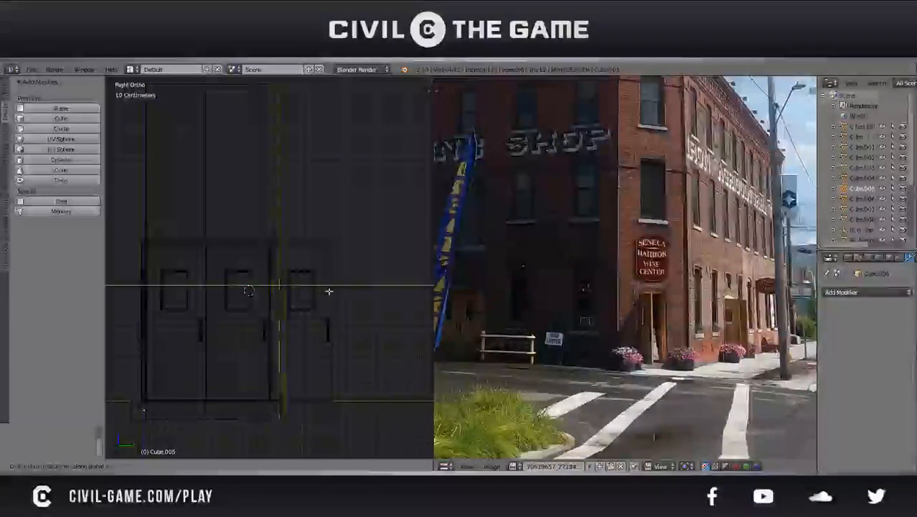
left_click(376, 290)
key("Tab")
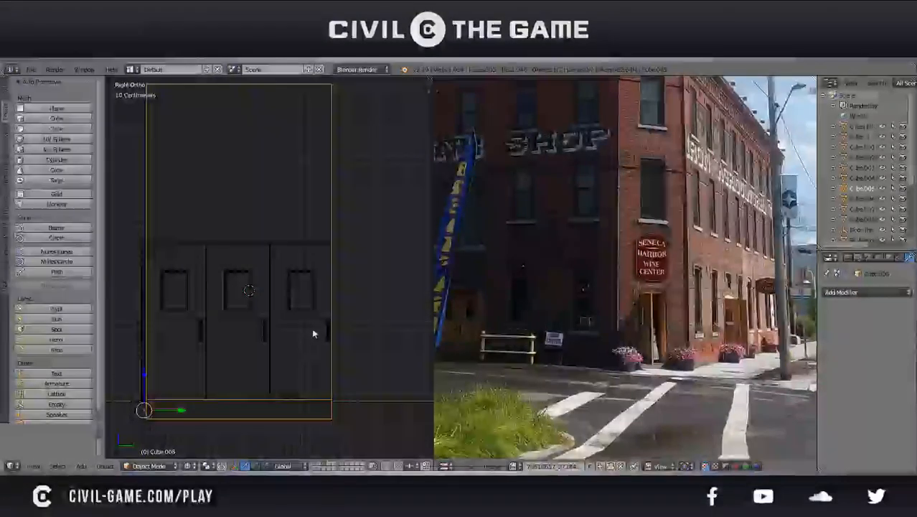
Move all three door copies together along Y by about one and a half door widths, and delete the nearest one
right_click(330, 337)
right_click(261, 337, "shift")
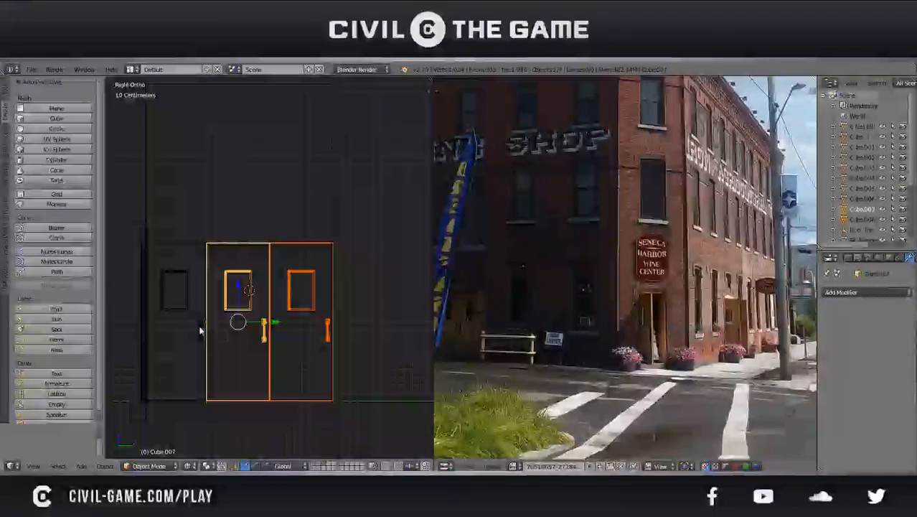
right_click(201, 330, "shift")
middle_click_drag(287, 314, 244, 297, "shift")
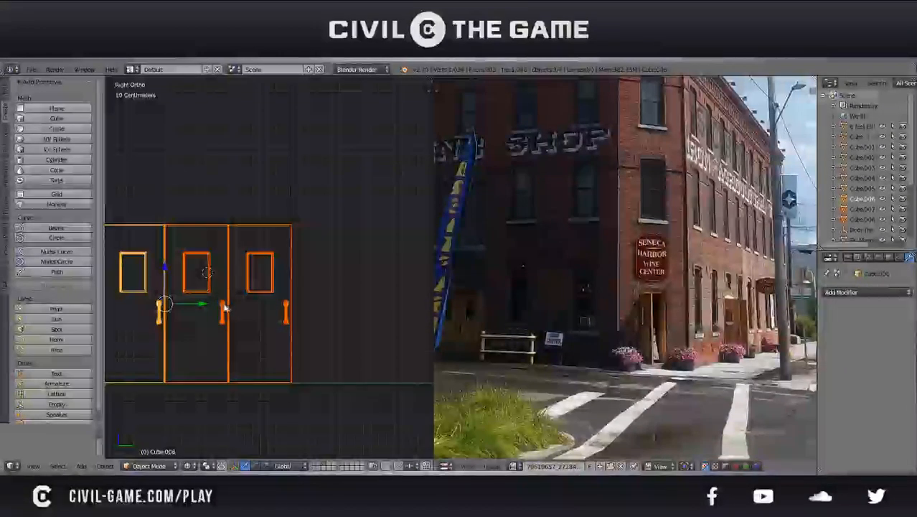
key("g")
key("y")
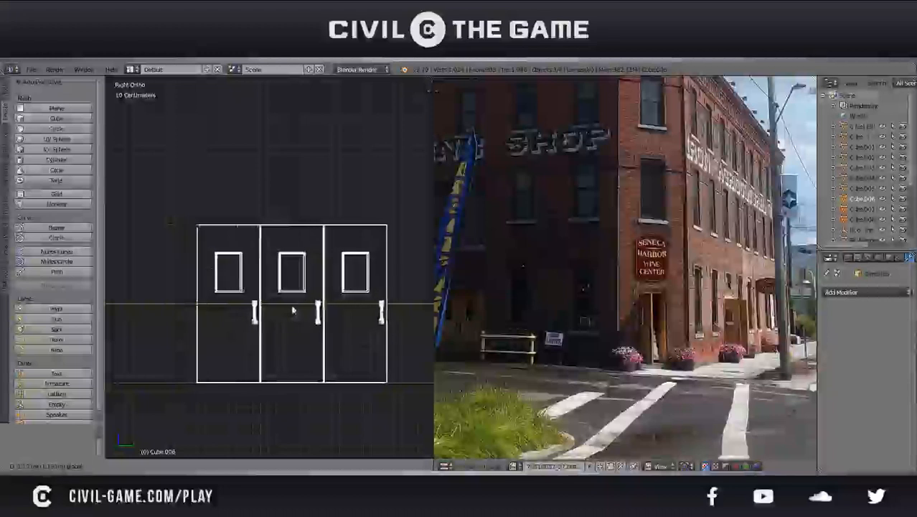
left_click(293, 312)
right_click(253, 320)
key("x")
left_click(254, 320)
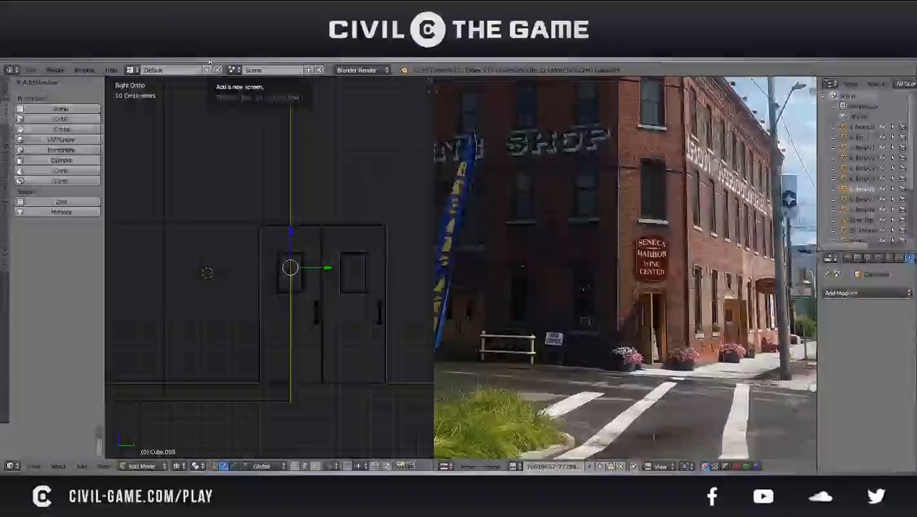
Extrude the side wall's end edges along Y to the far edge of the last door copy and save the file
key("g")
key("y")
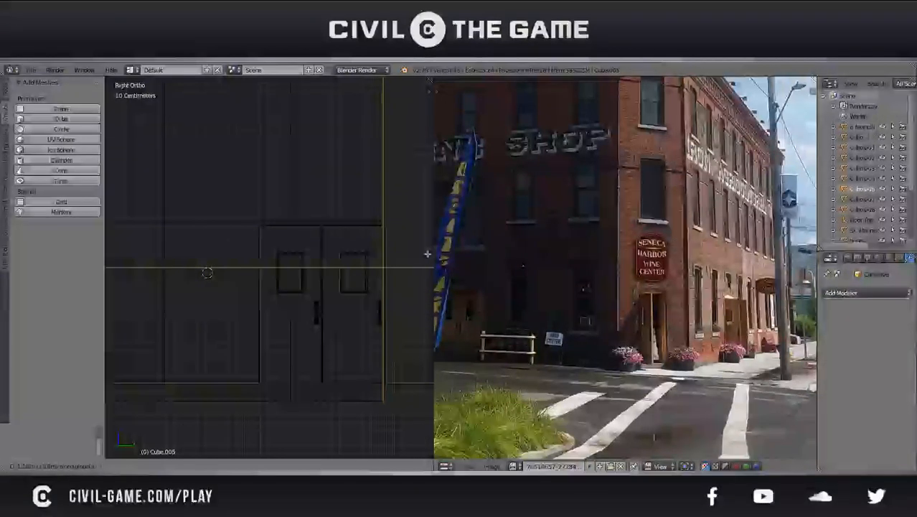
left_click(429, 254)
middle_click_drag(371, 269, 326, 260, "shift")
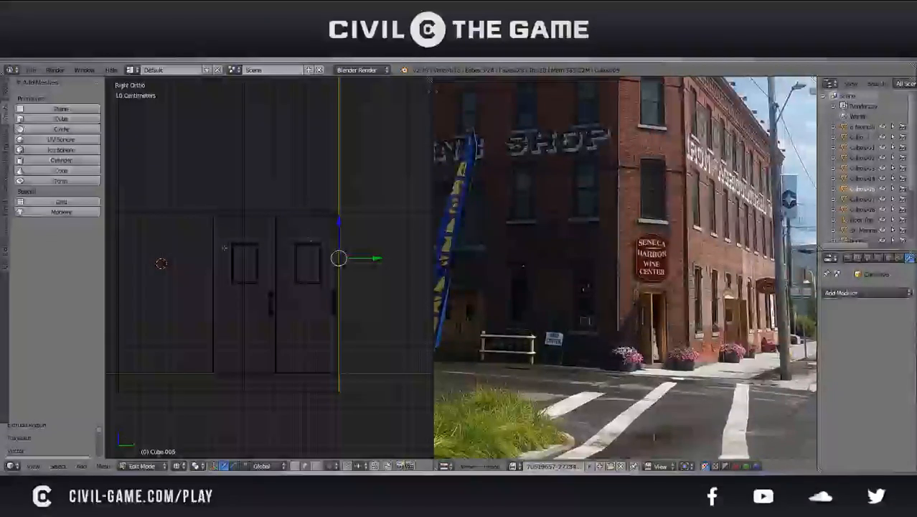
key("Tab")
scroll(308, 244, "down", 3)
key("ctrl+s")
left_click(309, 244)
middle_click_drag(301, 251, 344, 249, "shift")
key("Tab")
key("a")
key("ctrl+s")
left_click(294, 261)
scroll(291, 270, "up", 1)
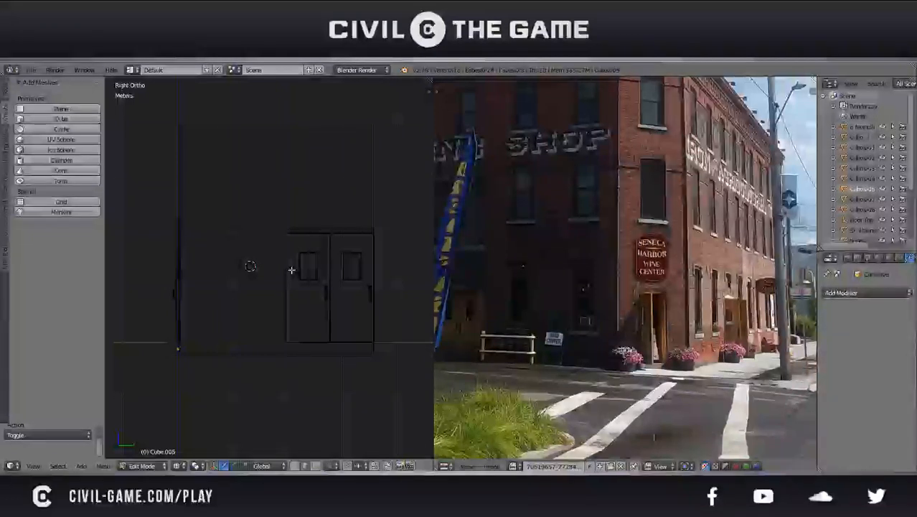
key("Tab")
key("Tab")
key("z")
key("z")
key("z")
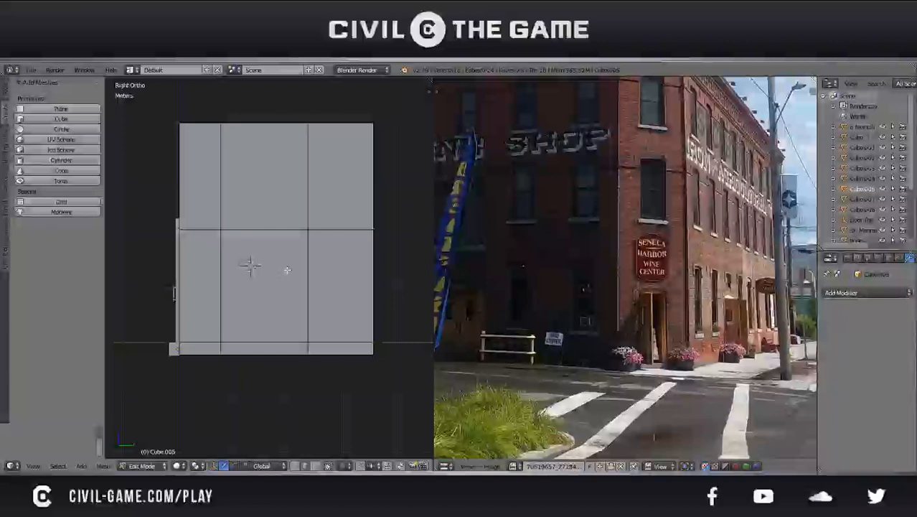
key("z")
key("z")
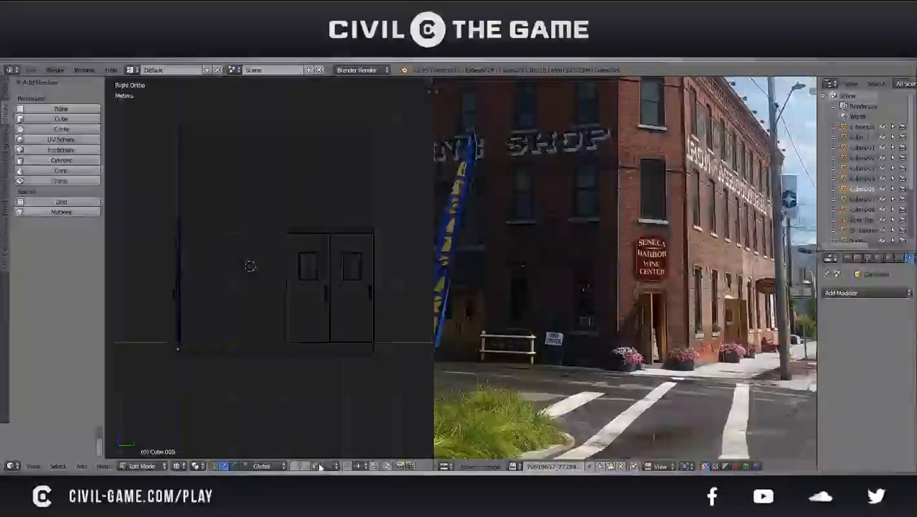
Delete the two remaining rotated door copies and reopen the side wall in Edit Mode
key("Tab")
right_click(327, 306)
key("Delete")
right_click(340, 313)
key("Delete")
right_click(330, 346)
key("Tab")
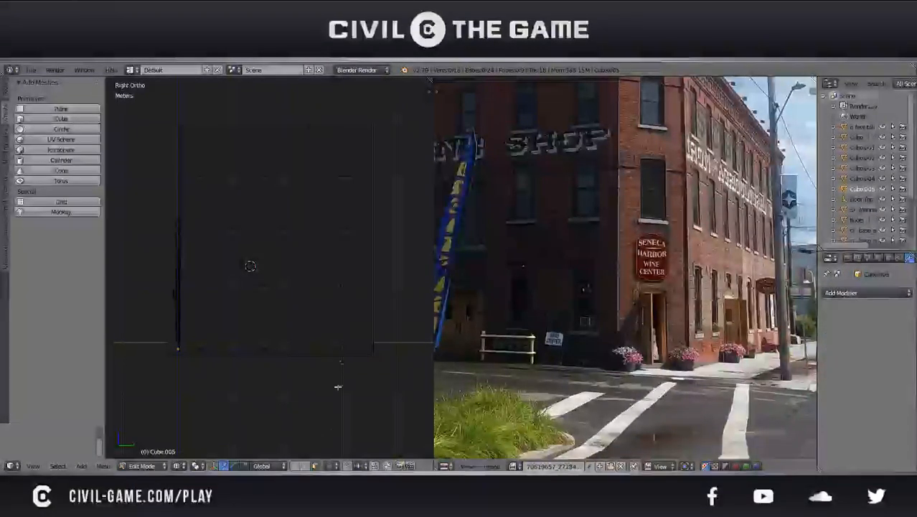
Delete the side wall's two outer sections, leaving only the one next to the entrance wall, and save the file
key("b")
left_click_drag(368, 381, 321, 117)
key("x")
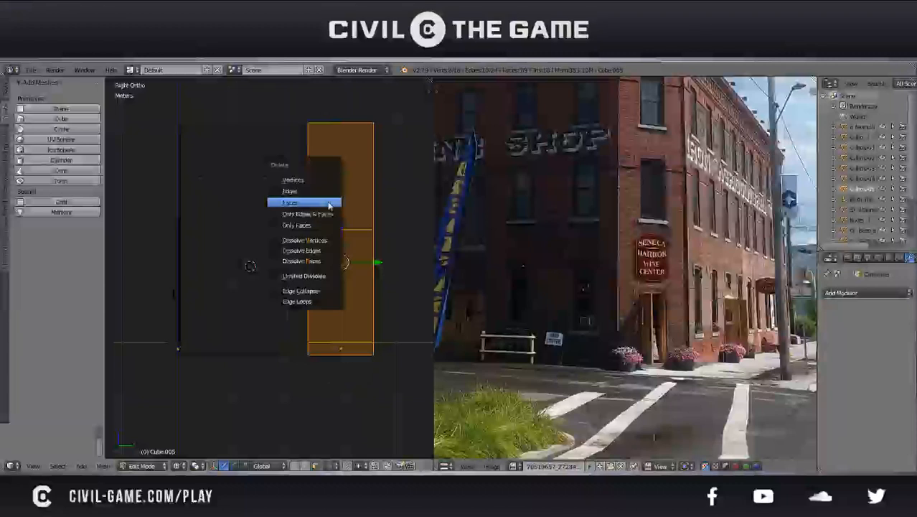
left_click(330, 204)
key("b")
left_click_drag(295, 374, 244, 97)
key("x")
left_click(272, 181)
middle_click_drag(231, 253, 342, 260, "shift")
key("ctrl+s")
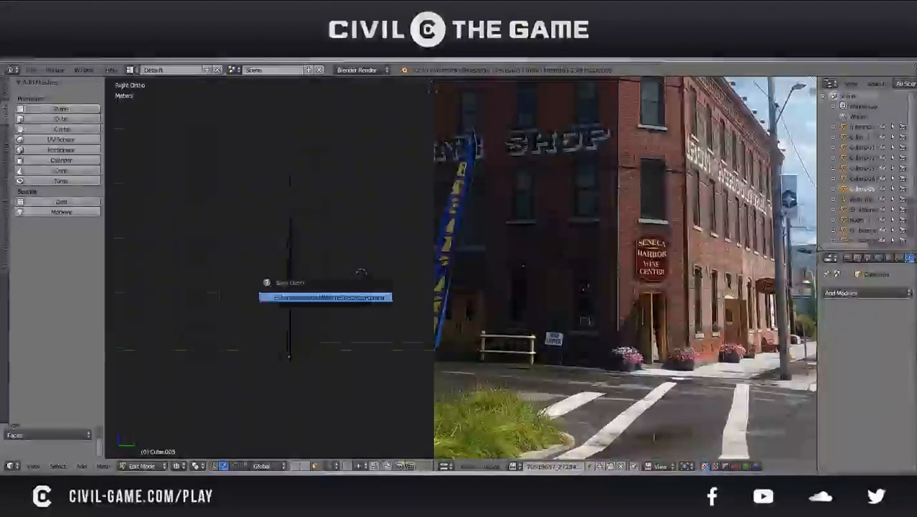
left_click(338, 297)
Return to Object Mode with solid shading, select the entrance door, and save the file
key("Tab")
mouse_move(338, 298)
middle_mouse_down()
mouse_move(411, 300)
mouse_move(290, 295)
mouse_move(332, 291)
mouse_move(333, 300)
mouse_move(318, 293)
middle_mouse_up()
key("KP_5")
key("z")
scroll(290, 295, "down", 4)
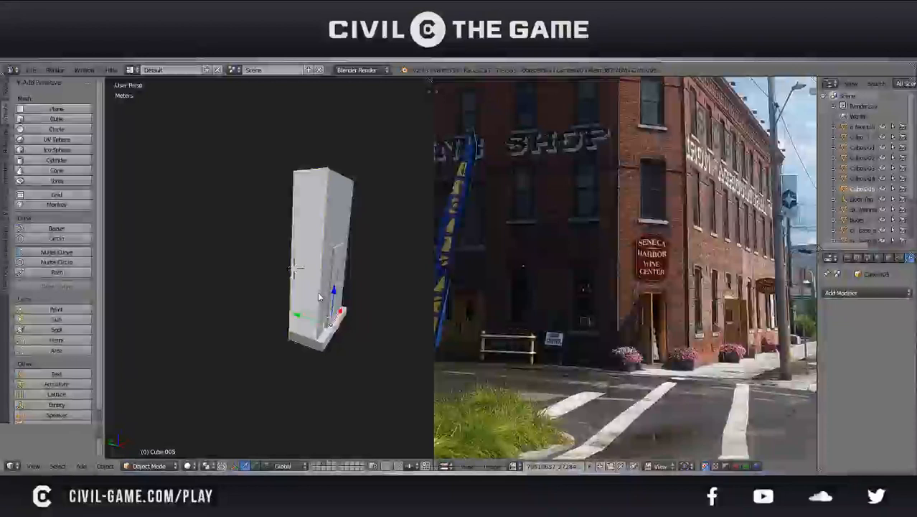
right_click(295, 267)
key("ctrl+s")
left_click(334, 296)
right_click(338, 287)
middle_click_drag(339, 287, 261, 282)
key("ctrl+s")
left_click(260, 280)
Make a new copy of the entrance door, rotate it 90° about Z, and slide it along X to the side wall section
key("shift+d")
right_click(274, 295)
type("rz90")
key("Return")
key("g")
key("x")
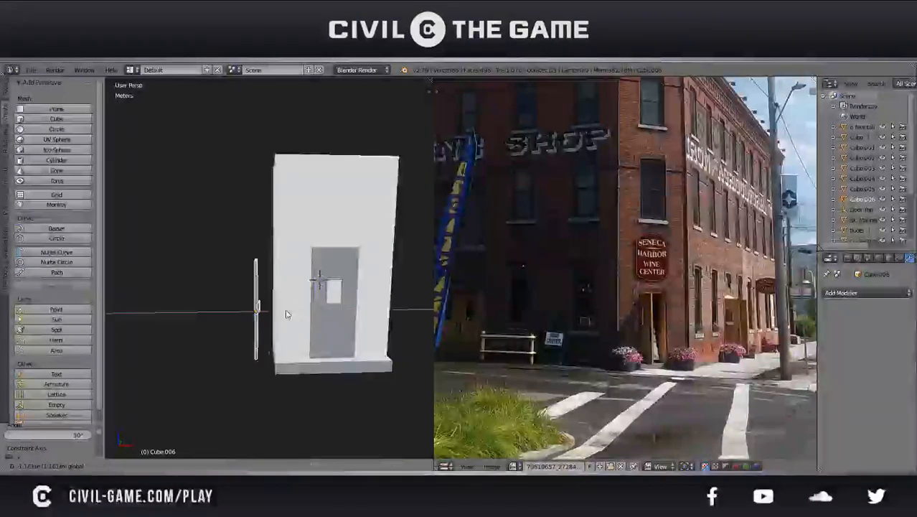
left_click(307, 311)
Move the rotated door copy about 79 cm along Y to the outer edge of the side wall section, saving the file beforehand
key("KP_3")
key("KP_5")
key("z")
scroll(253, 305, "up", 3)
middle_click_drag(253, 305, 246, 282, "shift")
scroll(311, 277, "up", 2)
key("ctrl+s")
left_click(282, 275)
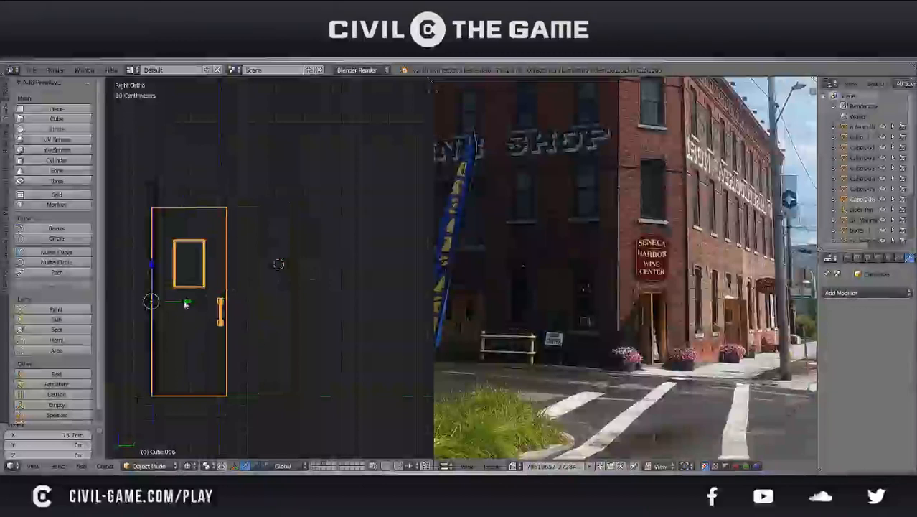
key("g")
key("y")
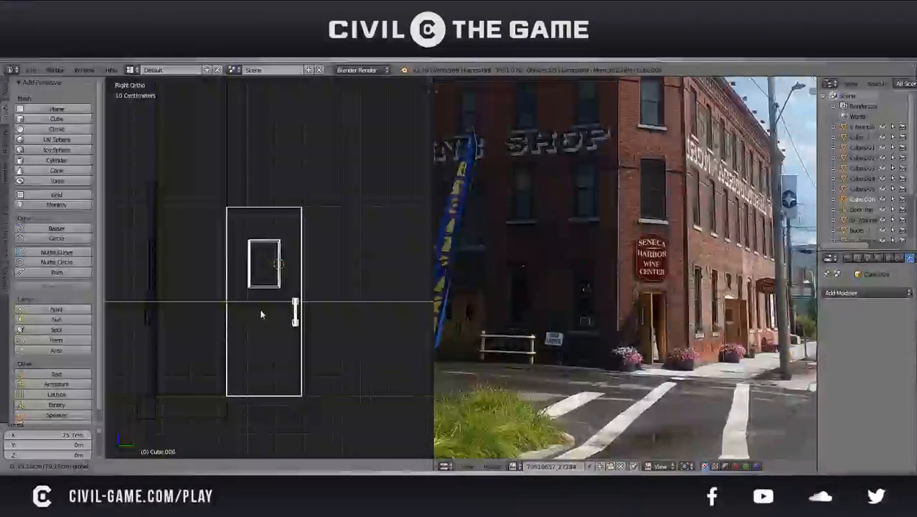
left_click(261, 314)
scroll(248, 308, "up", 6)
middle_click_drag(180, 323, 364, 335, "shift")
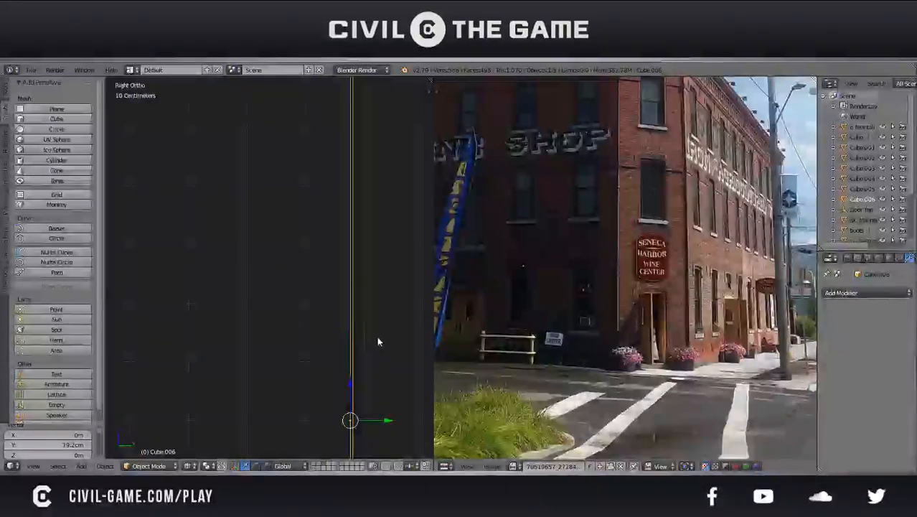
Nudge the door copy about 6 mm along Y to align it with the wall section's edge, and save the file
key("g")
key("y")
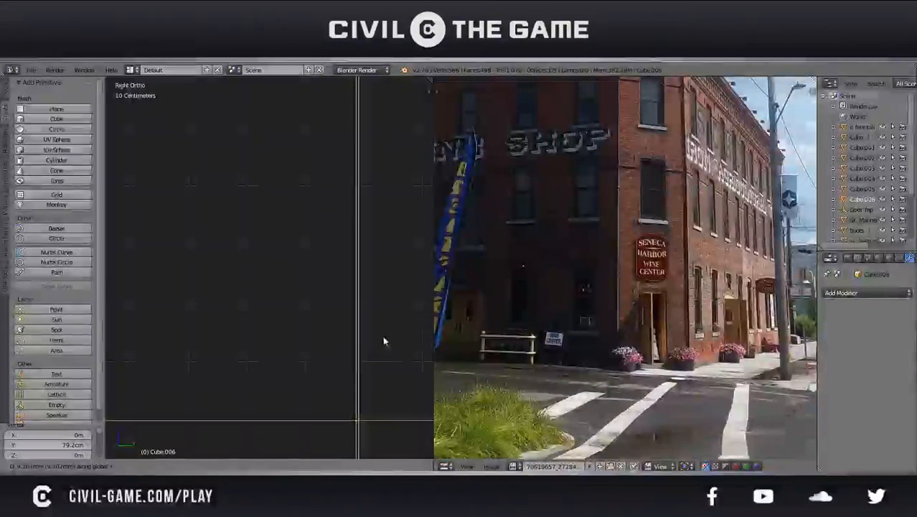
left_click(381, 335)
key("ctrl+s")
left_click(381, 335)
scroll(380, 335, "down", 5)
scroll(381, 339, "down", 4)
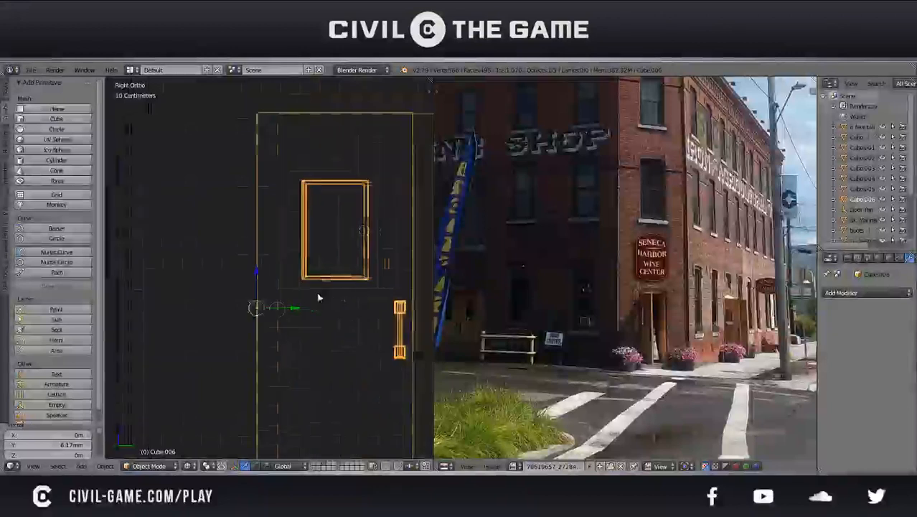
Extrude the side wall's outer vertical edges about 81 cm along Y to the far edge of the door copy
right_click(253, 194)
middle_click_drag(253, 195, 272, 257, "shift")
key("Tab")
scroll(272, 256, "down", 3)
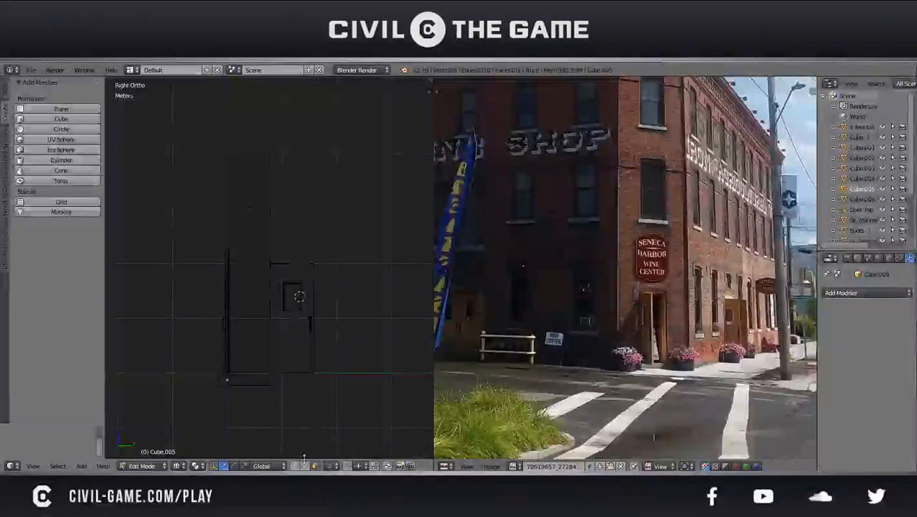
right_click(273, 374)
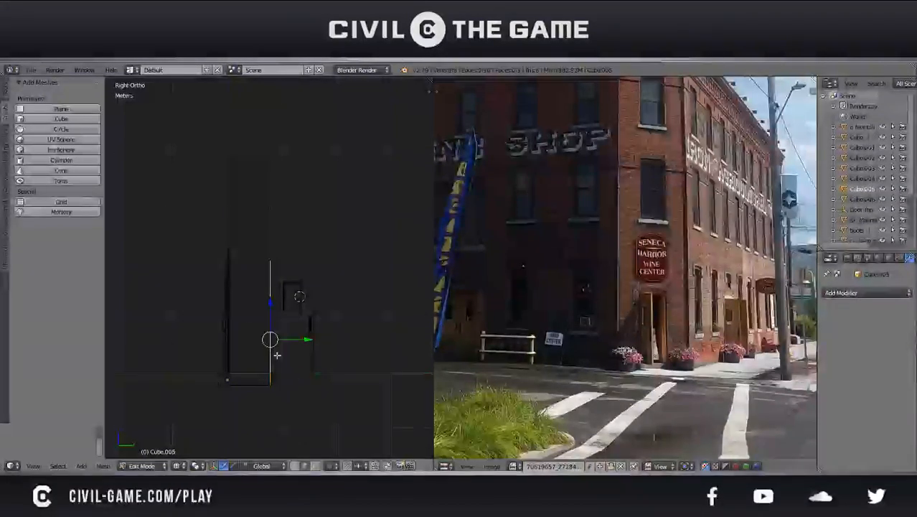
right_click(268, 230, "shift")
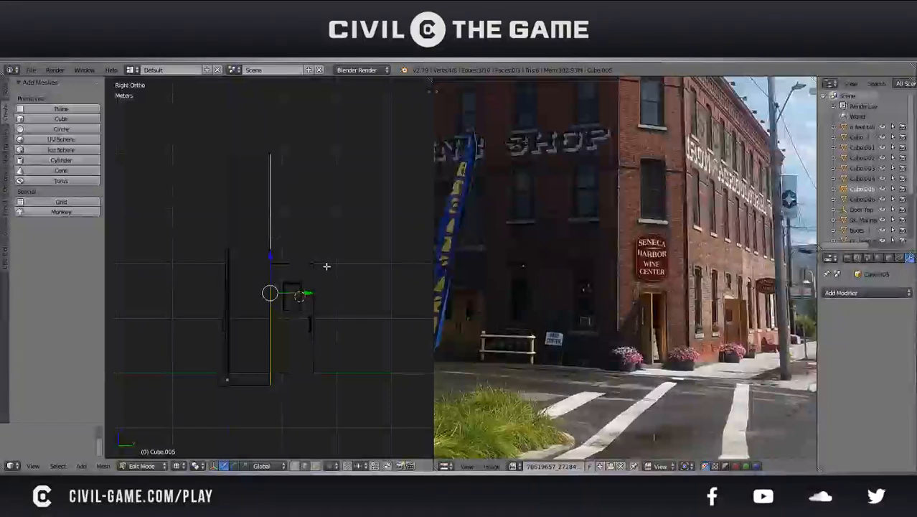
key("g")
key("y")
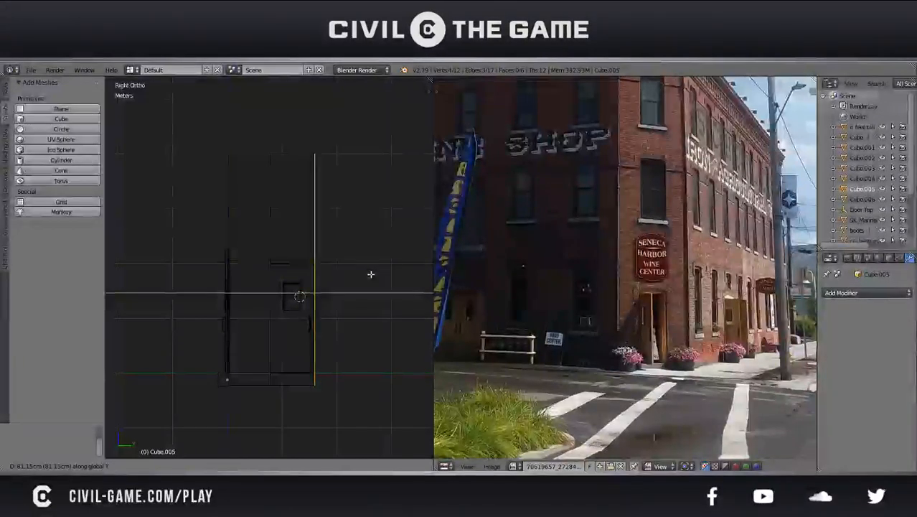
left_click(368, 274)
left_click(309, 296)
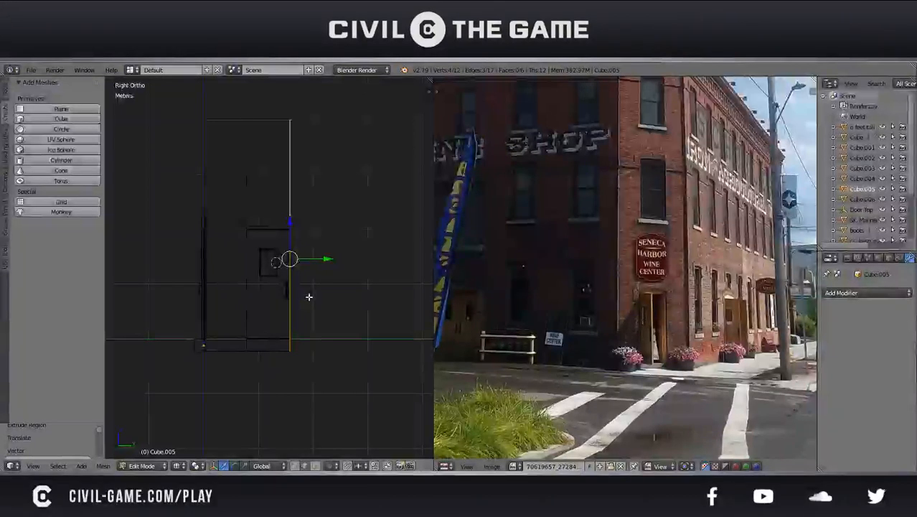
Fine-tune the extruded wall edge along Y to line up with the door copy's far edge, and save the file
scroll(309, 296, "up", 8)
scroll(296, 316, "up", 2)
key("e")
key("y")
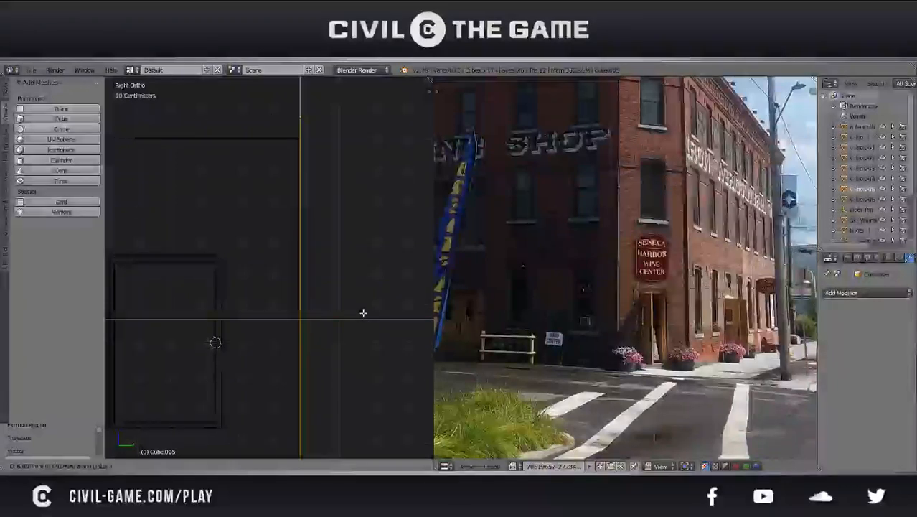
left_click(363, 313)
key("ctrl+s")
left_click(365, 315)
In Object Mode, move the door copy about 82 cm along Y so it starts at the side wall's new outer edge
scroll(309, 303, "down", 4)
middle_click_drag(289, 305, 348, 303, "shift")
key("Tab")
right_click(307, 309)
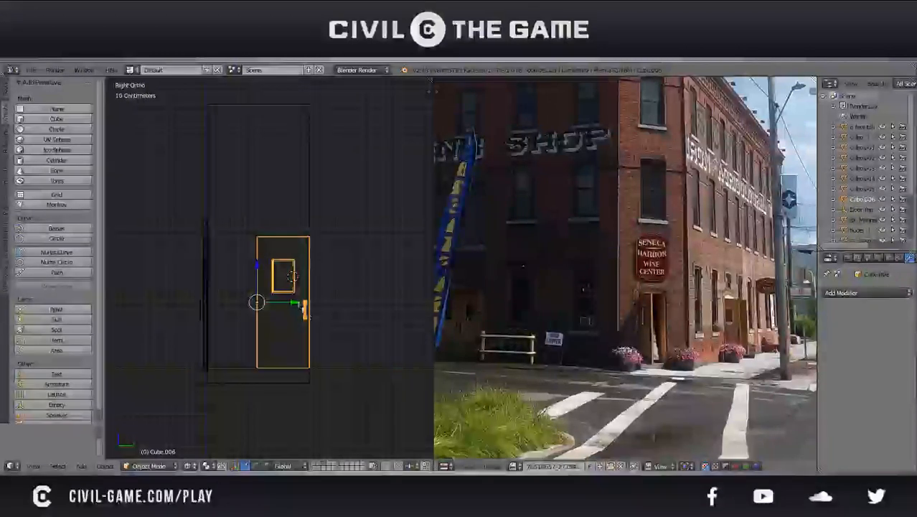
left_click_drag(286, 301, 339, 301)
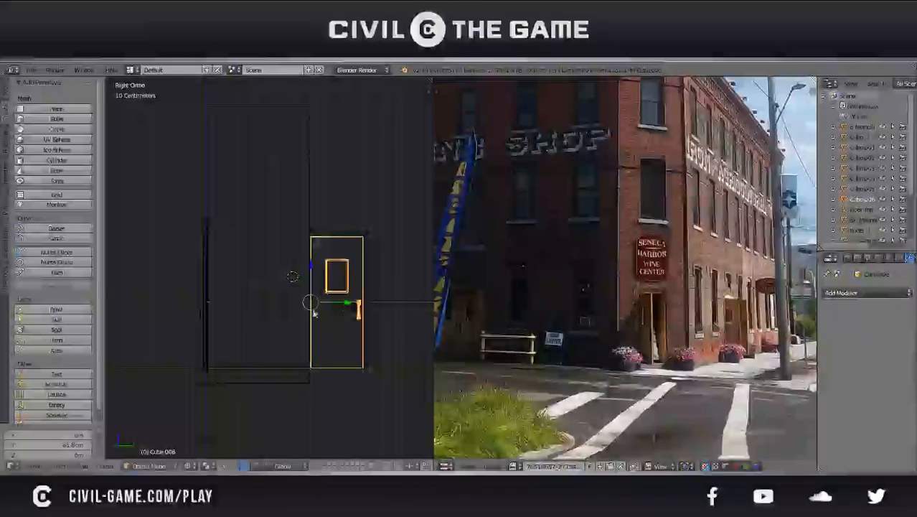
Examine the extended side wall and the adjacent door copy in solid shading from several angles, saving the file along the way
right_click(272, 360)
key("Tab")
scroll(279, 280, "up", 1)
key("ctrl+s")
left_click(278, 285)
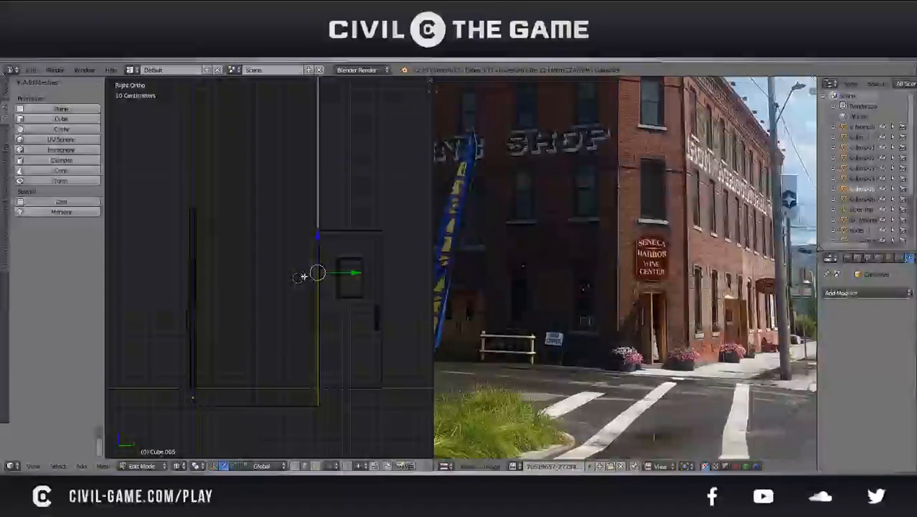
mouse_move(300, 277)
middle_mouse_down()
mouse_move(254, 273)
mouse_move(371, 289)
mouse_move(404, 268)
mouse_move(235, 293)
middle_mouse_up()
key("z")
key("Tab")
scroll(287, 289, "up", 3)
middle_click_drag(297, 289, 272, 266)
right_click(324, 290)
key("ctrl+s")
left_click(321, 293)
right_click(272, 266)
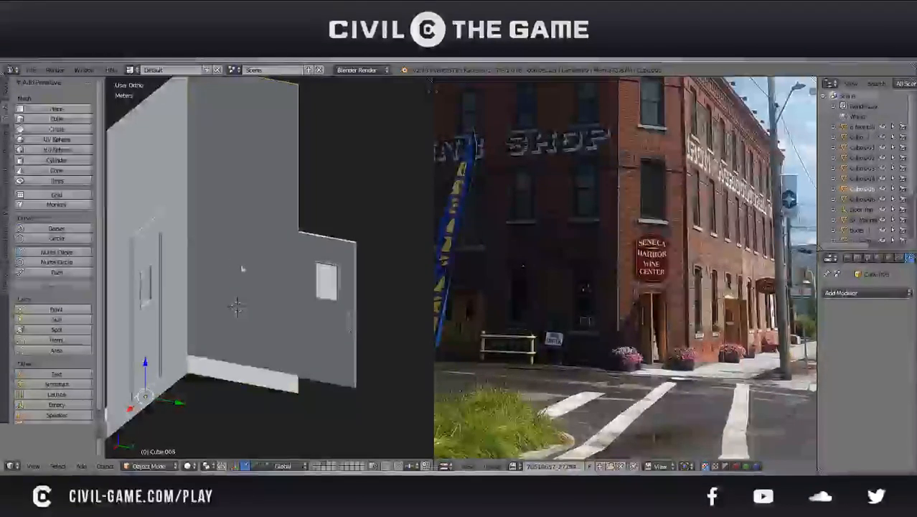
middle_click_drag(250, 275, 267, 265)
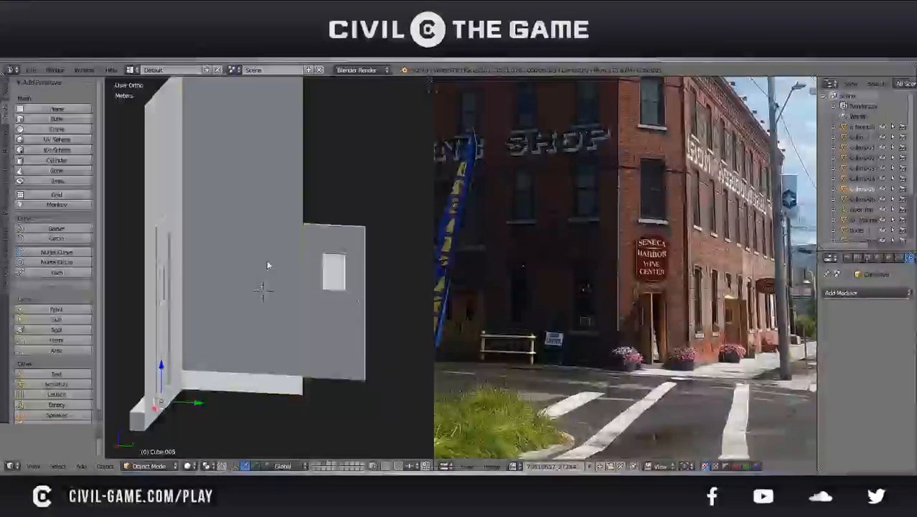
middle_click_drag(268, 261, 286, 243)
key("d")
left_click_drag(286, 243, 285, 240)
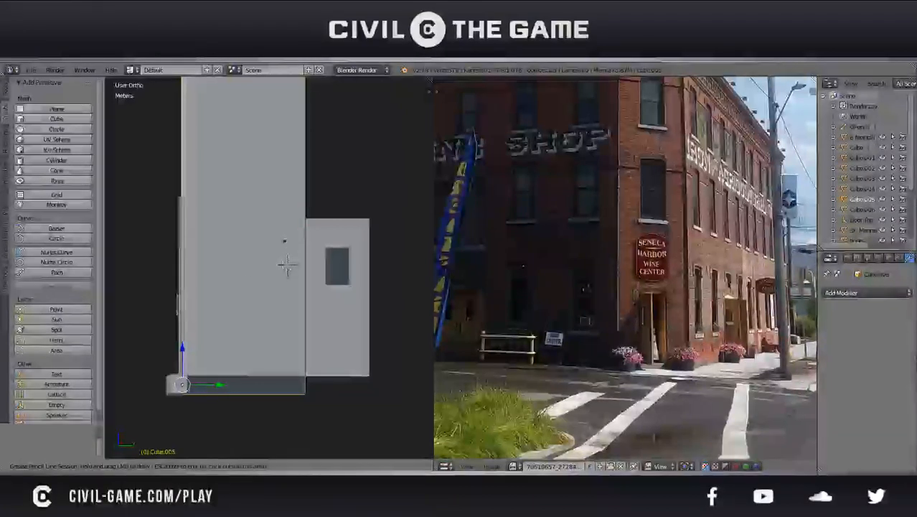
mouse_move(265, 276)
middle_mouse_down()
mouse_move(251, 277)
mouse_move(297, 268)
mouse_move(305, 302)
middle_mouse_up()
Save the file and nudge the door copy along Y in the right-side wireframe view to meet the wall's outer edge
right_click(306, 301)
key("ctrl+s")
left_click(306, 302)
key("KP_5")
key("KP_1")
key("KP_3")
scroll(339, 298, "up", 1)
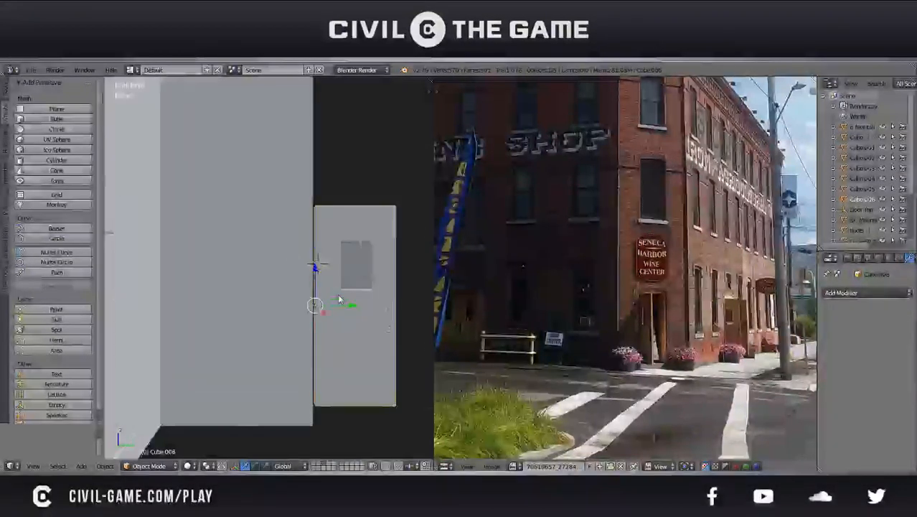
key("z")
key("KP_Decimal")
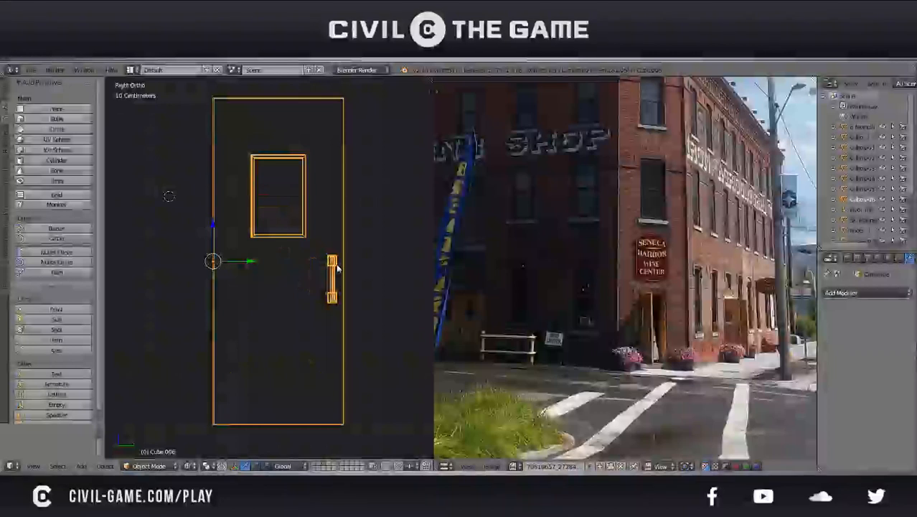
key("g")
key("y")
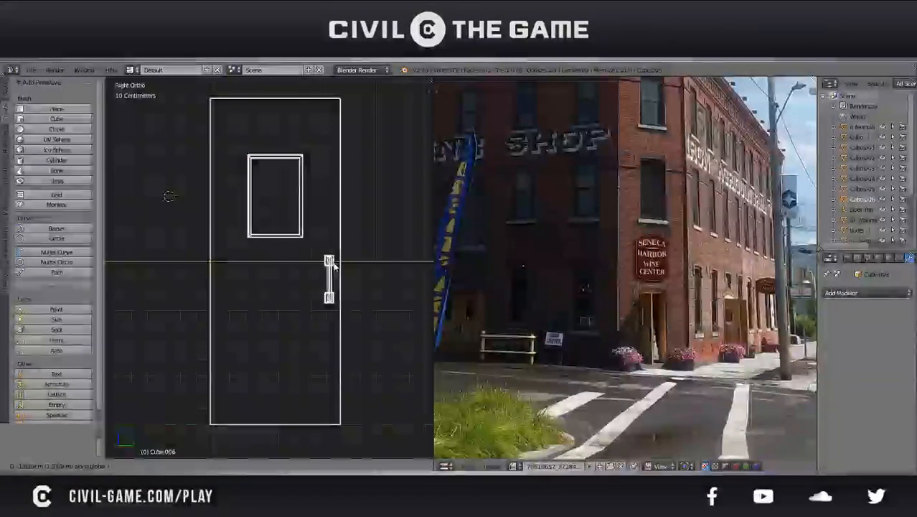
left_click(328, 263)
Return to solid shading, save the file, and check the side wall's outer edge against the door copy in Edit Mode
key("z")
scroll(305, 298, "down", 2)
right_click(203, 358)
key("ctrl+s")
left_click(202, 358)
key("Tab")
right_click(231, 343)
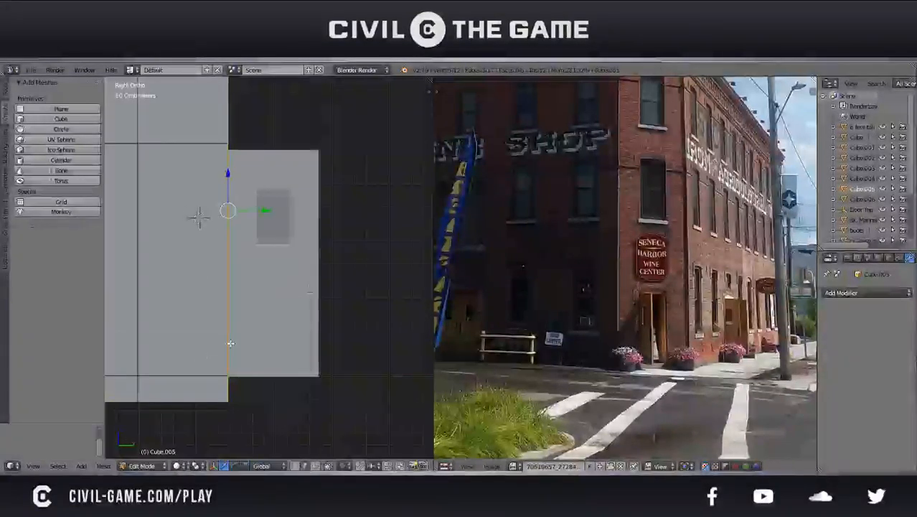
scroll(256, 302, "down", 2)
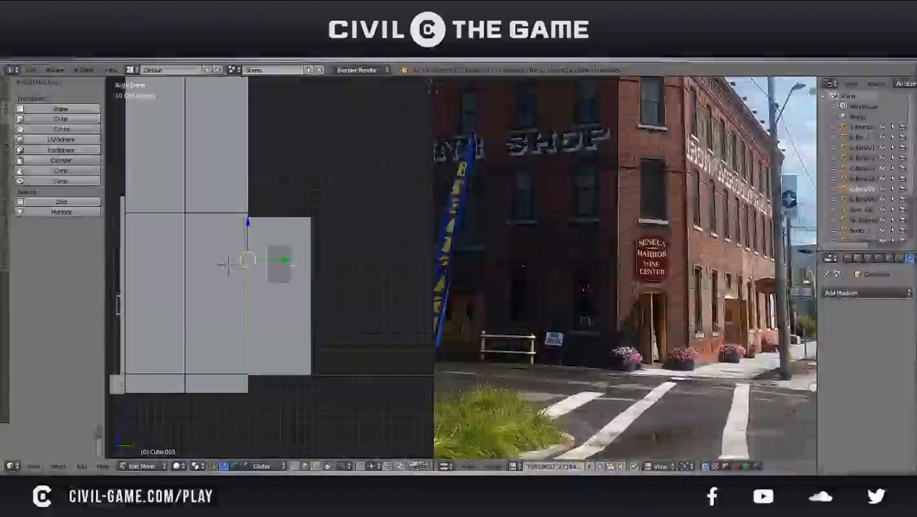
key("Tab")
Duplicate the door copy in wireframe and move the duplicate about 78 cm along Y, fine-tuning it to sit directly beside the first
right_click(286, 298)
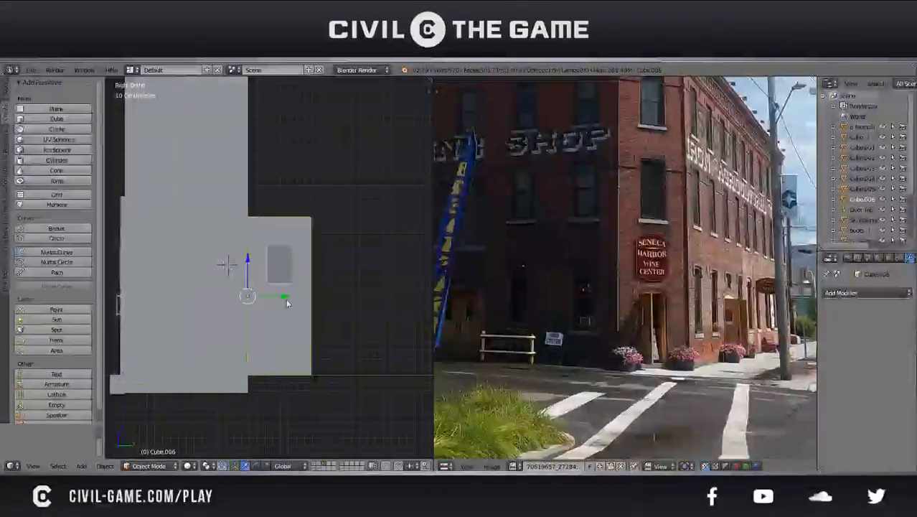
key("z")
key("shift+d")
right_click(288, 303)
left_click_drag(282, 299, 344, 309)
scroll(345, 310, "up", 5)
middle_click_drag(349, 312, 258, 277, "shift")
scroll(307, 316, "up", 3)
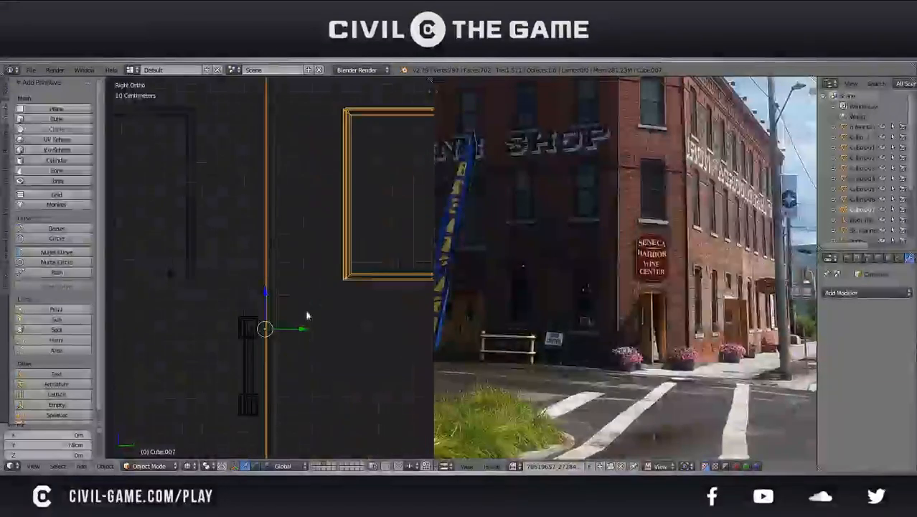
scroll(304, 329, "down", 8)
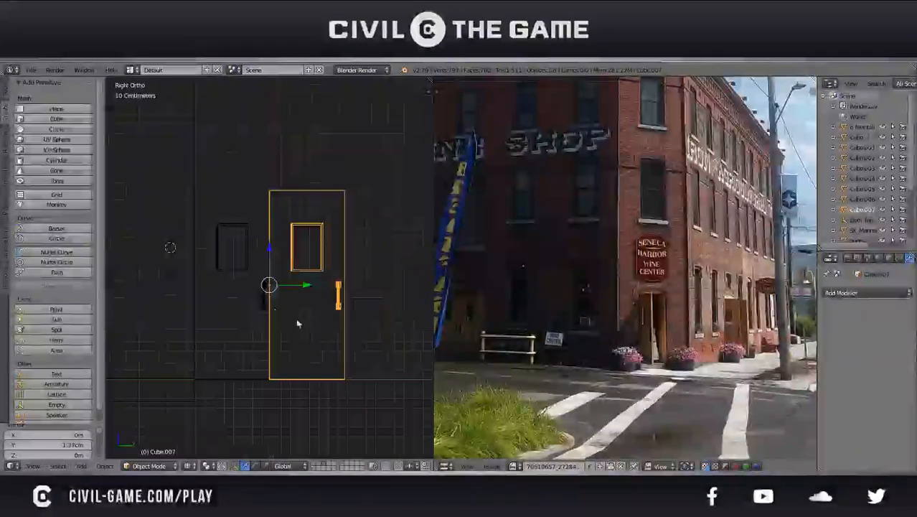
Extrude the side wall's outer edges along Y by about two door widths, to the far side of the second door copy
right_click(210, 277)
key("Tab")
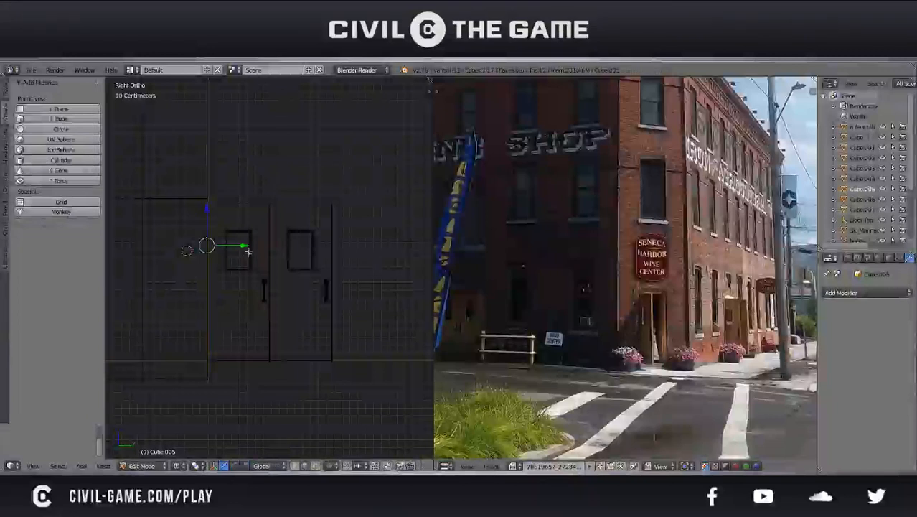
key("e")
key("y")
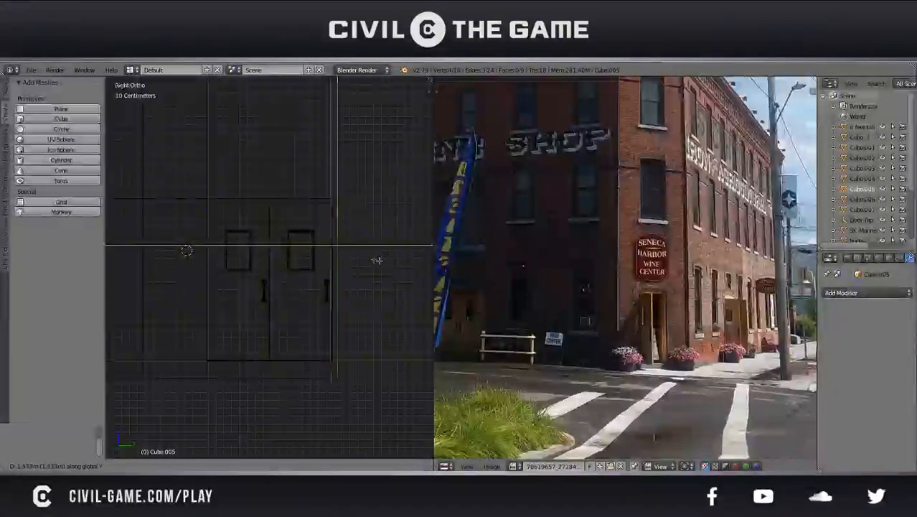
left_click(337, 248)
Move the newly extruded edge back about 1.8 cm along Y to match the second door copy's edge, and save the file
scroll(266, 287, "up", 4)
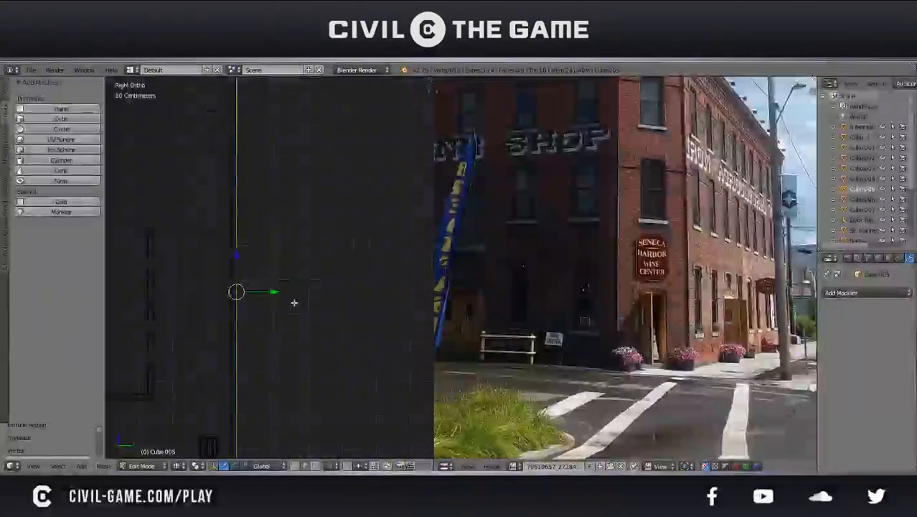
key("g")
key("y")
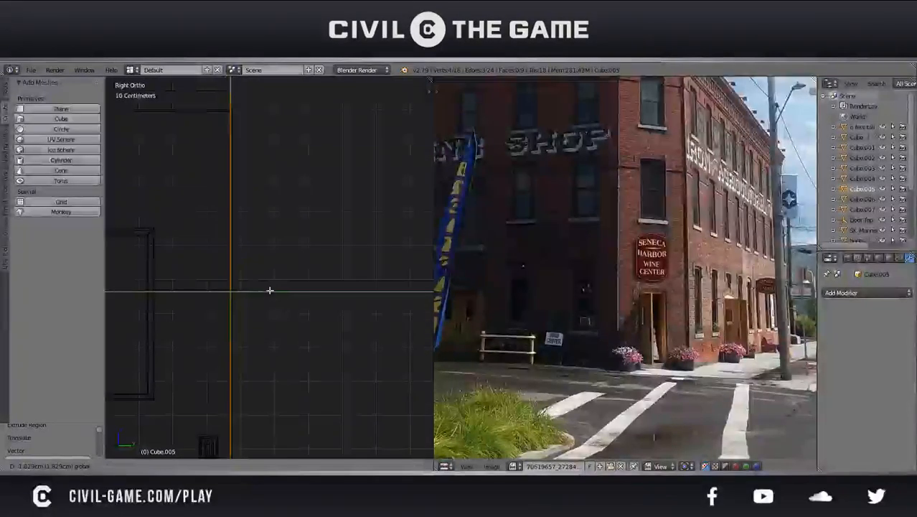
left_click(269, 290)
scroll(269, 289, "down", 4)
middle_click_drag(269, 288, 336, 298, "shift")
key("ctrl+s")
left_click(336, 299)
Delete the two door copies beside the side wall in Object Mode, and save the file
scroll(287, 319, "down", 2)
middle_click_drag(257, 335, 296, 314, "shift")
key("Tab")
right_click(274, 310)
right_click(266, 323, "shift")
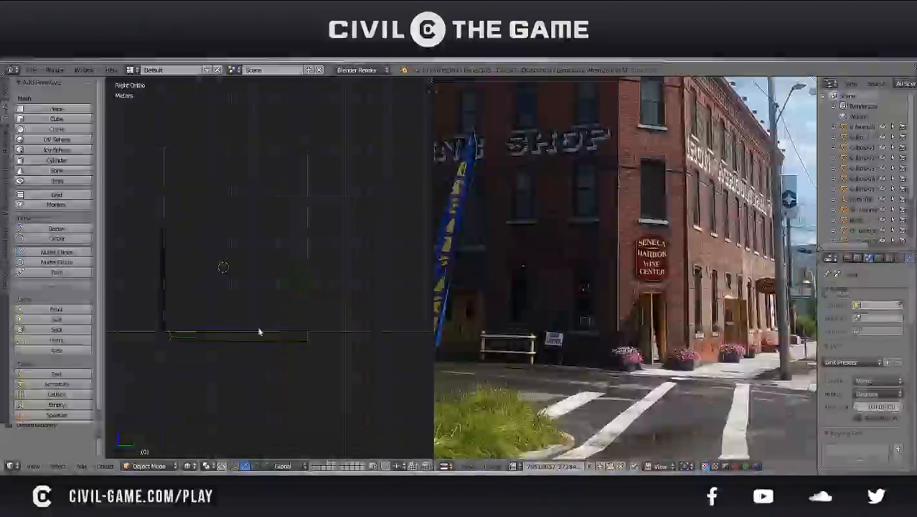
key("Tab")
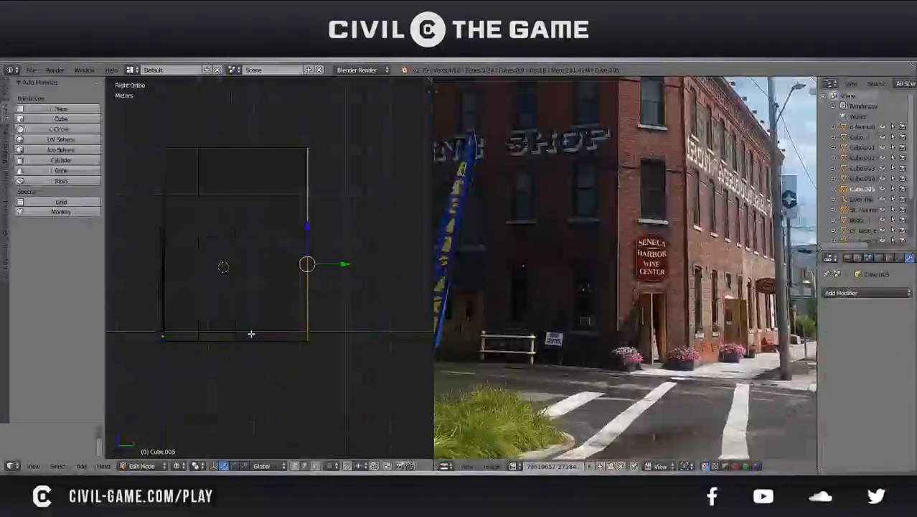
key("ctrl+s")
left_click(251, 334)
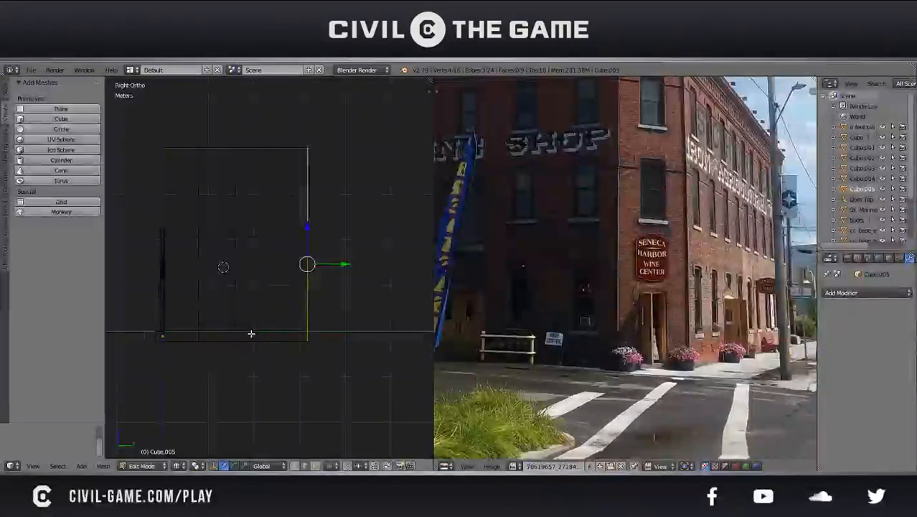
key("Tab")
key("Tab")
key("Tab")
Duplicate the entrance door and rotate the duplicate 90° about Z
right_click(170, 307)
right_click(163, 298)
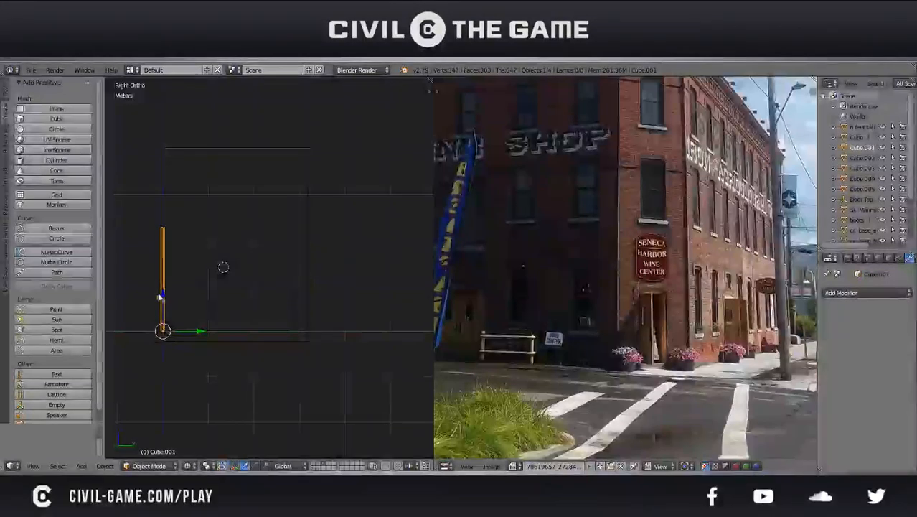
right_click(161, 297)
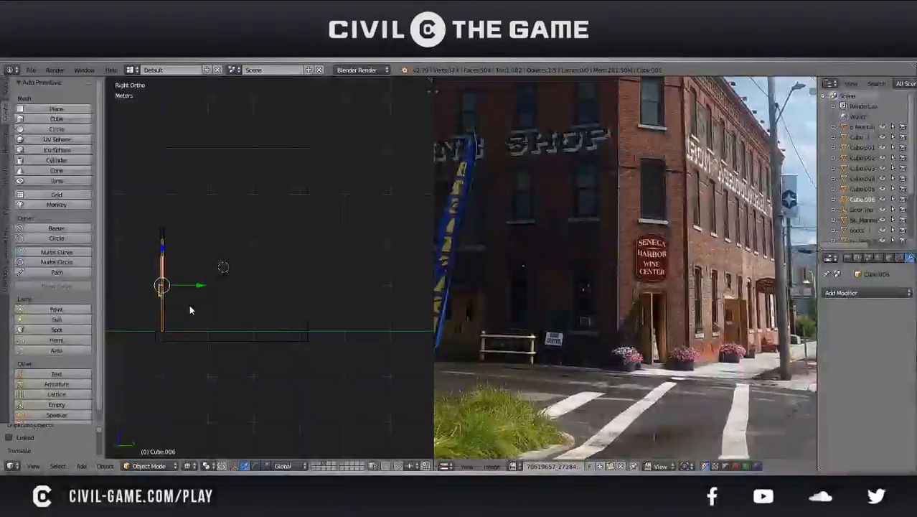
key("shift+d")
type("z90")
key("Return")
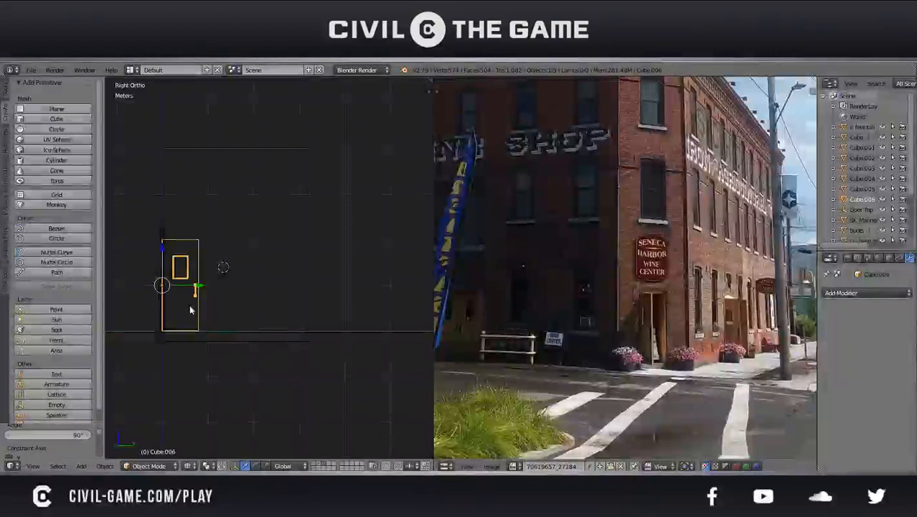
Slide the rotated door copy along X to the side wall face in solid shading, and save the file
key("KP_Decimal")
key("KP_5")
mouse_move(207, 304)
middle_mouse_down()
mouse_move(391, 328)
mouse_move(342, 337)
middle_mouse_up()
key("z")
key("g")
key("x")
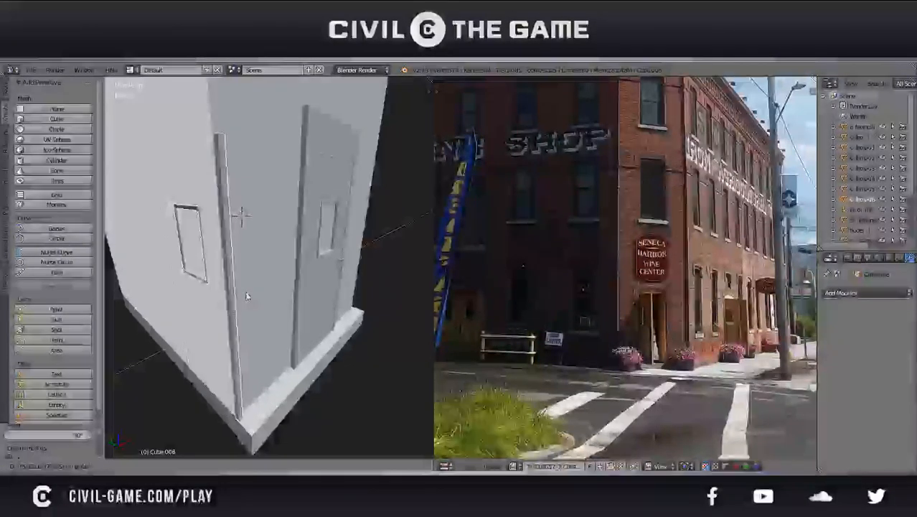
left_click(246, 296)
key("ctrl+s")
left_click(245, 295)
Move the door copy about 2.83 m along Y, and adjust it by about 32 cm to meet the extended side wall's outer edge
left_click_drag(214, 305, 106, 239)
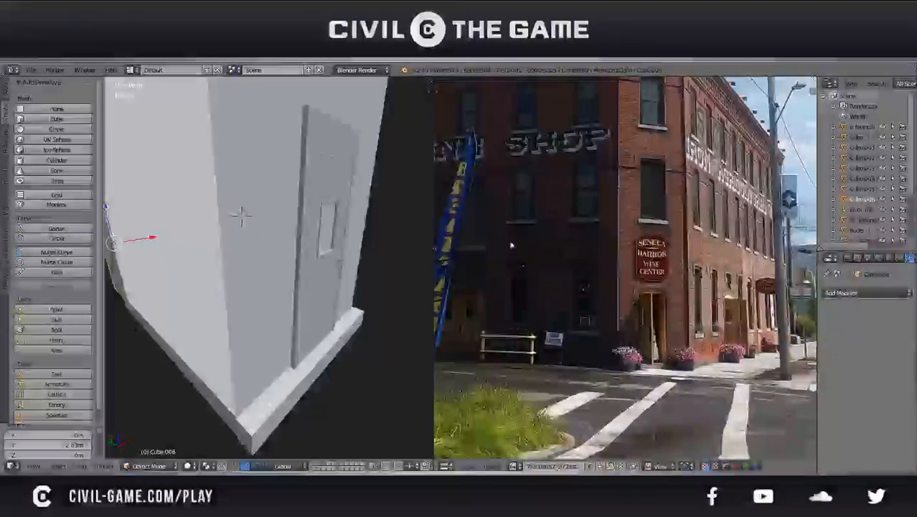
middle_click_drag(360, 283, 188, 258)
key("KP_5")
key("KP_1")
key("KP_3")
scroll(188, 261, "down", 5)
key("z")
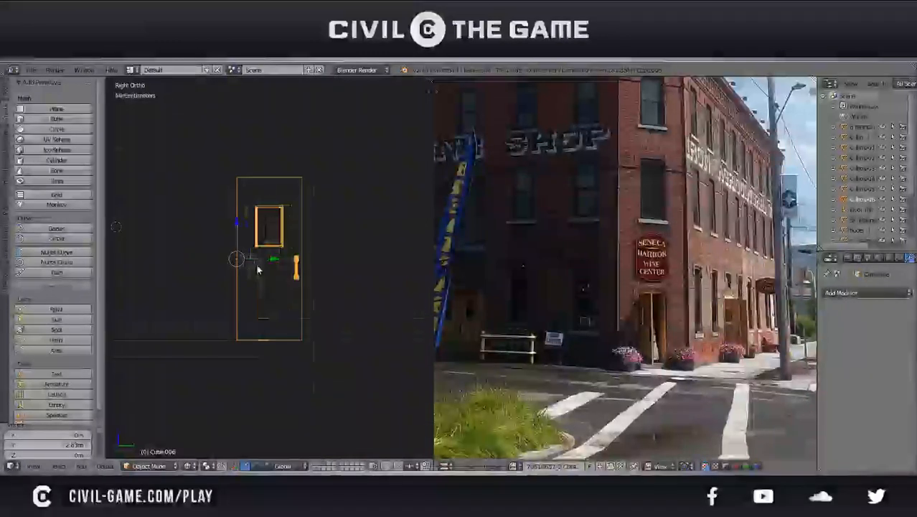
key("g")
key("y")
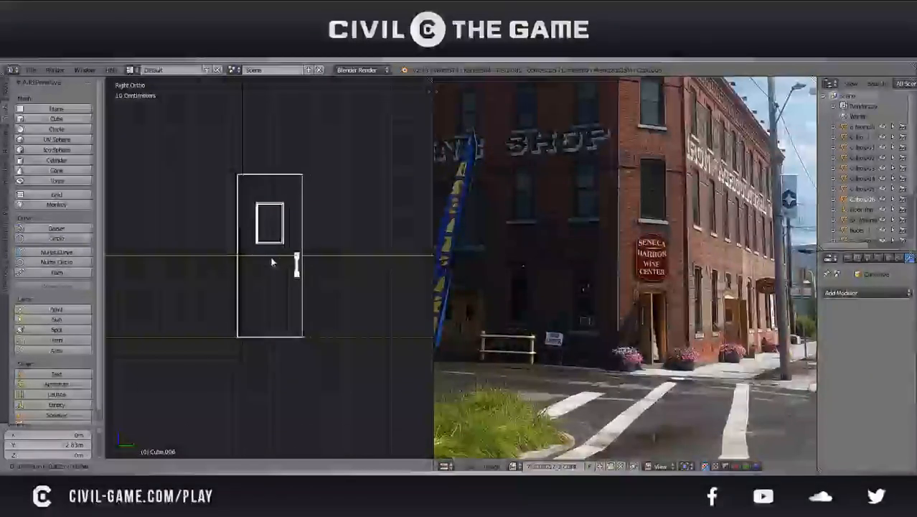
left_click(273, 263)
scroll(236, 316, "up", 6)
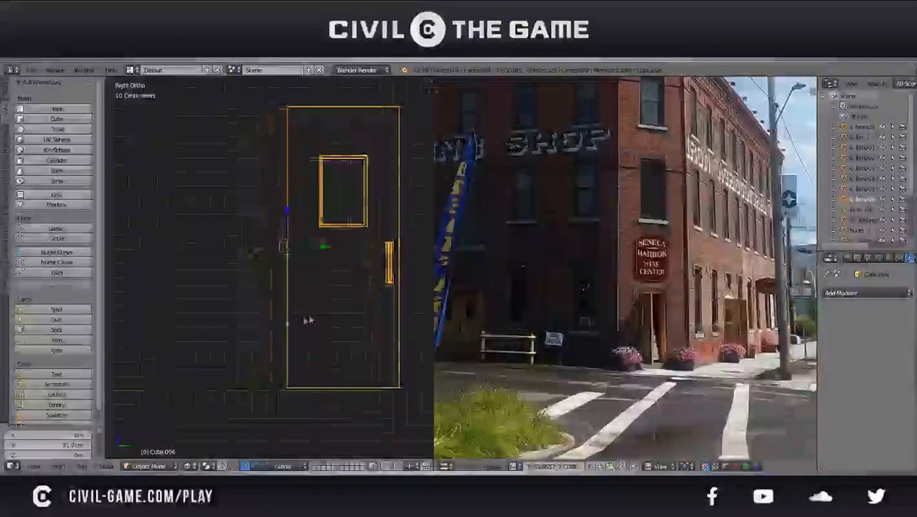
Adjust the door copy by about 3.18 cm along Y, nudge it flush with the side wall's outer edge, and save the file
scroll(260, 260, "down", 5)
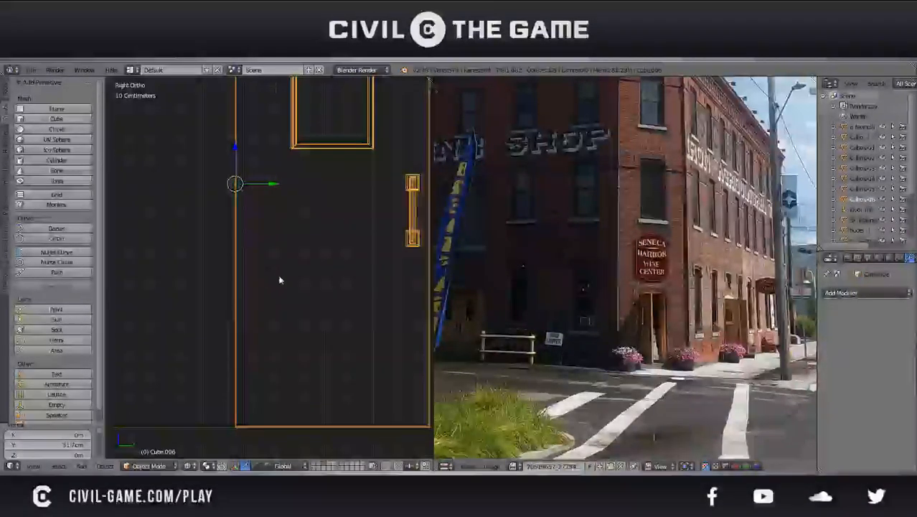
key("g")
key("y")
left_click(286, 281)
scroll(237, 330, "up", 5)
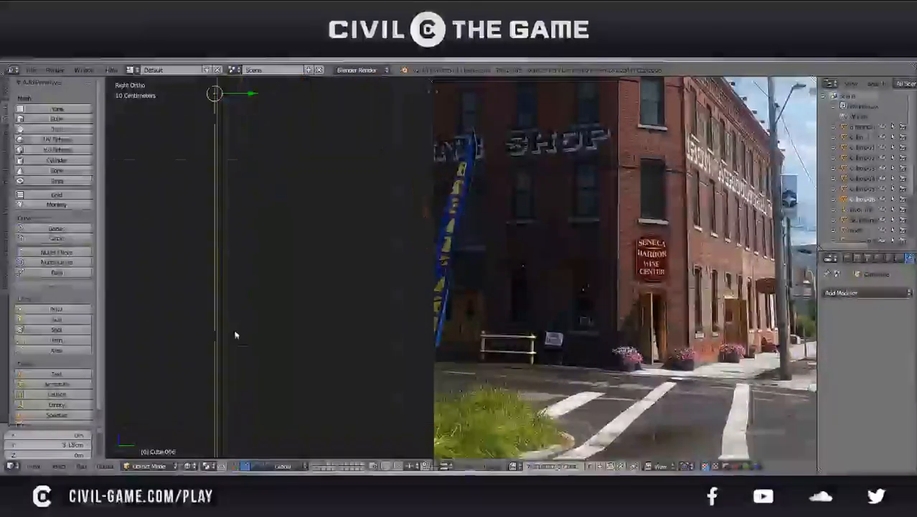
scroll(302, 337, "up", 3)
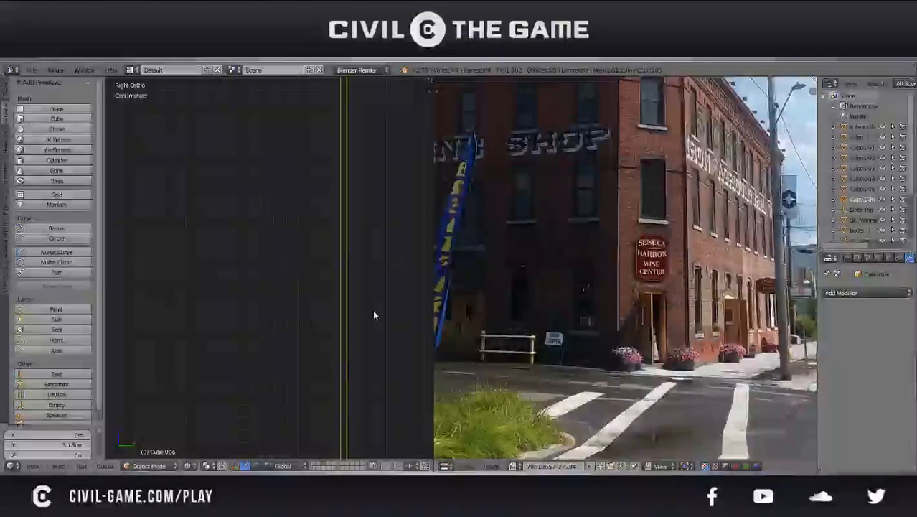
key("g")
key("y")
left_click(382, 316)
key("ctrl+s")
left_click(383, 316)
Extrude the side wall's outer end edge in Edit Mode along Y to the far side of the door copy
scroll(341, 344, "down", 6)
right_click(264, 315)
key("Tab")
scroll(264, 312, "down", 1)
middle_click_drag(264, 311, 282, 325, "shift")
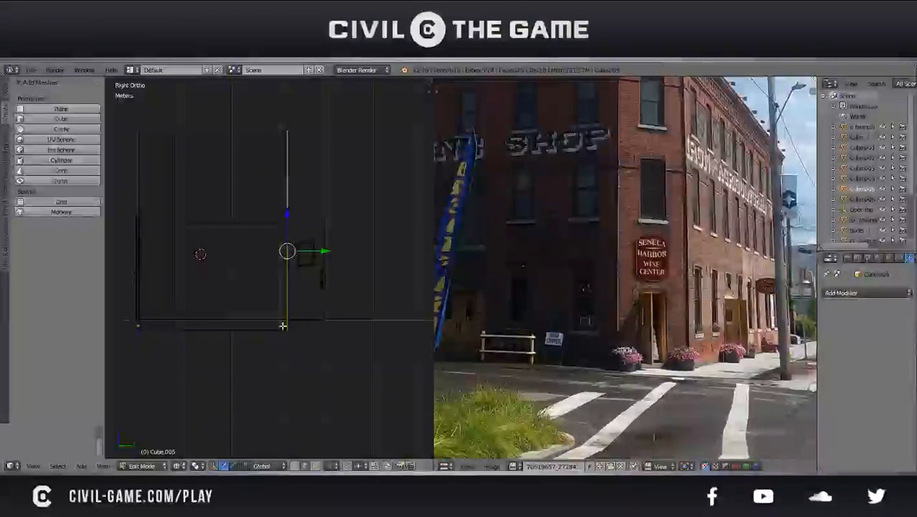
key("e")
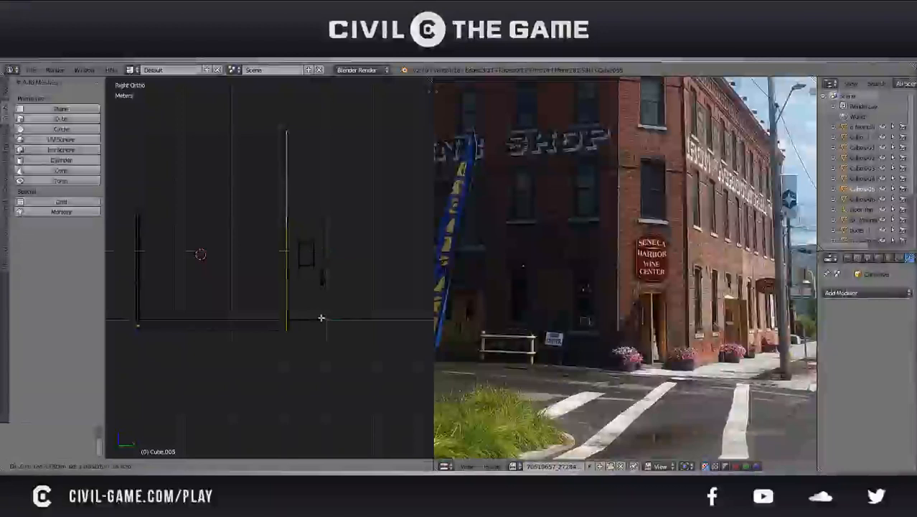
left_click(358, 290)
Fine-tune the extruded end edge along Y by about 3.17 cm to match the door copy's outer edge, and save the file
middle_click_drag(358, 290, 286, 266, "shift")
scroll(286, 267, "up", 4)
left_click_drag(292, 202, 293, 201)
scroll(283, 202, "up", 5)
middle_click_drag(284, 203, 321, 308, "shift")
scroll(321, 307, "up", 4)
key("g")
key("y")
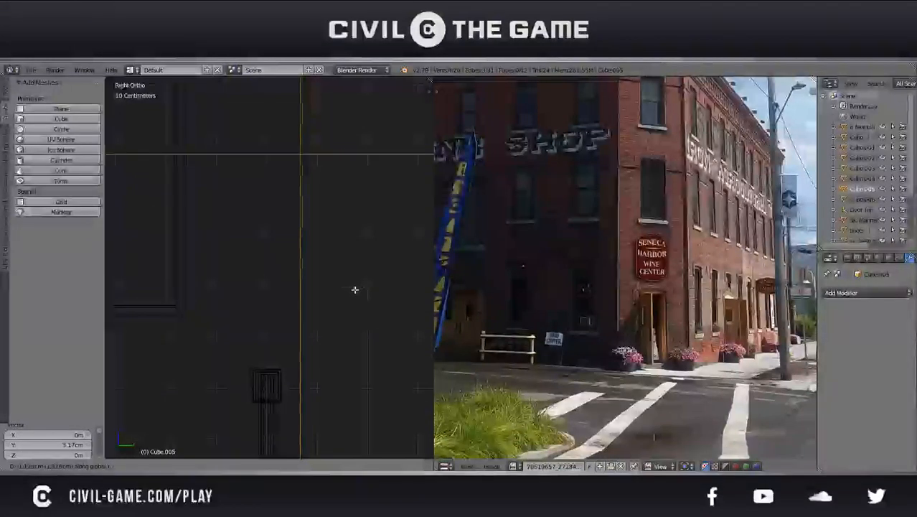
left_click(357, 289)
key("ctrl+s")
left_click(358, 290)
Duplicate the door copy in Object Mode and place the duplicate about 80.6 cm along Y beside it
scroll(358, 292, "down", 7)
key("Tab")
right_click(269, 315)
scroll(267, 318, "down", 4)
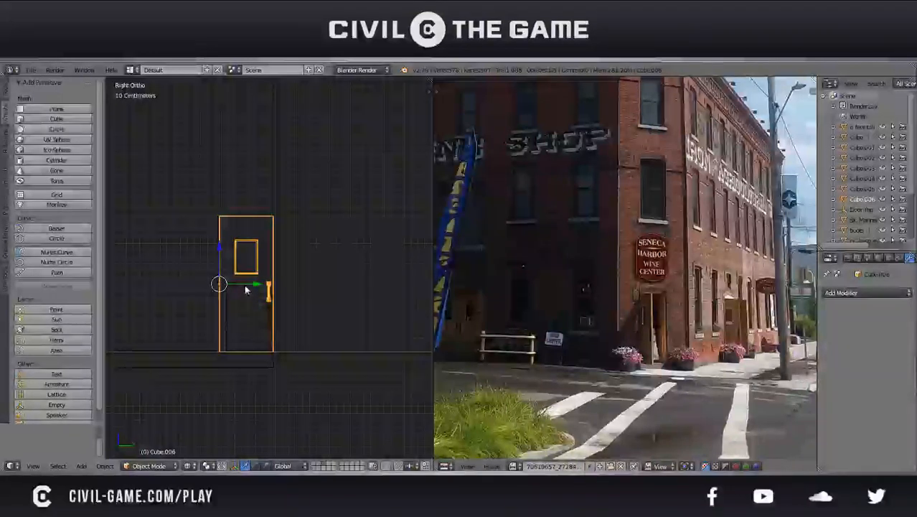
key("shift+d")
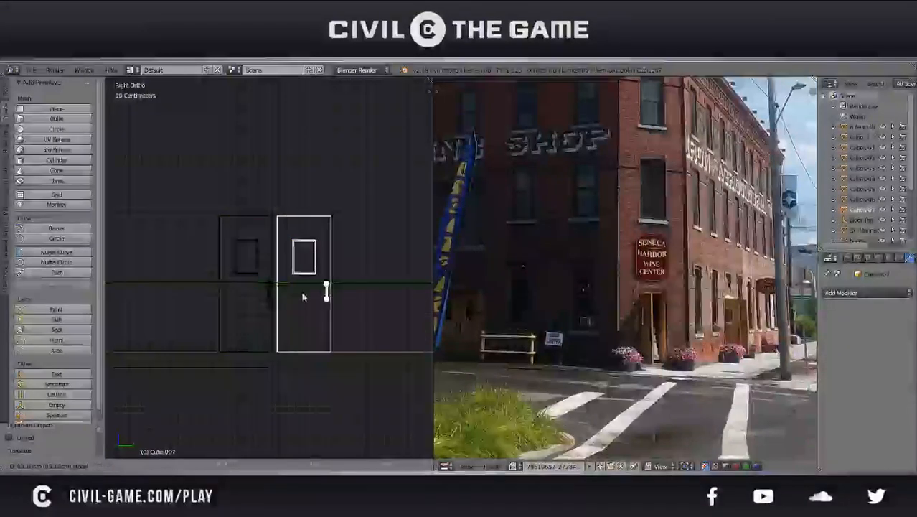
left_click(302, 293)
Nudge the second door by about -4.27 mm along Y so it adjoins the first door
scroll(293, 328, "up", 5)
scroll(294, 329, "up", 7)
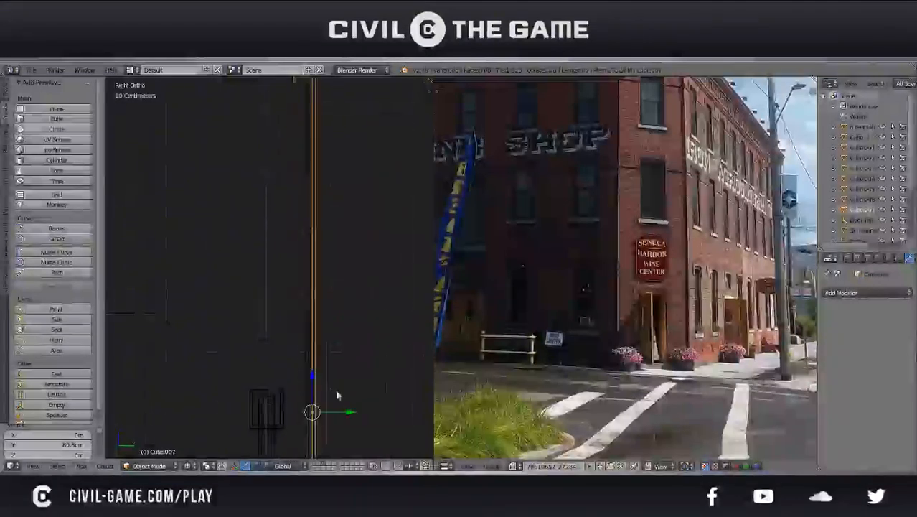
key("g")
key("y")
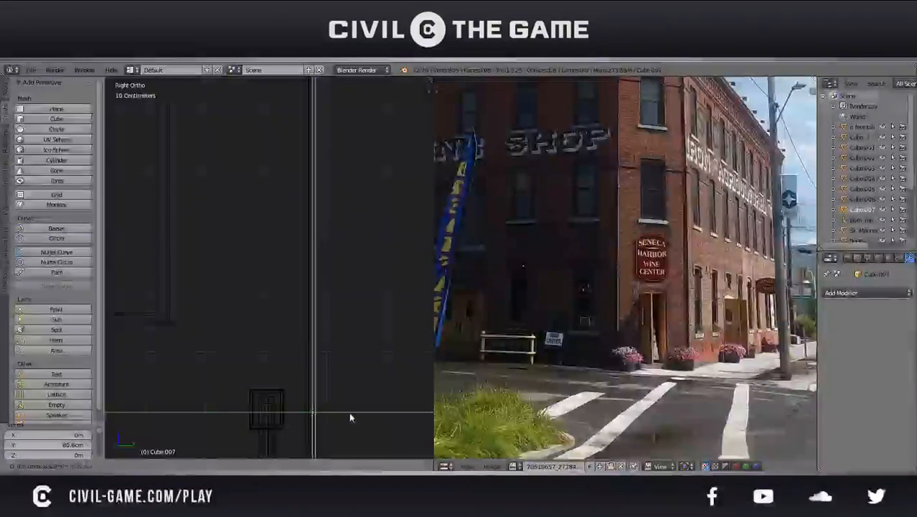
left_click(348, 413)
Select both doors and move them along Y by half a door width, finishing with an adjustment of about 7.64 mm
right_click(280, 404, "shift")
scroll(280, 402, "down", 7)
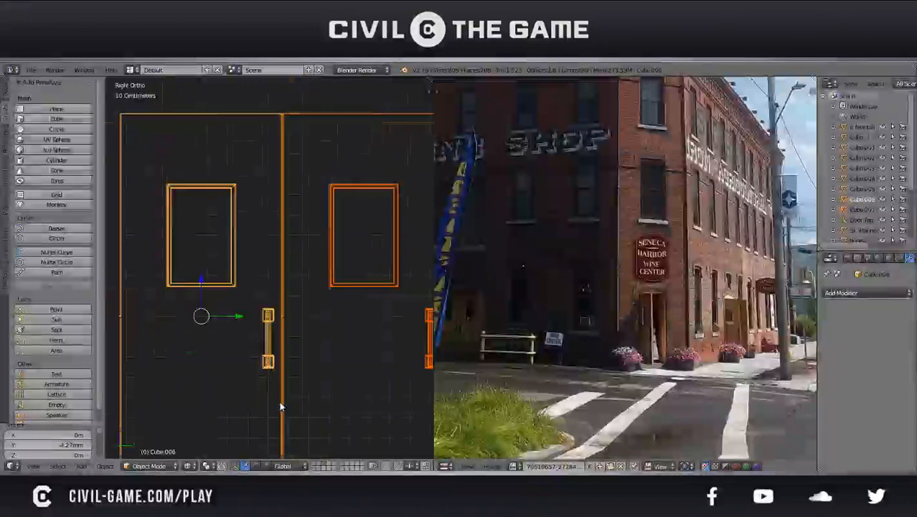
key("g")
key("y")
left_click(319, 327)
key("g")
key("y")
left_click(320, 324)
key("g")
key("y")
left_click(318, 323)
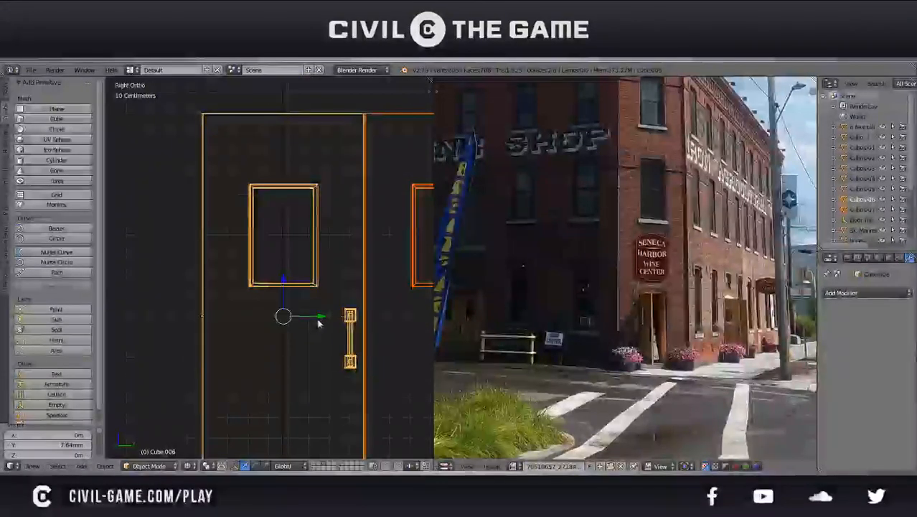
Save the file and extrude the side wall's outer end edge along Y to the second door's outer edge
right_click(283, 248)
key("Tab")
scroll(284, 251, "down", 7)
key("ctrl+s")
left_click(295, 258)
key("e")
key("y")
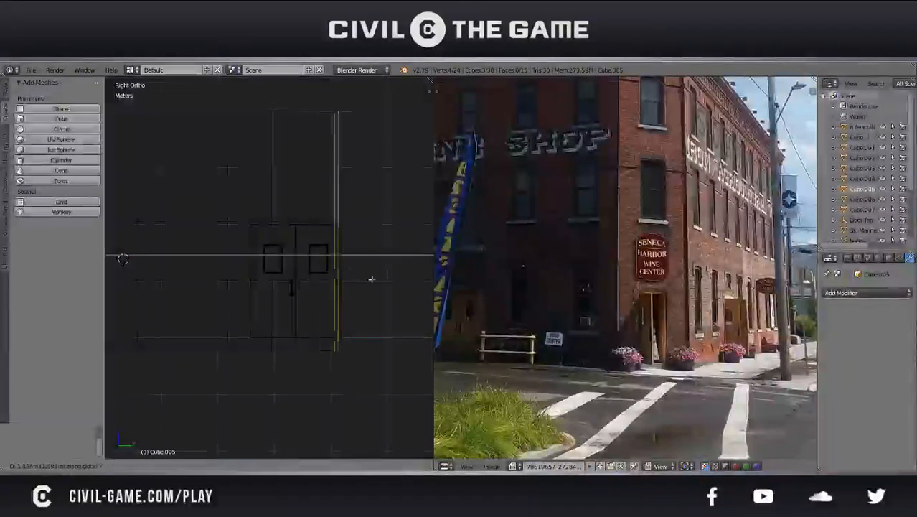
left_click(377, 281)
Adjust the extruded end edge along Y by about 1.06 cm and then -0.476 mm to align with the second door's outer edge
scroll(280, 283, "up", 6)
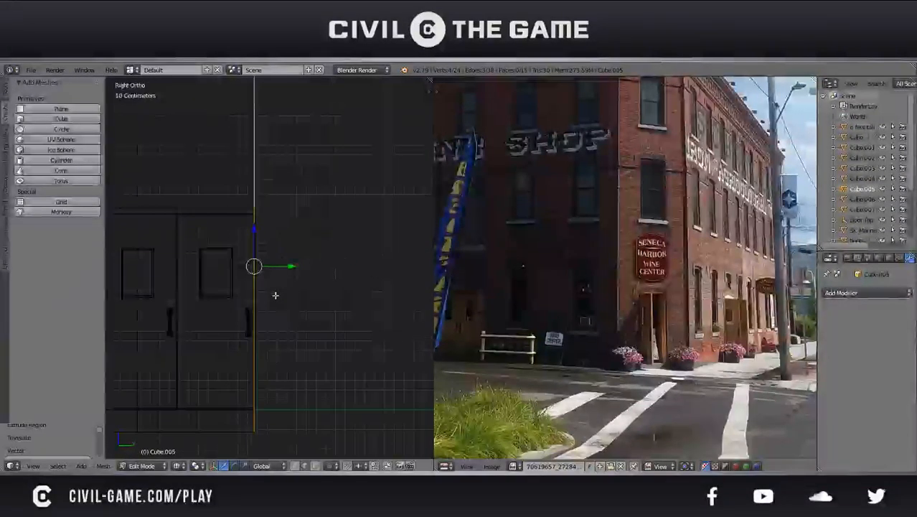
scroll(259, 279, "up", 2)
key("g")
key("y")
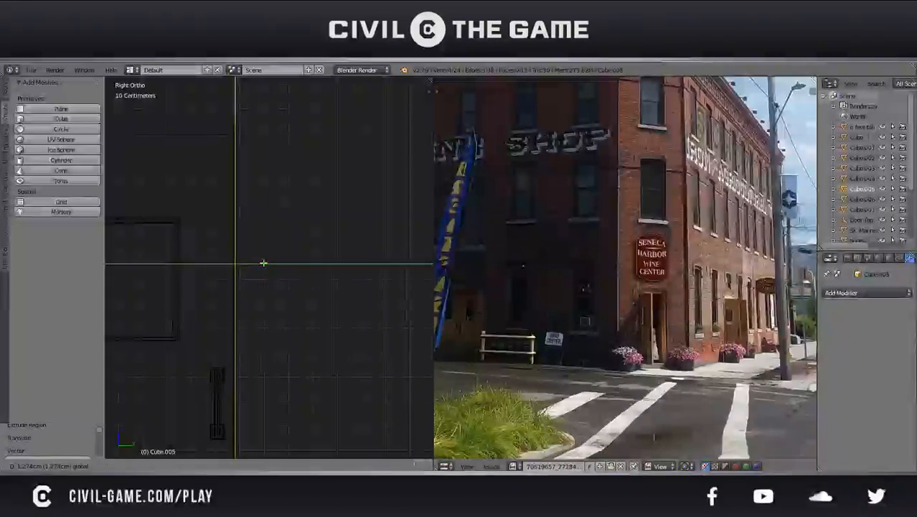
left_click(264, 263)
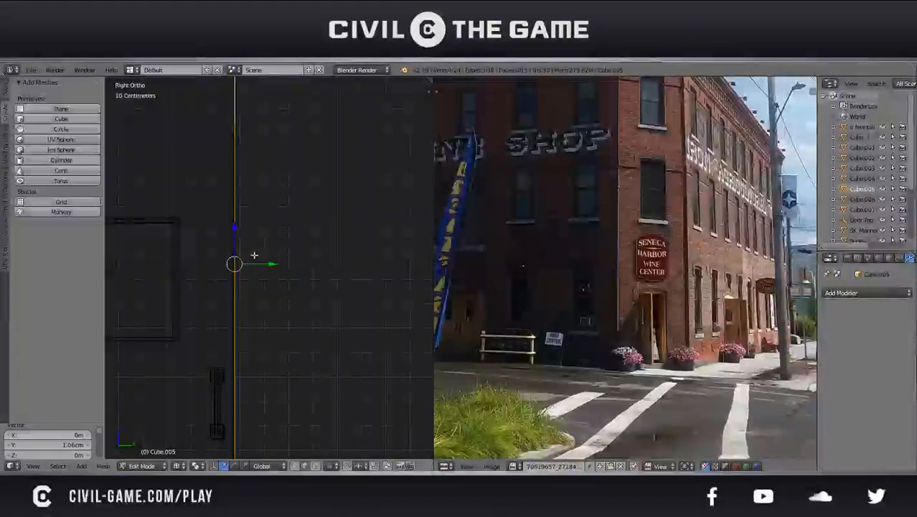
scroll(252, 254, "up", 5)
middle_click_drag(167, 223, 379, 292, "shift")
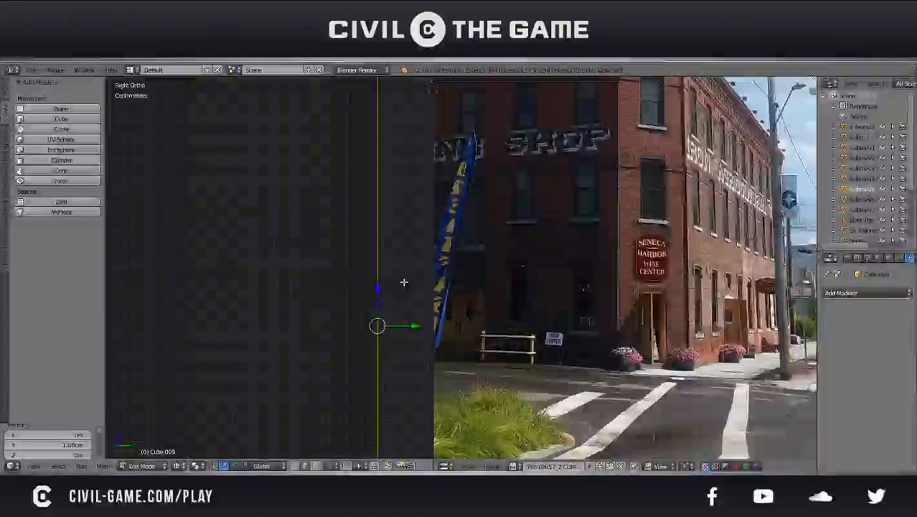
key("g")
key("y")
left_click(404, 282)
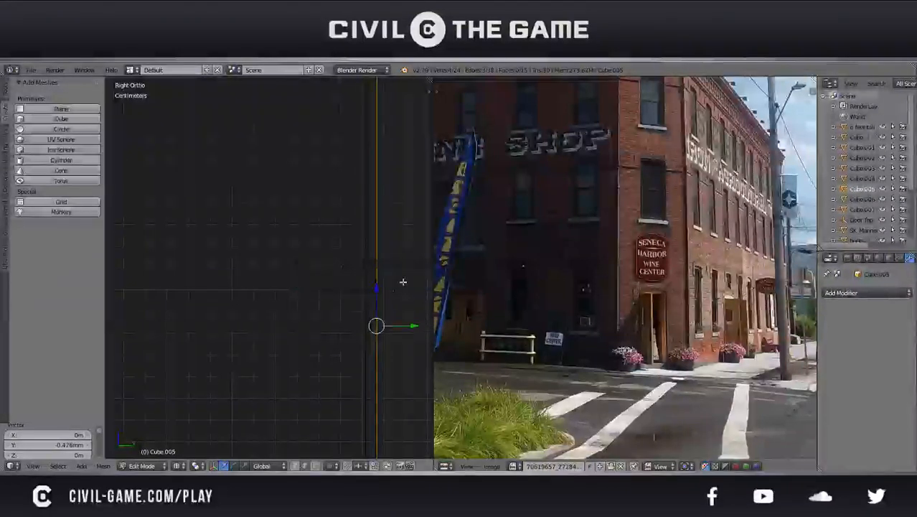
Select both door copies in Object Mode and delete them
key("Tab")
scroll(250, 299, "down", 4)
right_click(268, 339)
middle_click_drag(269, 339, 382, 330, "shift")
right_click(288, 330, "shift")
key("x")
left_click(289, 328)
Put the side wall into Edit Mode and save the file
scroll(296, 337, "down", 6)
right_click(221, 330)
key("Tab")
middle_click_drag(220, 328, 311, 332, "shift")
key("ctrl+s")
left_click(311, 331)
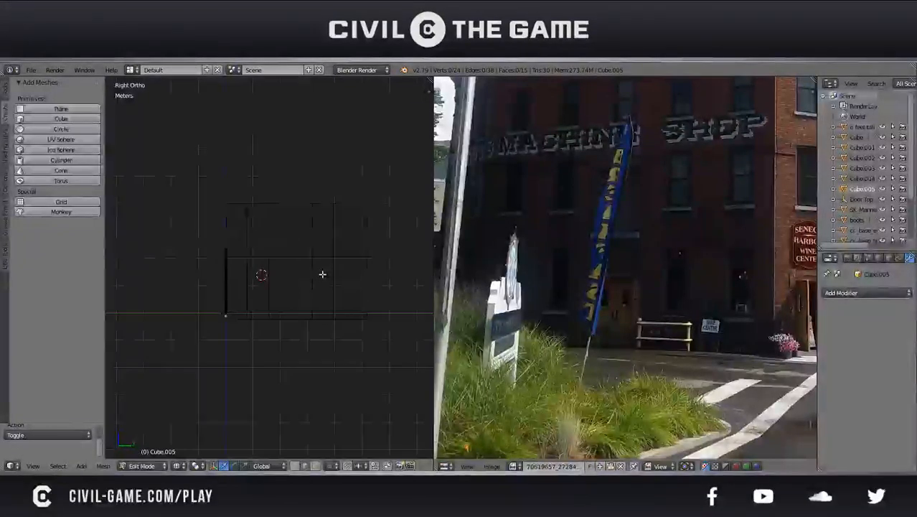
Box-select the side wall's outer section, save the file, and reduce the selection to the outer end edge
key("a")
key("x")
left_click(322, 274)
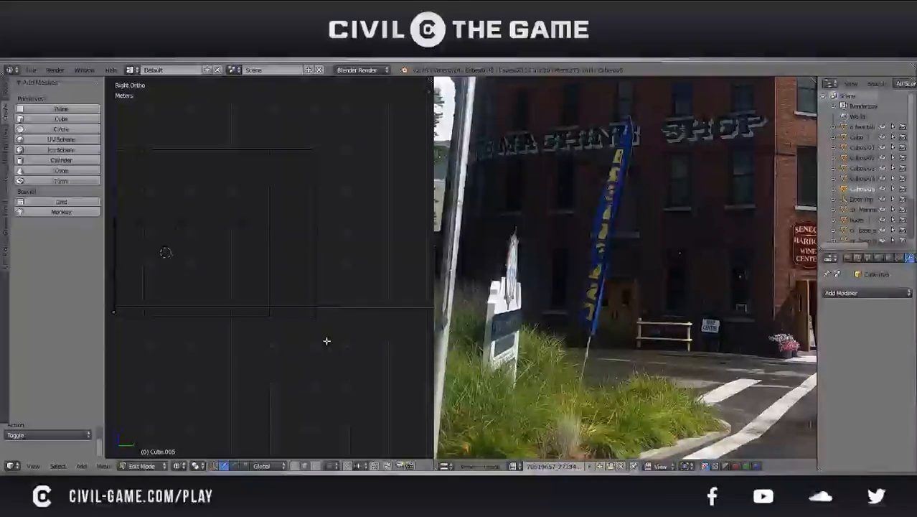
key("x")
left_click(327, 341)
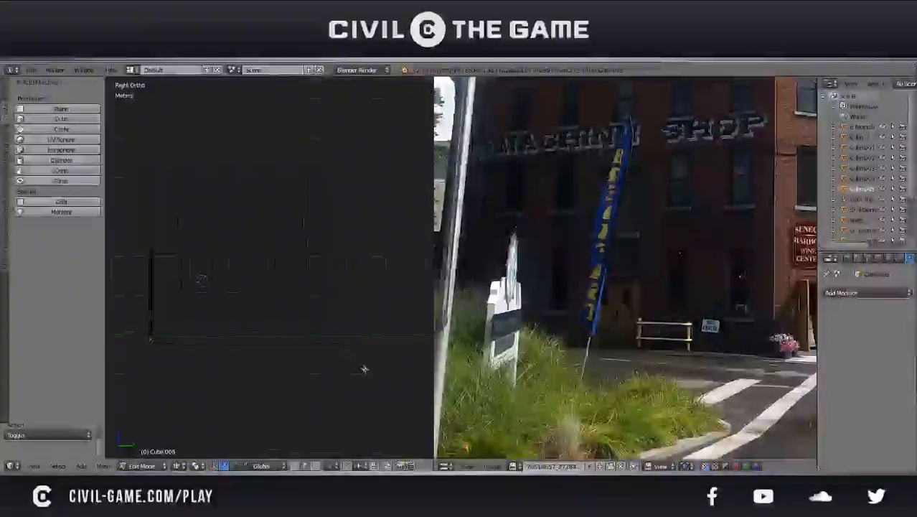
key("b")
left_click_drag(368, 371, 241, 137)
key("ctrl+s")
left_click(294, 248)
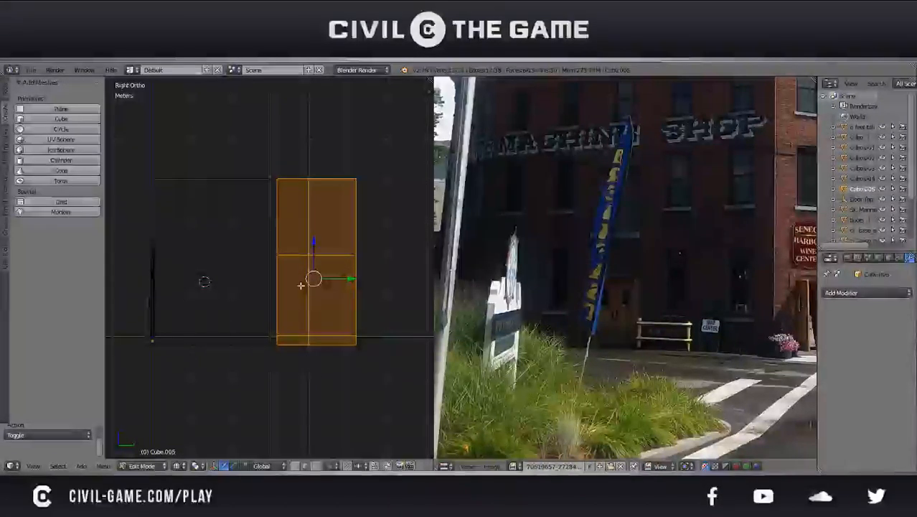
key("a")
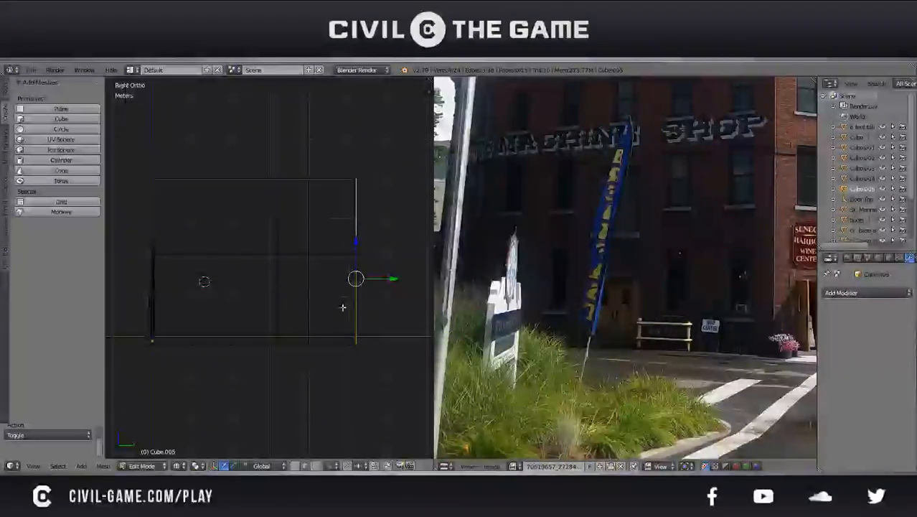
Duplicate the entrance door in Object Mode and rotate the duplicate 90° about Z
key("Tab")
right_click(154, 309)
right_click(151, 306)
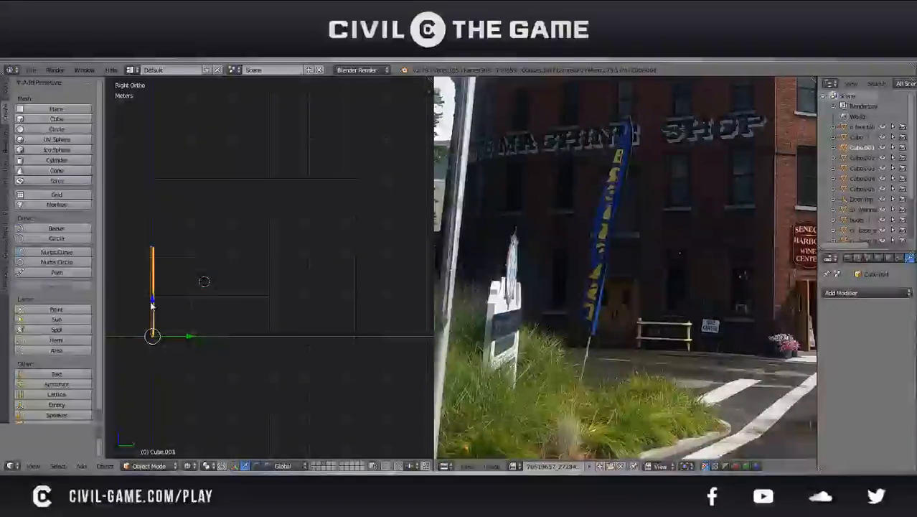
right_click(152, 306)
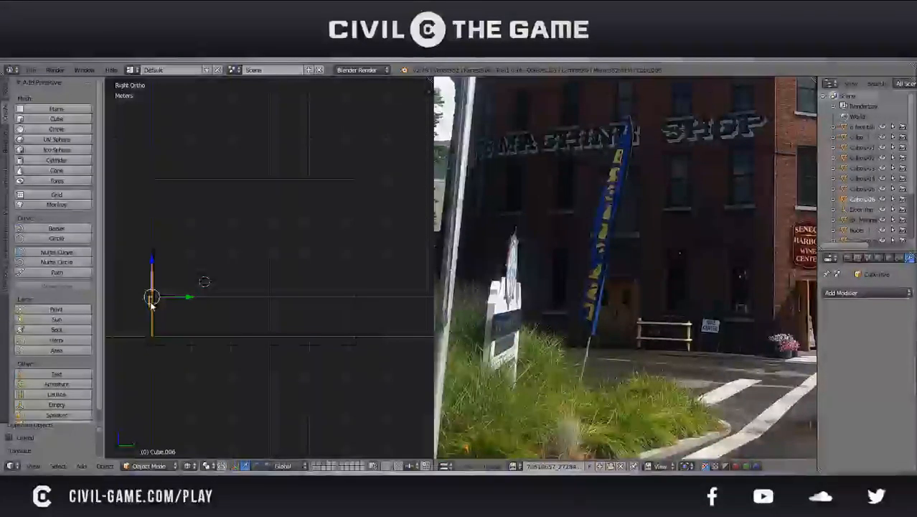
key("r")
key("z")
key("Return")
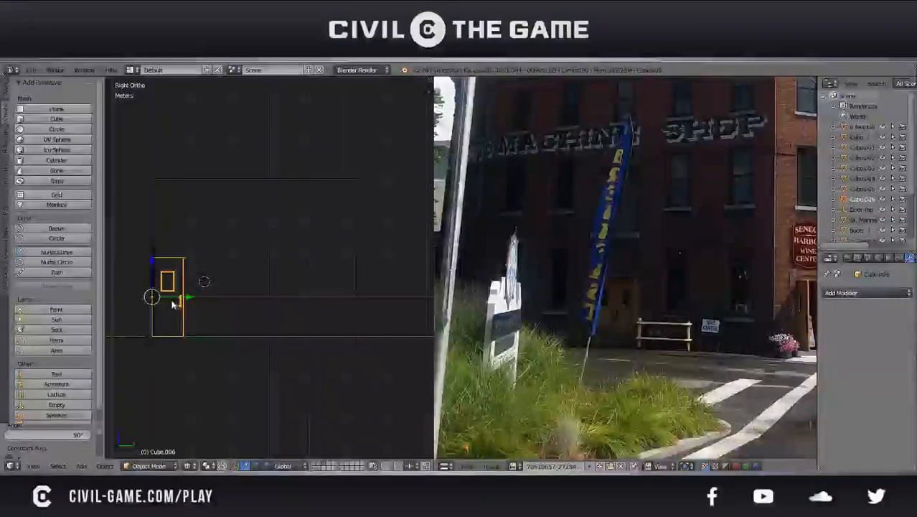
Move the rotated door copy along Y to the side wall's outer end edge, finishing with about 0.494 mm, and save the file
key("g")
key("y")
left_click(380, 313)
middle_click_drag(356, 326, 340, 307, "shift")
scroll(248, 304, "up", 5)
scroll(309, 291, "up", 3)
left_click_drag(299, 265, 305, 268)
scroll(305, 272, "up", 8)
key("g")
key("y")
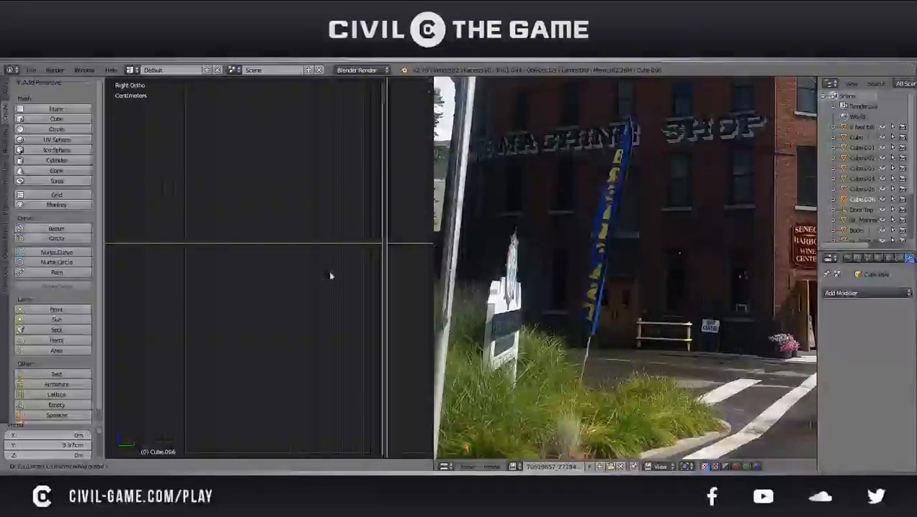
left_click(318, 268)
key("ctrl+s")
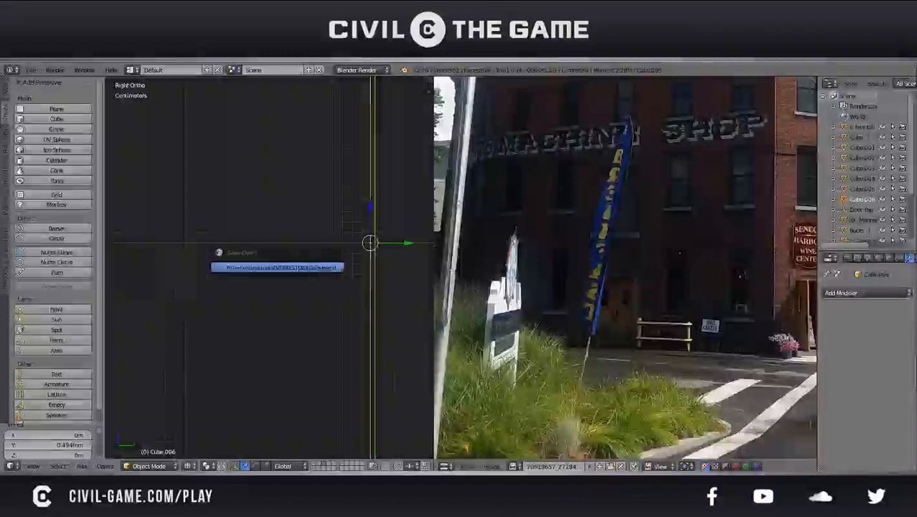
left_click(318, 268)
Open the side wall in Edit Mode, save the file, and return to Object Mode
scroll(317, 266, "down", 8)
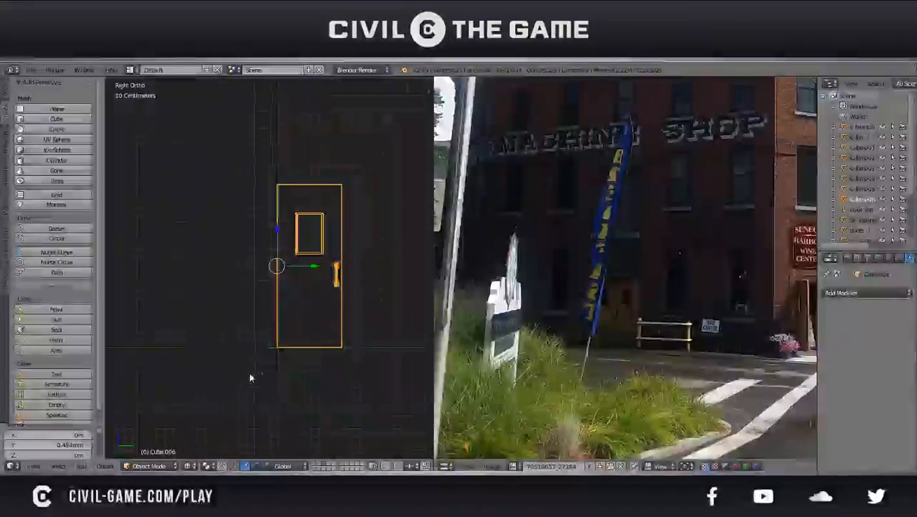
right_click(258, 363)
key("Tab")
scroll(259, 361, "down", 3)
key("ctrl+s")
left_click(242, 339)
key("Tab")
Duplicate the rotated door copy and place the duplicate about 77.8 cm along Y beside it
right_click(274, 286)
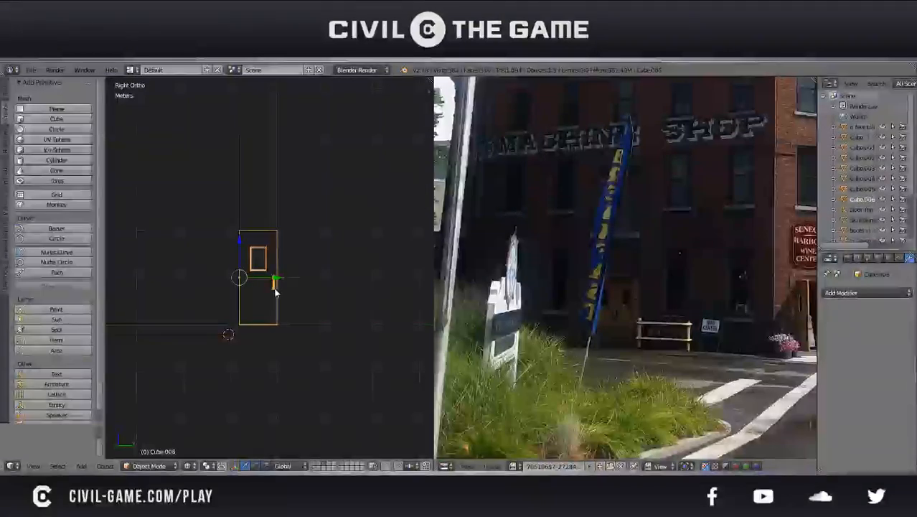
key("shift+d")
left_click(292, 293)
scroll(290, 296, "up", 5)
scroll(290, 296, "down", 5)
Adjust the second door along Y by about 2.09 cm and then -4.44 mm so it adjoins the first door
key("g")
key("y")
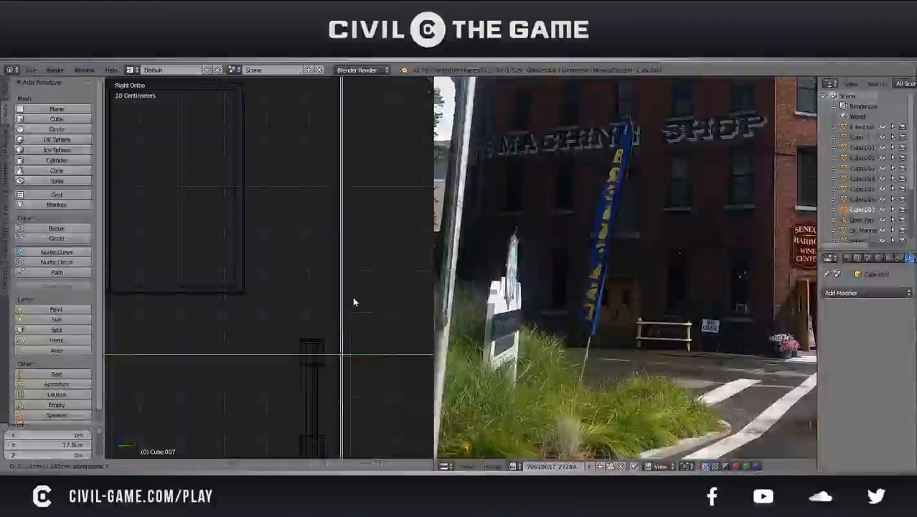
left_click(353, 302)
middle_click_drag(354, 303, 266, 242, "shift")
scroll(261, 283, "up", 5)
middle_click_drag(260, 288, 247, 295, "shift")
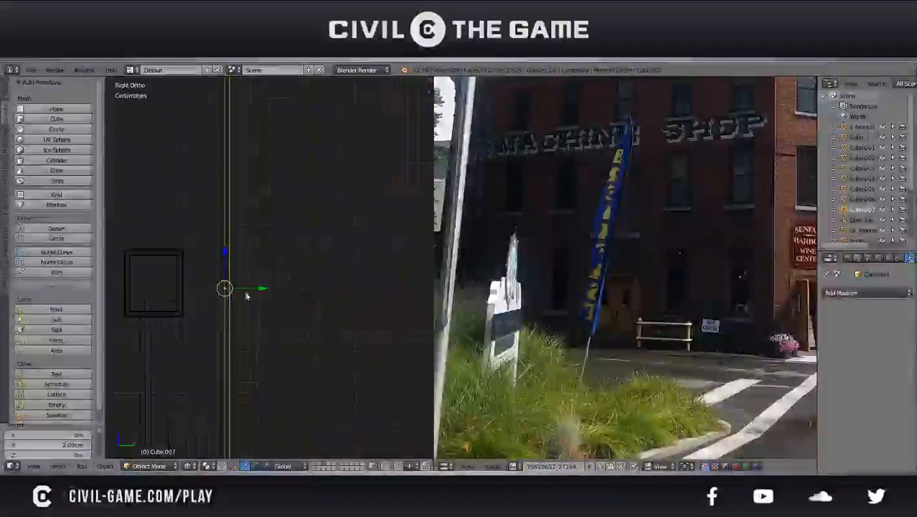
key("g")
key("y")
left_click(243, 291)
scroll(244, 291, "down", 11)
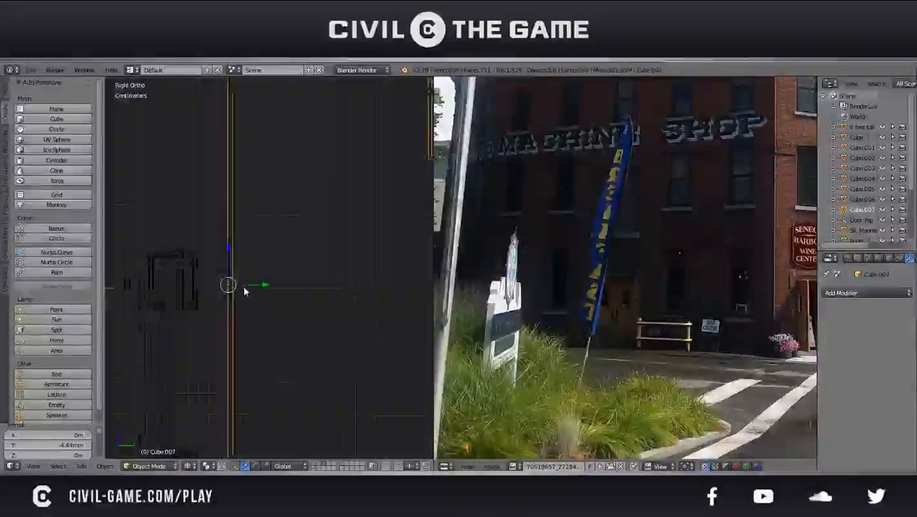
Open the side wall in Edit Mode and extrude its end edge along Y to the second door's outer side
scroll(241, 299, "down", 7)
right_click(242, 307)
key("Tab")
scroll(241, 303, "up", 4)
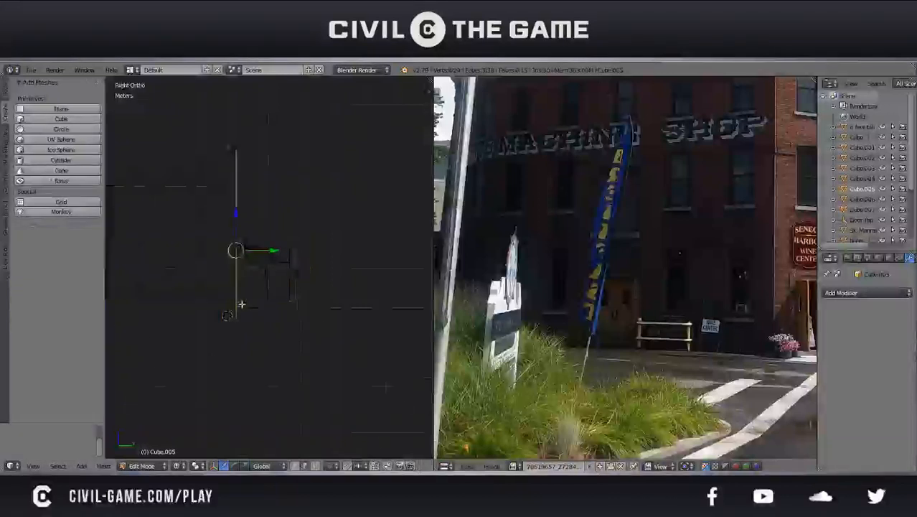
key("e")
key("y")
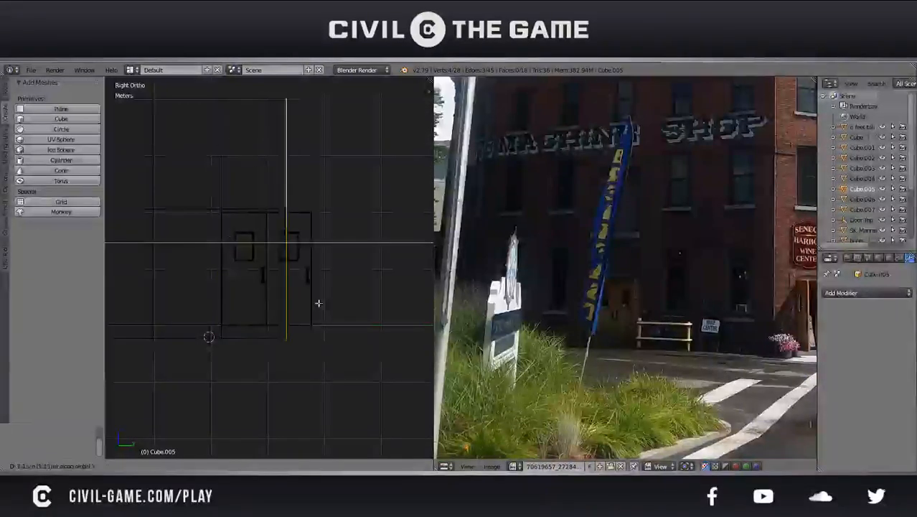
left_click(346, 307)
Shift the extruded wall end along Y by about 4.92 cm to meet the second door's outer edge, and save the file
scroll(348, 306, "up", 6)
middle_click_drag(348, 305, 302, 281, "shift")
scroll(303, 279, "up", 4)
scroll(359, 294, "up", 4)
key("g")
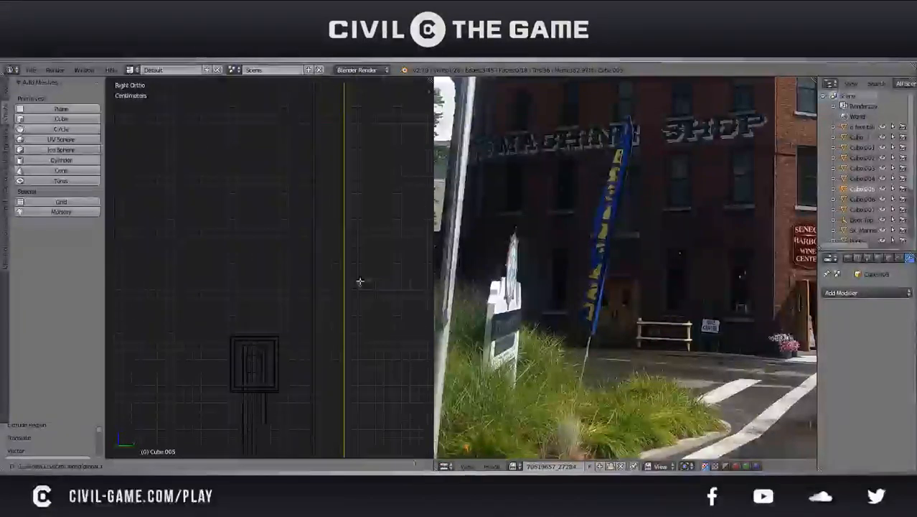
left_click(340, 277)
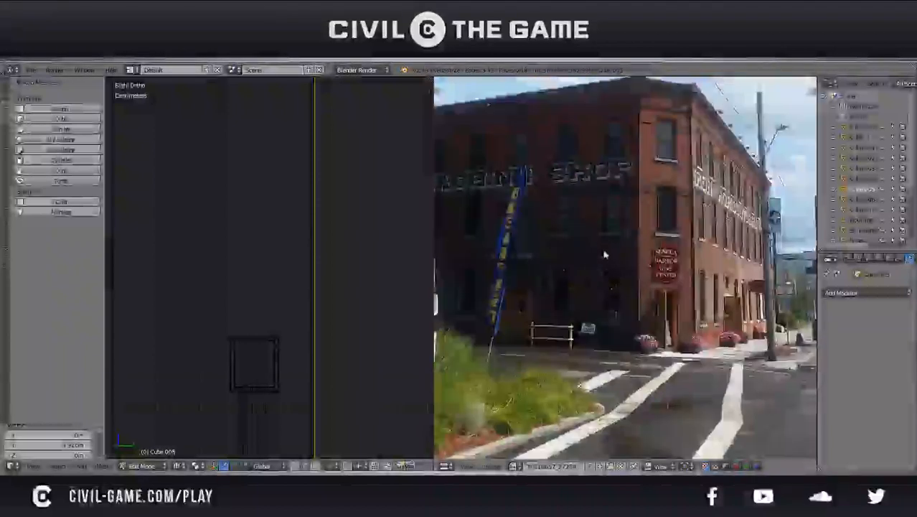
Compare the extended side wall and the two door guides with the building's proportions in the reference photo
middle_click_drag(604, 255, 612, 294)
scroll(289, 258, "down", 12)
scroll(289, 258, "down", 5)
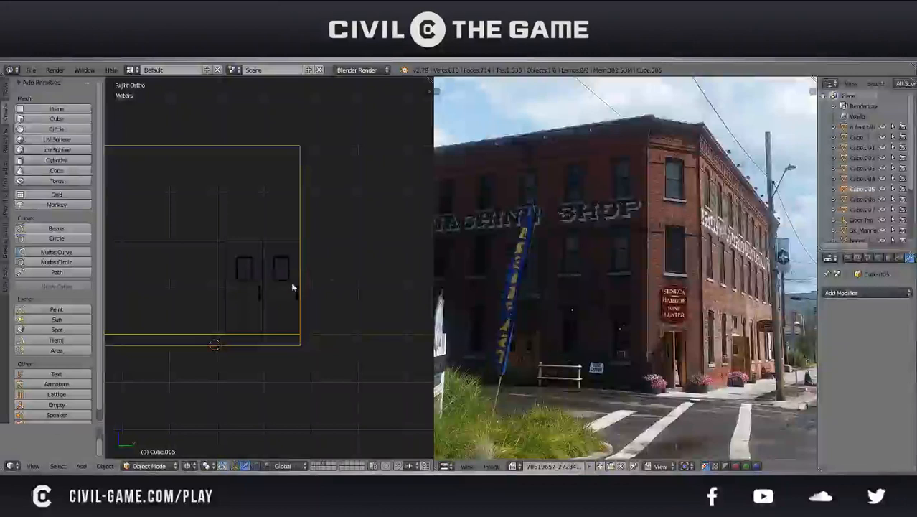
right_click(293, 287)
right_click(263, 295, "shift")
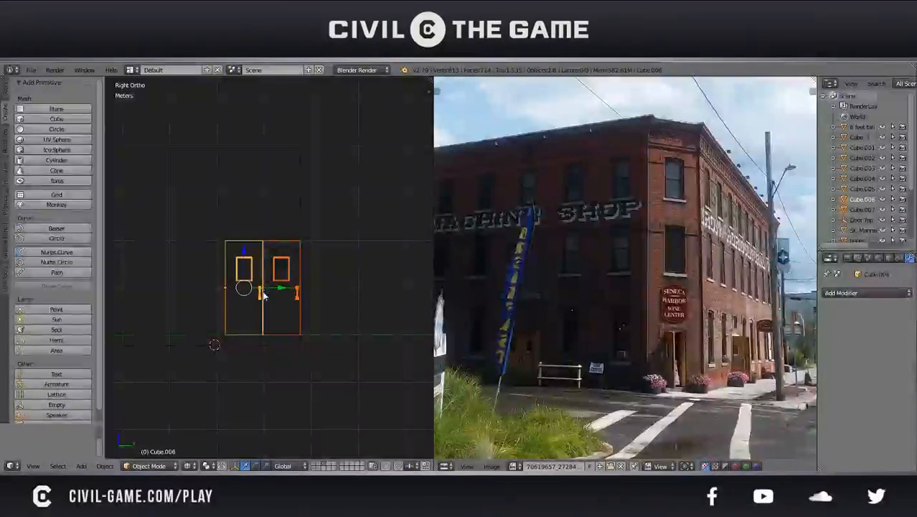
right_click(302, 237)
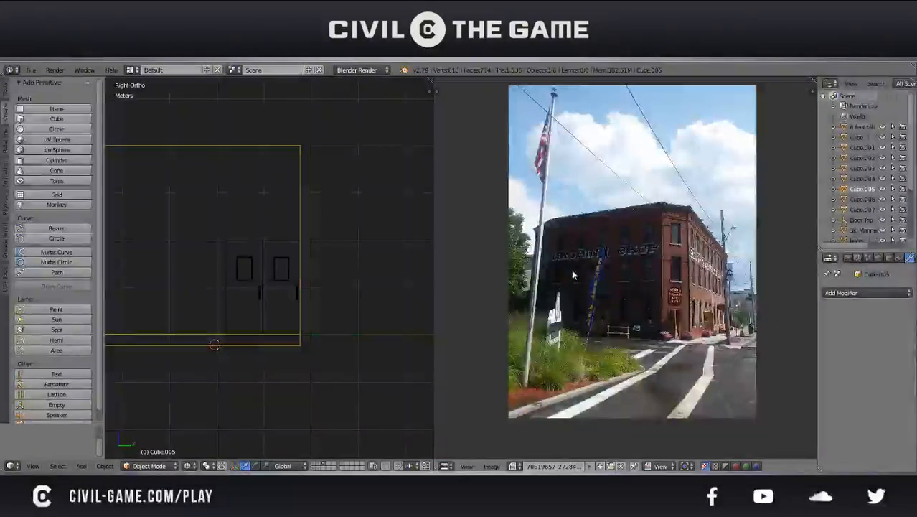
scroll(612, 270, "up", 2)
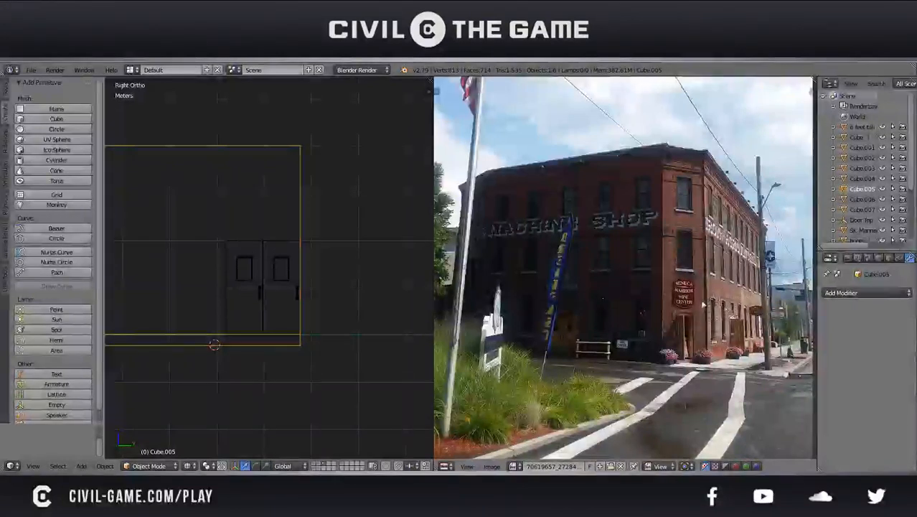
right_click(286, 277)
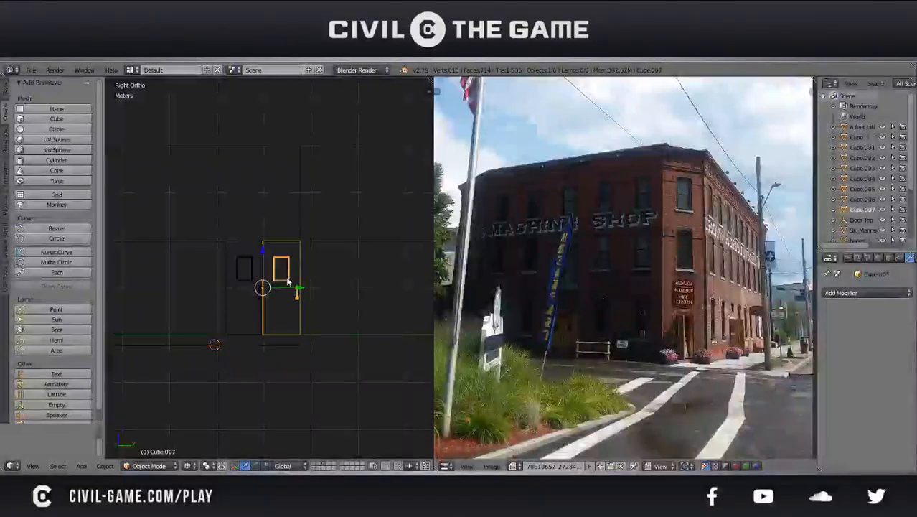
scroll(277, 286, "down", 1)
middle_click_drag(273, 286, 368, 318, "shift")
key("z")
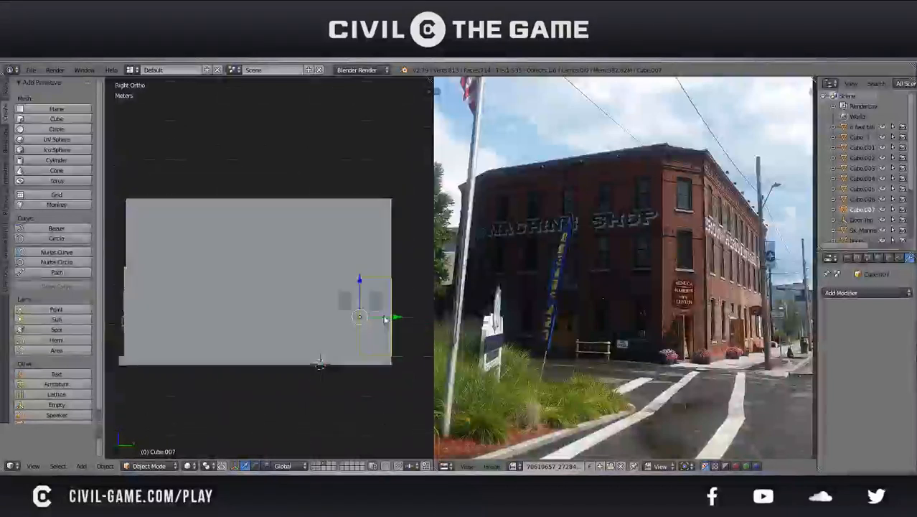
key("z")
Select the side wall's sections before the door section in Edit Mode and duplicate them in place
right_click(286, 359)
key("Tab")
key("a")
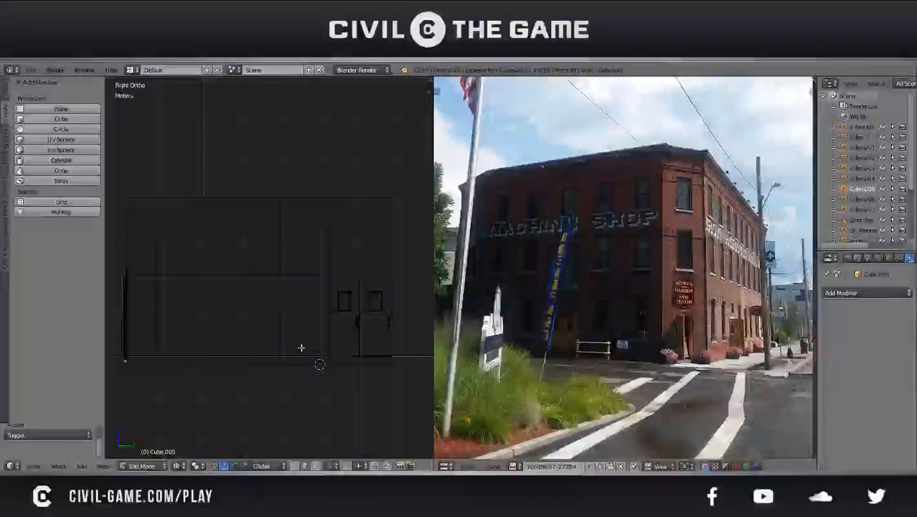
key("b")
left_click_drag(314, 393, 137, 190)
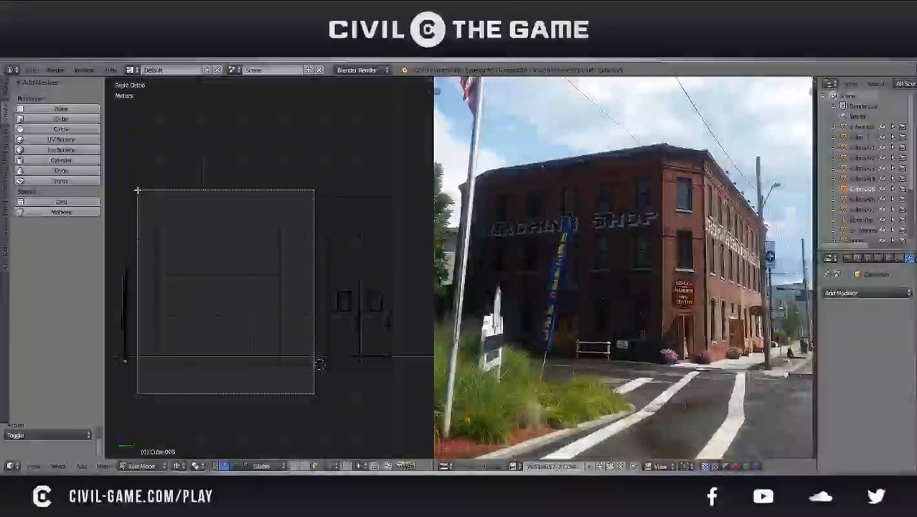
left_click_drag(138, 190, 137, 190)
key("shift+d")
right_click(203, 273)
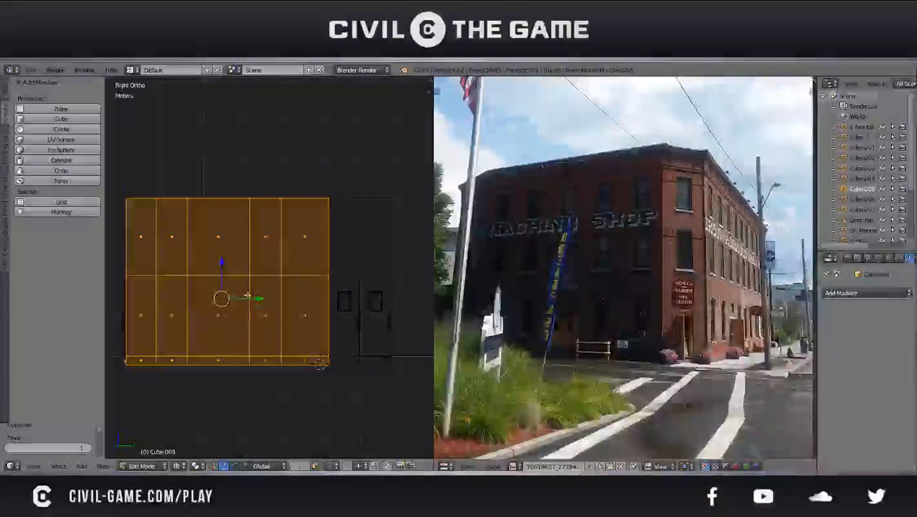
Move the duplicated wall sections along Y past the second door, then shift them back about 6.57 cm towards the wall end
left_click_drag(252, 297, 193, 332)
middle_click_drag(296, 308, 168, 293, "shift")
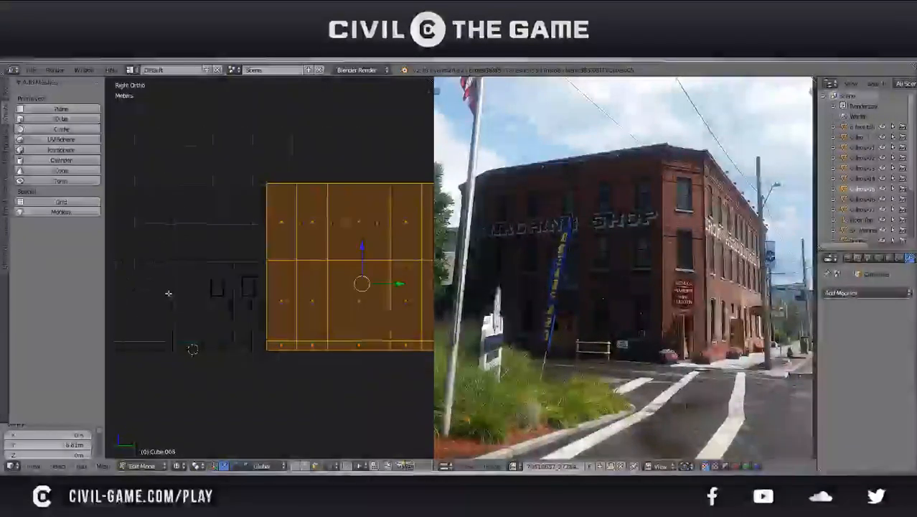
left_click_drag(396, 284, 393, 284)
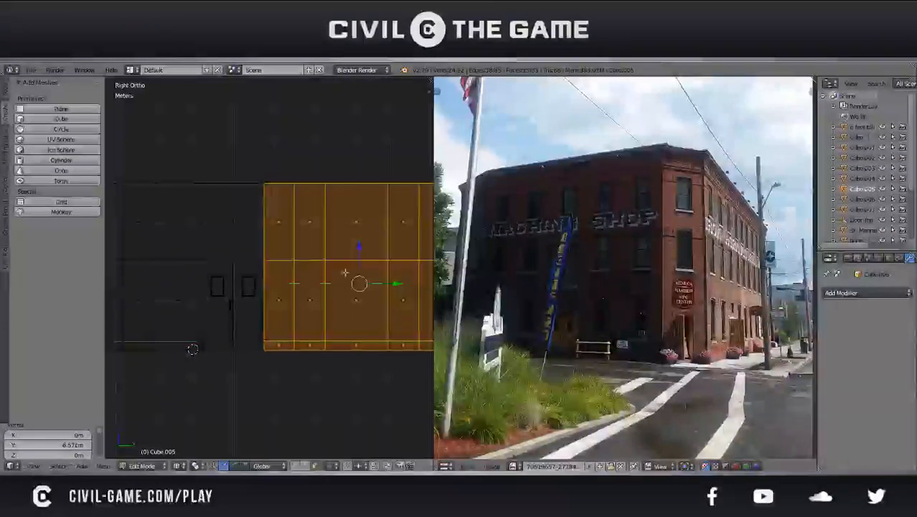
Fine-tune the duplicated sections along Y by about 3 mm to line up with the door section's end edge
scroll(263, 284, "up", 4)
scroll(262, 283, "up", 6)
middle_click_drag(231, 295, 350, 315, "shift")
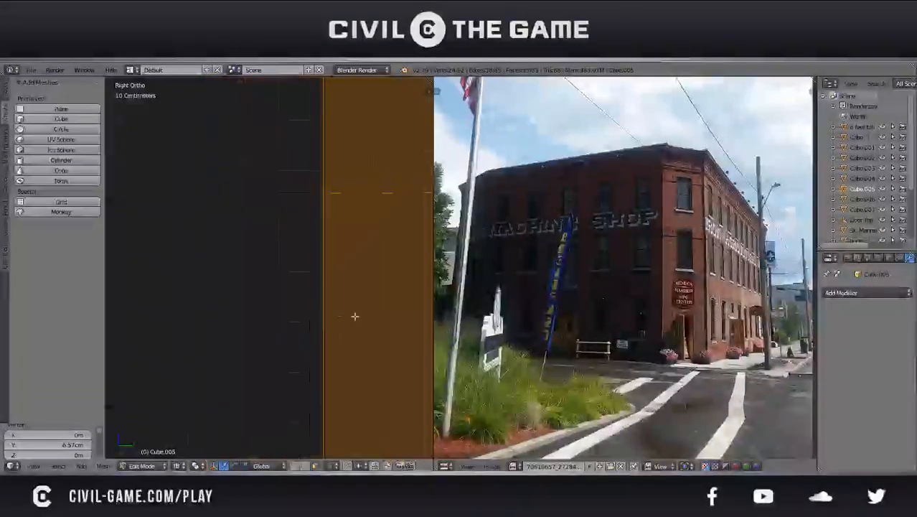
scroll(335, 326, "up", 3)
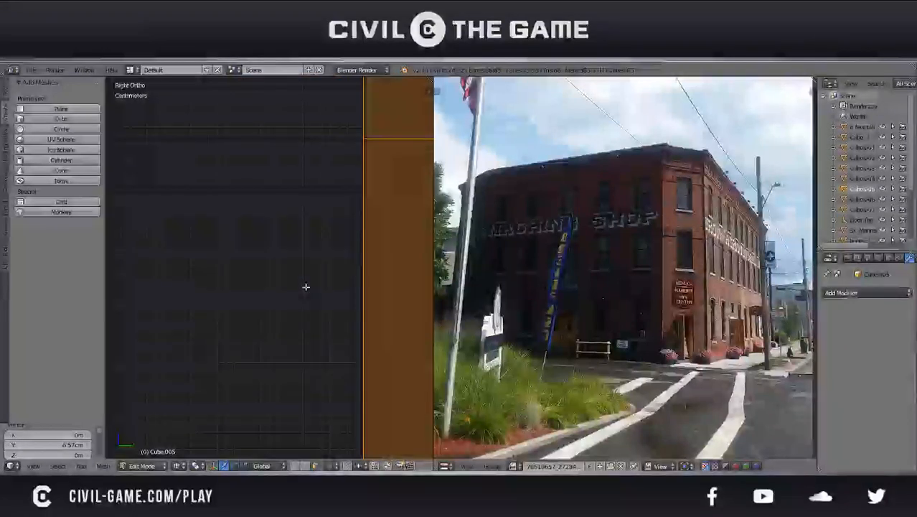
key("g")
key("y")
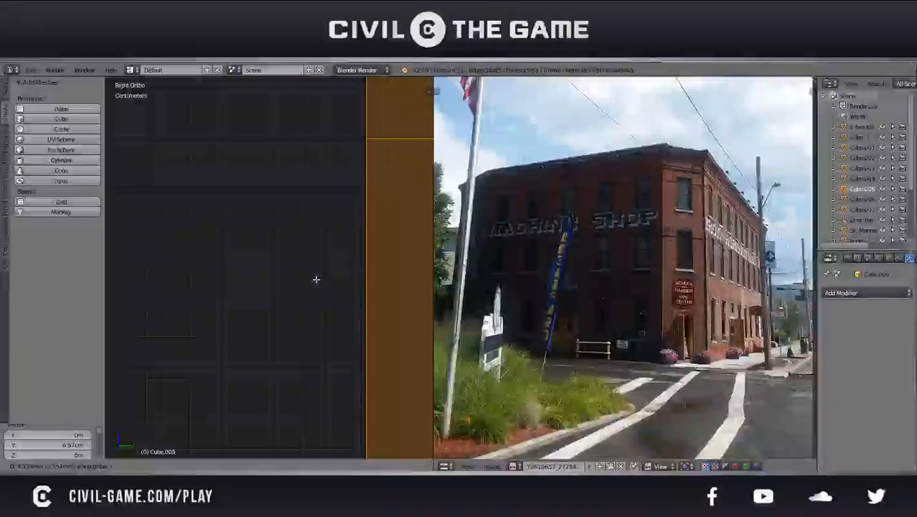
left_click(315, 278)
scroll(330, 277, "down", 10)
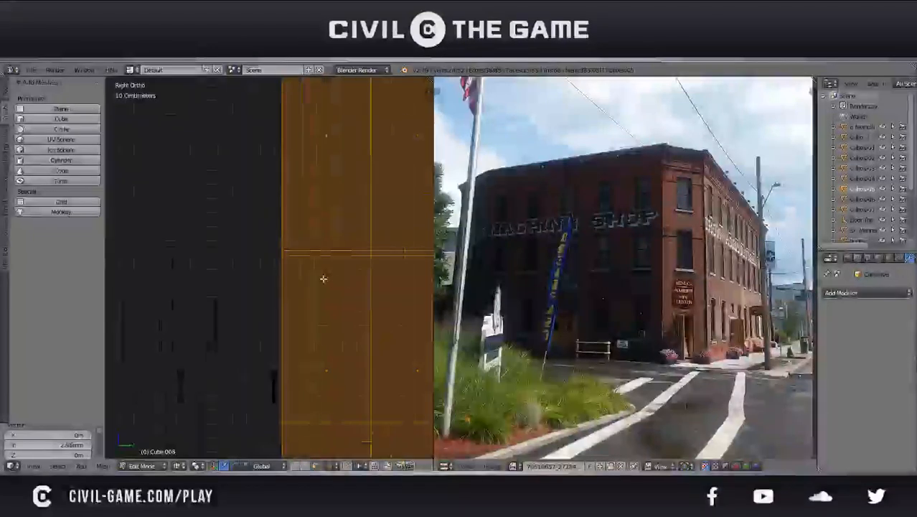
scroll(280, 345, "down", 3)
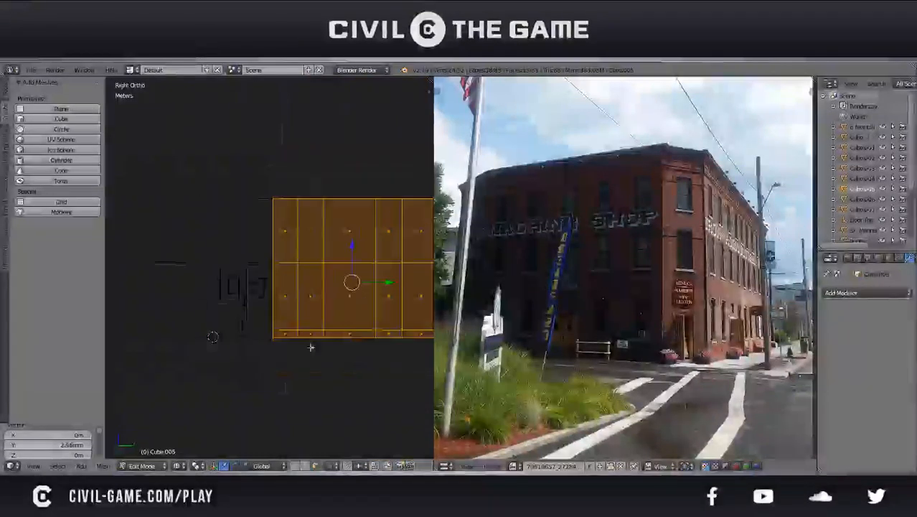
Keep only the duplicate's seam edges beside the door section selected, save the file, and delete those edges
middle_click_drag(311, 348, 219, 348, "shift")
key("b")
middle_click_drag(393, 385, 203, 196)
middle_click_drag(194, 275, 317, 302, "shift")
key("ctrl+s")
left_click(264, 298)
scroll(233, 309, "up", 6)
key("x")
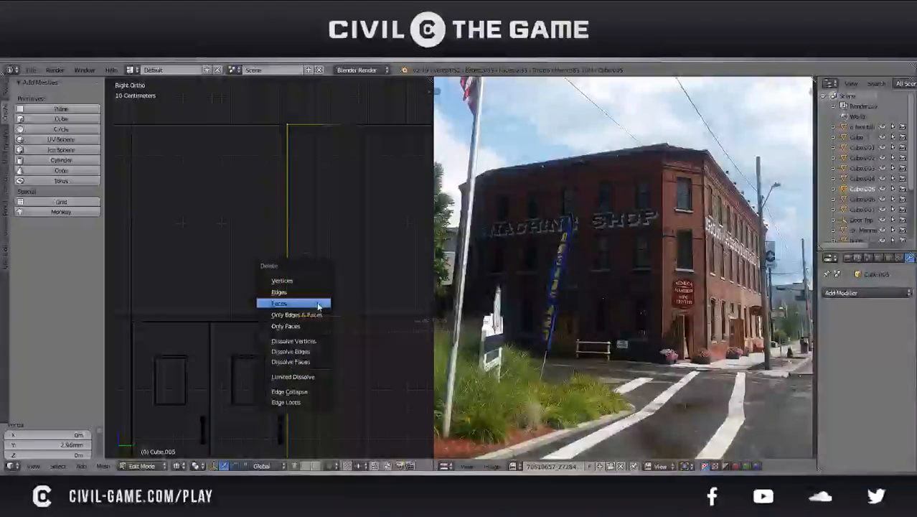
left_click(312, 292)
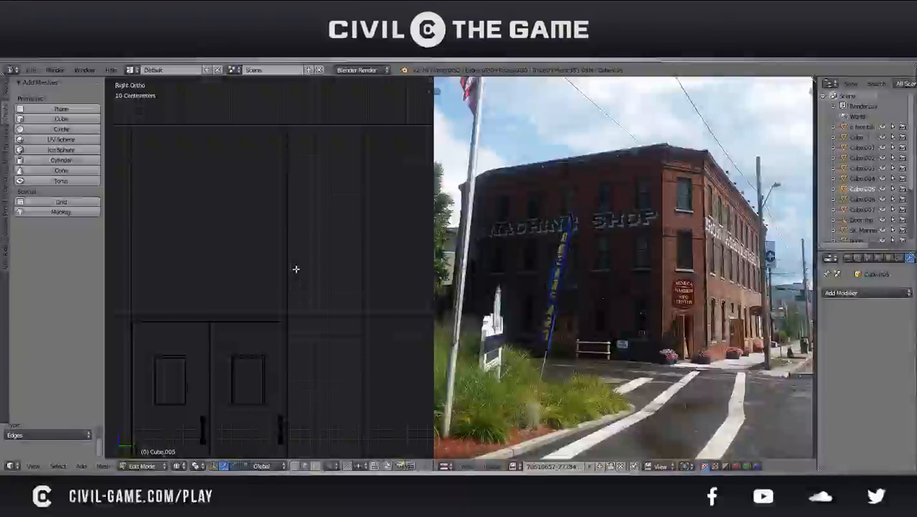
Fill the upper opening between the door section and the duplicated sections with a face in solid shading
key("z")
scroll(296, 273, "down", 1)
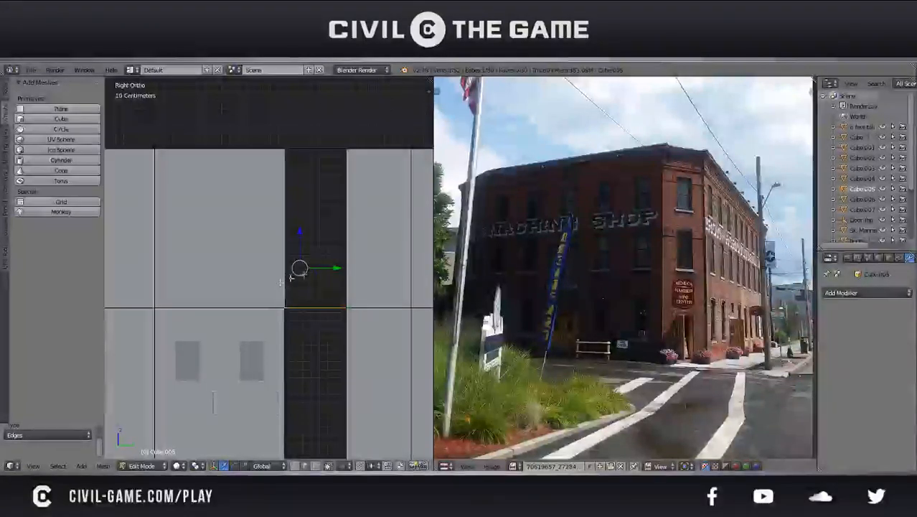
right_click(343, 253, "shift")
right_click(311, 150, "shift")
key("f")
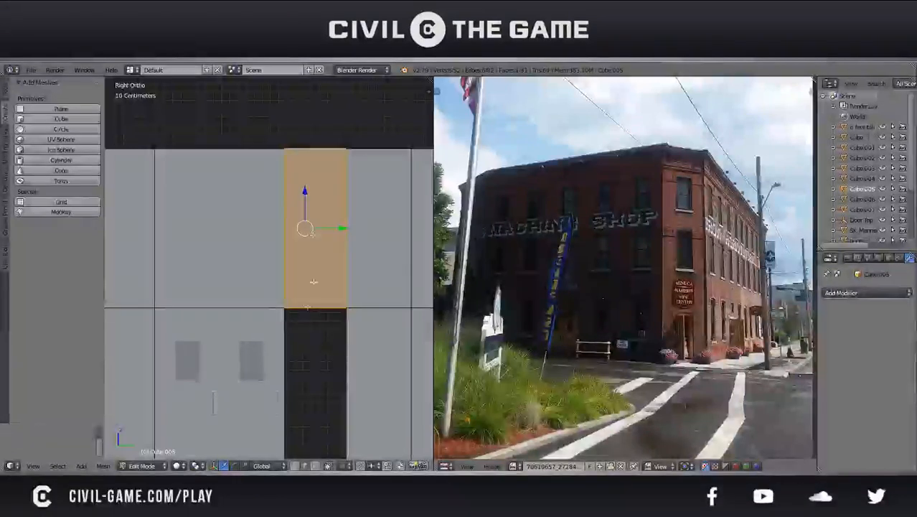
Fill the base strip and the middle opening of the gap beside the door section with faces
middle_click_drag(308, 306, 294, 193, "shift")
right_click(334, 344)
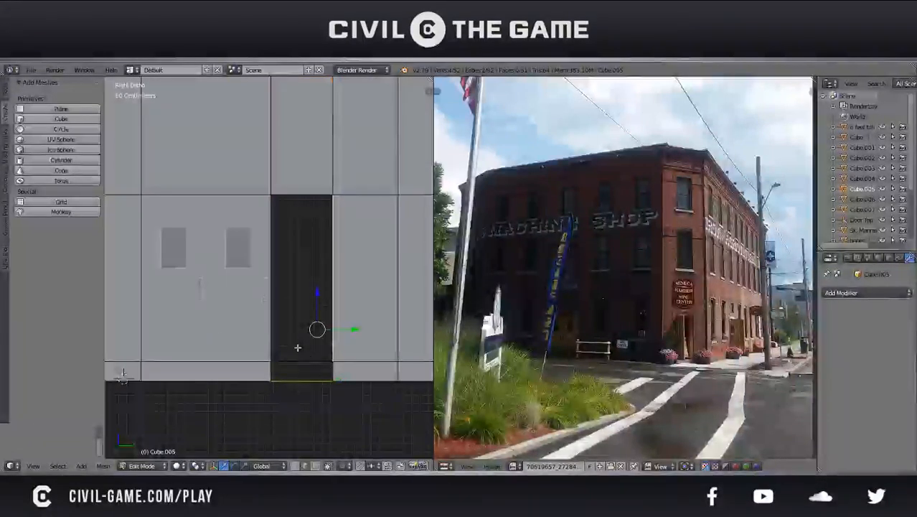
right_click(334, 373)
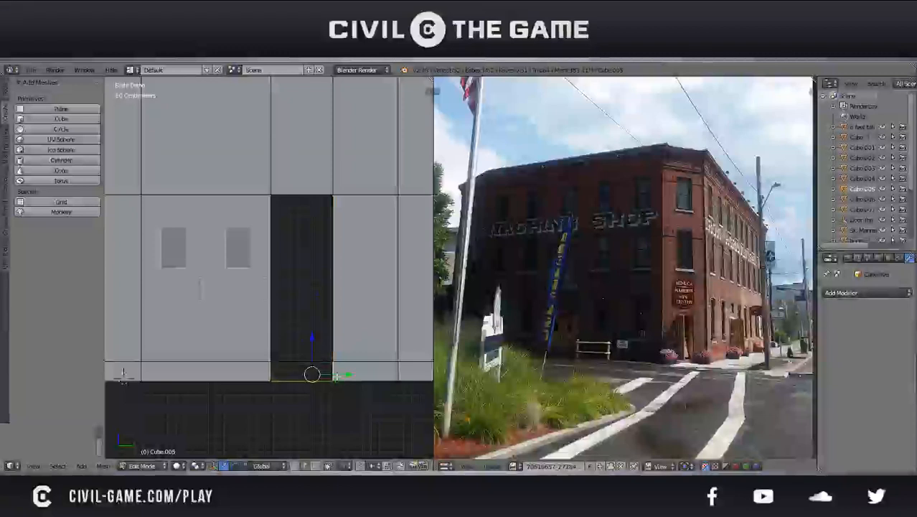
right_click(279, 377, "shift")
key("f")
right_click(302, 356)
right_click(333, 347, "shift")
right_click(272, 344, "shift")
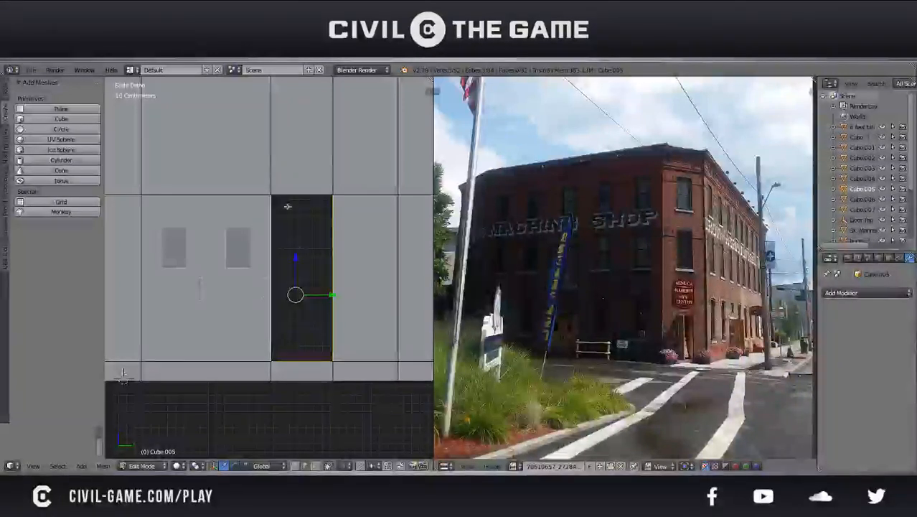
key("f")
key("a")
scroll(183, 330, "down", 3)
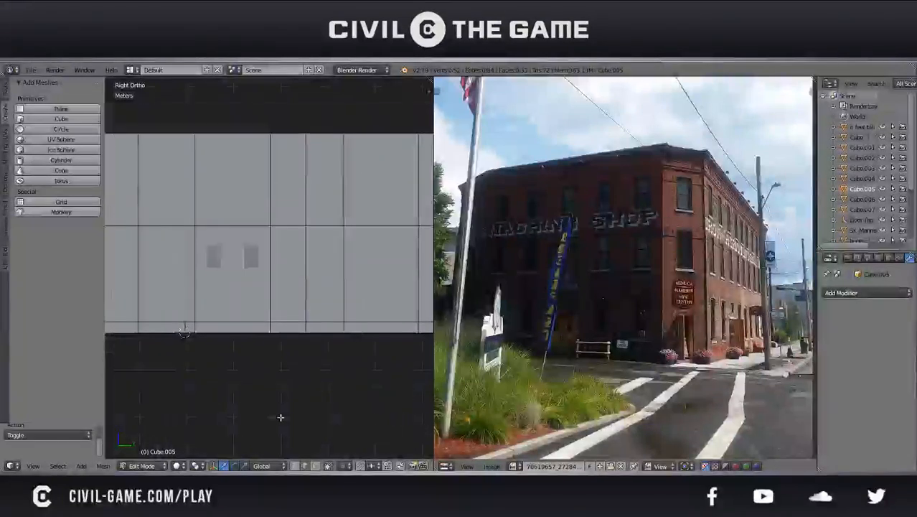
Switch to face selection and try moving the newly filled middle face to test its connection to the wall
left_click(316, 466)
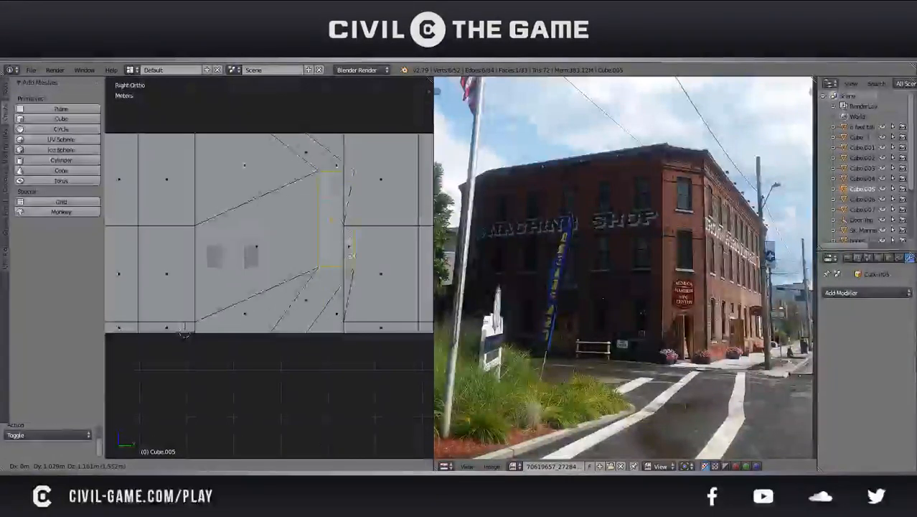
right_click(304, 289)
scroll(317, 324, "down", 4)
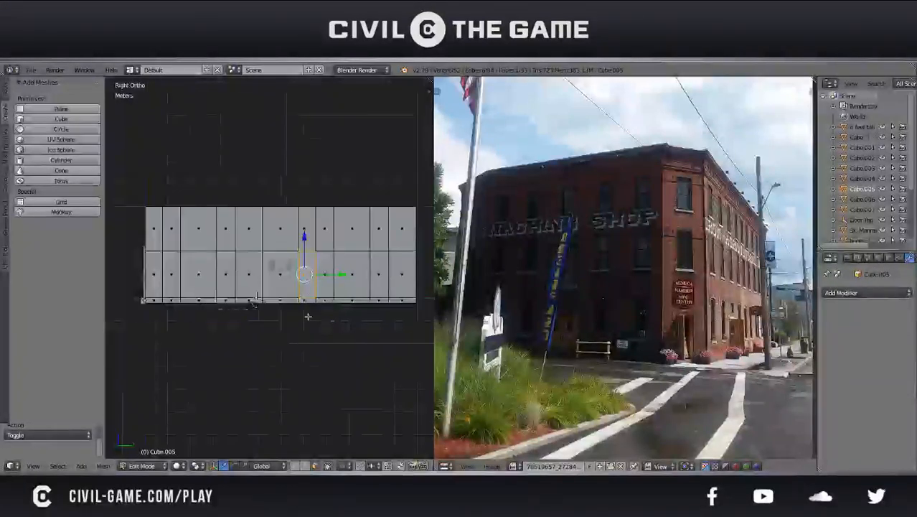
scroll(307, 316, "up", 1)
Select both door guide copies in Object Mode and delete them in wireframe shading
key("Tab")
right_click(295, 289)
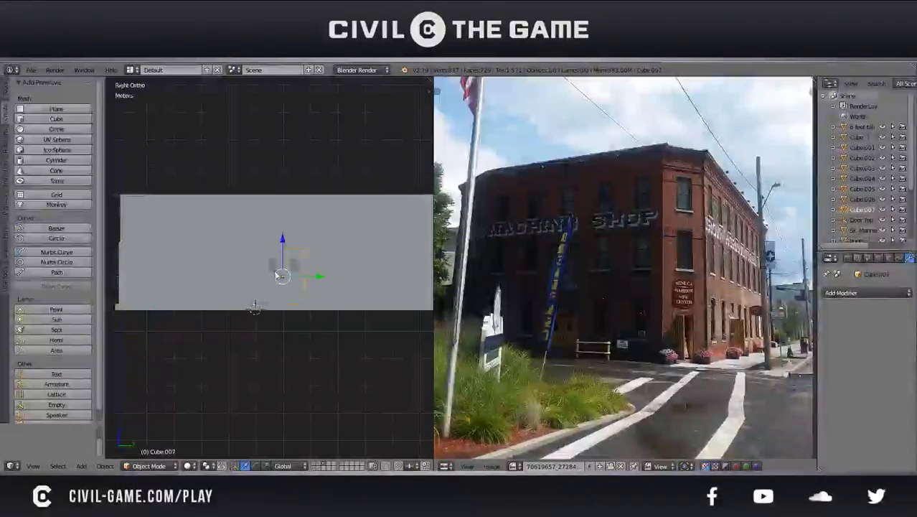
key("g")
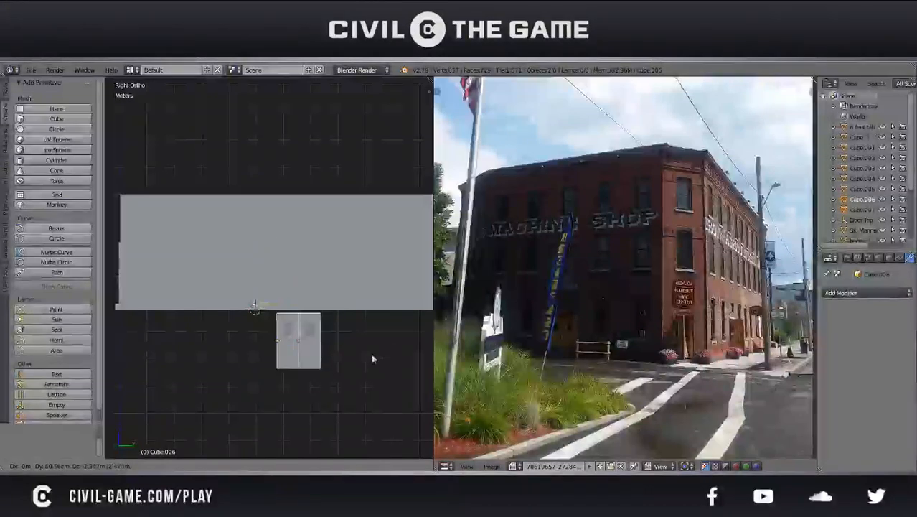
key("Escape")
key("z")
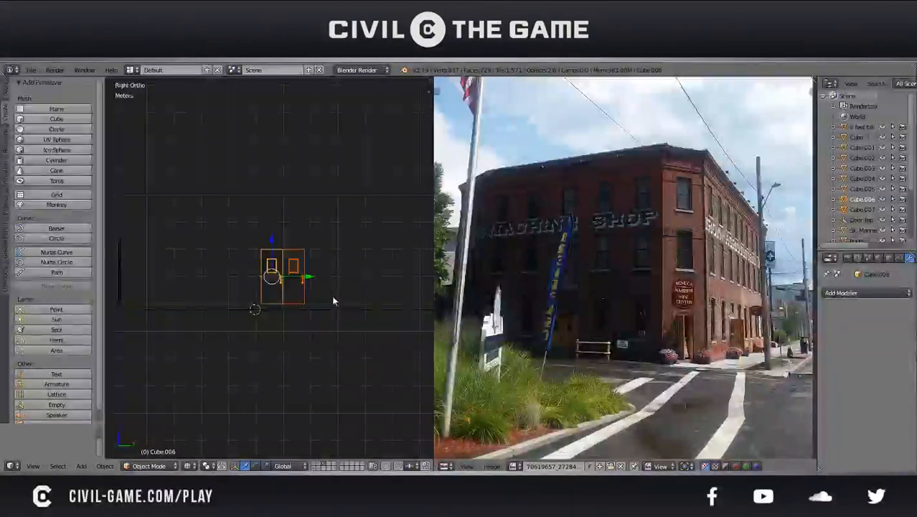
key("x")
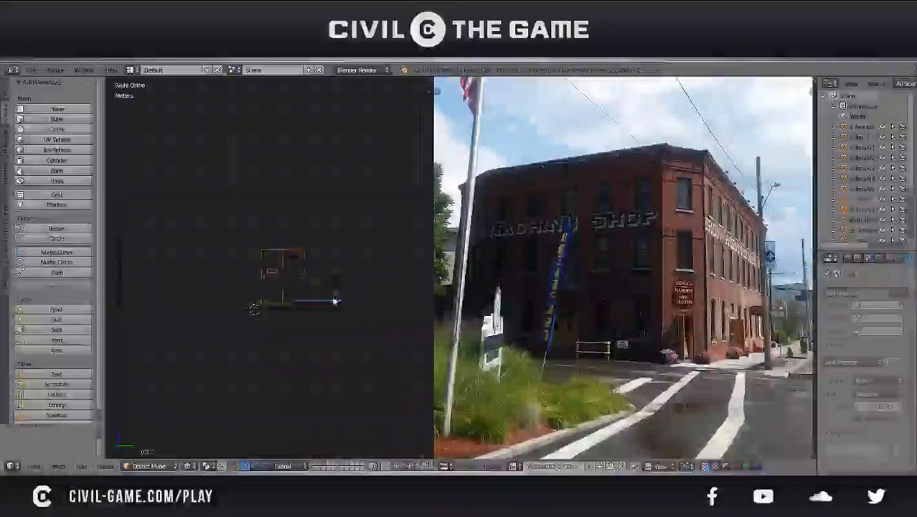
Open the side wall in Edit Mode again and save the file
right_click(314, 311)
key("z")
key("z")
left_click(149, 466)
left_click(150, 436)
key("ctrl+s")
left_click(236, 330)
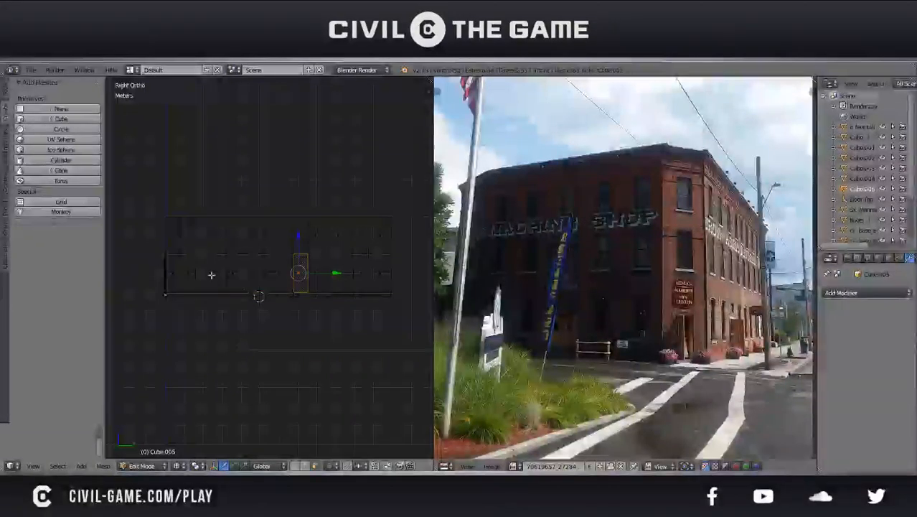
Select the four narrow window faces and the wider middle face in the side wall's ground-floor row and save the file
key("a")
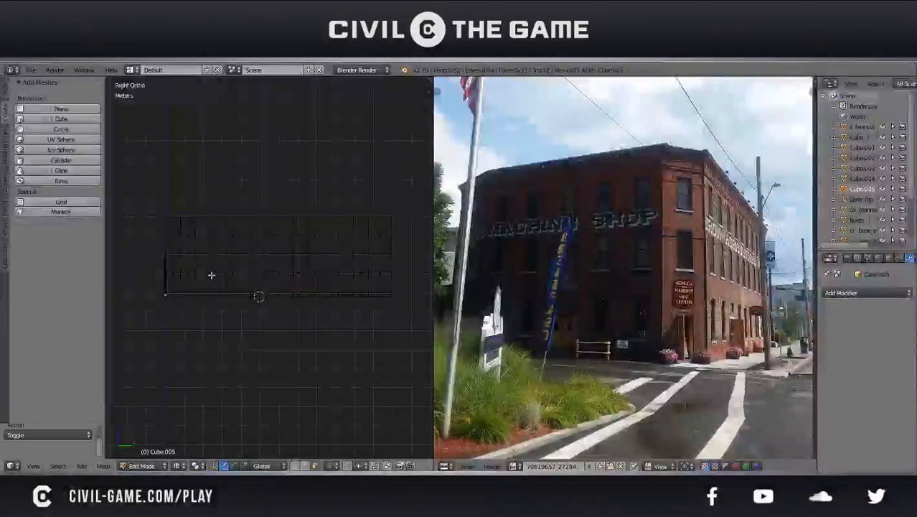
right_click(228, 276, "shift")
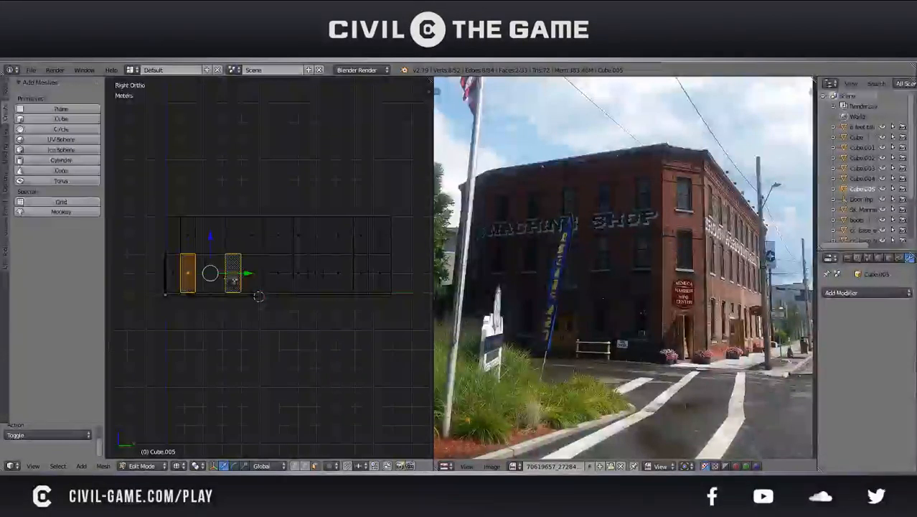
right_click(315, 273, "shift")
right_click(361, 273, "shift")
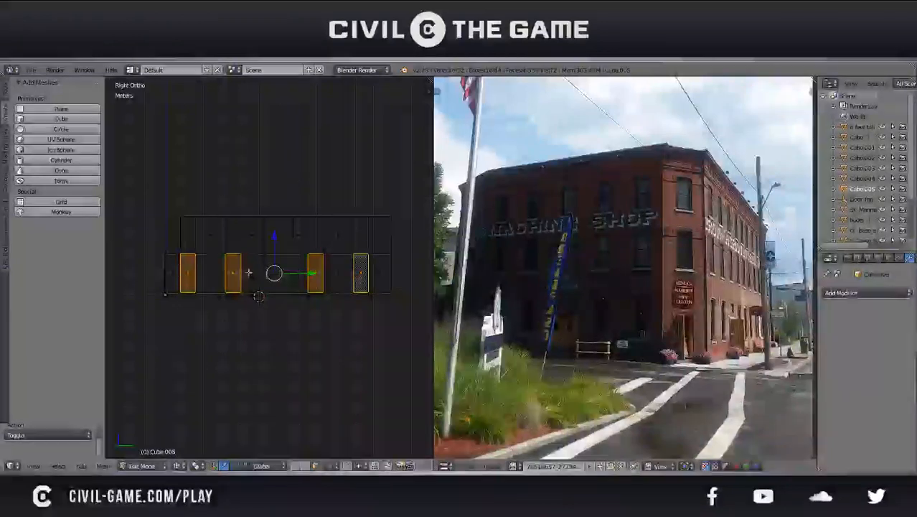
scroll(298, 280, "up", 2)
right_click(298, 277, "shift")
key("ctrl+s")
left_click(298, 277)
scroll(297, 277, "down", 3)
scroll(296, 276, "up", 1)
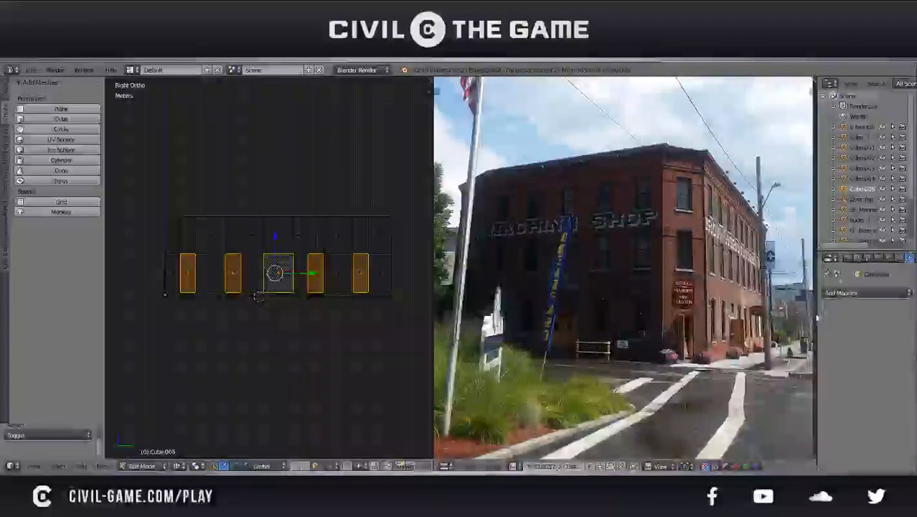
Widen the properties editor and bring up the side wall's mesh data properties
left_click(889, 259)
left_click(898, 258)
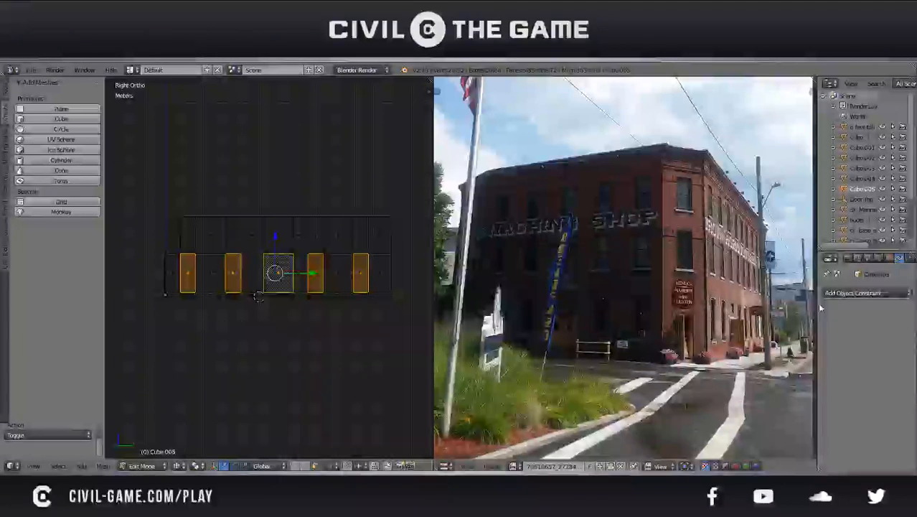
left_click_drag(816, 307, 748, 307)
left_click(819, 258)
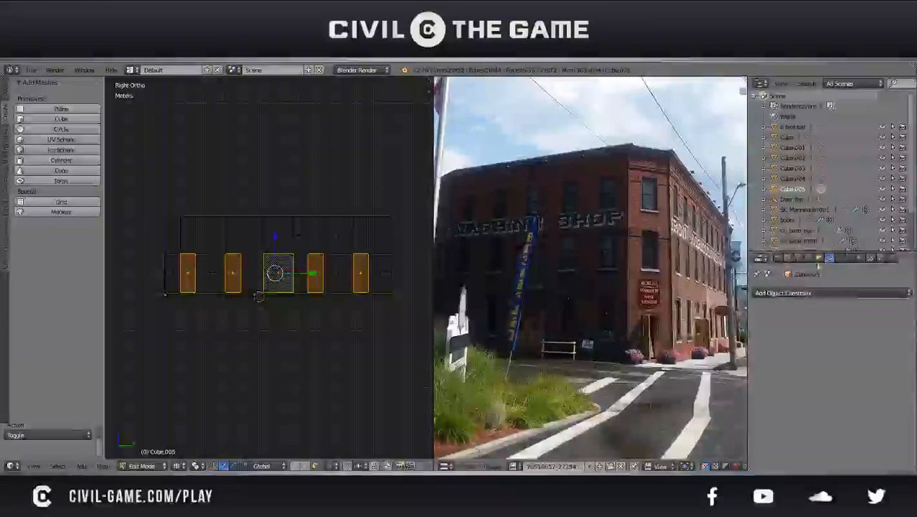
left_click(810, 259)
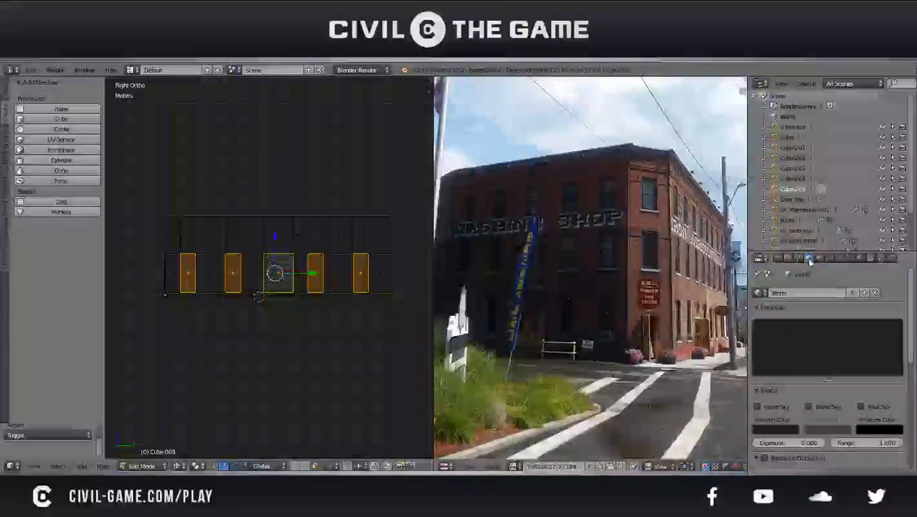
left_click(840, 258)
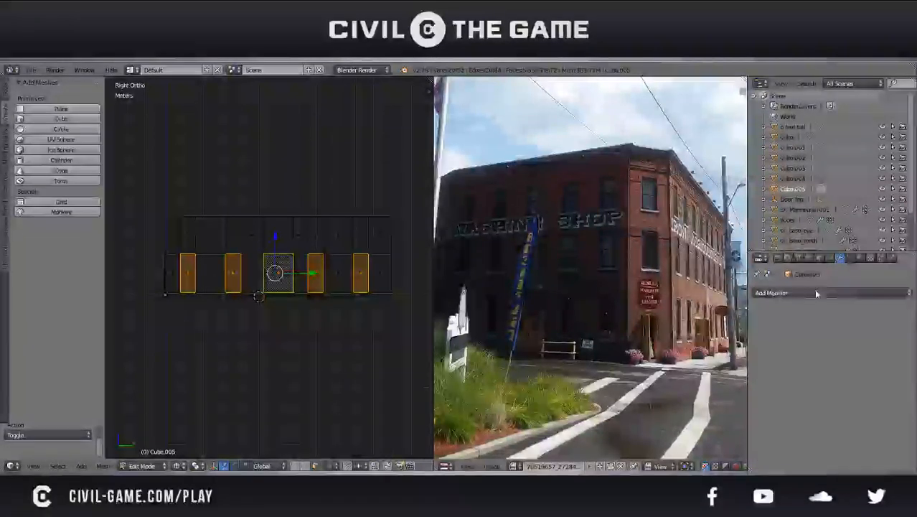
left_click(819, 259)
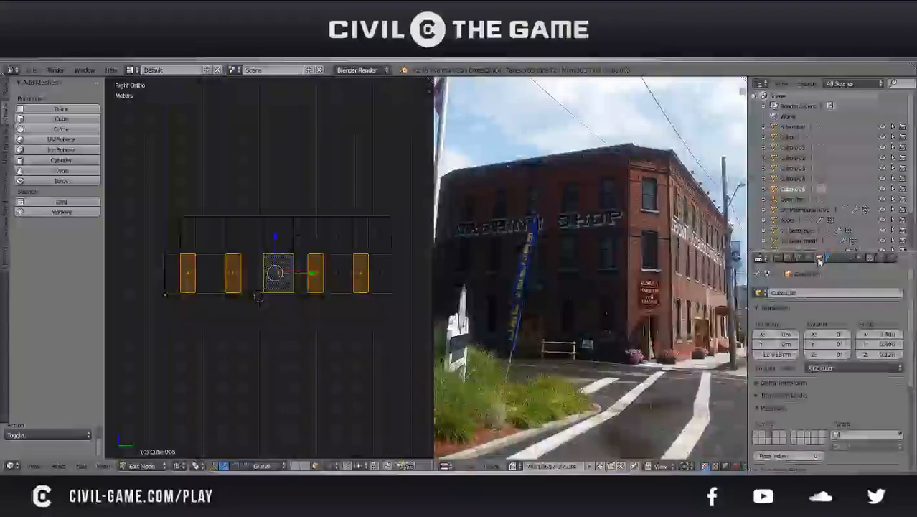
left_click(841, 258)
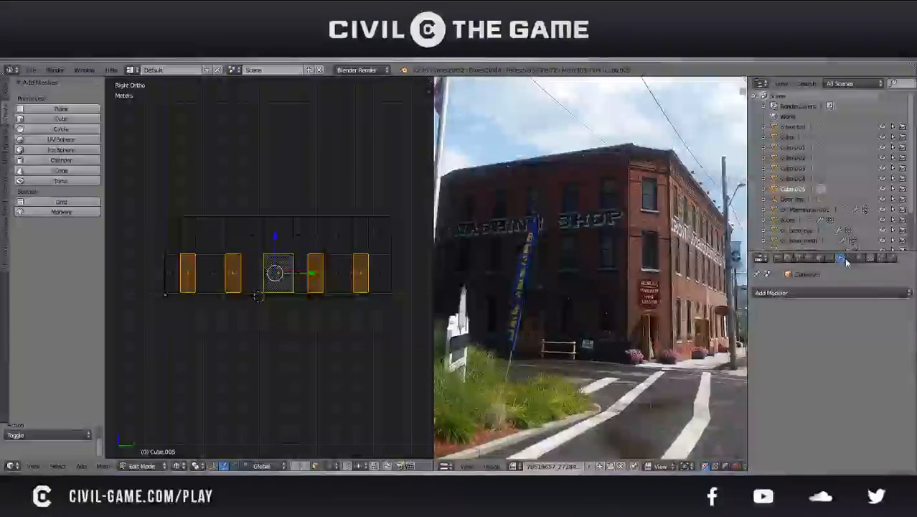
left_click(851, 258)
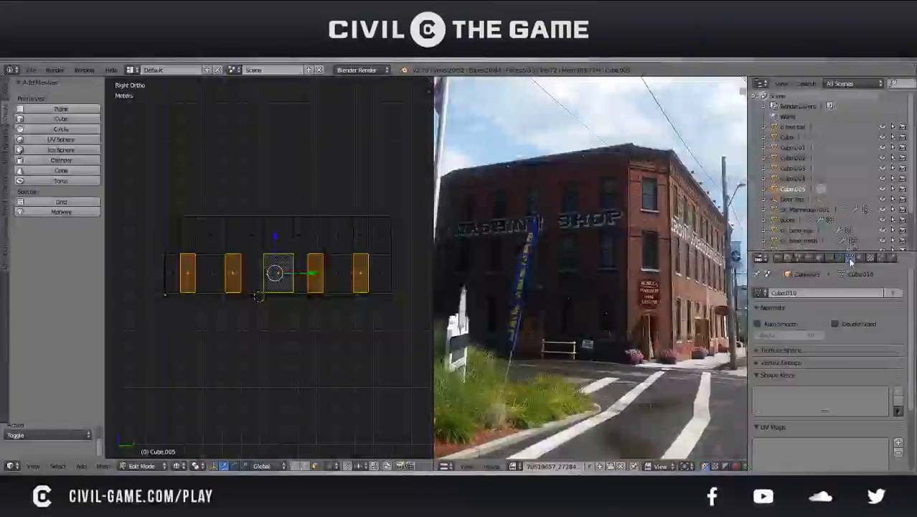
Add a vertex group named "windows" to the side wall's mesh for the selected faces
left_click(797, 378)
scroll(796, 378, "down", 1)
left_click(775, 334)
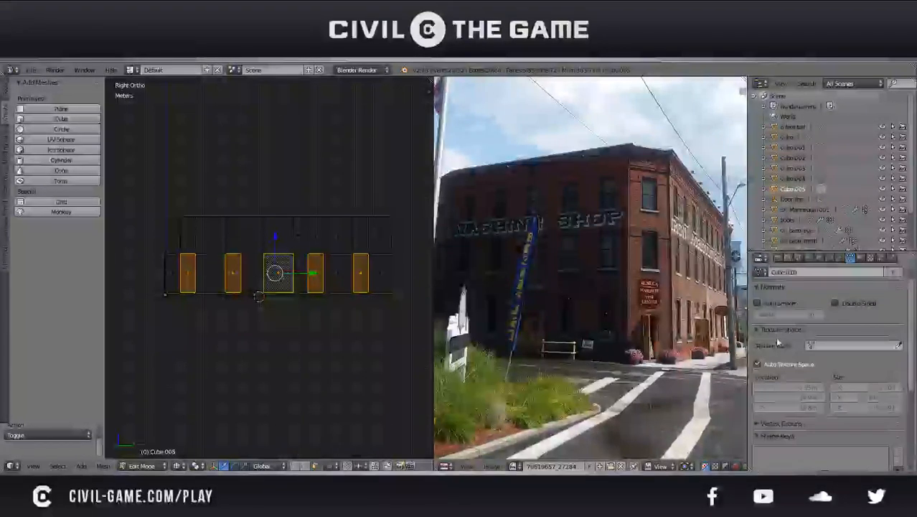
left_click(777, 335)
left_click(774, 344)
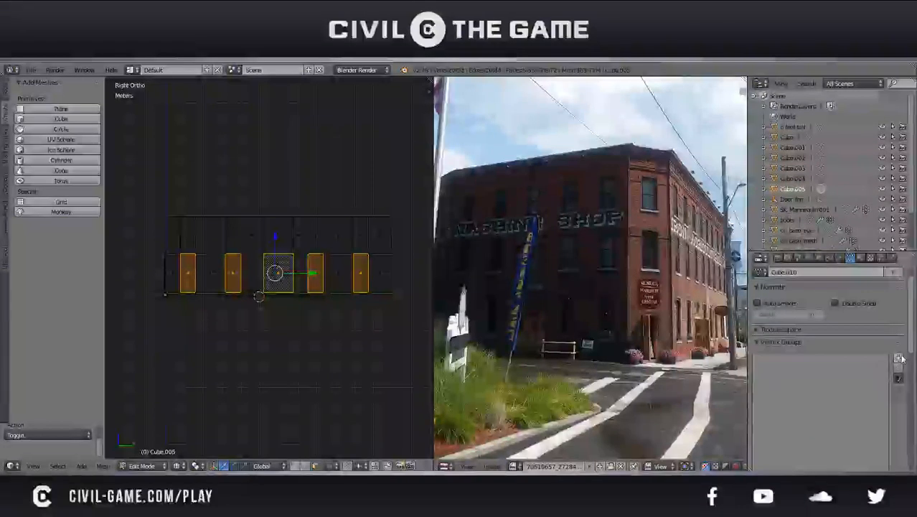
left_click(900, 359)
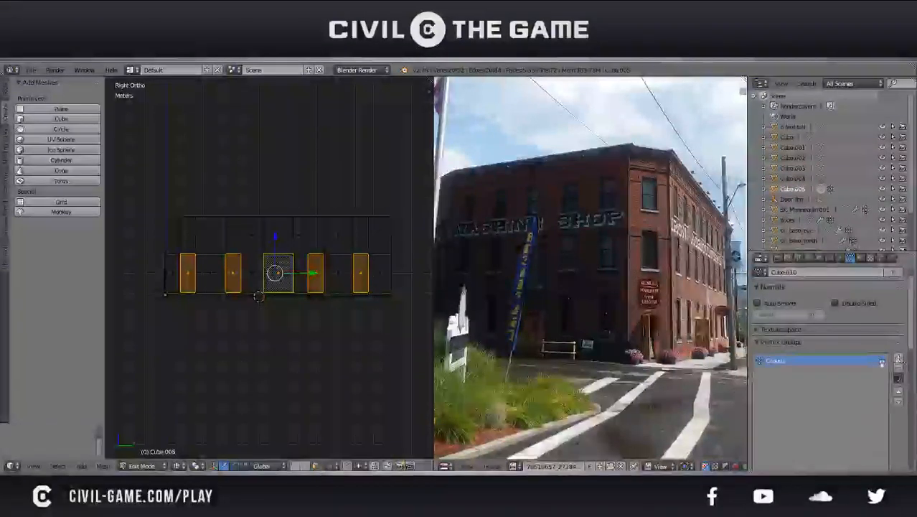
scroll(839, 376, "down", 4)
scroll(842, 381, "down", 5)
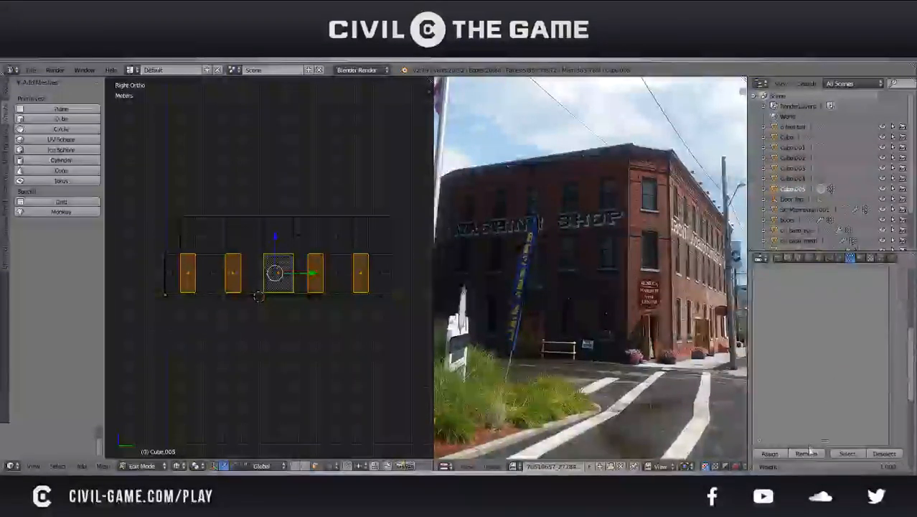
scroll(802, 370, "up", 4)
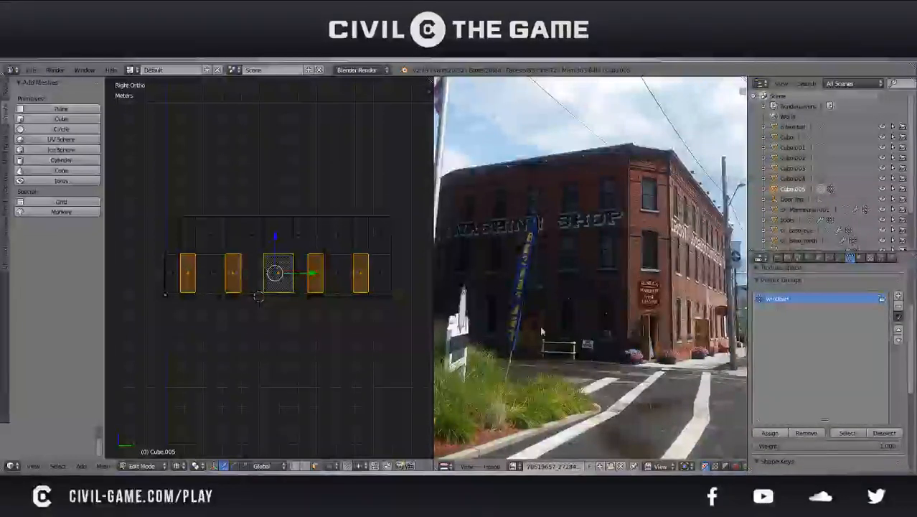
Save the file, switch the view to perspective and reopen the side wall in Edit Mode
key("Tab")
mouse_move(303, 259)
middle_mouse_down()
mouse_move(313, 288)
mouse_move(293, 283)
mouse_move(310, 275)
middle_mouse_up()
key("ctrl+s")
left_click(312, 276)
scroll(310, 275, "up", 5)
middle_click_drag(273, 301, 309, 256)
key("KP_5")
middle_click_drag(242, 263, 267, 267)
key("Tab")
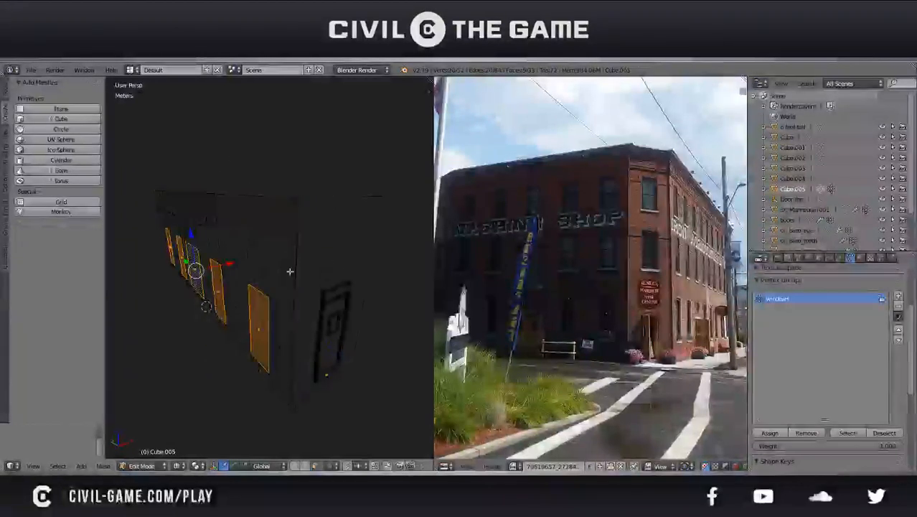
Snap the 3D cursor to the side wall's vertical edge where it meets the door wall and save the file
right_click(290, 271)
right_click(307, 280)
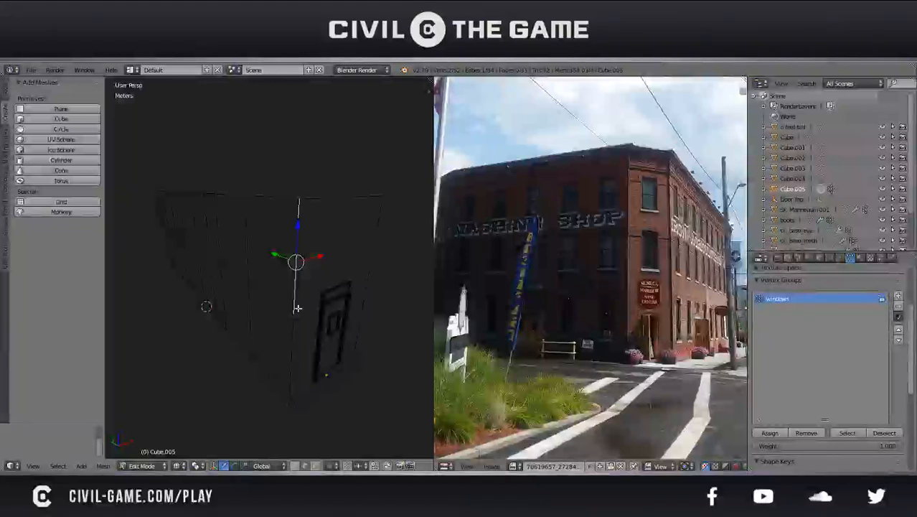
key("space")
type("cur")
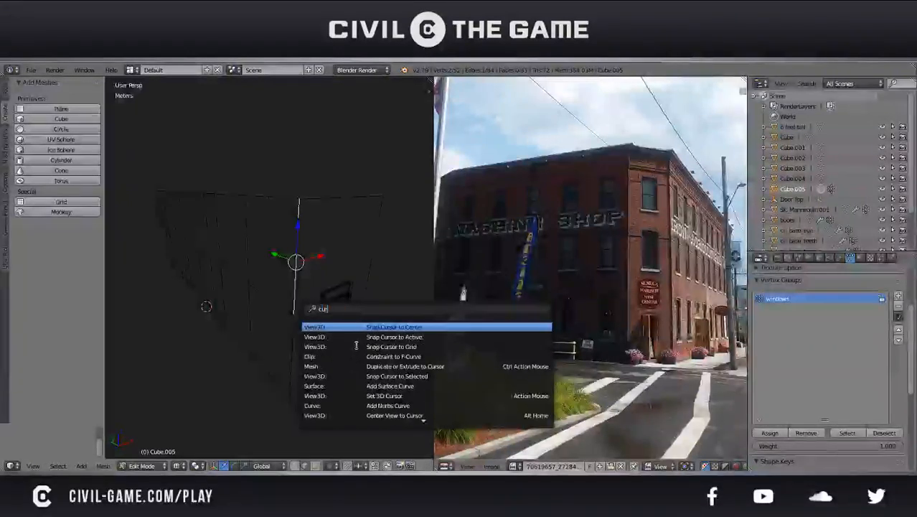
left_click(380, 376)
key("ctrl+s")
left_click(344, 341)
Set the side wall's origin to the 3D cursor in Object Mode and save the file
key("Tab")
key("ctrl+s")
left_click(320, 322)
key("shift+ctrl+alt+c")
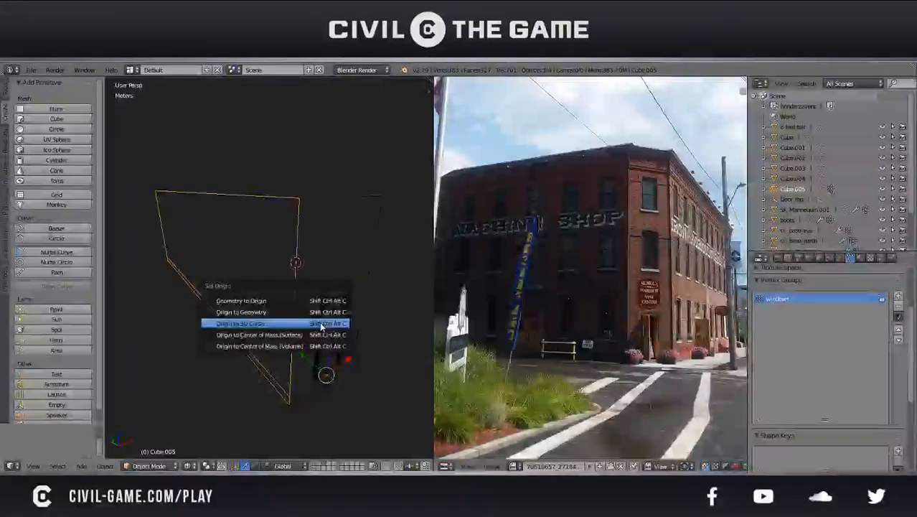
left_click(321, 324)
key("ctrl+s")
left_click(321, 324)
Rotate the side wall 45 degrees about the Z axis around its corner origin
key("r")
key("z")
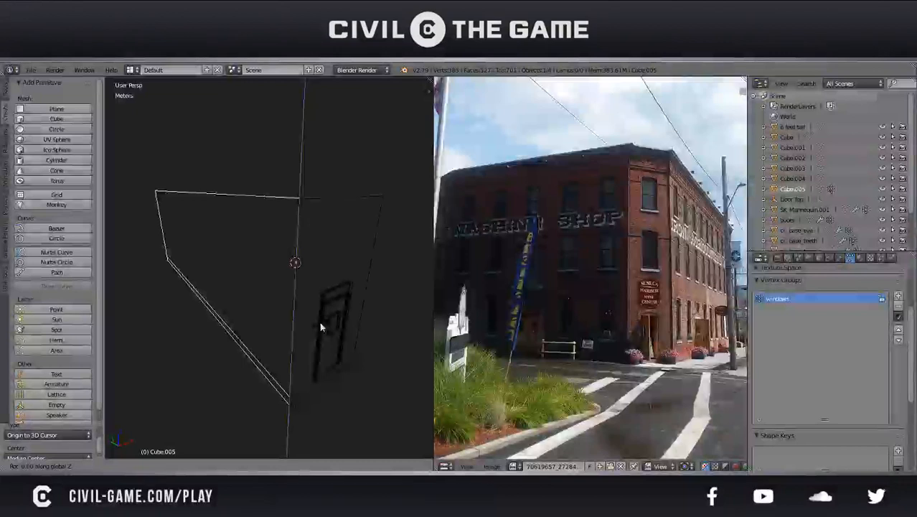
type("45")
key("Return")
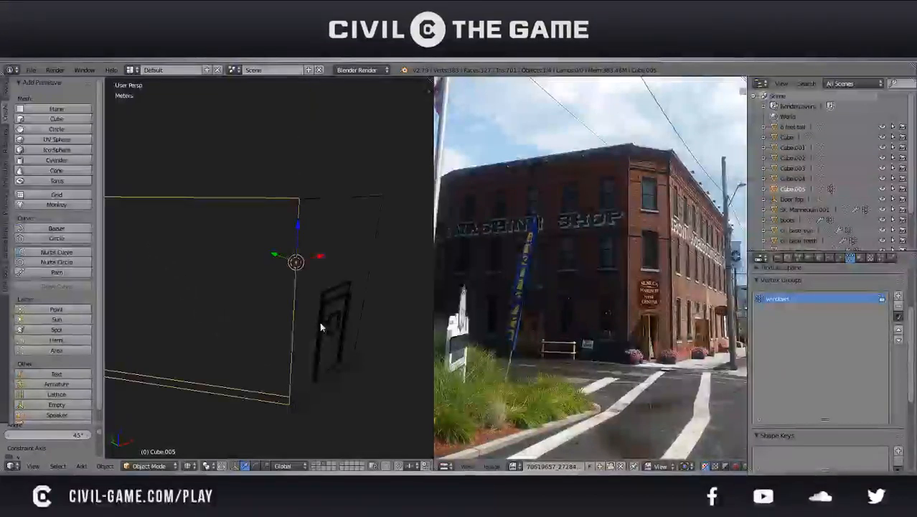
Deselect everything, show the building in solid shading and save the file
key("a")
scroll(321, 327, "down", 6)
mouse_move(311, 313)
middle_mouse_down()
mouse_move(267, 330)
mouse_move(335, 321)
mouse_move(311, 278)
mouse_move(279, 307)
mouse_move(334, 356)
mouse_move(241, 347)
mouse_move(305, 330)
middle_mouse_up()
key("z")
key("z")
key("z")
key("ctrl+s")
left_click(279, 307)
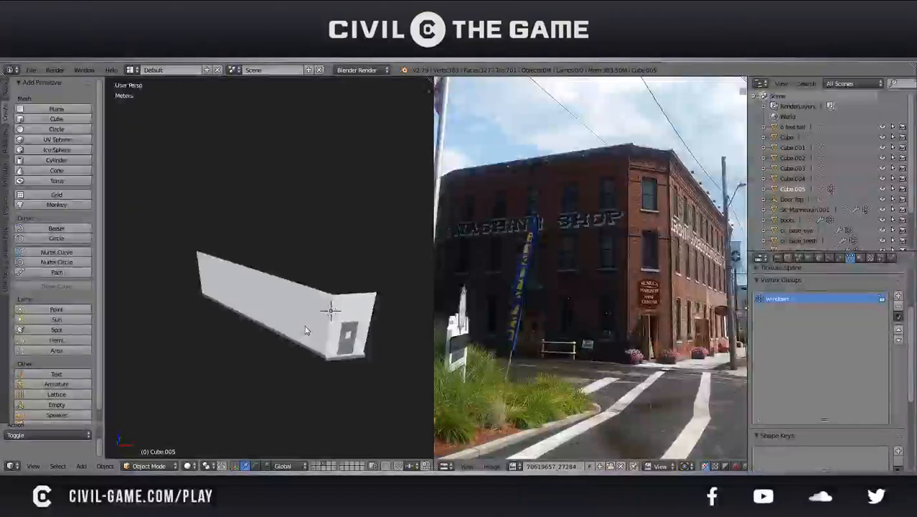
Undo the deselection and the side wall's rotation, and save the file
key("ctrl+z")
key("ctrl+z")
key("ctrl+s")
left_click(306, 330)
mouse_move(306, 330)
middle_mouse_down()
mouse_move(326, 300)
mouse_move(305, 312)
middle_mouse_up()
scroll(305, 312, "up", 2)
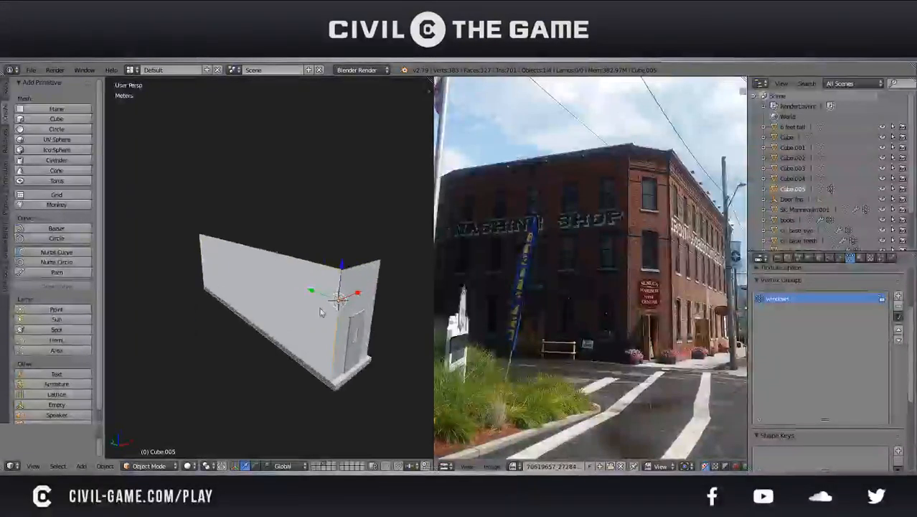
key("g")
right_click(309, 257)
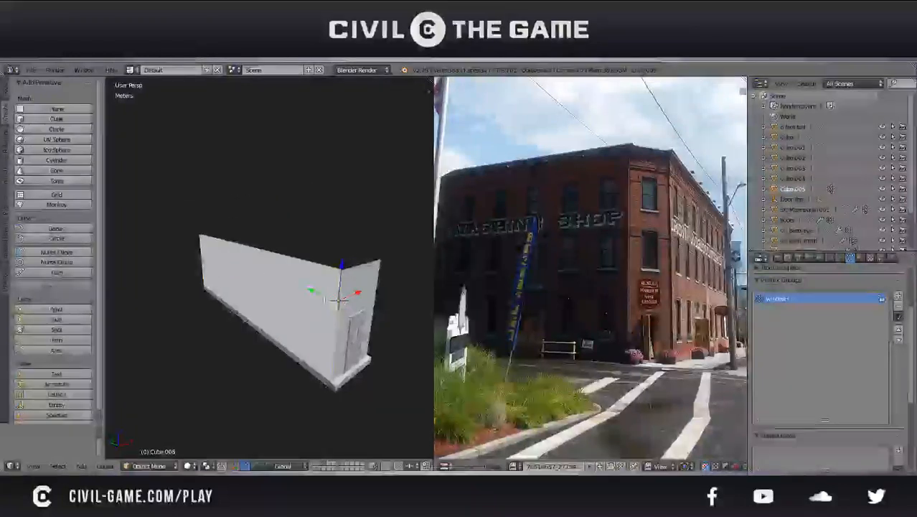
Inspect the side wall in Edit Mode and Object Mode around the door corner, saving the file
key("Tab")
mouse_move(356, 303)
middle_mouse_down()
mouse_move(307, 285)
mouse_move(342, 305)
middle_mouse_up()
key("ctrl+s")
left_click(340, 306)
middle_click_drag(303, 328, 338, 354)
key("Tab")
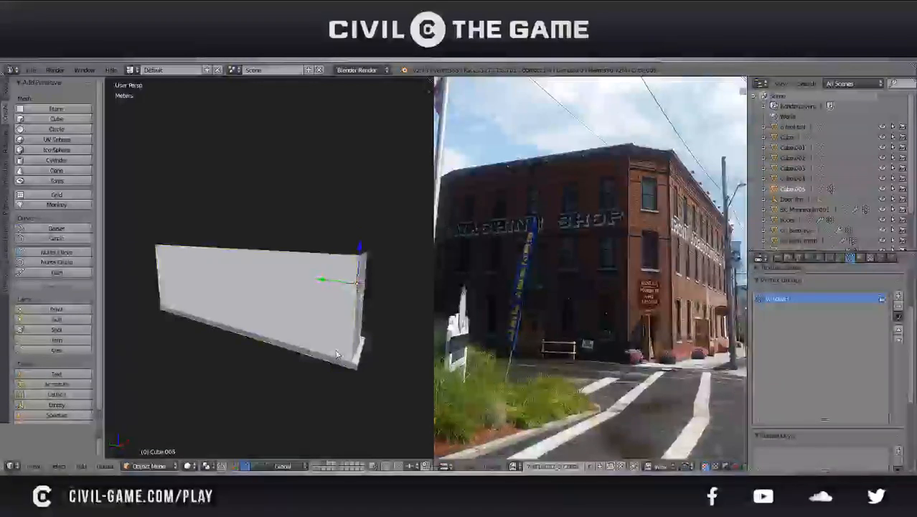
mouse_move(335, 330)
middle_mouse_down()
mouse_move(273, 302)
mouse_move(296, 307)
mouse_move(323, 334)
middle_mouse_up()
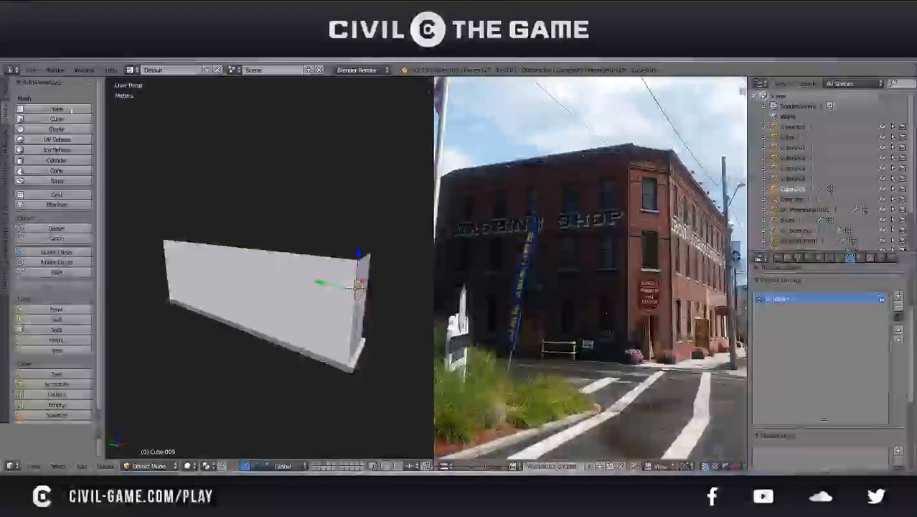
Open the user preferences on the add-ons list and enlarge the window
left_click(30, 70)
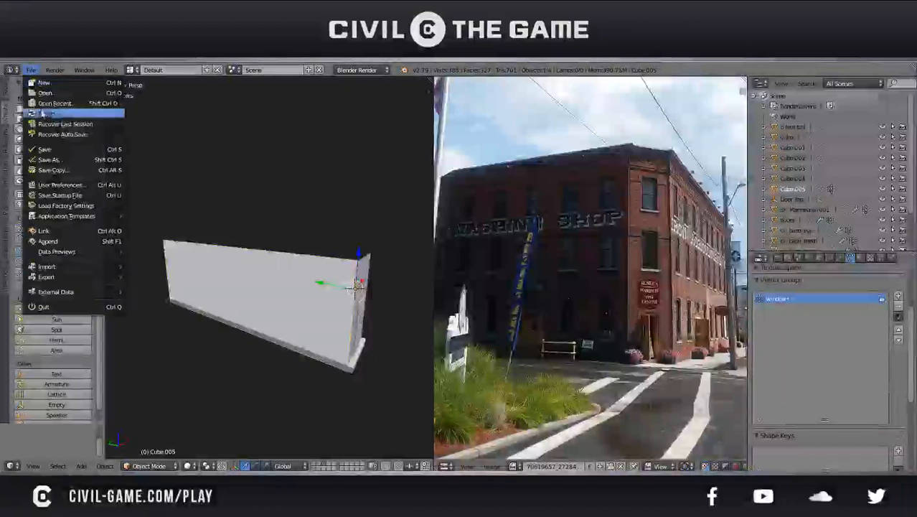
left_click(77, 186)
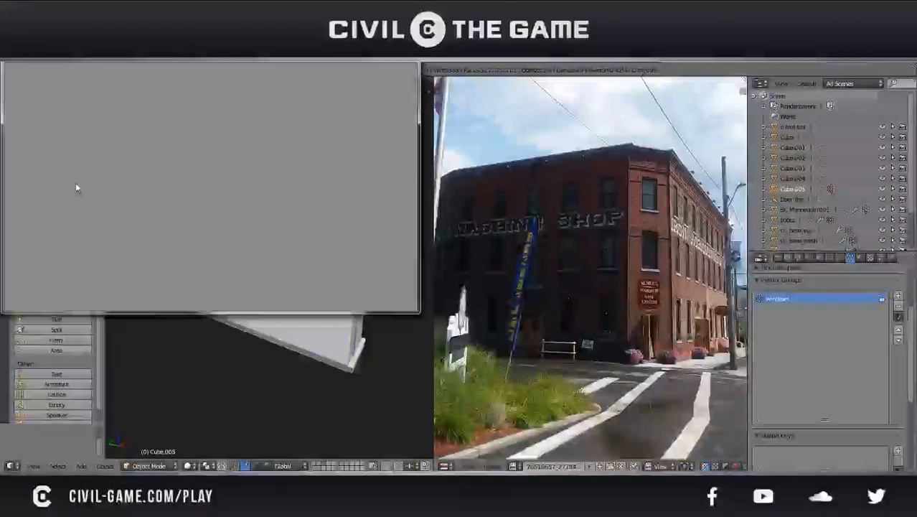
left_click_drag(106, 56, 221, 100)
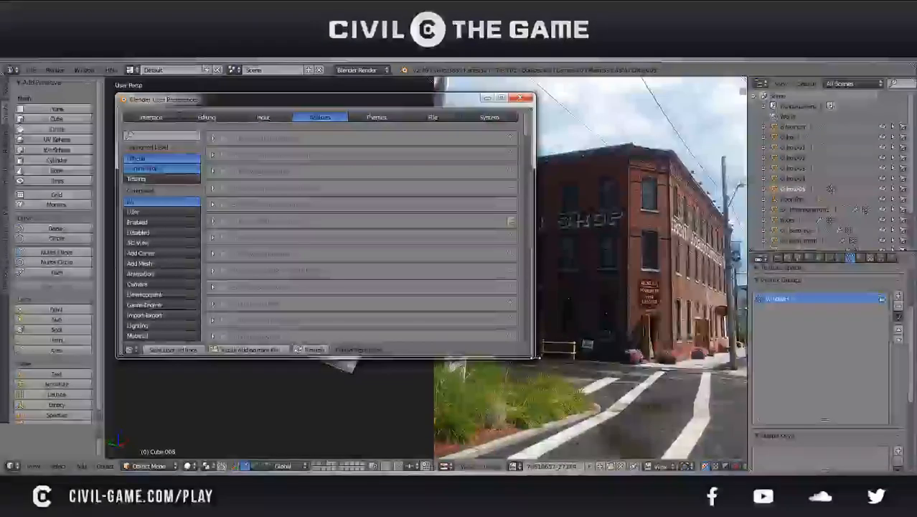
left_click_drag(537, 359, 594, 407)
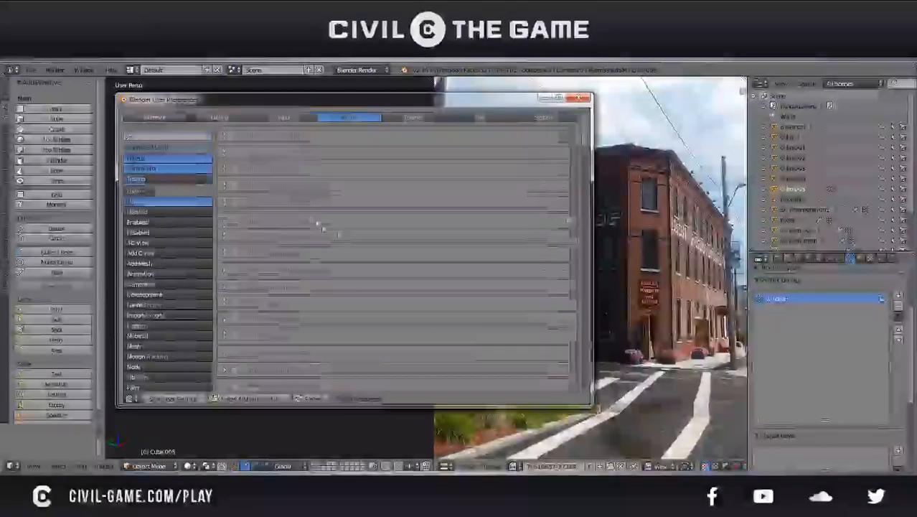
Look through the import-export add-ons and check the details of Blender Source Tools
scroll(307, 218, "down", 5)
scroll(307, 218, "down", 20)
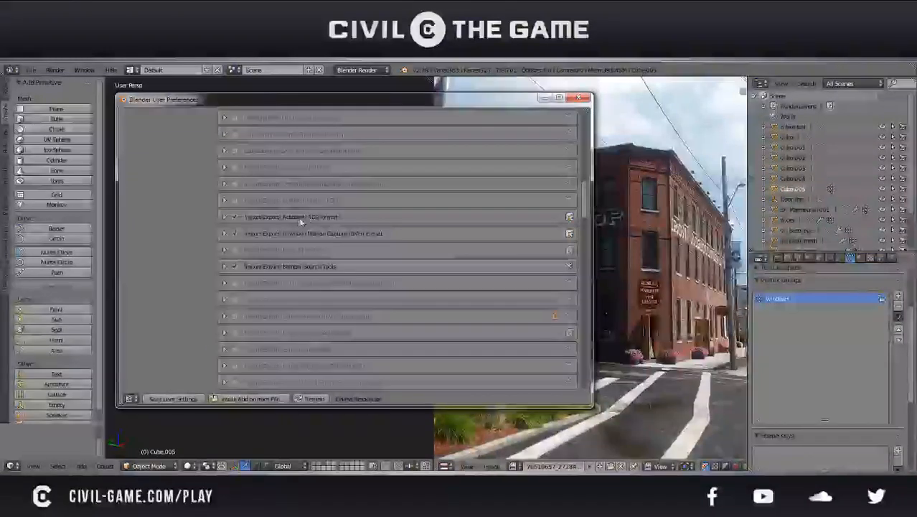
scroll(272, 272, "down", 4)
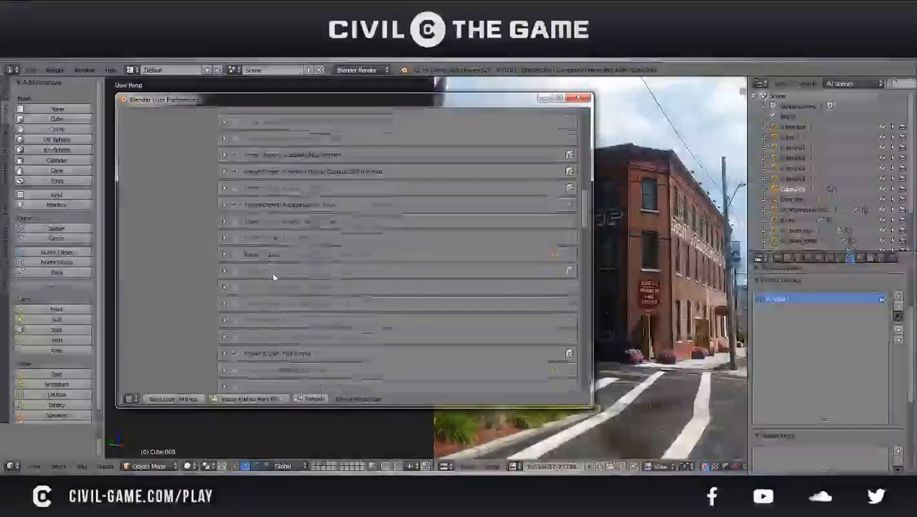
left_click(224, 204)
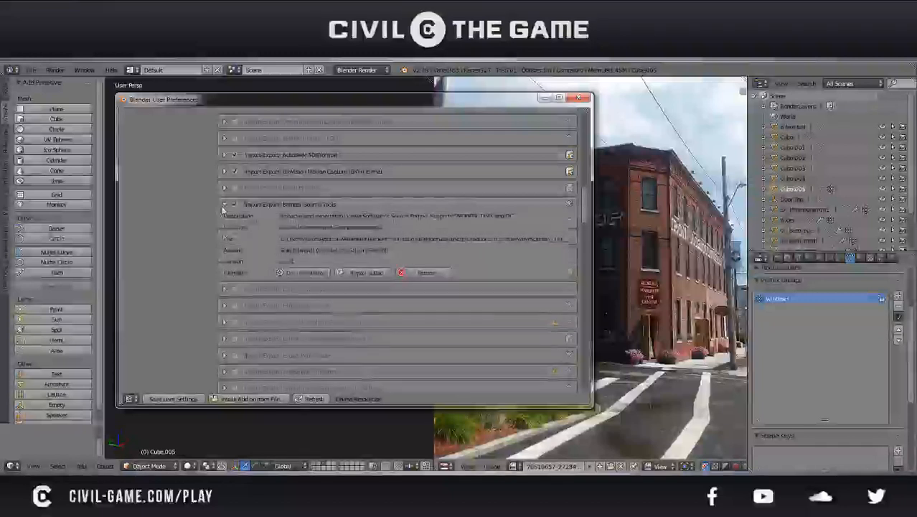
left_click(223, 205)
Look further through the add-ons list and check the details of Pro Lighting: Skies (Demo)
scroll(273, 266, "down", 9)
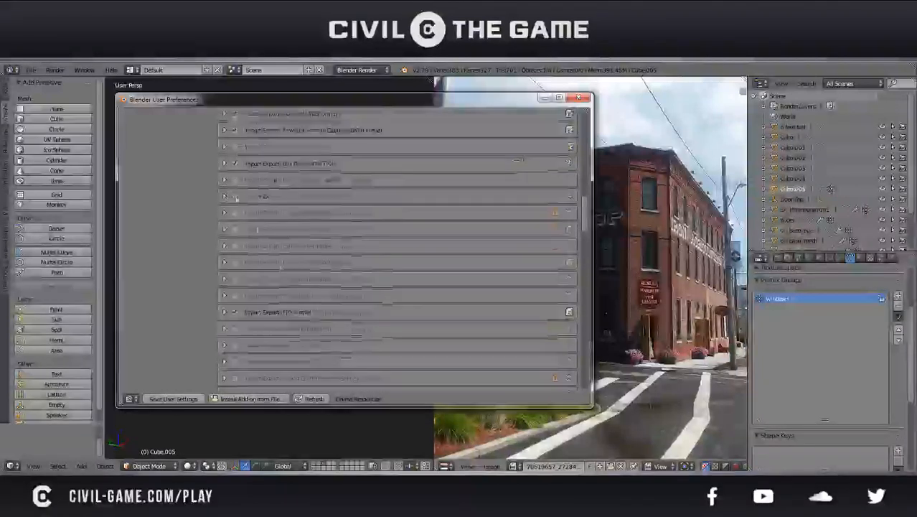
scroll(280, 274, "down", 6)
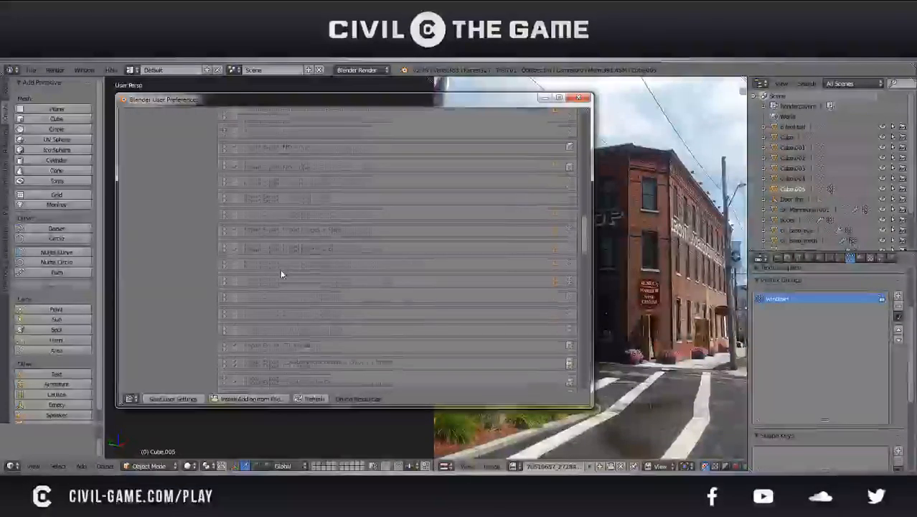
scroll(279, 268, "down", 3)
scroll(280, 269, "down", 3)
scroll(280, 268, "down", 6)
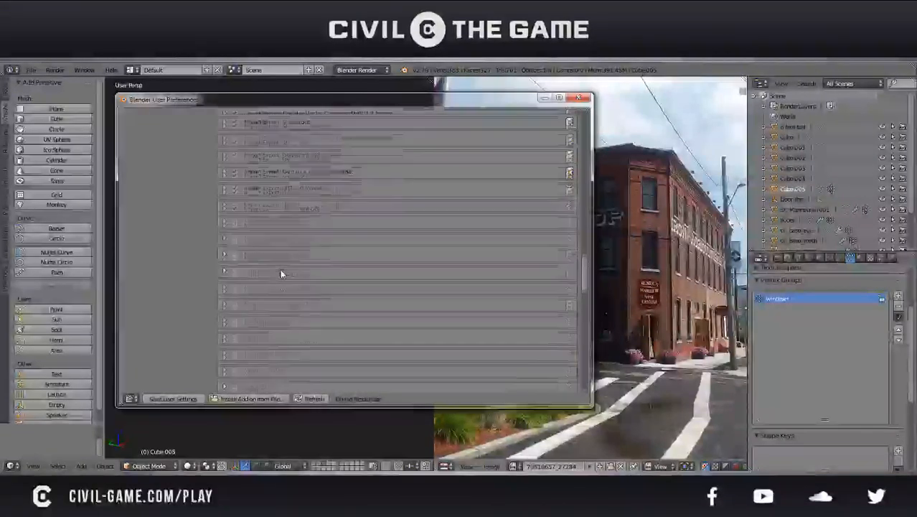
scroll(281, 273, "down", 8)
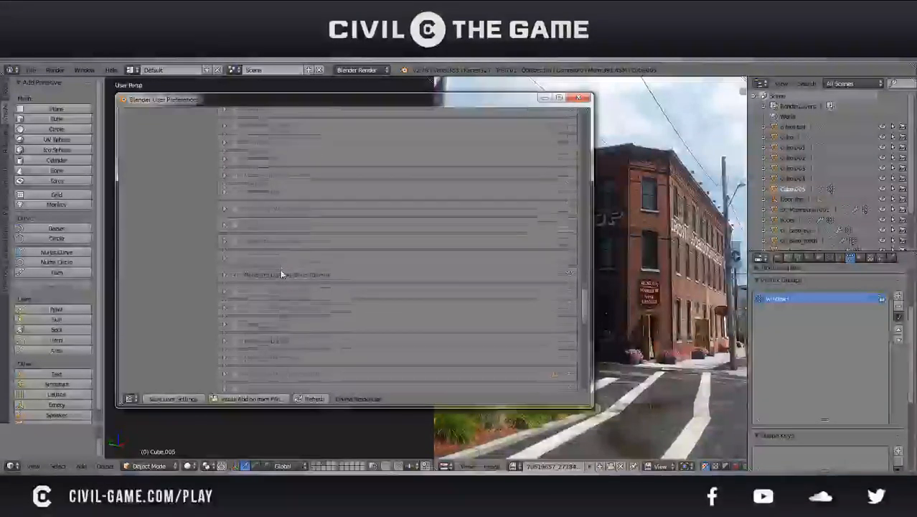
scroll(280, 273, "down", 8)
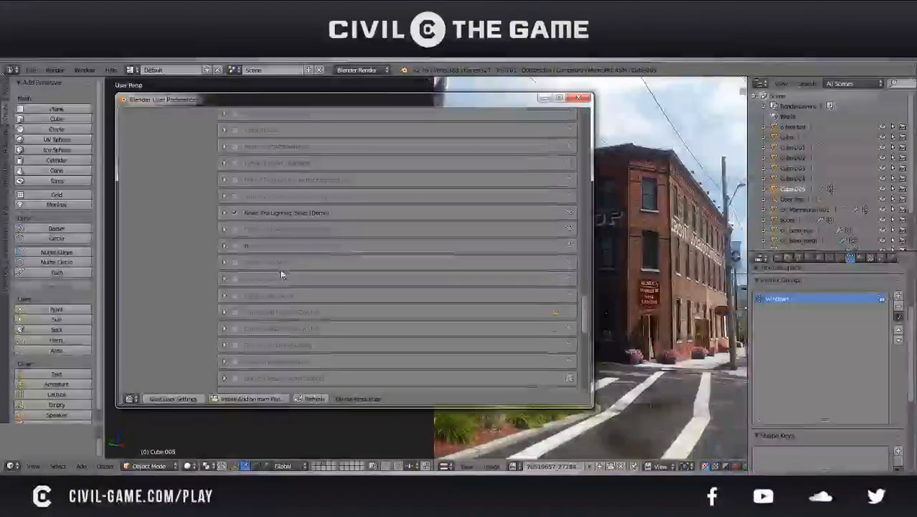
scroll(281, 273, "down", 7)
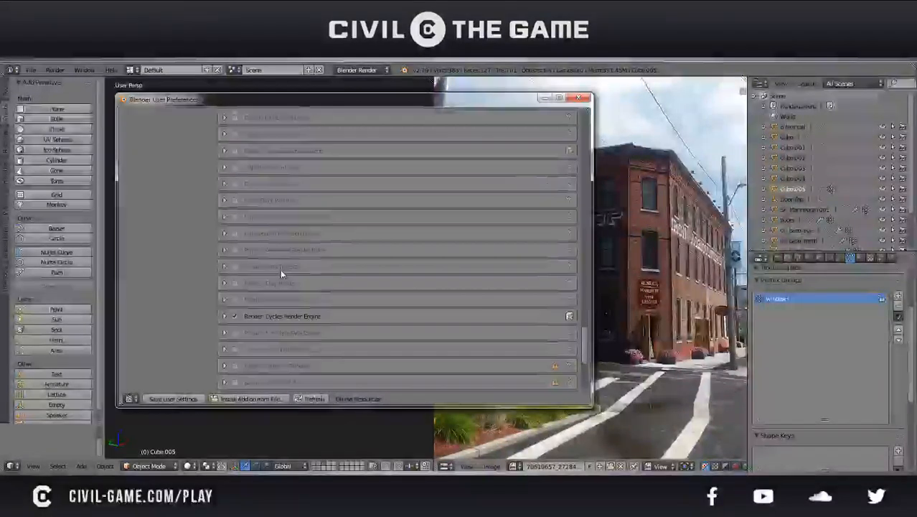
scroll(281, 274, "up", 6)
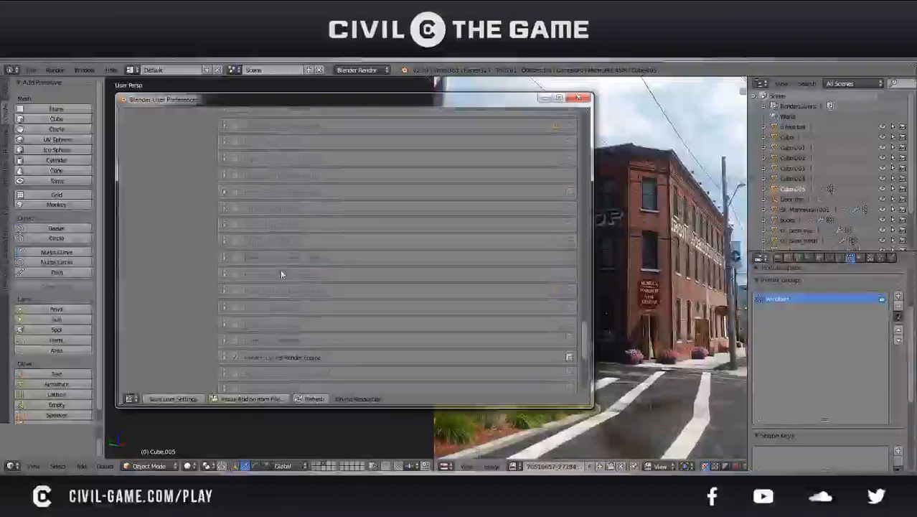
scroll(280, 273, "up", 2)
left_click(225, 336)
scroll(241, 322, "down", 3)
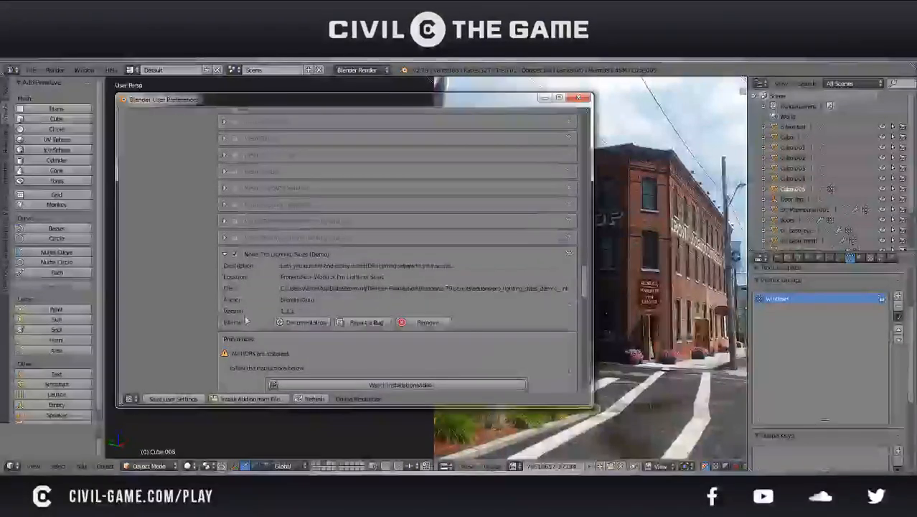
scroll(246, 288, "down", 2)
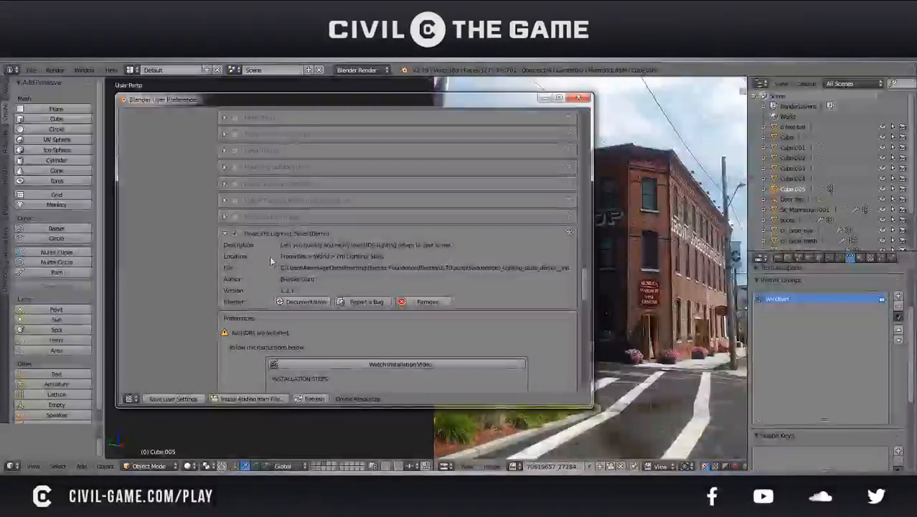
left_click(226, 233)
Look through the remaining render and UV add-ons, then close the user preferences
scroll(251, 267, "down", 8)
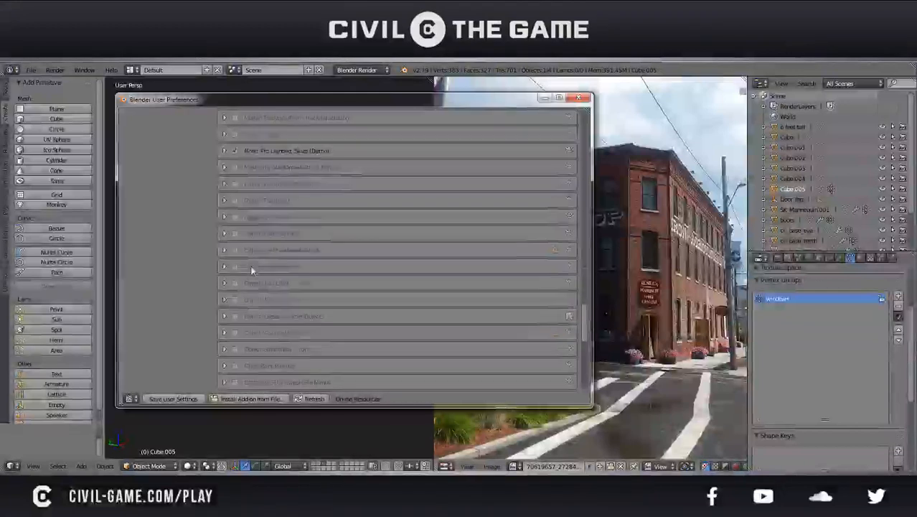
scroll(251, 270, "down", 5)
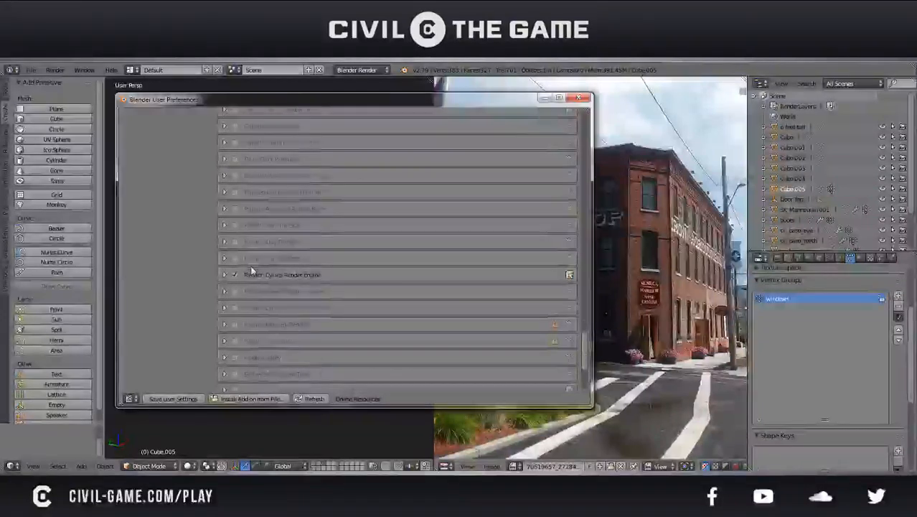
scroll(251, 269, "down", 7)
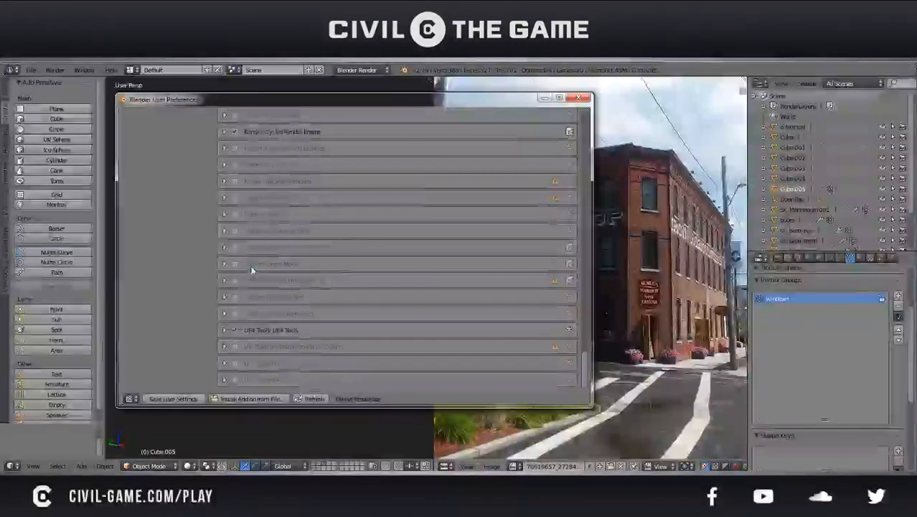
left_click(578, 99)
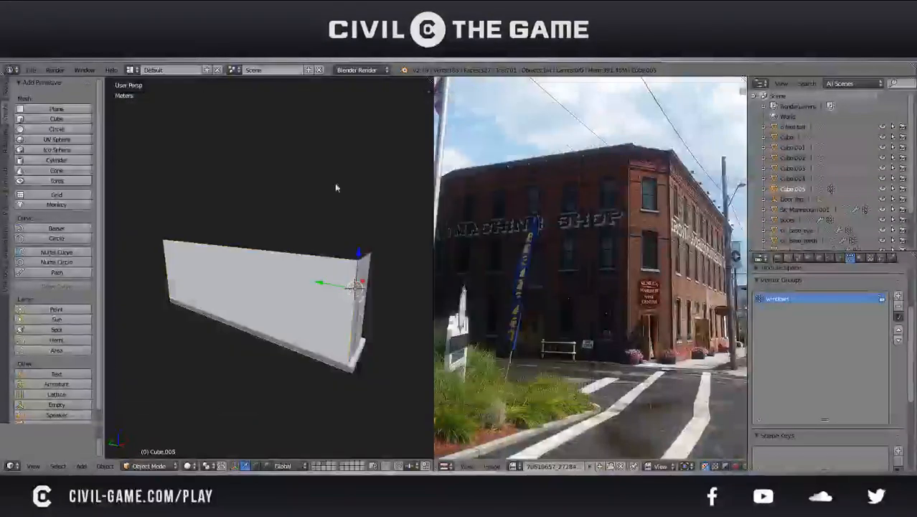
Reopen the user preferences and search the add-ons for "uv"
middle_click_drag(337, 201, 309, 236)
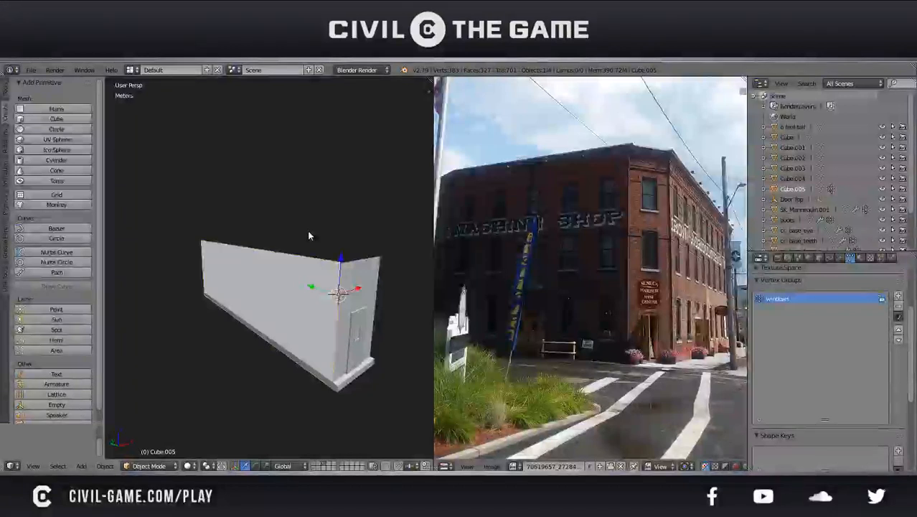
middle_click_drag(312, 237, 297, 215)
left_click(31, 70)
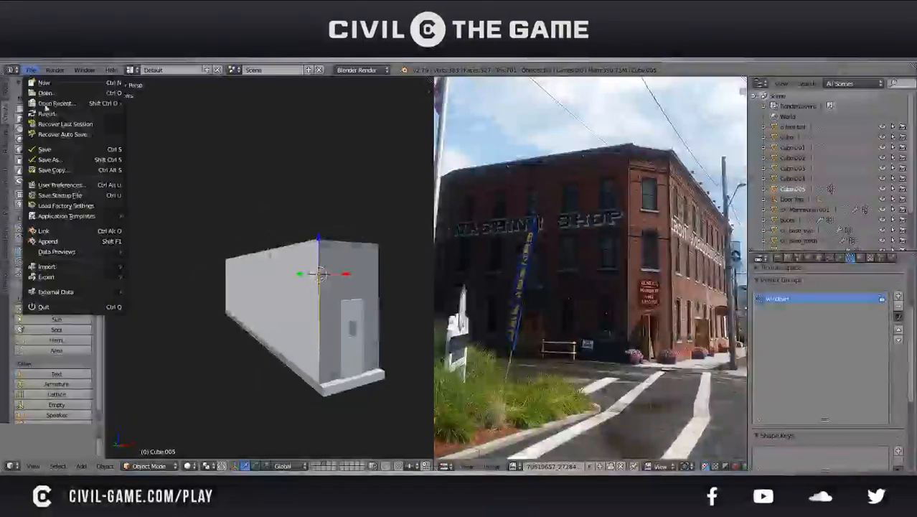
left_click(84, 187)
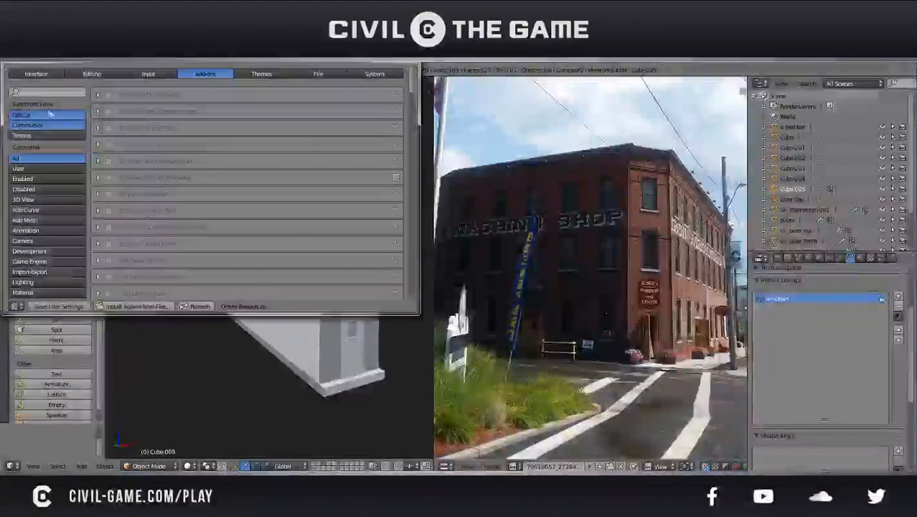
type("uv s")
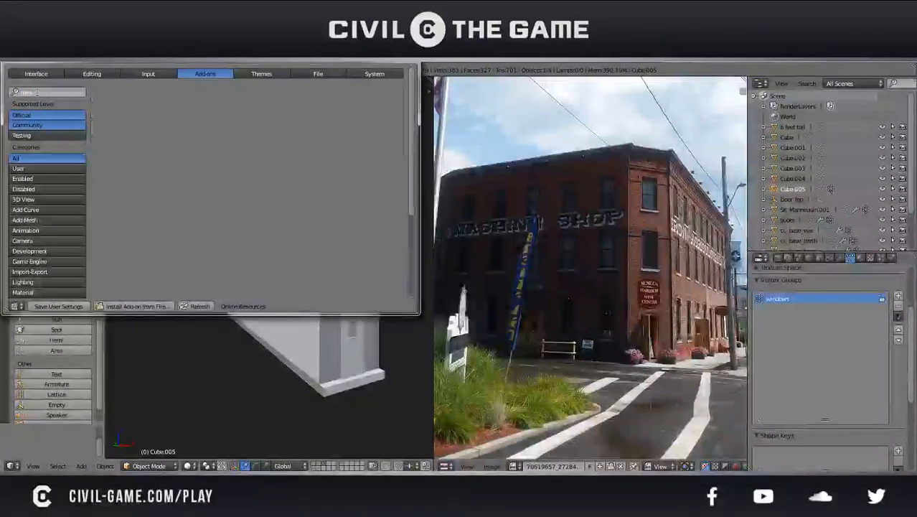
key("BackSpace")
key("BackSpace")
type("s")
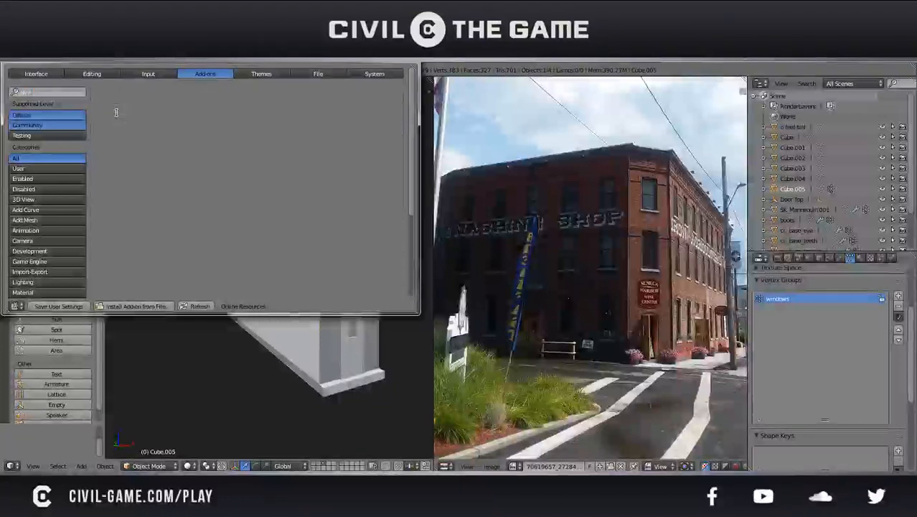
key("BackSpace")
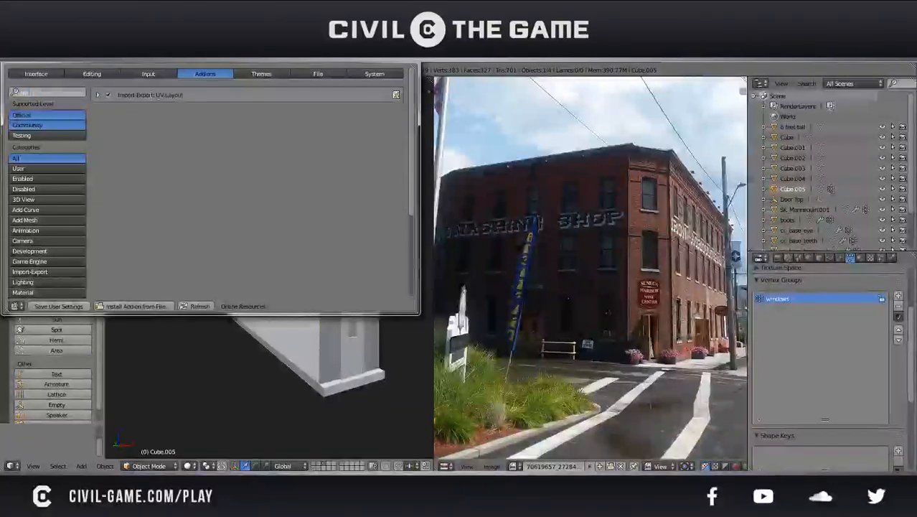
Check the details of the UV Layout add-on, close the preferences and view the building's long side wall
left_click(100, 95)
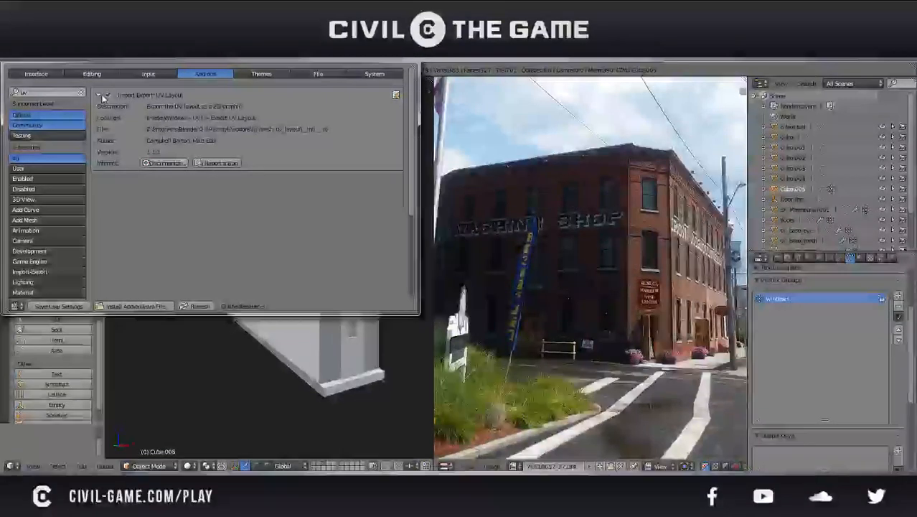
left_click(101, 95)
left_click(406, 60)
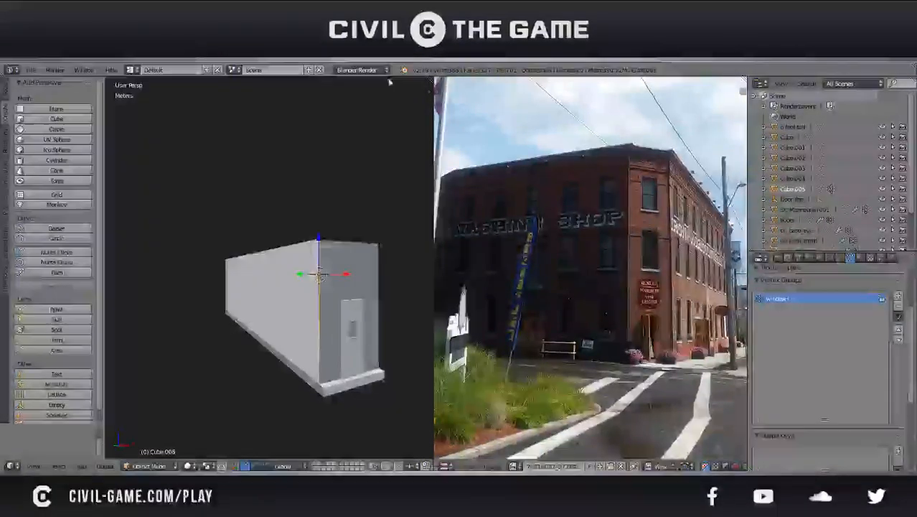
middle_click_drag(322, 288, 365, 329)
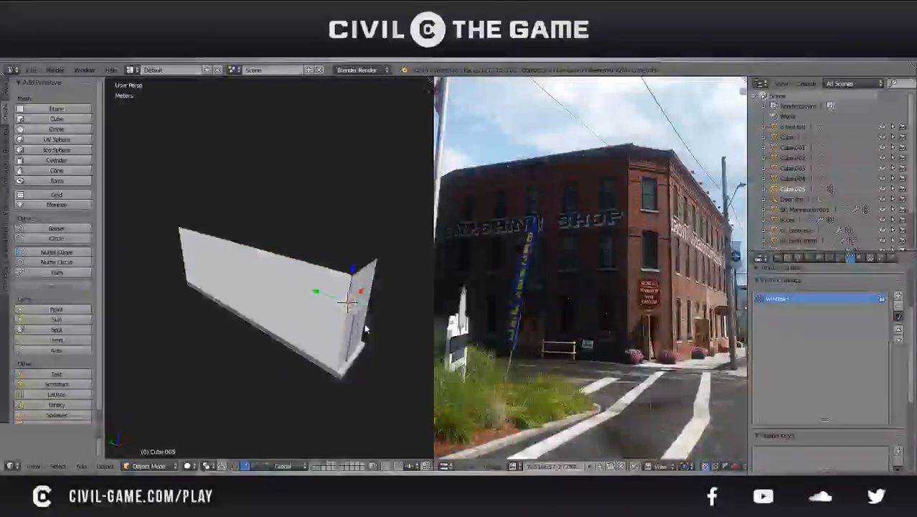
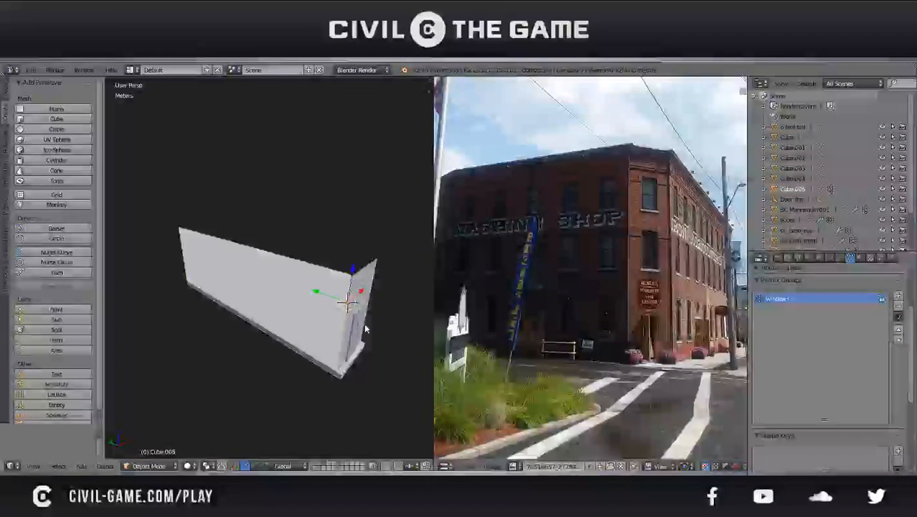
Select the short front wall around the door and enlarge the reference photo on the doorway below the Seneca Harbor Wine Center sign
middle_click_drag(364, 329, 296, 260)
scroll(315, 272, "up", 4)
right_click(332, 282)
scroll(294, 266, "up", 5)
scroll(314, 238, "down", 2)
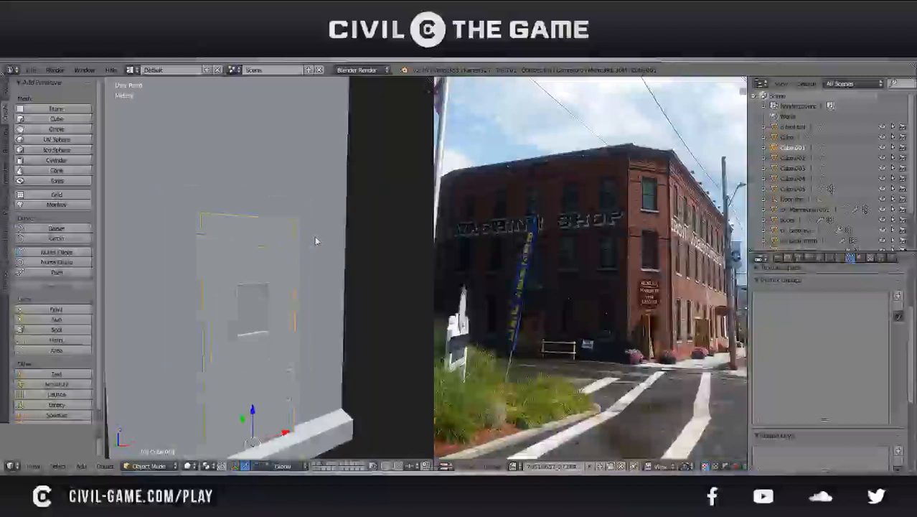
right_click(315, 239)
scroll(315, 239, "down", 5)
middle_click_drag(315, 238, 334, 272)
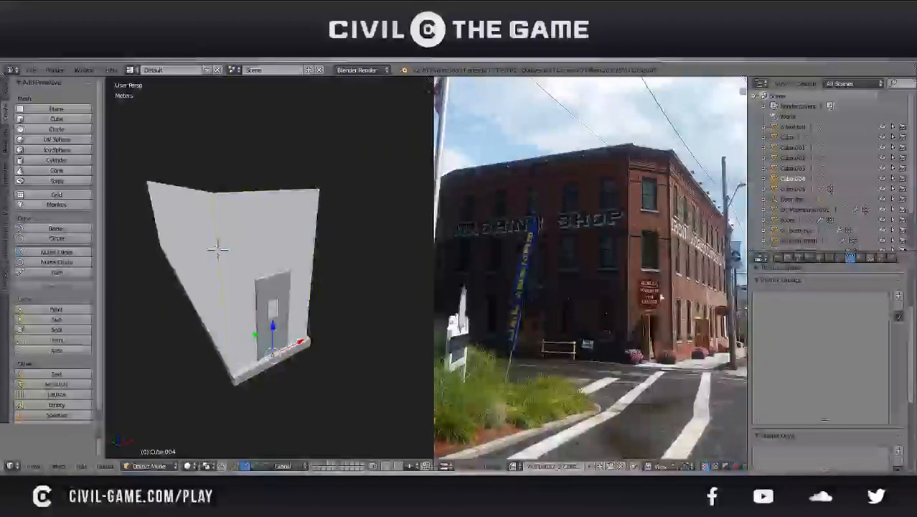
scroll(562, 351, "up", 5)
middle_click_drag(645, 364, 652, 280)
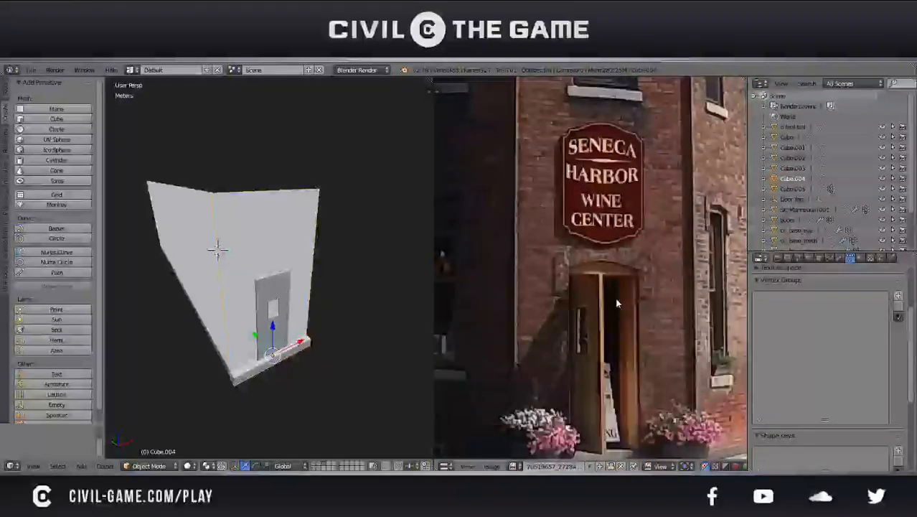
Enter edit mode on the front wall with face selection active and save the file
middle_click_drag(222, 287, 319, 341)
scroll(257, 312, "up", 3)
key("Tab")
left_click(282, 309)
left_click(314, 468)
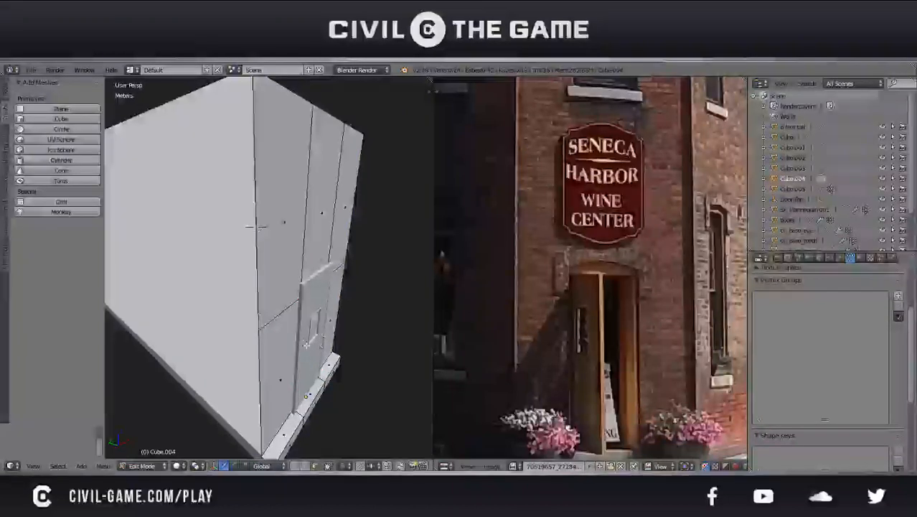
key("ctrl+s")
left_click(300, 342)
Try to extrude the front wall faces around the door outward
right_click(281, 373)
right_click(286, 269, "shift")
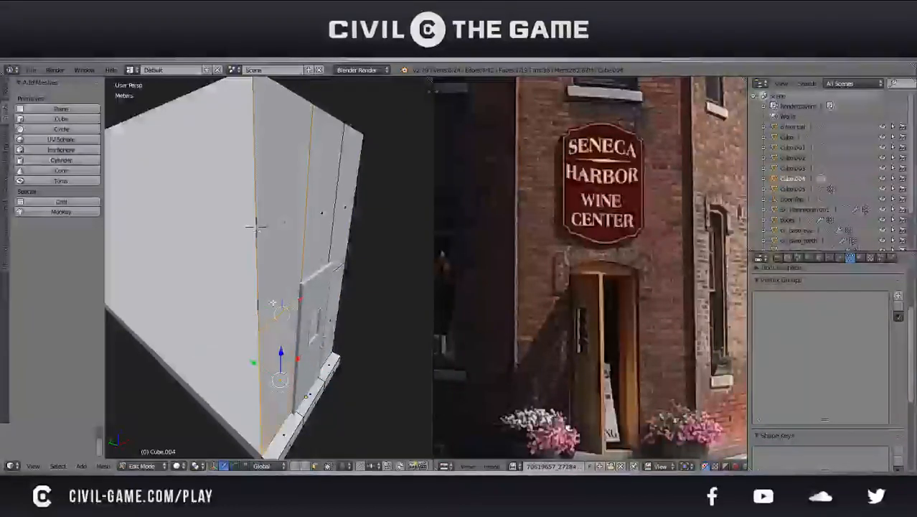
right_click(256, 227, "shift")
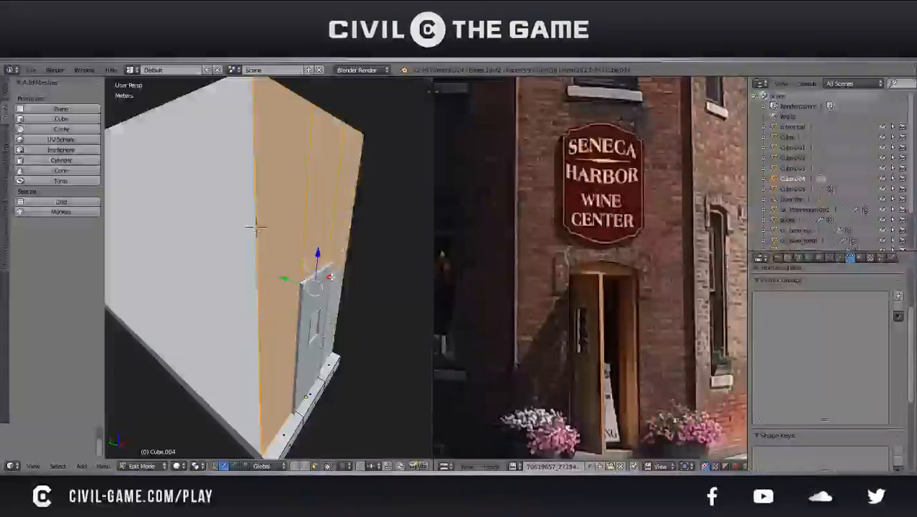
key("ctrl+s")
key("Return")
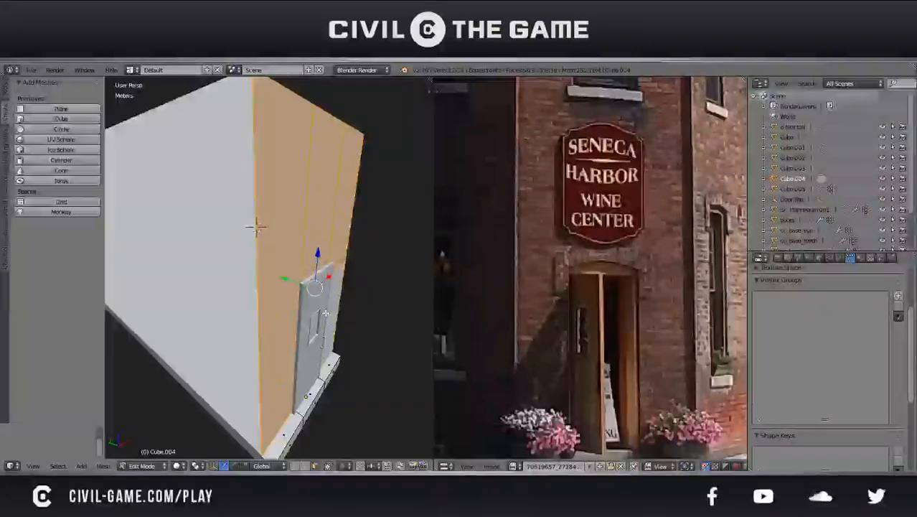
key("e")
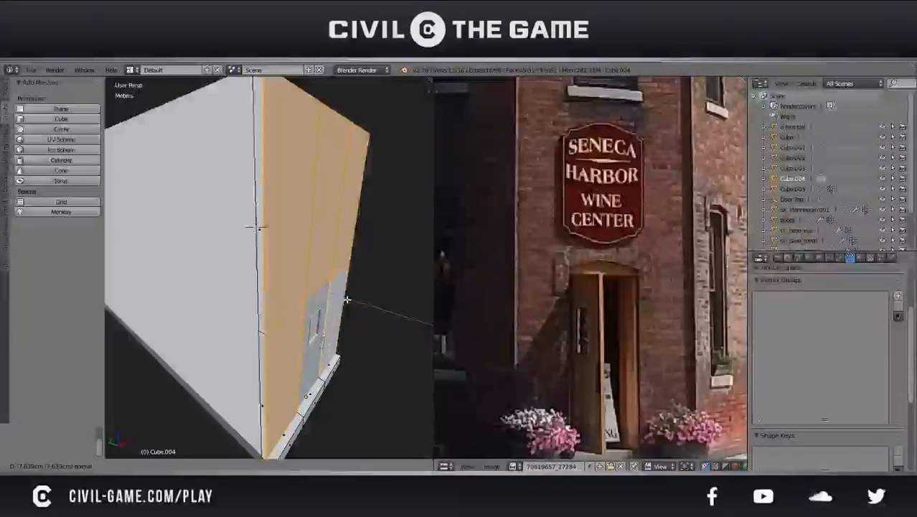
left_click(349, 311)
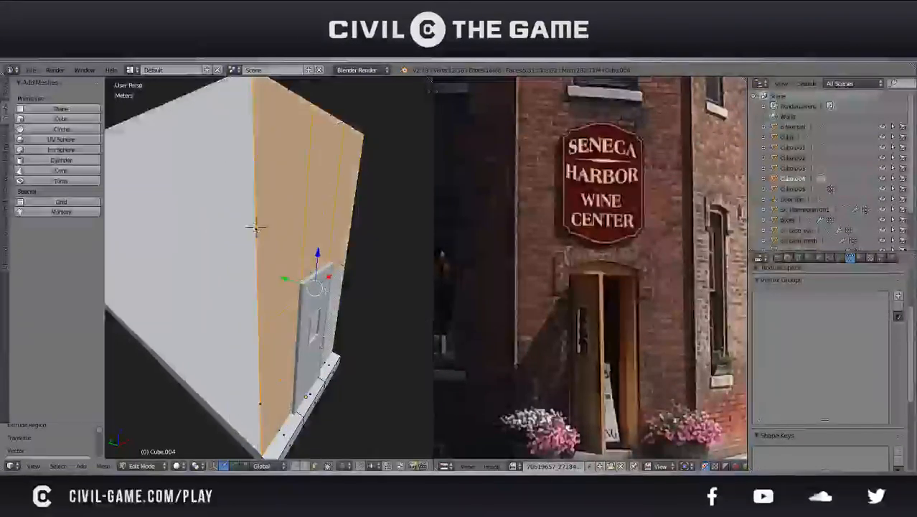
key("ctrl+z")
Save the file and view the front wall with the door head-on
scroll(348, 312, "down", 3)
middle_click_drag(348, 311, 318, 312)
key("ctrl+s")
left_click(338, 338)
scroll(349, 308, "up", 5)
middle_click_drag(284, 269, 336, 324, "shift")
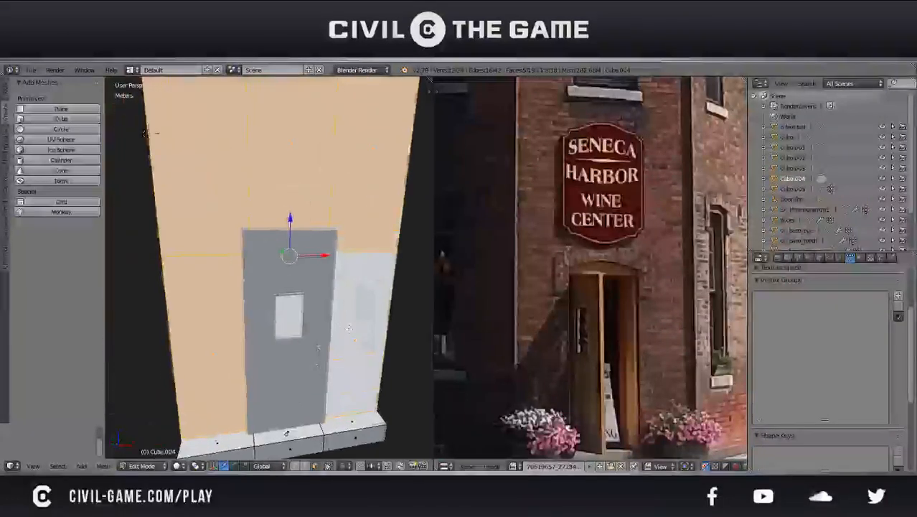
Try to move the upper wall face next to the building's corner by -1.16 cm along Y
middle_click_drag(149, 133, 326, 200)
left_click_drag(333, 266, 337, 269)
right_click(337, 269)
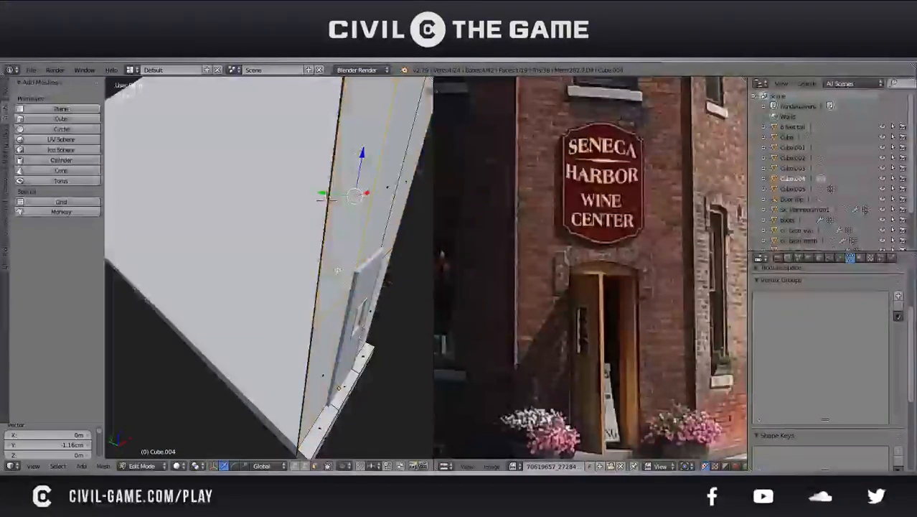
key("ctrl+z")
key("ctrl+z")
Duplicate the lower wall face to the right of the door and rotate the copy 90° in front view
middle_click_drag(326, 200, 371, 297)
key("a")
right_click(370, 297)
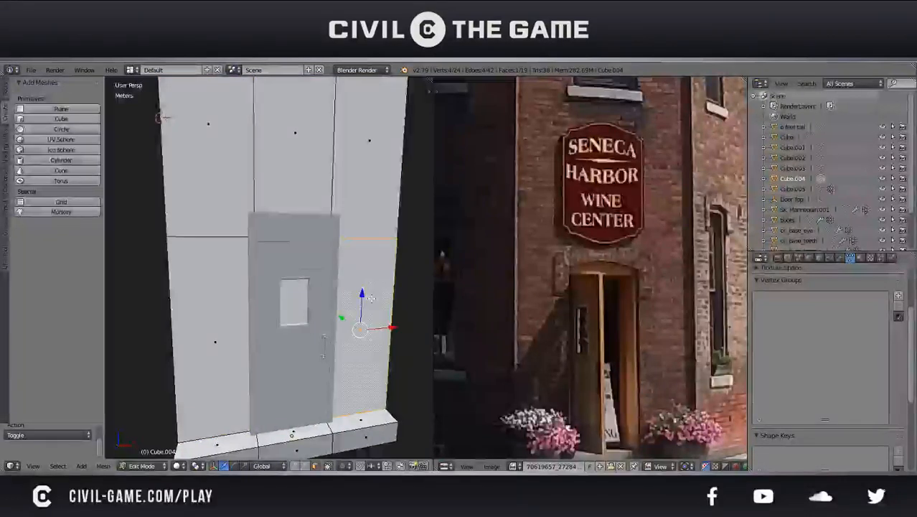
key("shift+d")
key("KP_1")
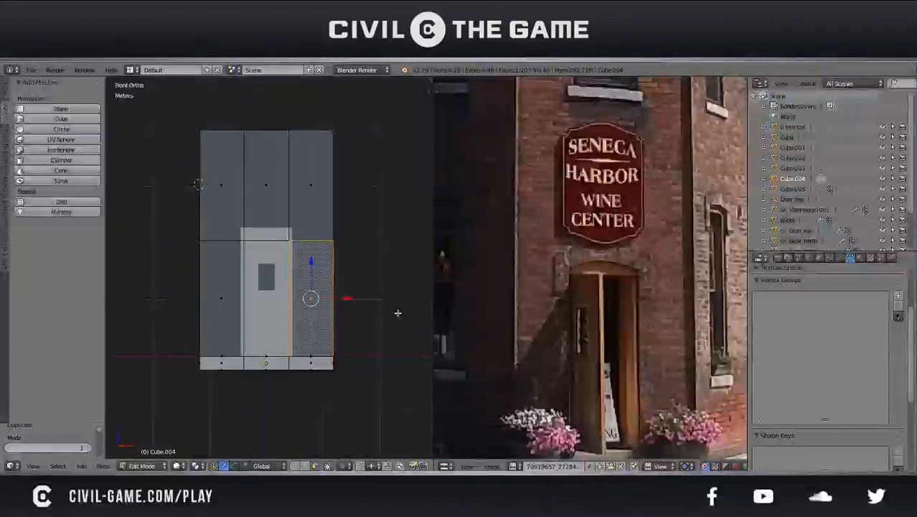
scroll(398, 313, "up", 4)
type("r90")
key("Return")
Scale the rotated face to 0.17 and place it beside the upper right part of the door frame
key("s")
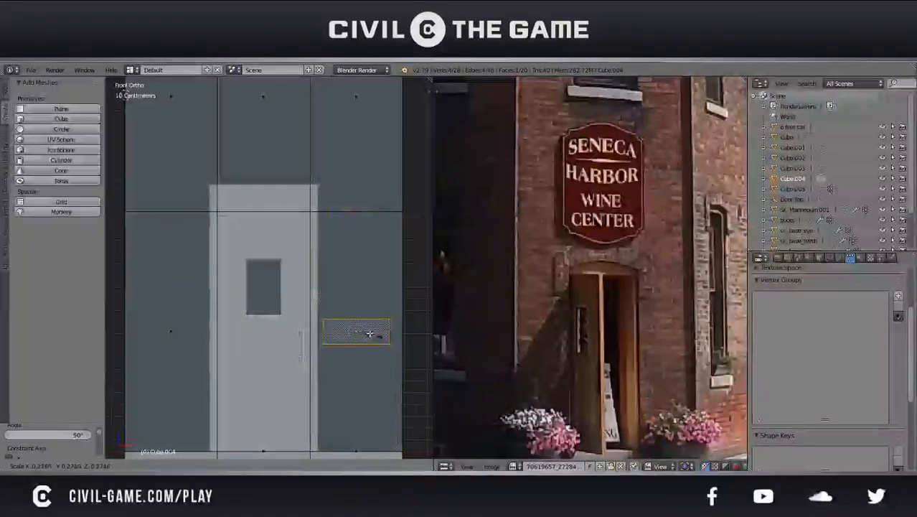
left_click(399, 354)
key("g")
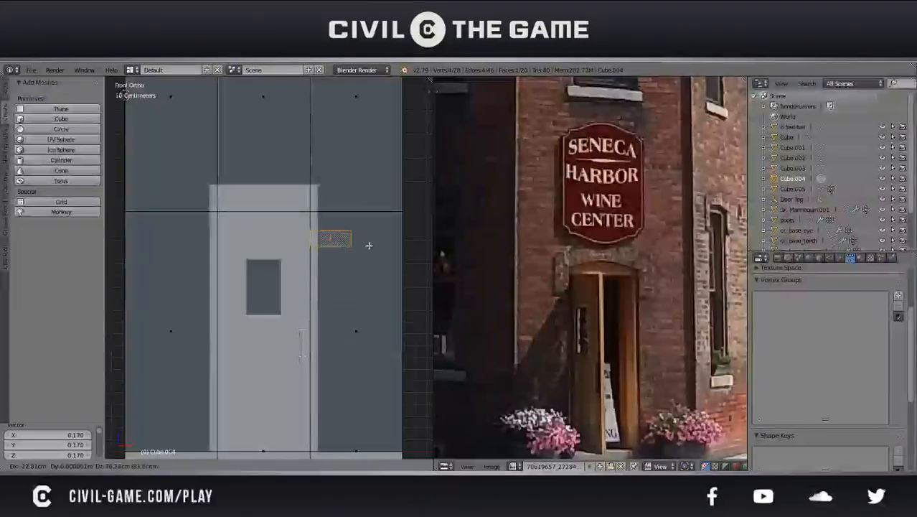
left_click(375, 260)
Compare the small face beside the door frame with the stones around the door arch in the reference photo
scroll(300, 331, "up", 3)
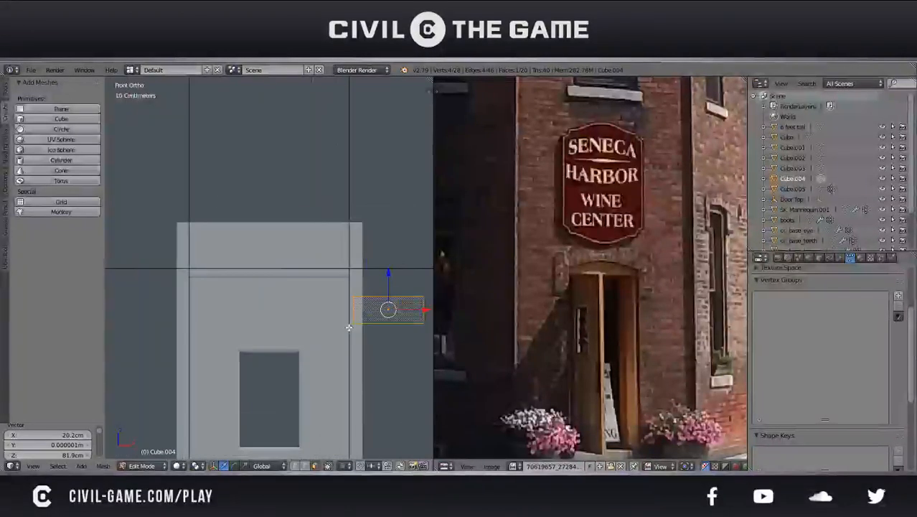
scroll(308, 323, "up", 1)
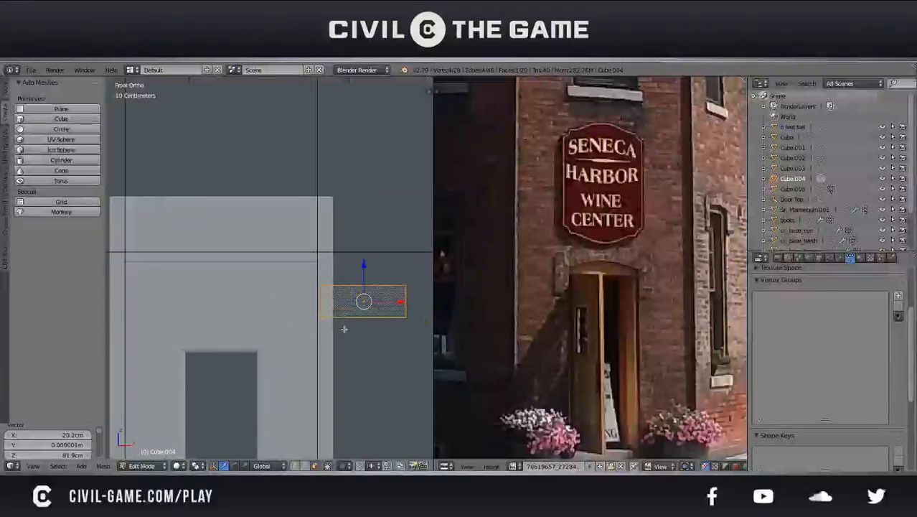
scroll(343, 329, "up", 1)
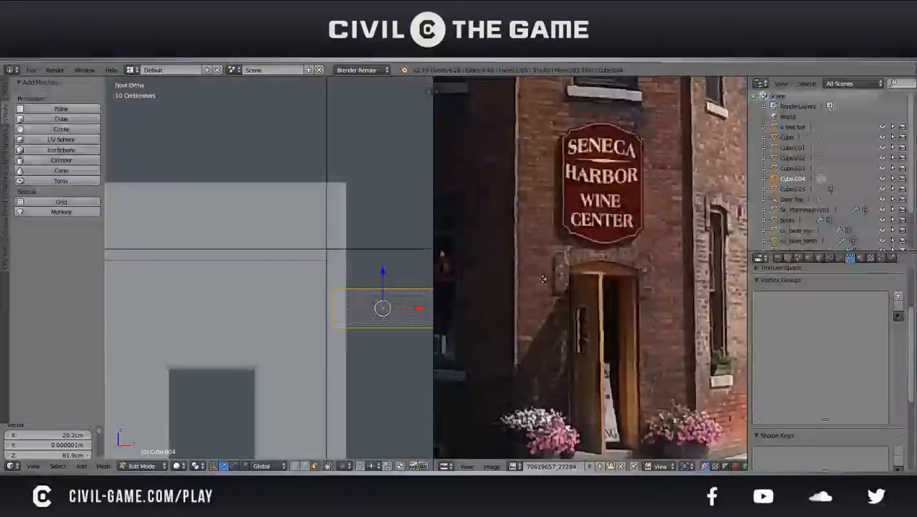
scroll(541, 300, "up", 2)
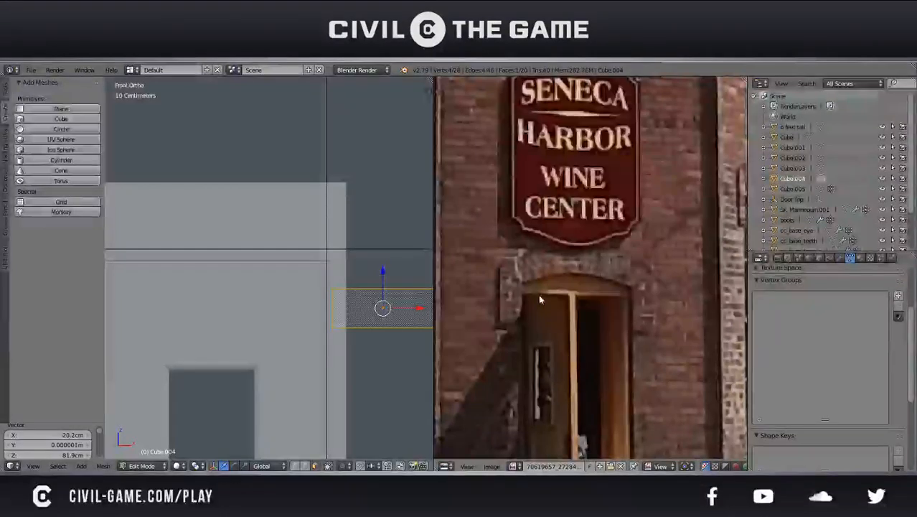
scroll(281, 341, "down", 4)
middle_click_drag(280, 341, 365, 354, "shift")
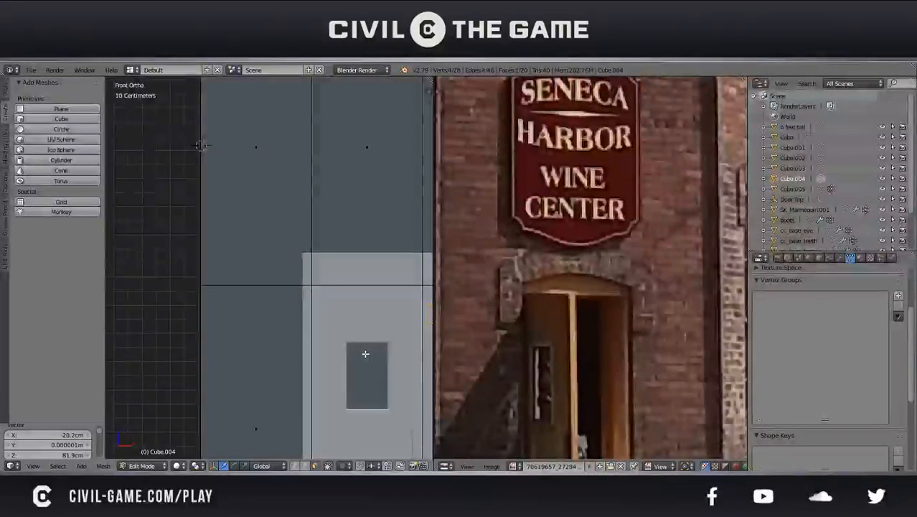
middle_click_drag(365, 353, 300, 333, "shift")
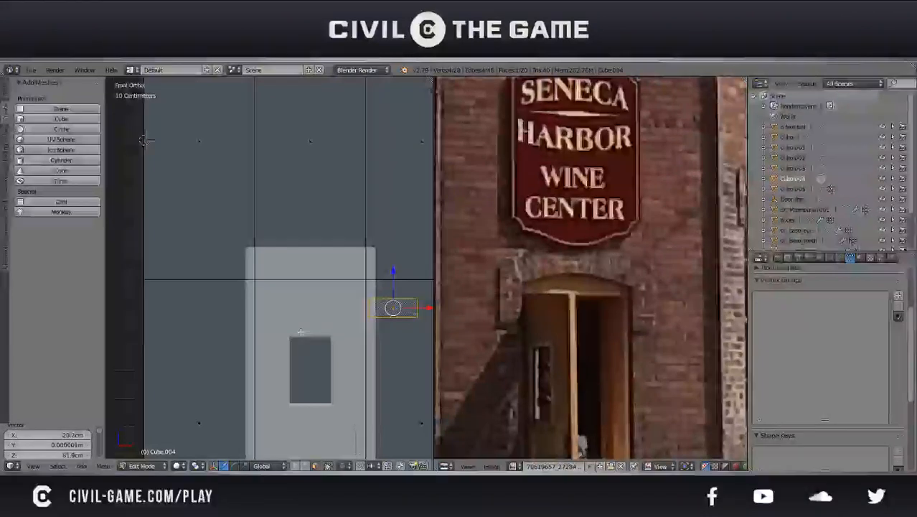
scroll(401, 318, "up", 4)
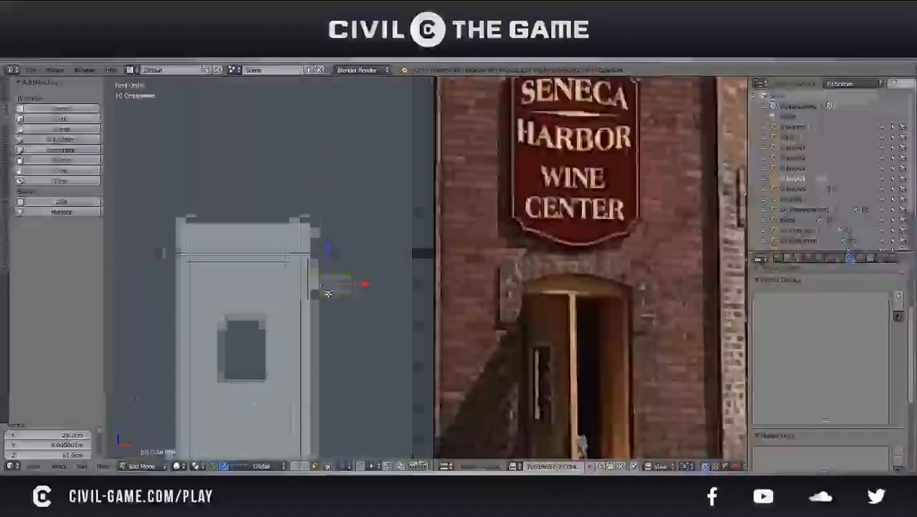
middle_click_drag(372, 314, 298, 307, "shift")
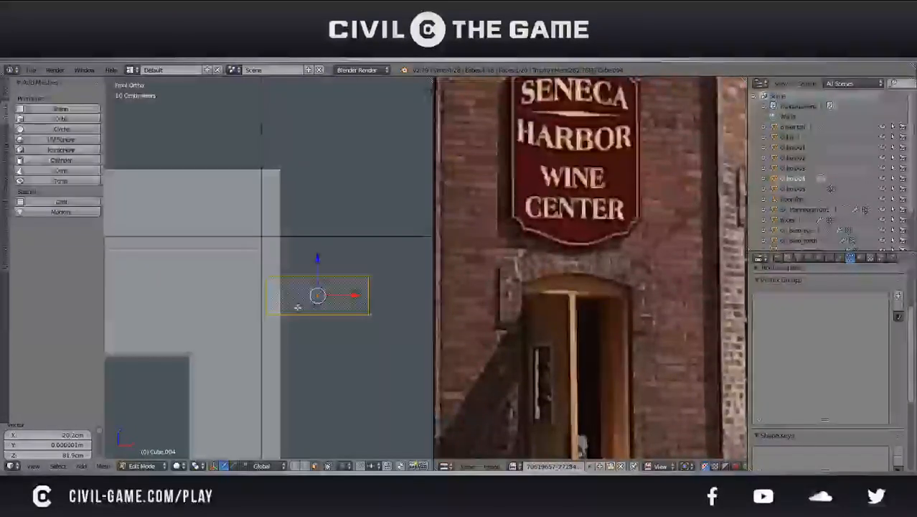
Duplicate the small face and shift the copy about 15 cm along X toward the door
key("shift+d")
key("Escape")
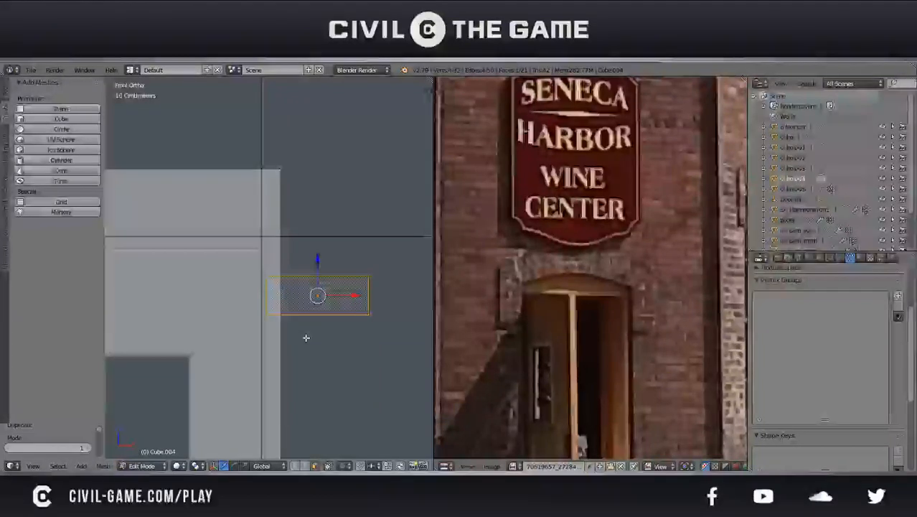
key("g")
key("x")
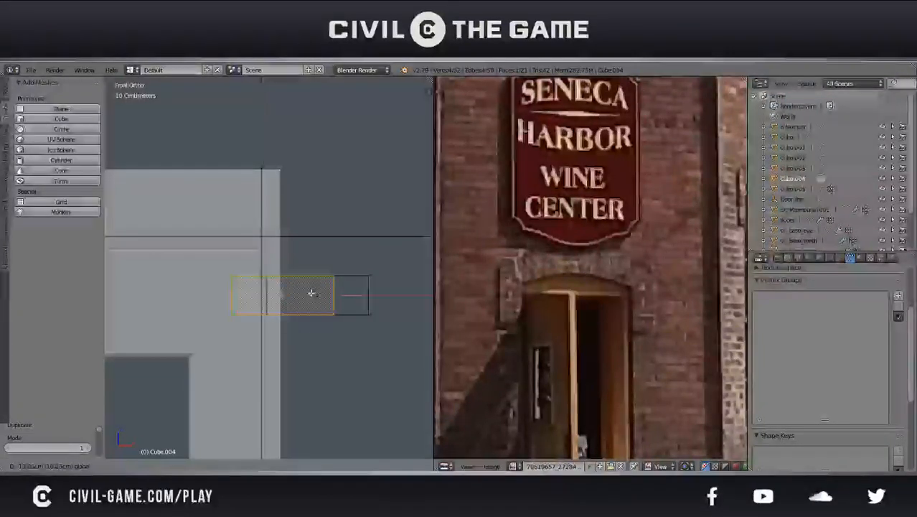
left_click(302, 295)
Narrow the duplicated face along X and shift it back toward the wall opening's vertical edge
key("s")
key("x")
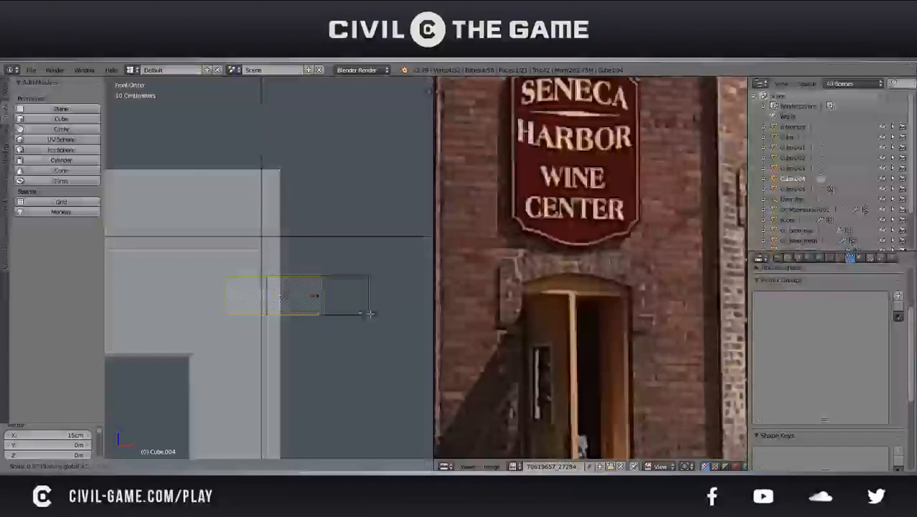
left_click(350, 310)
key("g")
key("x")
left_click(368, 310)
key("s")
key("x")
left_click(363, 308)
Scale the duplicated face to 0.904 along X and align its left side with the wall opening's vertical edge
key("g")
key("x")
left_click(343, 304)
key("s")
left_click(324, 298)
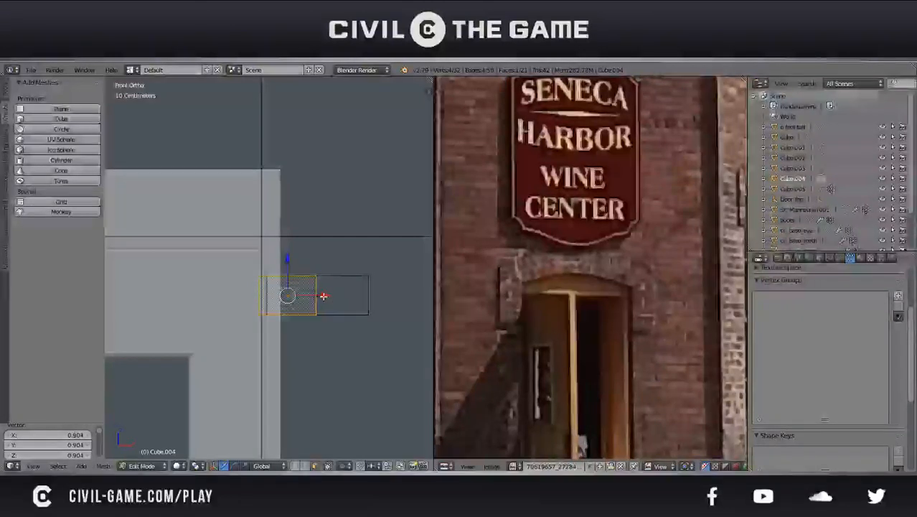
key("g")
key("x")
left_click(324, 297)
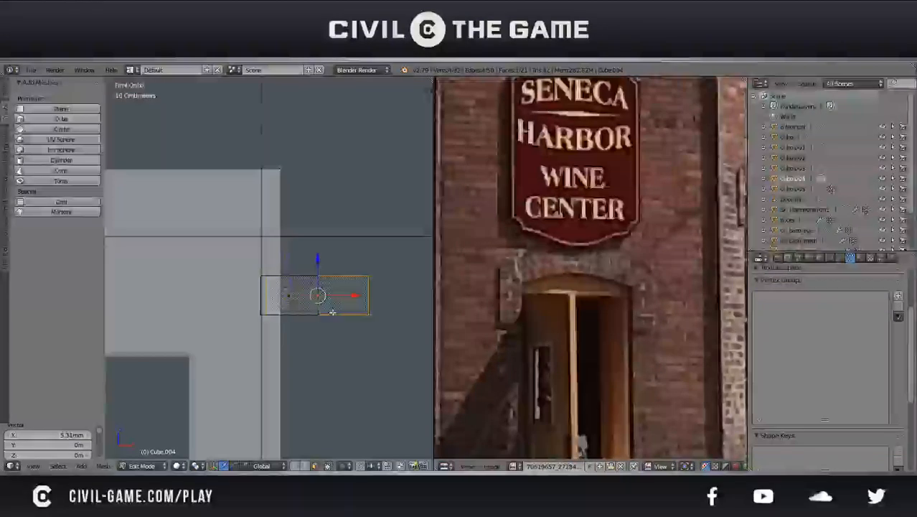
Delete the wider original small face and scale the remaining one to 0.813
key("x")
left_click(332, 312)
right_click(301, 297)
key("s")
left_click(332, 304)
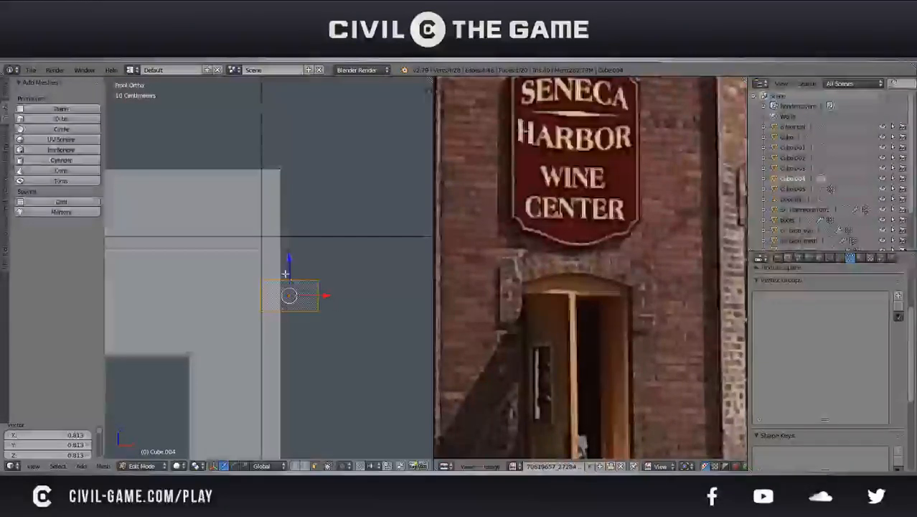
Raise the small face 1.02 cm, shift it along X against the door frame's outer edge and scale it to 1.048
scroll(287, 273, "down", 2)
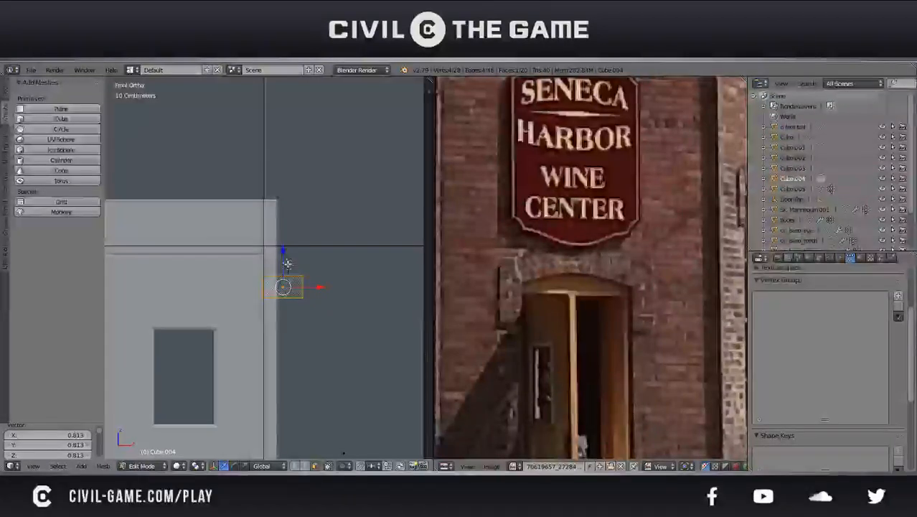
left_click_drag(286, 264, 285, 261)
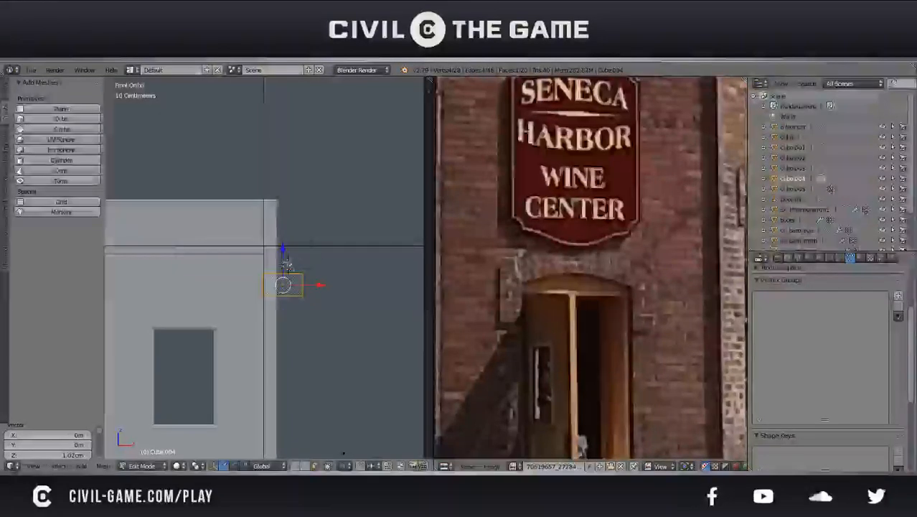
left_click_drag(324, 291, 329, 287)
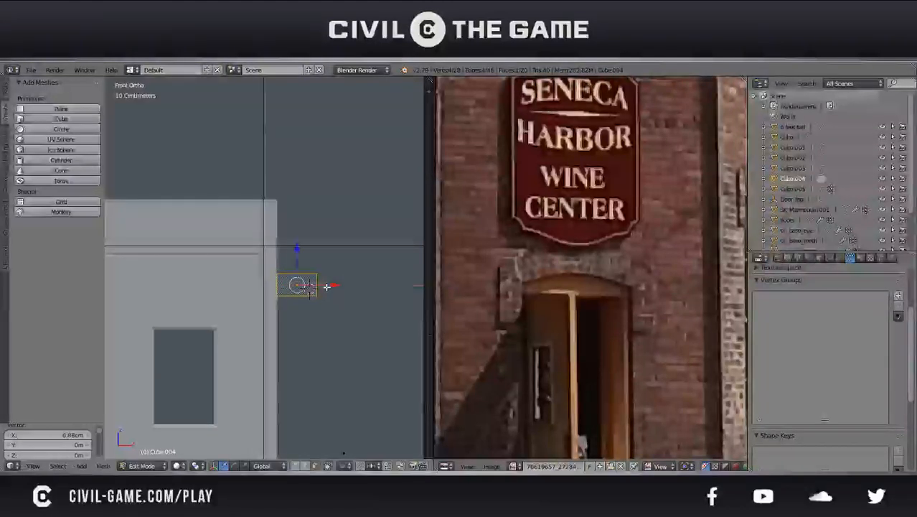
key("s")
left_click(332, 286)
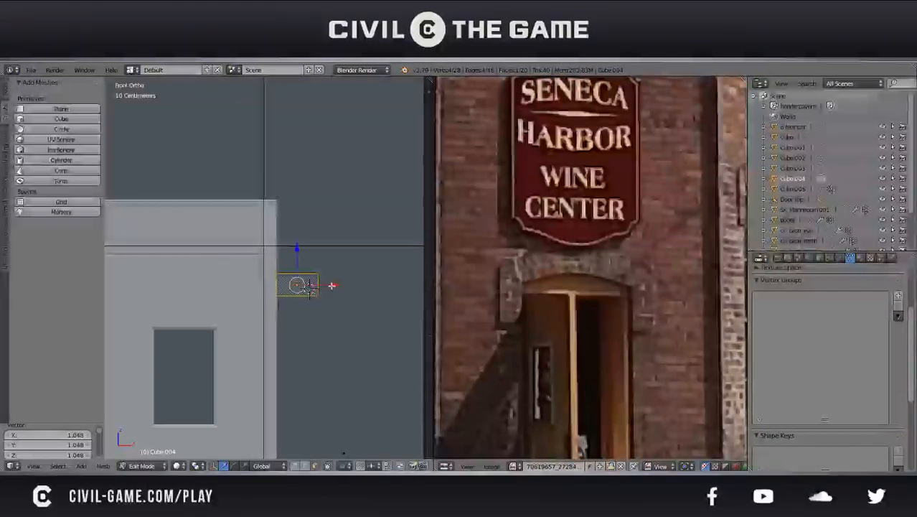
left_click_drag(331, 286, 332, 286)
Scale the small face to 0.817 along Z and save the file
key("s")
key("z")
left_click(327, 285)
key("ctrl+s")
left_click(326, 286)
scroll(327, 289, "down", 6)
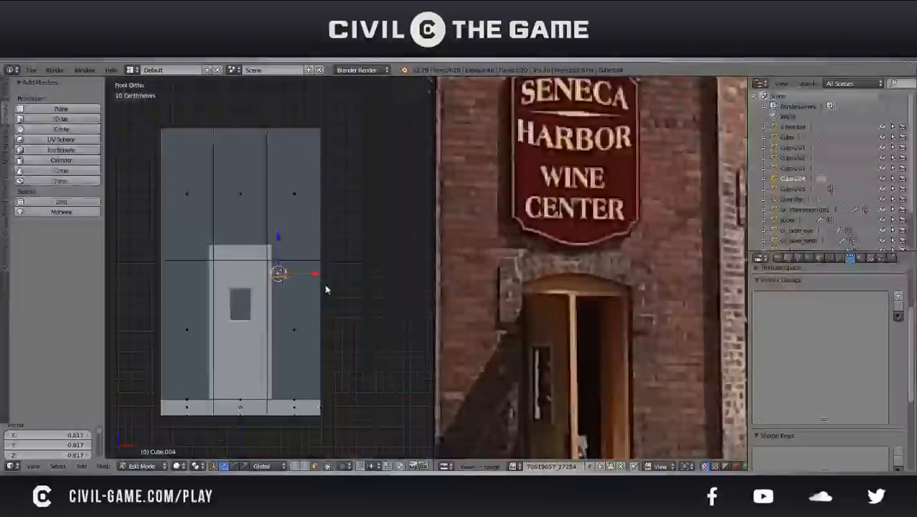
key("Tab")
key("Tab")
scroll(310, 277, "up", 8)
middle_click_drag(338, 302, 343, 304)
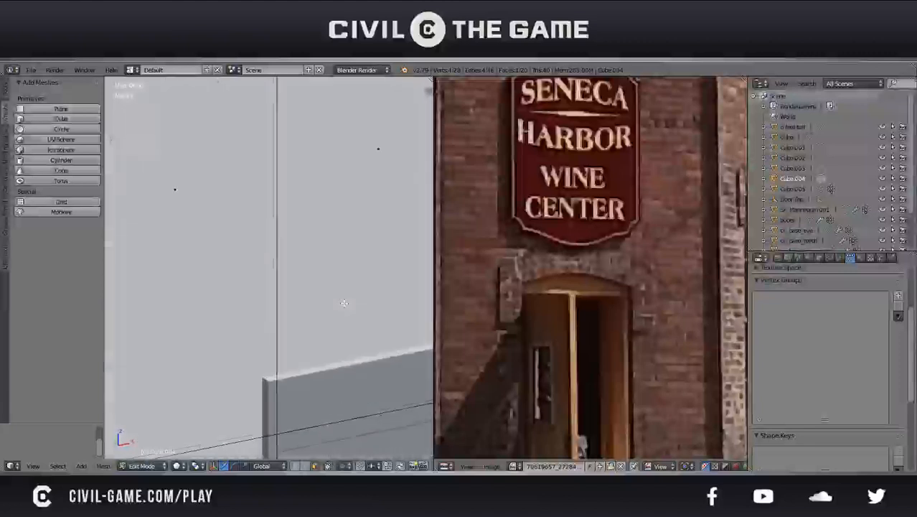
Select the top edge of the small face beside the door frame in front orthographic view
key("KP_Decimal")
scroll(343, 302, "down", 5)
middle_click_drag(343, 303, 241, 275)
key("KP_5")
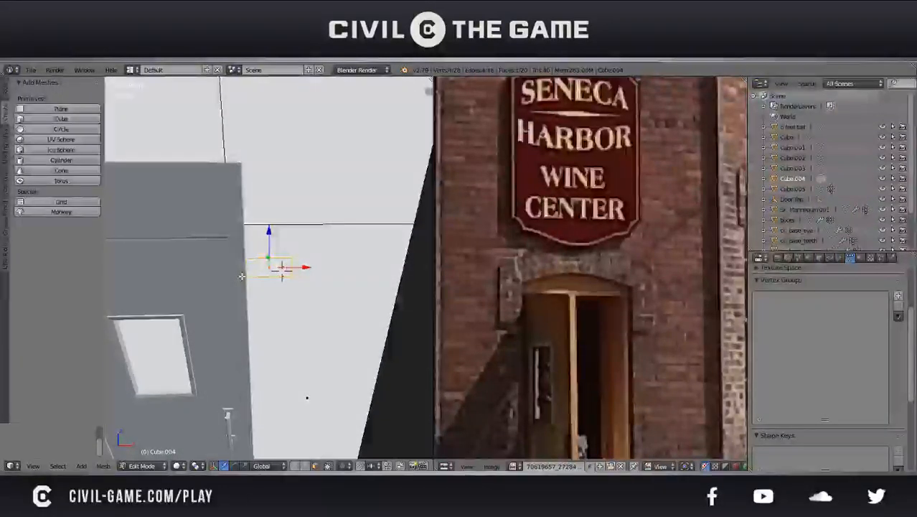
scroll(605, 282, "up", 1)
middle_click_drag(606, 283, 633, 259)
scroll(579, 271, "up", 1)
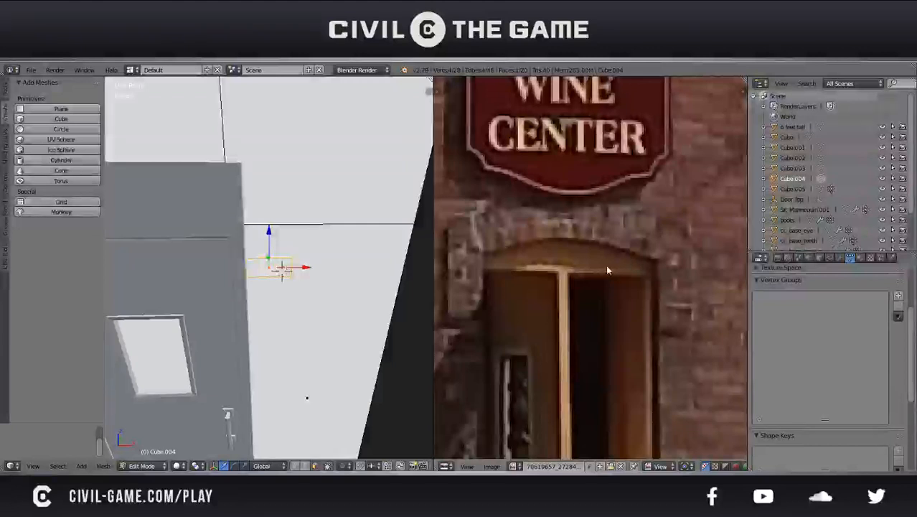
middle_click_drag(327, 271, 318, 260)
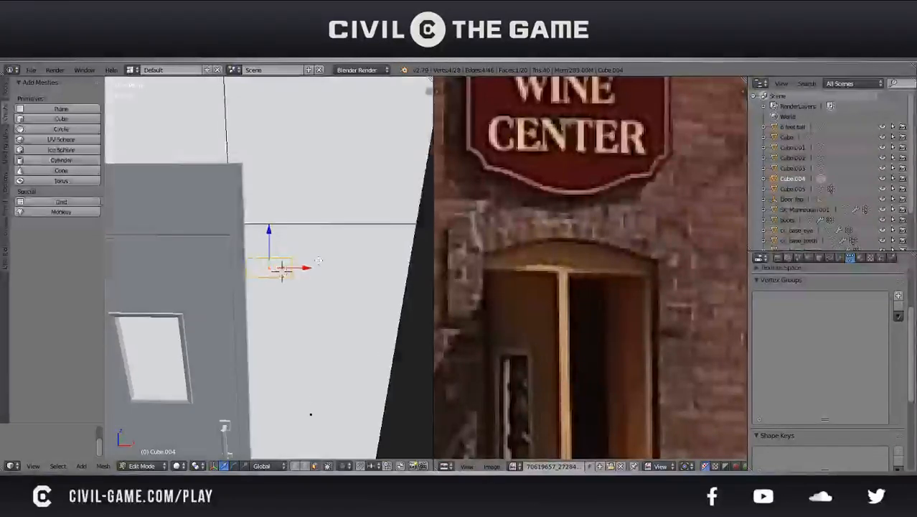
key("KP_1")
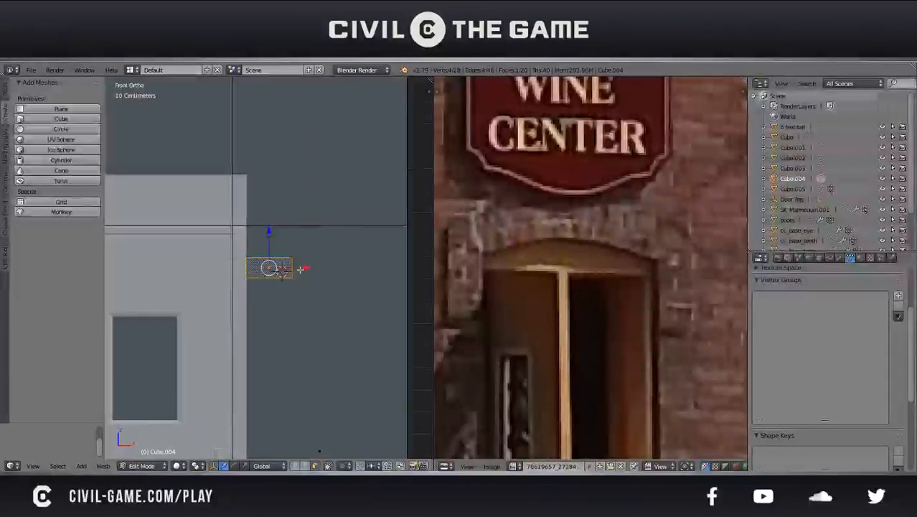
middle_click_drag(300, 270, 321, 307, "shift")
scroll(322, 307, "up", 2)
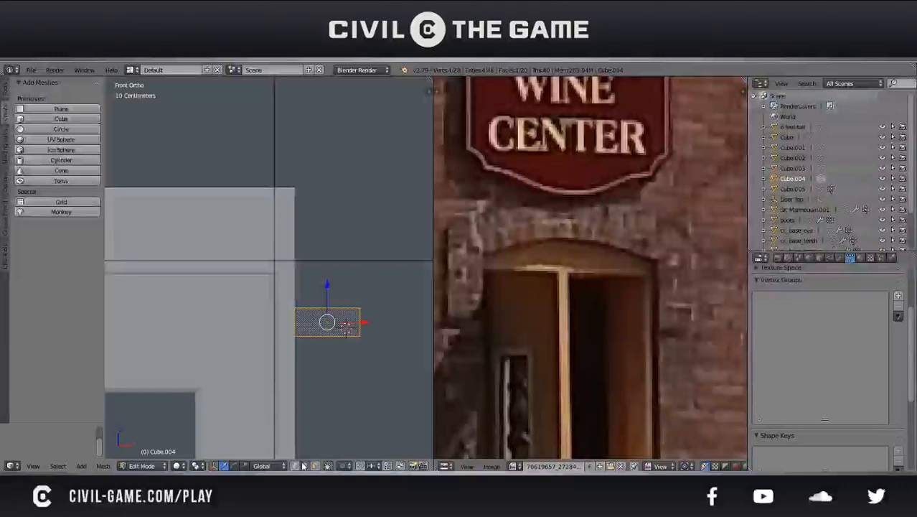
right_click(325, 306)
Try to extrude the small face's top edge upward along Z into two stacked segments about 8 cm high each
key("e")
key("z")
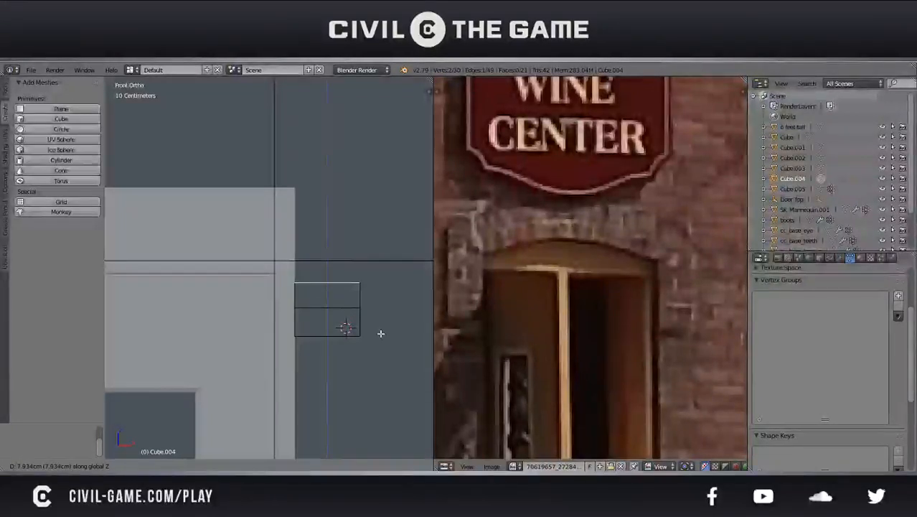
left_click(380, 331)
key("e")
key("z")
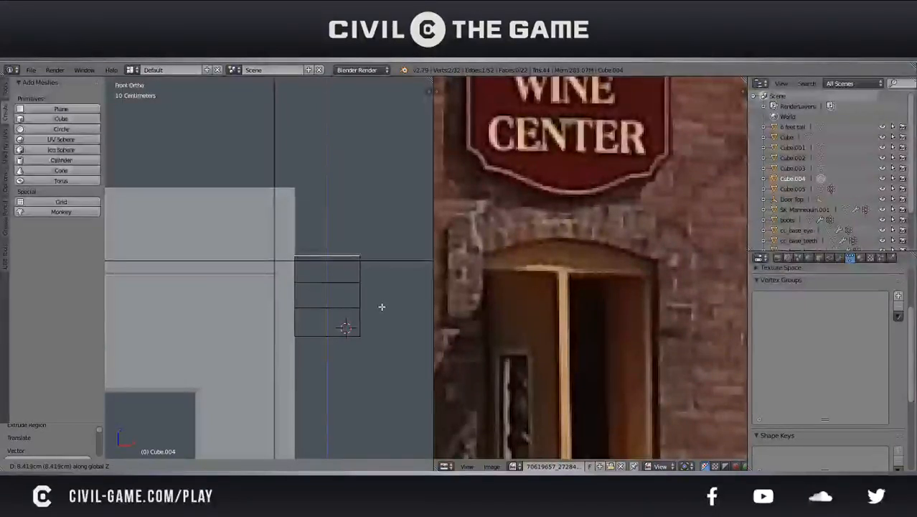
right_click(382, 306)
key("ctrl+z")
key("ctrl+z")
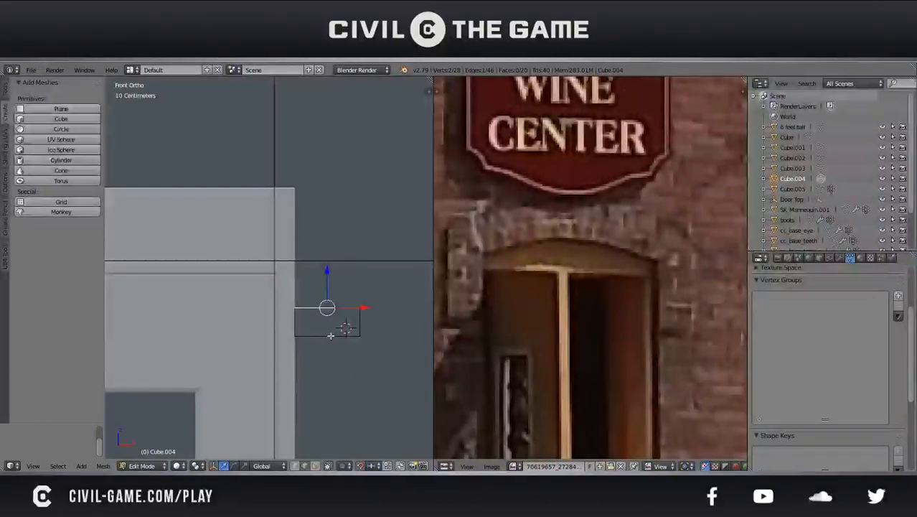
Extrude the small face's top edge upward along Z in wireframe display to add a second block
key("e")
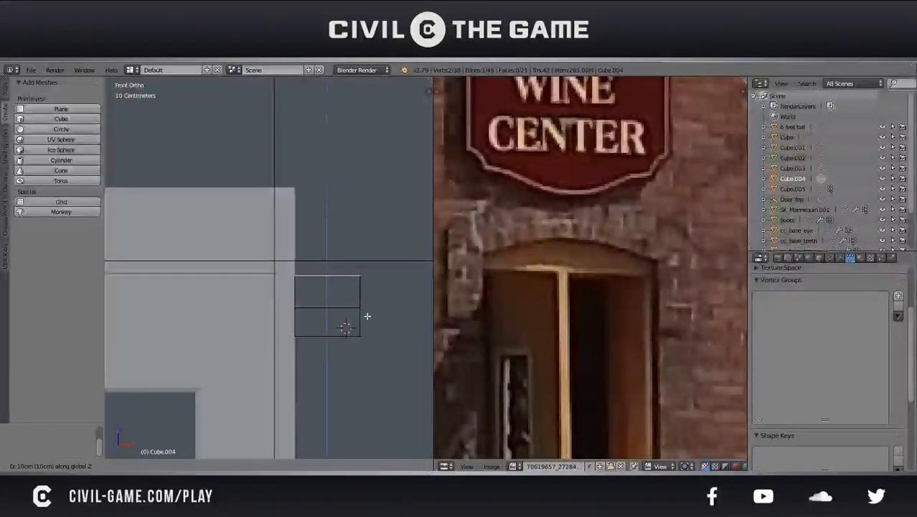
right_click(368, 316)
scroll(367, 317, "up", 5)
middle_click_drag(367, 328, 203, 277, "shift")
key("z")
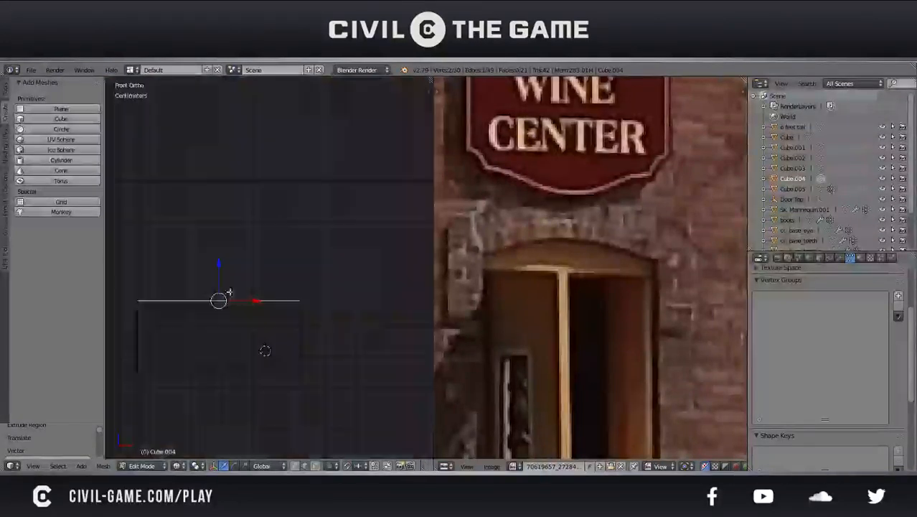
middle_click_drag(305, 343, 344, 358, "shift")
key("e")
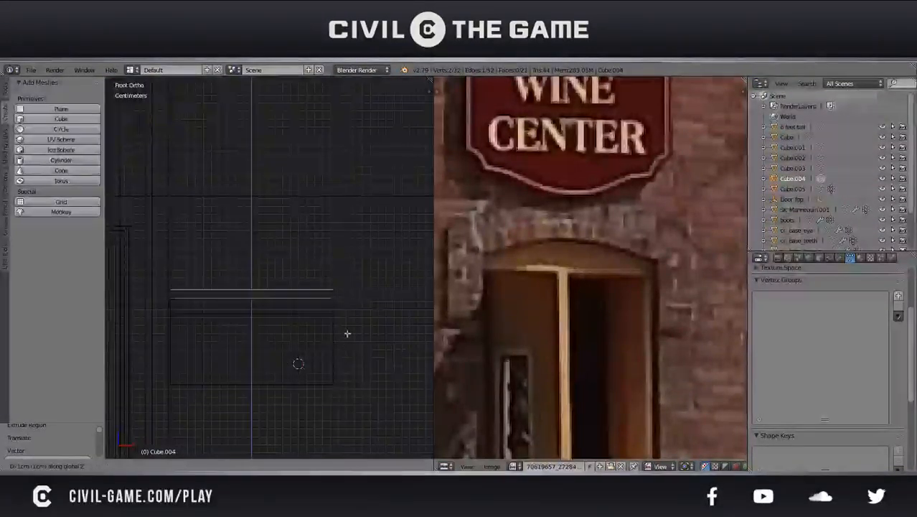
left_click(354, 286)
scroll(351, 286, "down", 3)
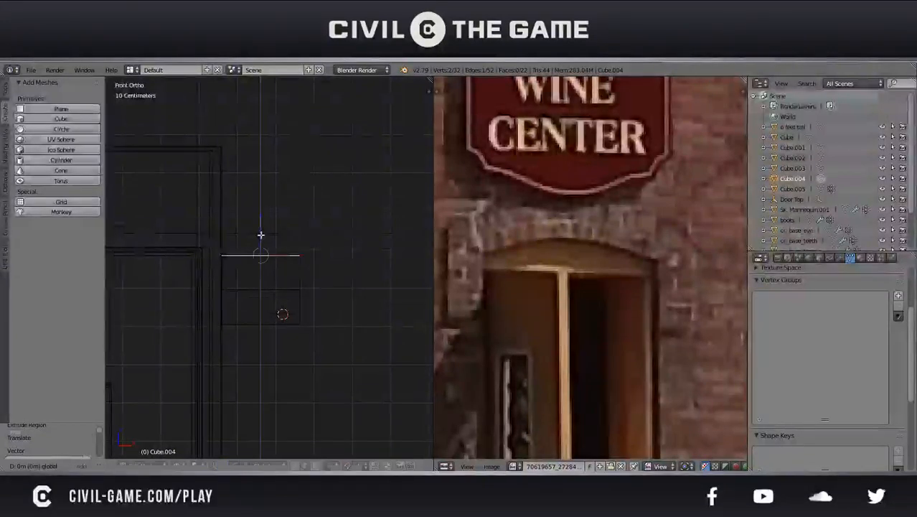
Adjust the second block's top edge along Z by -1 cm, 5.21 mm and -1.95 mm to match the height of the block below
scroll(294, 352, "up", 4)
left_click_drag(250, 223, 258, 215)
scroll(264, 231, "down", 7)
scroll(263, 233, "up", 4)
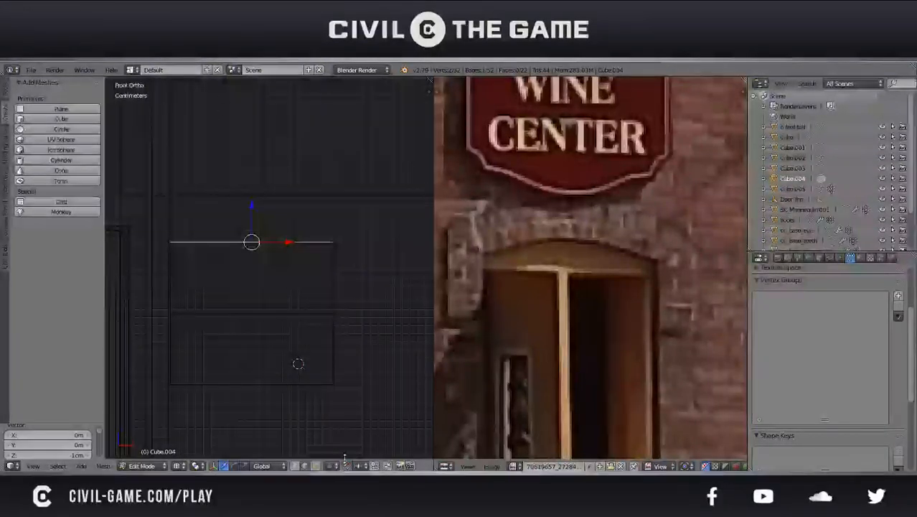
key("g")
key("z")
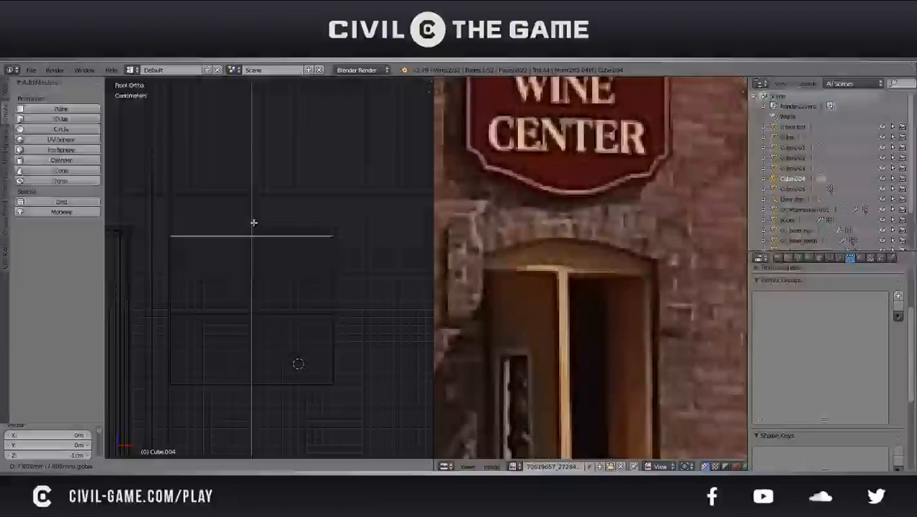
left_click(257, 224)
middle_click_drag(270, 256, 317, 327, "shift")
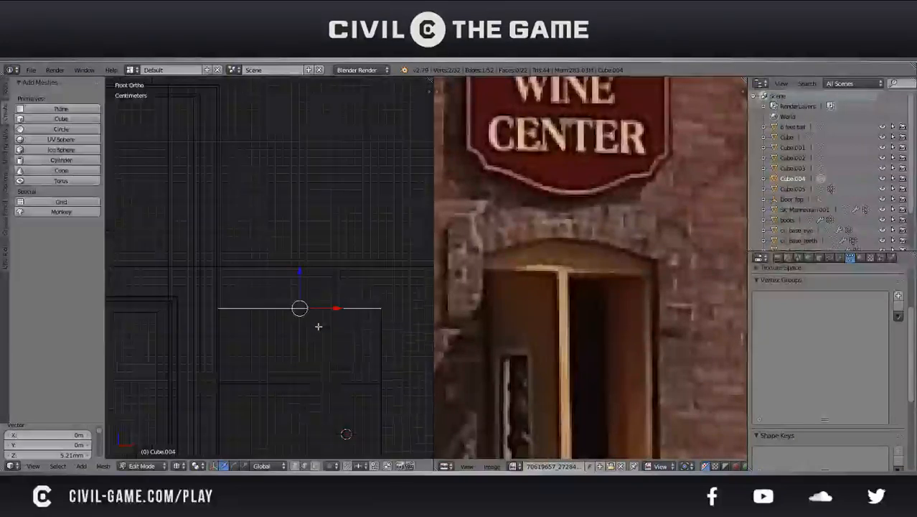
key("g")
key("z")
left_click(298, 287)
Extrude a third block upward from the top edge, lower its top edge 2.6 mm along Z and save the file
key("e")
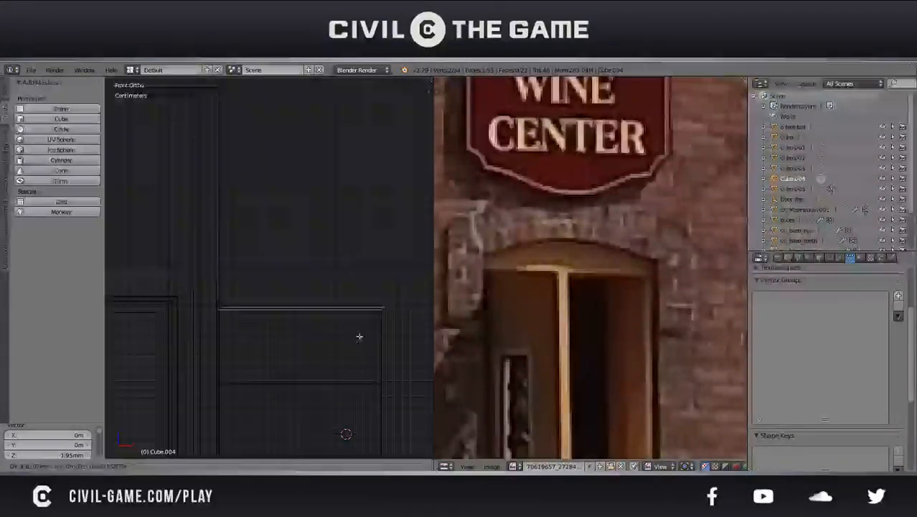
left_click(351, 263)
scroll(351, 263, "down", 3)
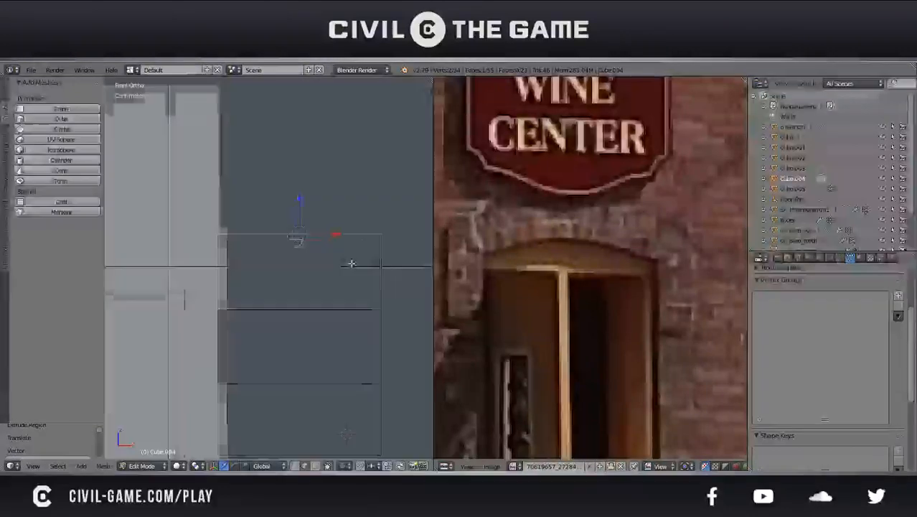
scroll(297, 242, "up", 3)
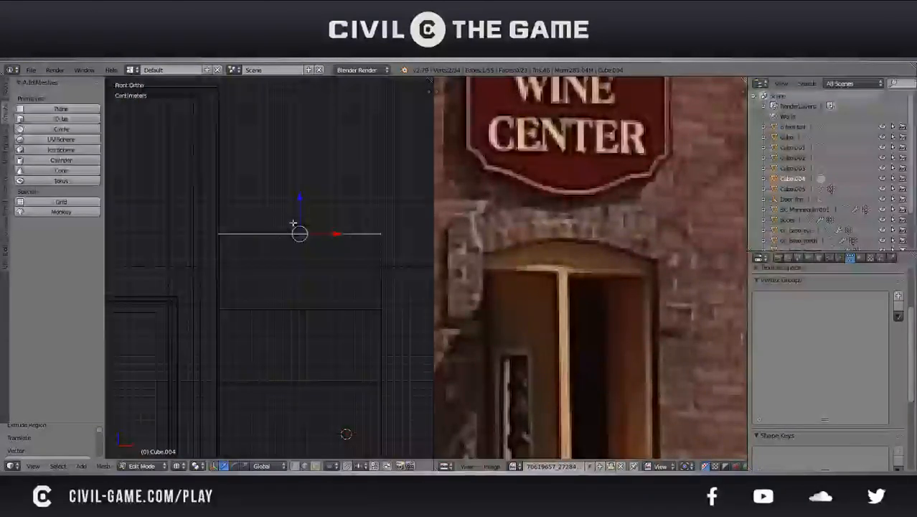
key("g")
key("z")
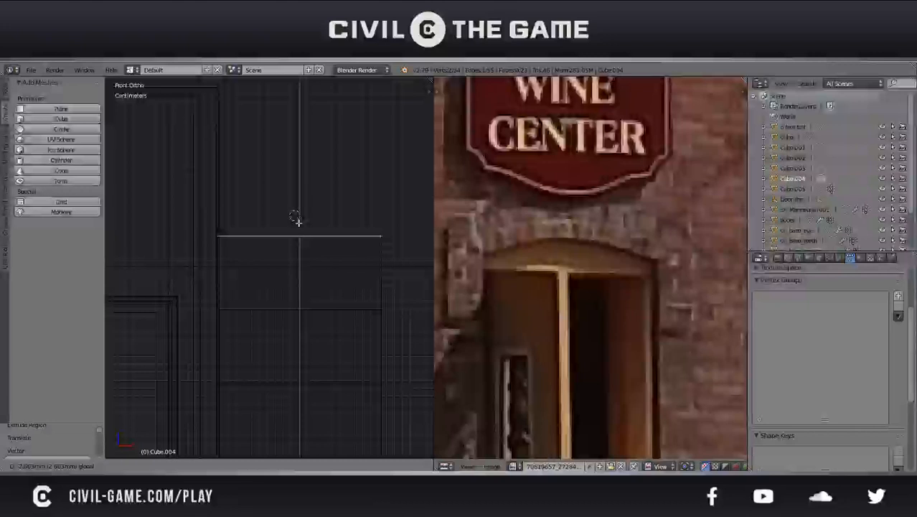
left_click(298, 221)
scroll(298, 236, "down", 3)
key("ctrl+s")
left_click(298, 262)
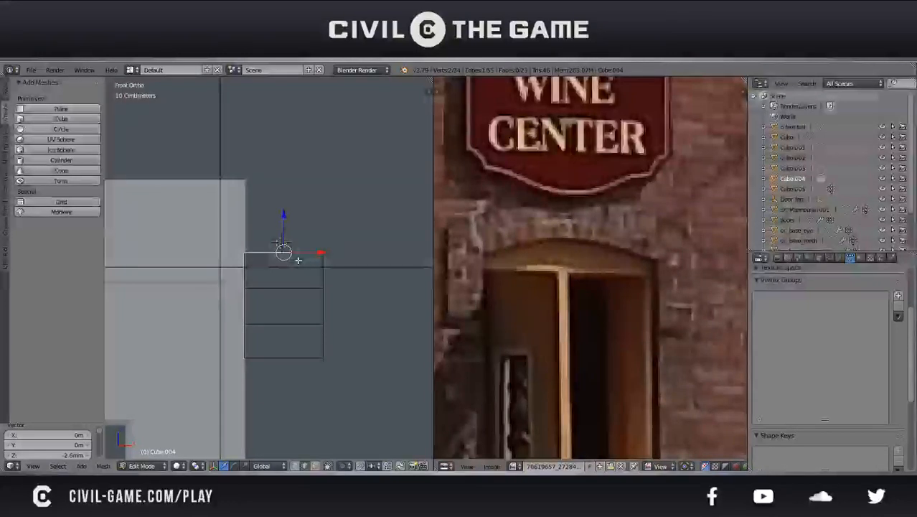
Extrude the stack's top edge upward along Z to add a taller block reaching the level of the door frame's top
scroll(298, 260, "down", 4)
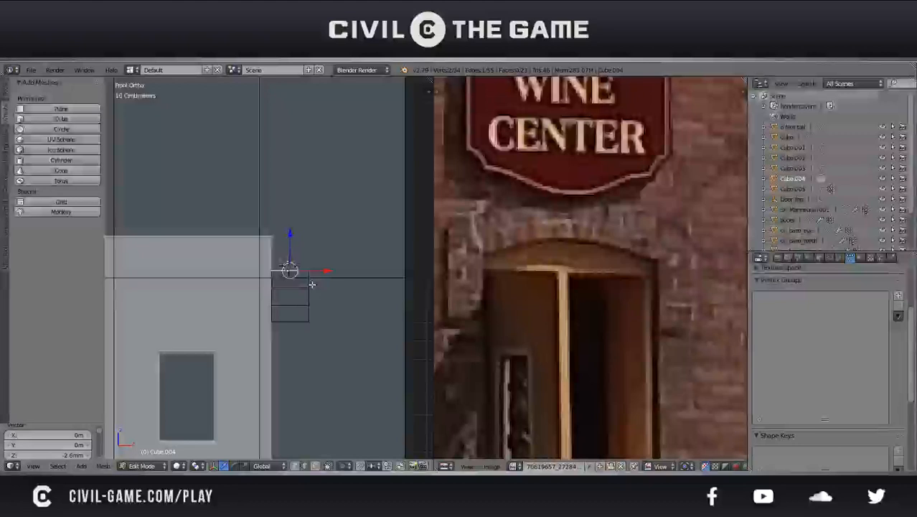
scroll(330, 294, "up", 5)
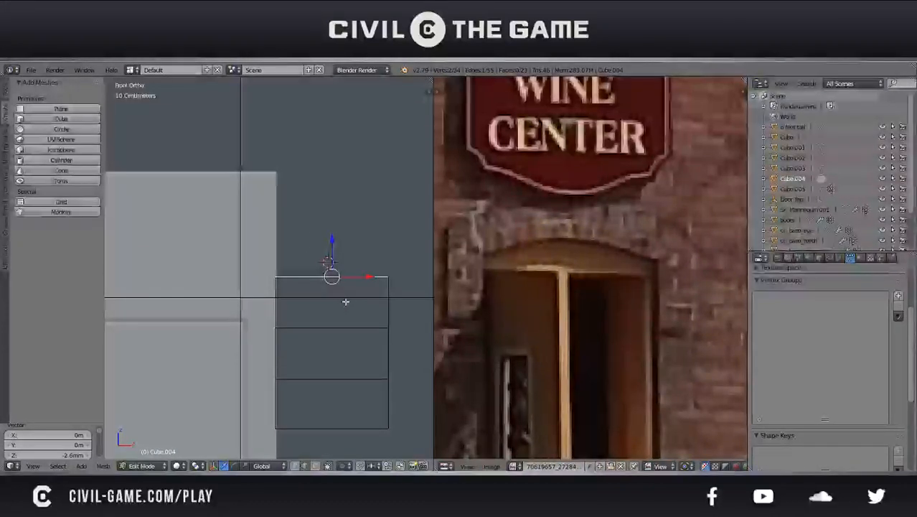
key("e")
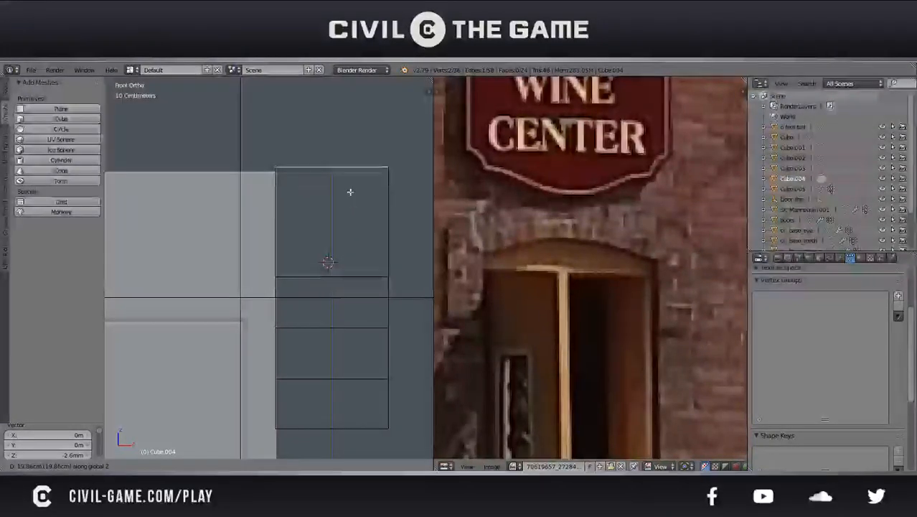
left_click(353, 195)
scroll(319, 237, "down", 6)
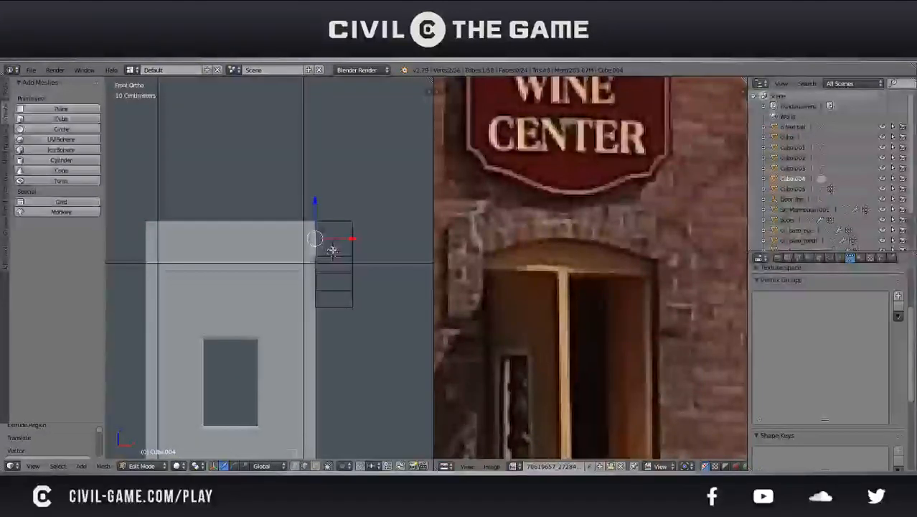
Select the whole linked stack of blocks and separate it into its own object
key("a")
scroll(334, 249, "up", 1)
key("l")
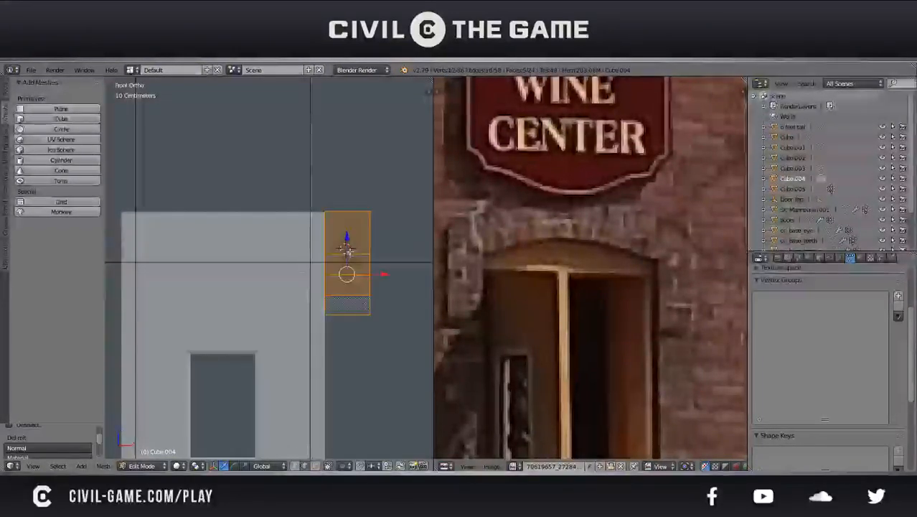
key("p")
left_click(348, 254)
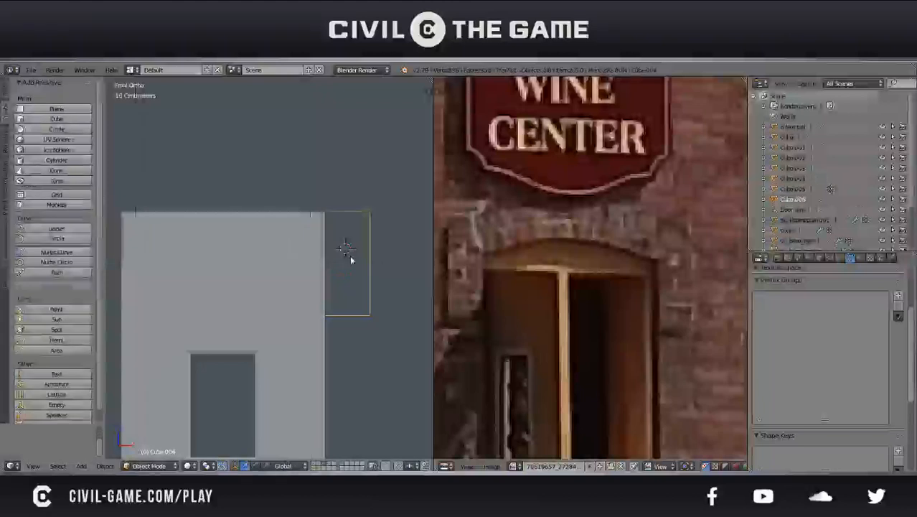
Add a Mirror modifier to the separated block stack and save the file
left_click(844, 259)
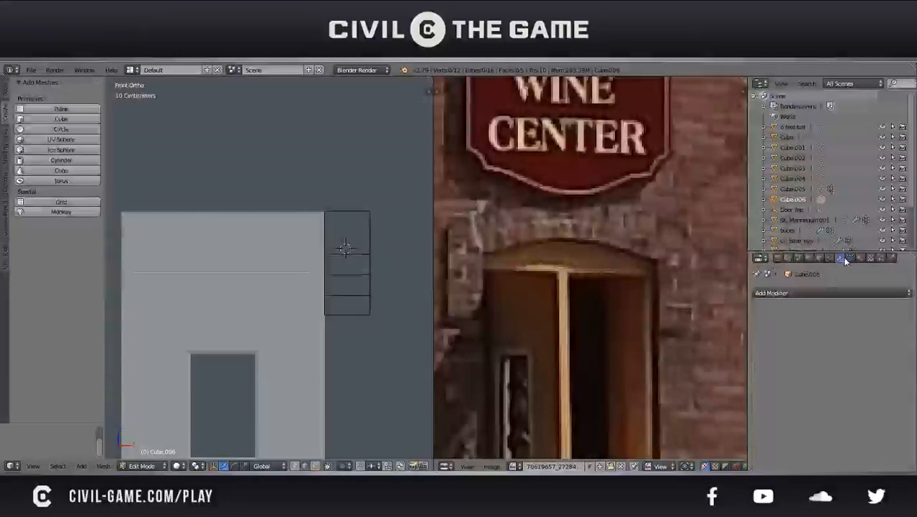
left_click(798, 292)
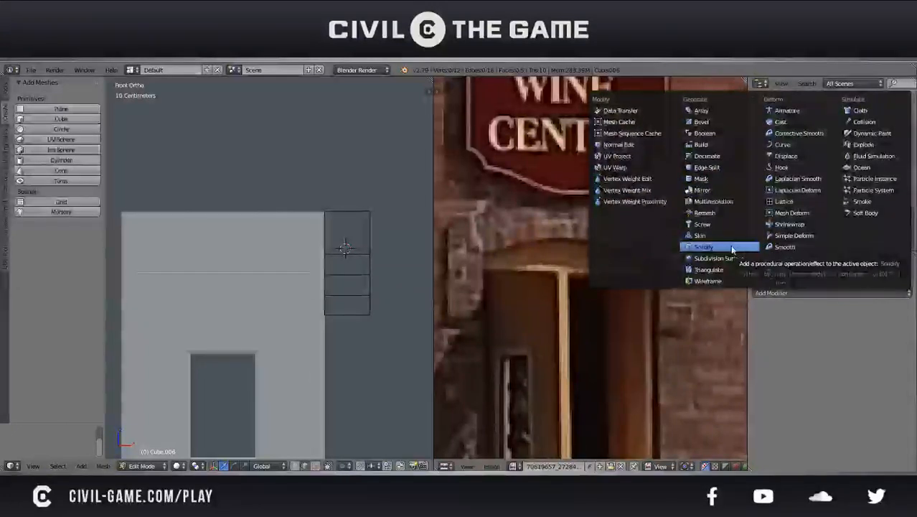
left_click(702, 190)
key("Tab")
scroll(311, 255, "down", 2)
key("ctrl+s")
left_click(313, 258)
Select the door frame object and snap the 3D cursor to it
right_click(313, 261)
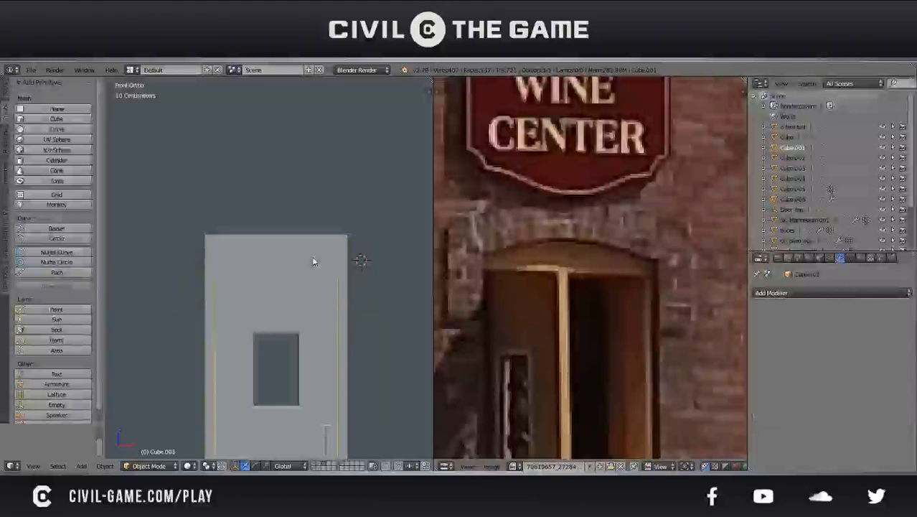
scroll(313, 261, "down", 3)
middle_click_drag(313, 295, 326, 257, "shift")
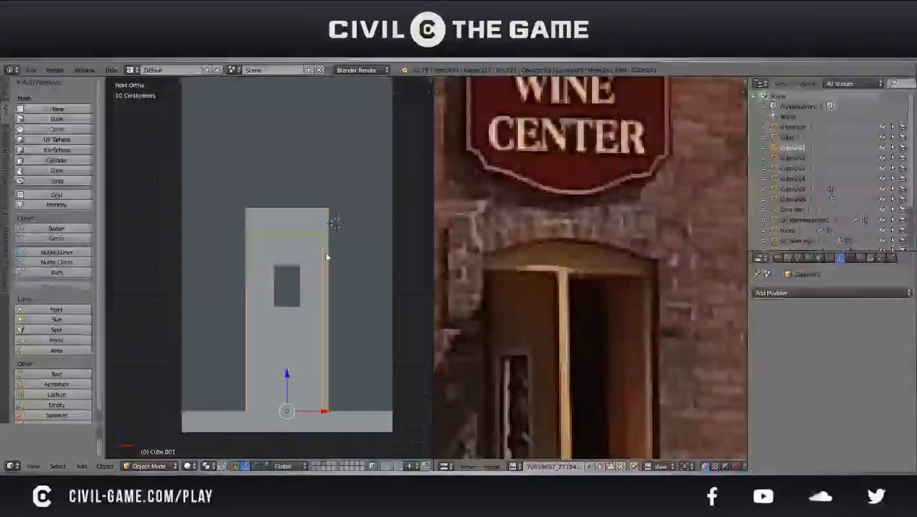
key("shift+ctrl+alt+c")
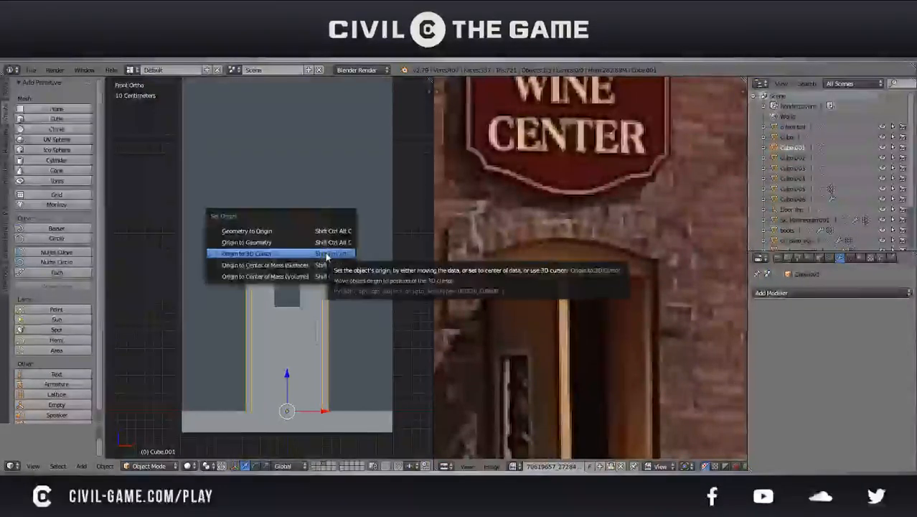
key("space")
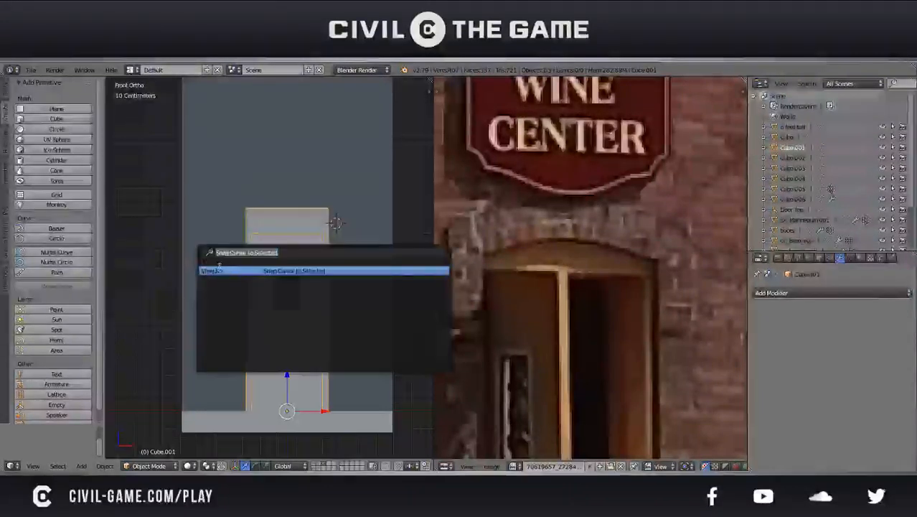
left_click(255, 270)
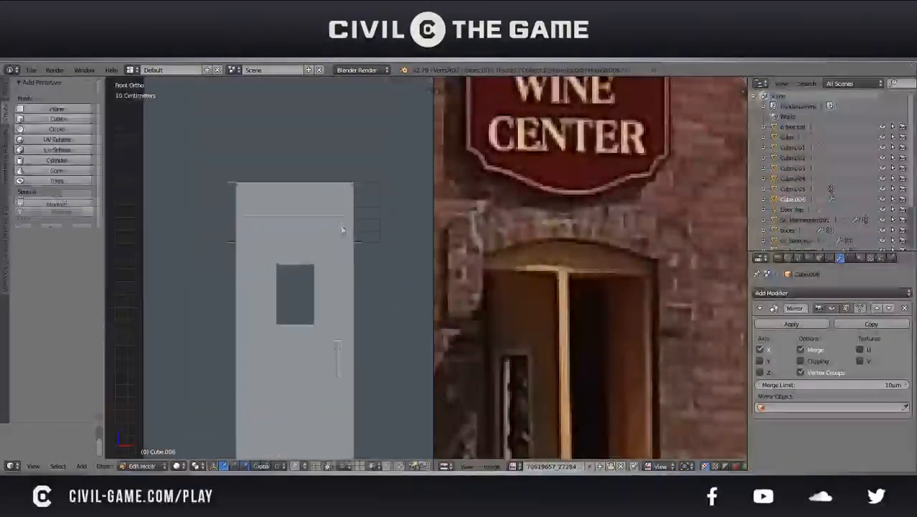
Open the separated block stack's mesh for editing and display it as a wireframe from the front
scroll(340, 226, "down", 1)
key("a")
key("Tab")
scroll(318, 246, "down", 2)
scroll(318, 247, "up", 1)
key("Tab")
middle_click_drag(345, 238, 320, 283, "shift")
scroll(321, 283, "up", 2)
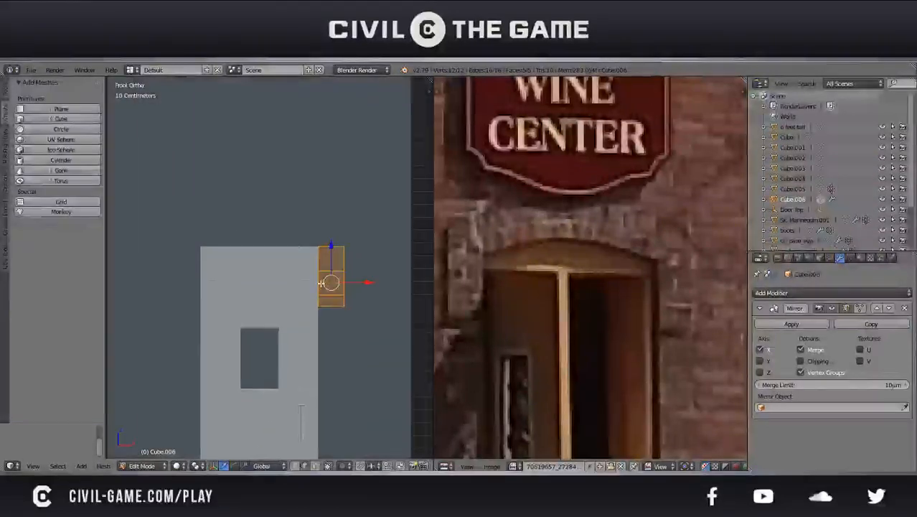
scroll(321, 282, "up", 1)
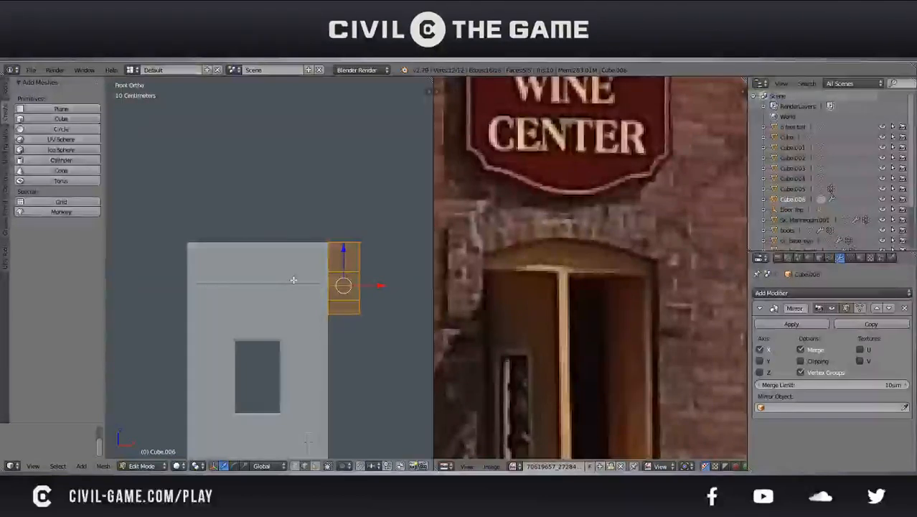
key("z")
middle_click_drag(321, 262, 327, 293, "shift")
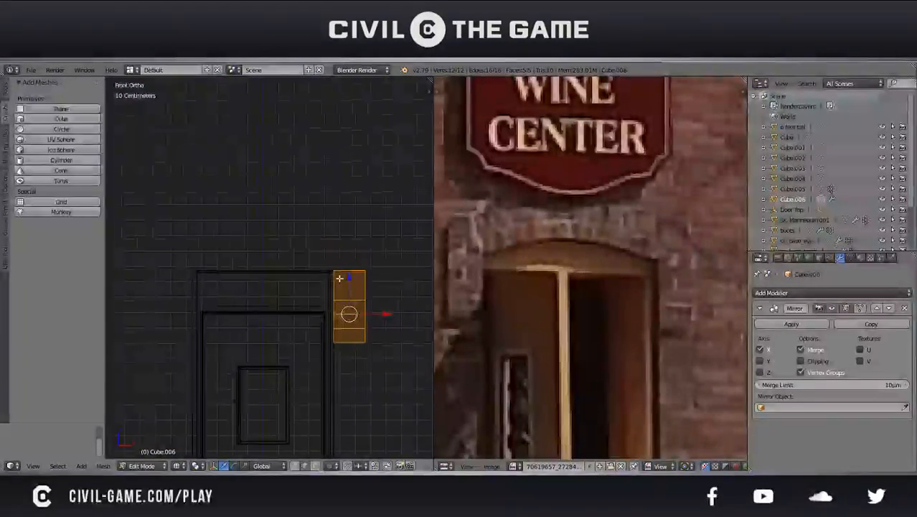
Turn on Clipping for the Mirror modifier and extrude the top block's inner edge along X to the mirror centre above the door
right_click(338, 281)
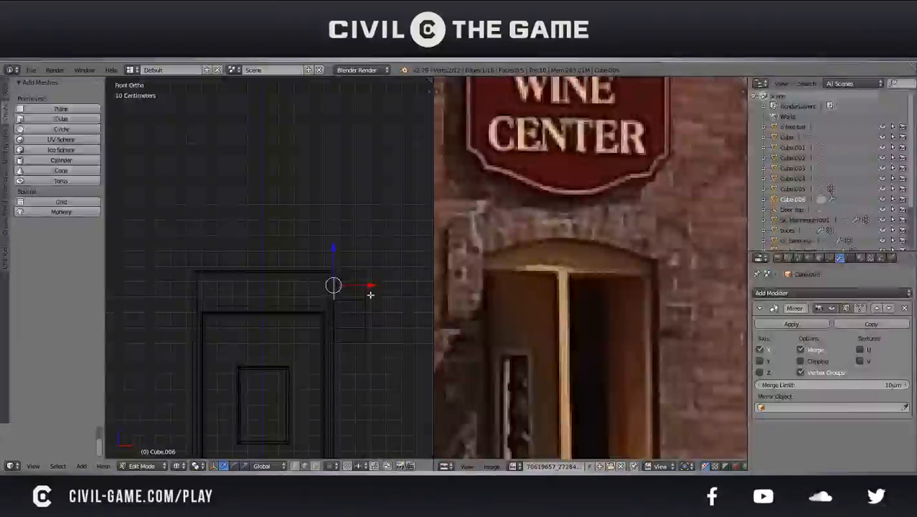
key("g")
key("x")
right_click(305, 295)
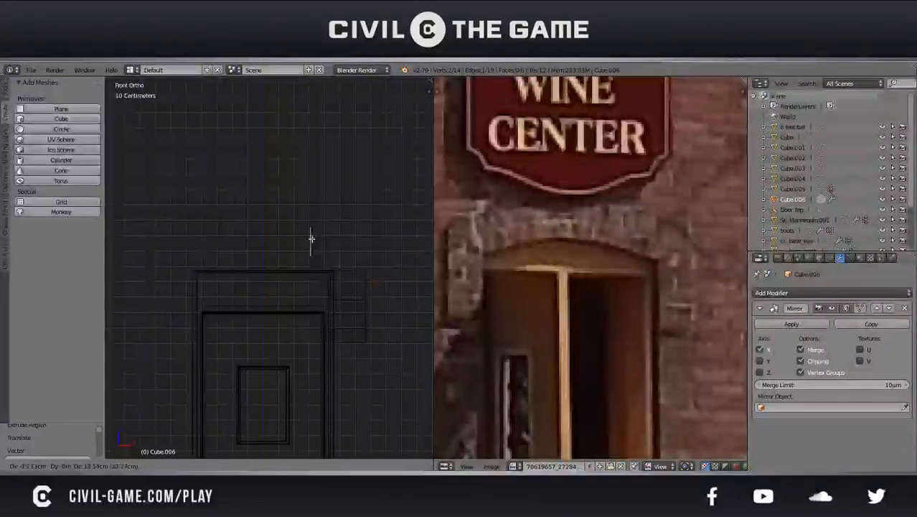
key("g")
key("x")
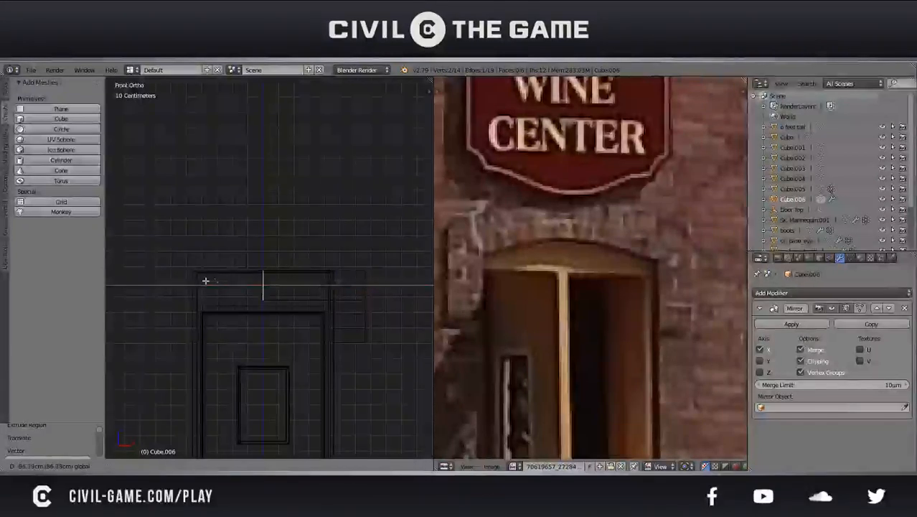
left_click(213, 282)
key("Tab")
scroll(283, 302, "down", 3)
middle_click_drag(283, 303, 301, 273, "shift")
scroll(301, 272, "up", 4)
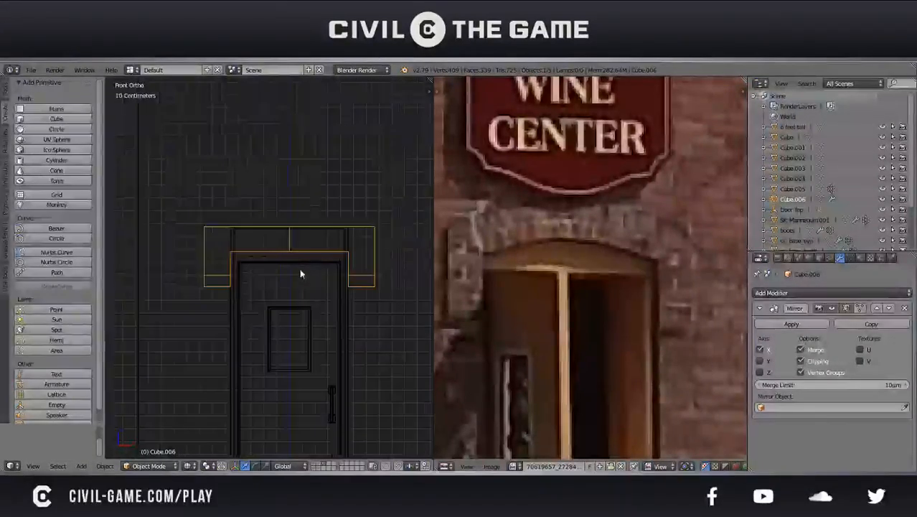
Add one lengthwise loop cut through the lintel and four evenly spaced loop cuts across its half
key("Tab")
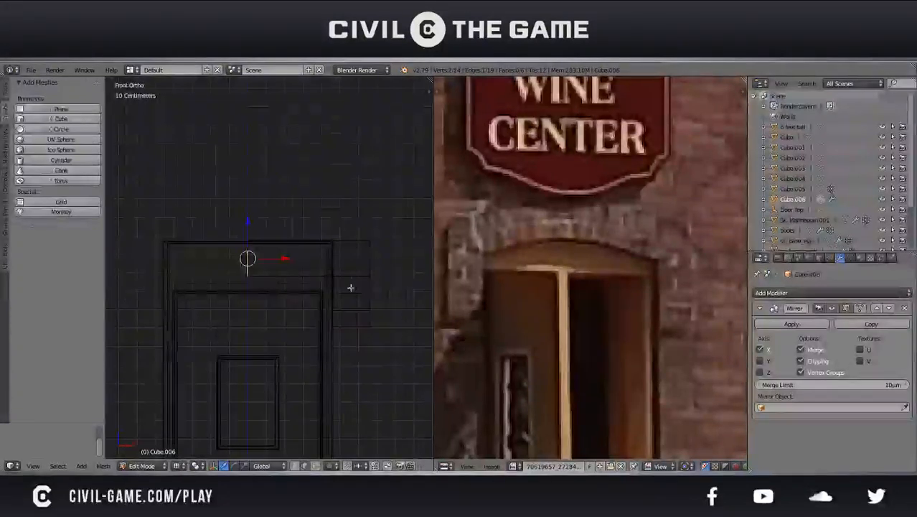
key("ctrl+r")
left_click(377, 254)
left_click(377, 254)
key("ctrl+r")
scroll(291, 245, "up", 2)
scroll(291, 244, "up", 3)
left_click(291, 245)
left_click(290, 244)
Add two vertical loop cuts through the side block stack and leave mesh editing
key("ctrl+r")
scroll(346, 248, "up", 1)
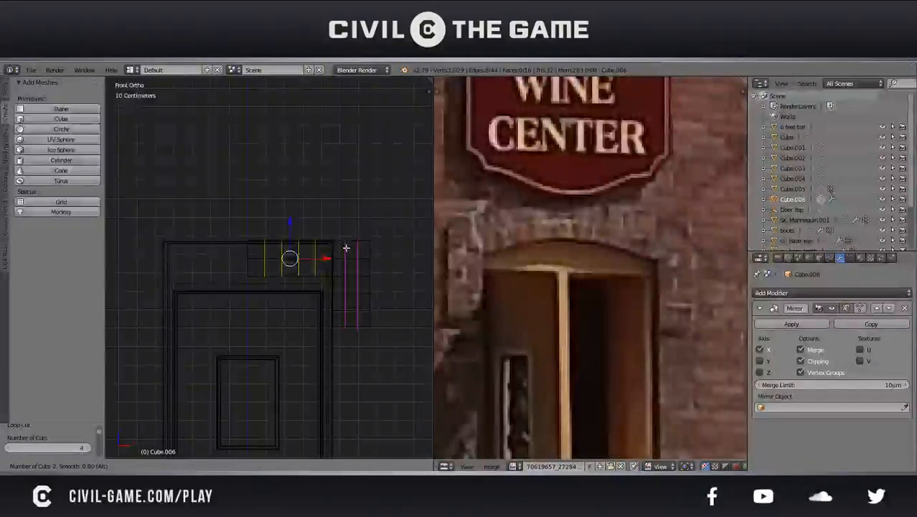
left_click(346, 247)
left_click(346, 247)
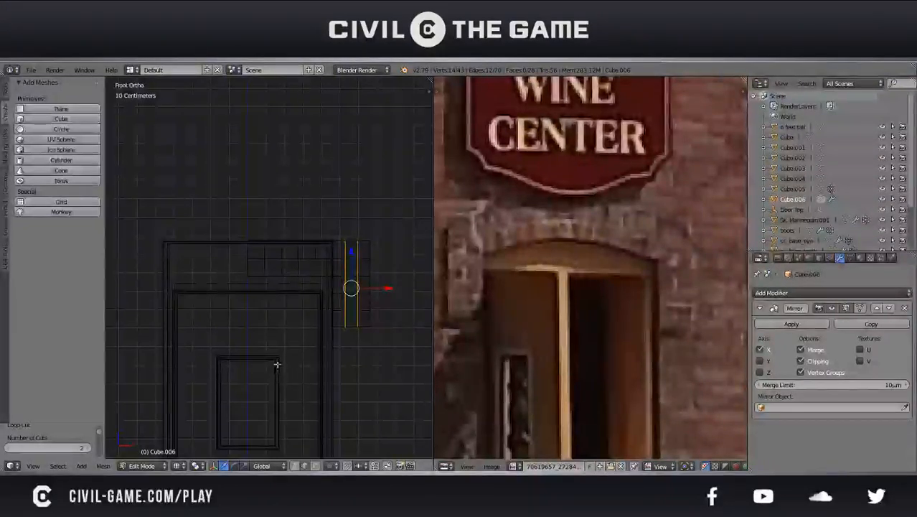
key("Tab")
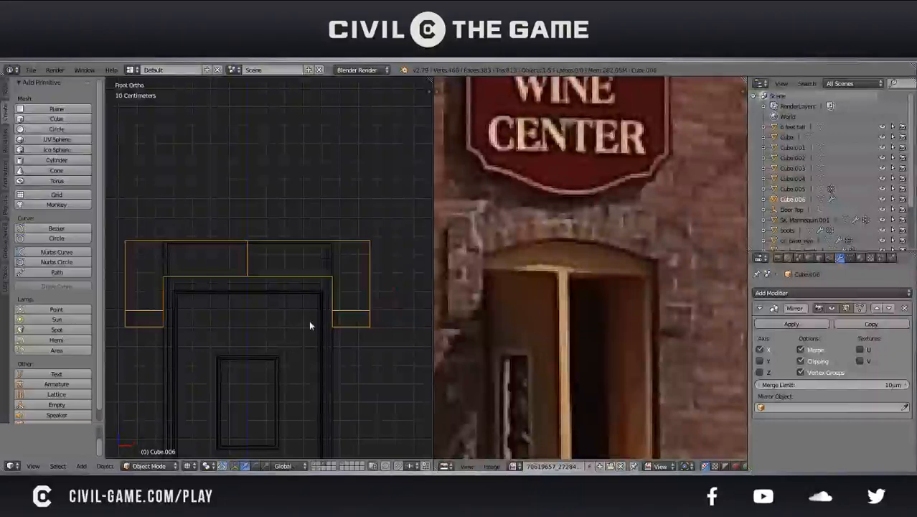
Lower the mirrored stone surround along Z until the lintel's underside meets the top of the door, and save the file
scroll(230, 267, "down", 4)
middle_click_drag(241, 267, 315, 248, "shift")
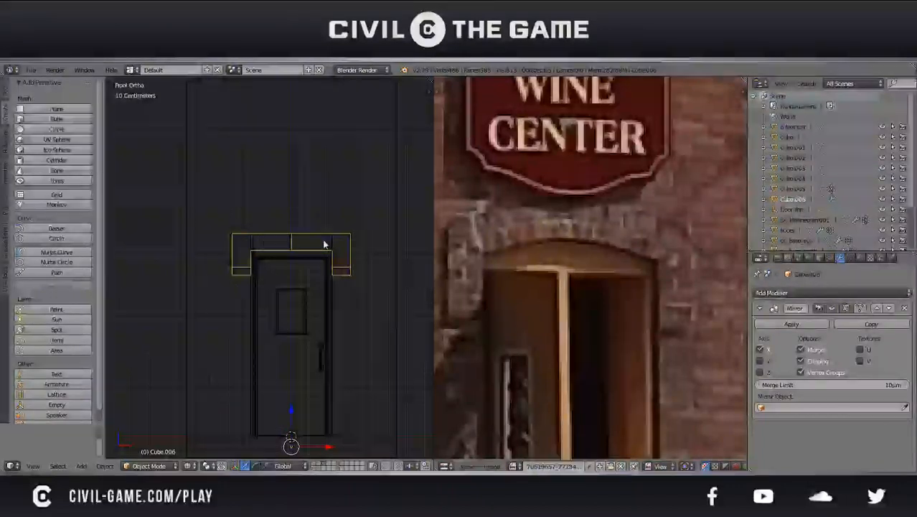
key("g")
key("z")
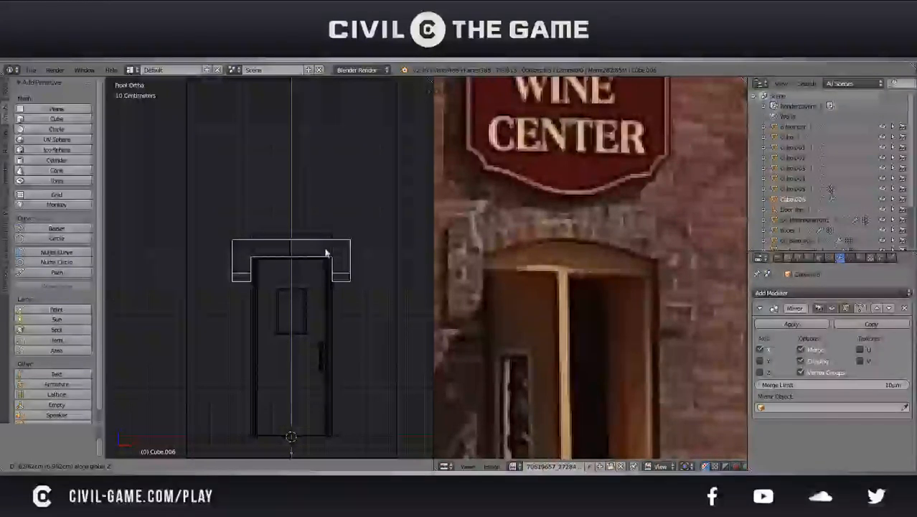
left_click(326, 252)
key("ctrl+s")
left_click(328, 251)
Select the lowest row of faces on the side block stack and delete those faces
scroll(331, 255, "up", 2)
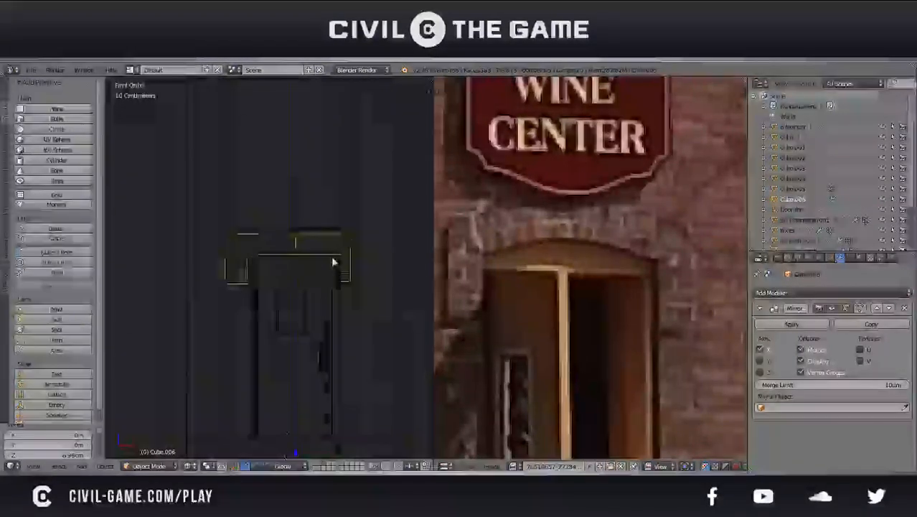
key("Tab")
scroll(383, 266, "up", 1)
scroll(383, 267, "up", 2)
key("a")
middle_click_drag(318, 269, 271, 274, "shift")
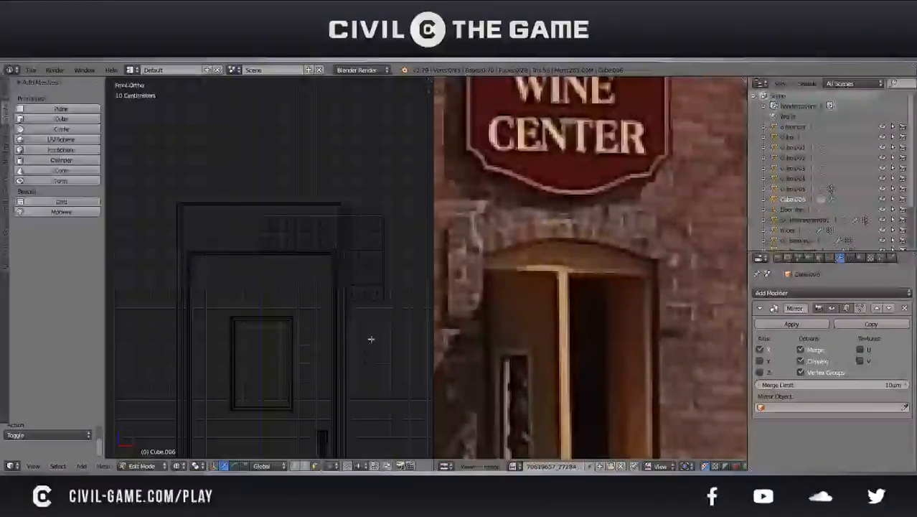
right_click(353, 291, "shift")
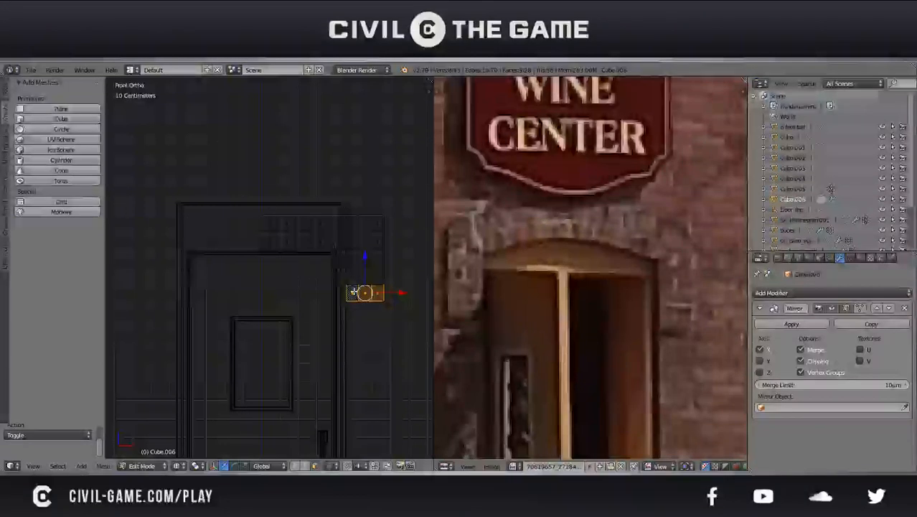
key("KP_5")
key("KP_Decimal")
middle_click_drag(337, 280, 205, 268)
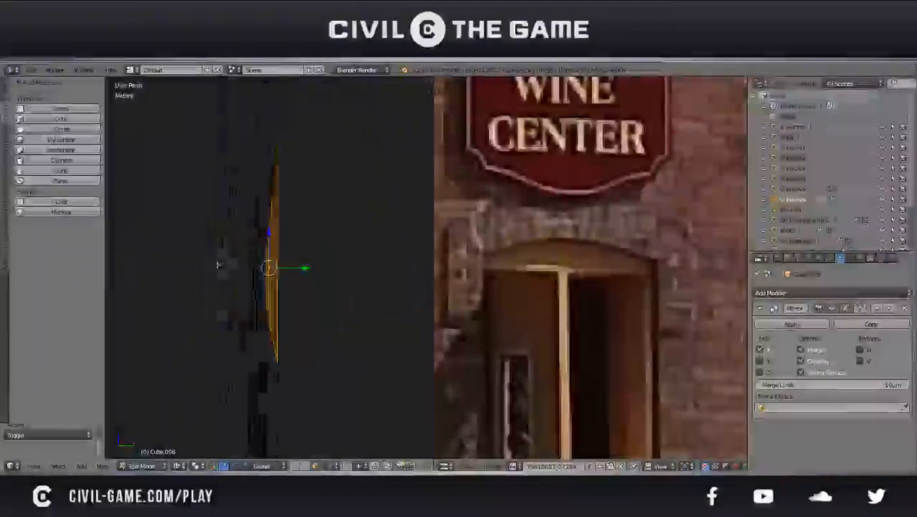
key("x")
left_click(213, 280)
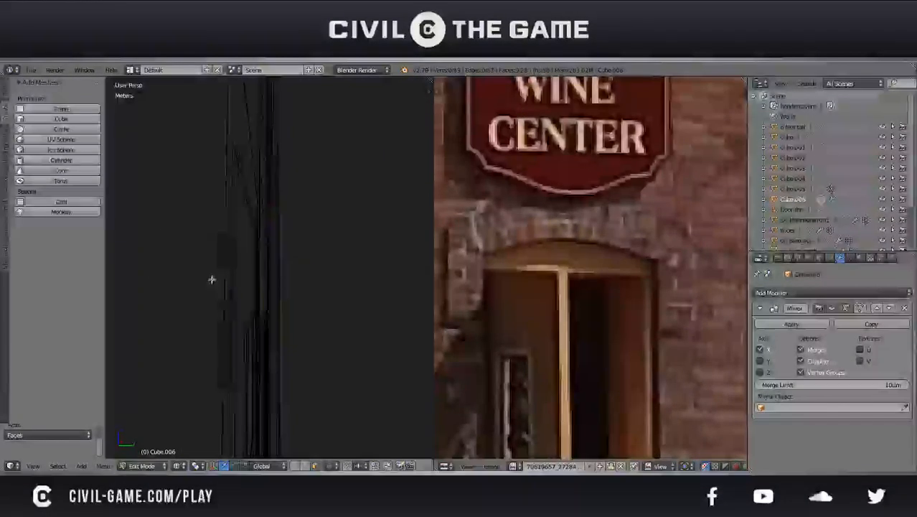
Delete the remaining unwanted faces at the bottom of the side stack and save the file
middle_click_drag(279, 263, 345, 222)
right_click(310, 217)
right_click(217, 238, "shift")
key("x")
left_click(219, 239)
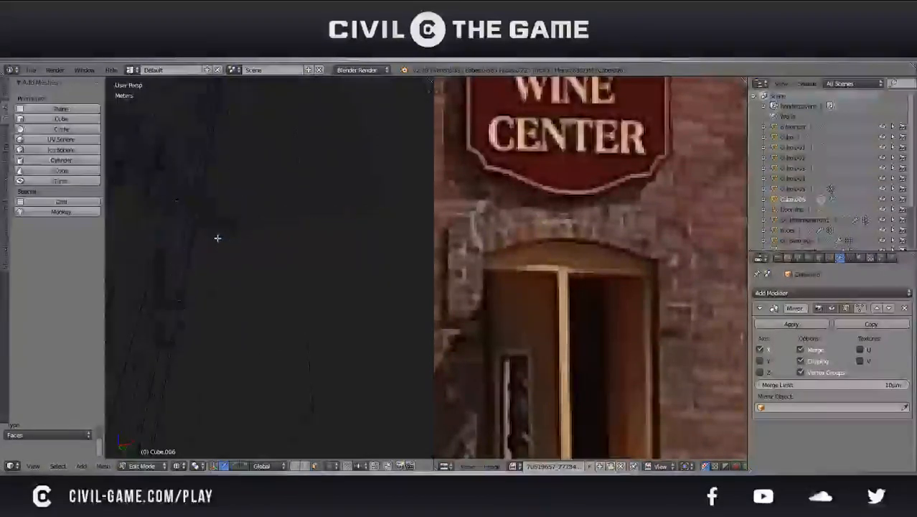
key("Tab")
key("ctrl+s")
left_click(231, 251)
Return to an orthographic front view of the stone surround in wireframe and open its mesh for editing
key("KP_1")
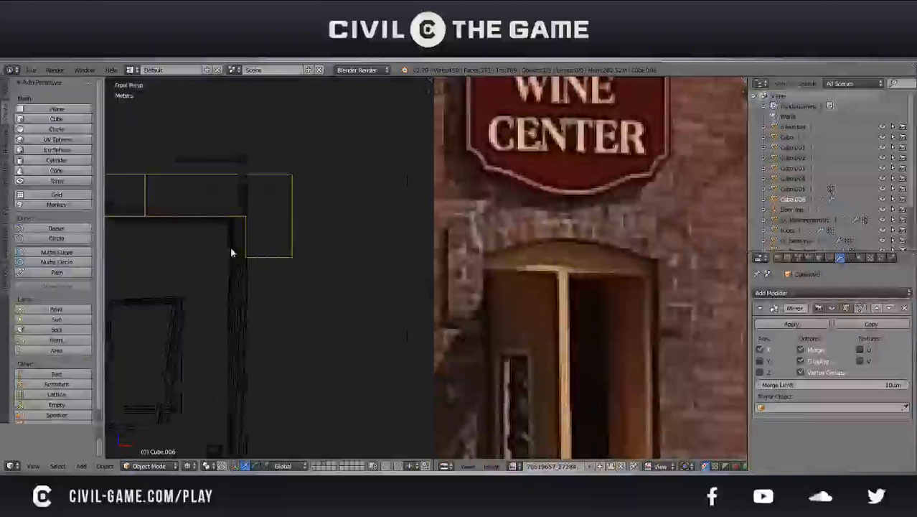
key("z")
middle_click_drag(231, 252, 329, 264, "shift")
key("z")
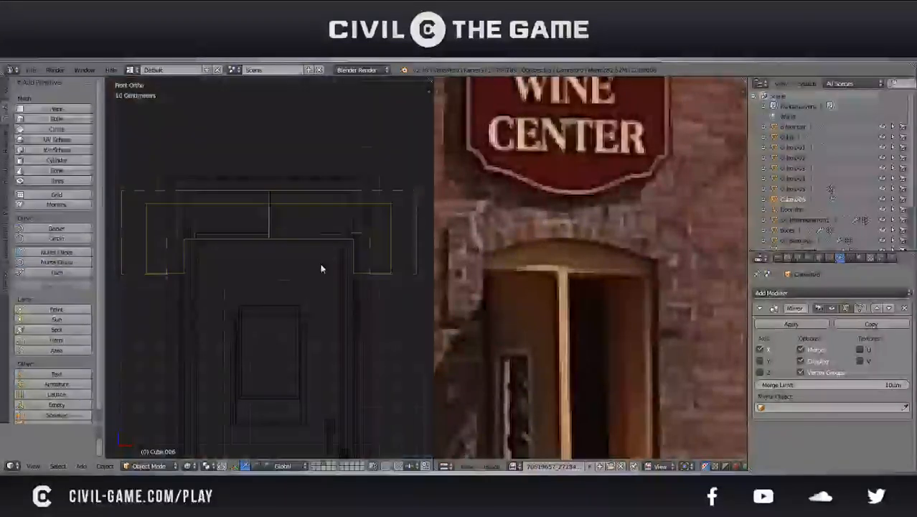
scroll(321, 264, "down", 1)
key("Tab")
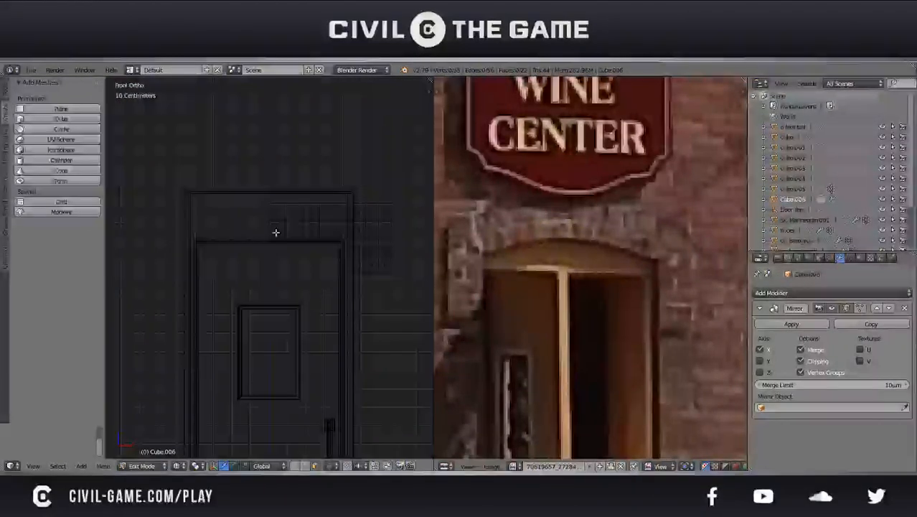
Try raising the six lintel faces nearest the centre 12.3 cm along Z with proportional editing, and undo the move
key("a")
key("b")
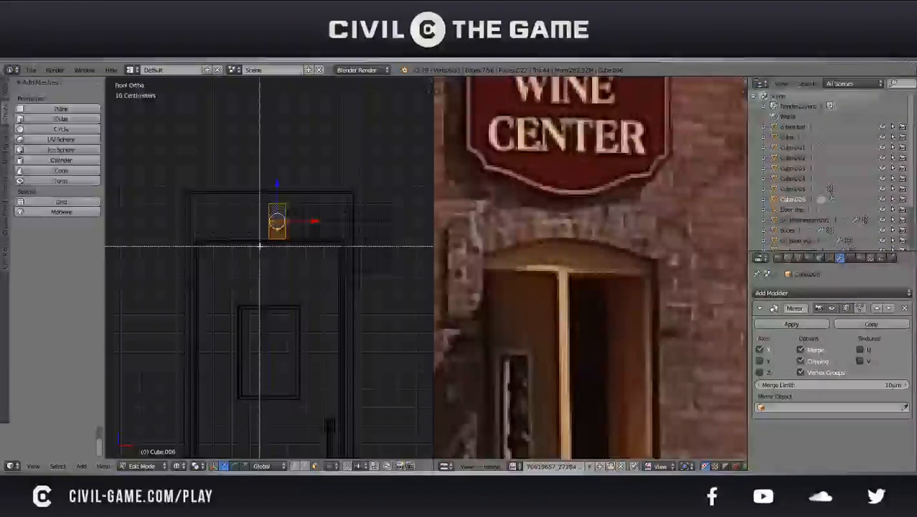
left_click_drag(260, 246, 313, 208)
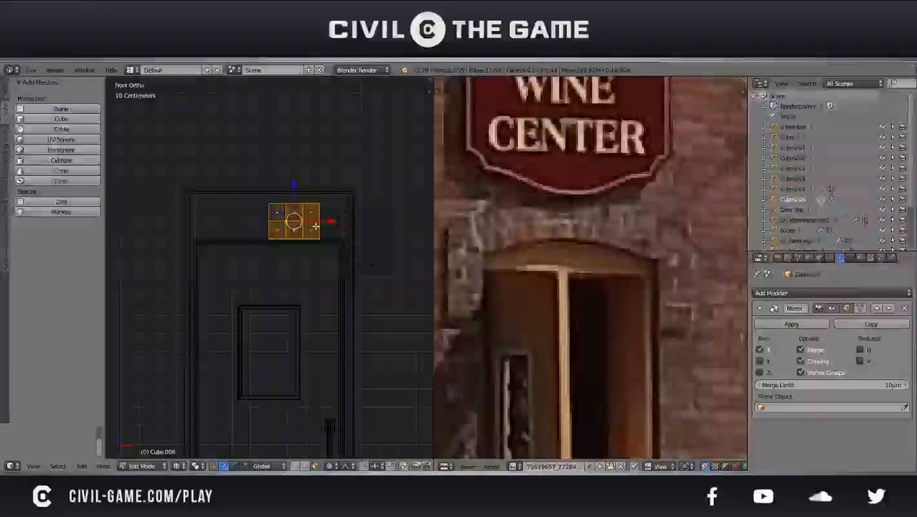
left_click_drag(294, 202, 295, 188)
scroll(294, 188, "down", 12)
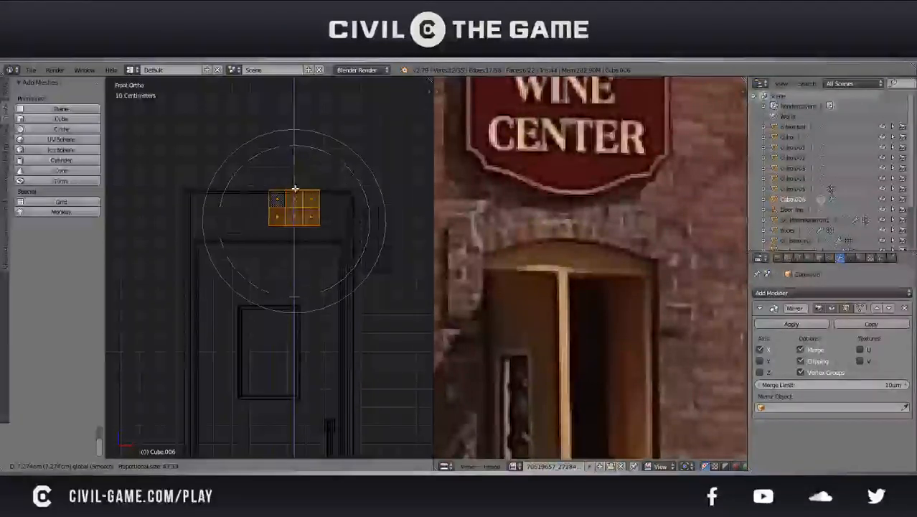
scroll(295, 188, "down", 3)
left_click_drag(295, 188, 297, 179)
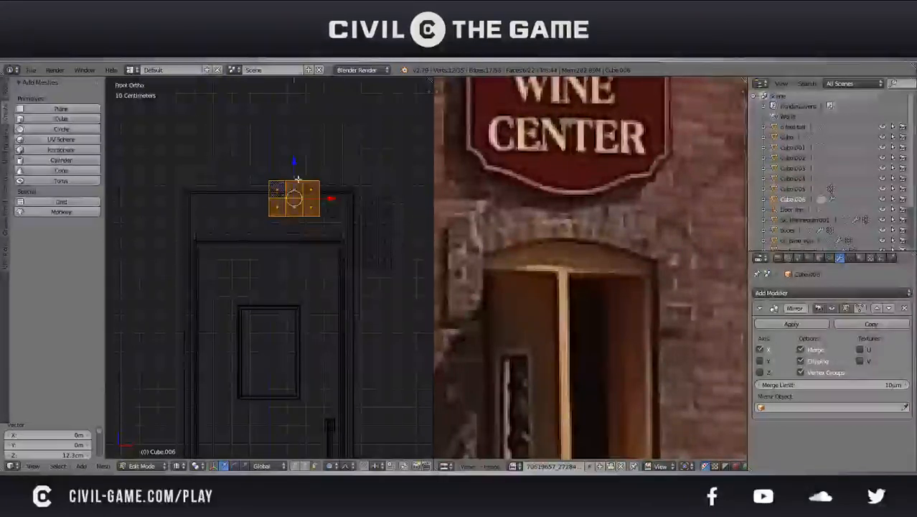
key("ctrl+z")
Select the two lintel faces beside the centre and raise them 15.7 cm along Z using proportional editing with Inverse Square falloff
right_click(278, 214, "alt")
key("g")
key("z")
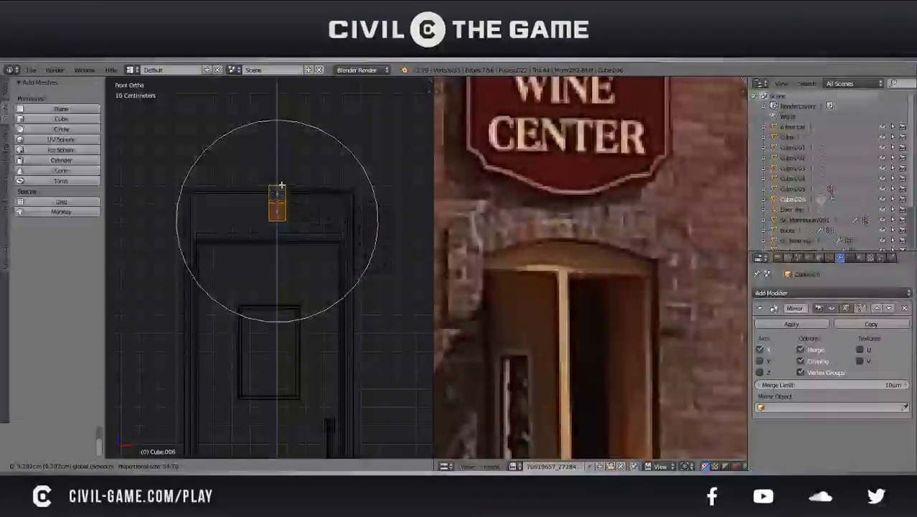
right_click(281, 185)
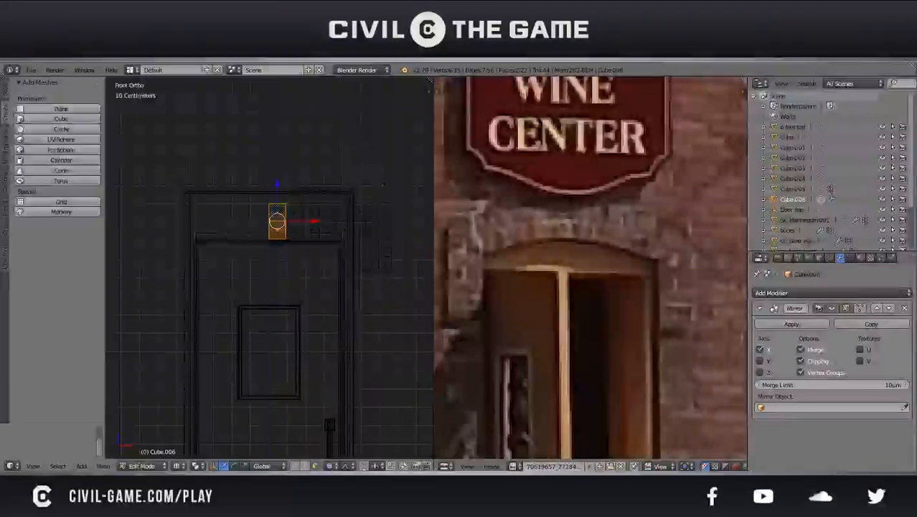
left_click(345, 466)
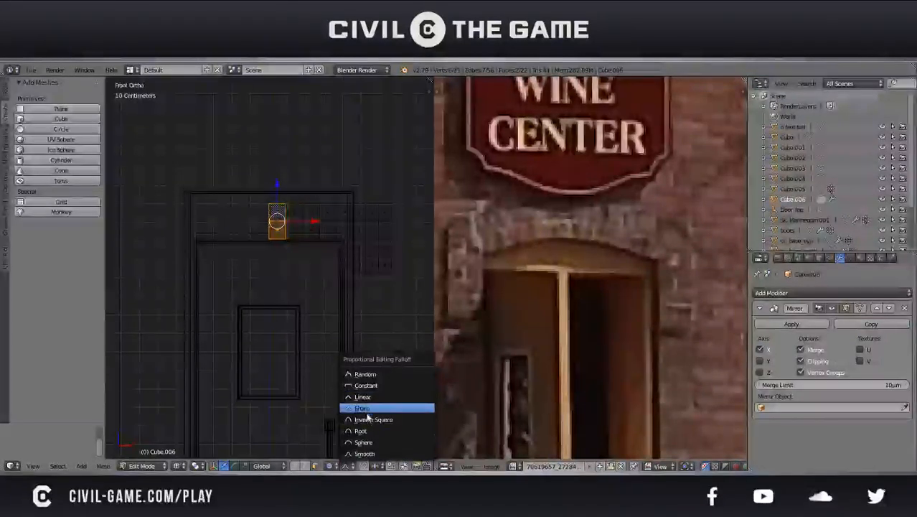
left_click(367, 416)
key("g")
key("z")
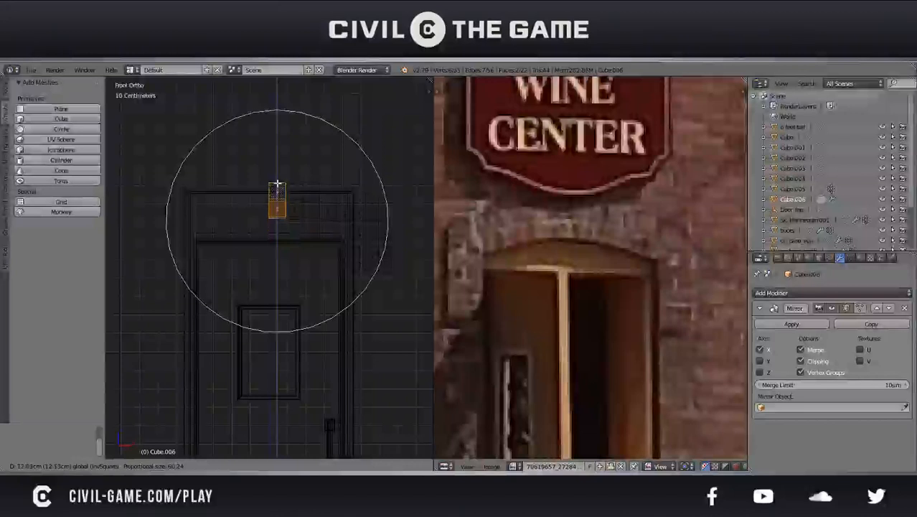
scroll(277, 182, "up", 3)
scroll(278, 183, "down", 6)
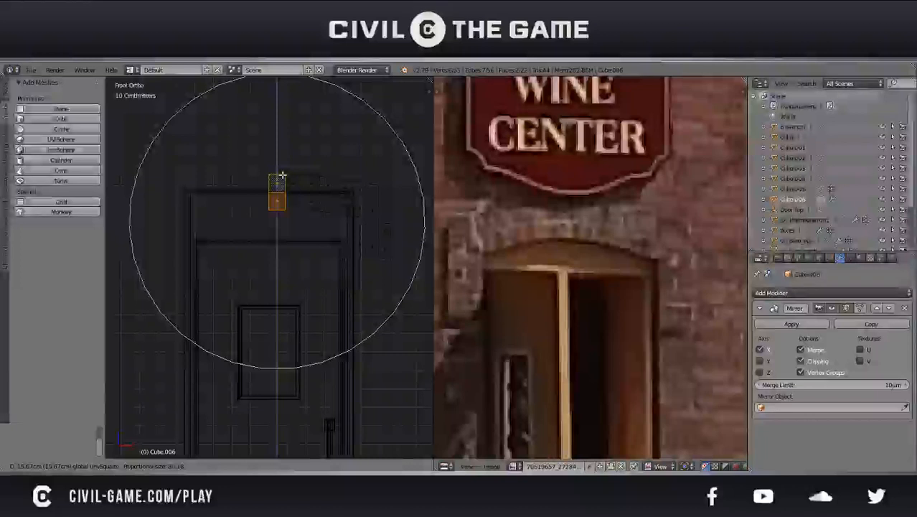
left_click(282, 175)
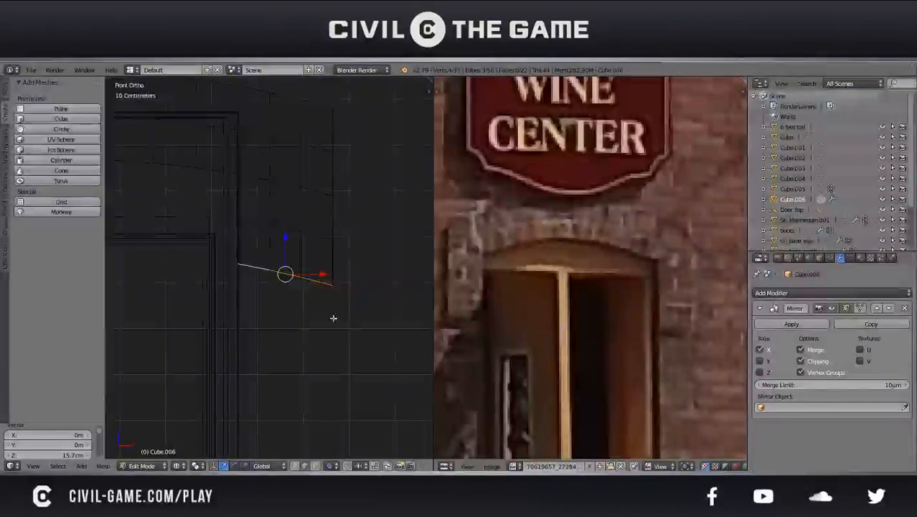
Flatten the side stack's slanted bottom edges by scaling them to 0 along Z, and adjust their height
key("s")
key("z")
key("0")
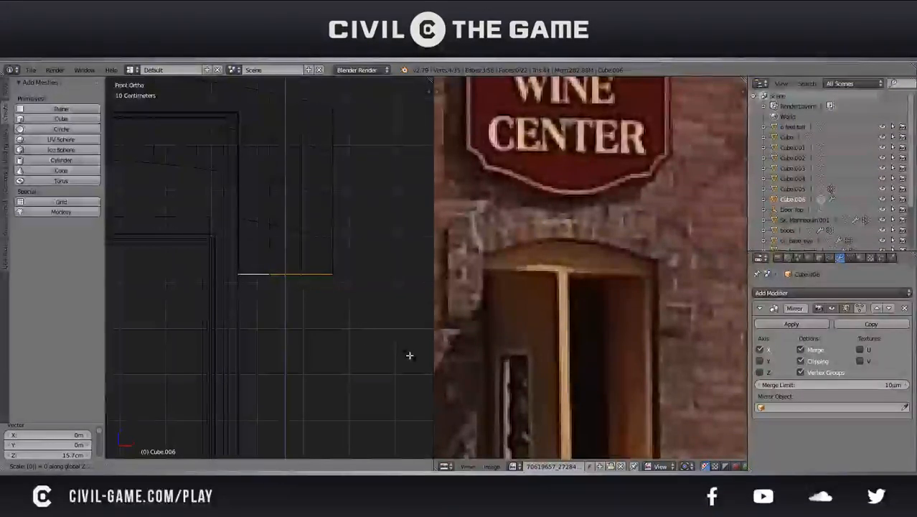
key("Return")
key("g")
key("z")
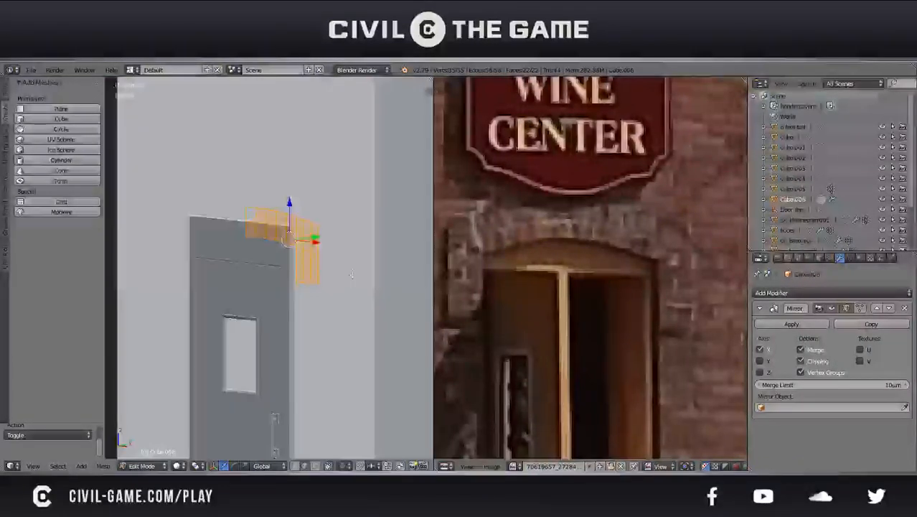
Save the file and extrude the stone surround's faces about 8.7 cm along their normals to give it depth
middle_click_drag(352, 274, 314, 247)
key("ctrl+s")
left_click(314, 244)
key("e")
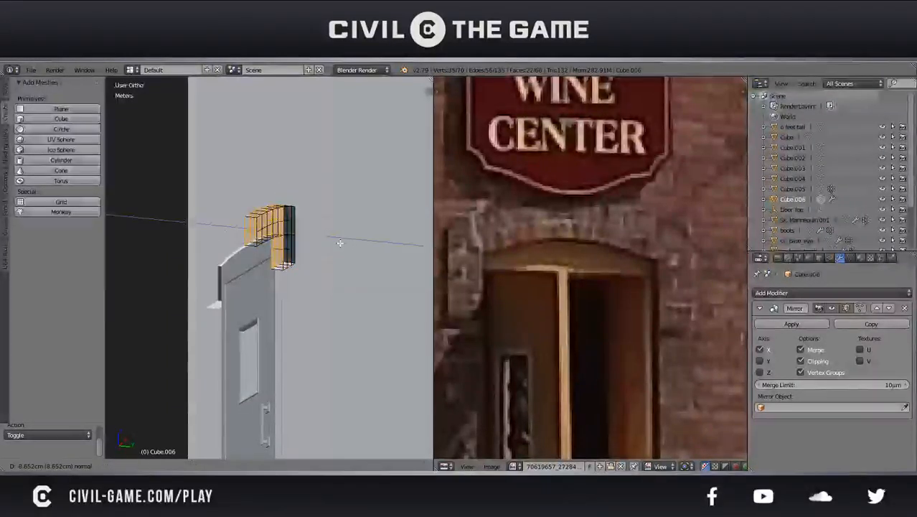
left_click(337, 241)
middle_click_drag(337, 241, 324, 223)
left_click_drag(293, 231, 291, 231)
Select the whole surround mesh, make its normals consistent, and show the model in solid shading
key("a")
key("a")
mouse_move(291, 232)
middle_mouse_down()
mouse_move(308, 256)
mouse_move(297, 277)
mouse_move(383, 303)
middle_mouse_up()
key("space")
type("make")
key("Return")
key("Tab")
scroll(297, 277, "down", 3)
scroll(324, 307, "down", 3)
key("z")
mouse_move(324, 308)
middle_mouse_down()
mouse_move(367, 278)
mouse_move(269, 306)
middle_mouse_up()
key("z")
scroll(270, 306, "up", 2)
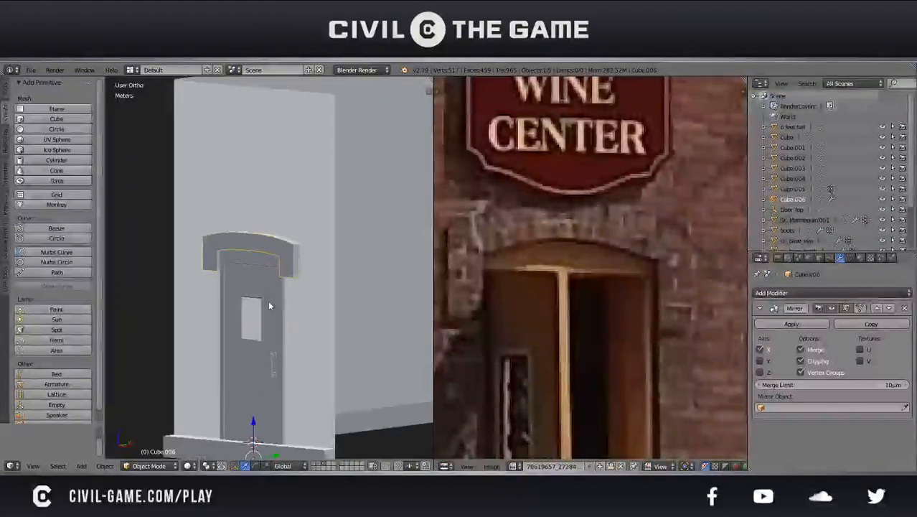
Switch to perspective view, select the eight top faces of the arched lintel half, and raise them along Z
key("KP_5")
scroll(269, 306, "down", 2)
key("Tab")
key("KP_1")
scroll(243, 414, "up", 3)
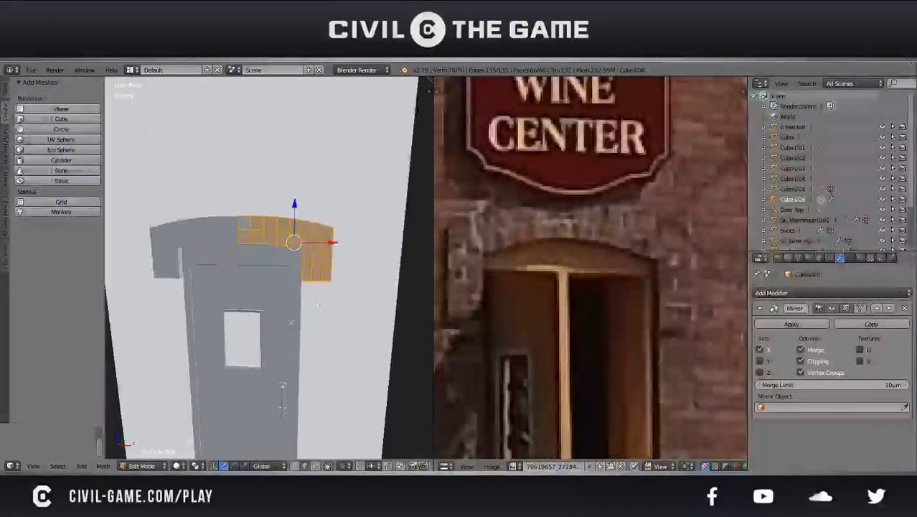
middle_click_drag(319, 319, 259, 332)
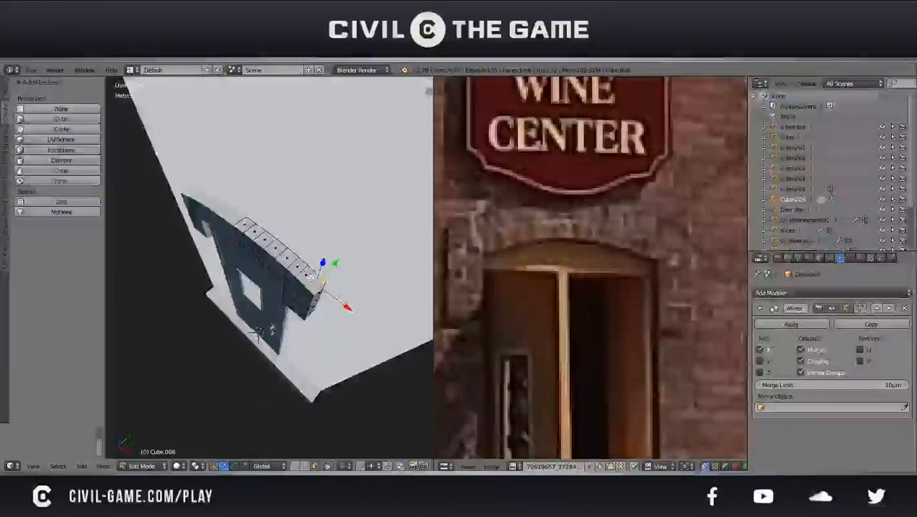
right_click(308, 274, "shift")
right_click(299, 266, "shift")
right_click(294, 257, "shift")
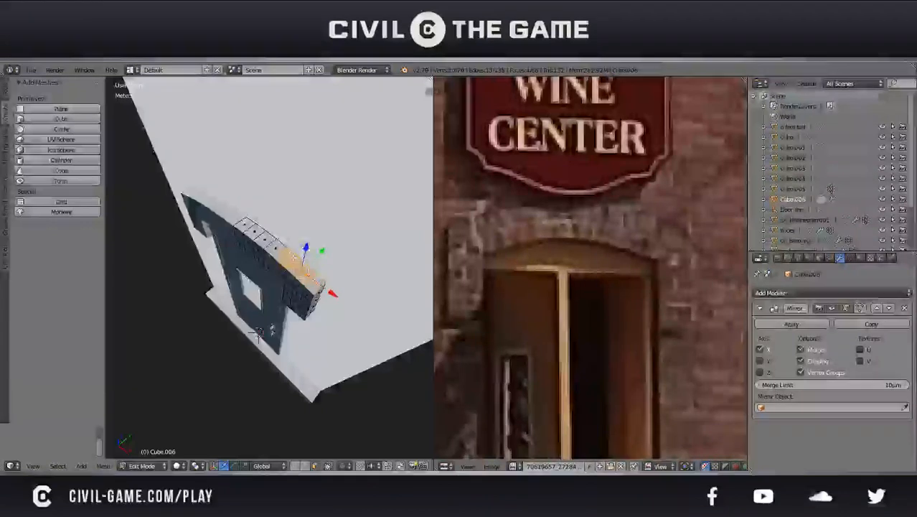
right_click(265, 239, "shift")
right_click(258, 250, "shift")
right_click(254, 232, "shift")
right_click(248, 242, "shift")
right_click(246, 225, "shift")
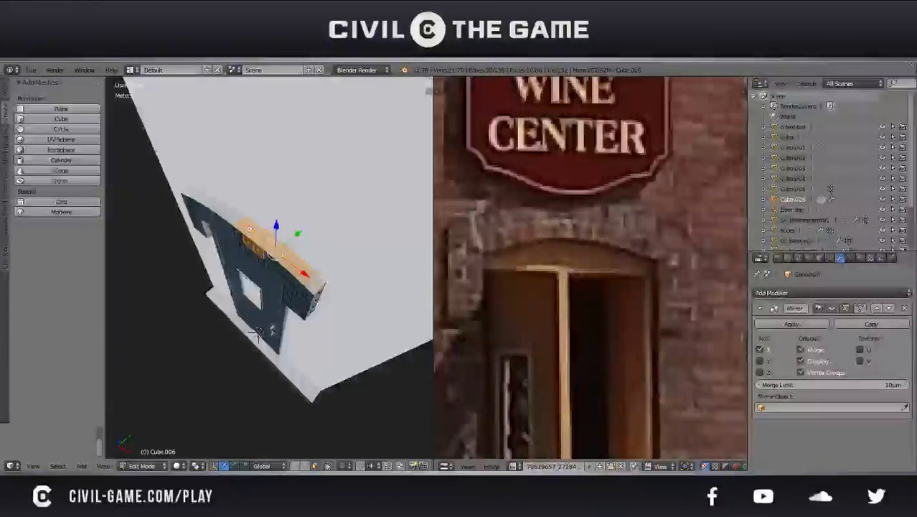
right_click(258, 250, "shift")
middle_click_drag(258, 250, 289, 197)
left_click_drag(289, 192, 289, 183)
Readjust the height of the lintel's top faces along Z and return to Object Mode
key("Tab")
scroll(293, 217, "down", 4)
mouse_move(292, 217)
middle_mouse_down()
mouse_move(315, 195)
mouse_move(370, 201)
mouse_move(369, 231)
mouse_move(282, 224)
middle_mouse_up()
key("Tab")
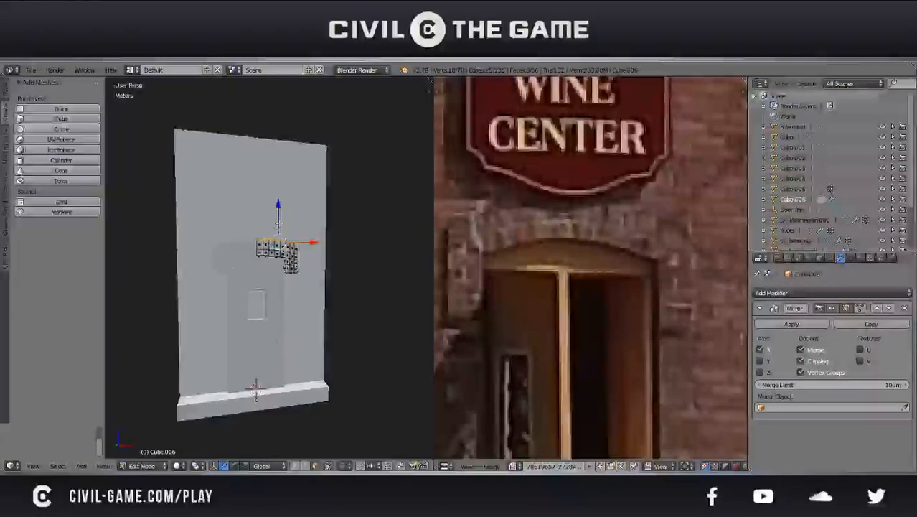
key("g")
key("z")
left_click(285, 226)
key("Tab")
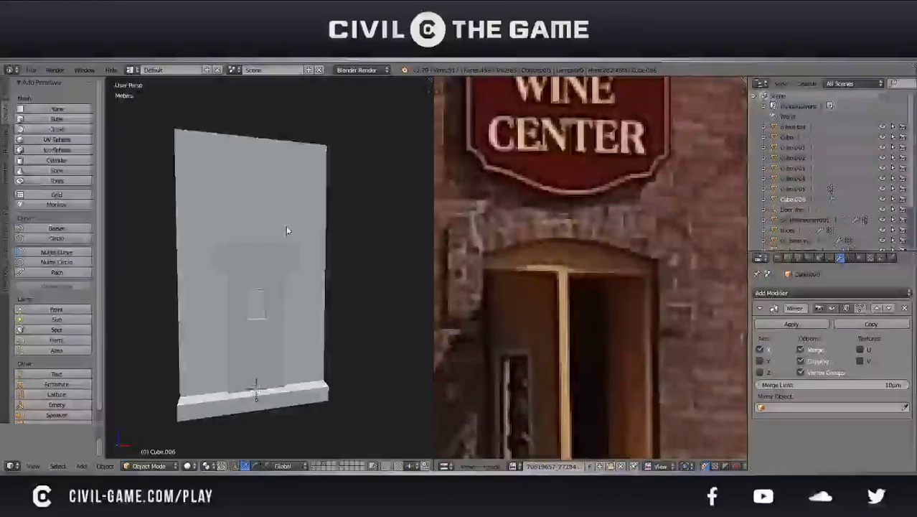
Examine the surround from an angle and compare it with the wider facade in the reference photo
middle_click_drag(288, 231, 331, 232)
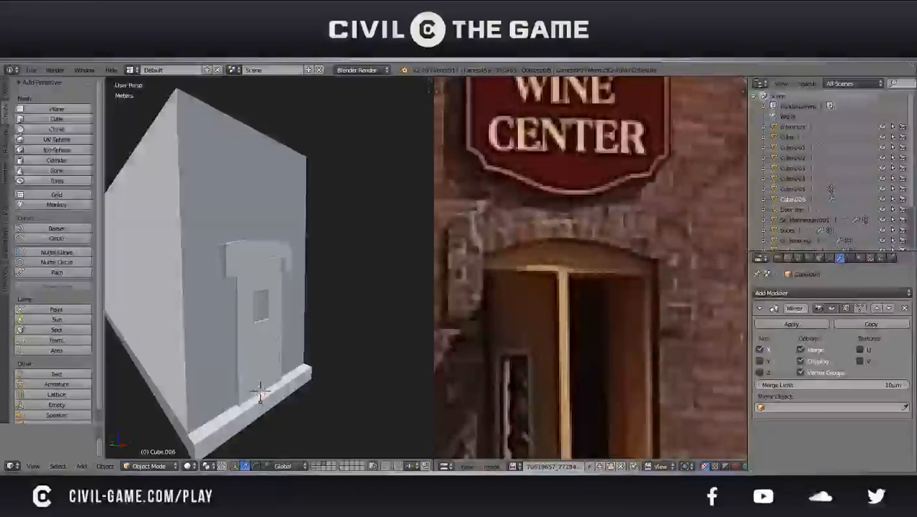
mouse_move(183, 287)
middle_mouse_down()
mouse_move(228, 279)
mouse_move(242, 258)
mouse_move(178, 284)
middle_mouse_up()
key("x")
scroll(506, 289, "down", 3)
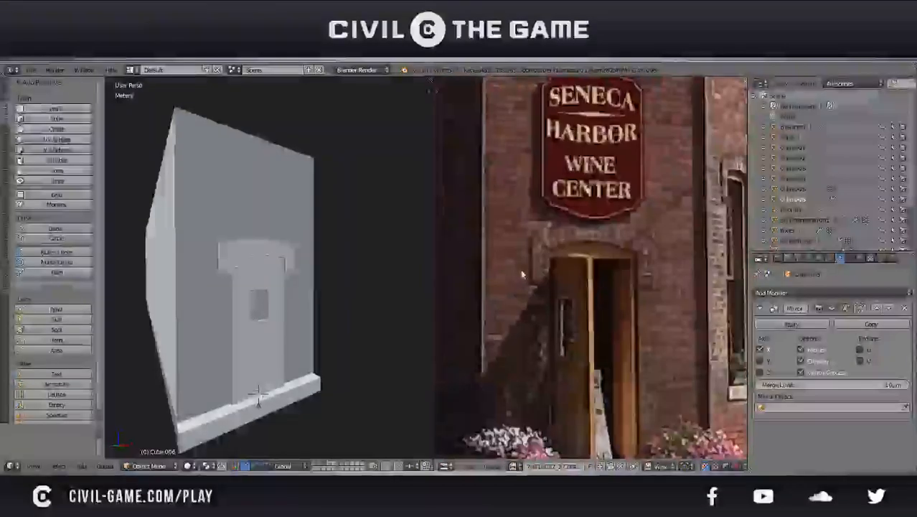
scroll(522, 276, "down", 3)
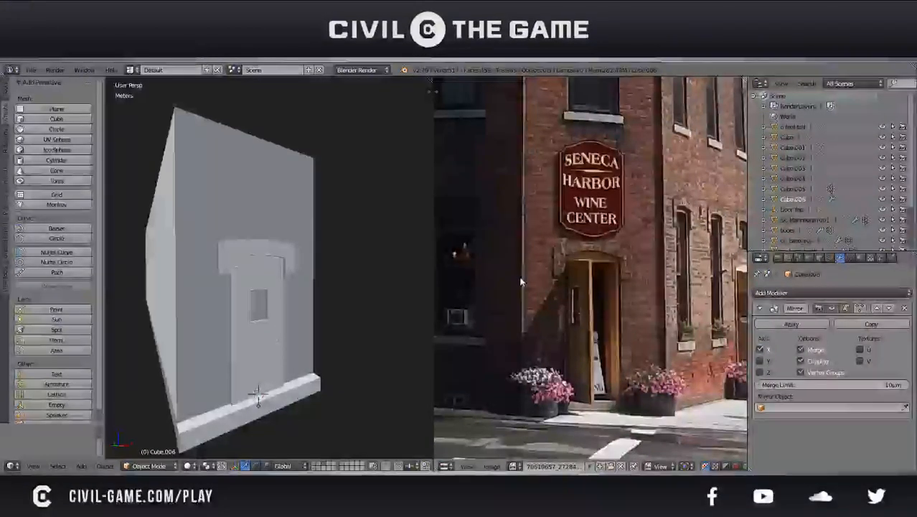
scroll(521, 281, "down", 1)
middle_click_drag(520, 280, 602, 286)
scroll(579, 276, "up", 4)
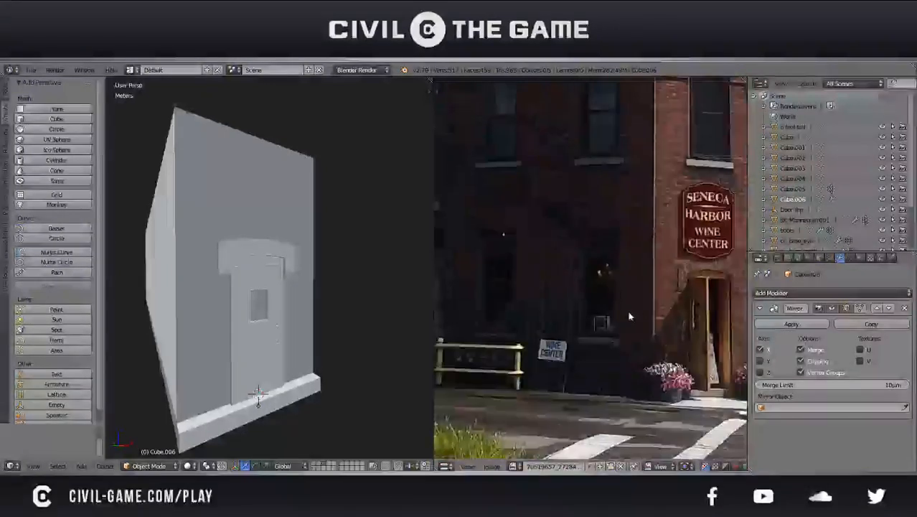
Select all front faces of the surround half and move them 4.25 cm along Y to reduce its depth
middle_click_drag(273, 280, 301, 236)
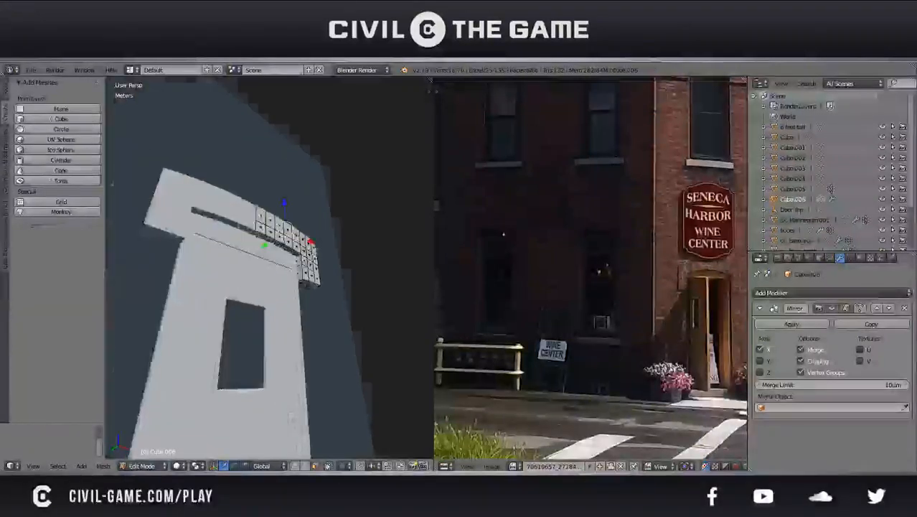
scroll(334, 266, "up", 2)
right_click(254, 192)
right_click(259, 209, "shift")
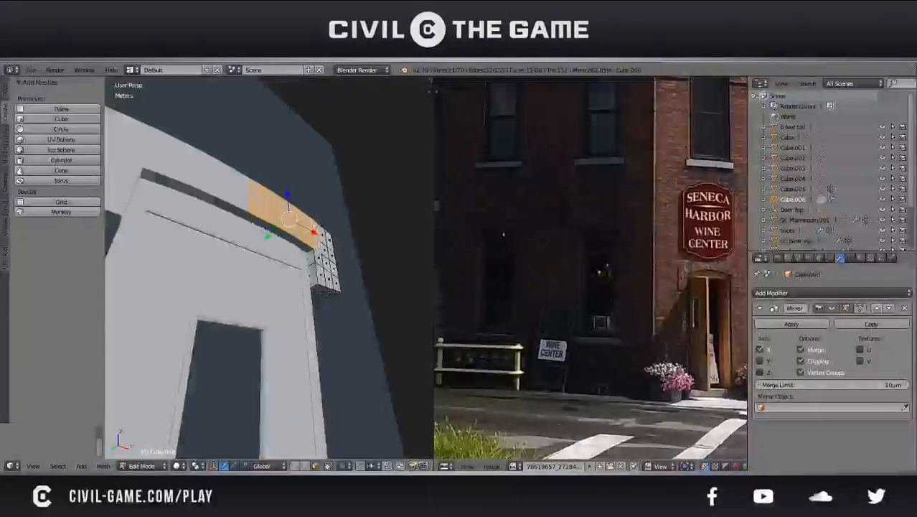
middle_click_drag(333, 268, 328, 273)
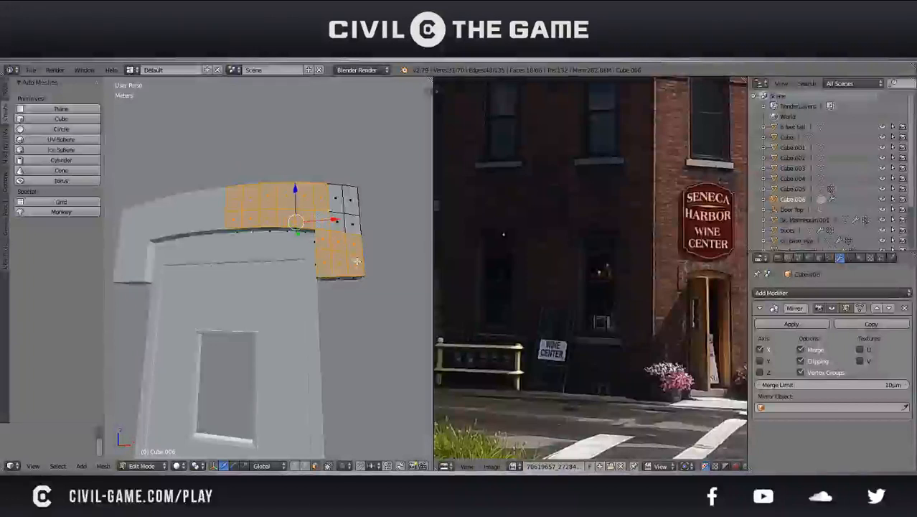
right_click(350, 200, "shift")
right_click(335, 199, "shift")
right_click(338, 219, "shift")
middle_click_drag(341, 216, 265, 212)
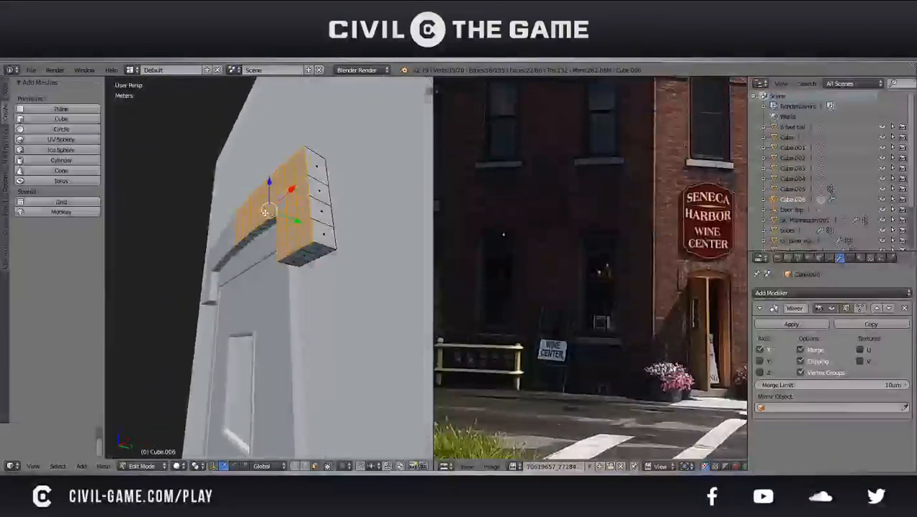
key("g")
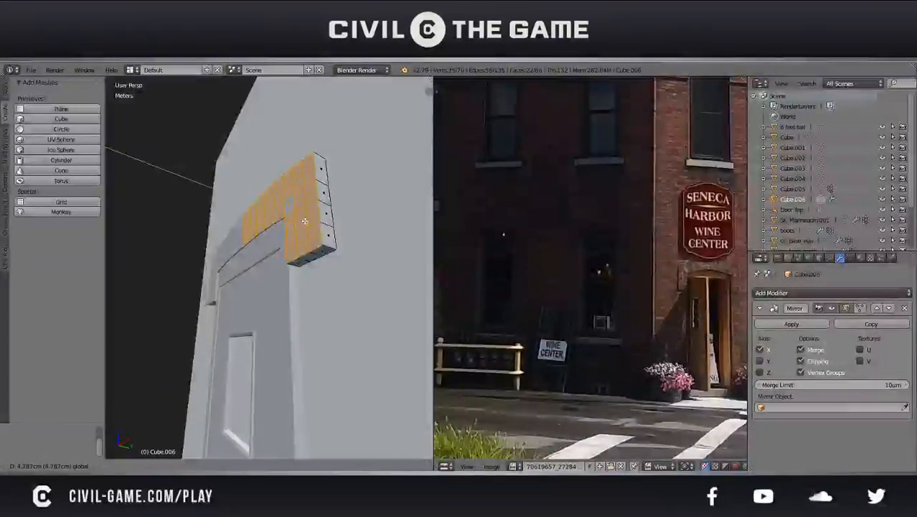
left_click(303, 221)
Select the four outer side faces of the surround and move them inward along X
middle_click_drag(304, 221, 361, 282)
scroll(621, 249, "up", 4)
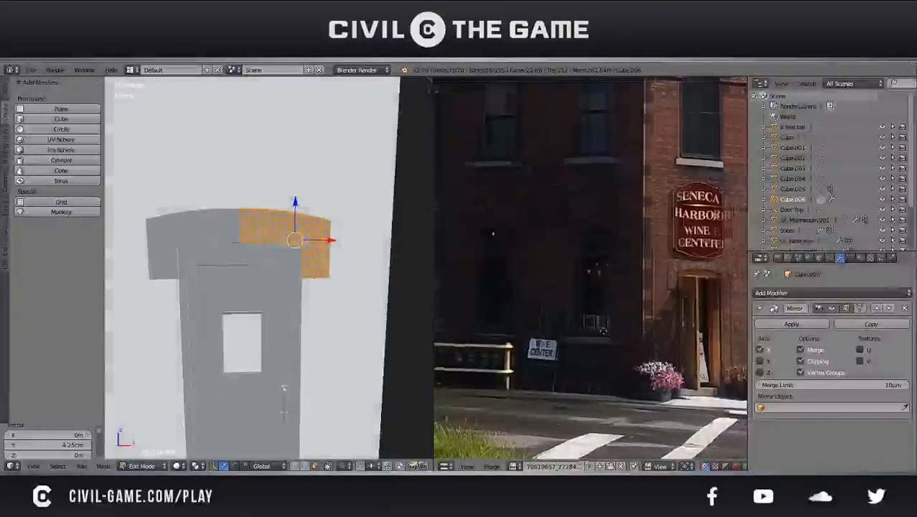
scroll(646, 273, "up", 2)
middle_click_drag(664, 274, 604, 271)
middle_click_drag(316, 269, 272, 422)
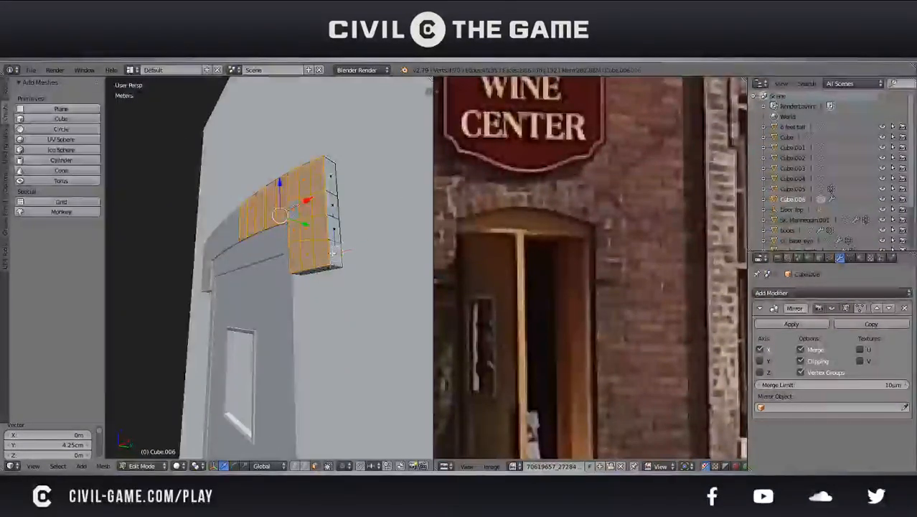
right_click(335, 253)
right_click(334, 229, "shift")
right_click(333, 207, "shift")
right_click(332, 177, "shift")
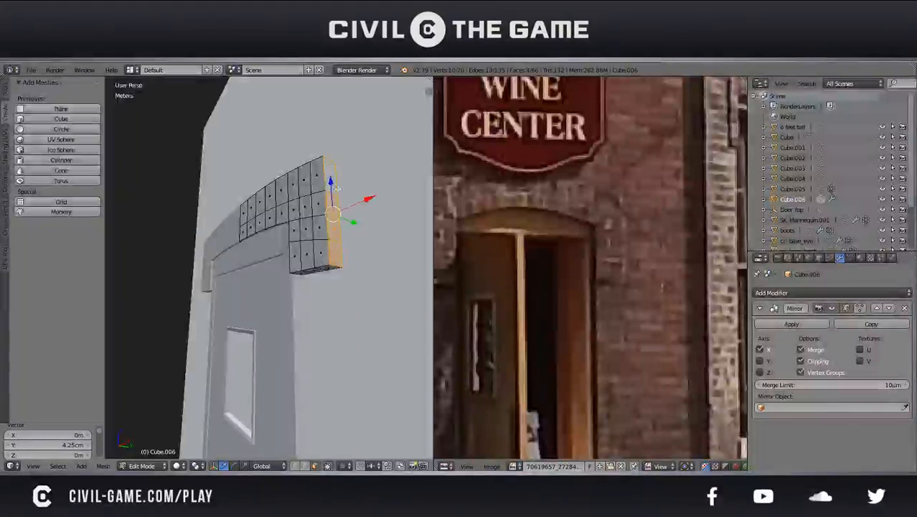
left_click_drag(368, 202, 358, 204)
Fine-tune the surround's outer side faces by about 8 mm along X
key("Tab")
middle_click_drag(359, 203, 383, 272)
key("Tab")
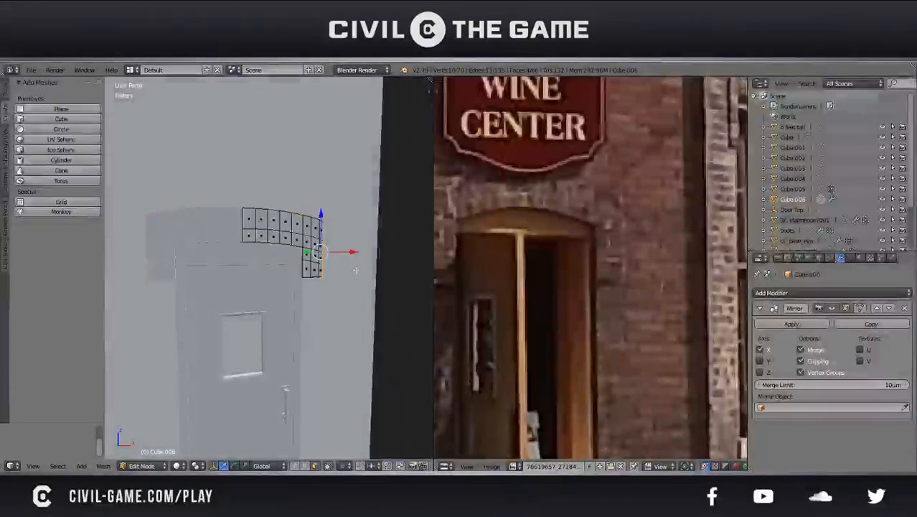
left_click_drag(347, 251, 345, 252)
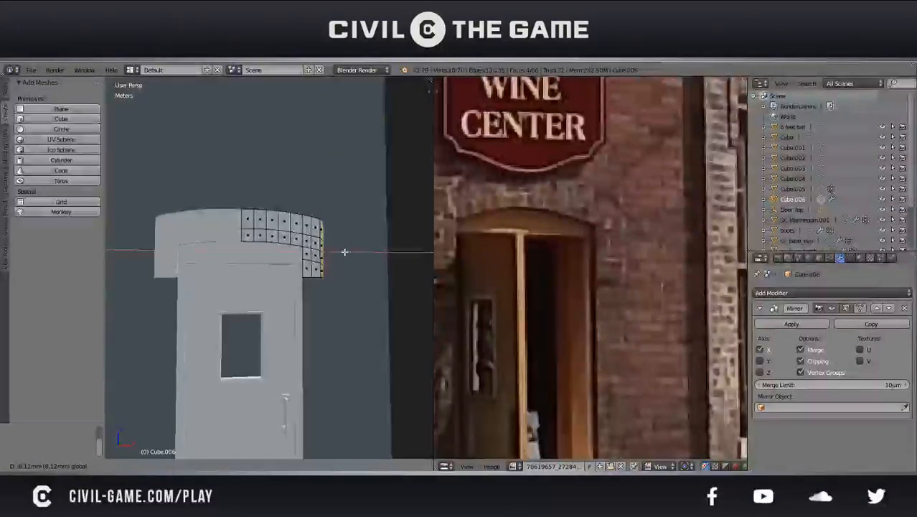
left_click(346, 252)
Select the lintel's top faces, lower them slightly along Z, and save the file
middle_click_drag(346, 252, 281, 267)
key("a")
right_click(300, 274, "shift")
right_click(289, 259, "shift")
right_click(278, 244, "shift")
right_click(248, 210, "shift")
middle_click_drag(248, 209, 313, 180)
left_click_drag(293, 175, 292, 188)
key("Tab")
scroll(296, 192, "down", 2)
middle_click_drag(296, 192, 244, 236)
scroll(361, 223, "down", 4)
key("ctrl+s")
Add one centred loop cut through the surround's thickness
left_click(365, 260)
key("Tab")
scroll(272, 233, "up", 3)
scroll(307, 260, "up", 6)
key("a")
key("a")
key("ctrl+r")
left_click(248, 233)
right_click(248, 233)
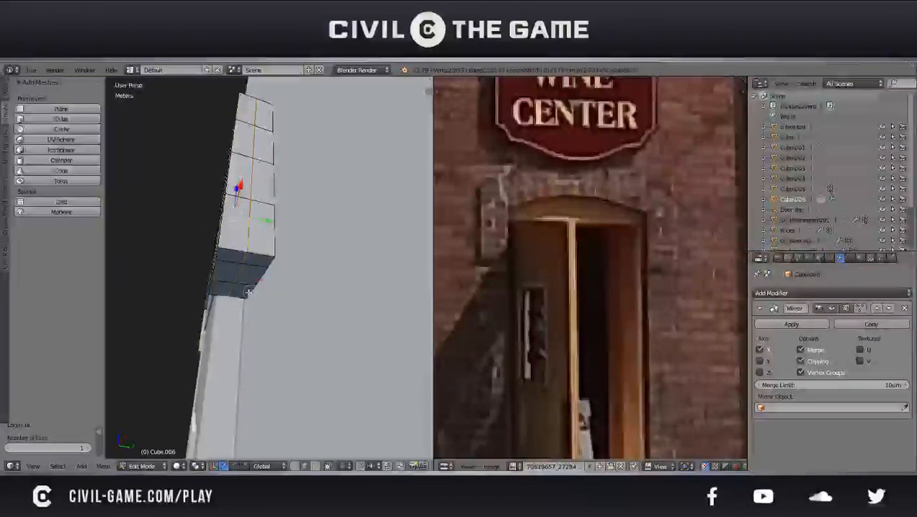
Select the two bottom edges nearest the wall on the side stack and adjust their height along Z
right_click(267, 271)
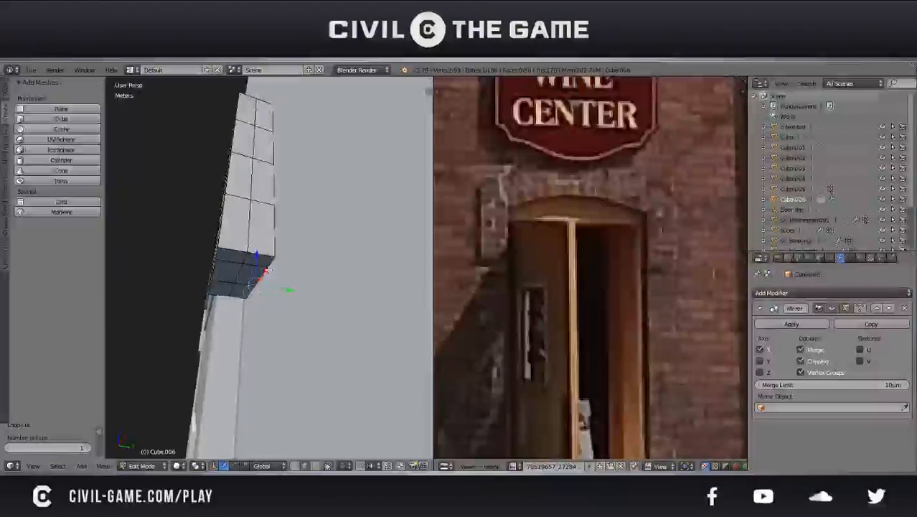
right_click(273, 266)
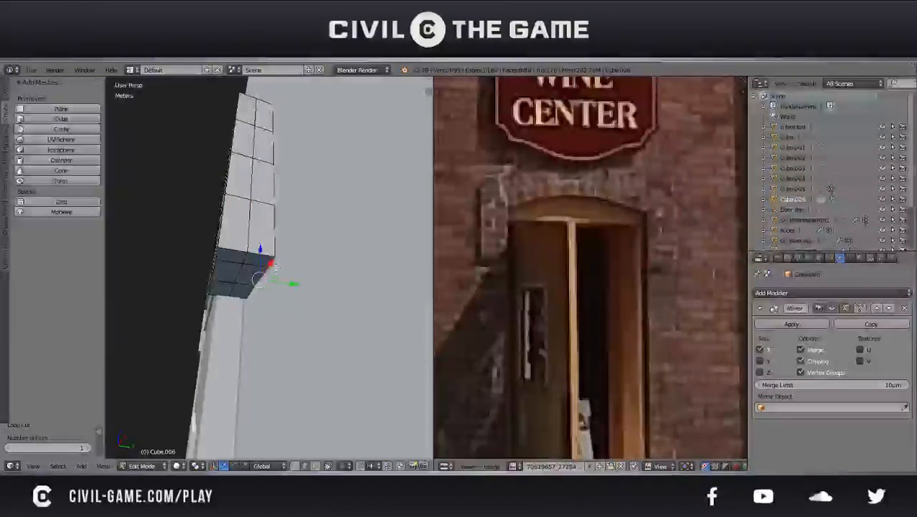
key("g")
key("z")
left_click(264, 278)
key("Tab")
middle_click_drag(264, 278, 299, 277)
scroll(359, 307, "down", 5)
key("Tab")
Duplicate the side stack's bottom faces and place the copy about 4.3 cm below along Z
key("a")
right_click(250, 268)
right_click(263, 248, "shift")
key("shift+d")
right_click(285, 262)
scroll(300, 276, "up", 2)
left_click_drag(265, 246, 264, 268)
Add a loop cut to the duplicated plane and delete the faces along its front side
key("ctrl+r")
left_click(280, 283)
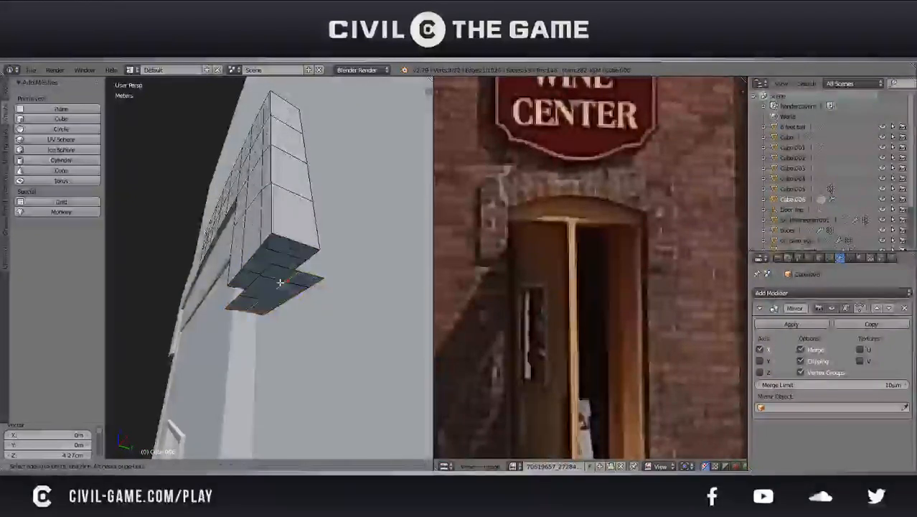
left_click(280, 283)
left_click(316, 466)
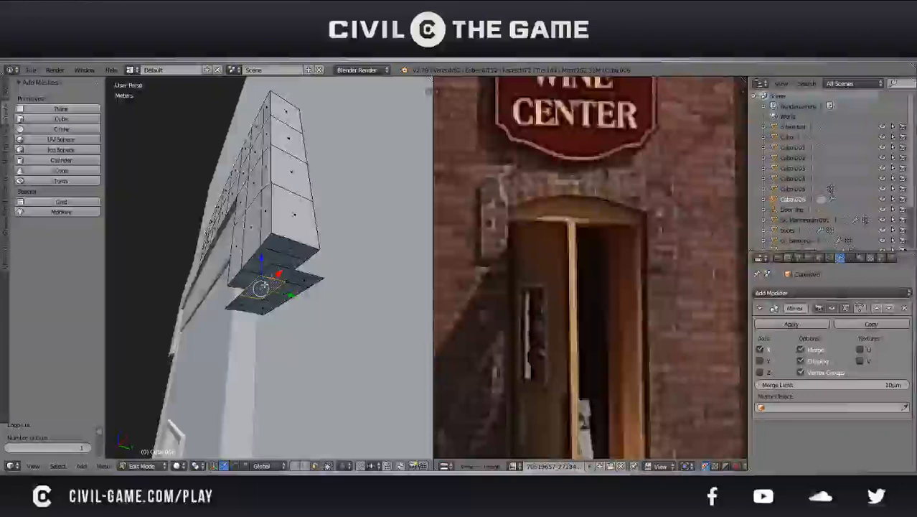
right_click(241, 300, "shift")
key("x")
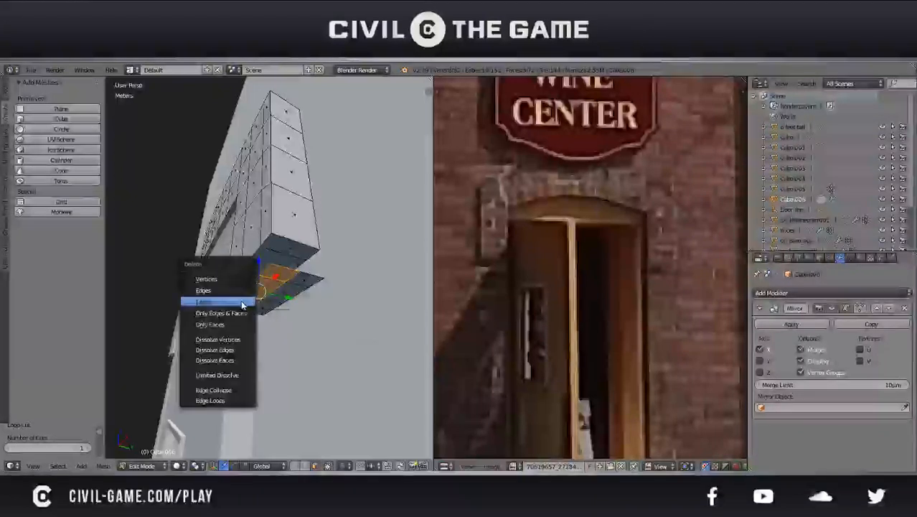
left_click(240, 300)
Extrude the duplicate's remaining faces downward into a small block beneath the side stack
right_click(292, 293, "shift")
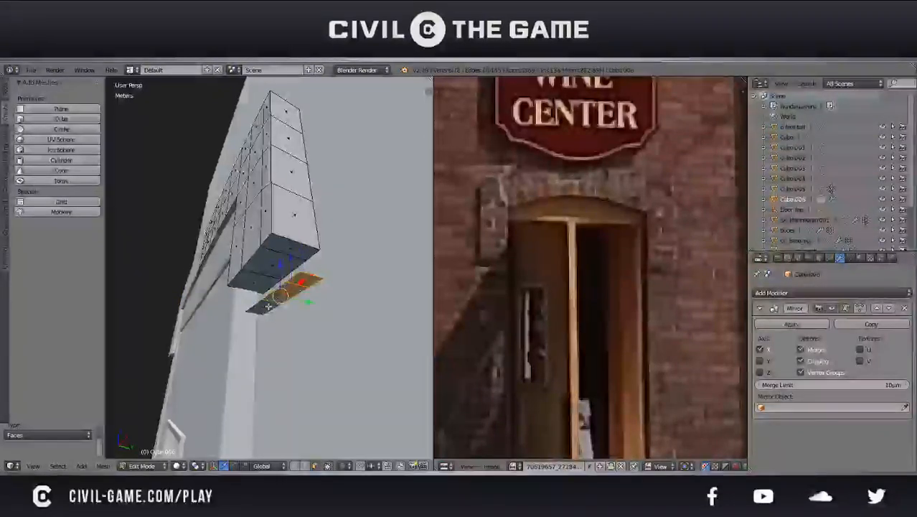
key("e")
left_click(294, 314)
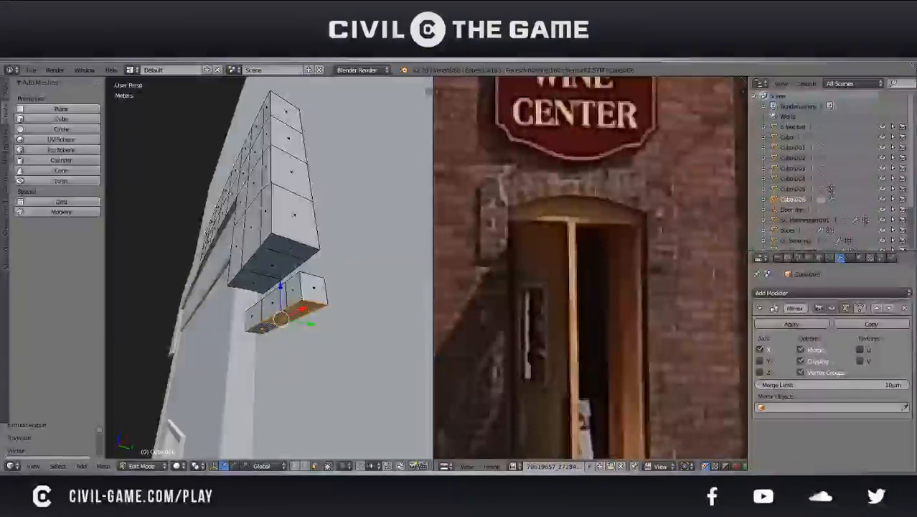
Scale the whole small block by 1.093, and adjust its position and height along Z against the stack's underside
key("l")
key("s")
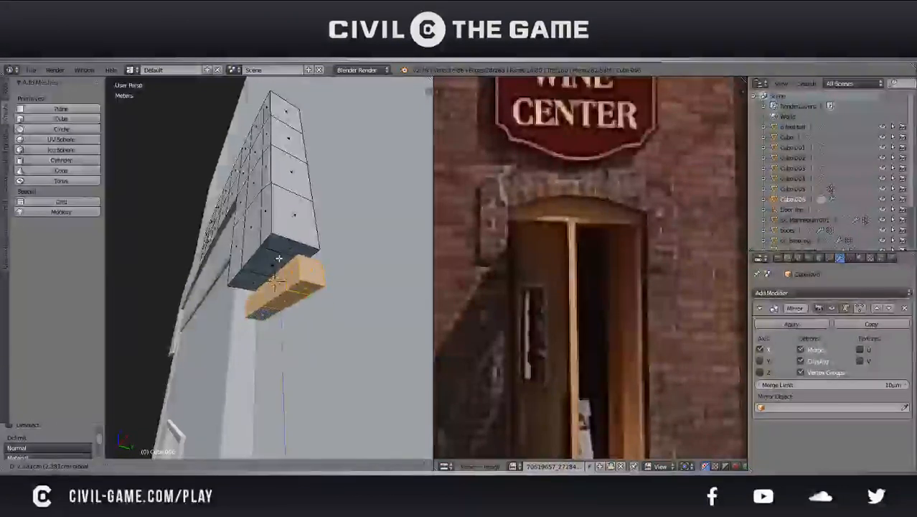
left_click(278, 257)
key("g")
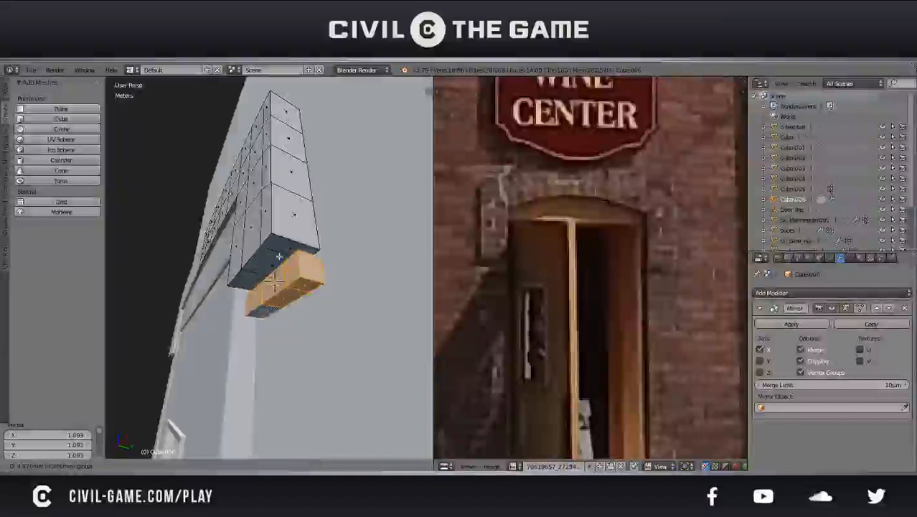
left_click(278, 247)
key("s")
key("z")
left_click(278, 247)
Bevel the front bottom edges of the side stack and of the small block beneath it
key("Tab")
scroll(278, 251, "down", 4)
middle_click_drag(279, 251, 231, 424)
scroll(300, 293, "up", 4)
key("Tab")
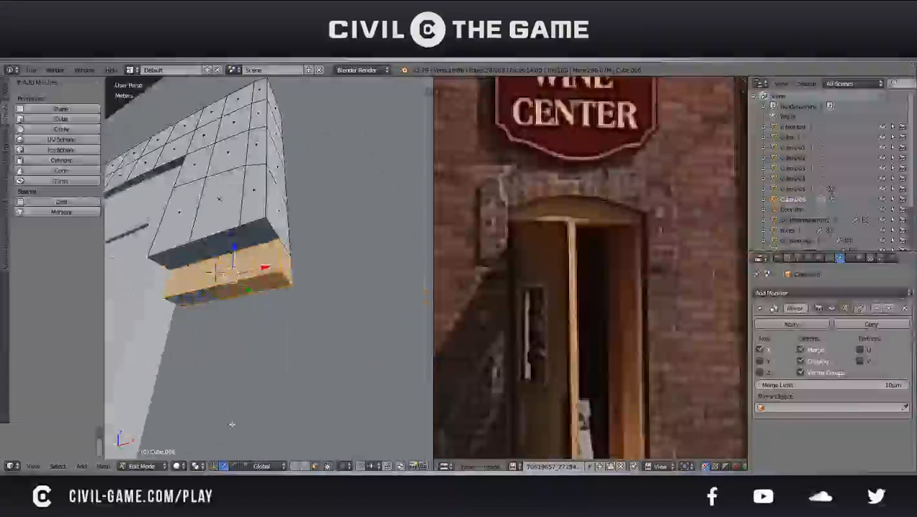
left_click(306, 467)
right_click(248, 227)
right_click(218, 234, "shift")
right_click(261, 280, "shift")
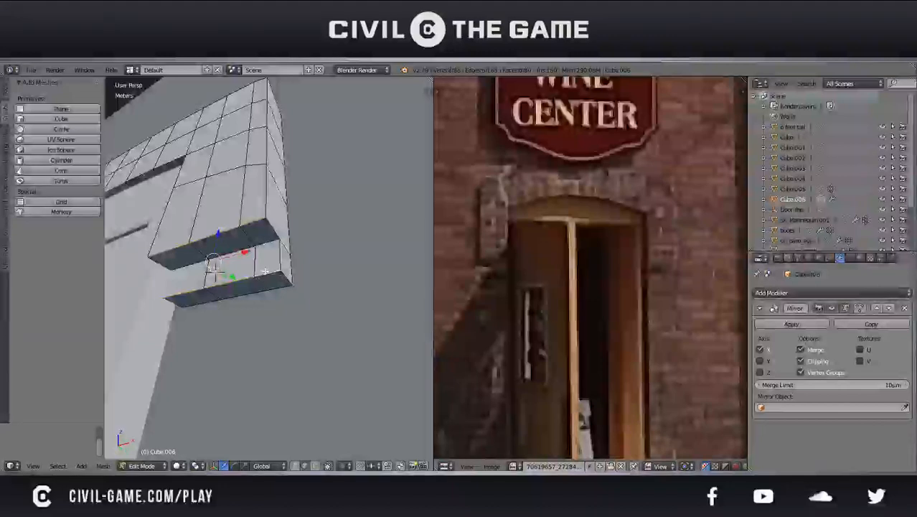
key("ctrl+b")
left_click(264, 270)
key("Tab")
middle_click_drag(264, 270, 246, 287)
Bevel the front outer edge running along the door surround's arch and down its side stack, and save the file
key("Tab")
right_click(195, 254)
right_click(192, 202, "shift")
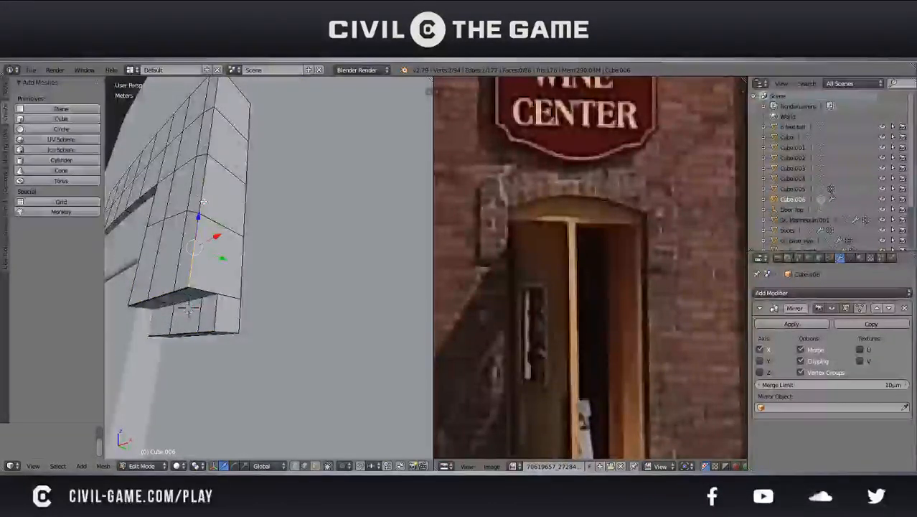
middle_click_drag(204, 201, 293, 290)
right_click(276, 277, "alt+shift")
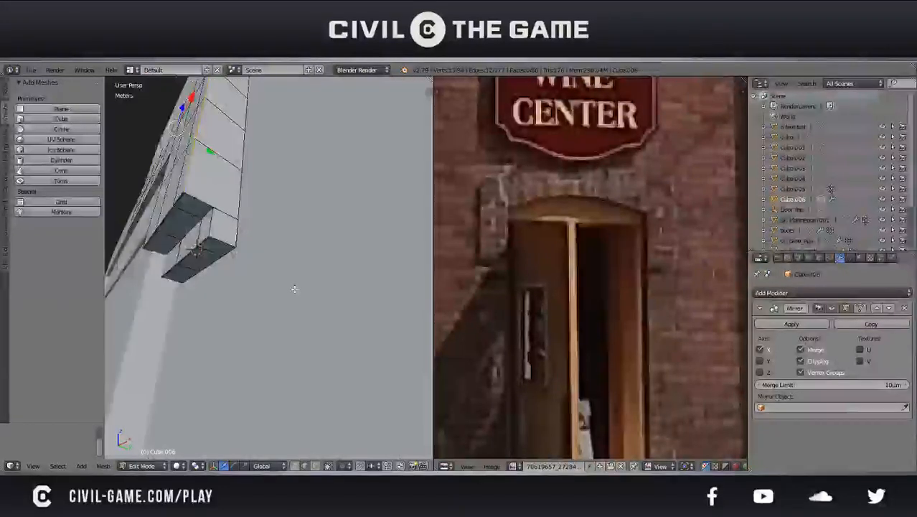
key("ctrl+b")
left_click(295, 289)
key("Tab")
scroll(295, 289, "down", 5)
middle_click_drag(295, 290, 256, 302)
key("ctrl+s")
left_click(224, 293)
Try smooth shading on the door surround and switch it back to flat shading
scroll(256, 302, "up", 4)
key("Tab")
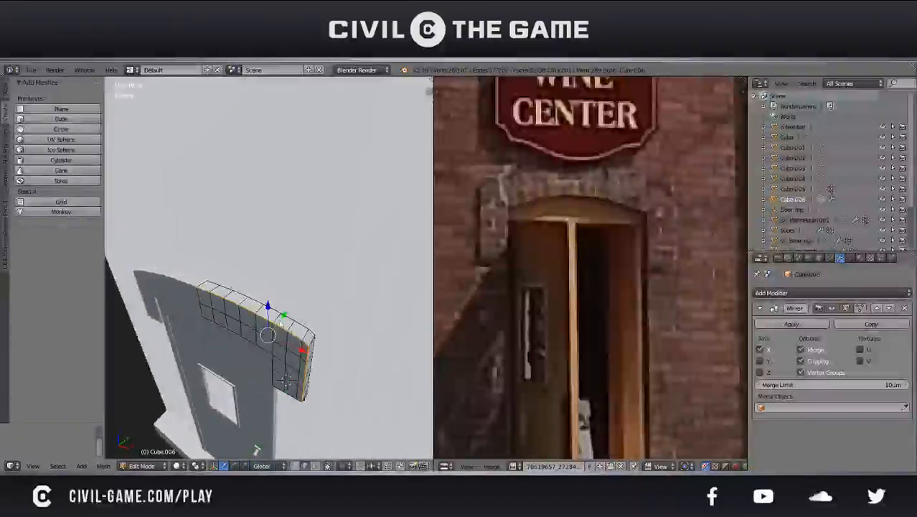
key("Tab")
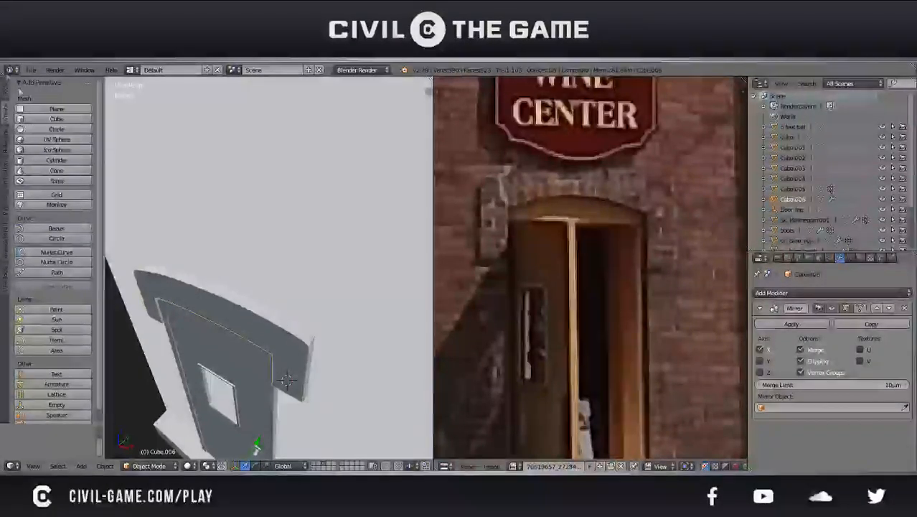
left_click(6, 97)
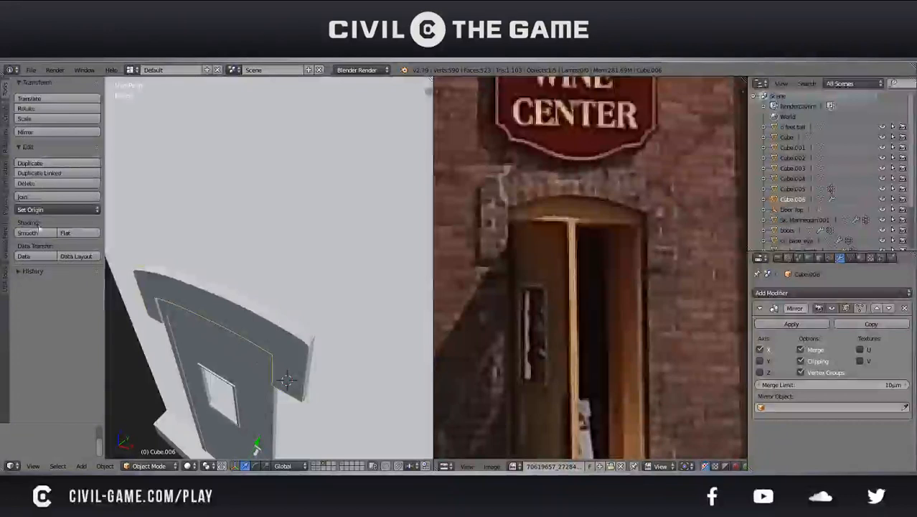
left_click(55, 236)
mouse_move(178, 269)
middle_mouse_down()
mouse_move(250, 279)
mouse_move(188, 238)
mouse_move(173, 238)
mouse_move(215, 260)
mouse_move(315, 282)
mouse_move(271, 250)
middle_mouse_up()
left_click(79, 237)
Adjust the whole door surround's height along Z to fit it around the top of the door
scroll(279, 273, "down", 8)
key("a")
scroll(315, 282, "up", 5)
key("g")
key("z")
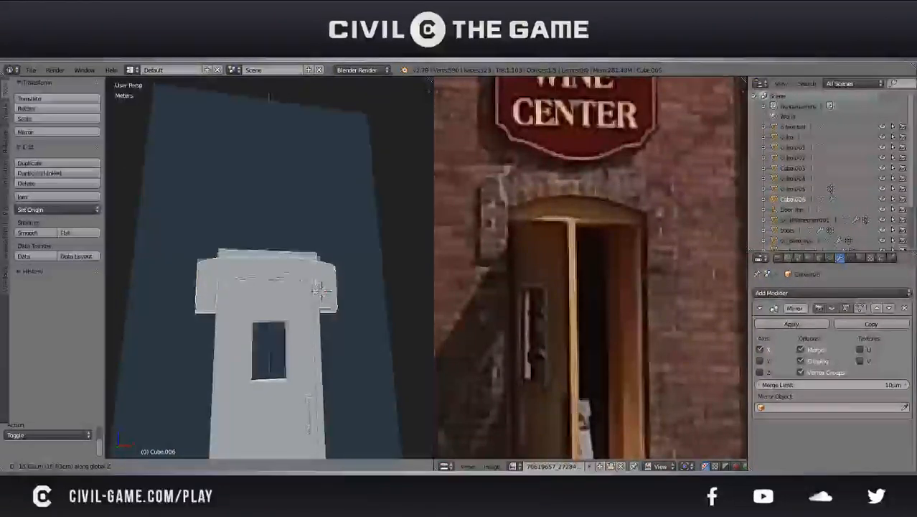
left_click(317, 261)
middle_click_drag(316, 261, 342, 296)
Raise the centre faces of the surround's arch along Z with proportional editing, narrowing the area of influence
key("Tab")
left_click(316, 466)
right_click(293, 257, "alt")
right_click(273, 248, "alt")
key("e")
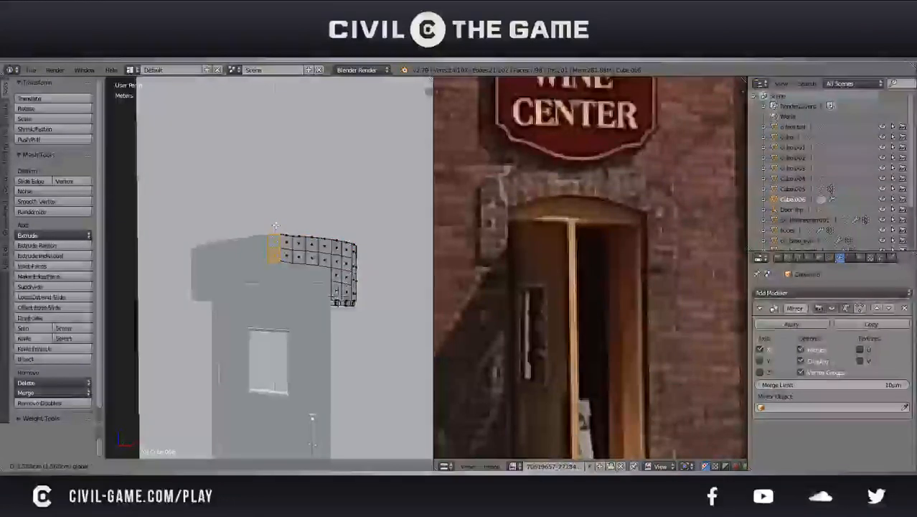
left_click(276, 225)
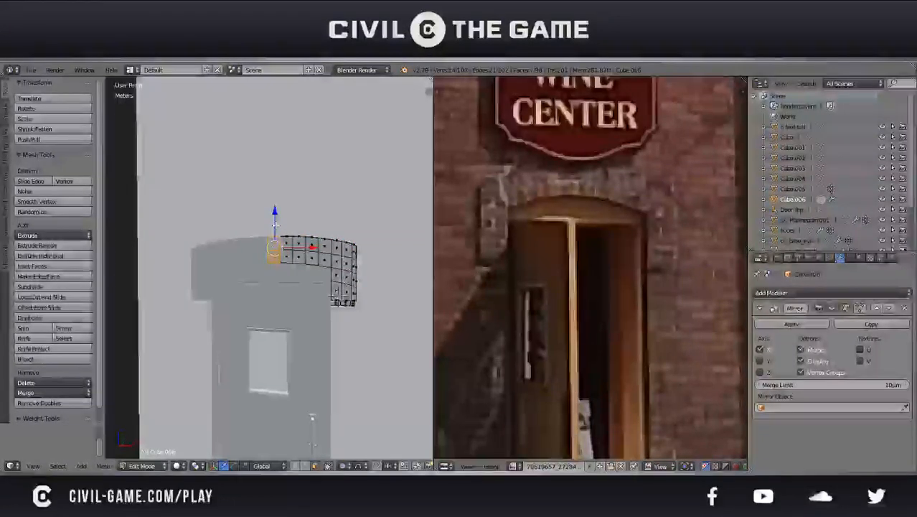
key("g")
key("z")
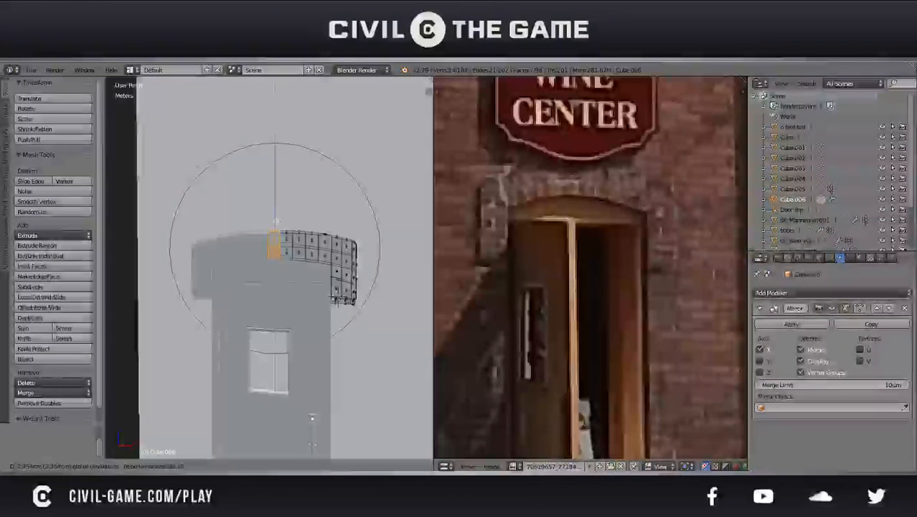
scroll(275, 214, "up", 3)
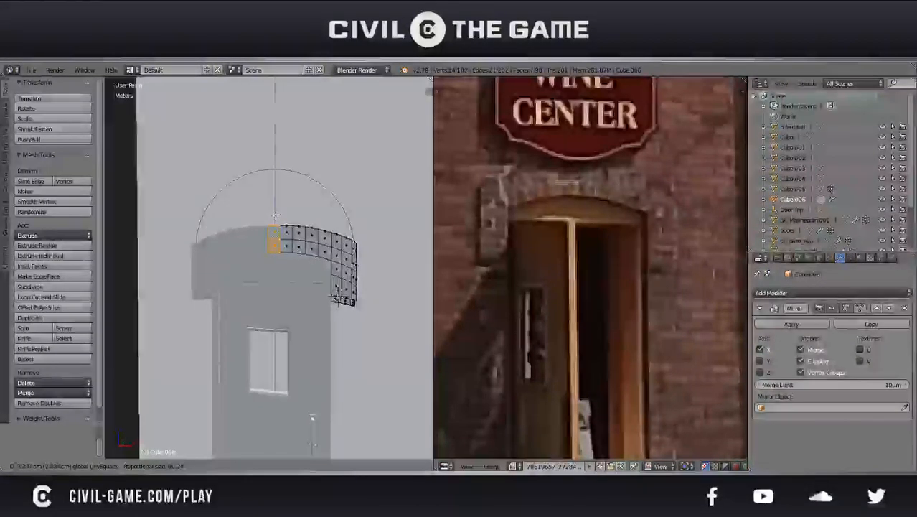
left_click(276, 217)
Try to shift the whole door surround along Z
key("Tab")
scroll(317, 245, "down", 2)
mouse_move(317, 246)
middle_mouse_down()
mouse_move(367, 242)
mouse_move(312, 258)
middle_mouse_up()
key("g")
key("z")
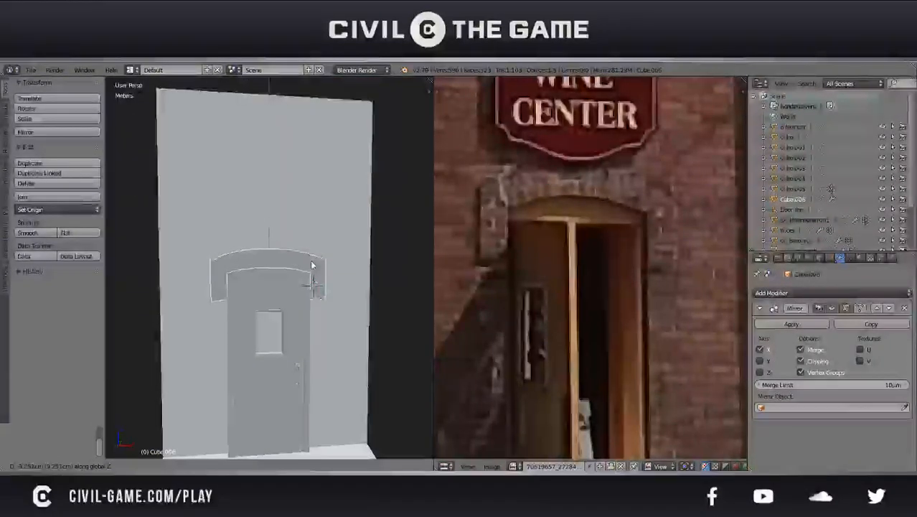
right_click(312, 260)
Raise the arch's centre faces slightly more along Z with proportional editing to round the curve
scroll(312, 259, "down", 2)
mouse_move(312, 260)
middle_mouse_down()
mouse_move(321, 283)
mouse_move(295, 260)
mouse_move(311, 265)
middle_mouse_up()
scroll(295, 260, "up", 2)
key("Tab")
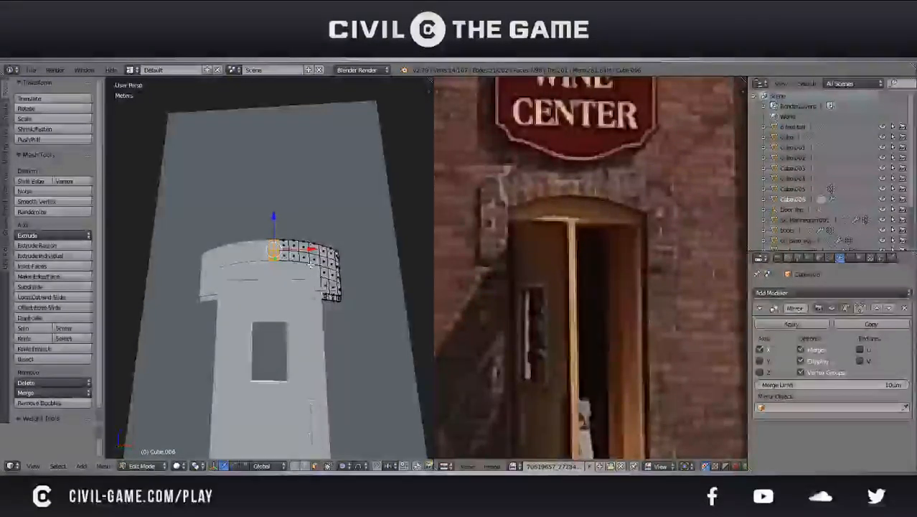
middle_click_drag(310, 264, 313, 262)
mouse_move(273, 233)
left_mouse_down()
mouse_move(275, 223)
mouse_move(281, 234)
mouse_move(286, 224)
left_mouse_up()
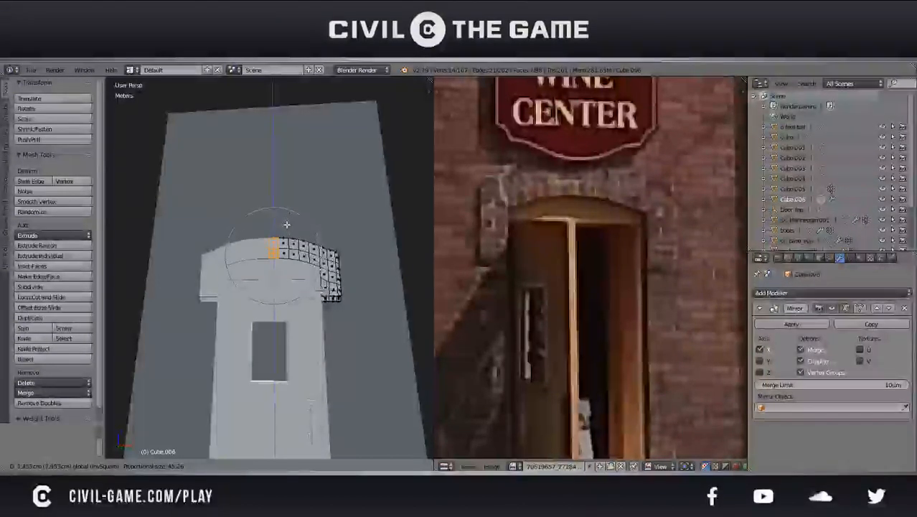
left_click(286, 224)
Examine the reshaped arch of the door surround against the doorway in the reference photo
key("Tab")
middle_click_drag(280, 222, 317, 279)
scroll(307, 266, "down", 6)
scroll(317, 280, "up", 5)
scroll(551, 230, "down", 1)
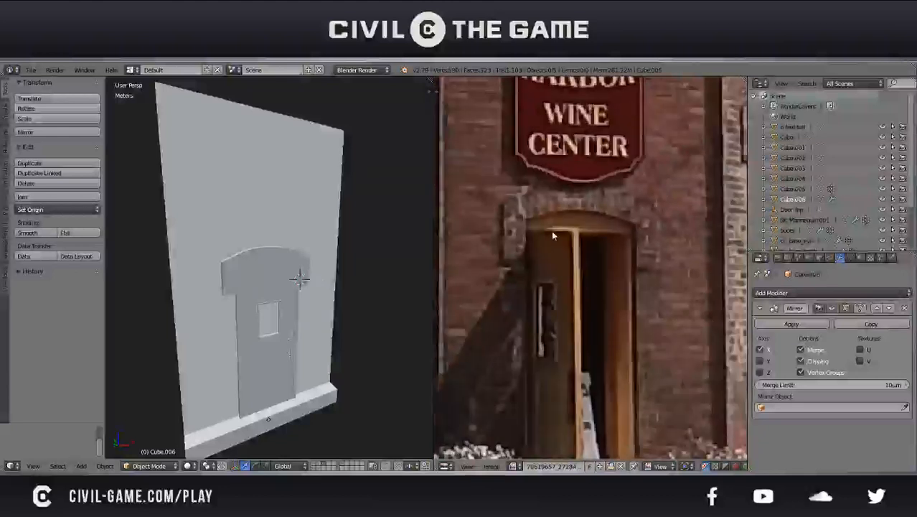
middle_click_drag(370, 239, 317, 238)
key("Tab")
scroll(317, 238, "up", 2)
left_click_drag(278, 226, 278, 227)
key("Tab")
scroll(551, 253, "down", 1)
Compare the overall building block with the full building in the reference photo from several angles
middle_click_drag(551, 253, 536, 279)
scroll(533, 283, "down", 2)
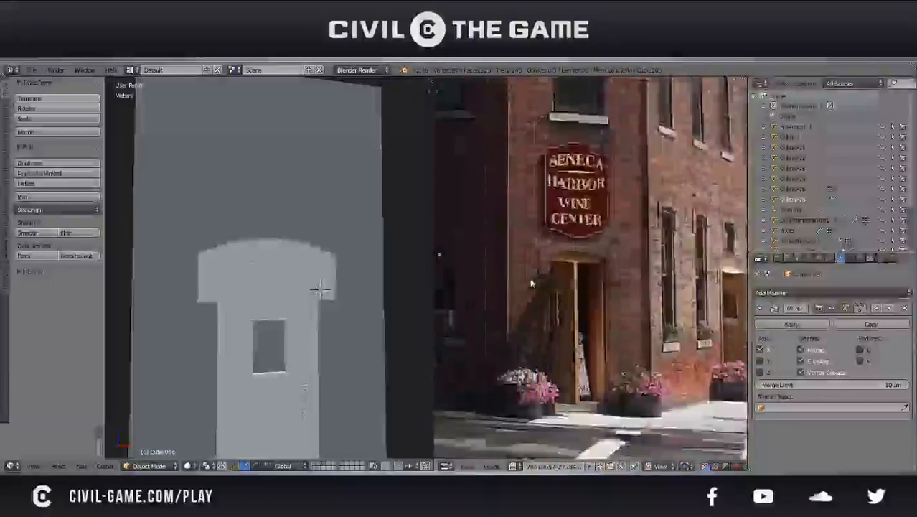
scroll(531, 283, "down", 1)
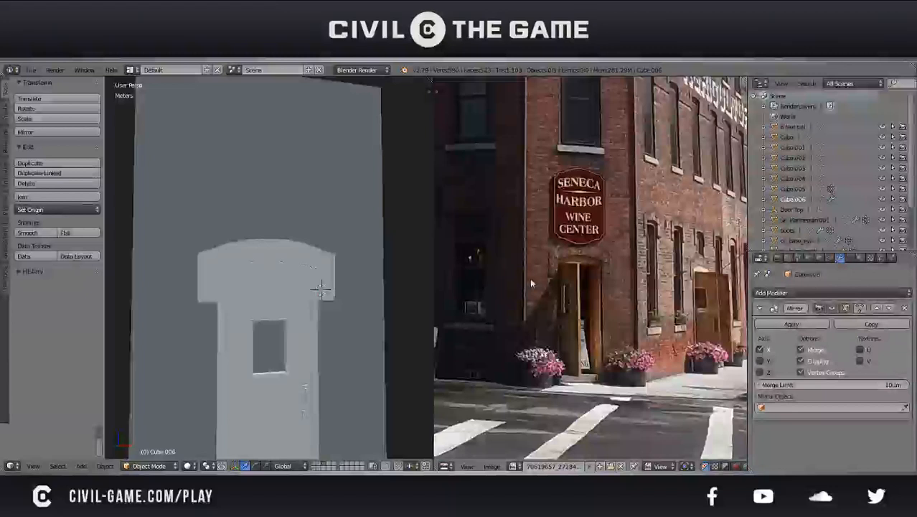
middle_click_drag(456, 294, 465, 294)
middle_click_drag(301, 280, 229, 324)
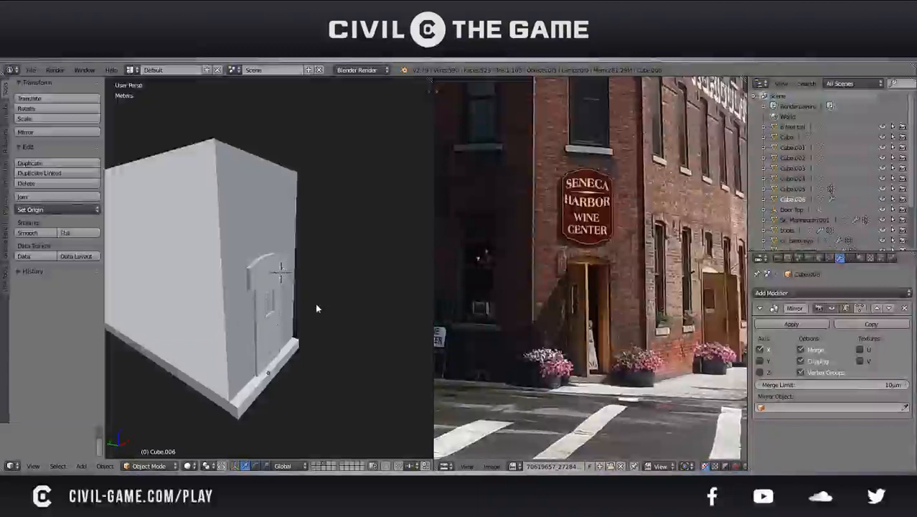
middle_click_drag(316, 308, 274, 302)
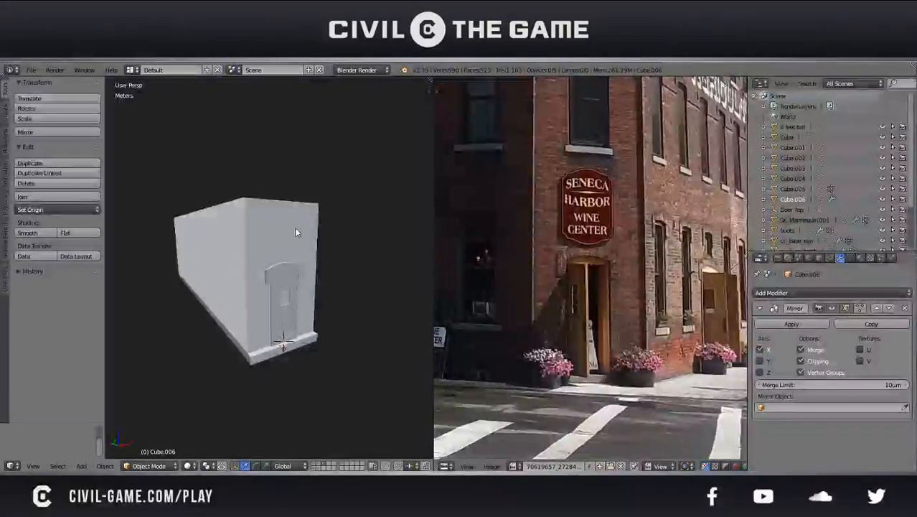
middle_click_drag(249, 234, 294, 244)
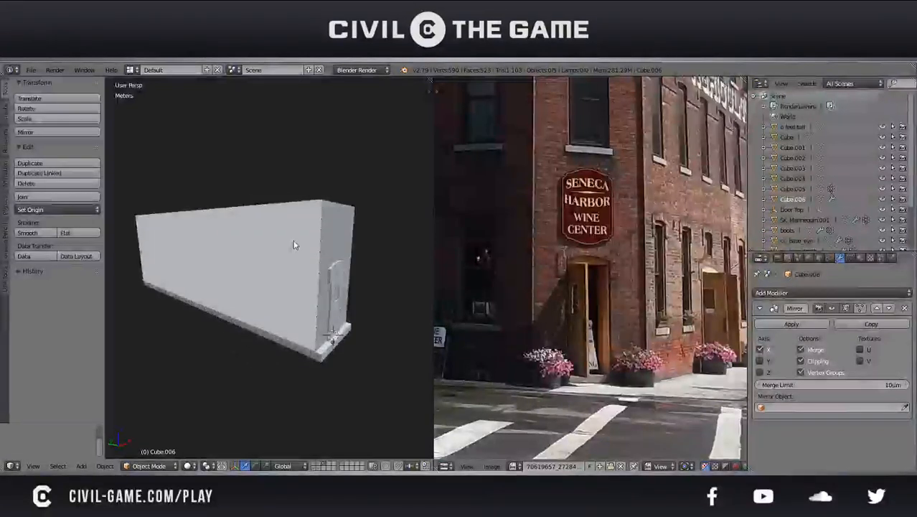
Duplicate the door in place and save the file
middle_click_drag(293, 246, 284, 287)
right_click(283, 288)
right_click(283, 288)
key("ctrl+s")
left_click(282, 292)
middle_click_drag(298, 296, 272, 287)
scroll(271, 287, "up", 2)
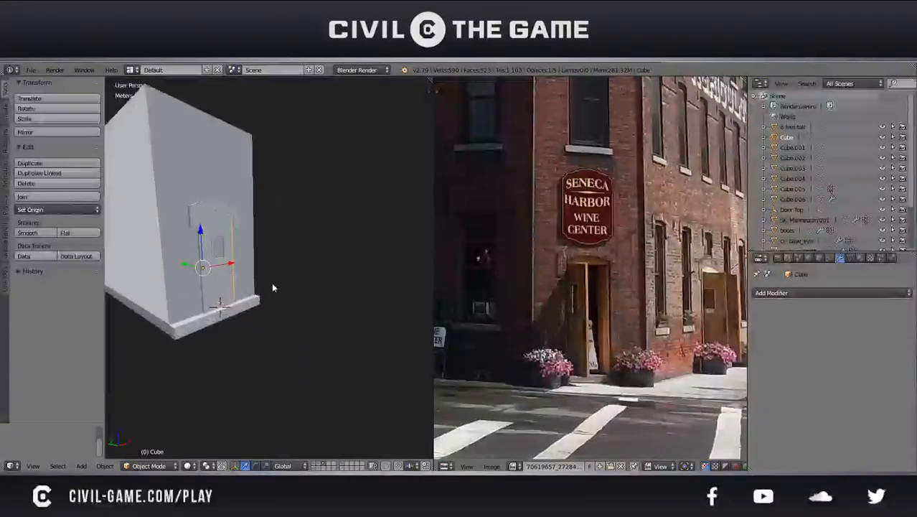
key("shift+d")
right_click(250, 286)
key("ctrl+s")
left_click(250, 286)
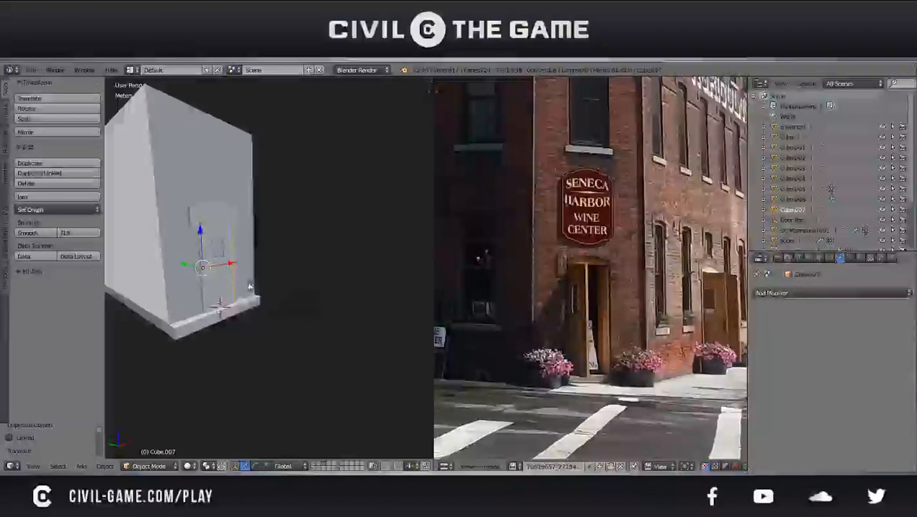
Move the door copy to an empty layer and show only that layer, framed on the copy
key("m")
left_click(347, 308)
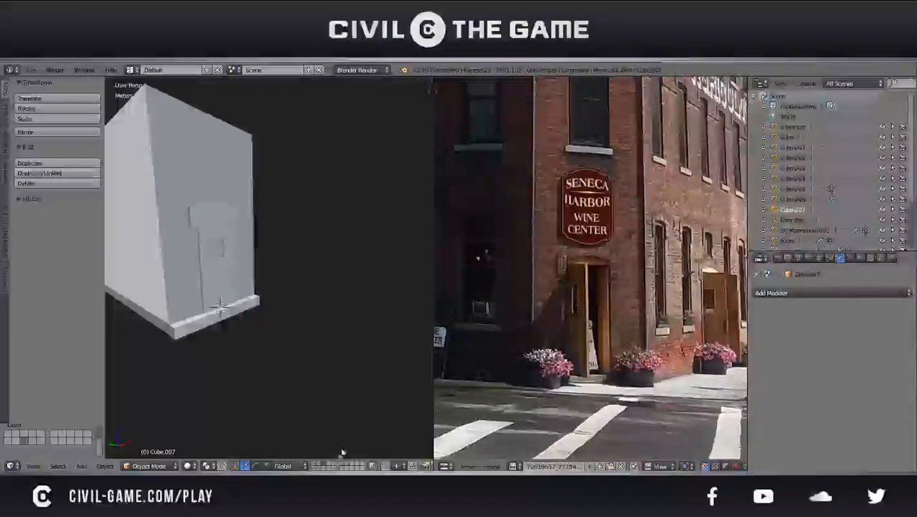
left_click(323, 468)
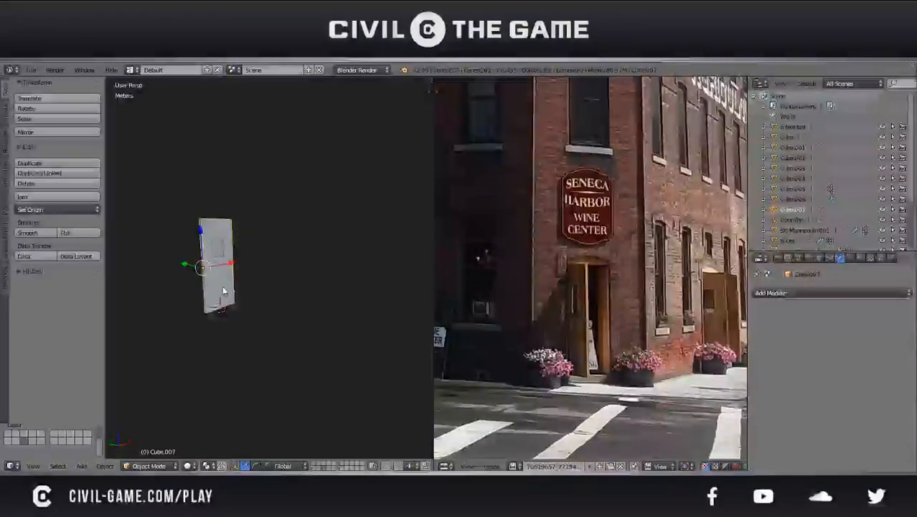
key("KP_Decimal")
Delete all faces of the door copy except the flat faces around the window opening on one side
key("Tab")
middle_click_drag(216, 277, 371, 267)
right_click(296, 275)
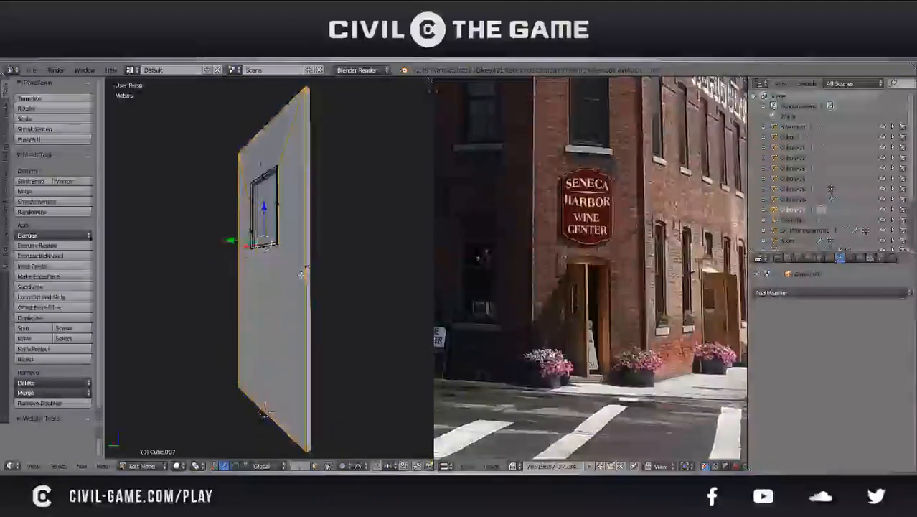
middle_click_drag(296, 276, 310, 284)
right_click(254, 160, "shift")
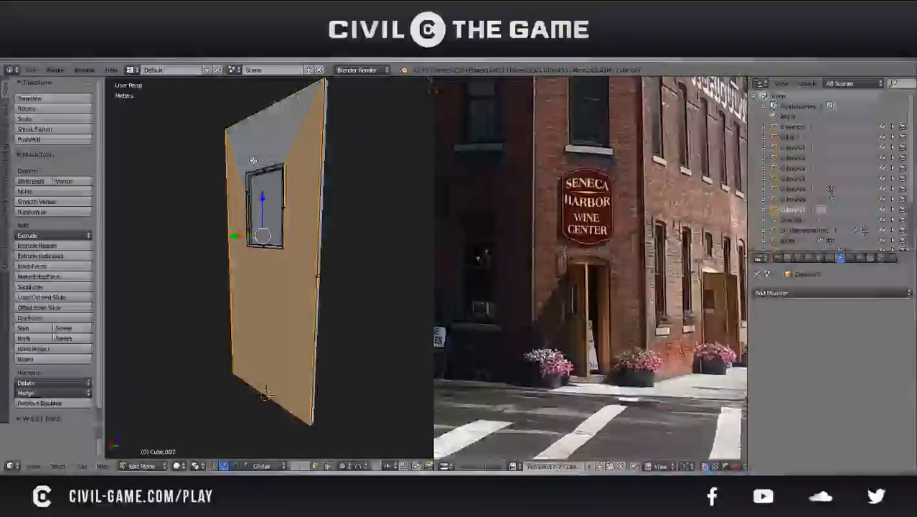
key("ctrl+i")
key("x")
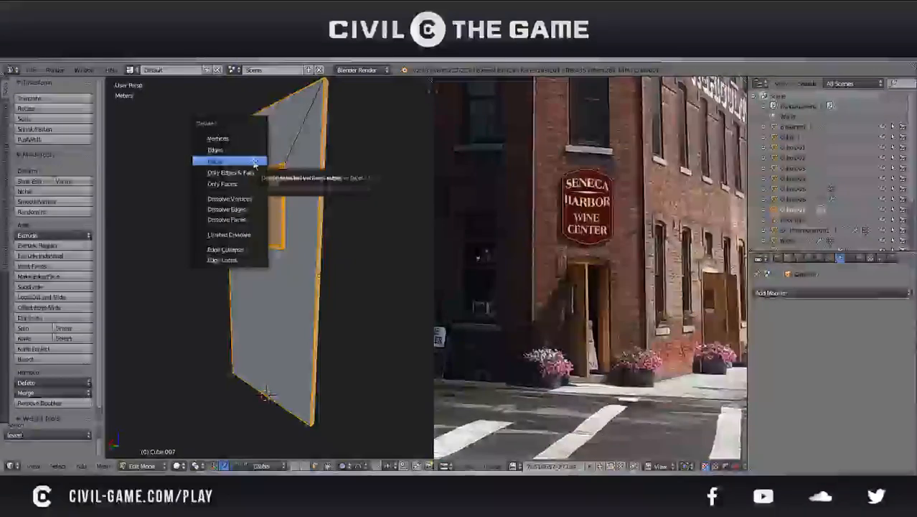
left_click(254, 164)
key("Tab")
Duplicate the four outer edges of the door panel in place and separate them into their own object
middle_click_drag(215, 215, 431, 256)
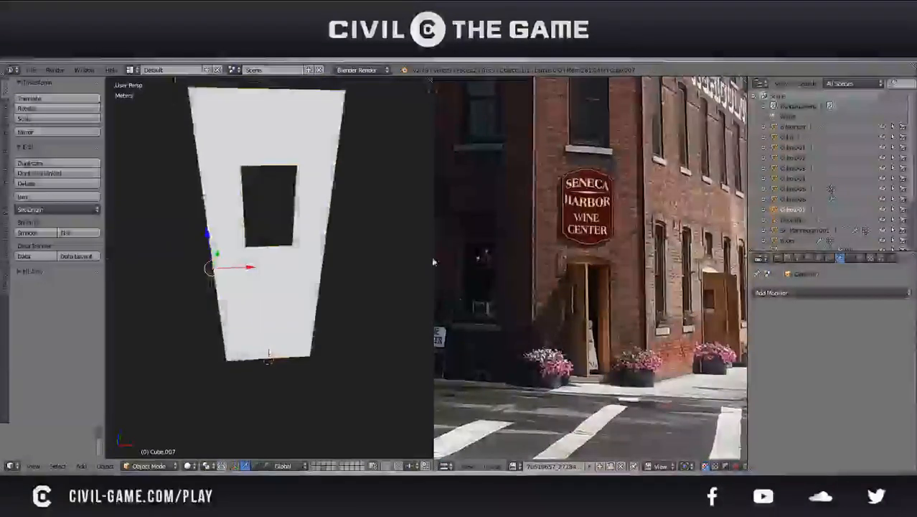
key("Tab")
left_click(305, 465)
right_click(296, 356)
right_click(314, 323, "shift")
right_click(296, 83, "shift")
right_click(188, 143, "shift")
key("shift+d")
right_click(187, 144)
middle_click_drag(255, 226, 287, 227)
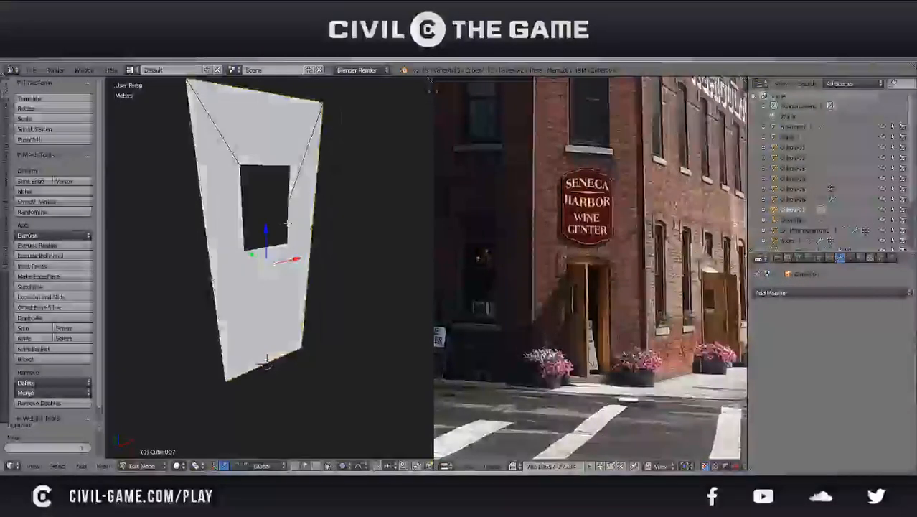
key("p")
left_click(289, 225)
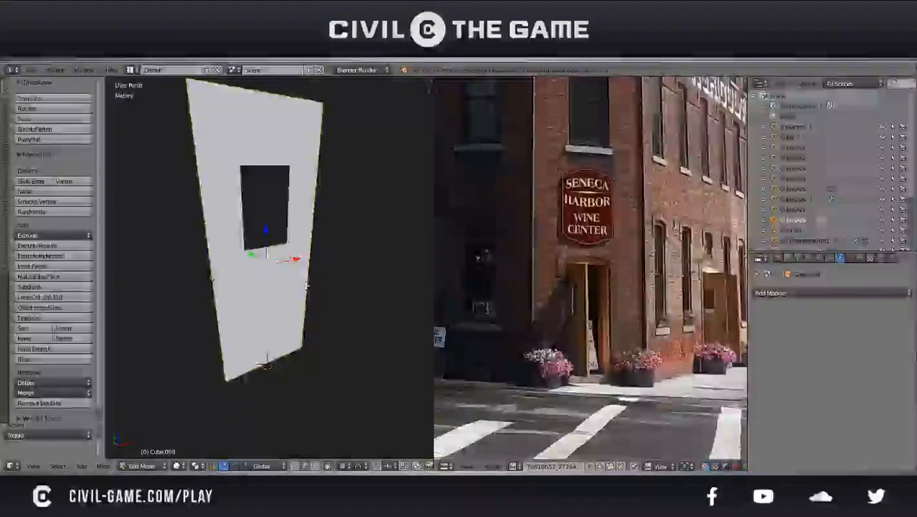
Fill the separated outline with a single face, delete the old door panel with the opening, and save the file
key("Tab")
key("x")
left_click(296, 289)
right_click(316, 296)
key("ctrl+s")
left_click(250, 253)
Set the new rectangular panel's origin to the 3D cursor
key("ctrl+shift+alt+c")
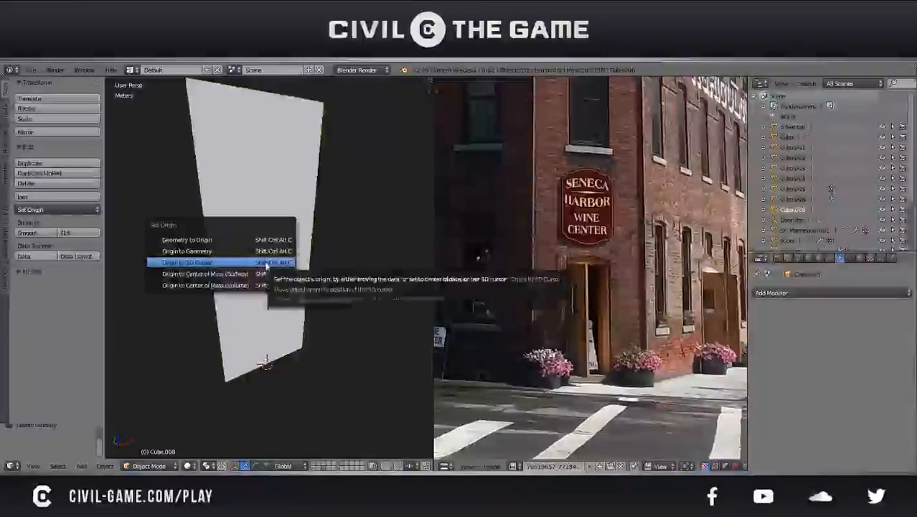
left_click(267, 264)
scroll(288, 286, "down", 2)
mouse_move(289, 285)
middle_mouse_down()
mouse_move(325, 270)
mouse_move(294, 274)
middle_mouse_up()
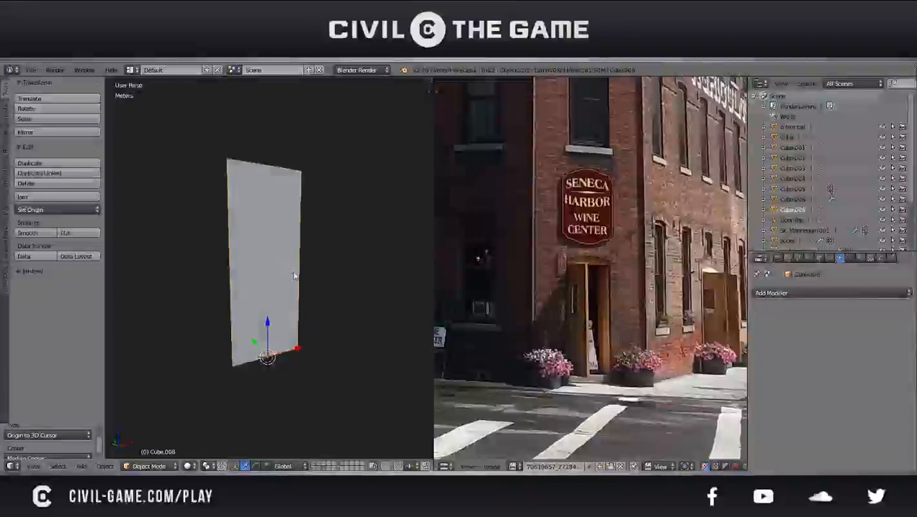
Inset the panel's face by about 2.76 to form a thin border, following the dark window in the reference photo
key("Tab")
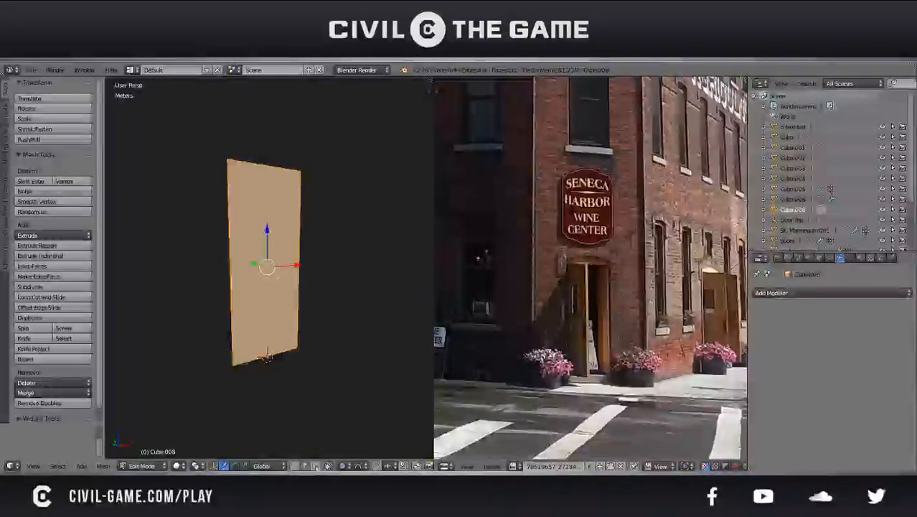
middle_click_drag(469, 276, 671, 279)
scroll(490, 290, "up", 4)
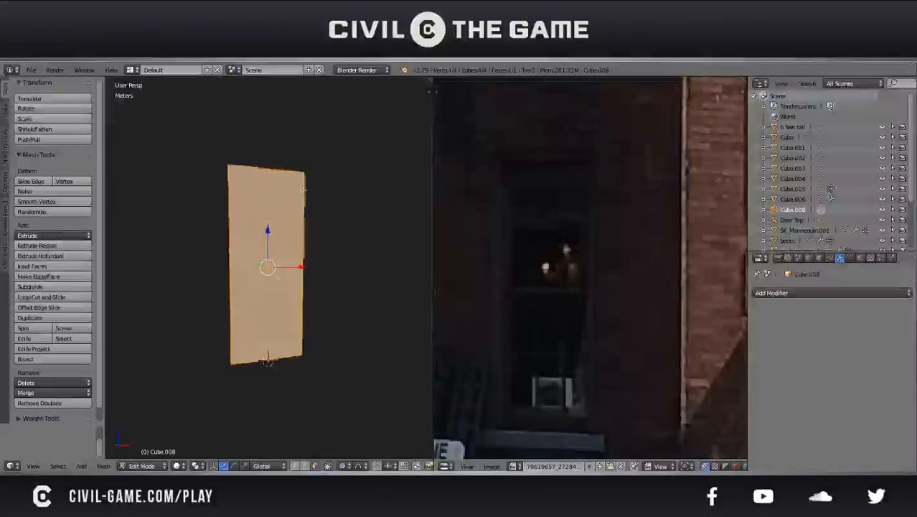
scroll(348, 170, "up", 2)
key("i")
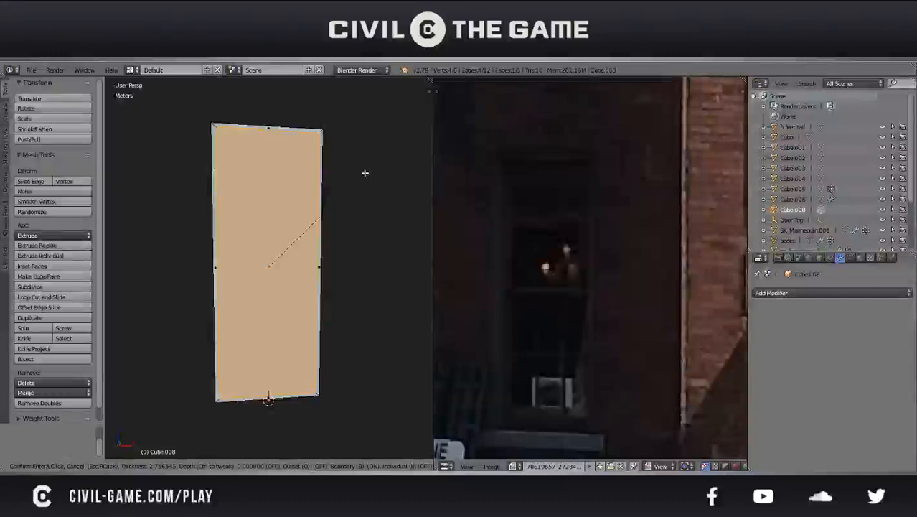
left_click(365, 173)
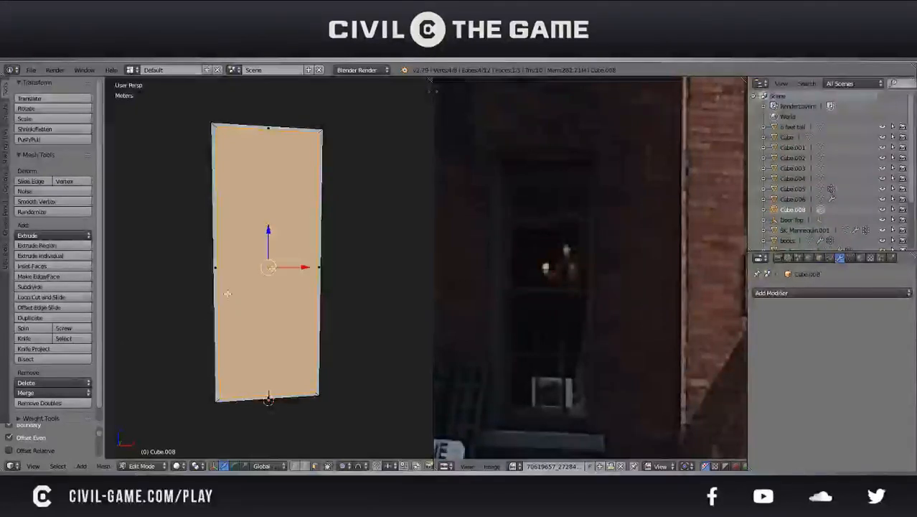
Undo the thin inset and inset the panel's face by about 4.93 for a wider border
scroll(63, 433, "up", 2)
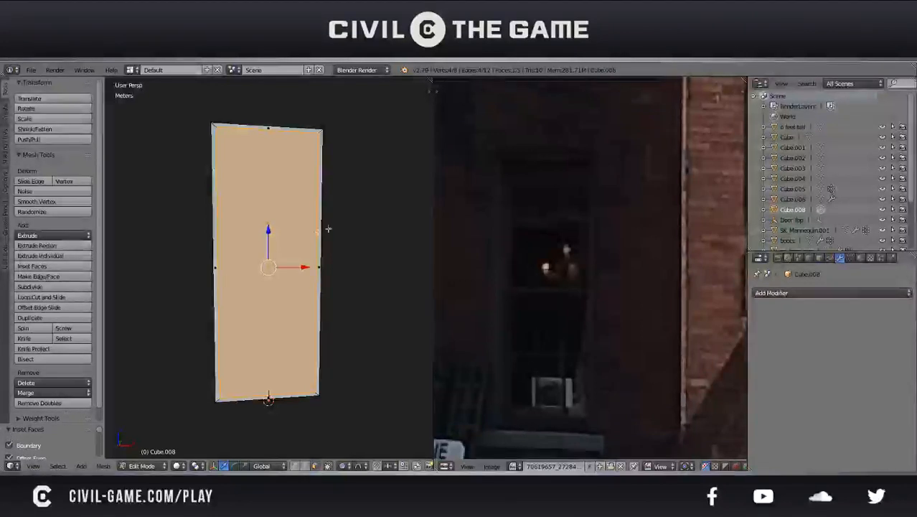
key("ctrl+z")
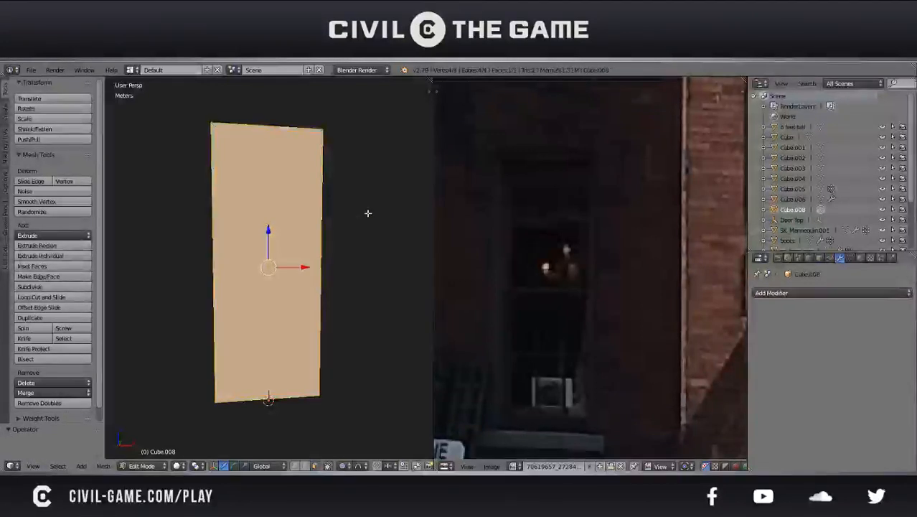
key("i")
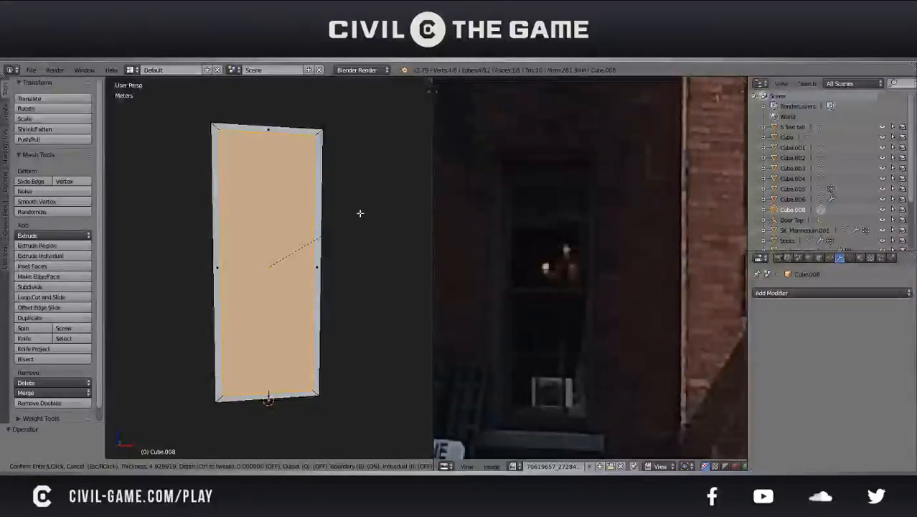
left_click(362, 212)
Extrude the inset face back about 9.9 cm to recess it within the frame, check the reference photo, and save the file
middle_click_drag(362, 212, 340, 262)
scroll(342, 264, "up", 3)
key("e")
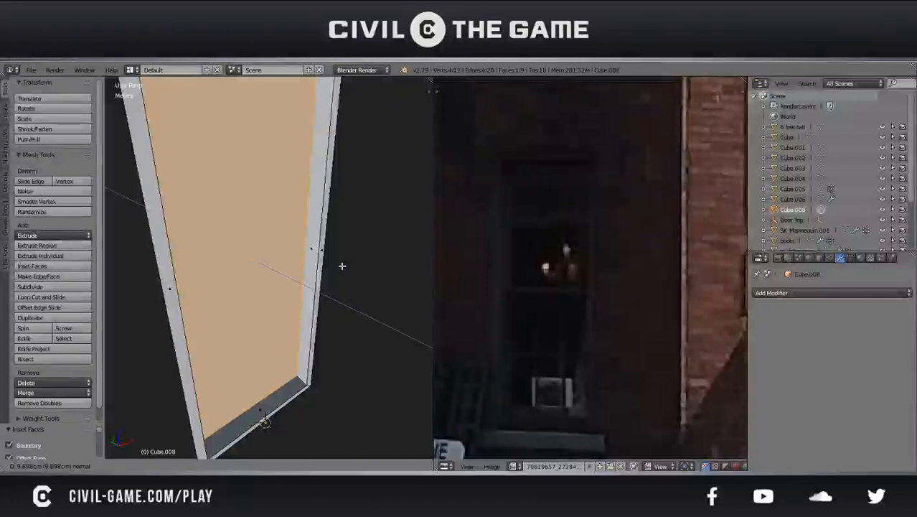
left_click(342, 265)
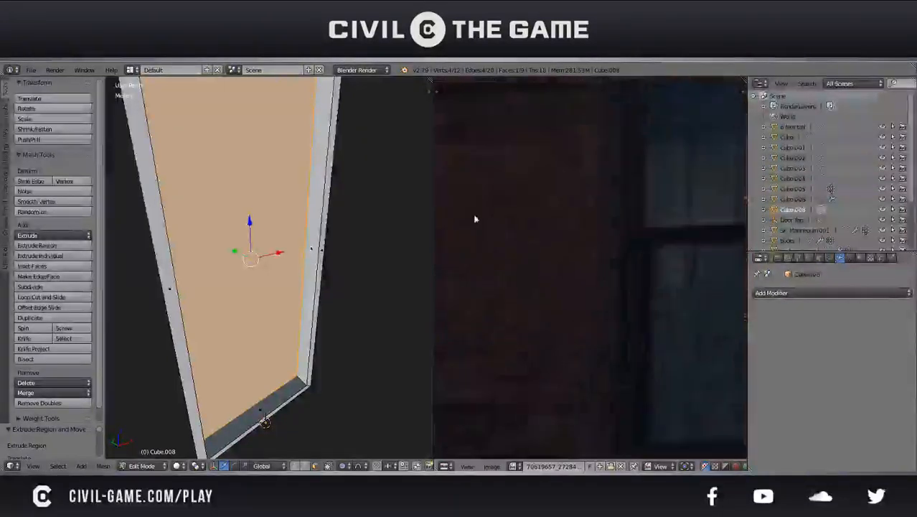
left_click_drag(547, 205, 539, 248)
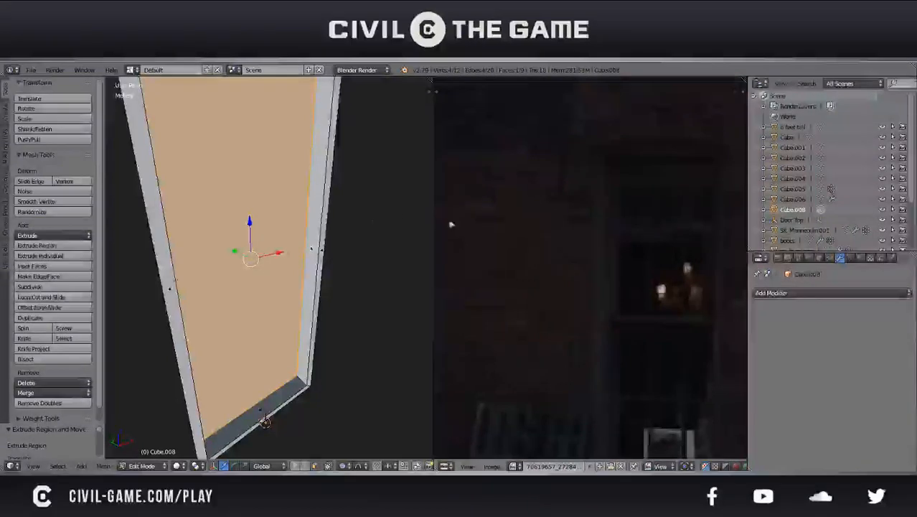
scroll(327, 215, "down", 5)
middle_click_drag(294, 192, 343, 235)
key("ctrl+s")
left_click(343, 236)
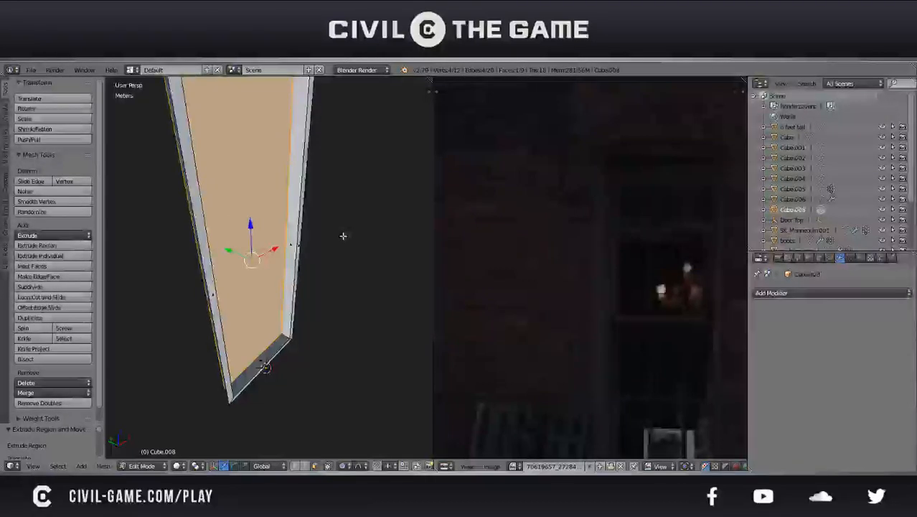
Duplicate the recessed face in place, split the copy at mid-height with one horizontal loop cut, and save the file
key("shift+d")
right_click(343, 236)
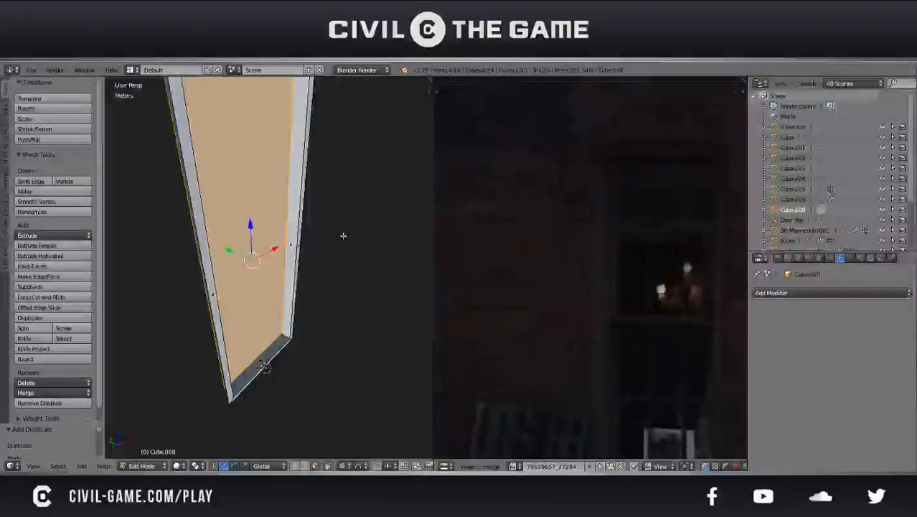
key("ctrl+r")
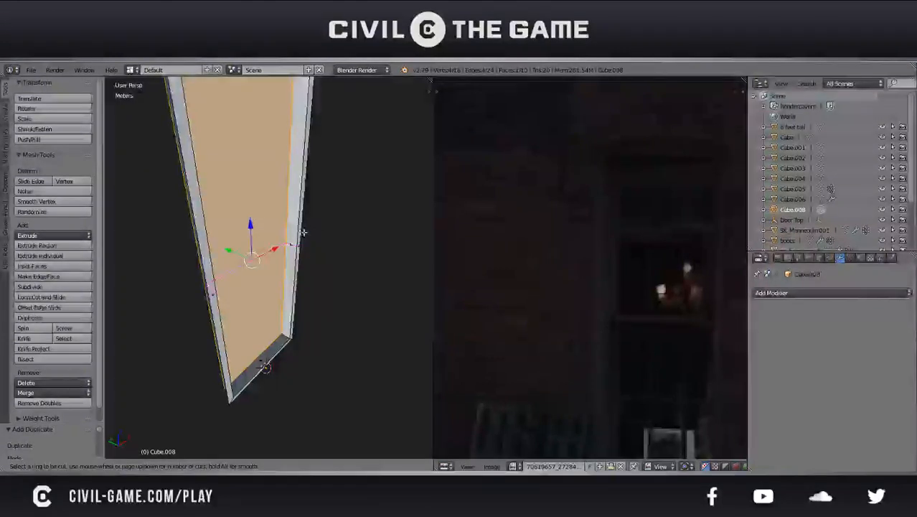
left_click(286, 232)
right_click(286, 232)
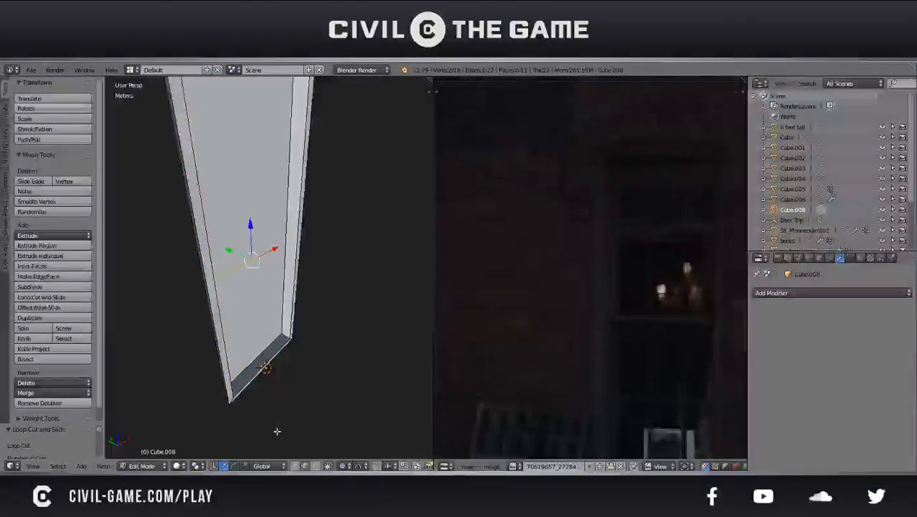
middle_click_drag(262, 278, 247, 271)
left_click(316, 465)
right_click(256, 312)
key("ctrl+s")
left_click(257, 312)
Delete the upper half of the split face and the full-height face behind it, then save the file
right_click(266, 216)
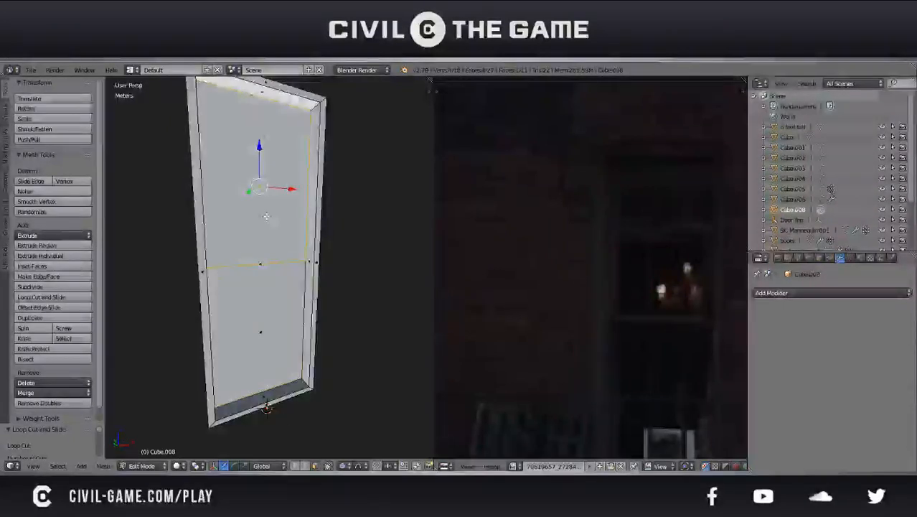
key("x")
left_click(269, 218)
right_click(270, 228)
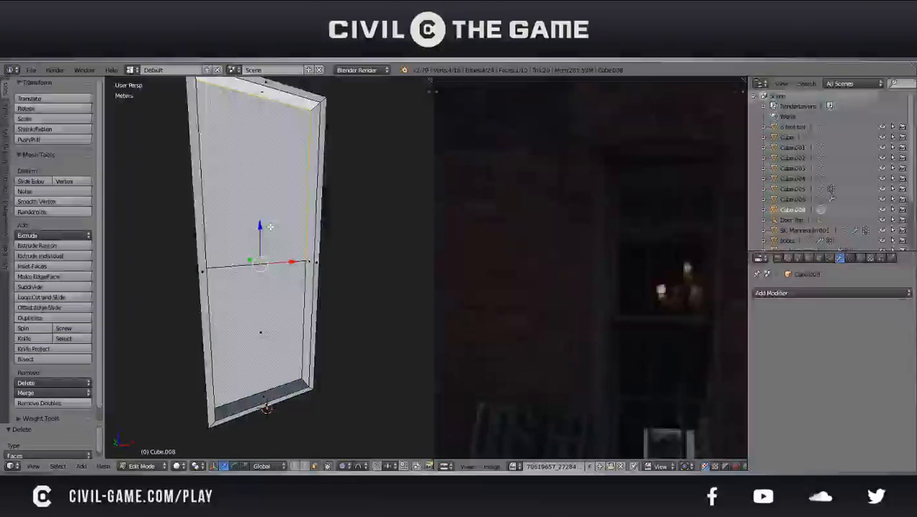
key("x")
left_click(270, 228)
right_click(269, 275)
key("ctrl+s")
left_click(290, 273)
Divide the remaining lower pane into three columns with two vertical loop cuts
middle_click_drag(298, 294, 291, 260)
scroll(291, 259, "up", 2)
key("ctrl+s")
left_click(291, 259)
key("ctrl+r")
scroll(218, 201, "up", 1)
left_click(219, 201)
right_click(219, 202)
Divide the lower pane into three rows with two horizontal loop cuts and save the file
key("ctrl+r")
scroll(239, 254, "up", 1)
left_click(238, 253)
right_click(238, 253)
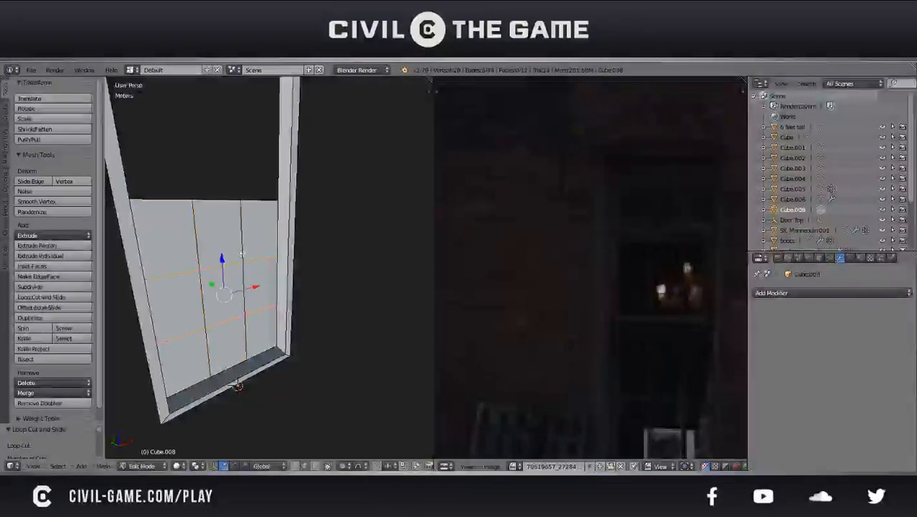
middle_click_drag(238, 253, 204, 226)
key("ctrl+s")
left_click(205, 225)
left_click(316, 466)
right_click(272, 352)
key("ctrl+s")
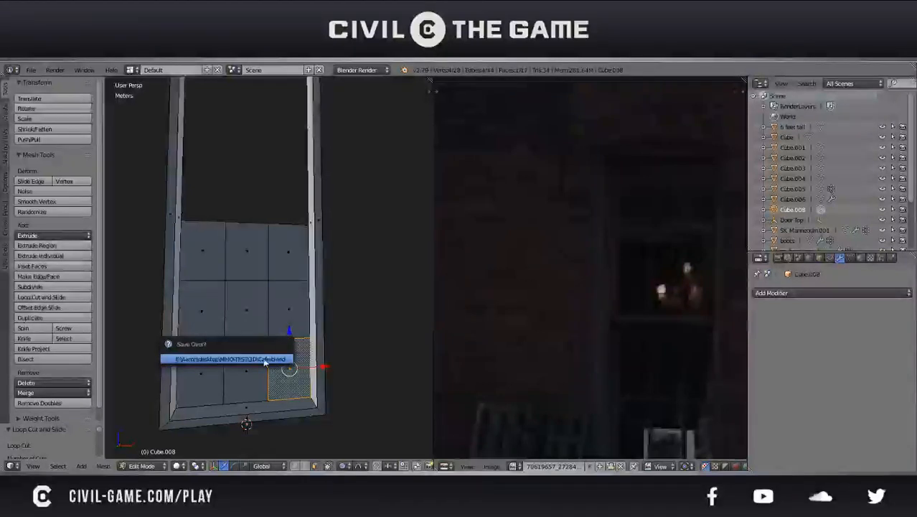
left_click(264, 360)
Undo the grid cuts so the lower pane is a single selected face
middle_click_drag(263, 368, 281, 365)
key("ctrl+z")
key("ctrl+z")
key("ctrl+z")
key("ctrl+z")
key("ctrl+z")
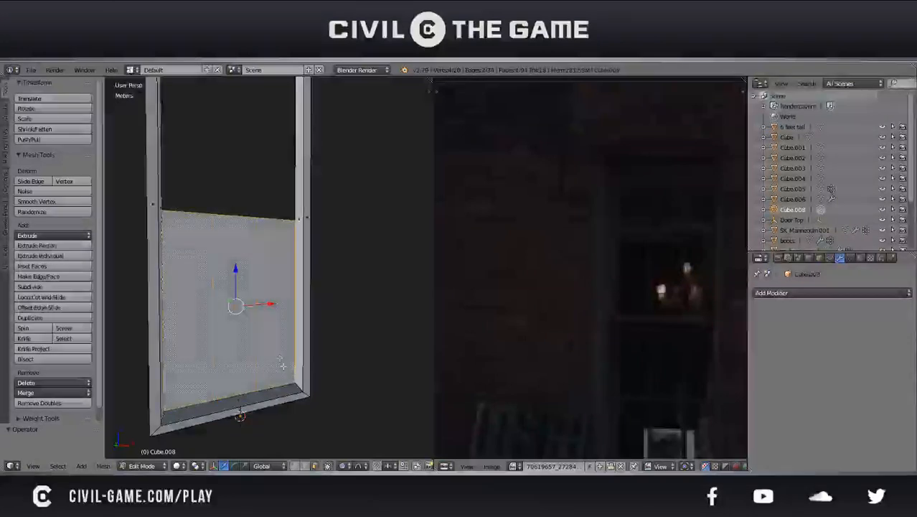
middle_click_drag(279, 356, 309, 347)
key("ctrl+z")
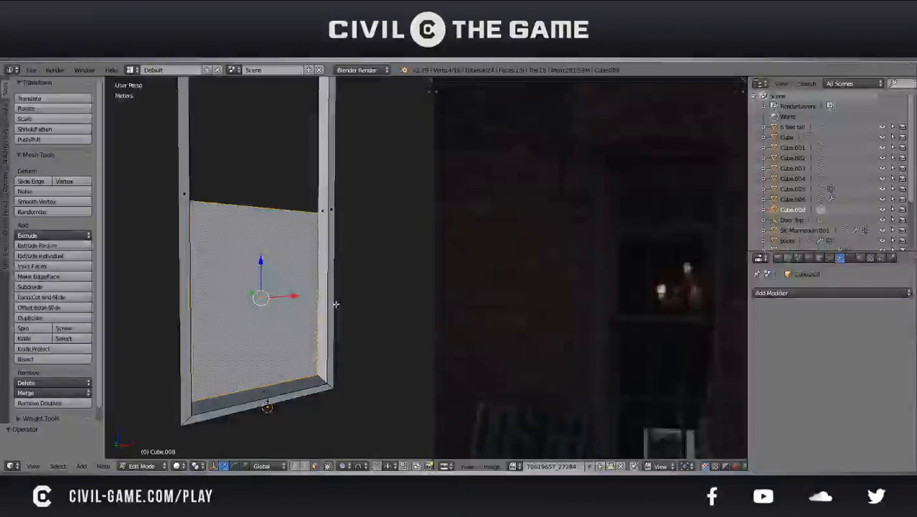
Cut the lower pane again into equal columns with two vertical loop cuts
key("ctrl+i")
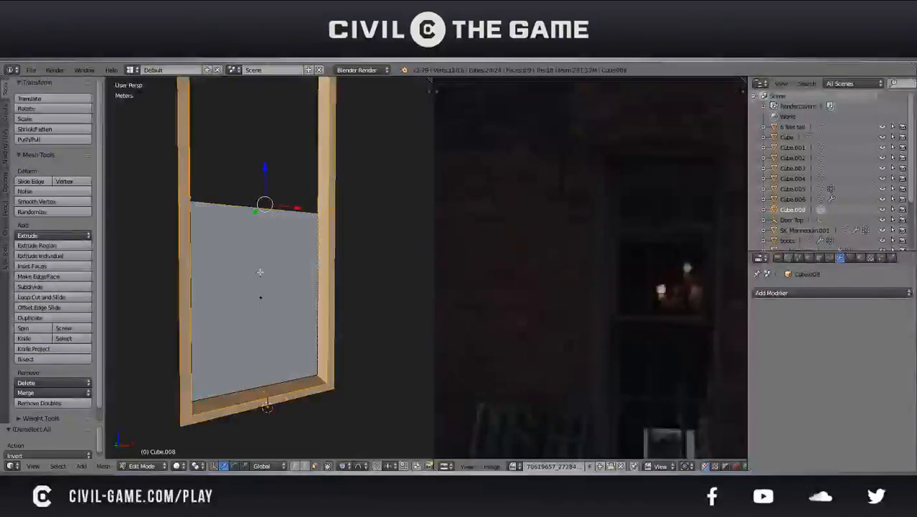
key("ctrl+i")
key("ctrl+r")
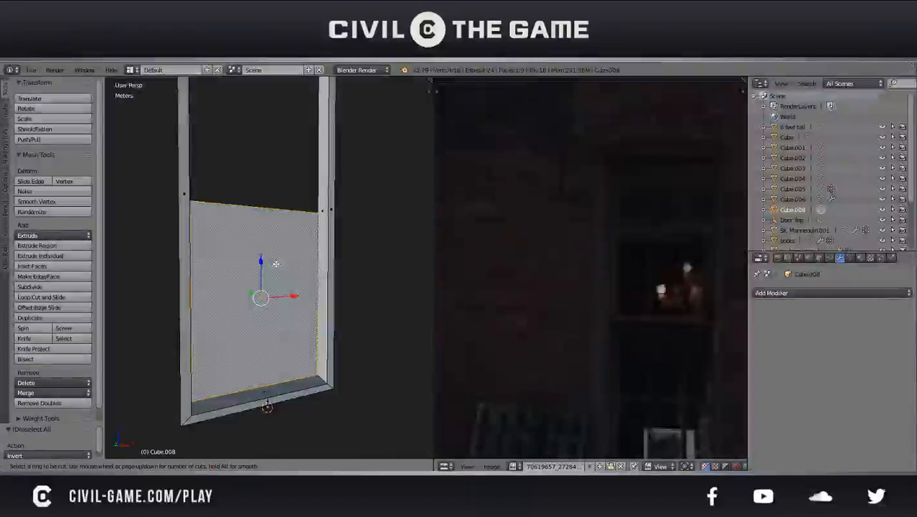
left_click(259, 211)
right_click(259, 212)
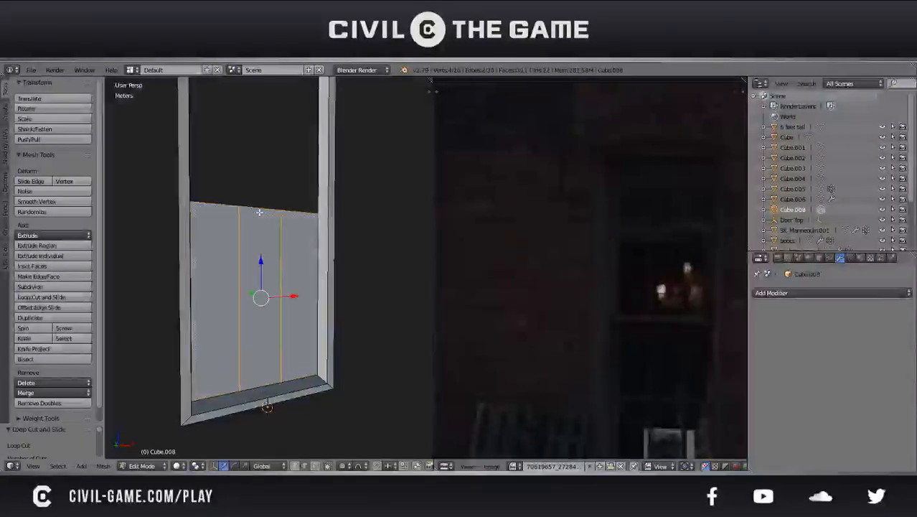
Separate the lower pane, divided into a three-by-three grid, into its own object and select it in Object Mode
left_click(314, 465)
key("a")
key("p")
left_click(279, 310)
key("Tab")
right_click(274, 309)
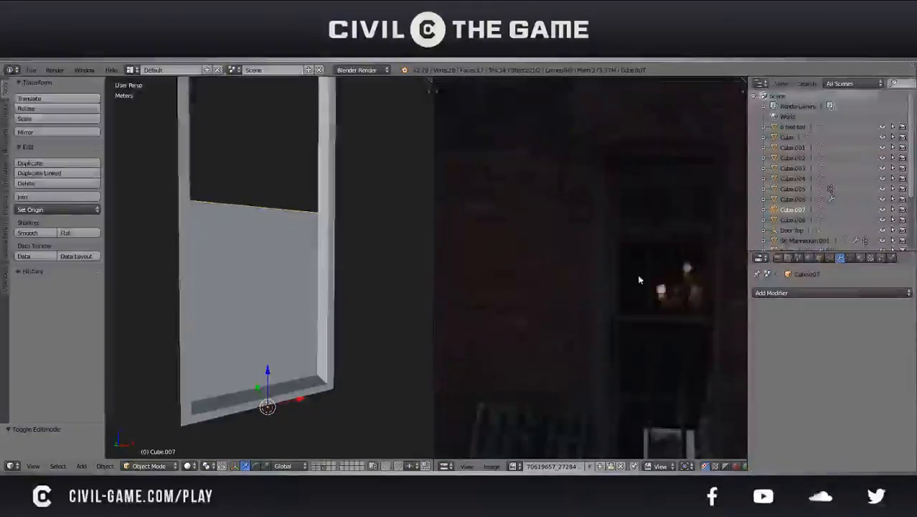
Try a Wireframe modifier on the gridded pane and remove it
left_click(775, 295)
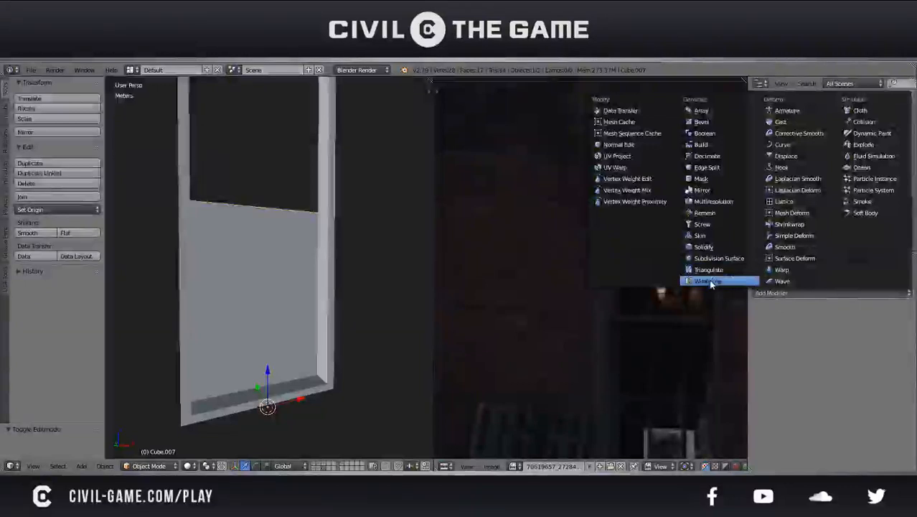
left_click(709, 279)
left_click(784, 294)
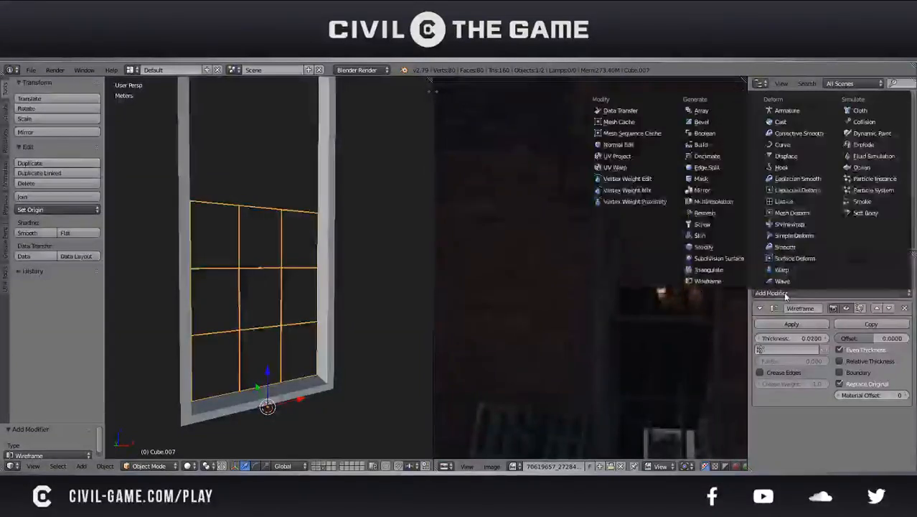
left_click(904, 308)
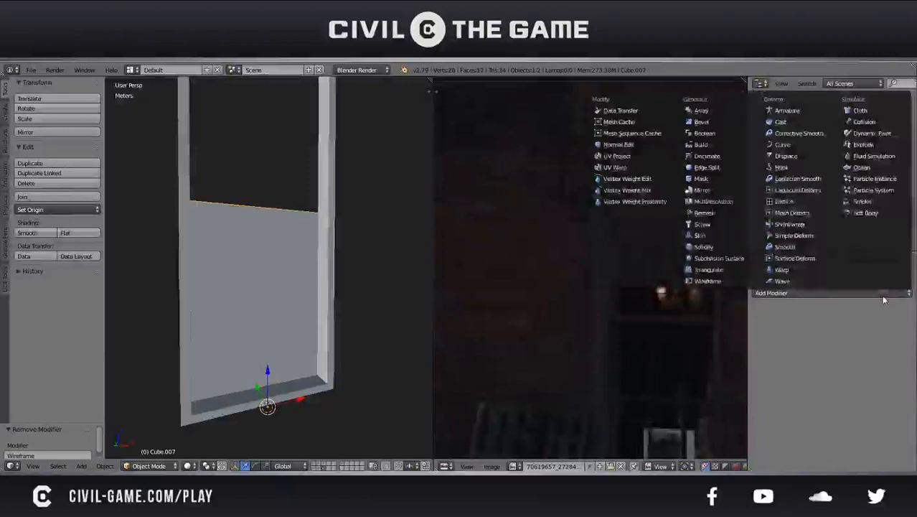
Try a Solidify modifier on the gridded pane with only its faces deleted, adjust the thickness, and remove the modifier
left_click(703, 247)
key("Tab")
key("a")
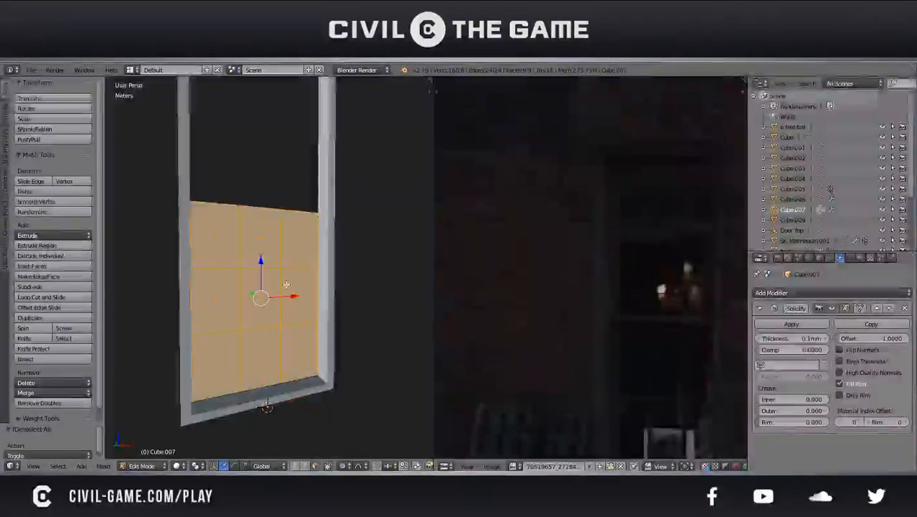
key("x")
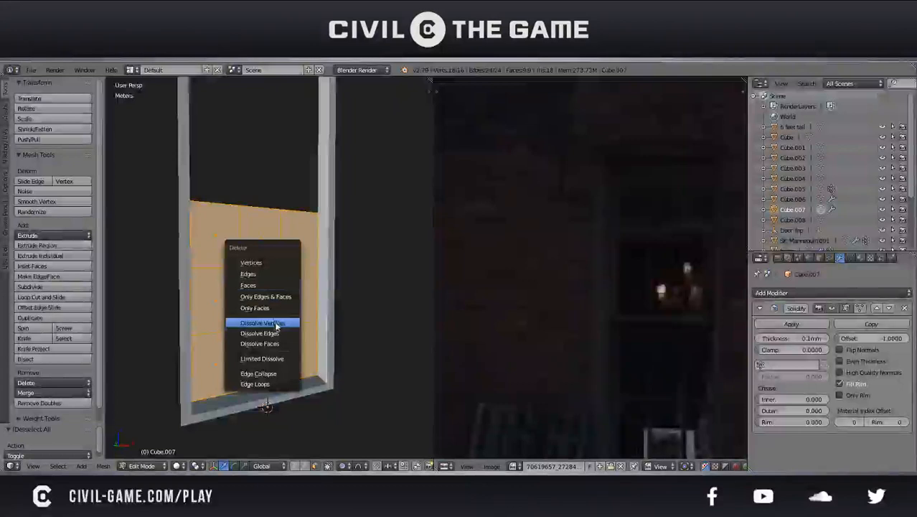
left_click(269, 308)
key("Tab")
middle_click_drag(303, 311, 320, 341)
scroll(320, 342, "up", 3)
left_click_drag(774, 338, 789, 338)
left_click(904, 308)
key("Tab")
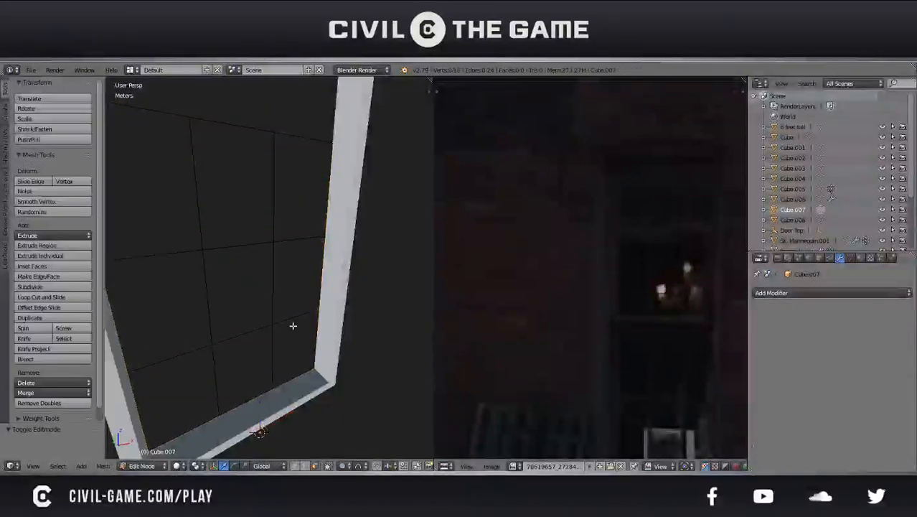
Restore the grid's faces and inset each of the three top-row panes individually by 0.003
key("3")
key("a")
right_click(279, 208)
key("i")
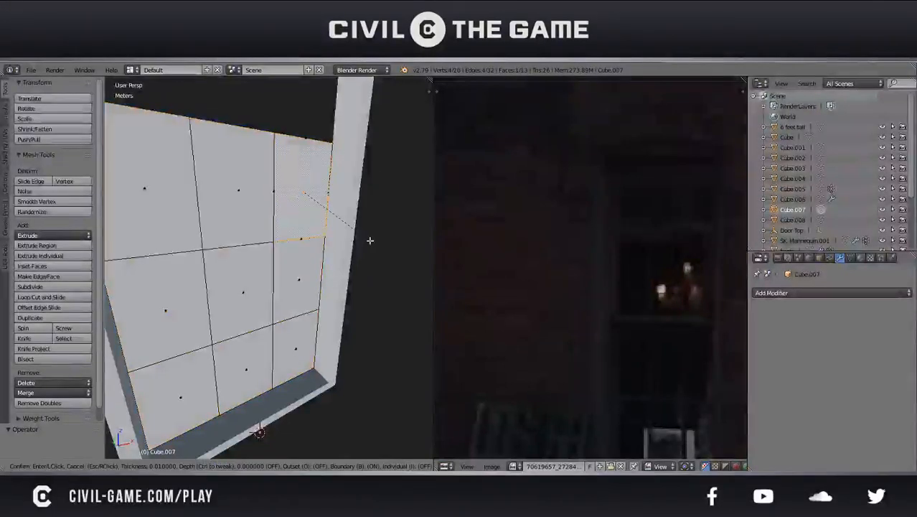
type(".003")
key("Return")
right_click(233, 208)
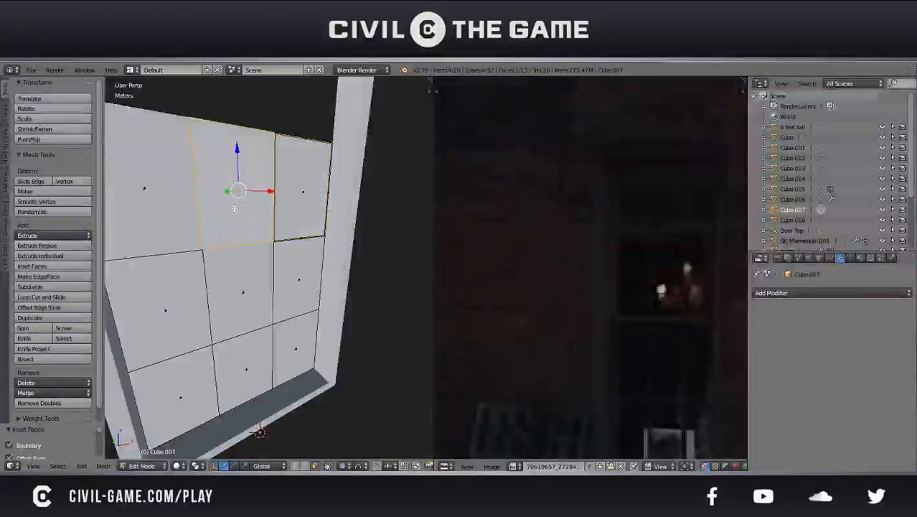
type("i.003")
key("Return")
right_click(147, 225)
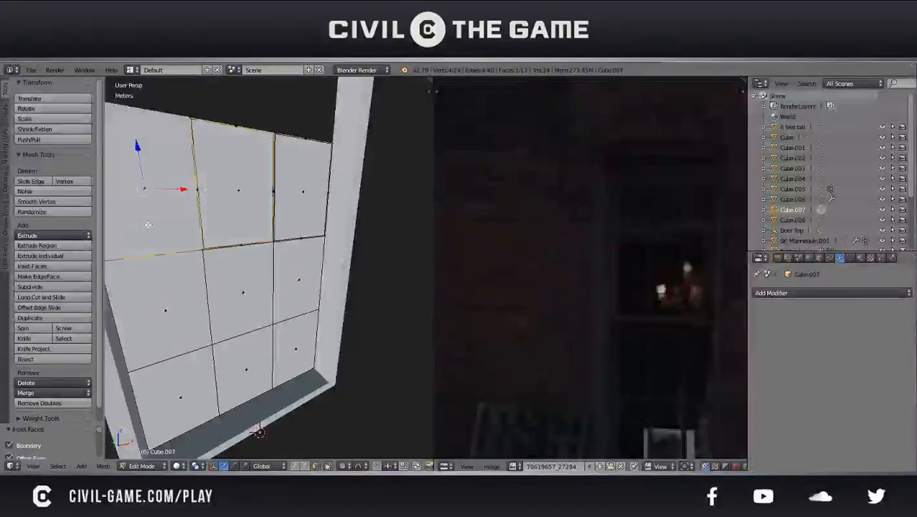
type("i.003")
key("Return")
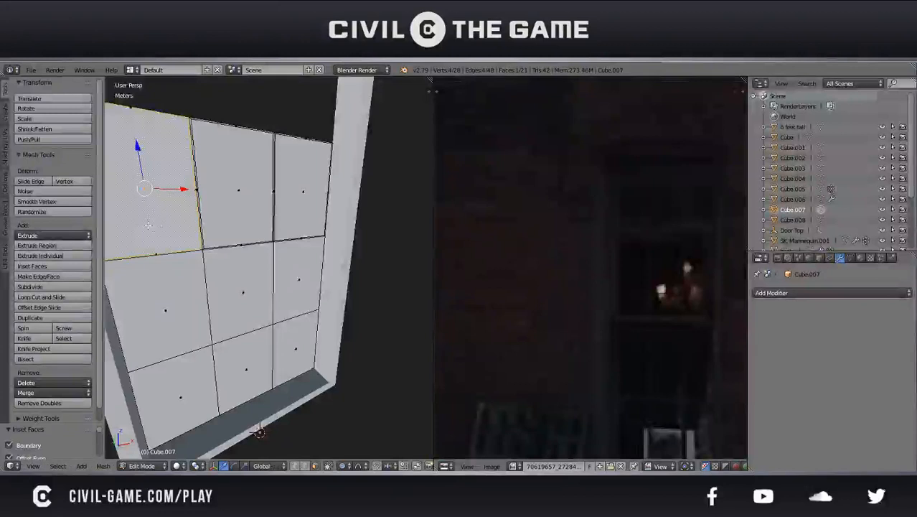
Delete the three inset faces in the top row to leave only the thin window bars
key("Tab")
key("Tab")
right_click(235, 203)
right_click(172, 199, "shift")
right_click(312, 200, "shift")
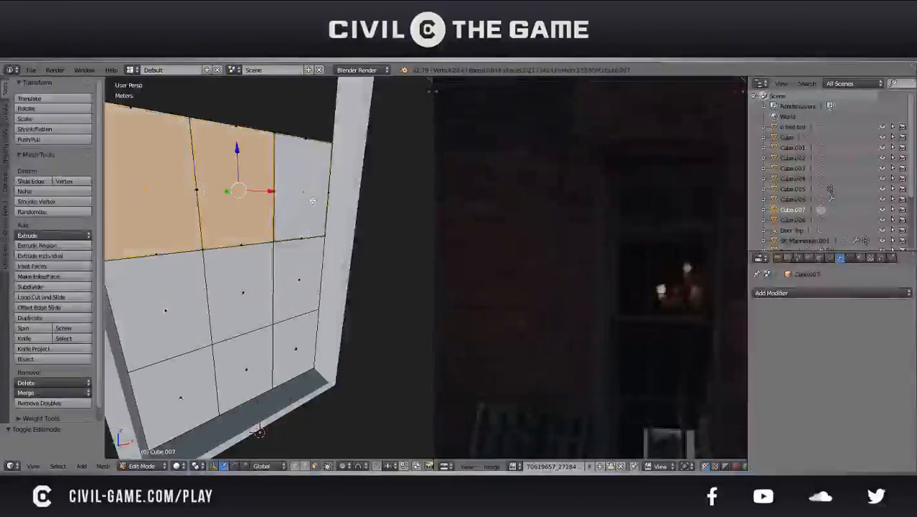
key("x")
left_click(314, 201)
key("Tab")
mouse_move(308, 262)
middle_mouse_down()
mouse_move(255, 243)
mouse_move(270, 269)
mouse_move(302, 270)
middle_mouse_up()
scroll(269, 268, "down", 4)
scroll(302, 270, "up", 2)
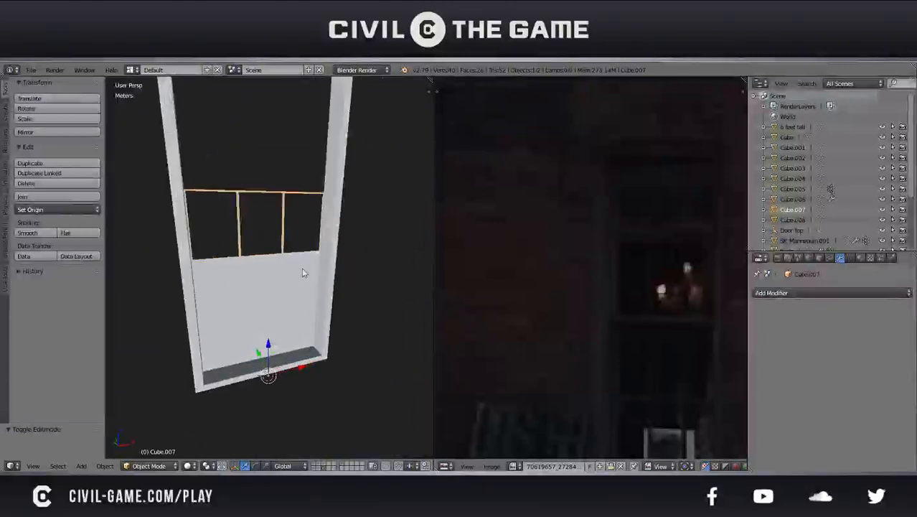
Undo the top-row face deletion and insets, save the file, and select the top middle pane
key("Tab")
key("ctrl+z")
key("ctrl+z")
key("ctrl+z")
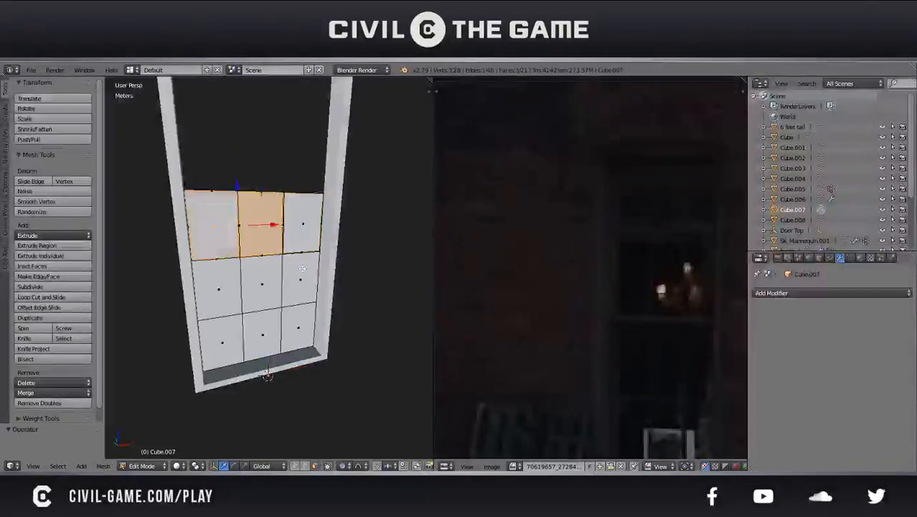
key("ctrl+z")
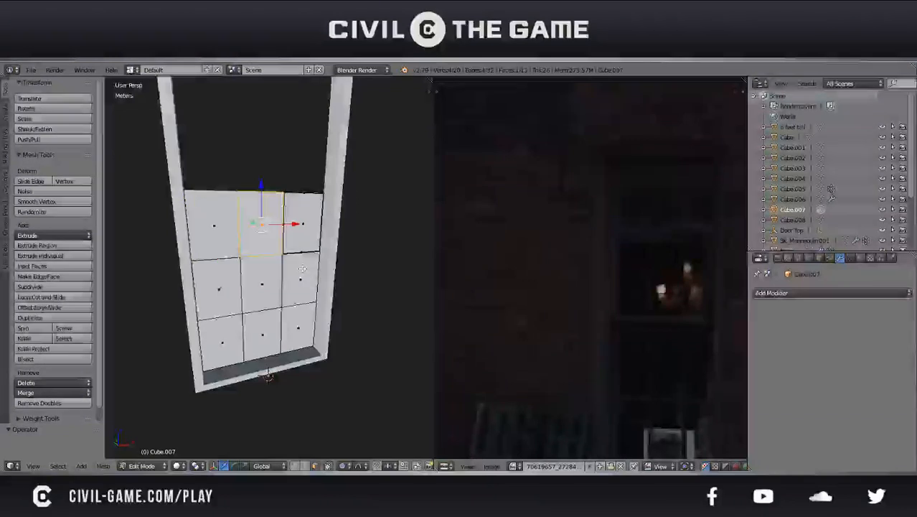
key("ctrl+z")
key("ctrl+z")
key("ctrl+s")
left_click(303, 270)
right_click(249, 230)
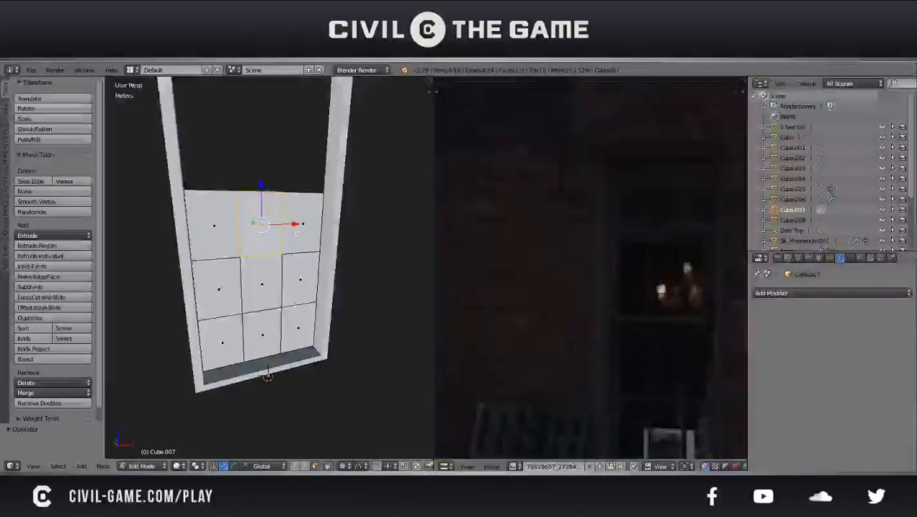
Inset each of the three top-row panes of the window grid individually by a thin border
right_click(297, 233)
key("i")
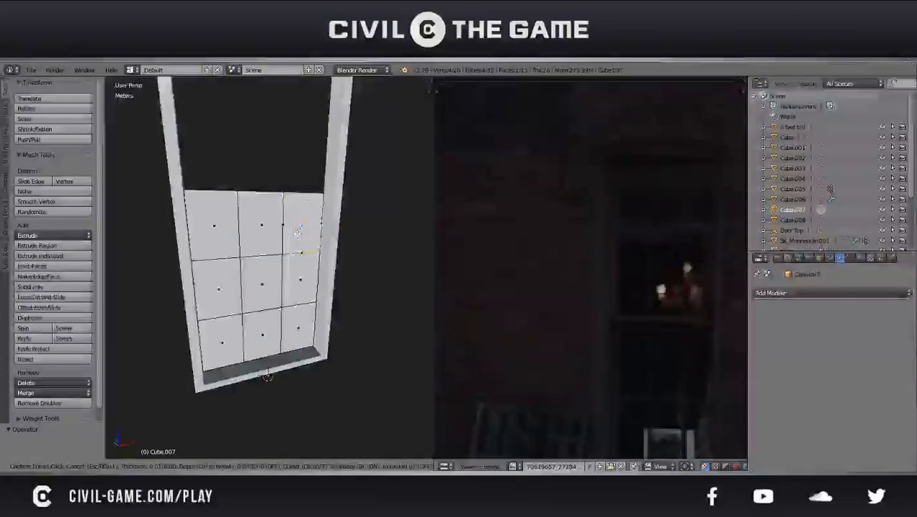
left_click(297, 232)
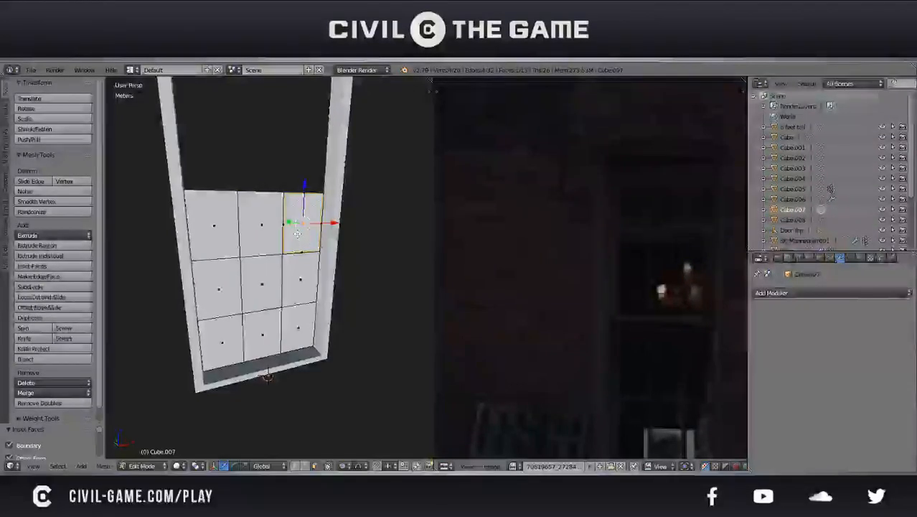
key("i")
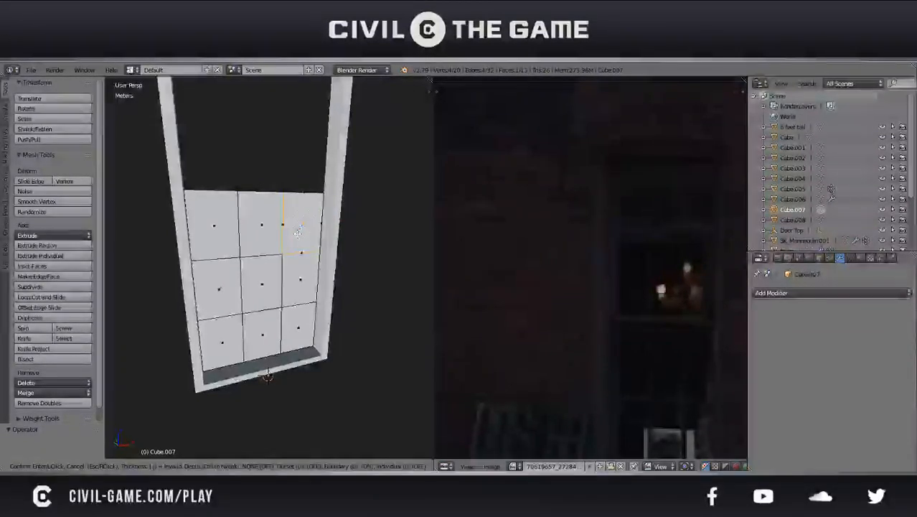
left_click(297, 232)
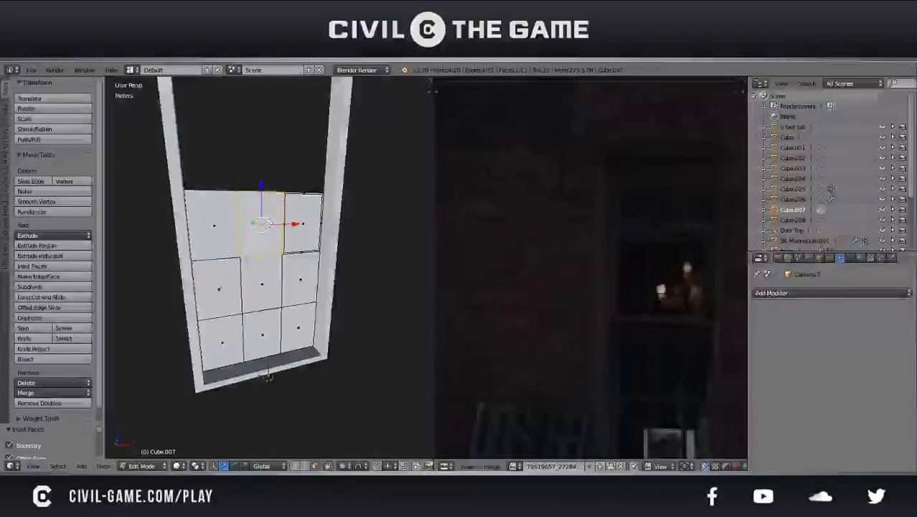
key("i")
left_click(268, 222)
right_click(233, 219)
key("i")
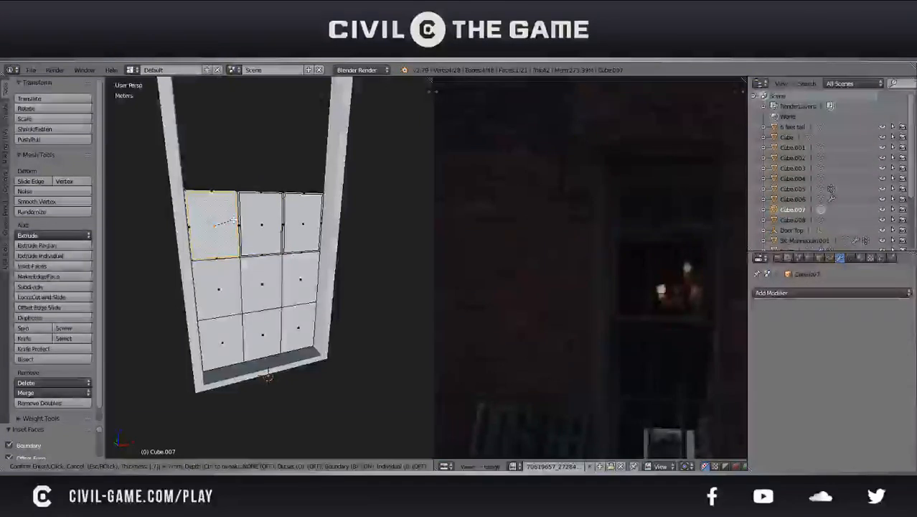
left_click(233, 219)
Delete the three inset faces in the top row, leaving thin bars around the openings
right_click(249, 226, "shift")
right_click(303, 226, "shift")
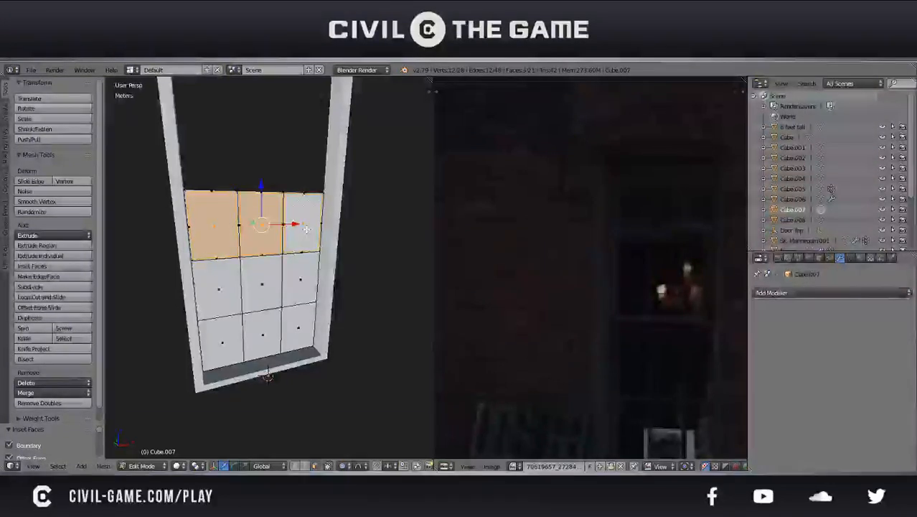
key("x")
left_click(307, 229)
middle_click_drag(306, 229, 271, 199)
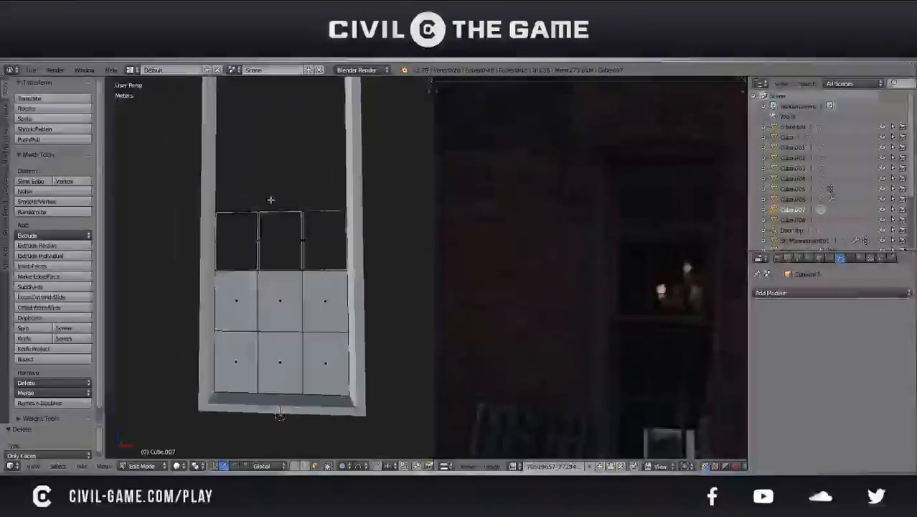
key("ctrl+z")
key("x")
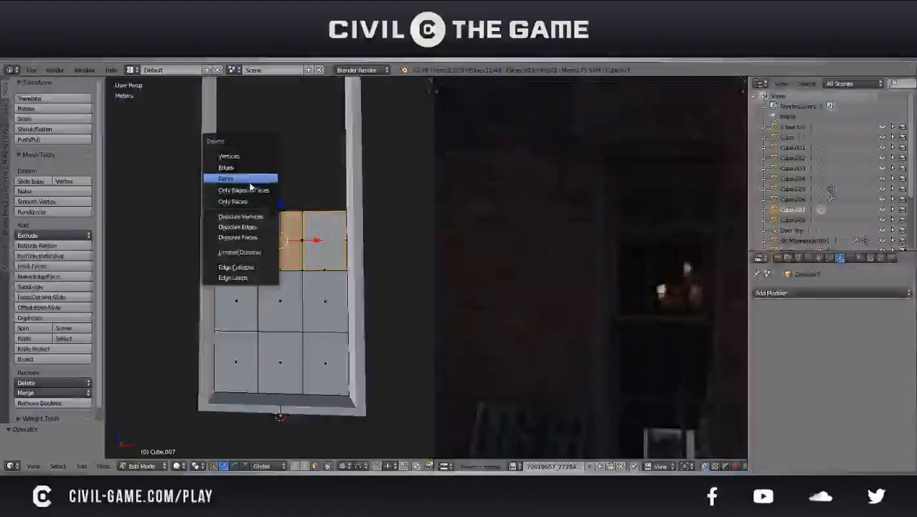
left_click(225, 180)
key("Tab")
middle_click_drag(226, 180, 286, 273)
Inset each of the three middle-row panes individually by a thin border
key("Tab")
right_click(286, 274)
key("i")
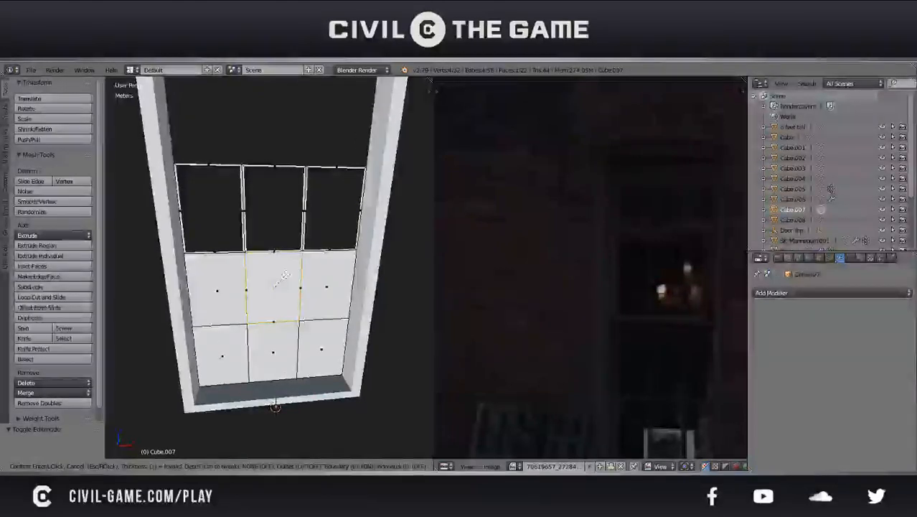
left_click(286, 275)
right_click(319, 288)
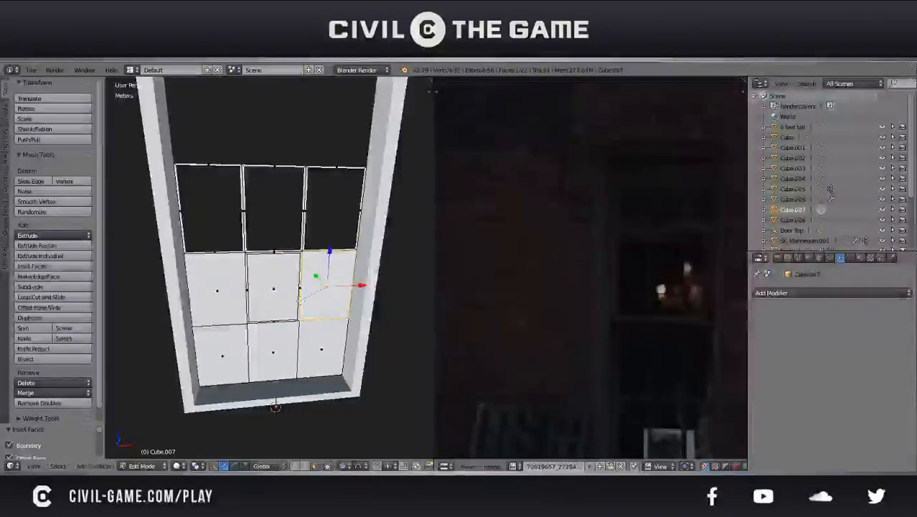
key("i")
left_click(325, 287)
right_click(231, 289)
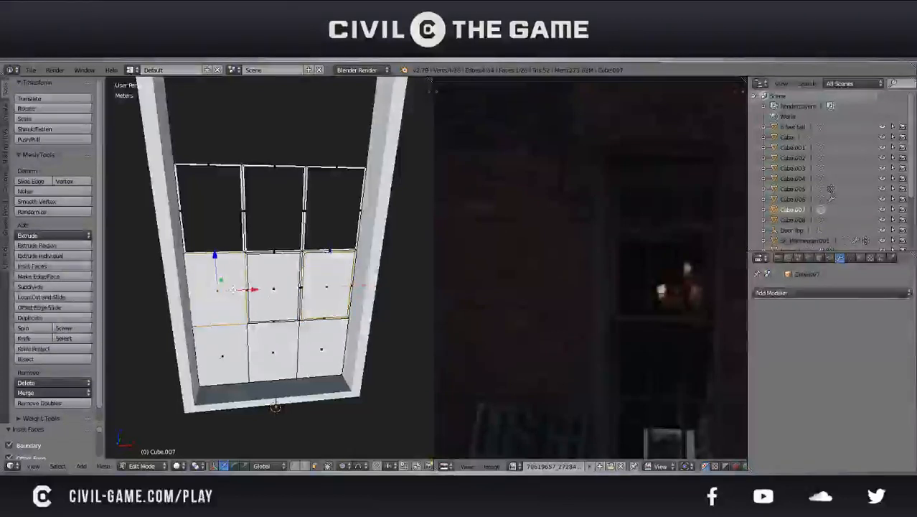
key("i")
left_click(235, 290)
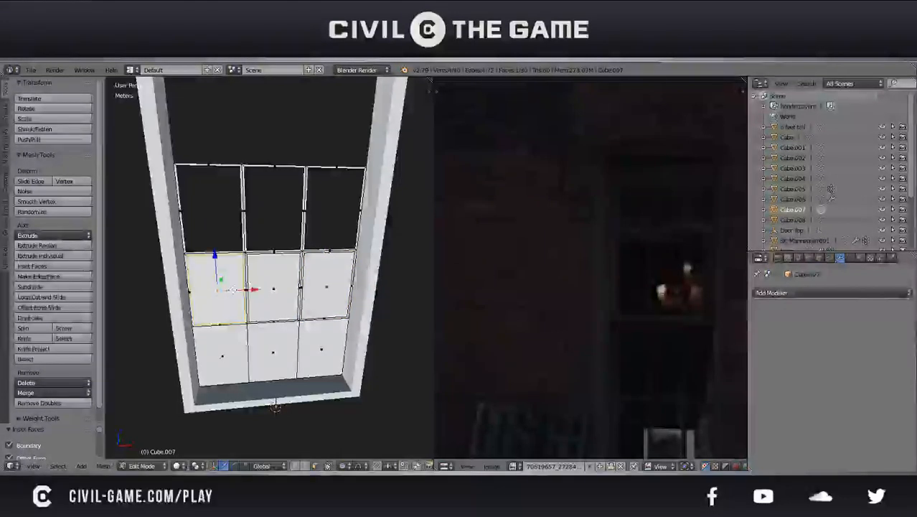
Try insetting the three bottom-row panes together as one selection, and undo it
right_click(222, 352)
right_click(273, 352, "shift")
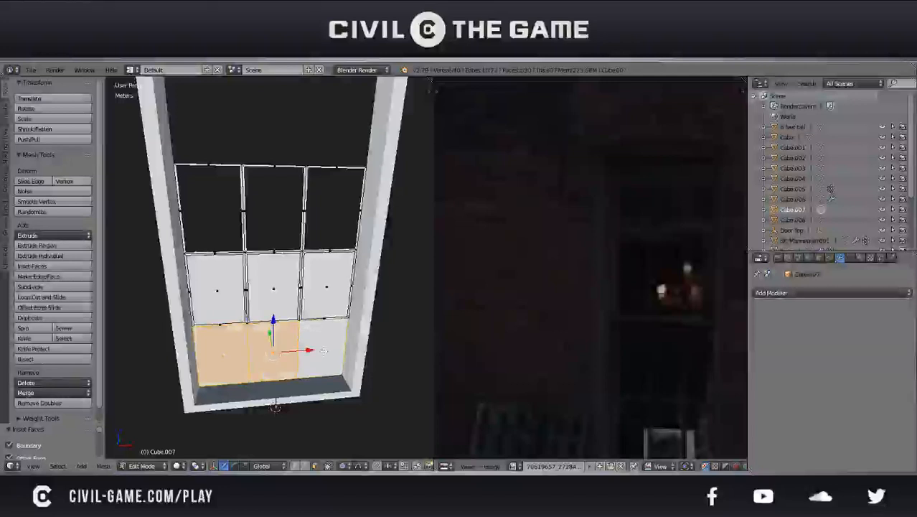
key("i")
left_click(309, 350)
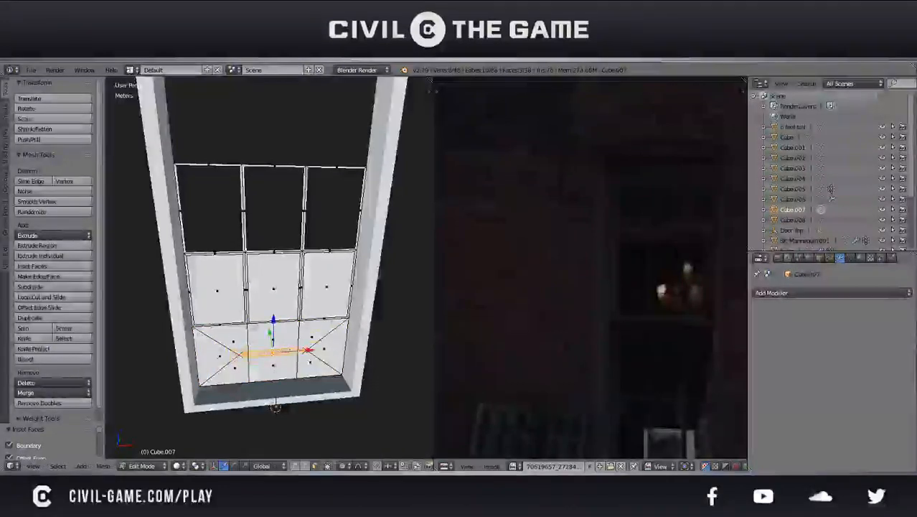
key("ctrl+z")
Inset each of the three bottom-row panes individually by a thin border and save the file
right_click(226, 351)
key("i")
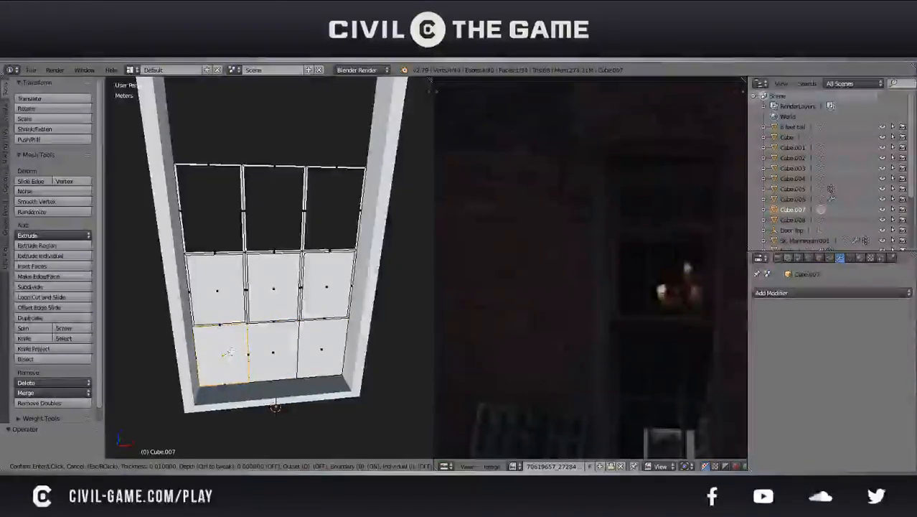
left_click(228, 352)
right_click(272, 351)
key("i")
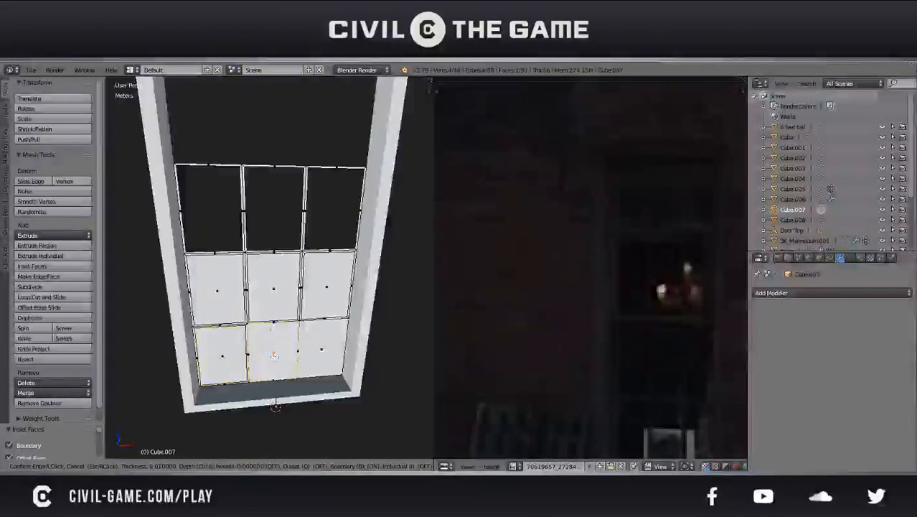
left_click(273, 354)
right_click(307, 357)
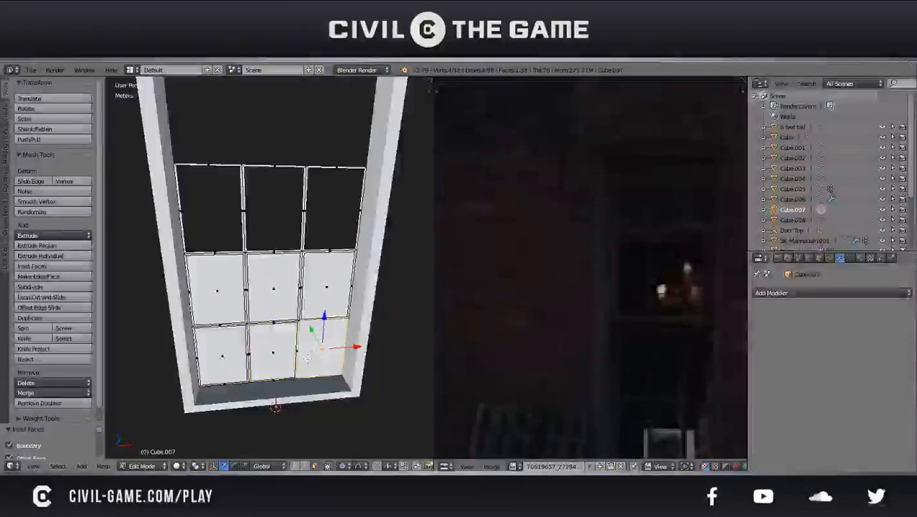
key("i")
left_click(307, 357)
key("ctrl+s")
left_click(307, 359)
Delete the six inset faces in the middle and bottom rows, and save the file over the existing one
right_click(283, 343)
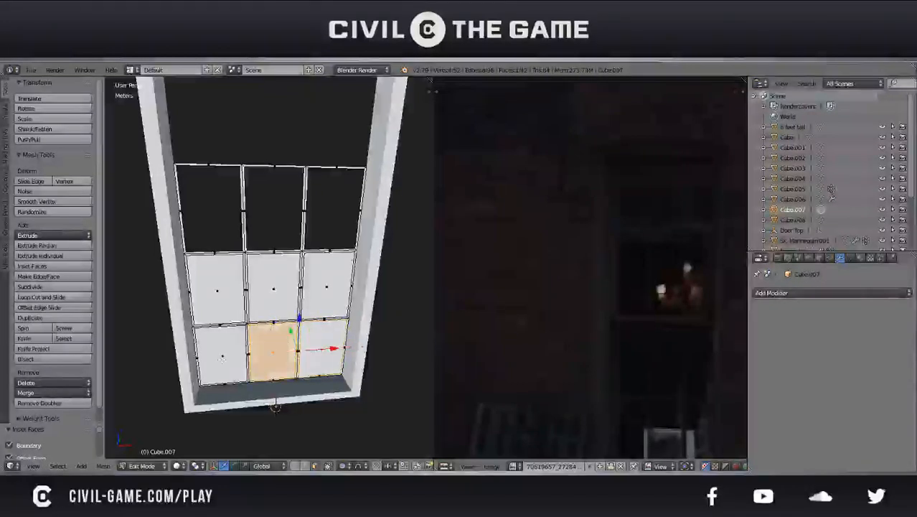
right_click(322, 352, "shift")
right_click(221, 356, "shift")
right_click(215, 287, "shift")
right_click(273, 287, "shift")
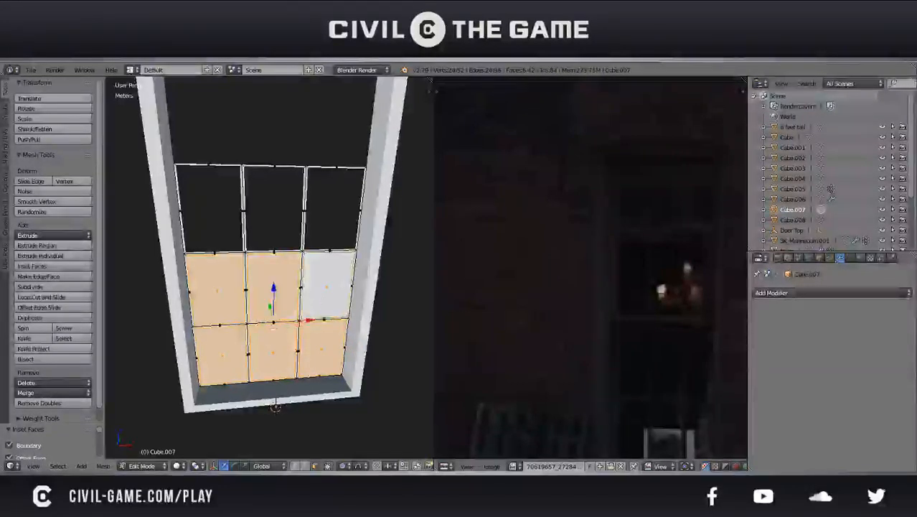
key("x")
left_click(319, 303)
key("ctrl+s")
left_click(319, 302)
Save the file again and extrude the entire grid of window bars by about 5.4 cm to give it depth
key("Tab")
middle_click_drag(318, 303, 332, 279)
scroll(316, 283, "down", 2)
scroll(332, 280, "up", 3)
key("Tab")
key("ctrl+s")
left_click(323, 284)
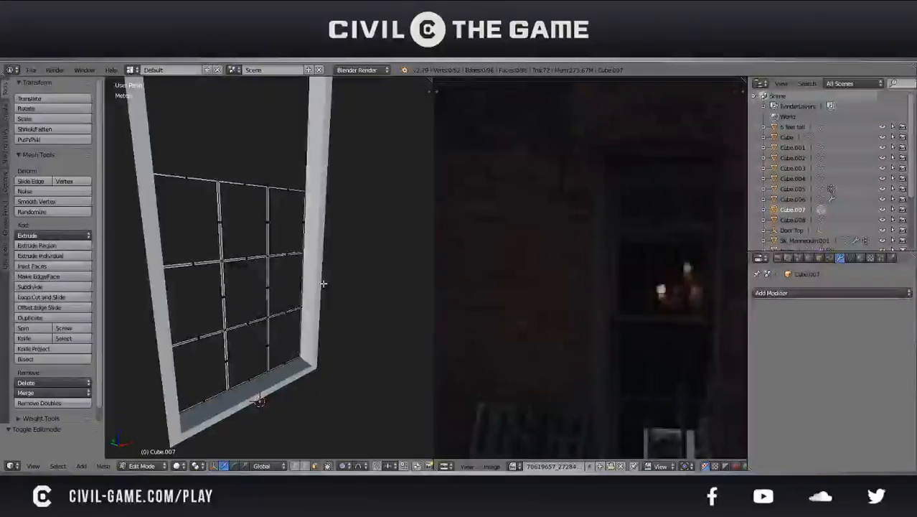
key("a")
scroll(330, 287, "up", 4)
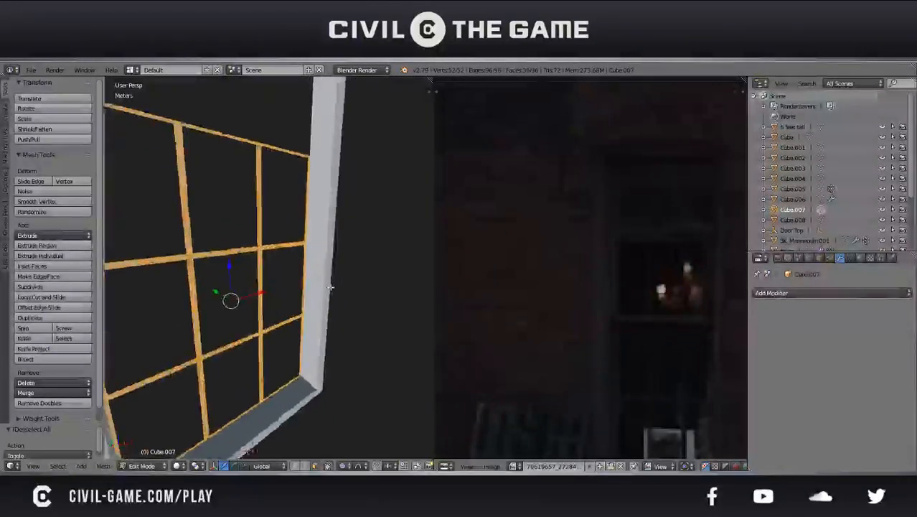
key("e")
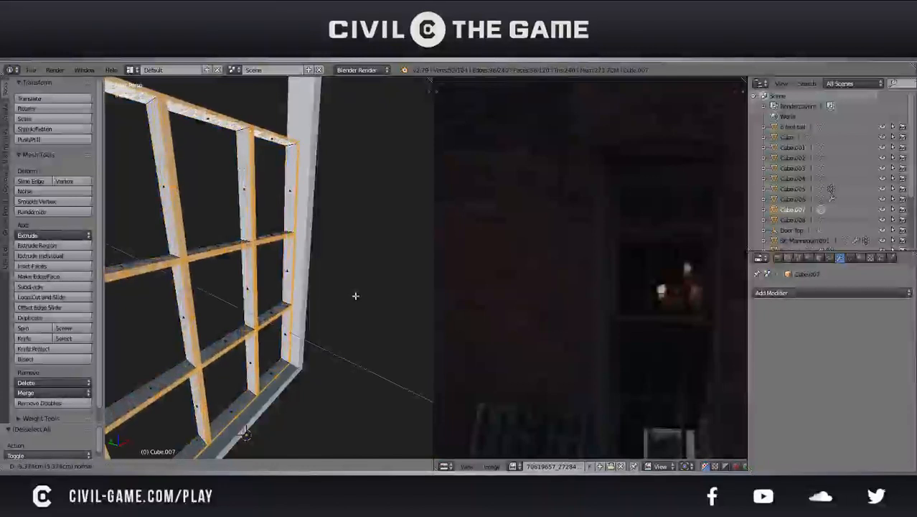
left_click(355, 296)
middle_click_drag(354, 297, 283, 293)
key("Tab")
scroll(282, 303, "down", 5)
Try scaling the sash grid as a whole object from the orthographic front view
right_click(284, 292)
key("KP_1")
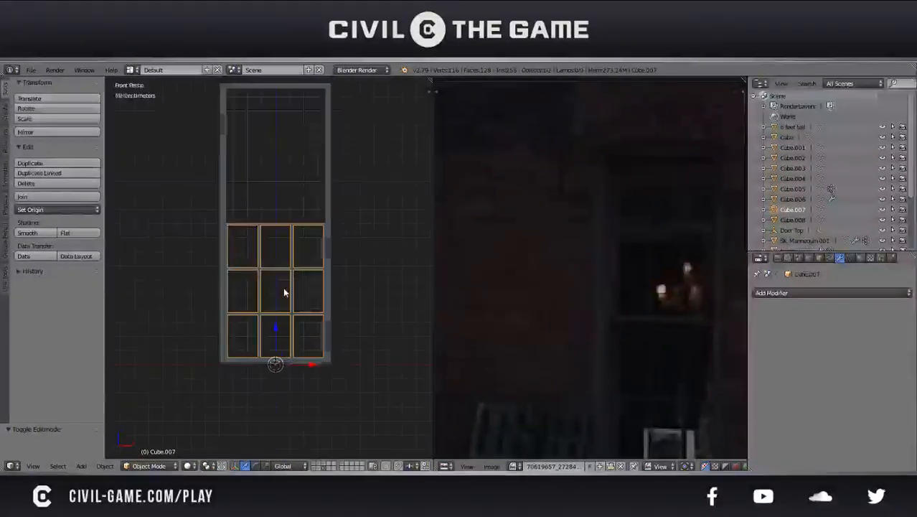
key("KP_Decimal")
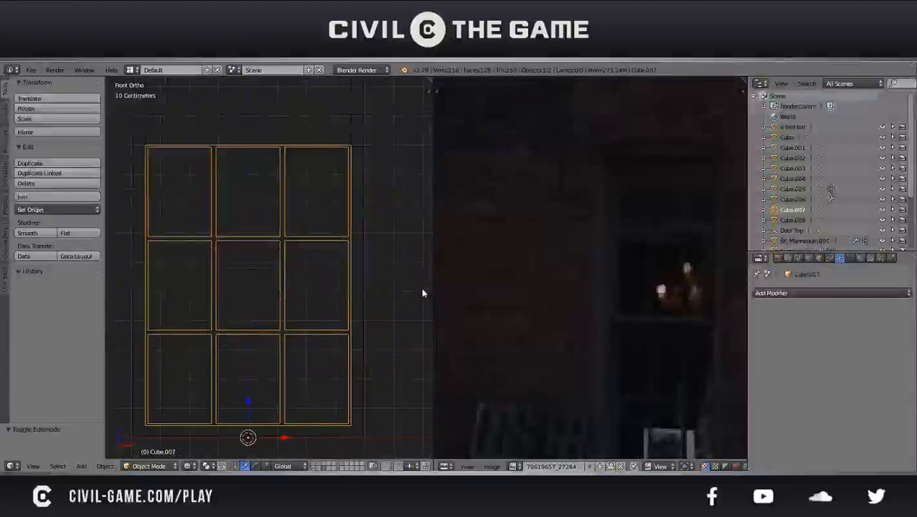
key("s")
right_click(402, 287)
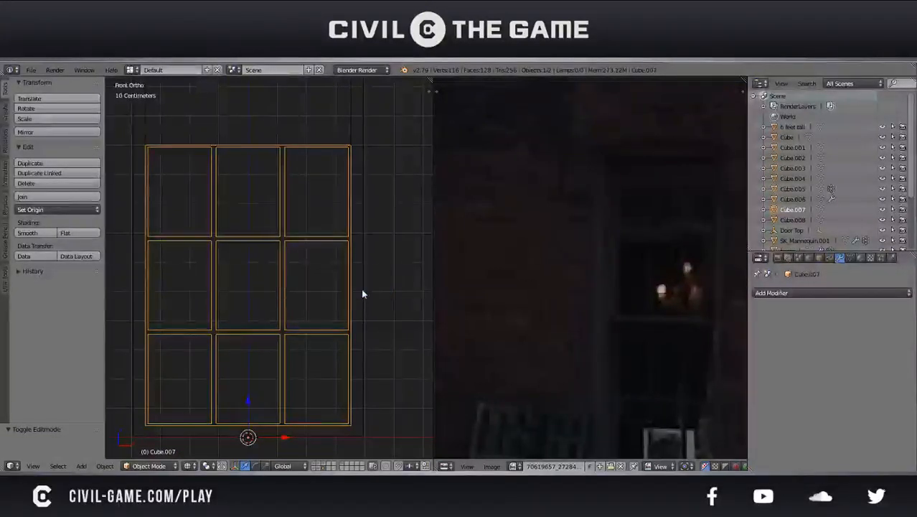
key("z")
scroll(362, 290, "down", 2)
mouse_move(361, 289)
middle_mouse_down()
mouse_move(383, 289)
mouse_move(364, 289)
middle_mouse_up()
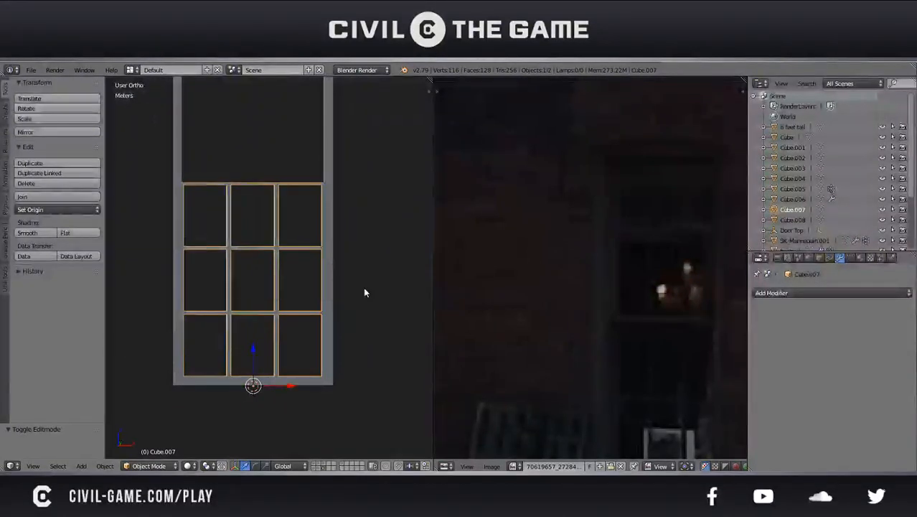
Rescale the sash grid to fit the window frame, finishing with a factor of about 1.011, and nudge it vertically
key("KP_5")
scroll(365, 292, "up", 1)
scroll(365, 291, "down", 1)
middle_click_drag(365, 288, 379, 309)
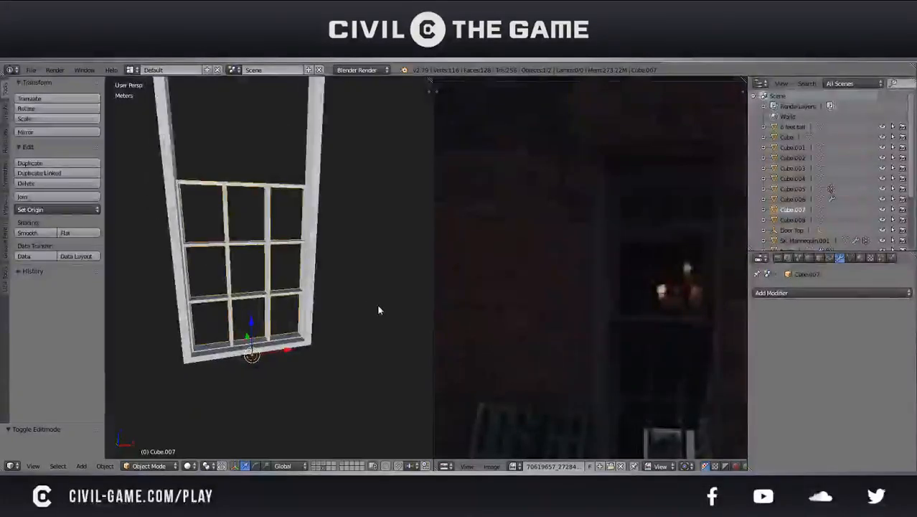
scroll(377, 304, "up", 1)
key("s")
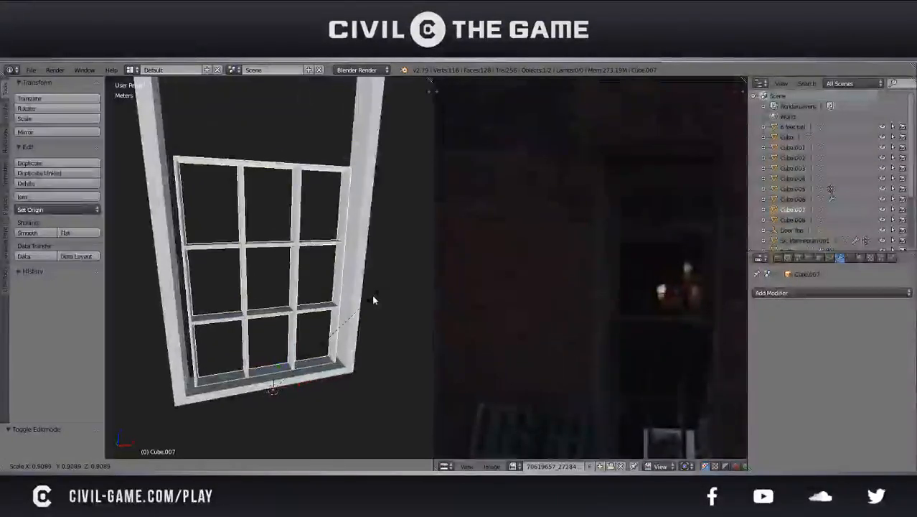
left_click(365, 287)
middle_click_drag(364, 287, 327, 271)
key("s")
left_click(370, 257)
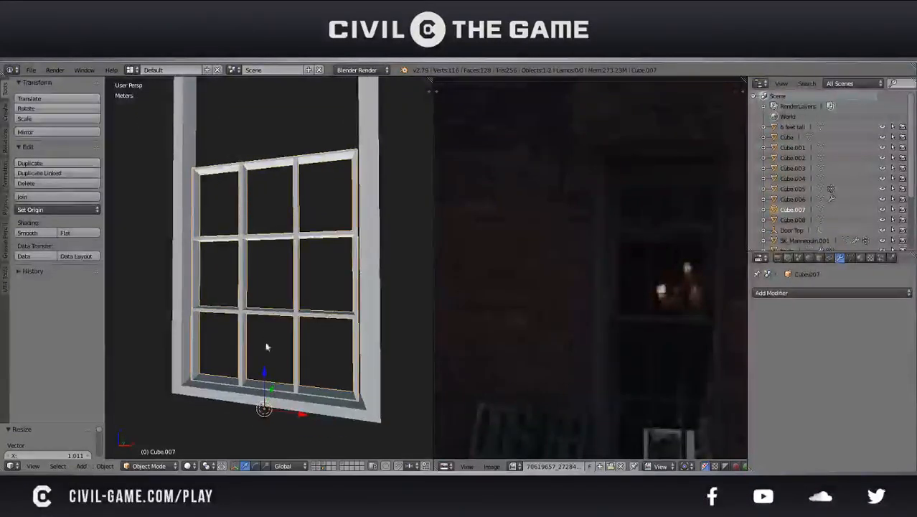
left_click_drag(264, 373, 263, 375)
middle_click_drag(263, 375, 273, 322)
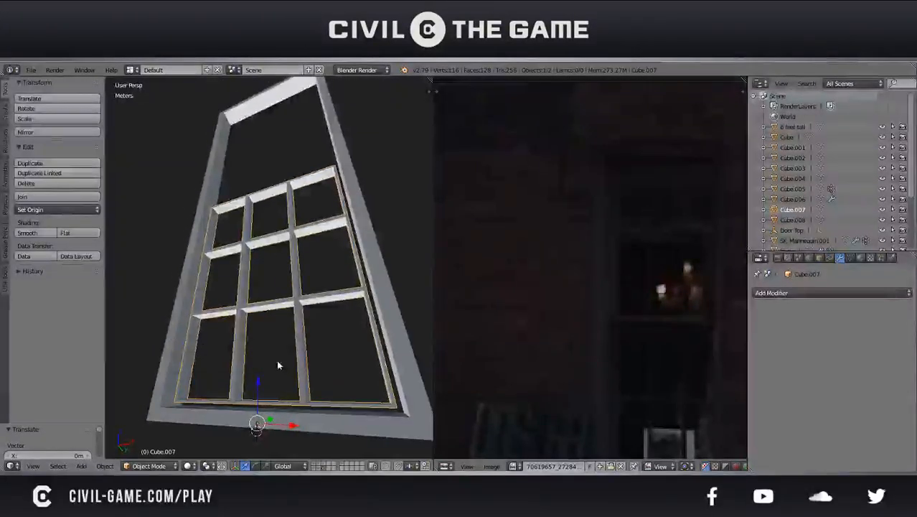
Extrude the sash's outer perimeter faces and scale the extrusion to about 1.05 to thicken the sash border
key("Tab")
middle_click_drag(279, 365, 345, 376)
right_click(362, 398, "alt")
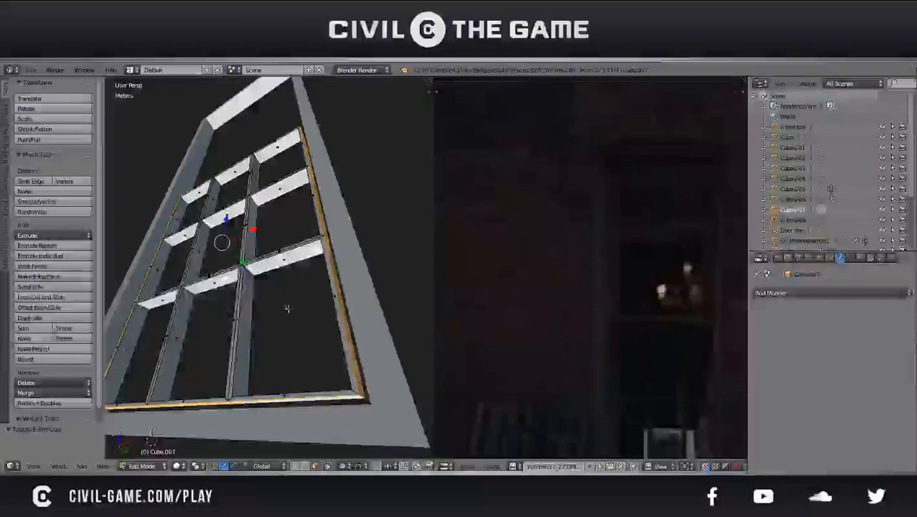
middle_click_drag(265, 295, 373, 352)
middle_click_drag(347, 363, 316, 356)
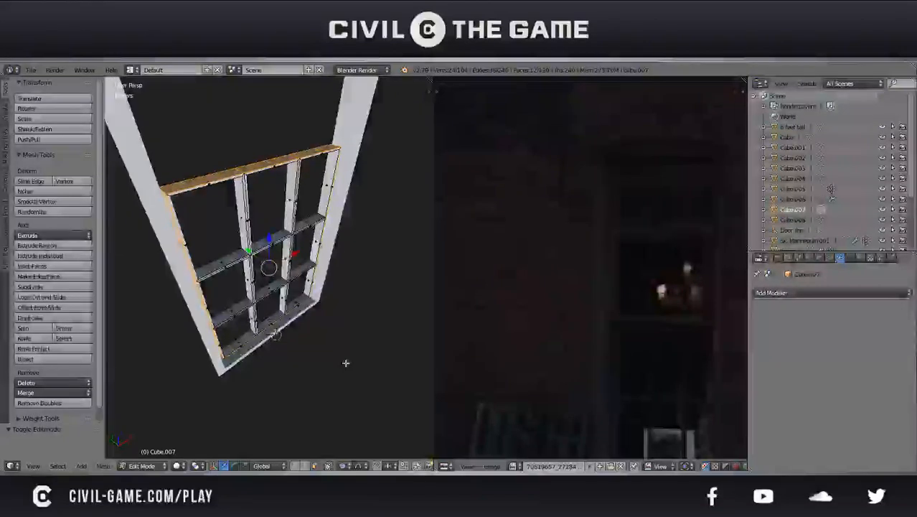
key("g")
right_click(348, 344)
key("s")
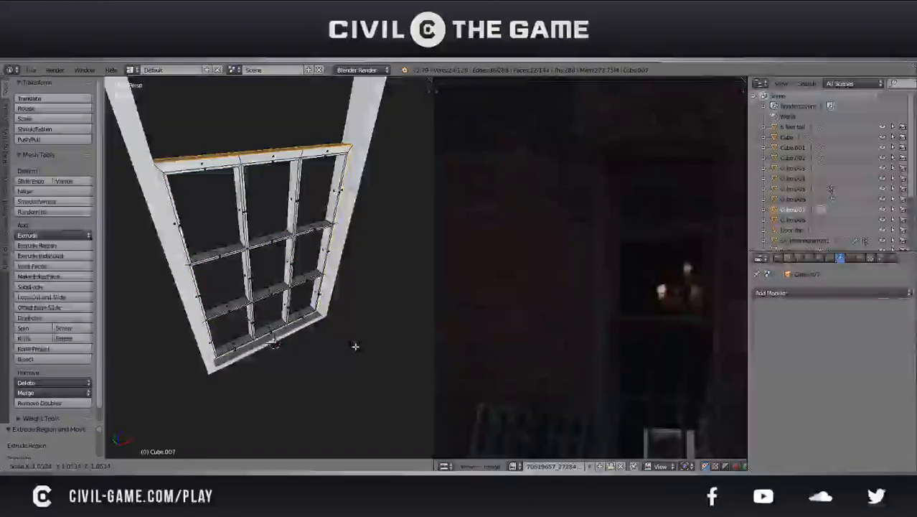
left_click(356, 347)
middle_click_drag(356, 346, 343, 310)
Scale the whole window sash to about 0.986 and nudge it vertically to sit inside the frame
left_click_drag(270, 252, 264, 243)
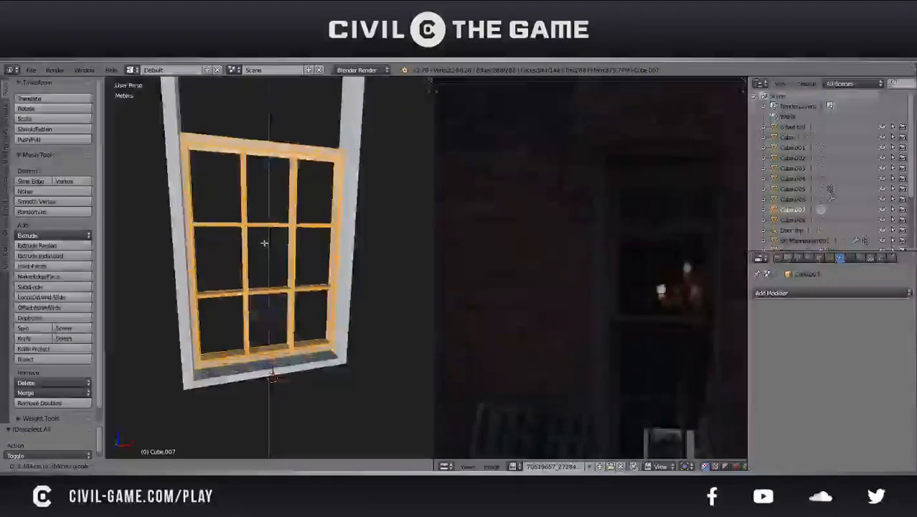
left_click(267, 250)
middle_click_drag(266, 249, 239, 219)
key("s")
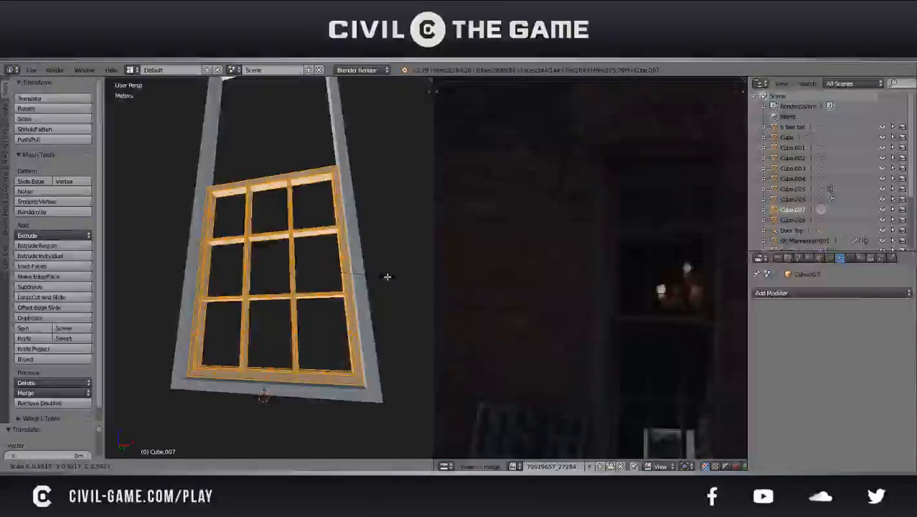
left_click(387, 277)
key("g")
key("z")
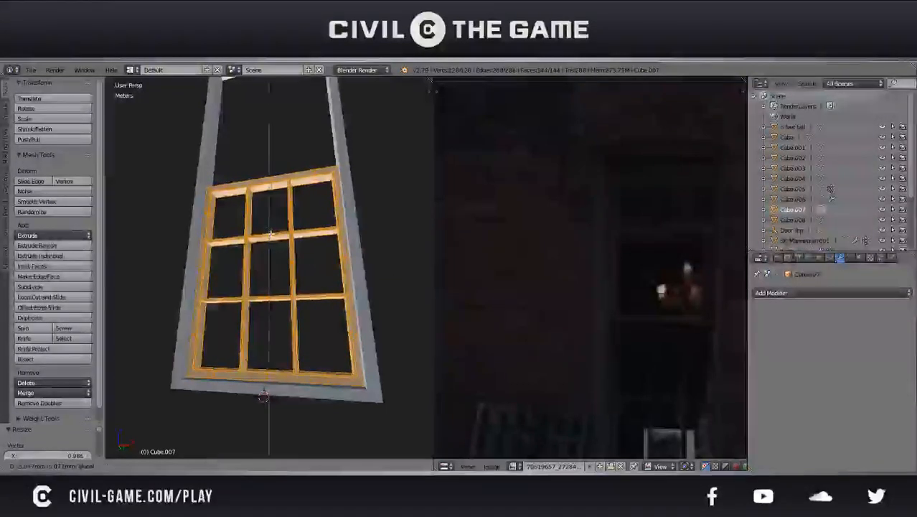
left_click(272, 235)
Select the upper faces of the sash's top rail and fine-tune their height along Z
middle_click_drag(272, 236, 307, 299)
middle_click_drag(288, 209, 329, 300, "shift")
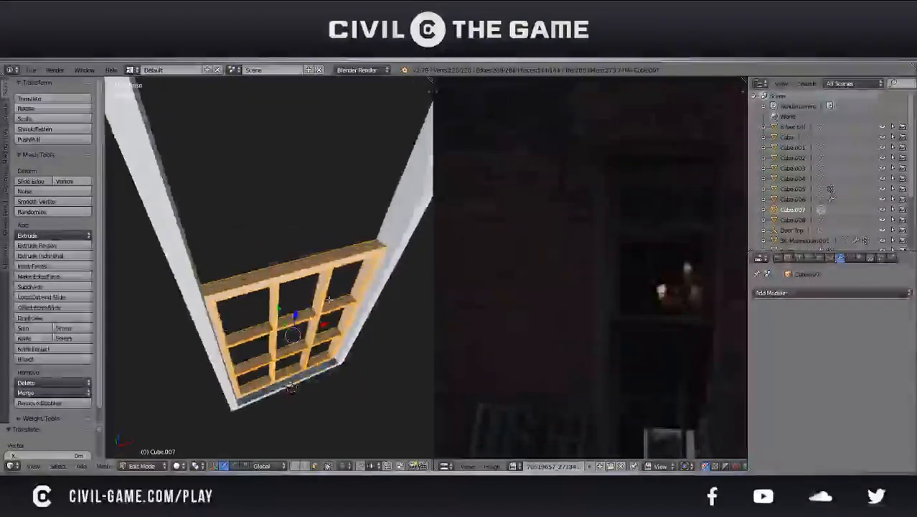
right_click(245, 276, "shift")
middle_click_drag(245, 276, 233, 238)
key("g")
key("z")
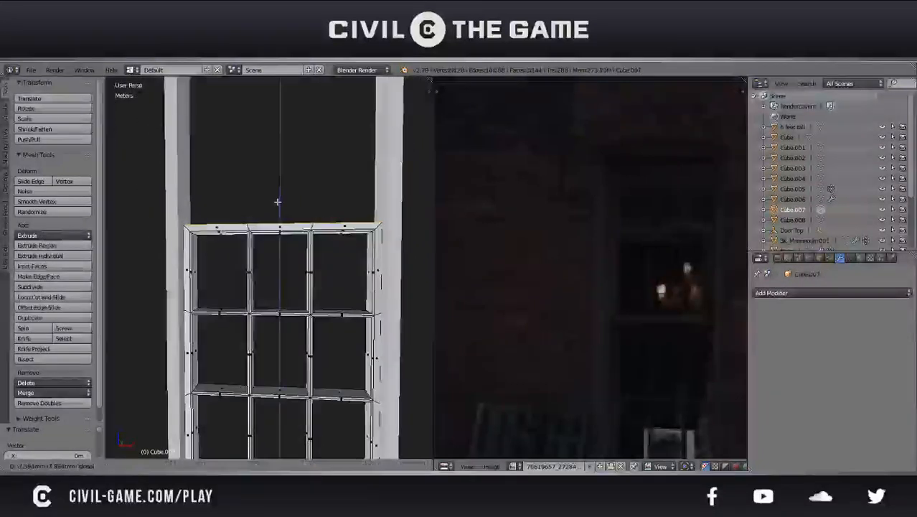
left_click(278, 203)
scroll(295, 266, "down", 2)
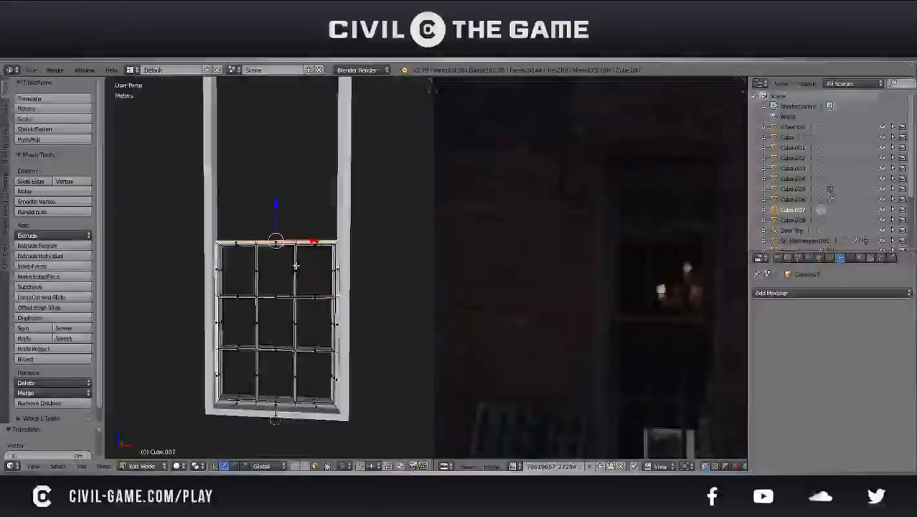
scroll(272, 267, "up", 1)
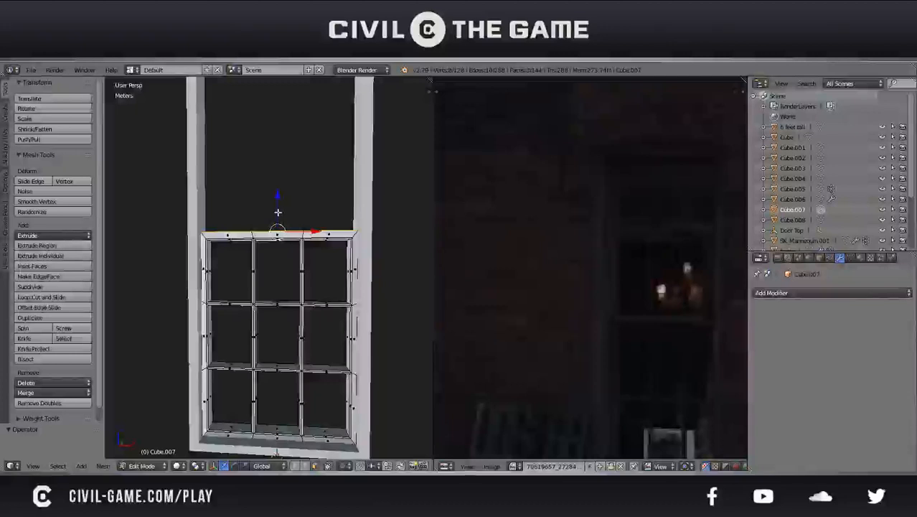
scroll(277, 212, "up", 6)
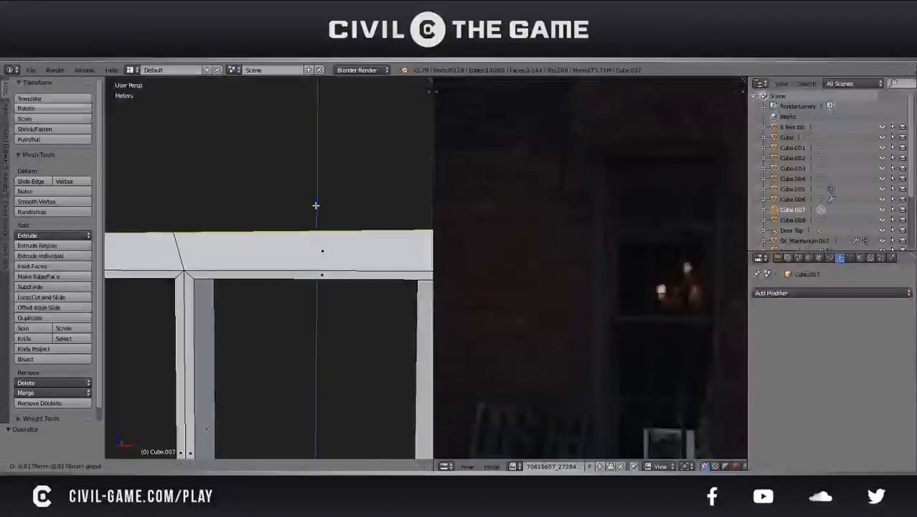
left_click(316, 206)
scroll(317, 216, "down", 4)
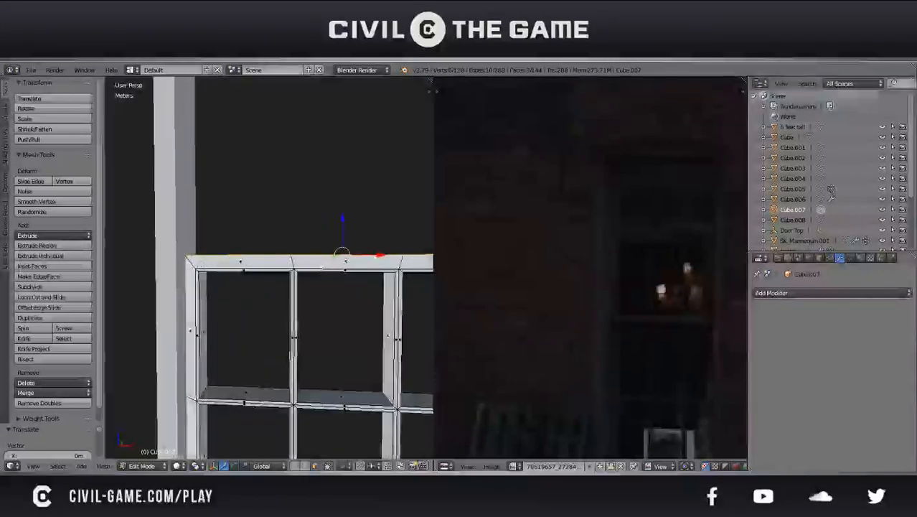
scroll(203, 275, "down", 3)
Extrude the front faces of the sash's outer border forward and adjust the depth of the extrusion
middle_click_drag(203, 275, 324, 261)
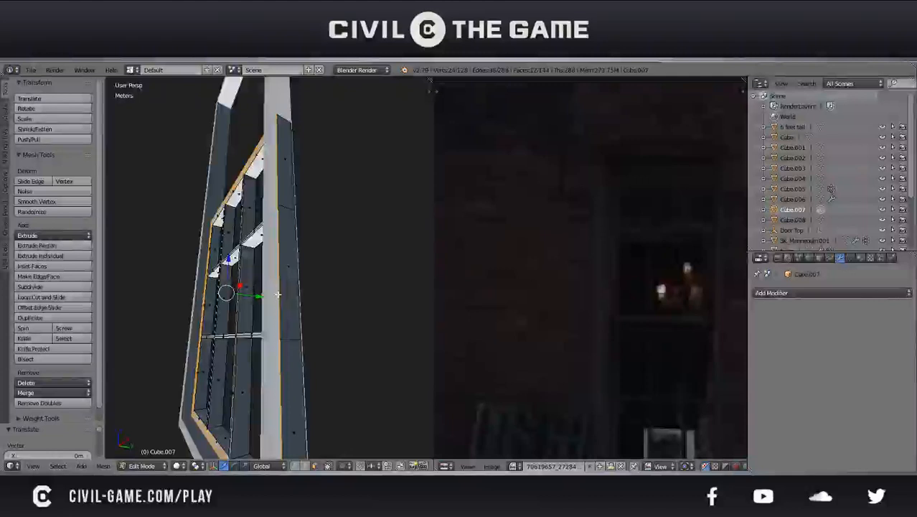
key("e")
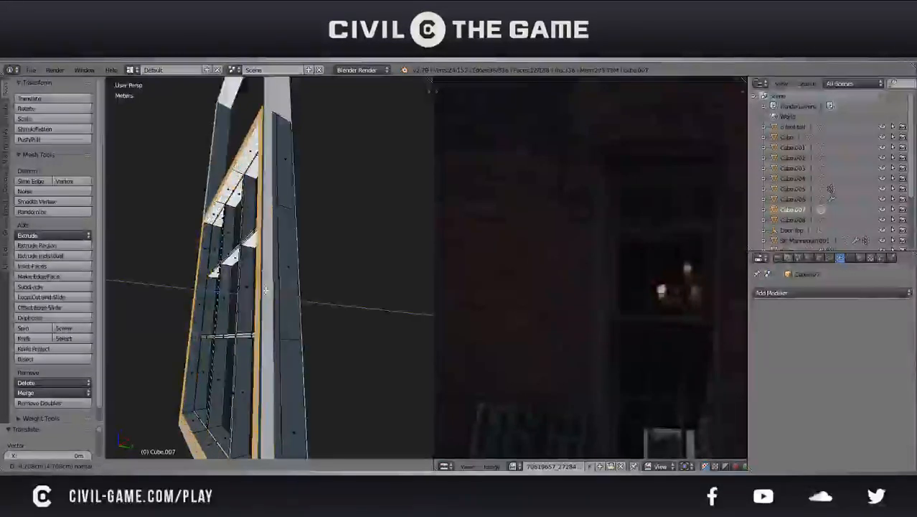
left_click(266, 290)
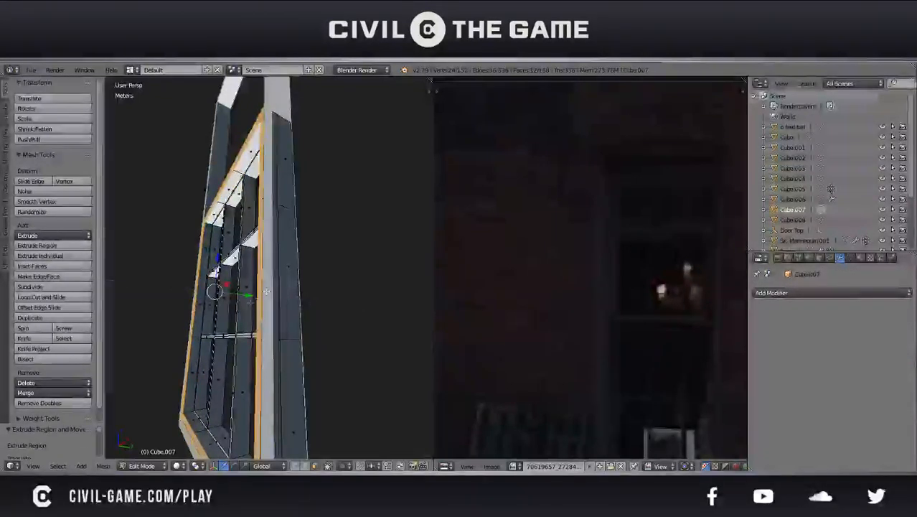
left_click_drag(240, 291, 246, 294)
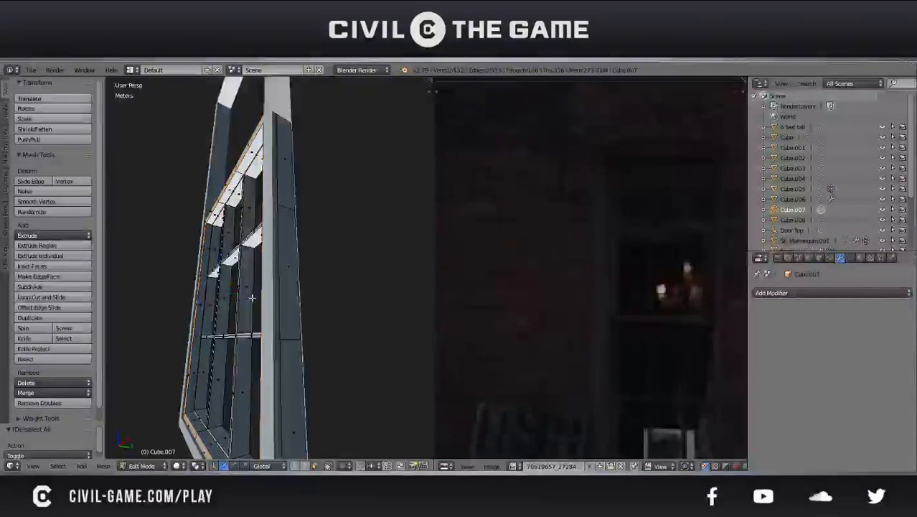
key("a")
key("a")
Scale the sash object along Y to about 0.55 to make it thinner
key("Tab")
middle_click_drag(313, 334, 344, 353)
key("s")
key("y")
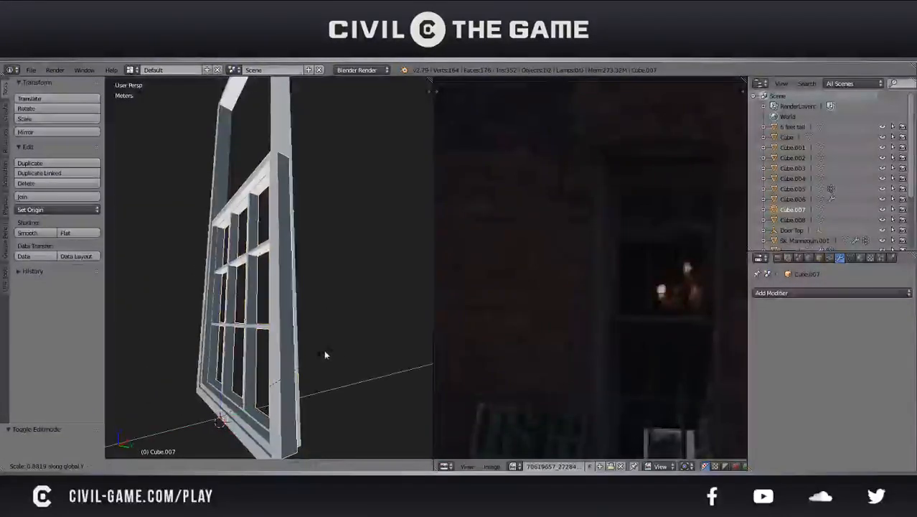
left_click(282, 364)
Delete the depth faces of the outer window frame, keeping only its flat front ring
right_click(295, 375)
key("Tab")
mouse_move(295, 376)
middle_mouse_down()
mouse_move(261, 359)
mouse_move(352, 392)
mouse_move(286, 381)
middle_mouse_up()
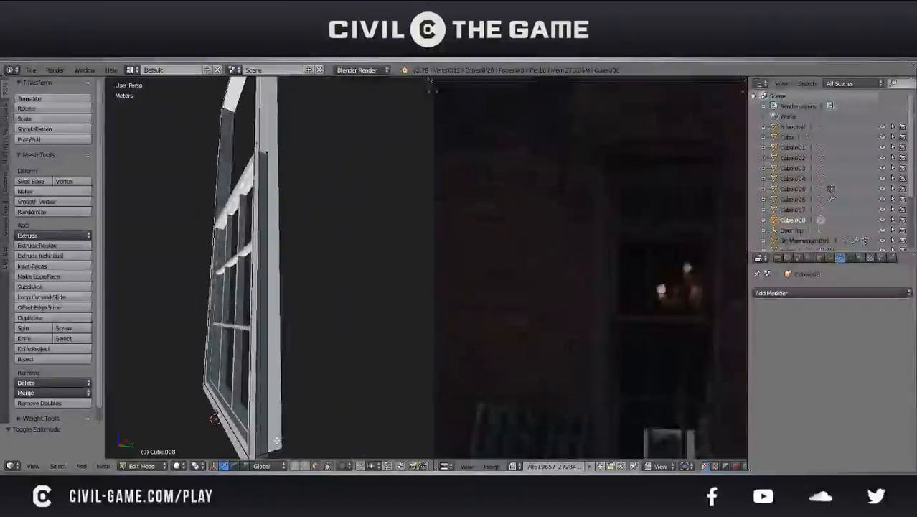
key("a")
key("x")
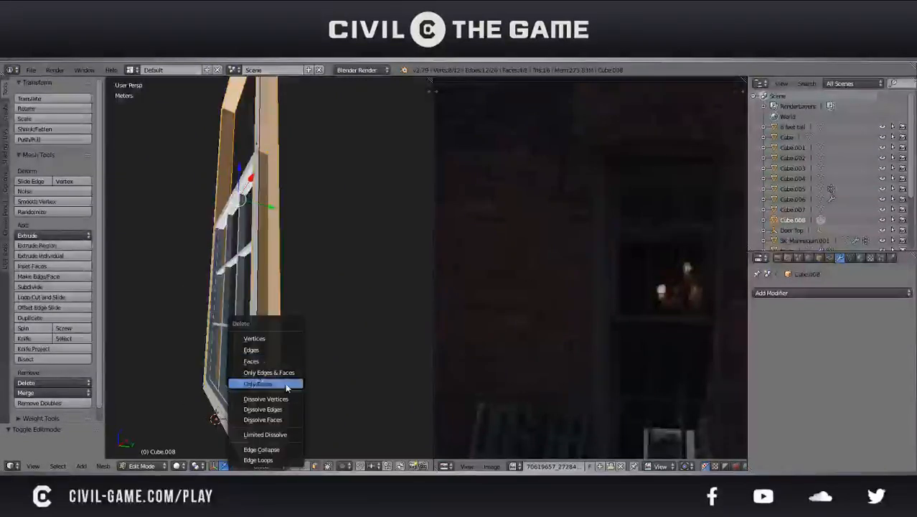
left_click(270, 363)
key("Tab")
Move all of the sash geometry back along Y by about 2 cm, then push it further behind the frame
middle_click_drag(287, 369, 252, 325)
right_click(301, 333)
key("Tab")
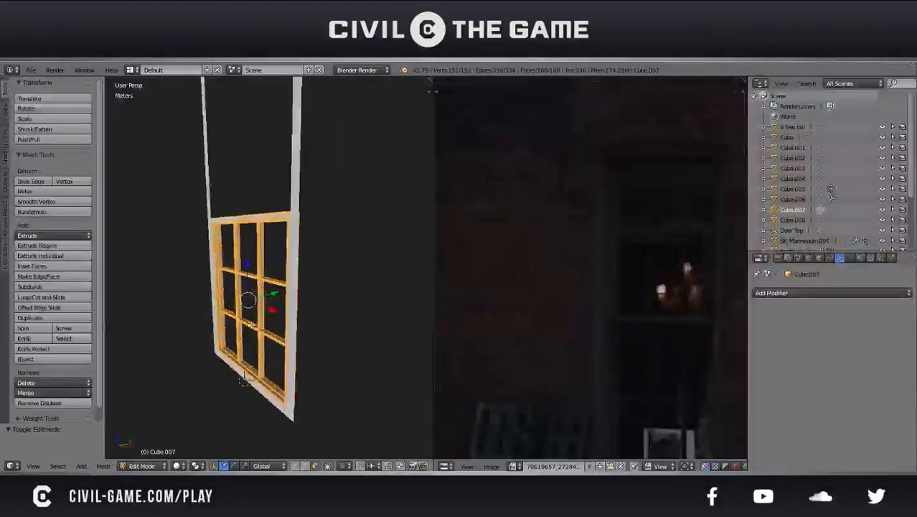
scroll(497, 327, "down", 7)
scroll(544, 309, "up", 7)
middle_click_drag(273, 308, 256, 331)
key("KP_Decimal")
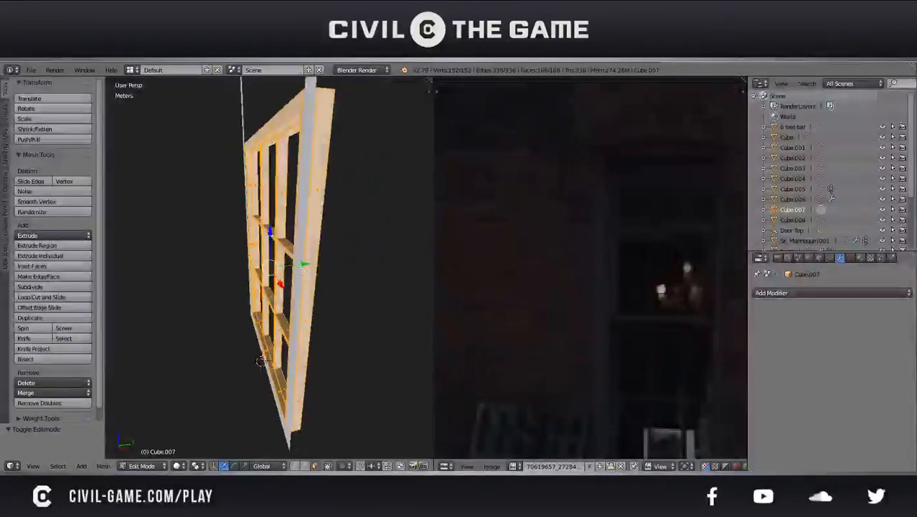
key("g")
key("y")
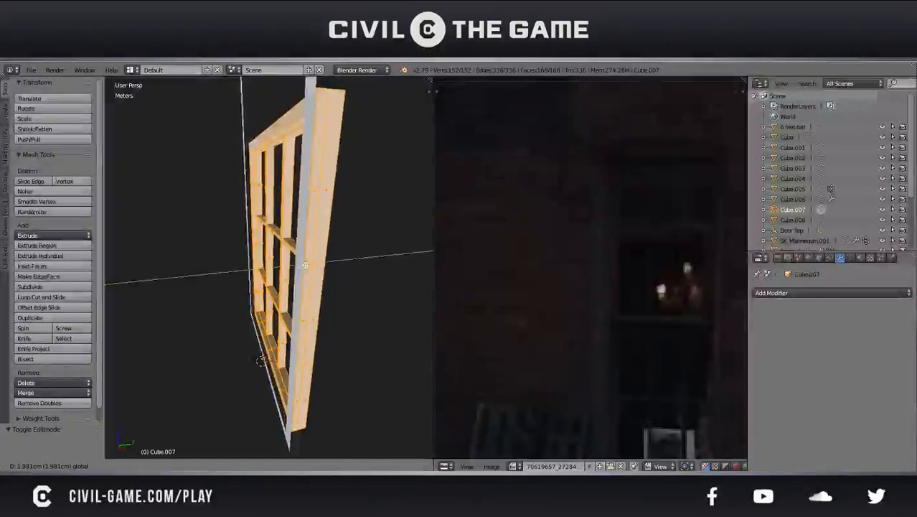
left_click(305, 266)
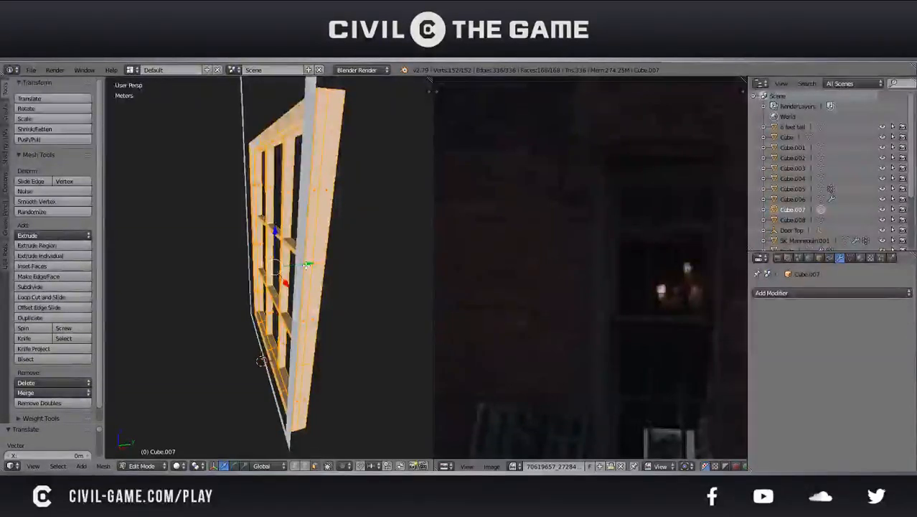
key("g")
key("y")
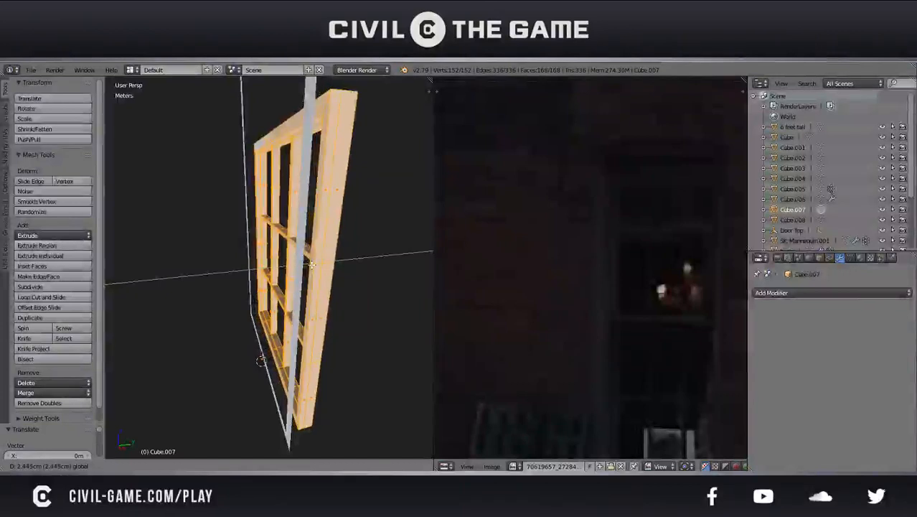
left_click(314, 266)
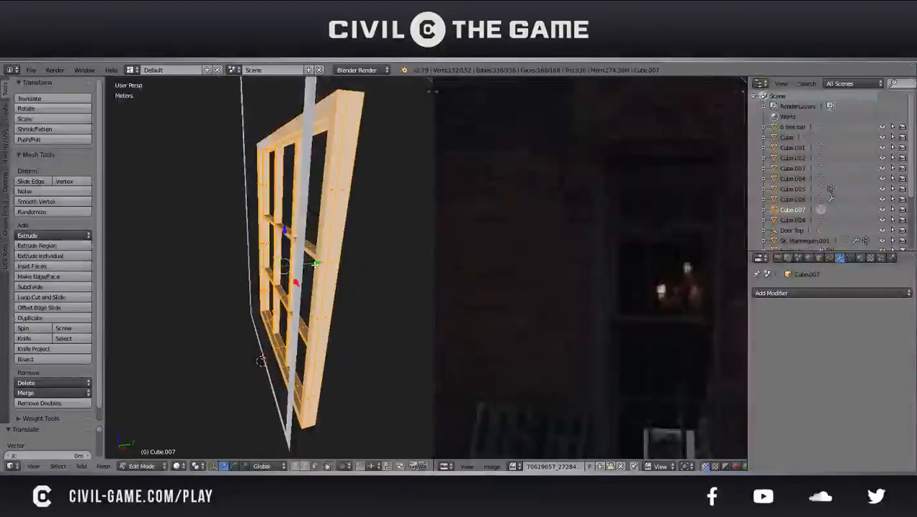
Duplicate the sash, offset the copy about 3.8 cm forward along Y and raise it into the frame's upper half
key("shift+d")
key("y")
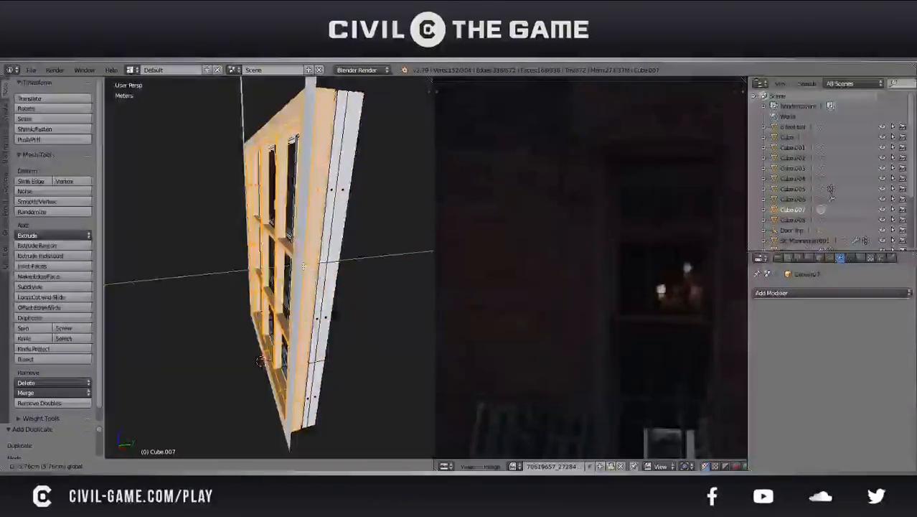
left_click(304, 266)
scroll(304, 265, "down", 2)
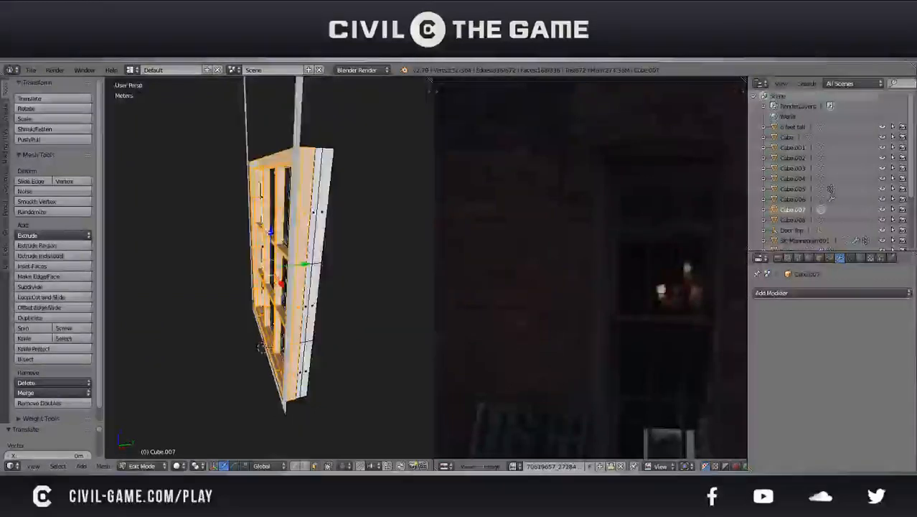
middle_click_drag(269, 231, 348, 254)
key("g")
key("z")
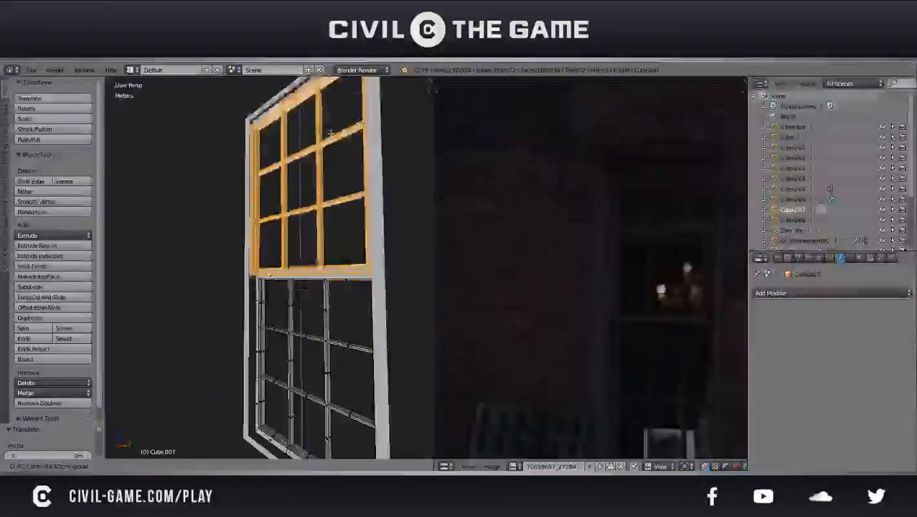
left_click(331, 139)
Align the upper sash vertically with the top of the window frame in the orthographic front view
middle_click_drag(331, 138, 391, 185)
key("KP_1")
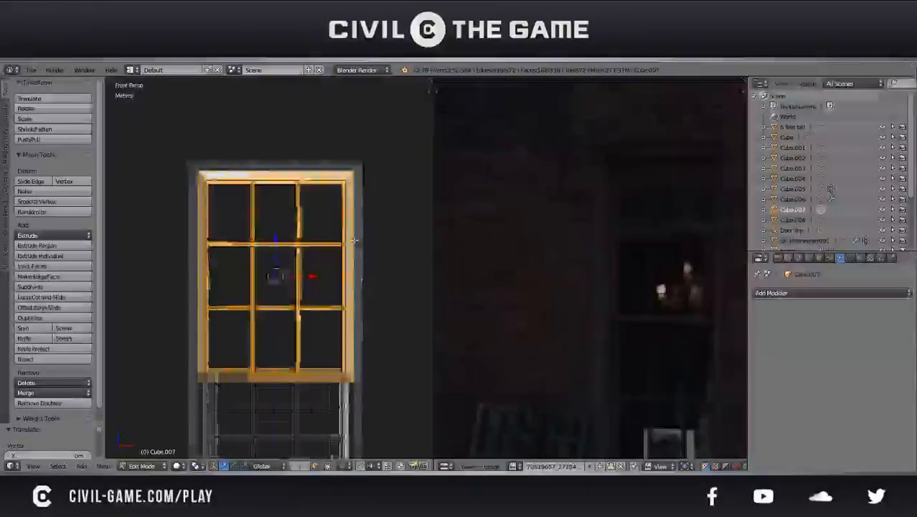
scroll(309, 254, "up", 3)
middle_click_drag(336, 209, 329, 268, "shift")
scroll(330, 269, "up", 2)
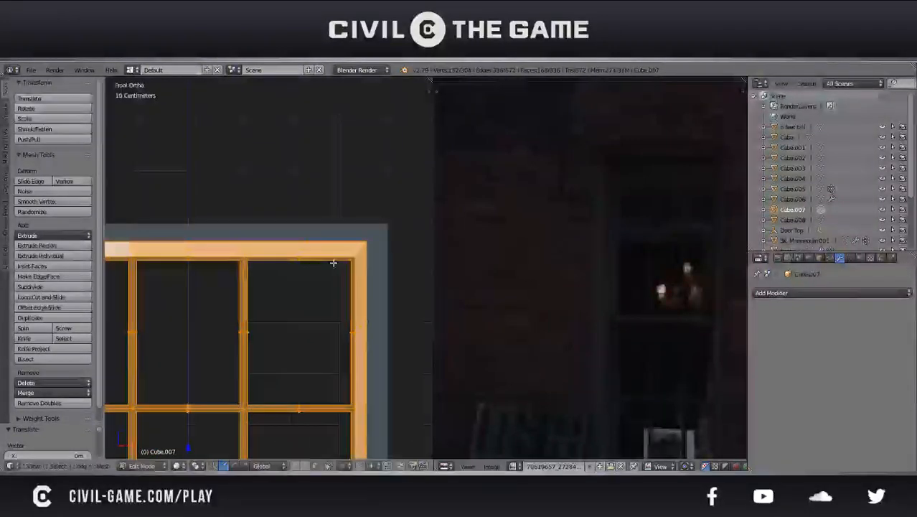
left_click(334, 263)
Select the linked geometry of the lower sash and raise it about 3 mm along Z toward the upper sash
scroll(331, 266, "down", 5)
middle_click_drag(277, 441, 300, 255, "shift")
scroll(297, 335, "up", 1)
scroll(301, 256, "up", 2)
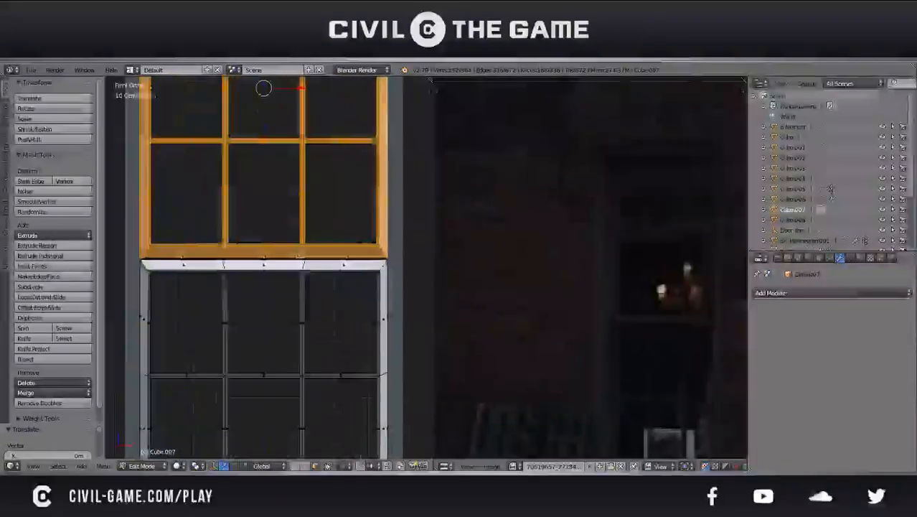
key("a")
key("l")
scroll(305, 272, "up", 4)
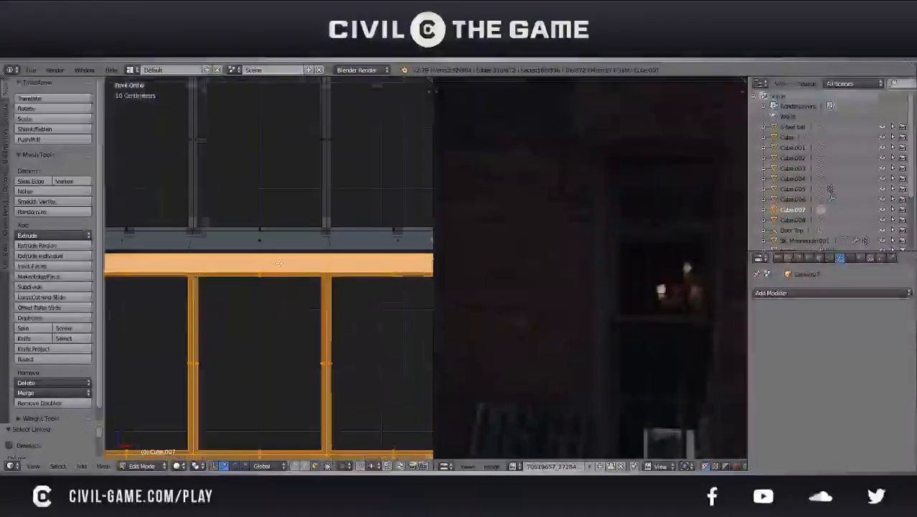
key("g")
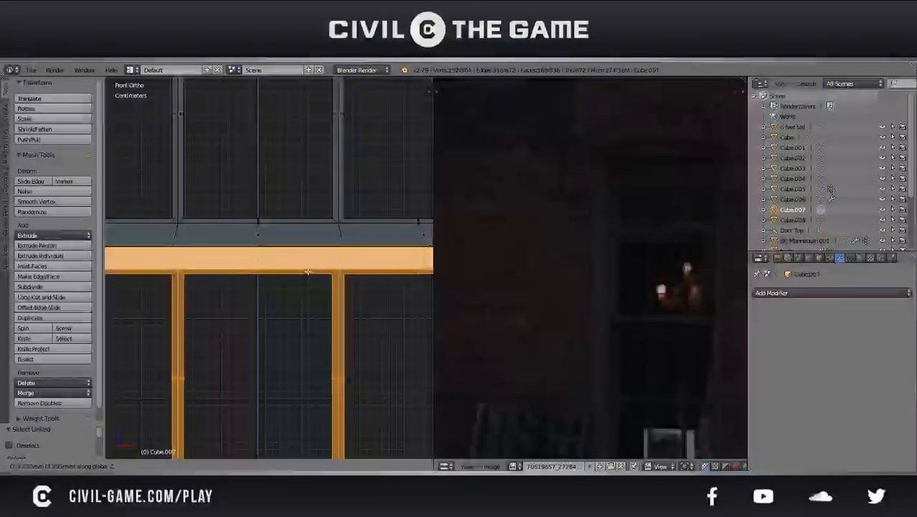
left_click(308, 269)
Return to object mode with solid shading and a perspective view, and save the file over the existing one
scroll(307, 270, "down", 4)
middle_click_drag(307, 272, 323, 155, "shift")
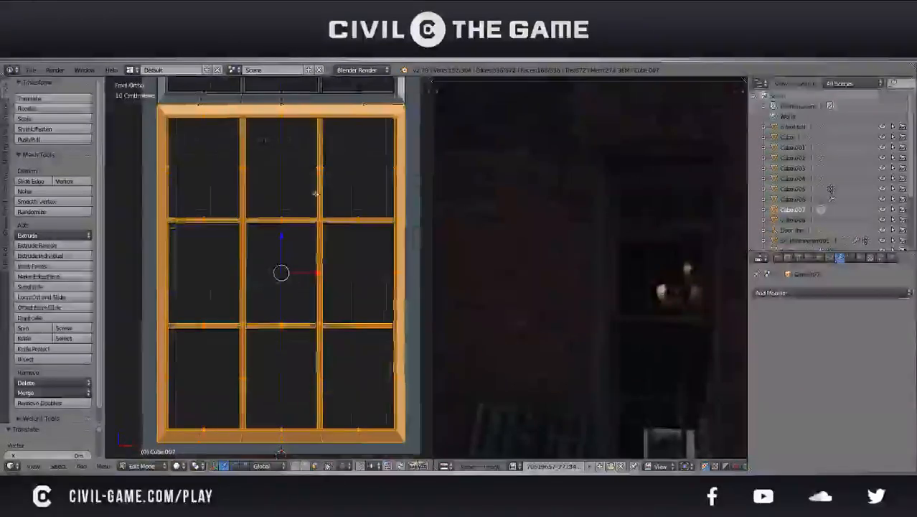
key("z")
middle_click_drag(295, 331, 253, 321, "shift")
key("z")
scroll(295, 292, "down", 1)
key("Tab")
key("KP_5")
key("KP_5")
key("KP_5")
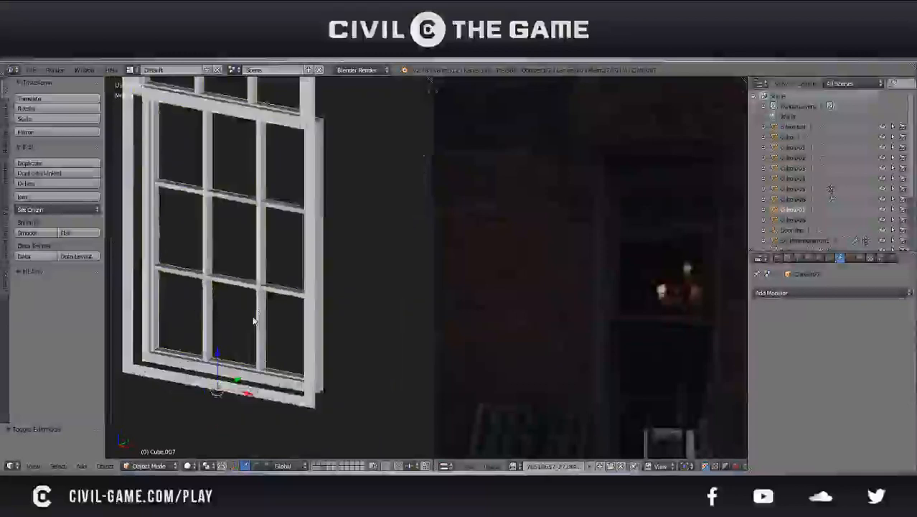
scroll(254, 321, "down", 2)
key("ctrl+s")
left_click(253, 319)
scroll(253, 320, "down", 4)
middle_click_drag(253, 319, 359, 359)
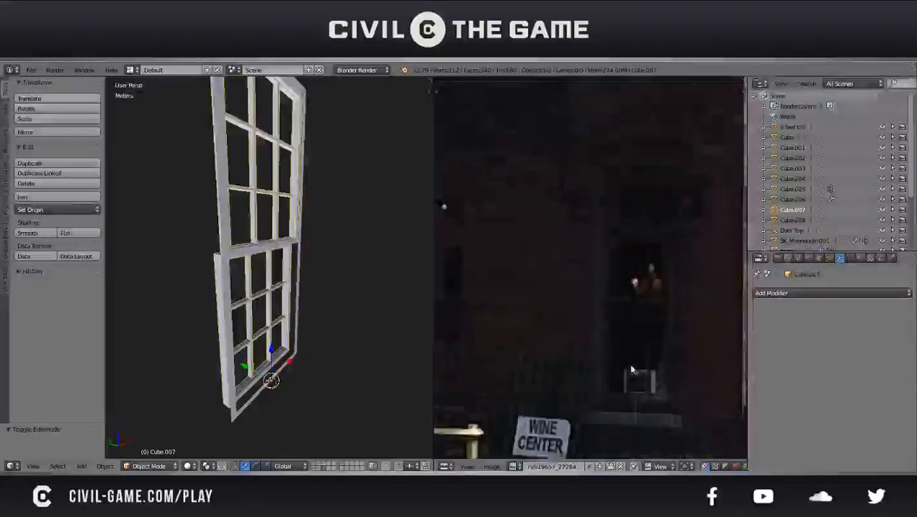
Scale both sashes together along Y to about 0.556 and shift them about 2.1 cm along Y within the frame
key("Tab")
middle_click_drag(302, 283, 356, 293)
key("Tab")
key("s")
key("y")
left_click(355, 337)
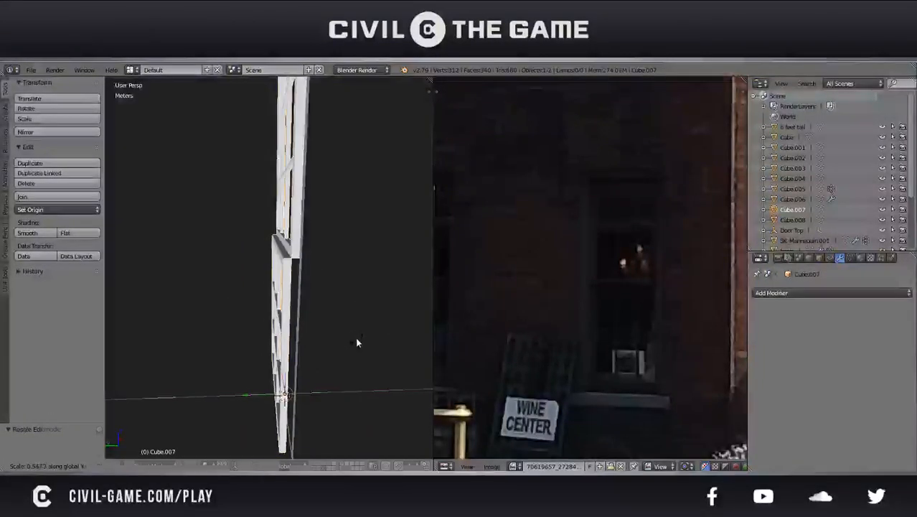
key("g")
key("y")
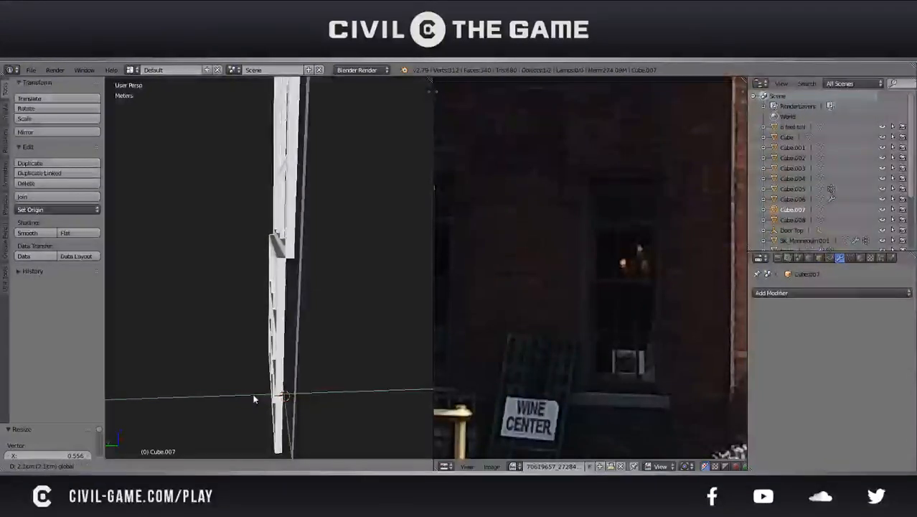
left_click(253, 396)
Clear the sash mesh selection and select the outer edge loops around both the upper and lower sashes
middle_click_drag(325, 315, 219, 320)
key("a")
scroll(219, 319, "up", 4)
key("Tab")
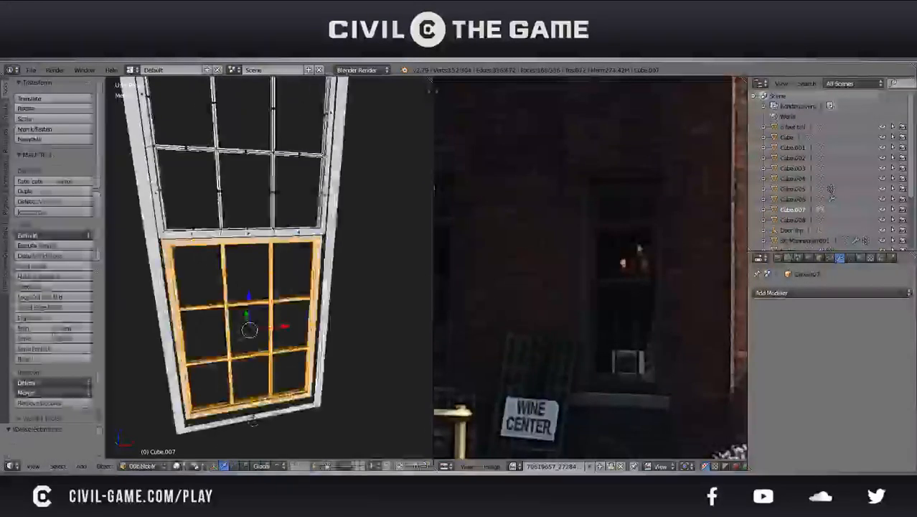
scroll(313, 285, "up", 2)
key("a")
middle_click_drag(314, 286, 272, 316)
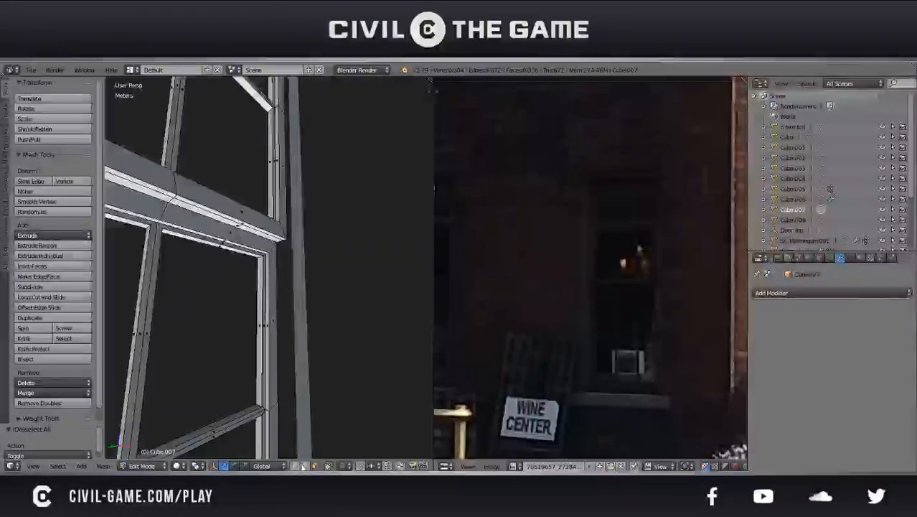
middle_click_drag(271, 338, 260, 316)
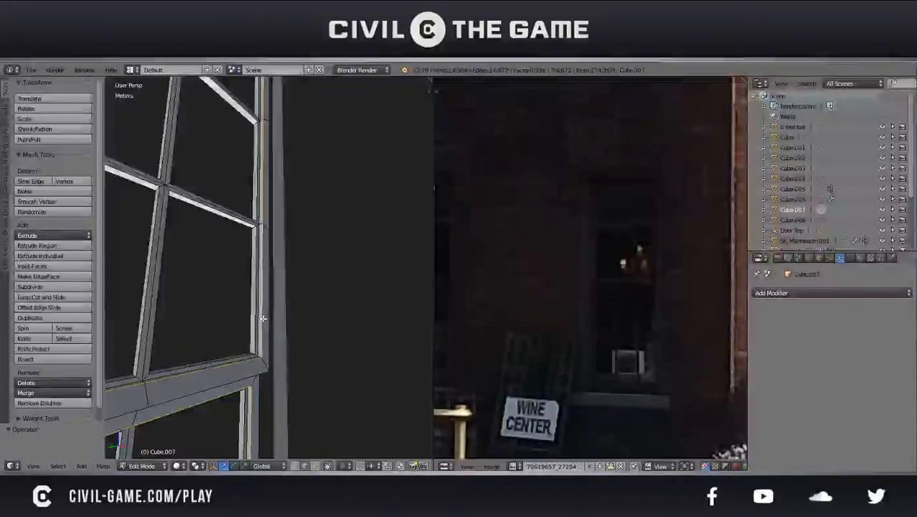
Bevel the selected outer edge loops of both sashes slightly
key("ctrl+b")
key("Return")
key("Tab")
mouse_move(263, 318)
middle_mouse_down()
mouse_move(239, 277)
mouse_move(269, 314)
middle_mouse_up()
key("Tab")
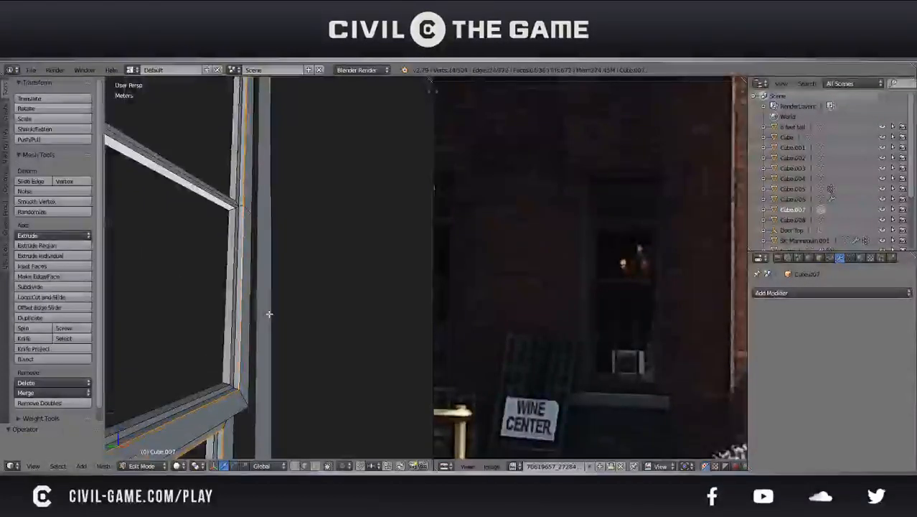
key("ctrl+b")
key("Return")
key("Tab")
mouse_move(269, 314)
middle_mouse_down()
mouse_move(224, 357)
mouse_move(382, 301)
mouse_move(366, 340)
mouse_move(293, 323)
mouse_move(368, 320)
mouse_move(331, 317)
mouse_move(293, 343)
mouse_move(266, 323)
middle_mouse_up()
Select the window frame's inner edge loop and extrude it along Y about 5.1 cm past the sashes
scroll(316, 331, "down", 4)
right_click(295, 341)
scroll(264, 322, "up", 3)
key("Tab")
scroll(220, 366, "up", 2)
key("a")
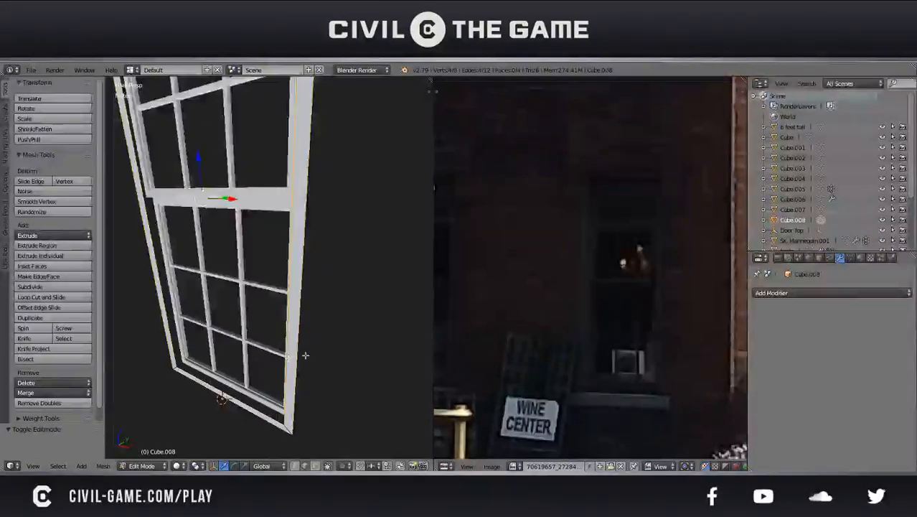
key("g")
key("y")
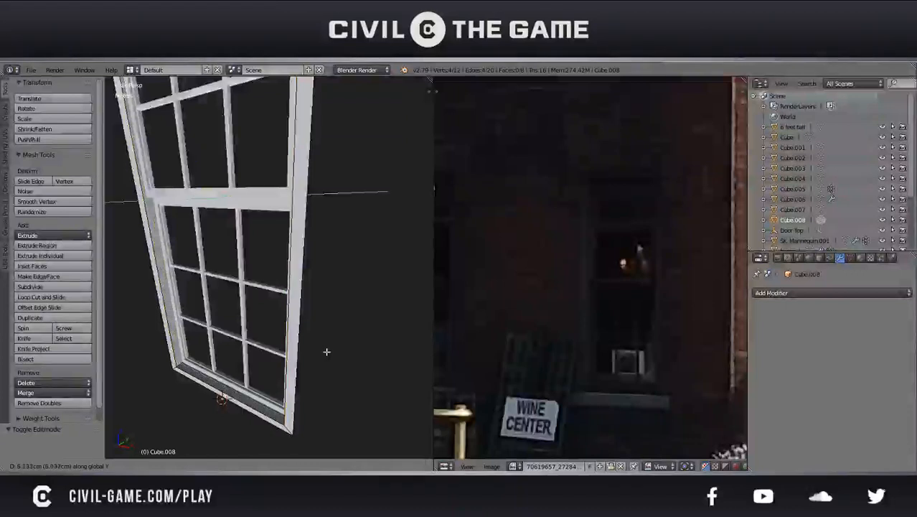
left_click(327, 351)
Nudge the extruded inner edge loop about 2 mm along Y to line it up with the sashes
middle_click_drag(326, 348, 291, 257)
key("g")
key("y")
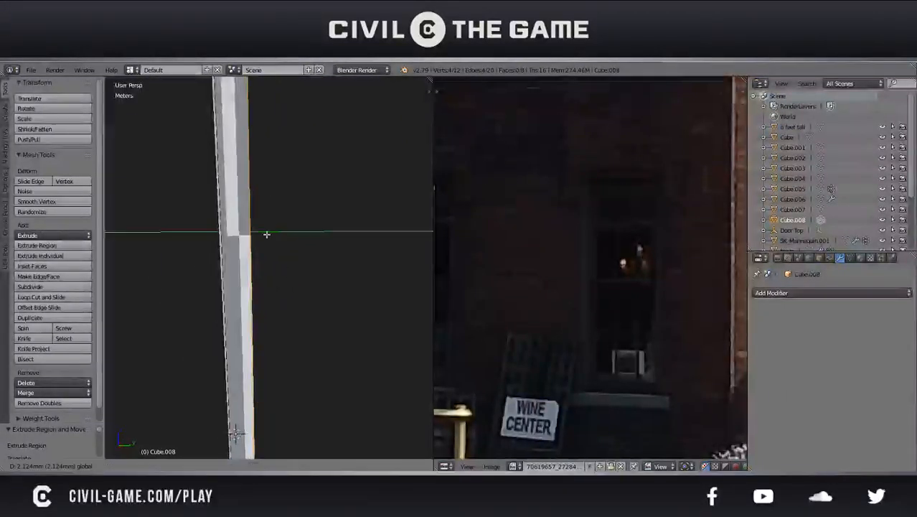
left_click(266, 234)
Select the frame's outer edge loop and extrude it along Y about 4.2 cm
key("Tab")
middle_click_drag(289, 263, 287, 290)
key("Tab")
right_click(231, 193)
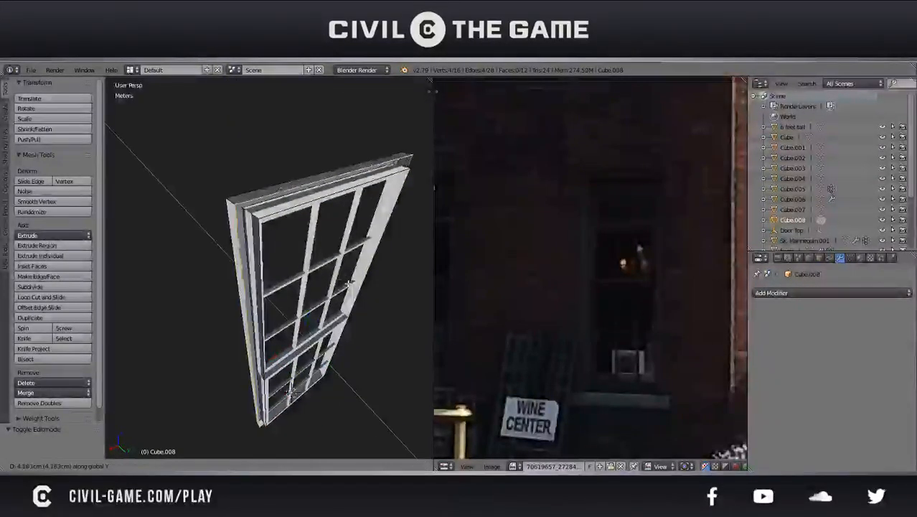
left_click(350, 282)
Fill faces between the extruded inner and outer edges along the frame's top, one side and bottom
middle_click_drag(350, 282, 194, 225)
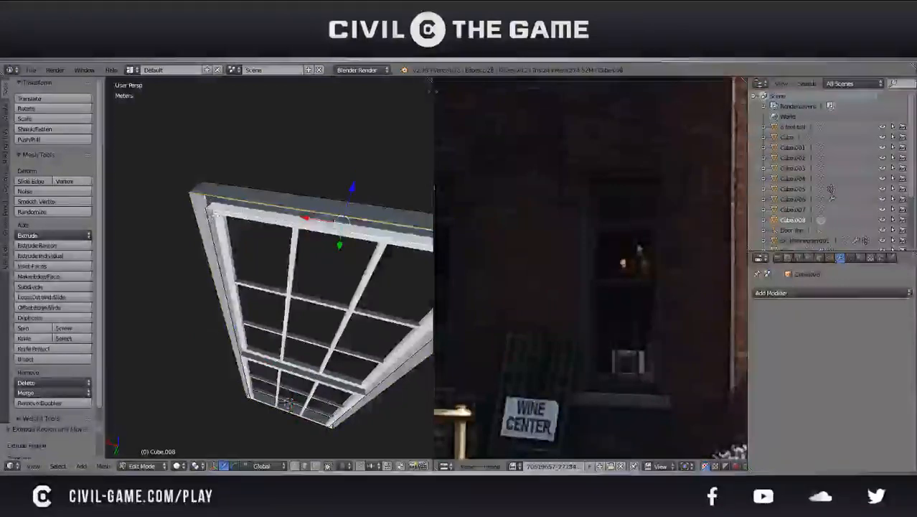
middle_click_drag(248, 314, 259, 215)
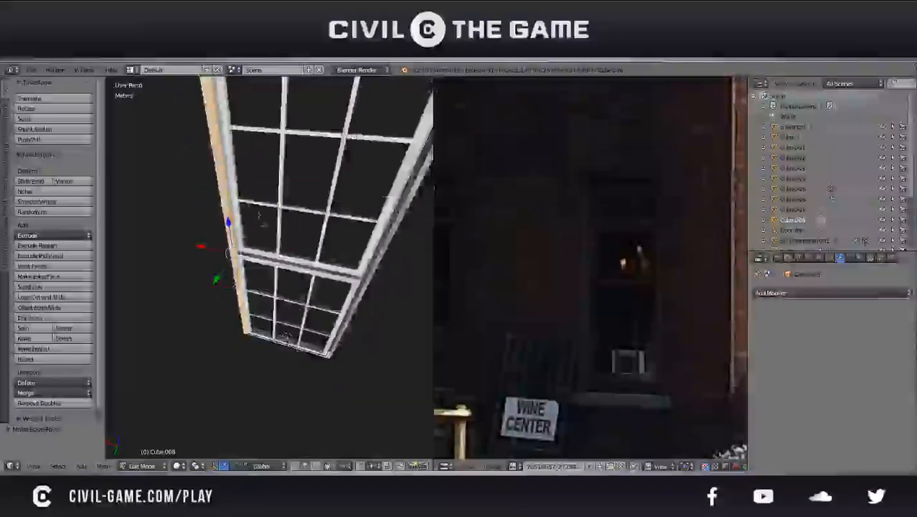
middle_click_drag(291, 355, 261, 303)
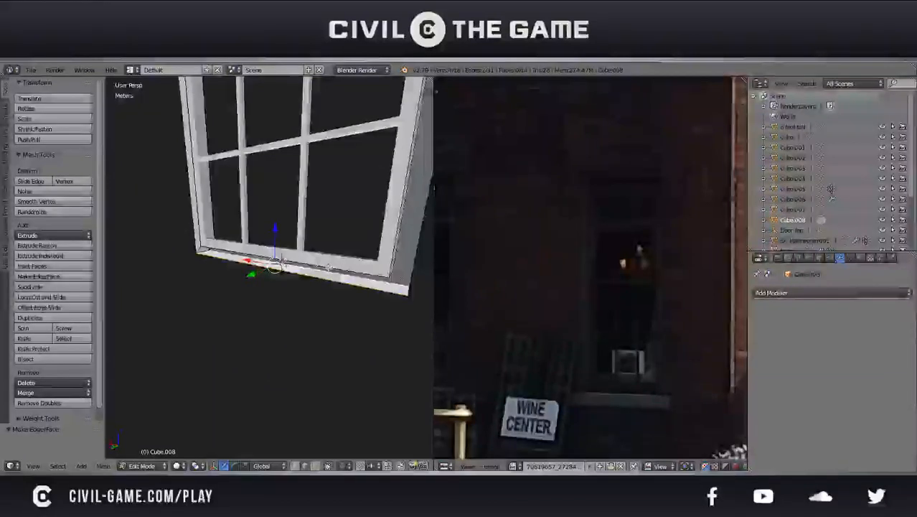
middle_click_drag(297, 270, 307, 303)
key("ctrl+z")
key("f")
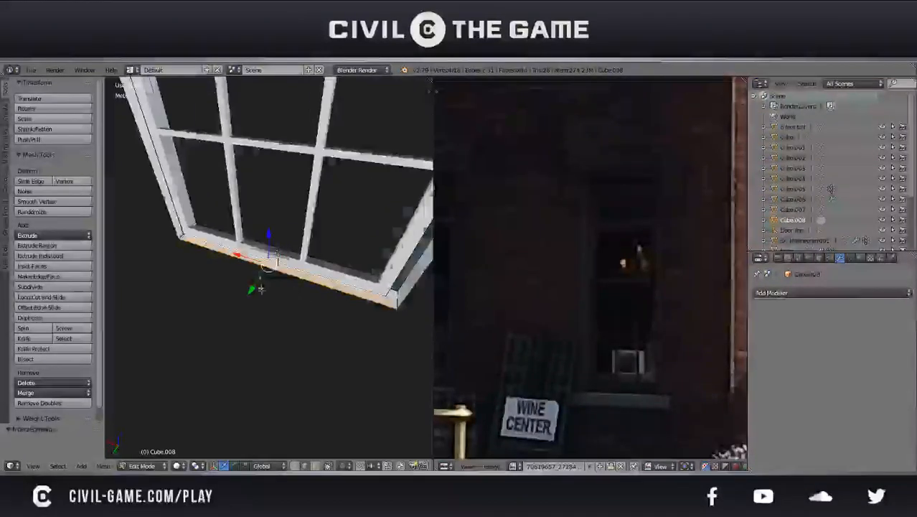
Fill the last open side between the extruded inner and outer edges to close the frame
scroll(301, 292, "down", 3)
middle_click_drag(322, 270, 287, 194)
scroll(311, 330, "up", 3)
right_click(294, 245)
right_click(282, 246, "shift")
scroll(302, 254, "down", 4)
middle_click_drag(287, 194, 237, 287, "shift")
key("Tab")
scroll(297, 219, "down", 3)
key("Tab")
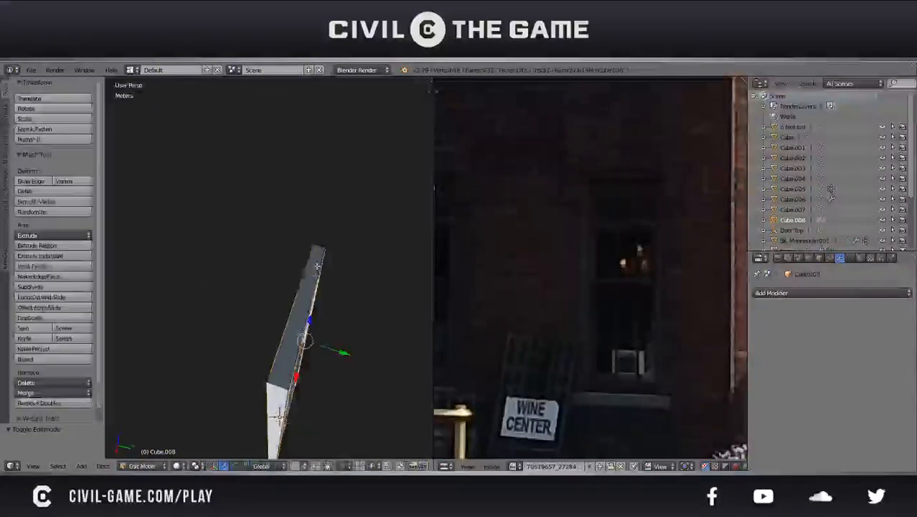
Select one four-edge loop of the frame and move it along Y to deepen the frame
middle_click_drag(301, 252, 315, 251)
right_click(282, 237)
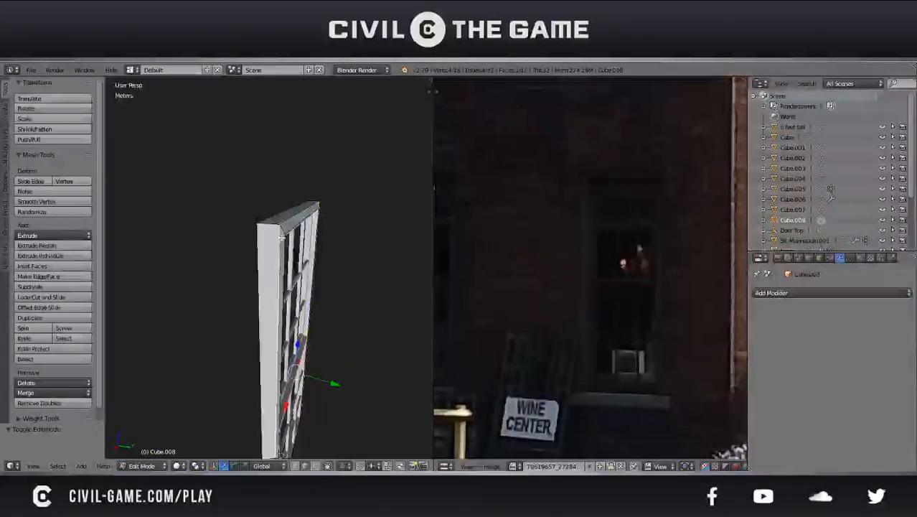
key("e")
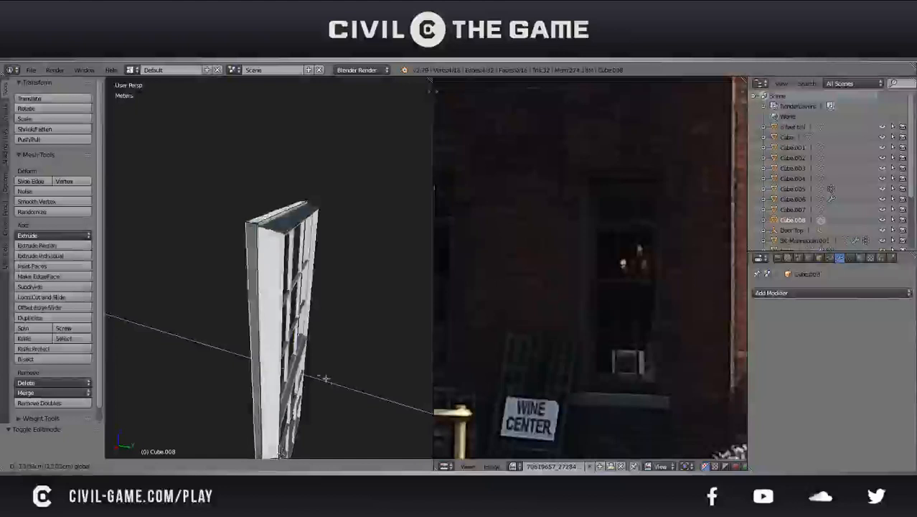
left_click(346, 388)
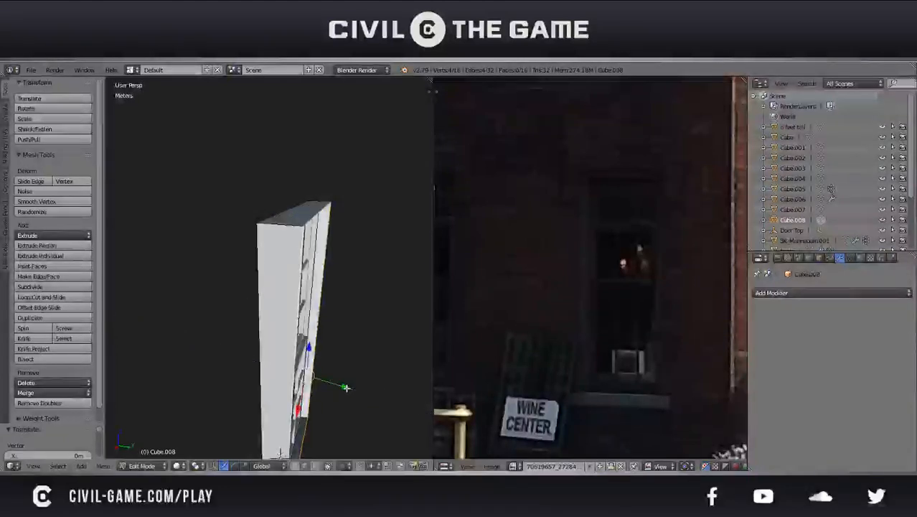
Align the moved frame edge loop along Y with the neighbouring edges in the right orthographic wireframe view
key("KP_3")
key("z")
middle_click_drag(338, 343, 277, 361, "shift")
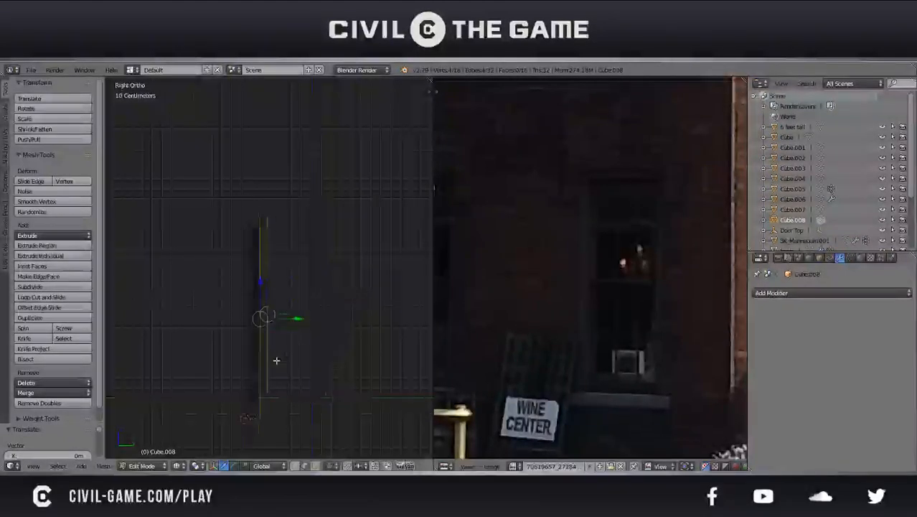
scroll(277, 360, "up", 3)
left_click_drag(267, 354, 252, 351)
scroll(251, 251, "up", 4)
scroll(326, 313, "up", 3)
middle_click_drag(246, 262, 282, 292, "shift")
scroll(308, 283, "up", 9)
scroll(287, 293, "up", 2)
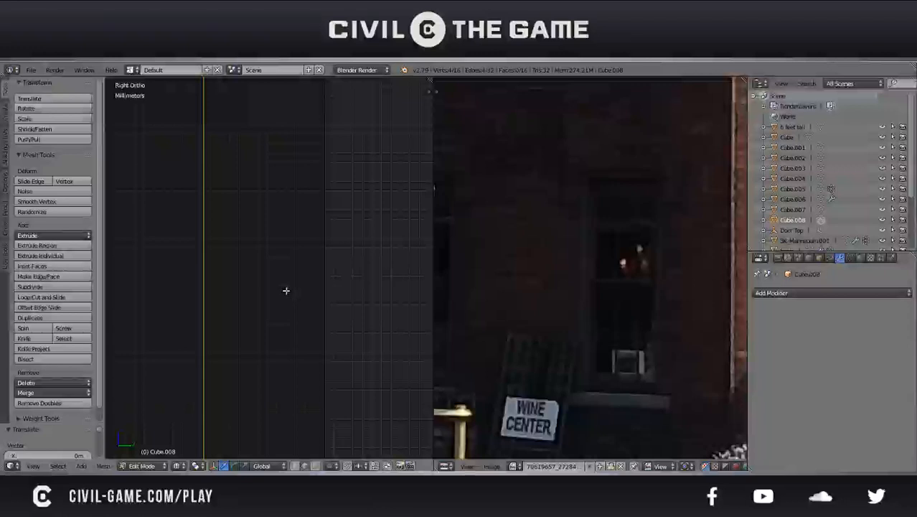
middle_click_drag(260, 293, 220, 293, "shift")
scroll(300, 337, "up", 14)
key("g")
key("y")
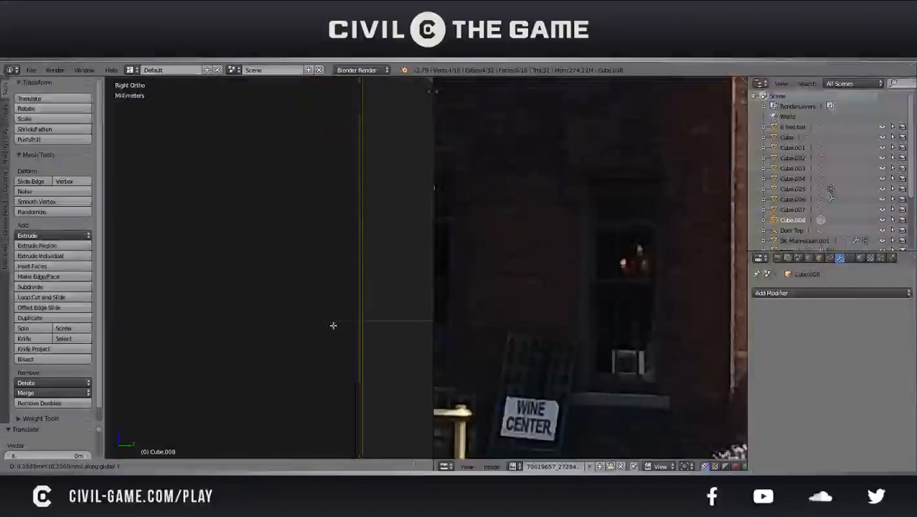
left_click(325, 324)
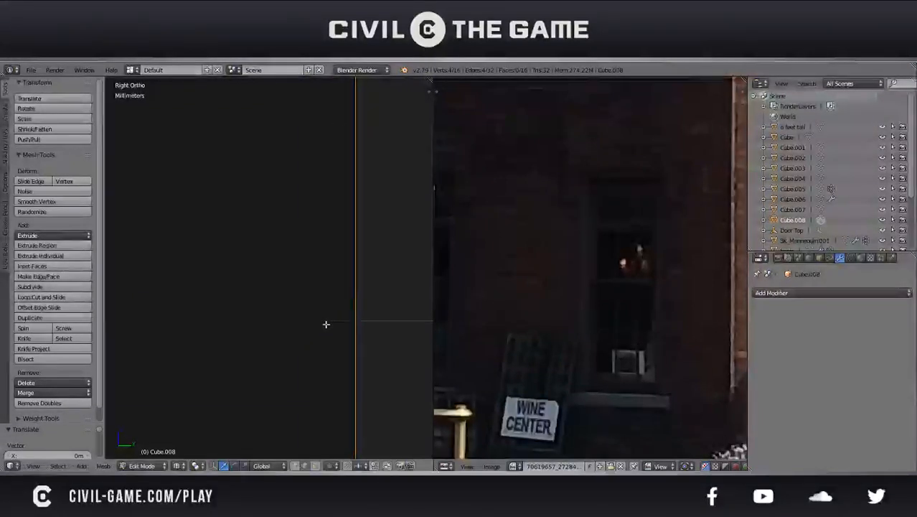
Return to object mode with solid shading and a perspective view, and save over the existing file
scroll(326, 324, "down", 8)
scroll(327, 322, "up", 2)
middle_click_drag(327, 322, 363, 369)
key("Tab")
key("ctrl+s")
left_click(225, 340)
scroll(225, 341, "down", 4)
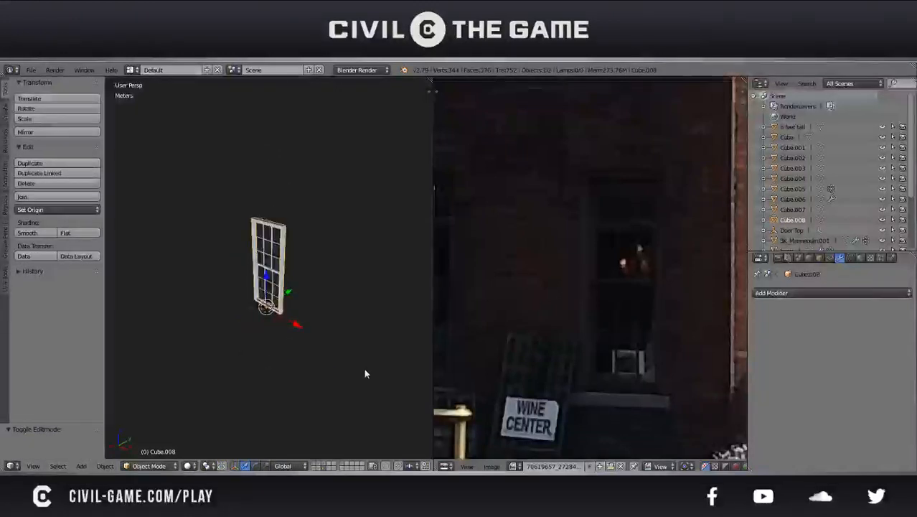
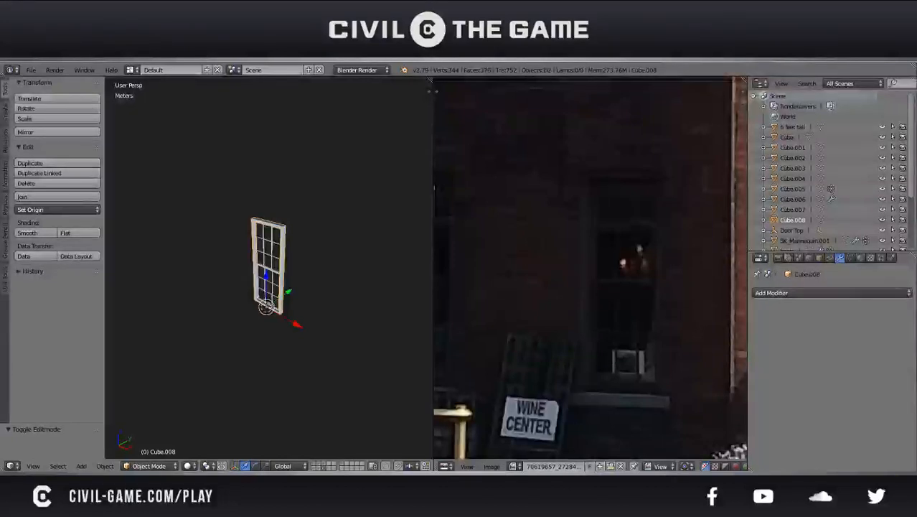
Check the window model from several angles and save the current scene
middle_click_drag(130, 242, 186, 230)
scroll(275, 263, "up", 3)
scroll(275, 264, "up", 1)
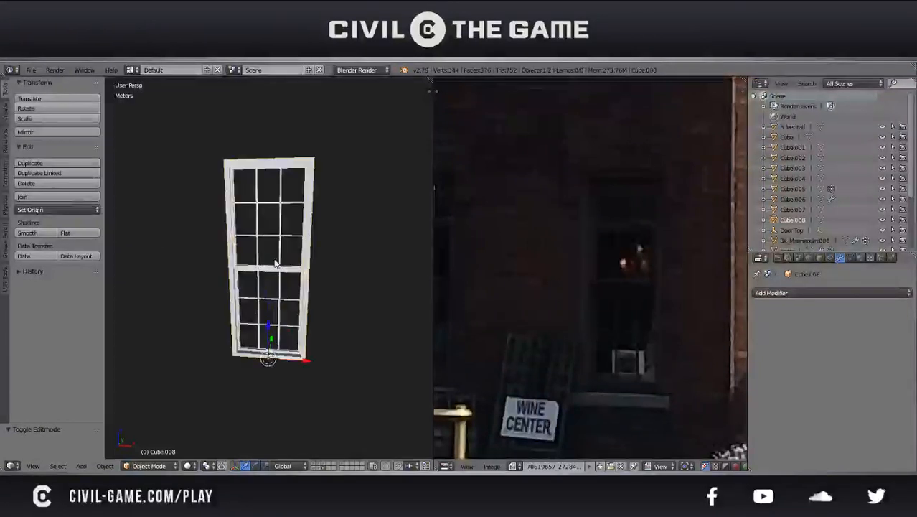
middle_click_drag(292, 292, 305, 327)
key("Tab")
key("ctrl+s")
left_click(284, 280)
Add a loop cut around the outer sides of the window frame and extrude the rear band of faces in place
scroll(307, 328, "up", 2)
middle_click_drag(295, 275, 267, 308, "shift")
middle_click_drag(231, 452, 219, 436)
middle_click_drag(261, 343, 257, 287)
key("ctrl+r")
left_click(257, 288)
right_click(256, 288)
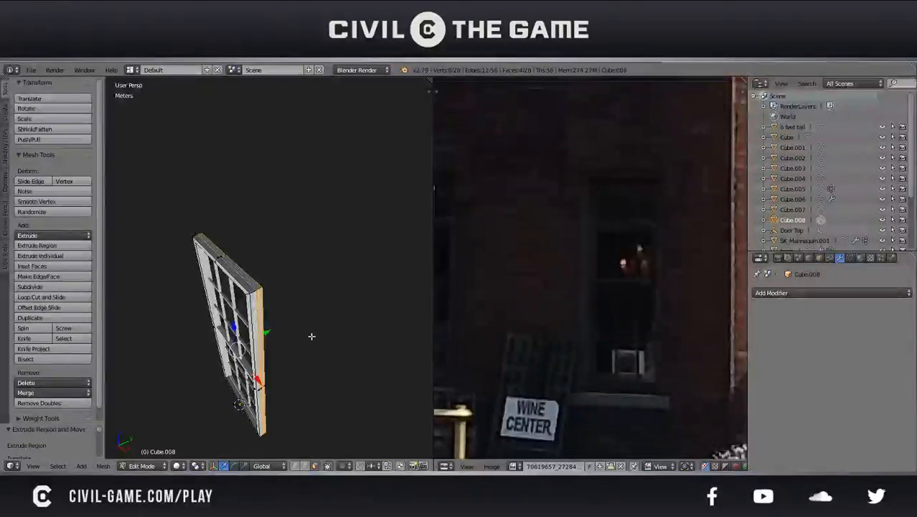
Scale the extruded rear band slightly outward along X and along Z
key("s")
key("x")
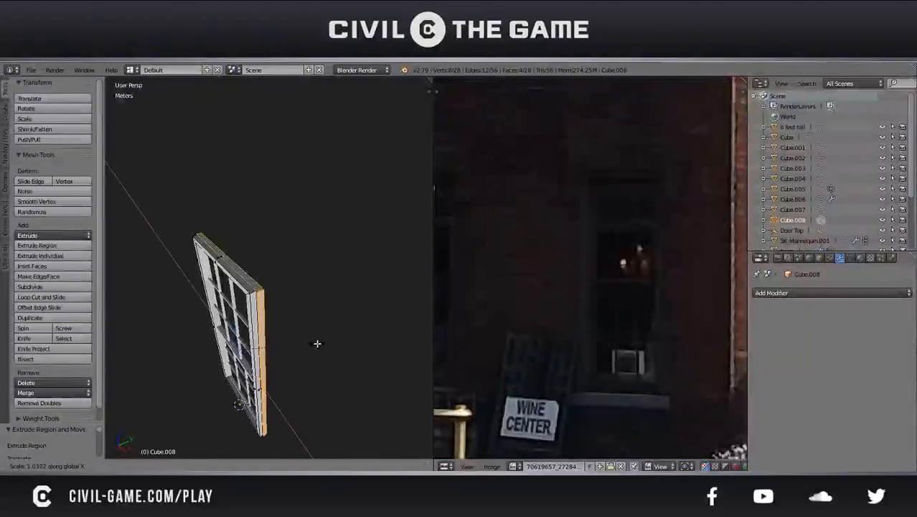
left_click(317, 343)
key("s")
key("z")
left_click(321, 343)
Refine the extruded band's height with another scale along Z and return to object mode
middle_click_drag(281, 350, 381, 301)
scroll(381, 301, "down", 1)
key("s")
key("z")
left_click(379, 301)
key("Tab")
scroll(378, 301, "down", 4)
middle_click_drag(379, 300, 358, 271)
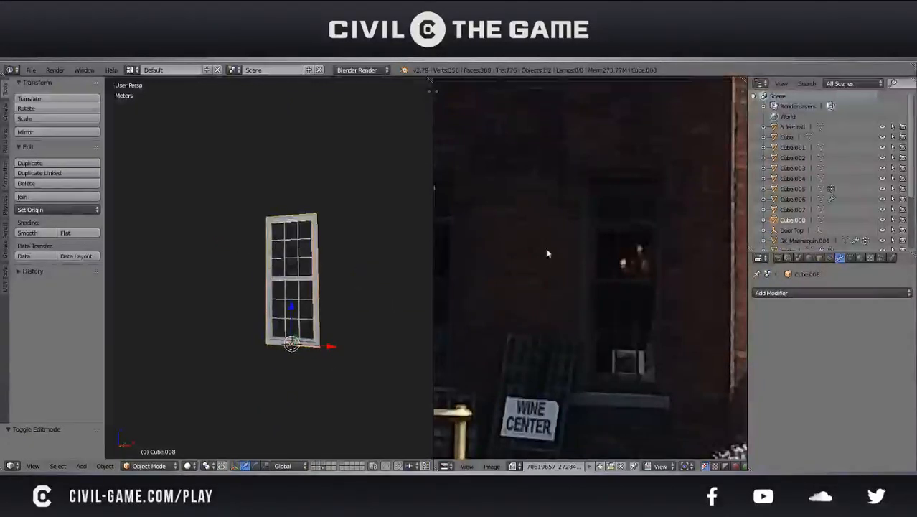
Rescale the extruded rear band by about 1.006 along X and 0.984 along Z, comparing it with the reference photo
left_click(495, 190)
left_click_drag(495, 190, 624, 177)
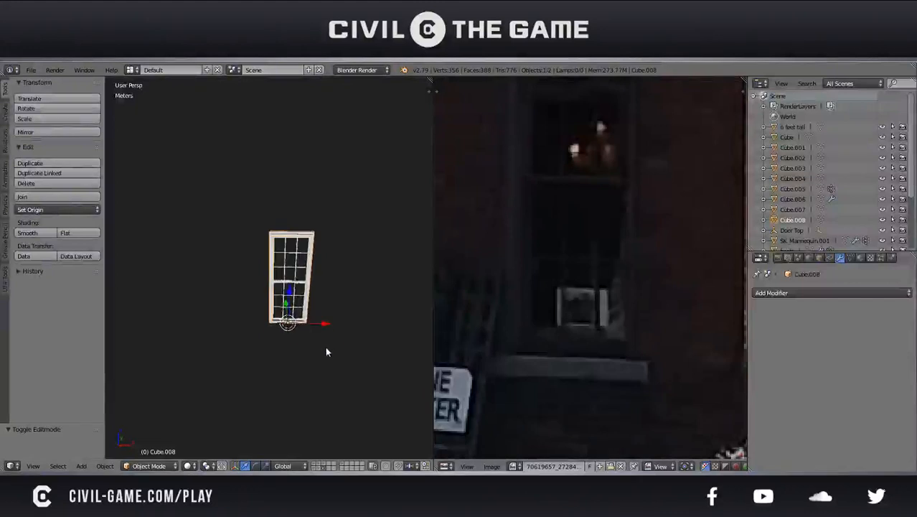
key("Tab")
scroll(261, 307, "up", 5)
middle_click_drag(262, 307, 272, 269)
middle_click_drag(262, 323, 273, 293, "shift")
scroll(333, 286, "up", 2)
key("s")
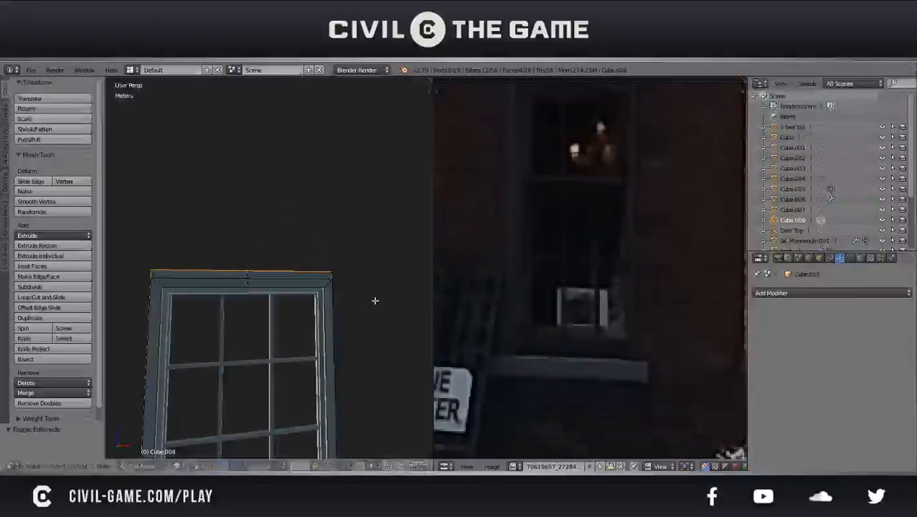
right_click(382, 296)
key("s")
key("x")
left_click(384, 297)
key("s")
key("z")
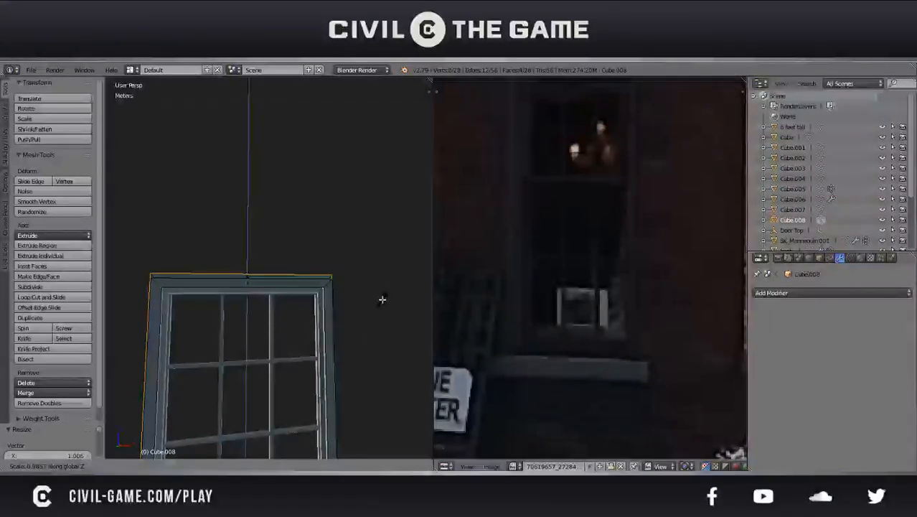
left_click(381, 299)
Select the top face of the extruded rear band and raise it along Z to form a taller window head
middle_click_drag(381, 300, 287, 320)
right_click(245, 329)
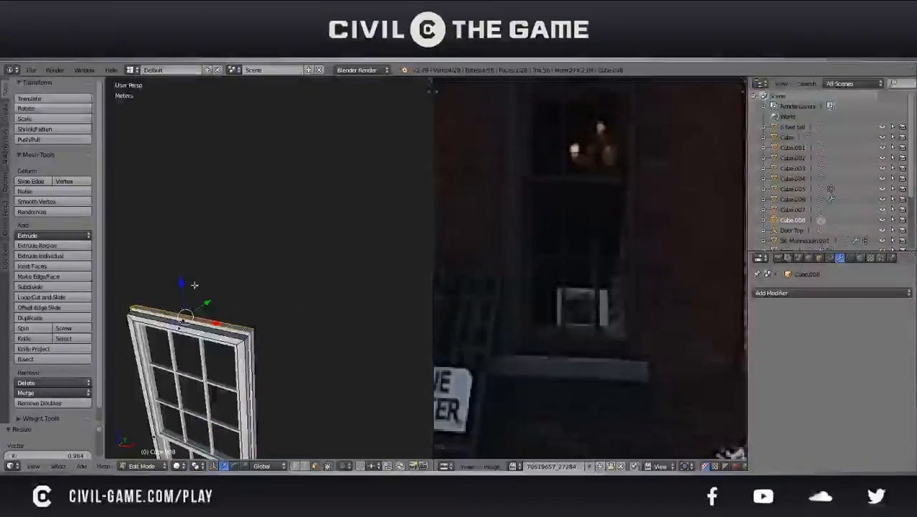
key("g")
key("z")
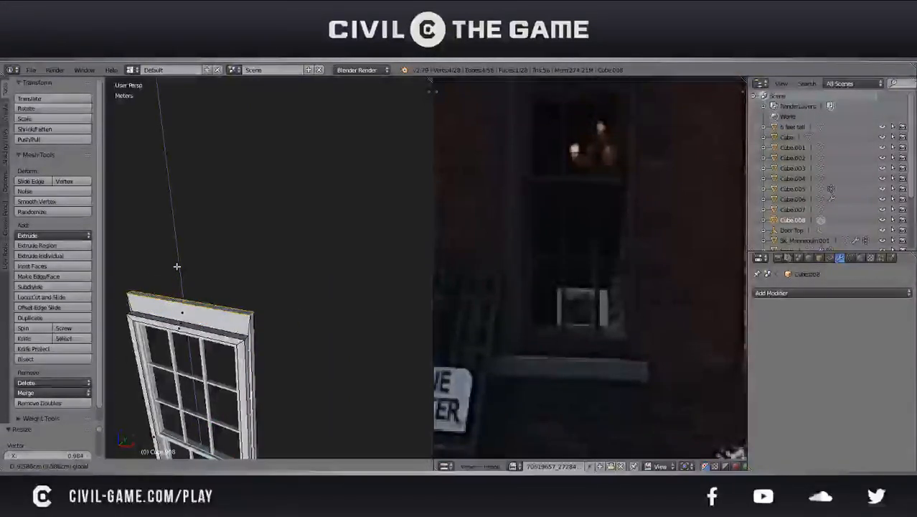
left_click(176, 266)
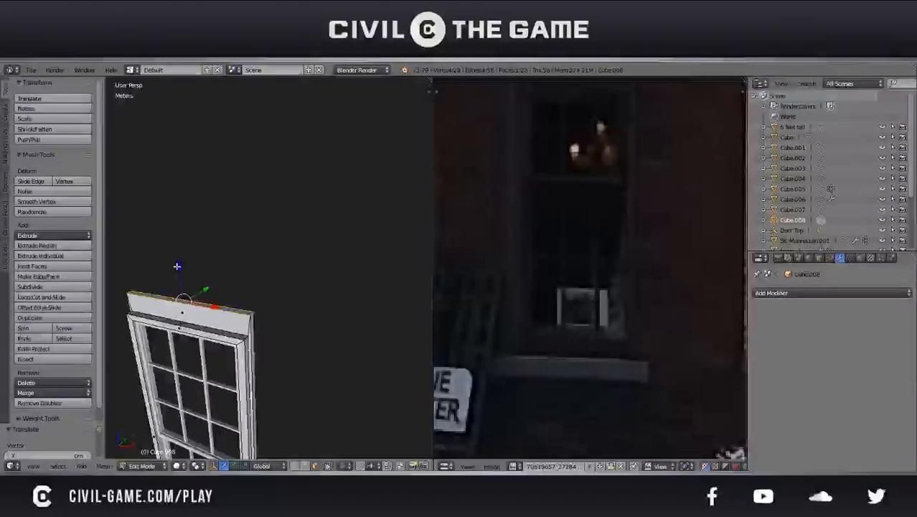
key("Tab")
scroll(177, 266, "down", 4)
middle_click_drag(176, 266, 235, 264)
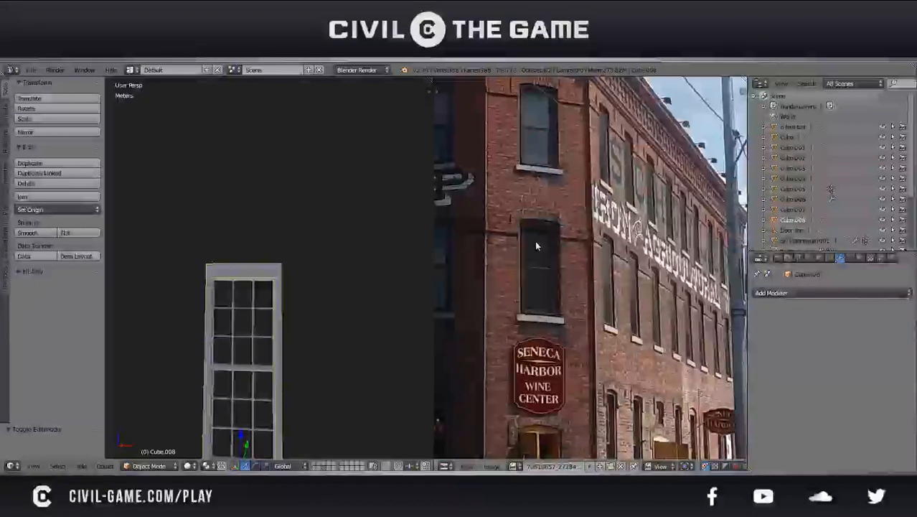
Save the scene with the raised window head
scroll(325, 280, "down", 2)
middle_click_drag(325, 281, 352, 295)
key("ctrl+s")
left_click(352, 295)
scroll(344, 287, "up", 3)
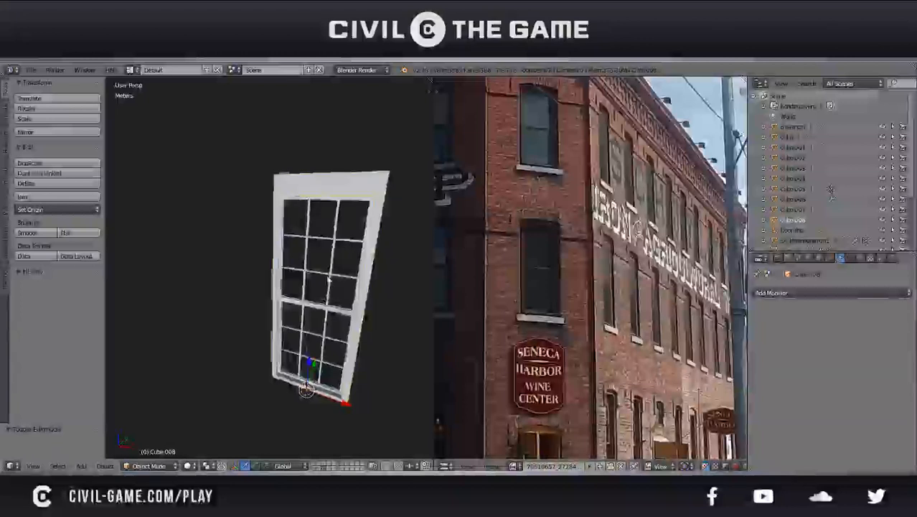
Compare with the window in the reference photo and undo the raised top, the band scaling and the extrusion
middle_click_drag(379, 281, 452, 381)
scroll(502, 395, "up", 4)
middle_click_drag(536, 348, 687, 279)
middle_click_drag(620, 319, 596, 268)
middle_click_drag(603, 305, 579, 273)
middle_click_drag(366, 262, 316, 251)
key("Tab")
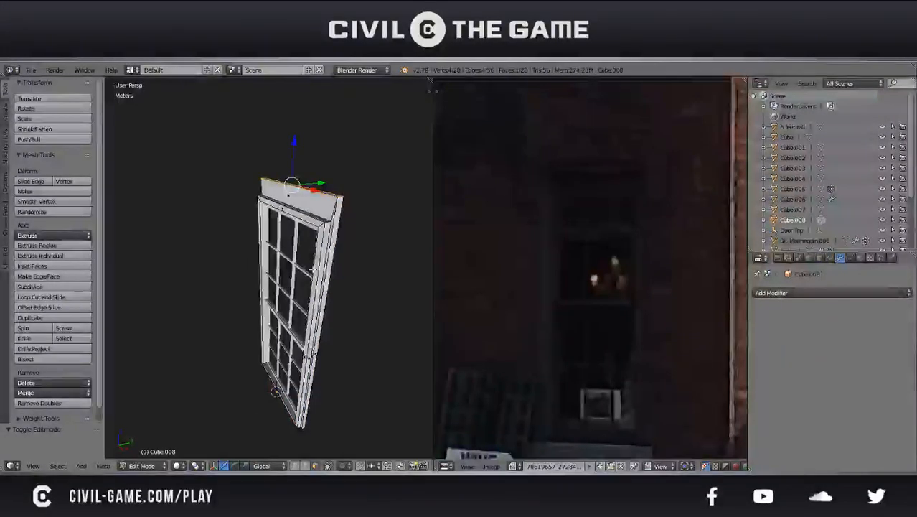
right_click(328, 305)
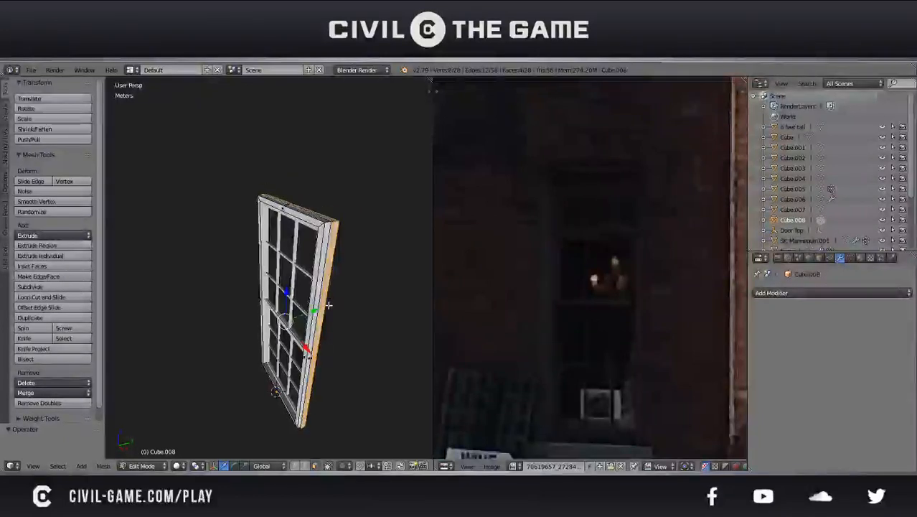
mouse_move(328, 265)
middle_mouse_down()
mouse_move(271, 256)
mouse_move(284, 245)
mouse_move(323, 276)
middle_mouse_up()
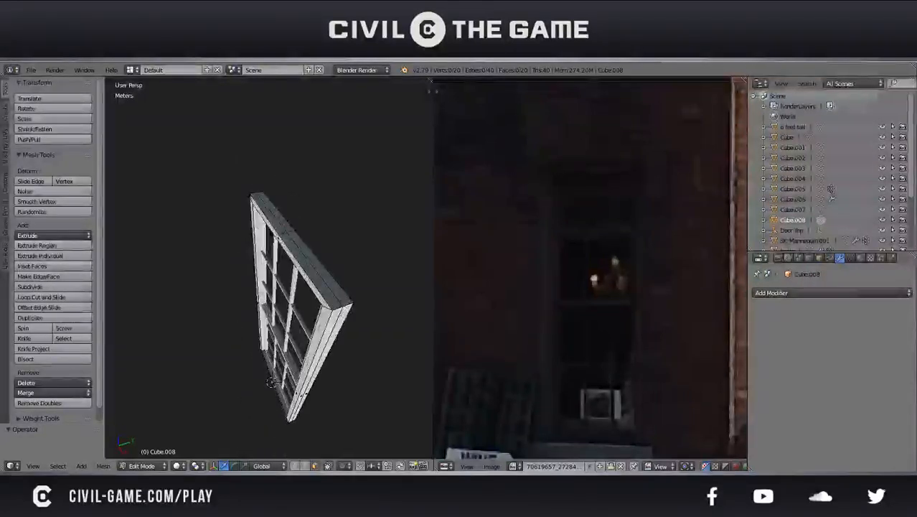
Try to extrude the rear loop of outer frame faces in place and undo that extrusion
right_click(340, 307, "alt")
mouse_move(305, 316)
middle_mouse_down()
mouse_move(356, 303)
mouse_move(311, 300)
middle_mouse_up()
middle_click_drag(264, 393, 269, 388)
key("e")
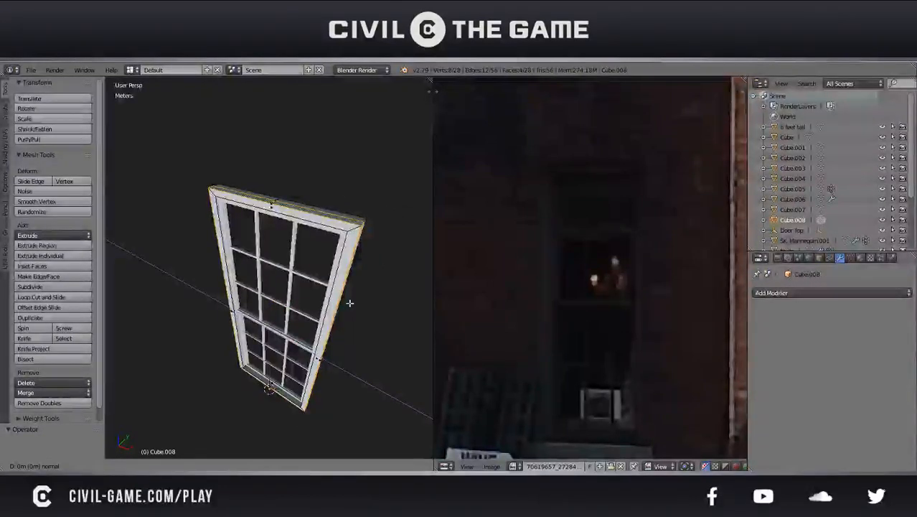
left_click(351, 302)
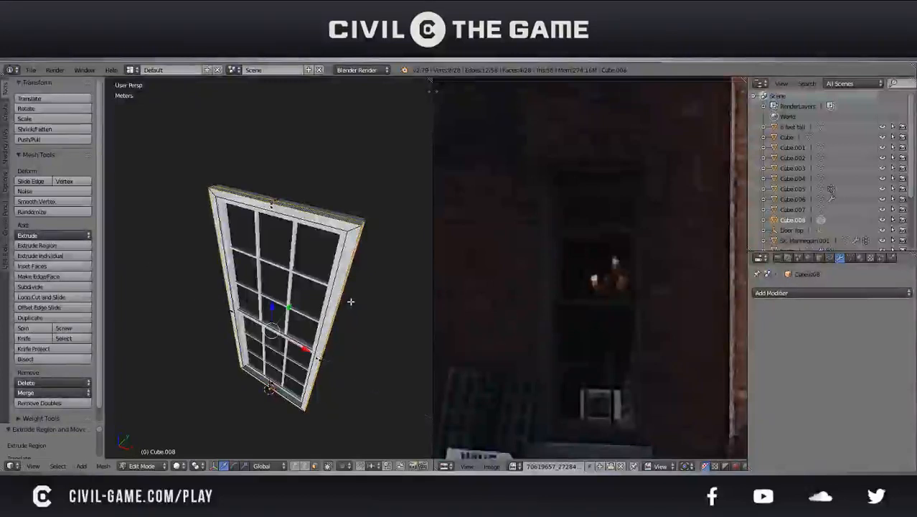
key("ctrl+z")
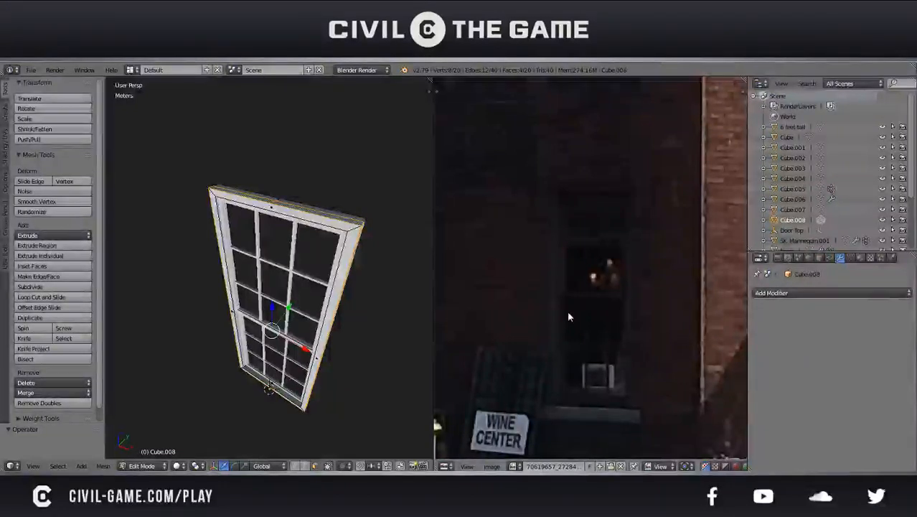
Select both top faces of the window frame and move them up along Z to make a taller head
middle_click_drag(293, 289, 295, 255)
key("Tab")
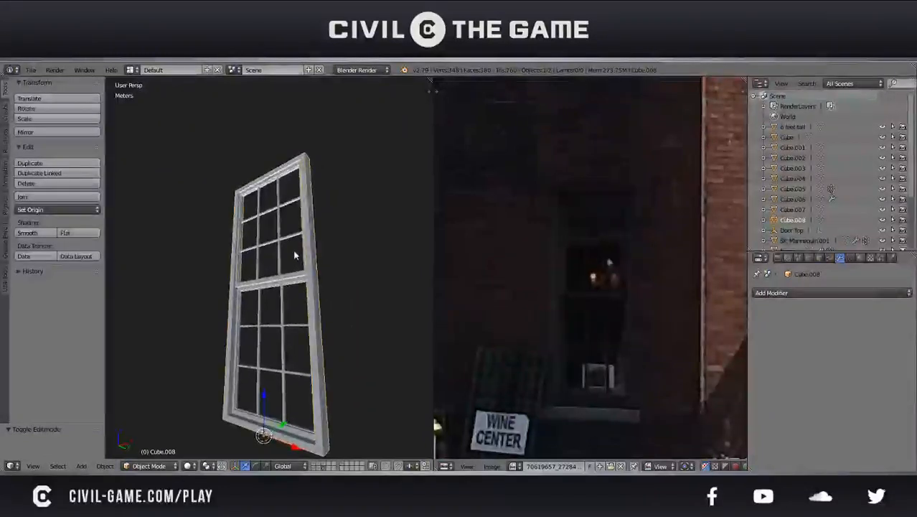
middle_click_drag(294, 254, 301, 359)
key("Tab")
right_click(267, 278, "shift")
middle_click_drag(372, 302, 331, 228)
right_click(329, 223, "shift")
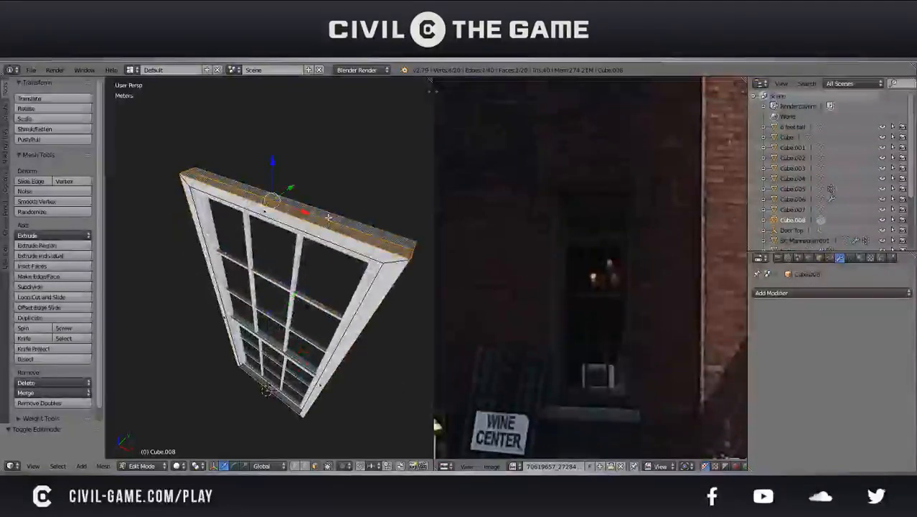
key("g")
key("z")
left_click(339, 181)
Inspect the proportions of the taller window head from several angles
key("Tab")
scroll(328, 260, "down", 2)
middle_click_drag(328, 260, 364, 219)
key("Tab")
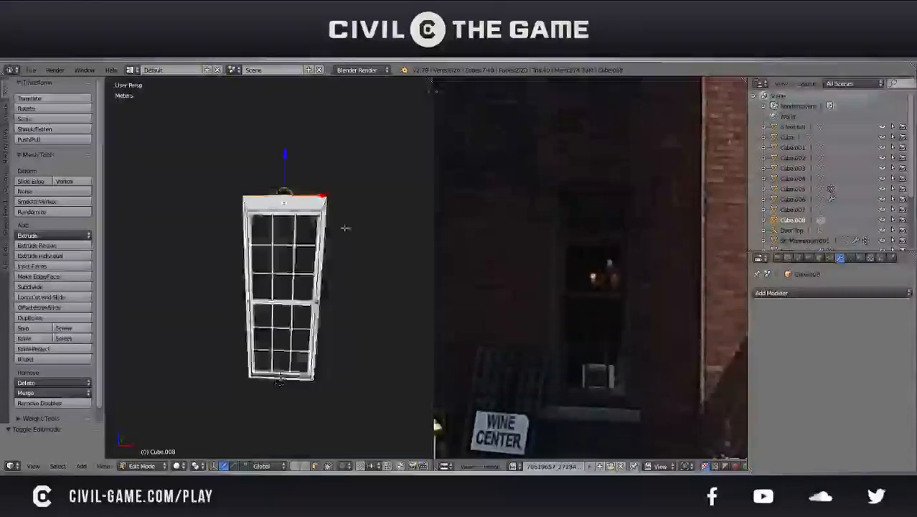
scroll(314, 245, "up", 3)
middle_click_drag(313, 245, 347, 238)
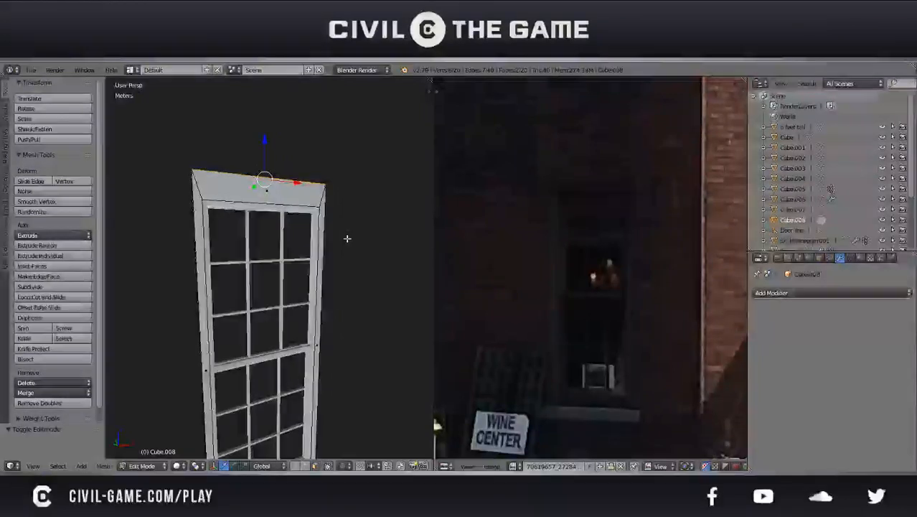
key("Tab")
scroll(346, 238, "down", 4)
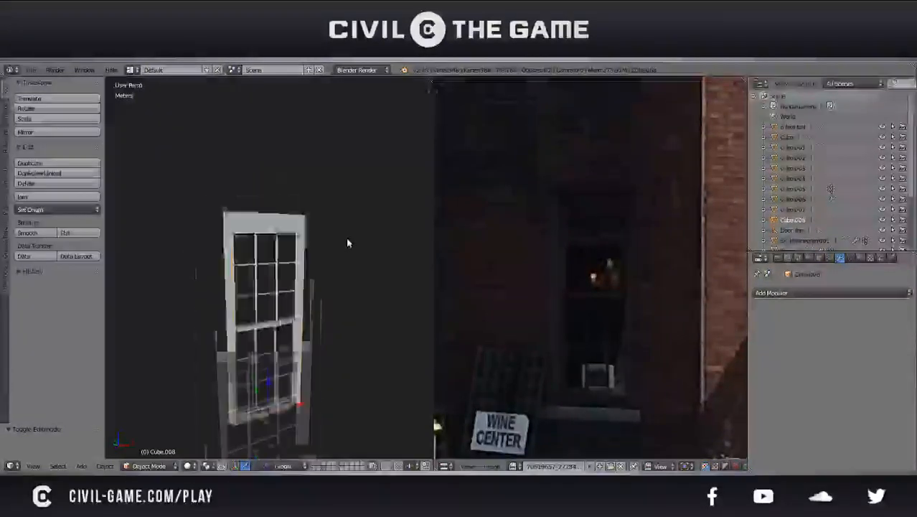
Add a cube to the window mesh and scale it uniformly to about 0.54
middle_click_drag(259, 280, 284, 287)
key("Tab")
key("a")
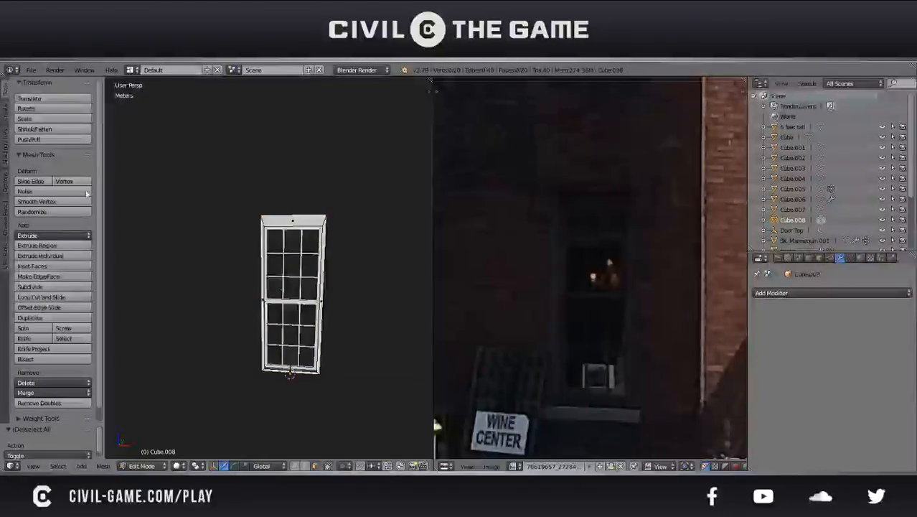
left_click(6, 121)
left_click(33, 118)
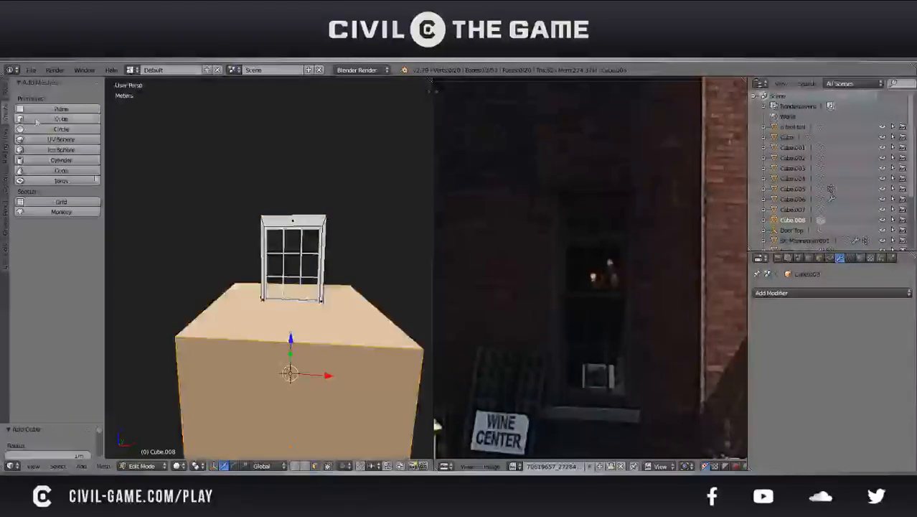
key("s")
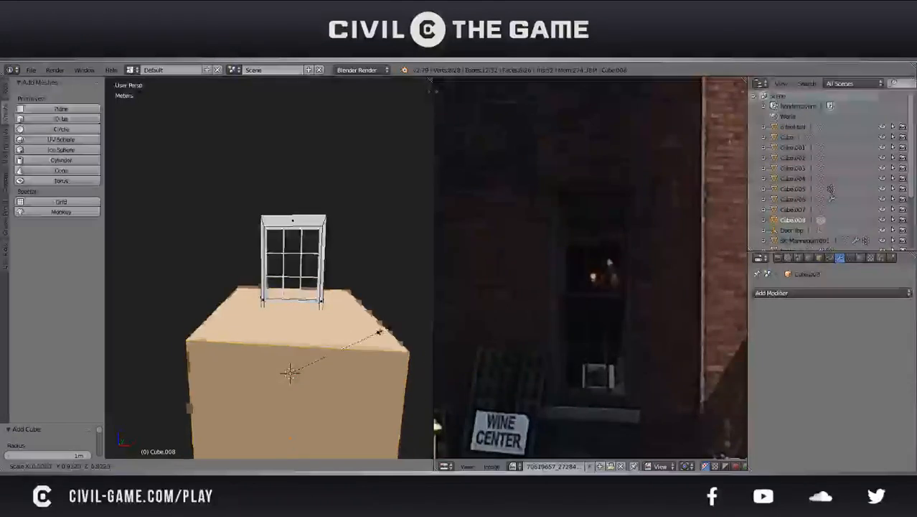
left_click(341, 341)
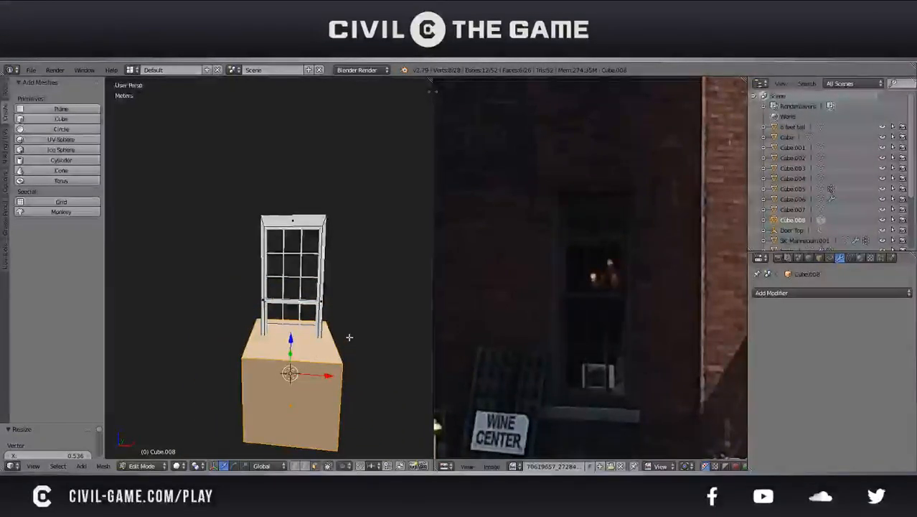
Flatten the new cube along Z with a scale factor of about 0.18
key("KP_Decimal")
scroll(350, 338, "down", 5)
middle_click_drag(350, 337, 324, 346)
key("s")
key("z")
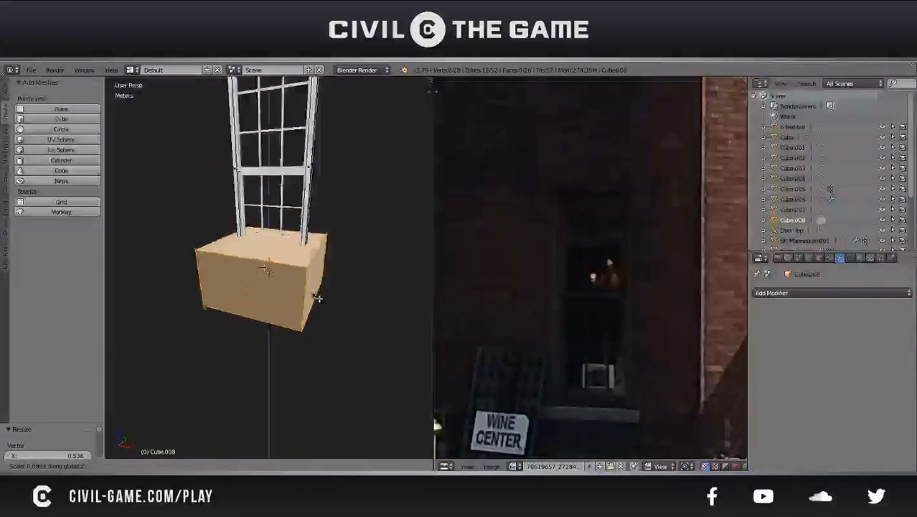
left_click(287, 272)
Move the flattened cube down about 9 cm along Z so it sits beneath the window frame
scroll(286, 272, "up", 2)
middle_click_drag(286, 272, 317, 248)
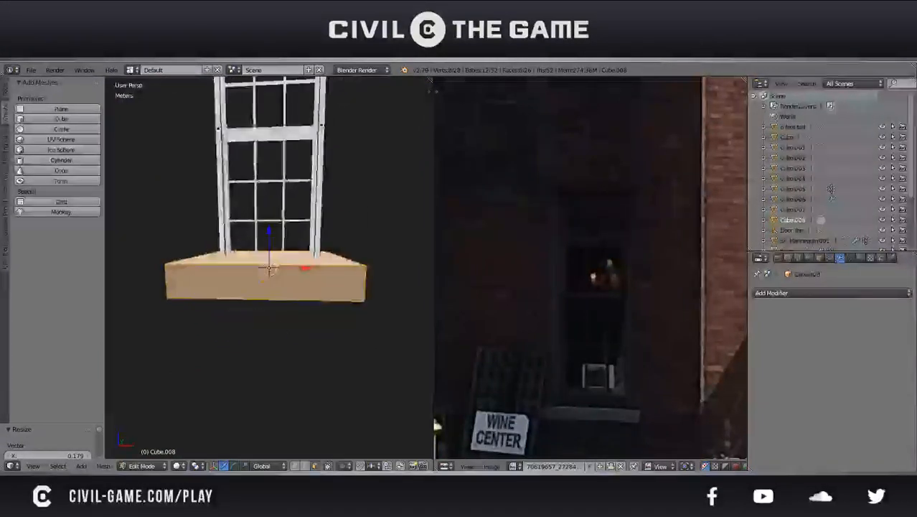
mouse_move(270, 235)
left_mouse_down()
mouse_move(271, 272)
mouse_move(275, 251)
left_mouse_up()
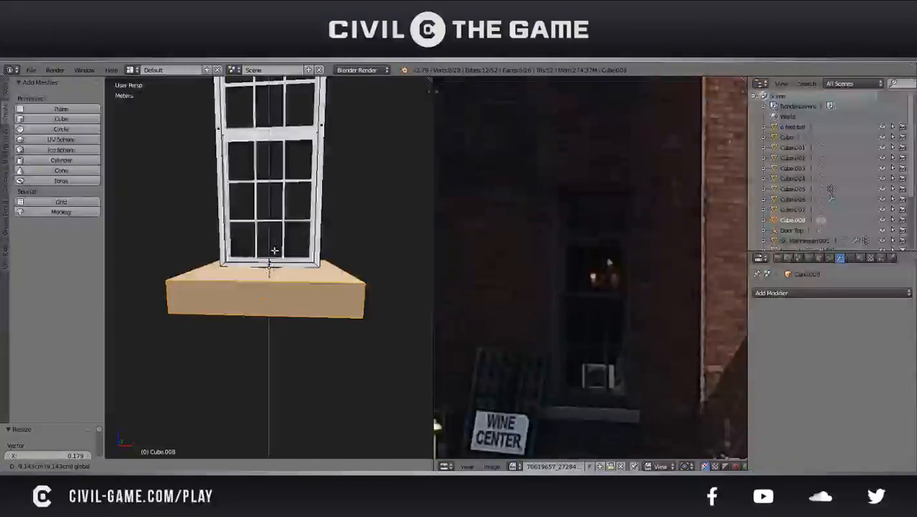
left_click(273, 251)
Move the slab's rear face forward along Y to line up with the back of the window frame
middle_click_drag(273, 253, 165, 273)
middle_click_drag(340, 308, 369, 310)
right_click(320, 302)
left_click_drag(376, 283, 298, 292)
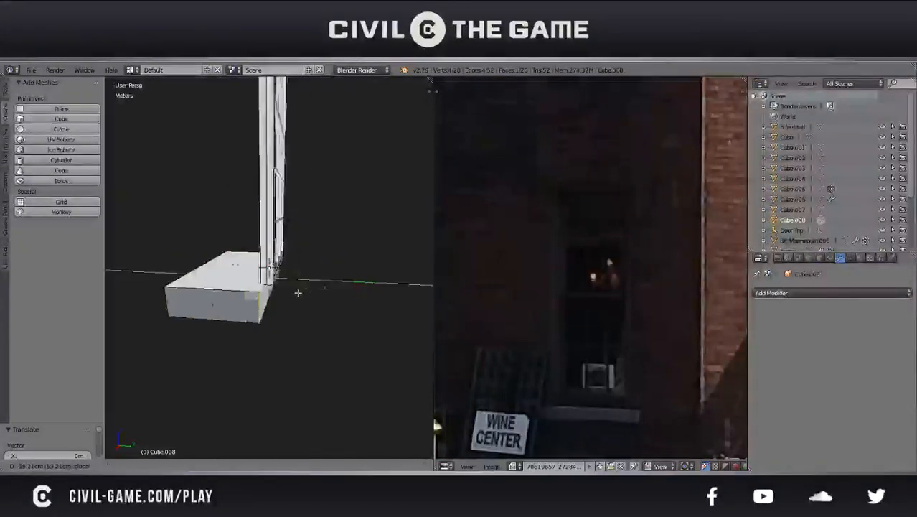
left_click(307, 294)
Move the slab's front face back along Y toward the frame to form a shallow window sill
middle_click_drag(307, 292, 313, 310)
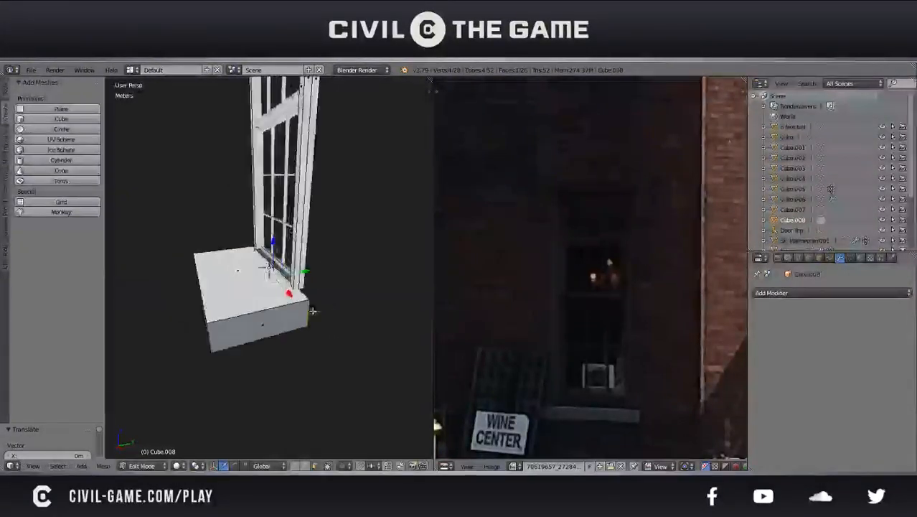
middle_click_drag(219, 308, 201, 315)
right_click(236, 311)
left_click_drag(237, 288, 297, 285)
Save the scene in object mode, look at the layer with the separate frame trim, and return to the window's layer
key("Tab")
middle_click_drag(297, 285, 329, 340)
key("ctrl+s")
left_click(268, 291)
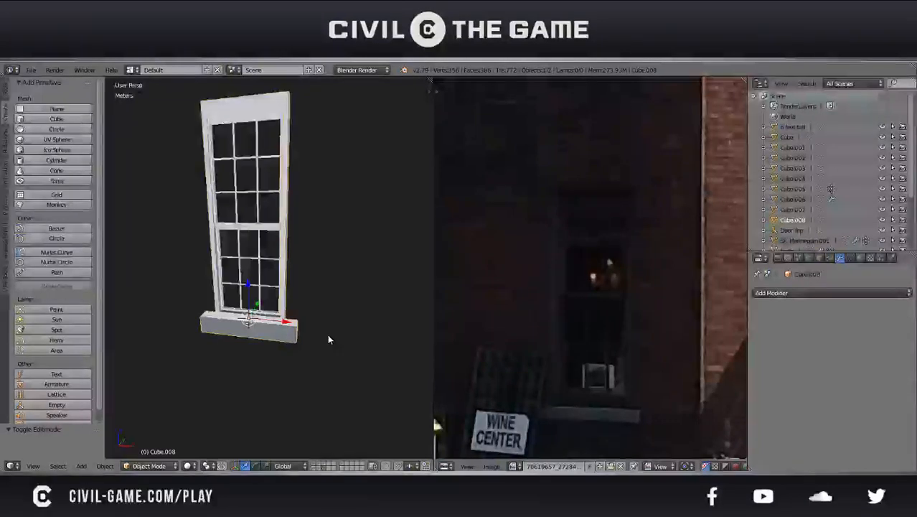
left_click(322, 468)
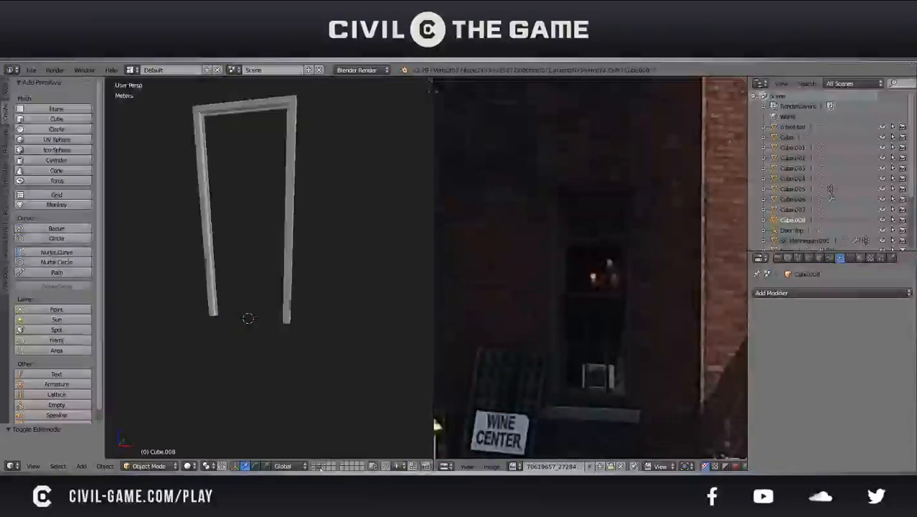
left_click(321, 467)
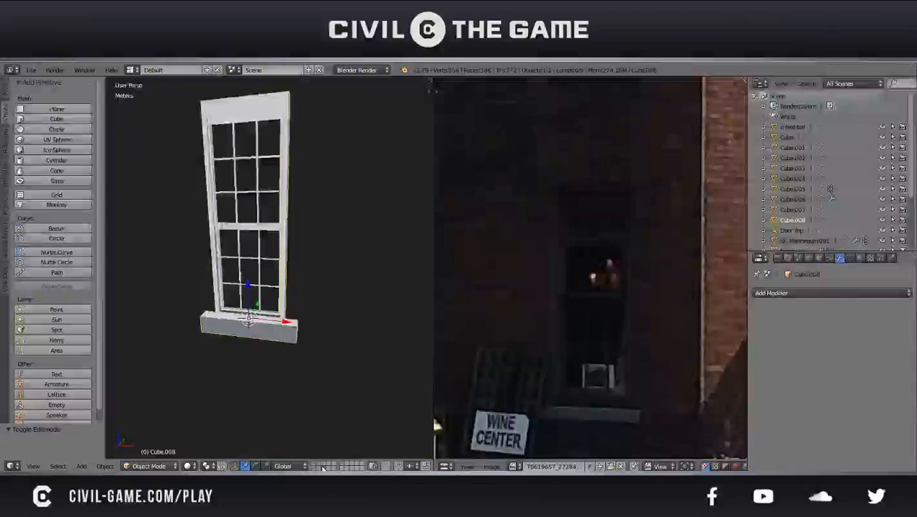
Display the building's layer together with the window's layer
left_click(320, 466, "shift")
left_click(320, 466, "shift")
left_click(324, 465, "shift")
middle_click_drag(299, 400, 349, 378)
left_click_drag(248, 281, 281, 298)
key("ctrl+z")
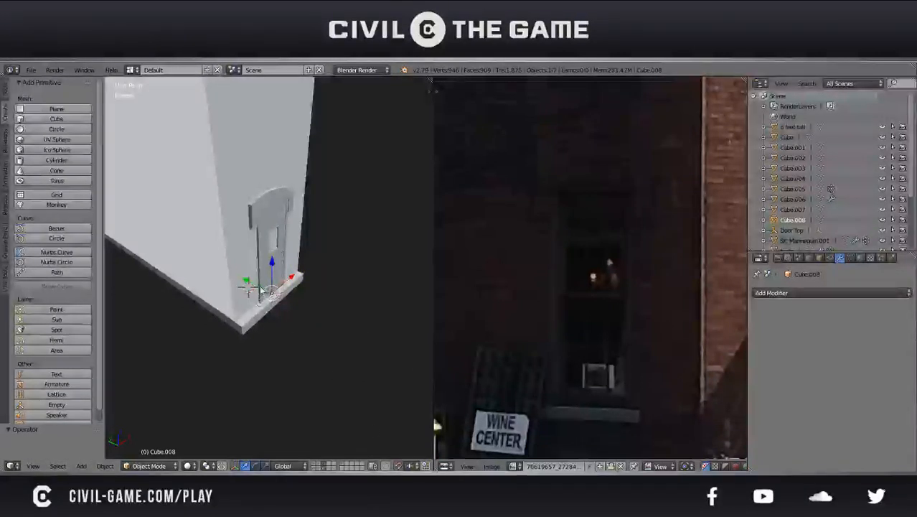
left_click_drag(248, 280, 277, 294)
middle_click_drag(277, 295, 219, 279)
key("ctrl+z")
Select the window sashes together with the frame and sill, and move them out in front of the doorway wall
key("z")
scroll(252, 245, "up", 6)
right_click(263, 263, "shift")
scroll(263, 264, "down", 4)
key("z")
middle_click_drag(263, 264, 316, 280)
left_click_drag(269, 303, 301, 313)
left_click(301, 313)
middle_click_drag(301, 313, 331, 309)
Rotate the selected window assembly 90° about Z to match the building's long side wall
key("r")
key("z")
key("9")
key("0")
key("Return")
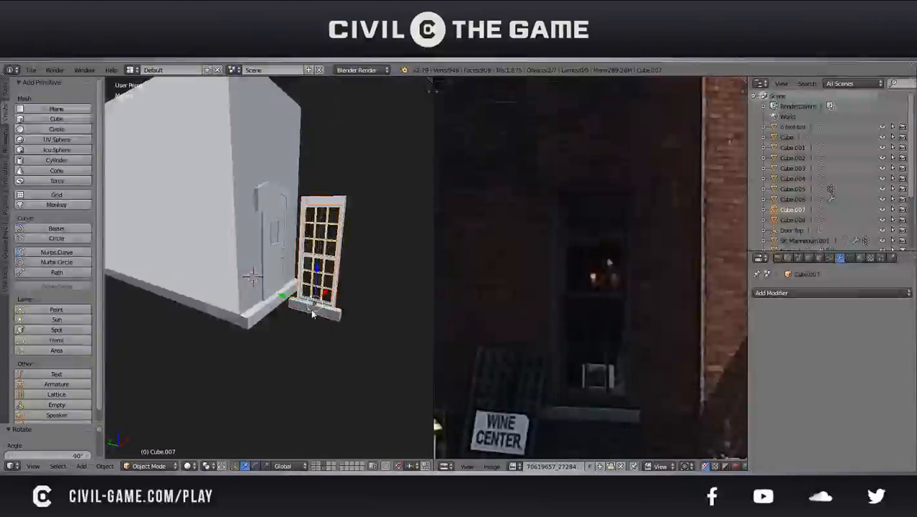
Move the window assembly -1 m along X, and shift it along Y to a spot on the long side wall
middle_click_drag(332, 308, 286, 323)
key("g")
key("x")
key("minus")
key("1")
key("Return")
key("g")
key("y")
left_click(191, 281)
Raise the window assembly about 1 m along Z in the right side wireframe view, following the reference photo
mouse_move(189, 281)
middle_mouse_down()
mouse_move(273, 306)
mouse_move(323, 307)
middle_mouse_up()
key("z")
key("z")
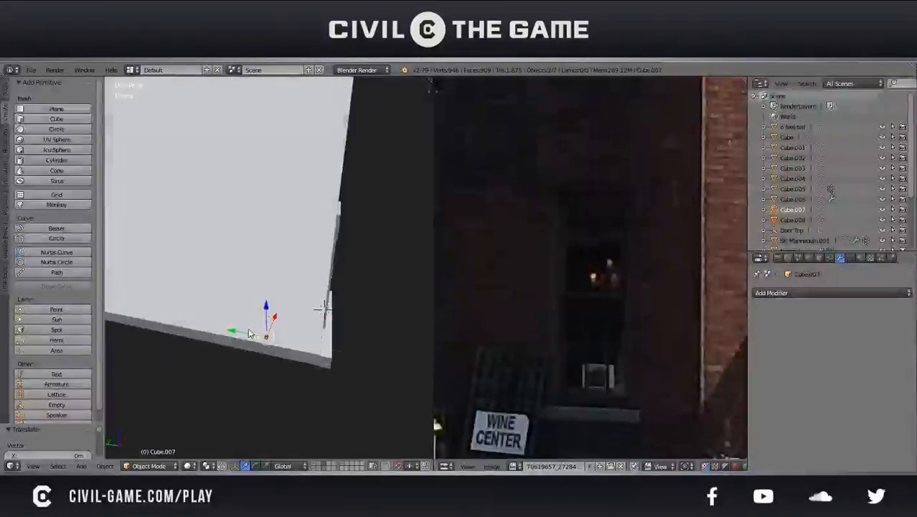
key("z")
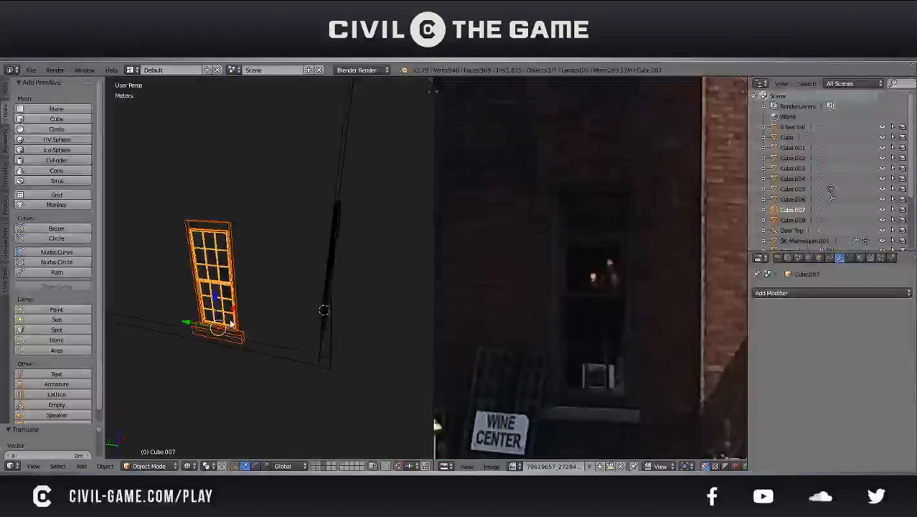
key("KP_1")
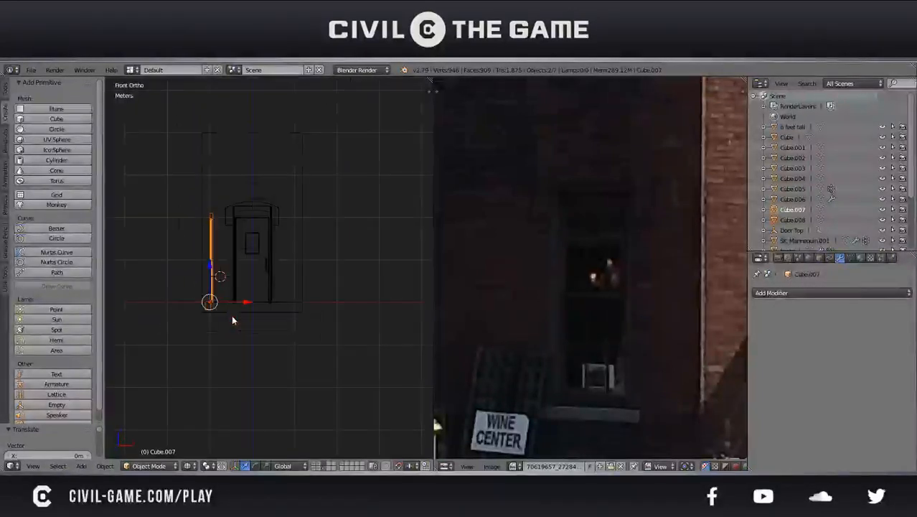
key("KP_3")
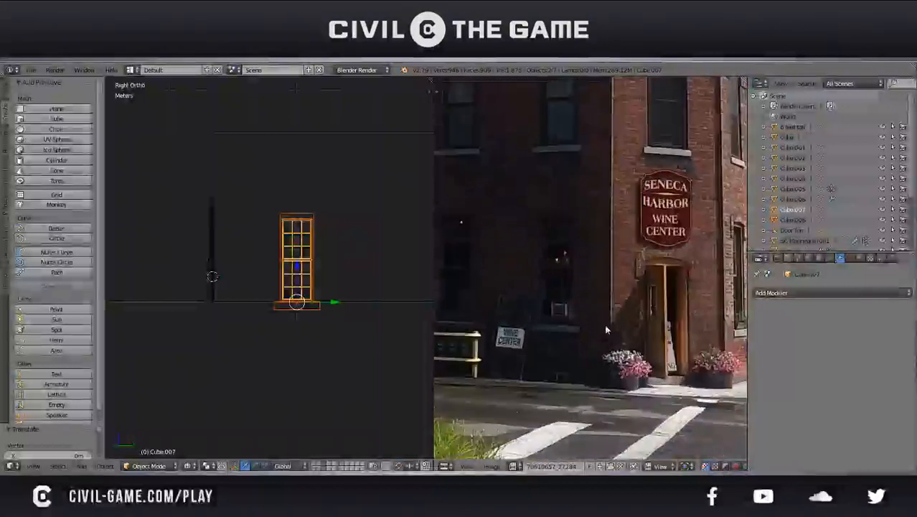
left_click_drag(296, 278, 290, 243)
scroll(307, 262, "up", 1)
middle_click_drag(294, 258, 231, 268, "shift")
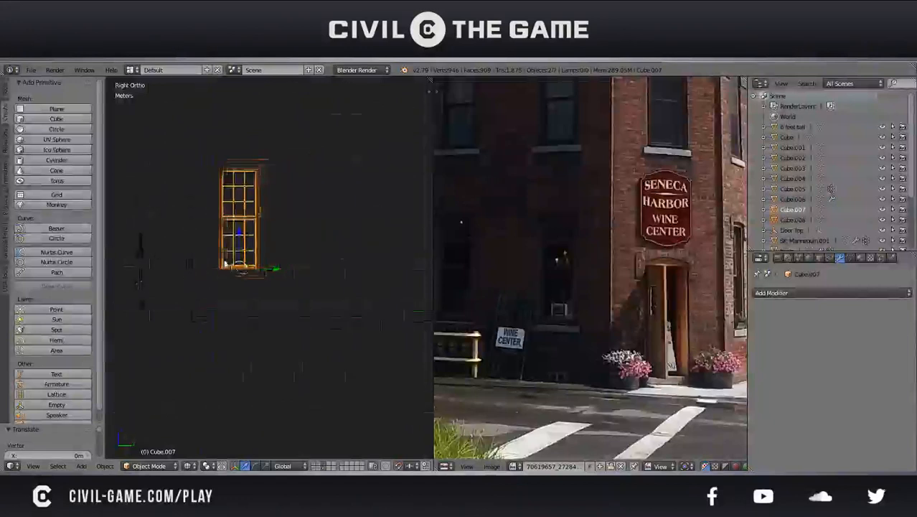
Fine-tune the window assembly's height by lowering it slightly along Z, and save the scene over the existing file
scroll(232, 269, "down", 3)
scroll(231, 269, "up", 1)
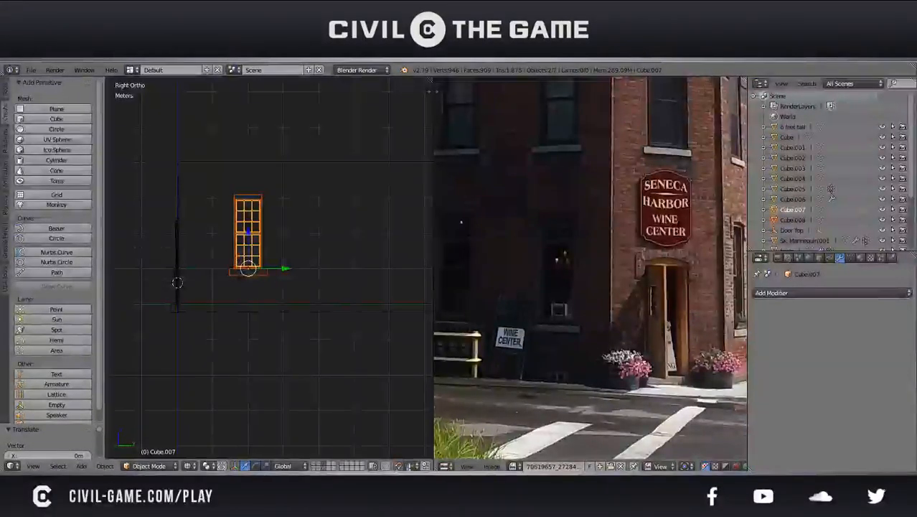
scroll(243, 282, "up", 6)
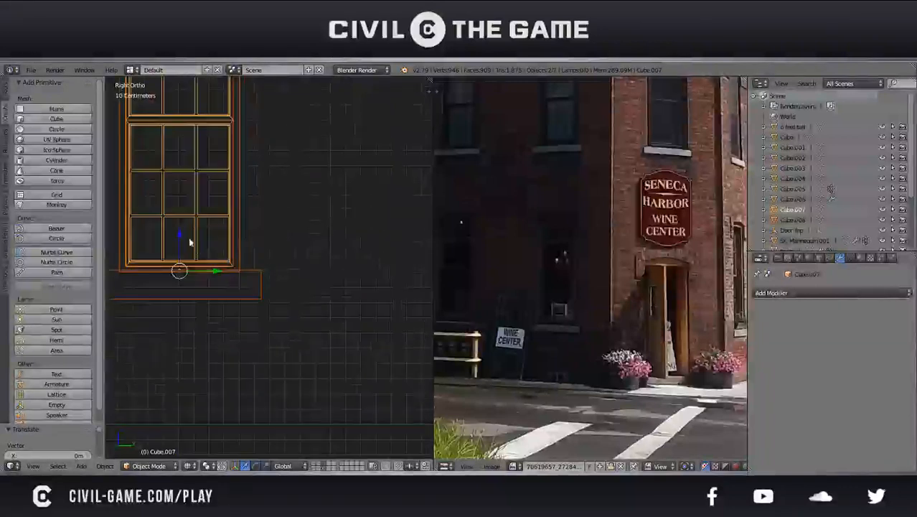
left_click_drag(179, 247, 180, 259)
key("ctrl+s")
left_click(188, 270)
Move the window assembly along X so its frame sits at the side wall's surface with the sill projecting
scroll(189, 273, "down", 4)
mouse_move(190, 272)
middle_mouse_down()
mouse_move(194, 290)
mouse_move(289, 311)
middle_mouse_up()
key("z")
scroll(233, 312, "down", 3)
middle_click_drag(233, 311, 297, 290)
left_click_drag(256, 276, 231, 286)
key("KP_5")
middle_click_drag(231, 285, 279, 310)
scroll(341, 291, "down", 4)
scroll(278, 312, "up", 4)
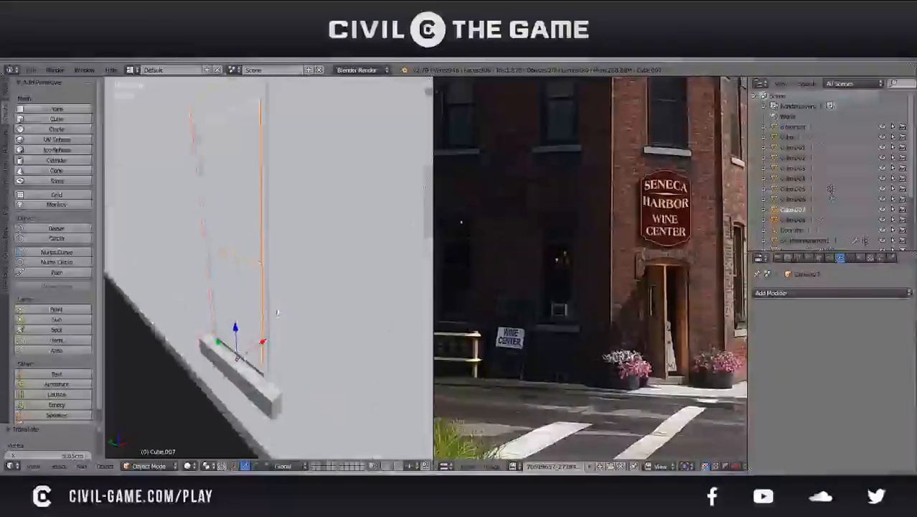
Push the window assembly slightly farther along X so its frame is recessed into the wall, and save the scene
key("g")
key("x")
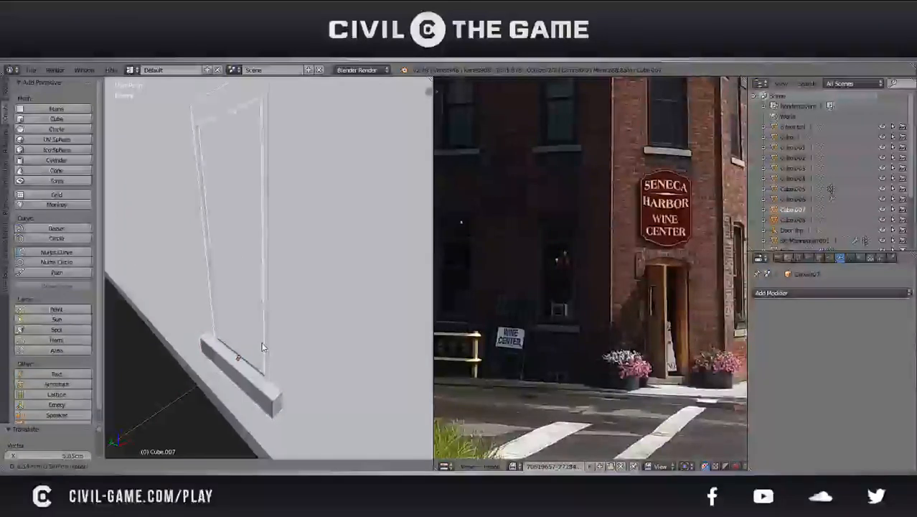
left_click(263, 347)
key("a")
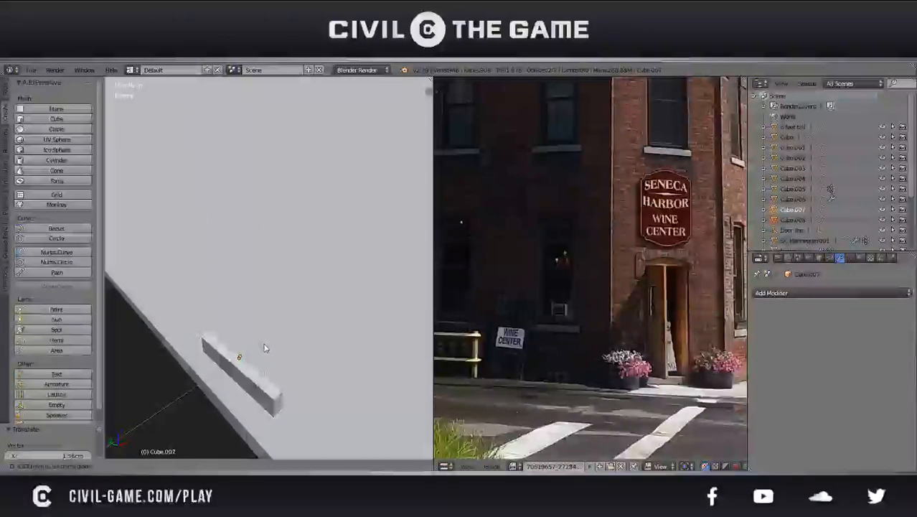
left_click(265, 348)
key("ctrl+s")
left_click(266, 348)
Examine the side wall's face layout and the window frame's mesh in edit mode
right_click(303, 370)
scroll(302, 370, "down", 6)
key("Tab")
middle_click_drag(303, 369, 340, 364)
scroll(341, 364, "up", 2)
key("a")
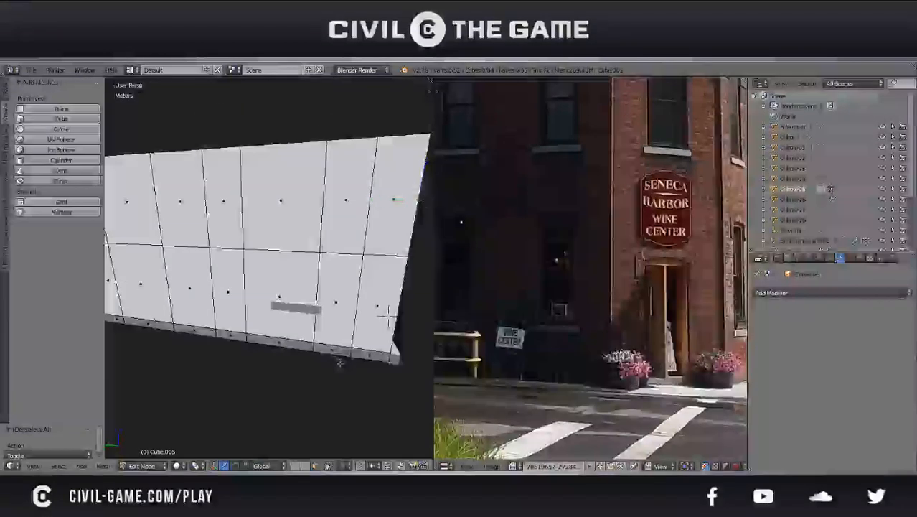
key("Tab")
middle_click_drag(384, 314, 368, 289)
key("Tab")
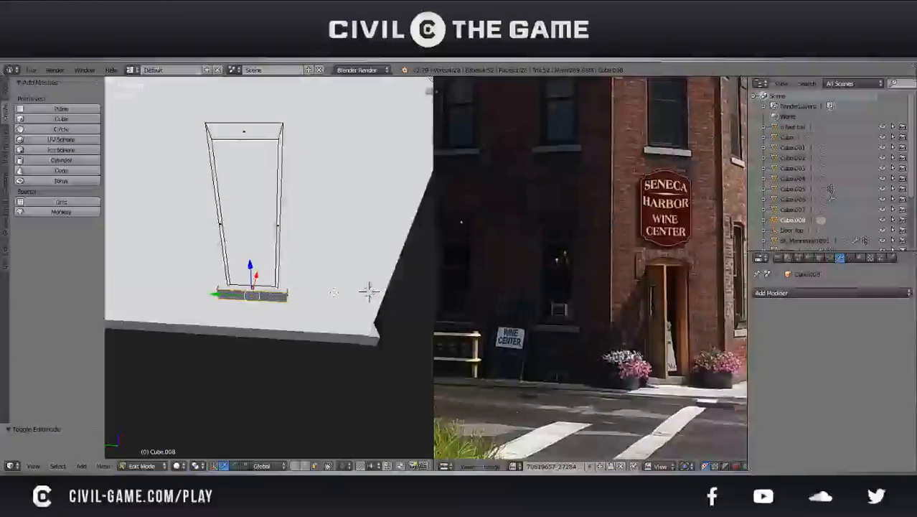
key("Tab")
Add a horizontal loop cut to the side wall near the bottom of the window, working in the right side wireframe view
right_click(310, 335)
scroll(308, 322, "down", 3)
key("Tab")
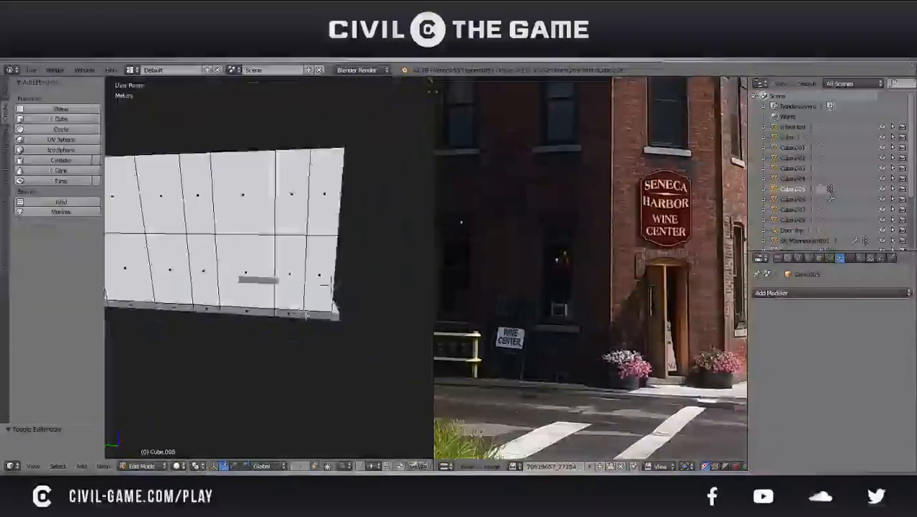
key("KP_1")
key("KP_3")
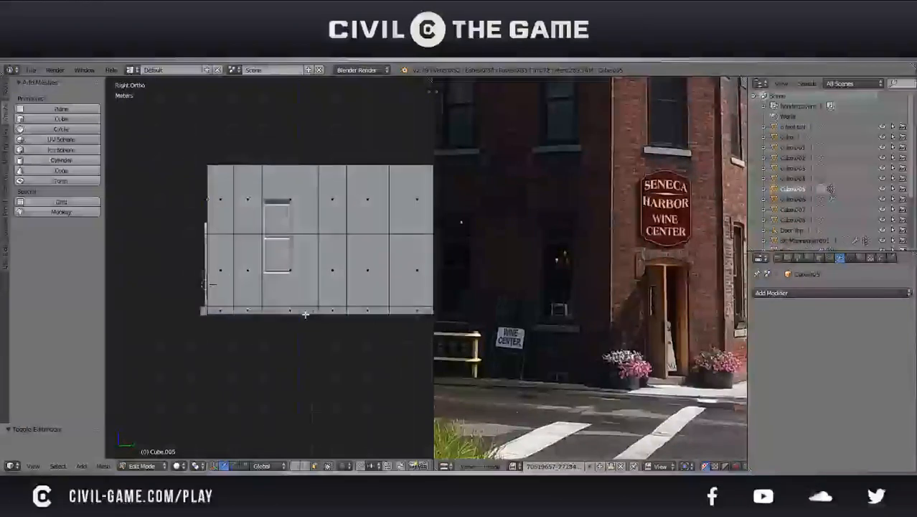
key("z")
scroll(285, 303, "up", 2)
middle_click_drag(332, 244, 335, 292, "shift")
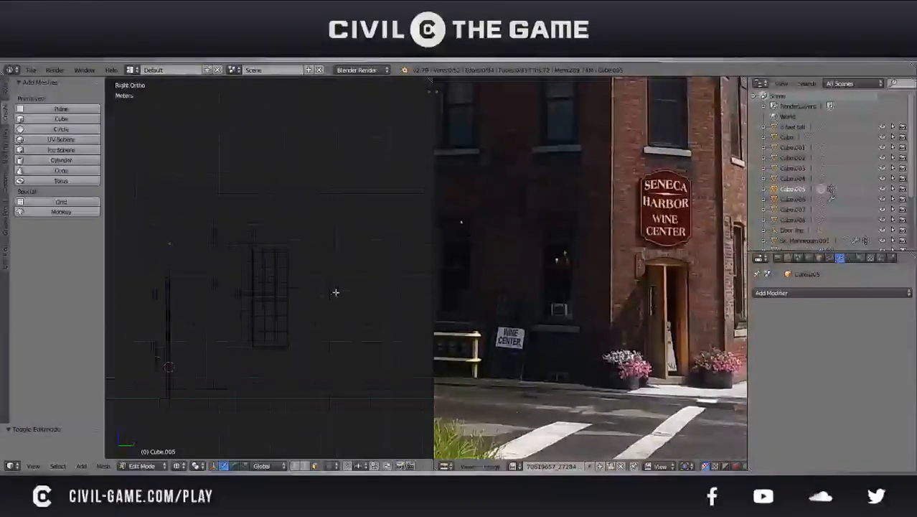
key("ctrl+r")
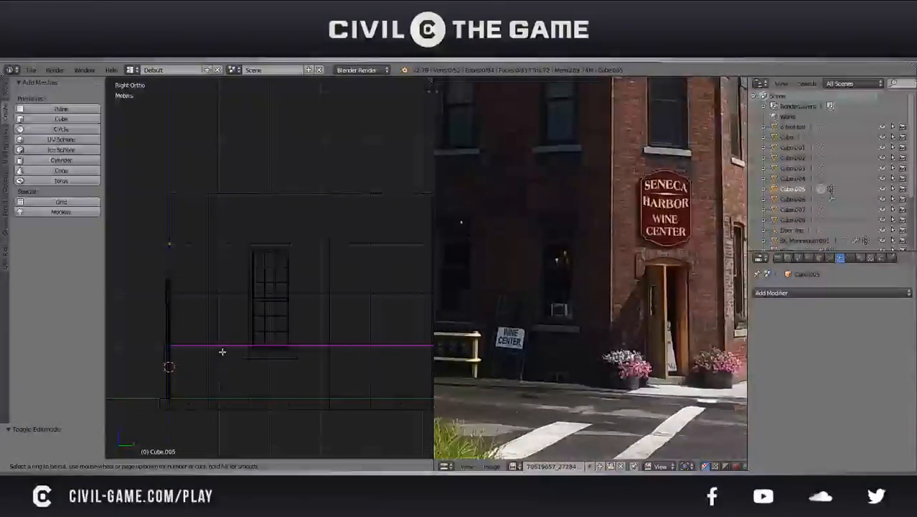
left_click(223, 351)
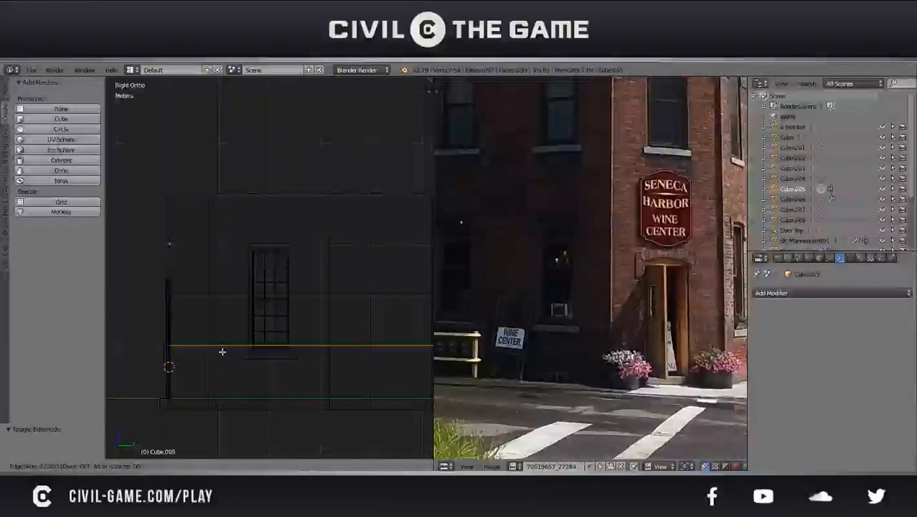
left_click(222, 352)
Move the new wall loop along Z to line up with the top edge of the window sill
scroll(276, 297, "up", 4)
scroll(306, 301, "up", 3)
key("g")
key("z")
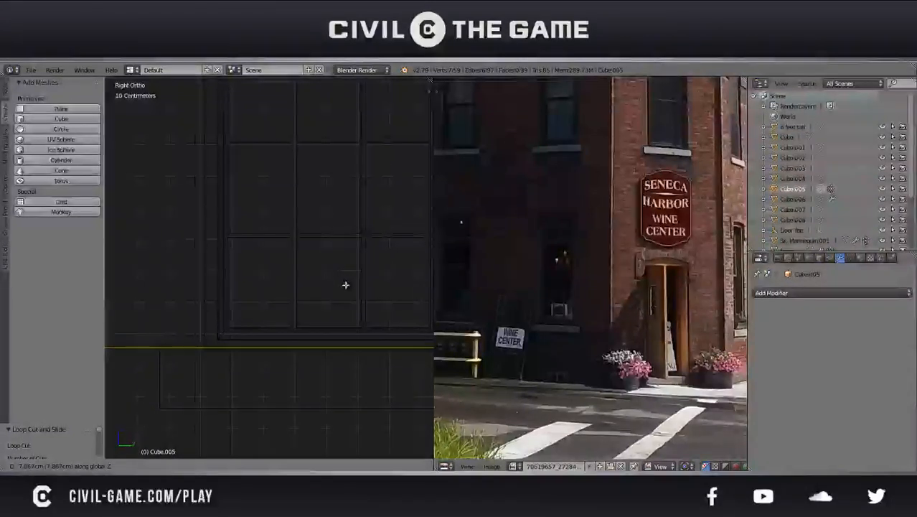
left_click(345, 284)
Add a second horizontal loop cut, unslid, across the upper part of the side wall near the window head
scroll(319, 288, "down", 5)
key("ctrl+r")
left_click(283, 211)
right_click(283, 211)
Move the upper wall loop along Z to line up with the top of the window head, and deselect everything
scroll(284, 233, "up", 3)
middle_click_drag(285, 233, 305, 237, "shift")
scroll(305, 238, "up", 3)
key("g")
key("z")
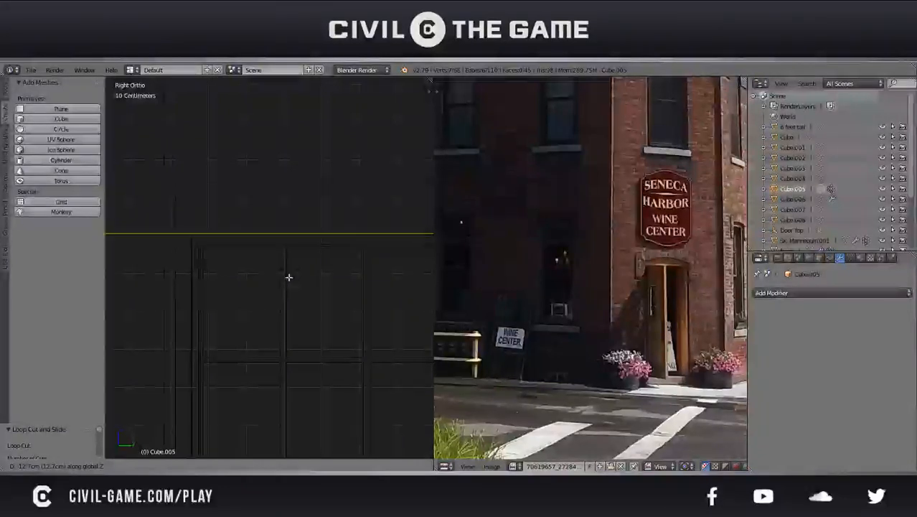
left_click(292, 227)
key("a")
scroll(292, 227, "down", 2)
scroll(291, 232, "down", 4)
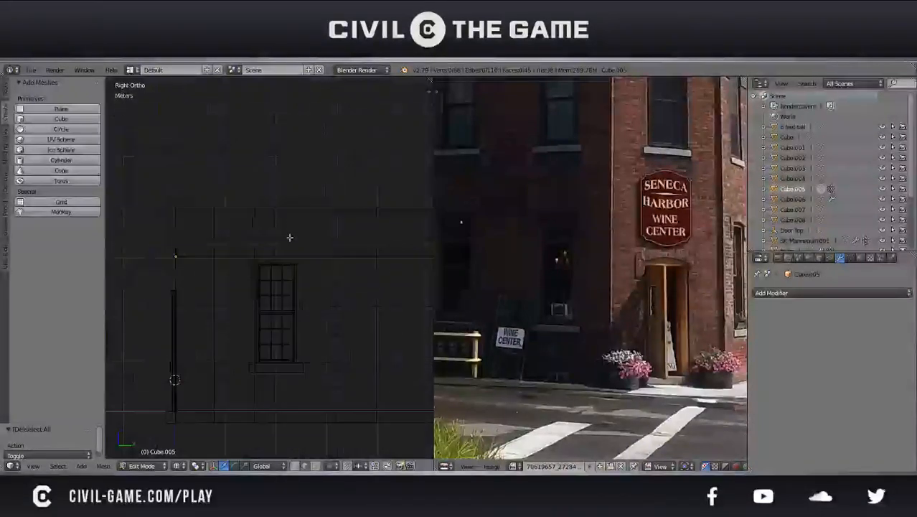
Return to object mode and move the window assembly sideways along Y, clear of the newly cut wall faces
key("Tab")
right_click(278, 331)
key("shift+d")
left_click(296, 327)
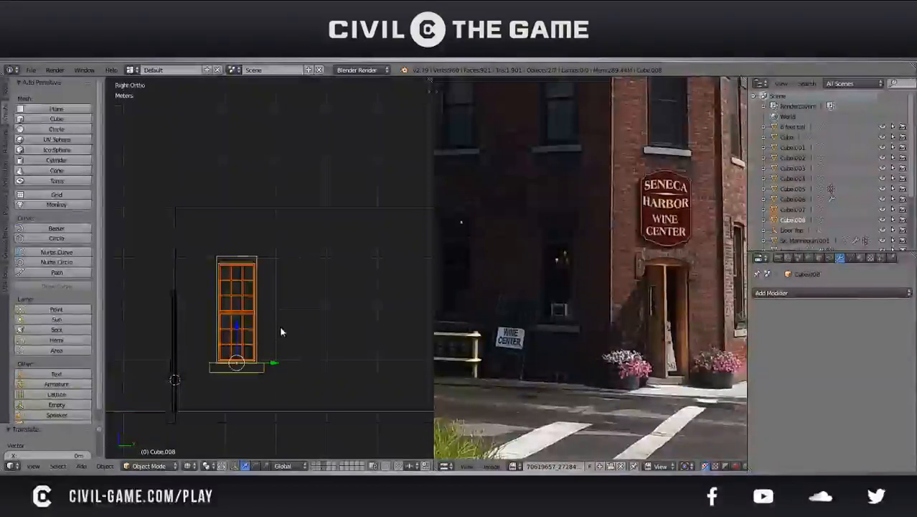
key("ctrl+z")
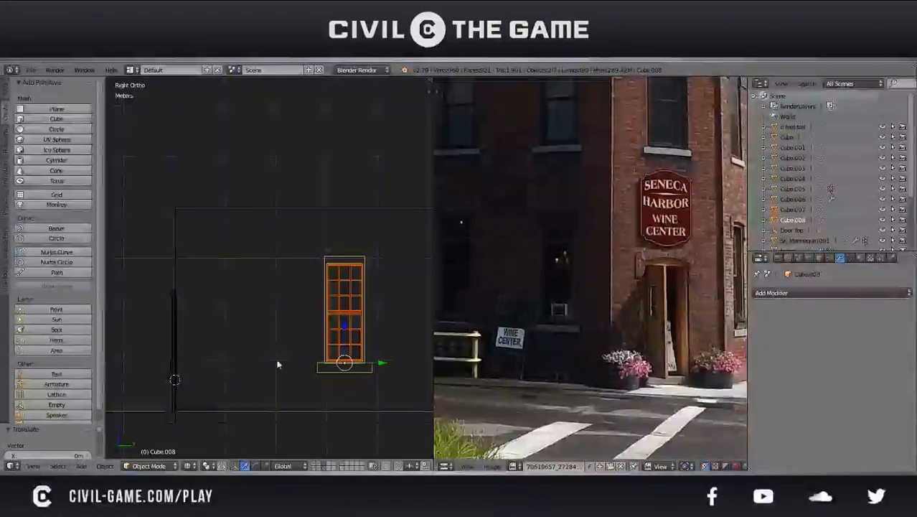
Delete the two stacked side wall faces between the new loops to open a window hole, and leave edit mode
right_click(229, 206)
key("Tab")
scroll(264, 349, "up", 1)
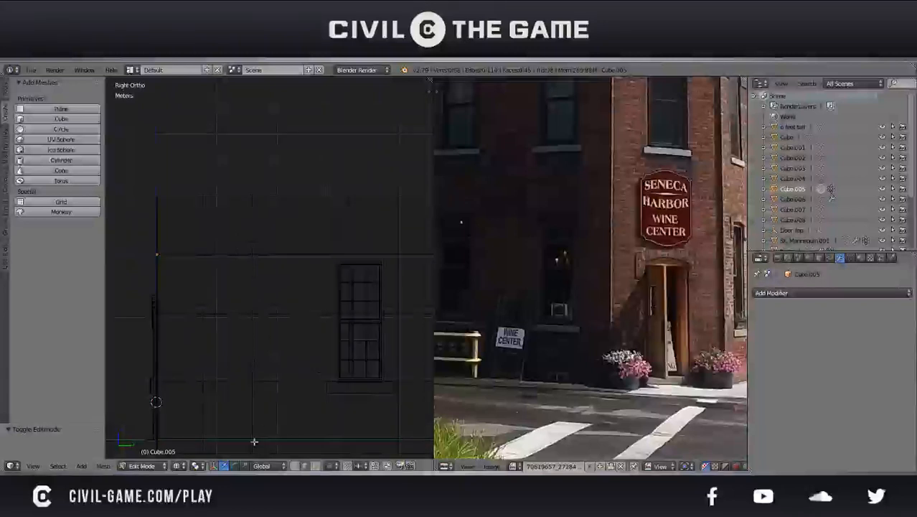
right_click(238, 364)
right_click(224, 288, "shift")
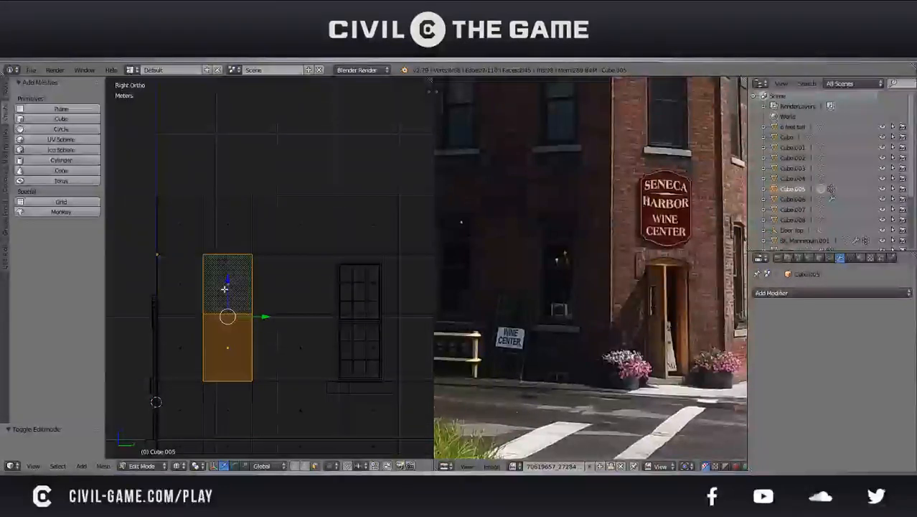
key("x")
left_click(225, 287)
key("Tab")
Select the frame with its sashes and move the window assembly back over the opening in the side wall
right_click(365, 400)
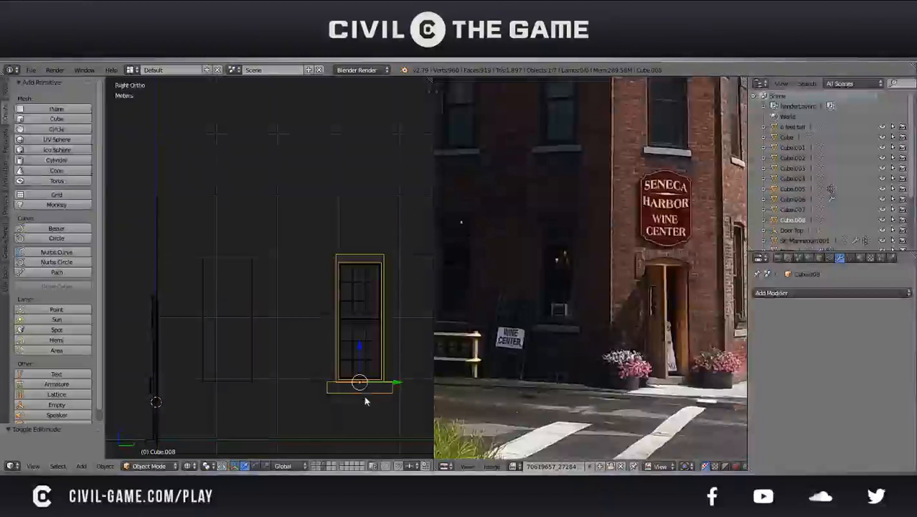
right_click(370, 382, "shift")
key("g")
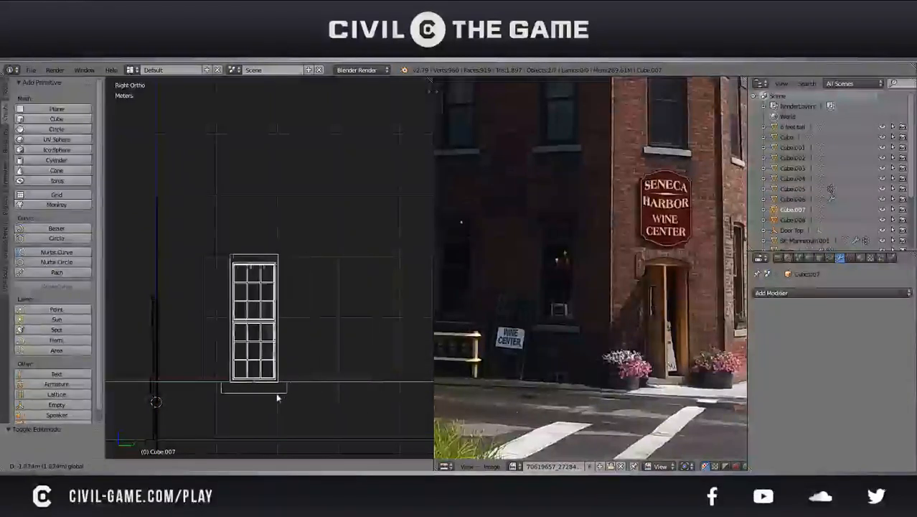
left_click(257, 394)
Move the window assembly about 1.4 cm along Y to bring its frame edge up to the edge of the wall opening
key("KP_Decimal")
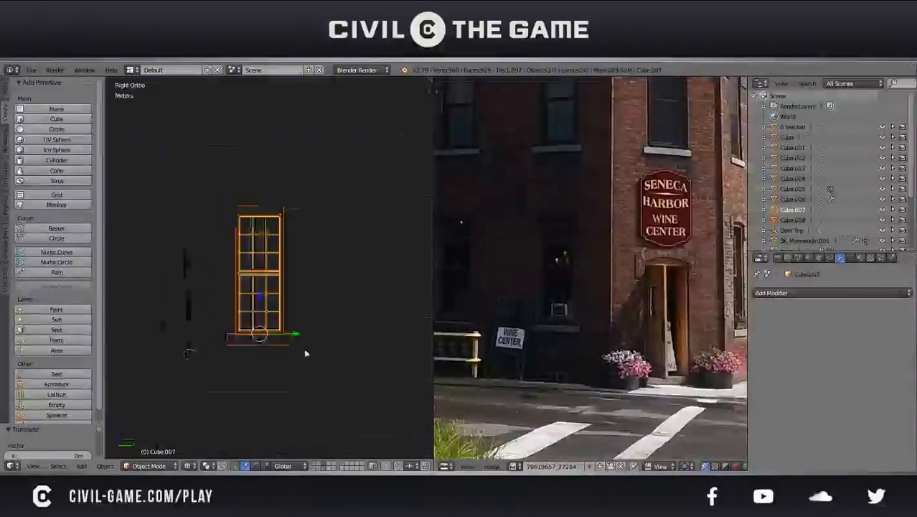
scroll(326, 330, "up", 8)
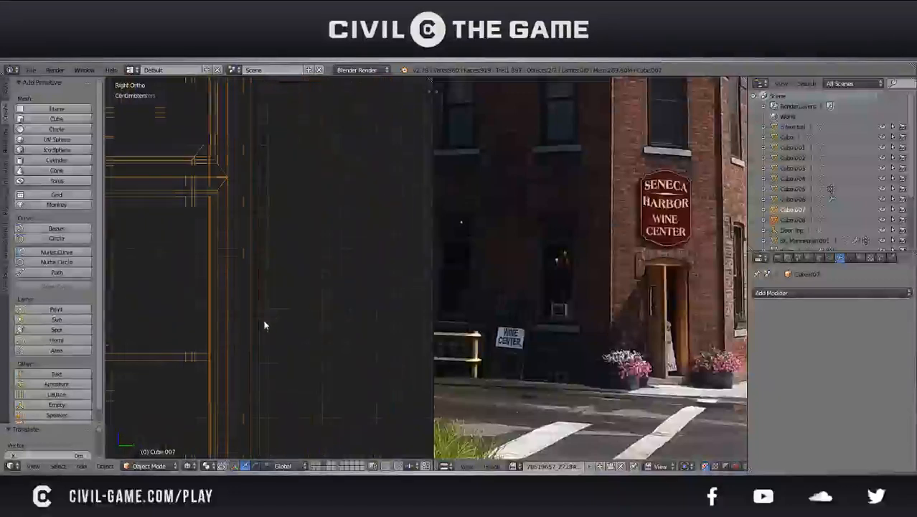
scroll(222, 313, "up", 6)
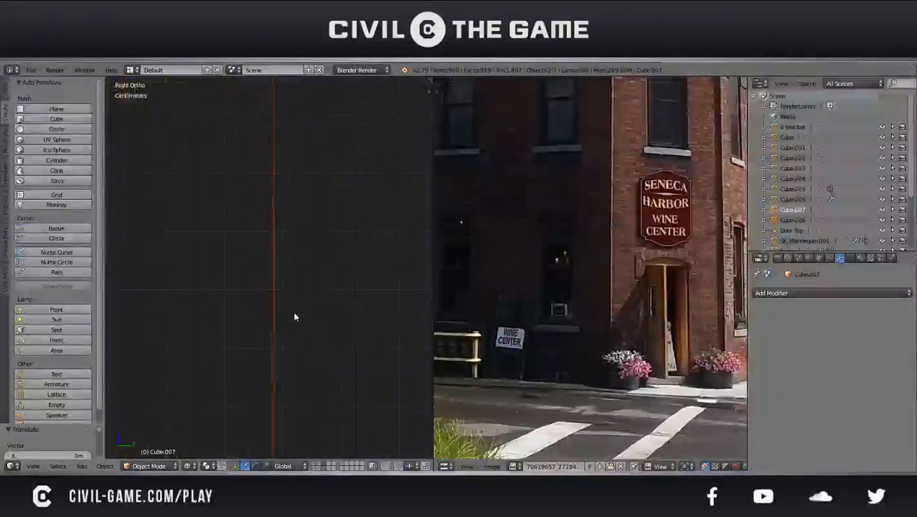
scroll(310, 313, "up", 4)
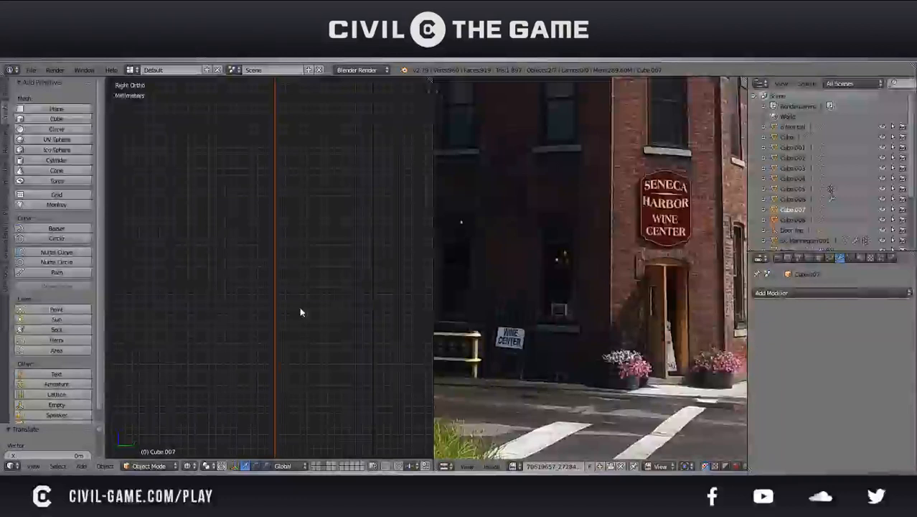
scroll(294, 313, "up", 3)
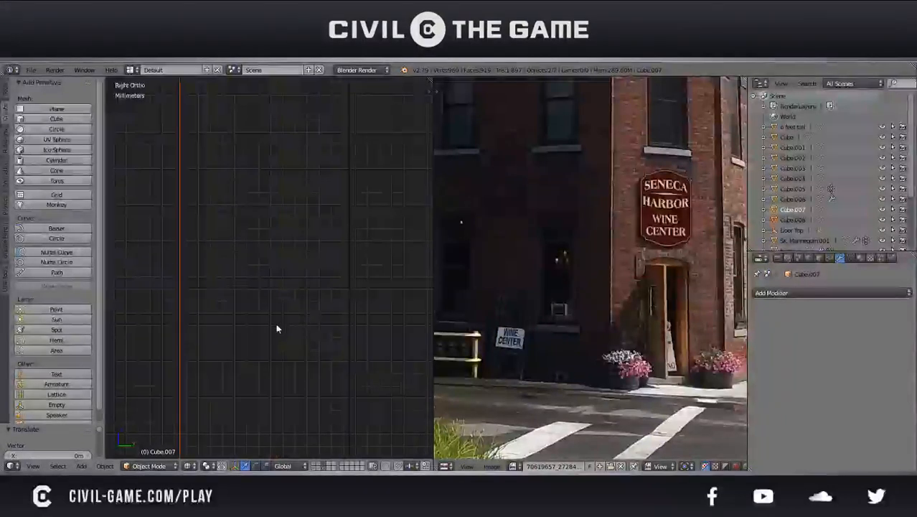
key("g")
key("y")
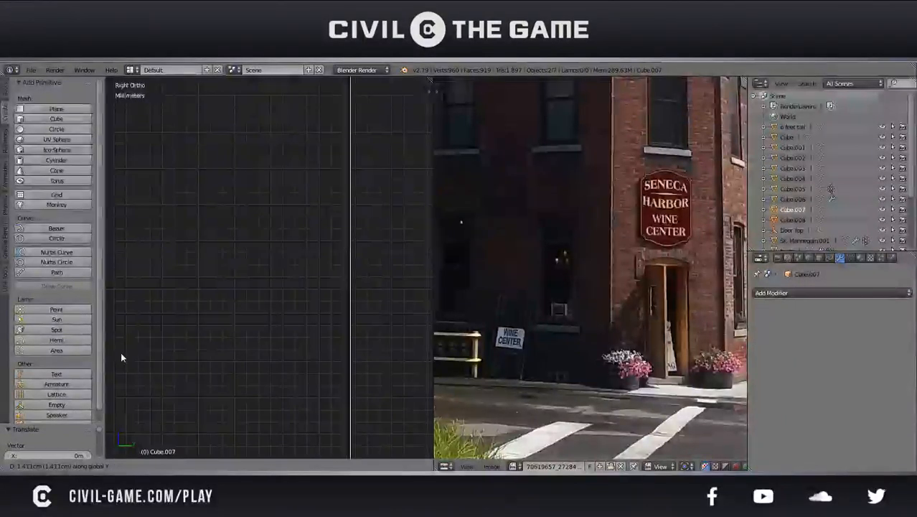
left_click(121, 352)
scroll(352, 326, "up", 3)
middle_click_drag(237, 330, 299, 342, "shift")
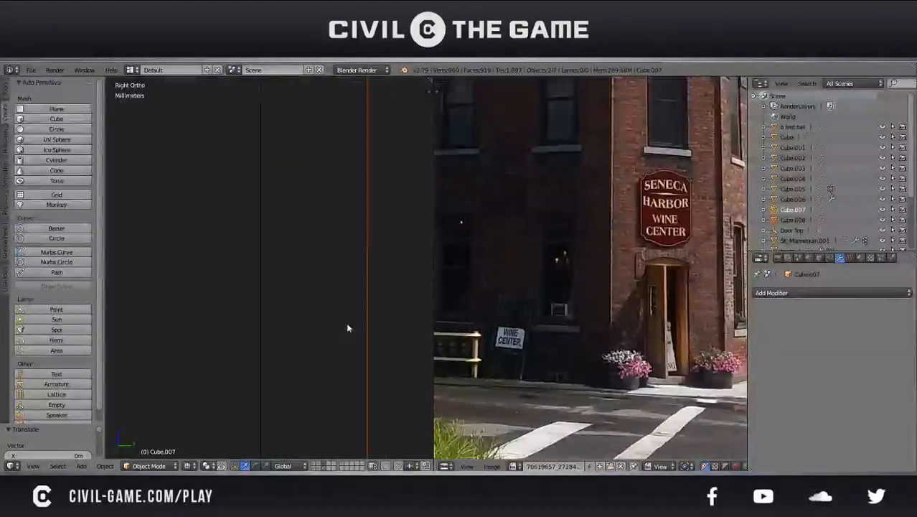
Nudge the window assembly along Y in successively finer moves to align its frame edge with the edge of the wall opening
key("g")
key("y")
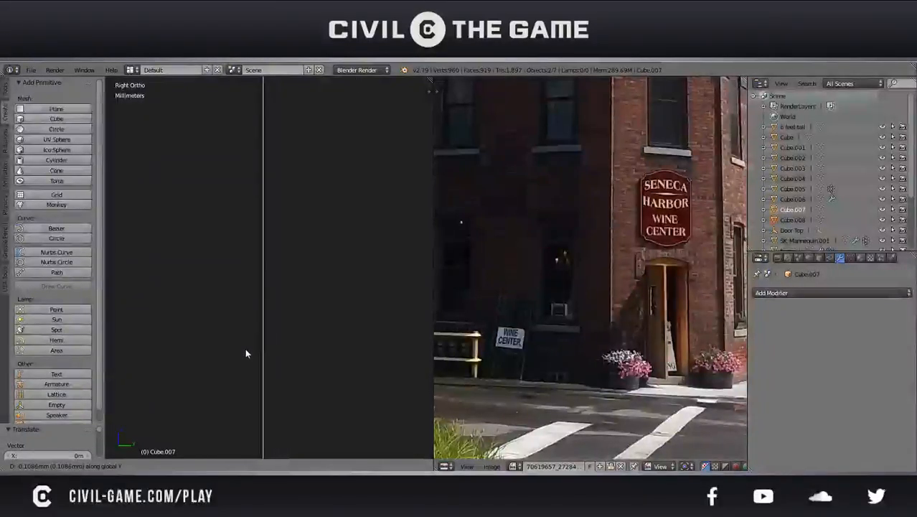
left_click(241, 349)
scroll(273, 332, "up", 11)
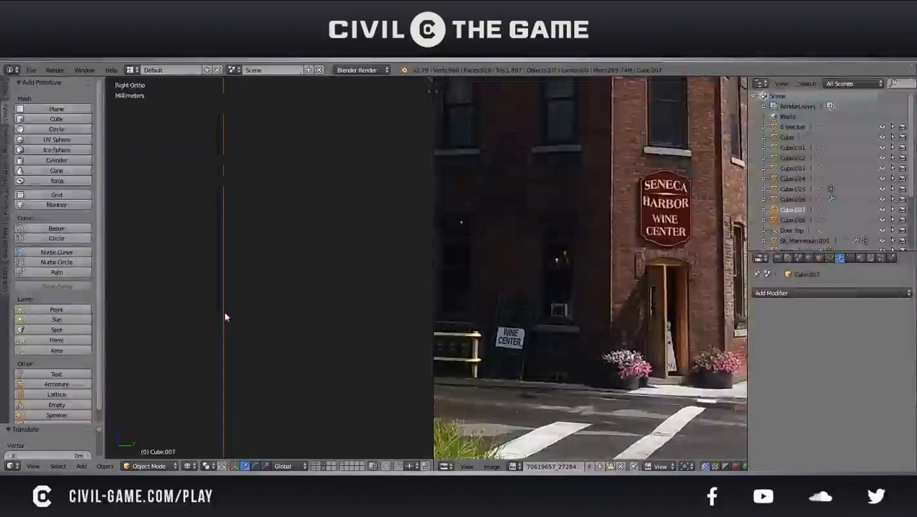
middle_click_drag(197, 315, 318, 325, "shift")
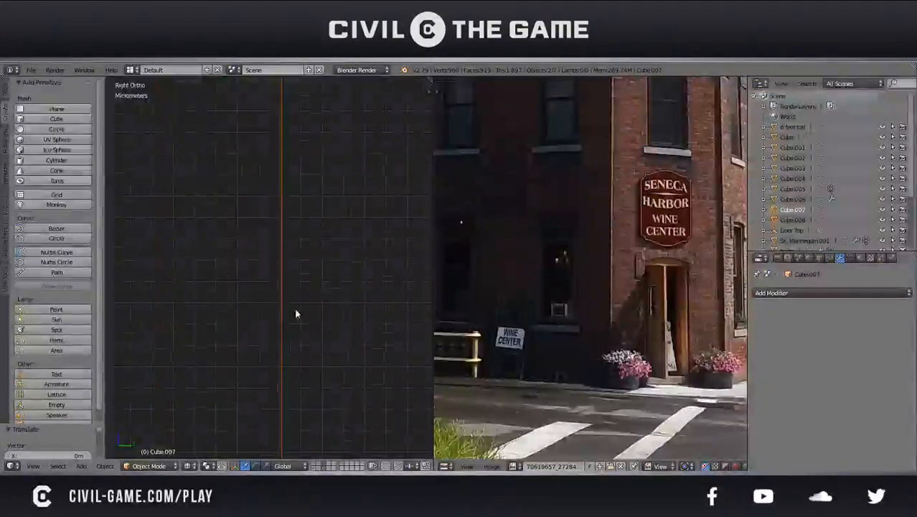
key("g")
key("y")
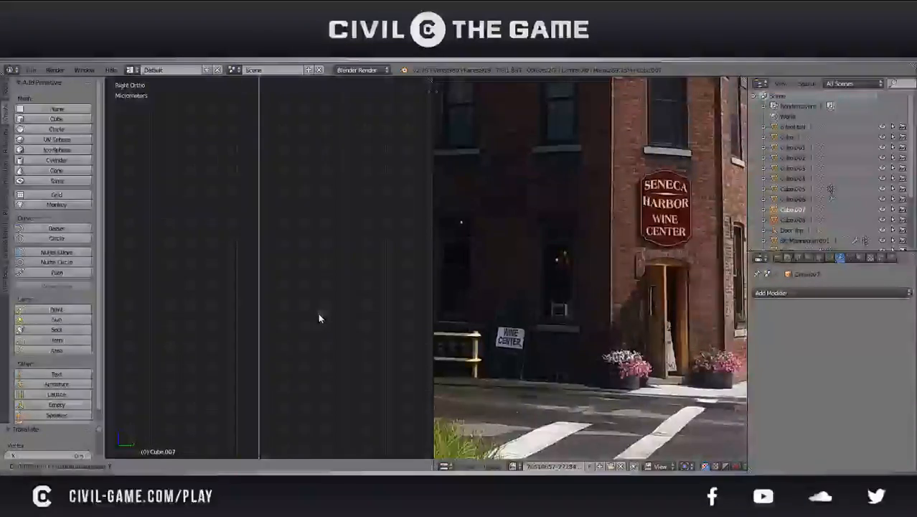
left_click(318, 313)
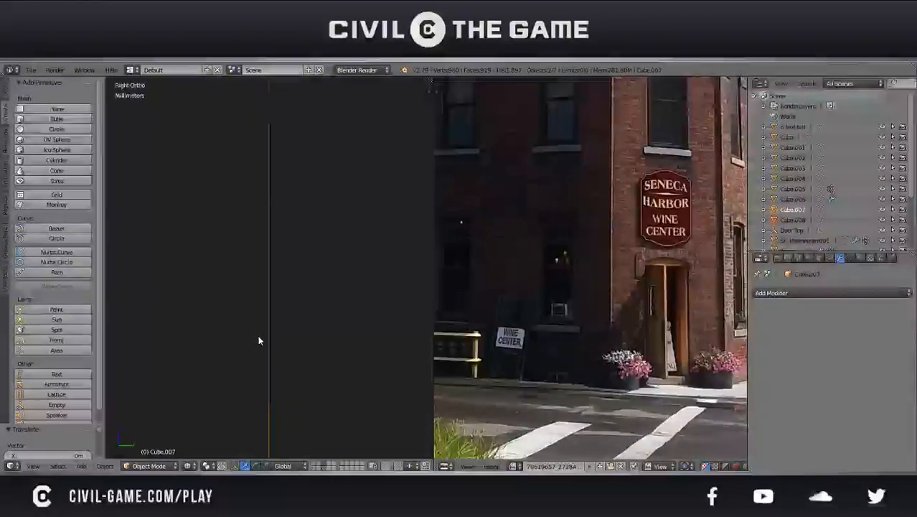
scroll(259, 341, "down", 3)
scroll(259, 340, "down", 5)
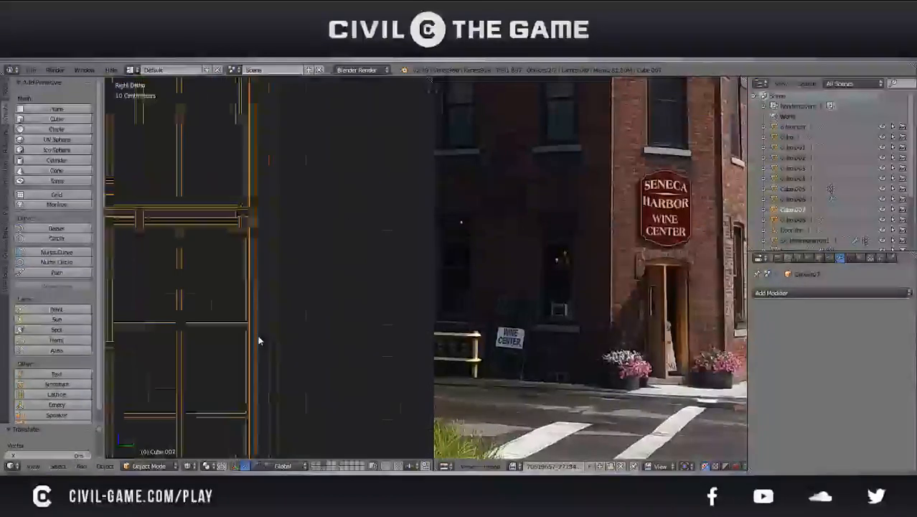
Deselect everything, check the window's fit in the side wall in perspective from several angles, and save the file
middle_click_drag(259, 338, 357, 338)
key("a")
key("KP_5")
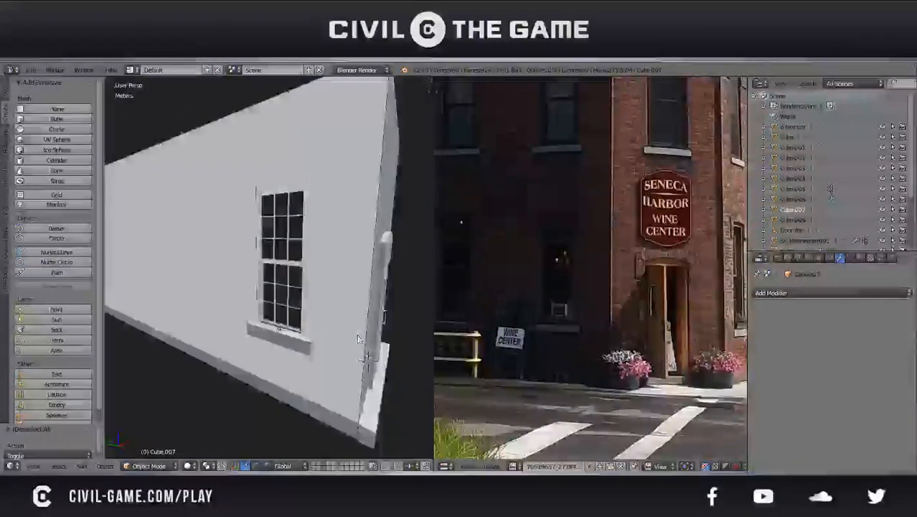
scroll(365, 334, "down", 5)
middle_click_drag(315, 338, 363, 348)
scroll(363, 348, "up", 5)
scroll(380, 370, "up", 5)
middle_click_drag(251, 258, 299, 377, "shift")
scroll(256, 299, "down", 6)
middle_click_drag(316, 399, 290, 338)
scroll(295, 352, "down", 5)
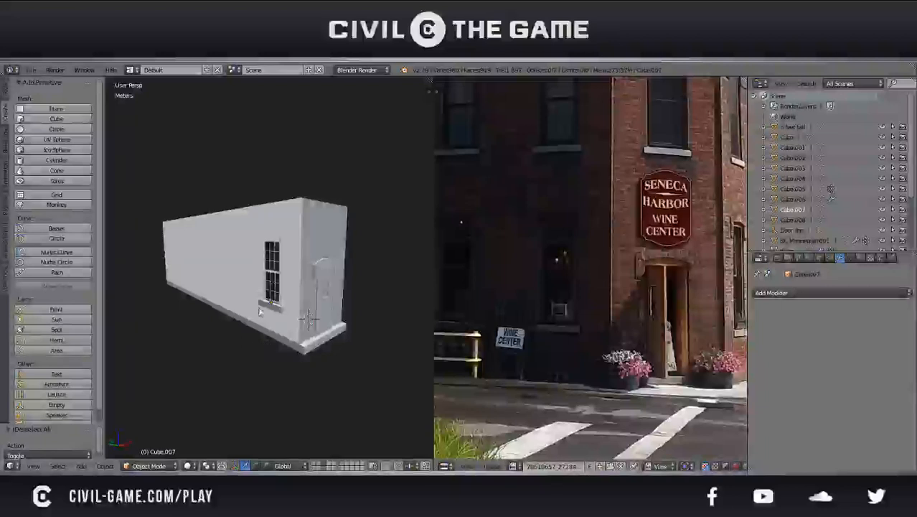
mouse_move(267, 308)
middle_mouse_down()
mouse_move(317, 302)
mouse_move(352, 281)
mouse_move(245, 310)
mouse_move(278, 307)
middle_mouse_up()
key("ctrl+s")
left_click(278, 307)
In edit mode on the sashes, fill a lower corner pane opening of the upper sash with a face
scroll(279, 310, "up", 2)
right_click(281, 312)
key("Tab")
scroll(280, 312, "up", 6)
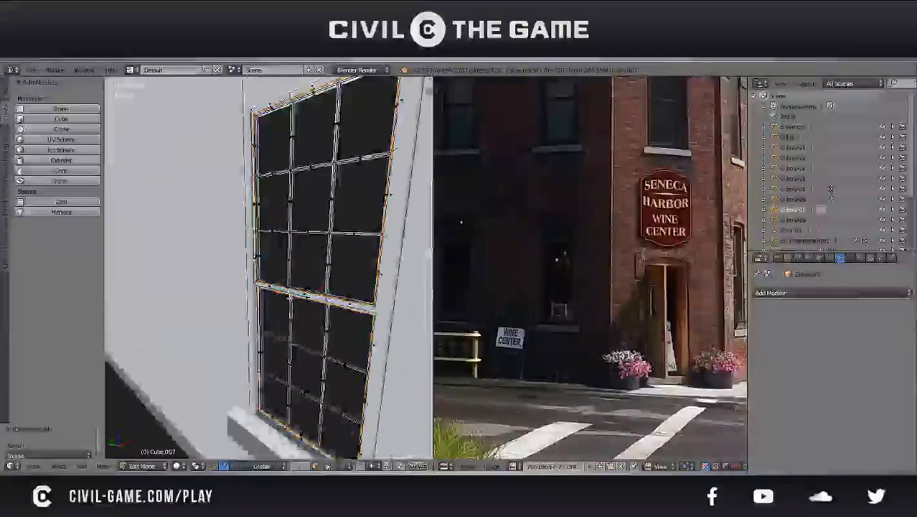
middle_click_drag(297, 268, 263, 269)
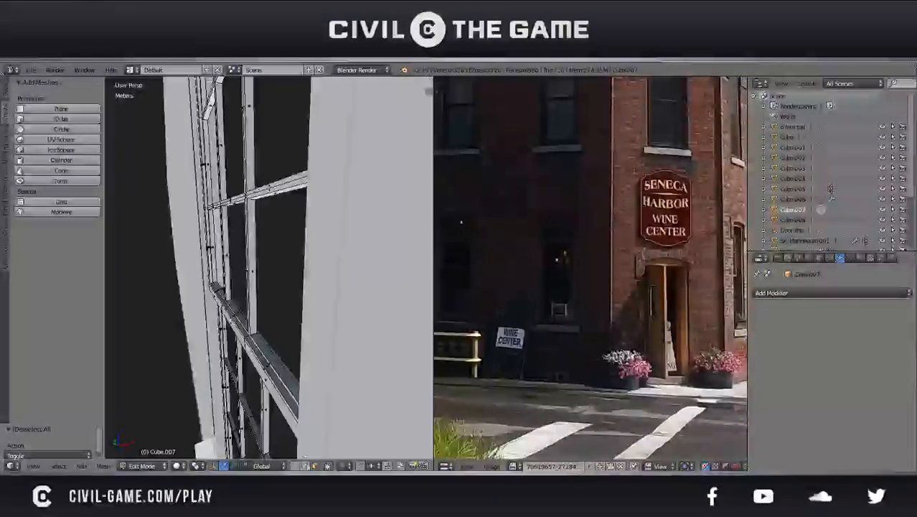
right_click(256, 316)
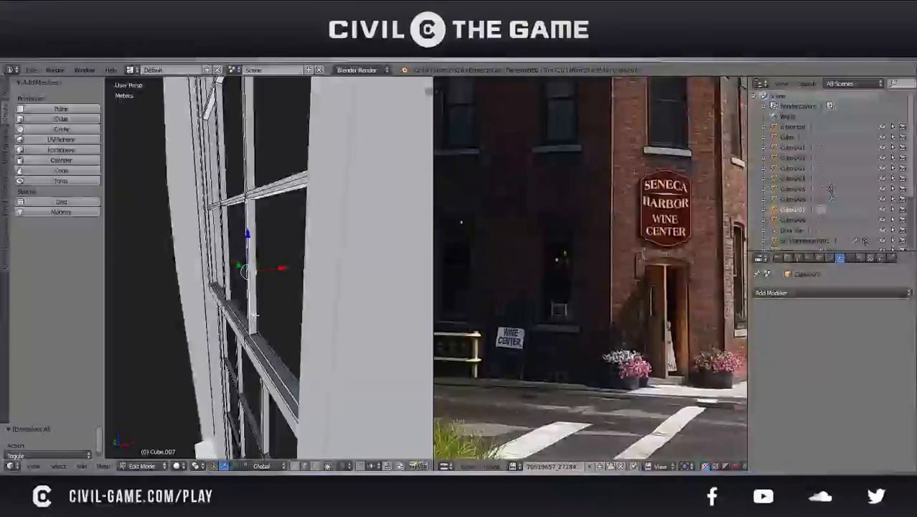
right_click(294, 316, "shift")
key("f")
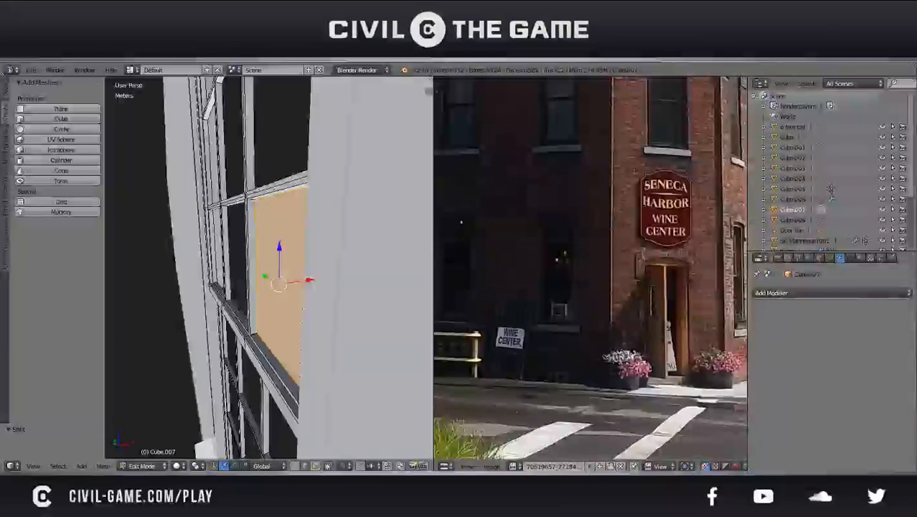
Move the new pane face about -9.41 mm along X into the depth of the sash
key("g")
key("x")
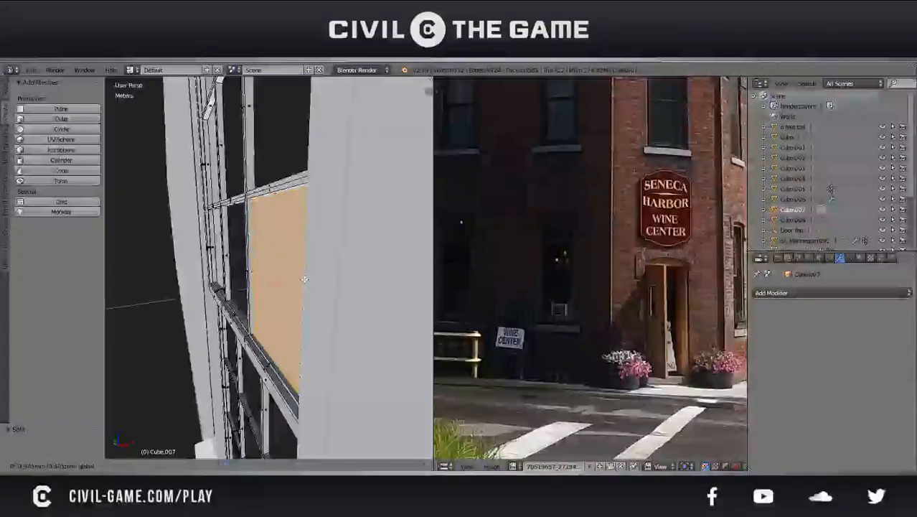
left_click(304, 279)
key("KP_1")
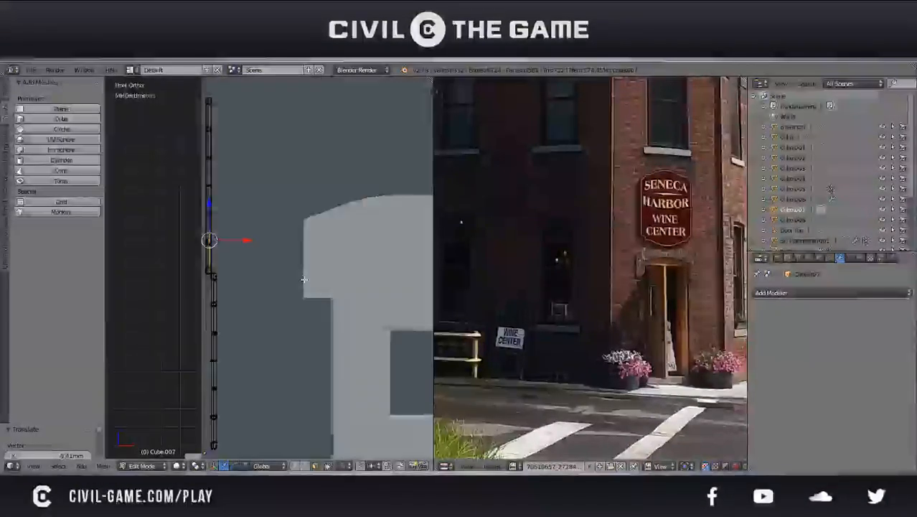
Duplicate the pane face along Y into the neighbouring middle opening and align it with the muntins in wireframe
key("KP_3")
middle_click_drag(183, 292, 285, 320, "shift")
scroll(245, 321, "up", 2)
scroll(285, 320, "up", 3)
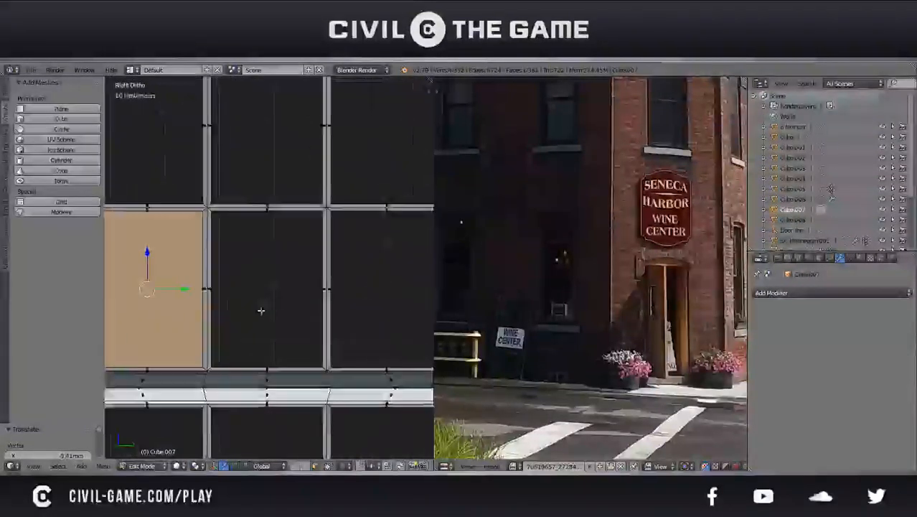
scroll(262, 327, "up", 2)
middle_click_drag(273, 343, 279, 348, "shift")
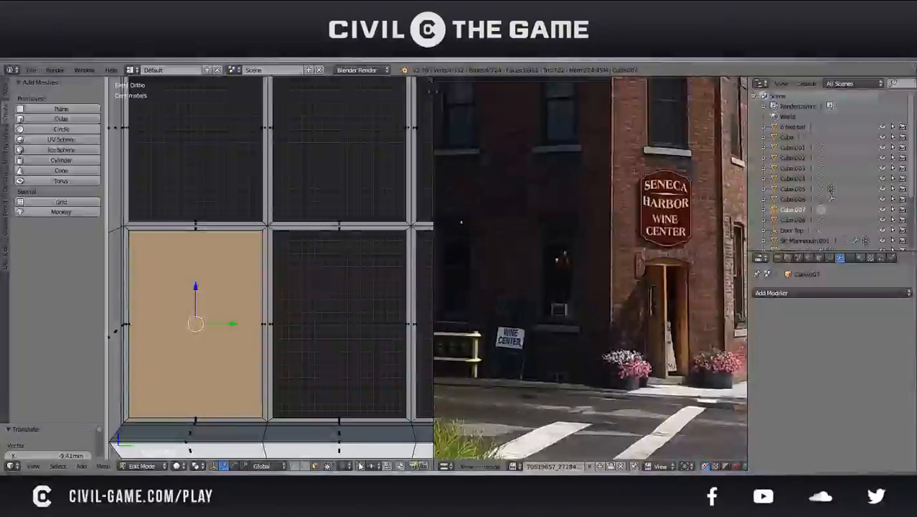
key("shift+d")
key("y")
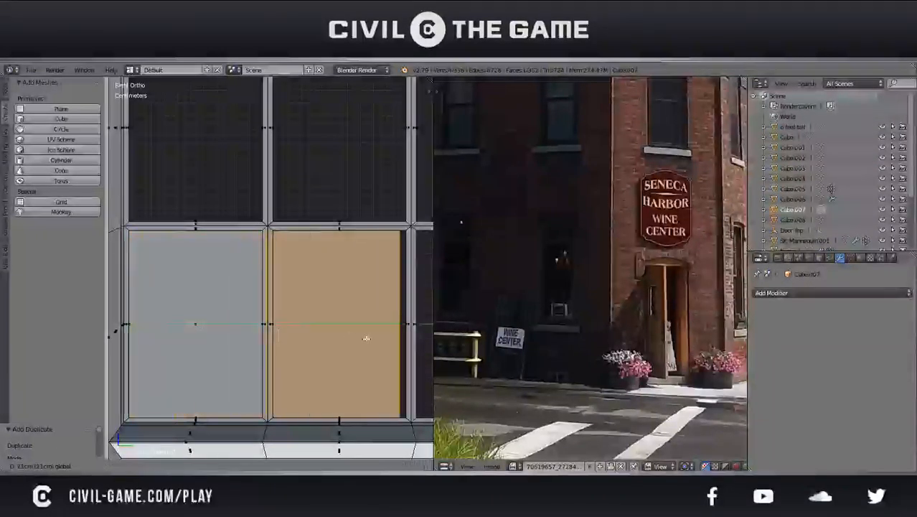
left_click(374, 338)
key("z")
key("g")
key("y")
left_click(364, 338)
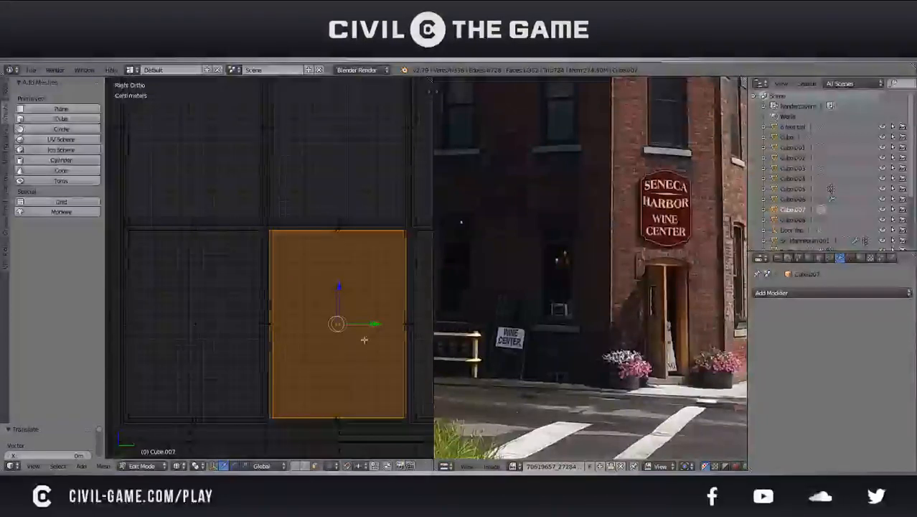
Duplicate the middle pane face along Y into the third opening of the upper sash's bottom row
scroll(359, 338, "down", 1)
left_click_drag(353, 338, 322, 326)
key("z")
scroll(307, 317, "down", 3)
middle_click_drag(322, 326, 276, 314, "shift")
key("shift+d")
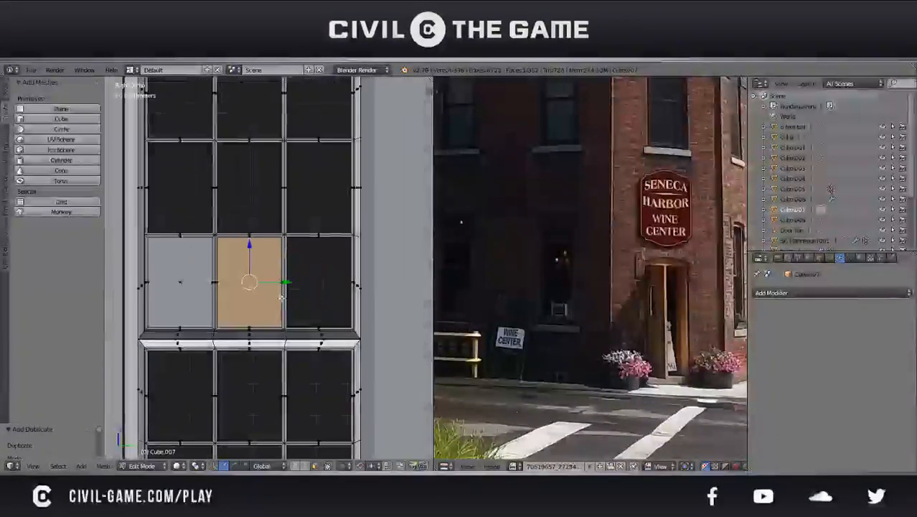
key("g")
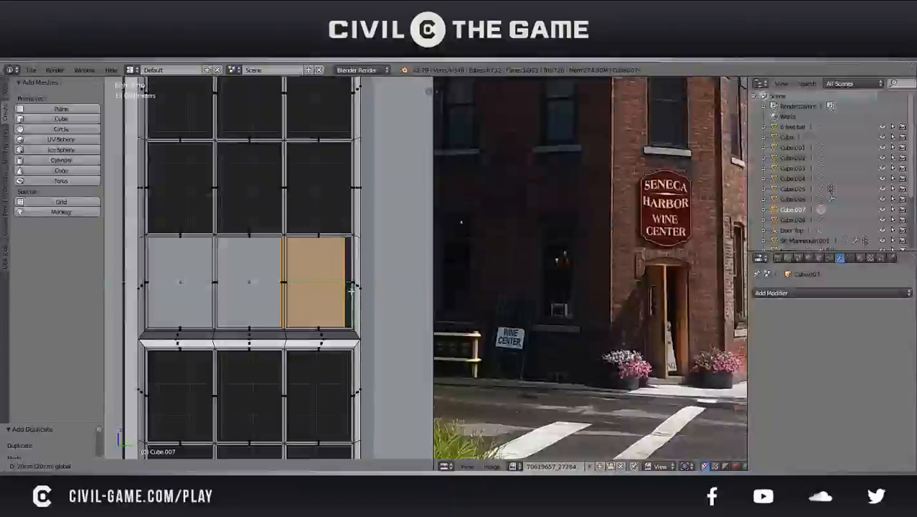
left_click_drag(359, 290, 360, 290)
scroll(362, 289, "up", 4)
middle_click_drag(388, 288, 341, 294, "shift")
mouse_move(345, 300)
left_mouse_down()
mouse_move(365, 305)
mouse_move(355, 306)
left_mouse_up()
Duplicate the row of three pane faces upward twice to fill the middle and top rows of the upper sash
scroll(351, 305, "down", 3)
middle_click_drag(276, 287, 395, 309, "shift")
middle_click_drag(262, 310, 244, 353, "shift")
left_click_drag(330, 333, 321, 221)
middle_click_drag(310, 242, 289, 333, "shift")
key("shift+d")
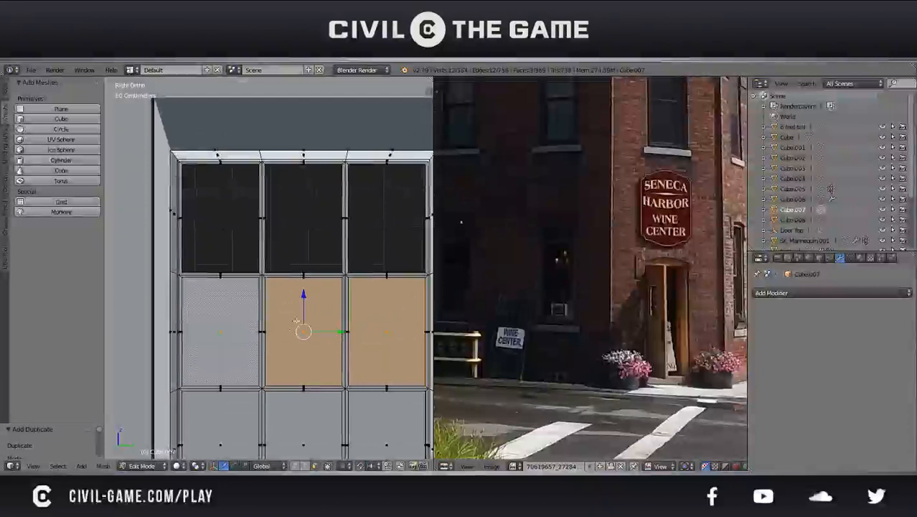
left_click_drag(305, 299, 312, 202)
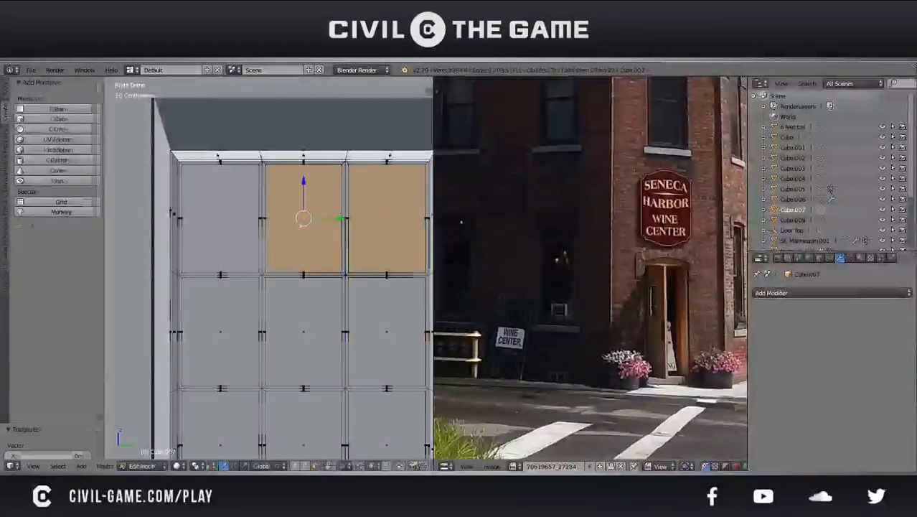
Examine the filled upper sash panes in perspective, ending in object mode
key("Tab")
scroll(297, 246, "down", 2)
middle_click_drag(298, 246, 246, 262)
key("z")
key("z")
key("KP_5")
key("KP_Decimal")
key("Tab")
scroll(197, 346, "down", 4)
middle_click_drag(197, 346, 284, 264)
key("a")
key("Tab")
scroll(284, 264, "up", 2)
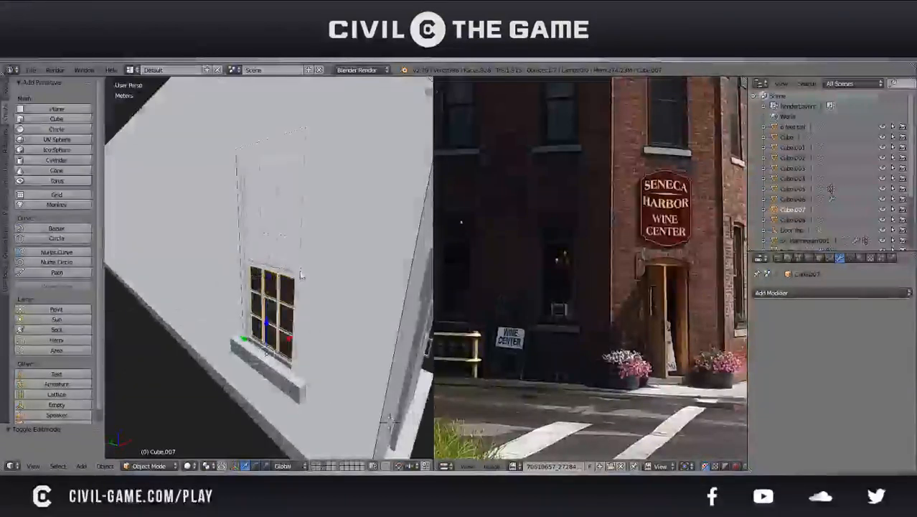
Show the 3D view's display and shading properties, and widen the 3D view over the reference photo
key("n")
scroll(423, 348, "down", 5)
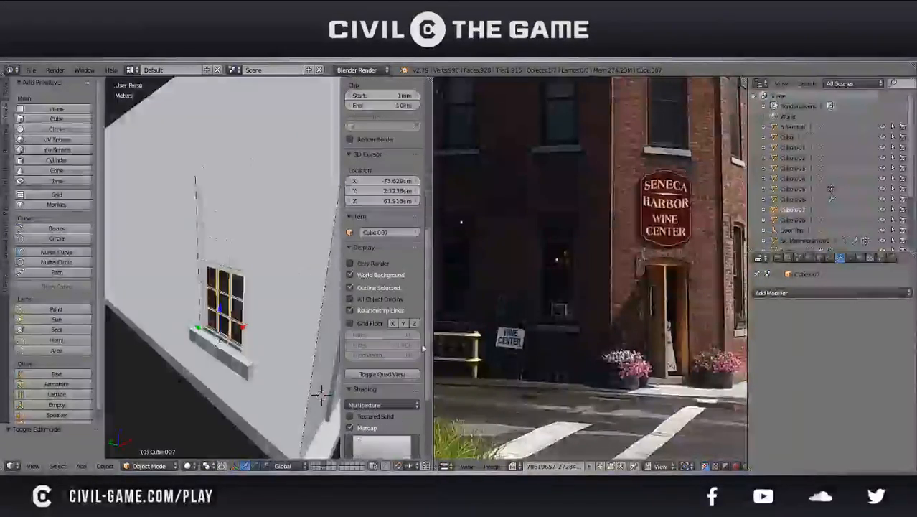
left_click_drag(432, 348, 635, 351)
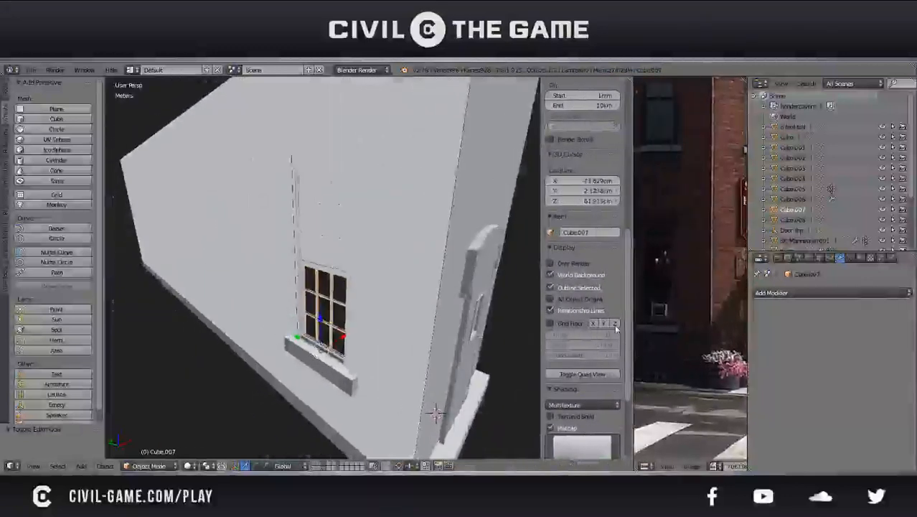
scroll(615, 327, "down", 4)
Try the rainbow normal, reflective gold and turquoise matcaps on the model
left_click(572, 372)
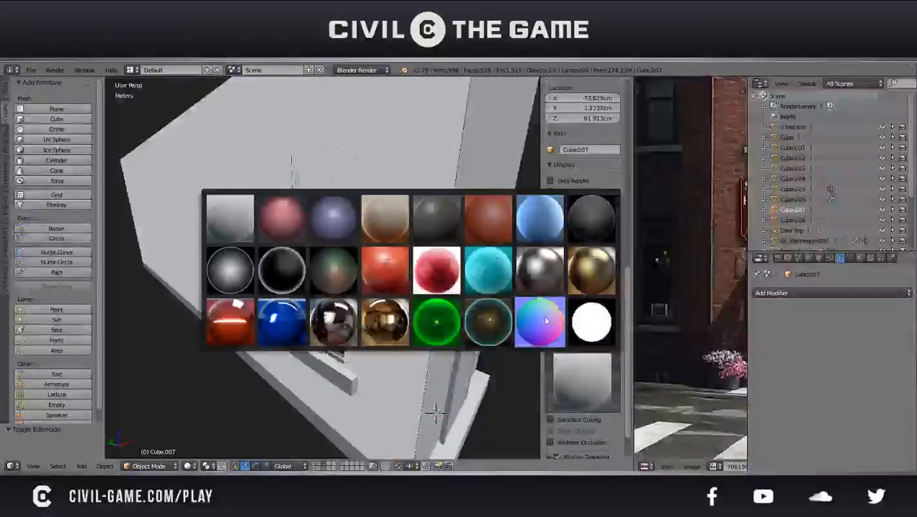
left_click(544, 315)
left_click(591, 378)
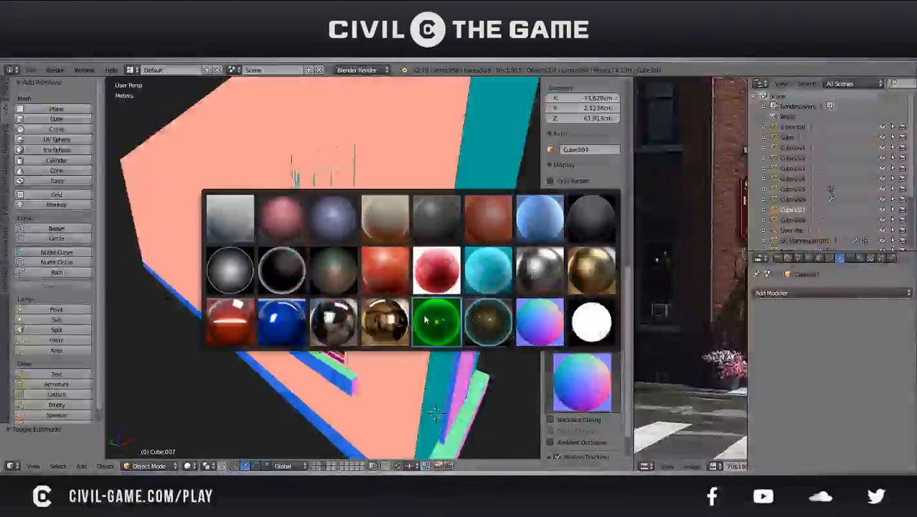
left_click(384, 321)
left_click(583, 379)
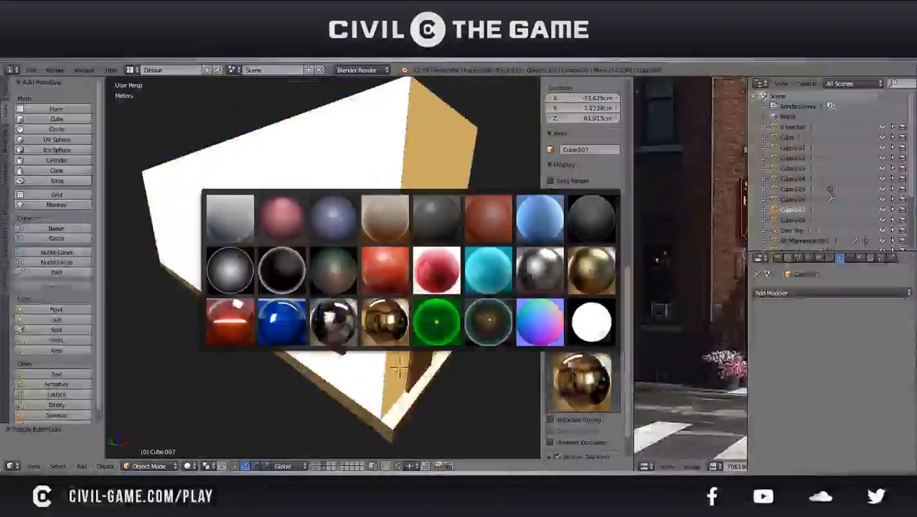
left_click(488, 269)
middle_click_drag(366, 267, 408, 266)
Try further matcaps, including the beige, purple and dark teal-rimmed ones, and view the building with them
left_click(583, 379)
left_click(385, 271)
left_click(563, 355)
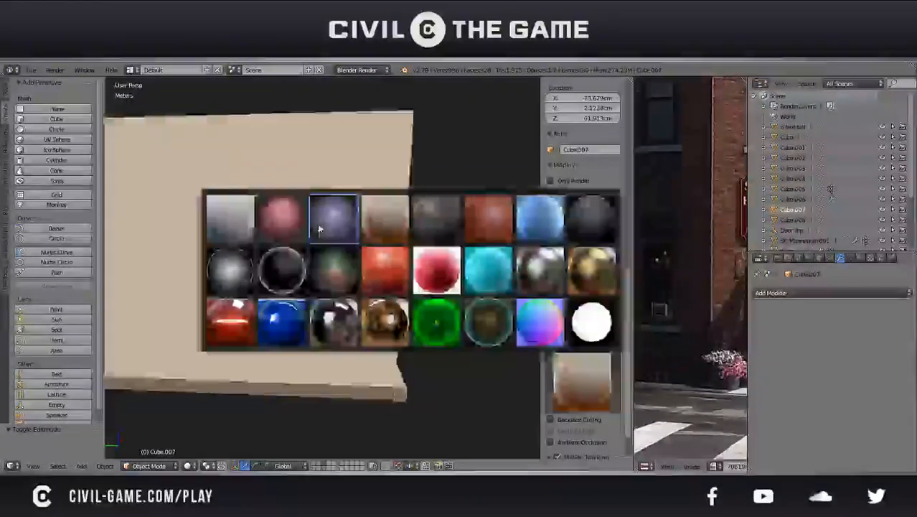
left_click(319, 228)
middle_click_drag(337, 245, 360, 284)
left_click(572, 374)
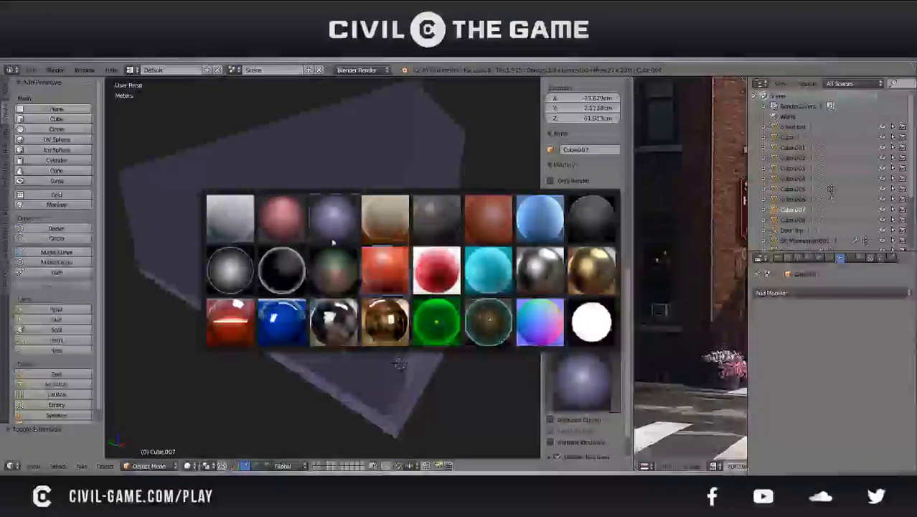
left_click(355, 283)
left_click(554, 382)
left_click(508, 337)
middle_click_drag(508, 337, 401, 311)
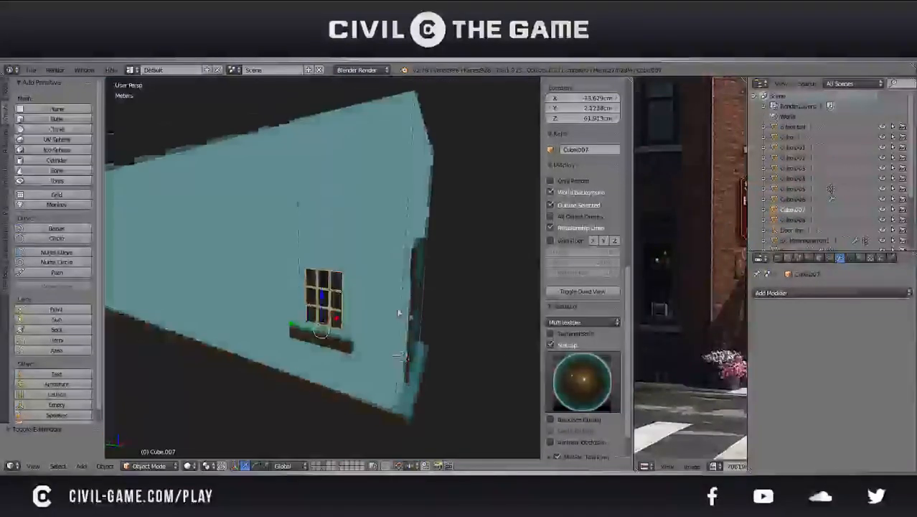
Try the flat white, rainbow normal and glossy blue matcaps on the building
left_click(574, 362)
left_click(591, 323)
left_click(581, 381)
left_click(539, 322)
middle_click_drag(337, 274, 315, 282)
left_click(582, 381)
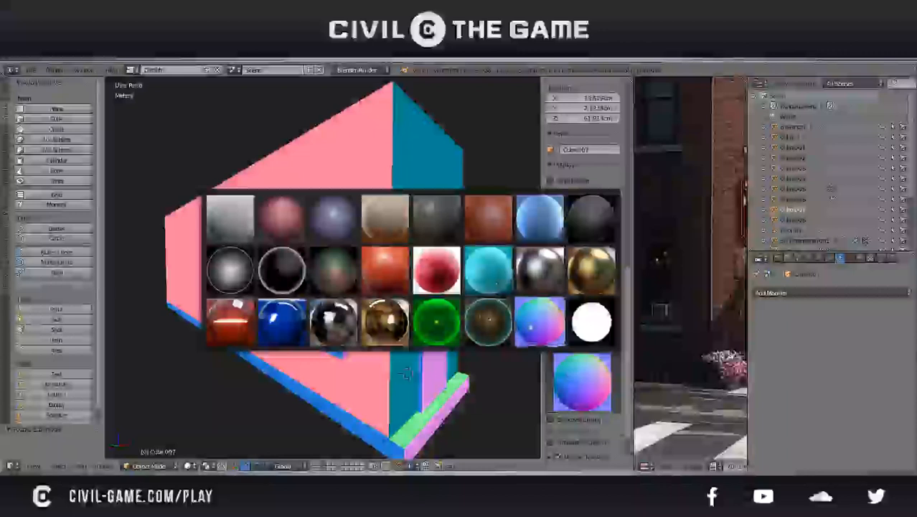
left_click(295, 335)
Set the matcap back to light grey and save the file
left_click(582, 381)
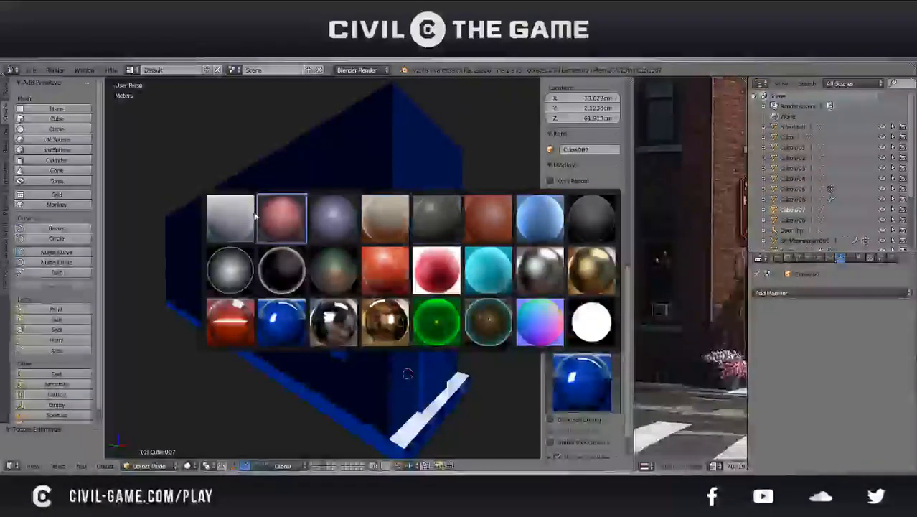
left_click(229, 217)
scroll(302, 284, "up", 5)
scroll(392, 323, "up", 3)
middle_click_drag(391, 323, 482, 372)
key("ctrl+s")
left_click(407, 329)
Fill the top middle pane opening of the window's lower sash with a face, split it from the frame, and save the file
scroll(454, 331, "up", 3)
key("Tab")
middle_click_drag(455, 330, 514, 432)
scroll(515, 432, "up", 10)
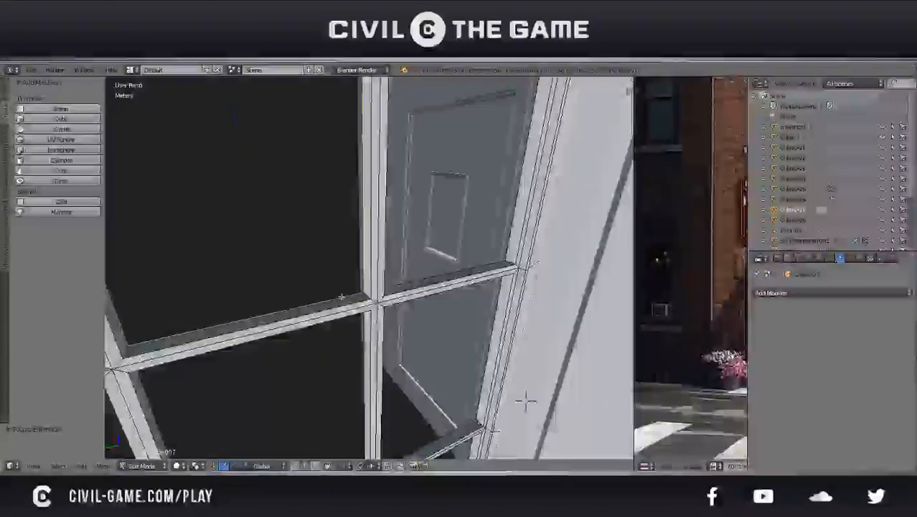
right_click(526, 402, "alt")
scroll(524, 399, "down", 3)
key("ctrl+s")
key("Return")
scroll(495, 371, "down", 5)
middle_click_drag(478, 360, 312, 312)
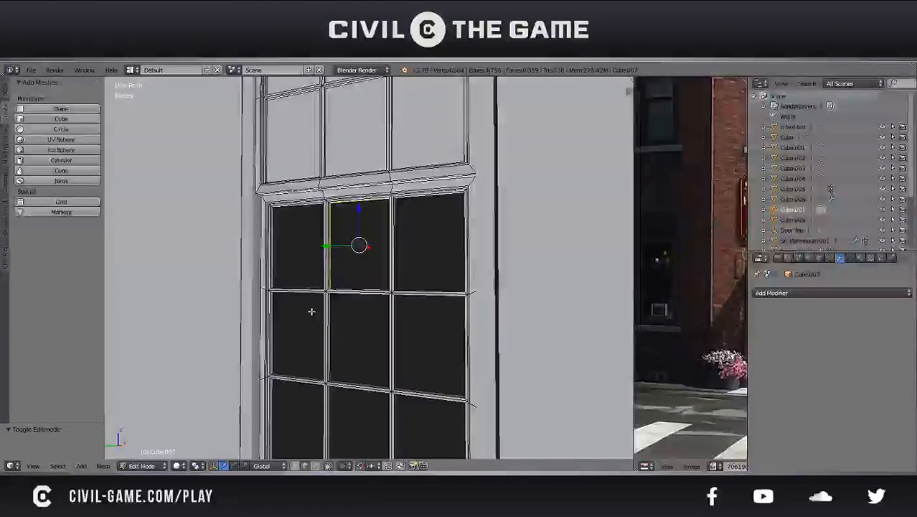
middle_click_drag(311, 311, 369, 307)
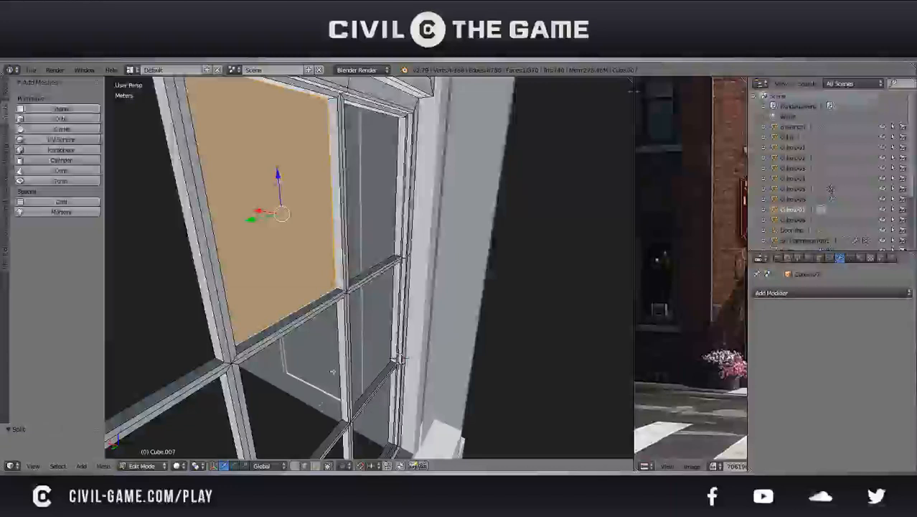
Move the split pane face about 6.44 mm along X within the sash frame and save the file
left_click(310, 465)
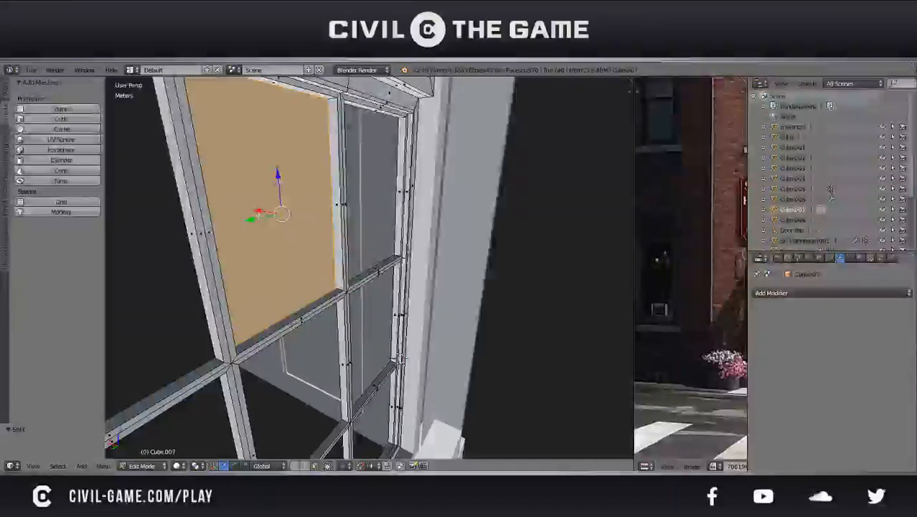
key("g")
key("x")
left_click(266, 211)
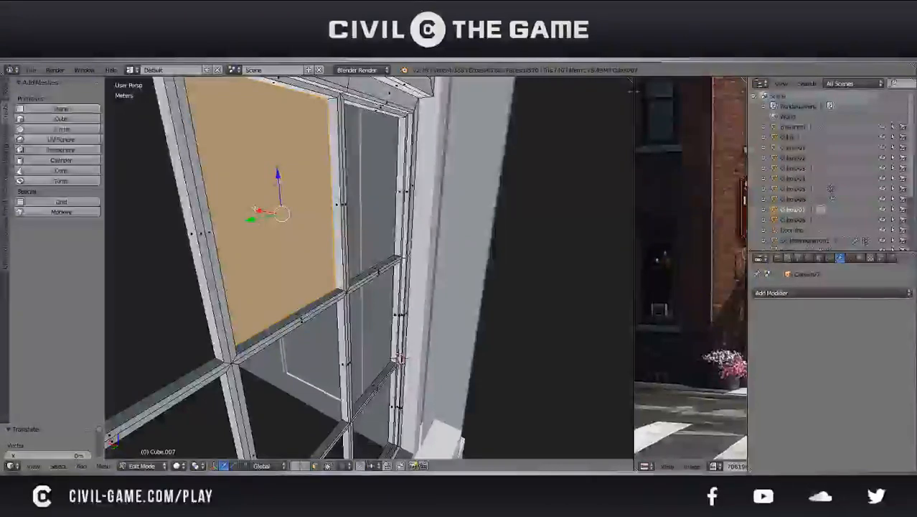
left_click_drag(255, 208, 260, 209)
key("ctrl+s")
left_click(259, 208)
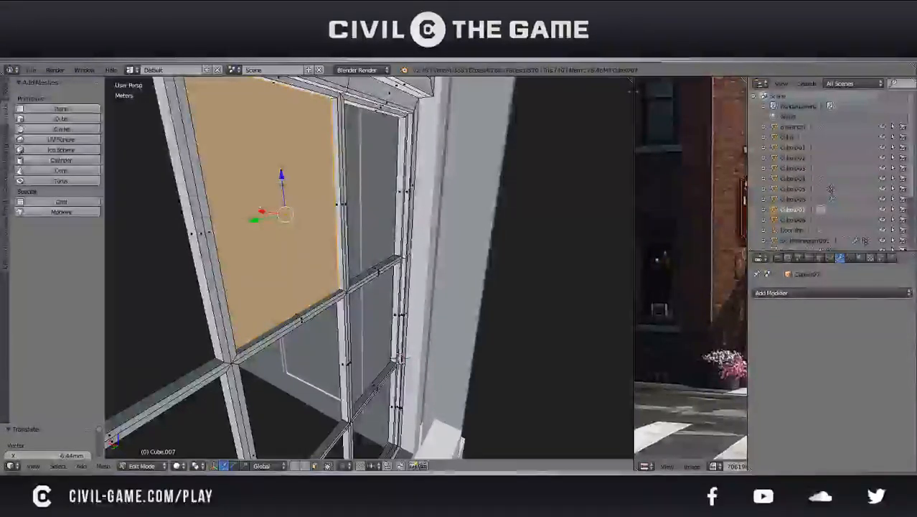
In the right orthographic view, duplicate the pane face along Y into the opening on the right of the lower sash's top row
key("KP_3")
key("KP_1")
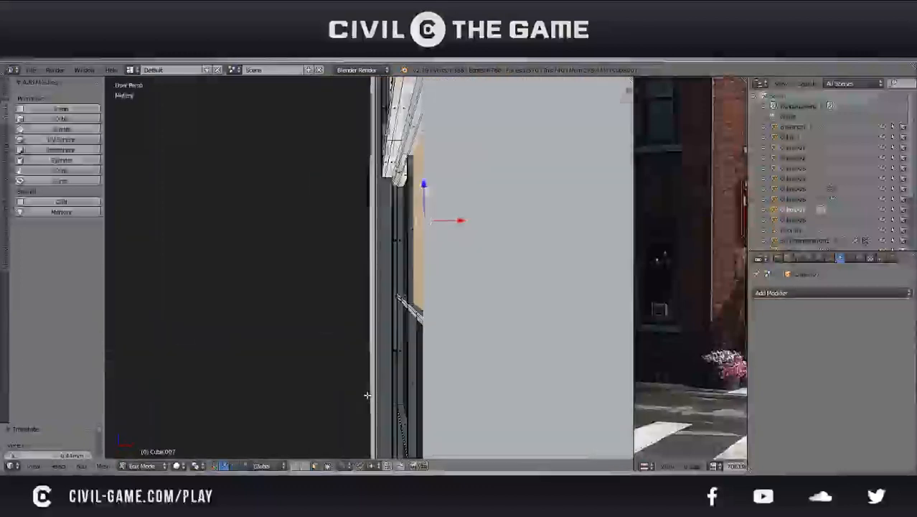
key("KP_3")
key("ctrl+KP_1")
key("KP_1")
key("KP_5")
key("KP_3")
scroll(391, 342, "down", 4)
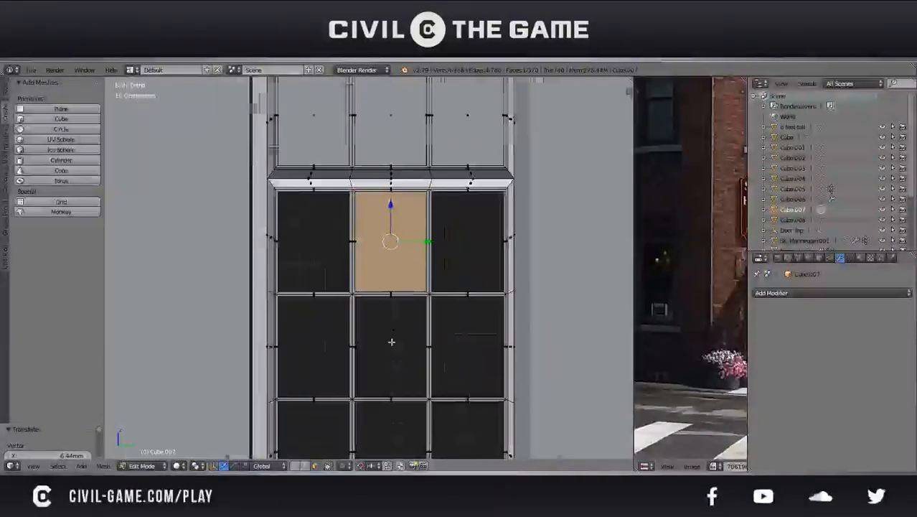
middle_click_drag(389, 342, 350, 349, "shift")
scroll(386, 274, "up", 4)
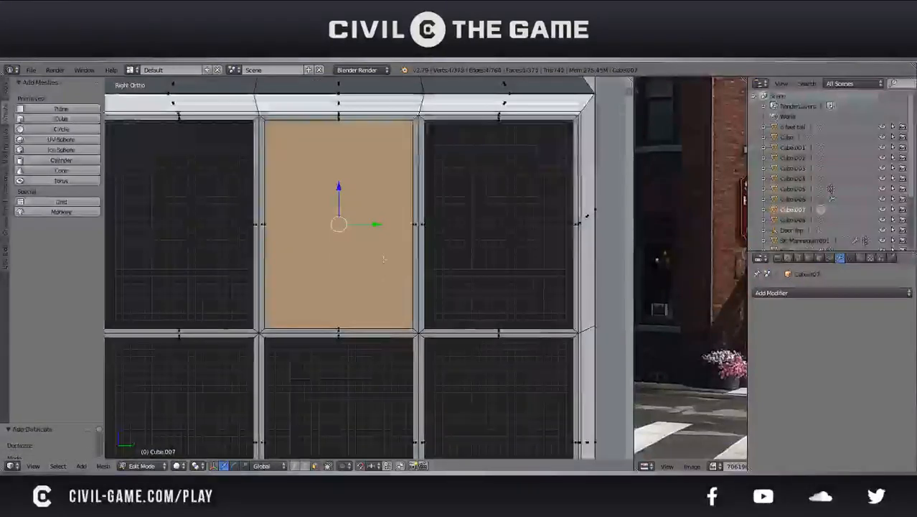
key("shift+d")
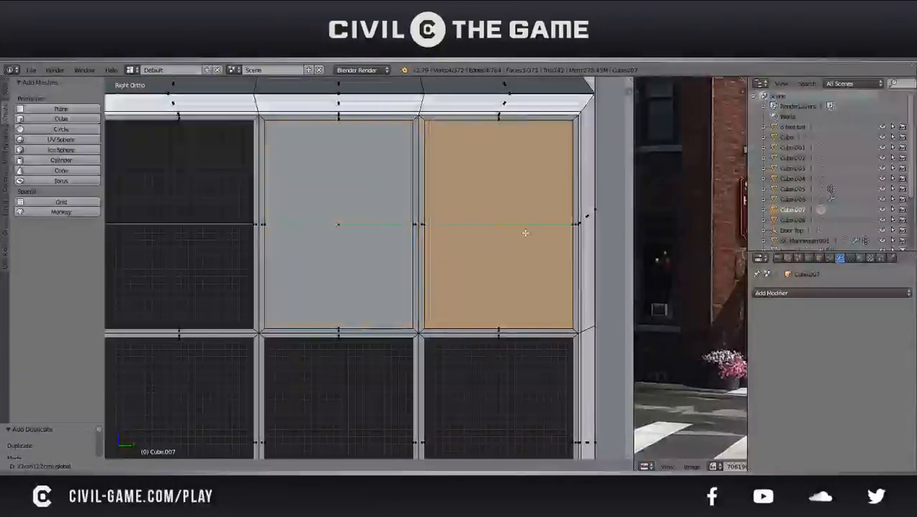
left_click(528, 233)
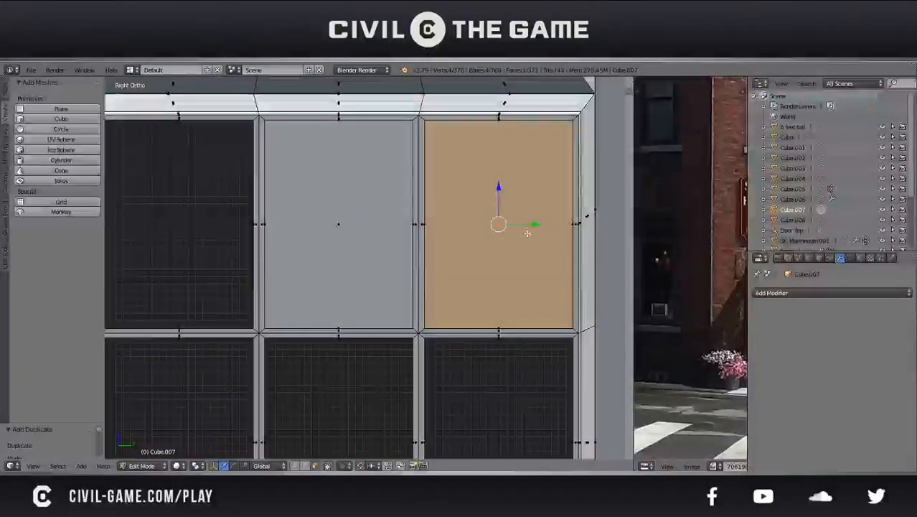
Place another copy of the pane face along Y in the left opening of the lower sash's top row
left_click_drag(523, 224, 204, 253)
scroll(229, 270, "down", 1)
scroll(229, 269, "down", 1)
middle_click_drag(267, 258, 294, 271, "shift")
Duplicate the three pane faces of the top row straight down into the second row of openings
right_click(367, 254, "shift")
right_click(468, 251, "shift")
left_click_drag(373, 221, 374, 370)
scroll(374, 370, "down", 1)
middle_click_drag(373, 370, 359, 309, "shift")
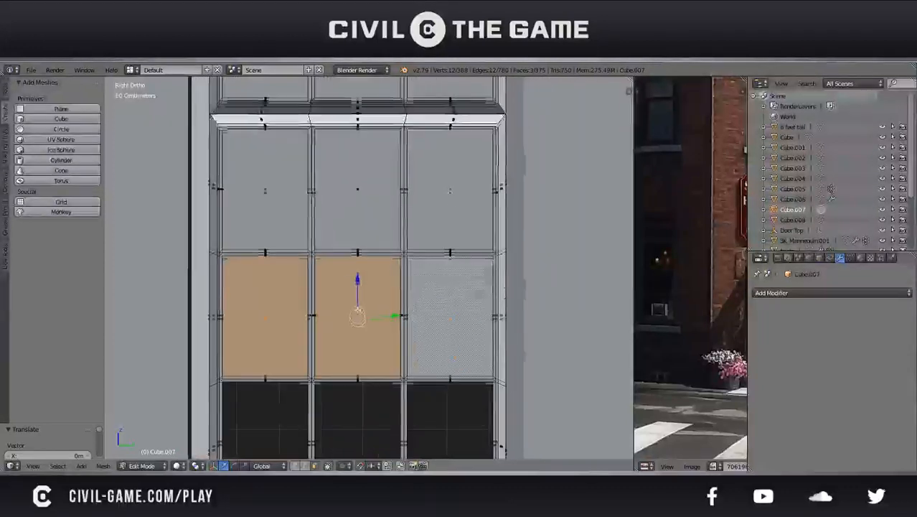
Duplicate the second row of pane faces down into the row below and save the file
key("shift+d")
right_click(359, 309)
middle_click_drag(371, 341, 379, 249, "shift")
scroll(380, 250, "up", 1)
left_click_drag(364, 185, 358, 327)
key("ctrl+s")
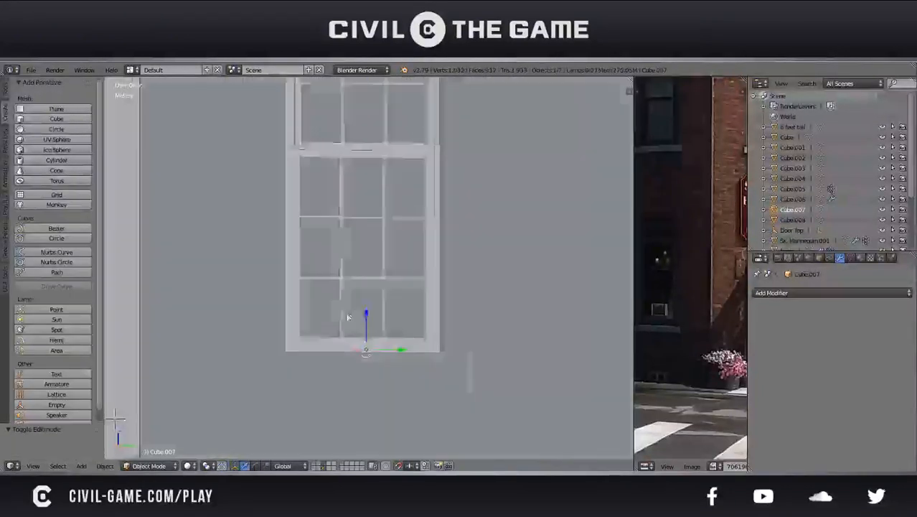
Open the window sill for editing and select the front and side edges of its top face
middle_click_drag(302, 323, 421, 303)
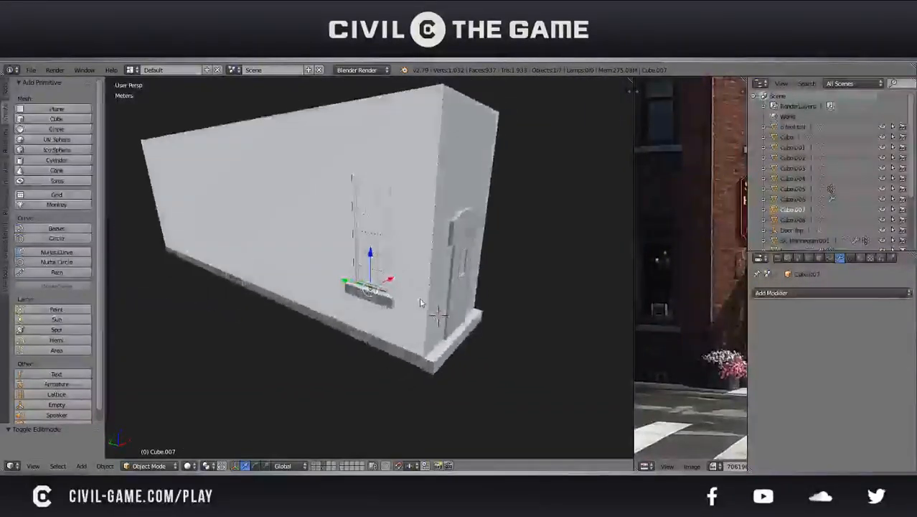
scroll(421, 303, "up", 2)
middle_click_drag(403, 300, 456, 299)
scroll(455, 299, "up", 3)
right_click(394, 311)
key("Tab")
scroll(391, 317, "down", 2)
mouse_move(391, 323)
middle_mouse_down()
mouse_move(373, 316)
mouse_move(331, 338)
mouse_move(373, 319)
middle_mouse_up()
scroll(356, 322, "up", 2)
scroll(332, 338, "up", 3)
scroll(373, 320, "up", 2)
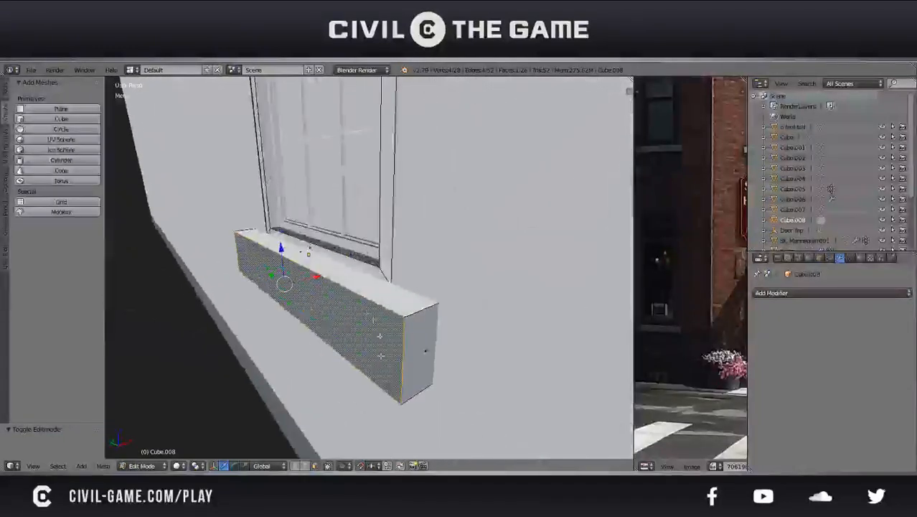
right_click(425, 307)
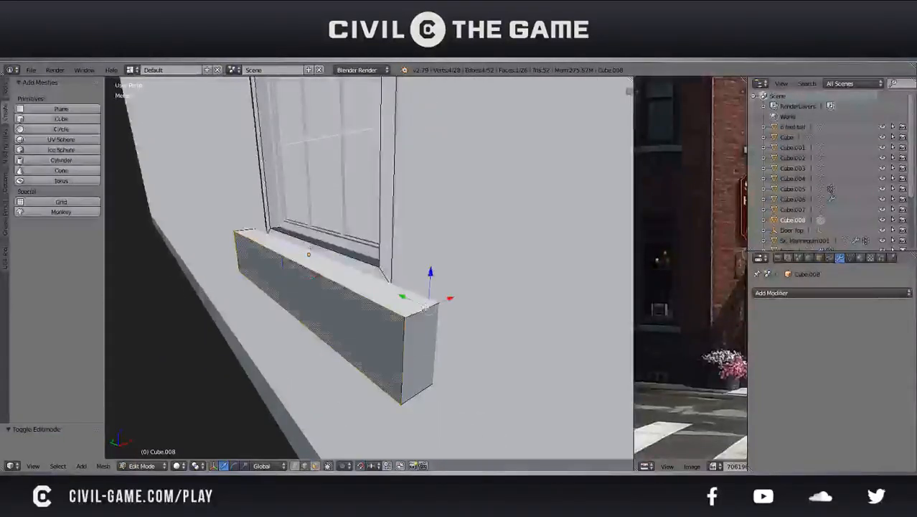
middle_click_drag(410, 312, 290, 315)
scroll(359, 312, "up", 2)
middle_click_drag(503, 301, 422, 307, "shift")
scroll(421, 307, "up", 2)
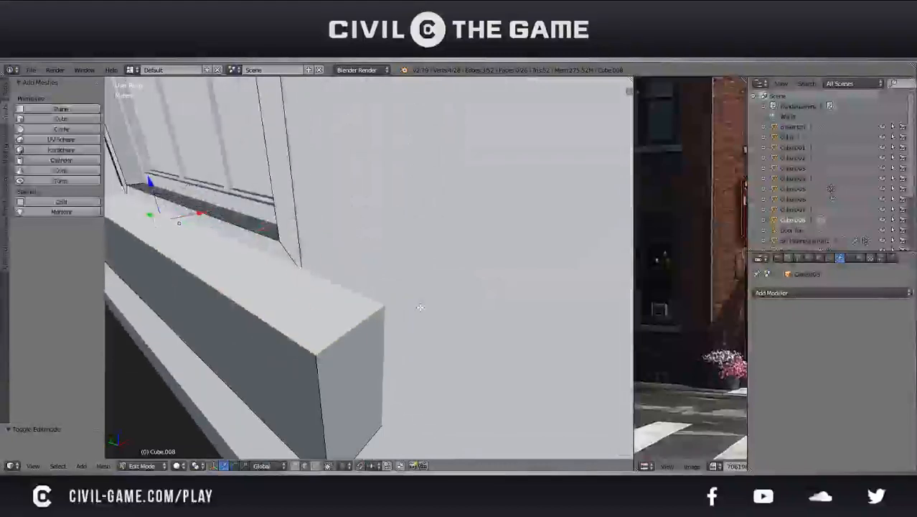
Try a narrow bevel on the sill's top outer edges with the top face scaled along Y, then undo it
key("ctrl+b")
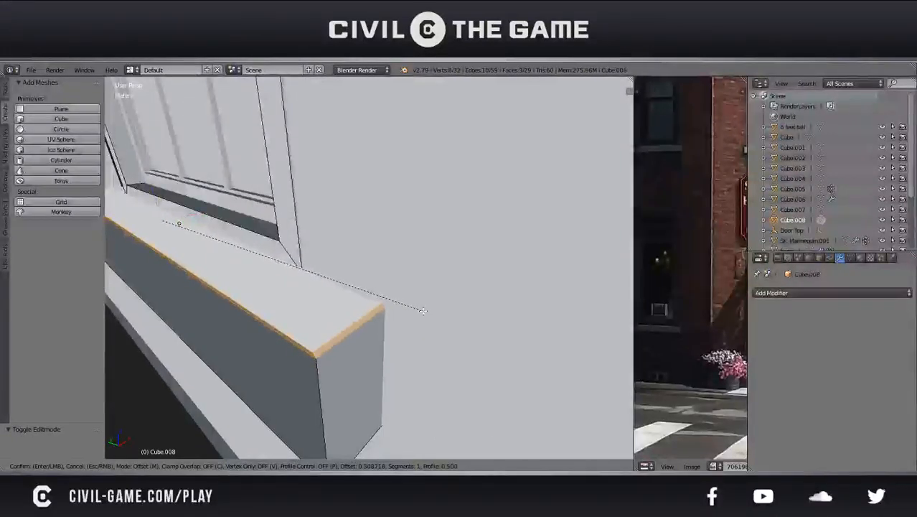
left_click(422, 310)
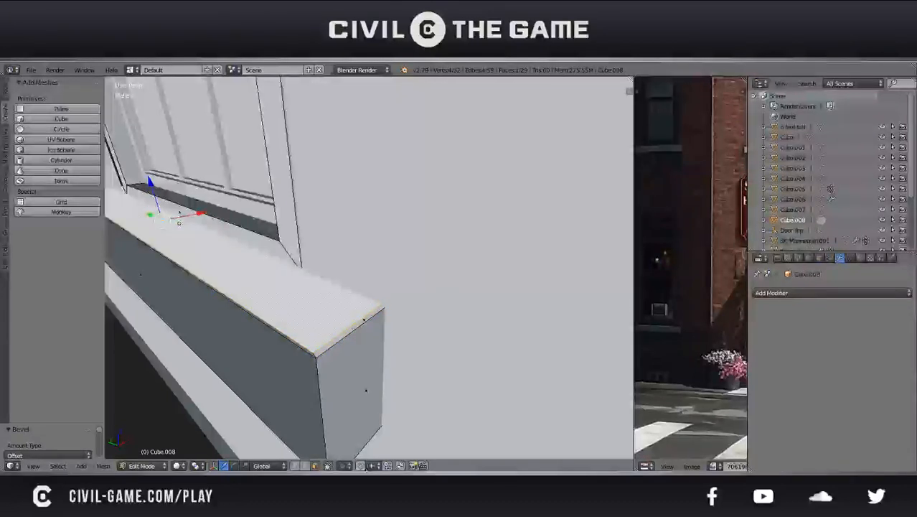
key("s")
key("y")
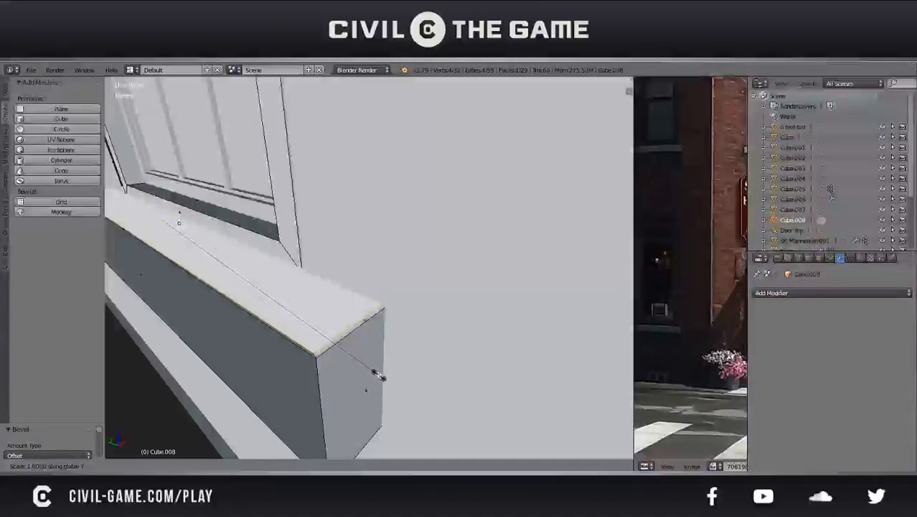
left_click(378, 375)
mouse_move(378, 375)
middle_mouse_down()
mouse_move(404, 366)
mouse_move(425, 331)
mouse_move(434, 368)
mouse_move(374, 358)
middle_mouse_up()
scroll(404, 366, "down", 4)
key("Tab")
key("Tab")
scroll(373, 314, "up", 5)
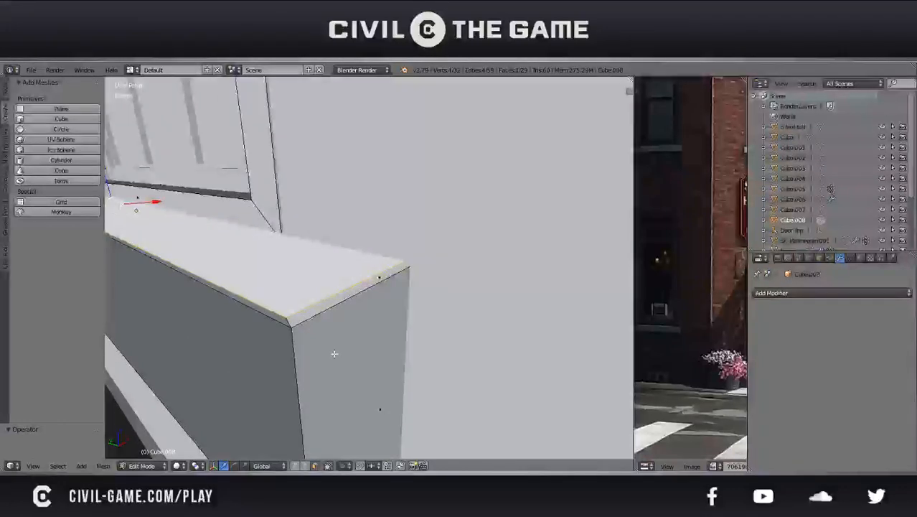
key("ctrl+z")
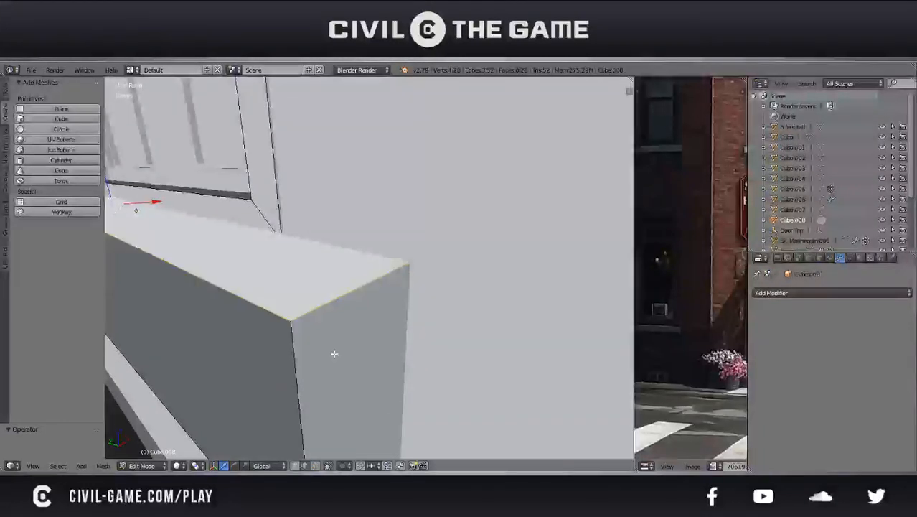
Bevel the sill's top outer edges, scale its top face along X to 0.972, and save the file
key("a")
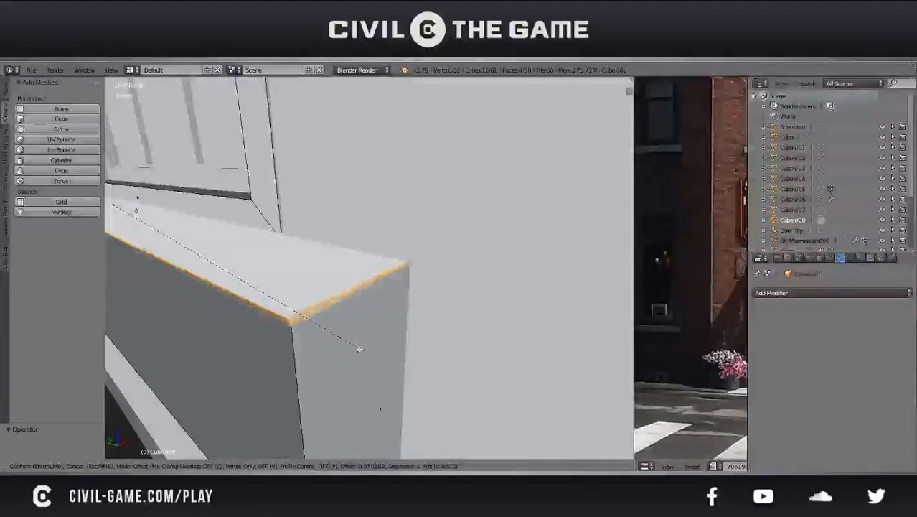
left_click(357, 352)
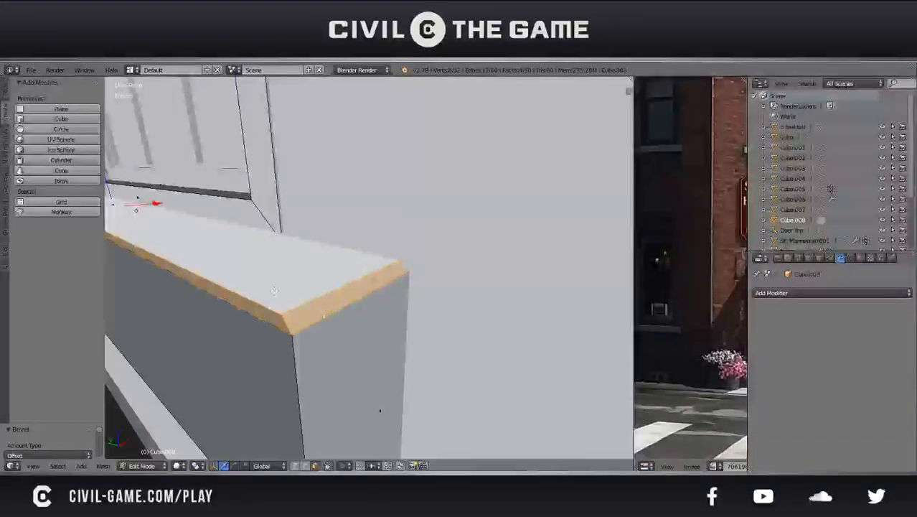
key("s")
key("x")
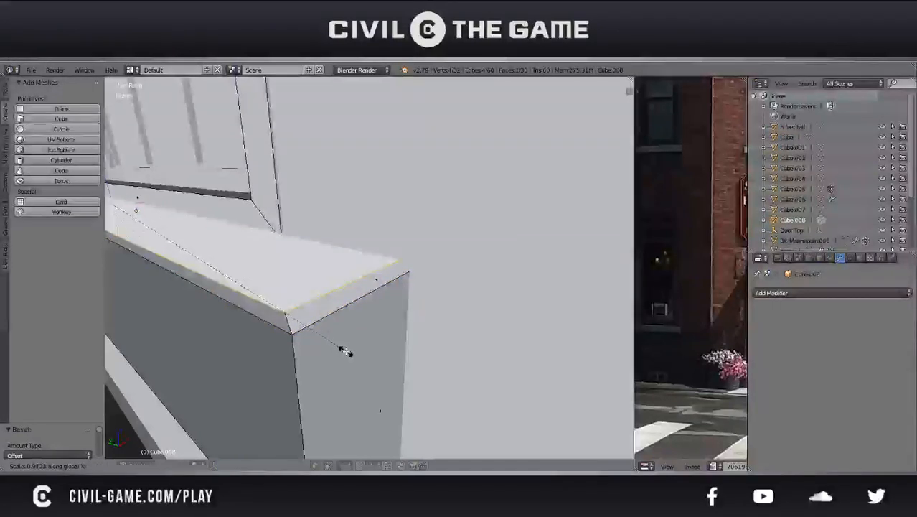
left_click(346, 351)
key("ctrl+s")
left_click(346, 351)
Bevel the outer edges of the sill's underside, resize the bottom face, and leave mesh editing
scroll(350, 344, "down", 5)
middle_click_drag(350, 344, 337, 321)
right_click(350, 269)
scroll(373, 321, "up", 5)
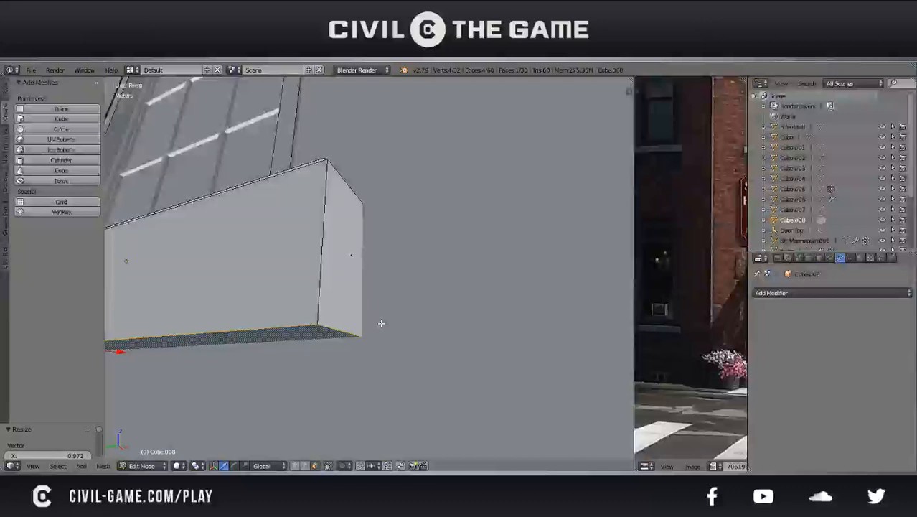
key("ctrl+b")
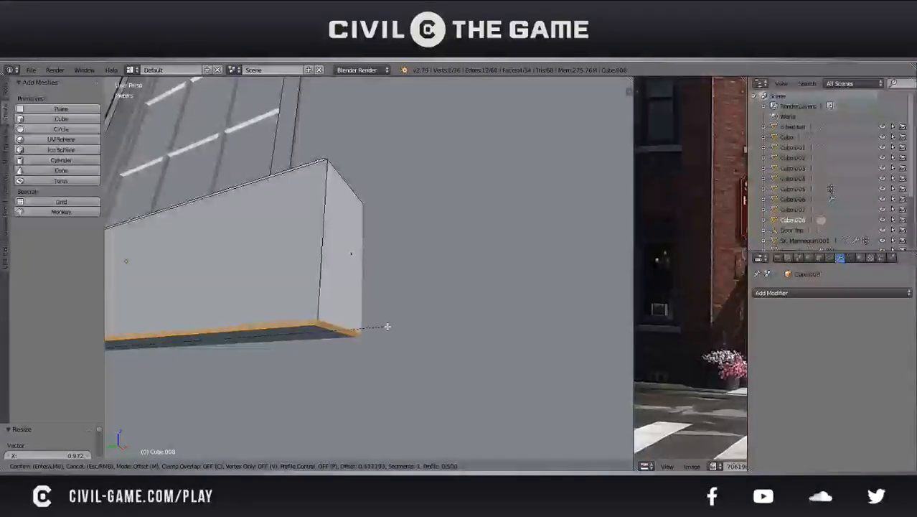
left_click(387, 327)
right_click(324, 334)
middle_click_drag(323, 333, 359, 309)
key("s")
left_click(370, 317)
scroll(381, 337, "down", 2)
key("Tab")
Widen the reference photo area and reposition the photo to compare its windows with the model
scroll(446, 331, "up", 3)
scroll(319, 354, "up", 3)
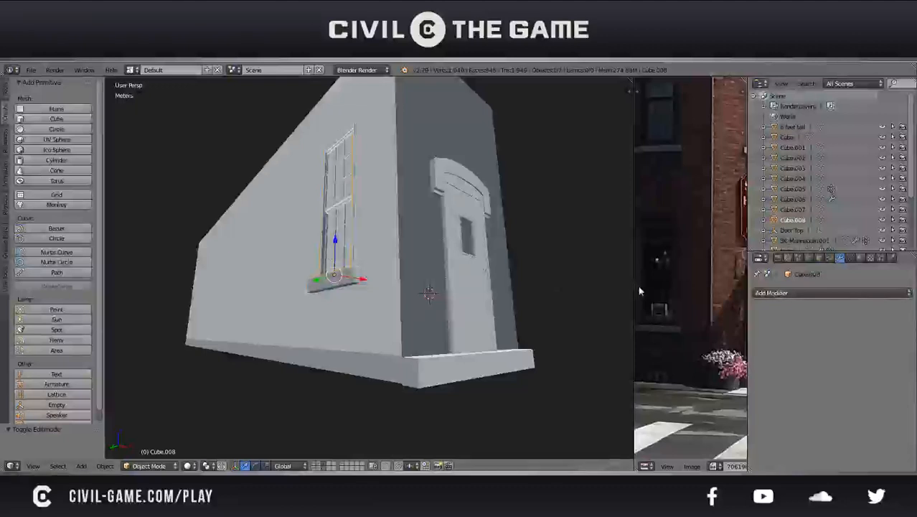
left_click_drag(634, 283, 544, 273)
middle_click_drag(587, 270, 610, 275)
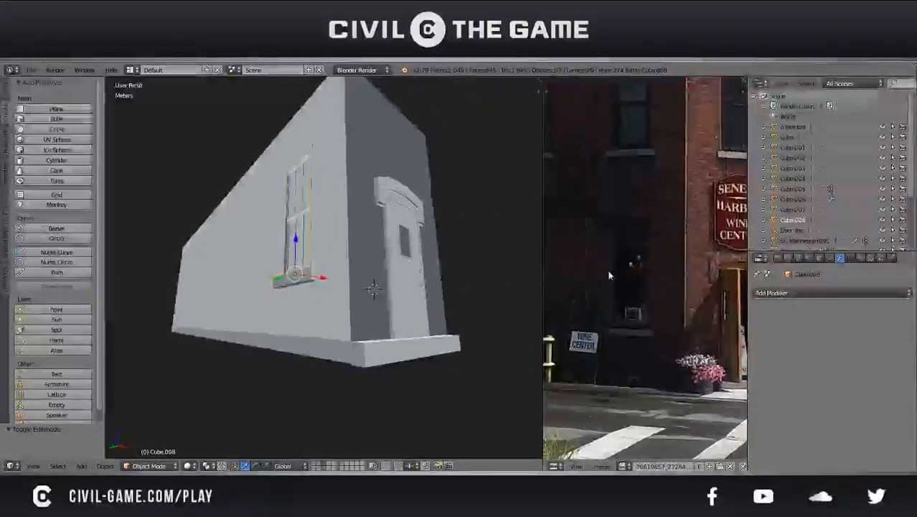
scroll(357, 252, "down", 2)
middle_click_drag(356, 252, 379, 298)
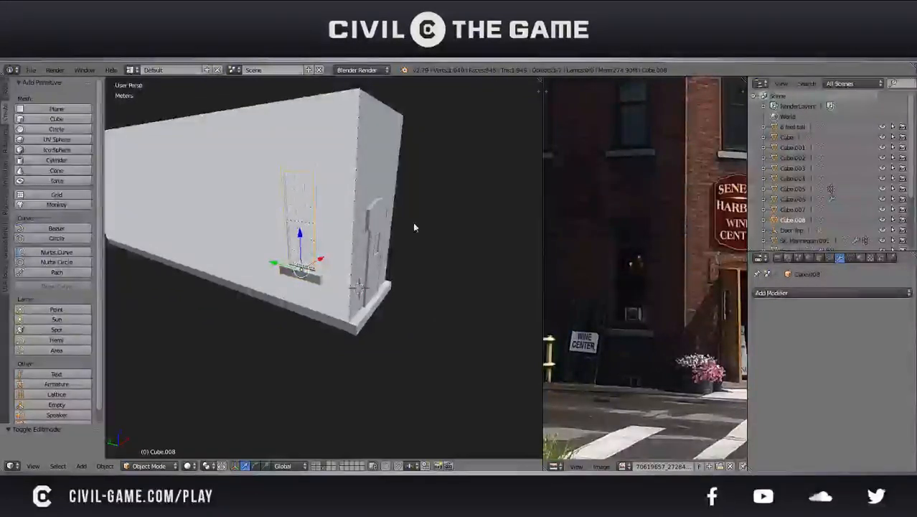
Duplicate the arched trim above the door and rotate the copy -90° about Z
right_click(371, 208)
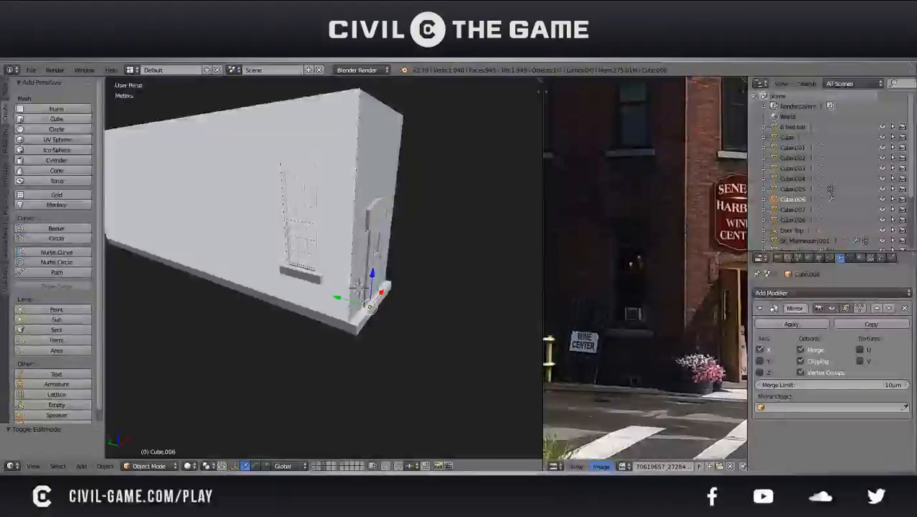
middle_click_drag(473, 335, 320, 228)
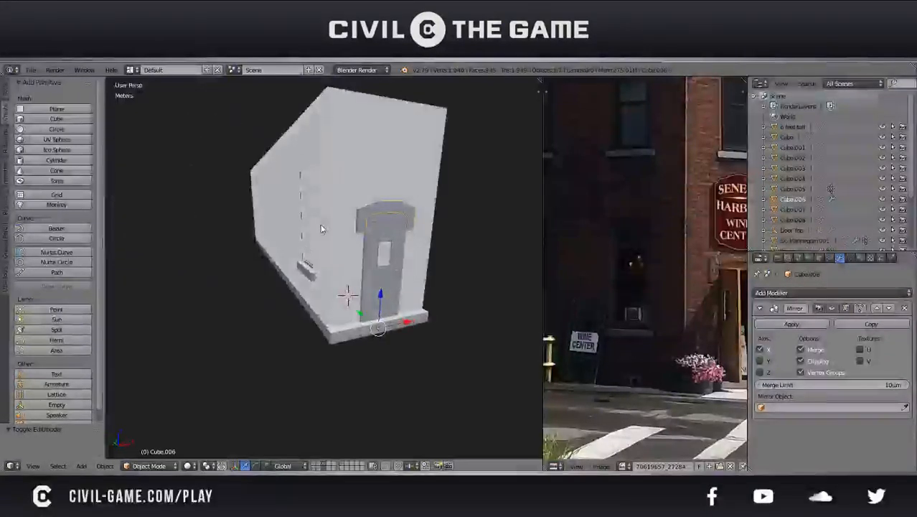
key("shift+d")
key("z")
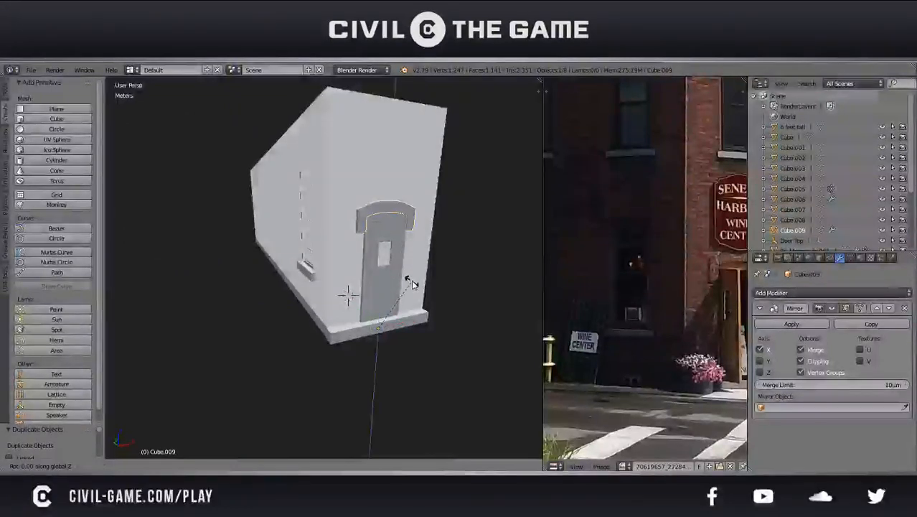
type("90")
key("Return")
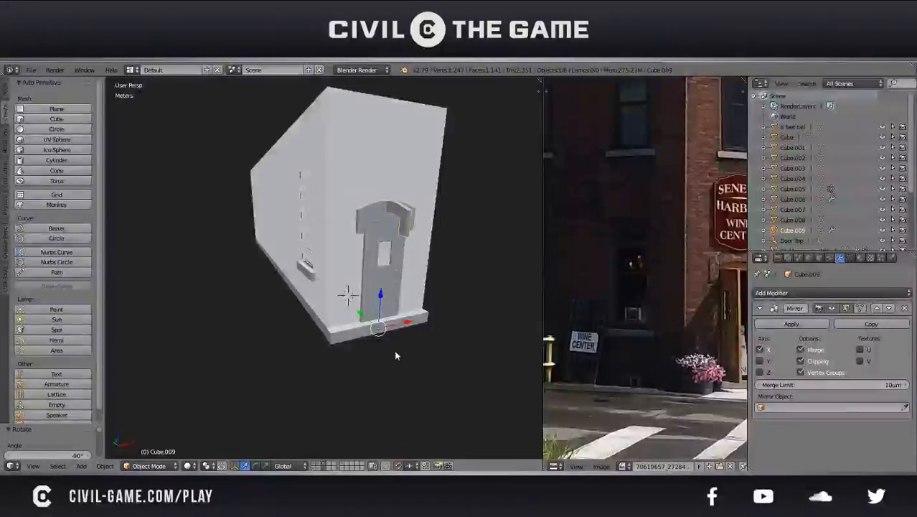
Move the rotated arched trim copy from the door along X to the building's window side wall
left_click_drag(404, 327, 280, 323)
left_click_drag(355, 332, 336, 332)
middle_click_drag(334, 337, 408, 381)
key("KP_1")
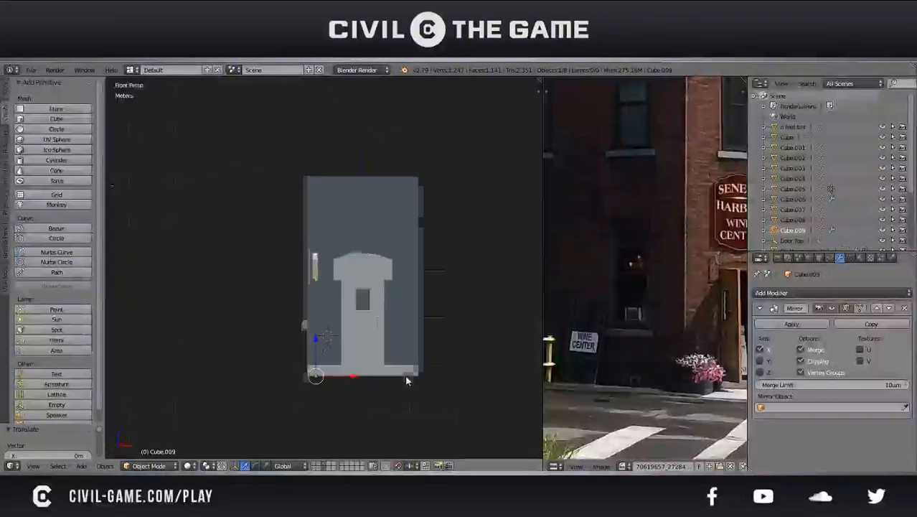
In the orthographic side view, move the trim copy about 1.2 m along Y and 0.9 m up, then fine-tune it centred above the window
key("KP_3")
key("KP_5")
scroll(342, 324, "up", 4)
key("g")
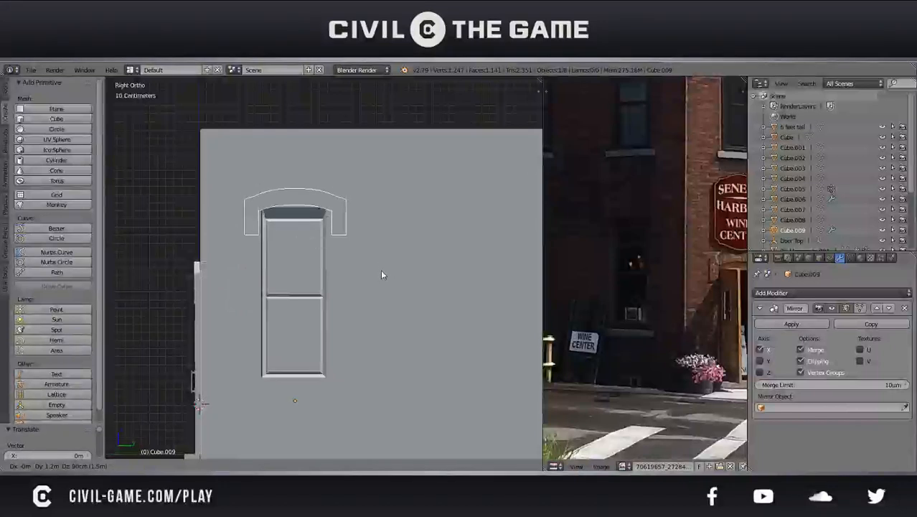
left_click(380, 271)
key("z")
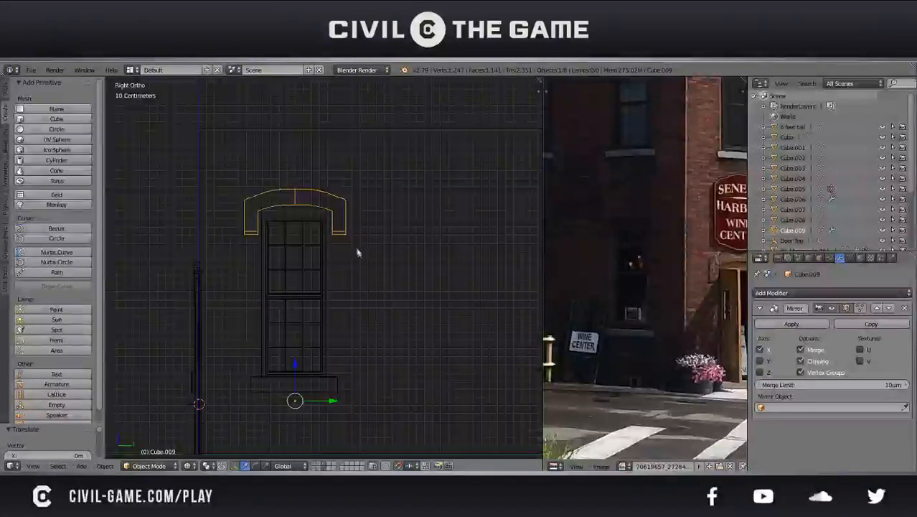
scroll(381, 317, "up", 5)
key("g")
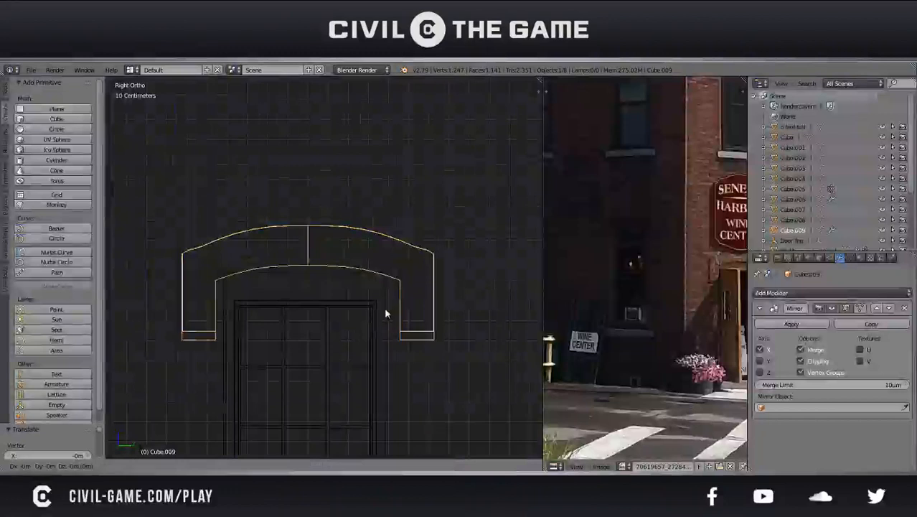
left_click(383, 320)
key("z")
key("Tab")
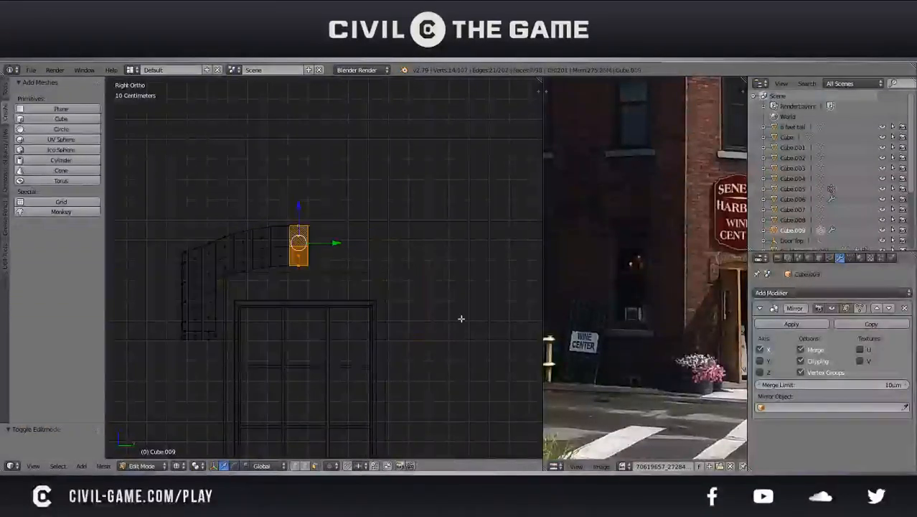
key("Tab")
key("s")
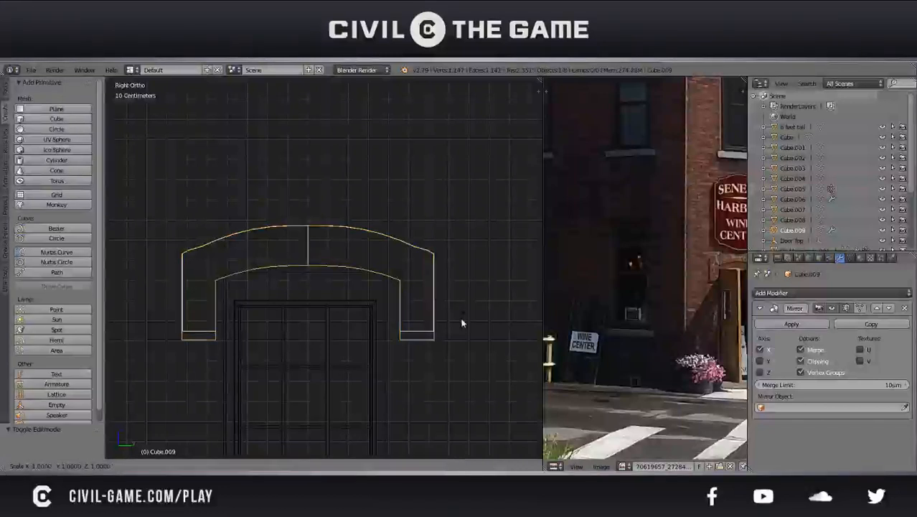
key("y")
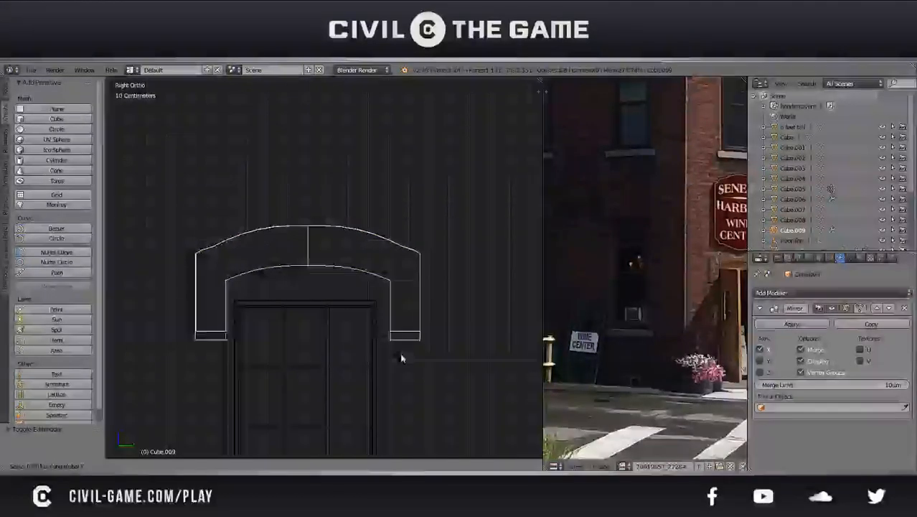
key("Escape")
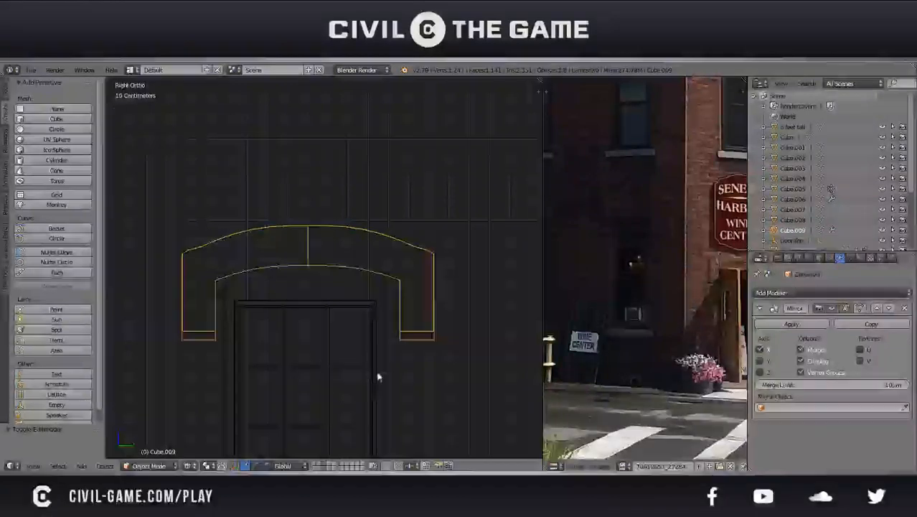
Return to solid shading and move the arched trim along X until it projects from the side wall
mouse_move(390, 367)
middle_mouse_down()
mouse_move(421, 364)
mouse_move(386, 363)
mouse_move(381, 382)
middle_mouse_up()
key("z")
key("g")
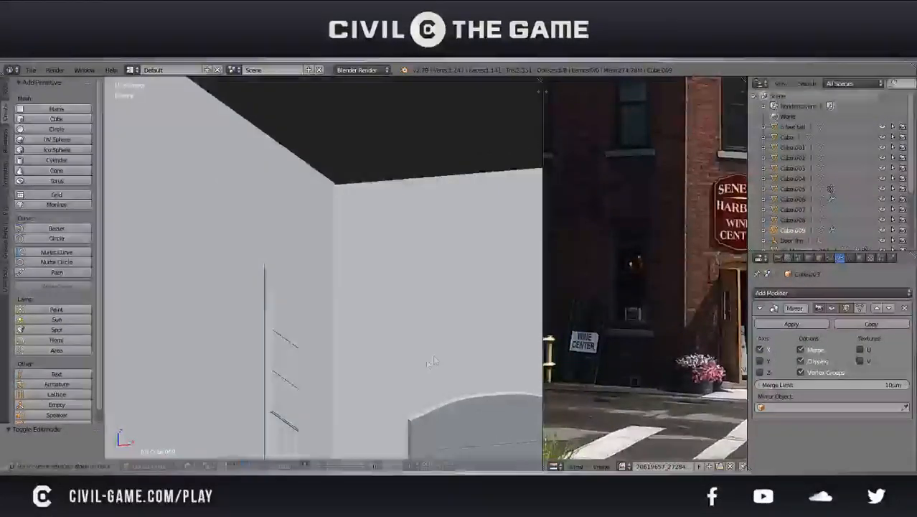
key("x")
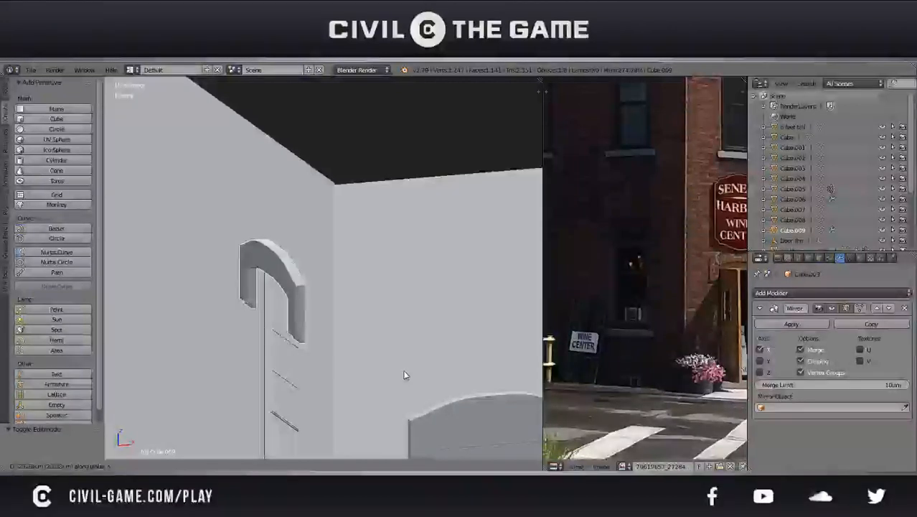
left_click(408, 368)
In the trim's mesh, select the inner side faces of its vertical leg and move them towards the window opening
middle_click_drag(408, 368, 505, 358)
scroll(459, 337, "up", 1)
key("Tab")
scroll(449, 333, "up", 2)
middle_click_drag(449, 333, 426, 316, "shift")
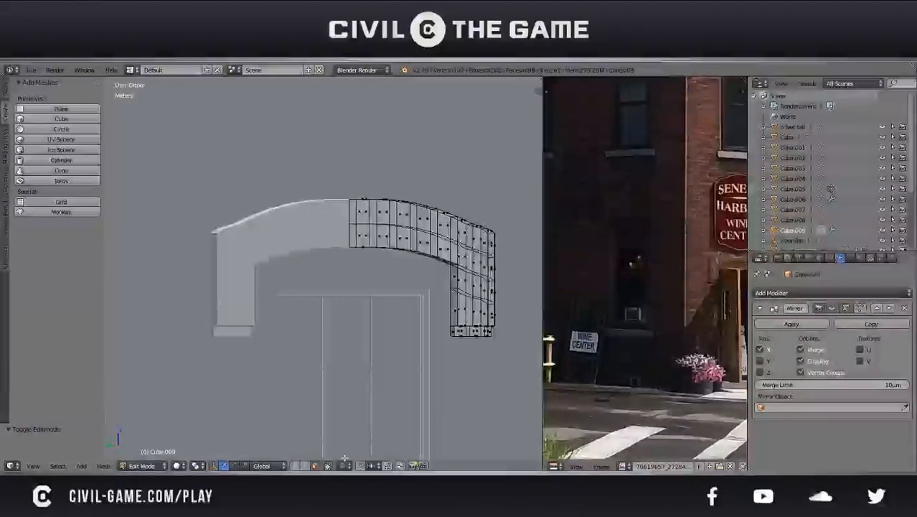
key("KP_5")
middle_click_drag(409, 334, 404, 248)
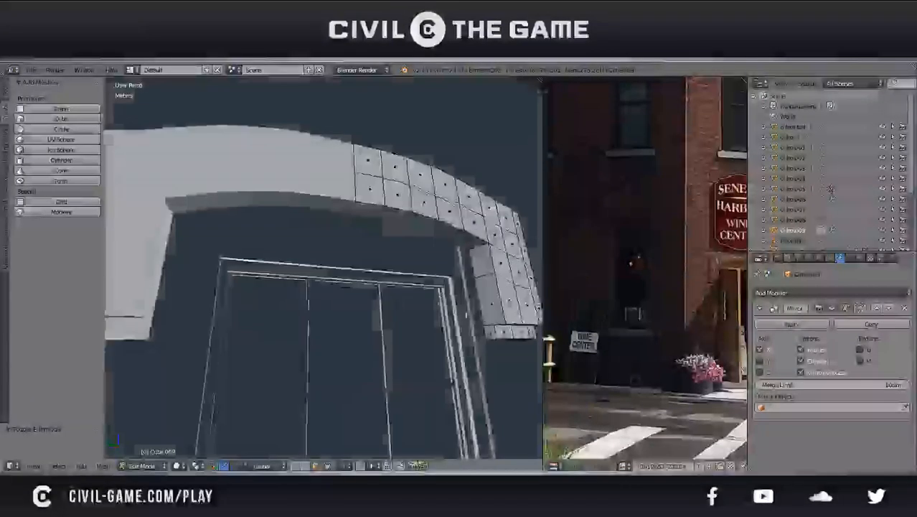
right_click(491, 331)
right_click(491, 303, "shift")
right_click(482, 264, "shift")
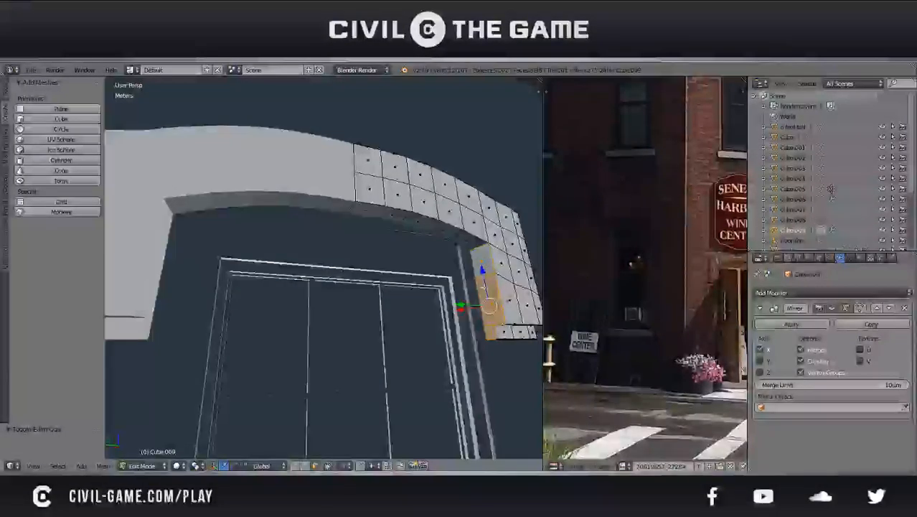
middle_click_drag(477, 271, 464, 293)
key("g")
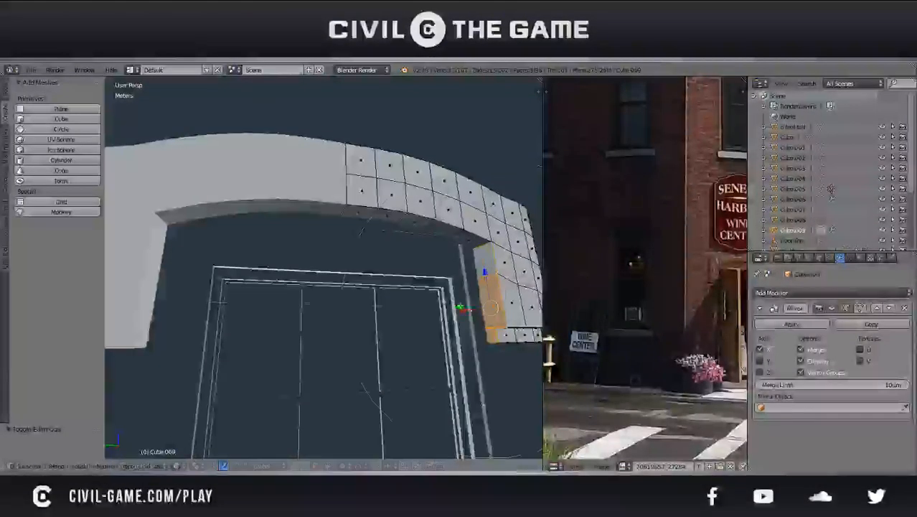
left_click(452, 307)
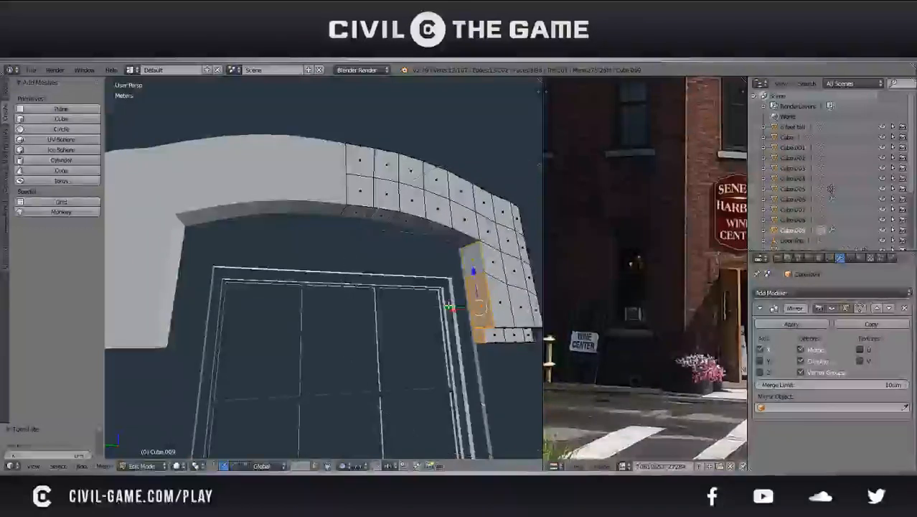
Adjust the leg's inner faces again with proportional editing so the trim's legs sit closer to the window frame
key("Tab")
scroll(451, 305, "down", 2)
middle_click_drag(447, 282, 440, 319)
key("Tab")
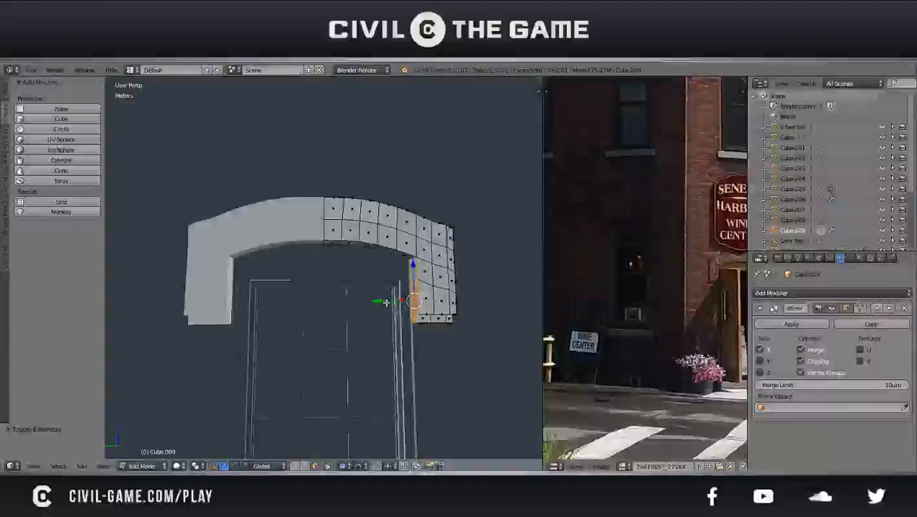
key("g")
key("x")
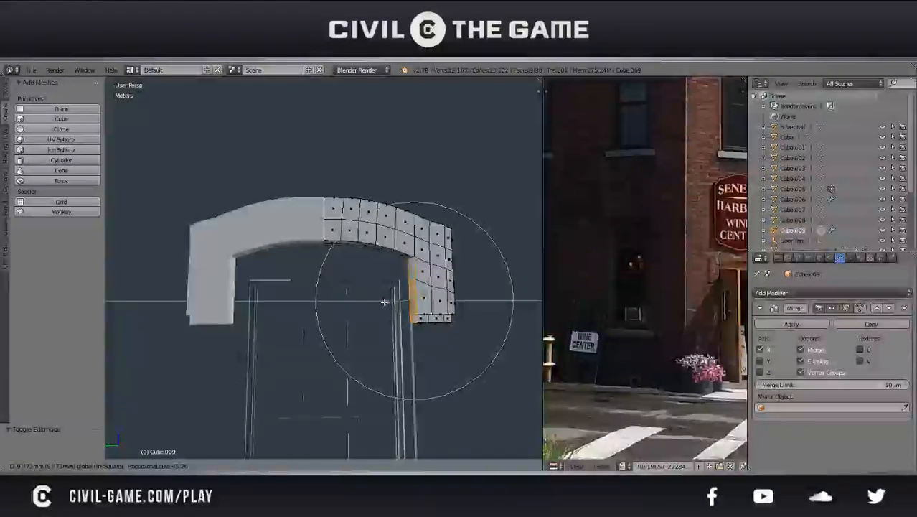
left_click(383, 304)
Leave mesh editing and shift the whole trim slightly sideways to centre it over the window
key("Tab")
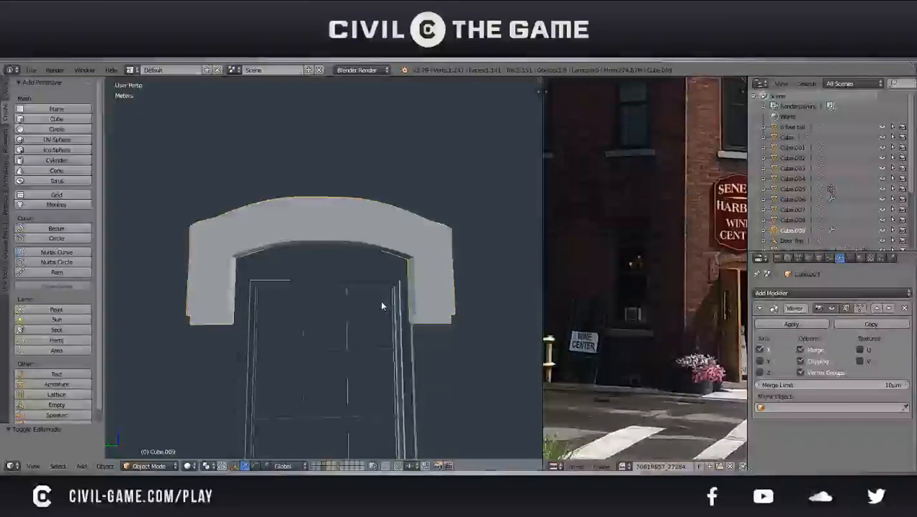
key("g")
key("x")
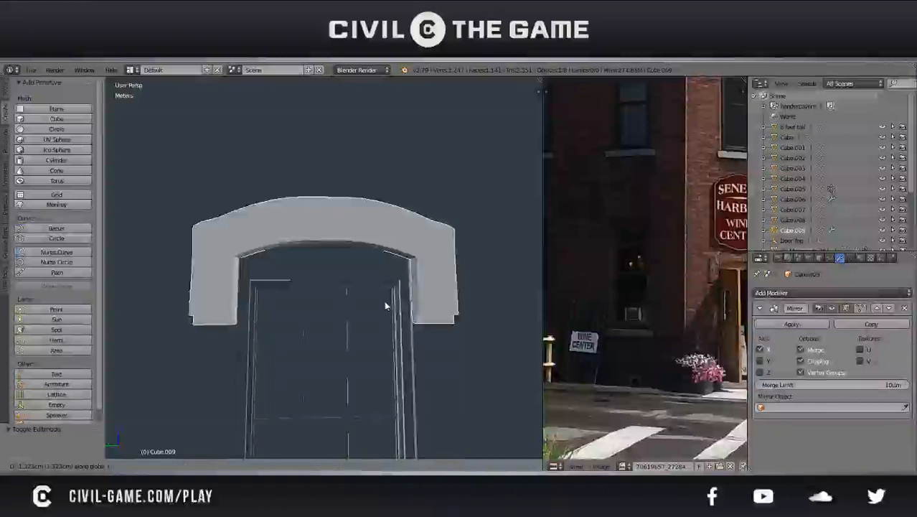
left_click(384, 300)
key("KP_Divide")
Deselect everything, show the model in wireframe, and save the file over the existing version
middle_click_drag(343, 321, 310, 276)
key("a")
scroll(321, 327, "up", 4)
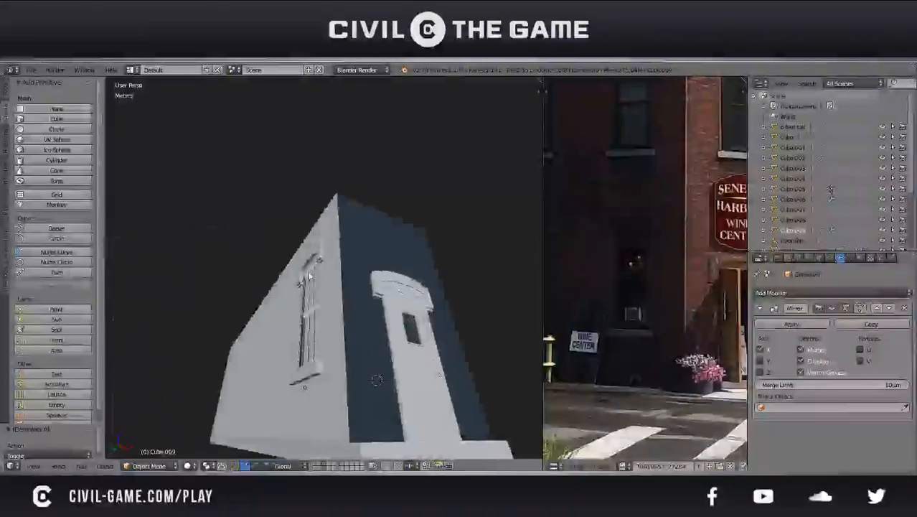
key("z")
mouse_move(309, 277)
middle_mouse_down()
mouse_move(360, 335)
mouse_move(343, 334)
mouse_move(324, 302)
middle_mouse_up()
key("ctrl+s")
left_click(344, 333)
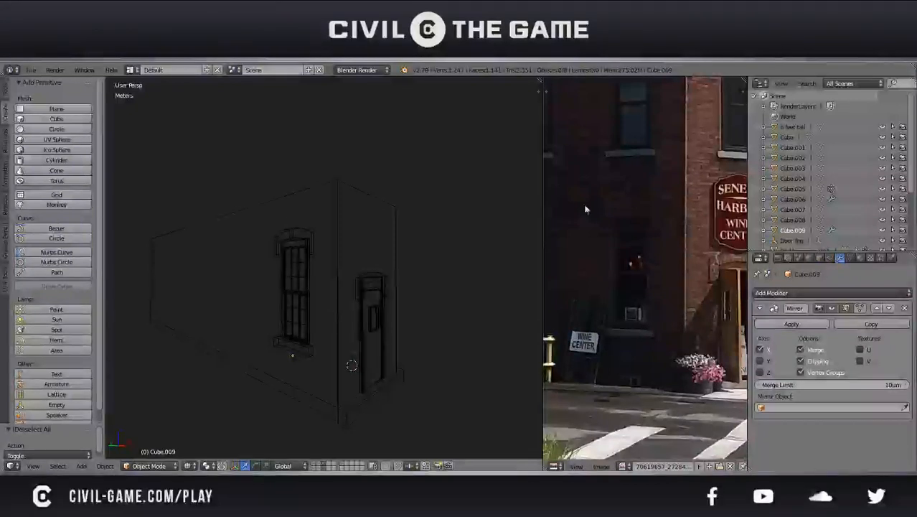
Widen the reference photo area, show the whole building in it, and compare it with the model's window wall
left_click_drag(543, 234, 362, 237)
scroll(568, 245, "down", 4)
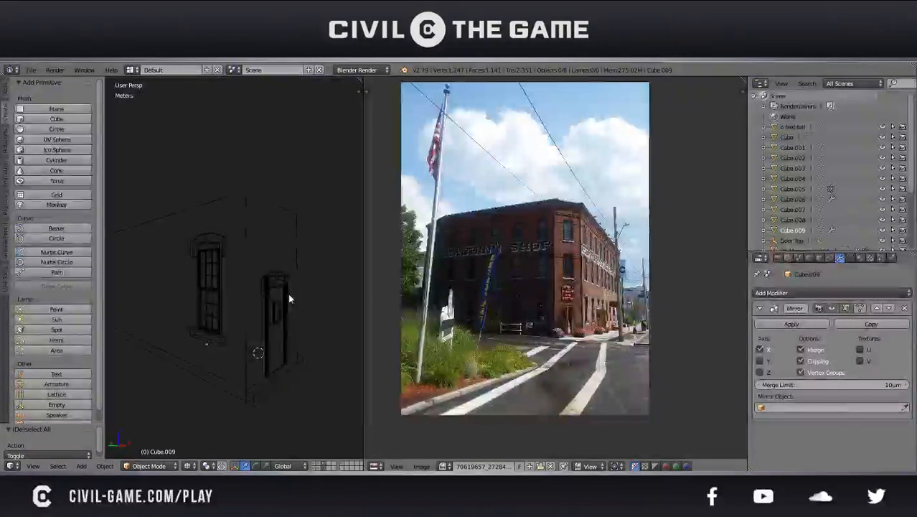
middle_click_drag(289, 299, 265, 273)
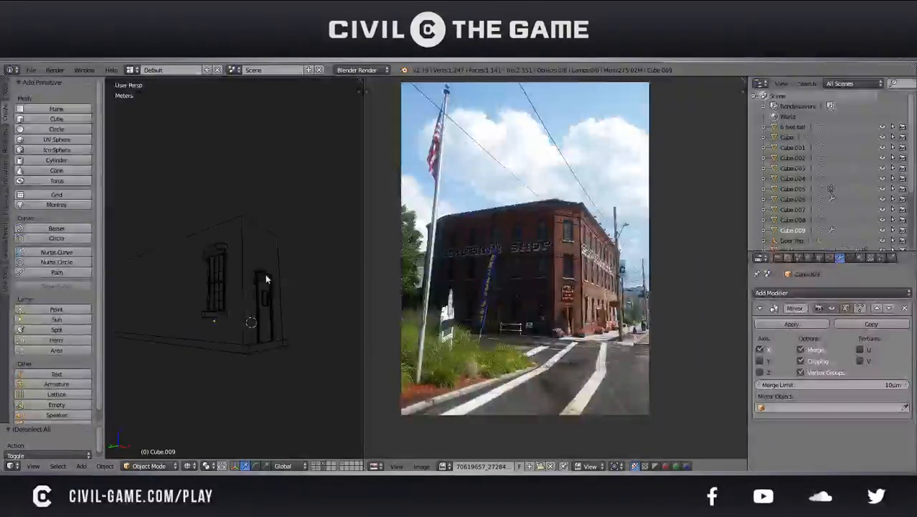
middle_click_drag(211, 295, 262, 317)
Open the side window's mesh for editing and select all 18 glass pane faces in both sashes
key("KP_5")
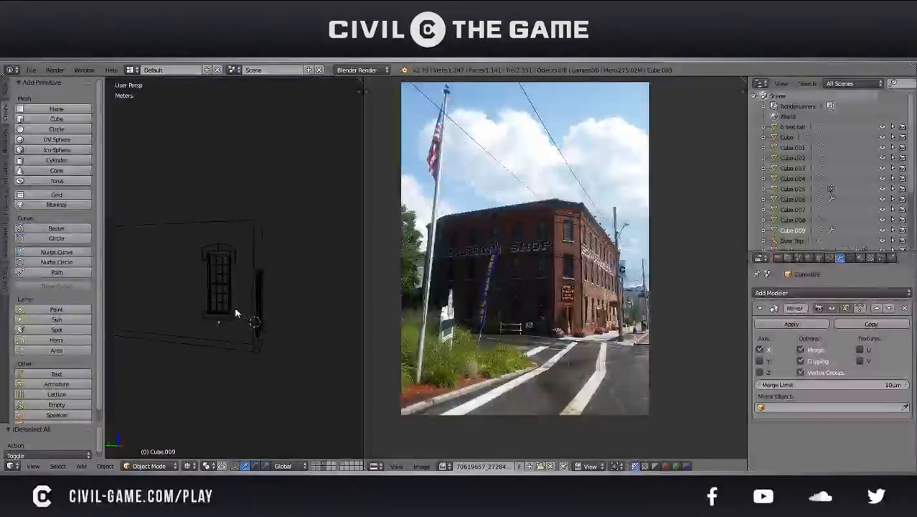
right_click(236, 313)
key("Tab")
scroll(235, 310, "up", 4)
right_click(292, 350, "shift")
right_click(260, 334, "shift")
right_click(236, 333, "shift")
right_click(239, 301, "shift")
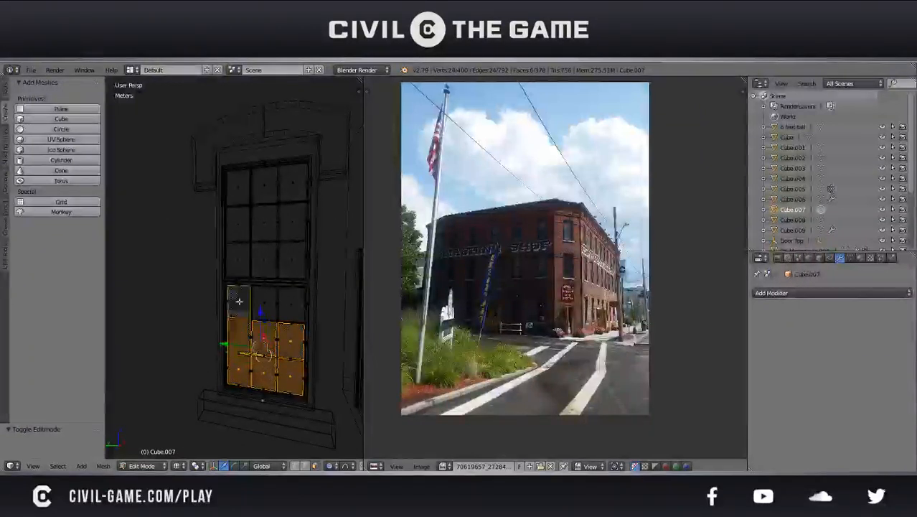
right_click(262, 297, "shift")
right_click(292, 303, "shift")
right_click(300, 257, "shift")
right_click(292, 259, "shift")
right_click(264, 258, "shift")
right_click(238, 258, "shift")
right_click(237, 223, "shift")
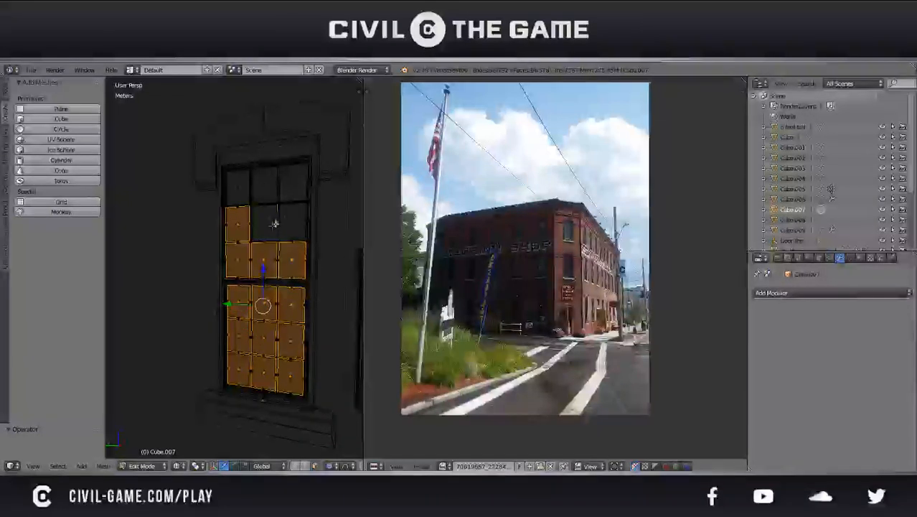
right_click(265, 225, "shift")
right_click(287, 223, "shift")
right_click(293, 178, "shift")
right_click(265, 184, "shift")
right_click(237, 188, "shift")
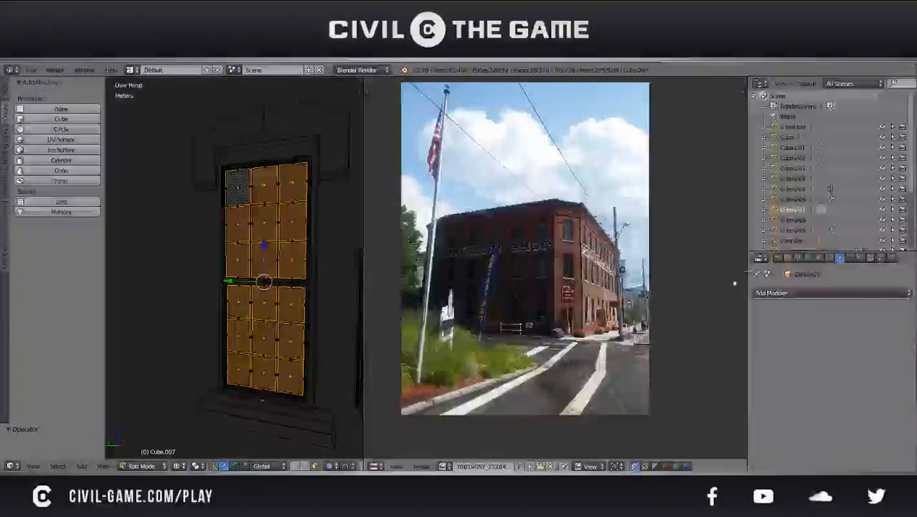
Create a vertex group named "panes" and assign the selected pane faces to it
left_click(850, 258)
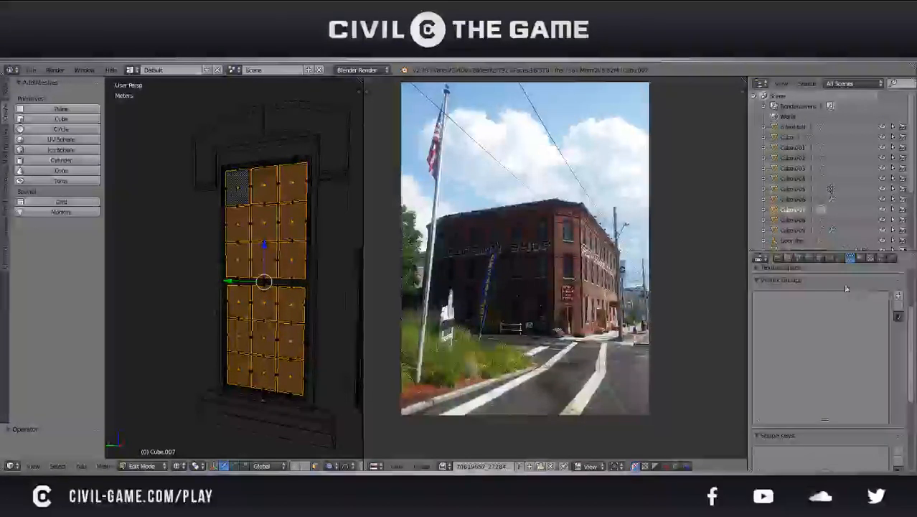
left_click(897, 296)
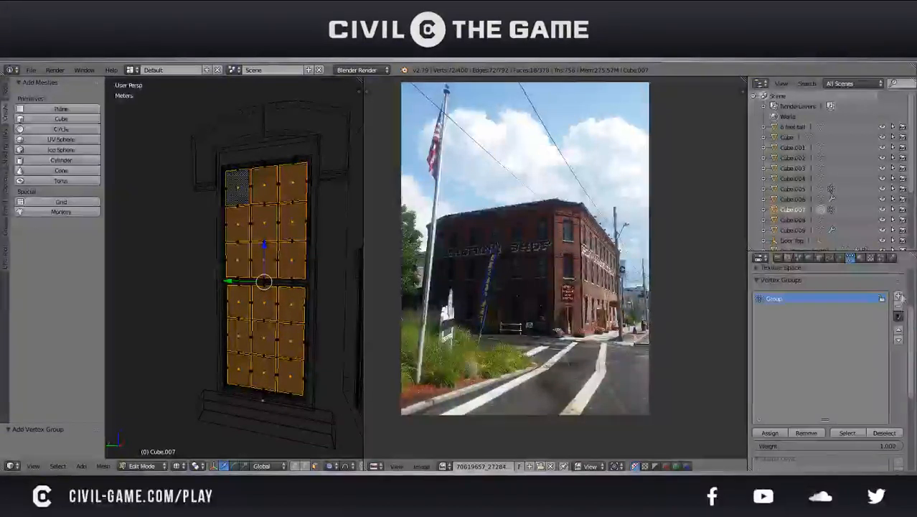
left_click(782, 299)
type("panes")
key("Return")
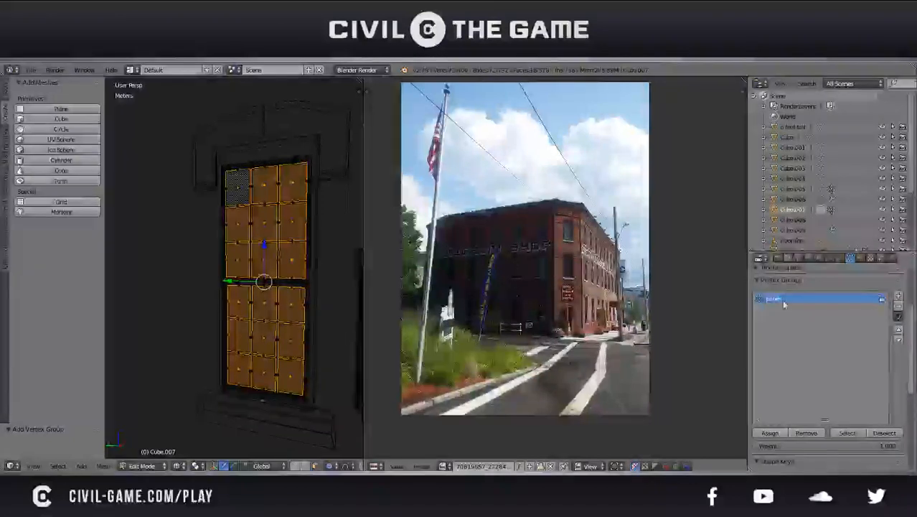
left_click(769, 433)
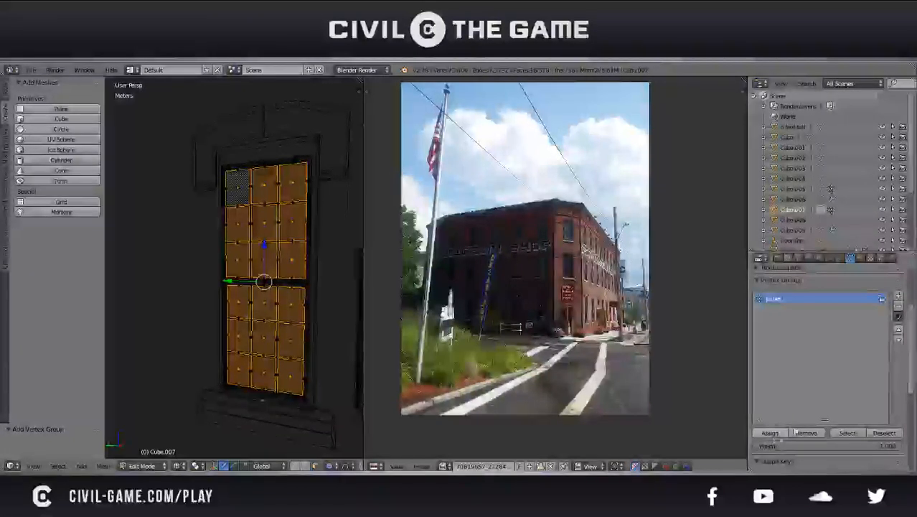
Clear the selection, reselect the faces through the panes vertex group to check the assignment, and deselect them
key("a")
key("Tab")
key("Tab")
key("Tab")
key("Tab")
key("Tab")
key("Tab")
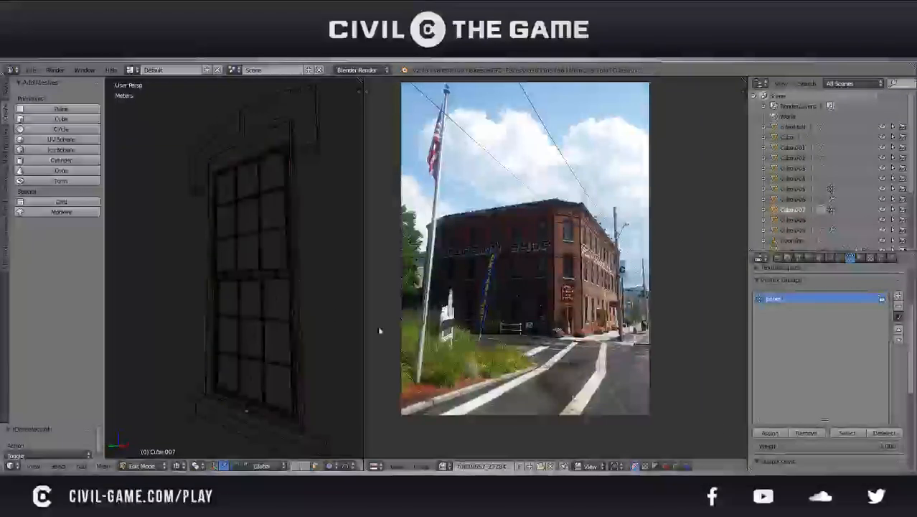
middle_click_drag(285, 292, 302, 302)
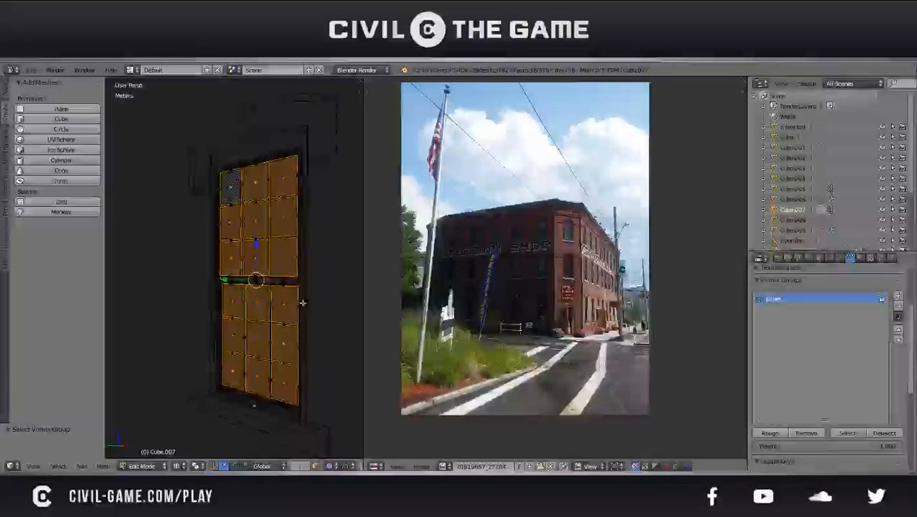
key("a")
Switch to solid shading and examine the window's panes and frame up close, in and out of mesh editing
mouse_move(310, 268)
middle_mouse_down()
mouse_move(287, 274)
mouse_move(295, 309)
mouse_move(257, 233)
mouse_move(263, 244)
middle_mouse_up()
key("Tab")
scroll(251, 280, "down", 3)
key("z")
key("Tab")
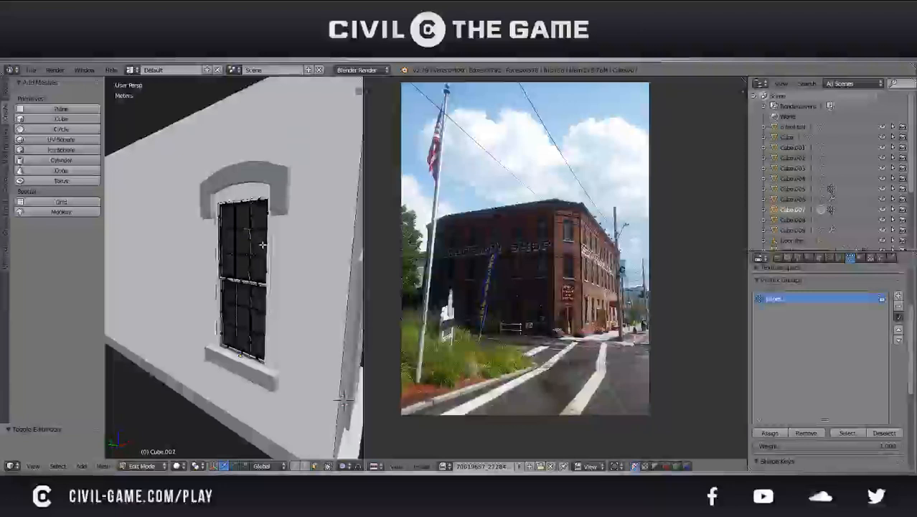
scroll(263, 244, "up", 5)
key("Tab")
key("Tab")
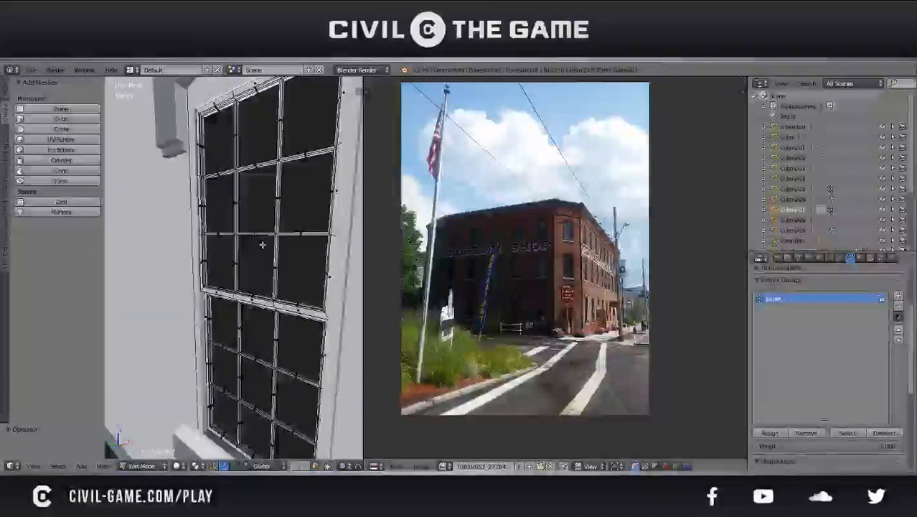
Check the side window's material slots and vertex groups in and out of mesh editing, then save the file
key("a")
key("Tab")
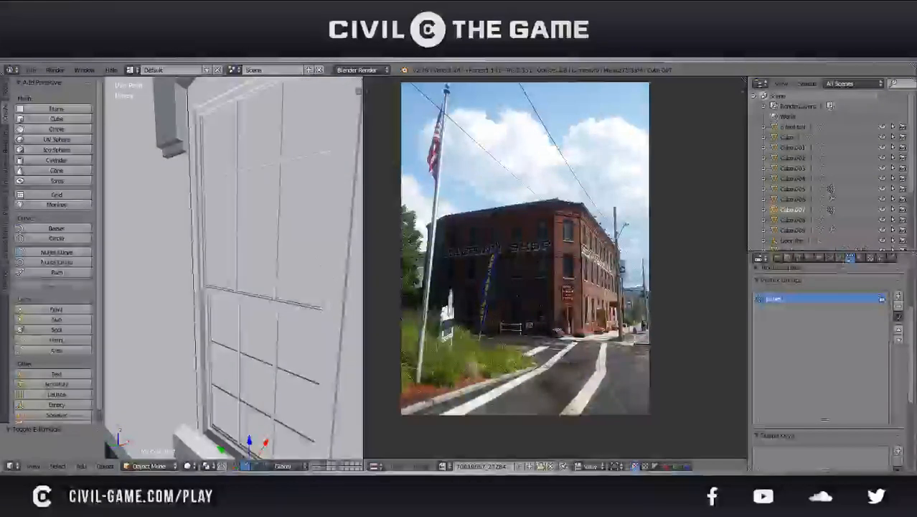
left_click(860, 258)
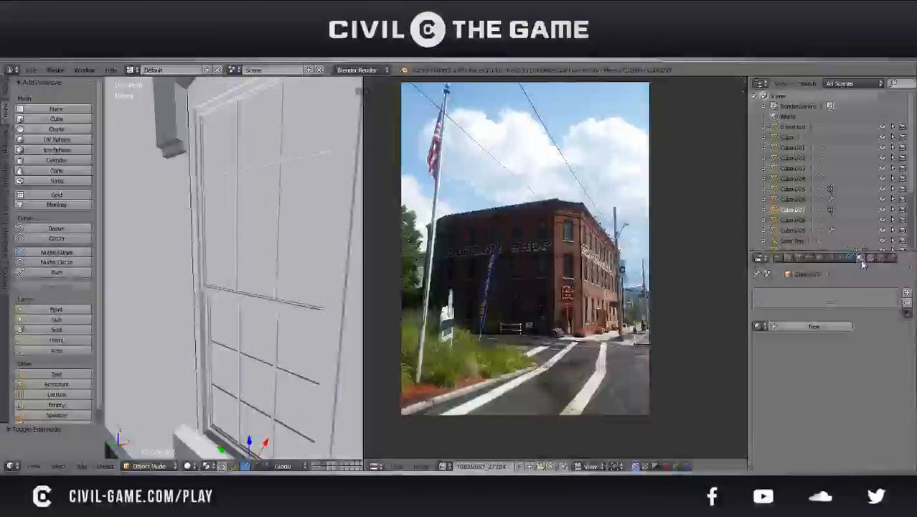
key("Tab")
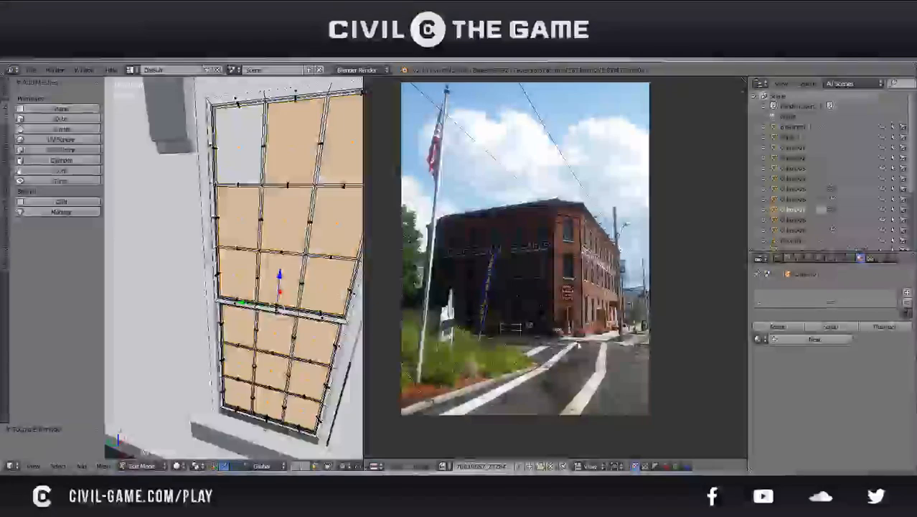
left_click(850, 258)
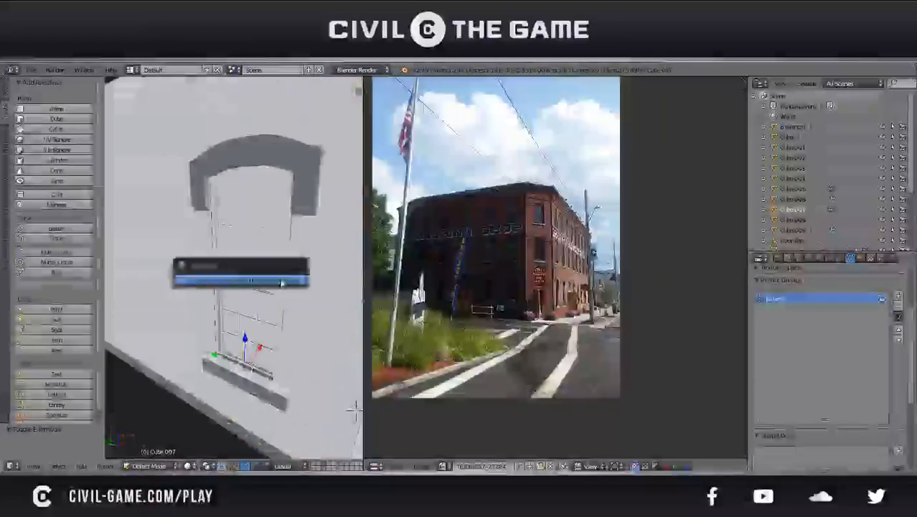
left_click(282, 282)
Join the window's separate outer frame with the sash object that carries the panes vertex group
scroll(280, 301, "down", 5)
scroll(276, 402, "up", 7)
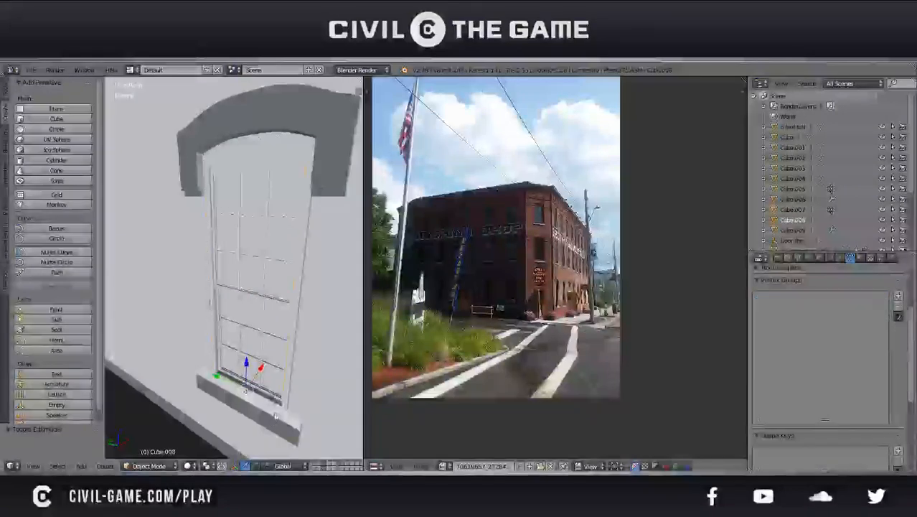
left_click(295, 374)
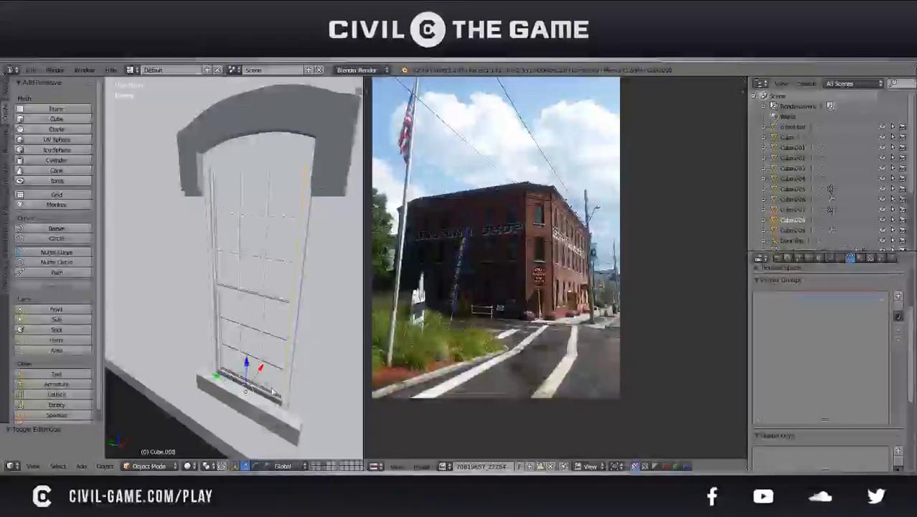
left_click(842, 259)
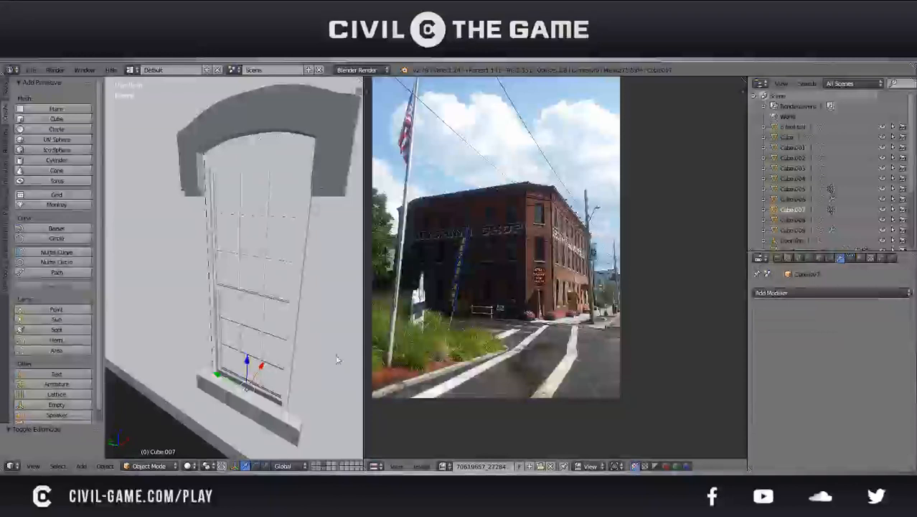
right_click(265, 379)
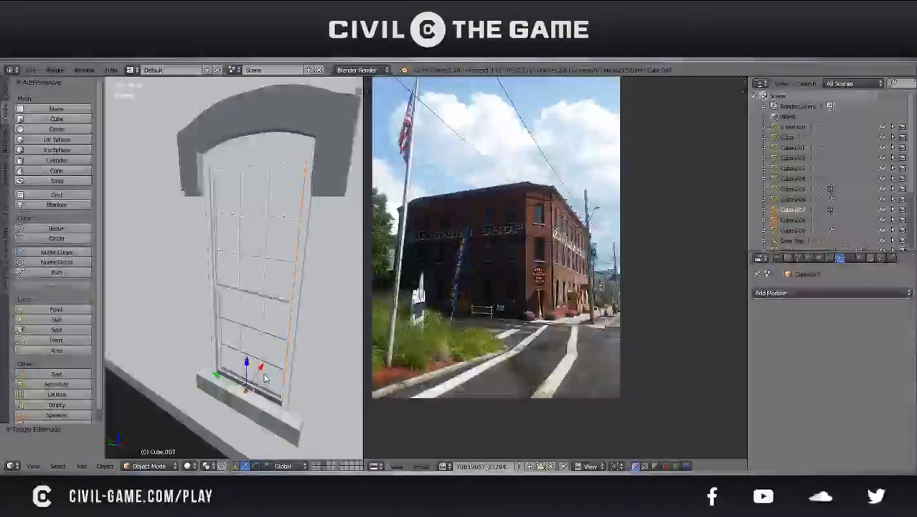
left_click(850, 258)
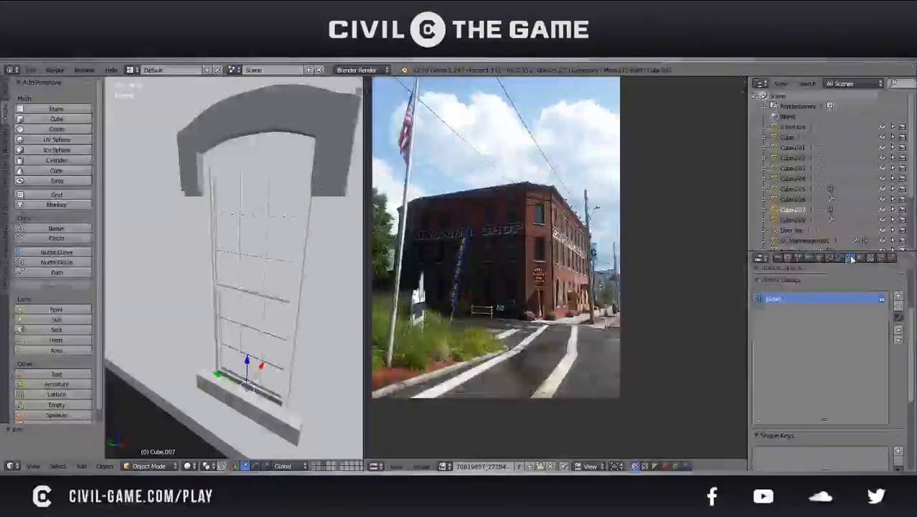
Check the joined window's mesh in edit mode, return to object mode, and save the file
key("Tab")
key("a")
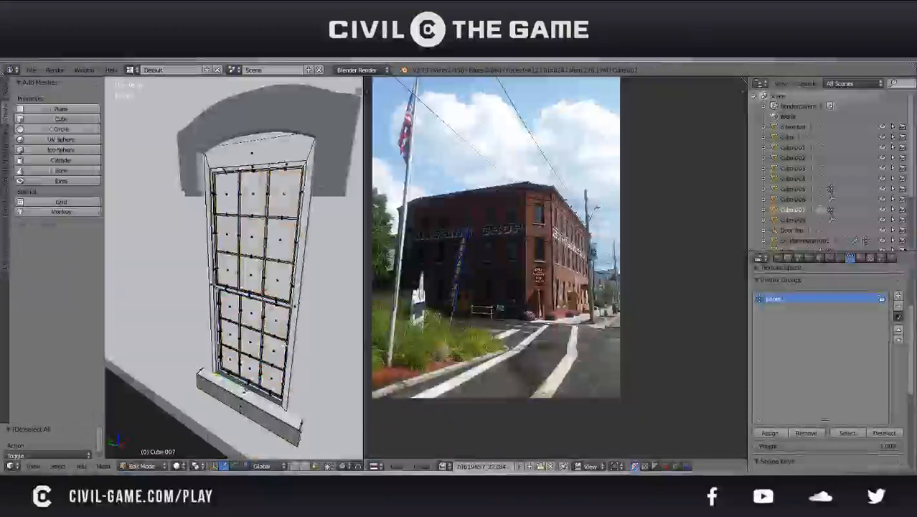
key("Tab")
scroll(311, 305, "down", 6)
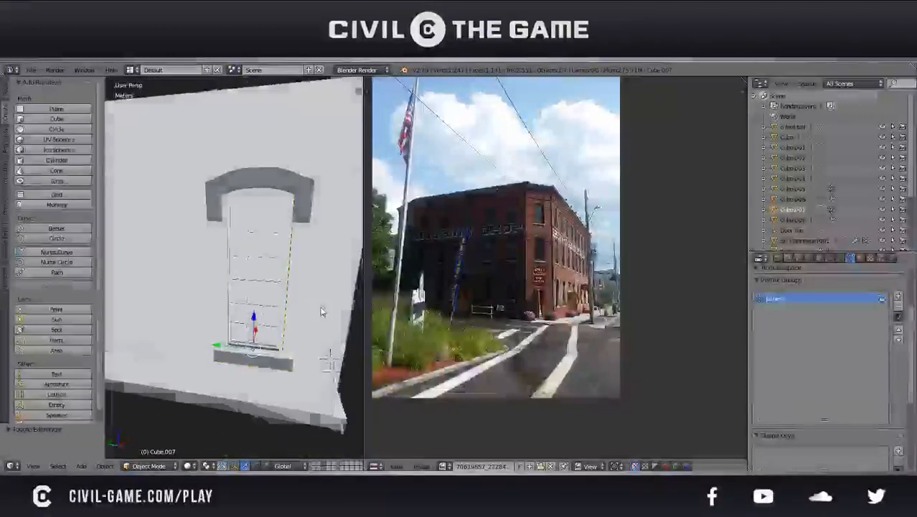
middle_click_drag(310, 304, 266, 276)
key("ctrl+s")
left_click(243, 250)
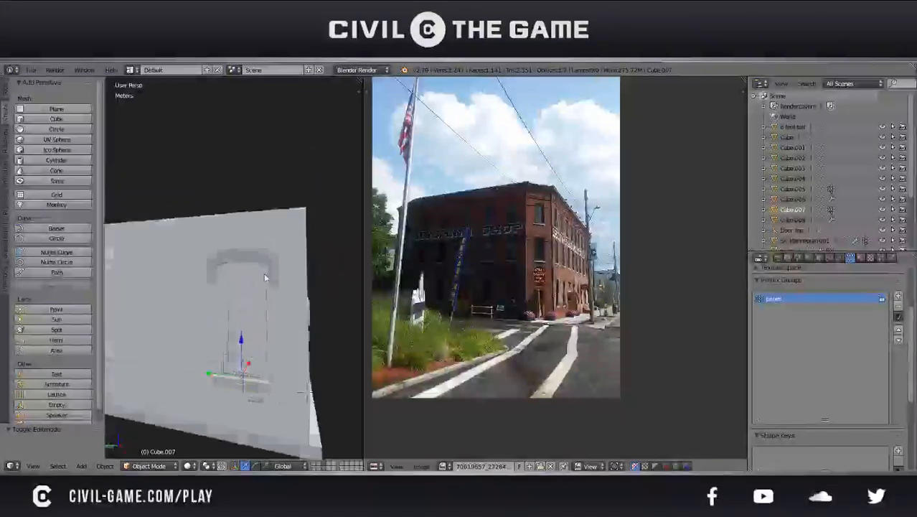
In wireframe, move the arched trim about 4.6 cm along the Z axis over the window's head and save the file
scroll(265, 278, "up", 4)
key("z")
right_click(266, 251)
scroll(269, 248, "up", 3)
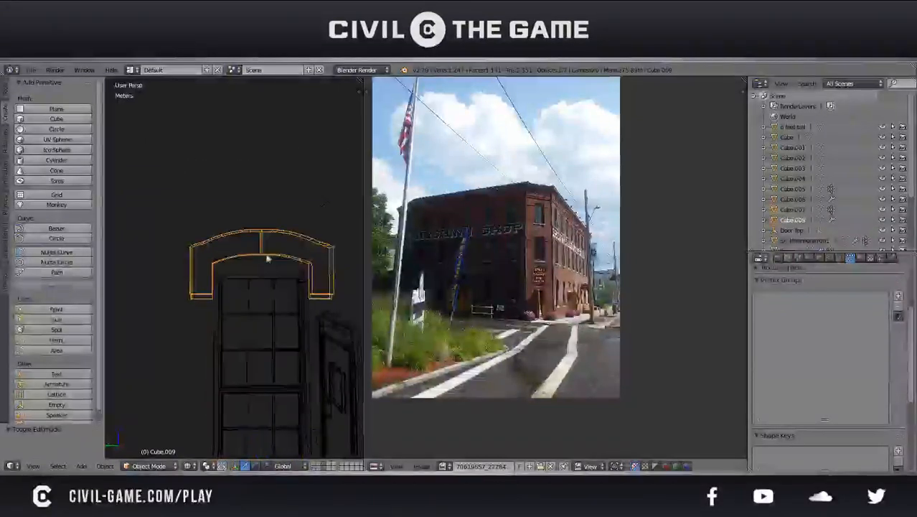
key("g")
key("z")
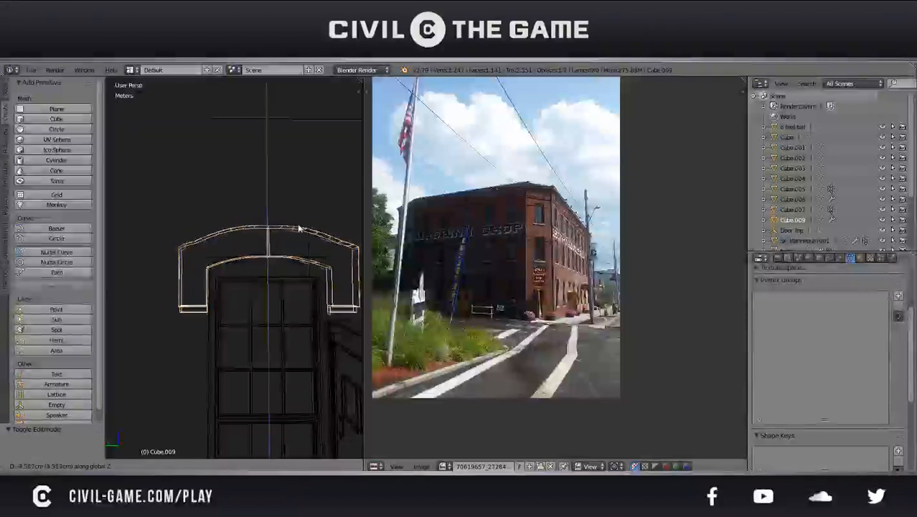
left_click(299, 229)
key("ctrl+s")
left_click(299, 230)
scroll(301, 247, "down", 2)
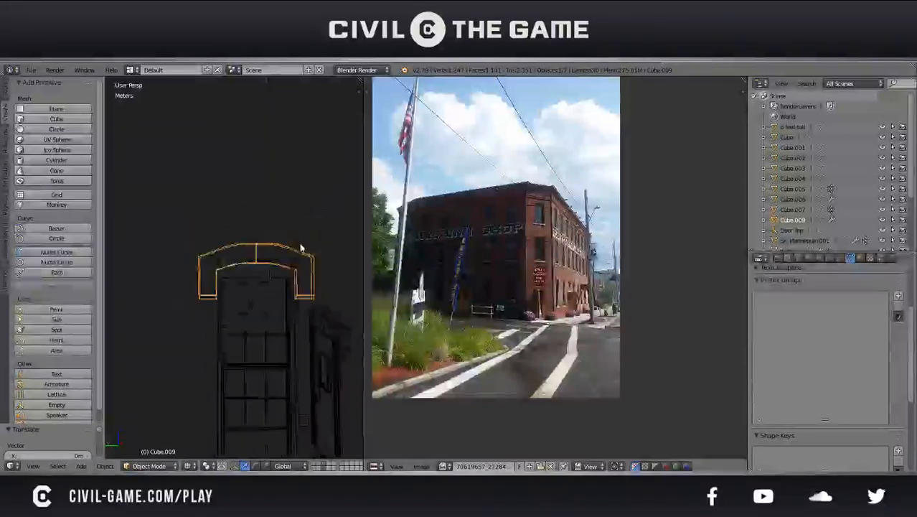
Select the side wall in a wireframe right orthographic view and open its mesh for editing
key("z")
middle_click_drag(300, 248, 225, 274)
right_click(224, 282)
scroll(248, 323, "down", 4)
middle_click_drag(248, 322, 291, 343)
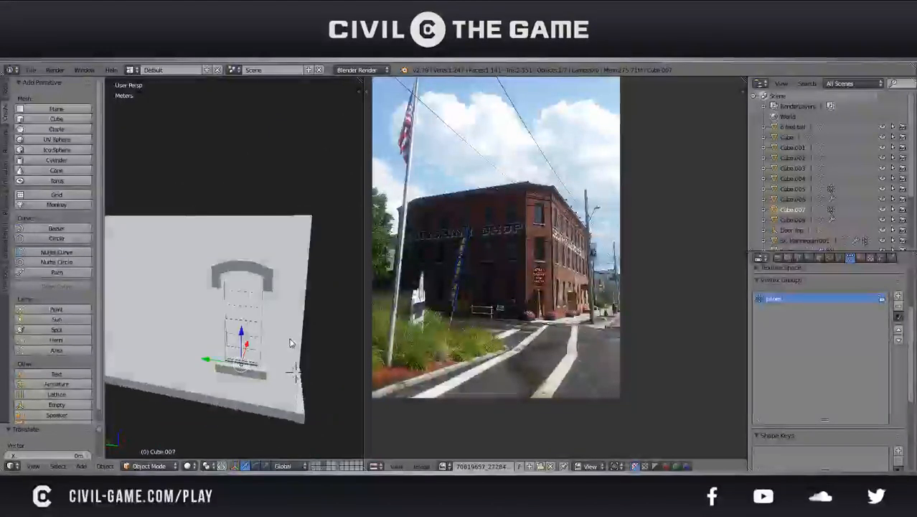
key("KP_1")
key("KP_3")
key("z")
scroll(278, 338, "down", 1, "shift")
middle_click_drag(276, 337, 221, 313, "shift")
right_click(241, 379)
key("Tab")
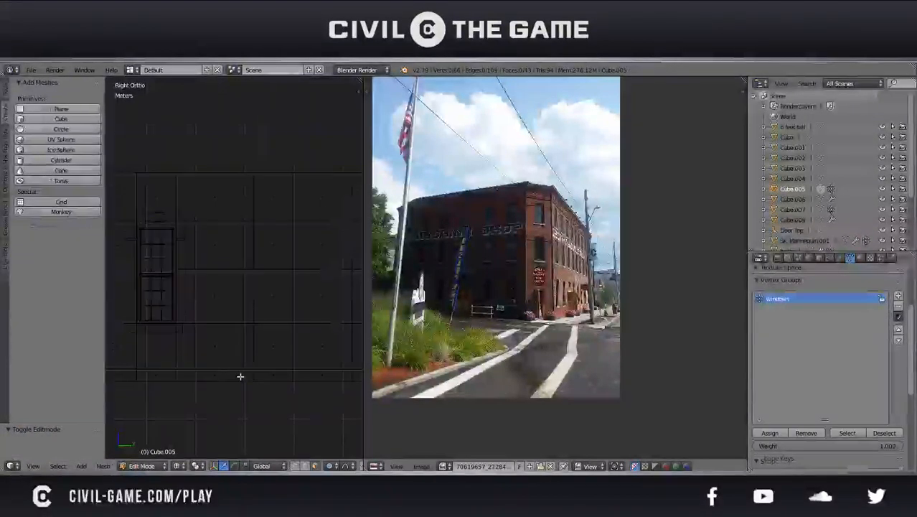
Try selecting the tall window-sized faces along the side wall, then clear the selection
key("e")
right_click(262, 289)
right_click(266, 252, "shift")
middle_click_drag(287, 303, 184, 291, "shift")
scroll(183, 292, "down", 2)
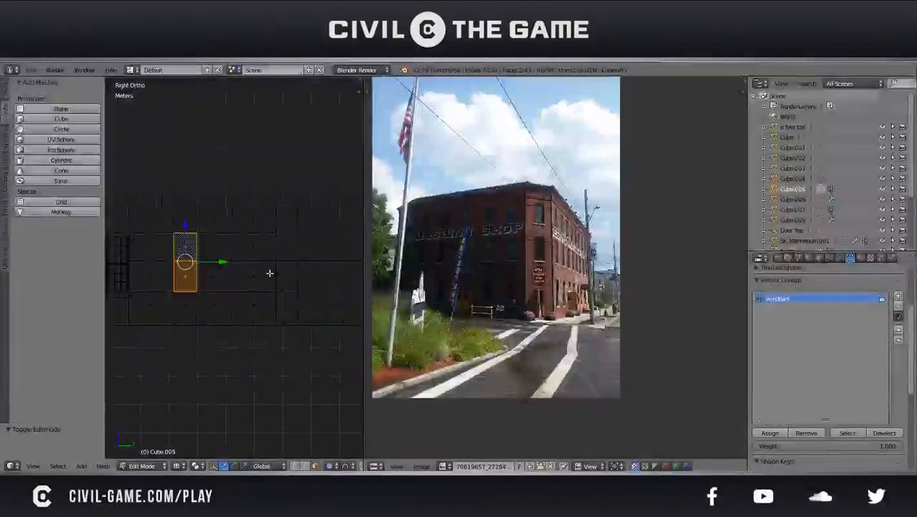
middle_click_drag(270, 274, 210, 266, "shift")
right_click(233, 265, "shift")
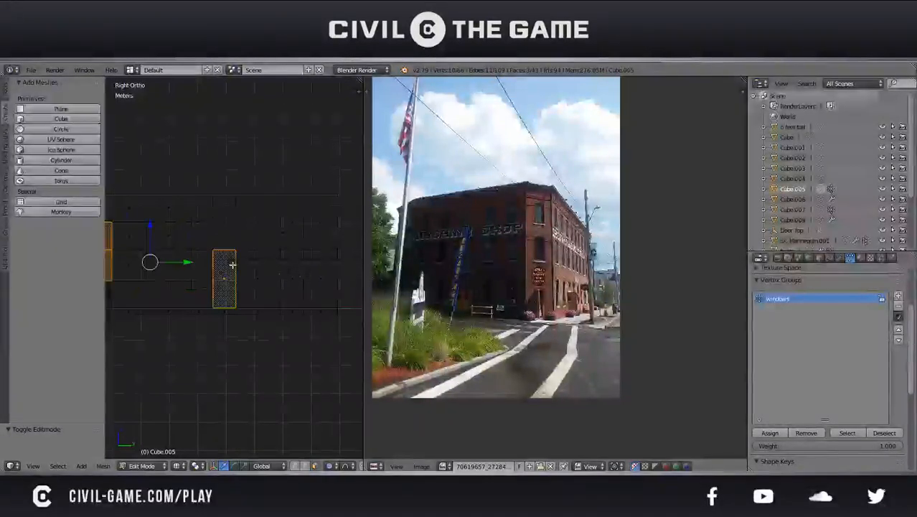
key("ctrl+z")
middle_click_drag(222, 252, 293, 268, "shift")
key("a")
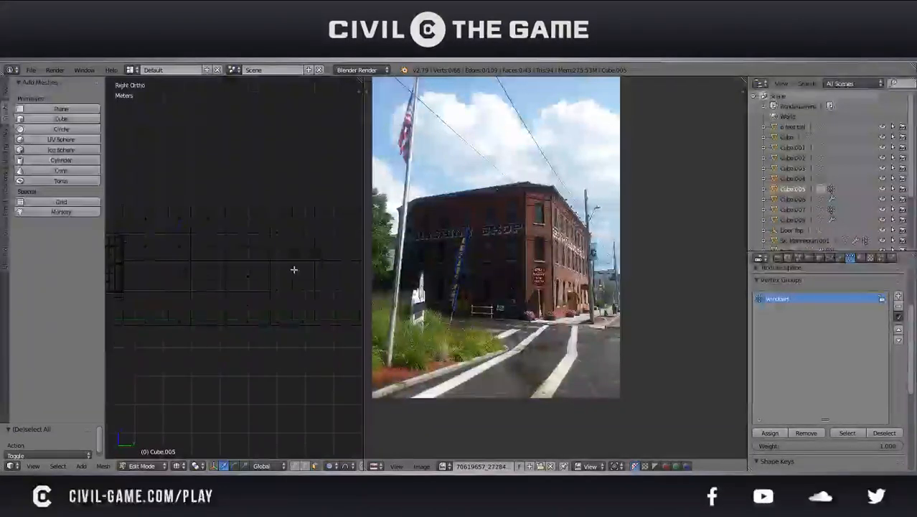
Trial-move the tall face at the wall's upper edge, turn off proportional editing, cancel the moves, and save the file
key("ctrl+r")
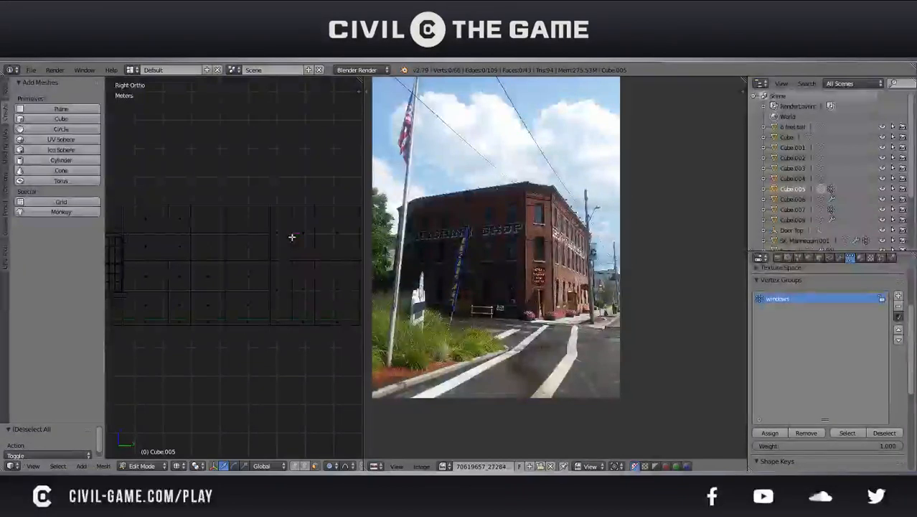
right_click(291, 236)
right_click(278, 237)
key("g")
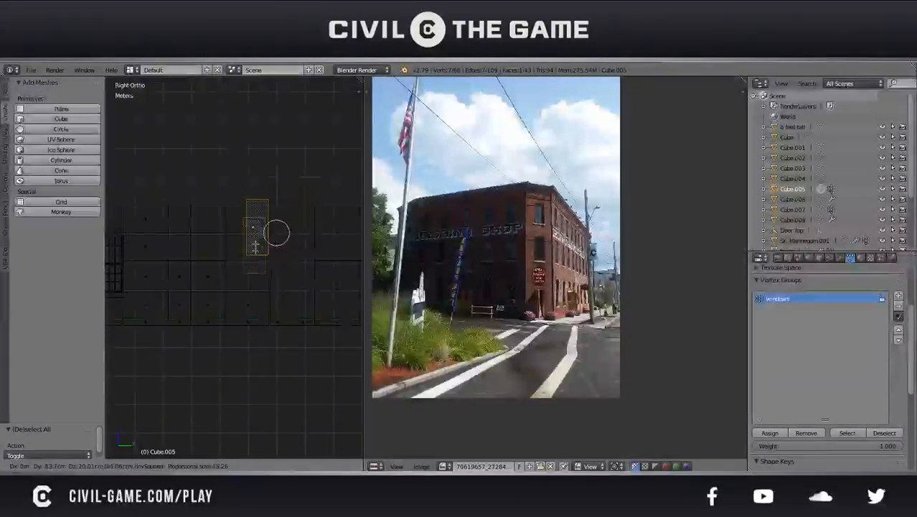
right_click(254, 252)
key("o")
key("g")
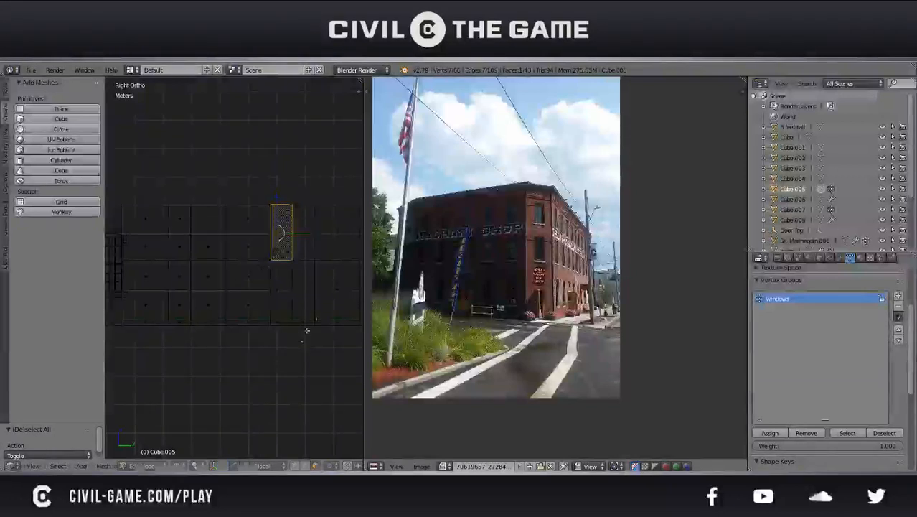
right_click(286, 301)
key("ctrl+s")
left_click(296, 285)
Save the file and delete the selected tall face from the side wall
middle_click_drag(289, 284, 233, 306, "shift")
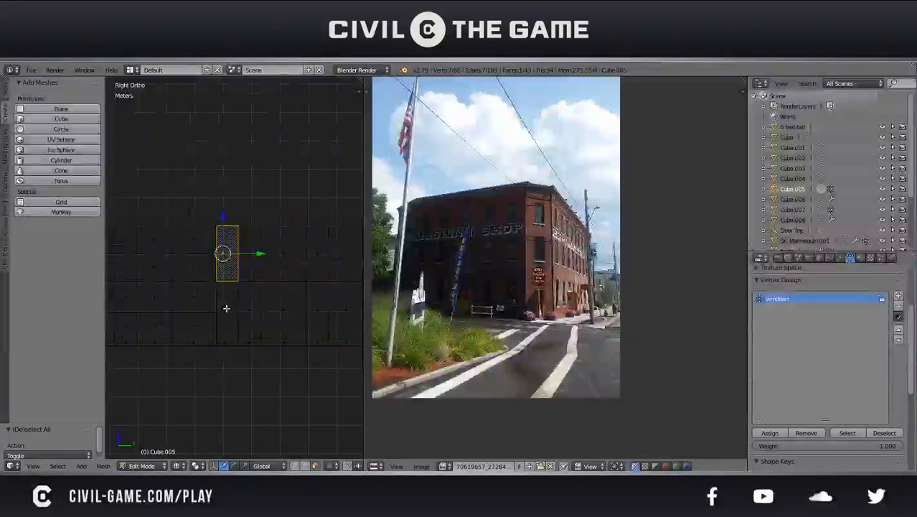
right_click(226, 309)
scroll(225, 309, "up", 2, "shift")
scroll(222, 313, "up", 2)
middle_click_drag(238, 307, 245, 294, "shift")
key("ctrl+s")
left_click(244, 296)
scroll(229, 329, "up", 1)
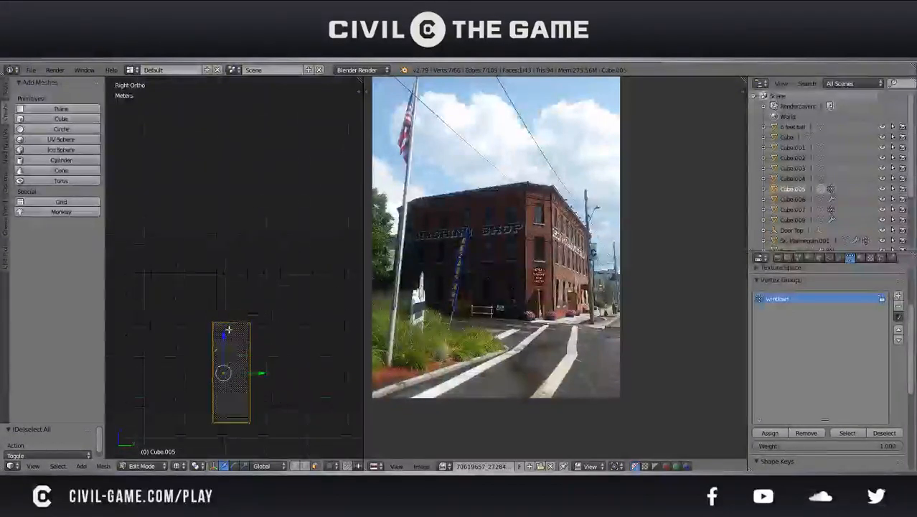
key("x")
left_click(230, 331)
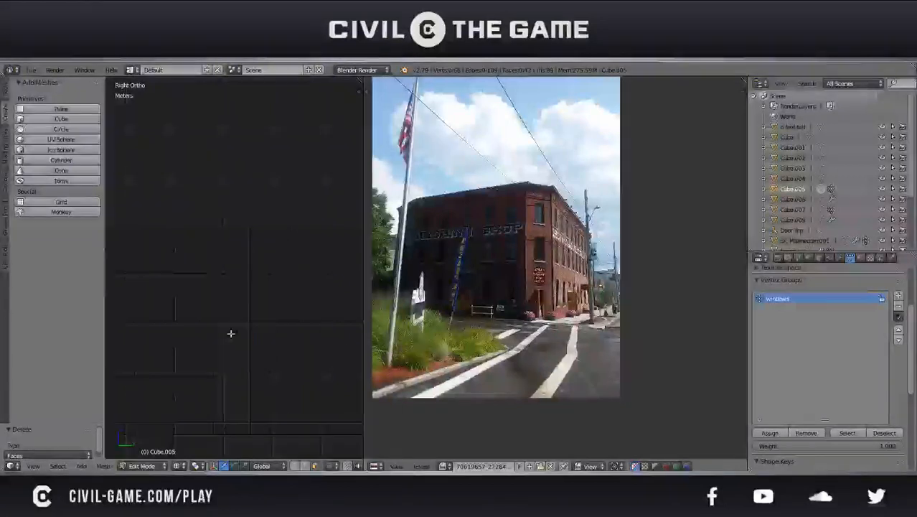
Delete the short face at the wall's base and one more face in the same narrow column
key("x")
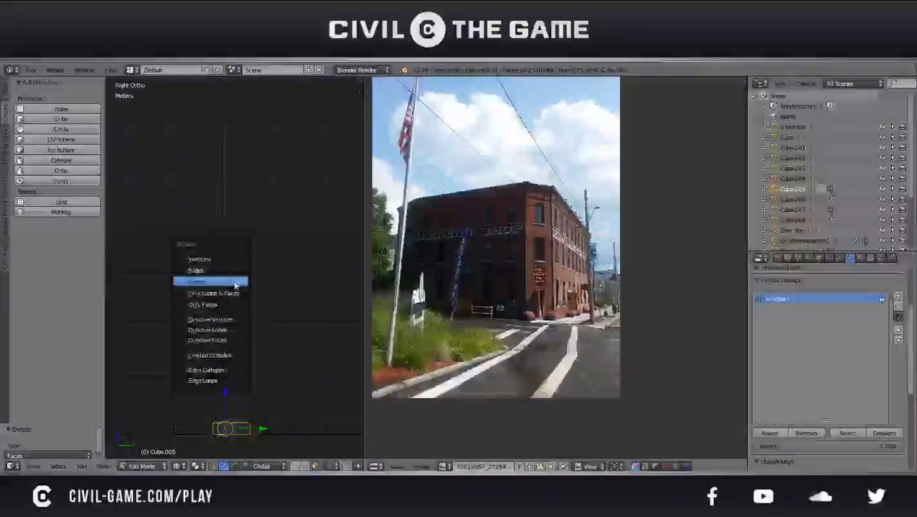
left_click(233, 281)
right_click(232, 281)
key("x")
left_click(236, 283)
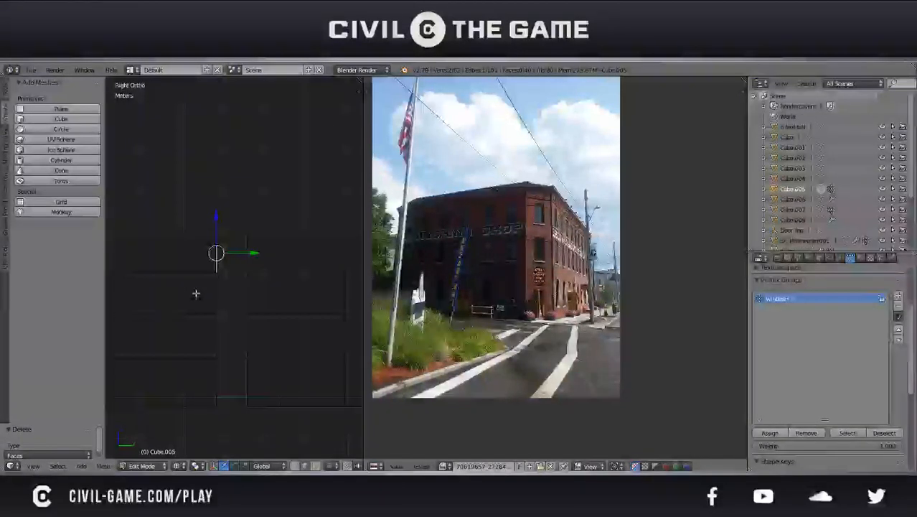
Add two horizontal loop cuts across the wall section beside the open column, one in each row of faces
scroll(226, 304, "down", 1)
middle_click_drag(262, 311, 213, 319, "shift")
key("a")
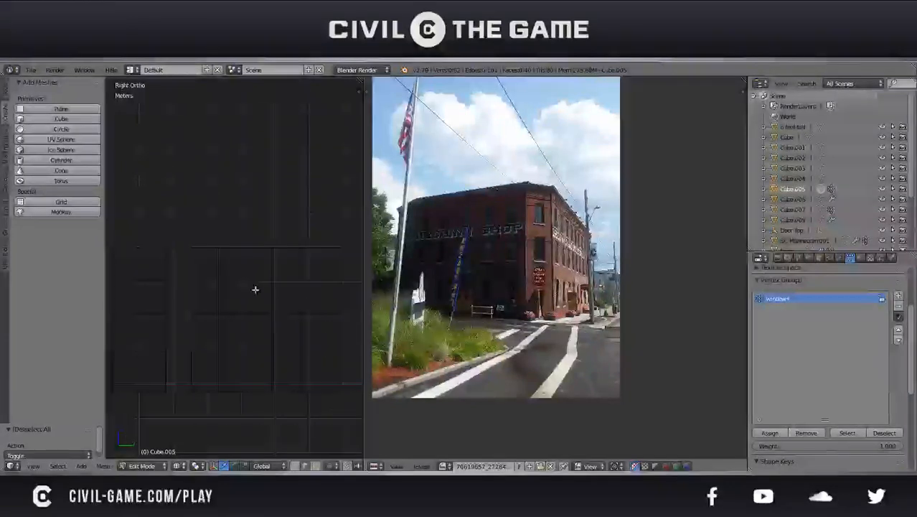
key("ctrl+r")
left_click(265, 280)
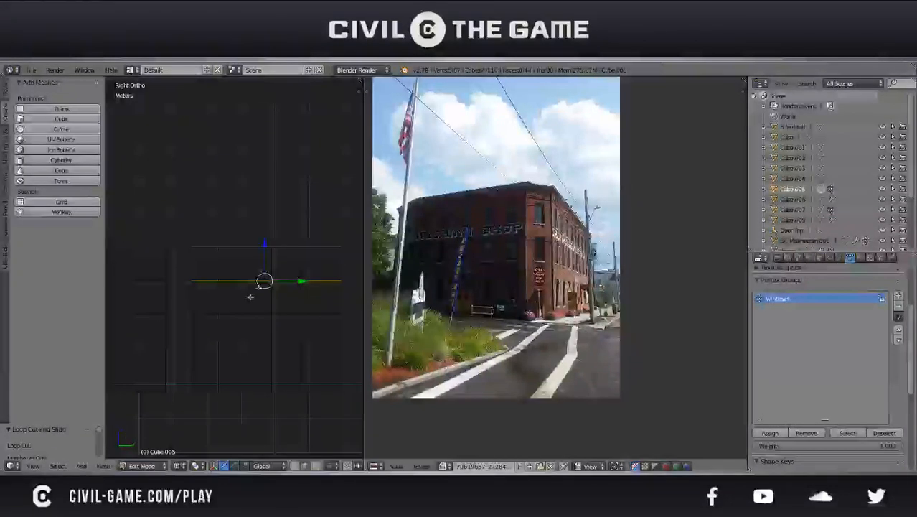
left_click(259, 353)
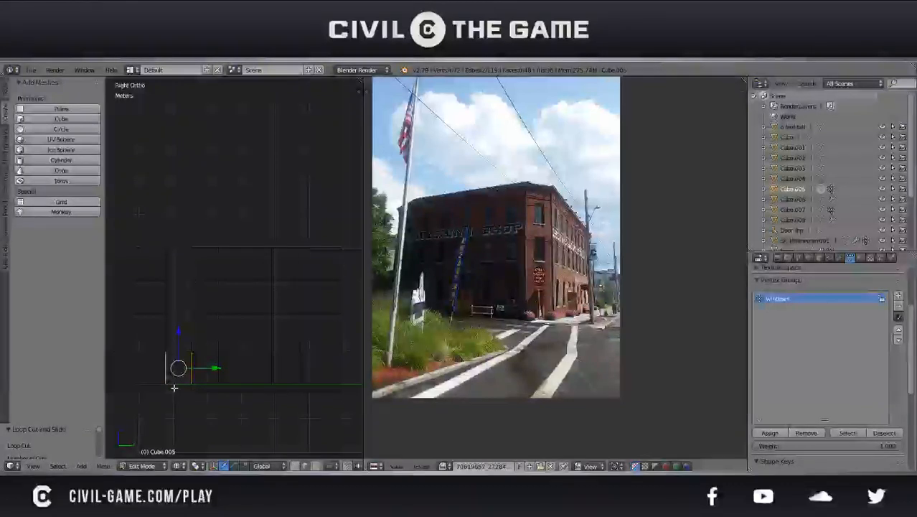
Fill the open wall column with four stacked faces between its facing pairs of vertical edges
scroll(165, 385, "up", 1)
key("f")
middle_click_drag(165, 383, 224, 360, "shift")
right_click(239, 347)
right_click(198, 346, "shift")
key("f")
right_click(229, 306)
right_click(192, 299, "shift")
key("f")
right_click(191, 253)
right_click(231, 254, "shift")
key("f")
Fill the remaining thin gap at the base of the wall column with a face and save the file
right_click(213, 418)
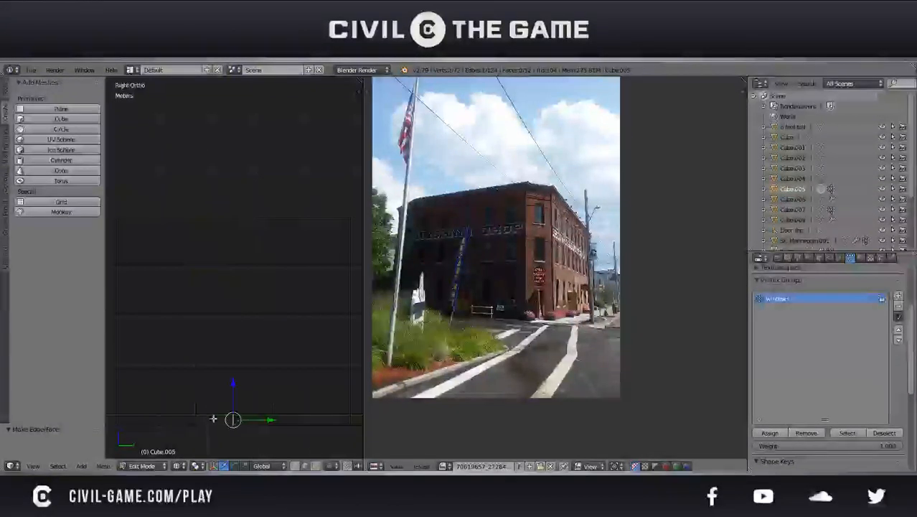
key("g")
right_click(240, 354)
key("ctrl+s")
left_click(240, 355)
scroll(240, 355, "down", 4)
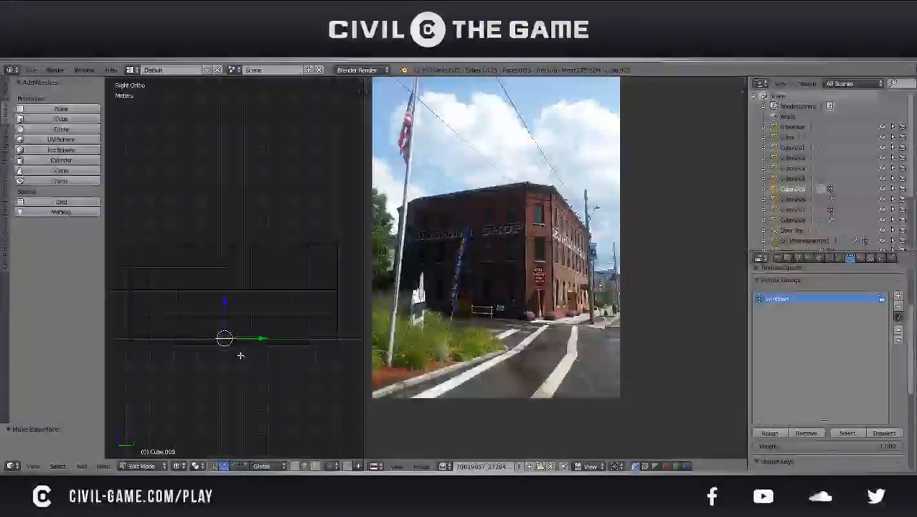
scroll(247, 310, "up", 2)
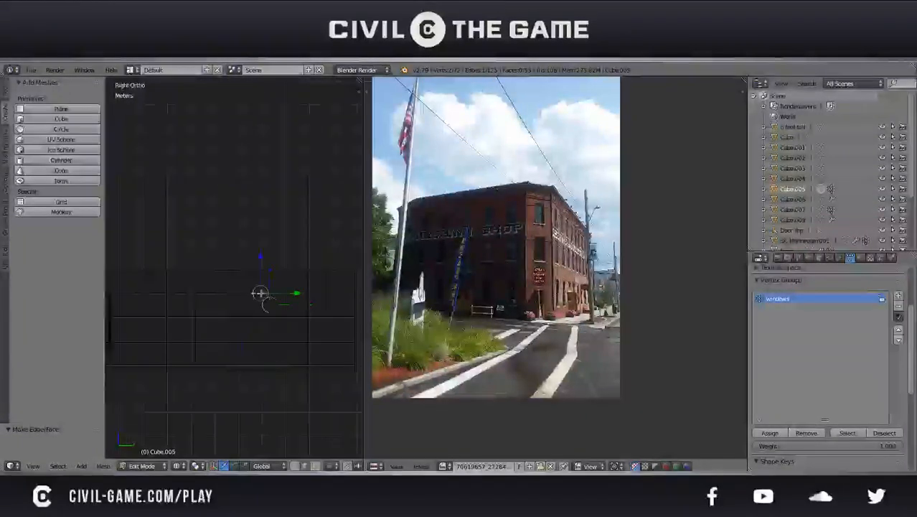
scroll(279, 298, "up", 5)
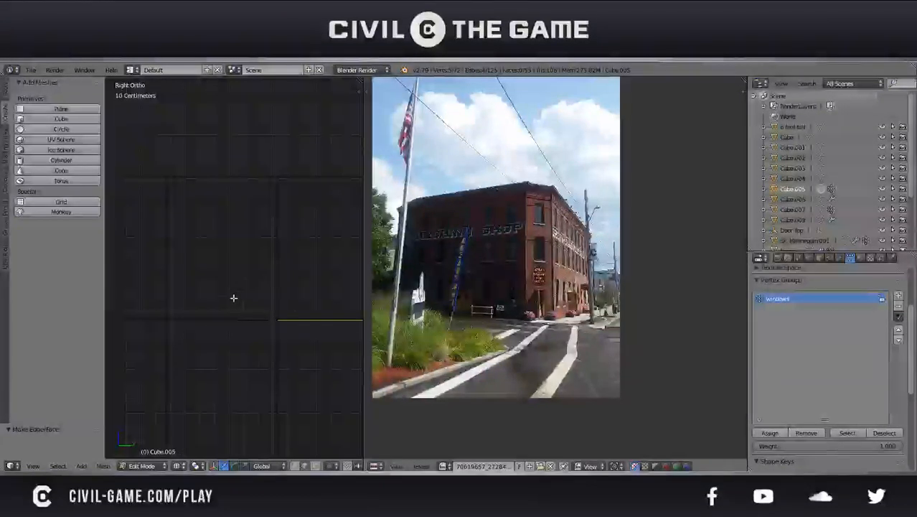
Move the selected horizontal wall edges vertically to line up with the neighbouring section's edge
key("g")
key("z")
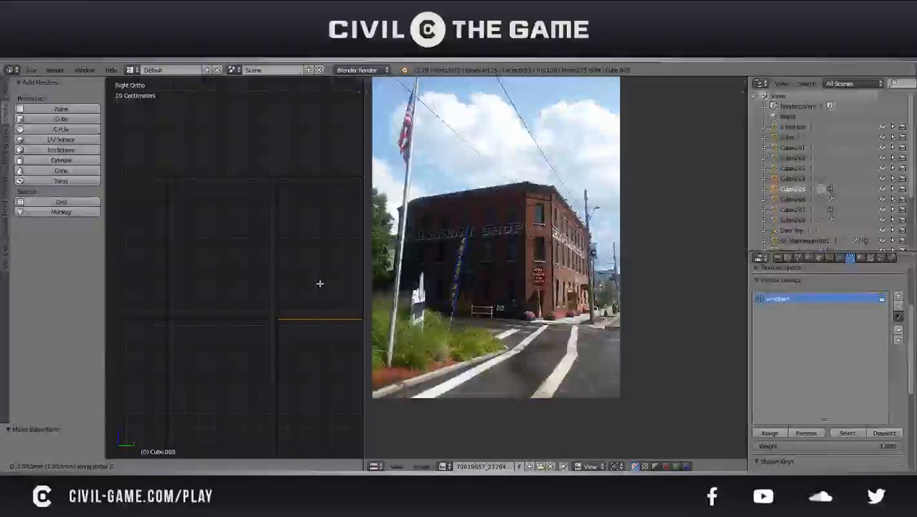
left_click(320, 284)
scroll(303, 301, "down", 6)
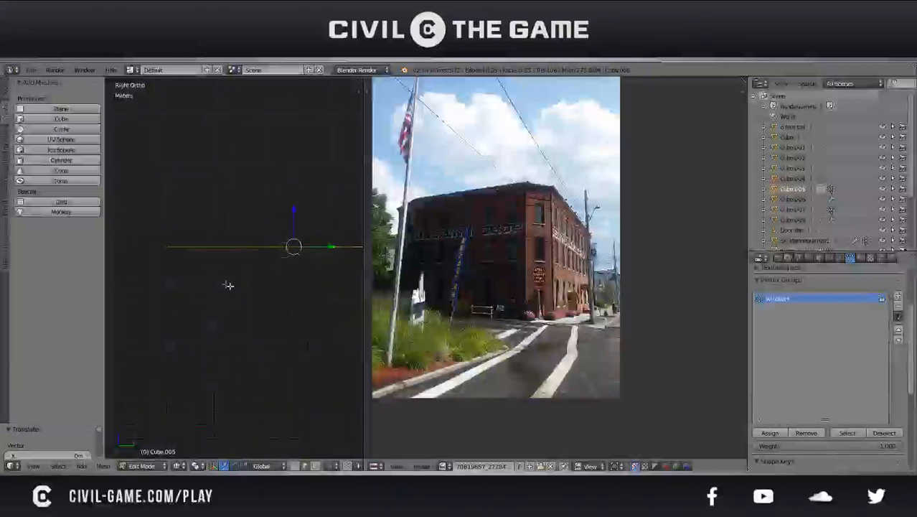
Move the lower horizontal edge of the filled wall column vertically into line with its neighbour and save the file
right_click(219, 317)
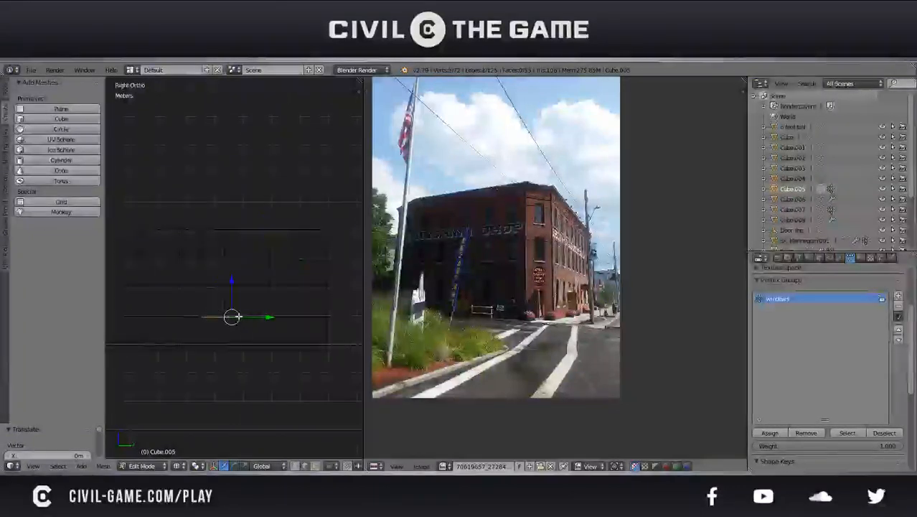
right_click(320, 318, "shift")
scroll(236, 333, "up", 3)
middle_click_drag(254, 315, 303, 289, "shift")
scroll(239, 337, "up", 3)
scroll(278, 366, "up", 2)
middle_click_drag(277, 382, 276, 348, "shift")
key("g")
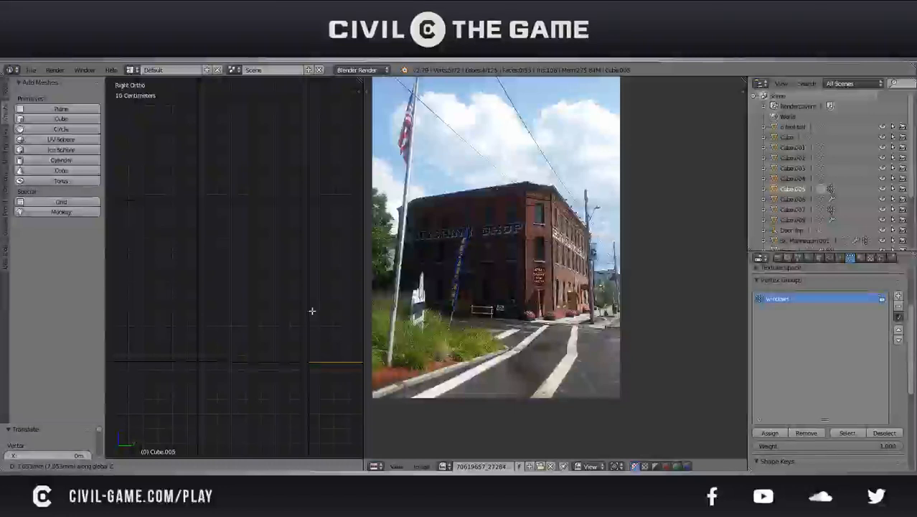
left_click(311, 310)
scroll(312, 310, "down", 4)
key("ctrl+s")
left_click(311, 310)
scroll(311, 310, "down", 4)
middle_click_drag(311, 310, 253, 340, "shift")
scroll(250, 345, "down", 2)
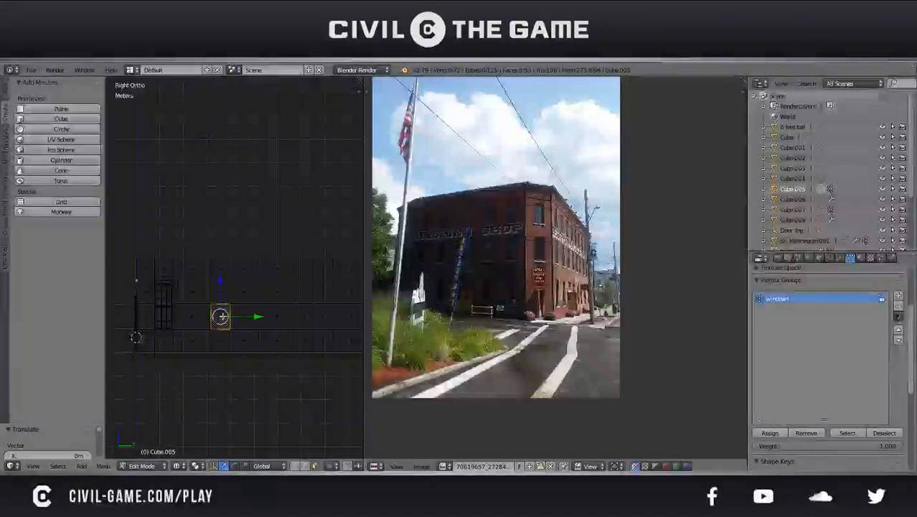
Delete the two stacked middle-row faces in each of three narrow wall columns to open three more window holes
right_click(270, 315, "shift")
right_click(279, 295, "shift")
right_click(325, 308, "shift")
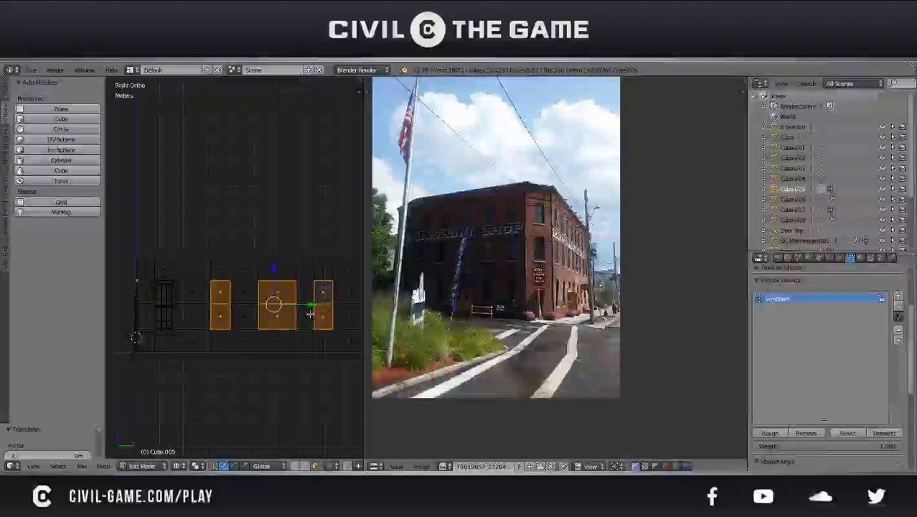
middle_click_drag(310, 314, 268, 311, "shift")
right_click(277, 299, "shift")
right_click(279, 284, "shift")
scroll(252, 309, "down", 2)
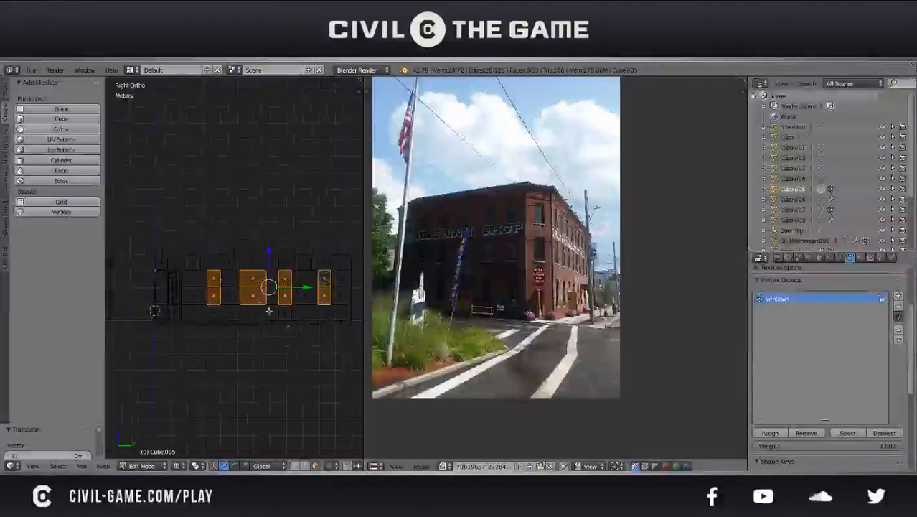
scroll(246, 294, "up", 2)
right_click(253, 299, "shift")
right_click(257, 289, "shift")
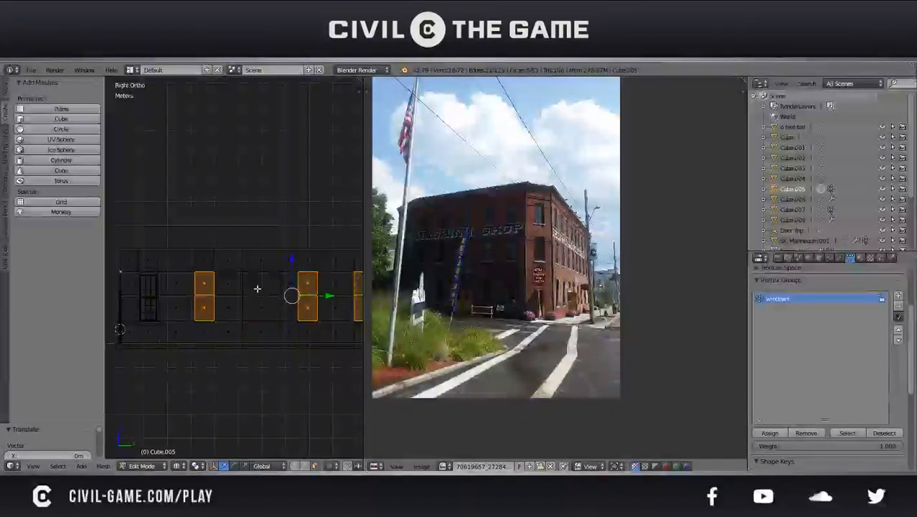
key("x")
left_click(257, 291)
Duplicate the finished side window in Object Mode and place the copy along Y toward the next wall opening
key("Tab")
right_click(157, 295)
key("x")
key("Escape")
middle_click_drag(172, 302, 300, 321)
key("KP_5")
middle_click_drag(302, 466, 199, 468)
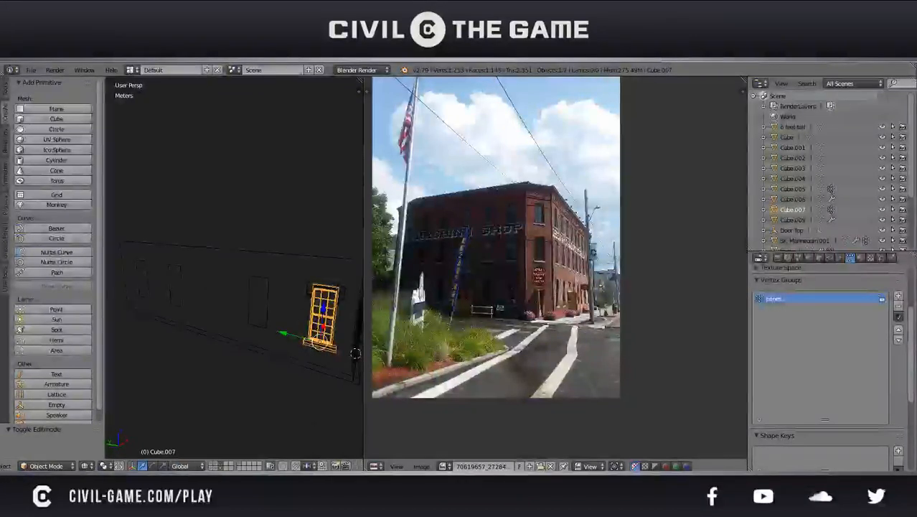
key("shift+d")
key("y")
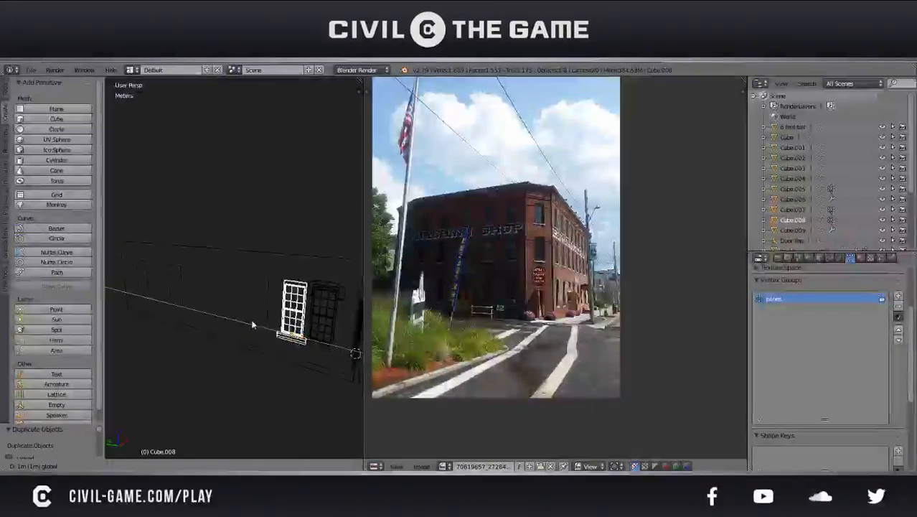
left_click(224, 318)
Shift the duplicated window along Y toward the side edge of the second wall opening in right view
key("KP_1")
key("KP_3")
key("KP_5")
key("z")
middle_click_drag(198, 327, 275, 329, "shift")
key("z")
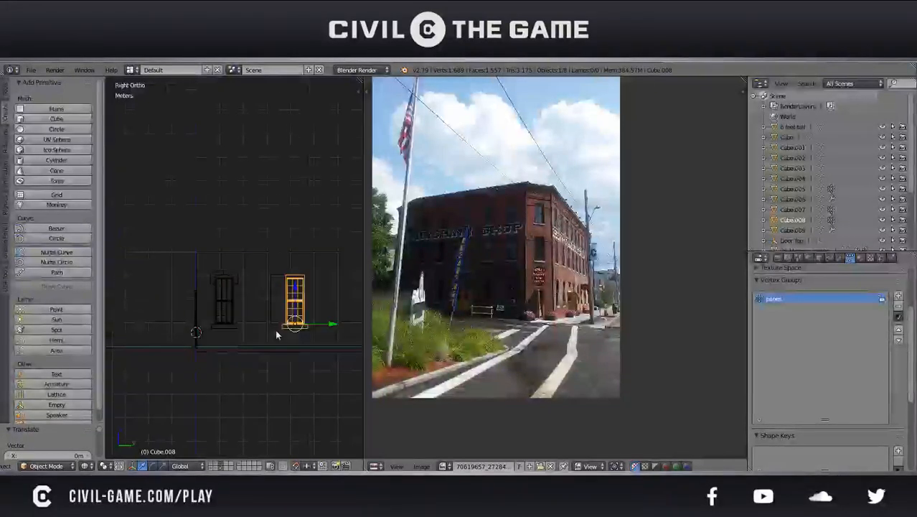
scroll(291, 358, "up", 3)
middle_click_drag(291, 357, 167, 307, "shift")
scroll(225, 328, "up", 3)
left_click_drag(240, 342, 185, 346)
scroll(184, 347, "up", 5)
middle_click_drag(163, 348, 349, 348, "shift")
scroll(323, 343, "up", 3)
middle_click_drag(291, 336, 223, 323, "shift")
scroll(259, 324, "up", 4)
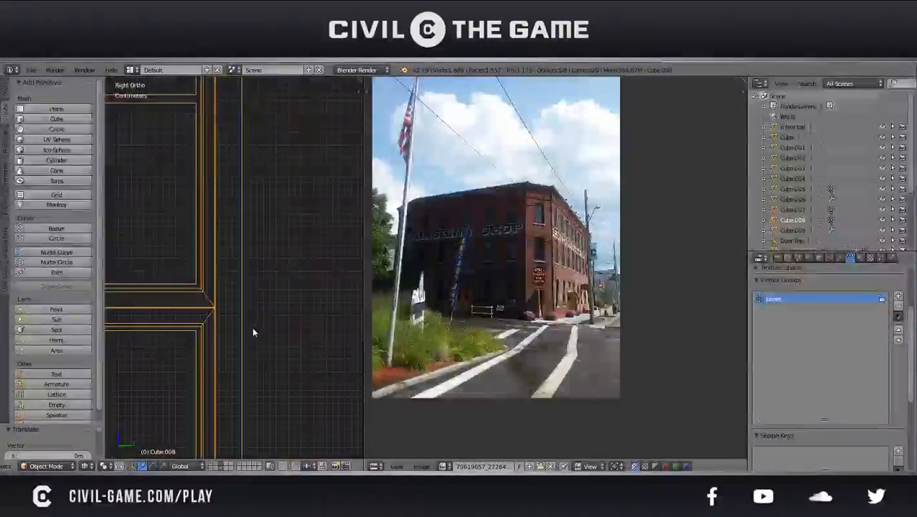
key("g")
key("y")
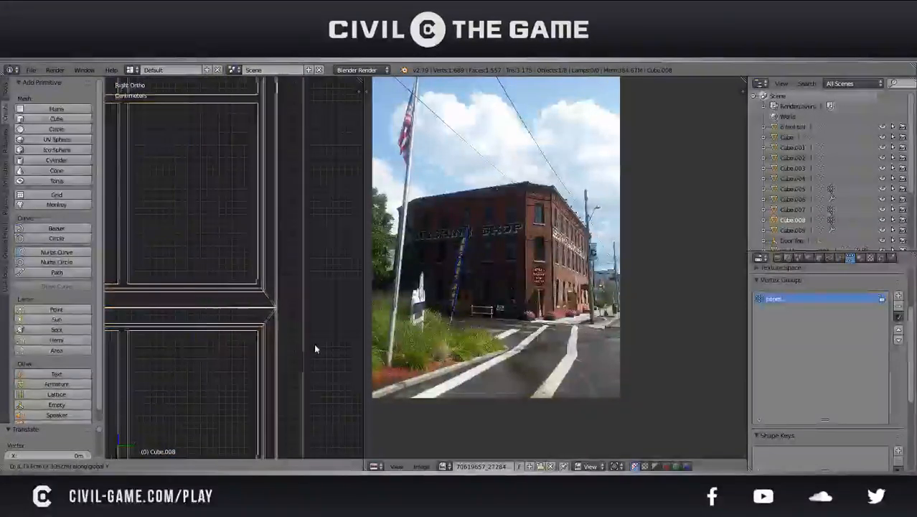
left_click(318, 349)
Fine-tune the second window's Y position against the edge of its opening and save the file with that window selected
scroll(318, 348, "up", 5)
scroll(277, 321, "up", 5)
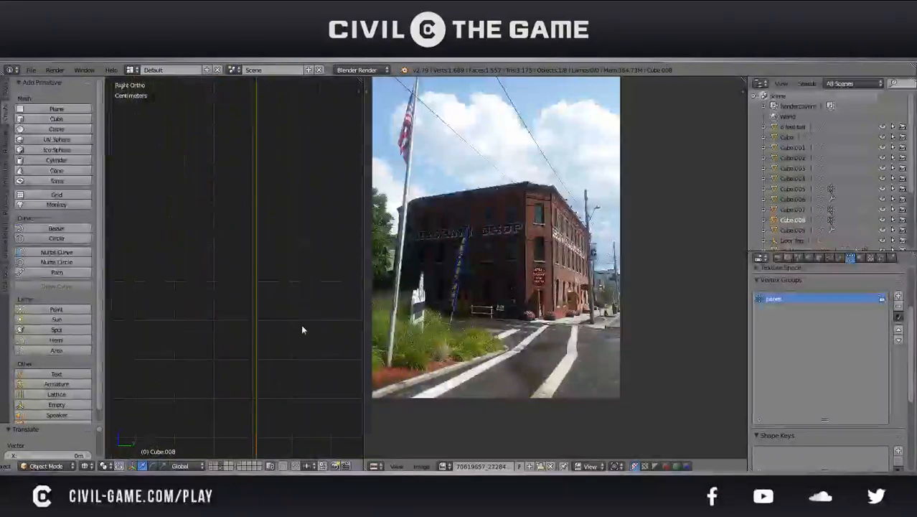
key("g")
key("y")
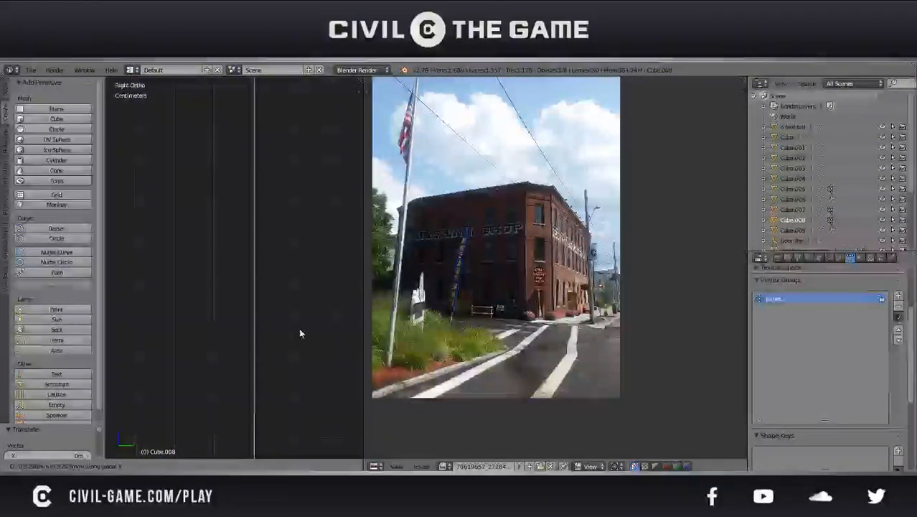
left_click(302, 333)
scroll(302, 333, "down", 8)
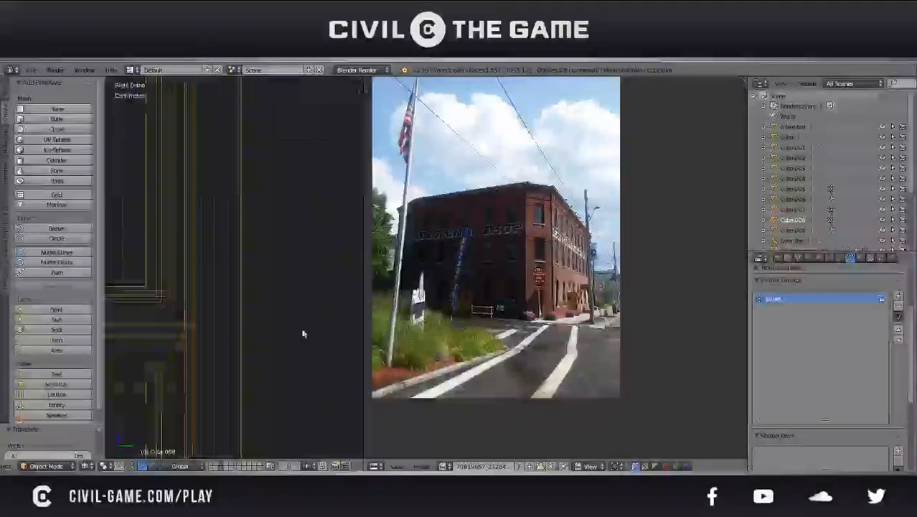
middle_click_drag(286, 331, 244, 332)
key("KP_5")
key("a")
scroll(244, 330, "up", 3)
right_click(241, 291)
key("ctrl+s")
left_click(241, 291)
Duplicate the second window and move the copy along Y to the third opening in the side wall
middle_click_drag(241, 291, 224, 300)
key("KP_1")
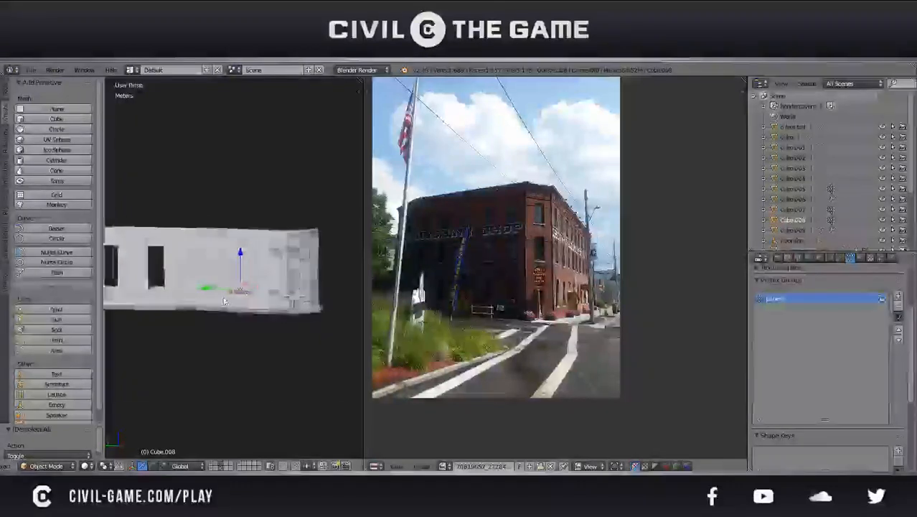
key("KP_3")
scroll(225, 301, "down", 4)
key("shift+d")
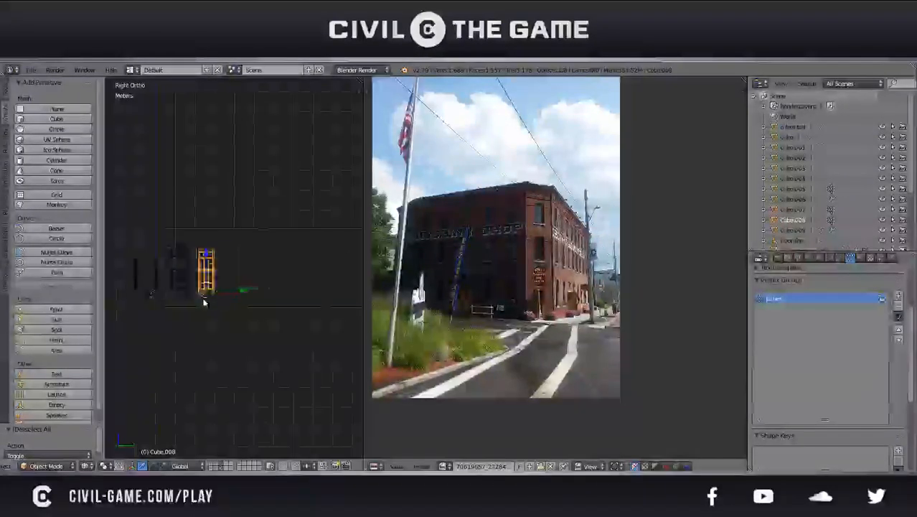
left_click(200, 336)
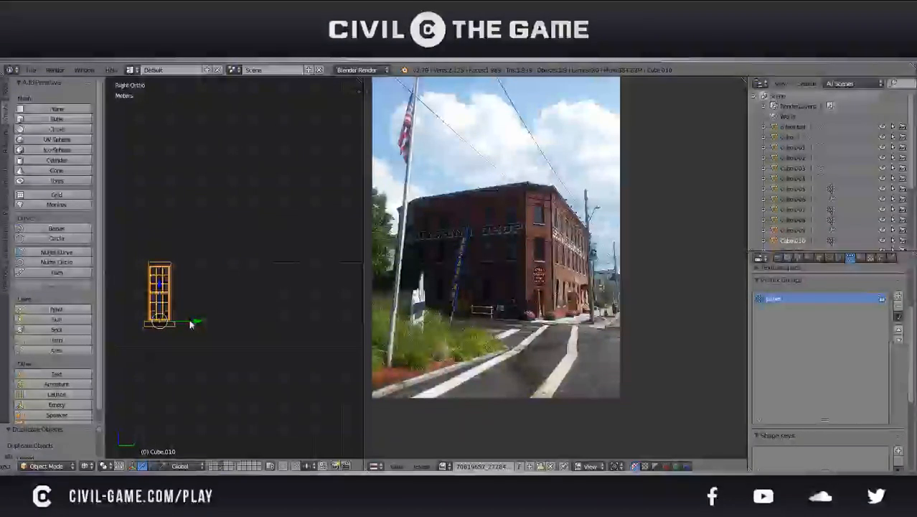
key("g")
key("y")
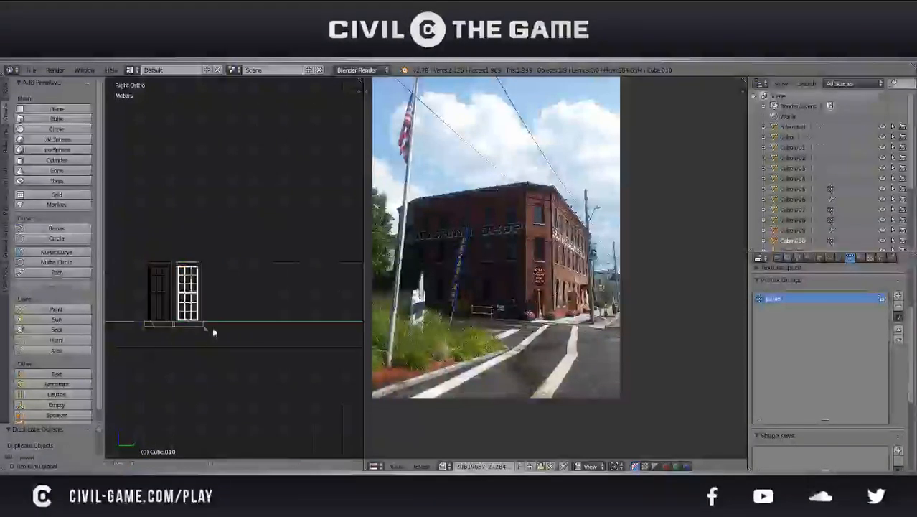
left_click(305, 335)
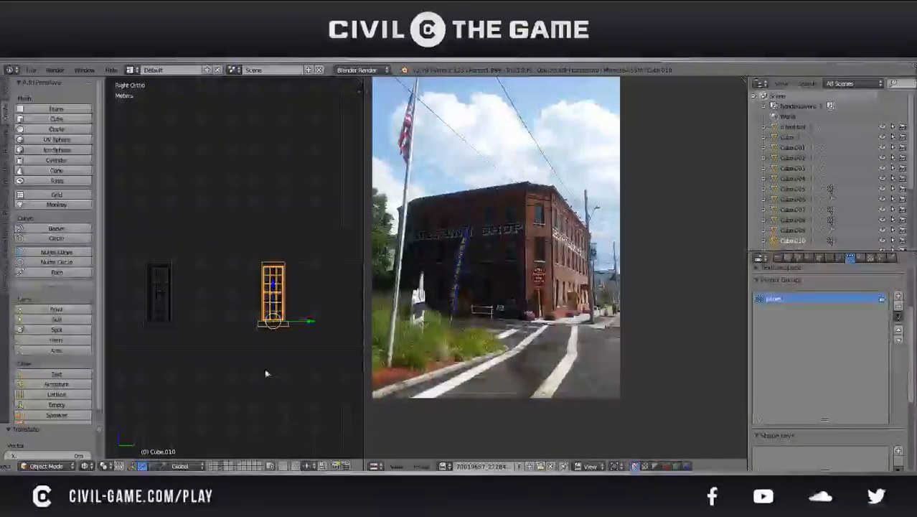
Shift the third window along Y closer to the side edge of its opening
middle_click_drag(303, 358, 216, 362, "shift")
scroll(217, 362, "up", 4)
scroll(258, 350, "up", 3)
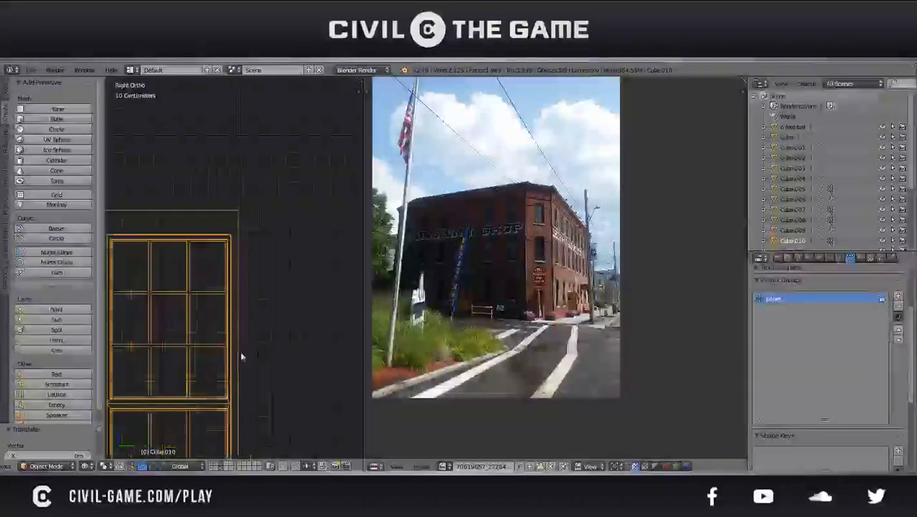
key("g")
key("y")
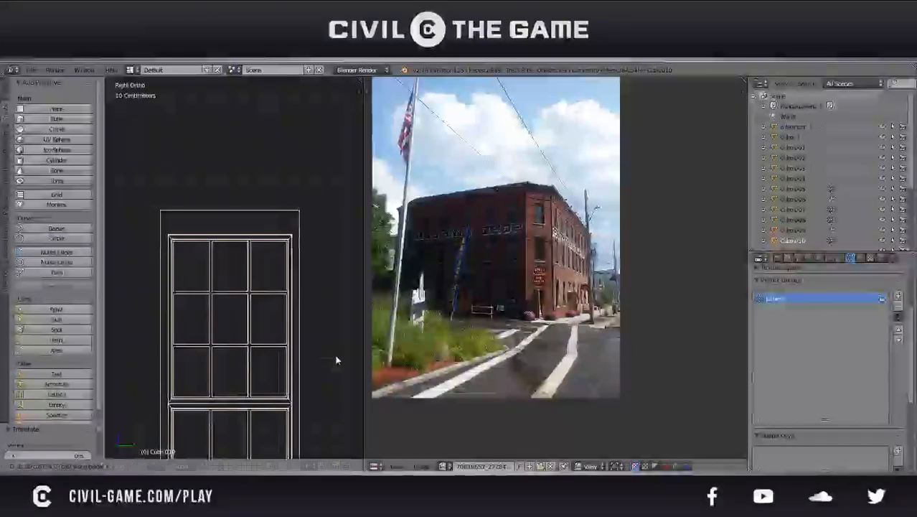
left_click(334, 359)
Fine-tune the third window along Y so its frame meets the edge of the wall opening
scroll(286, 342, "up", 4)
scroll(248, 345, "up", 5)
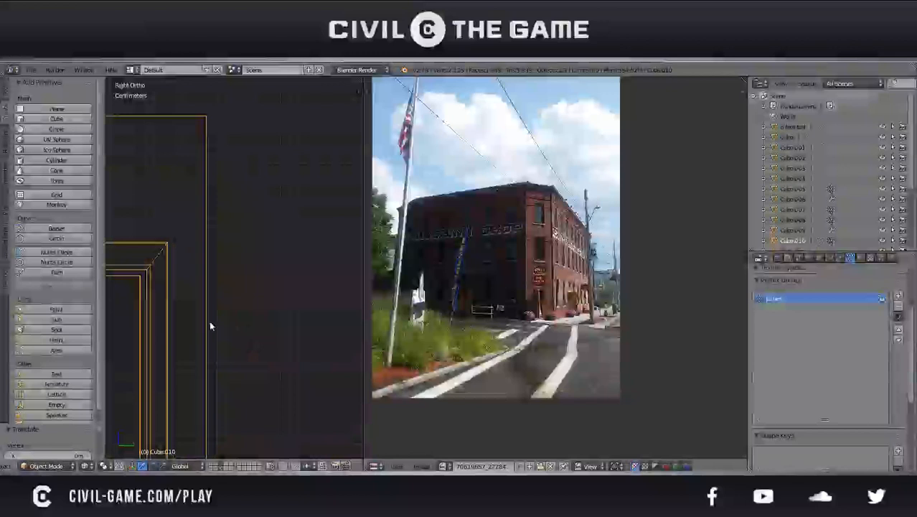
key("g")
key("y")
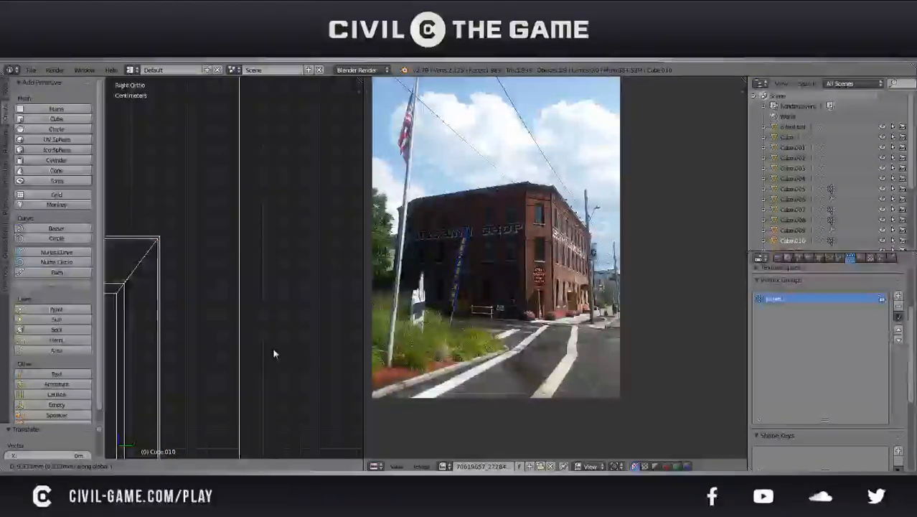
left_click(273, 353)
scroll(271, 350, "down", 6)
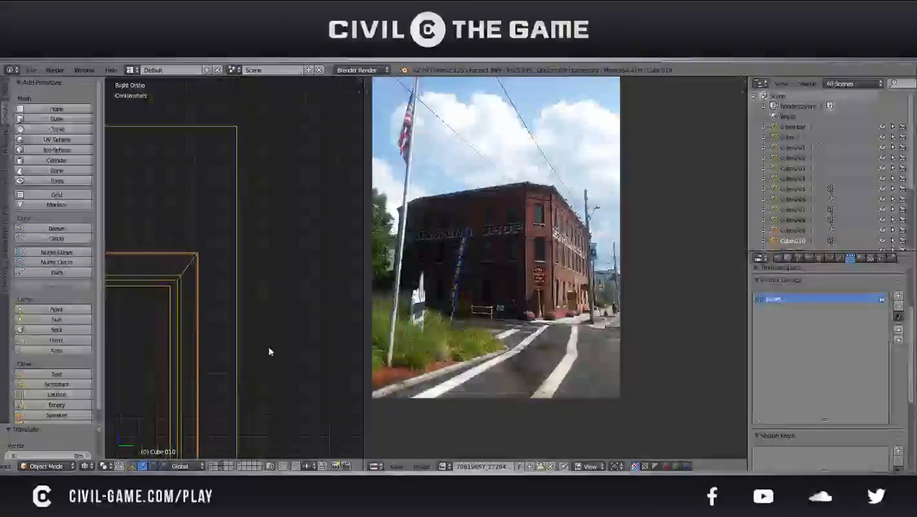
scroll(282, 315, "down", 3)
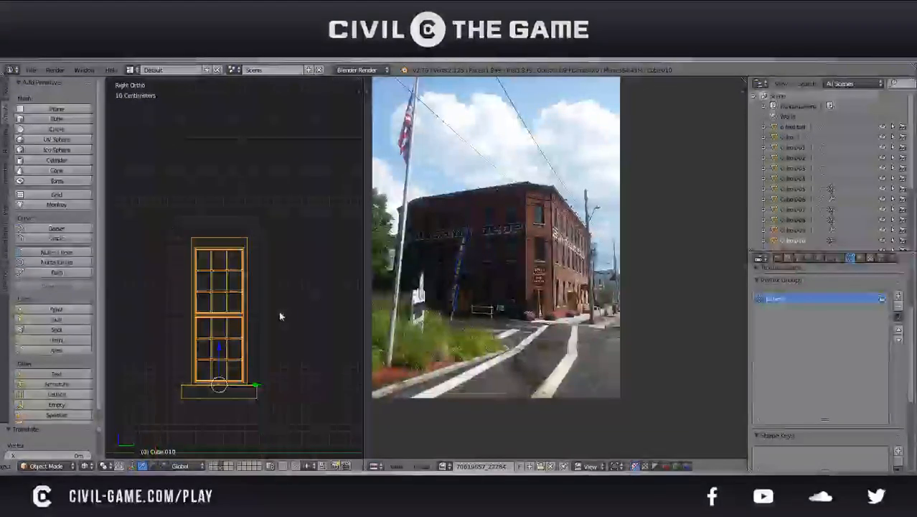
Duplicate the third window and move the copy along Y into the fourth opening in the side wall
key("shift+d")
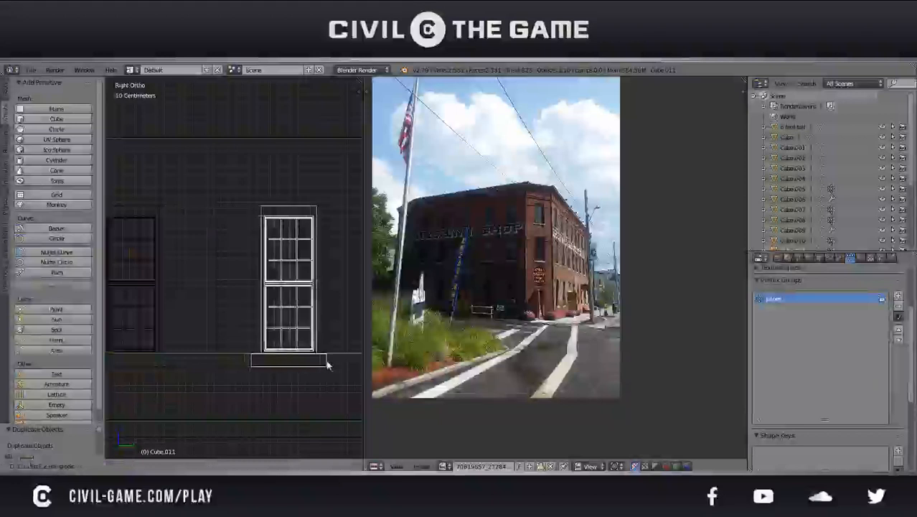
left_click(307, 358)
scroll(256, 356, "up", 7)
middle_click_drag(285, 328, 226, 345, "shift")
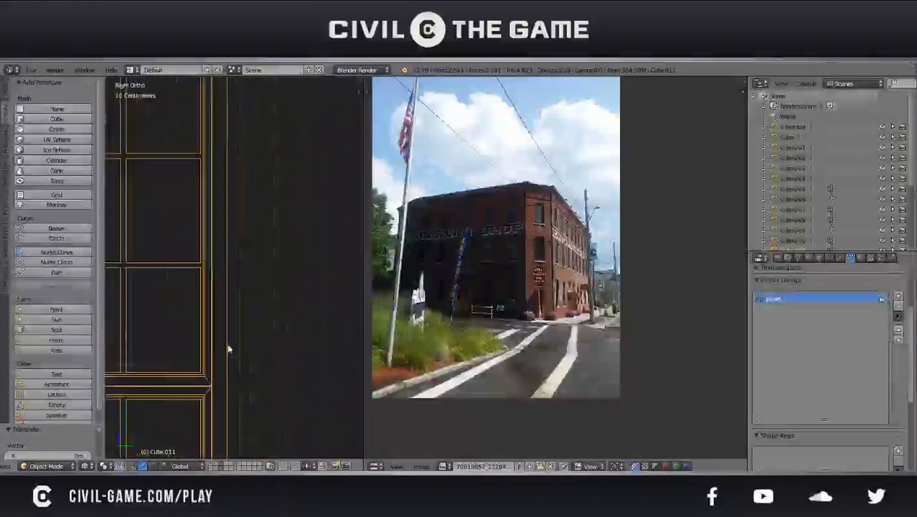
key("g")
key("y")
left_click(281, 353)
Fine-tune the fourth window along Y so its frame meets the edge of its opening
scroll(309, 317, "up", 7)
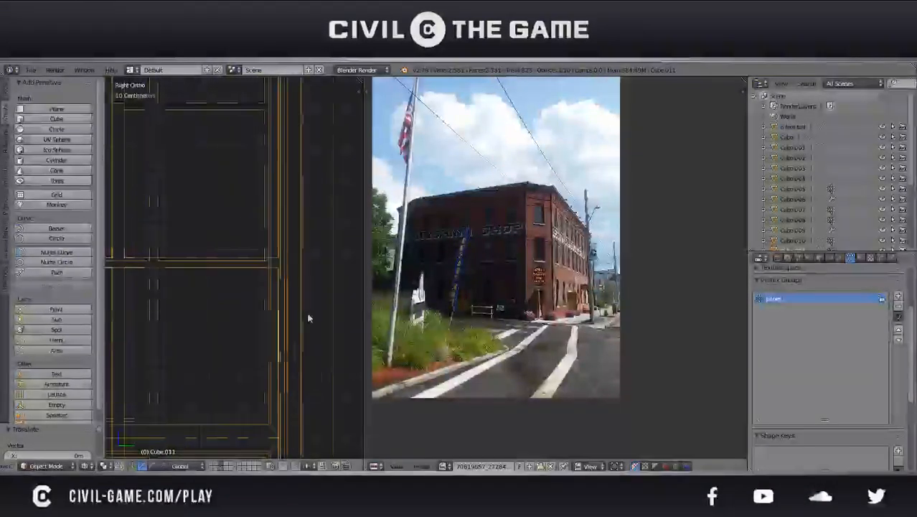
middle_click_drag(307, 314, 123, 338, "shift")
scroll(222, 307, "up", 4)
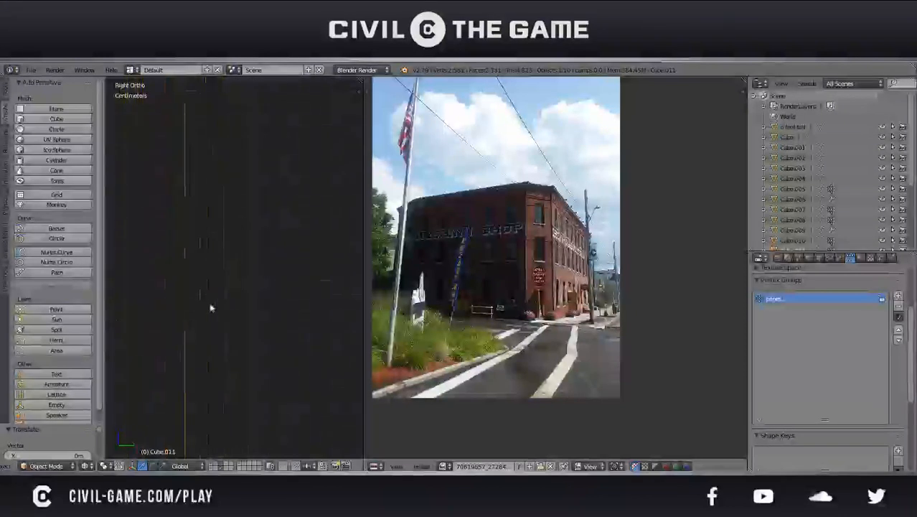
key("g")
key("y")
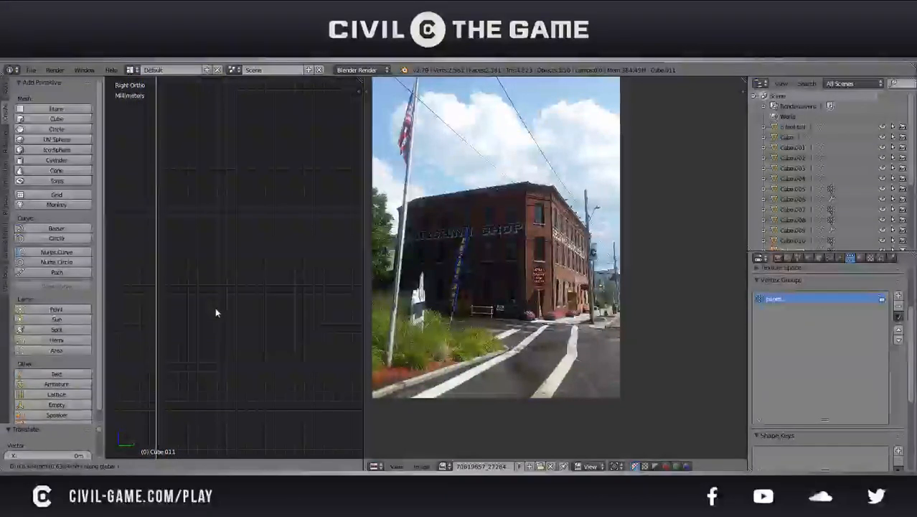
left_click(217, 313)
scroll(213, 315, "down", 5)
scroll(213, 316, "down", 4)
Examine the windowed side wall in perspective and study the ground-floor doors and windows in the reference photo
key("a")
key("KP_5")
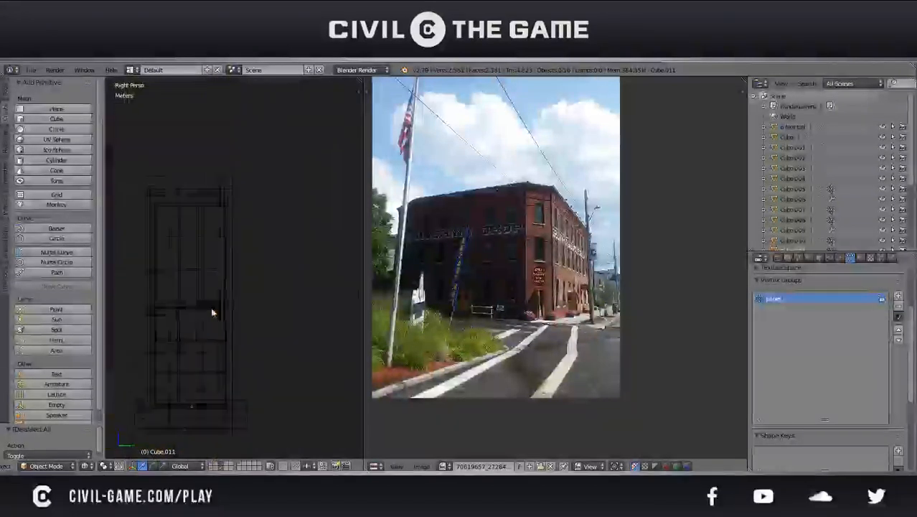
middle_click_drag(211, 307, 242, 341)
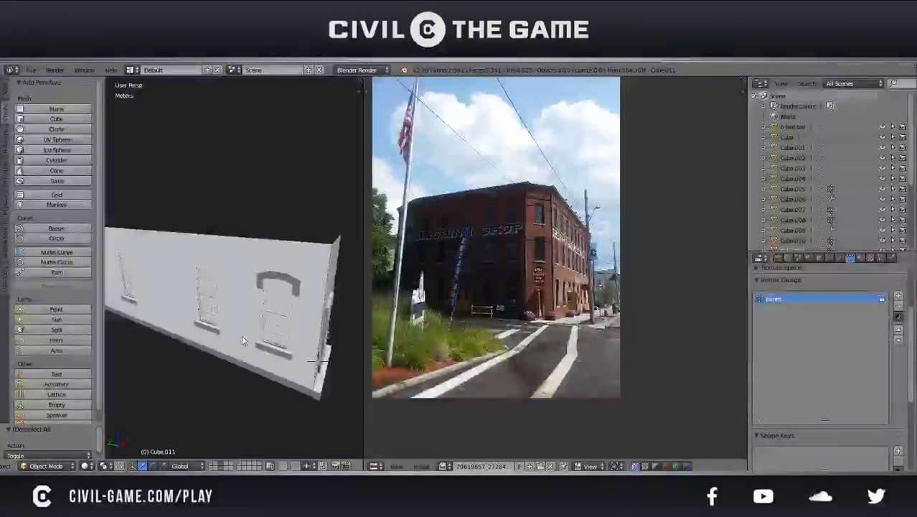
middle_click_drag(235, 340, 206, 328)
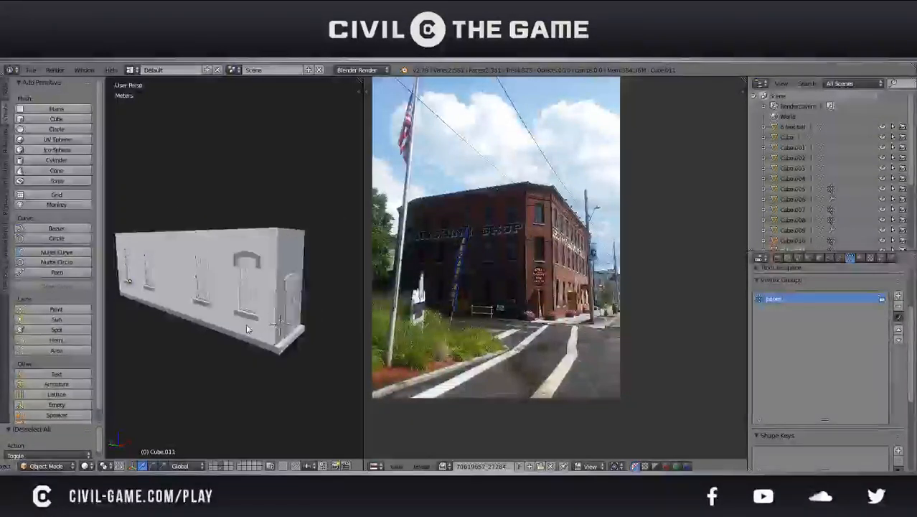
right_click(285, 332)
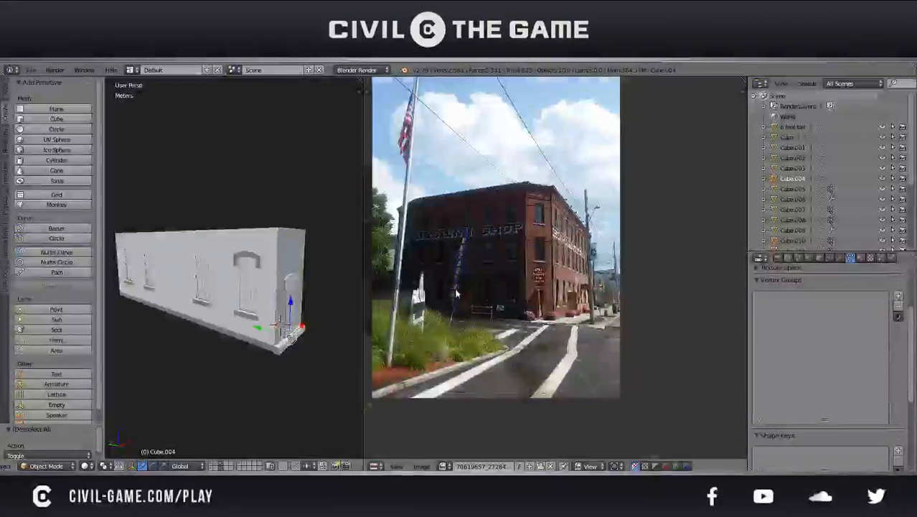
middle_click_drag(429, 337, 540, 322)
left_click_drag(429, 373, 460, 350)
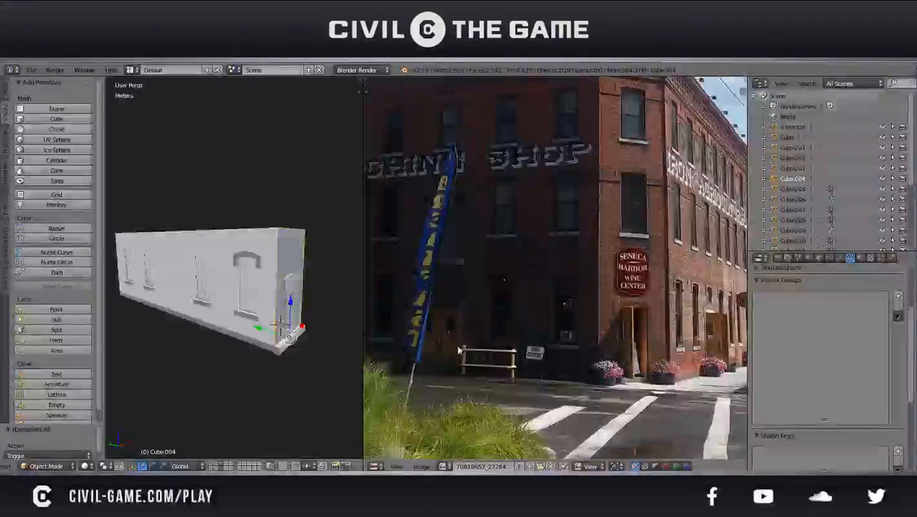
left_click_drag(589, 346, 626, 336)
left_click_drag(484, 365, 485, 364)
middle_click_drag(710, 312, 562, 173)
scroll(631, 284, "up", 3)
scroll(551, 264, "up", 4)
left_click_drag(531, 431, 531, 432)
scroll(531, 424, "down", 3)
middle_click_drag(380, 373, 544, 370)
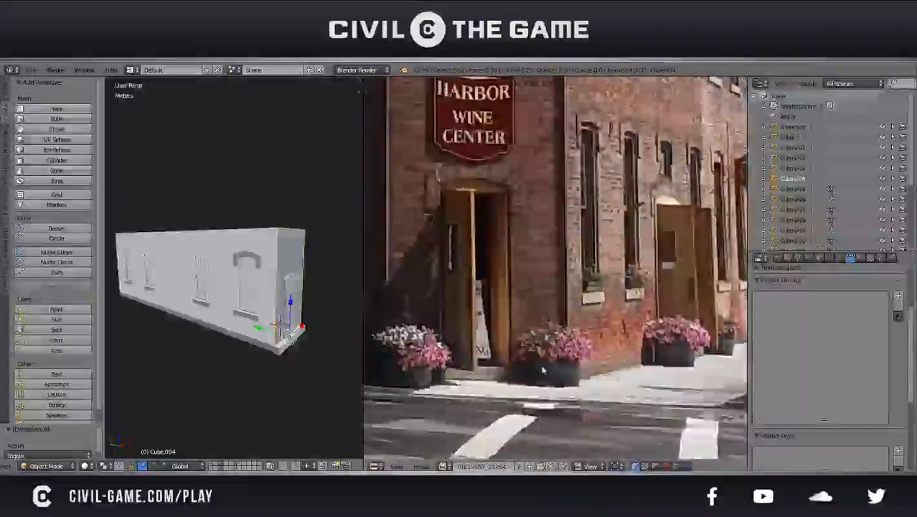
left_click(543, 370)
middle_click_drag(446, 370, 706, 390)
middle_click_drag(463, 384, 637, 408)
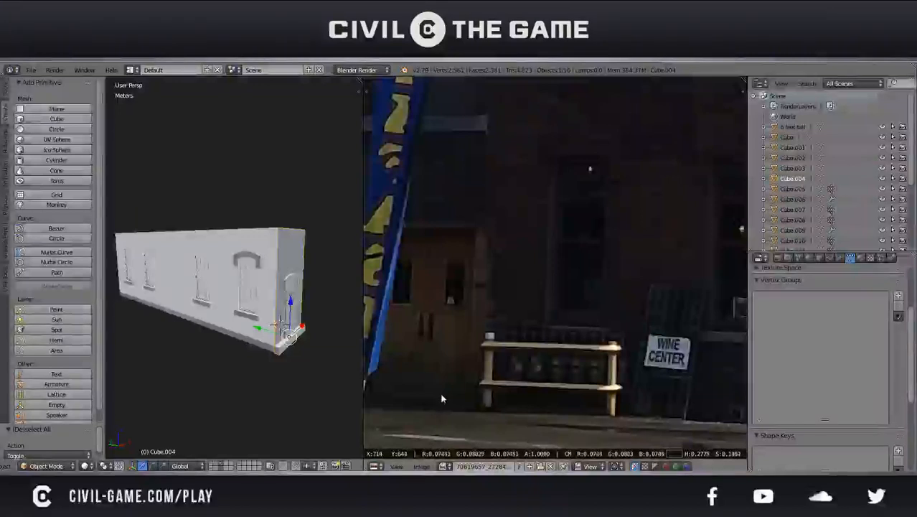
middle_click_drag(381, 369, 512, 380)
scroll(512, 380, "up", 1)
scroll(512, 380, "down", 1)
scroll(512, 381, "down", 2)
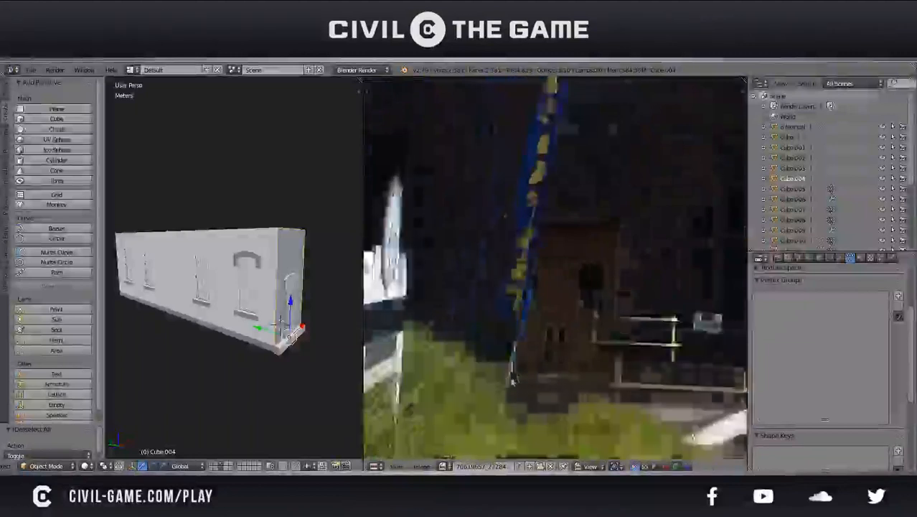
scroll(511, 380, "down", 4)
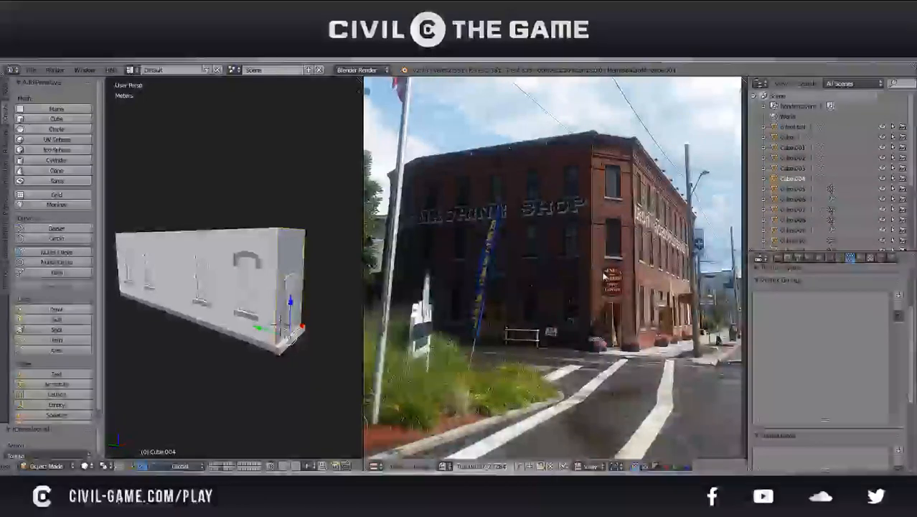
middle_click_drag(607, 247, 612, 264)
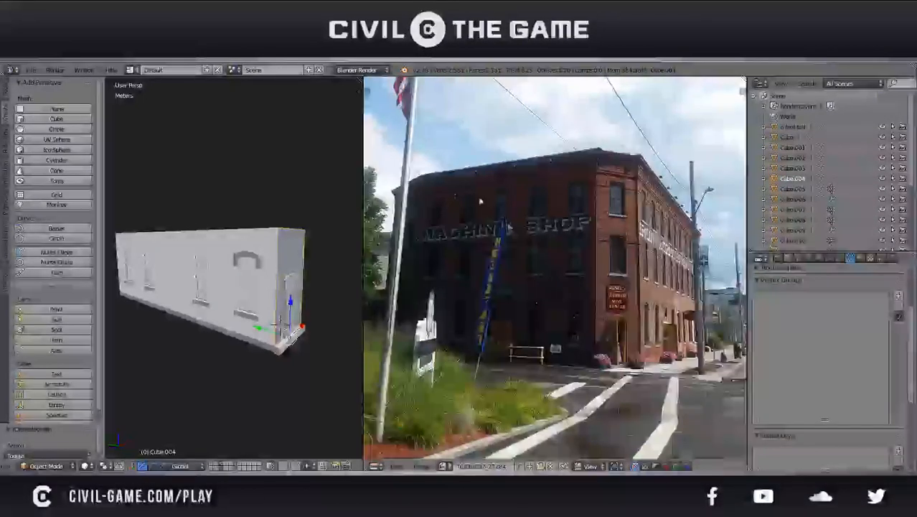
left_click_drag(503, 208, 488, 229)
Save the file, overwriting the existing version
key("ctrl+s")
left_click(523, 290)
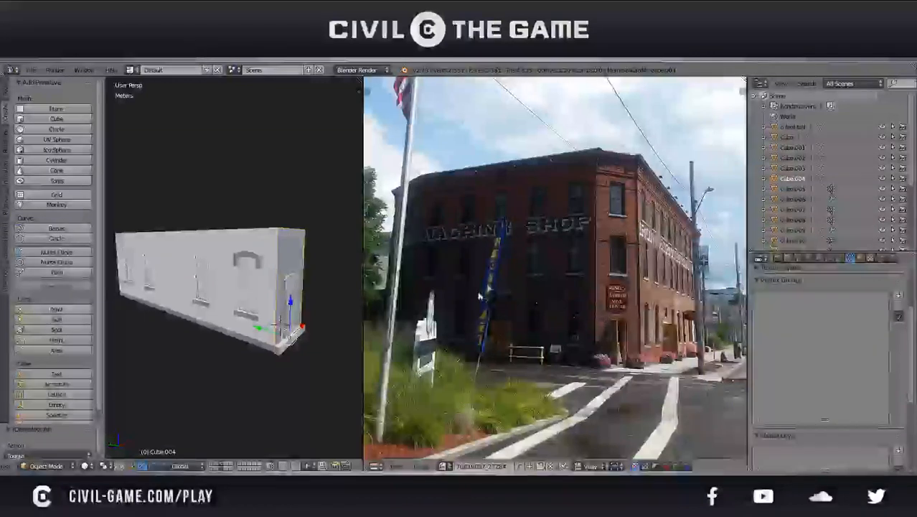
Try to duplicate the end wall's door frame and rotate the copy 90 degrees
middle_click_drag(318, 292, 291, 313)
scroll(280, 314, "up", 2)
right_click(281, 316)
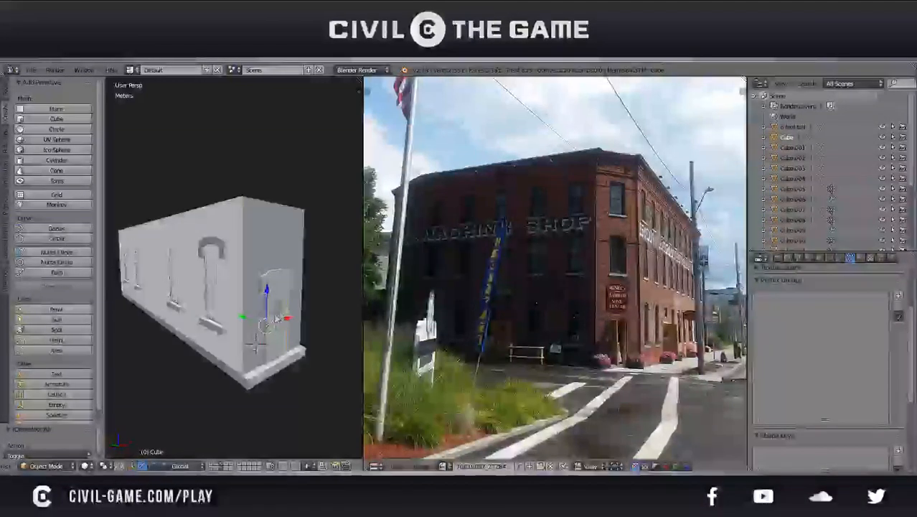
scroll(282, 330, "up", 2)
right_click(286, 382)
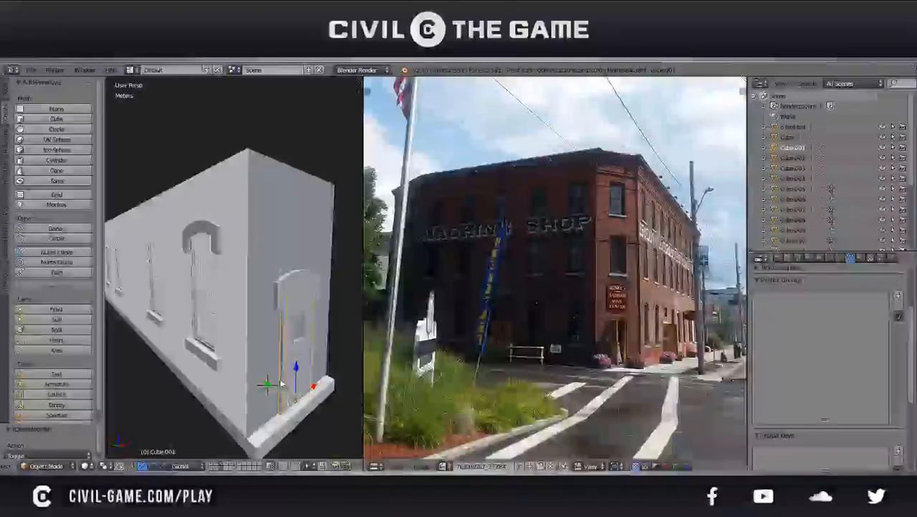
scroll(281, 383, "down", 3)
middle_click_drag(281, 383, 300, 394)
scroll(300, 394, "up", 2)
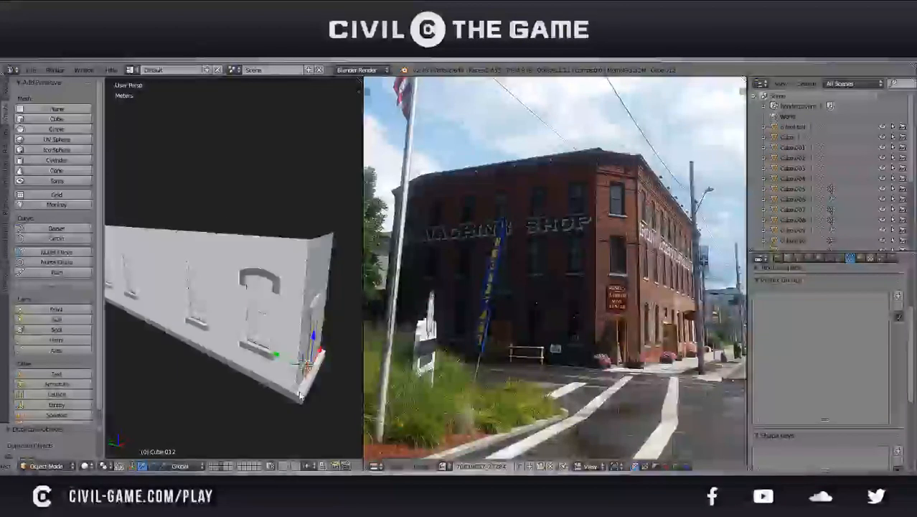
type("90")
key("Return")
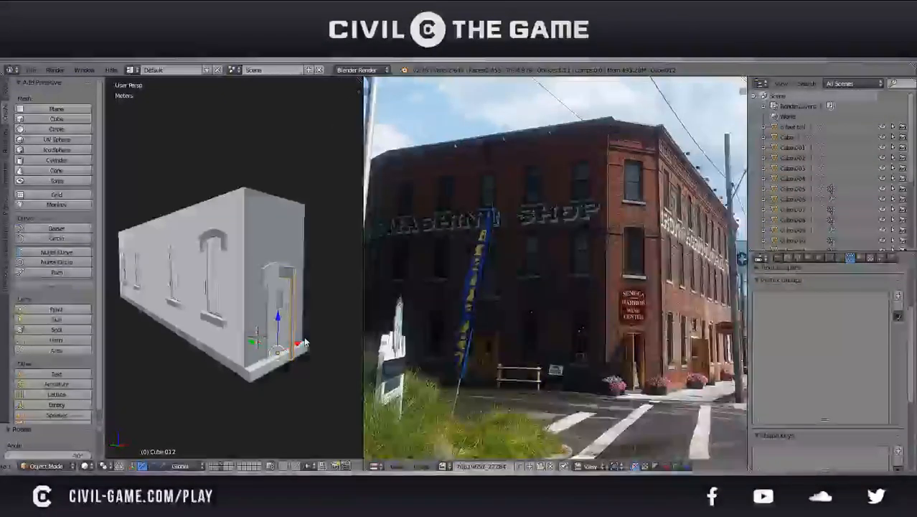
Duplicate the door frame in place from its separate layer and move the copy to a different layer
left_click(218, 468)
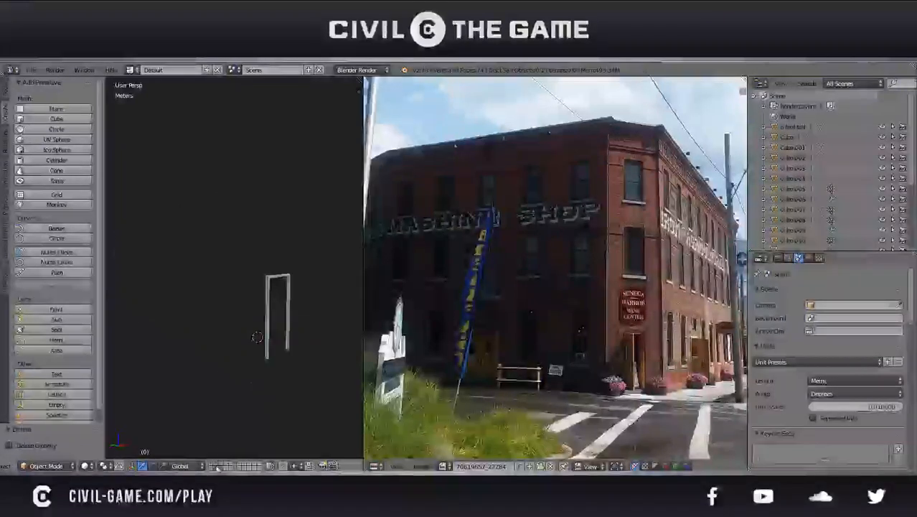
right_click(260, 316)
scroll(279, 278, "up", 2)
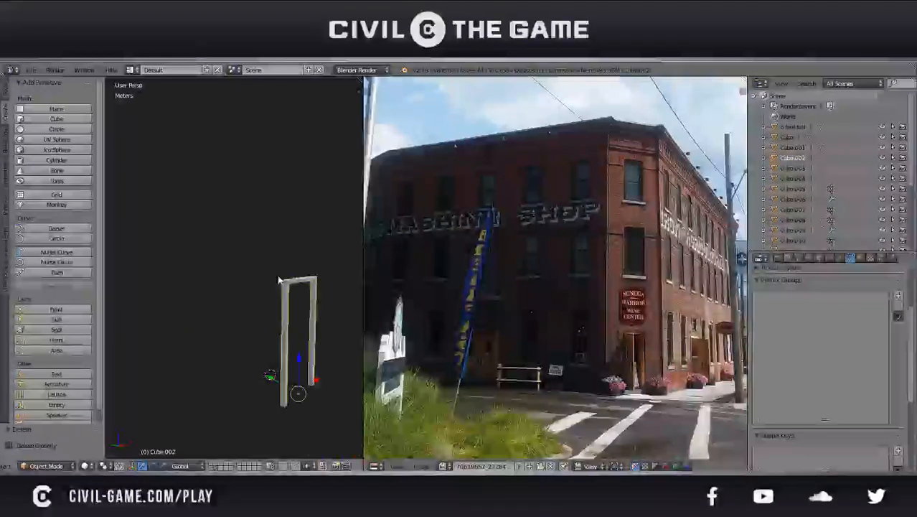
scroll(279, 278, "down", 2)
key("shift+d")
right_click(278, 279)
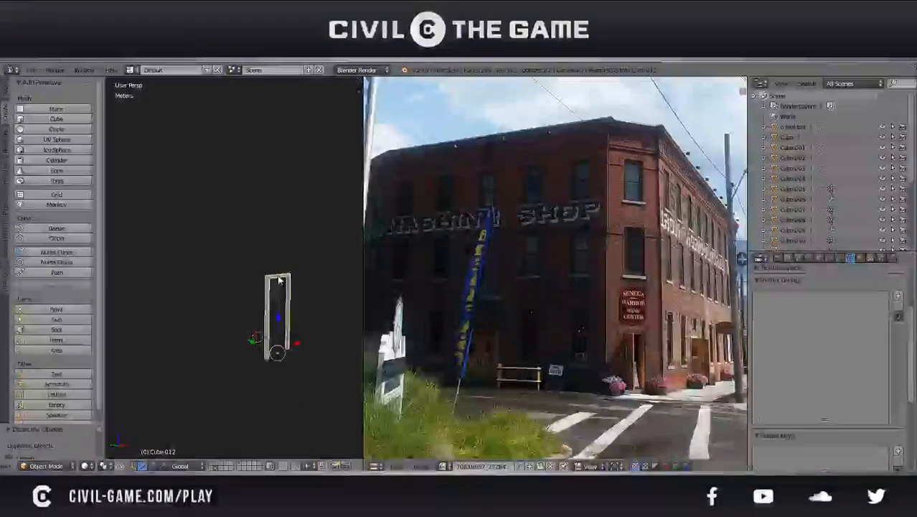
key("m")
left_click(377, 294)
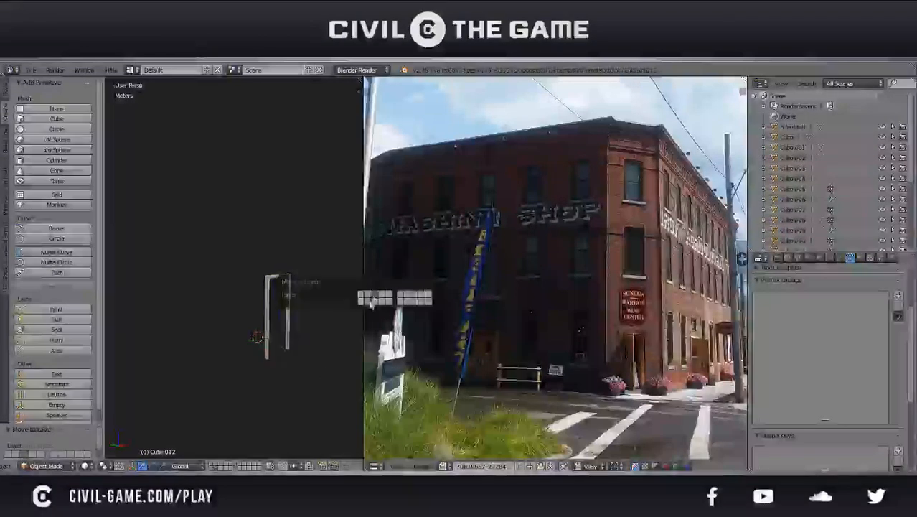
Show the building's layer and rotate the door frame copy -90 degrees about Z
left_click(222, 463)
type("z")
type("-90 along global Z")
key("Return")
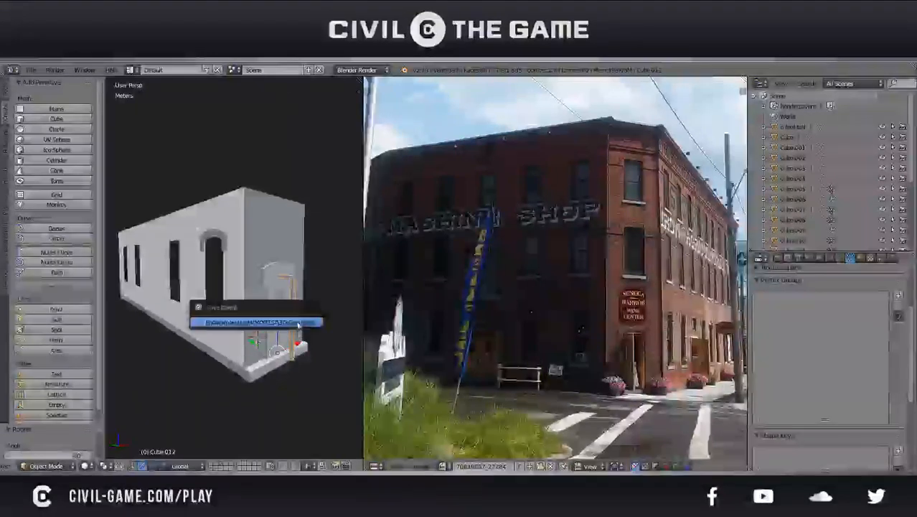
key("g")
key("x")
left_click(252, 356)
key("ctrl+z")
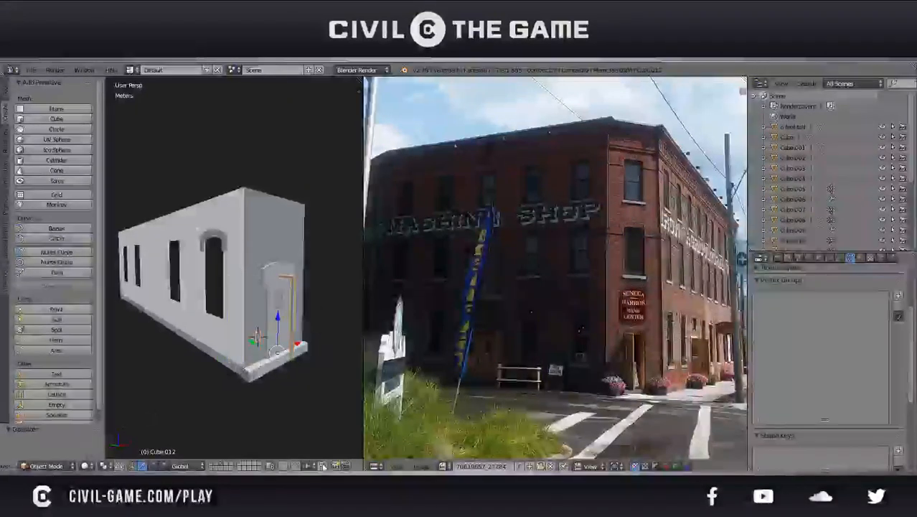
Move the rotated door frame along X to the side wall, and along Y to the gap between the middle windows
key("g")
key("x")
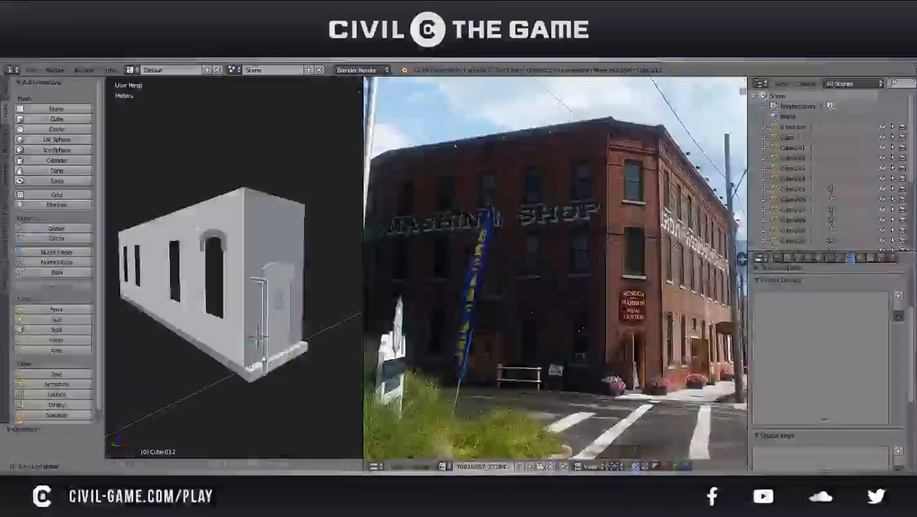
left_click(255, 359)
key("g")
key("y")
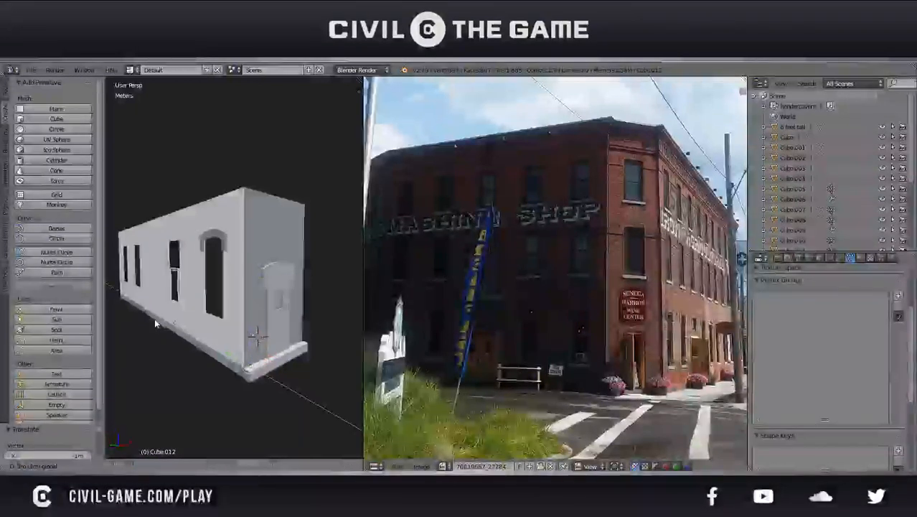
left_click(132, 318)
middle_click_drag(132, 318, 201, 316)
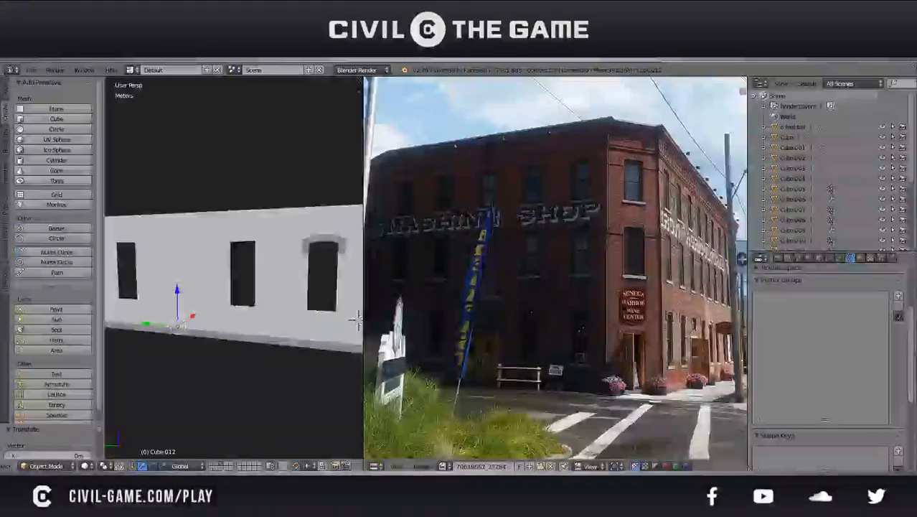
Duplicate the end wall's door, place the copy at the side wall's door frame and rotate it 90 degrees about Z
key("shift+2")
middle_click_drag(171, 331, 218, 348)
key("KP_1")
key("KP_3")
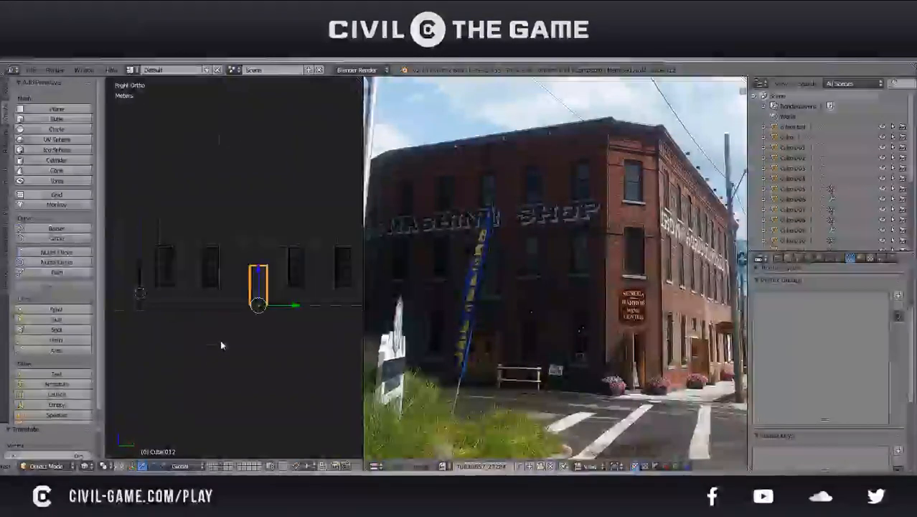
right_click(119, 288)
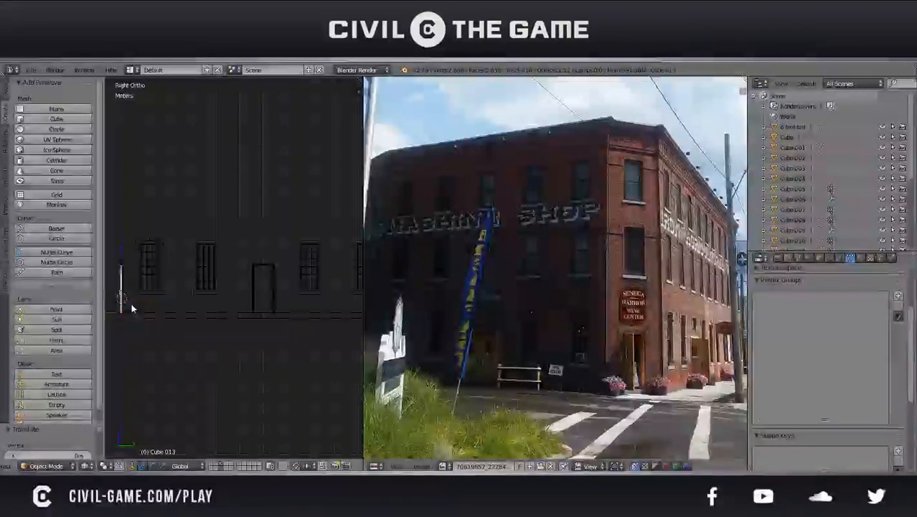
key("shift+d")
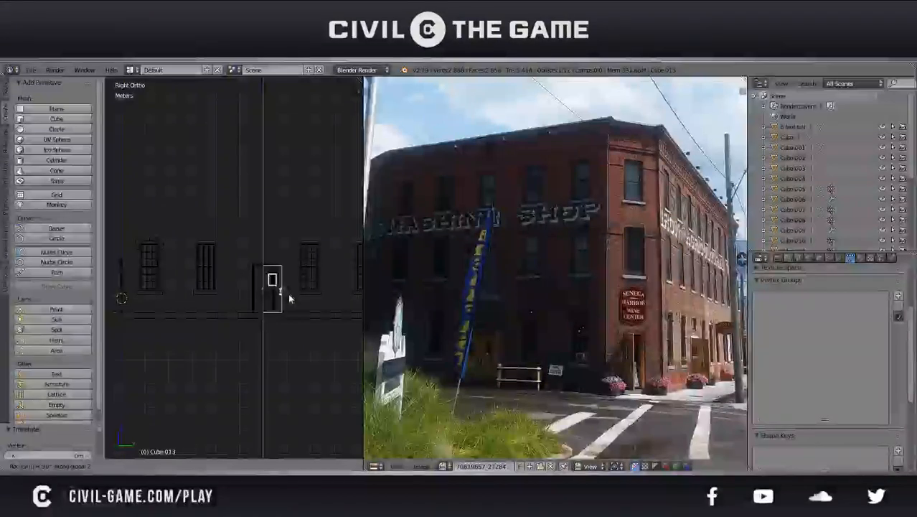
left_click(289, 298)
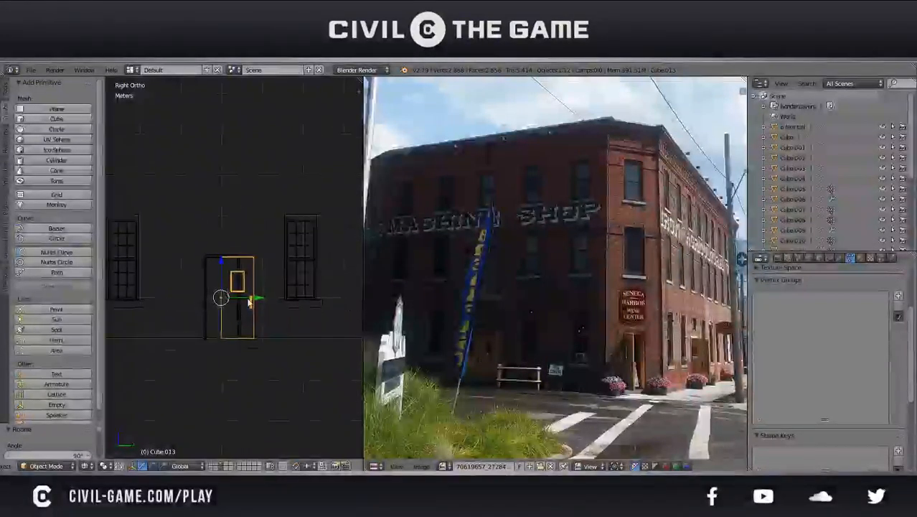
Shift the rotated door copy across to the opposite side of the side wall's door frame and save the file
key("g")
left_click(252, 310)
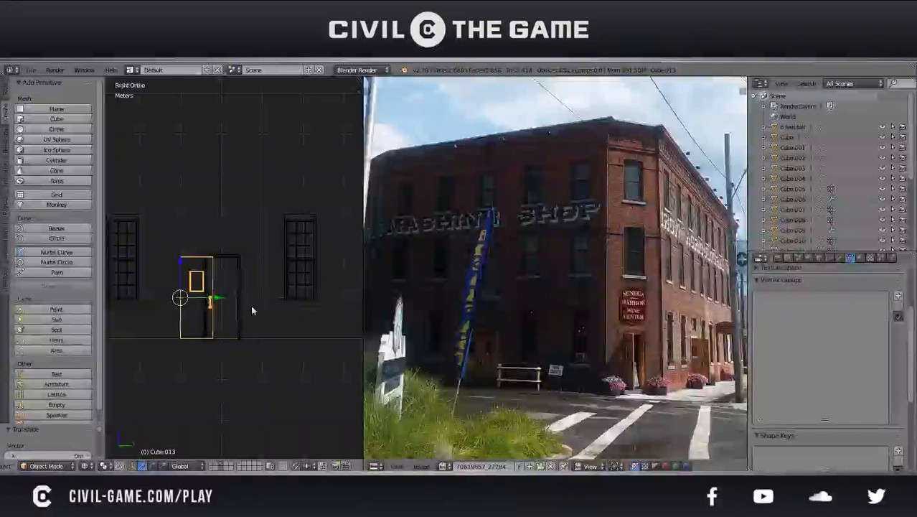
key("ctrl+s")
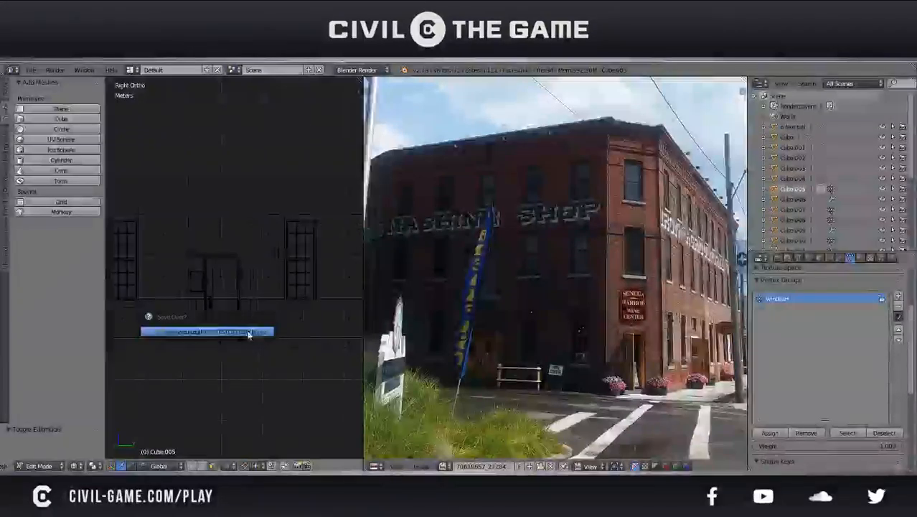
left_click(248, 332)
Delete the side wall's faces at the new door position to open the doorway
right_click(241, 324)
right_click(240, 289, "shift")
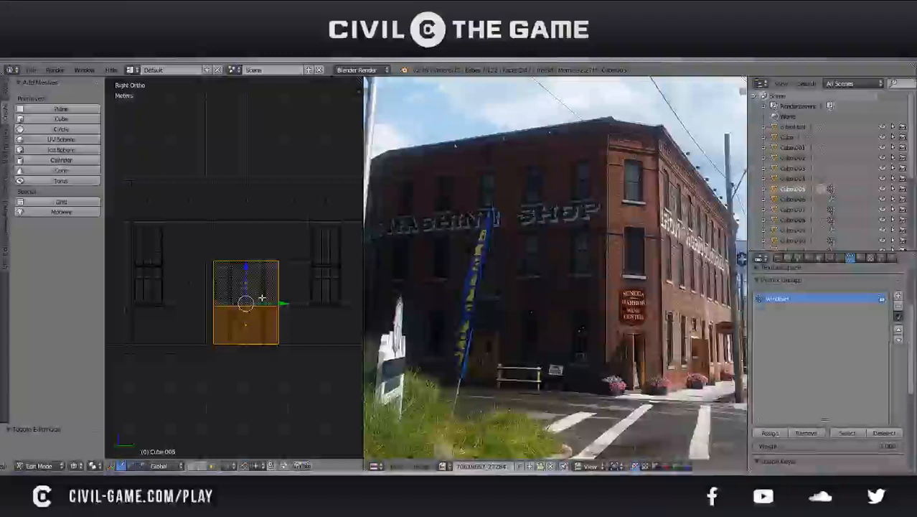
key("x")
left_click(264, 298)
key("Tab")
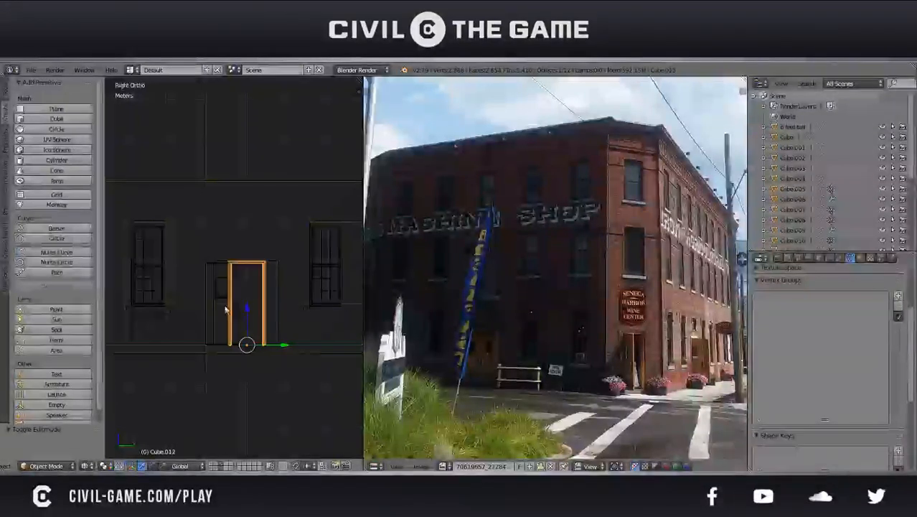
Duplicate the side wall's door, rotate the copy 180 degrees about Z and move it along Y to form a double door
scroll(215, 297, "up", 2)
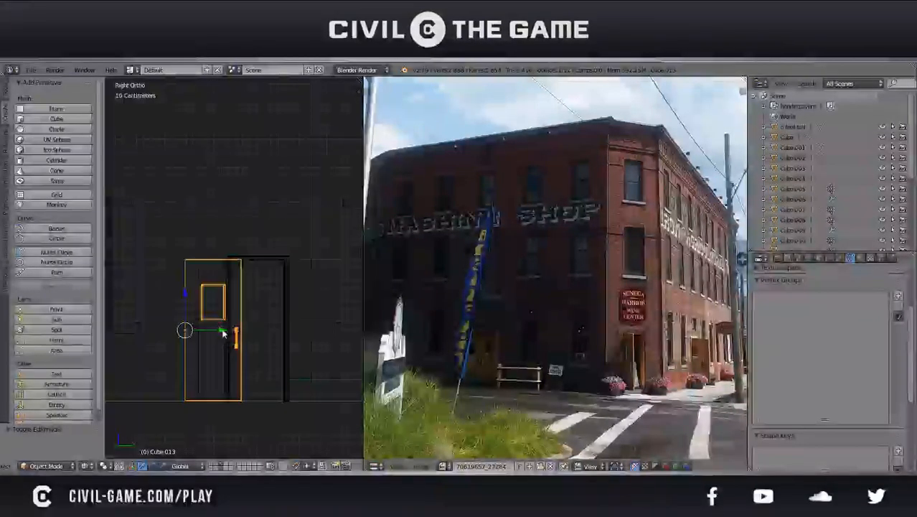
left_click_drag(222, 332, 238, 335)
key("shift+d")
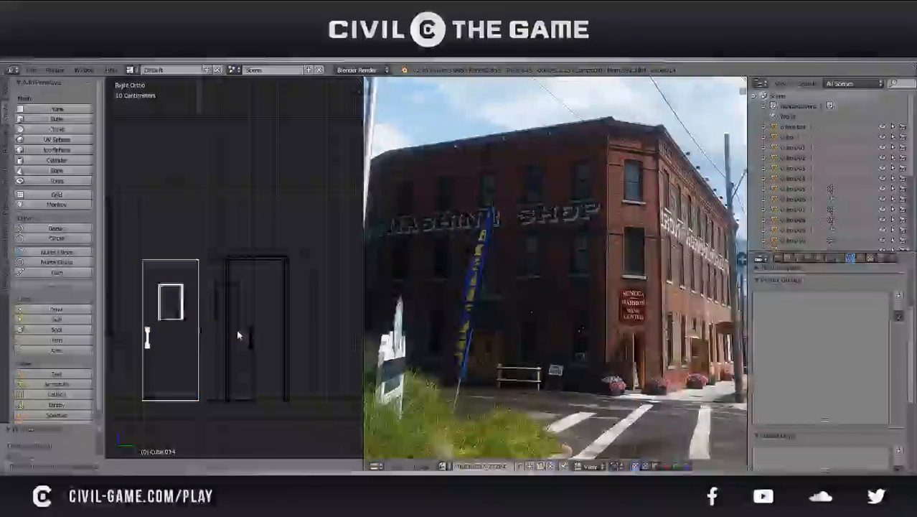
left_click(239, 334)
key("g")
key("y")
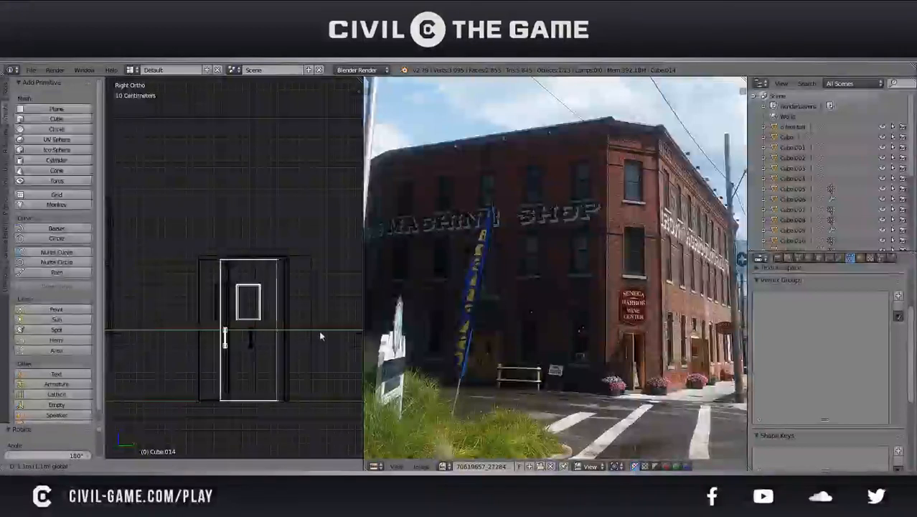
left_click(353, 331)
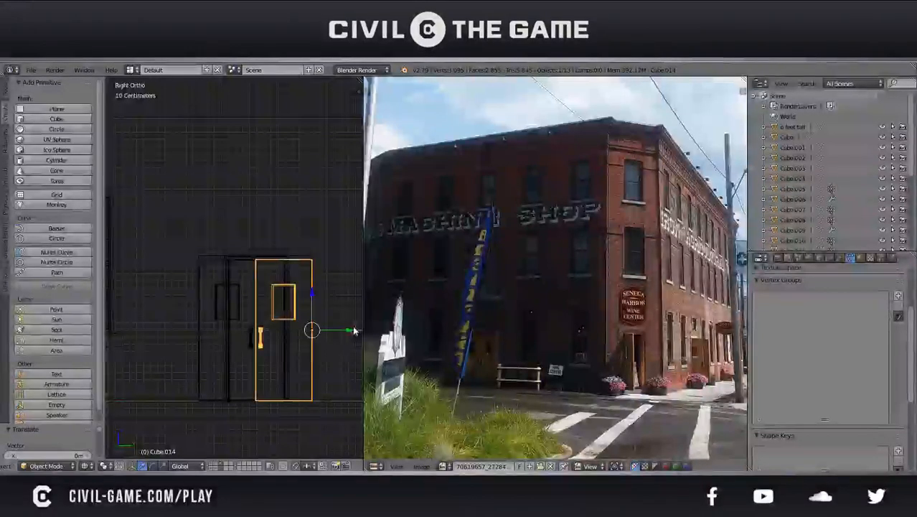
Delete the second door leaf from the side wall's doorway
right_click(251, 344, "shift")
scroll(251, 345, "down", 4)
key("z")
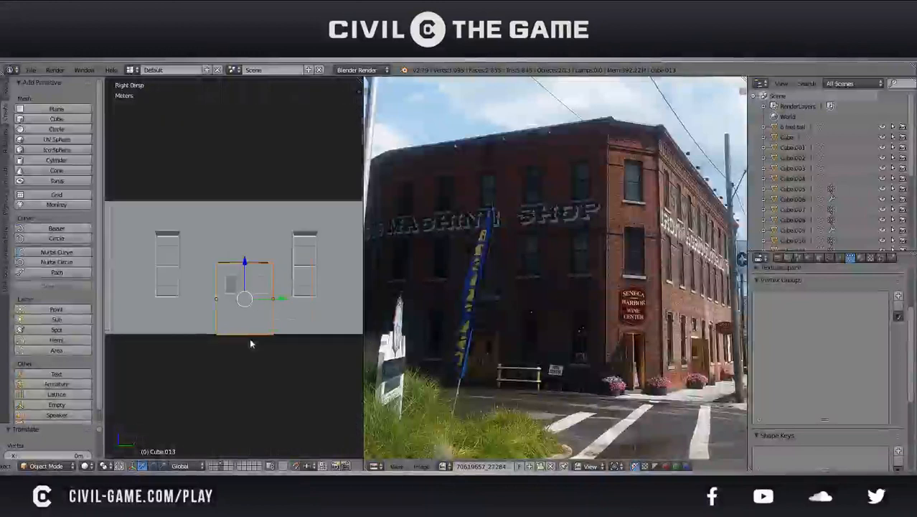
key("KP_5")
key("KP_Decimal")
middle_click_drag(251, 345, 207, 255)
left_click_drag(223, 260, 266, 296)
scroll(297, 314, "down", 6)
scroll(304, 320, "up", 3)
scroll(313, 325, "down", 3)
middle_click_drag(313, 325, 262, 314)
key("x")
left_click(263, 312)
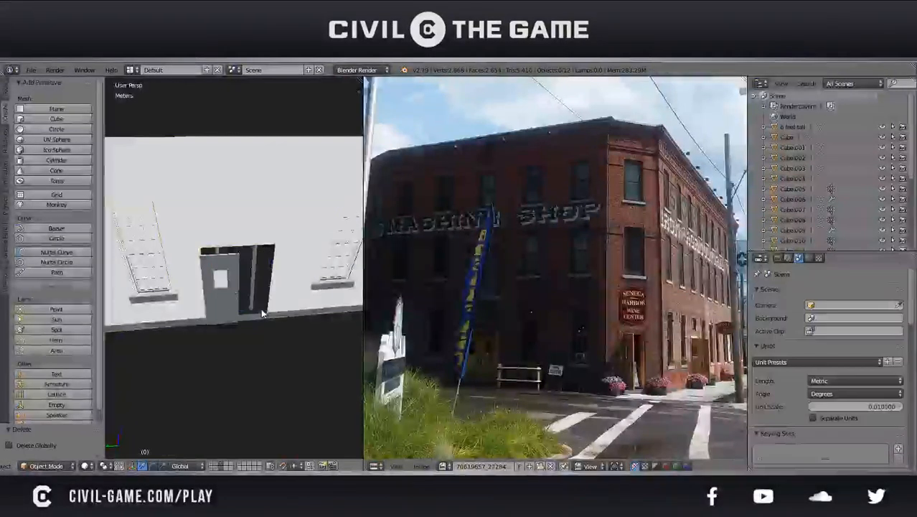
Try to duplicate the side wall's door leaf for a second leaf, and delete the extra copy
right_click(224, 303)
key("ctrl+s")
left_click(225, 302)
scroll(225, 303, "up", 3)
key("shift+d")
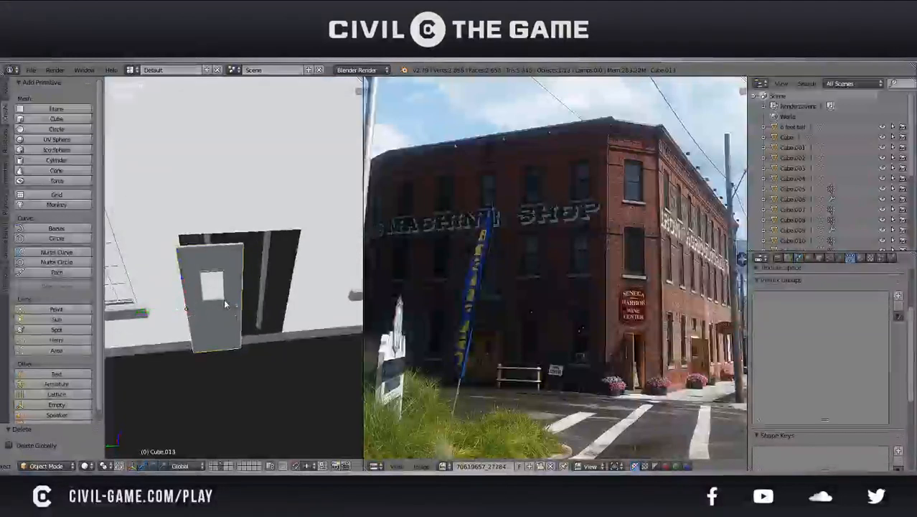
left_click(225, 302)
left_click_drag(165, 312, 285, 344)
middle_click_drag(294, 340, 262, 305)
left_click_drag(241, 289, 281, 291)
key("Delete")
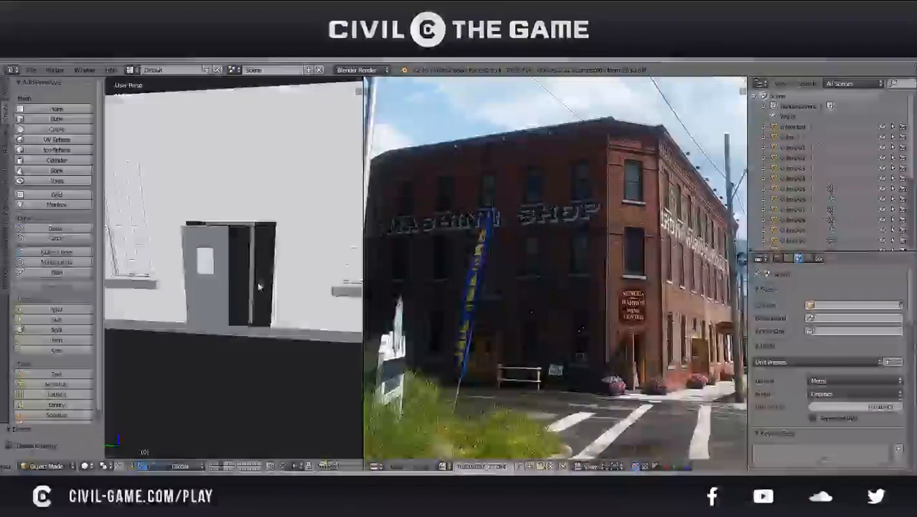
Duplicate the side wall's door leaf and move the copy along Y past the opposite side of the doorway
right_click(224, 281)
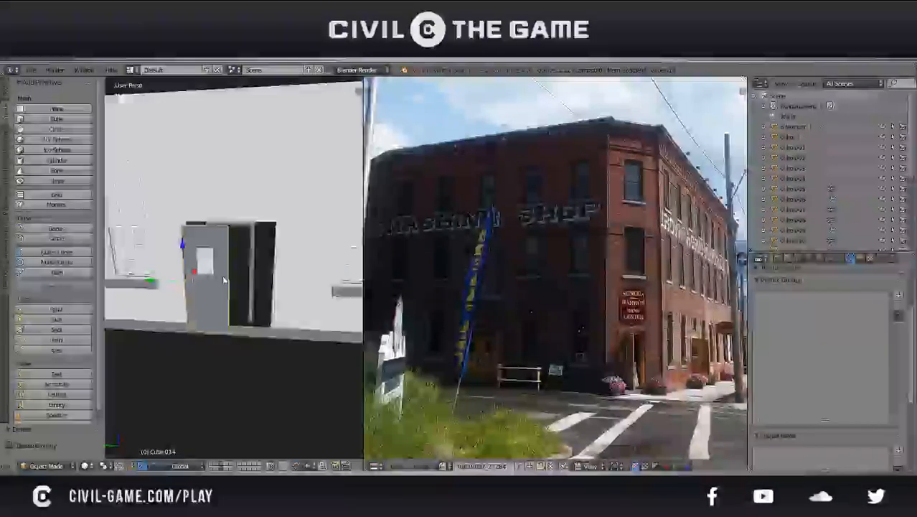
key("KP_1")
key("KP_3")
key("z")
scroll(222, 280, "up", 2)
key("Tab")
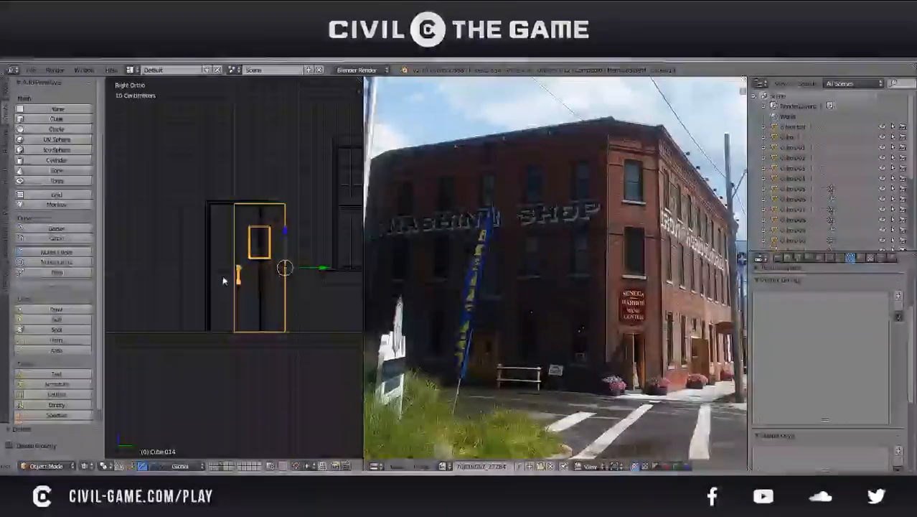
key("a")
key("a")
key("a")
key("Tab")
key("shift+d")
right_click(222, 276)
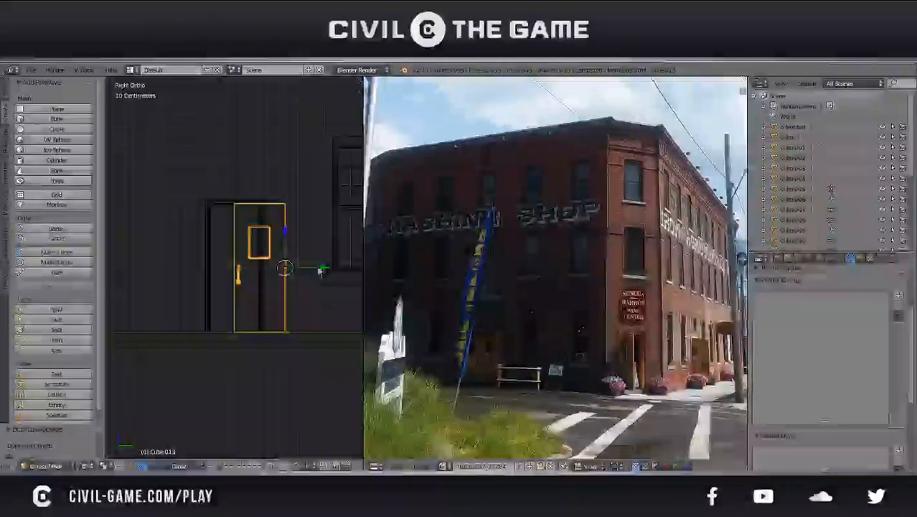
key("g")
key("y")
left_click(218, 275)
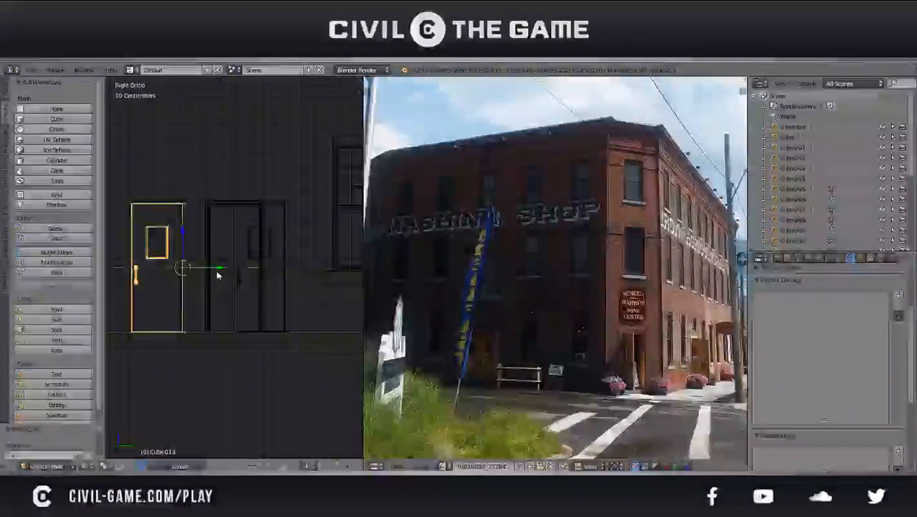
Mirror the copied door leaf along Y with a scale of -1 so both leaves meet with facing handles
key("s")
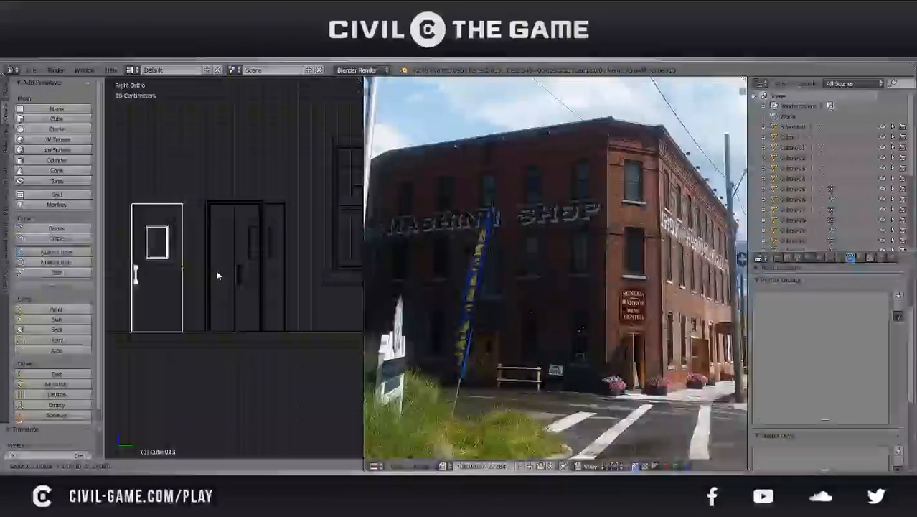
type("-1")
key("Return")
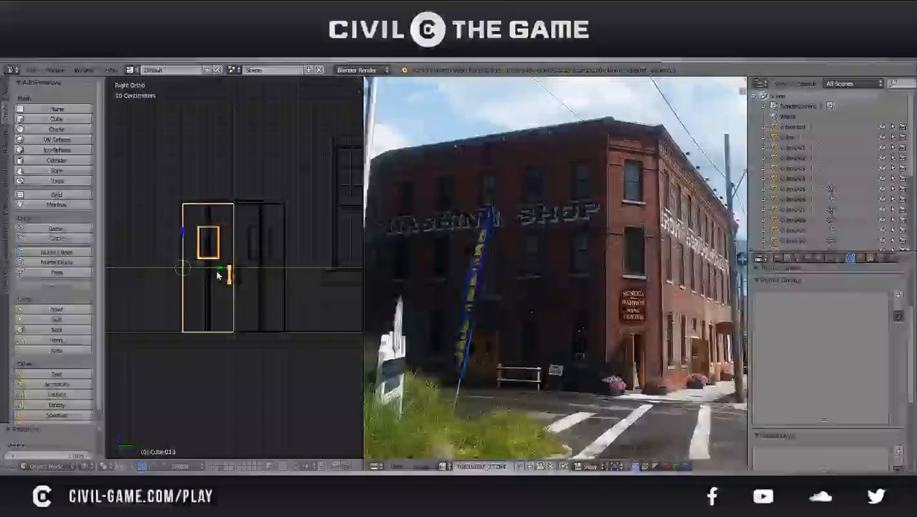
key("z")
middle_click_drag(219, 272, 103, 285)
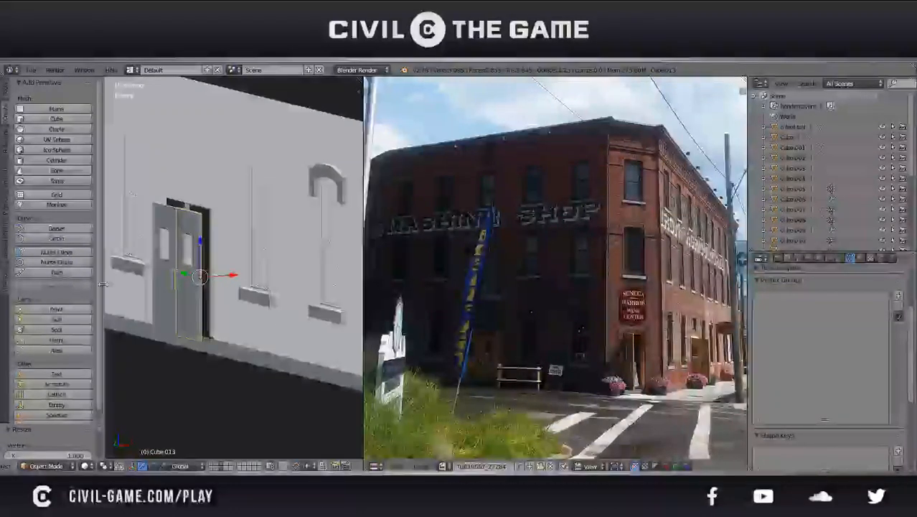
middle_click_drag(173, 282, 239, 281)
key("KP_5")
Move both door leaves about 21.7 cm along X into the doorway and raise them slightly along Z
right_click(203, 289)
right_click(302, 254, "shift")
key("ctrl+s")
left_click(299, 254)
key("g")
key("x")
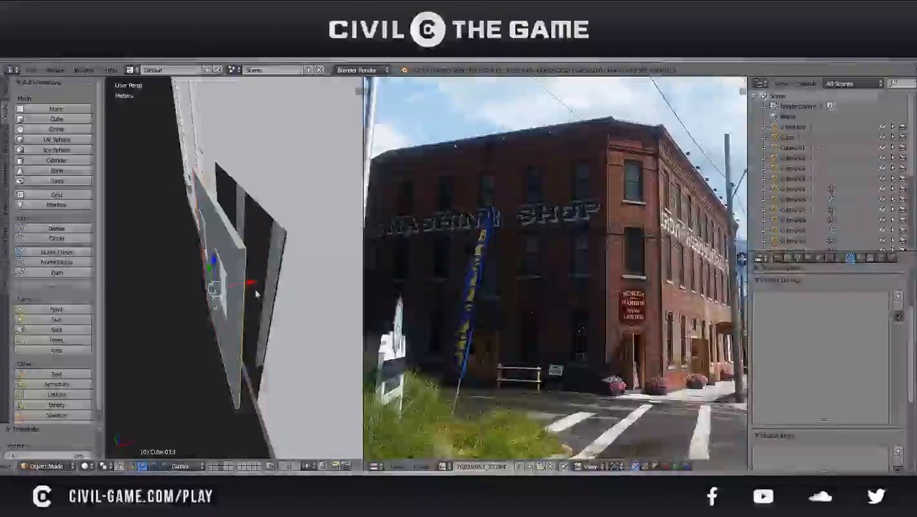
key("g")
key("x")
left_click(270, 281)
middle_click_drag(270, 281, 341, 260)
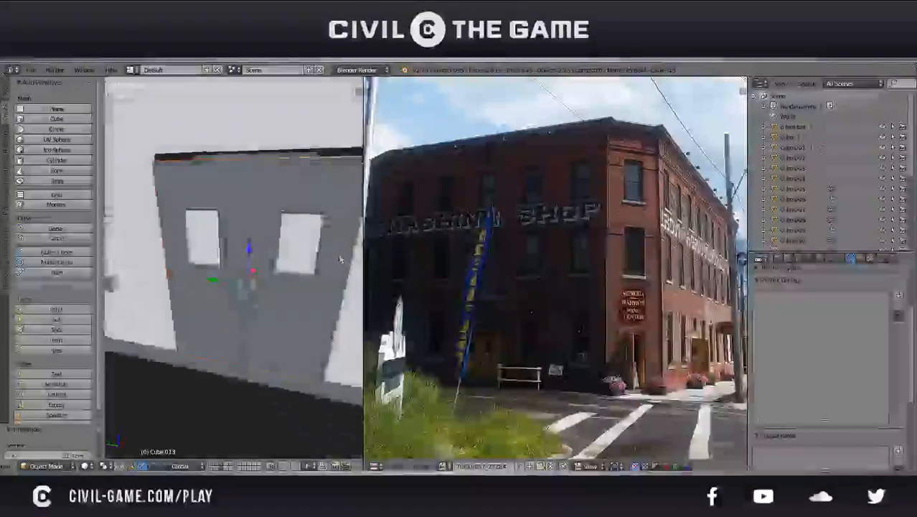
key("KP_3")
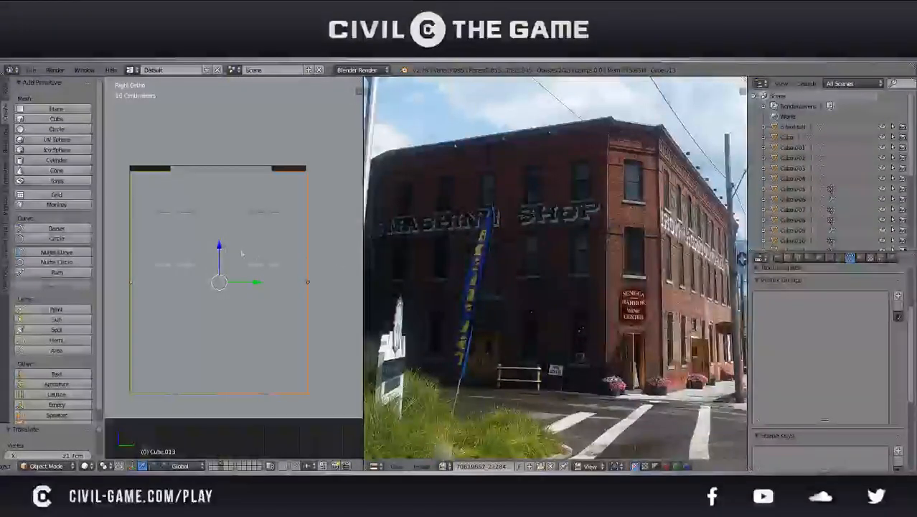
left_click_drag(219, 248, 223, 244)
Cut a loop through the middle of the door frame's header and split off one half of the frame
right_click(185, 169)
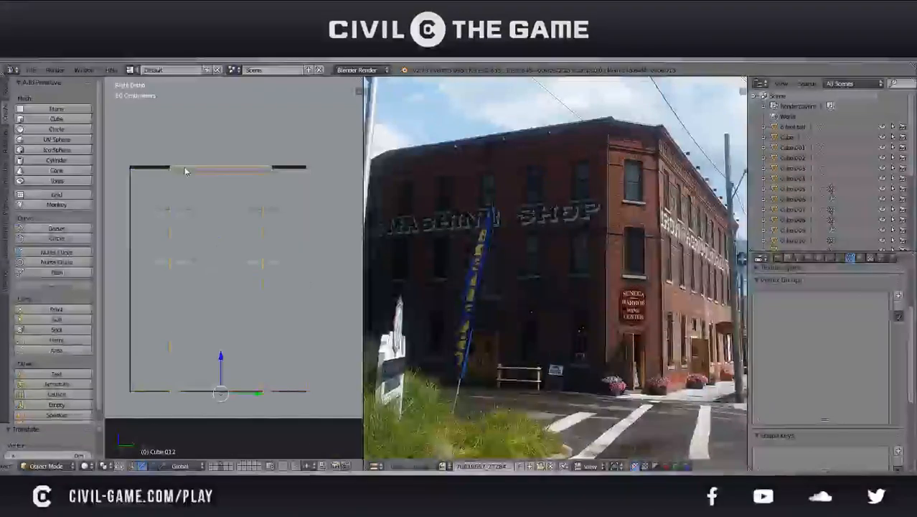
key("Tab")
key("a")
left_click(222, 170)
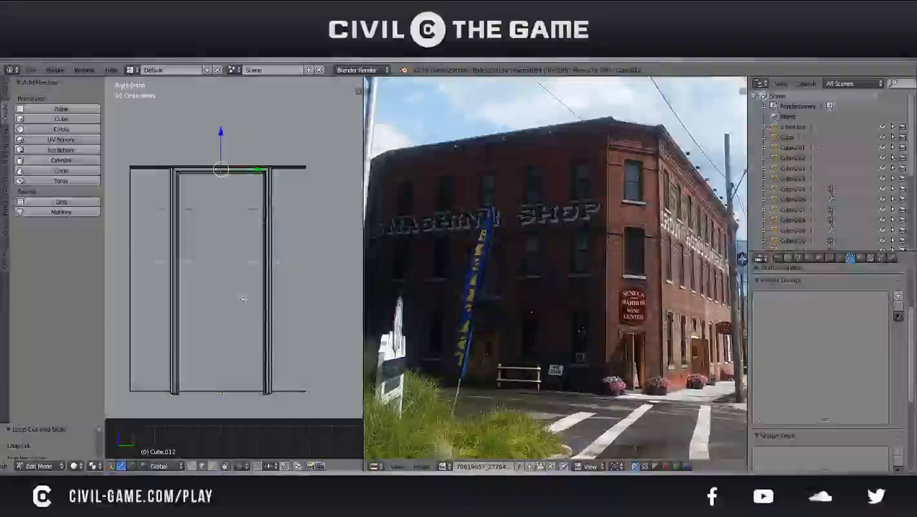
key("a")
key("z")
key("b")
left_click_drag(320, 423, 228, 153)
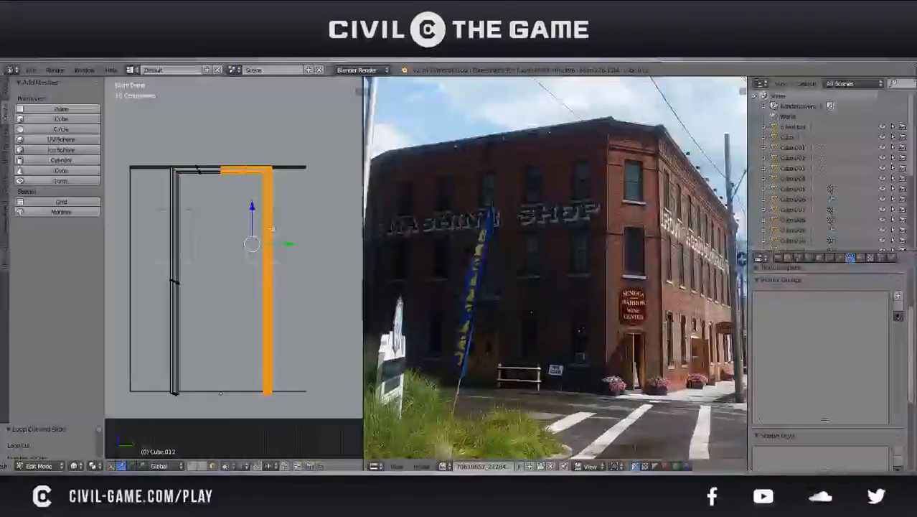
key("y")
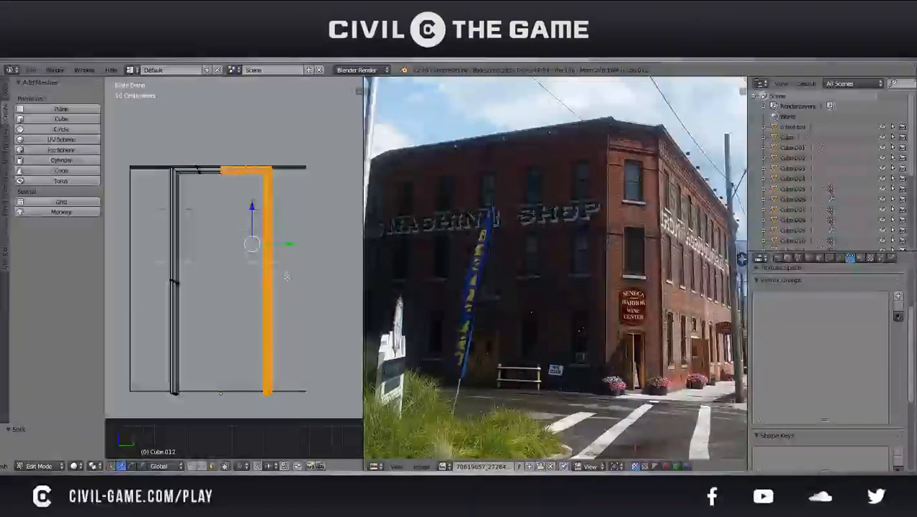
Move the split-off frame half along Y toward the outer edge of its door leaf
mouse_move(294, 244)
left_mouse_down()
mouse_move(325, 242)
mouse_move(312, 243)
left_mouse_up()
key("z")
middle_click_drag(289, 243, 257, 263, "shift")
scroll(258, 263, "up", 3)
middle_click_drag(296, 228, 271, 286, "shift")
scroll(252, 227, "up", 6)
middle_click_drag(235, 188, 217, 307, "shift")
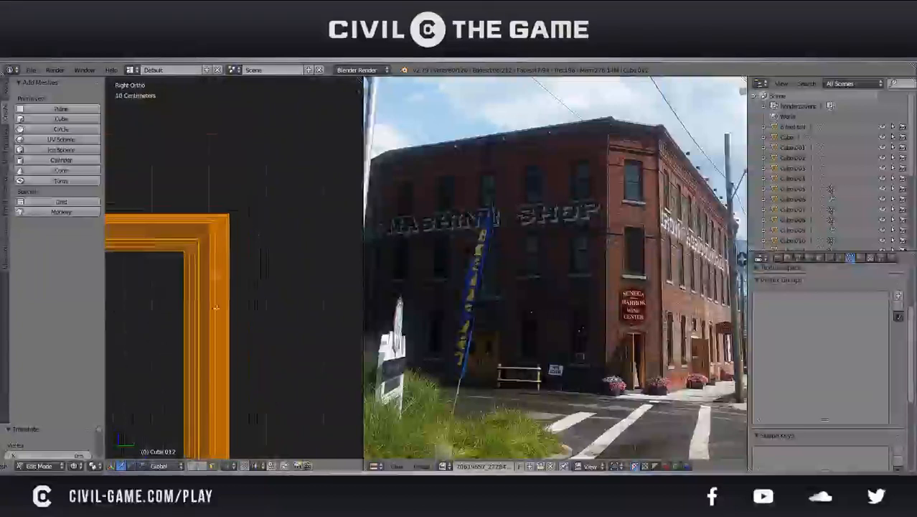
Fine-align the moved frame half's upper corner with the corner of the doorway
key("g")
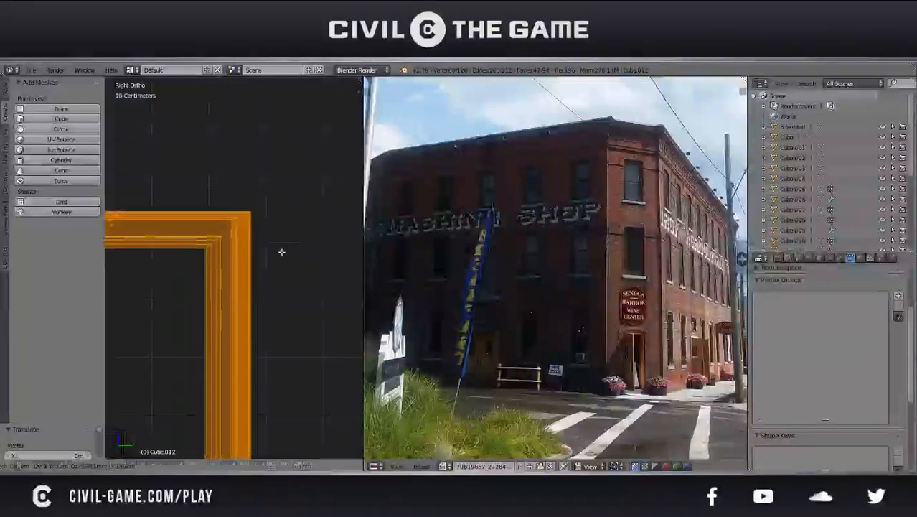
left_click(280, 252)
scroll(272, 208, "up", 4)
key("g")
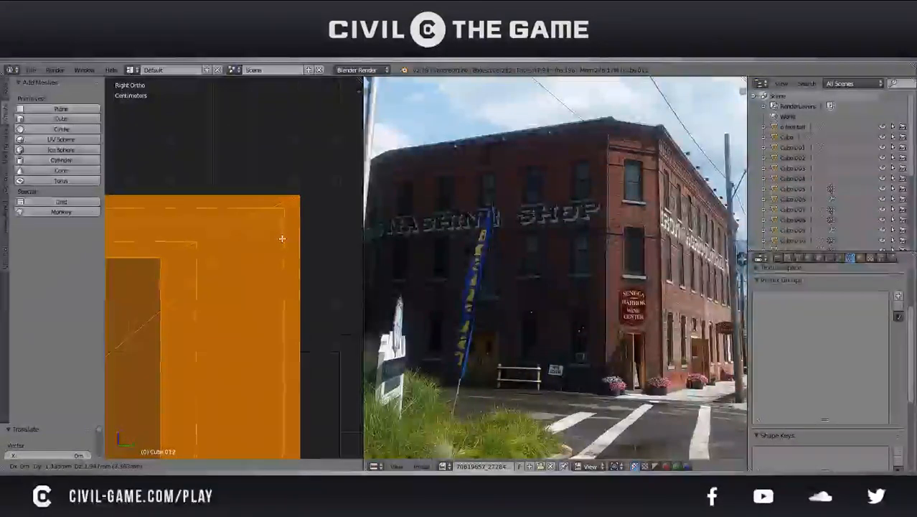
left_click(282, 237)
scroll(276, 242, "down", 5)
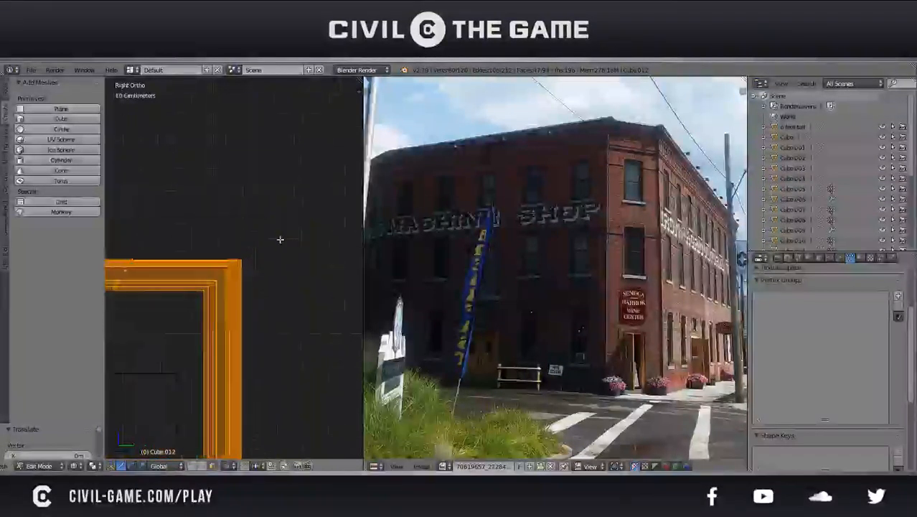
Select the other linked frame half and move it along Y to the doorway's opposite edge, aligning its upper corner
scroll(267, 249, "down", 1)
middle_click_drag(207, 317, 347, 315, "shift")
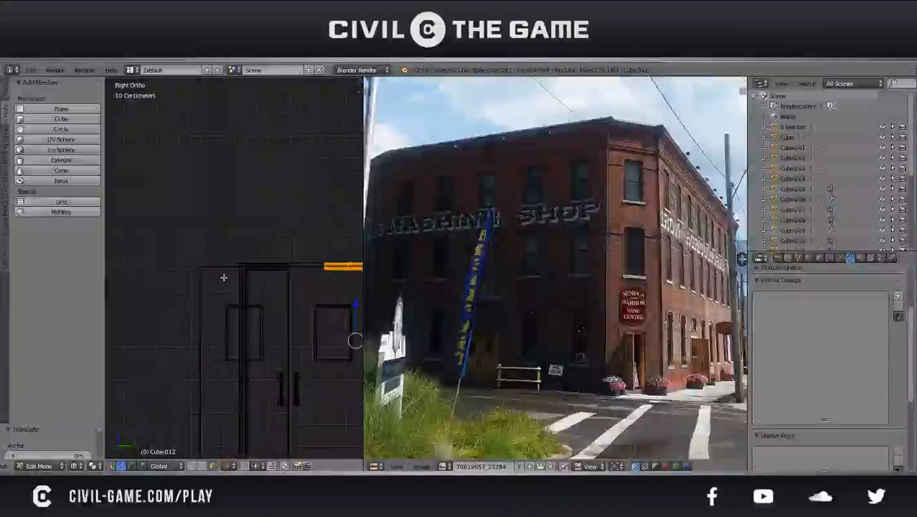
key("l")
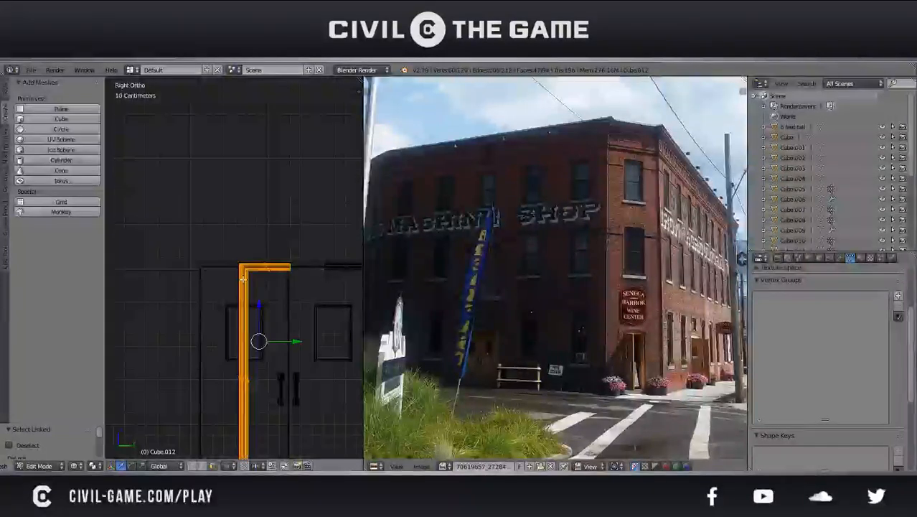
left_click_drag(294, 343, 249, 345)
left_click(249, 344)
scroll(216, 283, "up", 5)
middle_click_drag(201, 259, 242, 309, "shift")
scroll(286, 315, "up", 4)
scroll(249, 316, "up", 1)
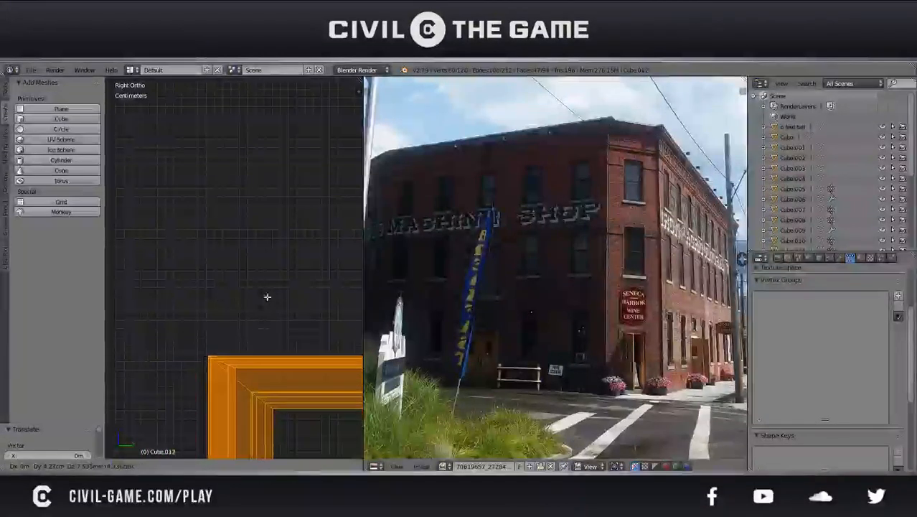
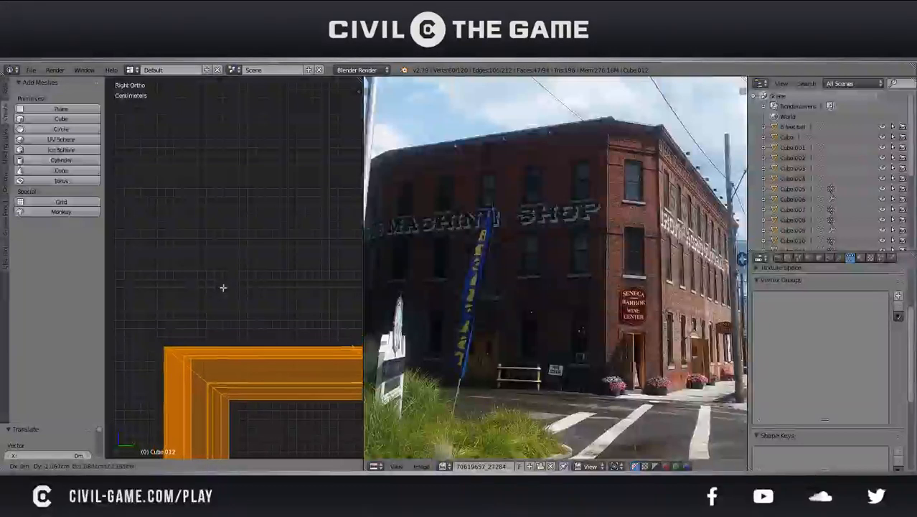
Select the linked frame half at one upper corner and move it about 5 cm outward along Y and 4 cm up
middle_click_drag(229, 288, 146, 249, "shift")
scroll(208, 263, "down", 4)
key("a")
middle_click_drag(259, 282, 138, 275, "shift")
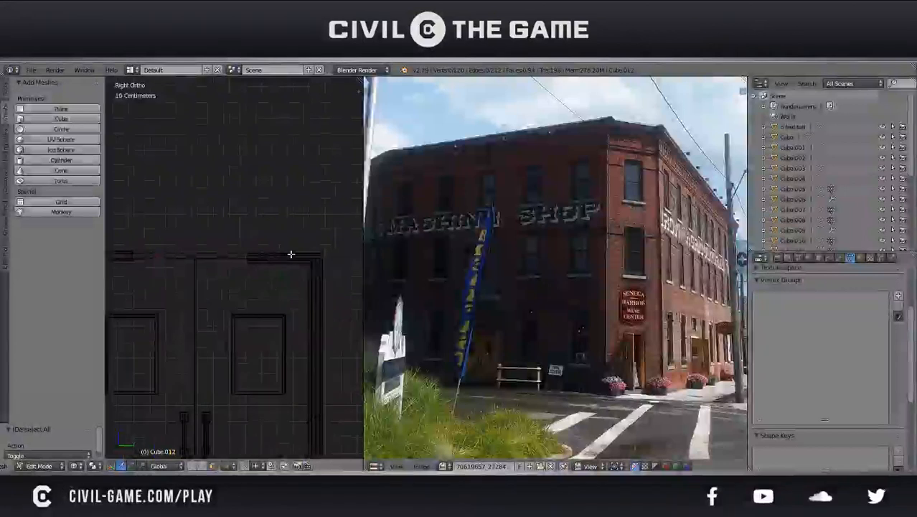
key("l")
middle_click_drag(285, 287, 208, 290, "shift")
scroll(208, 290, "up", 8)
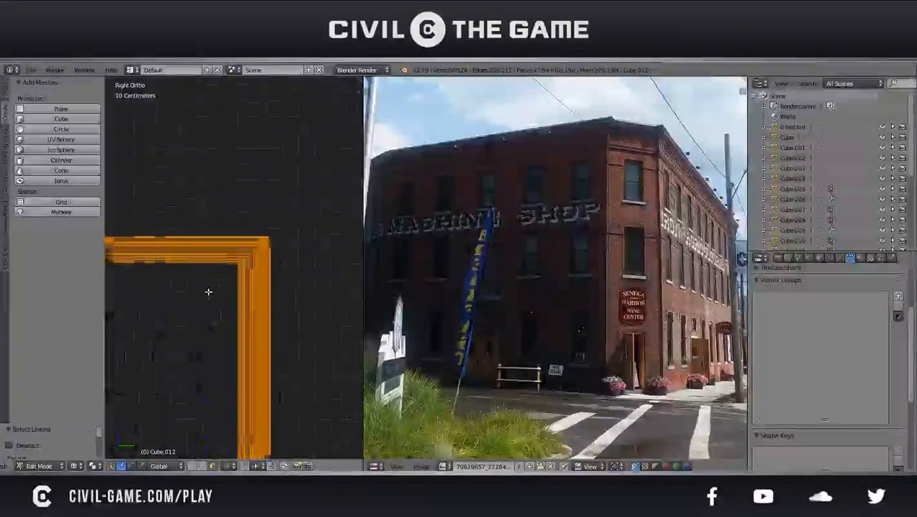
key("g")
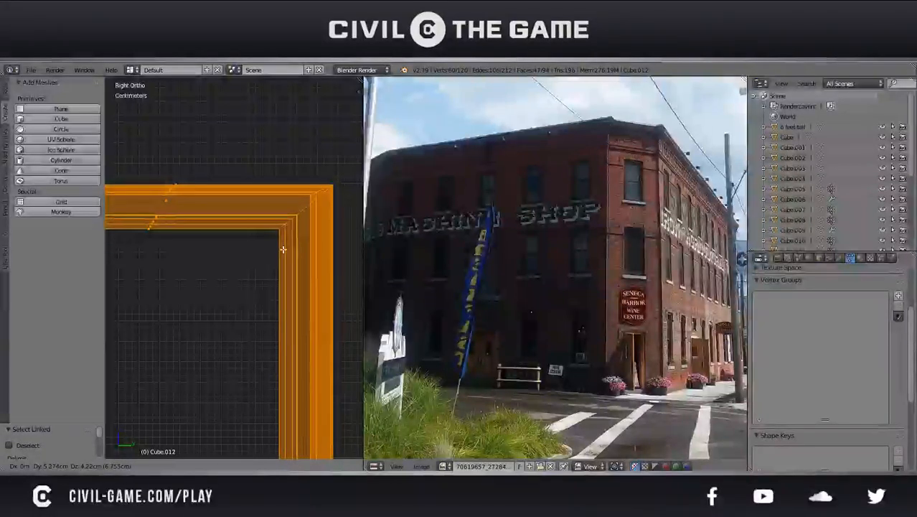
left_click(283, 245)
Select the opposite linked frame half and move it outward and upward around the door's other upper corner
scroll(182, 283, "down", 7)
middle_click_drag(181, 283, 362, 291, "shift")
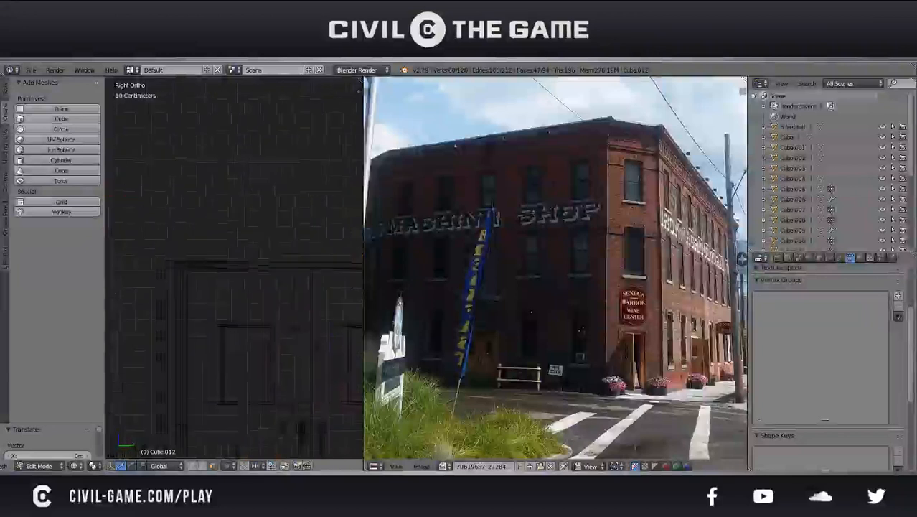
left_click(5, 88)
scroll(146, 265, "up", 6)
key("KP_5")
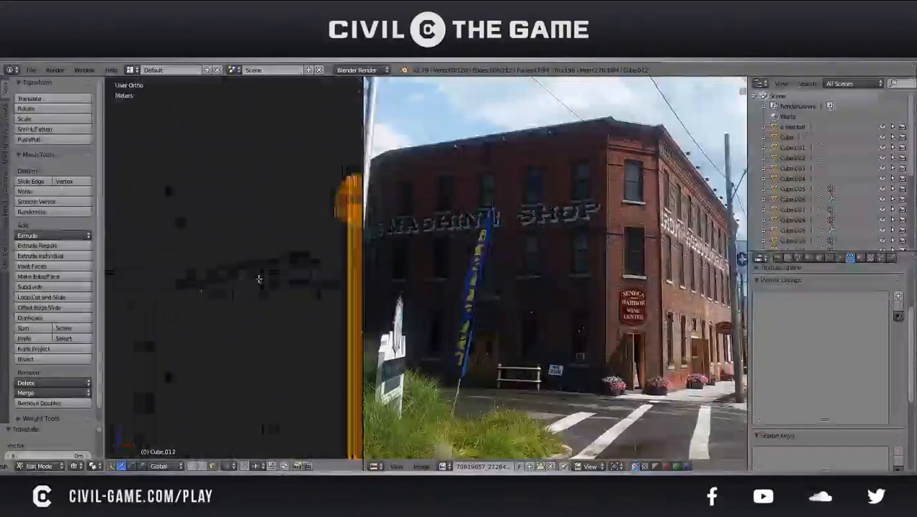
scroll(247, 275, "up", 5)
key("KP_5")
scroll(248, 275, "down", 4)
middle_click_drag(205, 287, 287, 293, "shift")
scroll(271, 294, "up", 2)
key("a")
key("a")
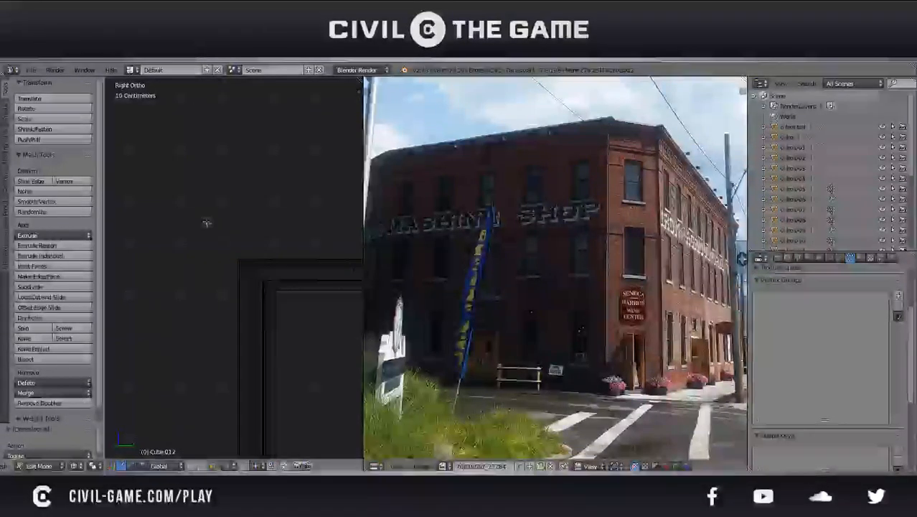
key("l")
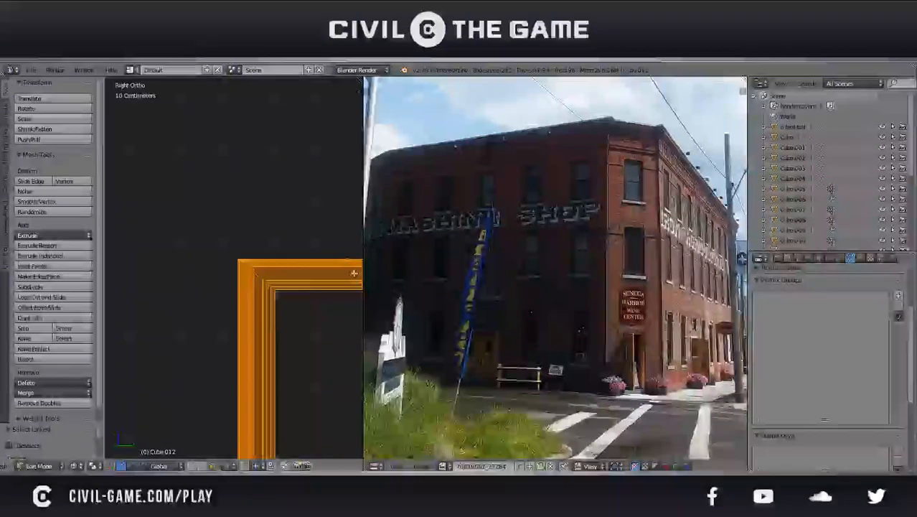
key("g")
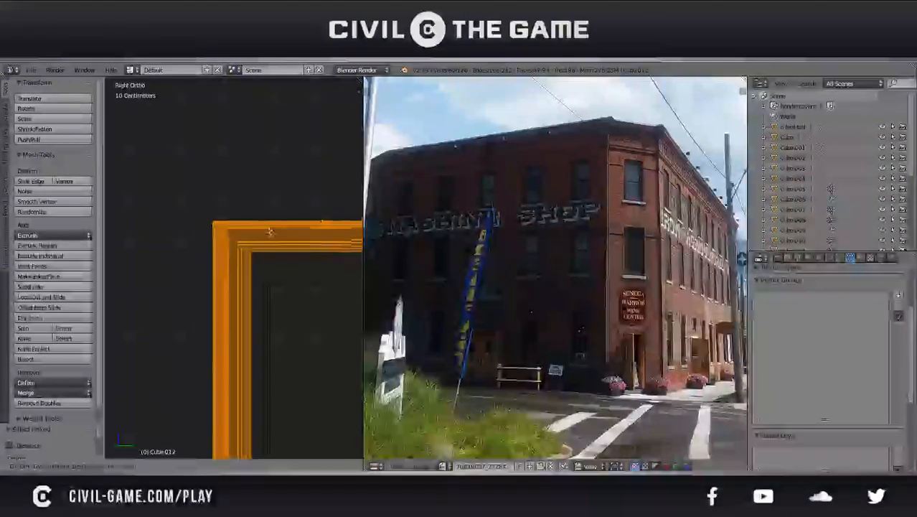
left_click(275, 237)
Fine-adjust this frame half's upper corner against the doorway corner and finish editing the frame mesh
scroll(269, 285, "up", 1)
key("g")
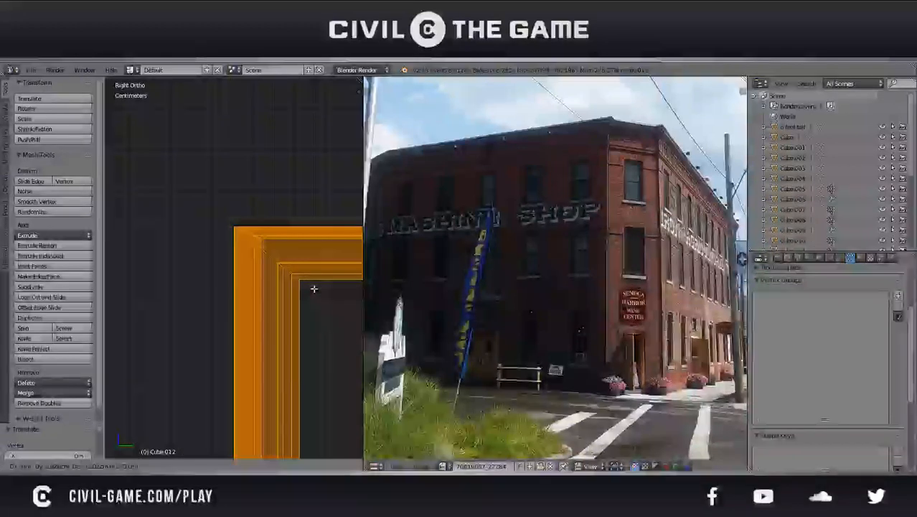
left_click(314, 290)
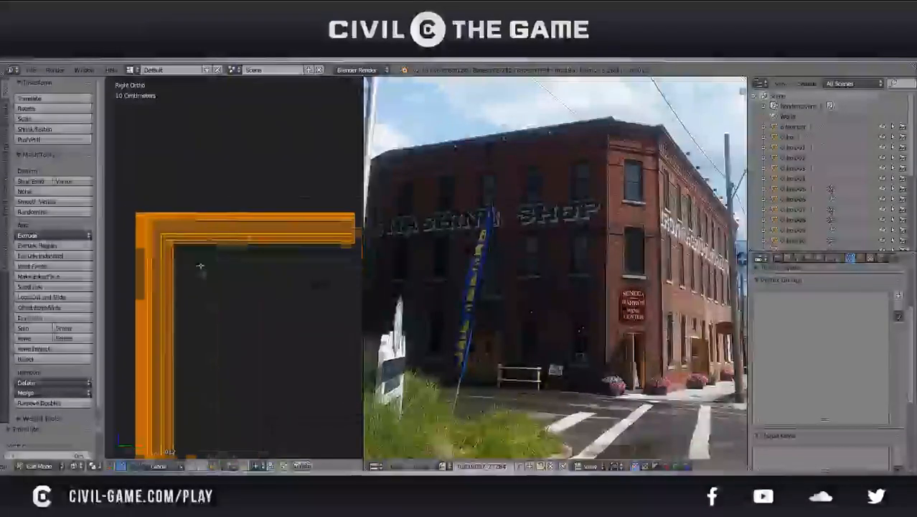
key("Tab")
scroll(233, 250, "down", 4)
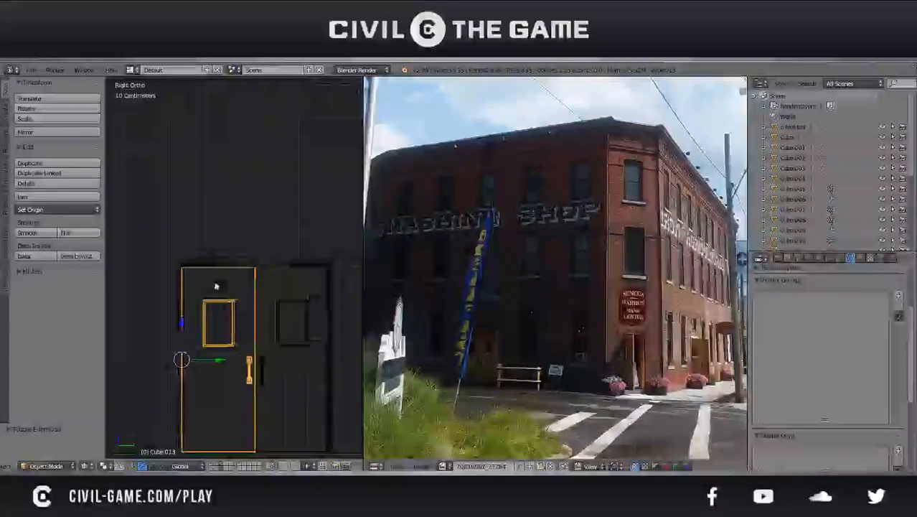
Move the whole door frame 16.8 cm along X relative to the wall
scroll(185, 302, "up", 3)
middle_click_drag(185, 325, 288, 323, "shift")
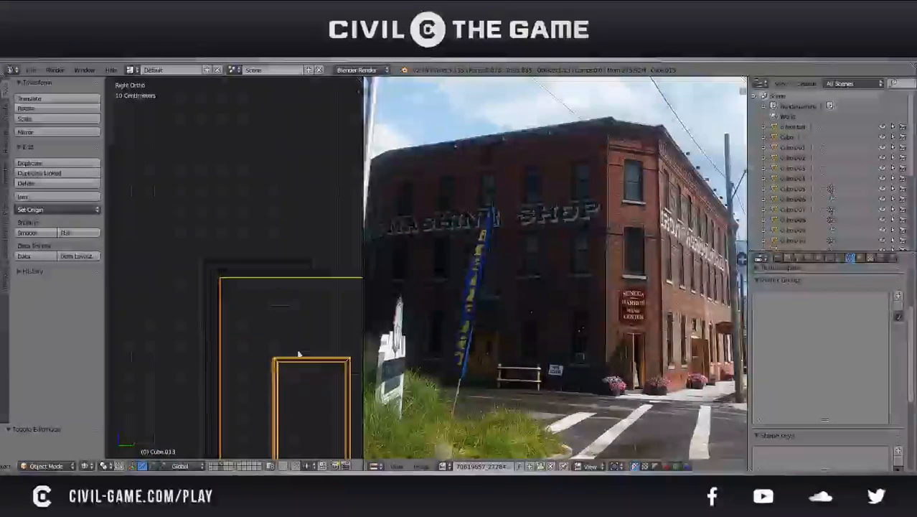
scroll(300, 344, "down", 3)
middle_click_drag(300, 344, 283, 234)
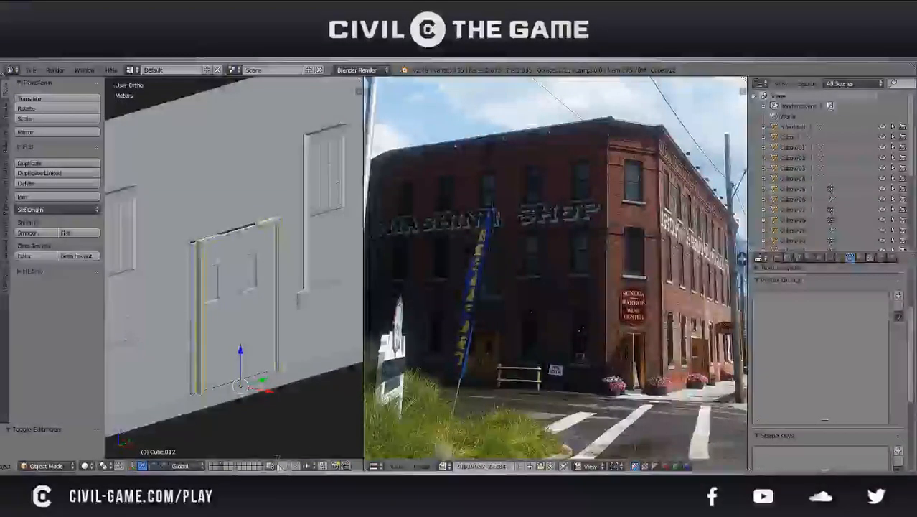
left_click_drag(267, 391, 257, 387)
key("KP_Decimal")
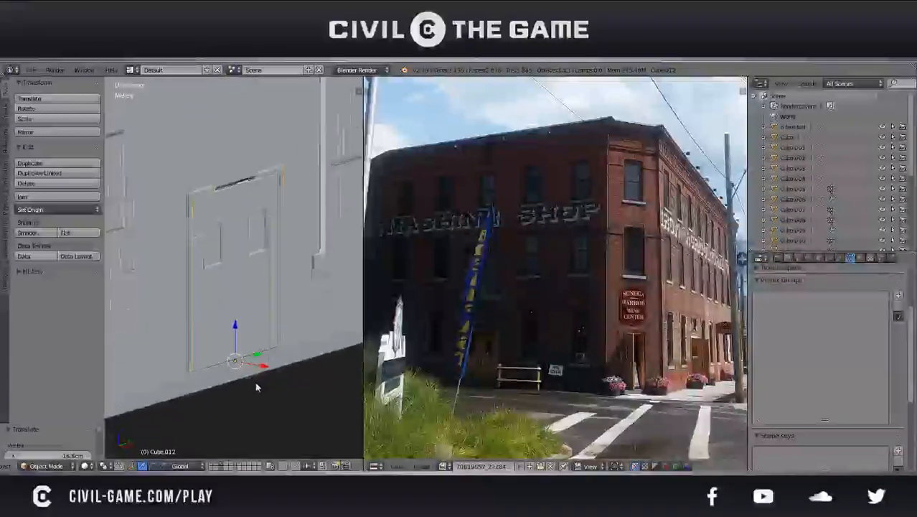
Lower the door frame slightly along Z so its header meets the top edge of the doorway
scroll(244, 303, "up", 1)
key("KP_6")
key("KP_5")
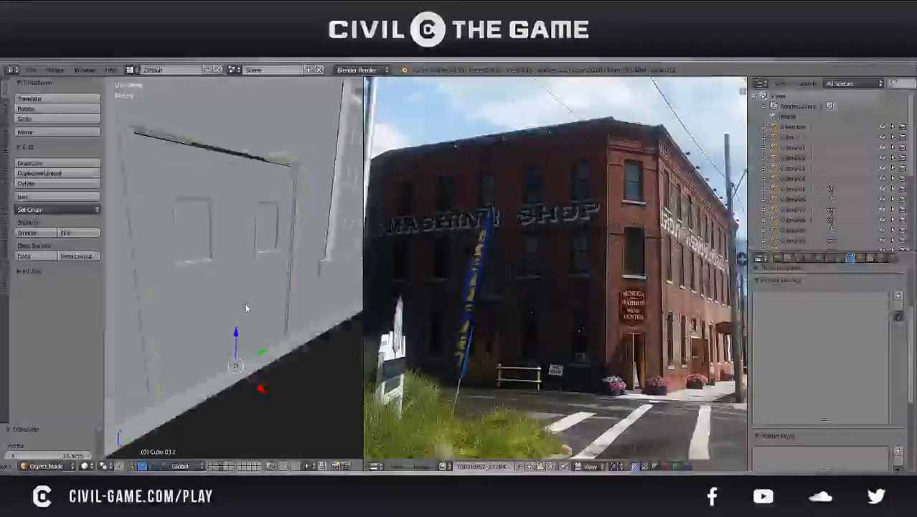
middle_click_drag(213, 266, 160, 279)
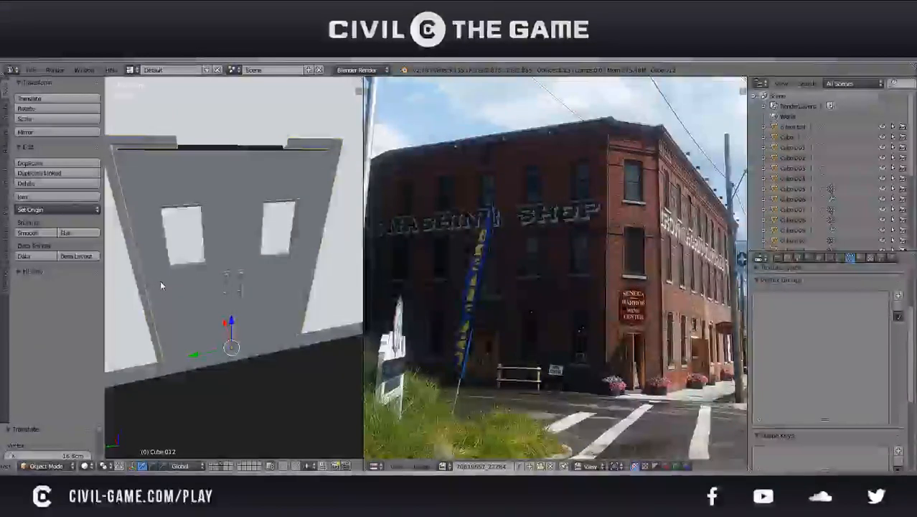
key("g")
key("z")
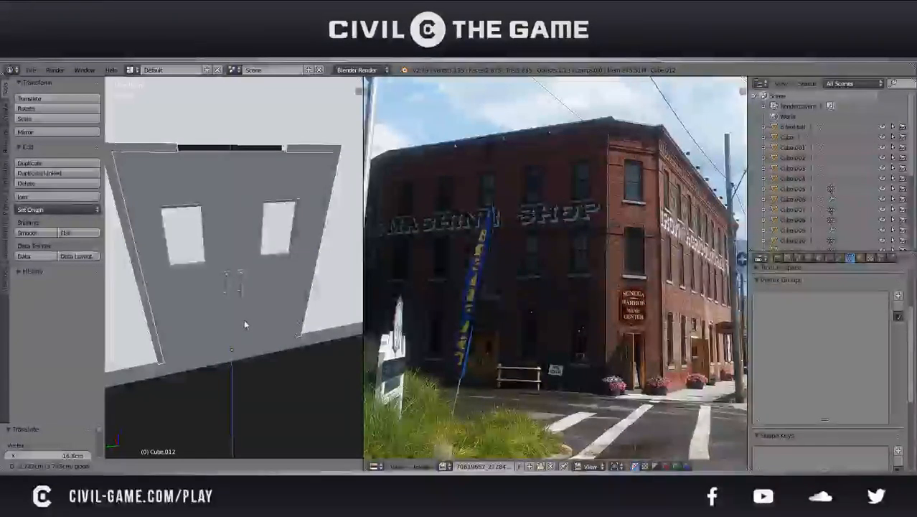
left_click(244, 318)
middle_click_drag(245, 318, 345, 291)
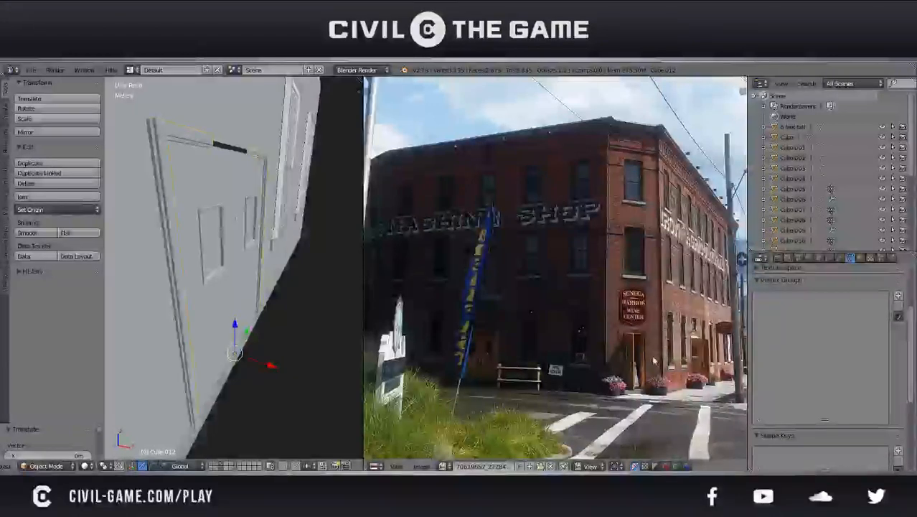
Reframe the reference photo on the street-level entrances and save the file over the existing one
scroll(550, 344, "up", 2)
scroll(550, 343, "down", 6)
middle_click_drag(534, 327, 644, 340)
right_click(213, 141)
right_click(260, 252)
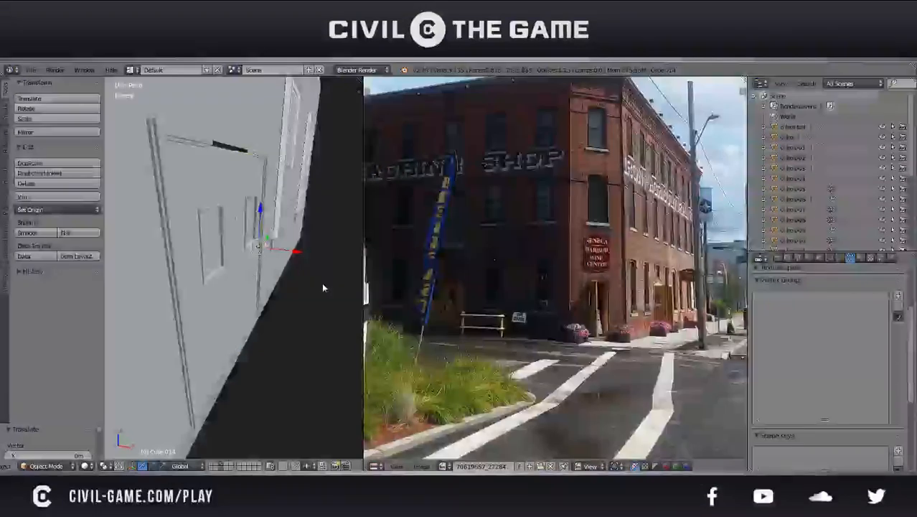
key("ctrl+s")
left_click(310, 309)
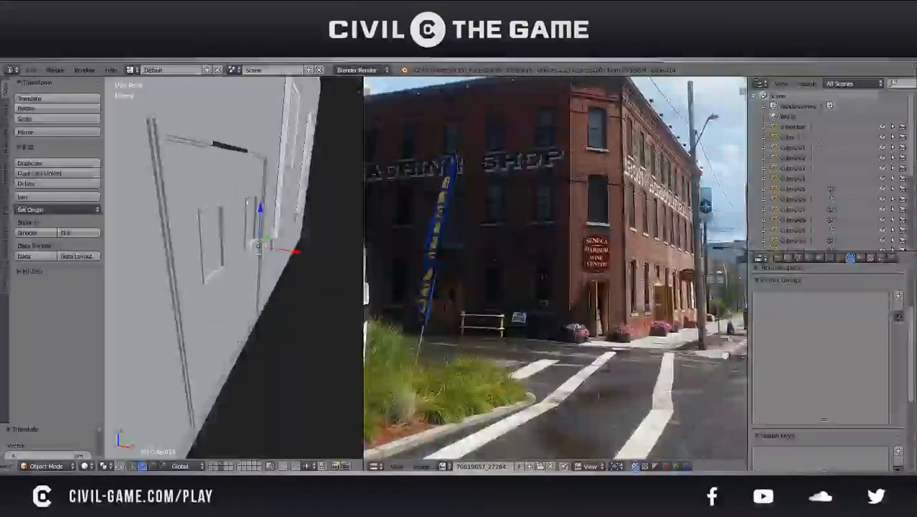
Try to bridge the gap in the door frame's header by making a face between its two open ends
middle_click_drag(253, 151, 217, 223)
key("Tab")
scroll(243, 208, "up", 3)
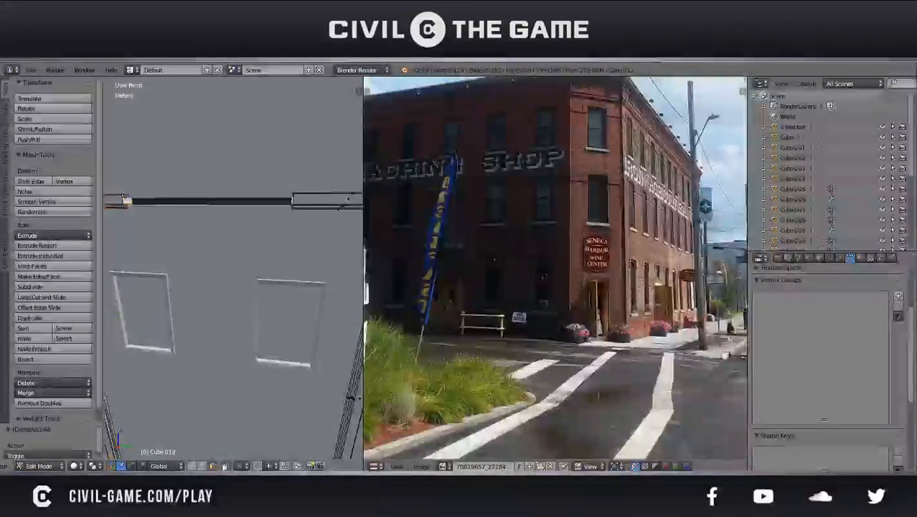
key("z")
middle_click_drag(168, 208, 235, 243, "shift")
key("b")
left_click_drag(215, 255, 178, 210)
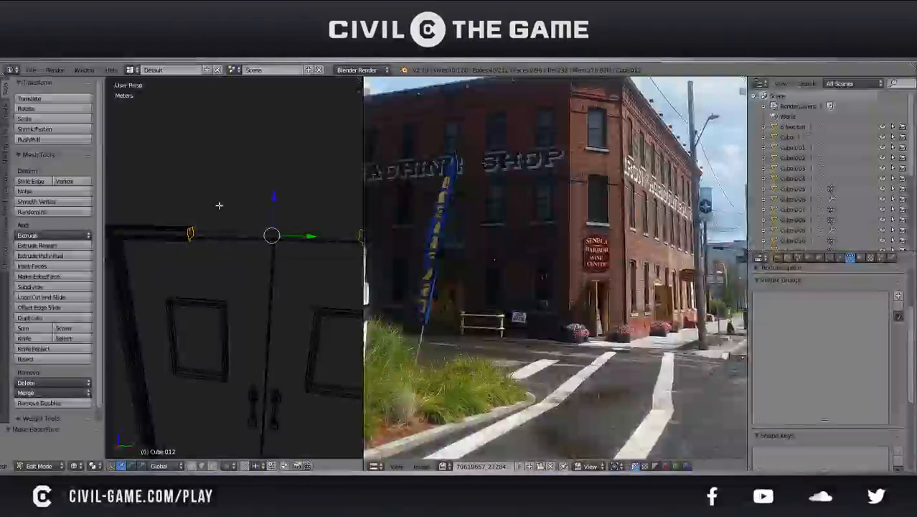
key("z")
middle_click_drag(244, 262, 137, 258, "shift")
key("z")
middle_click_drag(229, 245, 261, 287)
scroll(213, 290, "up", 7)
scroll(239, 280, "down", 5)
key("a")
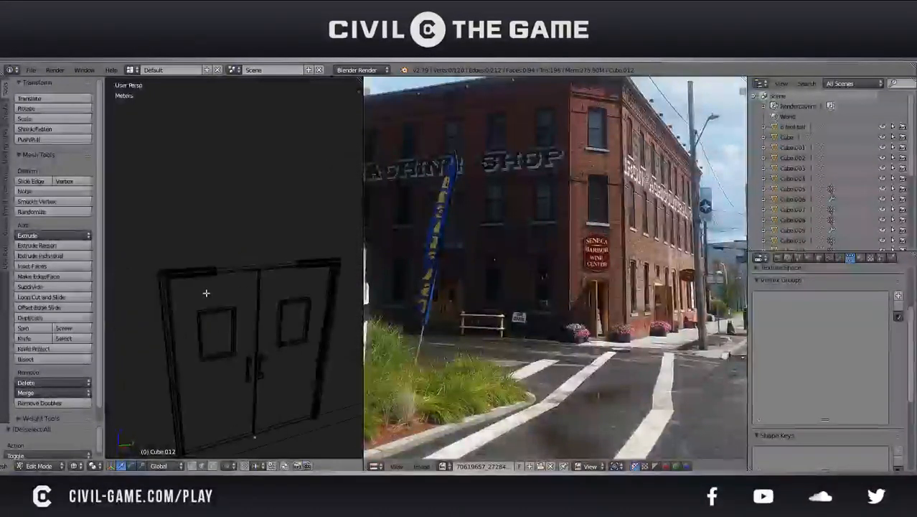
Delete the faces of one door frame half, keeping only the opposite half, and finish editing the mesh
scroll(196, 307, "down", 1)
key("z")
key("z")
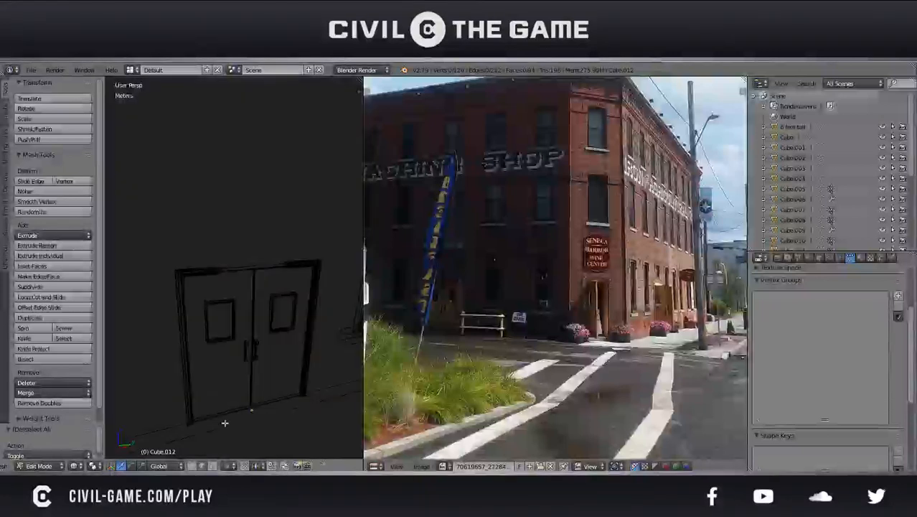
key("v")
left_click_drag(225, 443, 120, 200)
key("x")
left_click(119, 200)
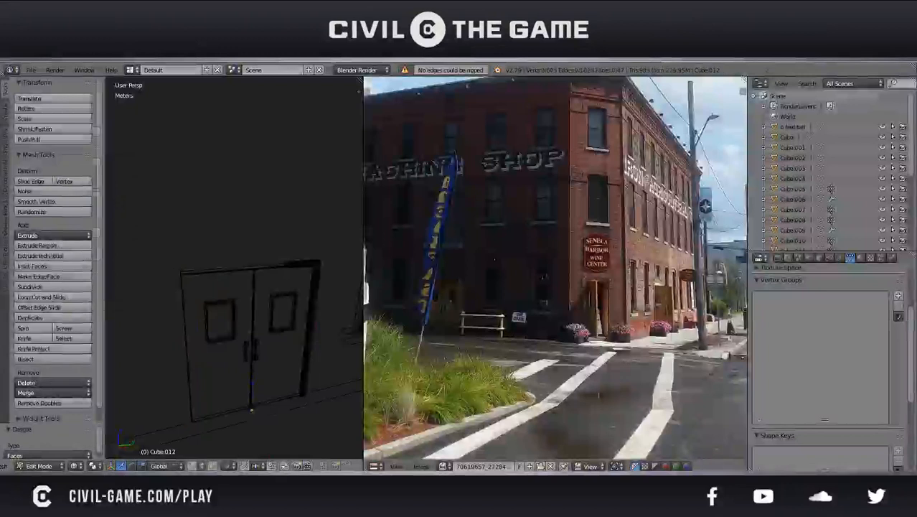
key("Tab")
Add a Mirror modifier on the X axis with clipping to the remaining door frame half
left_click(831, 258)
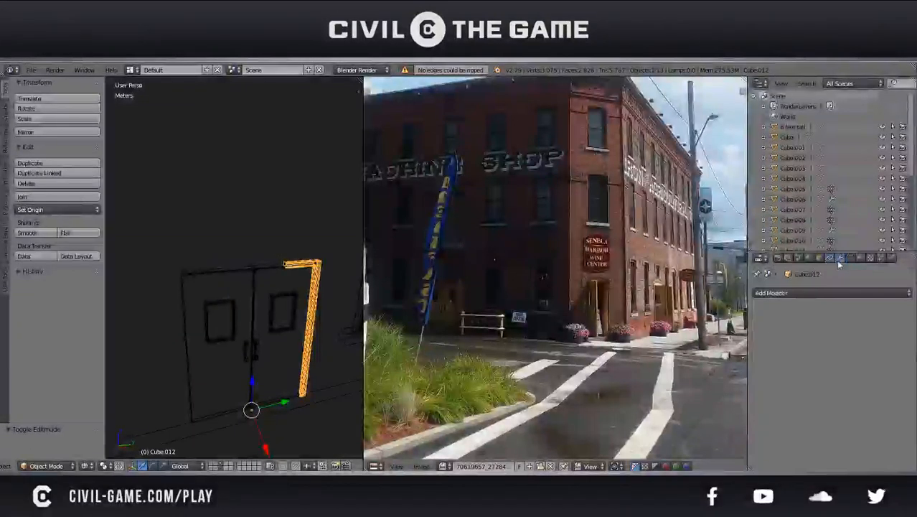
left_click(789, 293)
left_click(701, 190)
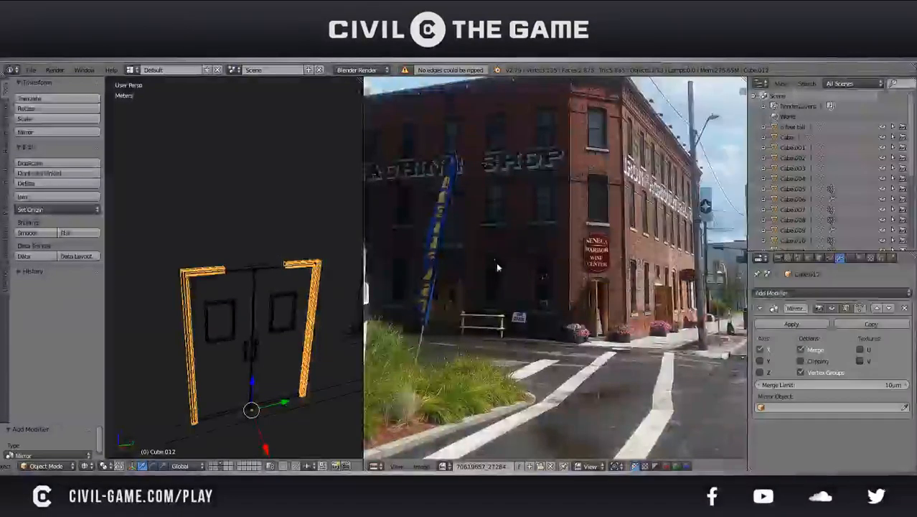
Select the header's open end and move it along Y to the mirror centre, closing the gap above the doors
key("Tab")
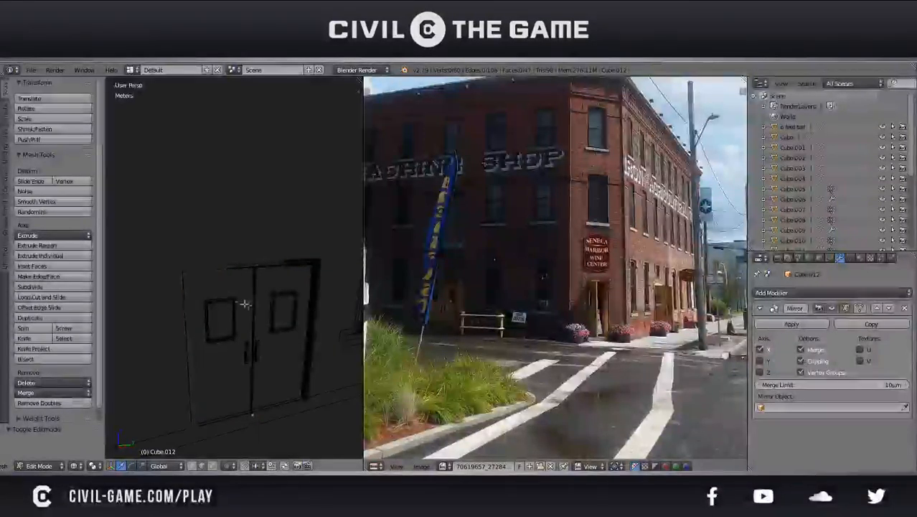
left_click_drag(292, 280, 263, 224)
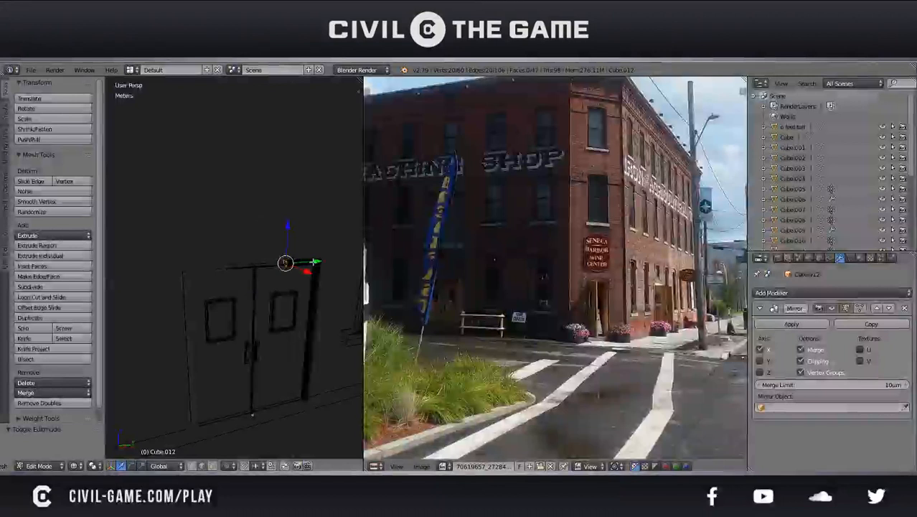
left_click_drag(284, 263, 295, 262)
left_click_drag(251, 235, 241, 316)
left_click(253, 210)
key("Tab")
Return to solid shading and save the file with the completed door frame
middle_click_drag(246, 249, 342, 348)
key("z")
key("ctrl+s")
left_click(282, 274)
Duplicate the wall's base strip face beneath the double door and scale the copy slightly along Y
right_click(229, 332)
key("Tab")
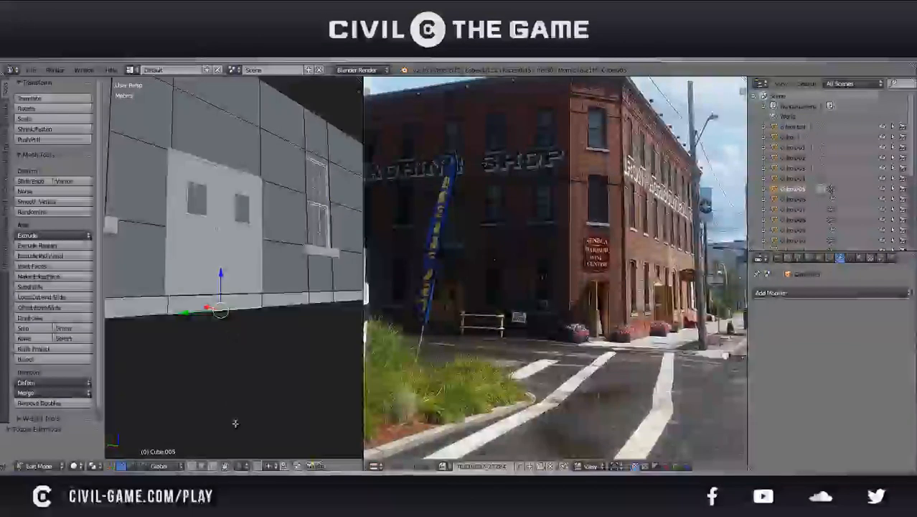
right_click(206, 296)
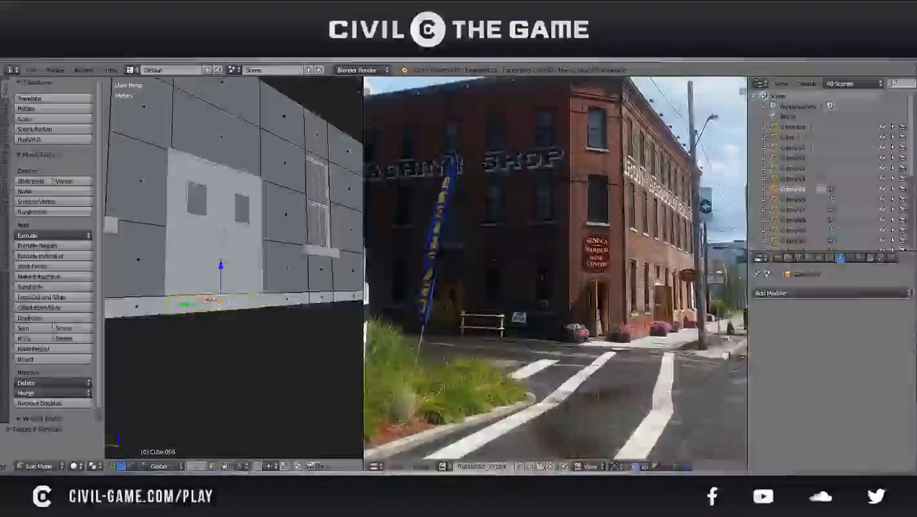
key("KP_1")
key("s")
key("y")
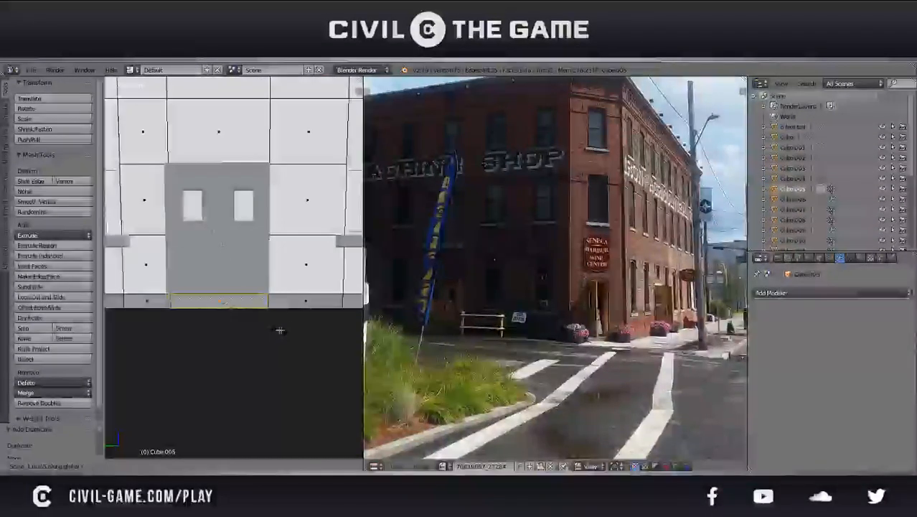
left_click(279, 320)
Extrude the duplicated base face outward from the wall to form a doorstep below the double door
middle_click_drag(279, 317, 300, 299)
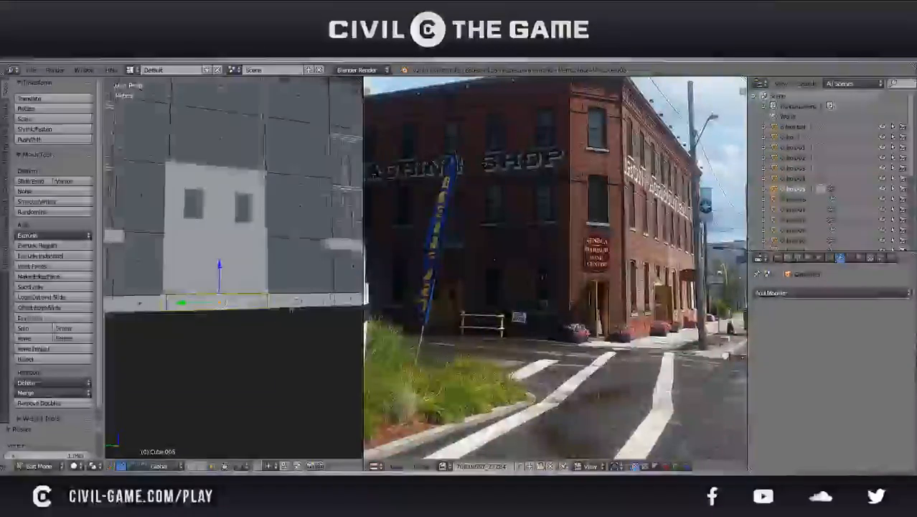
left_click(199, 299)
middle_click_drag(201, 300, 259, 310)
key("e")
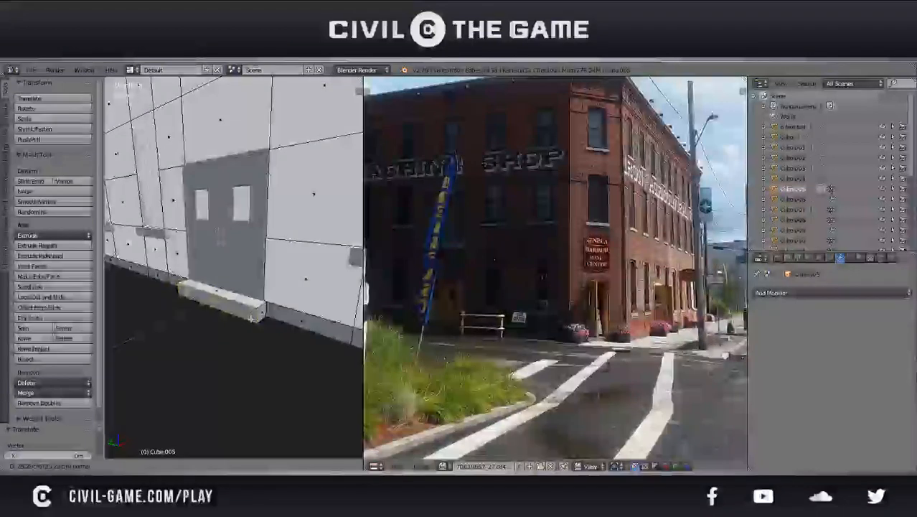
left_click(252, 317)
key("Tab")
Deselect the finished doorstep and leave mesh editing of the side wall
scroll(248, 317, "down", 2)
middle_click_drag(248, 317, 231, 270)
scroll(294, 295, "down", 3)
key("a")
scroll(231, 270, "up", 4)
right_click(233, 268)
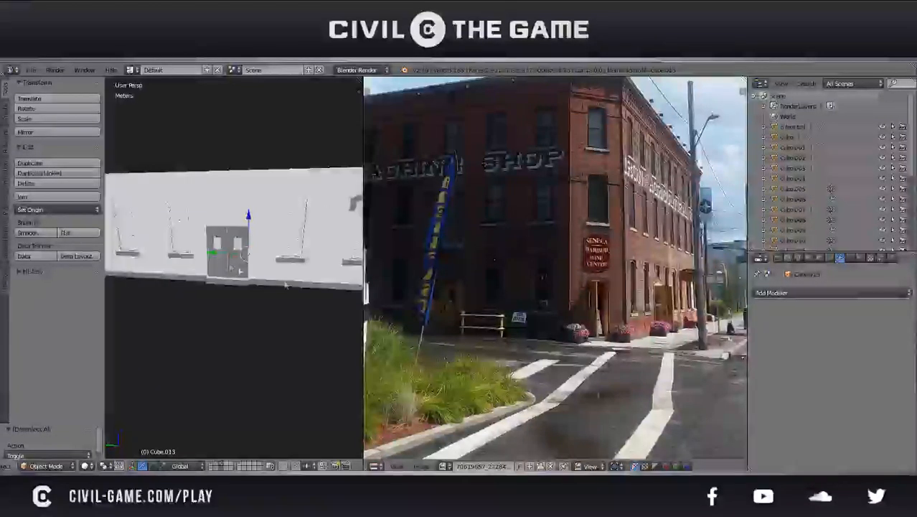
right_click(267, 295)
Select the arch over the end window beside the corner and show the building in a right orthographic wireframe view
scroll(267, 295, "down", 4)
right_click(248, 262)
key("g")
middle_click_drag(273, 262, 270, 237)
right_click(270, 235)
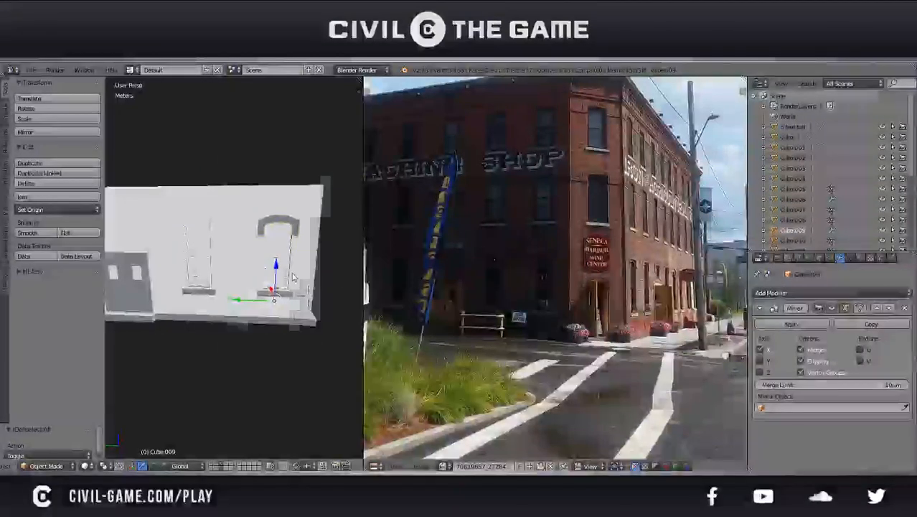
key("KP_3")
key("z")
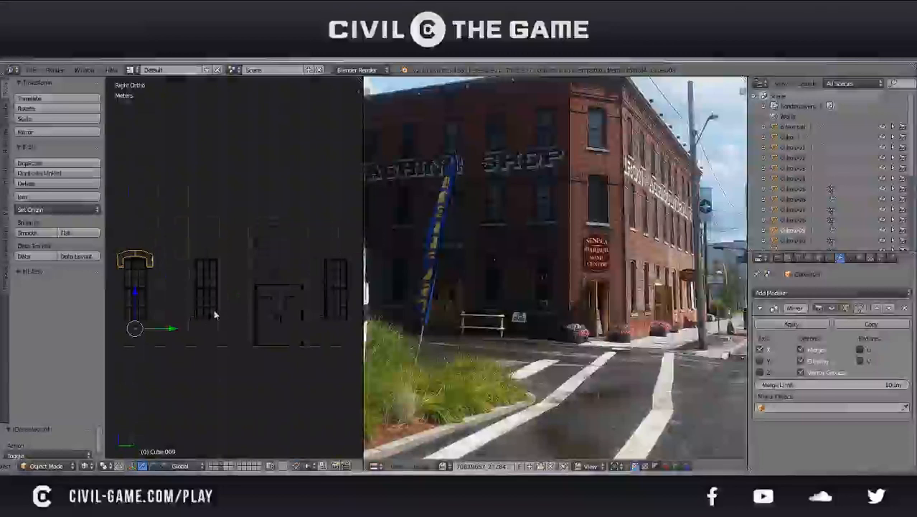
Duplicate the window arch along Y and align the copy over the neighbouring window
key("shift+d")
key("y")
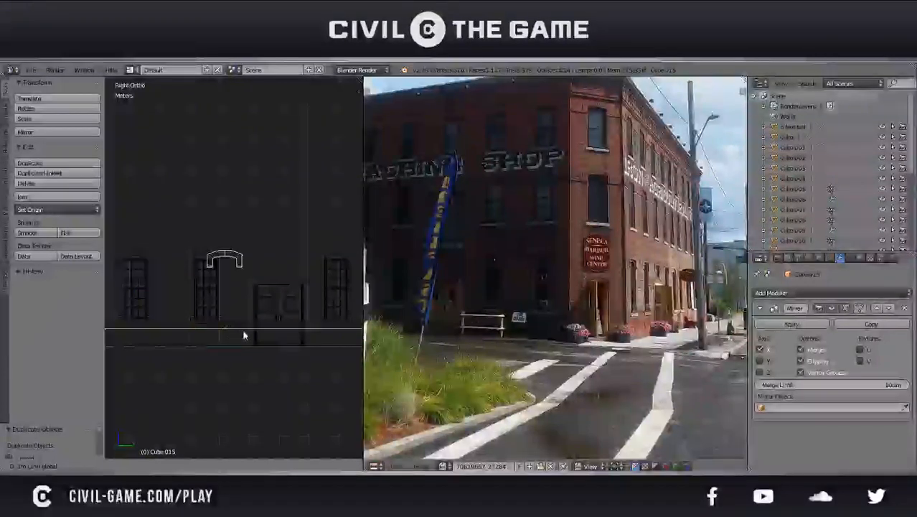
left_click(221, 332)
scroll(194, 317, "up", 4)
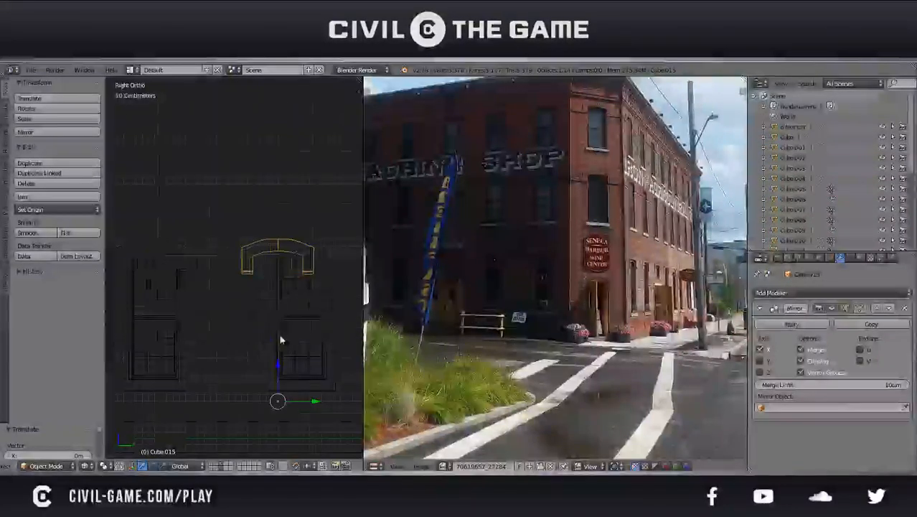
key("g")
key("y")
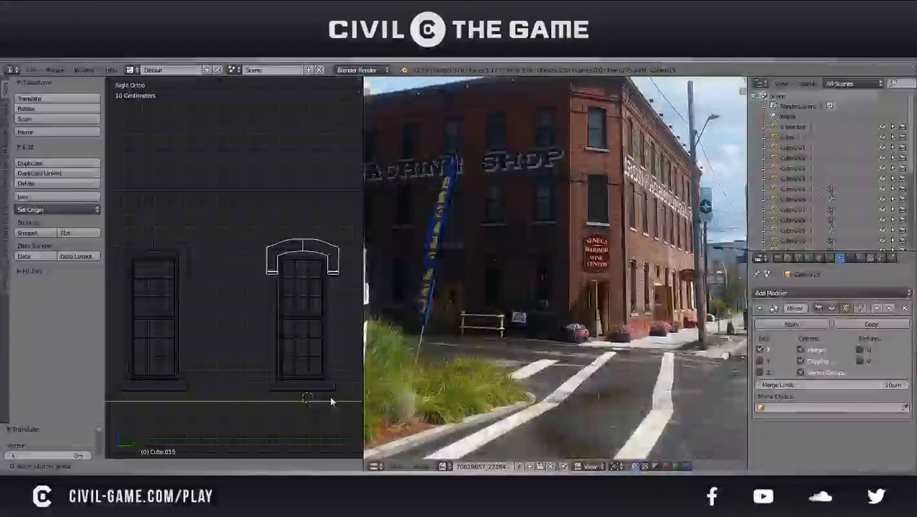
left_click(332, 402)
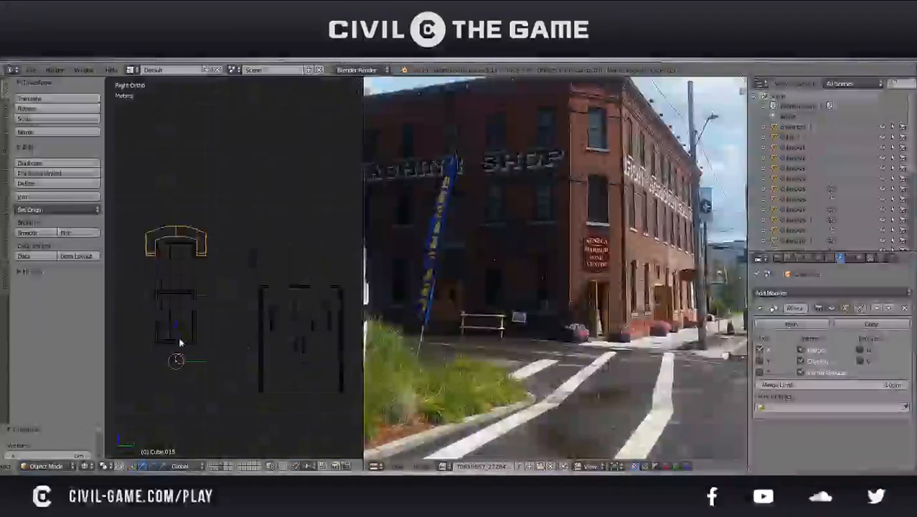
Duplicate the arch again and move the copy along Y past the double door to the window on its other side
key("shift+d")
right_click(180, 342)
middle_click_drag(245, 338, 214, 332, "shift")
left_click_drag(185, 354, 77, 318)
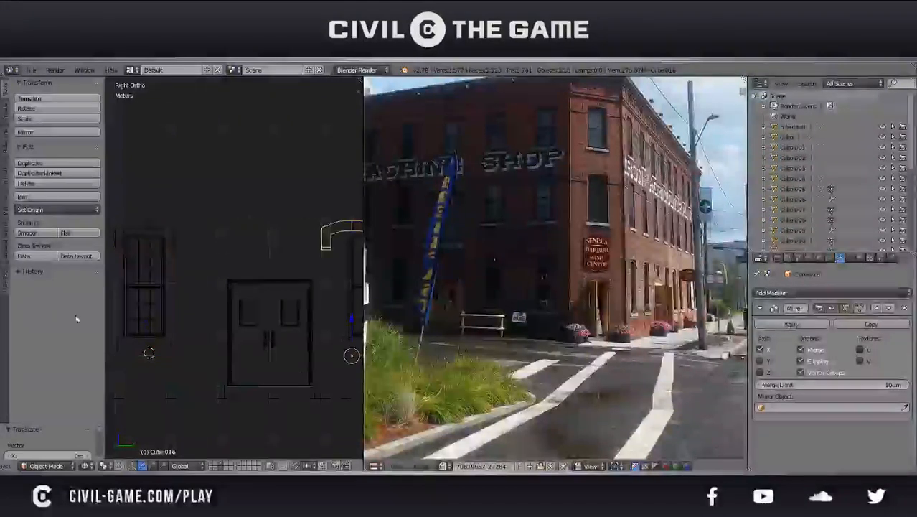
middle_click_drag(221, 319, 82, 306, "shift")
scroll(460, 315, "up", 2)
scroll(274, 307, "up", 2)
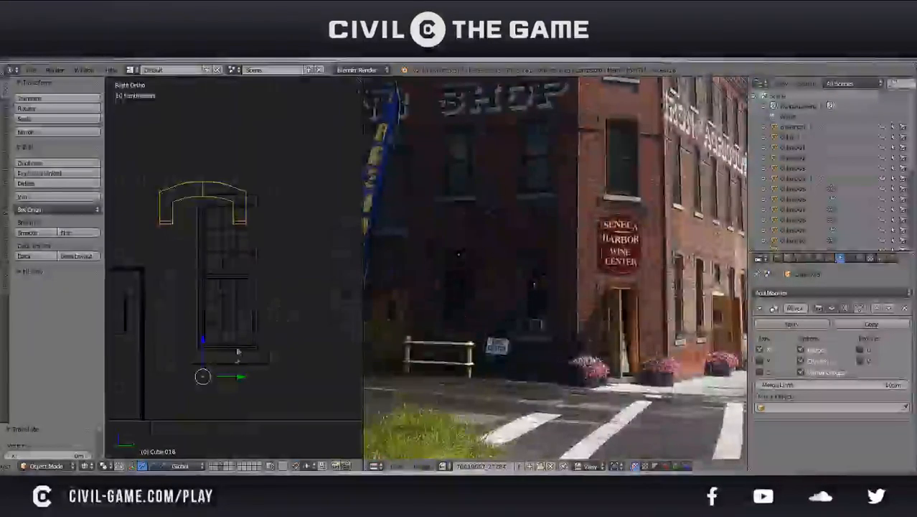
scroll(237, 378, "up", 1)
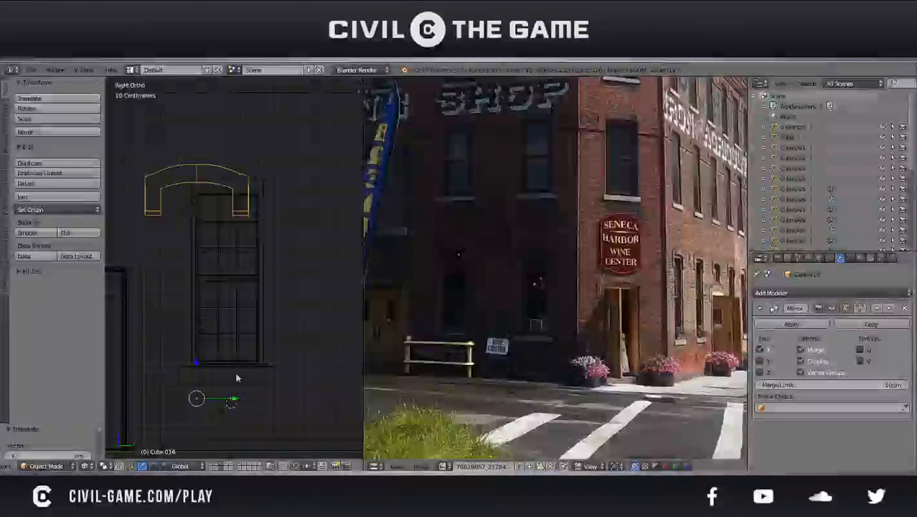
left_click_drag(230, 400, 259, 396)
Shift the copied arch along Y to centre it over the window beyond the double door
middle_click_drag(236, 289, 245, 355, "shift")
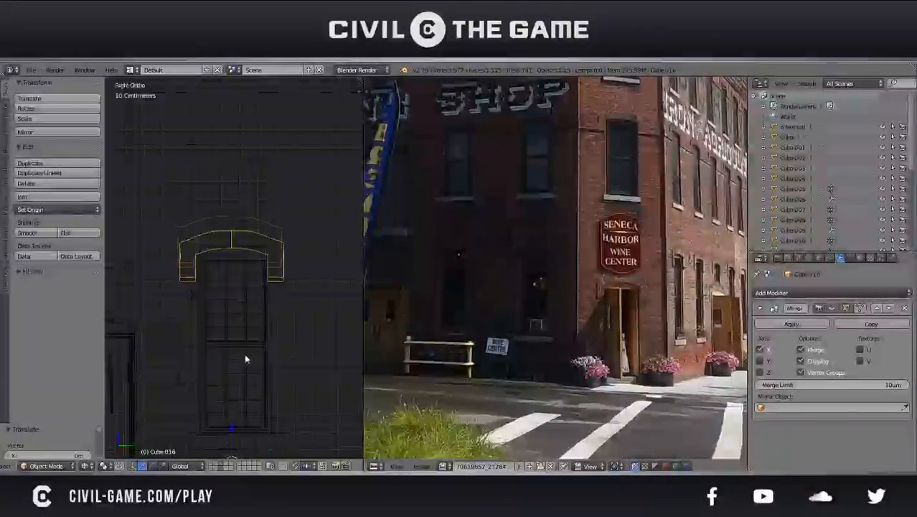
scroll(245, 338, "up", 3)
key("g")
key("y")
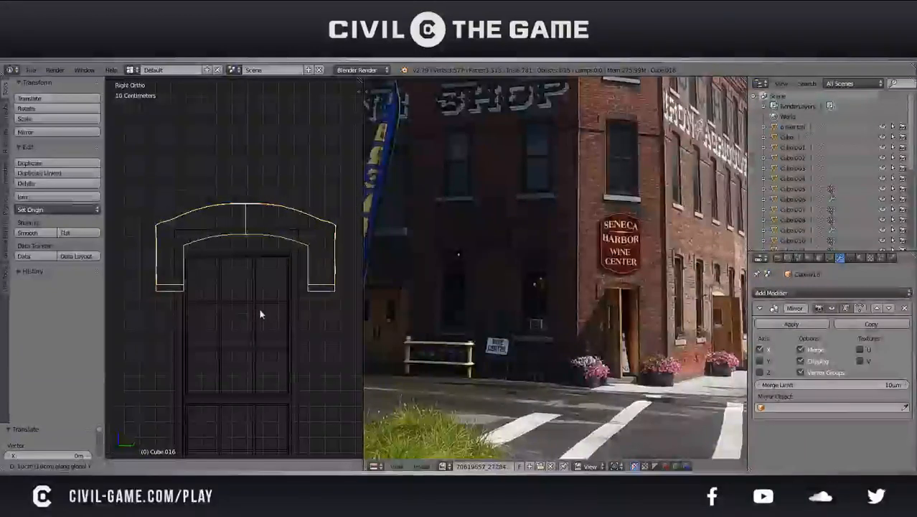
left_click(249, 317)
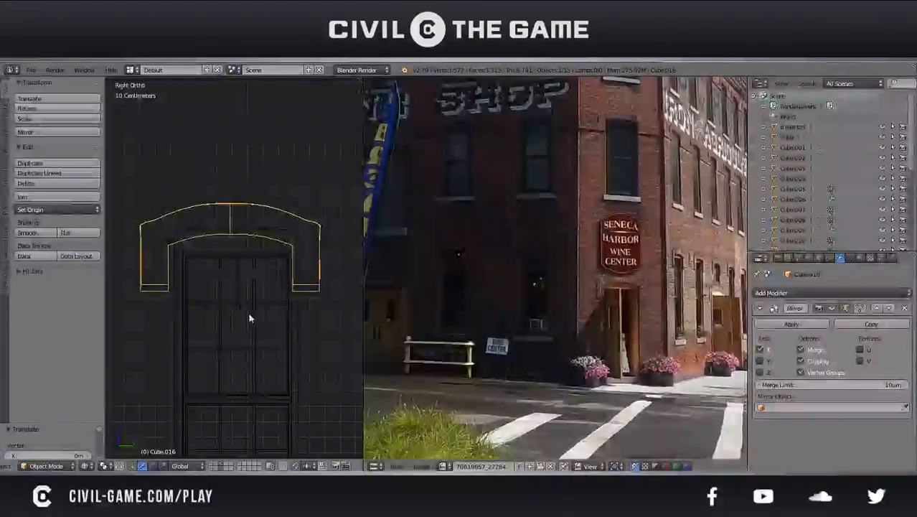
key("g")
key("y")
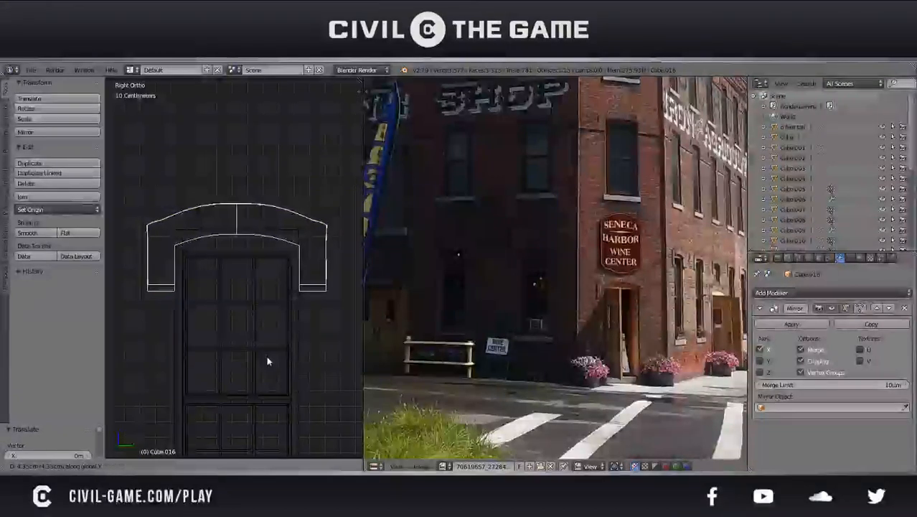
left_click(267, 359)
Fine-tune the same arch along Y so its inner edges line up evenly with the window frame
scroll(267, 359, "down", 7)
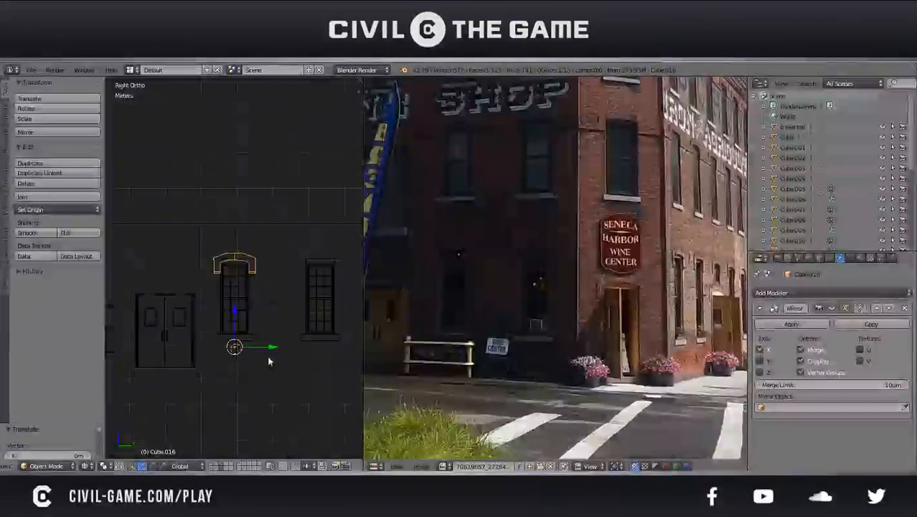
scroll(231, 266, "up", 10)
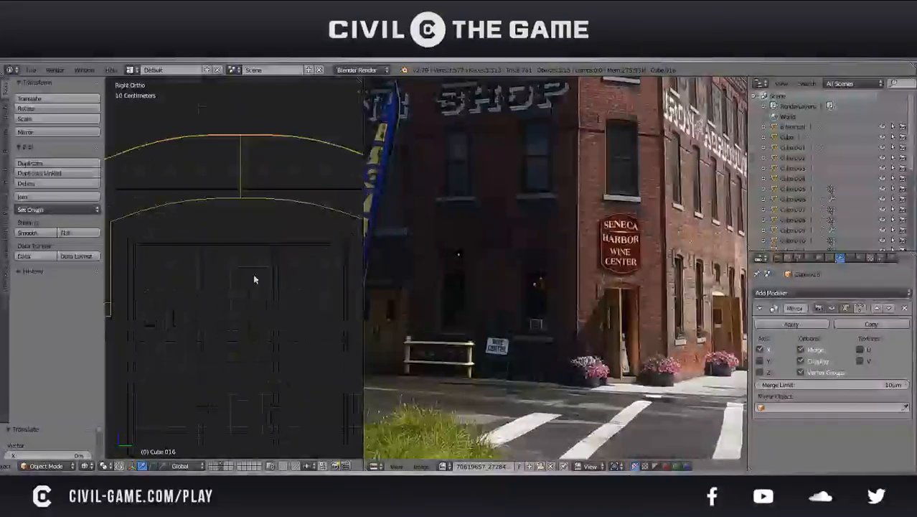
key("g")
key("y")
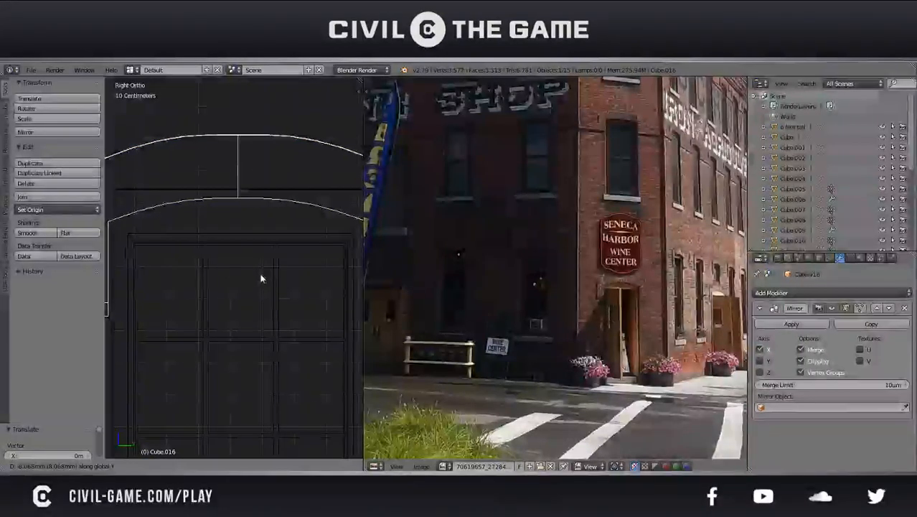
left_click(261, 279)
scroll(260, 279, "down", 2)
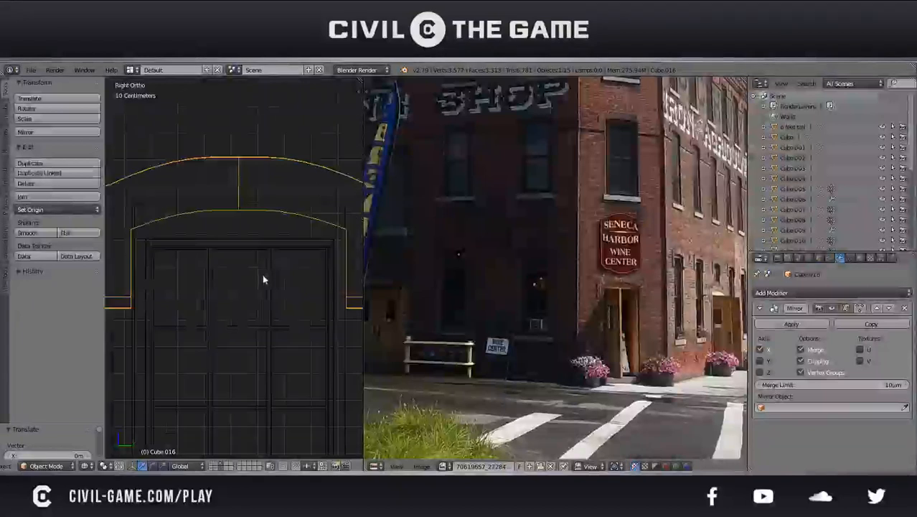
middle_click_drag(259, 275, 248, 273, "shift")
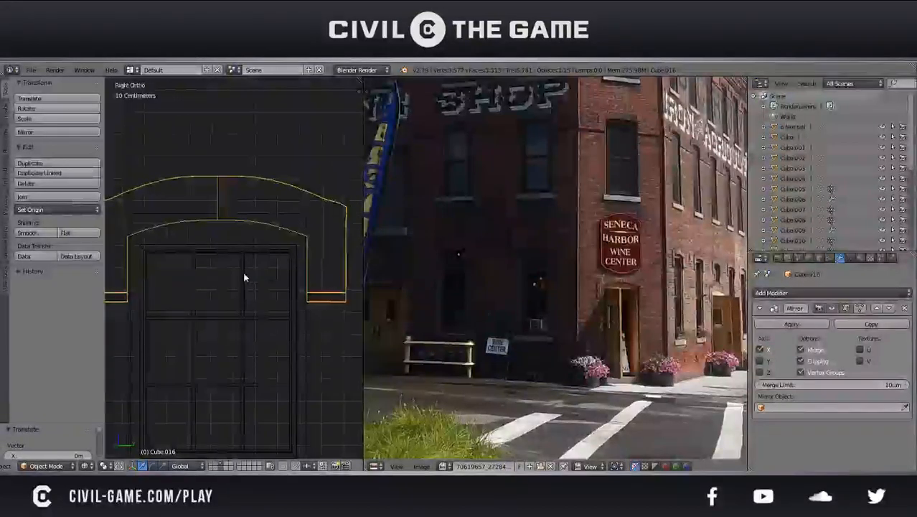
scroll(262, 289, "down", 7)
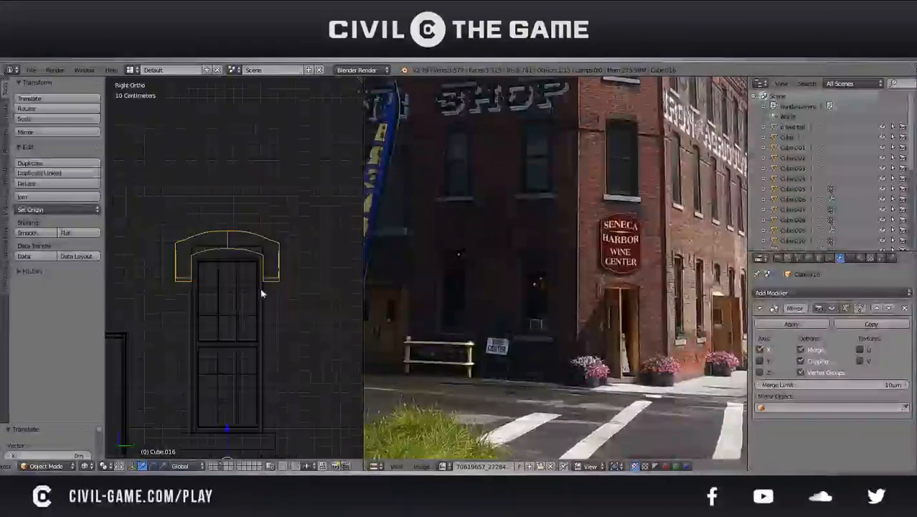
Duplicate the aligned arch and move the copy along Y to the last window of the side wall
key("shift+d")
right_click(255, 325)
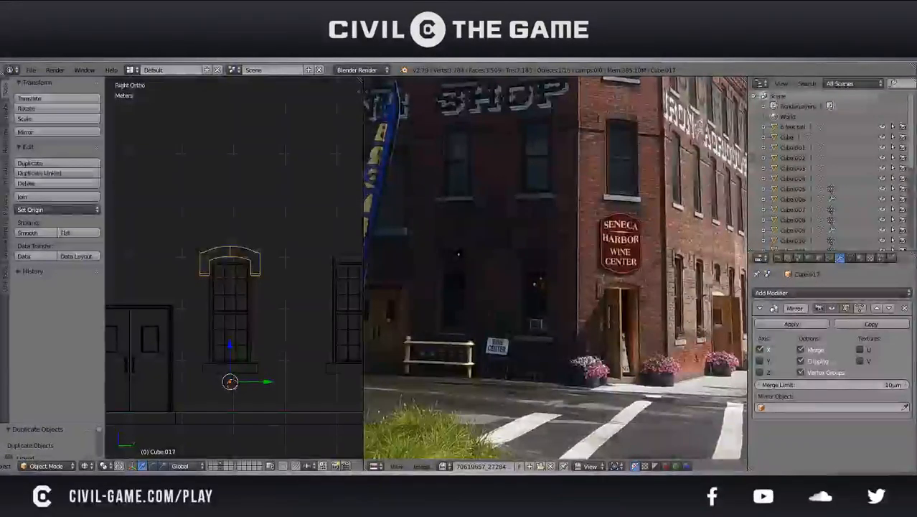
left_click_drag(259, 380, 361, 387)
middle_click_drag(350, 350, 259, 339, "shift")
left_click_drag(276, 372, 282, 371)
left_click(295, 465)
Adjust the last arch copy along Y until it is centred over its window frame
scroll(263, 326, "up", 1)
scroll(245, 342, "up", 2)
middle_click_drag(253, 270, 232, 315, "shift")
scroll(245, 345, "up", 4)
scroll(232, 316, "up", 2)
middle_click_drag(256, 368, 246, 319, "shift")
scroll(244, 323, "up", 2)
key("g")
key("y")
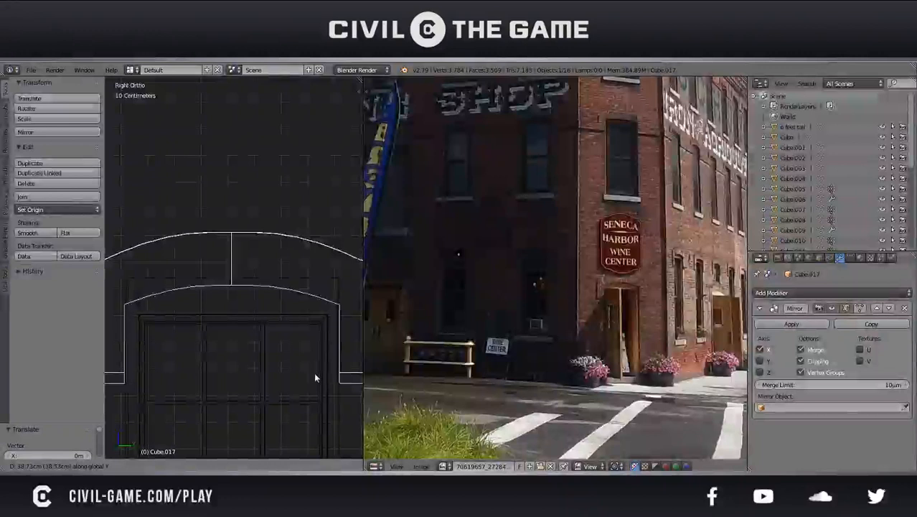
left_click(315, 374)
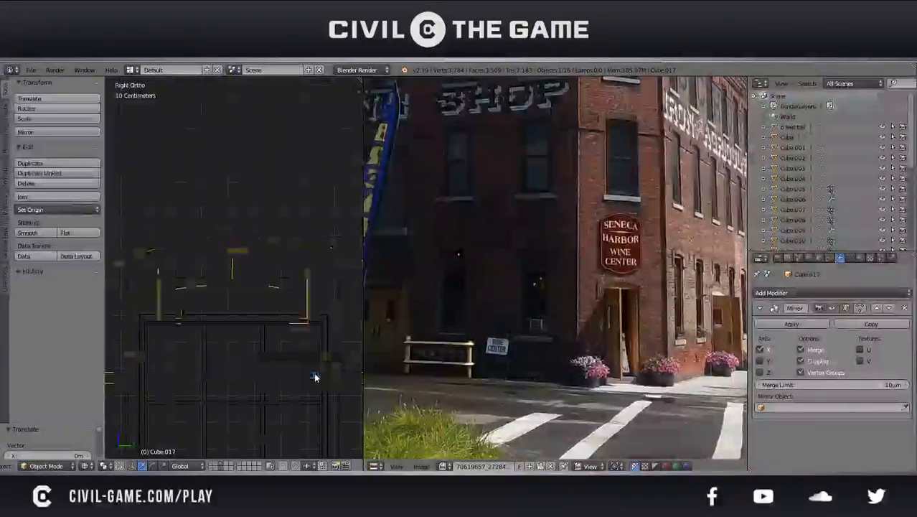
Return to solid shading in perspective, deselect everything and check the arches along the side wall
key("z")
scroll(315, 374, "down", 5)
middle_click_drag(314, 373, 175, 314)
key("KP_5")
key("a")
scroll(207, 323, "down", 5)
scroll(207, 323, "down", 2)
middle_click_drag(280, 311, 180, 311, "shift")
scroll(244, 322, "down", 3)
middle_click_drag(243, 322, 172, 307)
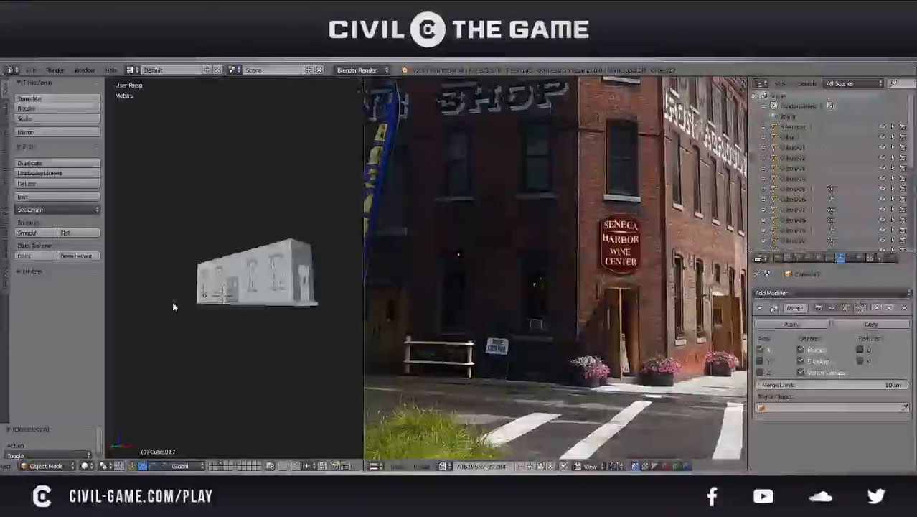
middle_click_drag(172, 305, 197, 293)
scroll(197, 293, "up", 5)
Edit the side wall's mesh and snap the 3D cursor to the selection at its vertical corner by the entrance
right_click(215, 302)
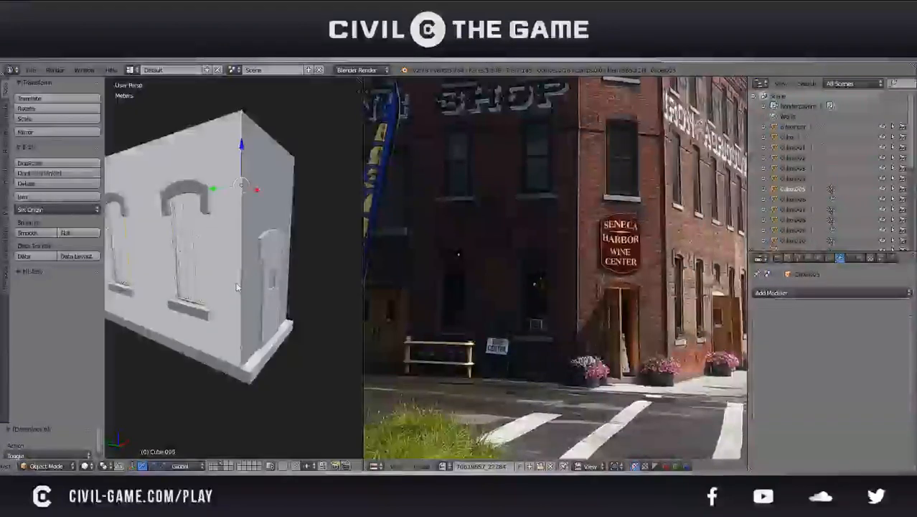
key("Tab")
scroll(256, 356, "up", 2)
left_click(203, 466)
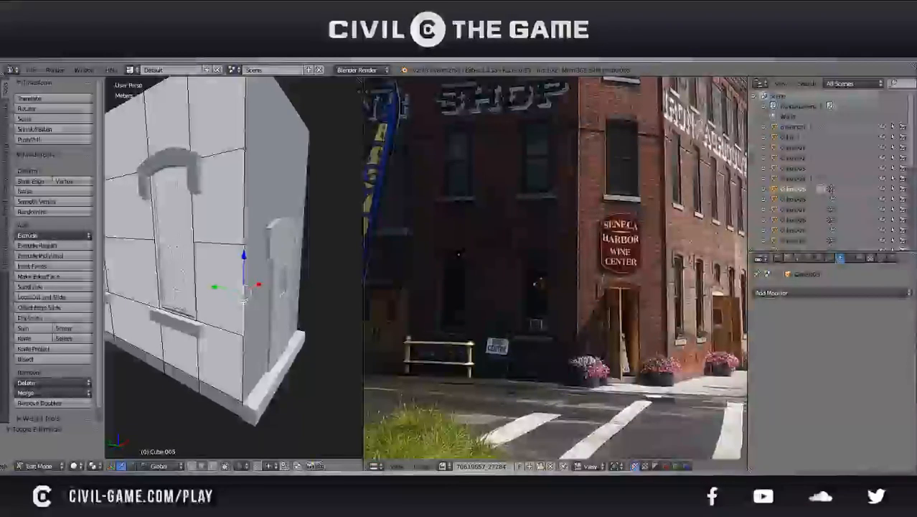
key("space")
type("cur")
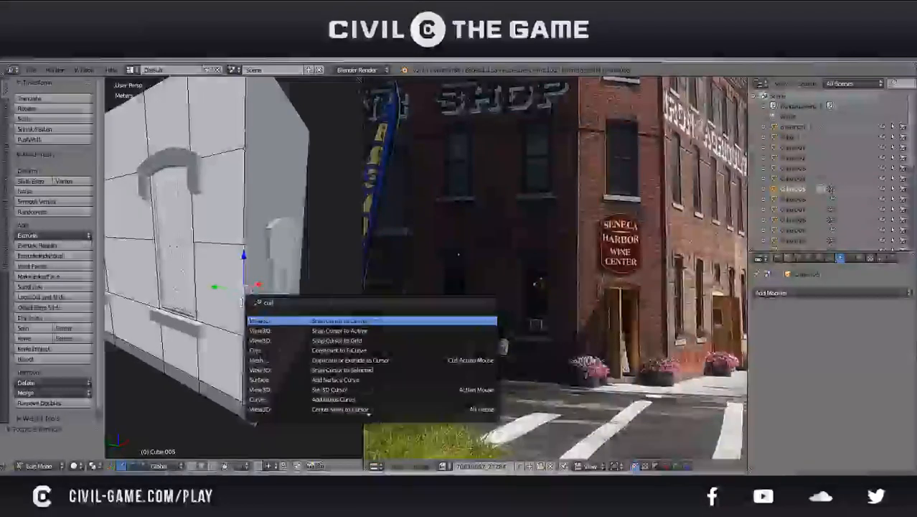
type("sor sel")
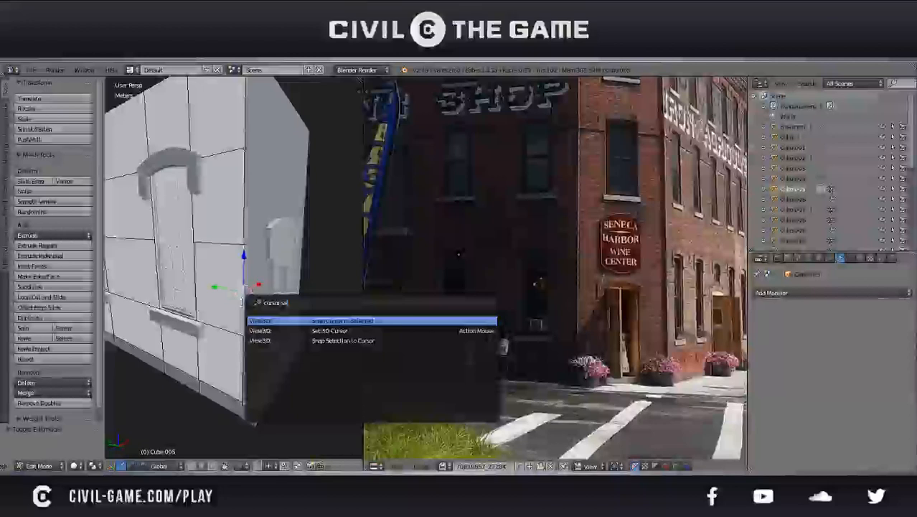
key("Return")
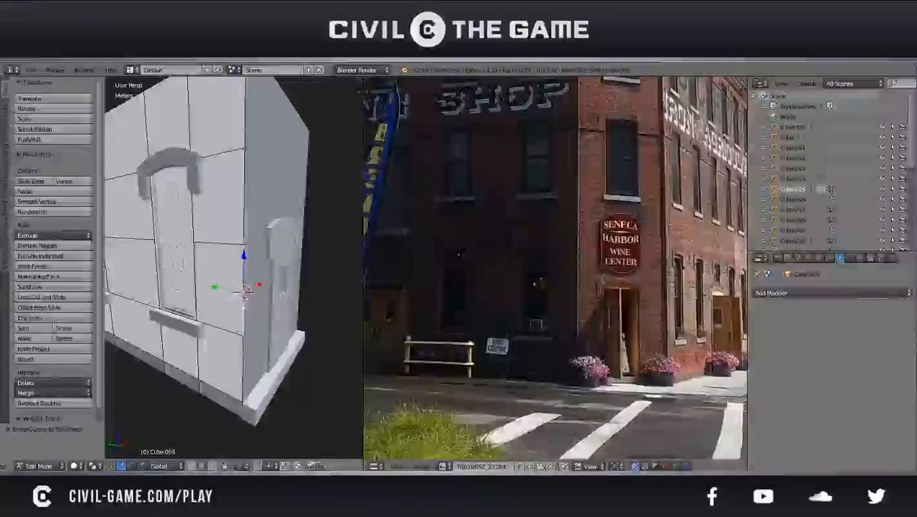
In Object Mode, select the corner entrance door pieces together with the corner wall and its base
key("Tab")
right_click(275, 324)
key("z")
right_click(276, 323)
right_click(276, 323, "shift")
right_click(282, 229, "shift")
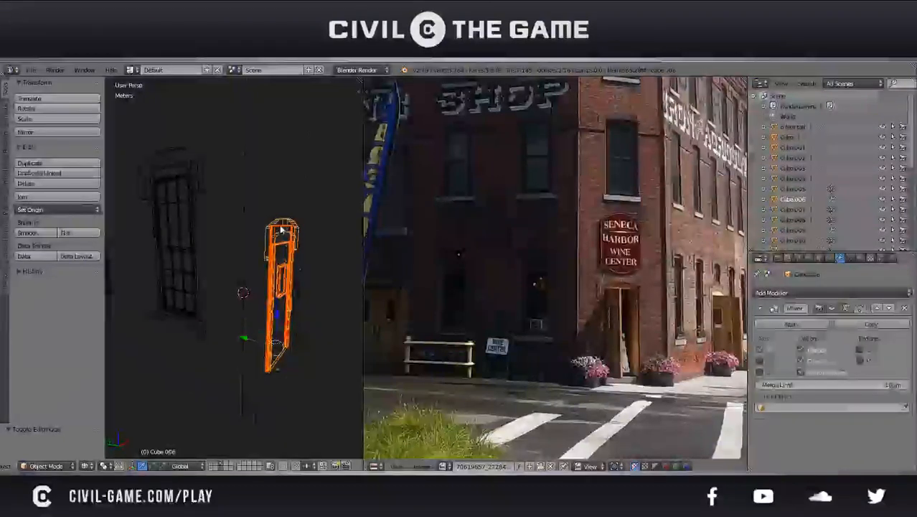
right_click(303, 319, "shift")
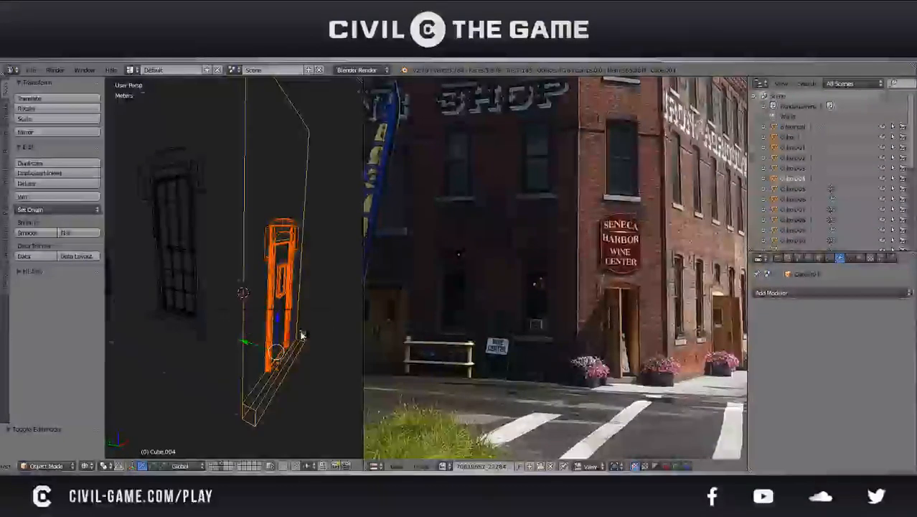
key("z")
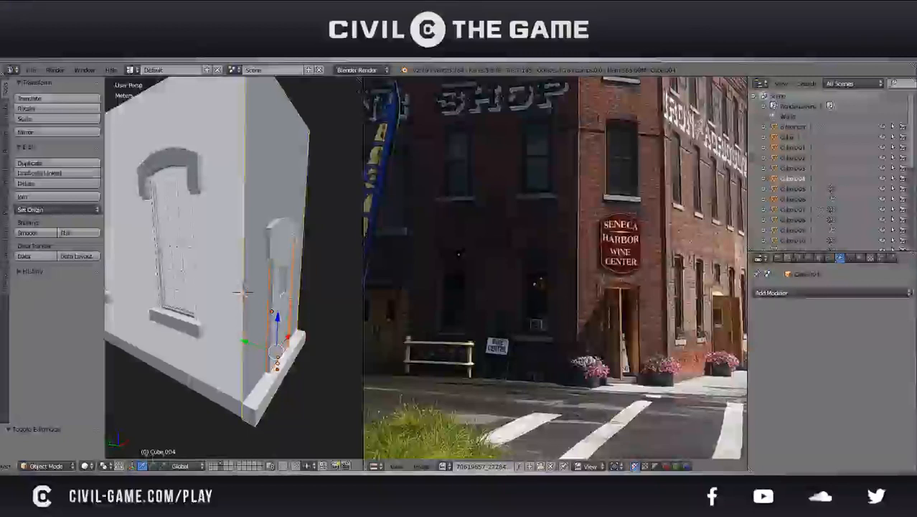
Set the pivot point to 3D Cursor and rotate the selected entrance section -45° about the global Z axis
left_click(119, 465)
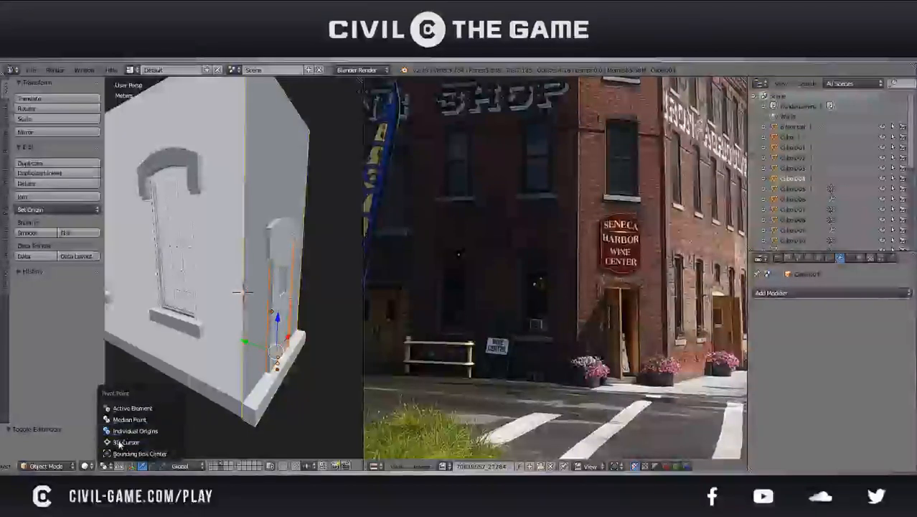
left_click(122, 442)
key("s")
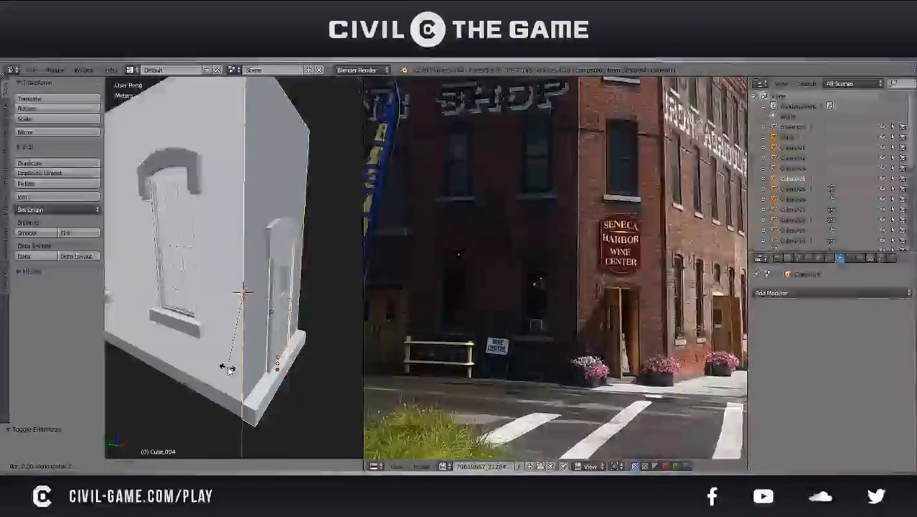
type("45")
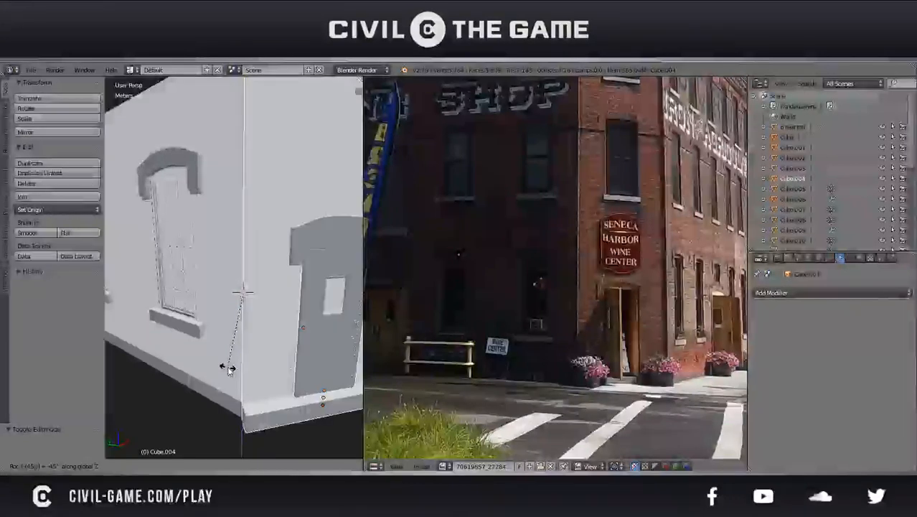
key("Return")
Deselect the rotated entrance section and save the file, viewing the whole building
key("a")
scroll(228, 371, "down", 8)
middle_click_drag(188, 314, 203, 348)
middle_click_drag(246, 317, 275, 235)
key("ctrl+s")
left_click(210, 283)
scroll(210, 283, "up", 4)
scroll(210, 283, "down", 4)
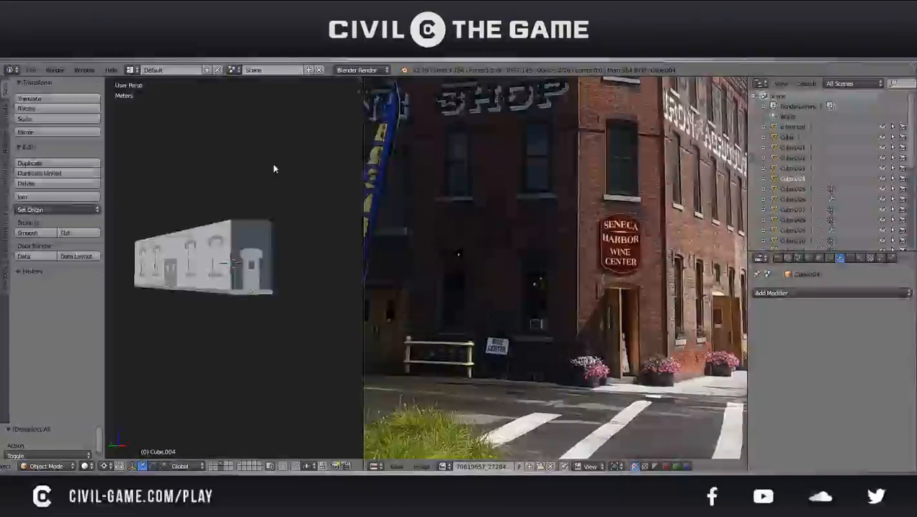
Select the side wall beside the corner entrance, check its mesh, and set the pivot point to Median Point in Object Mode
middle_click_drag(269, 174, 263, 310)
scroll(262, 310, "up", 3)
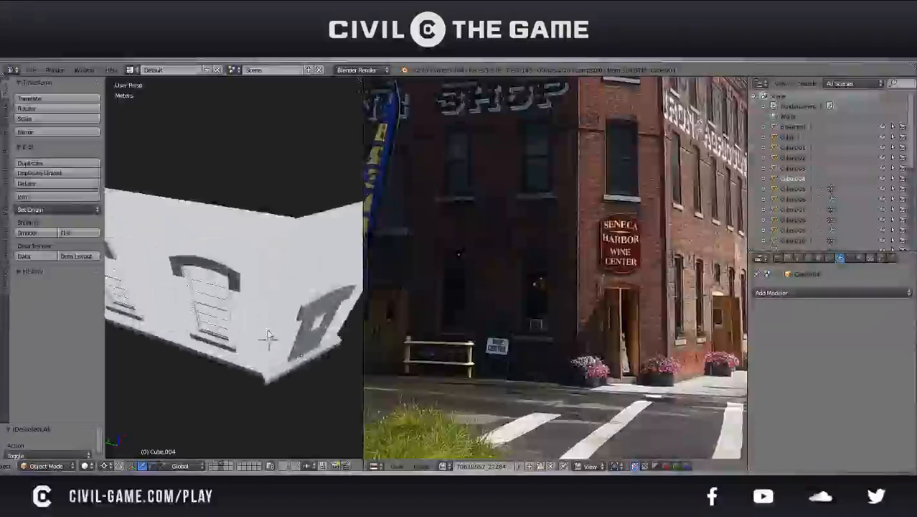
right_click(269, 339)
key("Tab")
middle_click_drag(270, 339, 252, 305)
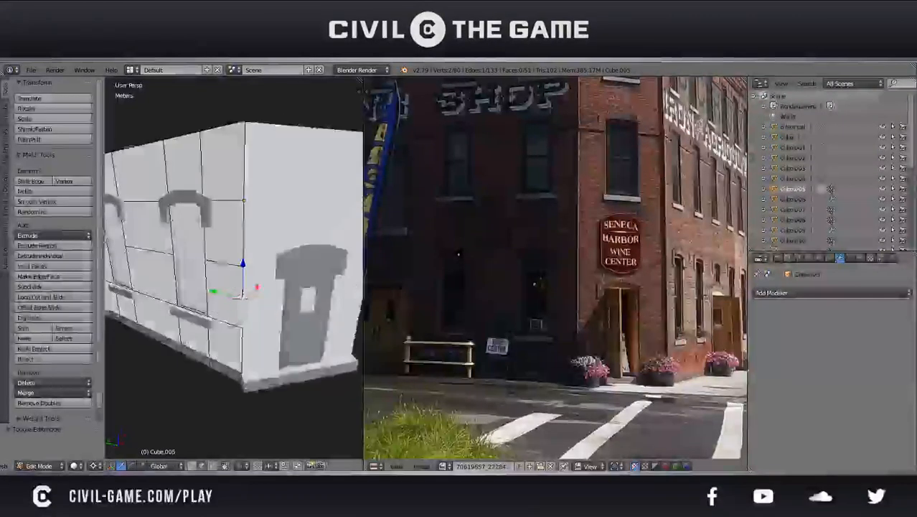
key("Tab")
left_click(111, 466)
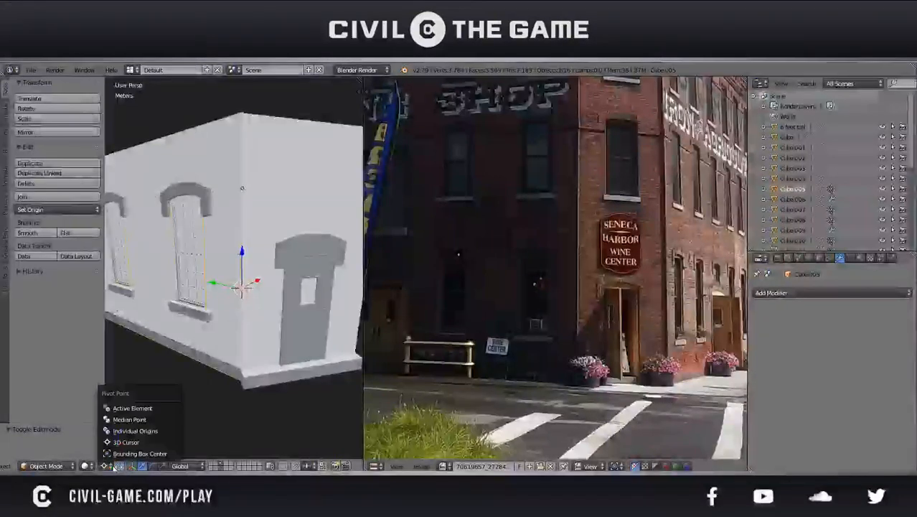
left_click(118, 422)
Duplicate the side wall in place and rotate the copy 90° about the global Z axis
scroll(225, 328, "down", 3)
mouse_move(225, 327)
middle_mouse_down()
mouse_move(262, 342)
mouse_move(221, 307)
mouse_move(195, 321)
mouse_move(164, 369)
mouse_move(231, 334)
middle_mouse_up()
scroll(263, 343, "down", 5)
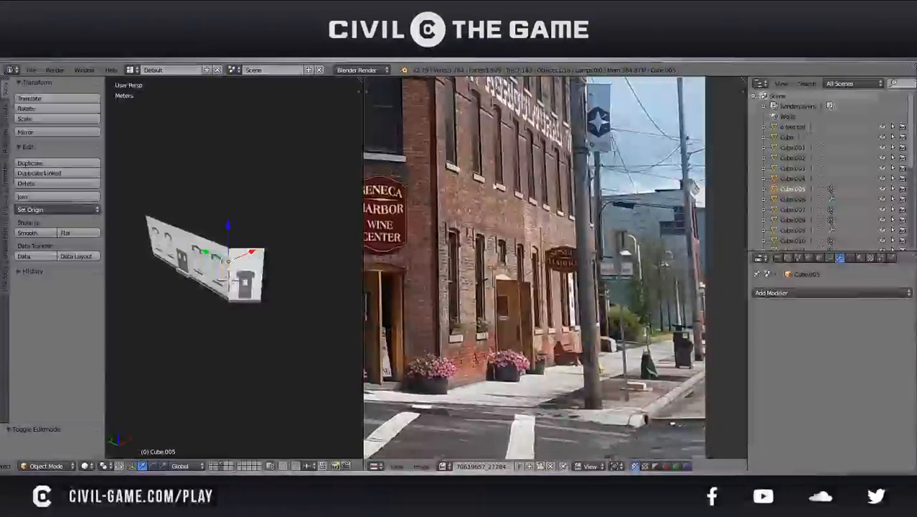
left_click_drag(534, 197, 551, 206)
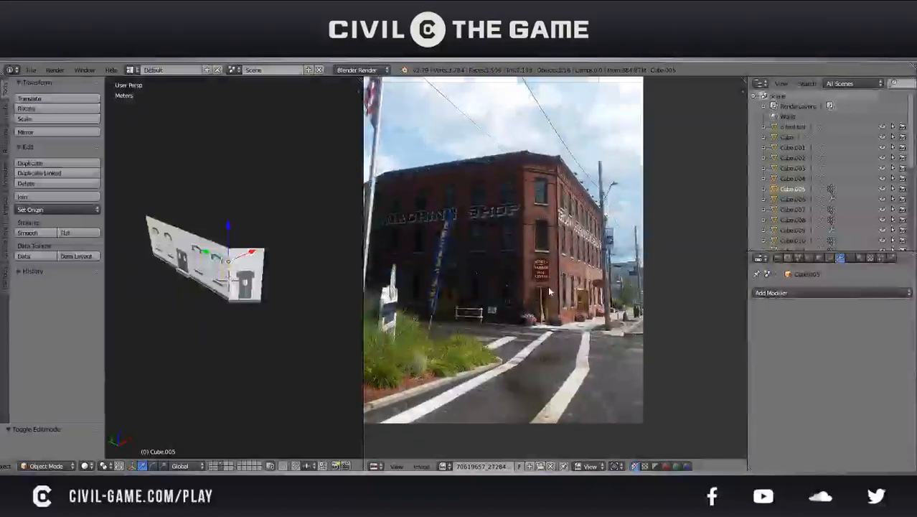
middle_click_drag(225, 244, 257, 247)
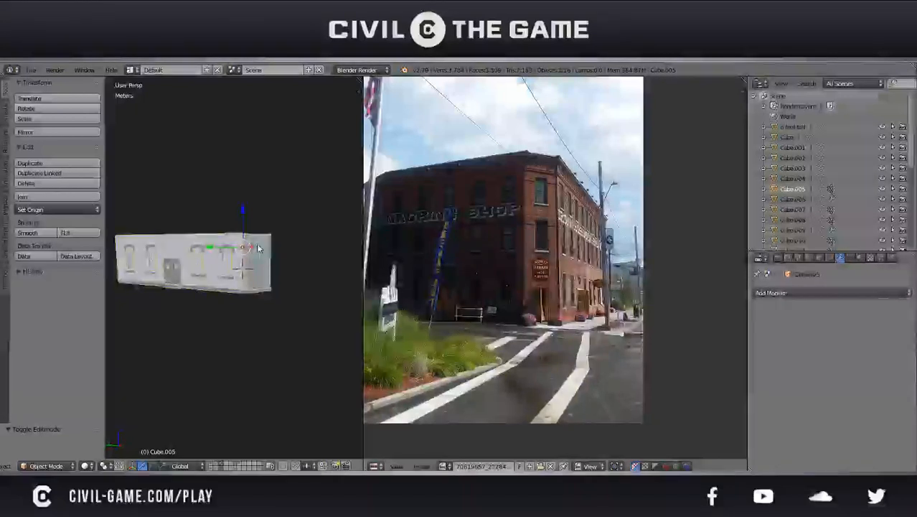
middle_click_drag(259, 248, 231, 277)
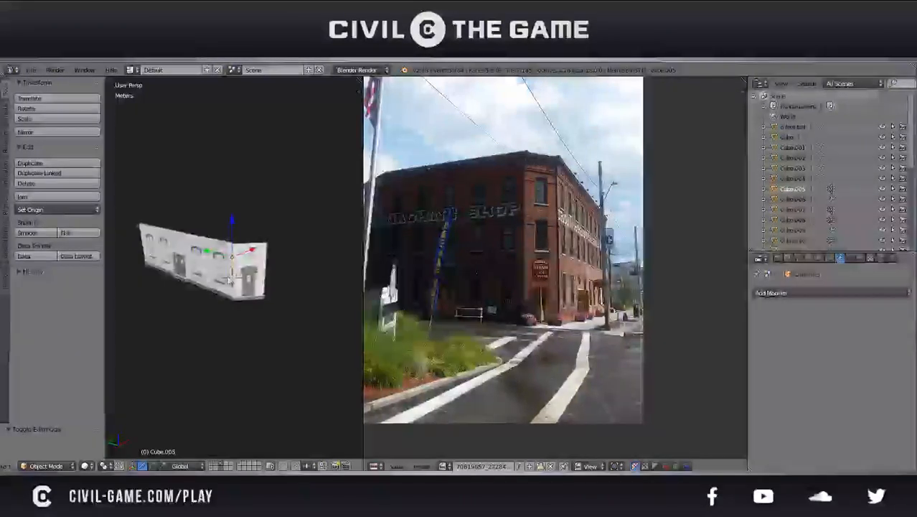
key("shift+d")
key("z")
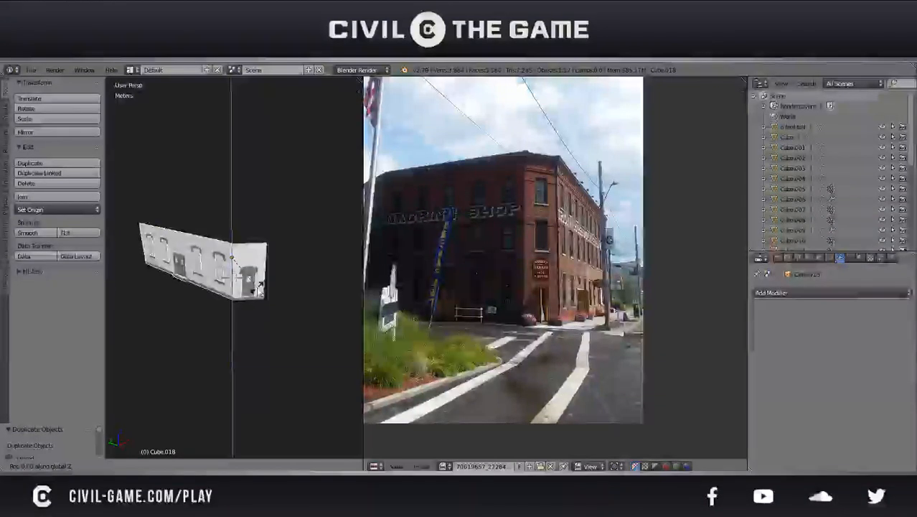
type("90")
key("Return")
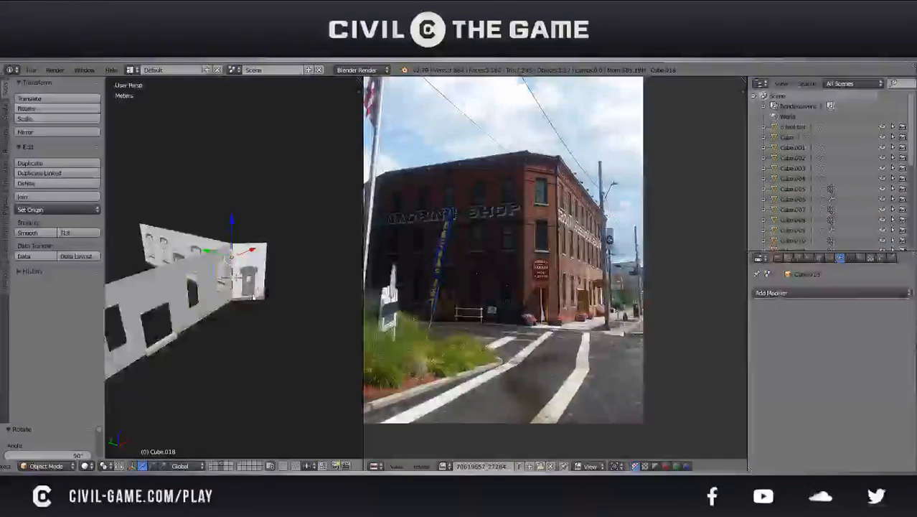
key("g")
key("y")
left_click(263, 282)
key("ctrl+z")
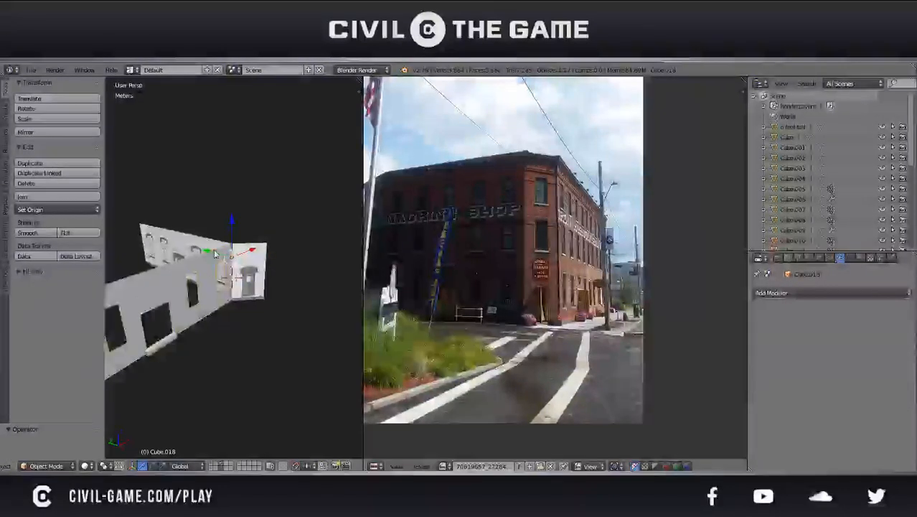
Move the duplicated wall 12 m along X, then along Y toward the far side of the corner entrance section
key("g")
key("x")
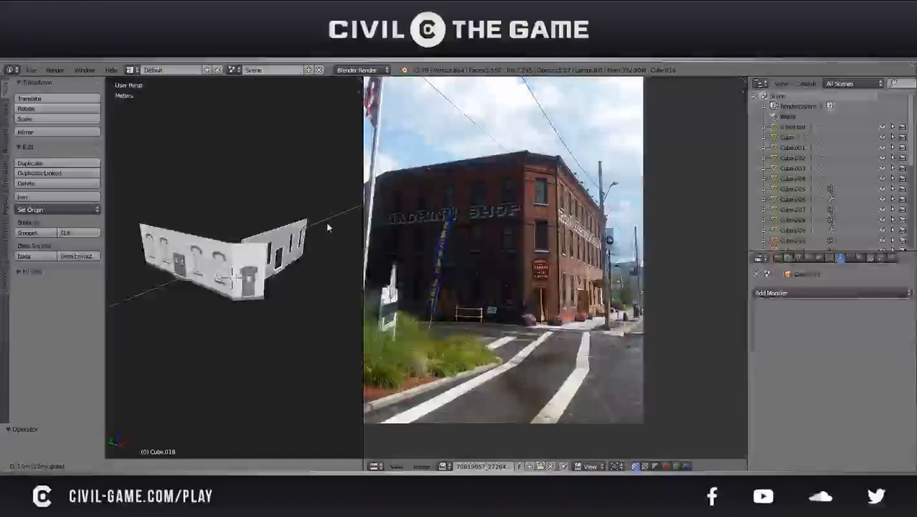
left_click(322, 227)
key("g")
key("y")
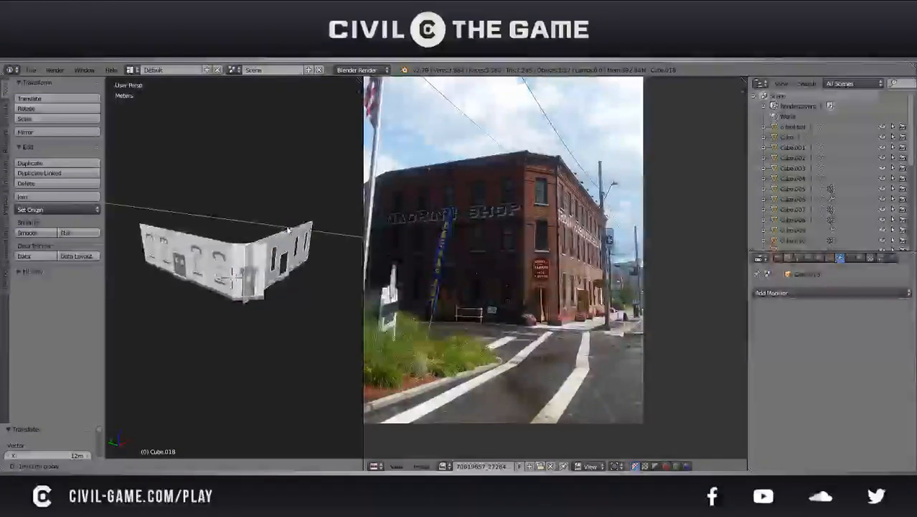
left_click(295, 231)
Examine the gap along Y between the duplicated wall and the entrance section's outer edge in right orthographic wireframe view
middle_click_drag(294, 231, 241, 276)
key("KP_1")
key("KP_3")
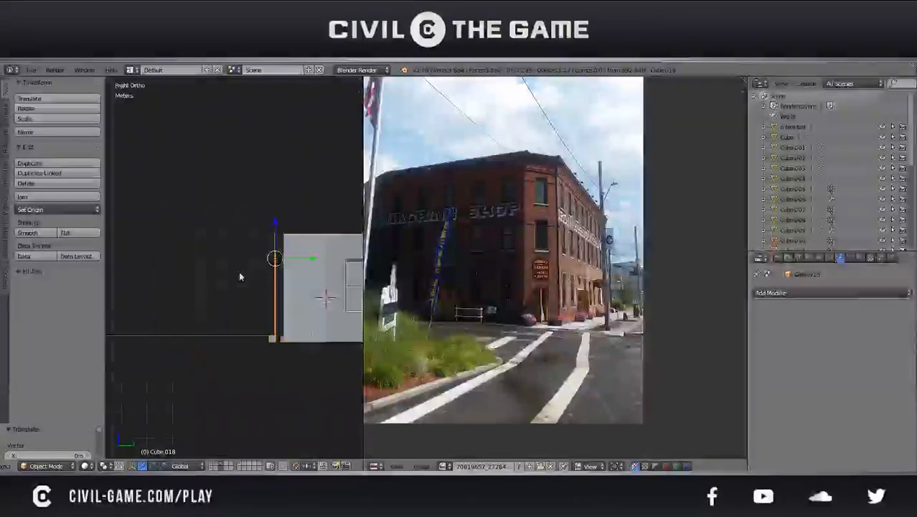
scroll(240, 276, "up", 8)
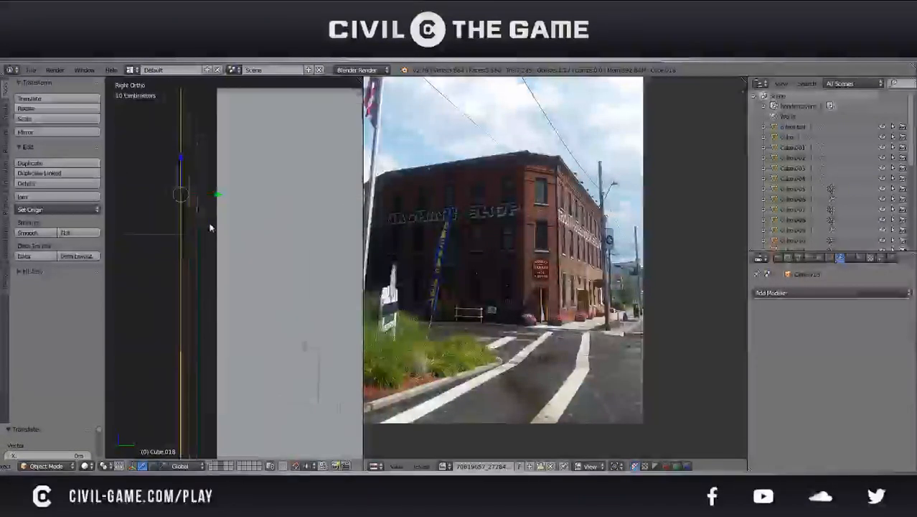
middle_click_drag(214, 235, 259, 311, "shift")
left_click_drag(214, 202, 278, 212)
scroll(264, 192, "up", 4)
scroll(228, 296, "up", 5)
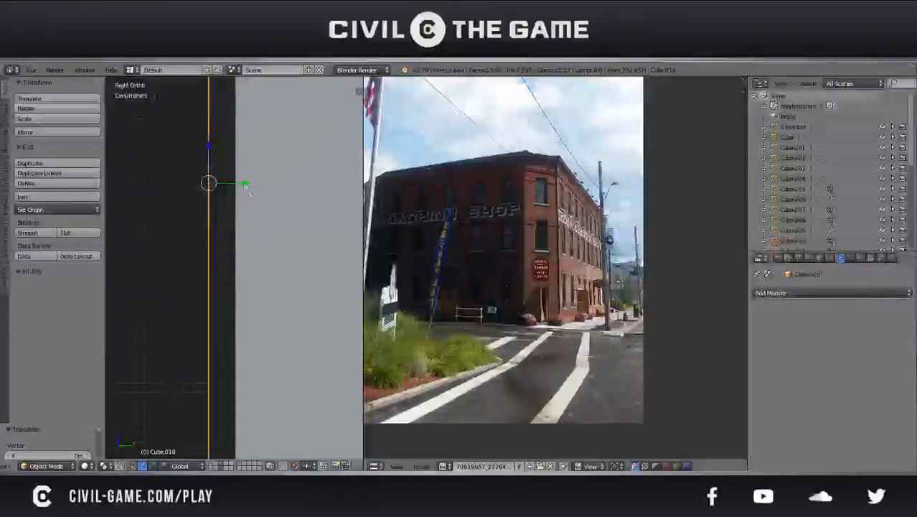
key("z")
left_click_drag(231, 171, 262, 176)
middle_click_drag(249, 191, 244, 301, "shift")
scroll(262, 300, "up", 8)
left_click_drag(267, 316, 205, 330)
scroll(172, 329, "up", 5)
key("ctrl+z")
Move the duplicated wall along Y at millimetre scale to line up with the entrance section's outer edge
scroll(171, 329, "down", 3)
scroll(226, 325, "up", 6)
middle_click_drag(259, 363, 242, 264, "shift")
middle_click_drag(236, 375, 256, 267, "shift")
scroll(257, 315, "up", 6)
key("g")
key("y")
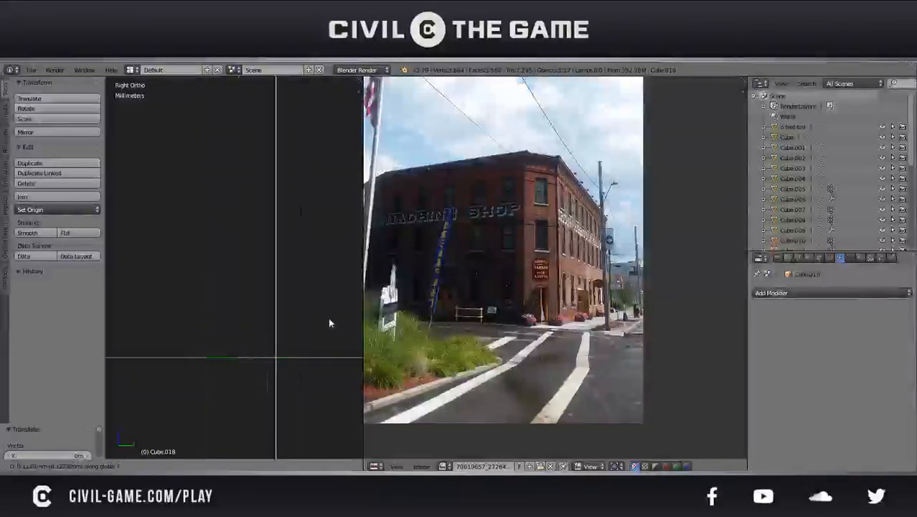
left_click(353, 322)
Move the duplicated wall 1.76 m along X, clear of the corner entrance section, in solid shading
scroll(354, 322, "down", 7)
middle_click_drag(354, 322, 354, 323)
key("KP_3")
key("KP_5")
key("z")
scroll(354, 323, "down", 4)
mouse_move(201, 257)
middle_mouse_down()
mouse_move(302, 291)
mouse_move(330, 265)
middle_mouse_up()
key("g")
key("x")
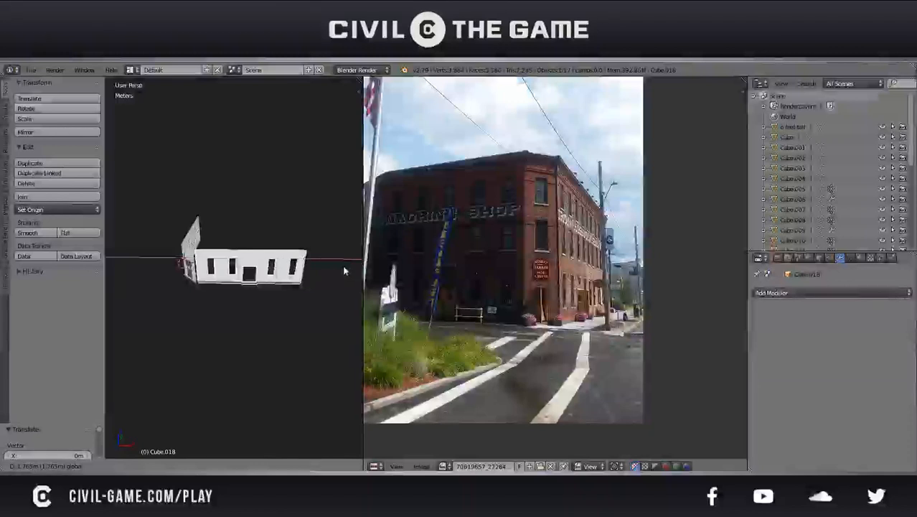
left_click(344, 271)
In front orthographic wireframe view, move the duplicated wall -20 cm along X toward the entrance section's edge
middle_click_drag(279, 292, 246, 300)
scroll(303, 288, "up", 2)
scroll(277, 280, "up", 3)
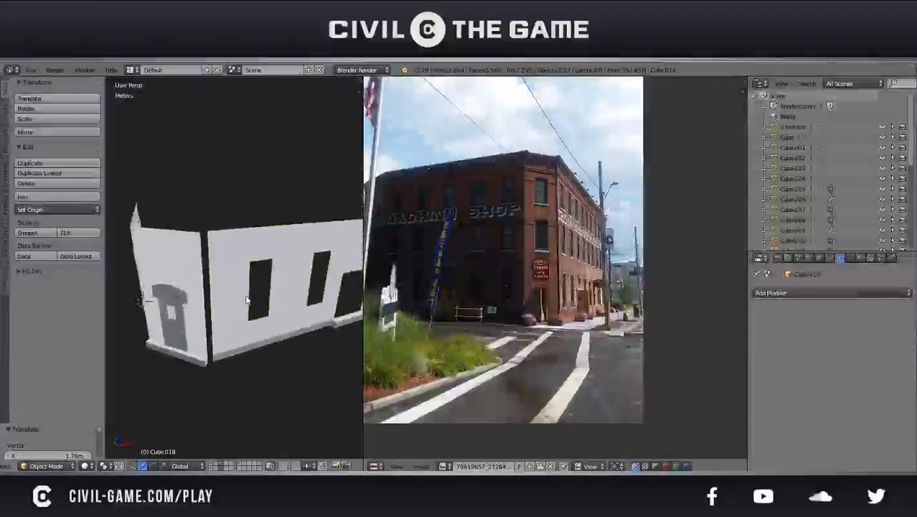
key("KP_3")
key("KP_5")
key("KP_1")
scroll(234, 318, "up", 6)
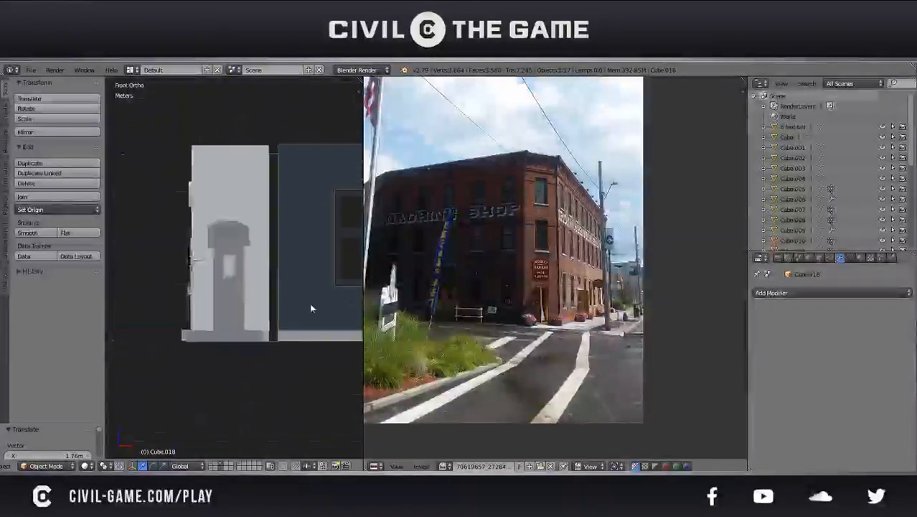
scroll(269, 321, "up", 5)
middle_click_drag(305, 318, 260, 289, "shift")
key("g")
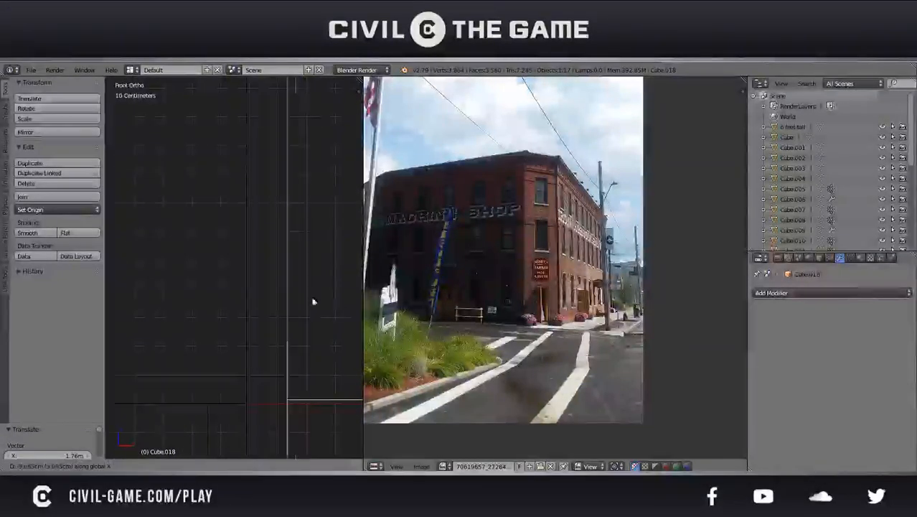
left_click(273, 300)
Nudge the duplicated wall along X at millimetre scale to meet the entrance section's edge, and deselect it
scroll(273, 300, "up", 5)
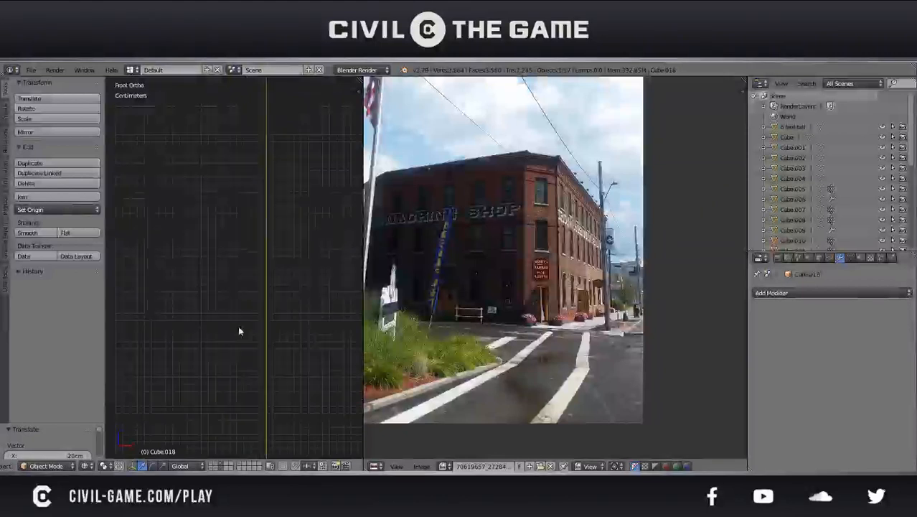
scroll(271, 304, "up", 1)
middle_click_drag(312, 306, 258, 310, "shift")
scroll(263, 305, "up", 4)
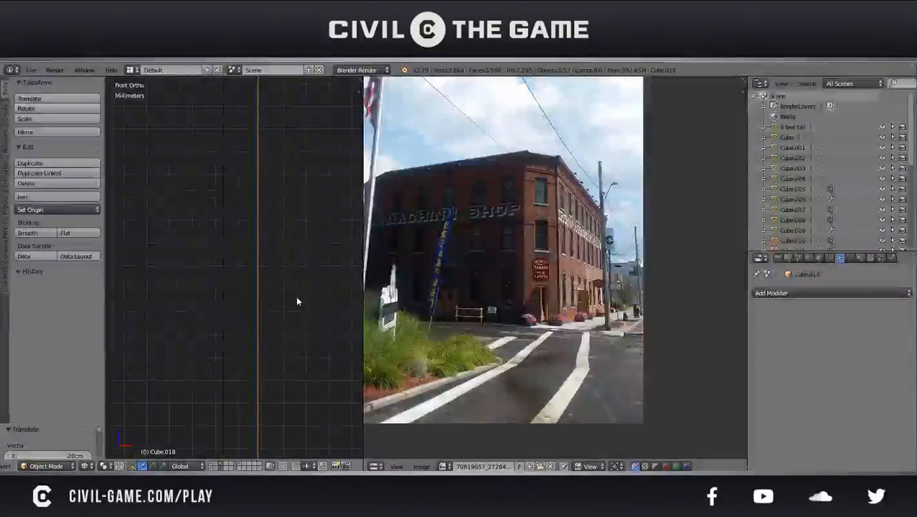
key("g")
key("x")
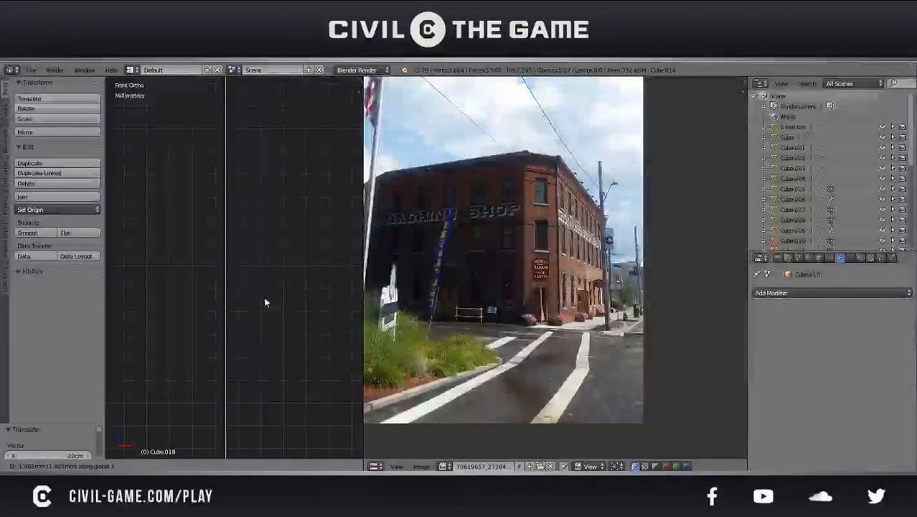
left_click(261, 295)
key("a")
scroll(261, 295, "down", 4)
scroll(262, 301, "down", 6)
mouse_move(262, 301)
middle_mouse_down()
mouse_move(287, 307)
mouse_move(271, 301)
middle_mouse_up()
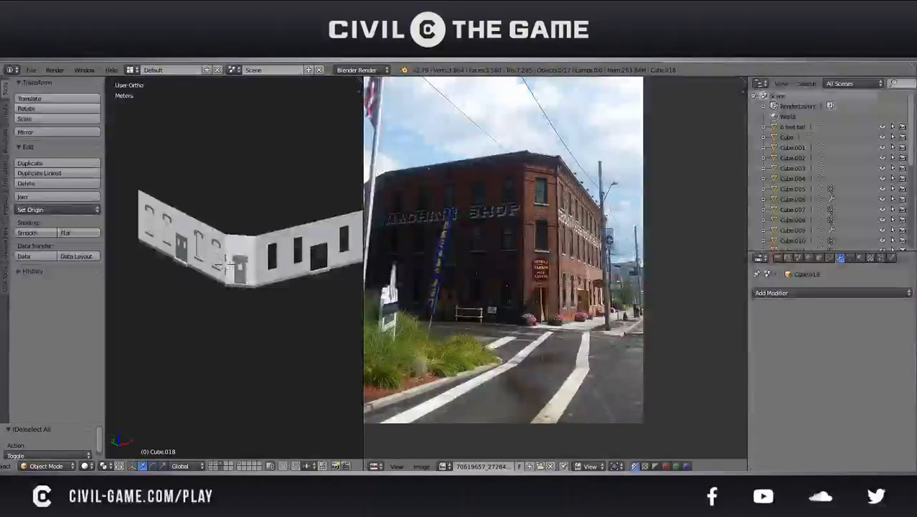
Open the duplicated wall's mesh for editing in Face select mode and save the file
middle_click_drag(161, 251, 201, 235)
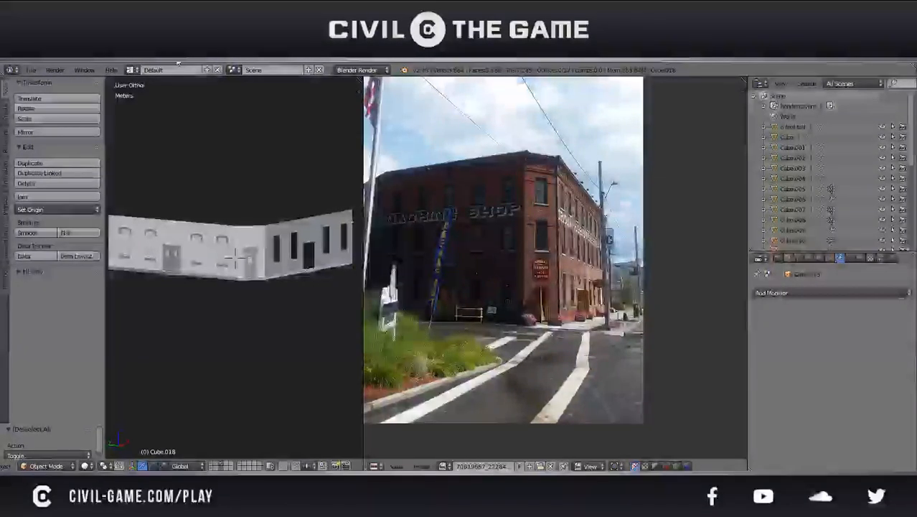
middle_click_drag(244, 192, 155, 211)
scroll(242, 194, "down", 2)
key("KP_5")
scroll(255, 197, "down", 2)
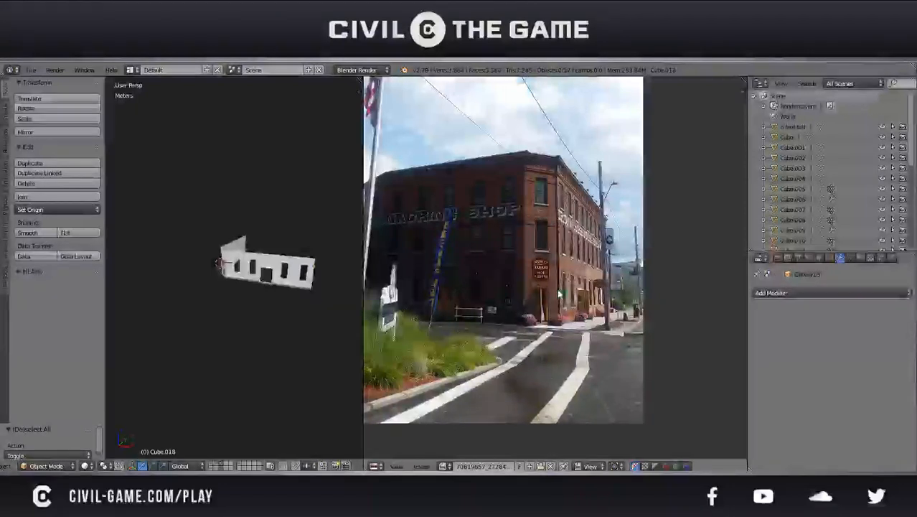
right_click(277, 265)
key("Tab")
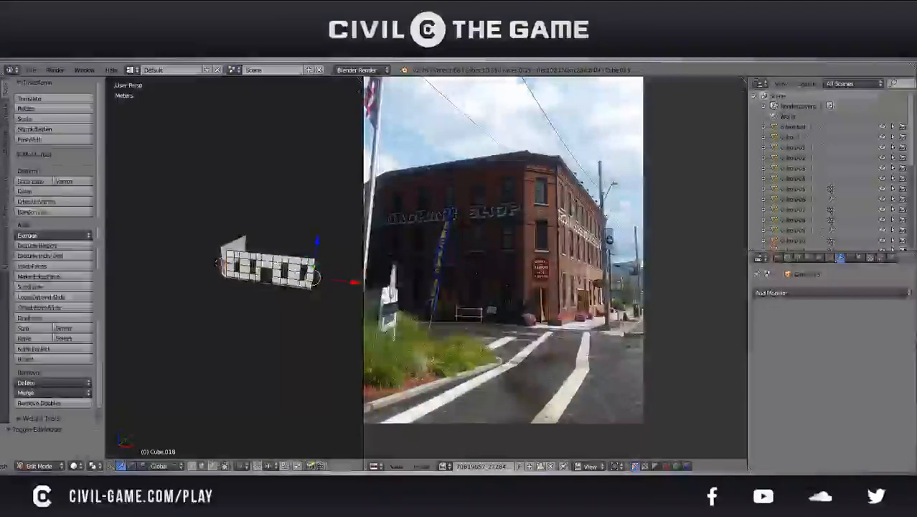
key("ctrl+s")
left_click(278, 267)
scroll(278, 266, "up", 1)
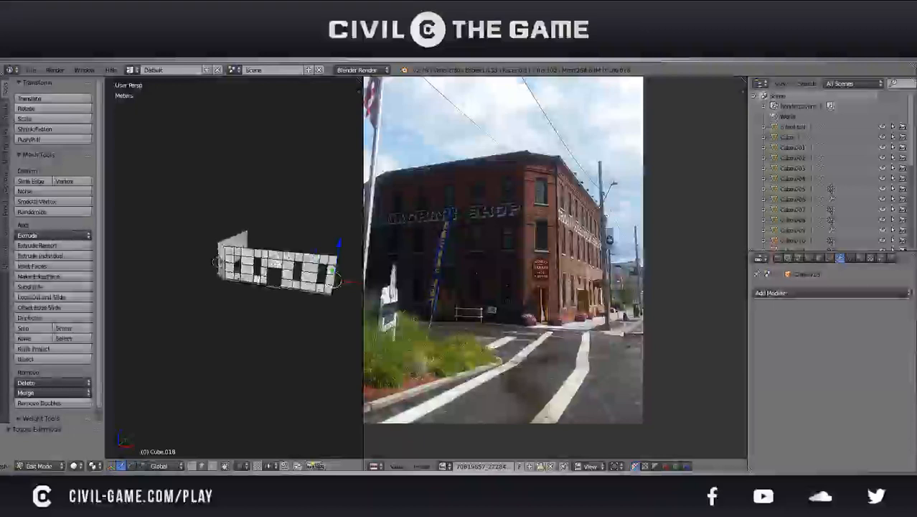
middle_click_drag(278, 266, 211, 249, "shift")
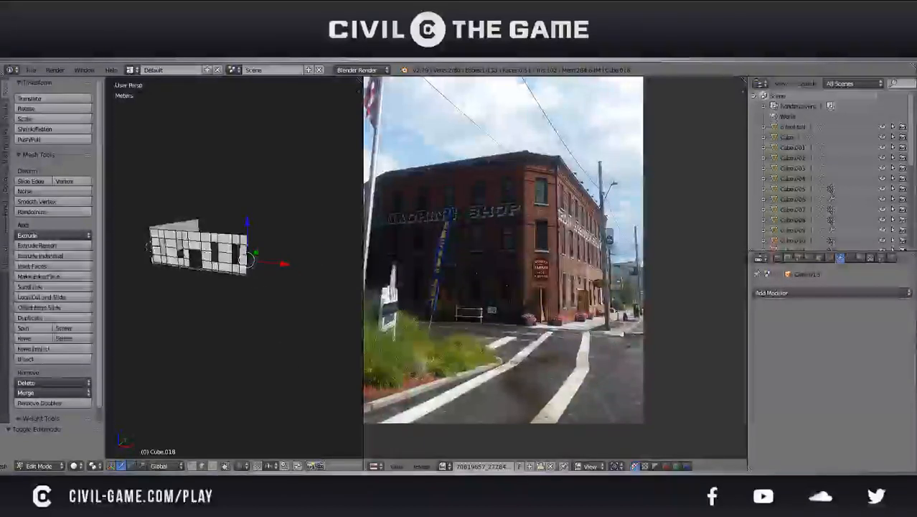
left_click(215, 466)
In front view, duplicate the wall's far end section containing its last two windows and move the copy 4.41 m along X
middle_click_drag(205, 301, 204, 336)
scroll(443, 275, "up", 2)
middle_click_drag(202, 291, 229, 277)
scroll(208, 273, "up", 4)
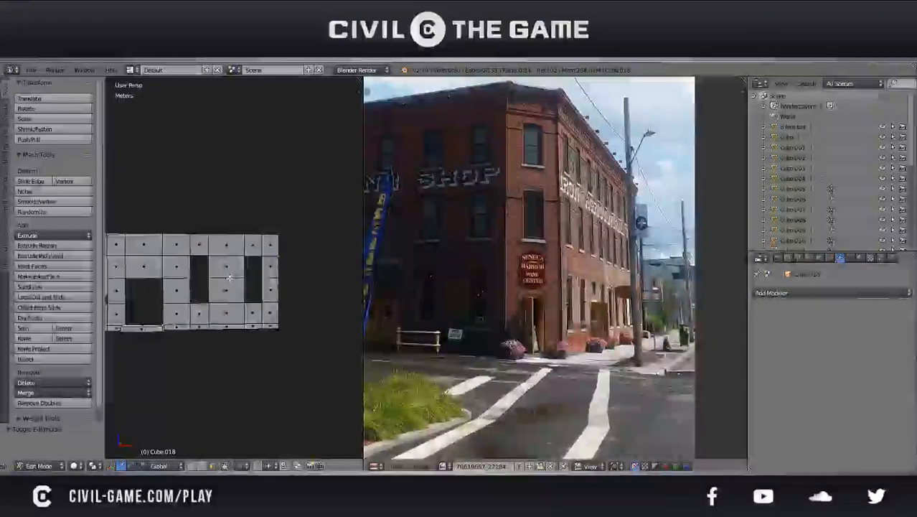
key("ctrl+KP_1")
scroll(229, 278, "up", 2)
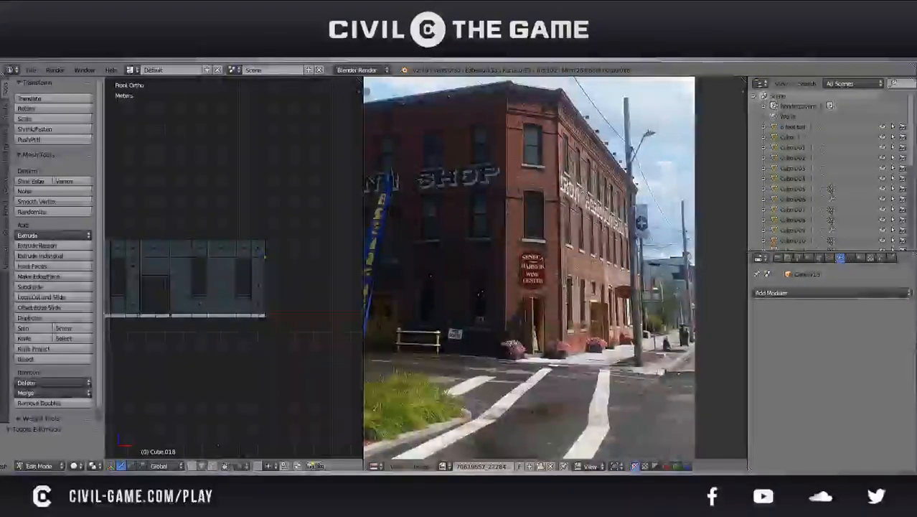
key("a")
left_click_drag(291, 336, 177, 207)
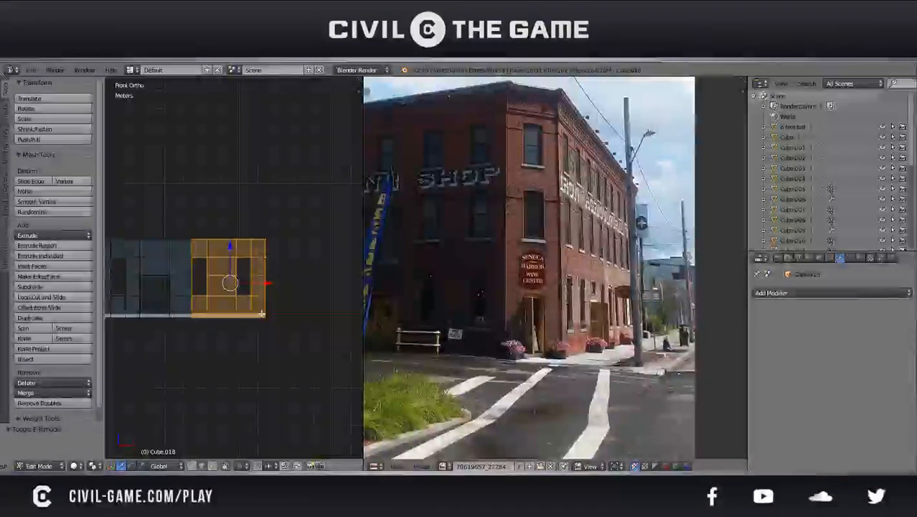
key("shift+d")
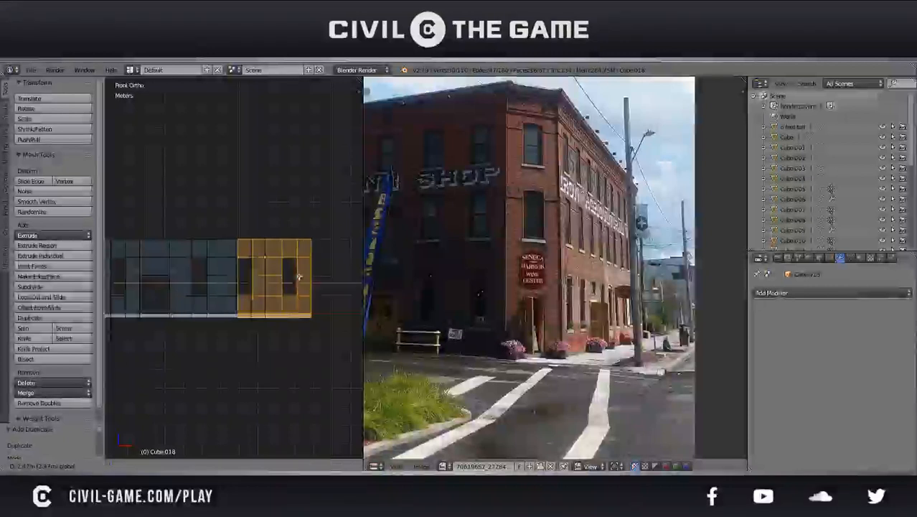
left_click(334, 279)
scroll(297, 276, "up", 4)
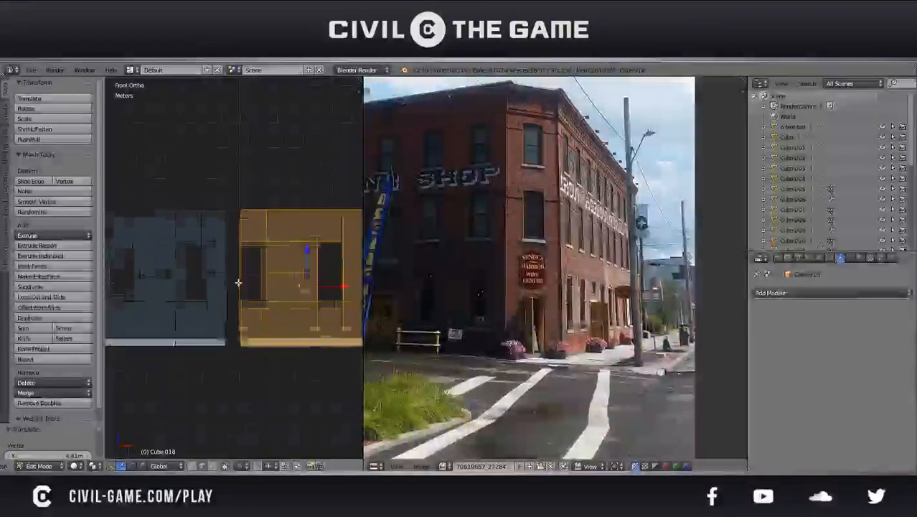
scroll(249, 284, "up", 3)
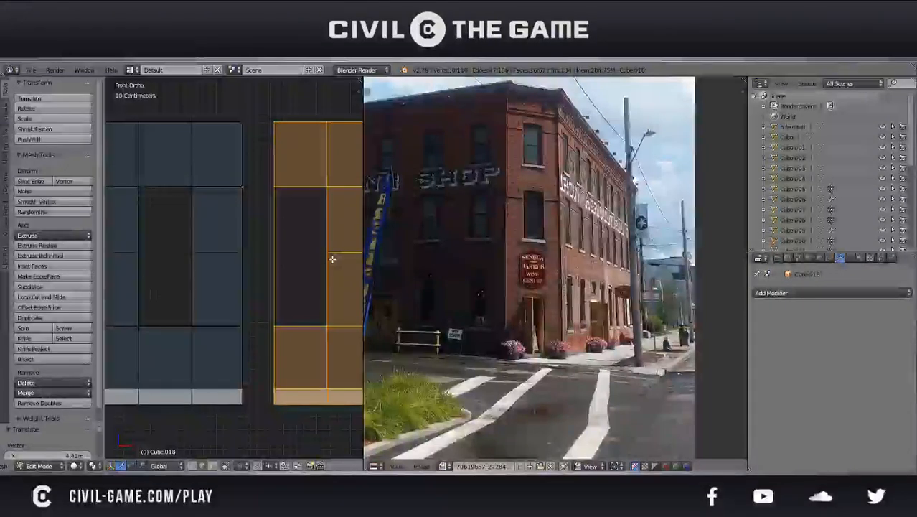
Move the copied two-window section -48 cm along X toward the wall's end and shift it 1.22 cm to meet the edge
key("g")
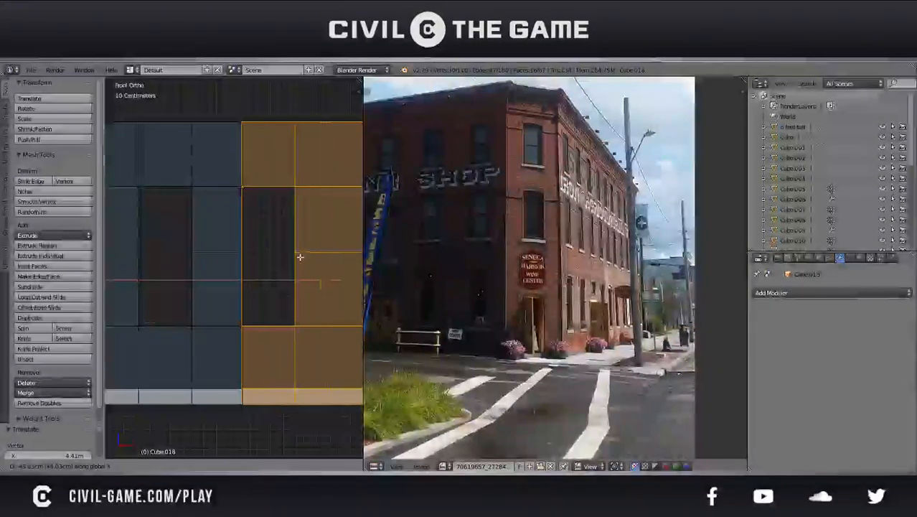
left_click(300, 257)
scroll(300, 257, "up", 5)
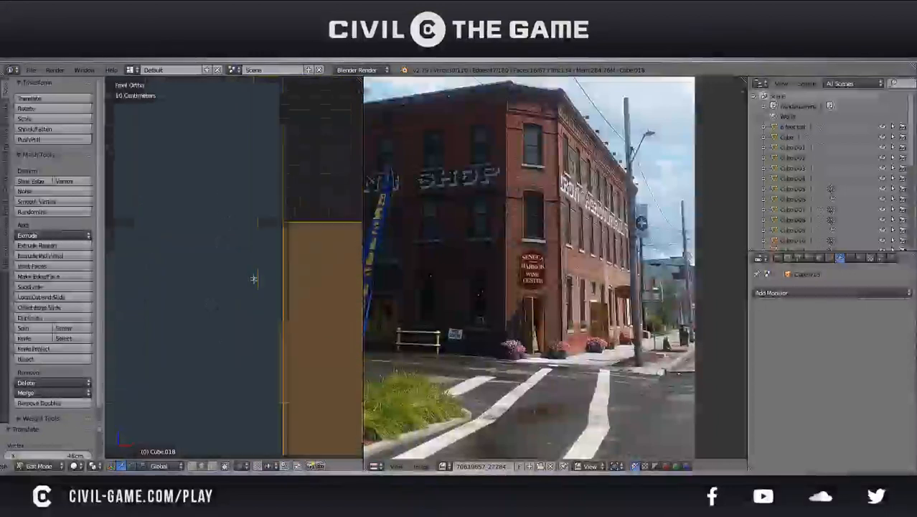
scroll(271, 304, "up", 3)
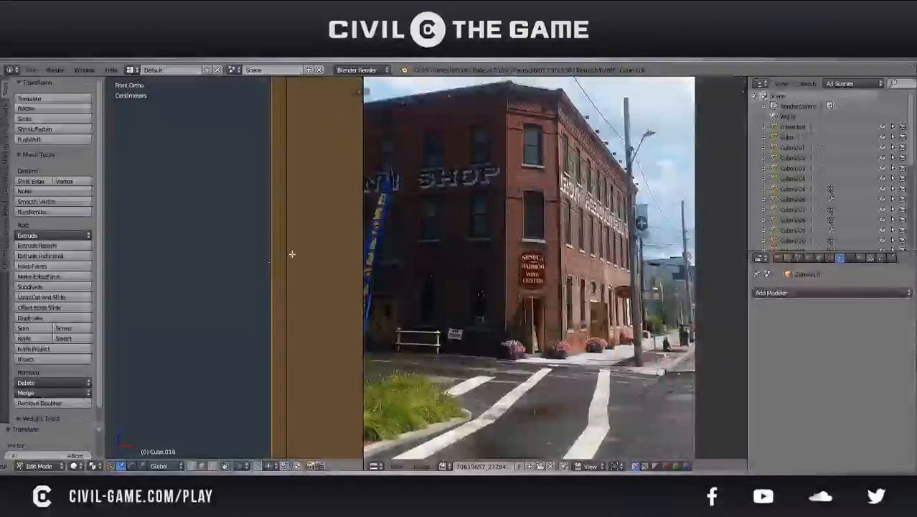
key("g")
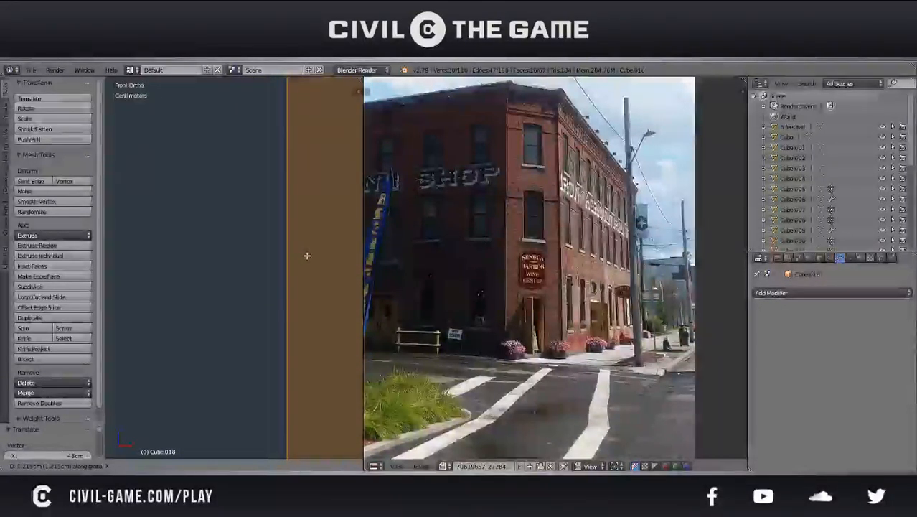
scroll(306, 251, "down", 5)
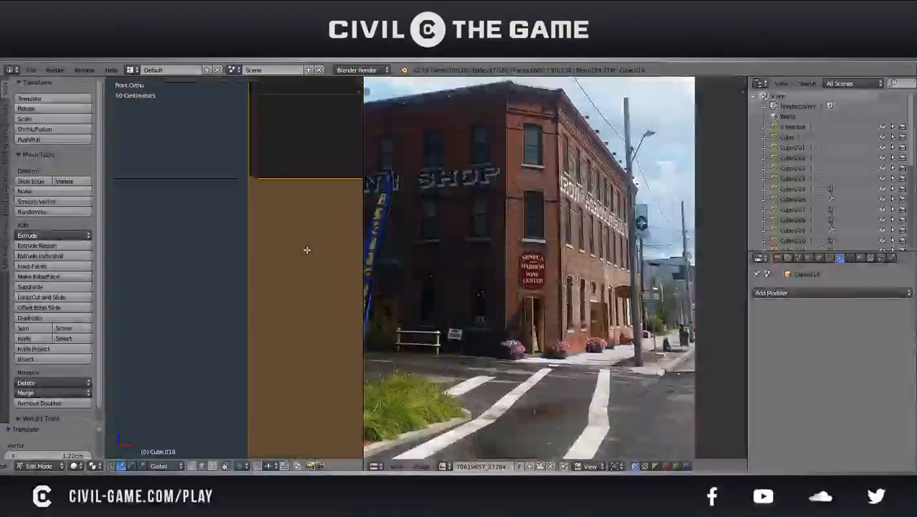
scroll(306, 249, "down", 6)
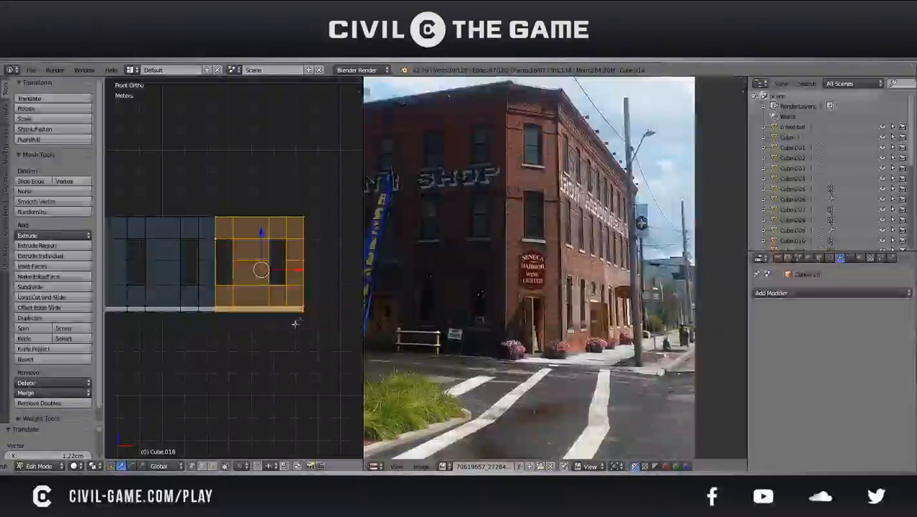
Delete the column of vertices along the seam between the wall and the copied window section
key("z")
key("b")
middle_click_drag(327, 330, 222, 190)
key("z")
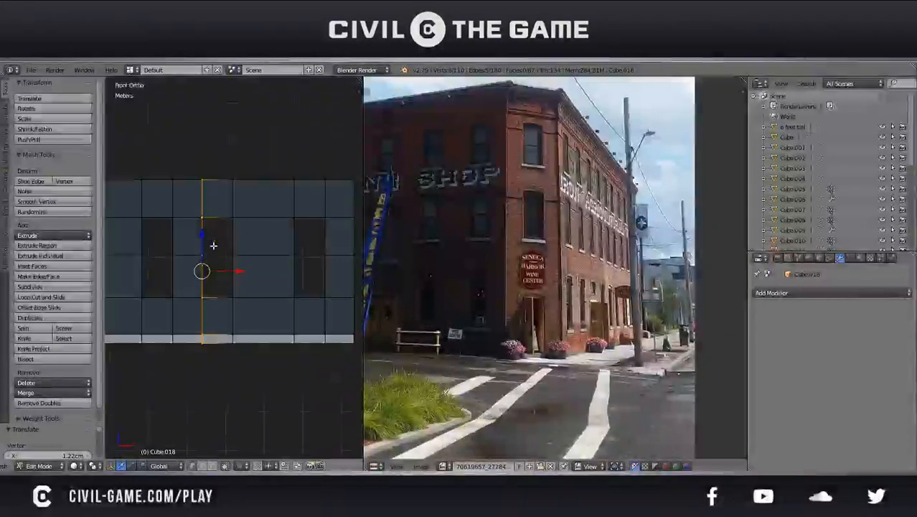
key("x")
left_click(205, 236)
In Edge select mode, fill the seam gap with faces along the base, below the window opening and above it
left_click(203, 466)
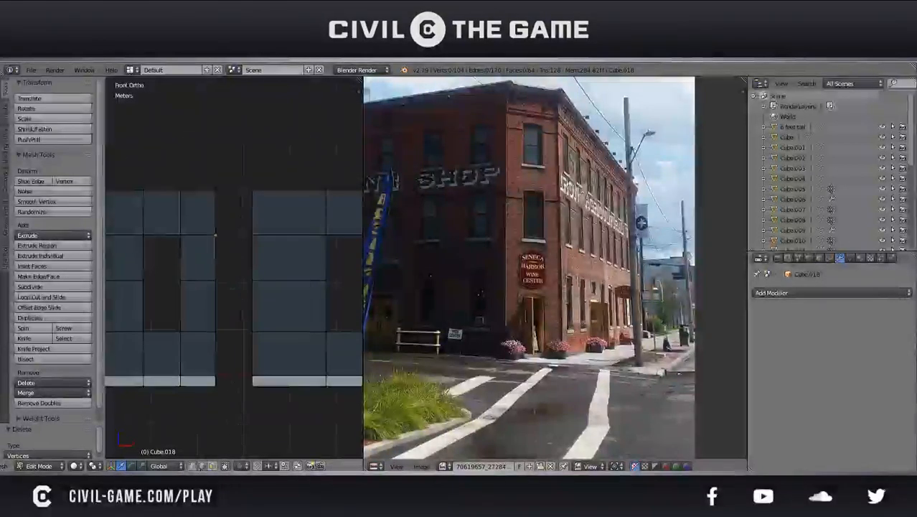
right_click(255, 387)
right_click(218, 381)
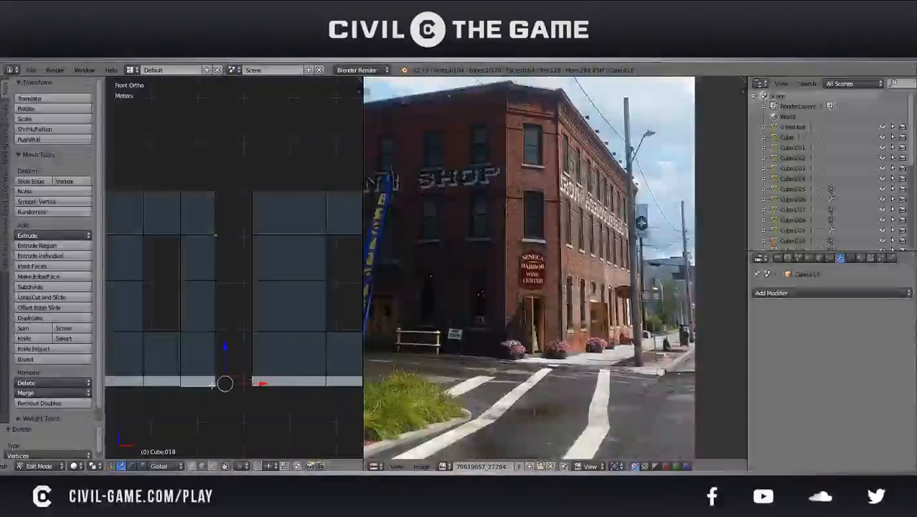
right_click(248, 369, "shift")
right_click(255, 383)
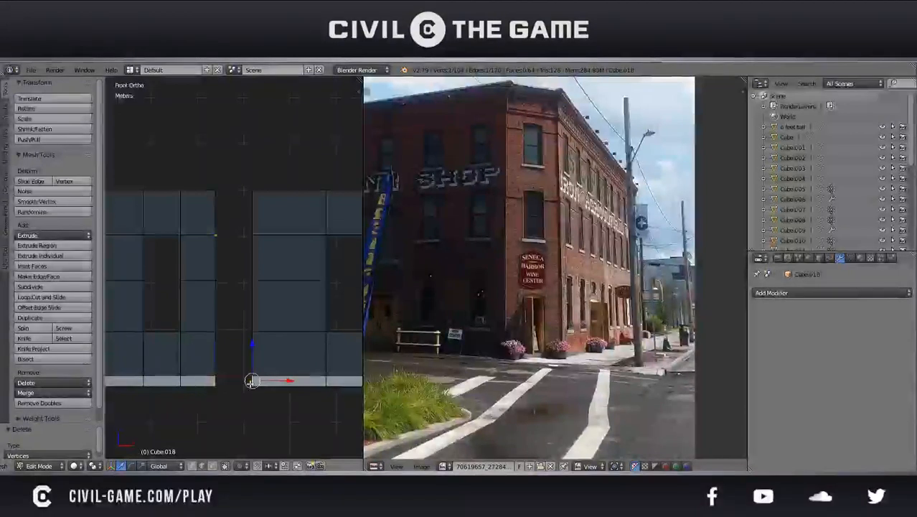
key("f")
right_click(218, 356)
right_click(250, 355, "shift")
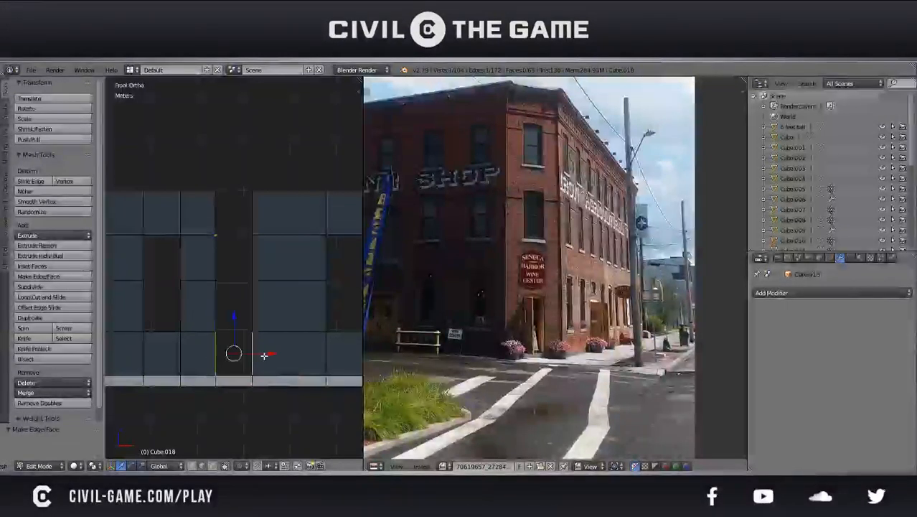
key("f")
right_click(254, 219)
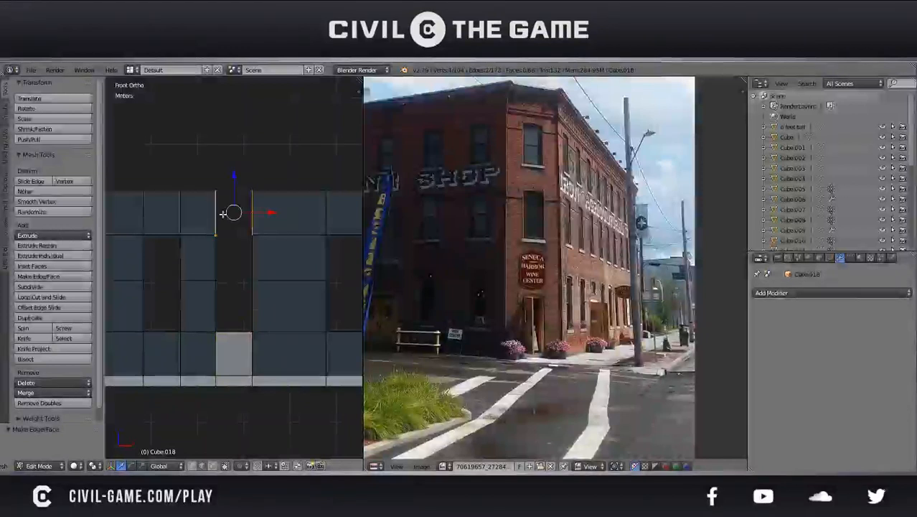
key("f")
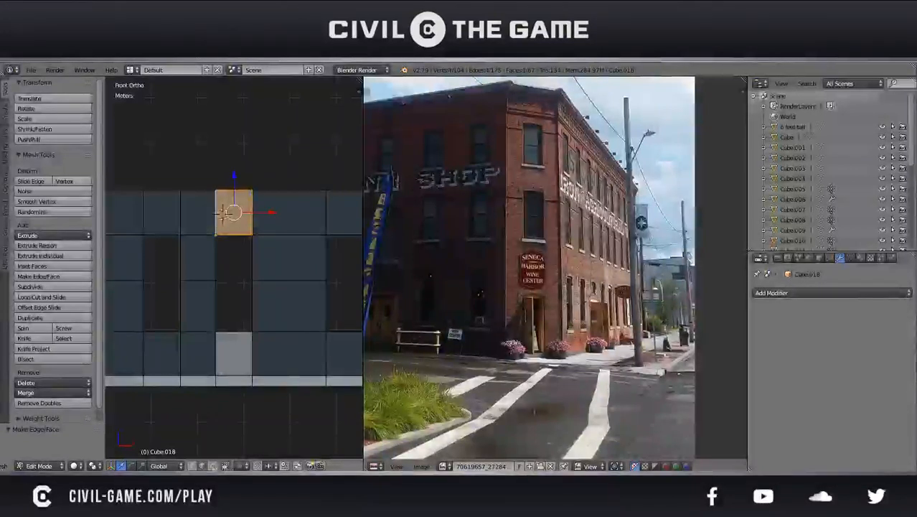
Deselect everything and inspect the extended wall and its new window spacing in perspective view
key("a")
middle_click_drag(221, 212, 199, 292)
key("KP_5")
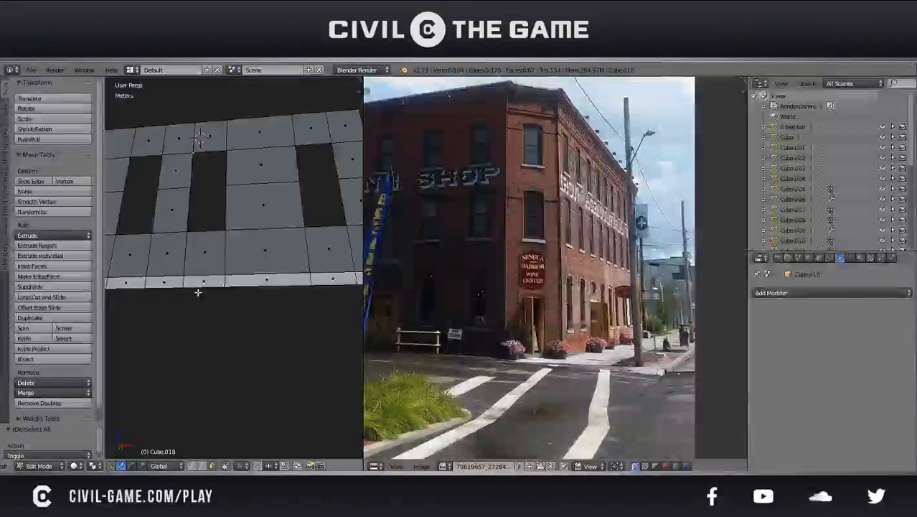
scroll(198, 292, "down", 6)
middle_click_drag(199, 292, 179, 307)
key("Tab")
scroll(250, 320, "down", 3)
key("Tab")
scroll(178, 300, "up", 3)
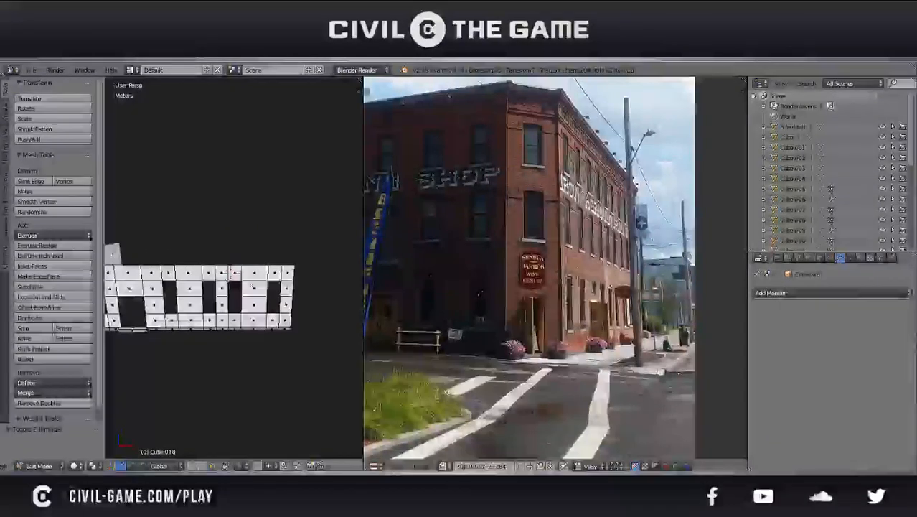
scroll(228, 274, "down", 1)
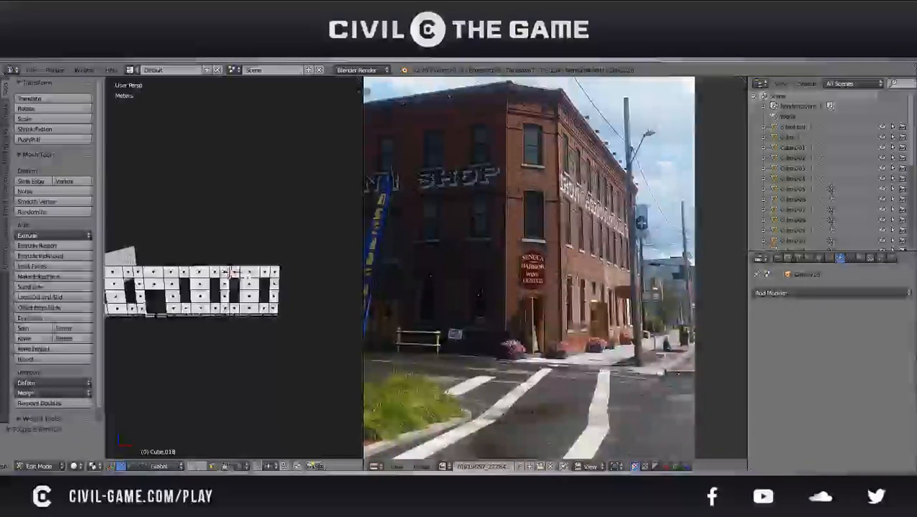
Try to remove the narrow column of faces at the seam between the wall and the copied section
key("x")
key("ctrl+Tab")
right_click(234, 313)
key("x")
right_click(238, 313, "shift")
right_click(246, 315)
right_click(230, 315)
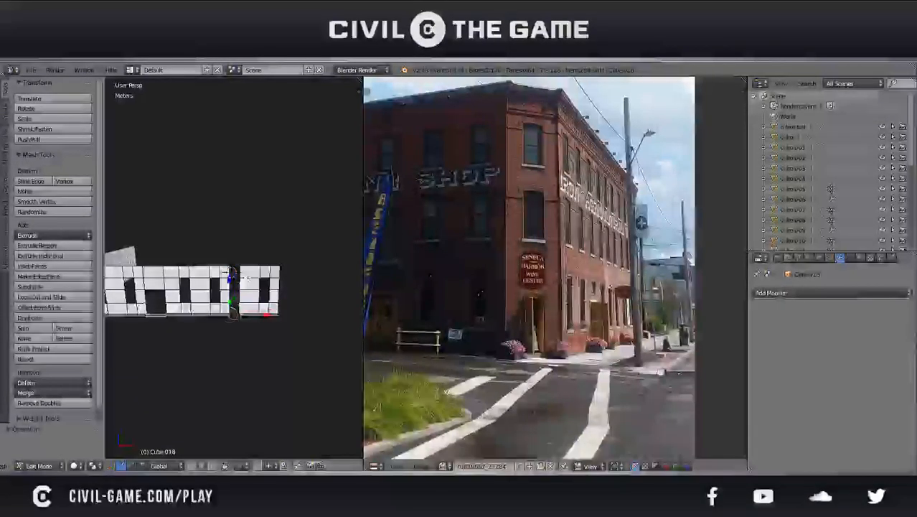
right_click(247, 315)
Undo the seam edits and delete all vertices of the copied window section as linked geometry
key("ctrl+z")
key("ctrl+z")
key("ctrl+z")
key("l")
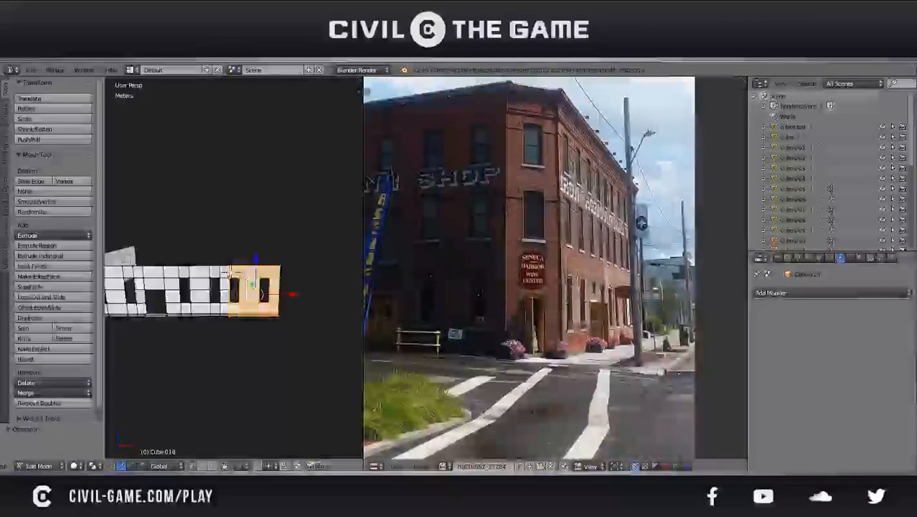
left_click_drag(279, 295, 301, 296)
key("x")
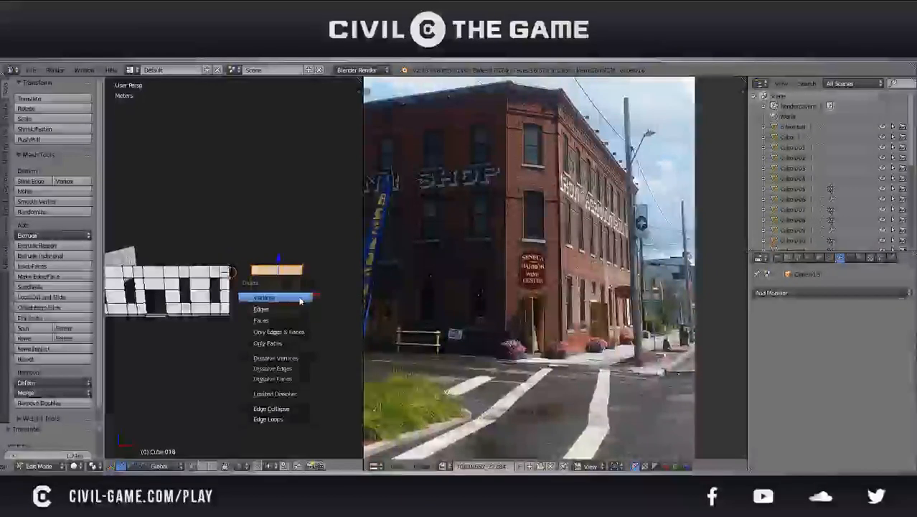
left_click(299, 296)
Duplicate the wall's far end section containing its last two windows and move the copy 4.4 m along X
mouse_move(261, 308)
middle_mouse_down()
mouse_move(254, 295)
mouse_move(295, 302)
middle_mouse_up()
scroll(295, 303, "up", 2)
key("z")
key("v")
key("b")
left_click_drag(328, 381, 214, 252)
key("b")
key("z")
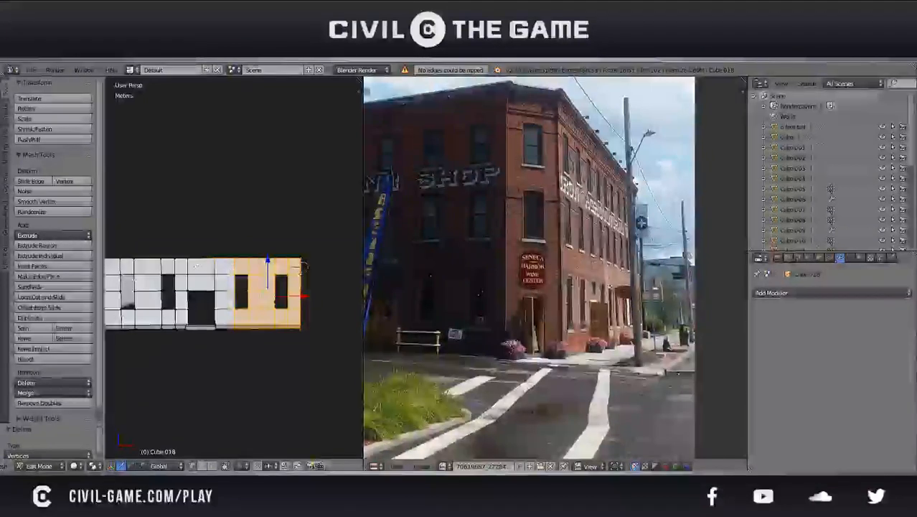
middle_click_drag(183, 266, 224, 260, "shift")
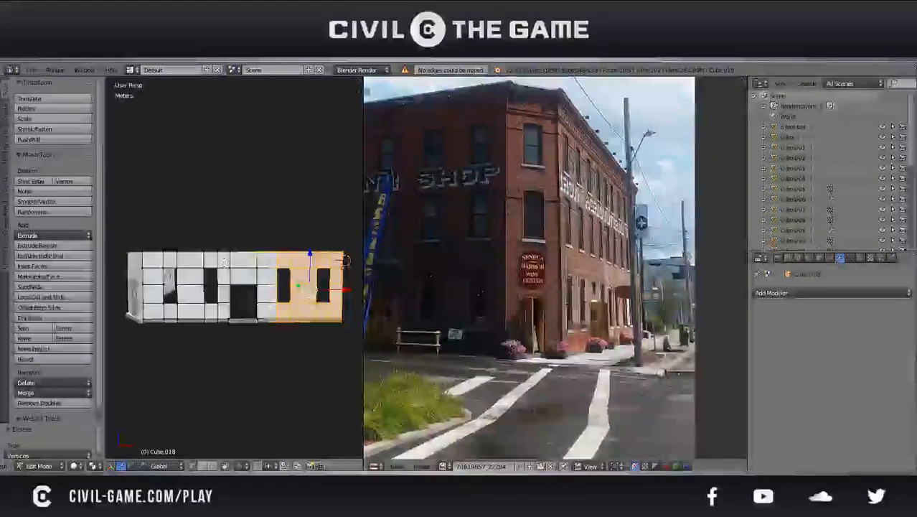
middle_click_drag(224, 262, 125, 262, "shift")
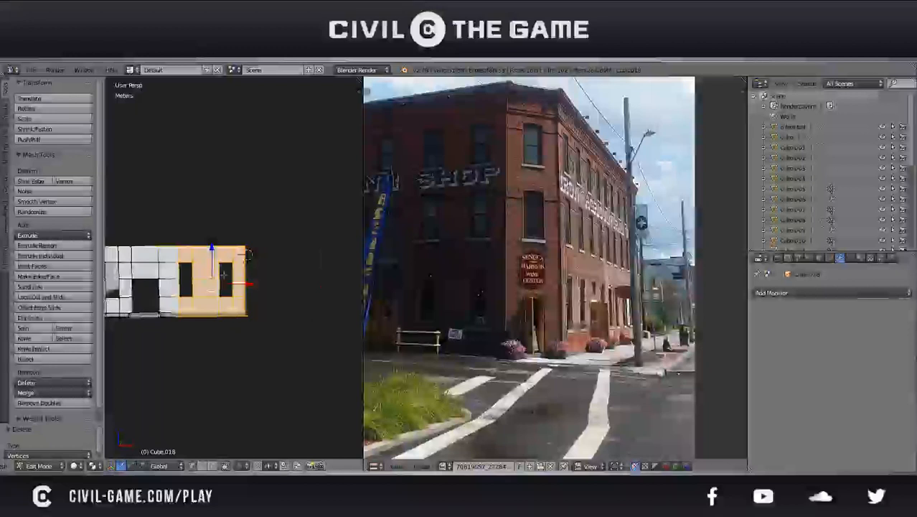
key("shift+d")
key("x")
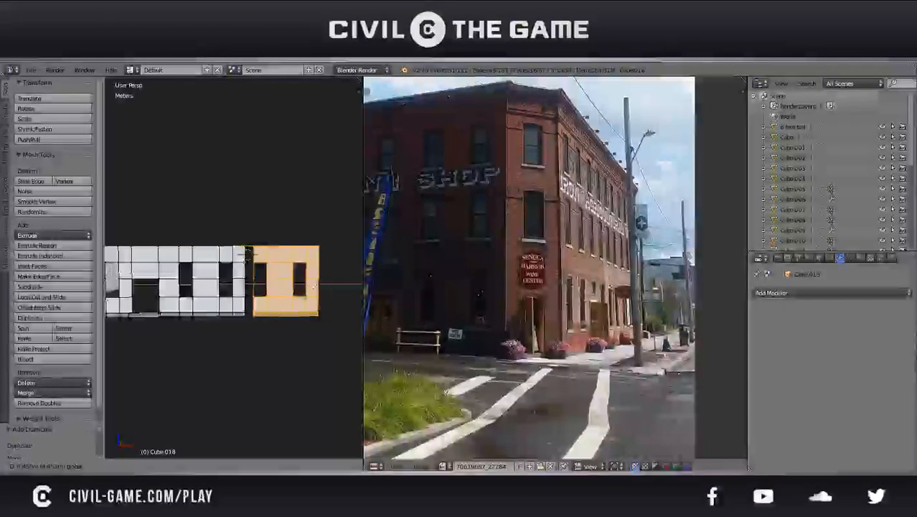
left_click(312, 285)
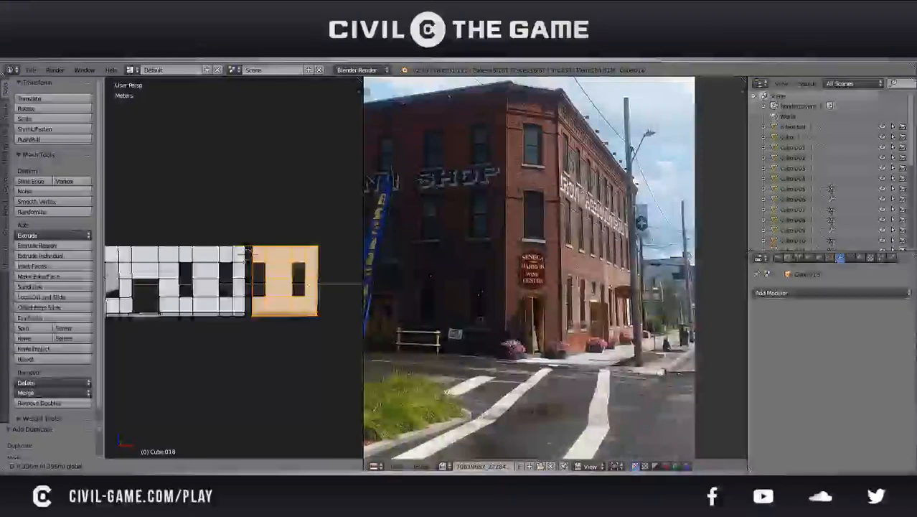
In front orthographic wireframe view, nudge the new copy -2.92 mm along X to line it up with the wall's end
scroll(311, 285, "up", 6)
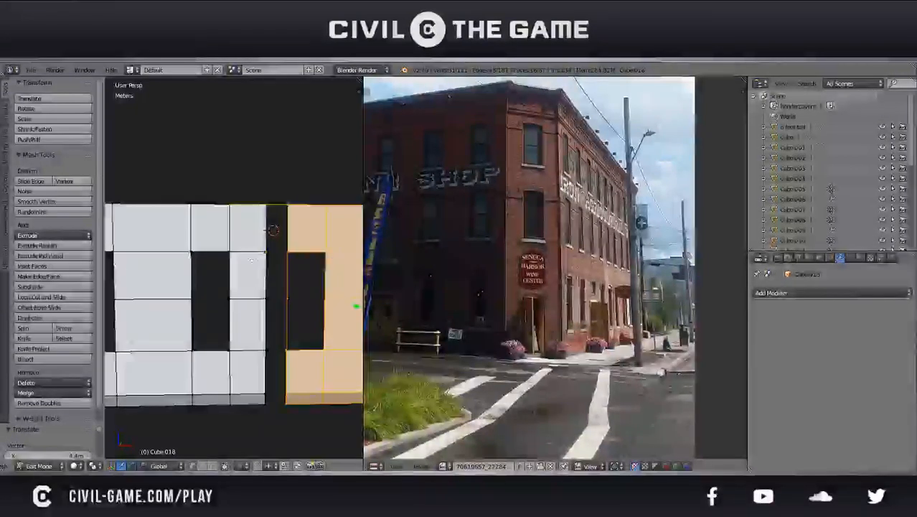
key("KP_1")
key("KP_5")
key("z")
scroll(234, 213, "up", 9)
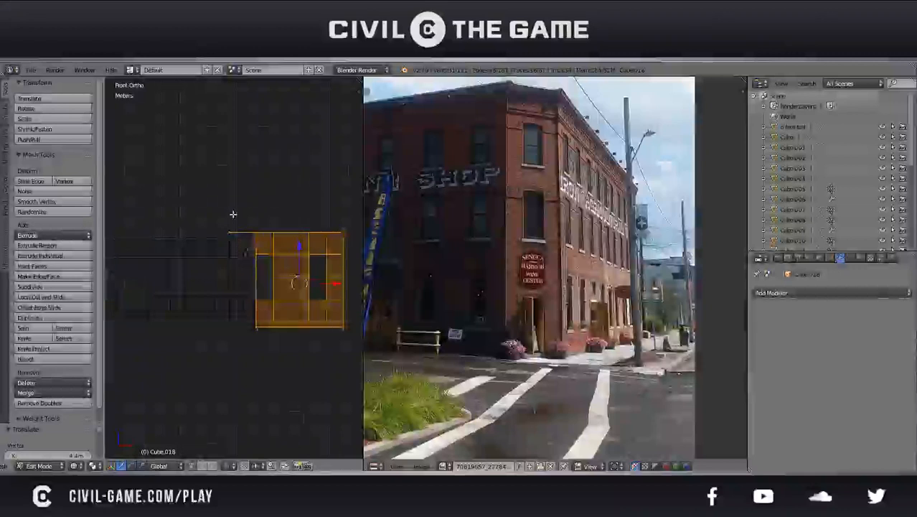
middle_click_drag(235, 212, 252, 311, "shift")
scroll(262, 215, "up", 4)
scroll(253, 200, "up", 2)
scroll(280, 210, "up", 5)
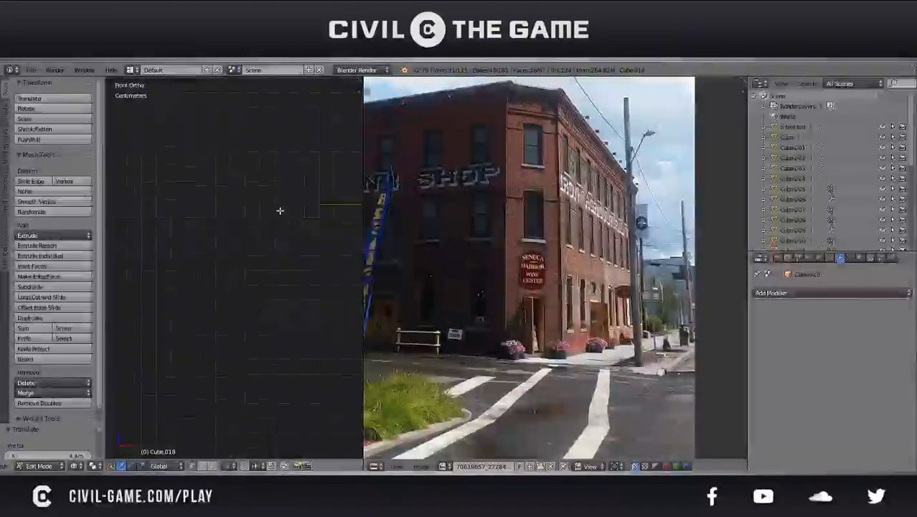
scroll(244, 287, "down", 4)
key("g")
key("x")
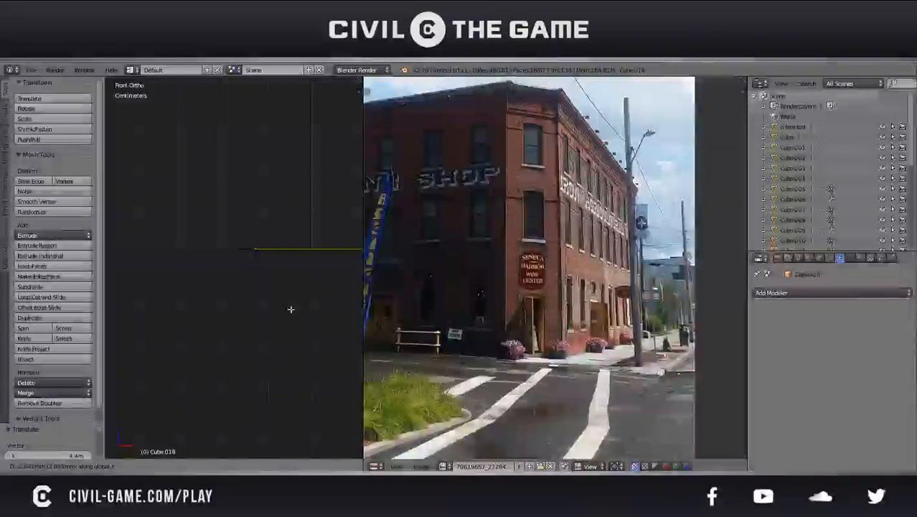
left_click(290, 310)
scroll(274, 299, "down", 8)
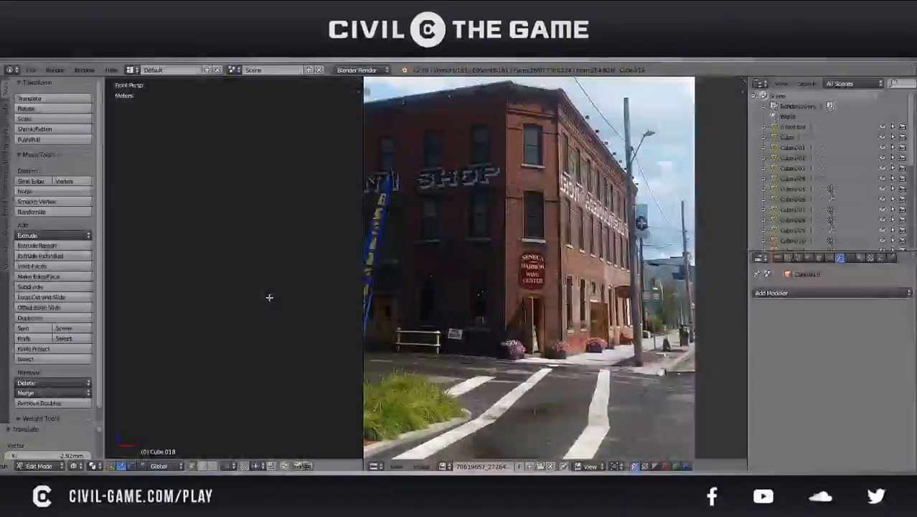
In solid perspective view, delete the wall's last column of faces beside the gap, from the top row to the base strip
scroll(270, 297, "down", 5)
key("z")
middle_click_drag(167, 285, 248, 333)
left_click(215, 467)
right_click(230, 253)
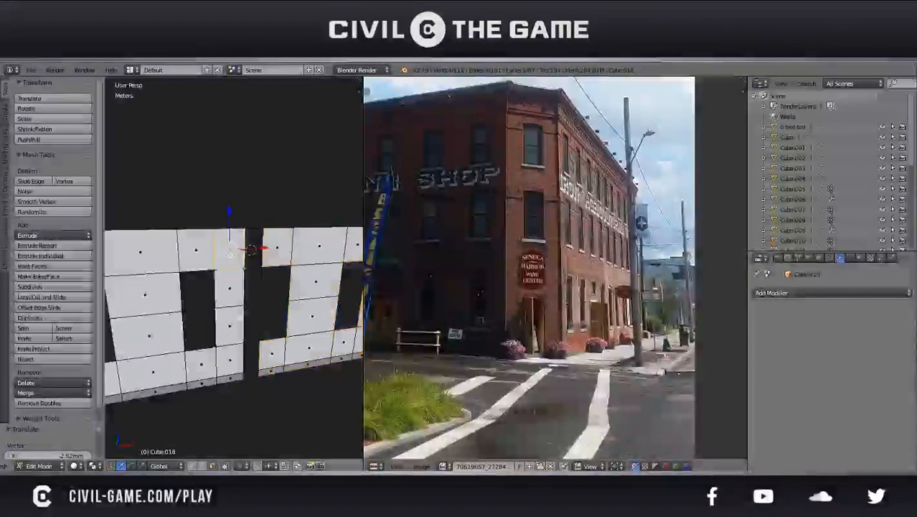
right_click(229, 326, "shift")
right_click(230, 359, "shift")
right_click(231, 379, "shift")
key("x")
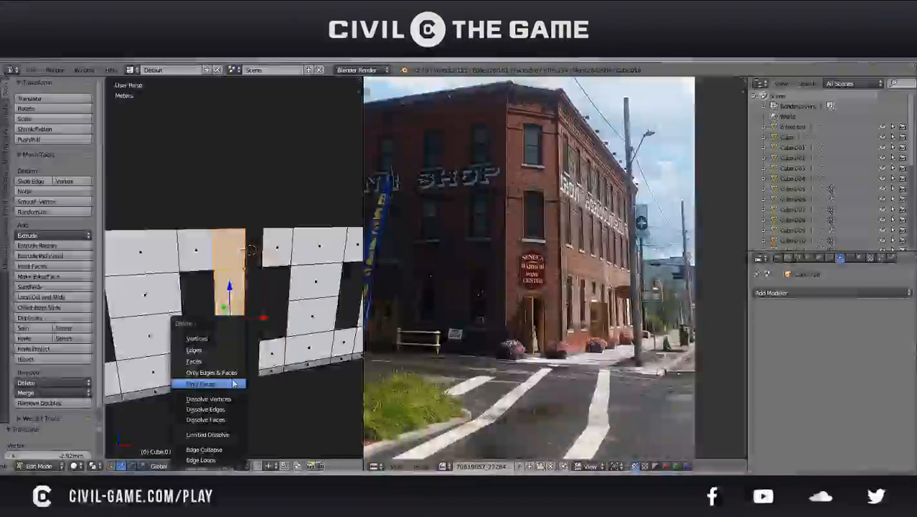
left_click(233, 384)
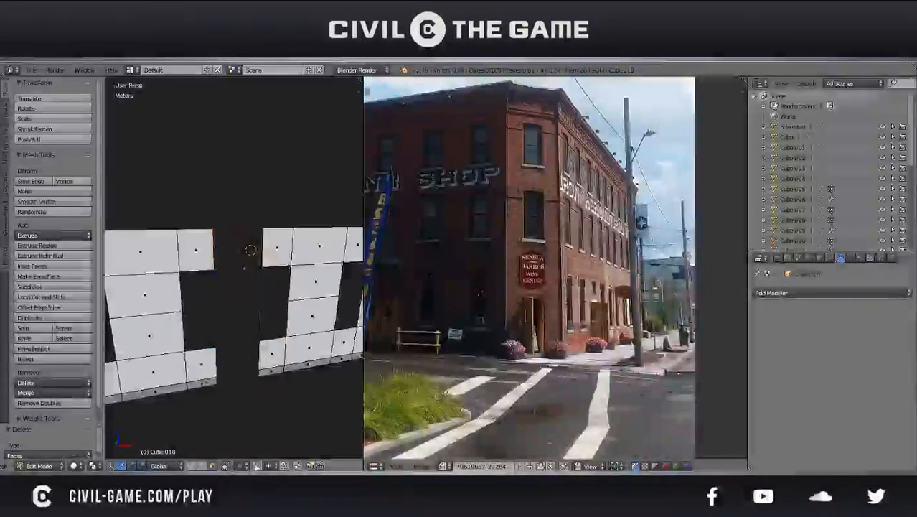
Fill the gap between the wall and the copied section with new faces in the bottom row and base strip
left_click(203, 466)
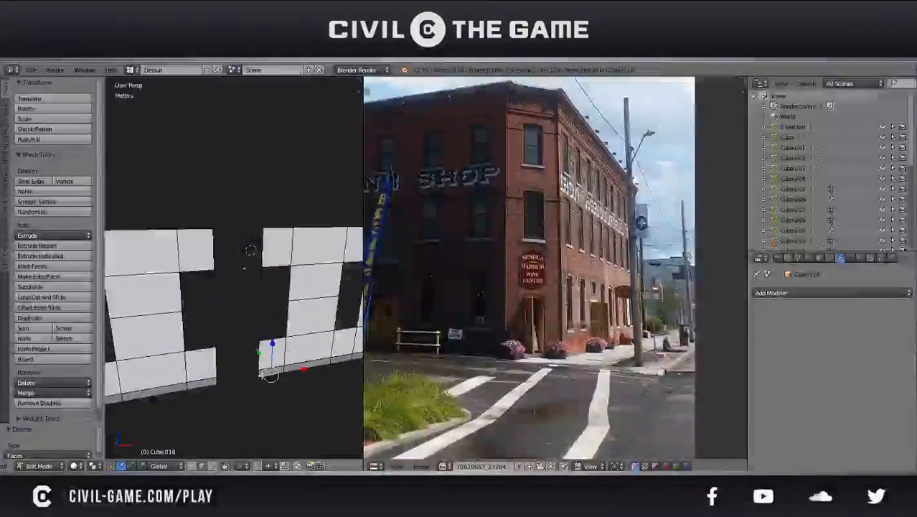
key("f")
right_click(218, 366)
key("f")
right_click(253, 323)
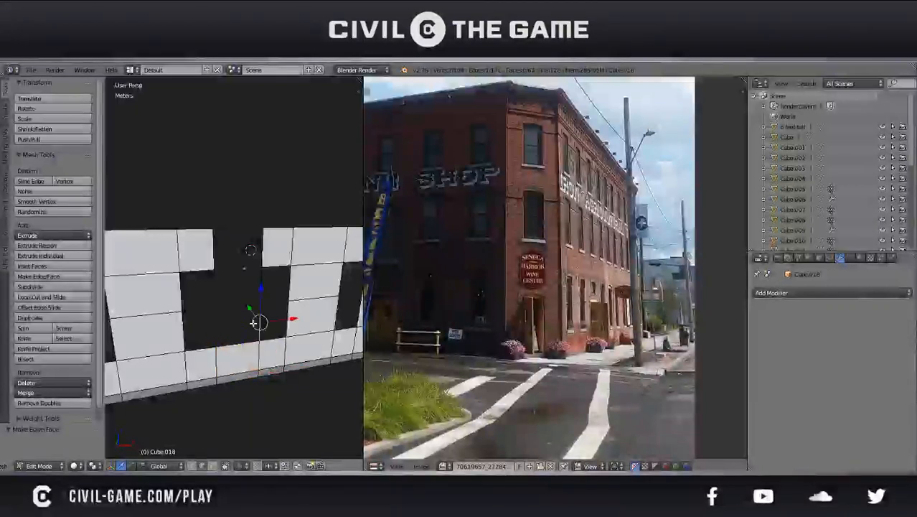
Delete the stray edge spanning the gap in the top row, bridge the top row with a new face, and save the file
right_click(218, 257)
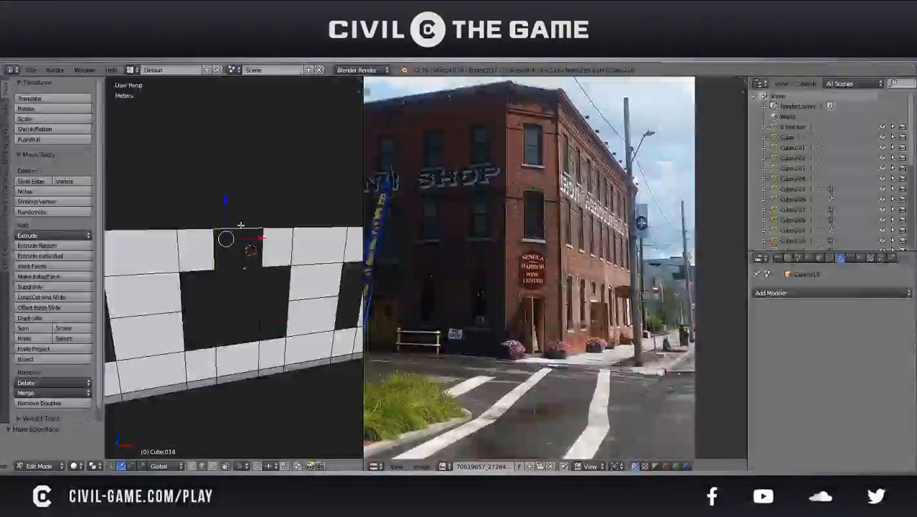
key("x")
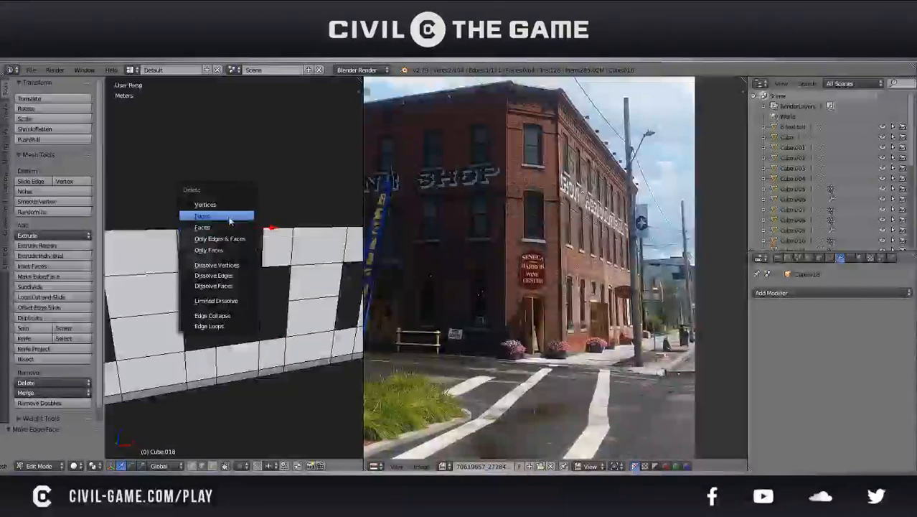
left_click(228, 217)
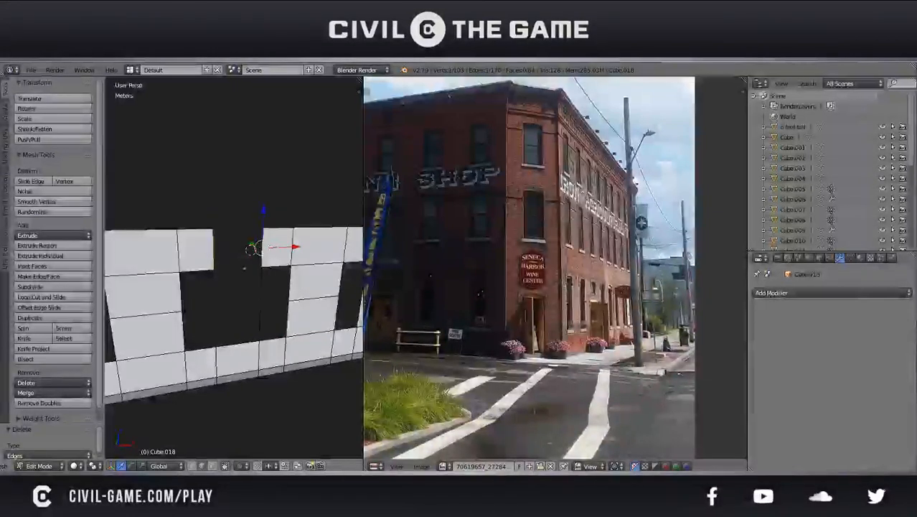
key("f")
middle_click_drag(234, 274, 261, 283)
key("a")
key("ctrl+s")
left_click(262, 283)
scroll(192, 319, "up", 2)
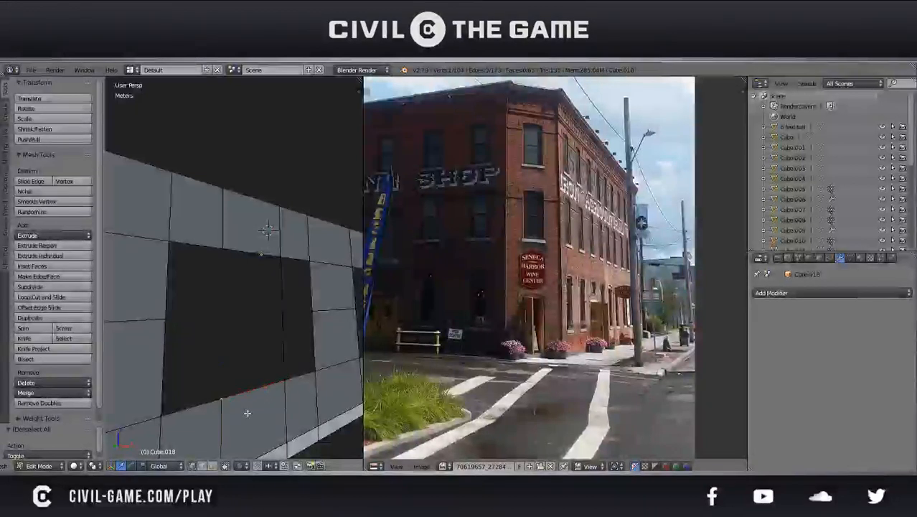
Build the missing edges of the pier between the two new windows, from the bottom row through a mid-height vertex to the top row
key("ctrl+r")
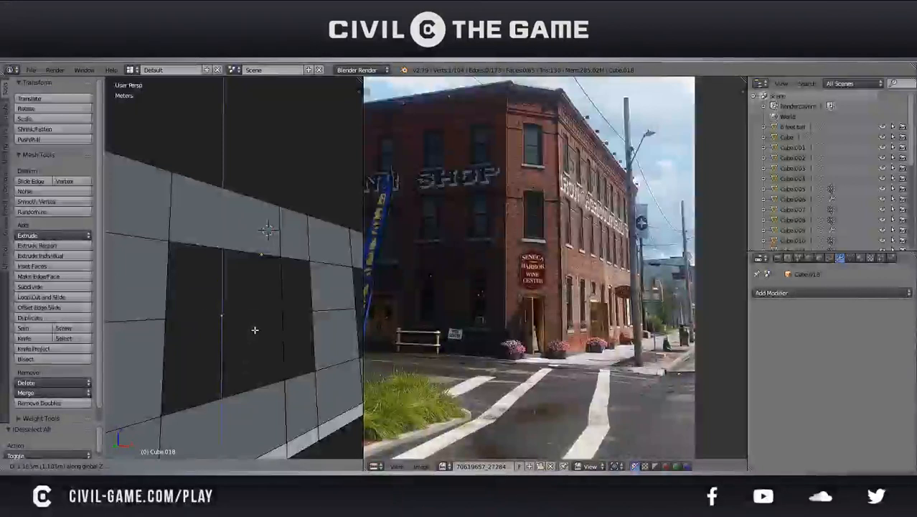
left_click(255, 330)
key("KP_1")
scroll(246, 235, "up", 3)
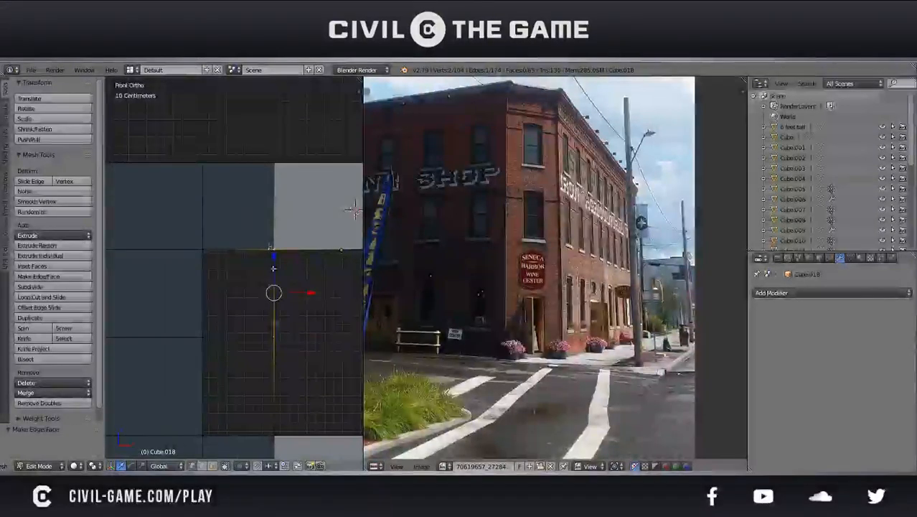
right_click(278, 346)
middle_click_drag(288, 339, 169, 303, "shift")
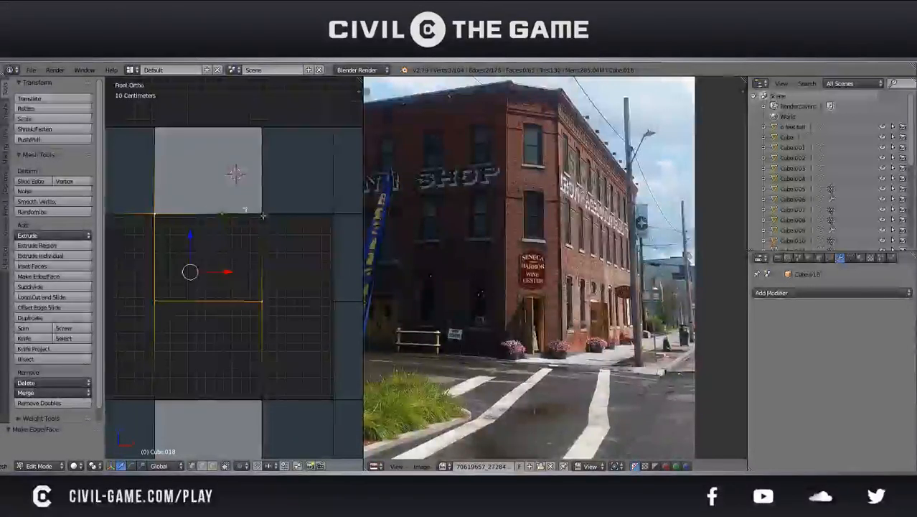
Fill the upper and lower faces of the pier between the two new windows
key("f")
right_click(259, 393)
right_click(153, 396, "shift")
right_click(156, 290, "shift")
key("f")
right_click(157, 308)
In wireframe view, nudge the pier's misaligned mid-height vertex 6.57 mm to level its horizontal edge
middle_click_drag(160, 322, 247, 311, "shift")
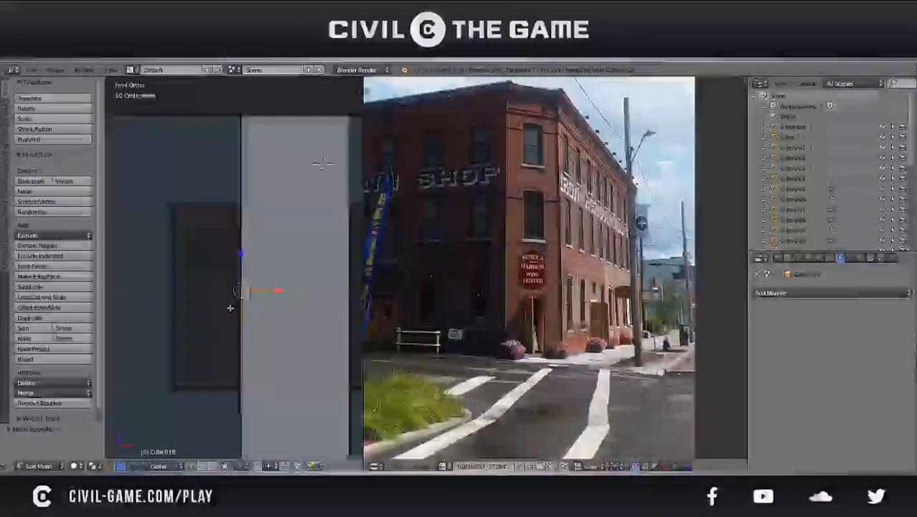
scroll(230, 307, "up", 2)
left_click_drag(363, 173, 592, 179)
scroll(398, 291, "up", 2)
middle_click_drag(407, 312, 242, 258, "shift")
key("z")
mouse_move(204, 237)
left_mouse_down()
mouse_move(227, 237)
mouse_move(216, 237)
left_mouse_up()
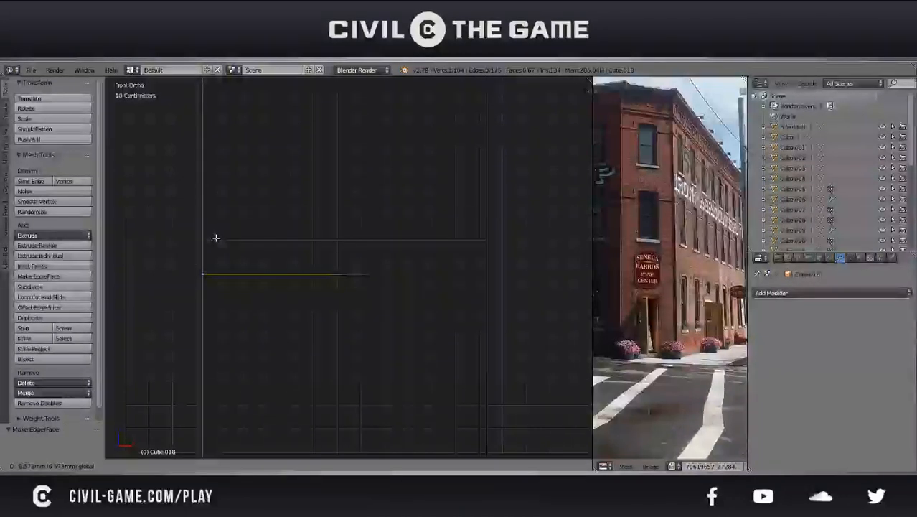
left_click(216, 237)
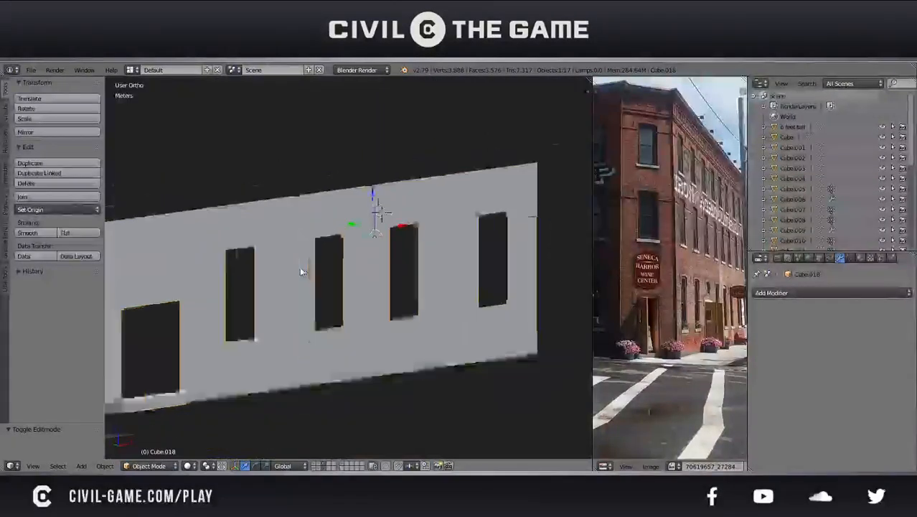
Save the file and set the side wall's origin to its center of mass (surface)
key("KP_4")
key("KP_4")
key("KP_4")
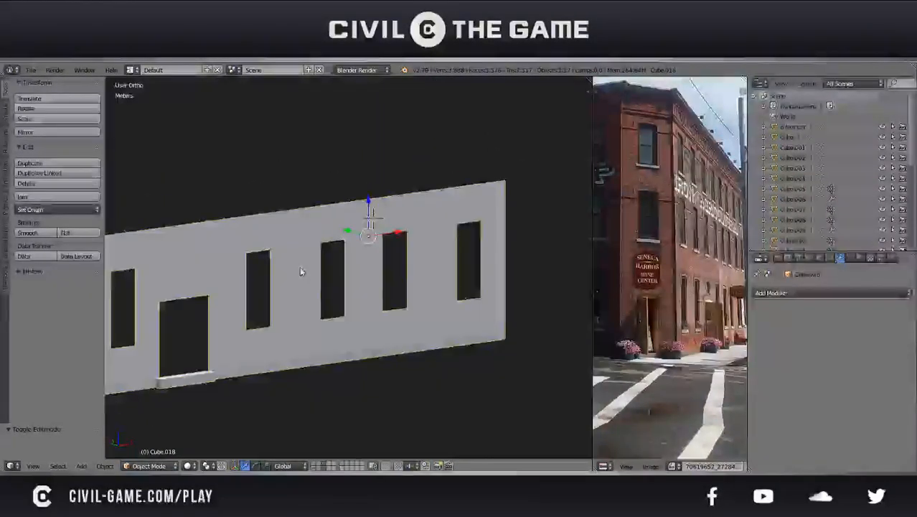
scroll(300, 271, "down", 6)
mouse_move(317, 278)
middle_mouse_down()
mouse_move(356, 282)
mouse_move(237, 240)
mouse_move(351, 257)
mouse_move(311, 272)
middle_mouse_up()
key("a")
scroll(328, 260, "down", 2)
right_click(310, 271)
key("ctrl+s")
left_click(311, 269)
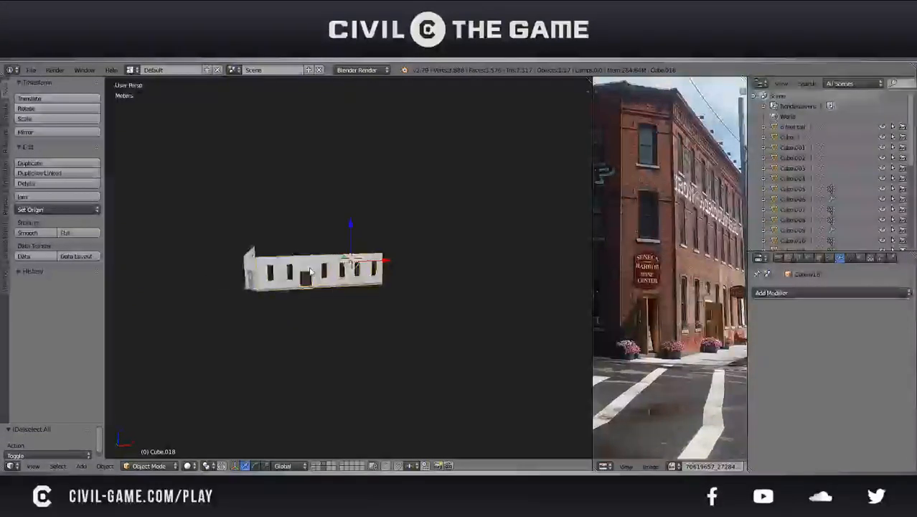
key("shift+ctrl+alt+c")
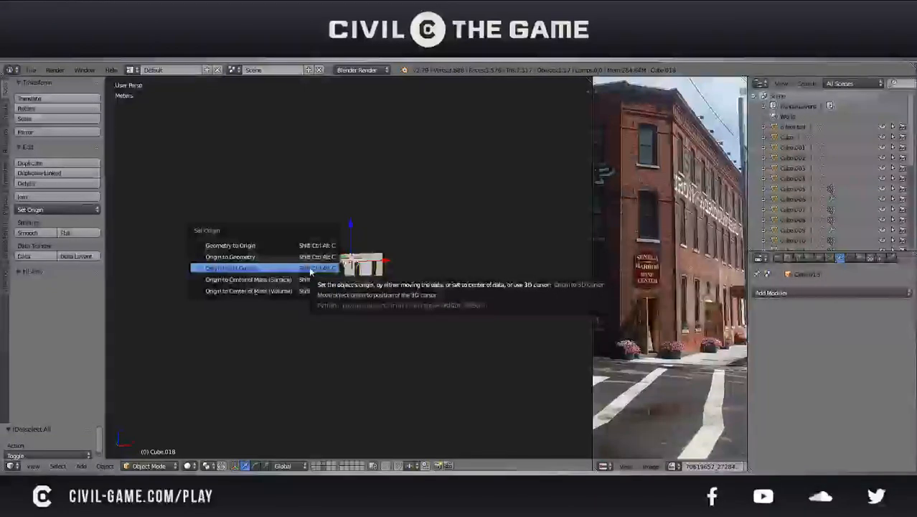
left_click(308, 280)
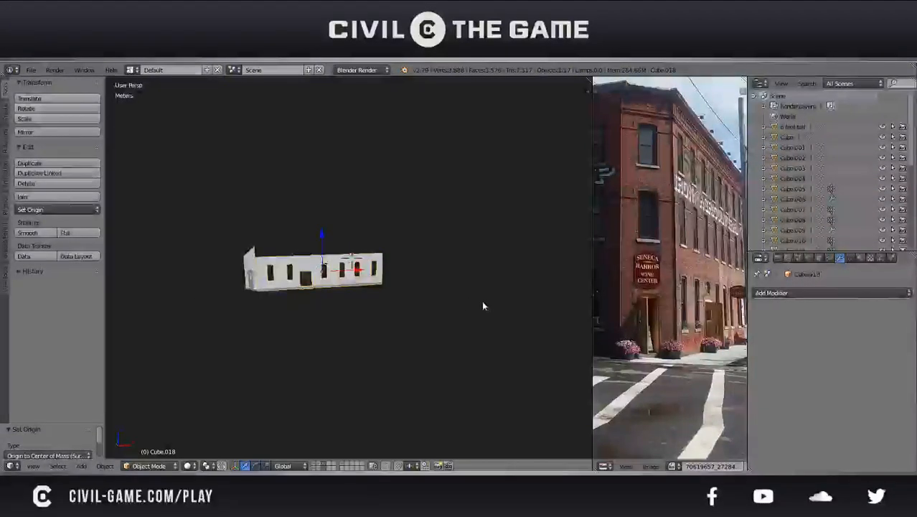
Try a Mirror modifier on the side wall along Y instead of X and save the file
left_click(817, 292)
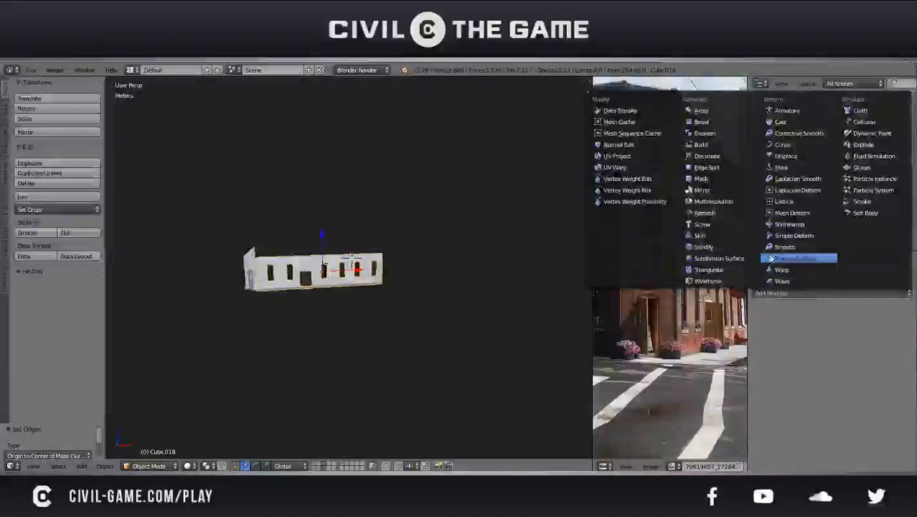
left_click(701, 190)
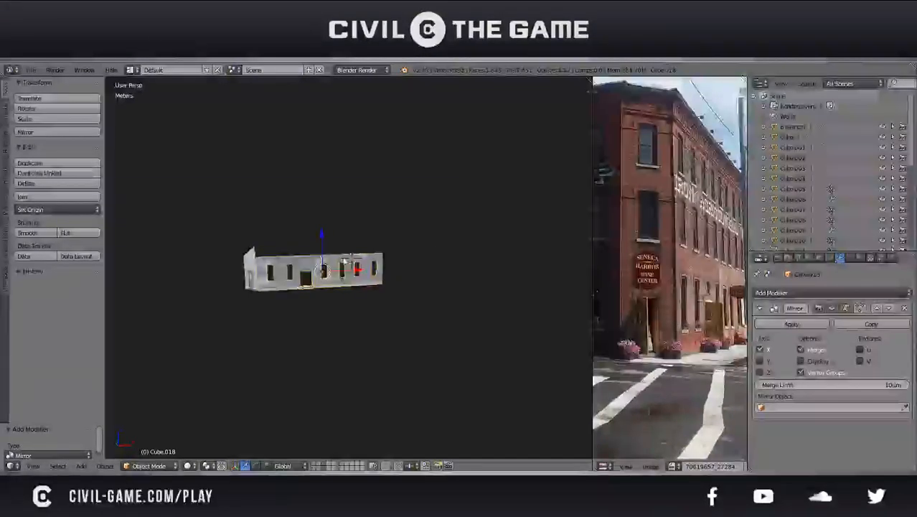
left_click(759, 350)
key("ctrl+s")
left_click(381, 298)
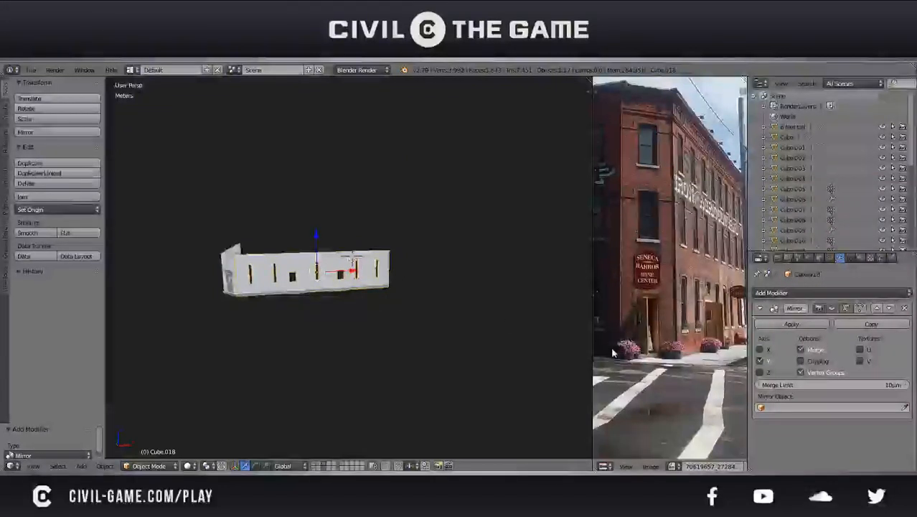
Duplicate the mirrored wall in place, apply the copy's Mirror modifier, and raise the copy above the original along Z
key("shift+d")
right_click(498, 324)
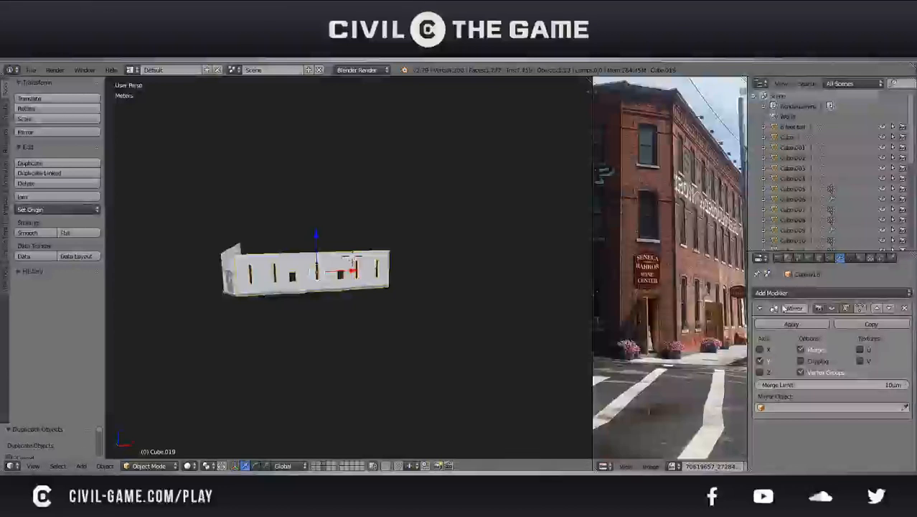
left_click(781, 324)
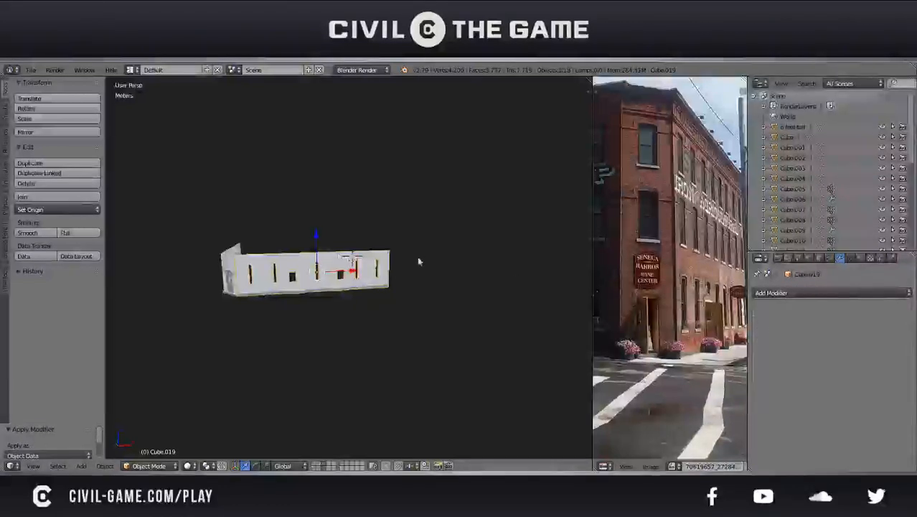
left_click_drag(316, 249, 318, 197)
key("ctrl+z")
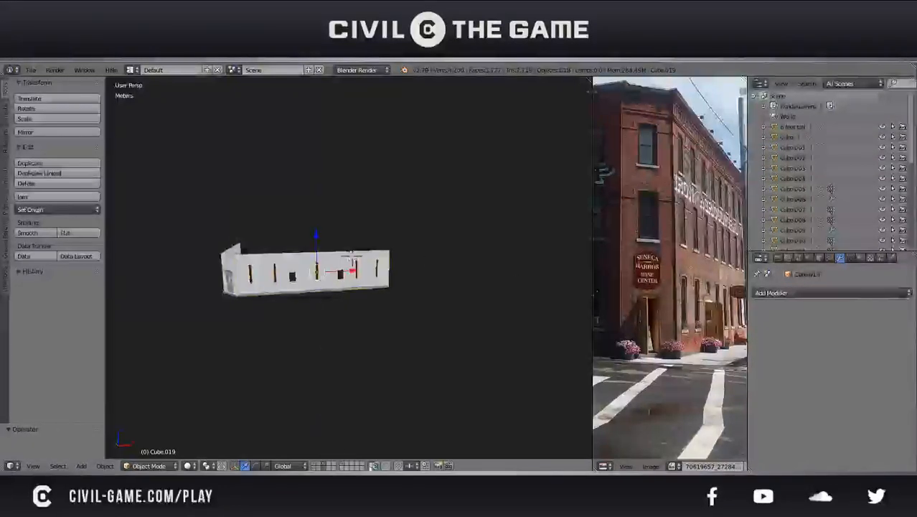
left_click_drag(317, 238, 319, 209)
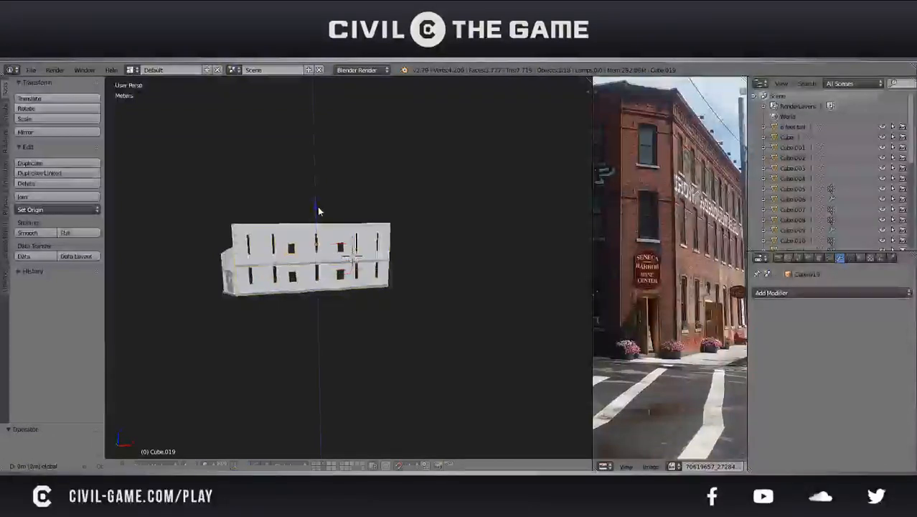
Delete the raised wall copy and remove the Mirror modifier from the original side wall
key("Delete")
right_click(346, 273)
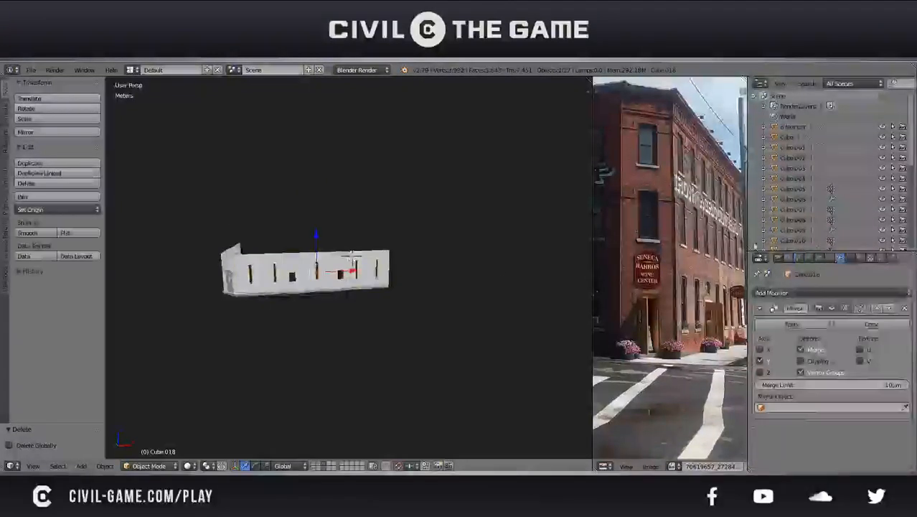
left_click(904, 308)
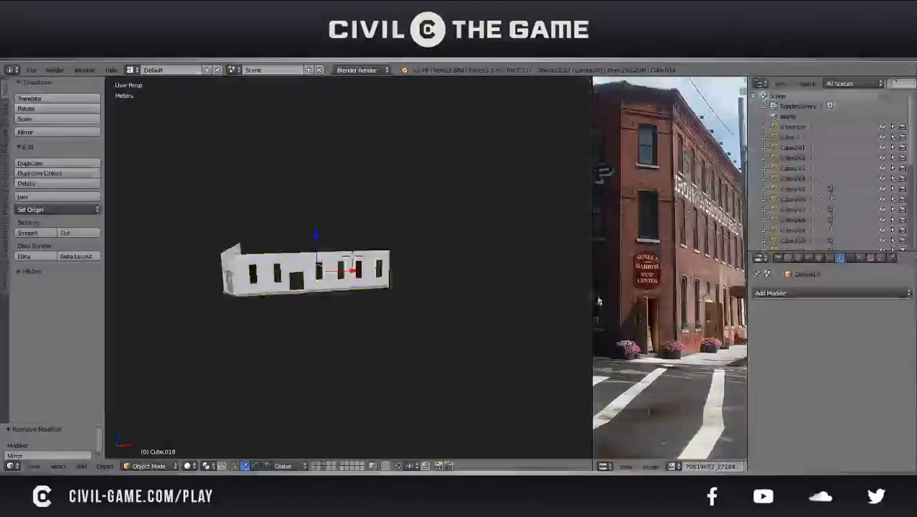
Flip the side wall lengthwise by scaling it -1 along X, and save the file
key("r")
right_click(328, 280)
key("s")
key("x")
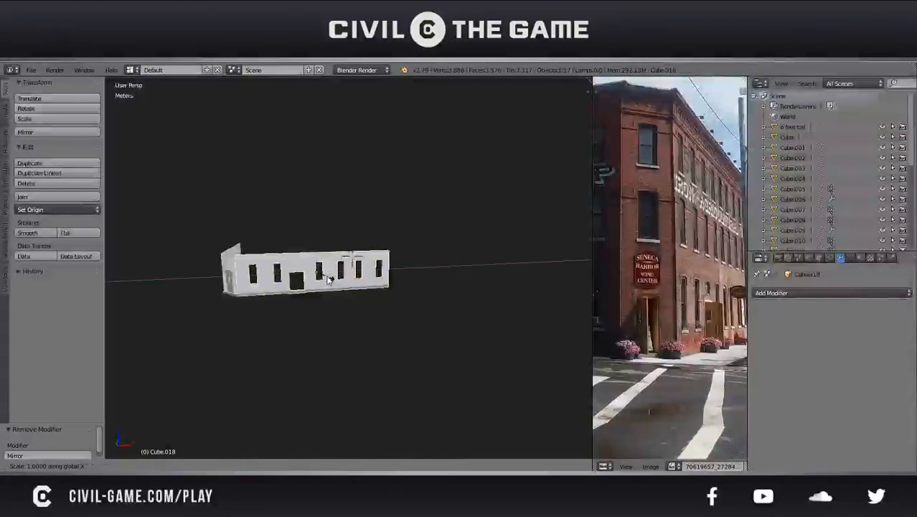
right_click(328, 280)
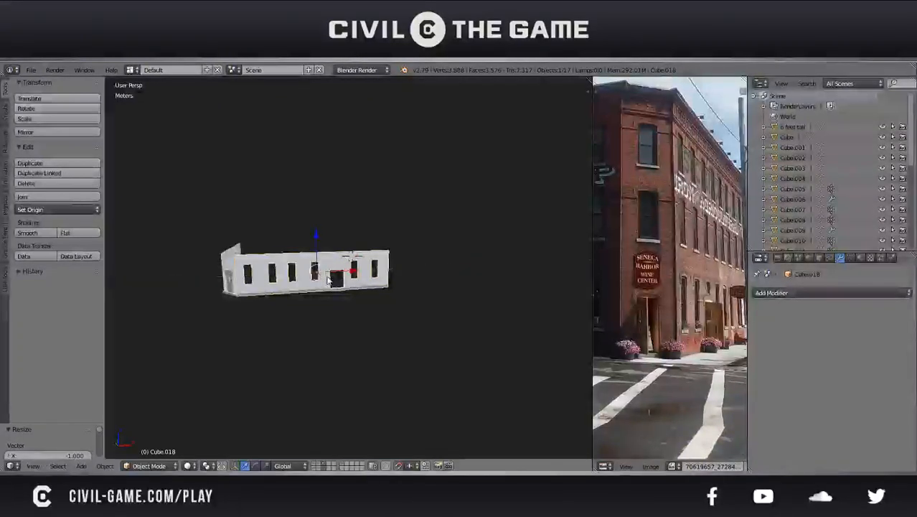
key("a")
key("ctrl+s")
left_click(327, 280)
Examine the flipped side wall and its joint with the corner section up close
middle_click_drag(328, 280, 359, 305)
right_click(316, 300)
key("g")
right_click(309, 257)
middle_click_drag(255, 313, 361, 279, "shift")
scroll(387, 287, "up", 5)
scroll(371, 289, "up", 2)
scroll(379, 284, "down", 1)
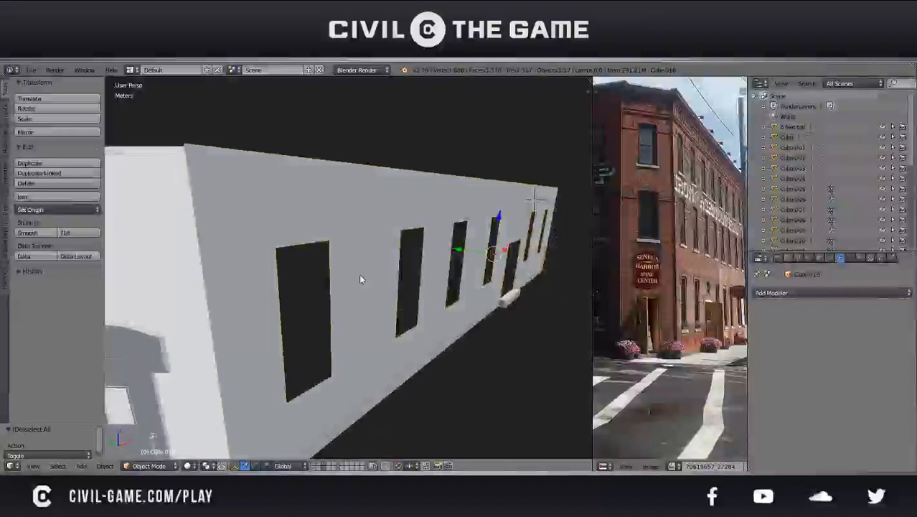
In front orthographic wireframe view, move the flipped wall along X to line its near end up with the corner section
key("KP_1")
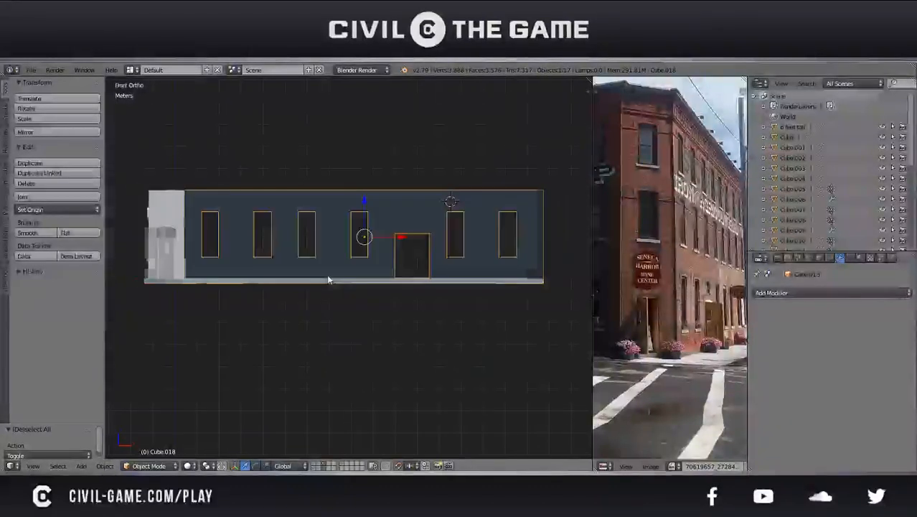
middle_click_drag(228, 288, 321, 303, "shift")
scroll(287, 286, "up", 2)
middle_click_drag(298, 340, 340, 368, "shift")
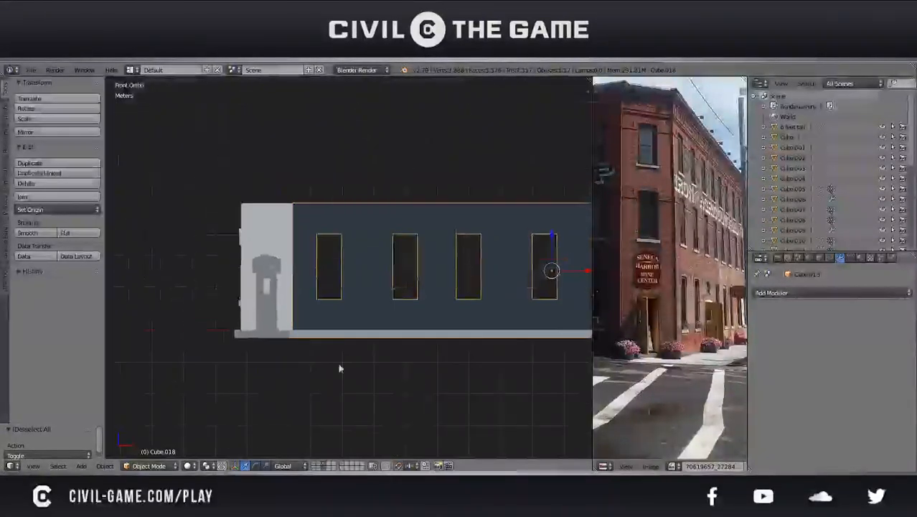
scroll(323, 375, "up", 3)
key("z")
middle_click_drag(254, 331, 277, 332, "shift")
scroll(315, 327, "up", 10)
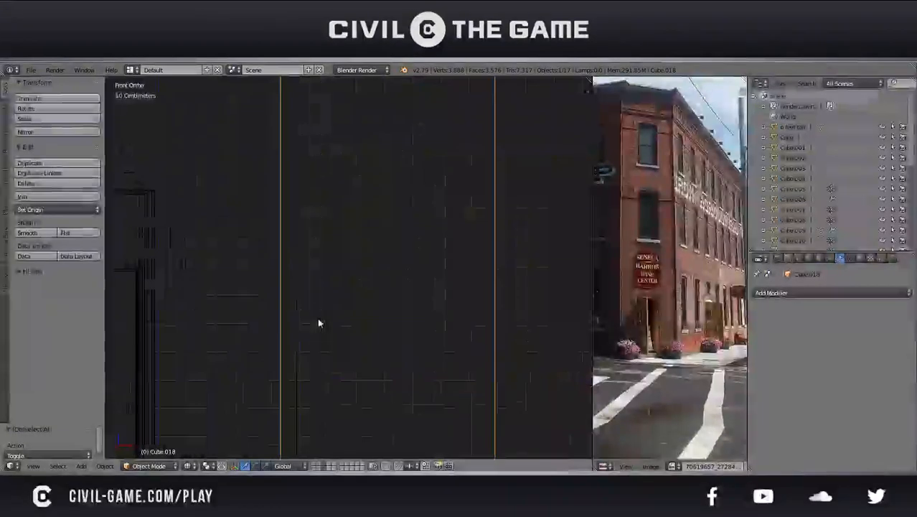
scroll(352, 323, "up", 5)
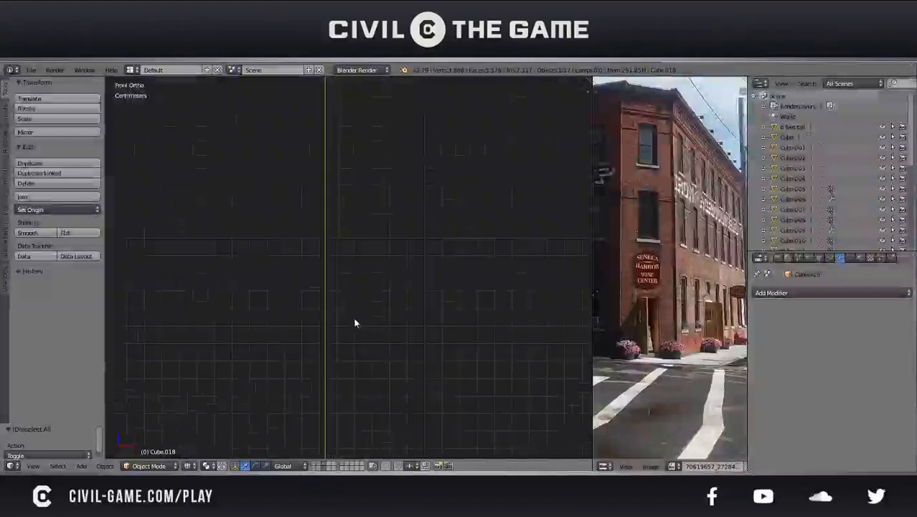
key("g")
key("x")
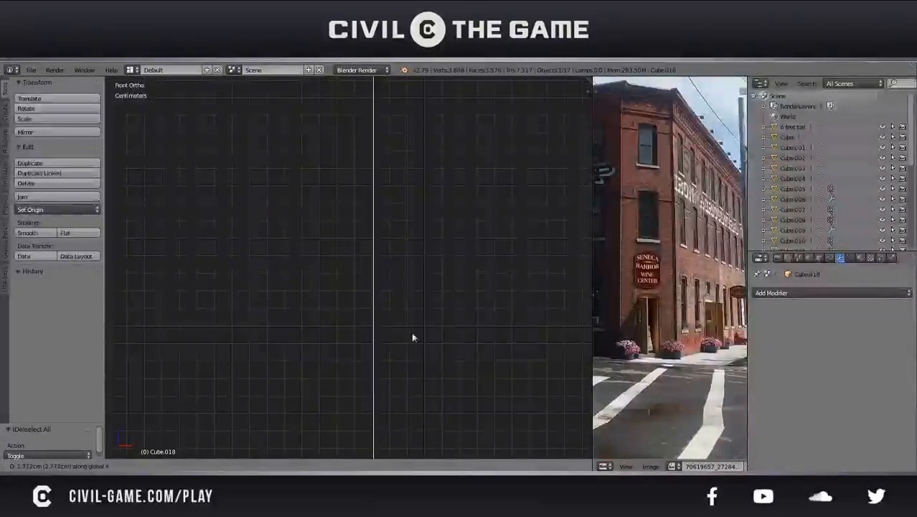
left_click(454, 338)
Return the view to solid shading, deselect everything, and save the file
key("z")
middle_click_drag(453, 338, 414, 357)
key("a")
scroll(419, 364, "down", 10)
key("ctrl+s")
left_click(419, 364)
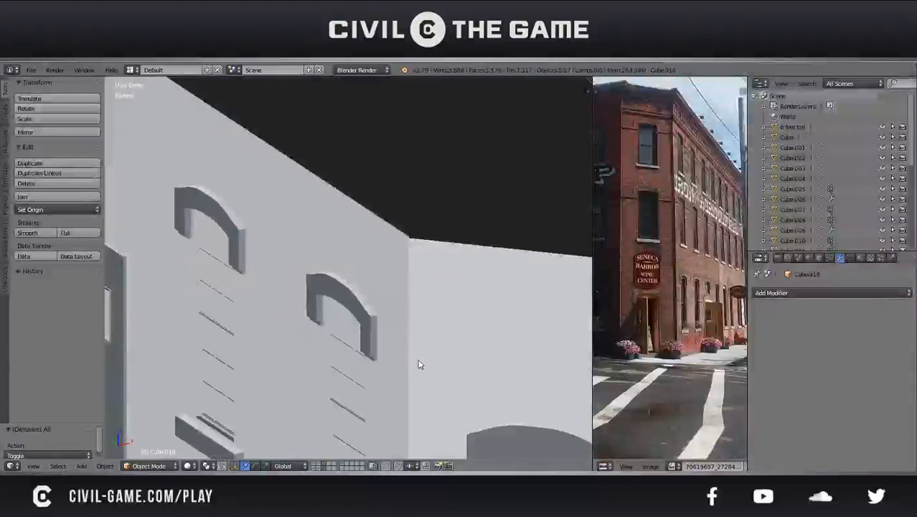
Inspect the realigned corner joint and the overall building from several angles, saving the file along the way
scroll(420, 363, "up", 5)
scroll(419, 363, "down", 5)
middle_click_drag(419, 363, 416, 284)
scroll(393, 381, "down", 5)
key("ctrl+s")
middle_click_drag(399, 326, 307, 337, "shift")
left_click(317, 328)
scroll(318, 328, "down", 2)
scroll(323, 337, "down", 3)
scroll(119, 356, "up", 3)
middle_click_drag(354, 289, 336, 325)
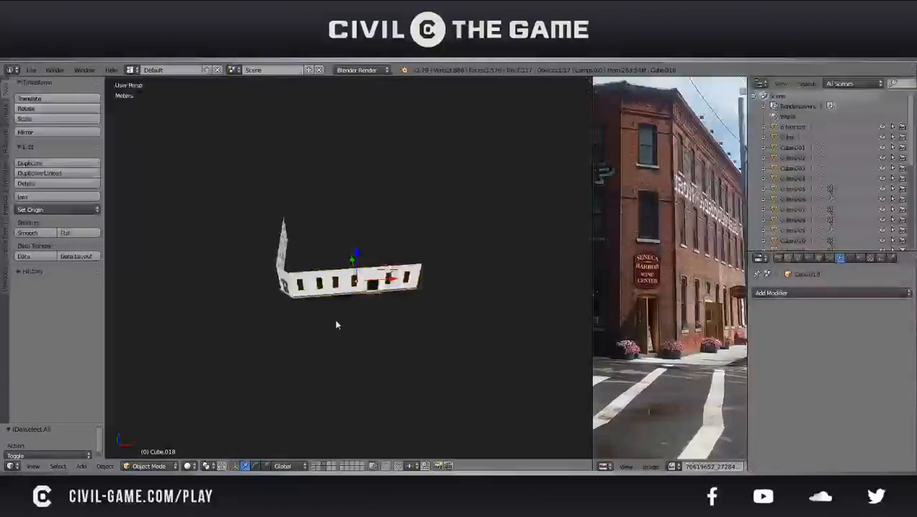
Snap the 3D cursor to a vertex at the flipped wall's corner-entrance end and set the wall's origin to the 3D cursor
middle_click_drag(336, 325, 411, 340)
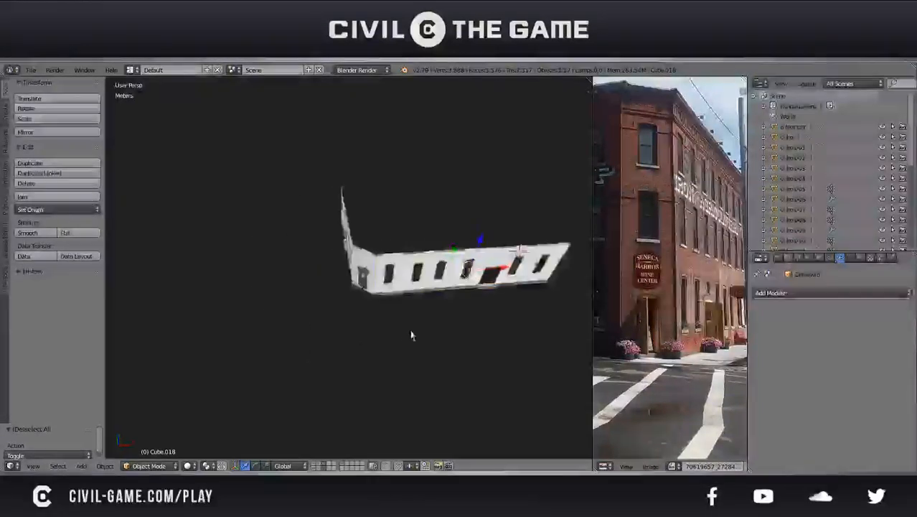
scroll(416, 311, "up", 3)
key("Tab")
right_click(401, 280)
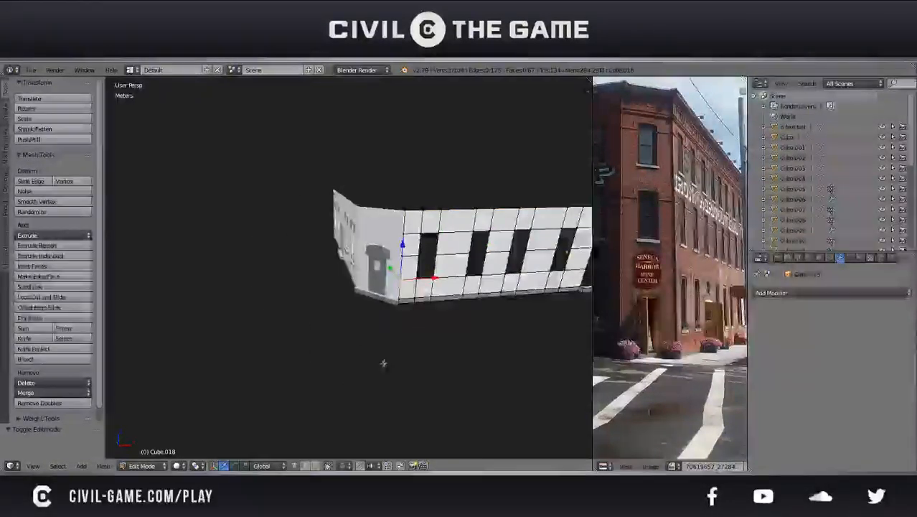
key("space")
key("Return")
key("Tab")
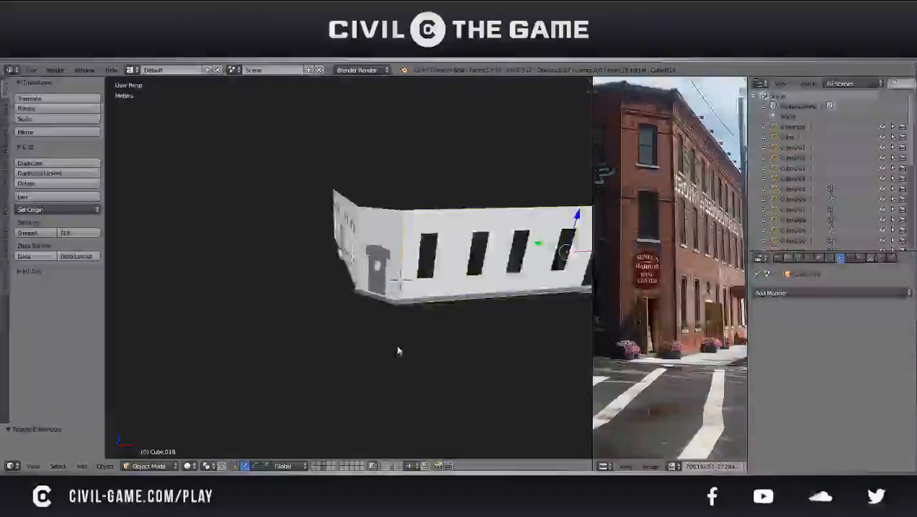
middle_click_drag(399, 350, 325, 353)
key("ctrl+shift+alt+c")
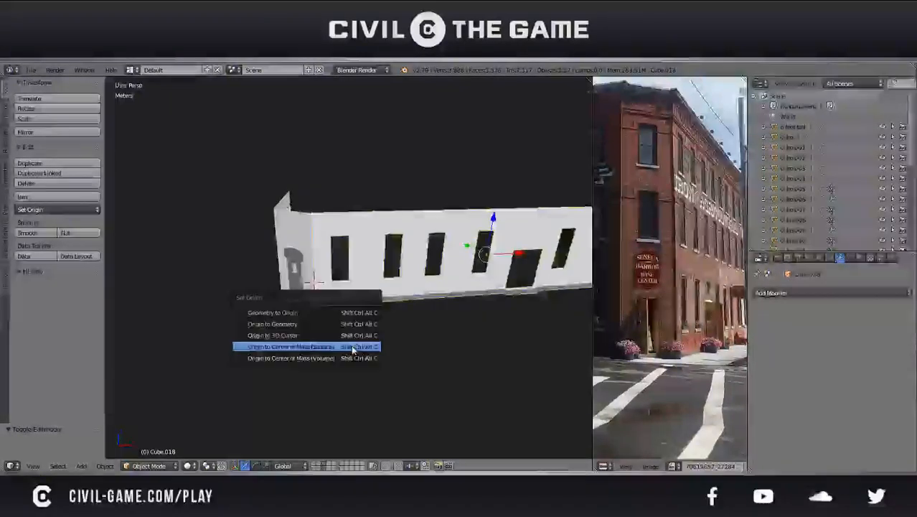
left_click(337, 333)
Duplicate the flipped wall in place and rotate the copy 90 degrees about the Z axis
key("shift+d")
right_click(334, 333)
scroll(334, 333, "down", 3)
middle_click_drag(333, 333, 305, 347)
type("rz")
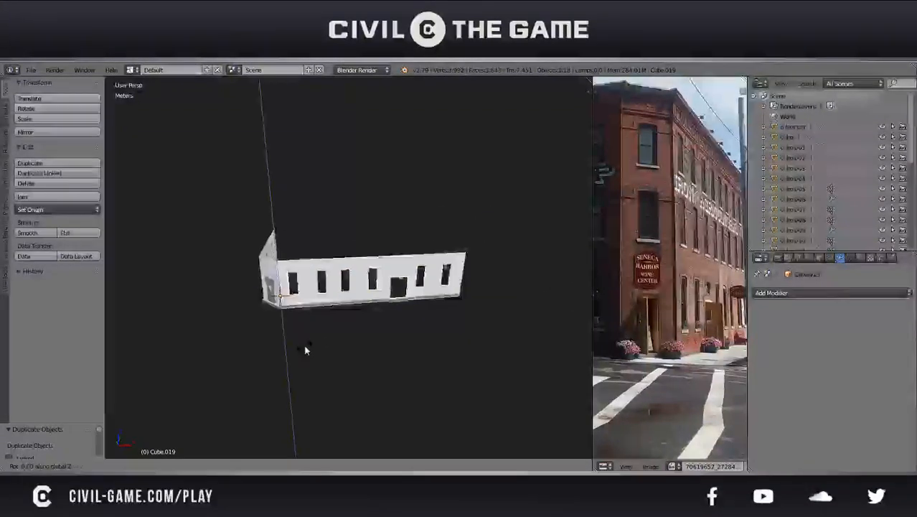
type("90")
key("Return")
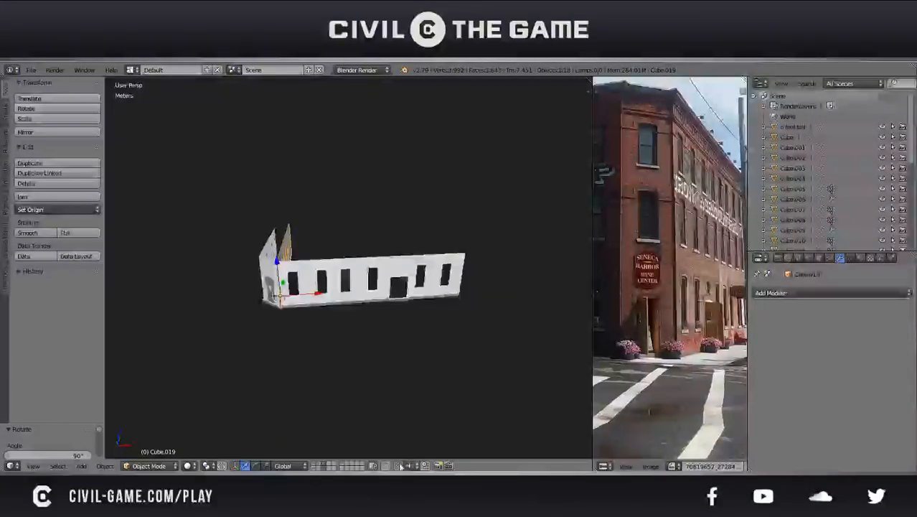
Move the rotated wall copy along X to the far end of the original wall so the two form a corner
left_click_drag(316, 292, 502, 296)
middle_click_drag(502, 296, 418, 335)
scroll(417, 336, "up", 2)
left_click_drag(422, 370, 402, 364)
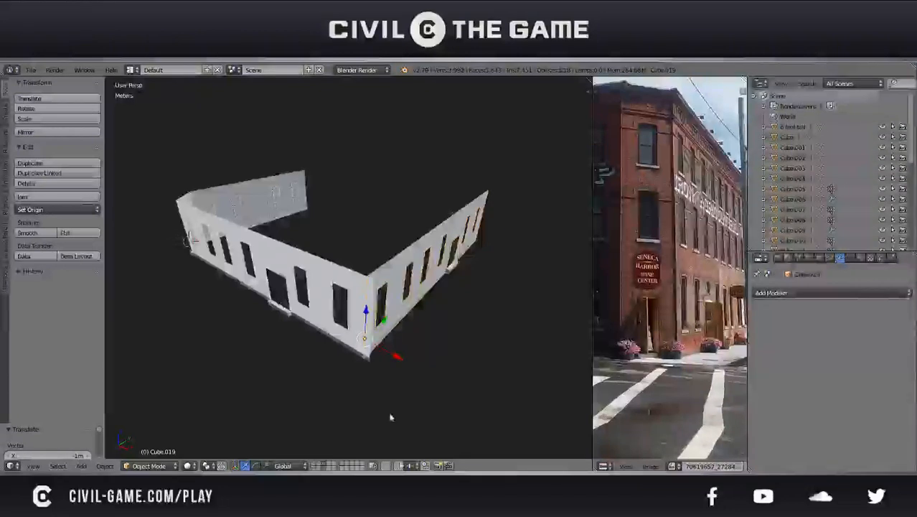
scroll(340, 332, "up", 6)
left_click_drag(386, 289, 413, 298)
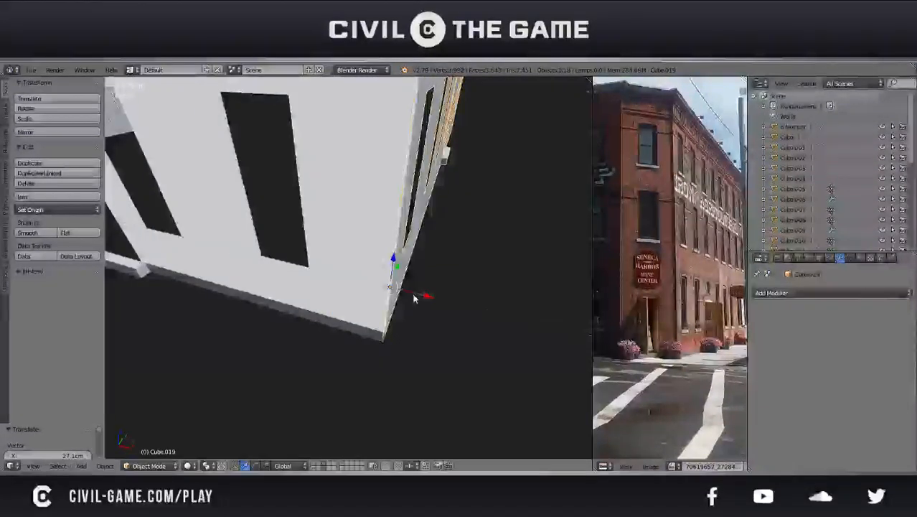
In front orthographic wireframe view, shift the rotated wall 1.79 cm along X to line it up with the original wall's end
key("KP_1")
scroll(413, 299, "up", 8)
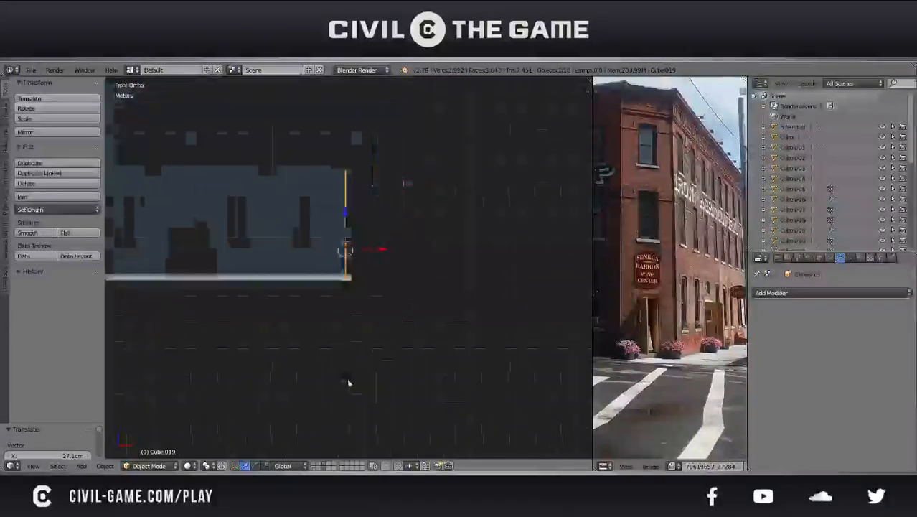
middle_click_drag(281, 368, 320, 346, "shift")
scroll(324, 345, "up", 9)
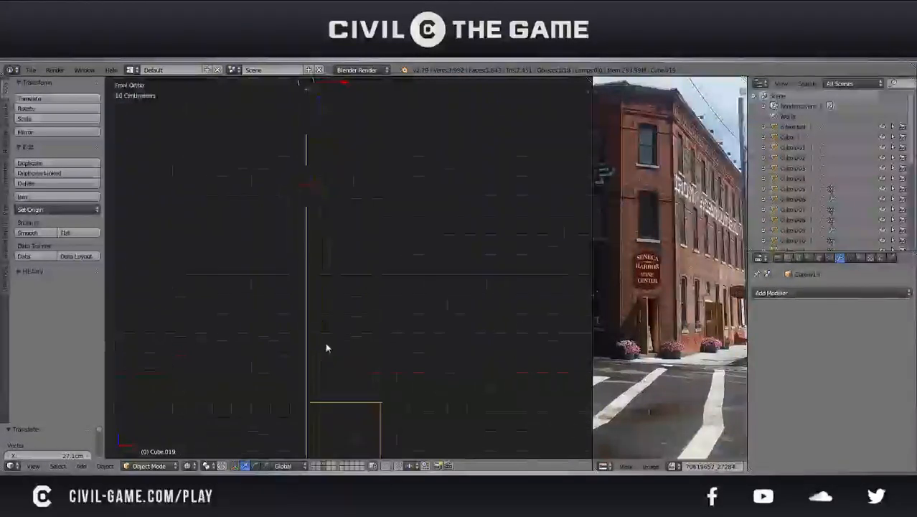
middle_click_drag(240, 344, 340, 356, "shift")
scroll(340, 356, "up", 3)
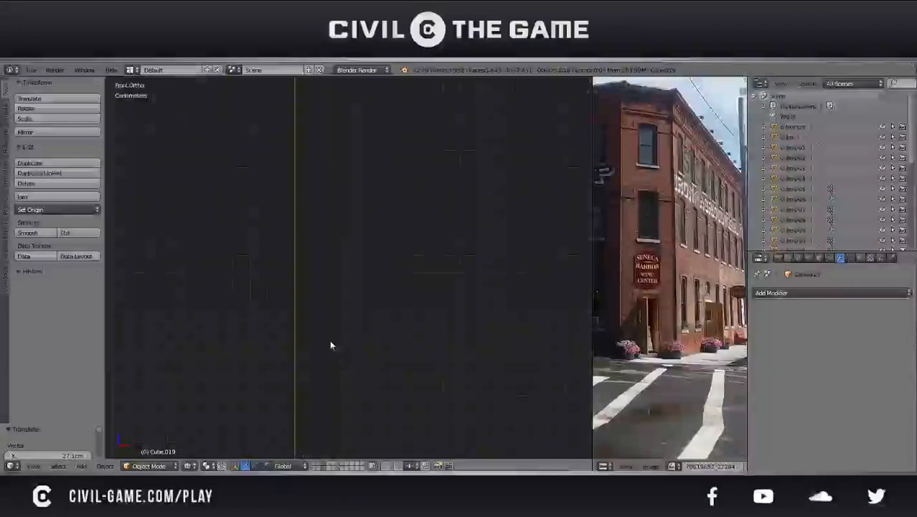
key("g")
key("x")
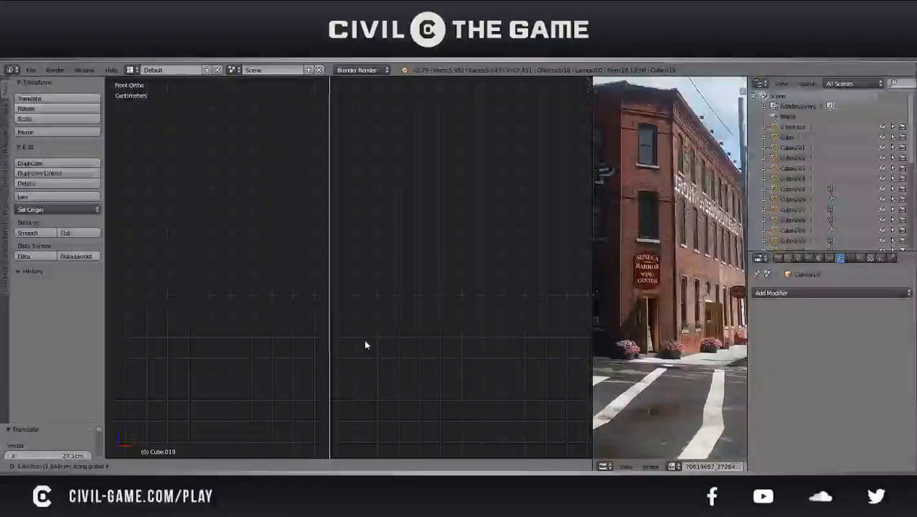
left_click(367, 339)
Compare the new wall's far end with the opposite side wall in perspective, top and right views
middle_click_drag(366, 340, 302, 375)
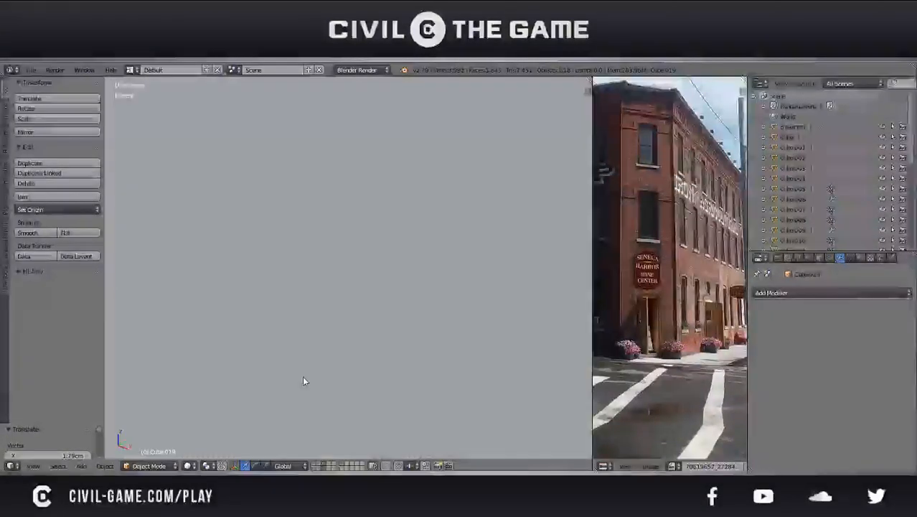
scroll(303, 376, "down", 10)
scroll(347, 353, "down", 2)
middle_click_drag(348, 353, 252, 367)
middle_click_drag(384, 330, 351, 329, "shift")
key("KP_7")
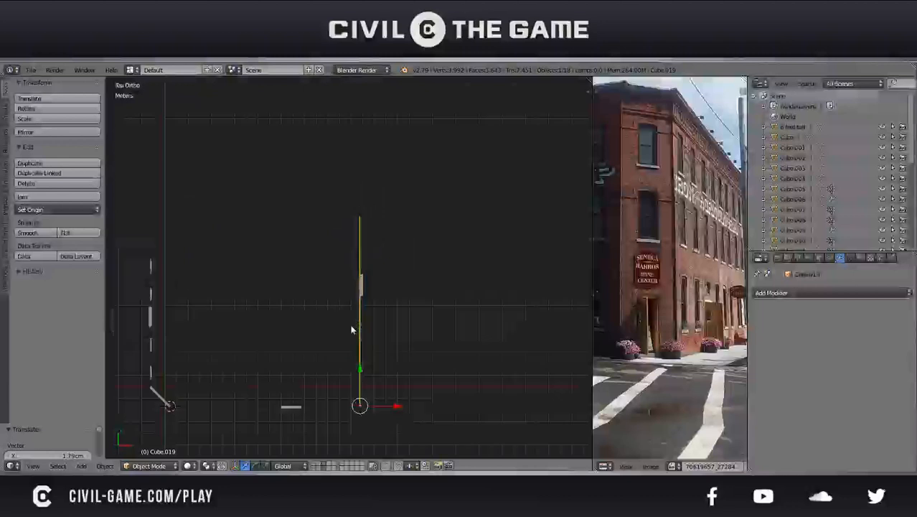
middle_click_drag(351, 327, 271, 280)
key("KP_3")
scroll(396, 253, "up", 6)
In the new wall's mesh, add a centred vertical loop cut through the section just before its last window opening
key("Tab")
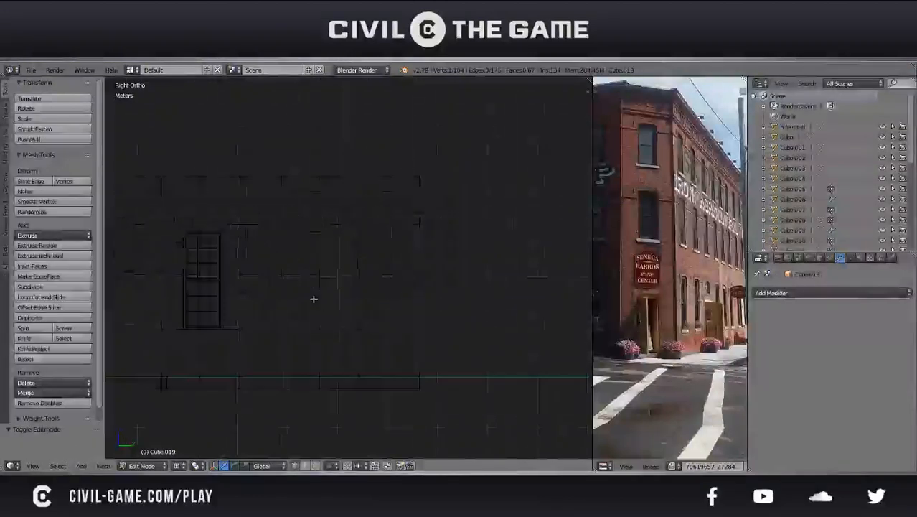
left_click(312, 466)
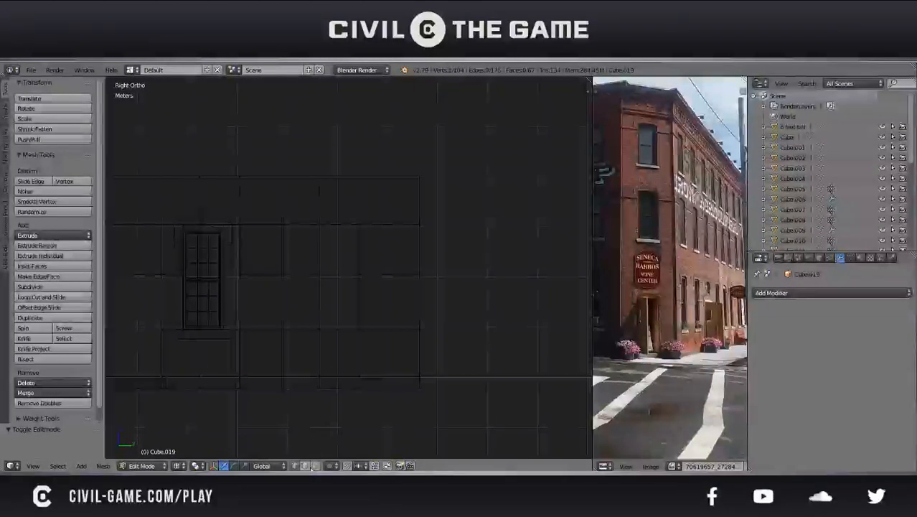
key("a")
key("a")
key("a")
key("ctrl+r")
left_click(283, 201)
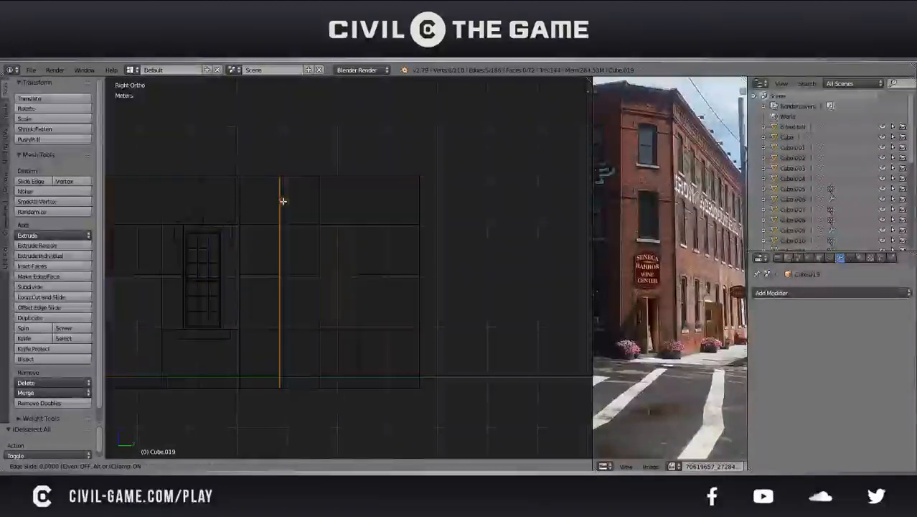
left_click(285, 202)
Delete all wall faces from the new loop cut to the far end, including those around the last window opening
scroll(267, 284, "up", 2)
scroll(266, 284, "down", 1)
left_click(313, 466)
key("a")
key("a")
key("b")
left_click_drag(482, 445, 303, 148)
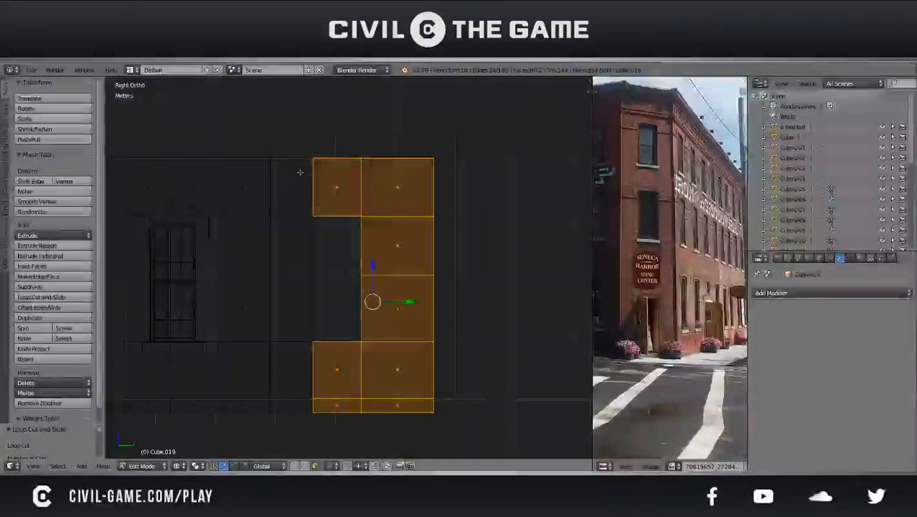
key("b")
left_click_drag(316, 213, 271, 156)
scroll(286, 257, "down", 8)
key("x")
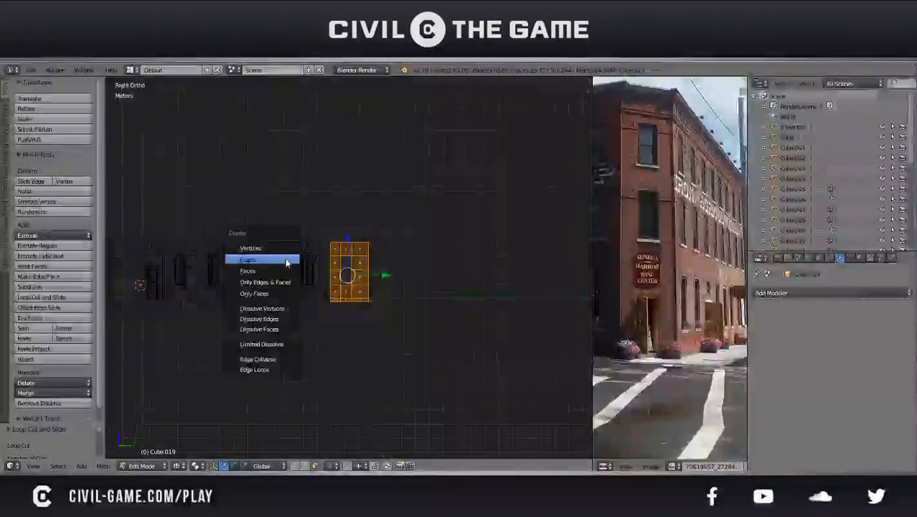
left_click(281, 268)
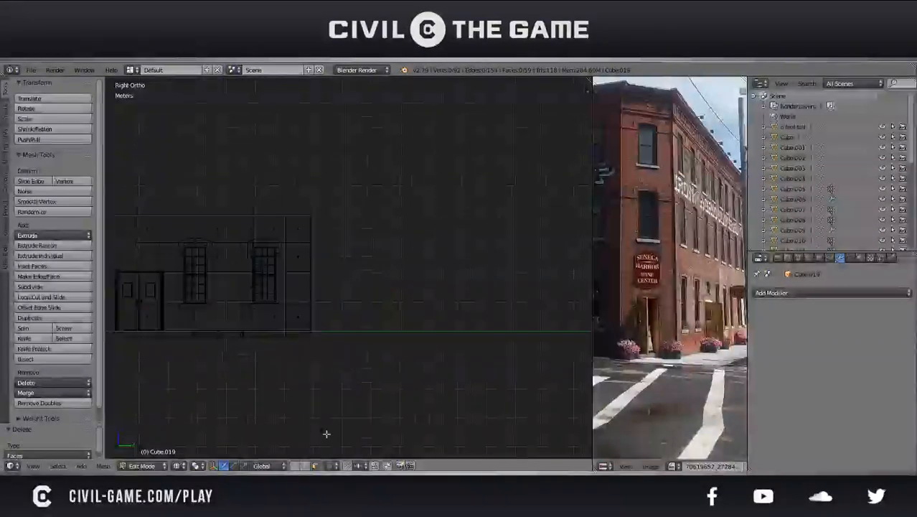
Select the shortened wall's end edges and move them along Y to meet the end of the opposite side wall
key("b")
left_click_drag(328, 373, 304, 212)
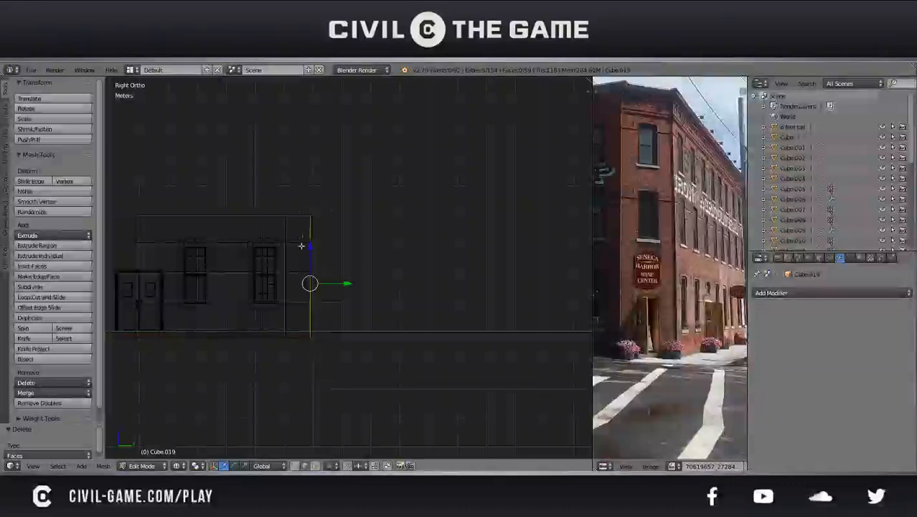
scroll(295, 290, "up", 5)
middle_click_drag(299, 254, 409, 235, "shift")
scroll(368, 280, "up", 9)
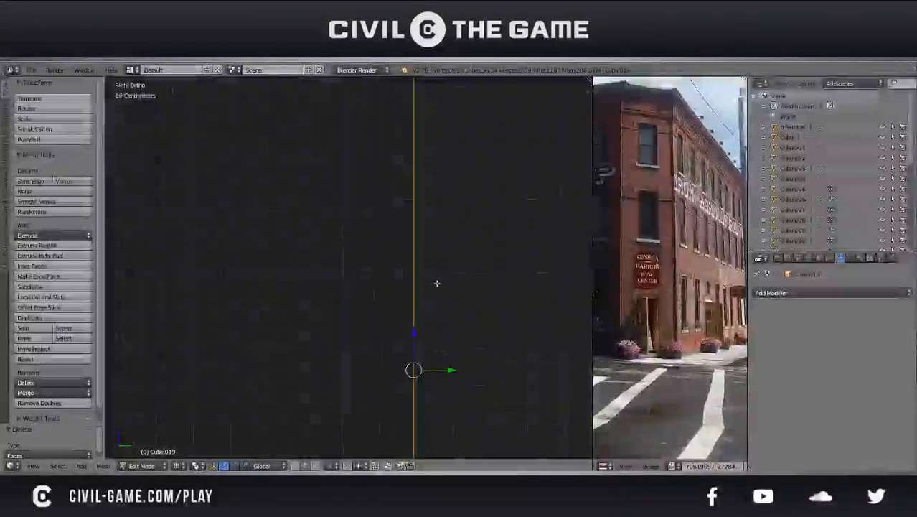
scroll(371, 279, "up", 3)
middle_click_drag(370, 354, 333, 308, "shift")
scroll(304, 326, "up", 4)
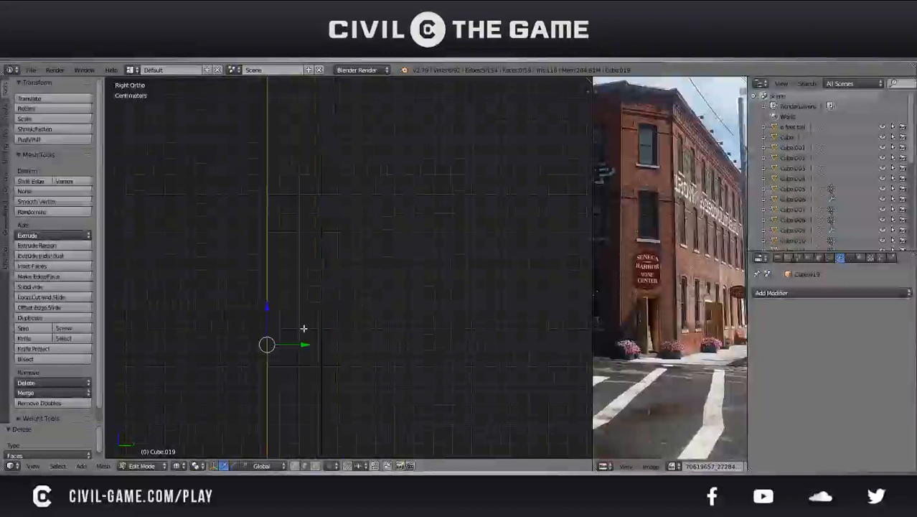
key("g")
key("y")
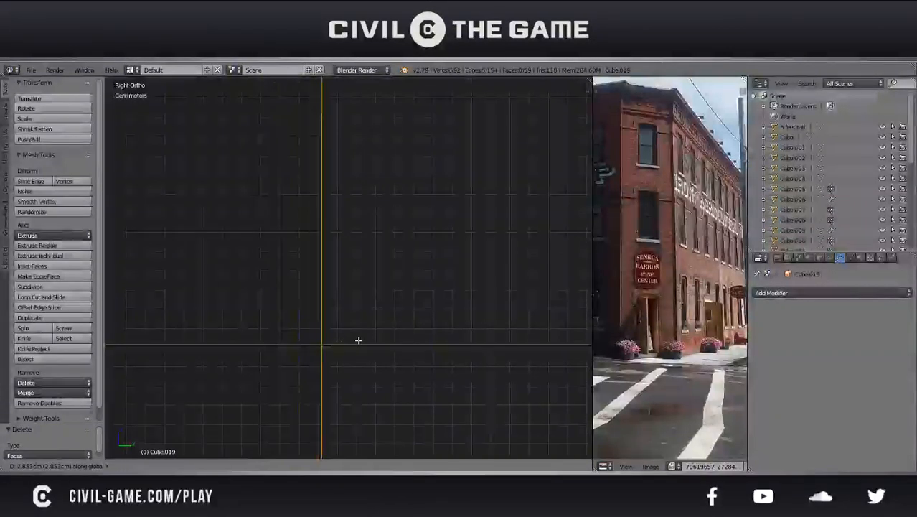
left_click(358, 338)
Fine-tune the wall's end edges along Y by about 0.48 mm to match the opposite wall's end exactly
scroll(337, 323, "up", 5)
middle_click_drag(268, 397, 344, 266, "shift")
scroll(323, 311, "up", 10)
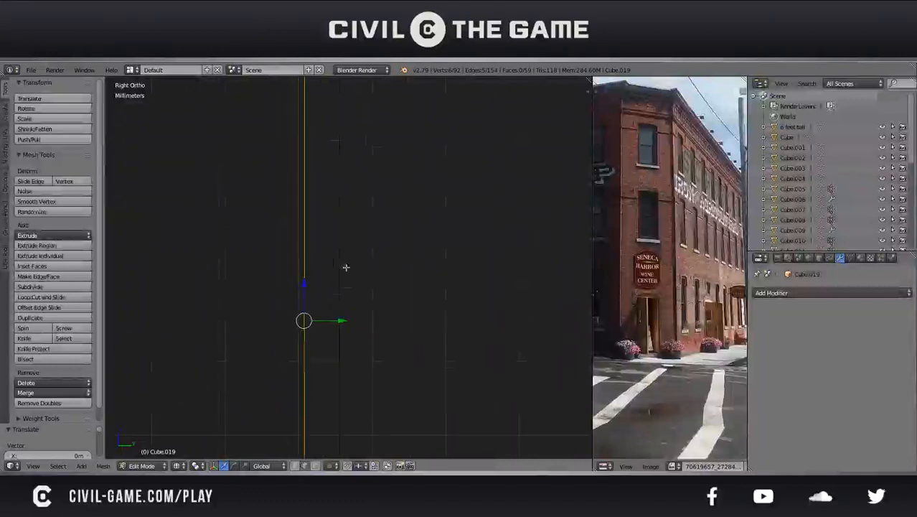
key("g")
key("y")
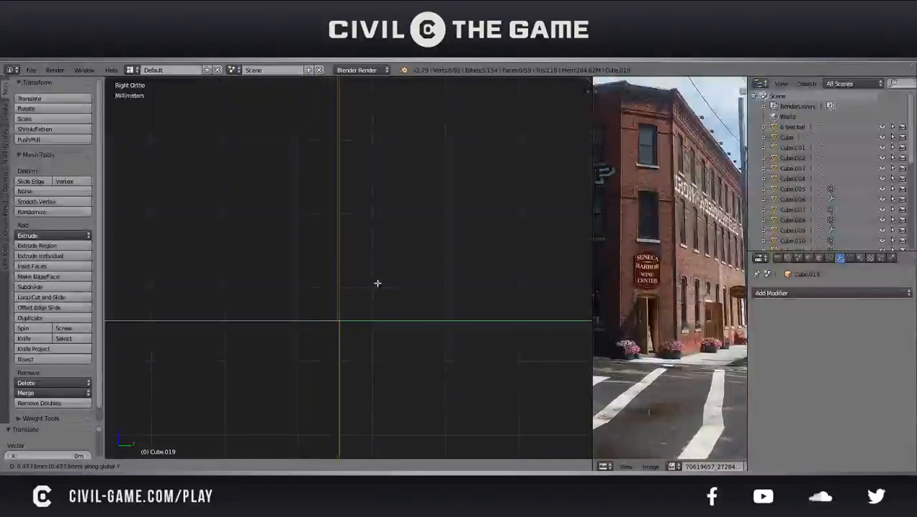
left_click(377, 283)
Restore solid shading and perspective view, deselect the edges, save the file, and return to object mode
scroll(377, 283, "down", 8)
key("z")
middle_click_drag(377, 283, 350, 322)
key("a")
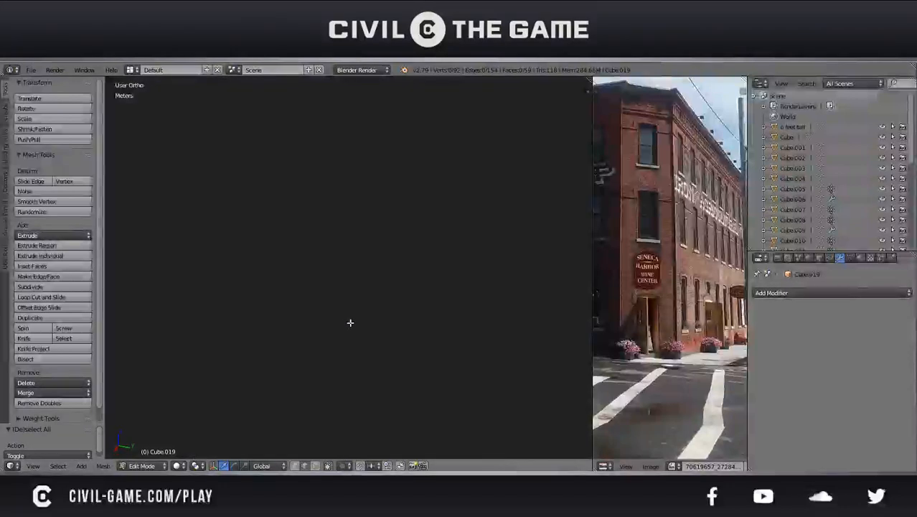
key("KP_5")
key("ctrl+s")
left_click(350, 322)
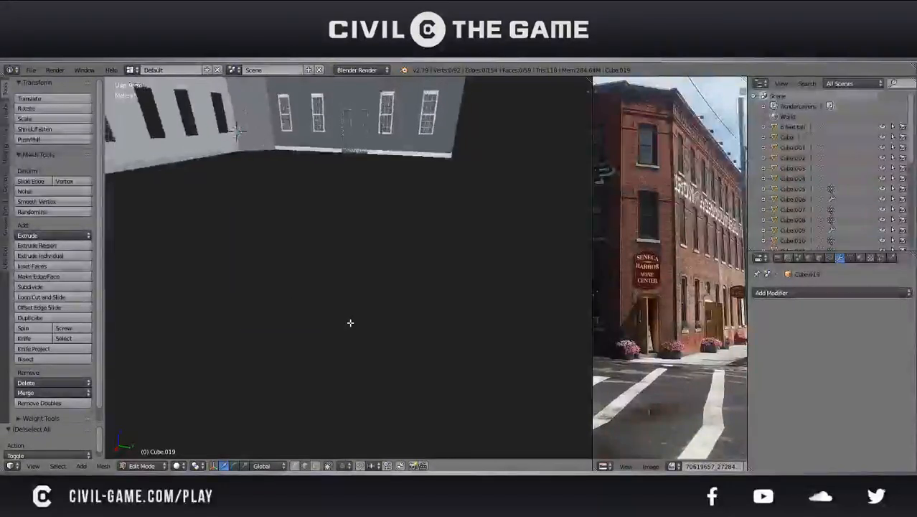
scroll(351, 322, "down", 7)
key("Tab")
Inspect the three connected building walls from several angles, saving the file along the way
middle_click_drag(350, 323, 272, 327)
scroll(427, 300, "down", 6)
key("ctrl+s")
left_click(372, 328)
key("a")
scroll(293, 326, "up", 3)
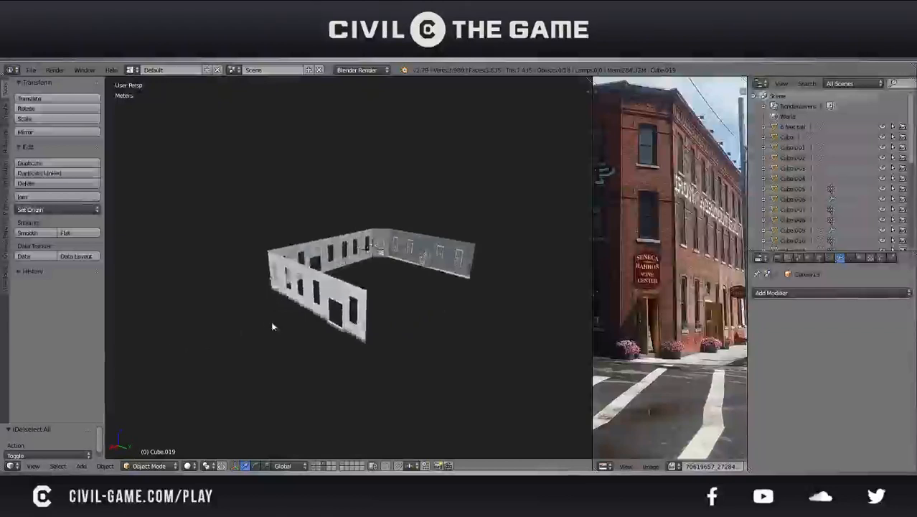
key("ctrl+s")
left_click(324, 318)
scroll(325, 320, "down", 2)
middle_click_drag(323, 318, 364, 313)
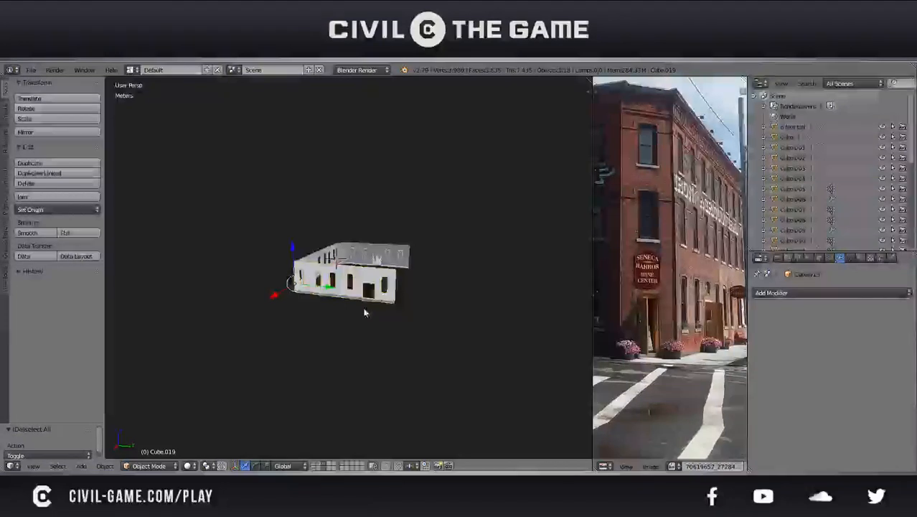
key("ctrl+s")
left_click(364, 313)
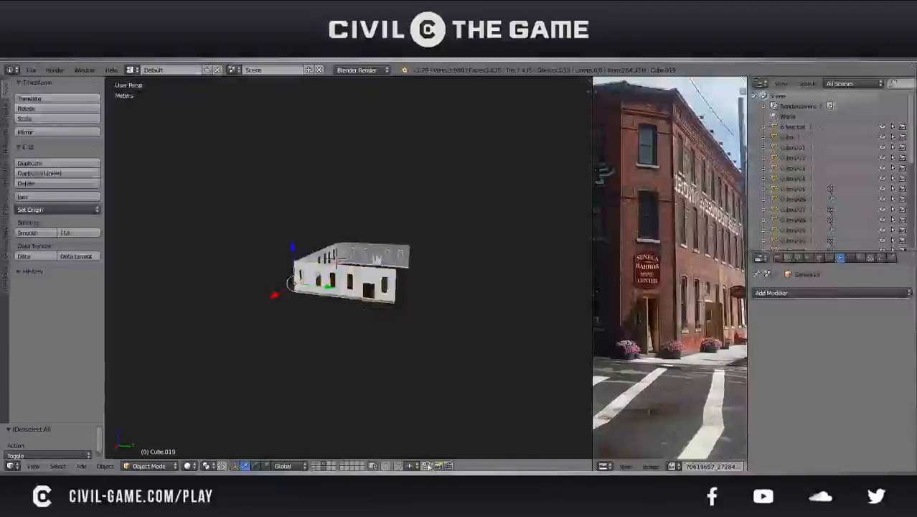
Try closing the building's open side with a duplicate of the shortened wall rotated 90 degrees about Z, and delete that copy
key("ctrl+z")
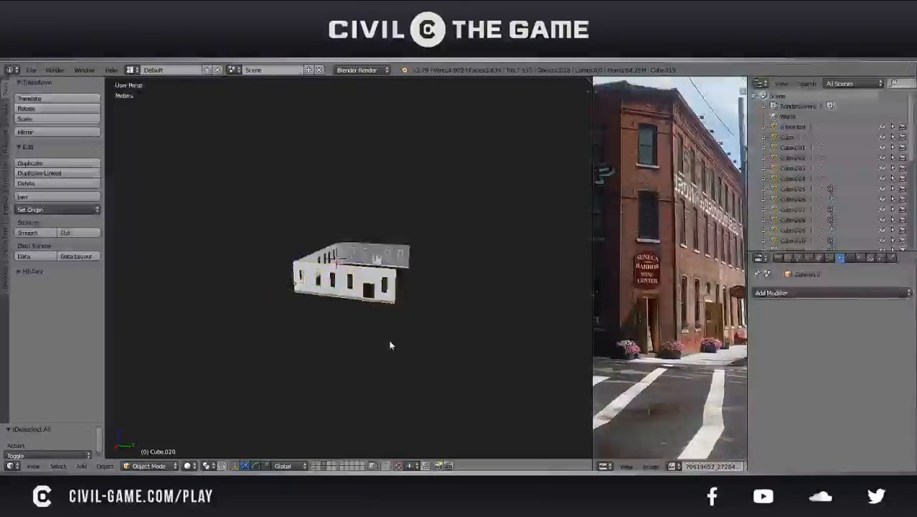
key("g")
key("x")
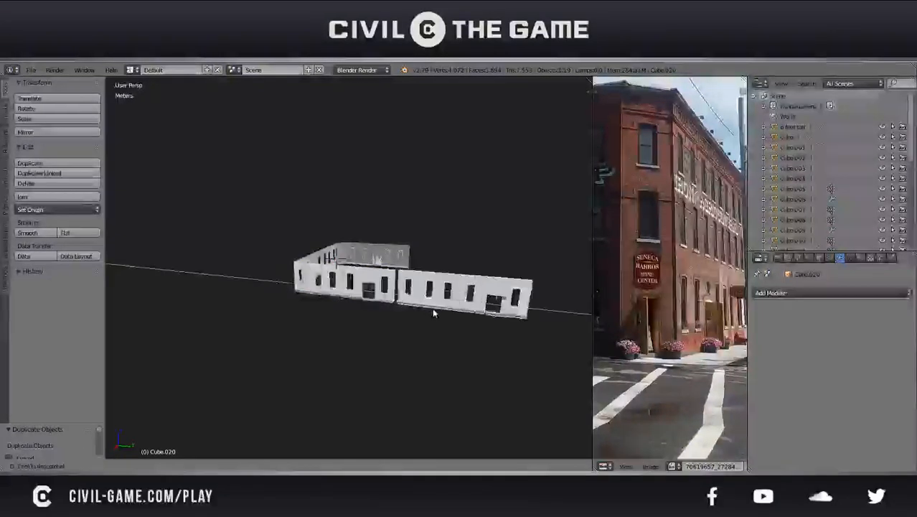
left_click(429, 310)
type("rz")
type("90")
key("Return")
middle_click_drag(428, 308, 364, 324)
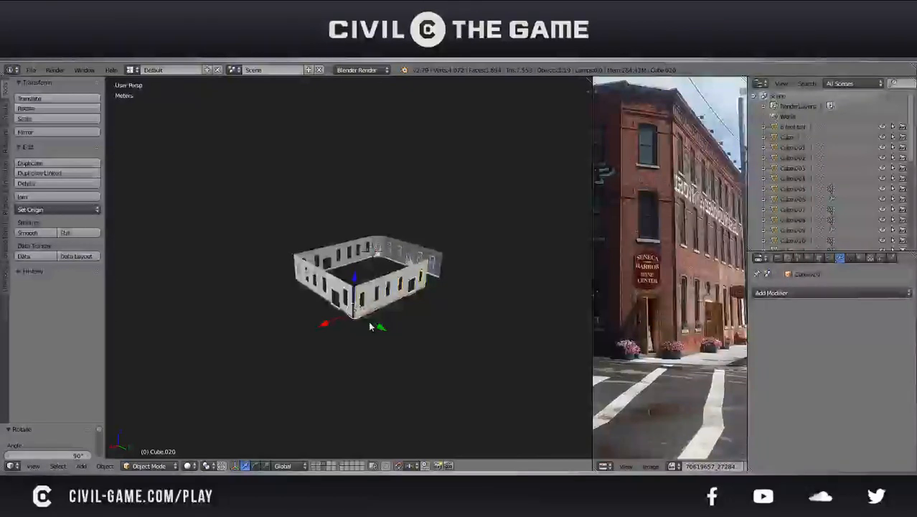
key("Delete")
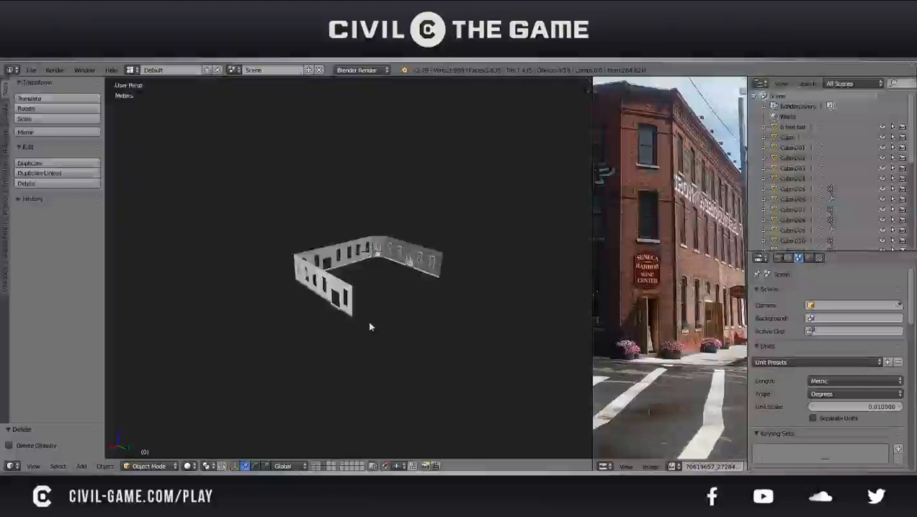
Duplicate the wall opposite the building's open side, rotated 180 degrees about Z, and move the copy 15 m along X onto the open side
middle_click_drag(370, 323, 343, 316)
scroll(669, 266, "down", 4)
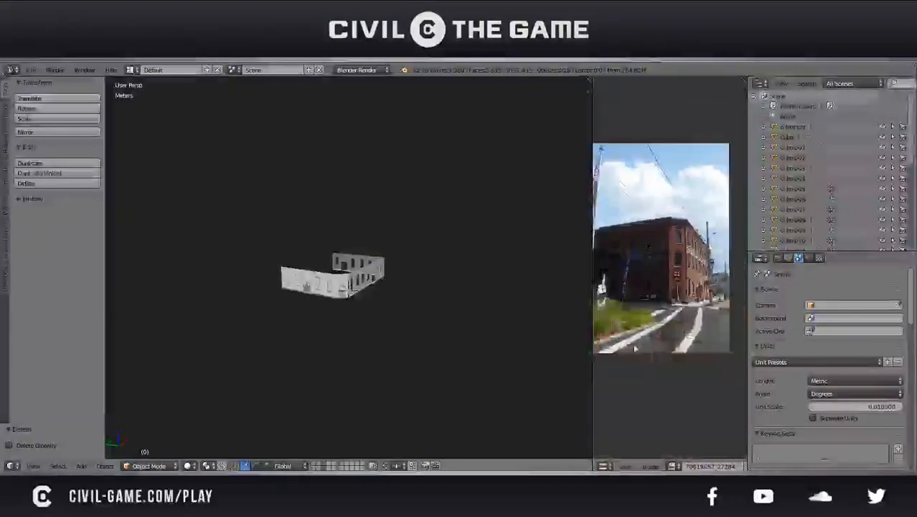
middle_click_drag(388, 301, 471, 295)
scroll(390, 314, "down", 2)
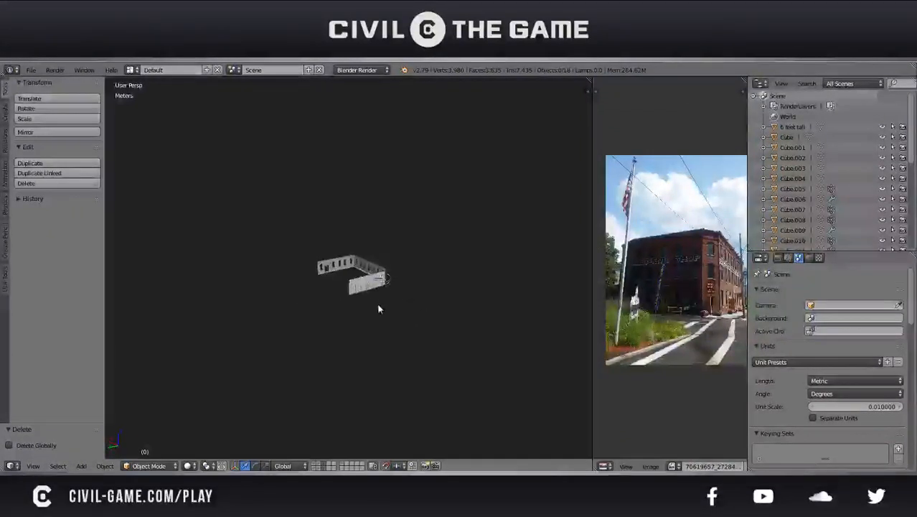
middle_click_drag(351, 313, 324, 316)
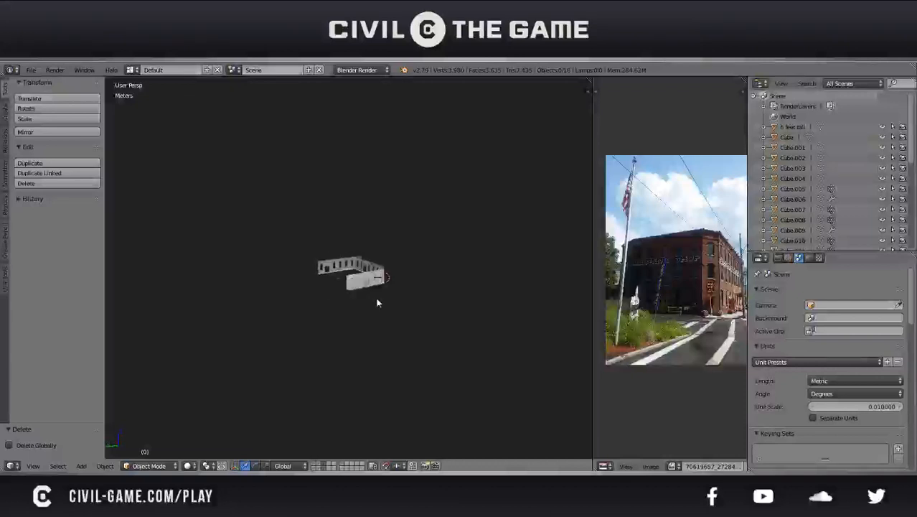
scroll(353, 308, "up", 3)
right_click(393, 265)
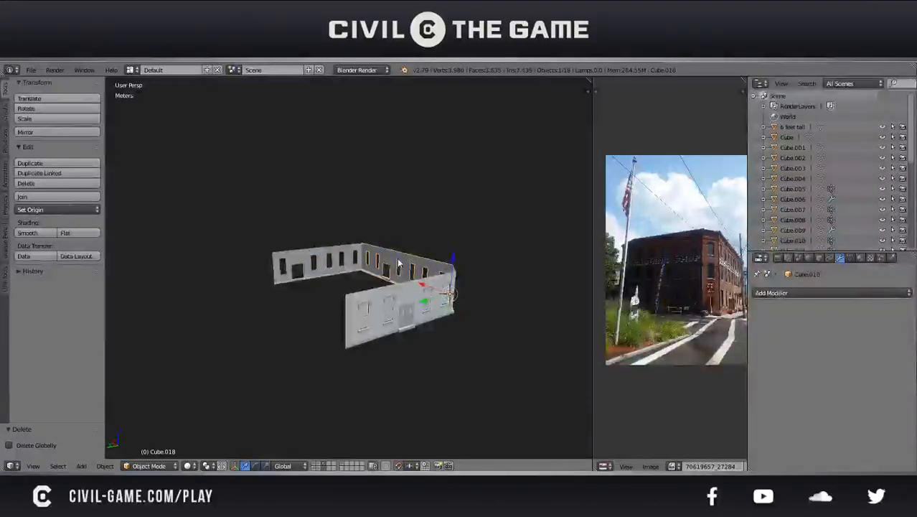
type("r")
type("z")
type("1")
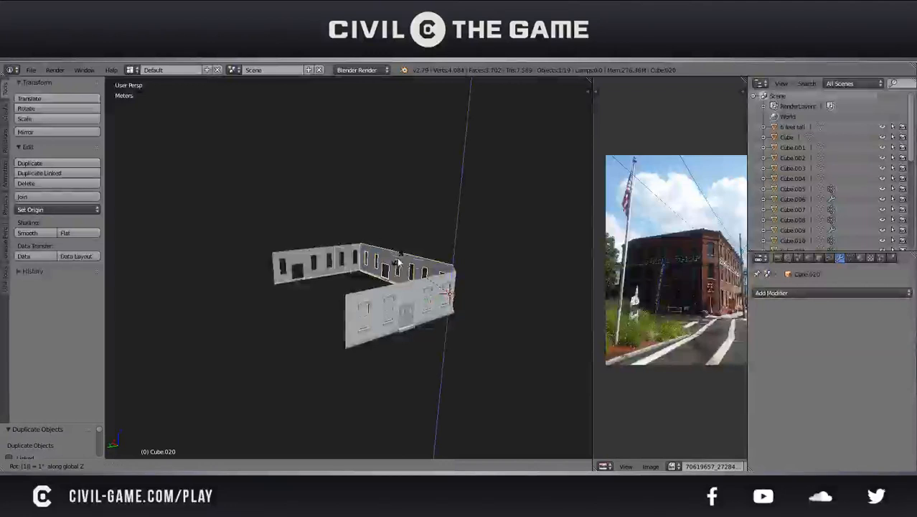
type("80")
key("Return")
left_click_drag(429, 303, 256, 272)
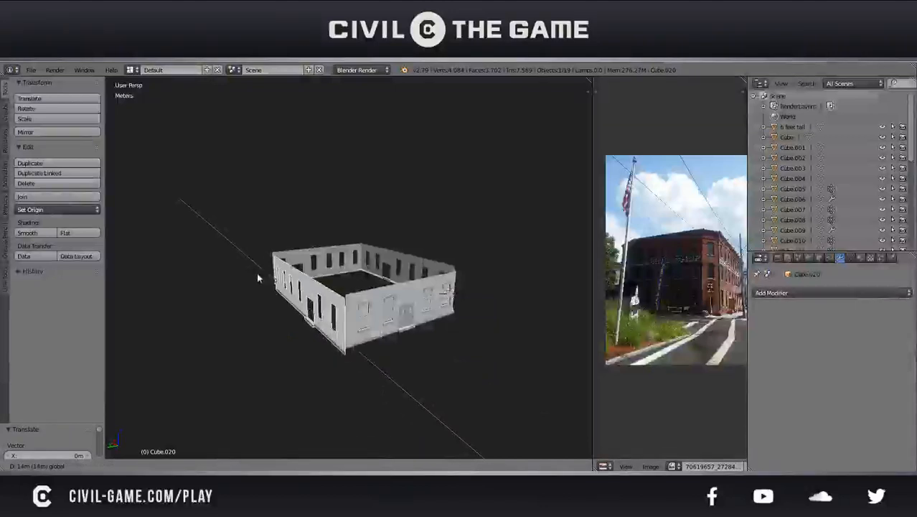
left_click(253, 276)
Roughly align the copied wall's end with the adjoining wall's corner in top view, shifting it -40 cm in X and Y
middle_click_drag(259, 284, 303, 304)
key("KP_7")
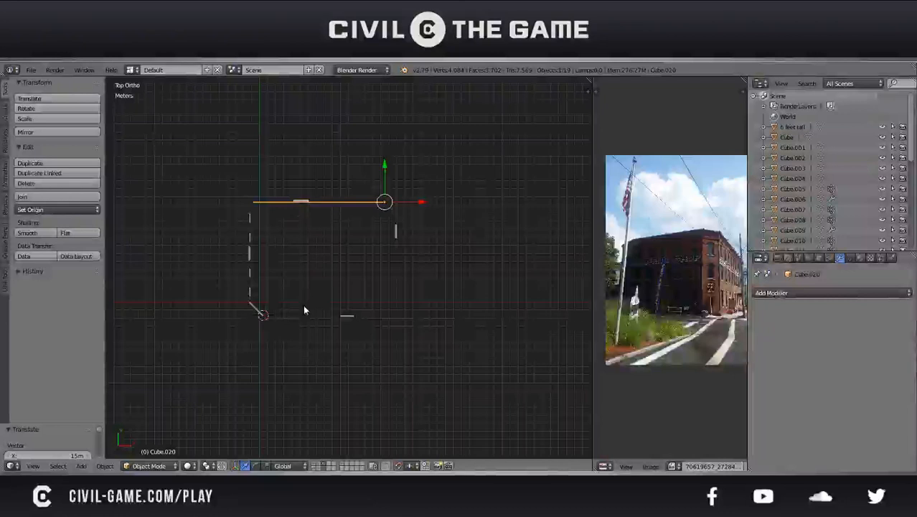
scroll(247, 222, "up", 3)
middle_click_drag(202, 187, 348, 246, "shift")
scroll(274, 225, "up", 5)
middle_click_drag(337, 213, 346, 253, "shift")
scroll(330, 250, "up", 3)
scroll(353, 316, "up", 3)
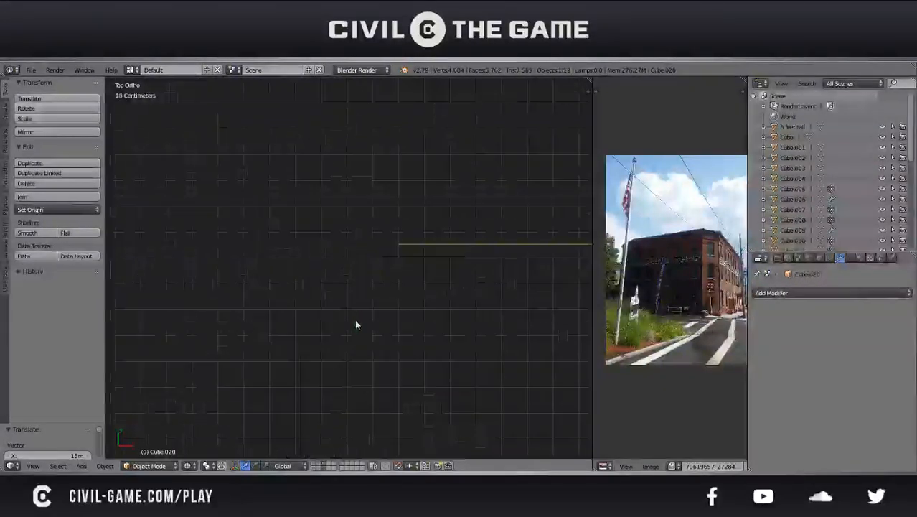
key("g")
right_click(341, 318)
key("g")
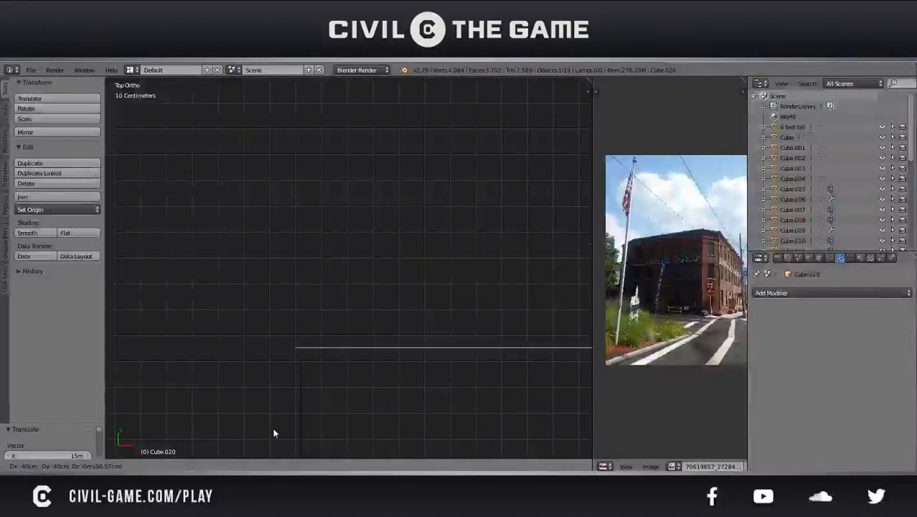
left_click(273, 433)
Refine the copied wall's position at the corner, shifting it about 2.12 cm in X and down to the adjoining wall's end
middle_click_drag(351, 411, 353, 290, "shift")
scroll(327, 284, "up", 4)
middle_click_drag(265, 226, 321, 295, "shift")
scroll(320, 295, "up", 4)
scroll(272, 267, "up", 5)
middle_click_drag(240, 323, 354, 324, "shift")
scroll(268, 300, "up", 1)
key("g")
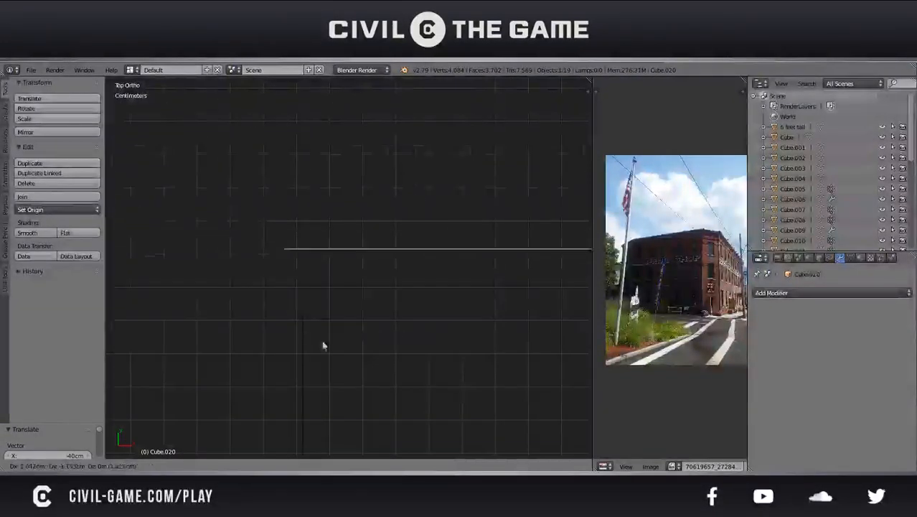
left_click(341, 411)
Fine-tune the copied wall at millimetre scale, shifting it -0.336 mm in X so its end meets the adjoining wall's corner
scroll(341, 412, "up", 7)
middle_click_drag(264, 419, 407, 267, "shift")
scroll(370, 324, "up", 5)
middle_click_drag(279, 351, 359, 309, "shift")
key("g")
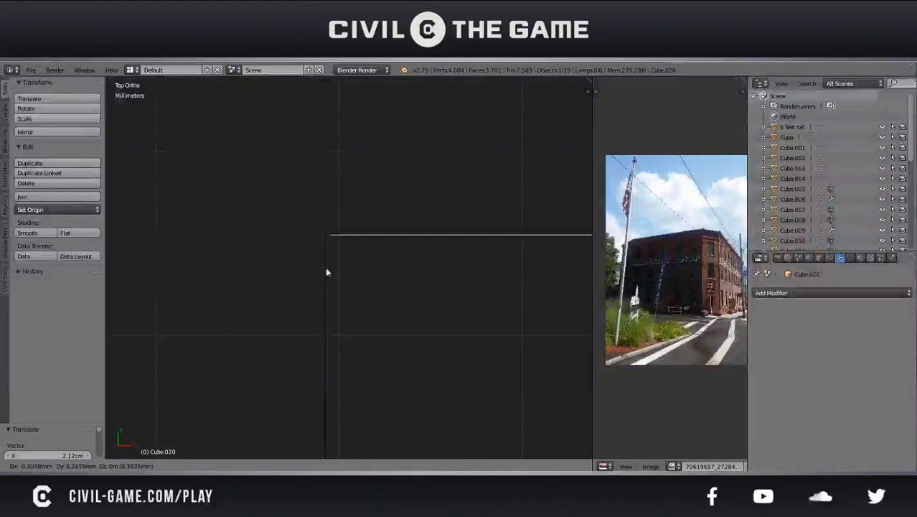
left_click(320, 266)
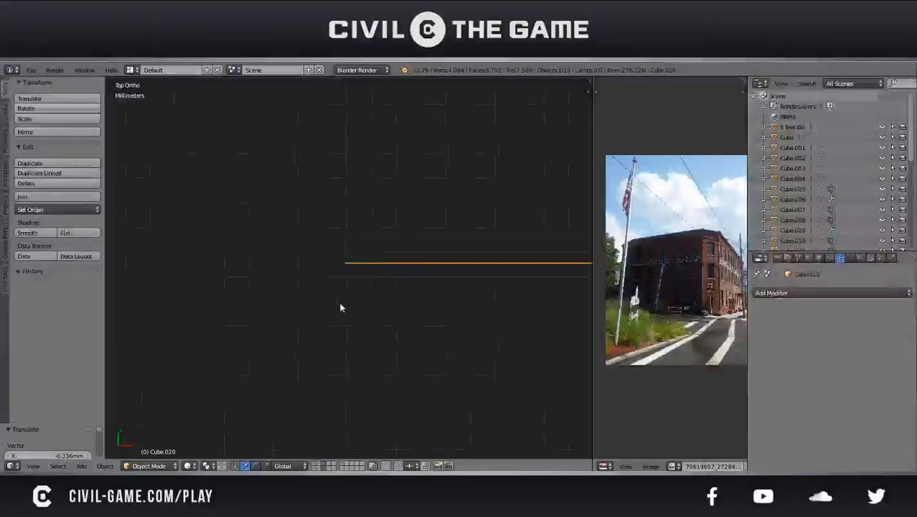
Restore the solid perspective view, examine the gap at the copied wall's other end, and enter edit mode on that wall
scroll(340, 304, "down", 20)
middle_click_drag(340, 304, 174, 221)
key("KP_5")
middle_click_drag(340, 275, 317, 266)
scroll(337, 266, "up", 3)
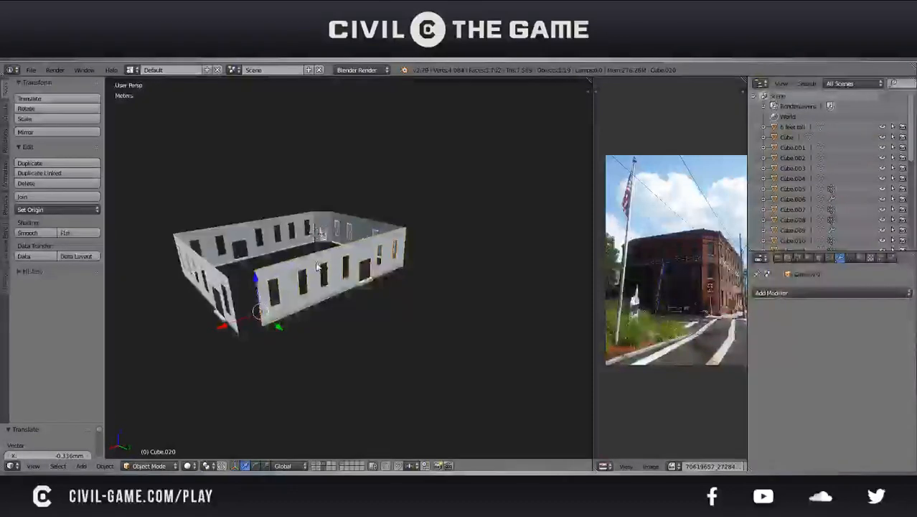
middle_click_drag(315, 262, 424, 266)
key("Tab")
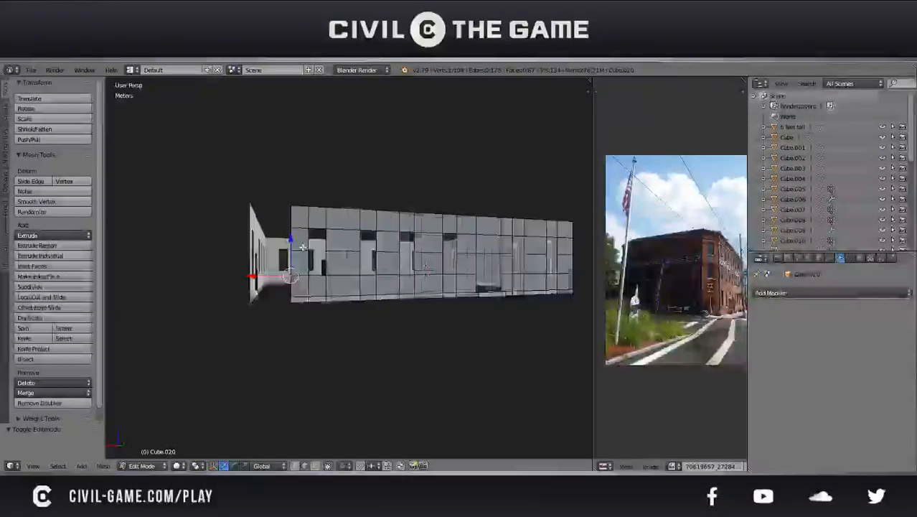
Delete the narrow end column of faces, including its base face, beside the gap in the copied wall
key("KP_1")
key("KP_3")
key("ctrl+KP_1")
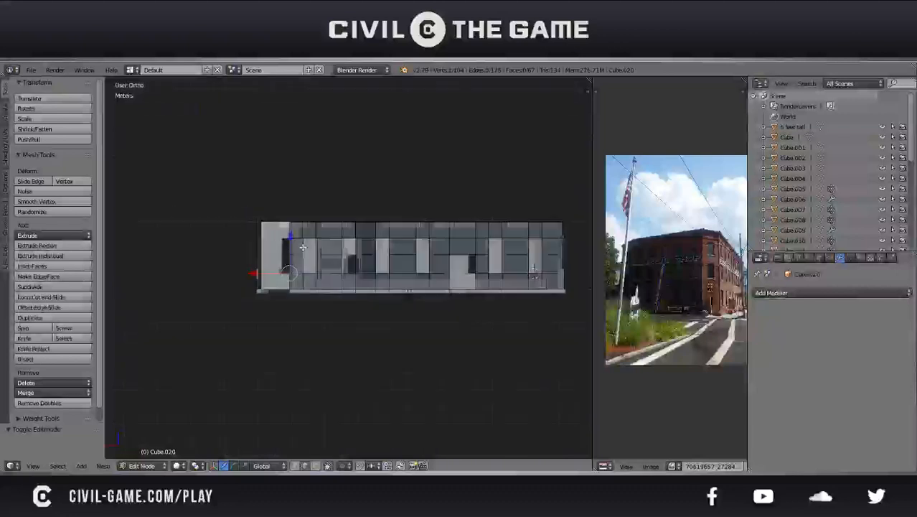
scroll(346, 303, "up", 7)
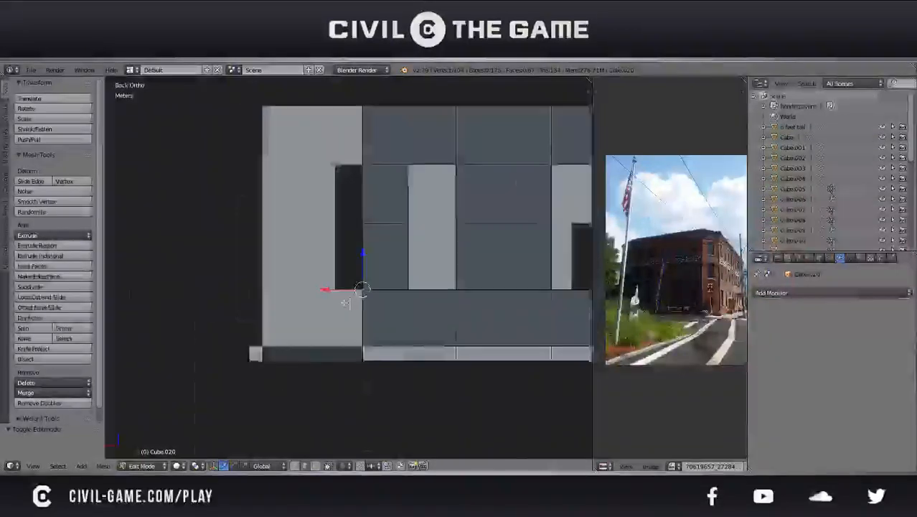
middle_click_drag(345, 303, 289, 322, "shift")
left_click(315, 465)
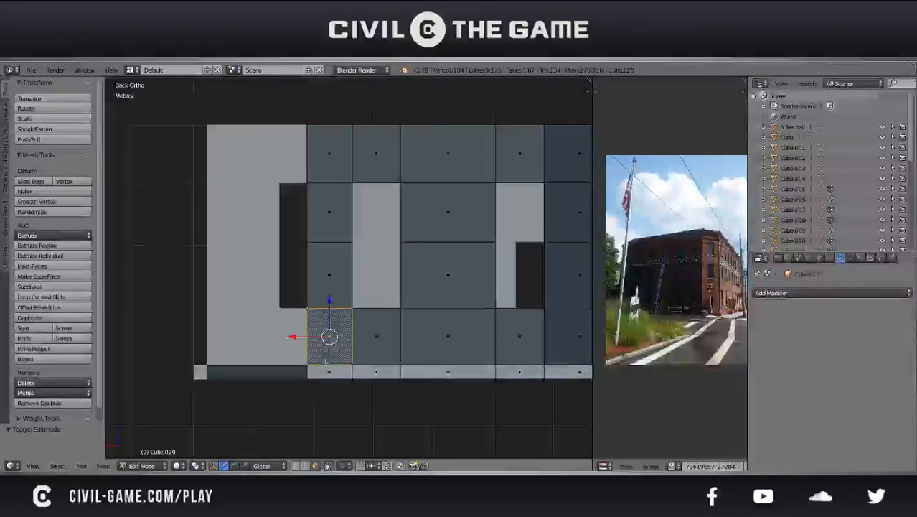
left_click(331, 272, "shift")
left_click(331, 213, "shift")
left_click(334, 168, "shift")
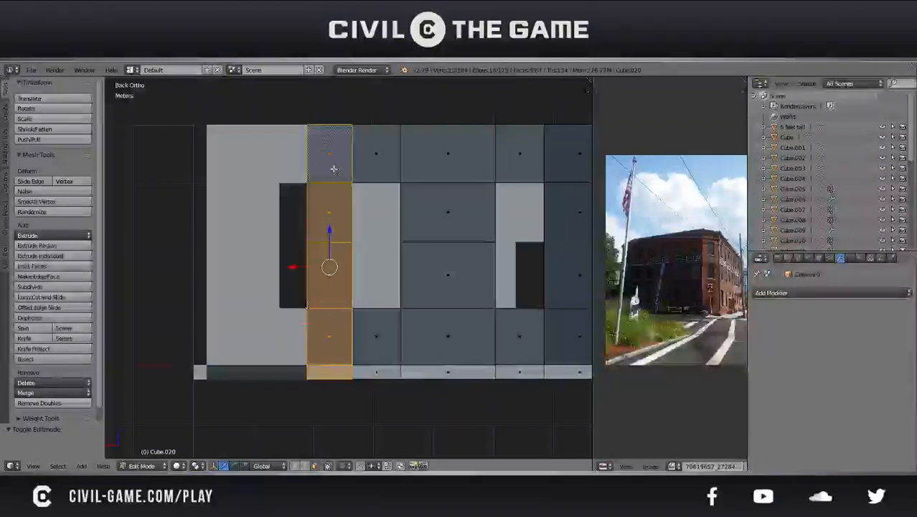
key("x")
left_click(335, 173)
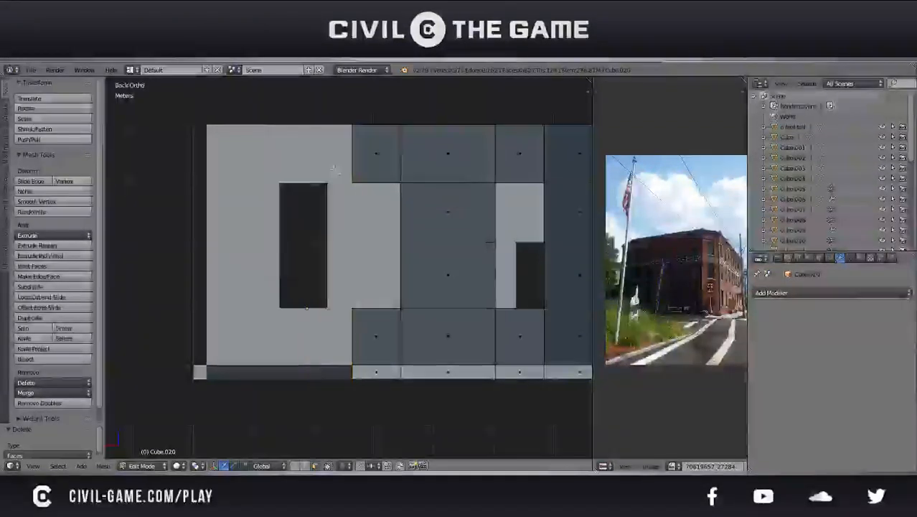
Duplicate the wall's last window column and adjacent full-height column, moving the copy 2.38 m along X to fill the corner gap
right_click(446, 331)
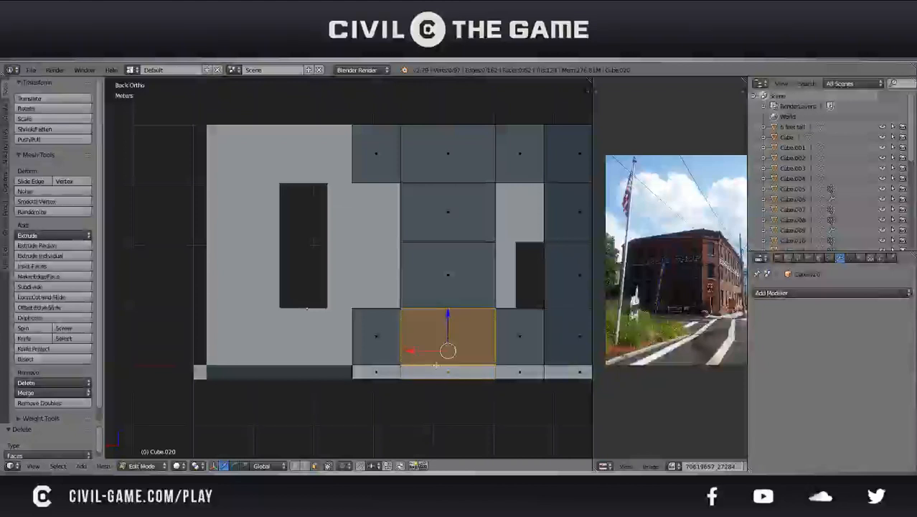
right_click(395, 349, "shift")
right_click(448, 275, "shift")
right_click(448, 213, "shift")
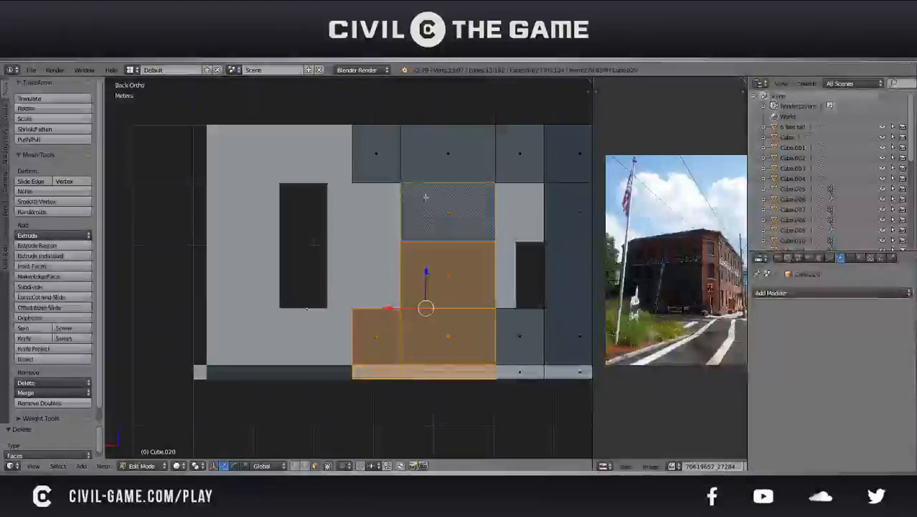
right_click(448, 153, "shift")
right_click(369, 161, "shift")
key("shift+d")
left_click_drag(391, 269, 249, 287)
middle_click_drag(250, 287, 284, 295)
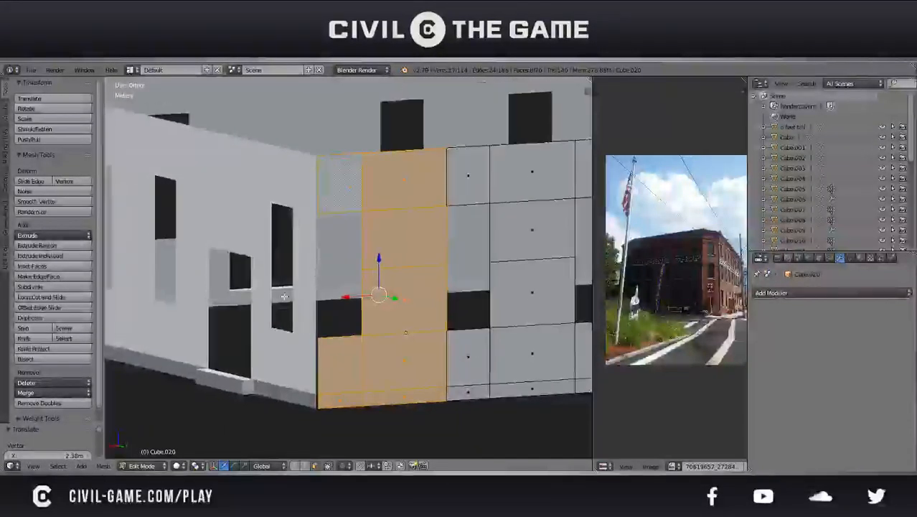
Nudge the duplicated wall section 5.97 mm along X in the orthographic back view to line it up
key("KP_5")
key("KP_1")
key("KP_3")
key("ctrl+KP_1")
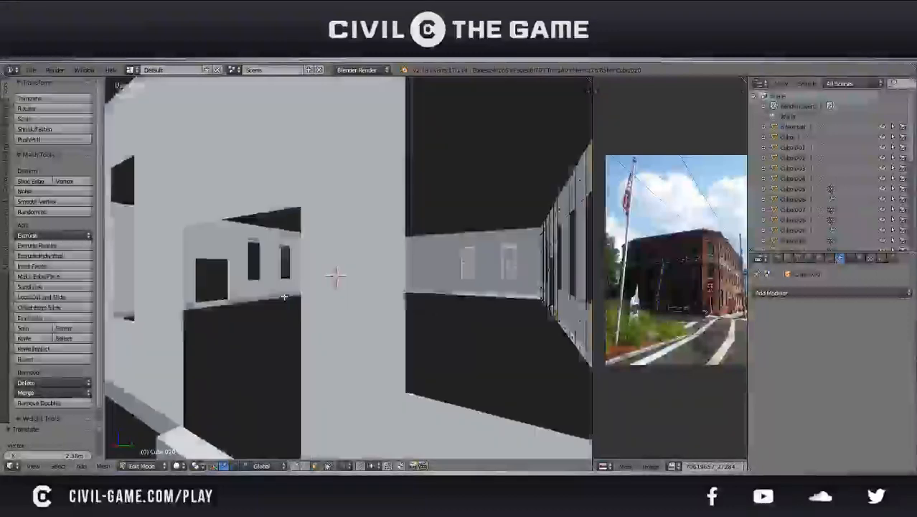
scroll(294, 299, "down", 9)
key("KP_5")
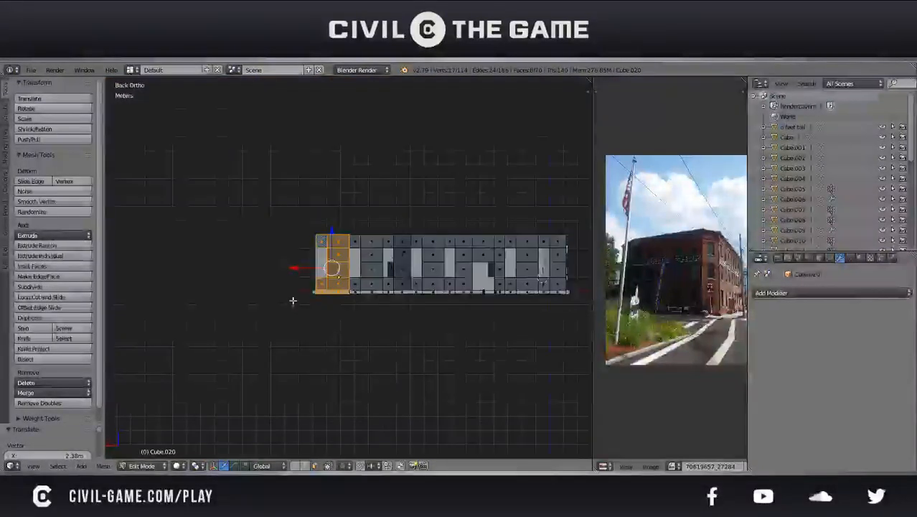
scroll(294, 300, "up", 6)
scroll(335, 305, "up", 4)
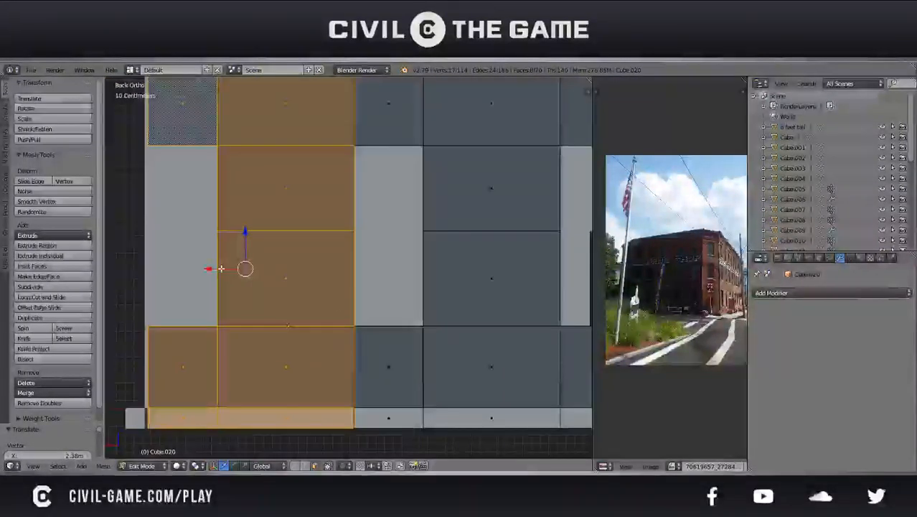
key("g")
key("x")
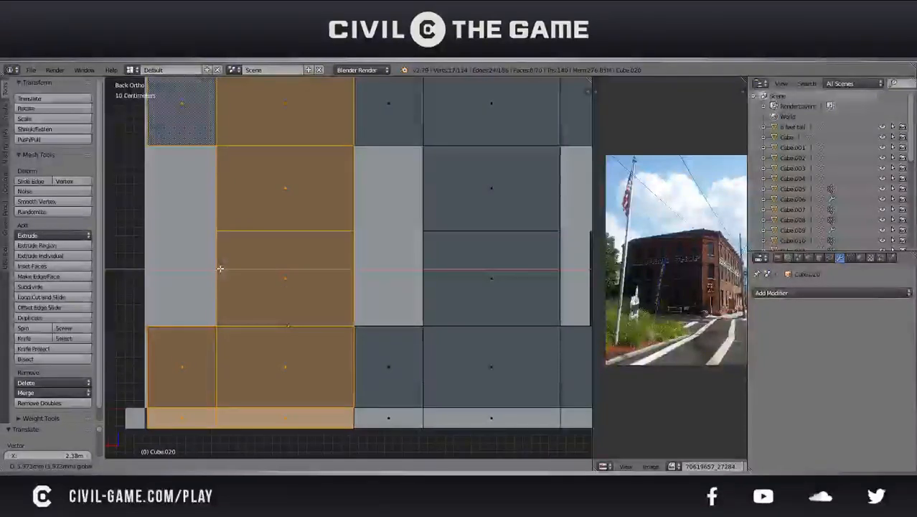
left_click(219, 268)
Delete the base, lower and upper faces of the window column between the duplicated section and the original wall
middle_click_drag(345, 304, 298, 289, "shift")
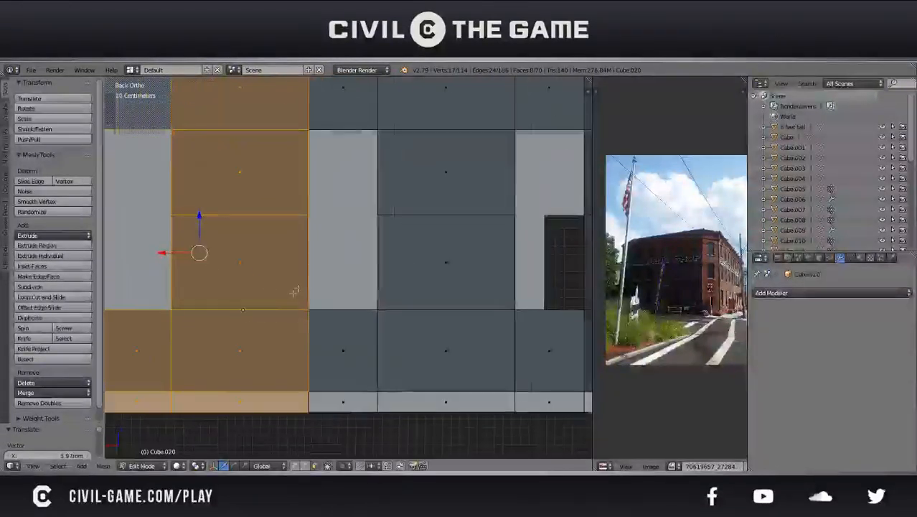
right_click(343, 402)
right_click(339, 371, "shift")
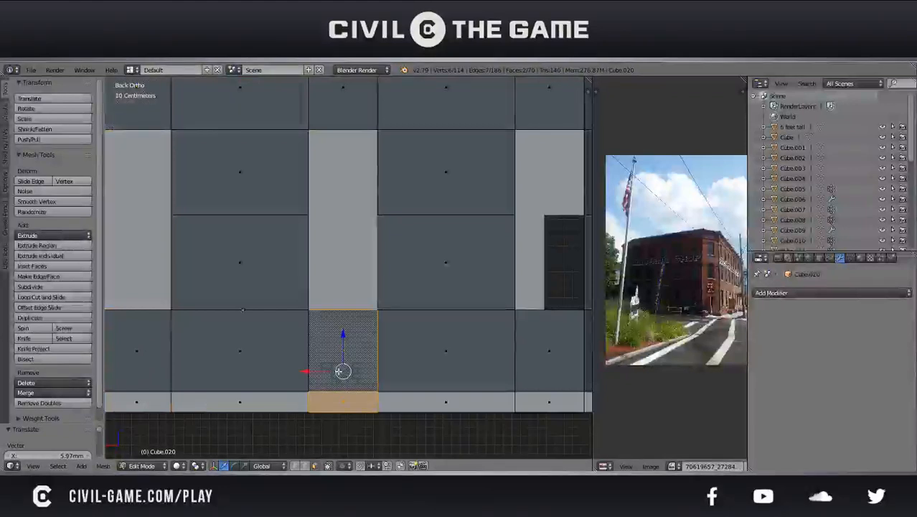
key("x")
left_click(334, 370)
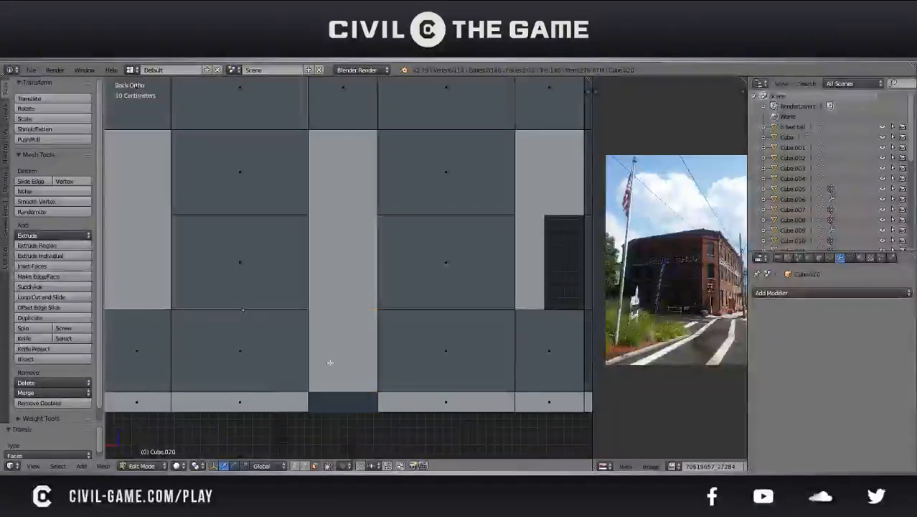
scroll(334, 370, "down", 2)
right_click(354, 157)
key("x")
left_click(354, 157)
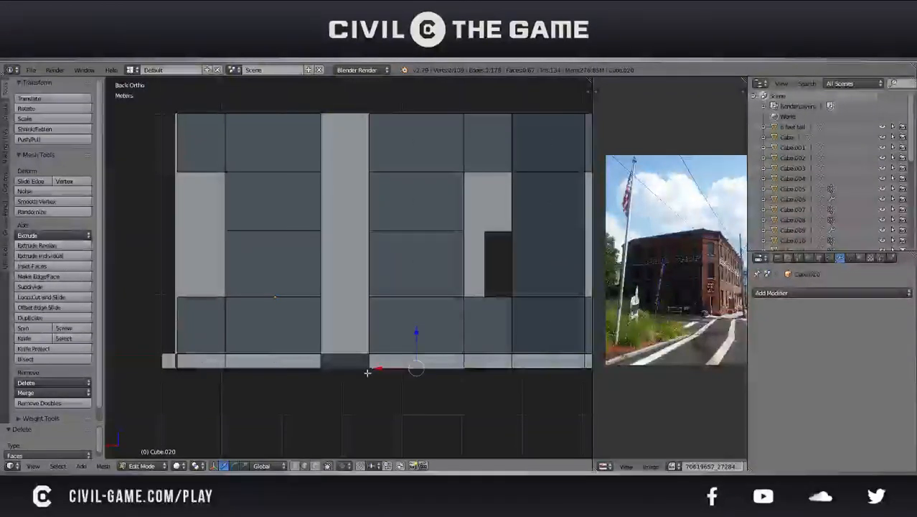
Bridge the gap above, below and at the base of that window opening with new faces joining both wall sections
right_click(368, 361)
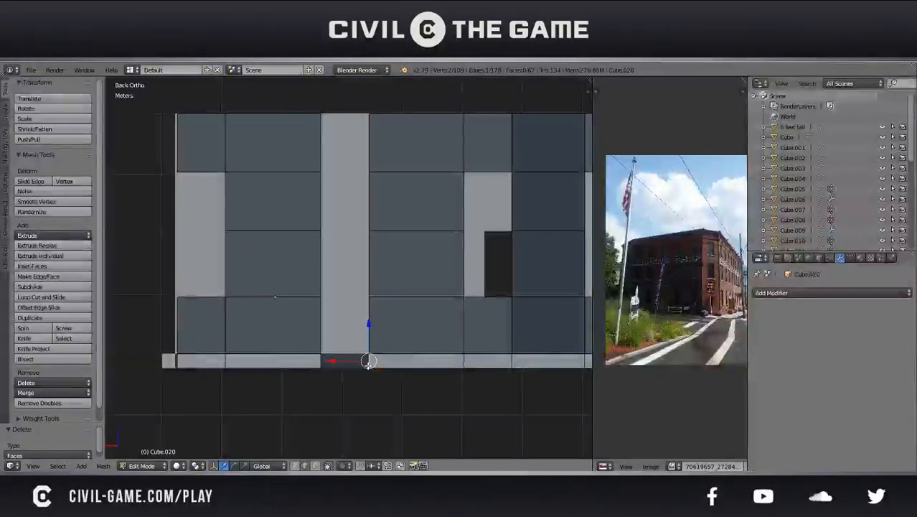
right_click(323, 360, "shift")
key("f")
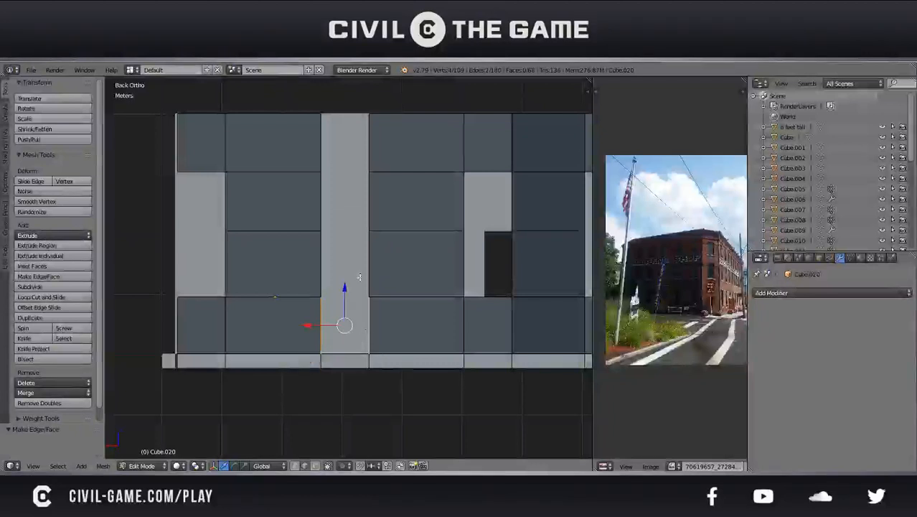
right_click(368, 144)
key("f")
Move the extended wall's outermost vertical edges at the corner -42.4 cm along X in the back view and delete their vertices
right_click(227, 261)
right_click(200, 295, "shift")
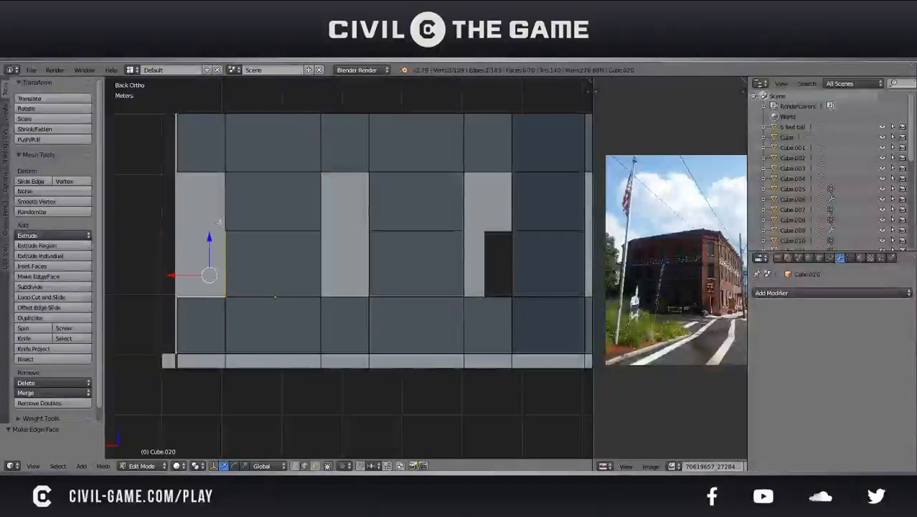
scroll(225, 218, "up", 1)
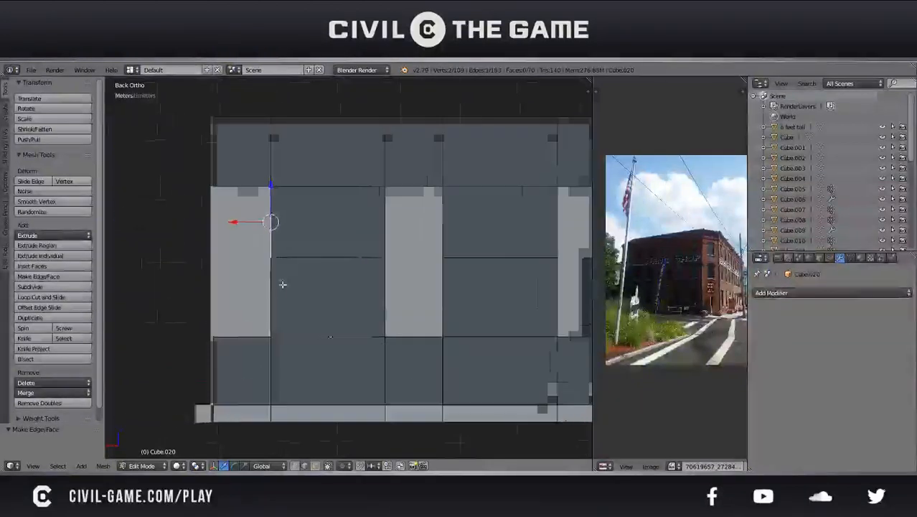
right_click(214, 417, "shift")
right_click(208, 179, "shift")
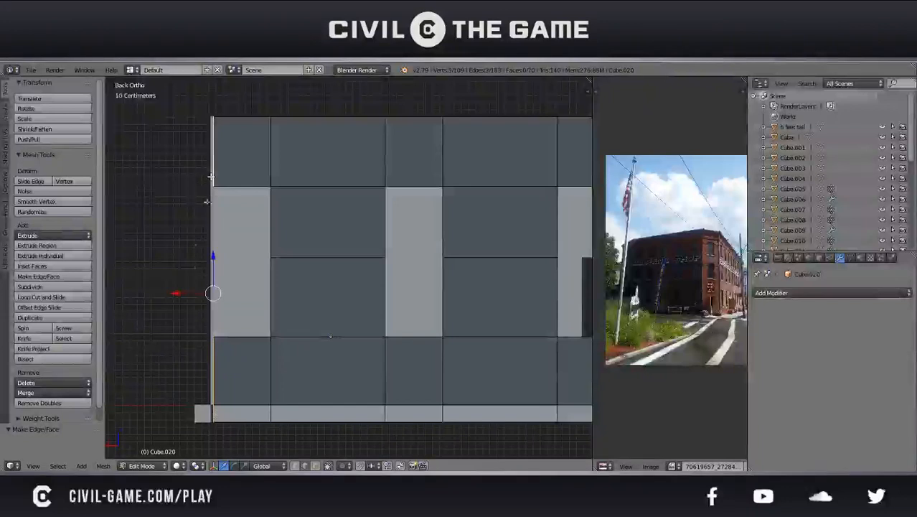
key("KP_5")
key("KP_5")
key("KP_3")
key("KP_1")
key("KP_2")
key("ctrl+KP_1")
key("KP_5")
key("KP_5")
middle_click_drag(197, 325, 277, 300, "shift")
scroll(277, 299, "up", 1)
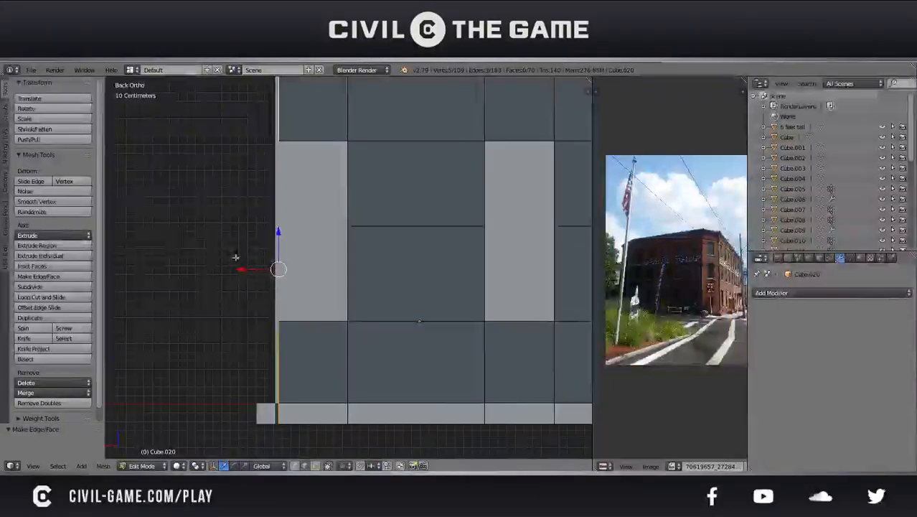
key("g")
key("x")
left_click(278, 266)
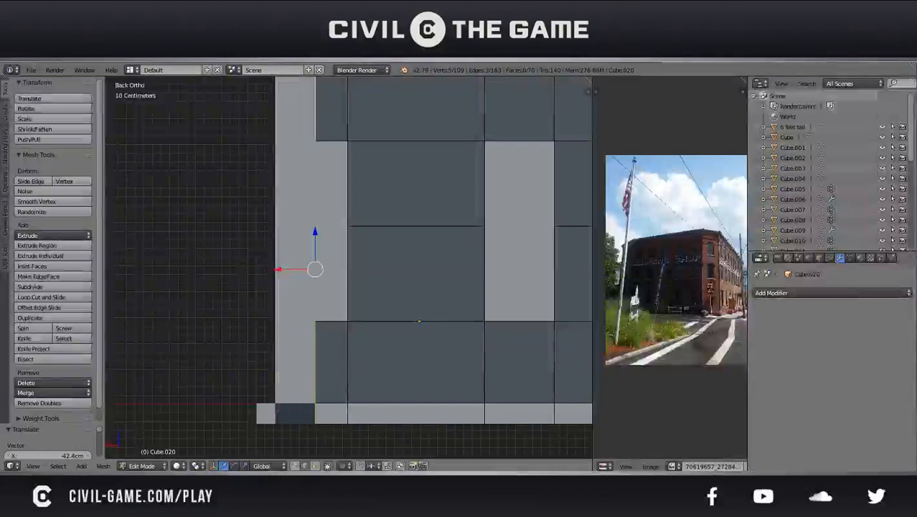
key("x")
left_click(265, 244)
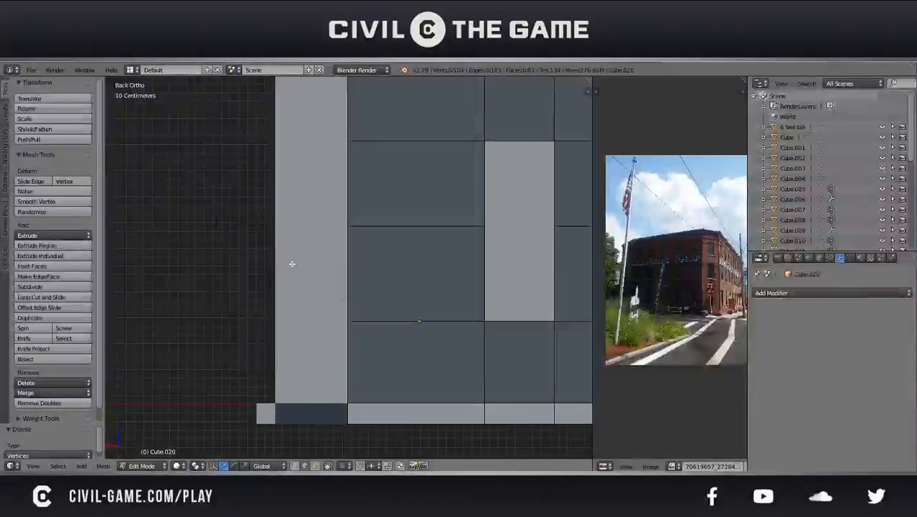
Join the shortened wall and the adjacent doorway wall into one object and open its mesh for editing
scroll(316, 255, "down", 3)
key("Tab")
middle_click_drag(324, 252, 381, 289)
right_click(381, 290)
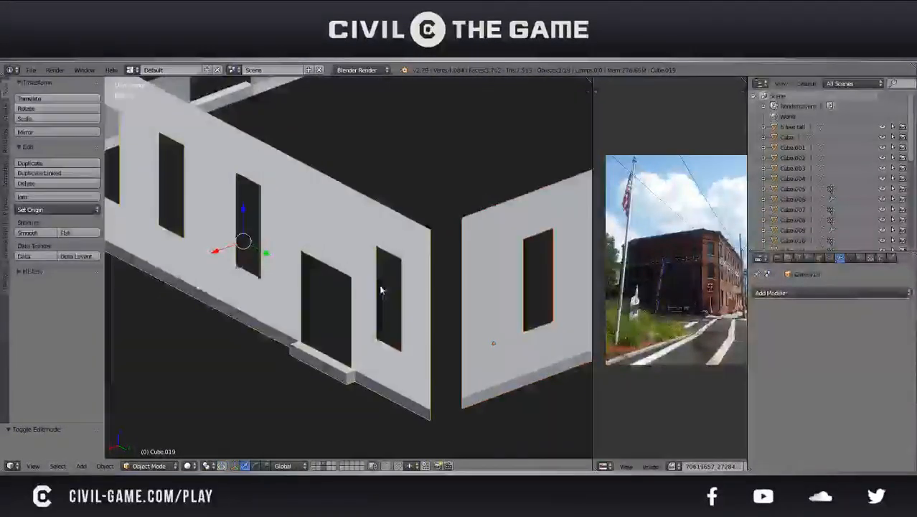
key("Tab")
Bridge the open corner between the two walls with five faces from the top row to the base, and save the file
right_click(459, 248)
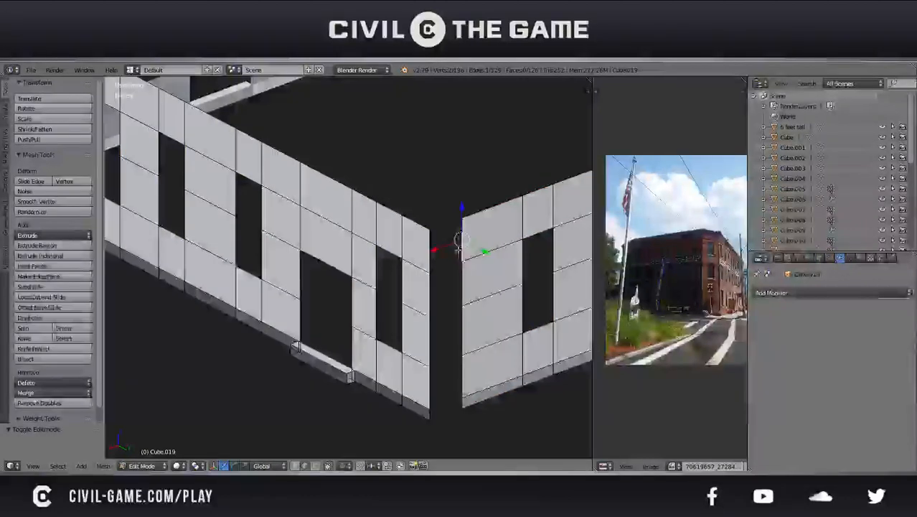
right_click(463, 251)
right_click(438, 245, "shift")
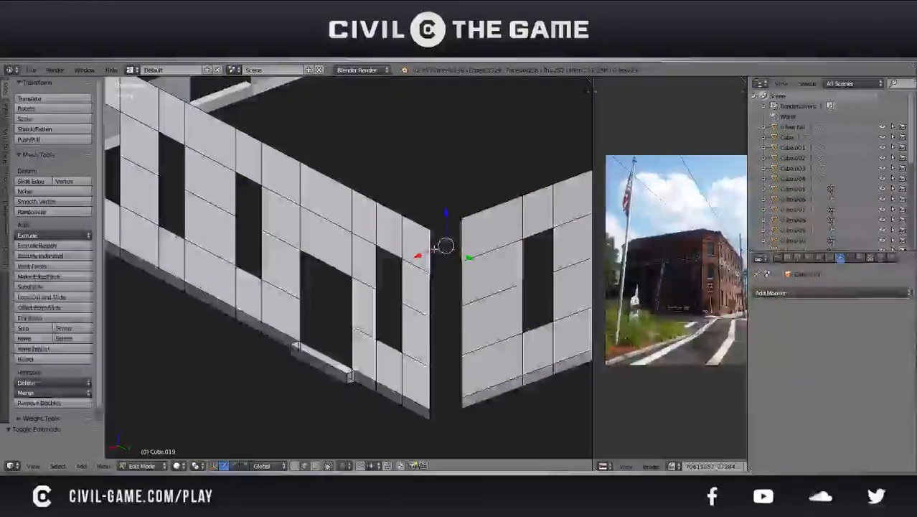
key("f")
right_click(422, 281)
key("f")
right_click(468, 305)
right_click(462, 330)
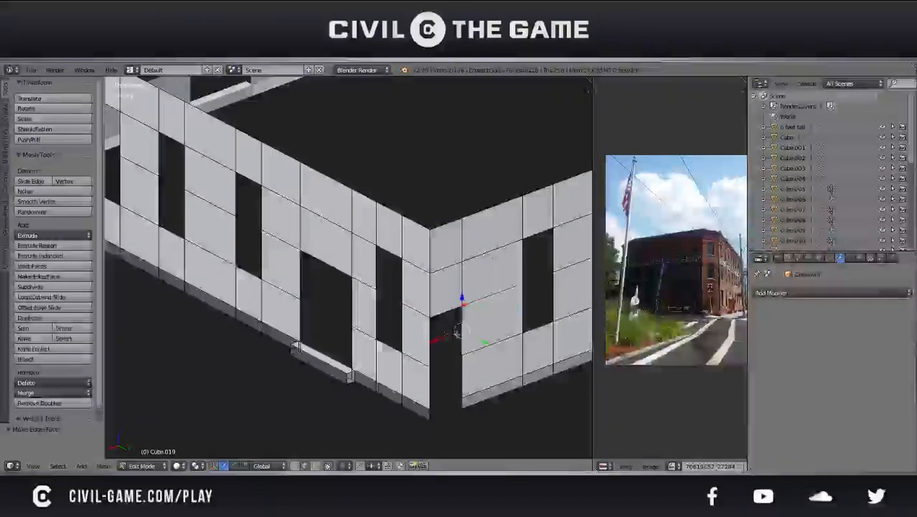
key("f")
right_click(430, 387)
right_click(461, 377, "shift")
key("f")
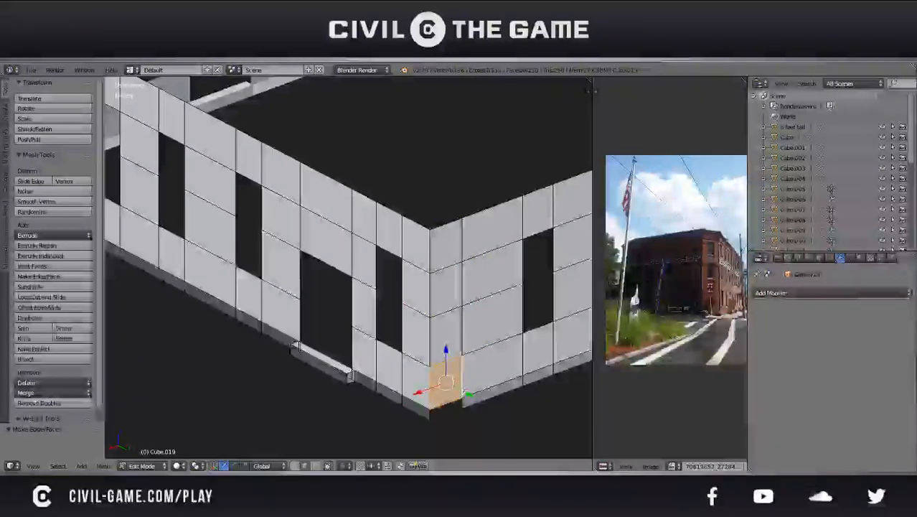
key("f")
scroll(428, 413, "down", 4)
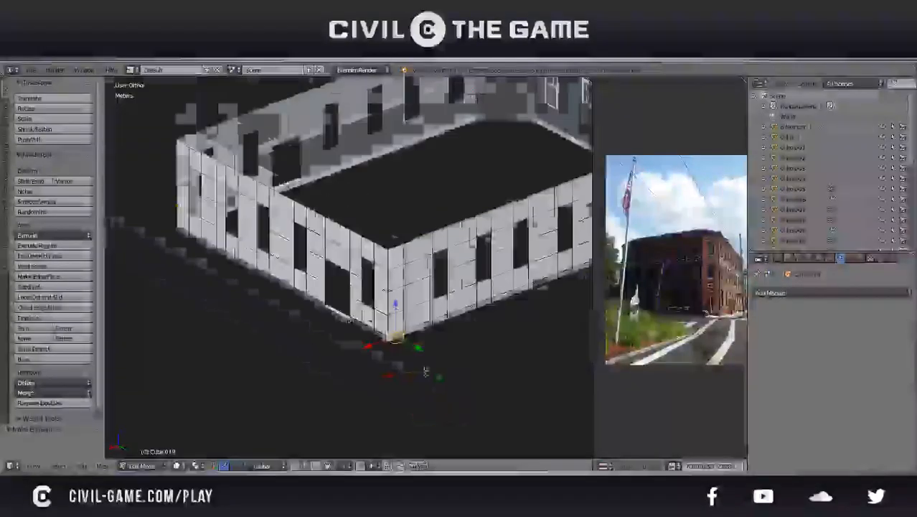
key("Tab")
key("ctrl+s")
Join the remaining plain window wall with the bridged corner walls into one object
middle_click_drag(411, 363, 316, 292)
left_click(397, 346)
scroll(438, 322, "down", 3)
key("KP_5")
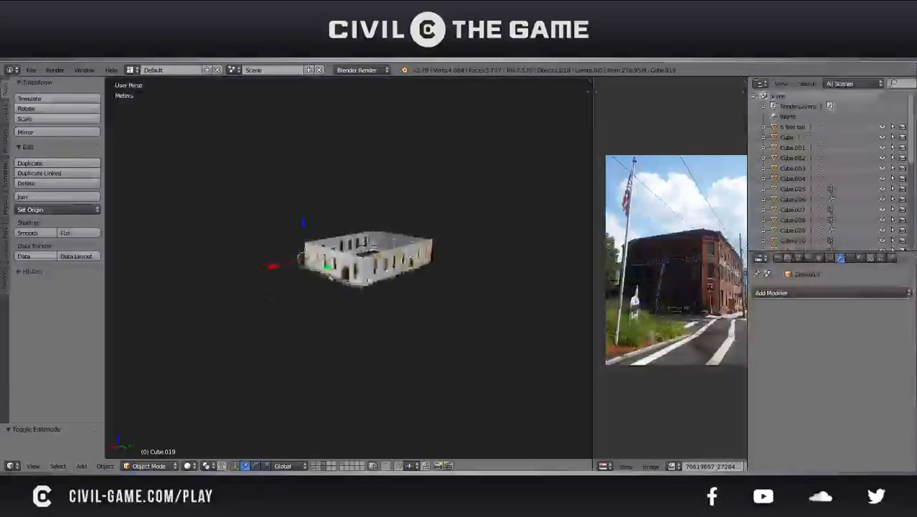
scroll(373, 290, "up", 4)
scroll(352, 287, "up", 2)
middle_click_drag(392, 290, 449, 328)
scroll(353, 288, "down", 3)
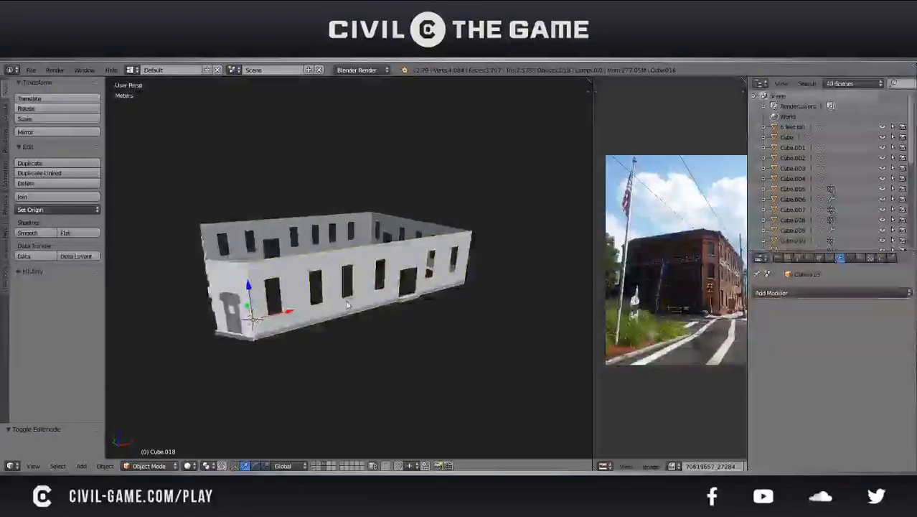
key("Tab")
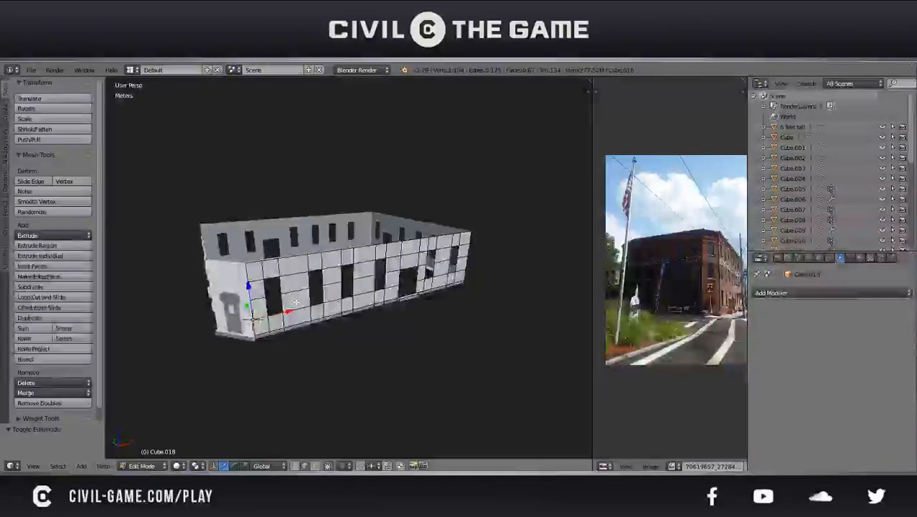
middle_click_drag(452, 260, 368, 277)
key("Tab")
right_click(368, 277)
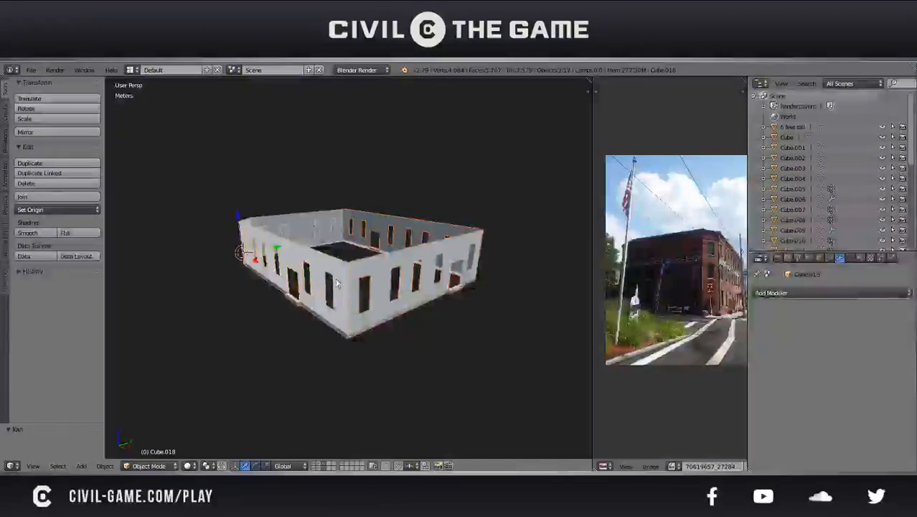
Open the joined walls' mesh for editing and select the faces of the wall column beside the bridged corner
scroll(337, 282, "up", 3)
key("Tab")
right_click(348, 284)
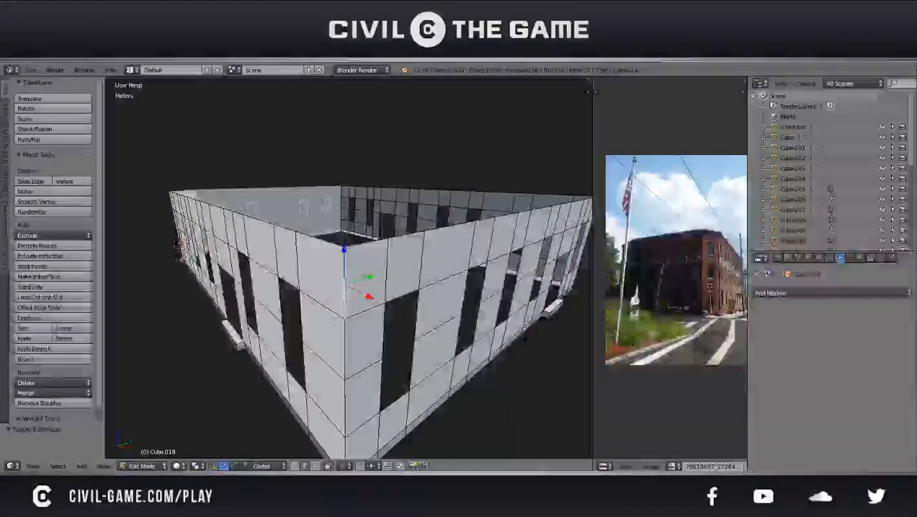
middle_click_drag(364, 395, 317, 369)
right_click(251, 188, "shift")
middle_click_drag(276, 168, 283, 247)
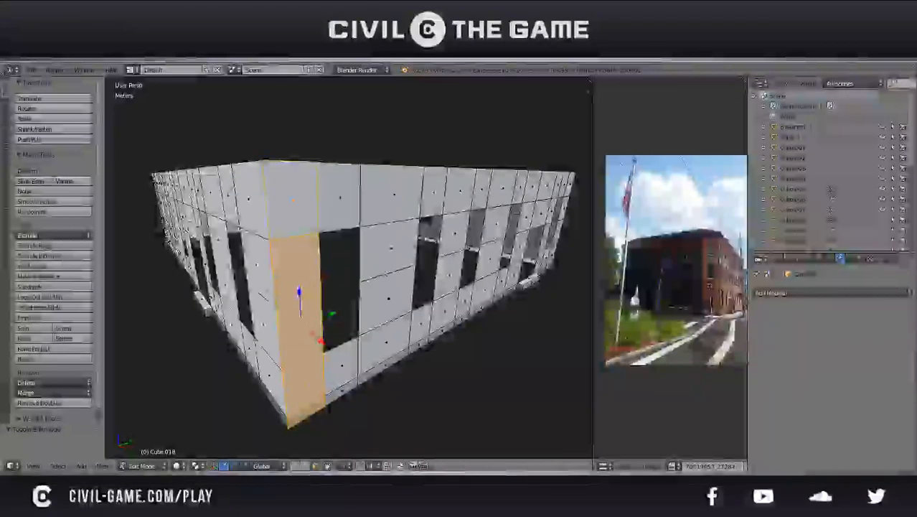
key("x")
left_click(283, 244)
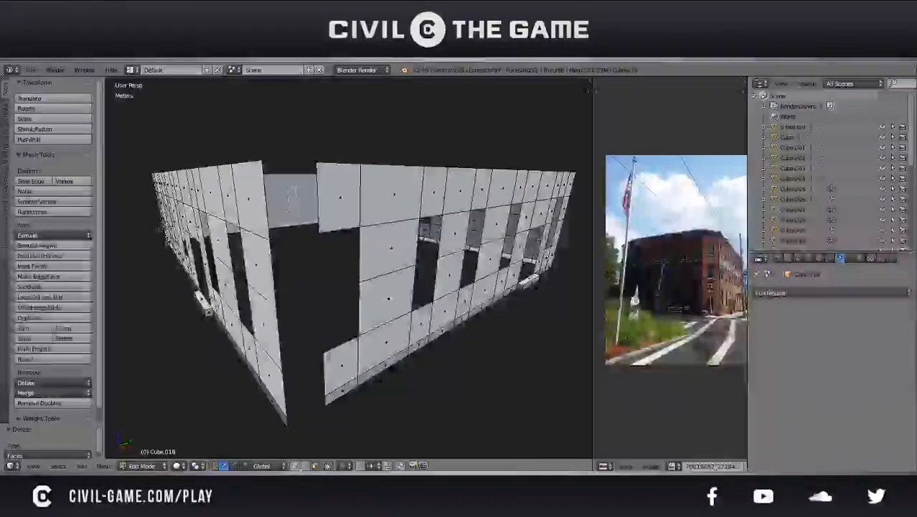
key("ctrl+z")
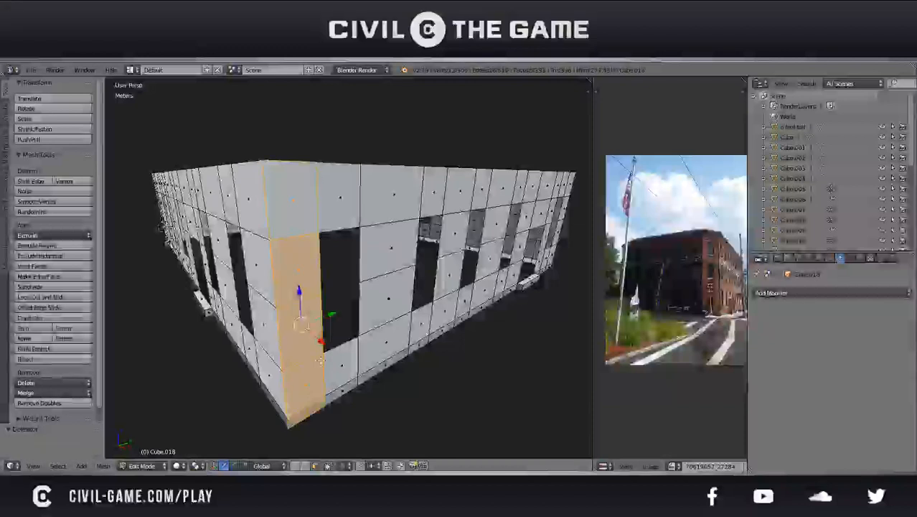
Delete only the top, lower and base faces of the corner column
right_click(307, 403)
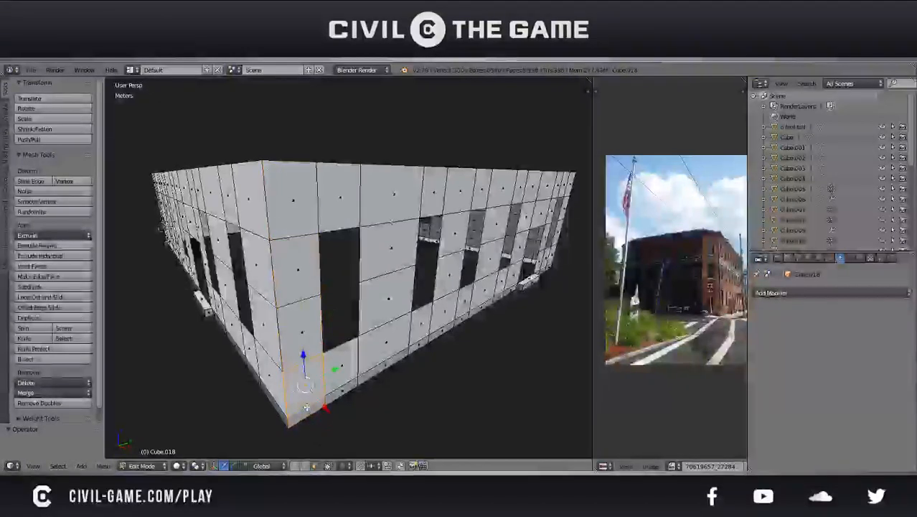
key("x")
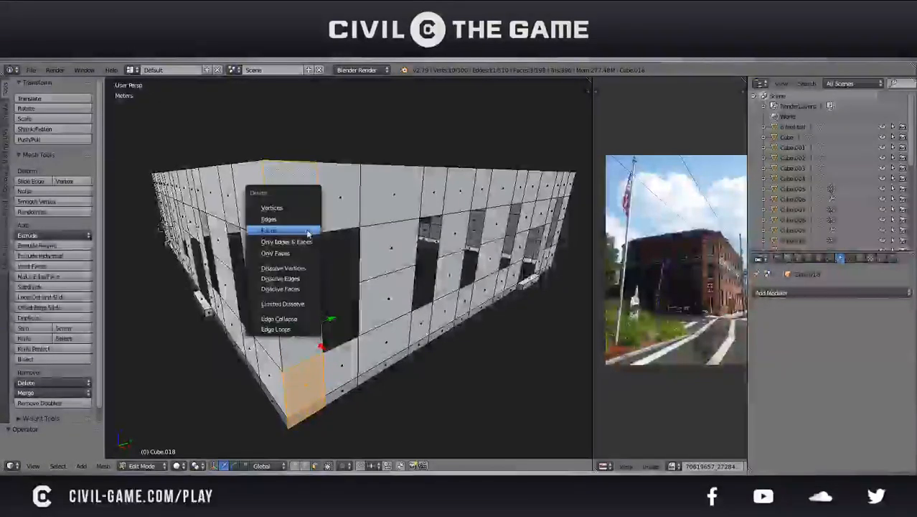
left_click(284, 231)
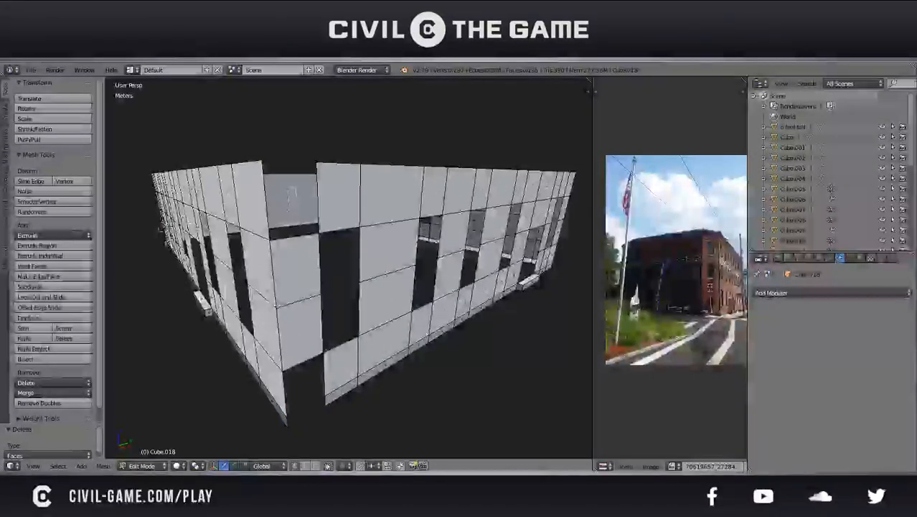
Pull the outer vertical edge of the corner column's middle faces away from the wall and try deleting its vertices
left_click(308, 466)
right_click(298, 300)
right_click(275, 287)
key("g")
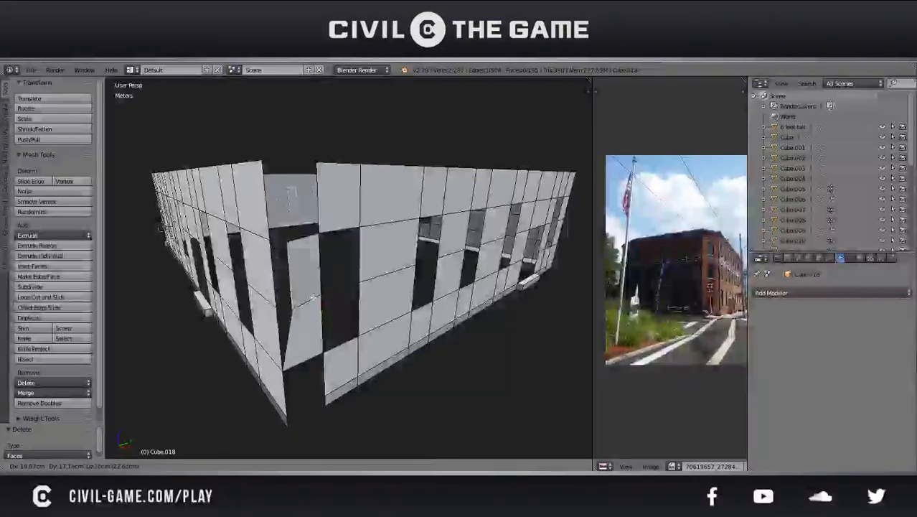
left_click(313, 297)
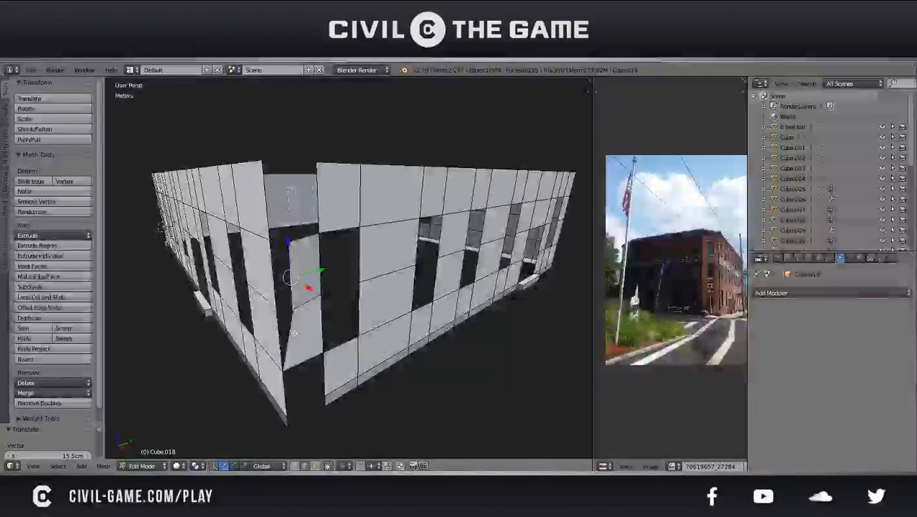
key("x")
left_click(291, 308)
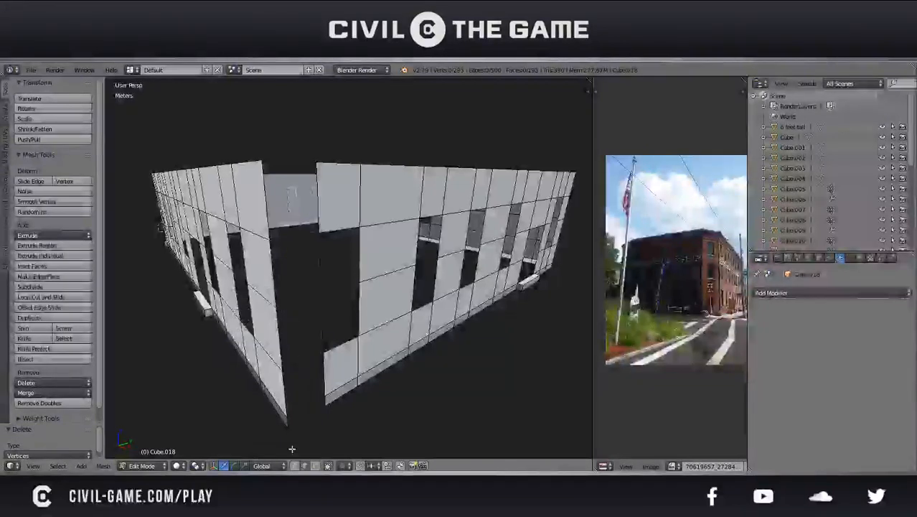
key("ctrl+z")
Delete the vertices of the corner column's displaced middle edge and of the loose edge left above it
key("g")
left_click(309, 351)
key("x")
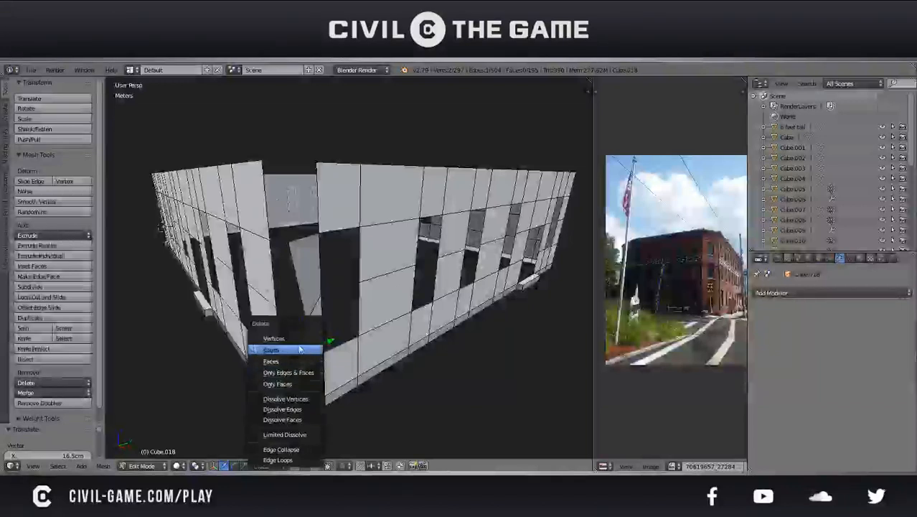
left_click(298, 338)
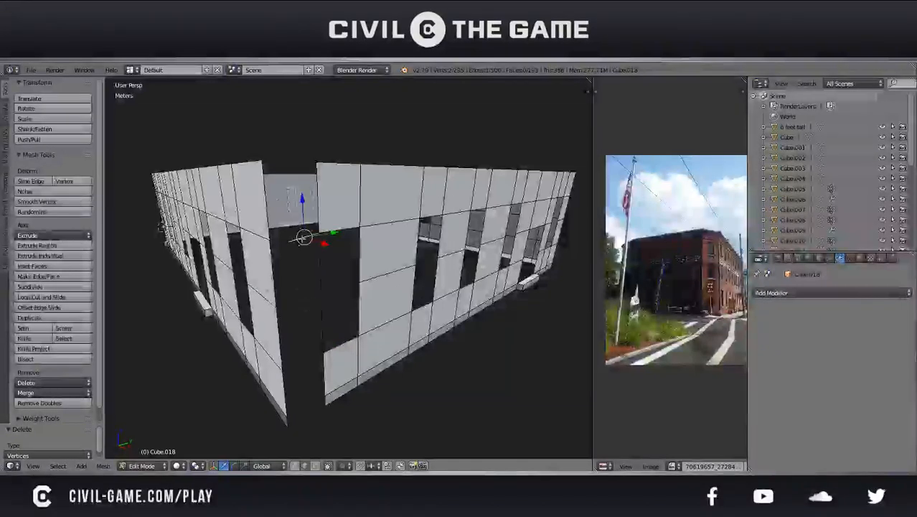
key("x")
left_click(292, 244)
Bridge the corner column's base, lower and lower-middle rows with new faces joining both walls' edges
right_click(312, 343)
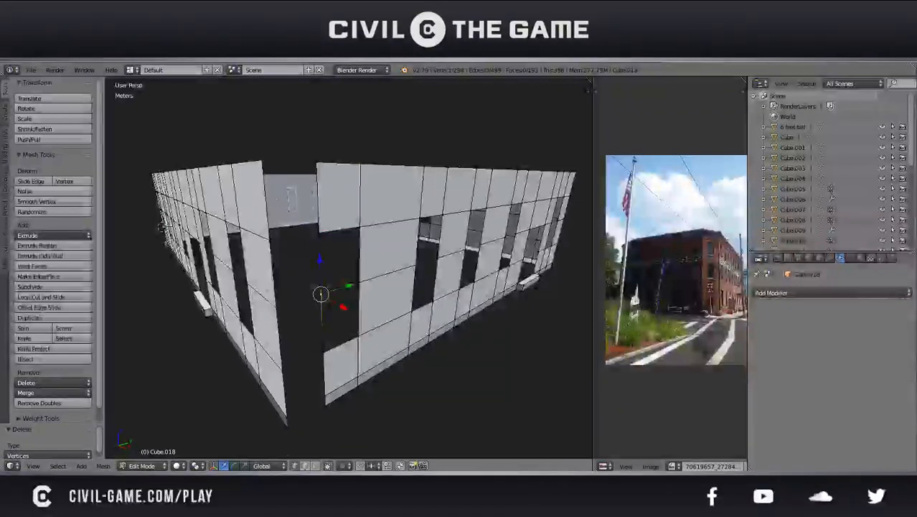
right_click(325, 397)
right_click(325, 405)
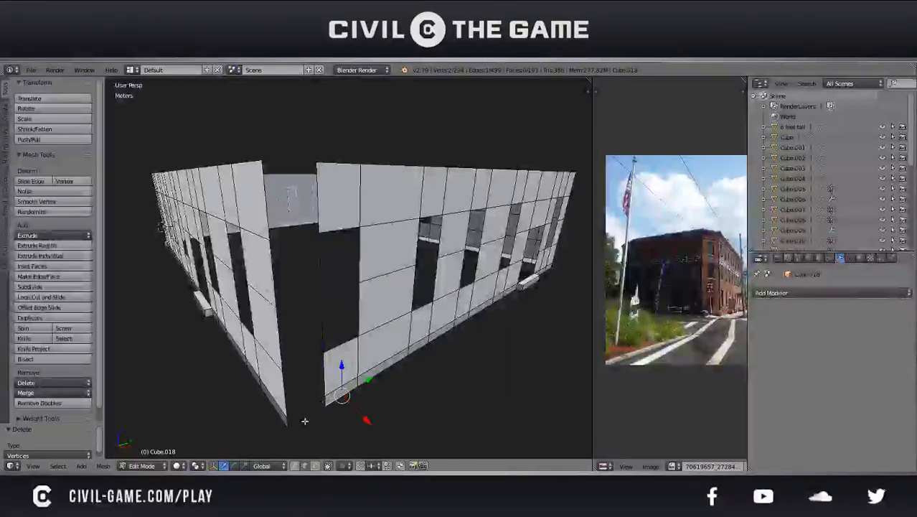
right_click(288, 423)
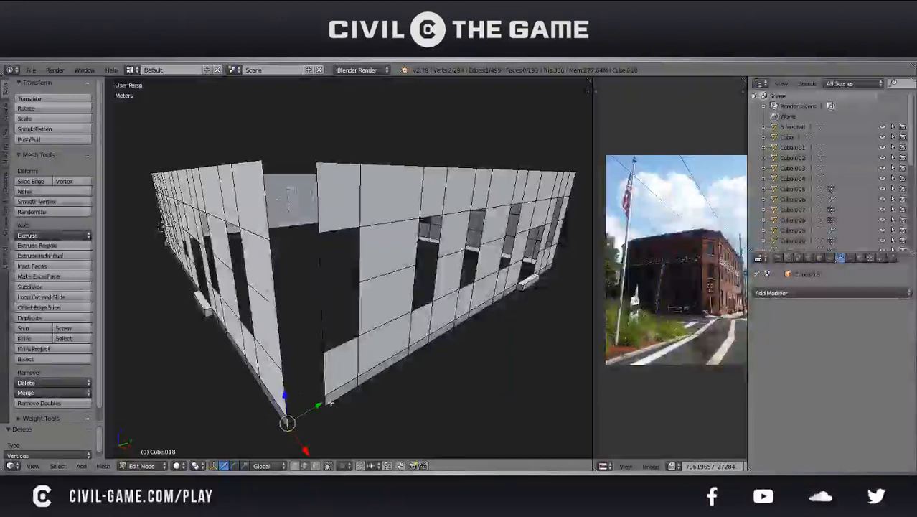
key("f")
right_click(321, 376)
right_click(285, 394, "shift")
key("f")
right_click(282, 340)
right_click(322, 323, "shift")
key("f")
Fill the corner column's upper-middle and top rows with new faces and leave mesh editing
right_click(320, 264)
right_click(275, 272, "shift")
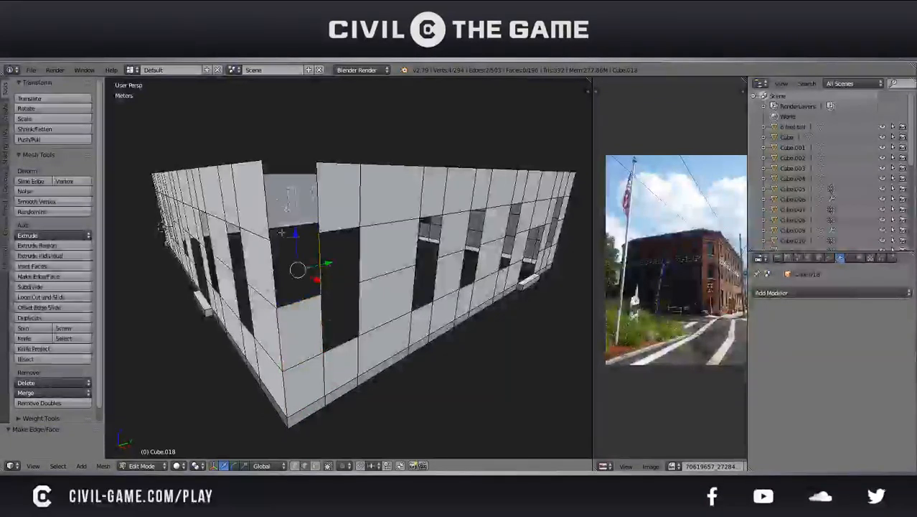
key("f")
right_click(266, 200)
right_click(317, 202, "shift")
key("f")
key("Tab")
scroll(308, 228, "down", 7)
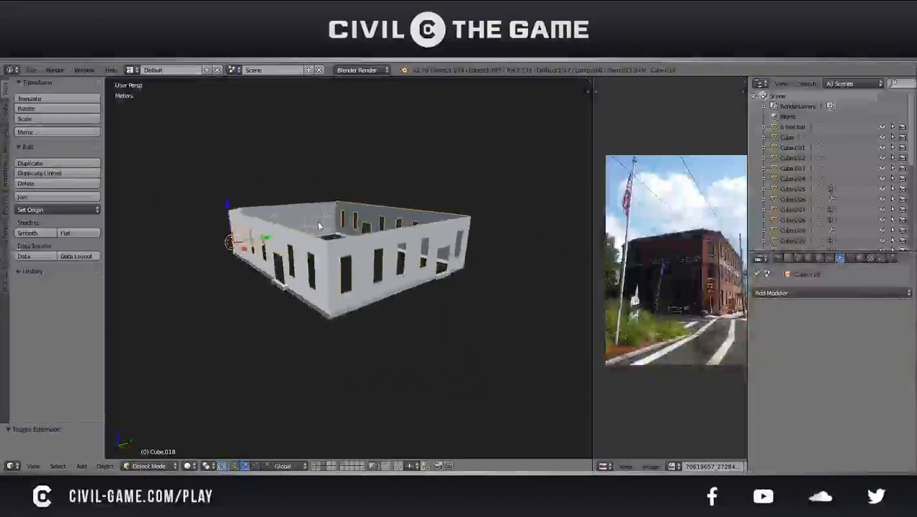
Clear the selection, select the joined wall object and add a Solidify modifier to it
middle_click_drag(309, 228, 336, 324)
scroll(343, 251, "up", 4)
scroll(358, 285, "down", 2)
key("a")
scroll(306, 279, "up", 5)
scroll(308, 287, "down", 2)
right_click(305, 300)
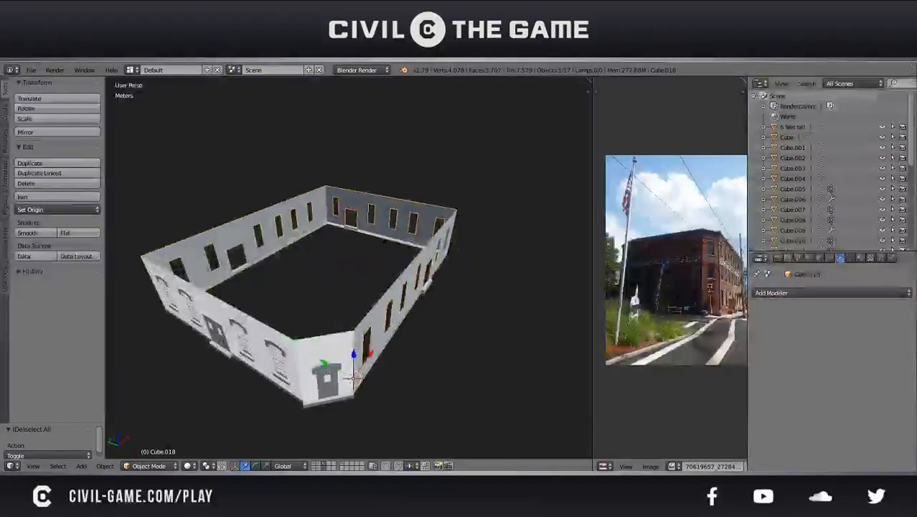
left_click(789, 293)
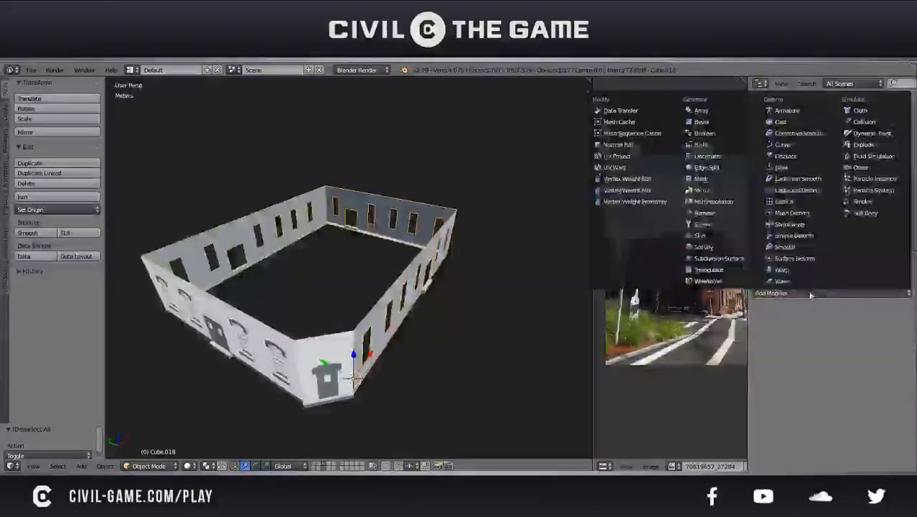
left_click(700, 247)
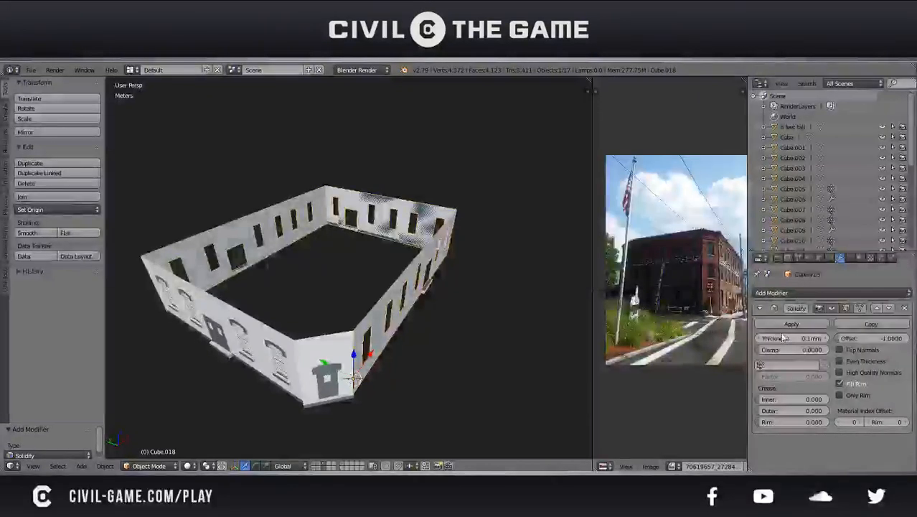
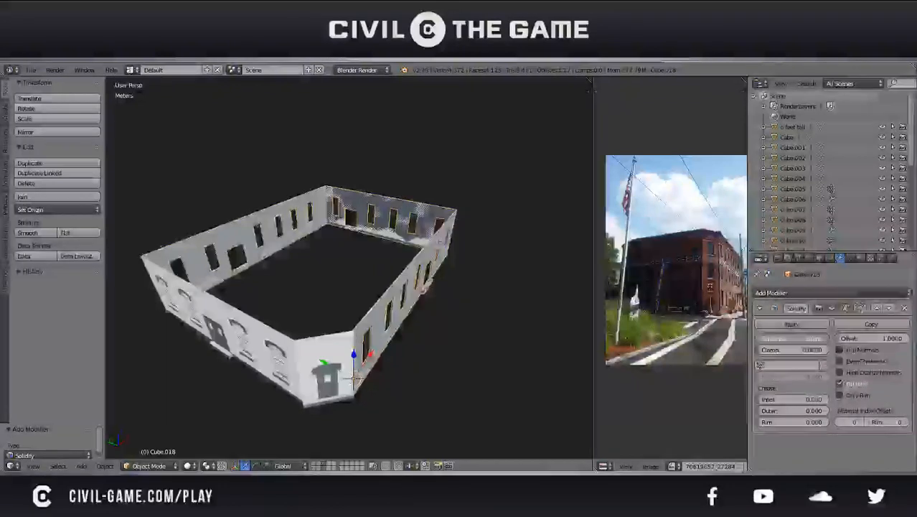
Set the Solidify modifier's offset to 1 on the joined walls, then remove the modifier
middle_click_drag(518, 313, 395, 301)
scroll(407, 298, "up", 6)
scroll(392, 323, "down", 6)
scroll(391, 327, "down", 2)
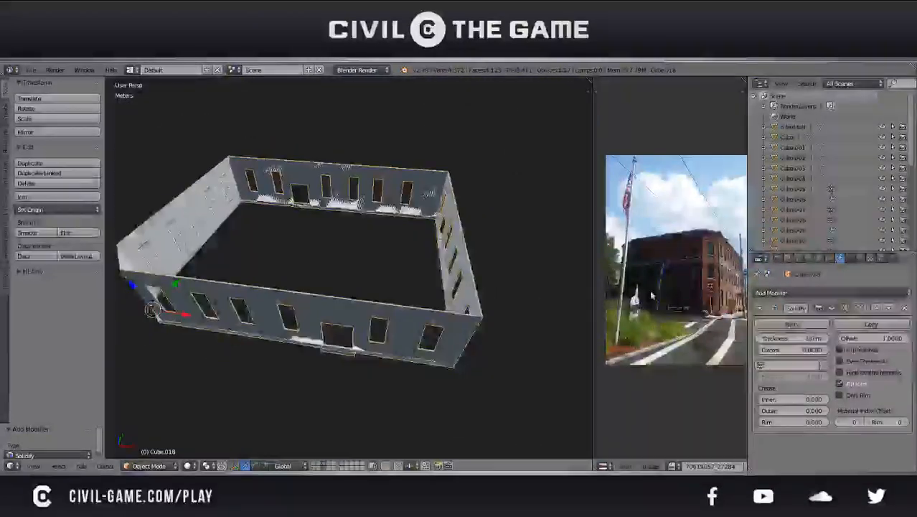
left_click(872, 337)
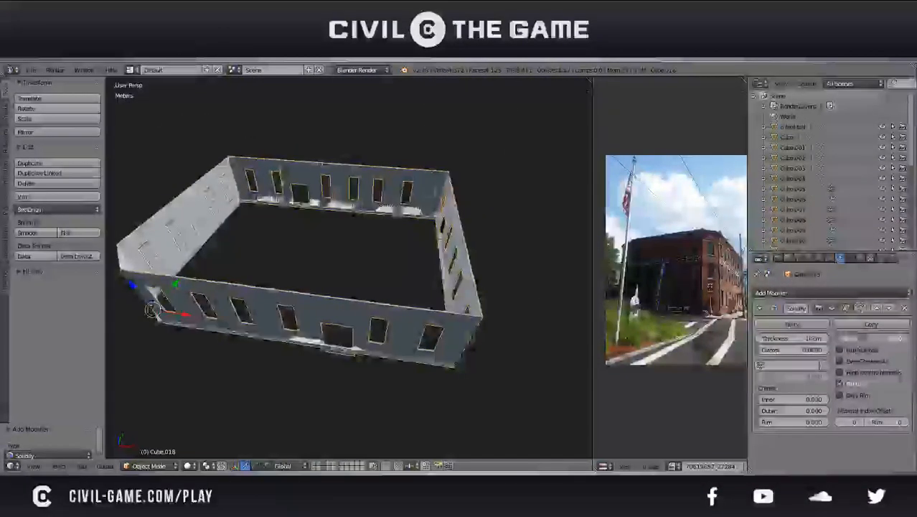
type("1")
key("Return")
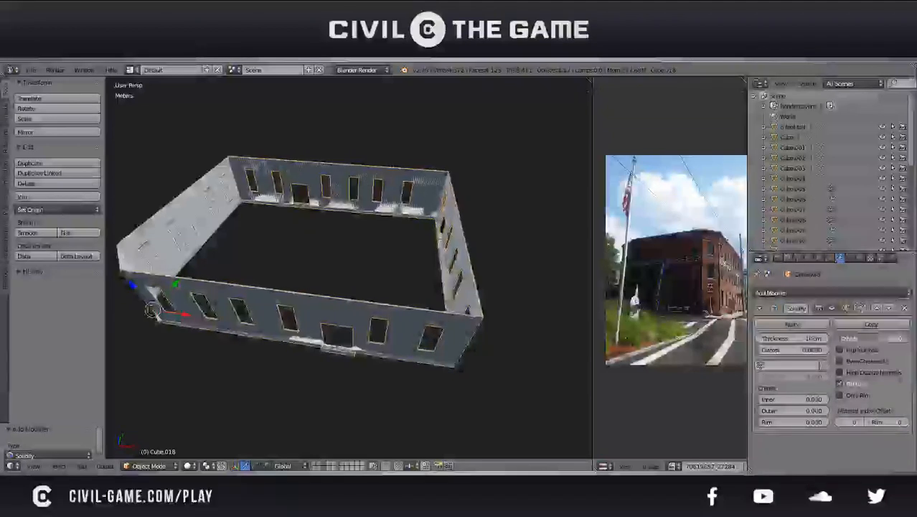
left_click(905, 308)
Separate the door steps of the joined wall object into their own object and leave mesh editing
key("Tab")
scroll(495, 362, "down", 1)
middle_click_drag(488, 373, 353, 331)
scroll(510, 297, "up", 6)
key("a")
key("l")
scroll(432, 320, "down", 5)
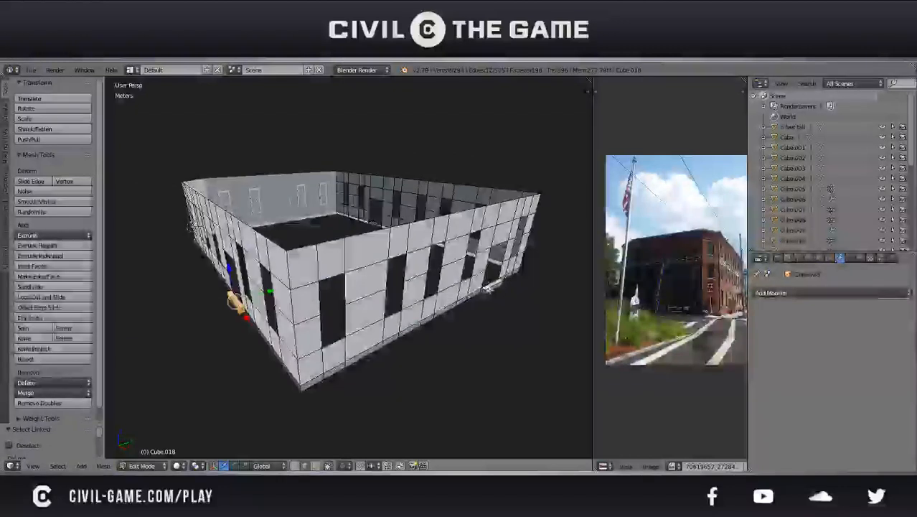
middle_click_drag(487, 290, 521, 302)
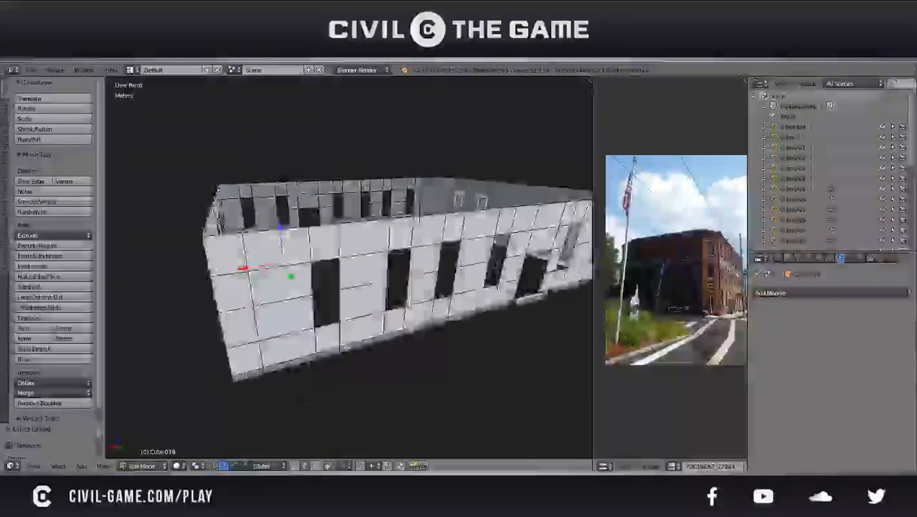
right_click(522, 304, "shift")
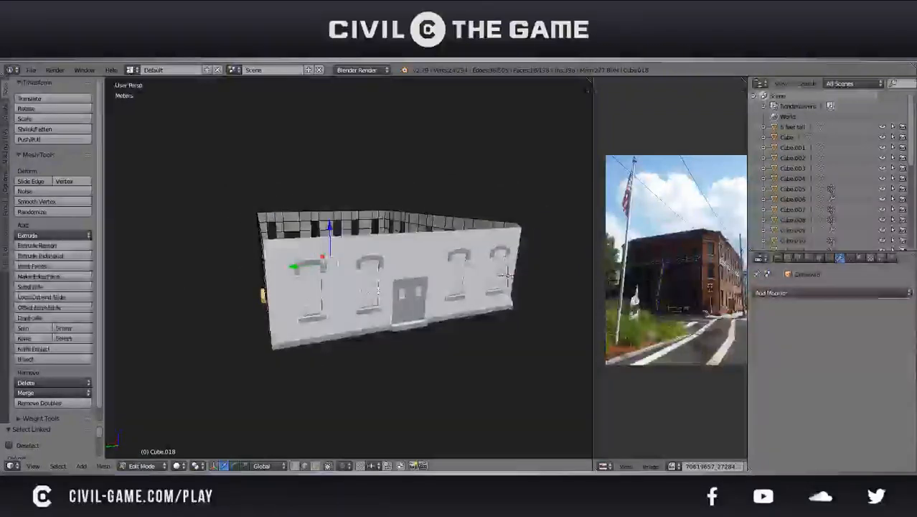
key("ctrl+Tab")
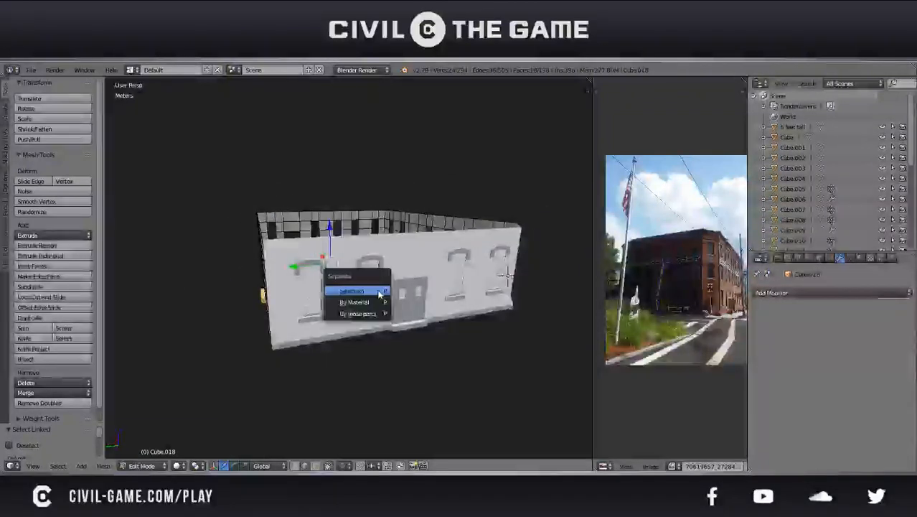
key("Tab")
Separate the front wall's door step from its mesh and join it with the other separated door steps
right_click(407, 330)
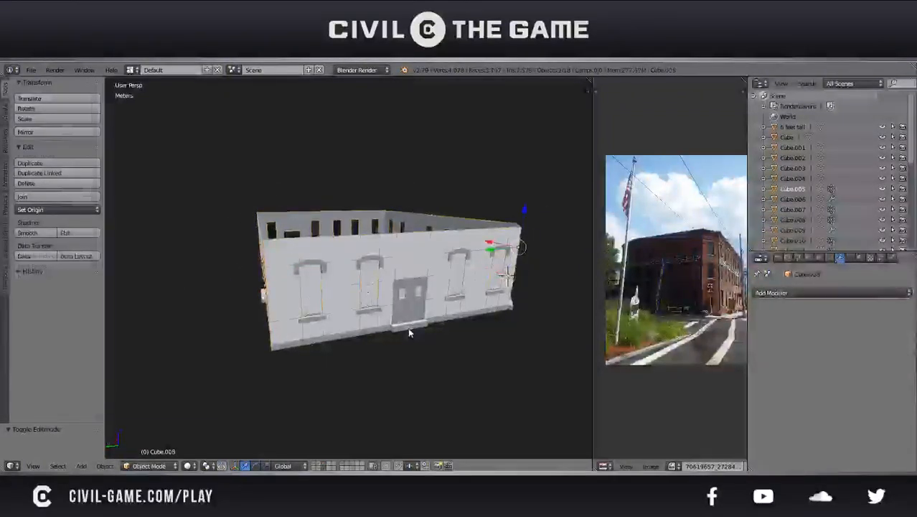
key("Tab")
key("l")
key("x")
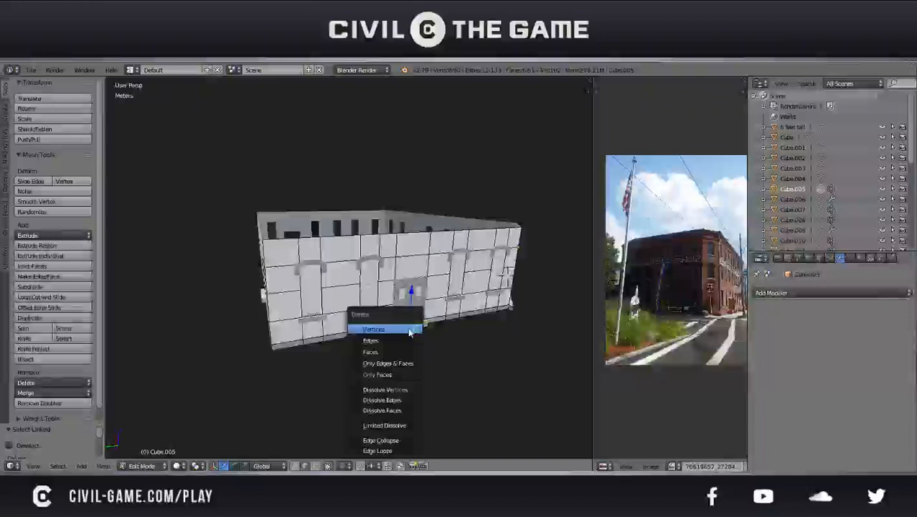
key("Escape")
key("p")
left_click(397, 316)
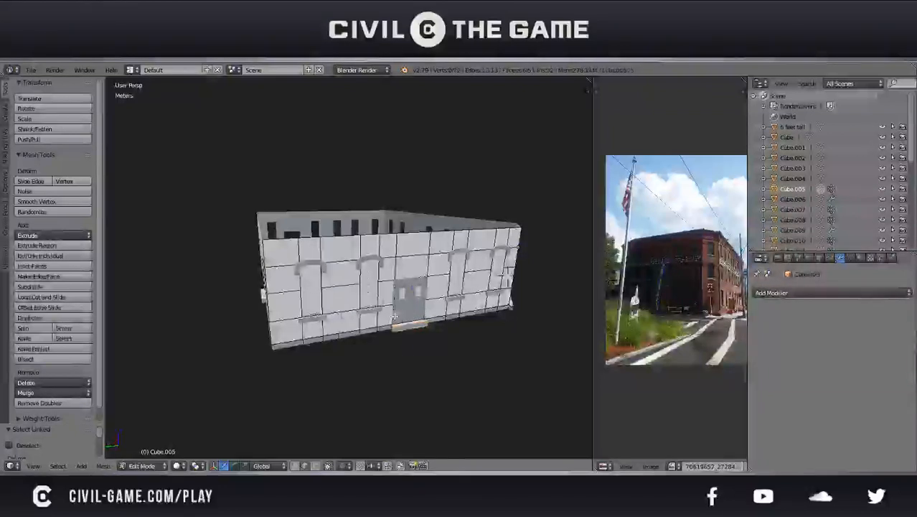
key("Tab")
middle_click_drag(404, 330, 312, 331)
right_click(343, 313)
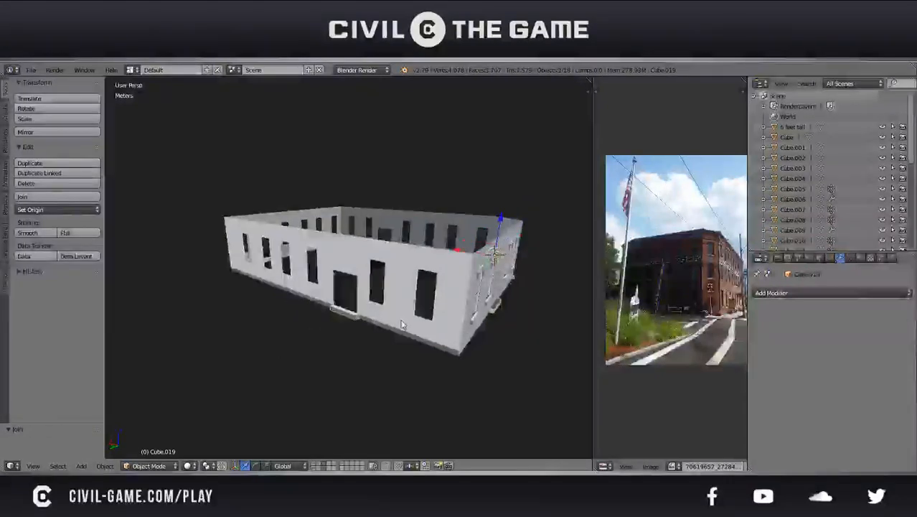
key("KP_Divide")
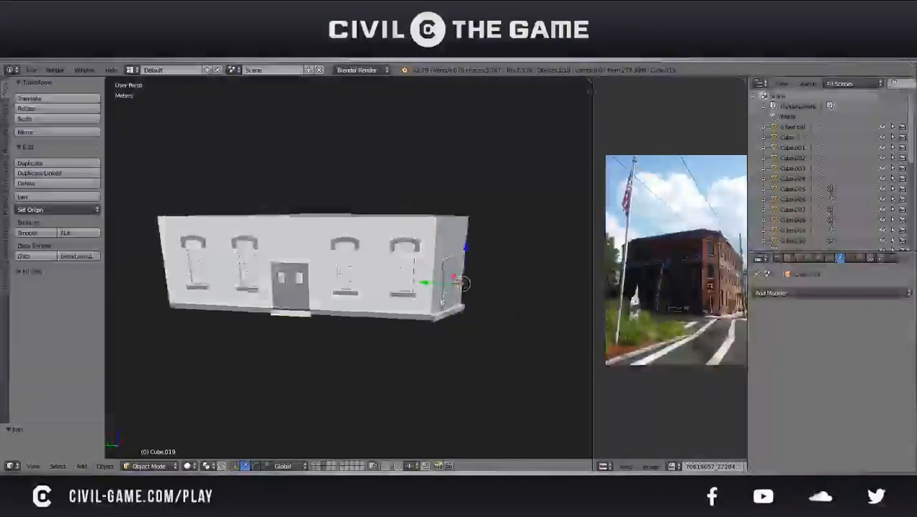
Open the angled corner wall for mesh editing and clear its selection
right_click(441, 323)
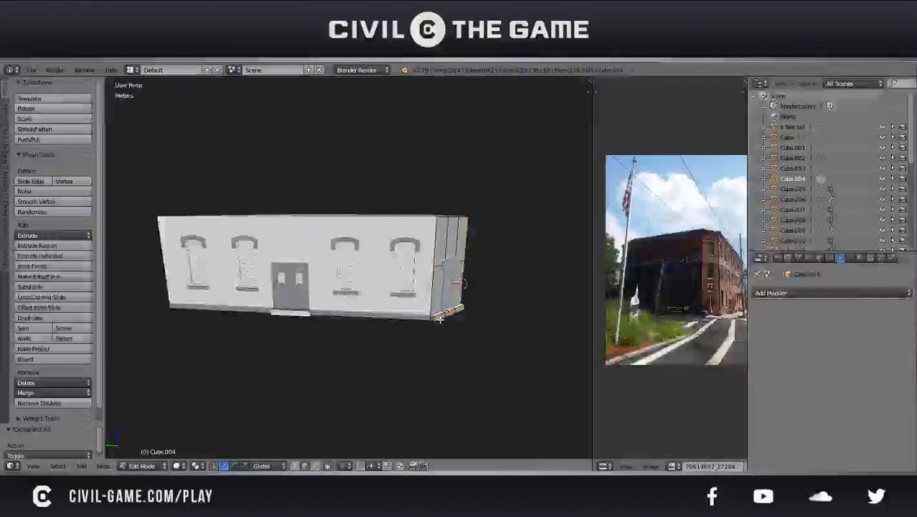
key("l")
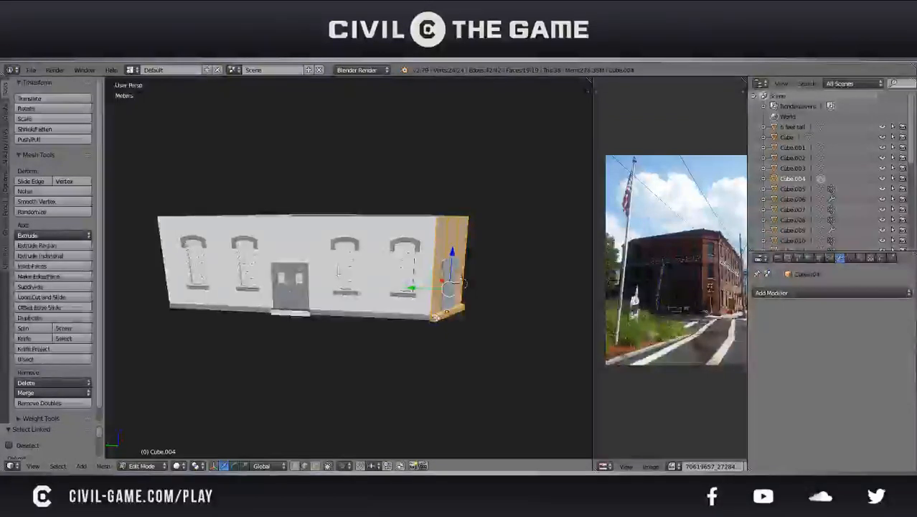
key("a")
scroll(437, 317, "up", 5)
mouse_move(436, 317)
middle_mouse_down()
mouse_move(338, 285)
mouse_move(381, 321)
mouse_move(432, 328)
middle_mouse_up()
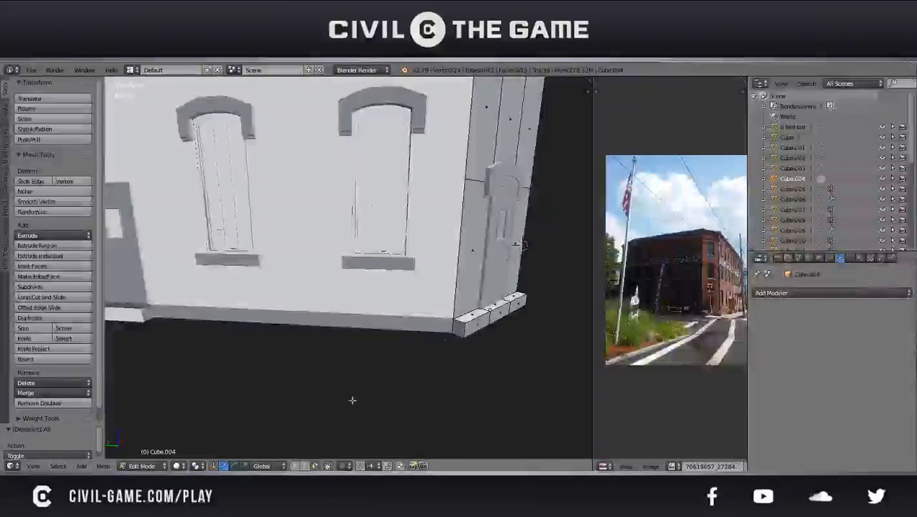
Try to move the corner wall's faces away from its base trim
middle_click_drag(523, 244, 377, 353)
right_click(286, 300)
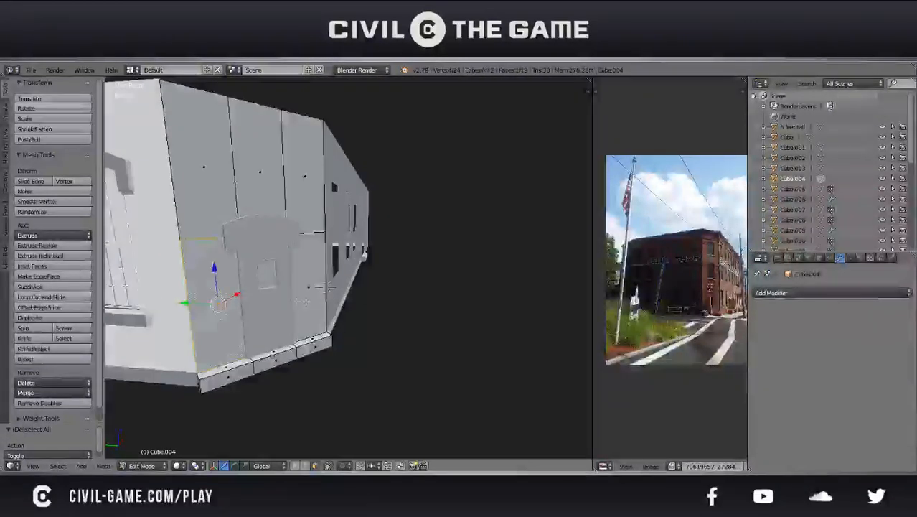
key("e")
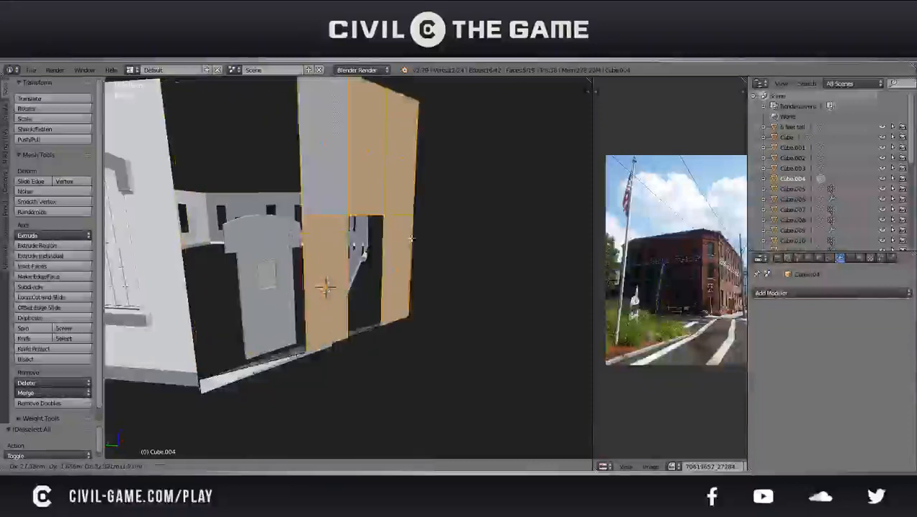
right_click(291, 188)
key("f")
key("ctrl+z")
Separate the corner wall's base trim into its own object and join it with the door steps object
key("a")
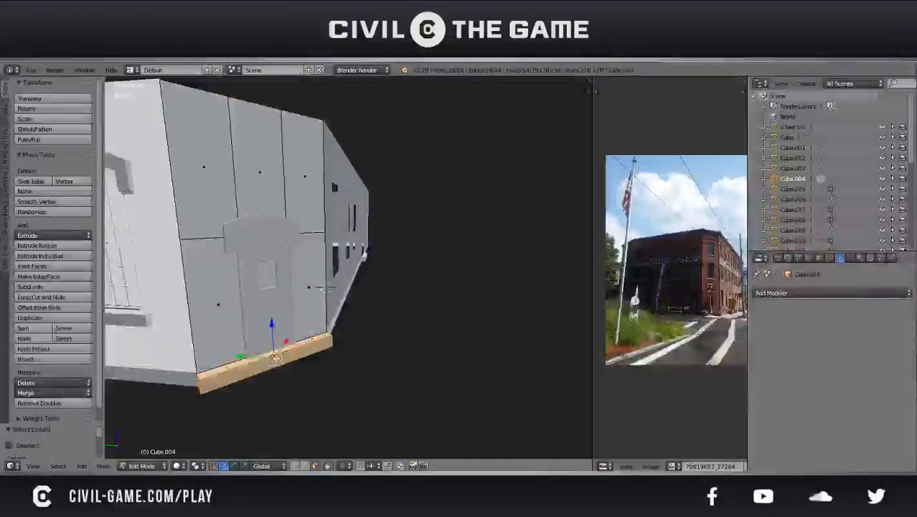
key("p")
left_click(278, 358)
key("Tab")
right_click(267, 371)
scroll(267, 371, "down", 5)
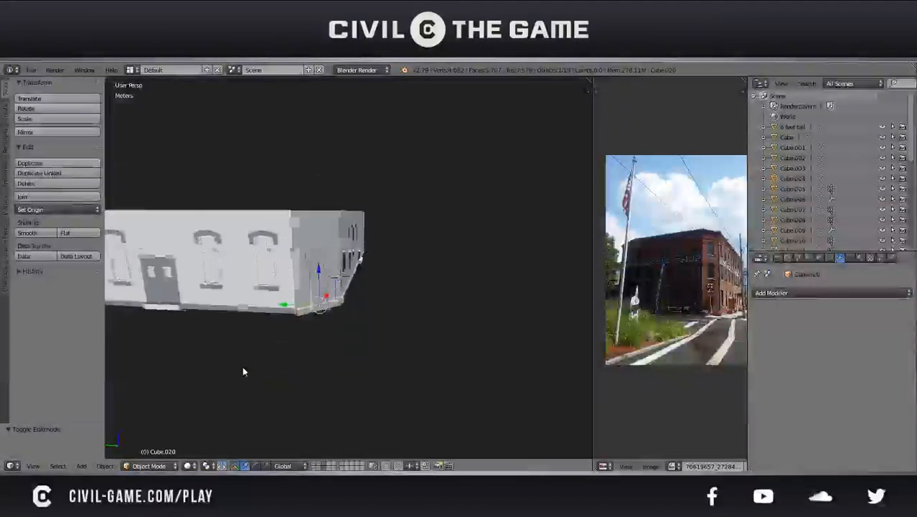
middle_click_drag(241, 368, 285, 362)
key("ctrl+j")
Check the joined door steps object and the walls with cancelled trial moves, and save the file
key("g")
right_click(337, 222)
middle_click_drag(371, 273, 340, 248)
key("g")
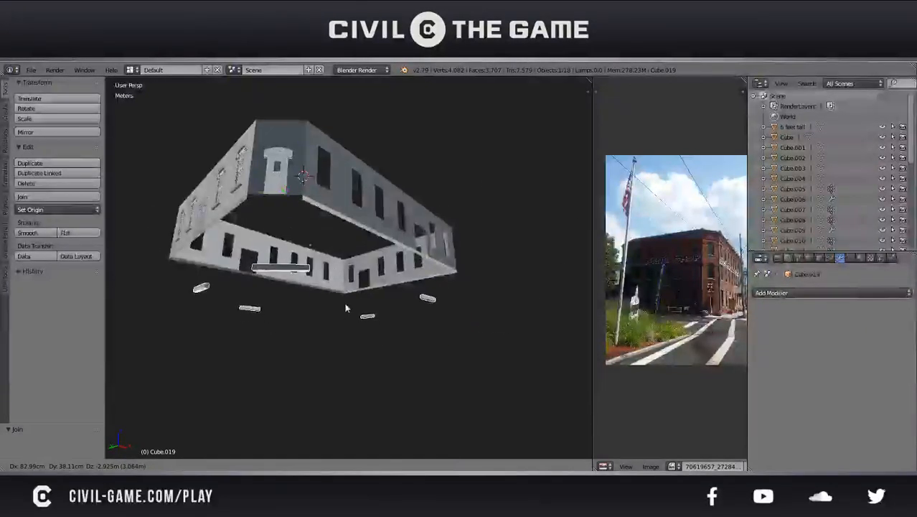
right_click(338, 295)
key("ctrl+s")
left_click(339, 294)
key("g")
right_click(380, 343)
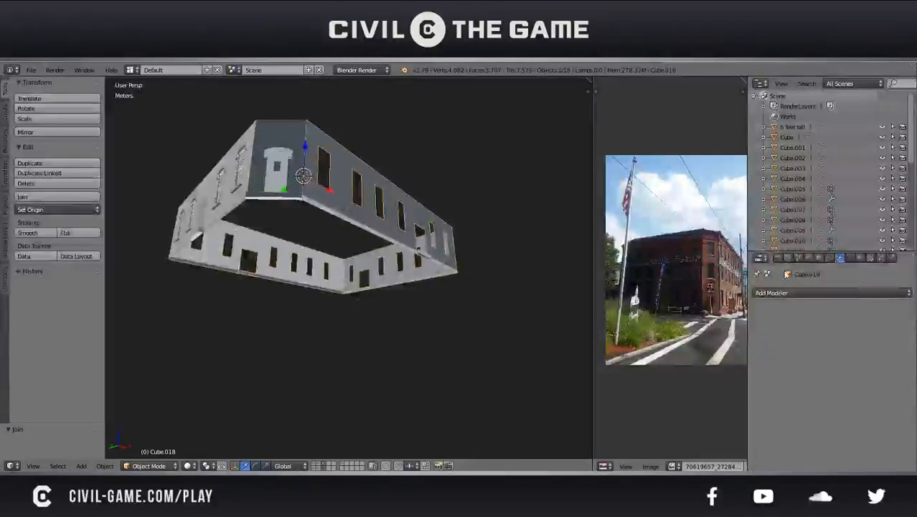
Add a Solidify modifier to the joined wall object and adjust its thickness
left_click(825, 293)
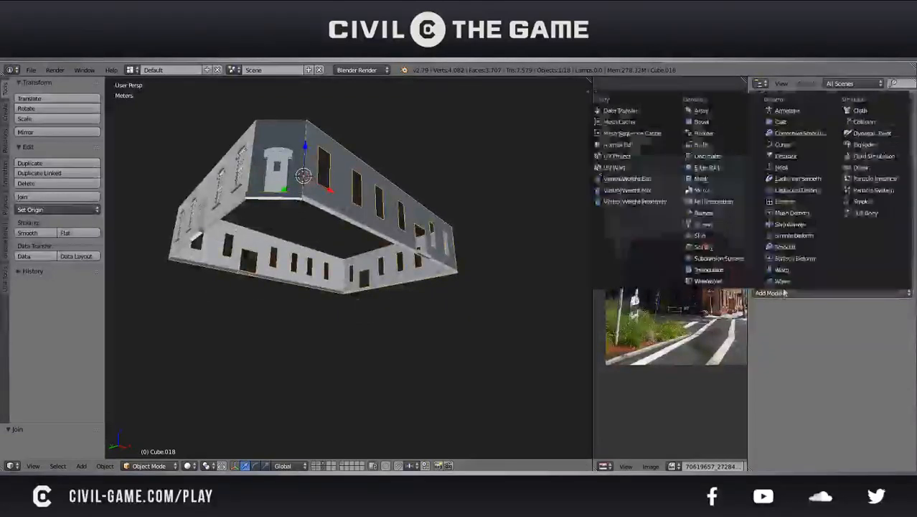
left_click(694, 247)
middle_click_drag(459, 240, 466, 352)
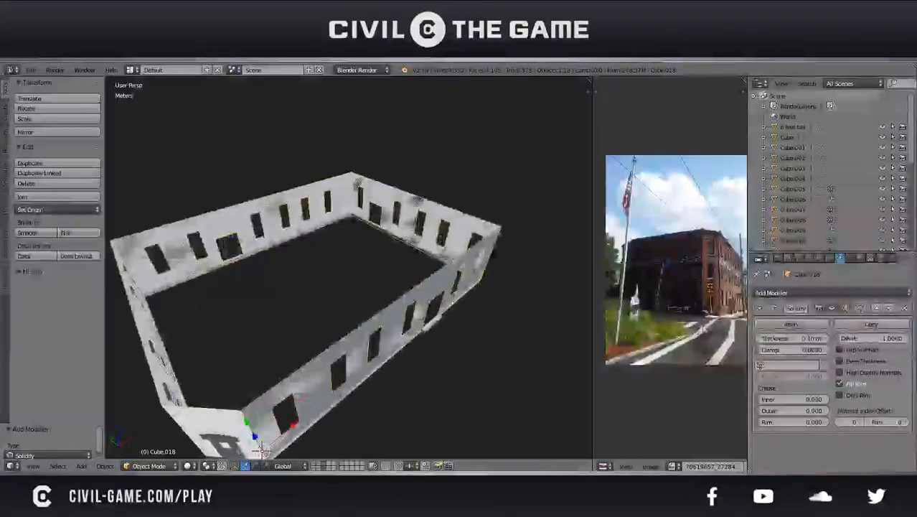
left_click_drag(764, 340, 789, 341)
middle_click_drag(430, 335, 451, 338)
scroll(381, 291, "up", 5)
scroll(451, 338, "down", 5)
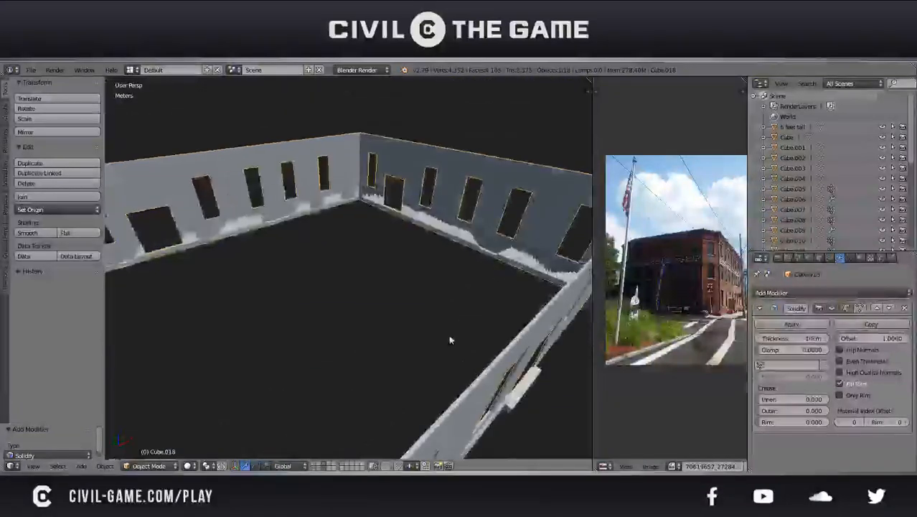
Readjust the Solidify thickness, inspect the wall openings up close and remove the modifier
left_click_drag(790, 339, 789, 339)
scroll(531, 338, "up", 5)
middle_click_drag(539, 352, 505, 316)
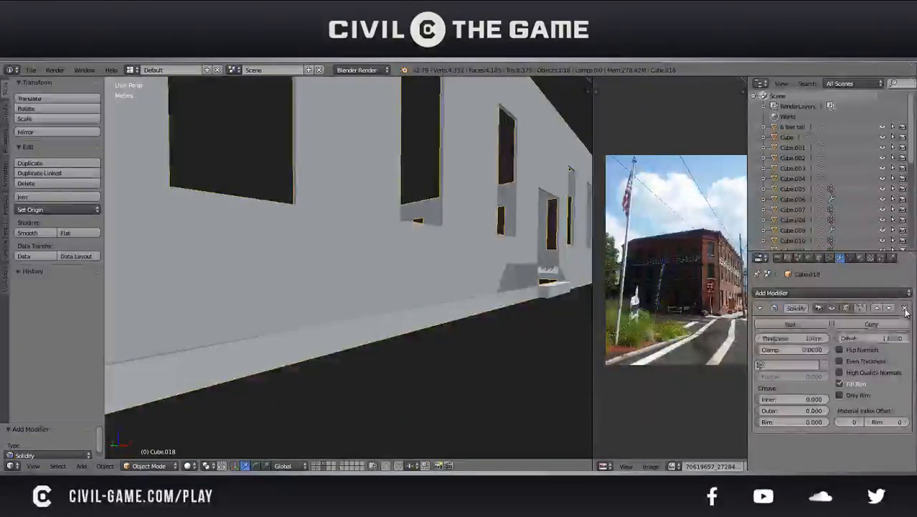
left_click(905, 310)
scroll(517, 295, "down", 4)
middle_click_drag(508, 298, 516, 313)
scroll(516, 318, "down", 6)
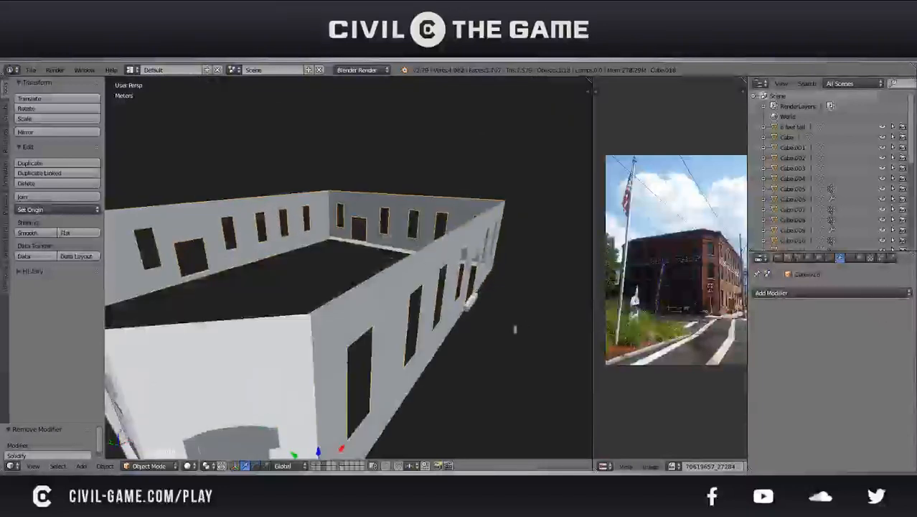
Select the panes and sills of the front facade's windows, checking the selection with a cancelled move
scroll(454, 329, "down", 1)
mouse_move(453, 329)
middle_mouse_down()
mouse_move(369, 355)
mouse_move(441, 340)
middle_mouse_up()
scroll(442, 340, "up", 2)
right_click(440, 342)
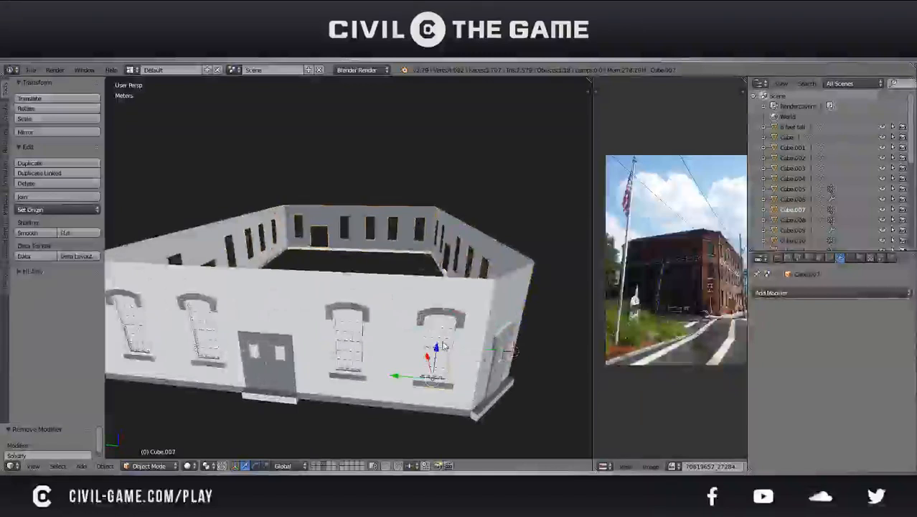
right_click(276, 359)
scroll(315, 345, "down", 2)
key("g")
right_click(350, 271)
scroll(398, 310, "up", 3)
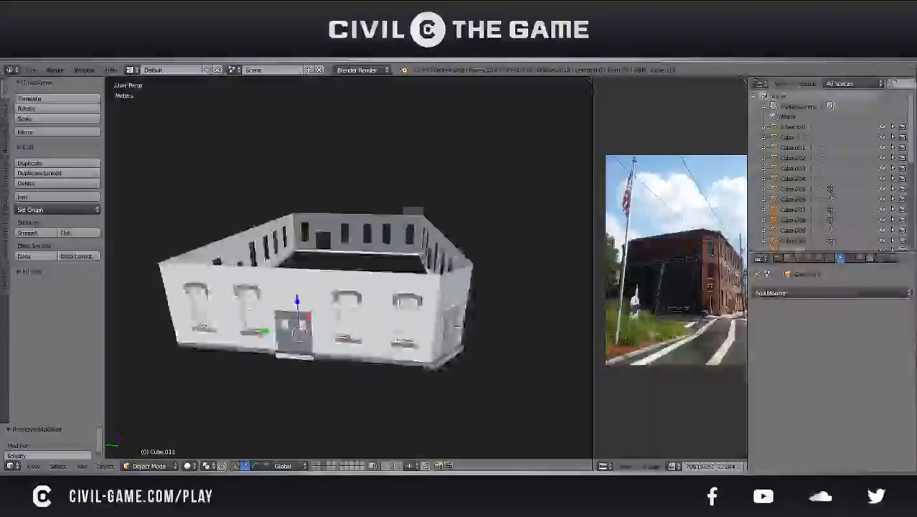
Add the window arches to the selection and try to join all the front window pieces into one object
right_click(422, 323)
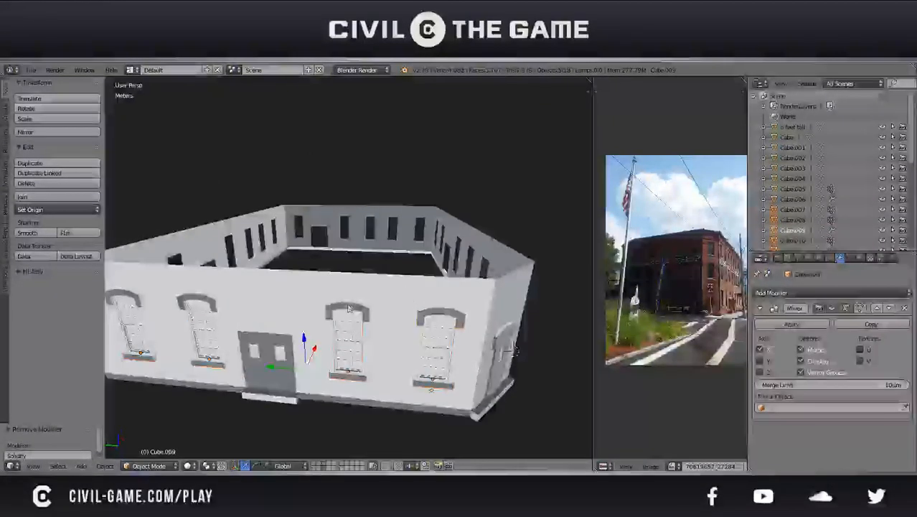
right_click(144, 301)
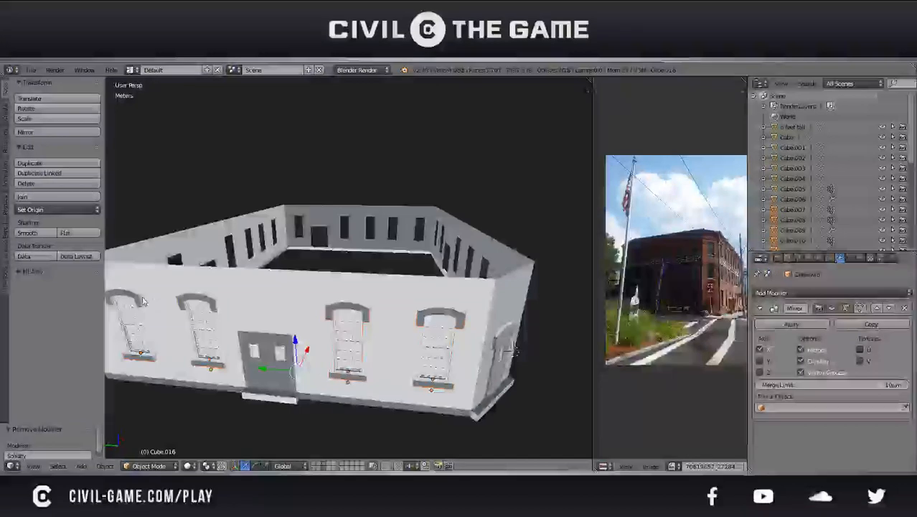
key("ctrl+s")
left_click(201, 324)
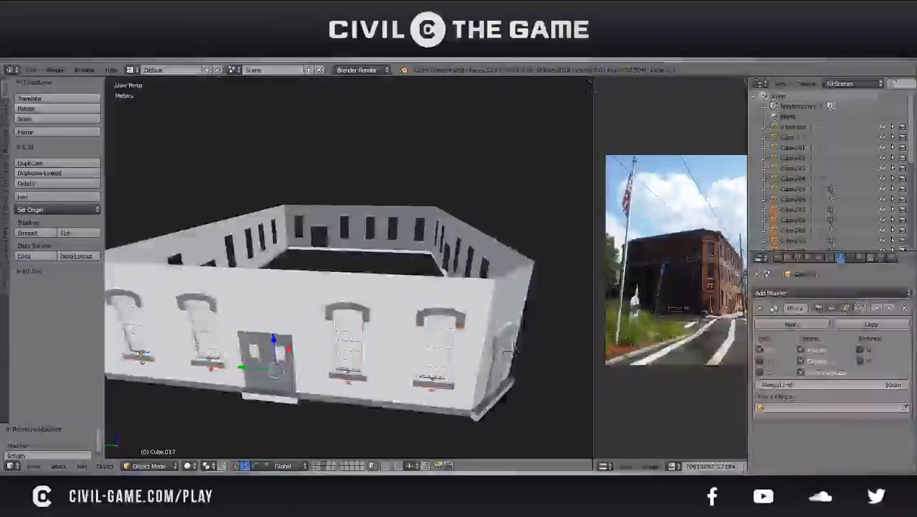
scroll(270, 344, "down", 4)
scroll(307, 349, "up", 2)
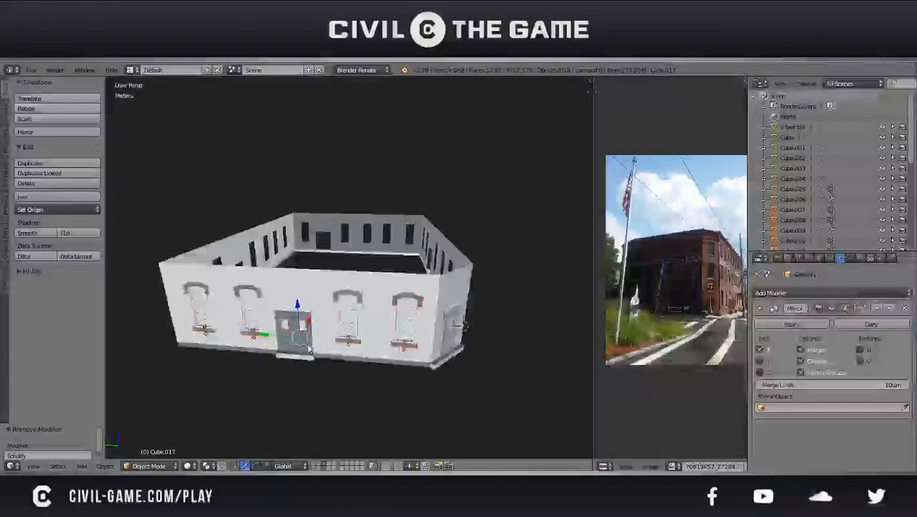
key("ctrl+j")
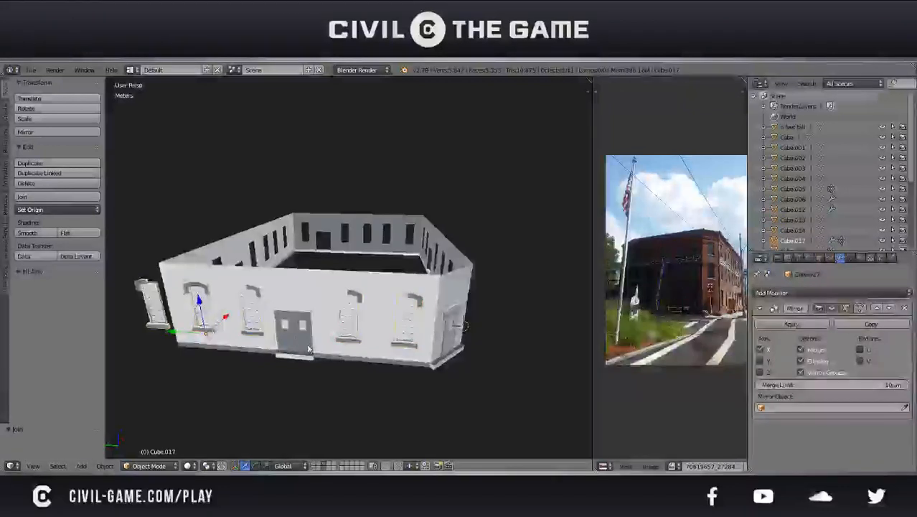
key("ctrl+z")
Apply the Mirror modifier of the arch above the window just right of the front door
right_click(354, 305)
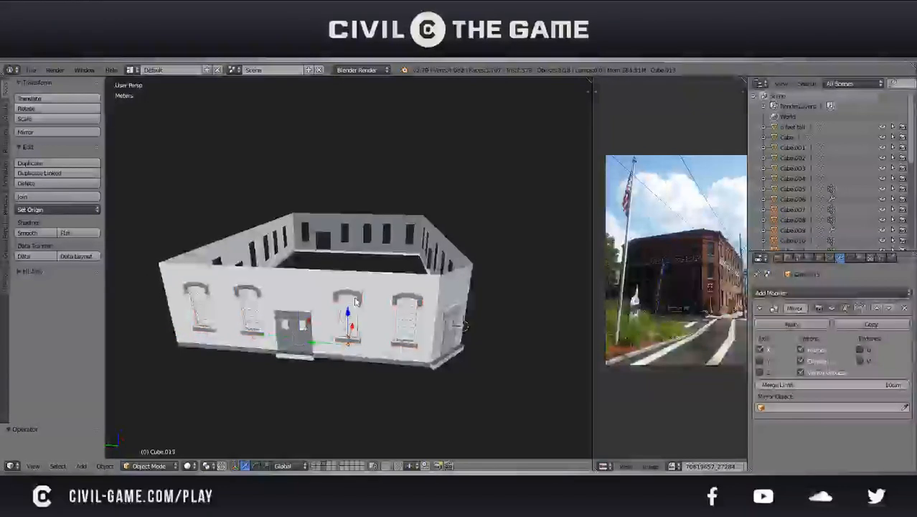
left_click(789, 324)
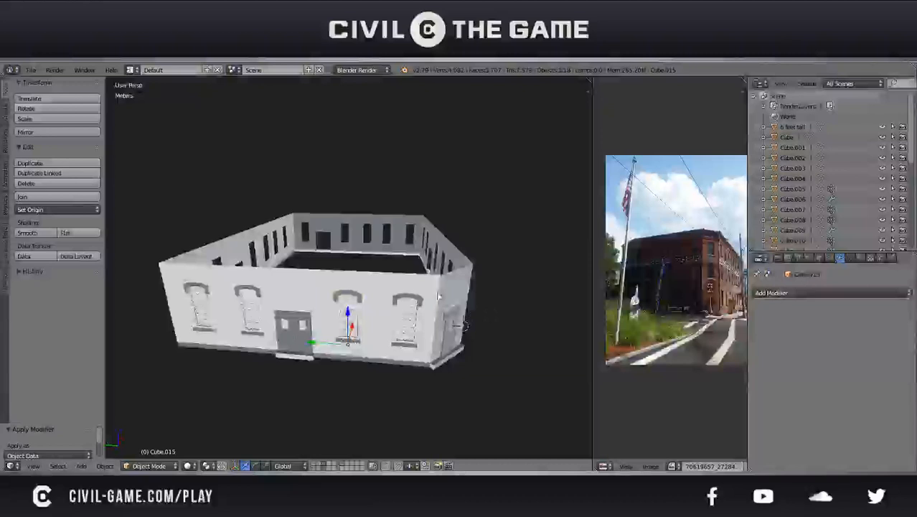
Apply the Mirror modifiers of the arches above the other three front windows
right_click(409, 302)
left_click(787, 324)
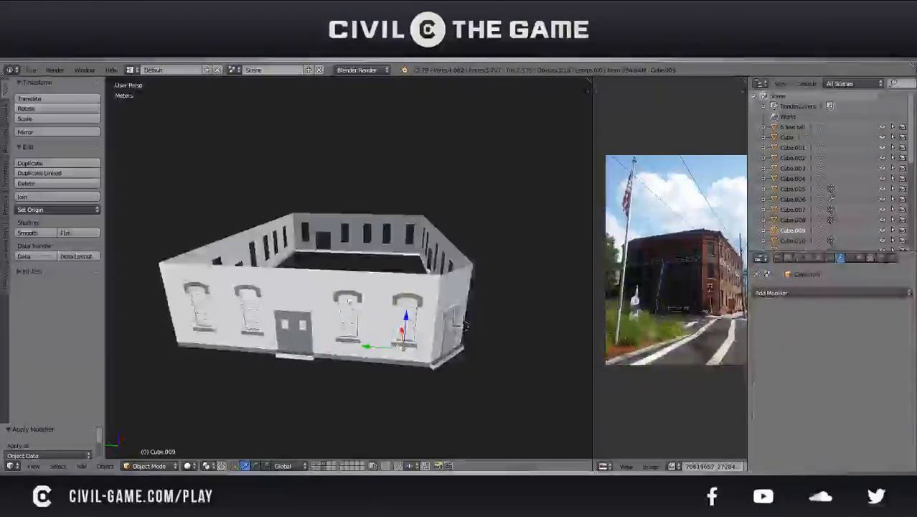
right_click(275, 297)
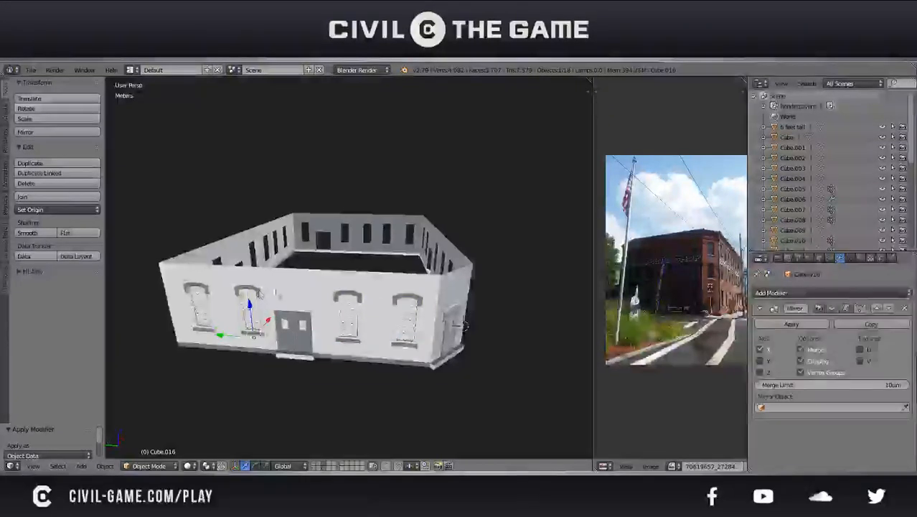
left_click(777, 325)
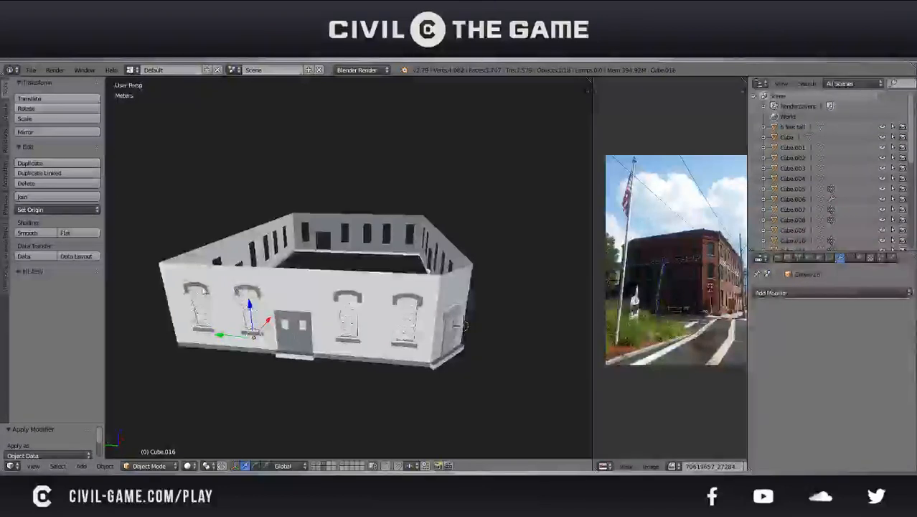
right_click(198, 308)
left_click(790, 324)
Select the pieces of all four front windows and join them into one object
right_click(406, 304)
right_click(393, 300)
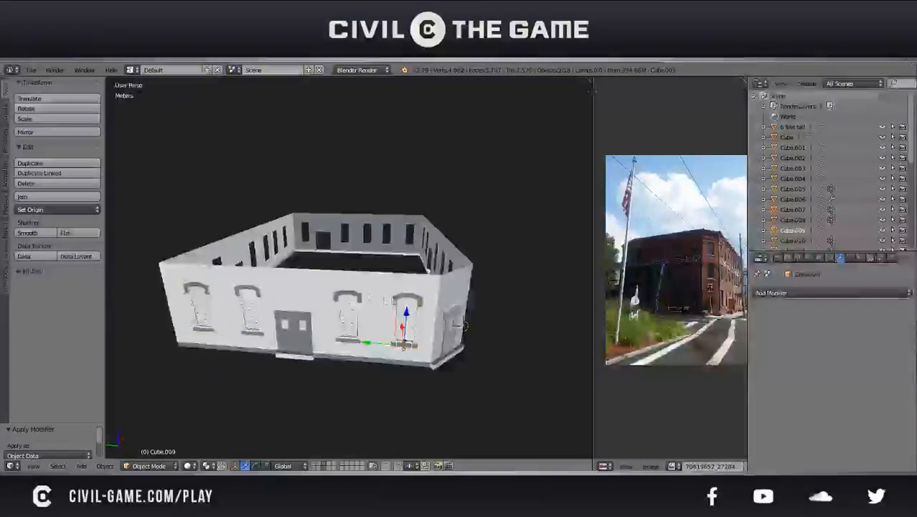
right_click(345, 311)
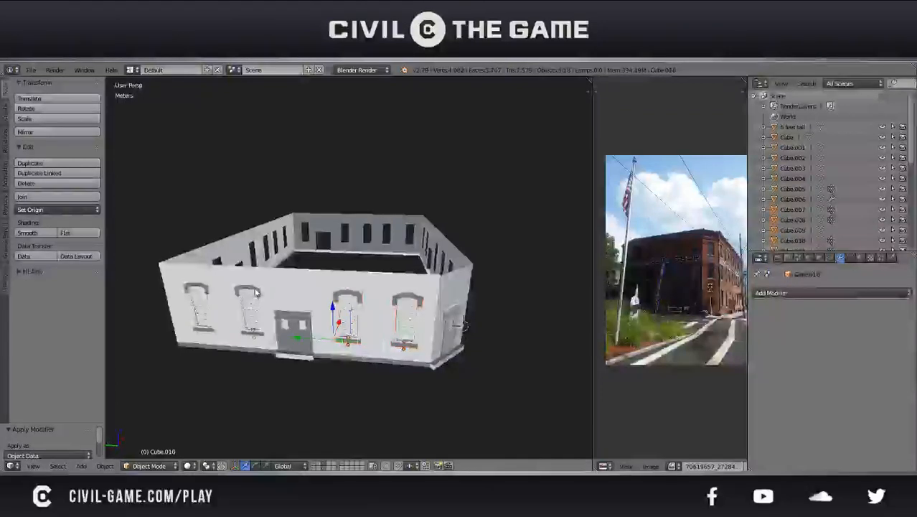
right_click(207, 294, "shift")
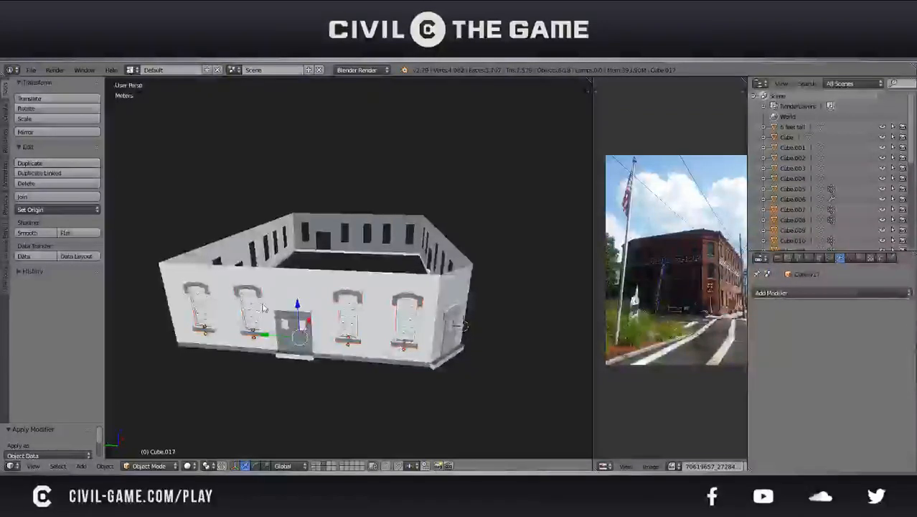
key("ctrl+j")
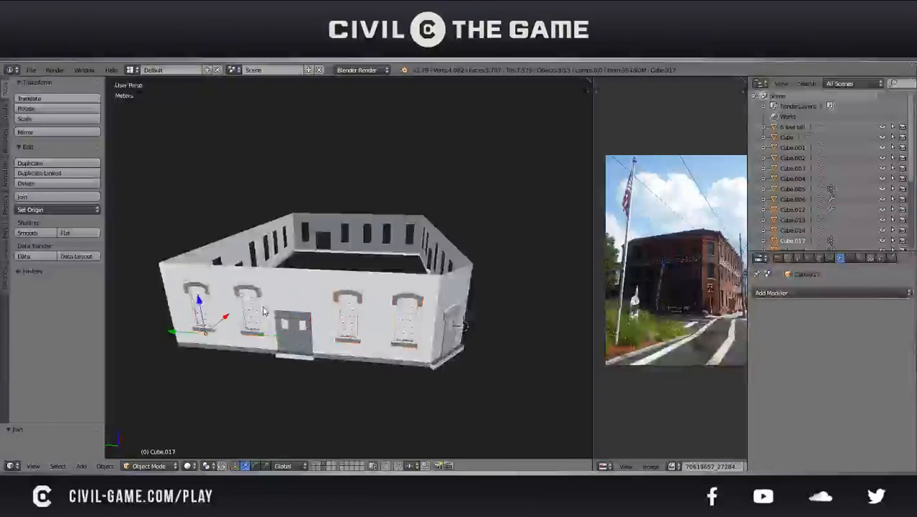
Duplicate the joined front windows in place and rotate the copy 90° about the Z axis
key("shift+d")
right_click(336, 304)
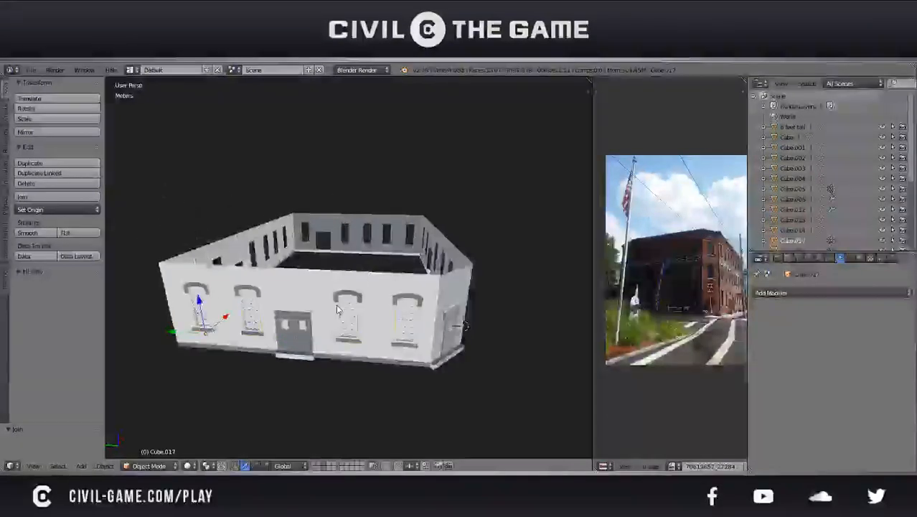
middle_click_drag(336, 304, 301, 305)
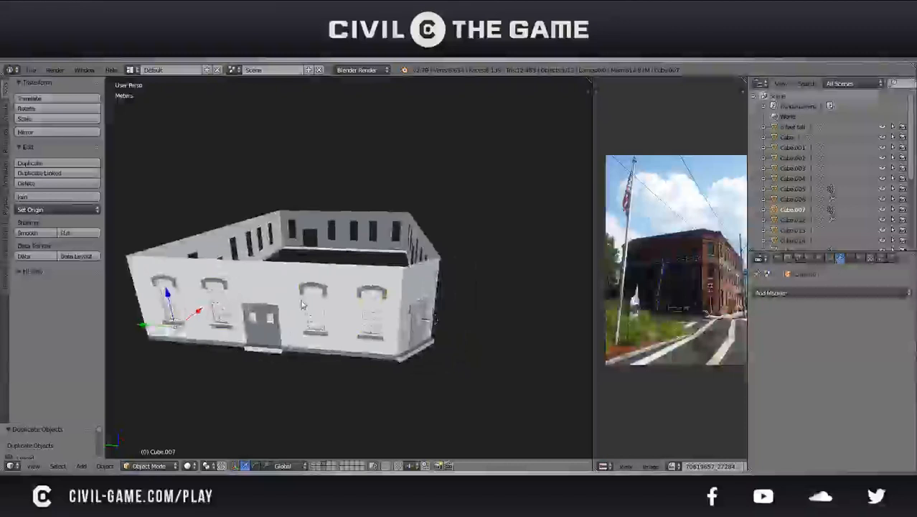
key("r")
key("z")
key("Return")
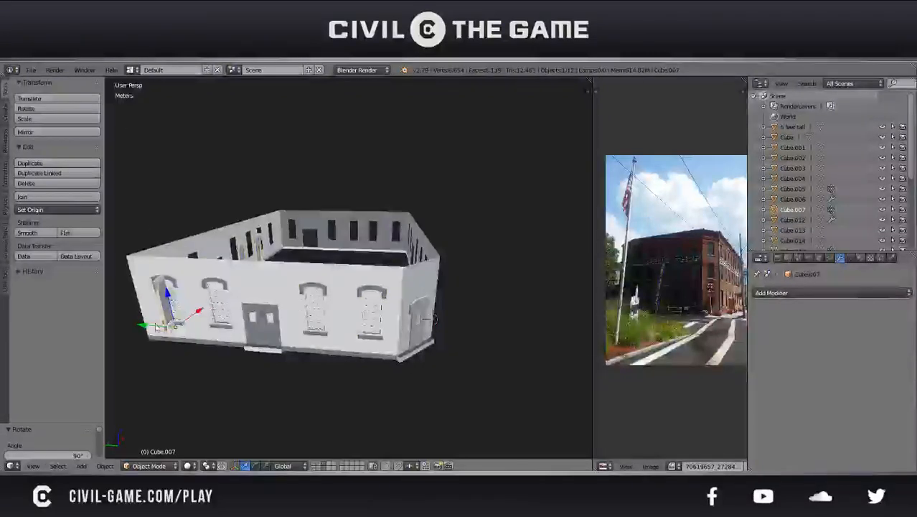
key("g")
key("y")
left_click(410, 359)
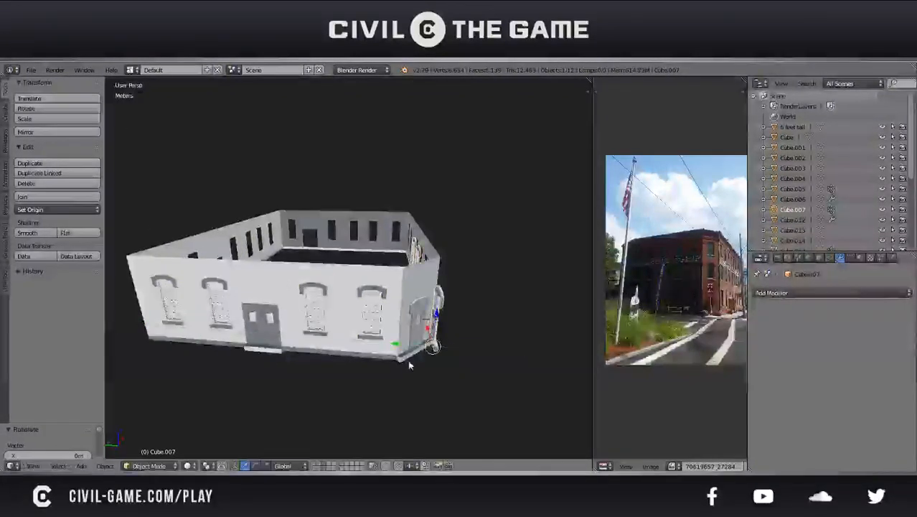
key("ctrl+z")
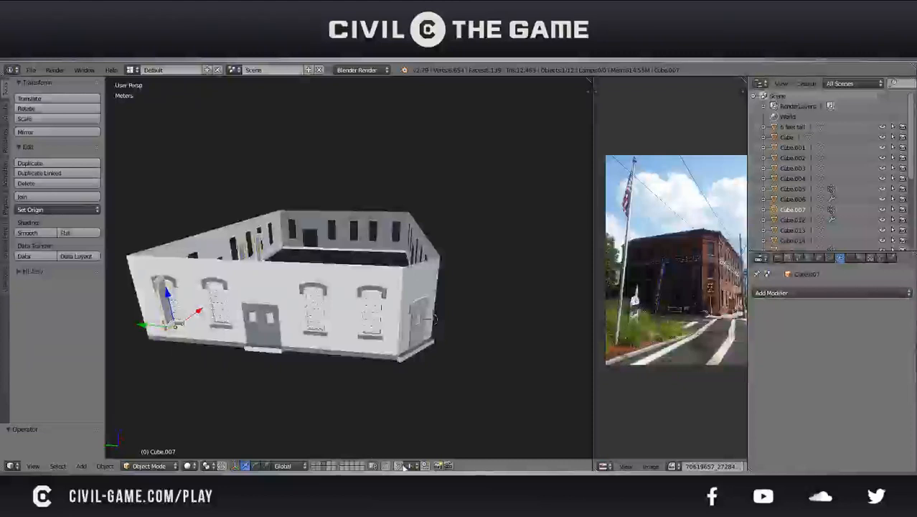
Move the rotated windows with snapping along Y to the long side wall, and 3 m along X toward its openings
key("g")
key("y")
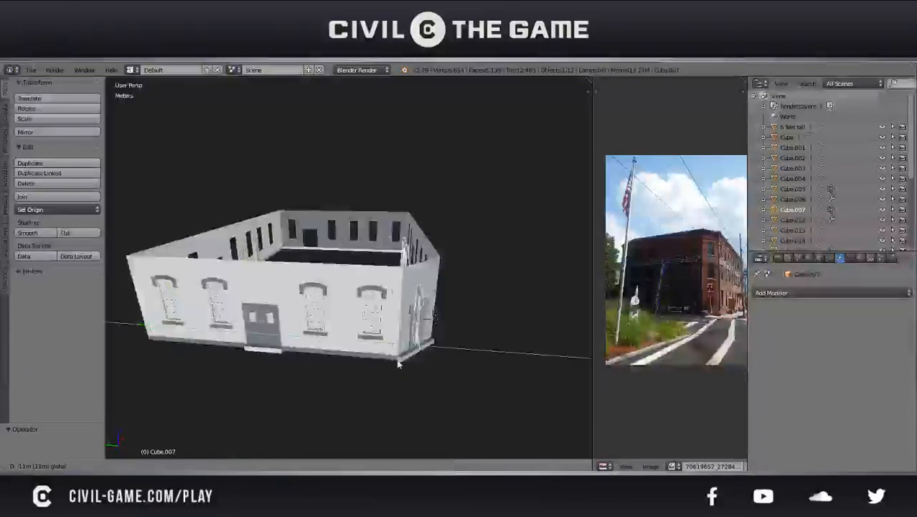
left_click(408, 363)
middle_click_drag(407, 363, 279, 357)
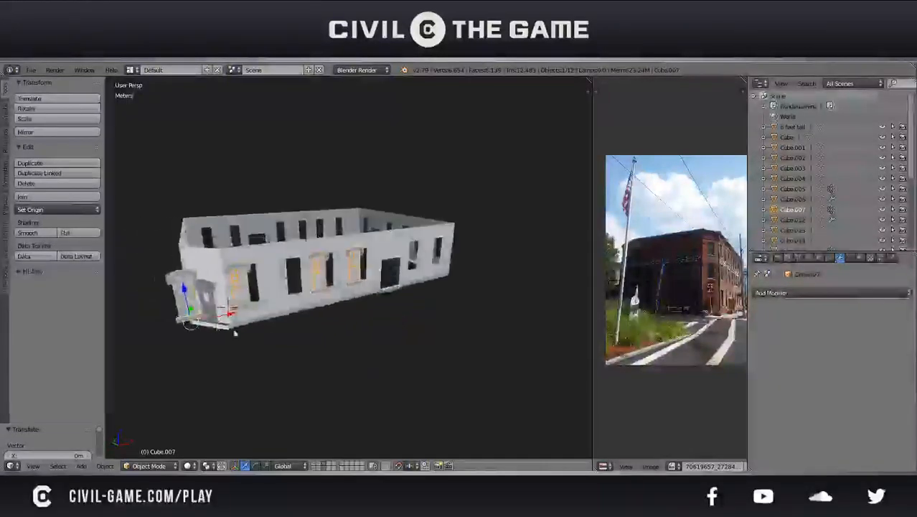
left_click_drag(224, 316, 294, 313)
middle_click_drag(293, 313, 334, 344)
Shift the window copy along X by 61.9 cm and a further 46 cm toward the side wall's openings
scroll(360, 426, "up", 4)
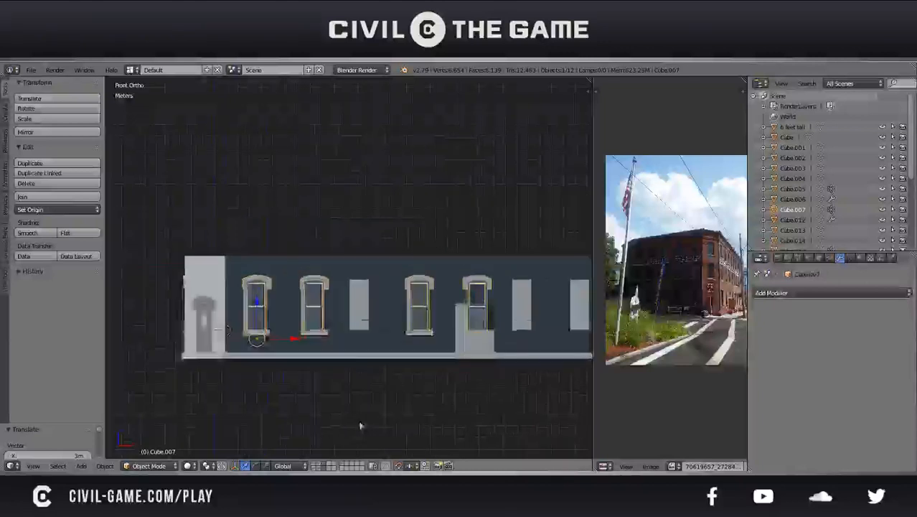
scroll(266, 364, "up", 2)
middle_click_drag(256, 365, 326, 328, "shift")
scroll(325, 328, "up", 3)
key("z")
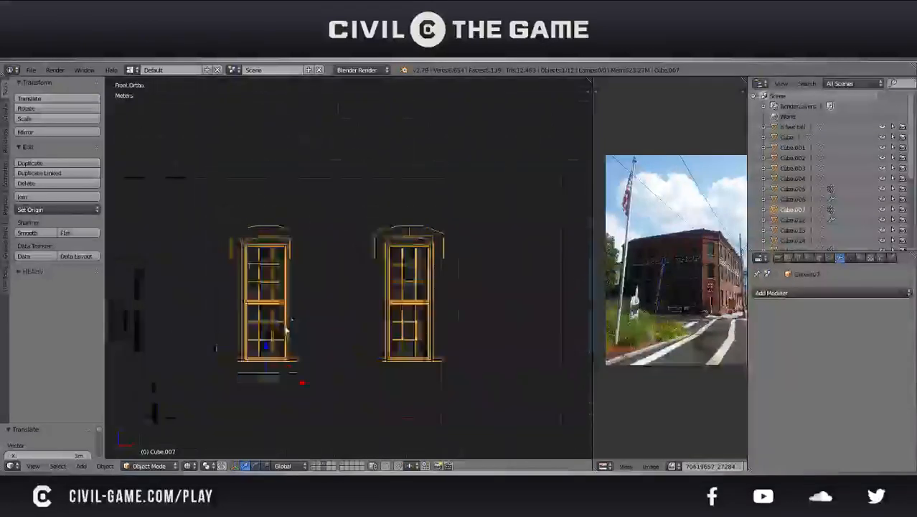
middle_click_drag(252, 344, 324, 340, "shift")
left_click_drag(372, 376, 324, 367)
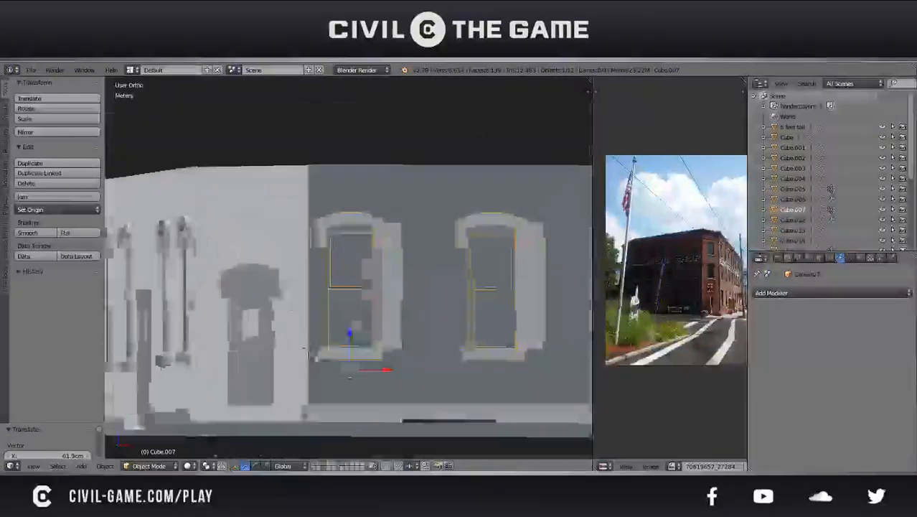
left_click_drag(384, 368, 414, 374)
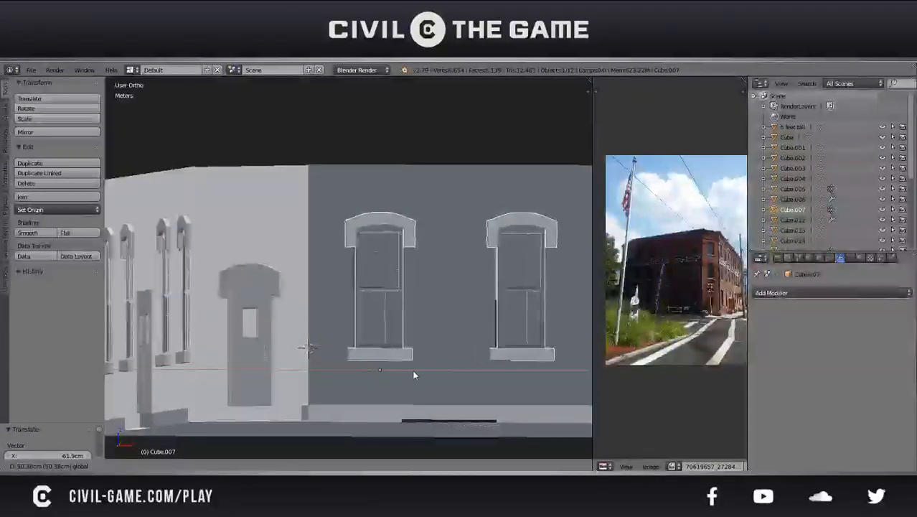
left_click(413, 374)
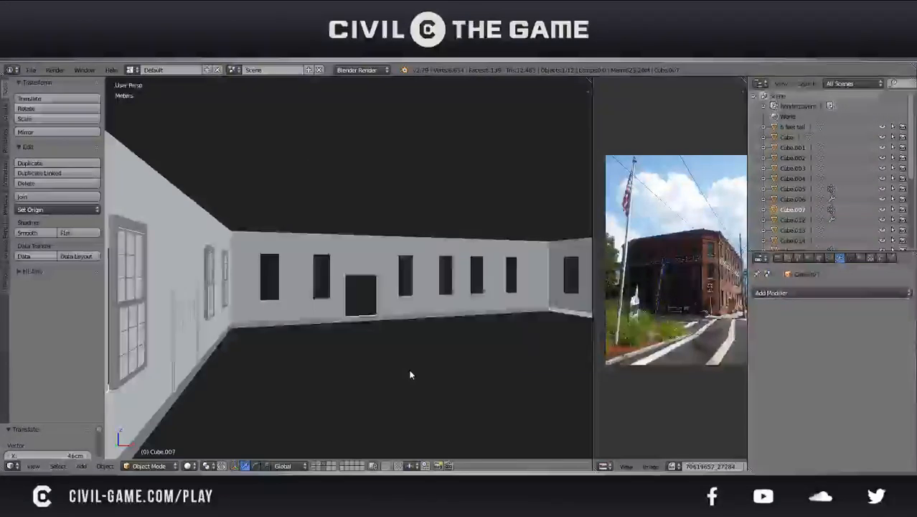
Nudge the window copy 1.2 cm along X in front wireframe view to line its frame up with the opening
key("KP_3")
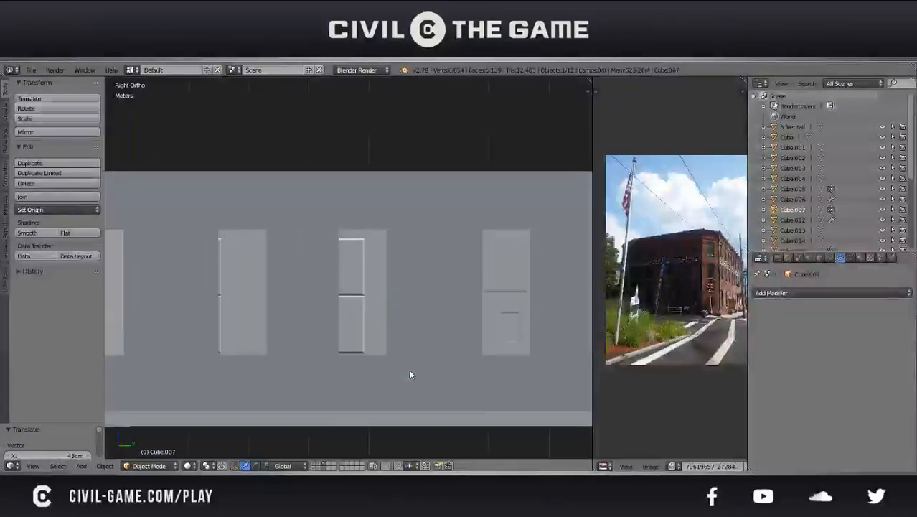
key("KP_1")
key("KP_5")
key("KP_5")
key("z")
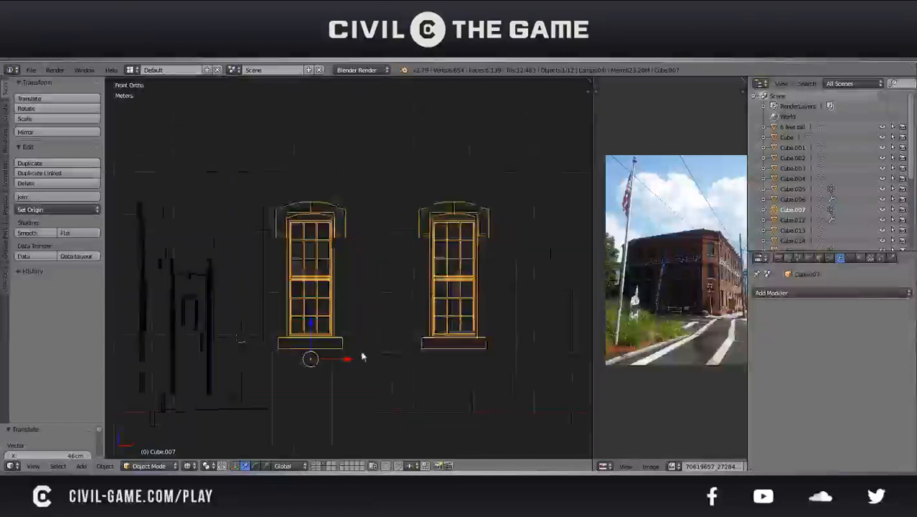
scroll(359, 328, "up", 6)
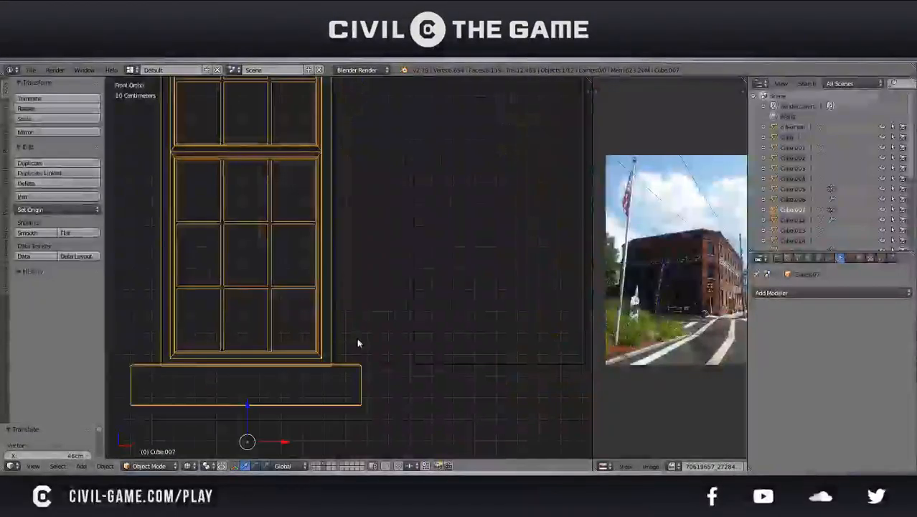
key("g")
left_click(347, 337)
middle_click_drag(332, 315, 334, 392, "shift")
middle_click_drag(321, 276, 346, 342, "shift")
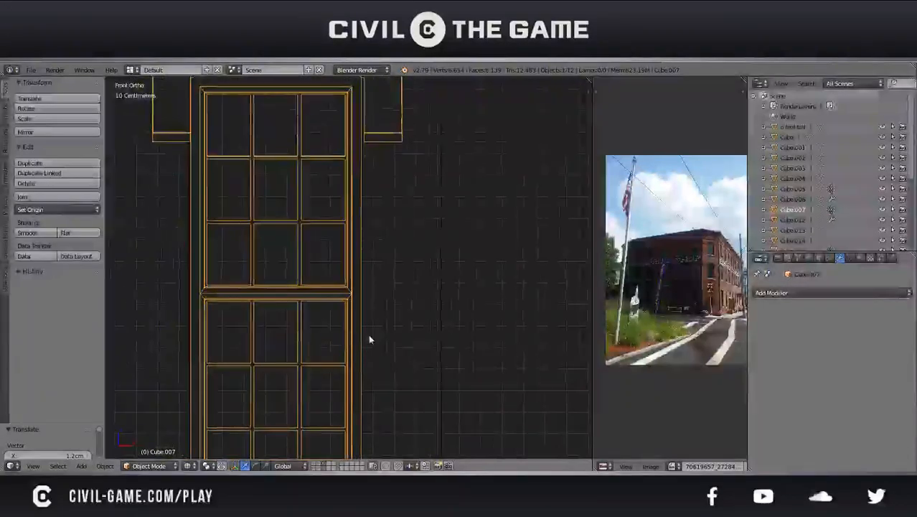
scroll(368, 337, "down", 6)
key("z")
In Edit Mode, select the window overlapping the side doorway and move it -5 m along X to the empty opening
mouse_move(356, 311)
middle_mouse_down()
mouse_move(448, 330)
mouse_move(420, 318)
mouse_move(426, 321)
mouse_move(290, 325)
middle_mouse_up()
scroll(448, 330, "down", 2)
scroll(426, 322, "down", 2)
scroll(426, 321, "down", 1)
key("KP_5")
key("Tab")
key("z")
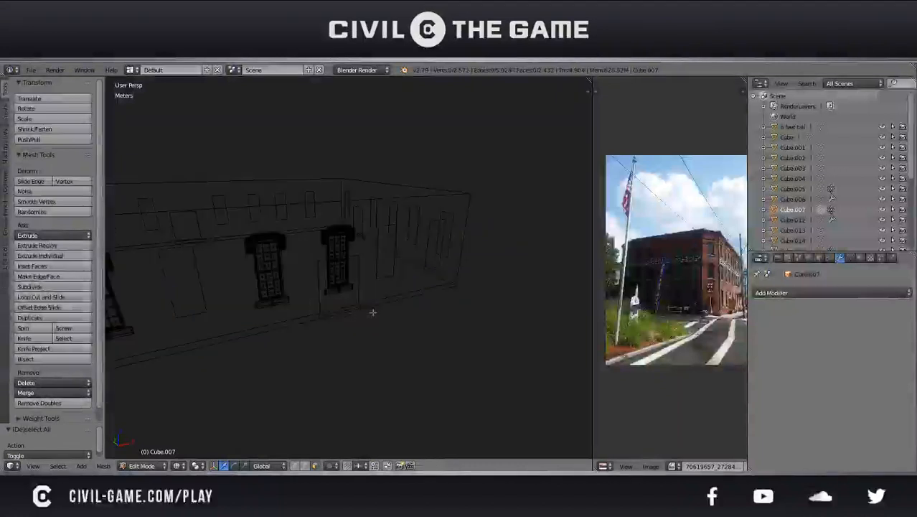
key("g")
key("g")
left_click_drag(391, 329, 307, 188)
key("z")
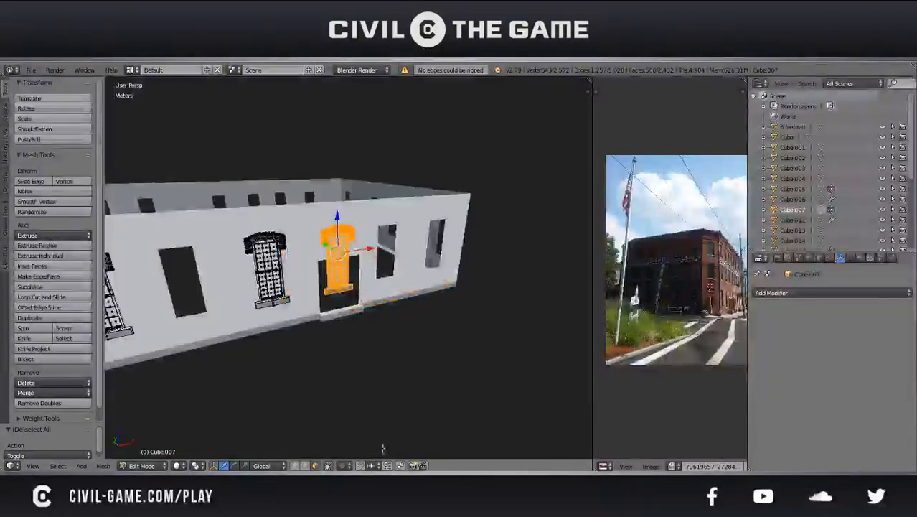
left_click_drag(353, 248, 198, 266)
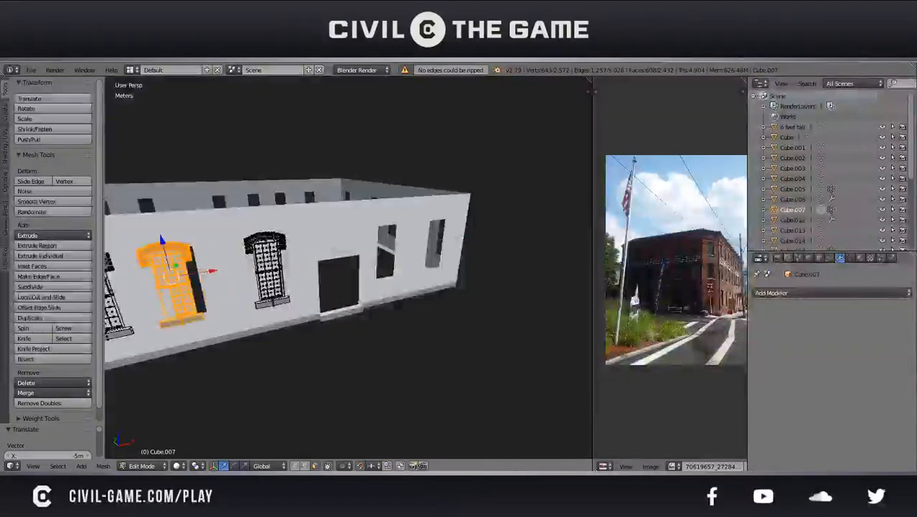
Move the selected window 30 cm along X and back 10 cm to approach its opening in front wireframe view
key("KP_1")
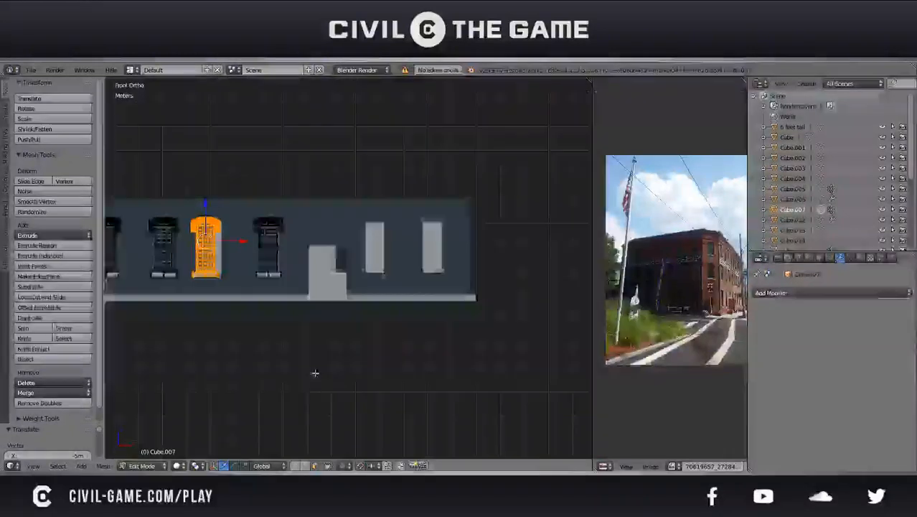
key("KP_Decimal")
scroll(351, 348, "up", 3)
left_click_drag(315, 308, 356, 324)
left_click(354, 323)
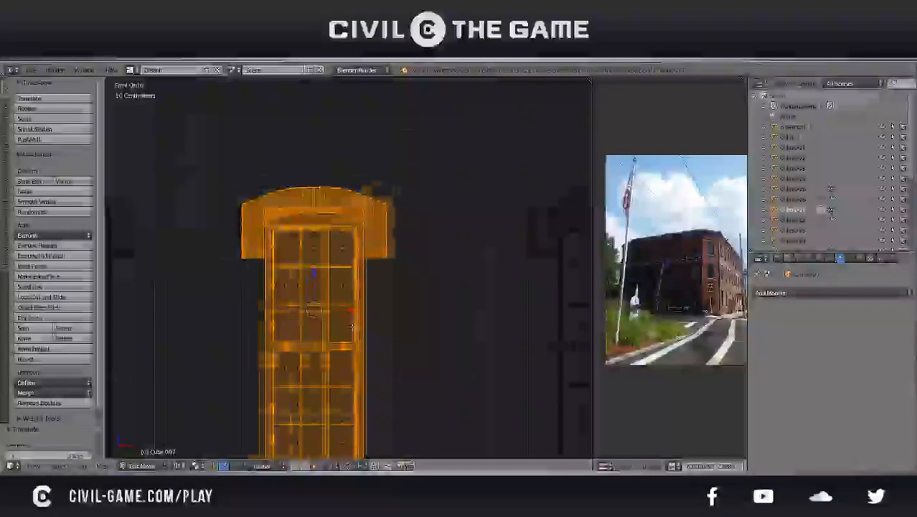
scroll(388, 330, "up", 8)
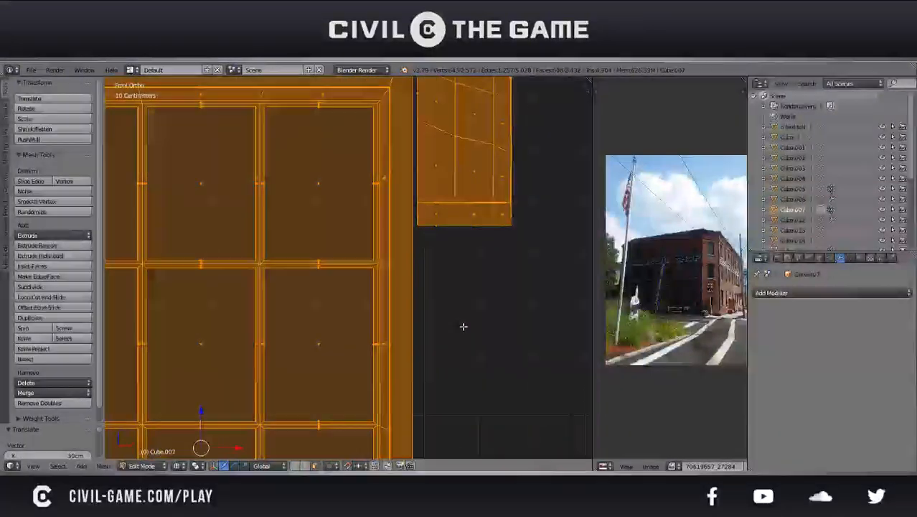
key("g")
left_click(414, 336)
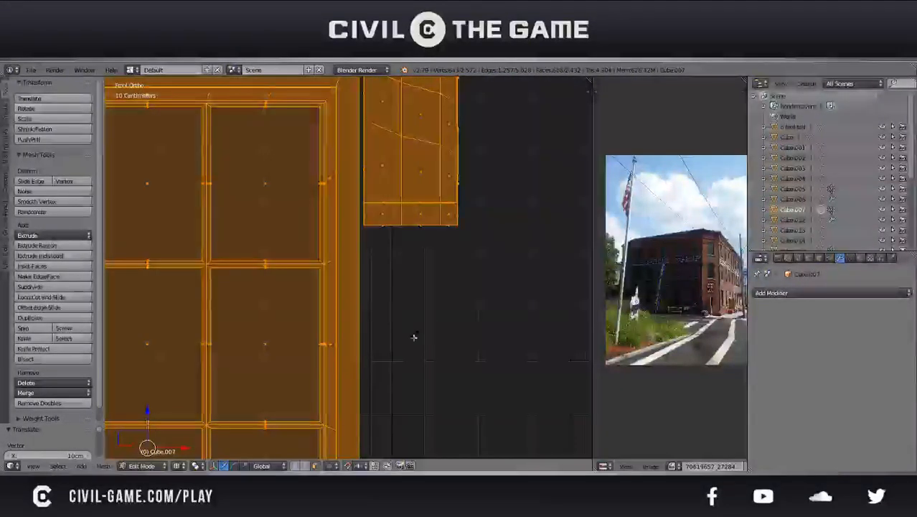
Fine-tune the selected window by 6.27 cm along X to fit its opening, and deselect the geometry
key("g")
key("x")
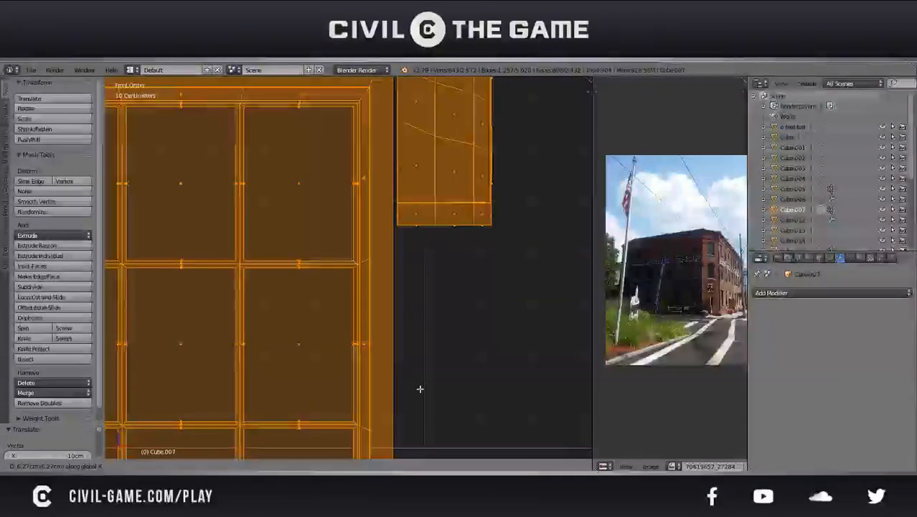
left_click(420, 388)
scroll(420, 388, "down", 6)
scroll(400, 344, "up", 1)
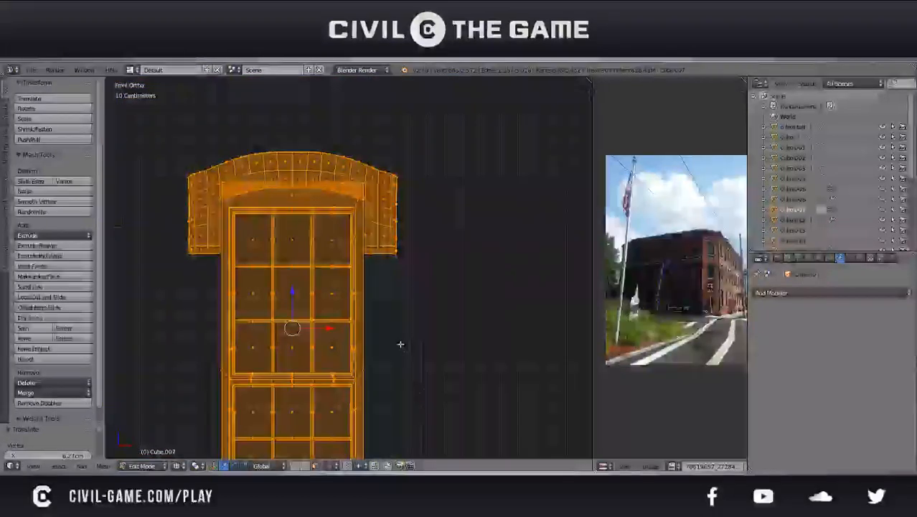
key("a")
key("z")
Leave Edit Mode and examine how the copied windows fit the openings along the side wall
middle_click_drag(399, 337, 417, 360)
scroll(419, 358, "up", 4)
scroll(402, 344, "down", 6)
key("Tab")
scroll(369, 334, "down", 2)
key("a")
middle_click_drag(361, 325, 323, 335)
mouse_move(380, 357)
middle_mouse_down()
mouse_move(391, 356)
mouse_move(373, 337)
mouse_move(318, 342)
mouse_move(333, 355)
mouse_move(399, 342)
mouse_move(387, 346)
middle_mouse_up()
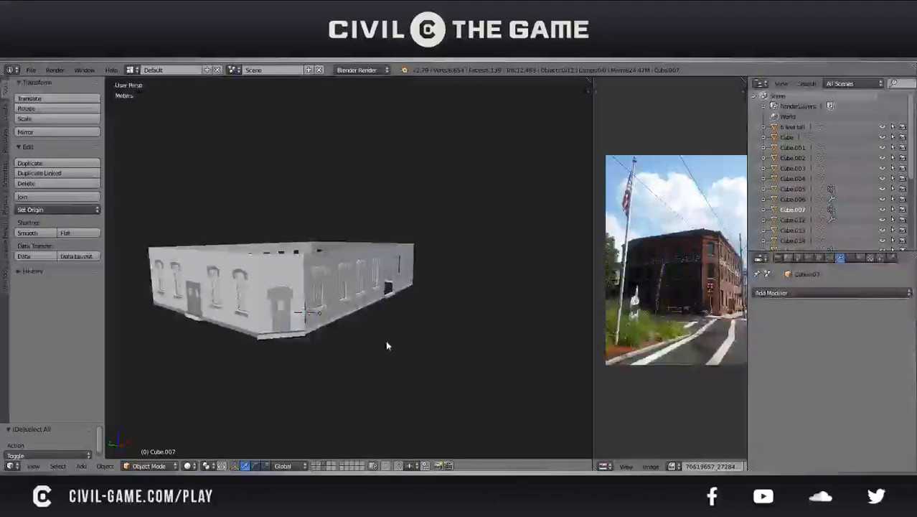
scroll(366, 325, "up", 5)
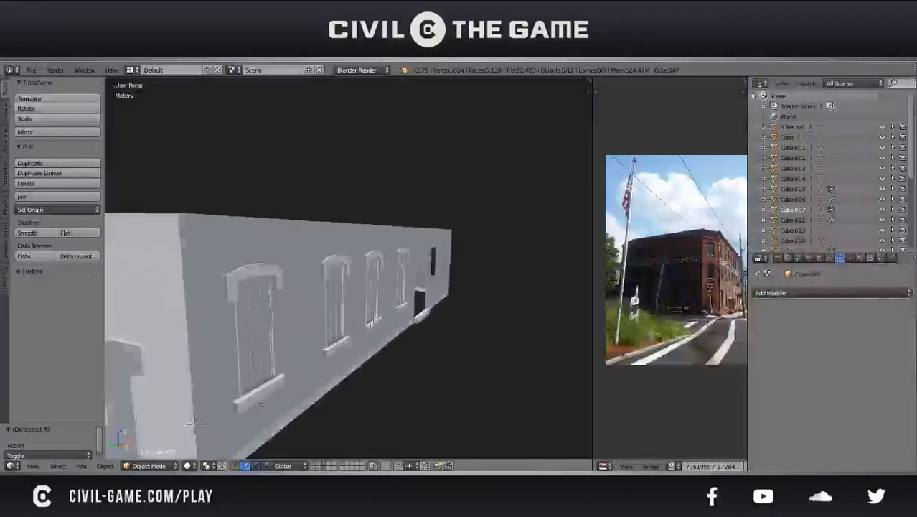
middle_click_drag(346, 303, 369, 291)
scroll(376, 302, "up", 3)
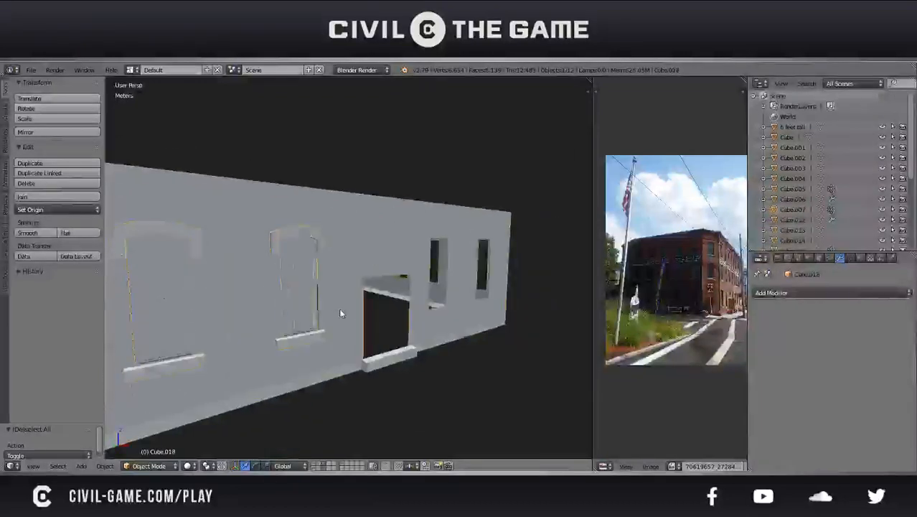
Inspect the side wall's mesh around the window openings in Edit Mode
key("Tab")
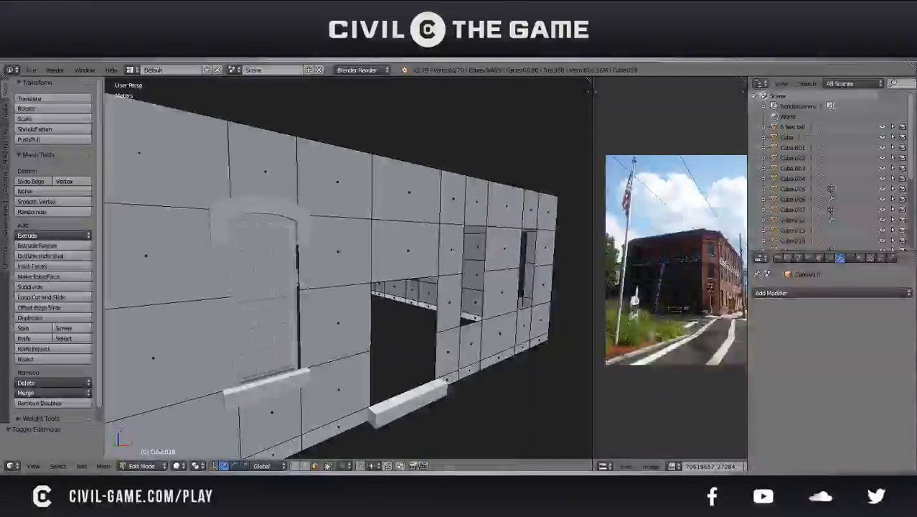
right_click(305, 343)
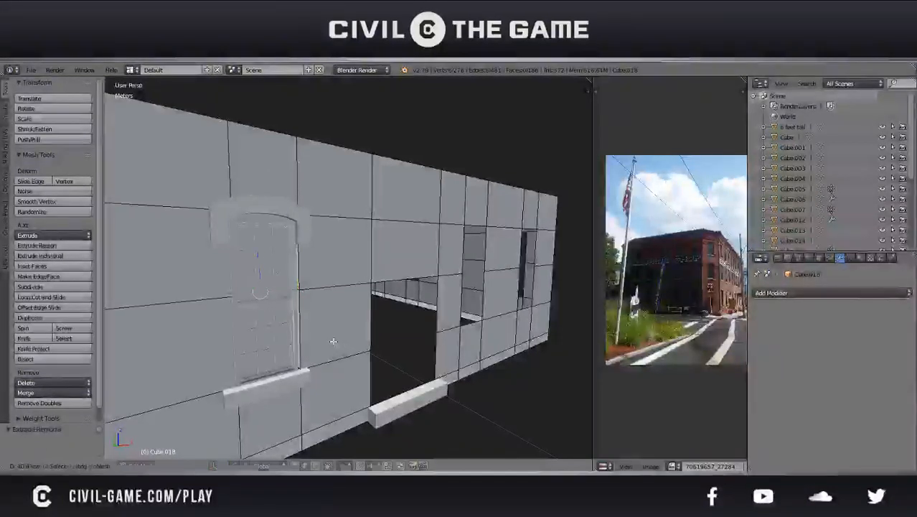
key("Tab")
mouse_move(321, 335)
middle_mouse_down()
mouse_move(344, 324)
mouse_move(387, 328)
mouse_move(318, 336)
middle_mouse_up()
key("Tab")
scroll(318, 336, "down", 2)
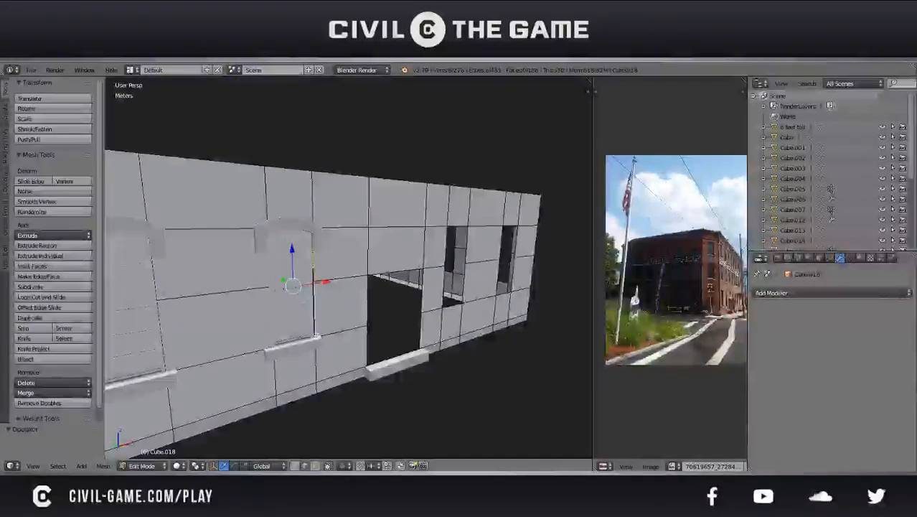
key("Tab")
middle_click_drag(186, 340, 253, 324, "shift")
right_click(220, 325)
key("g")
right_click(351, 236)
scroll(352, 236, "down", 4)
middle_click_drag(352, 237, 312, 259)
key("g")
right_click(305, 184)
middle_click_drag(370, 252, 346, 259, "shift")
Enter Edit Mode on the joined side-wall windows and select the two complete windows nearest the doorway
key("Tab")
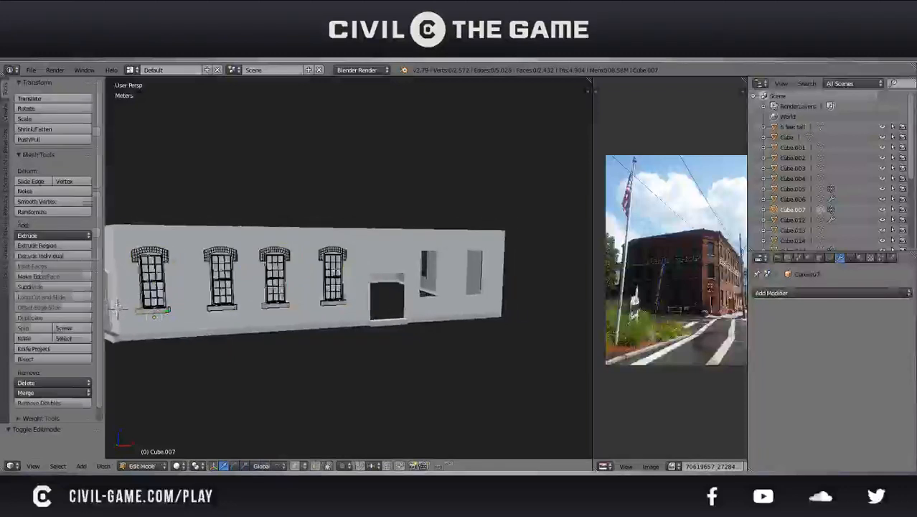
key("a")
key("b")
left_click_drag(368, 334, 306, 215)
key("z")
key("b")
mouse_move(374, 352)
left_mouse_down()
mouse_move(344, 245)
mouse_move(312, 205)
left_mouse_up()
key("z")
middle_click_drag(363, 348, 347, 345)
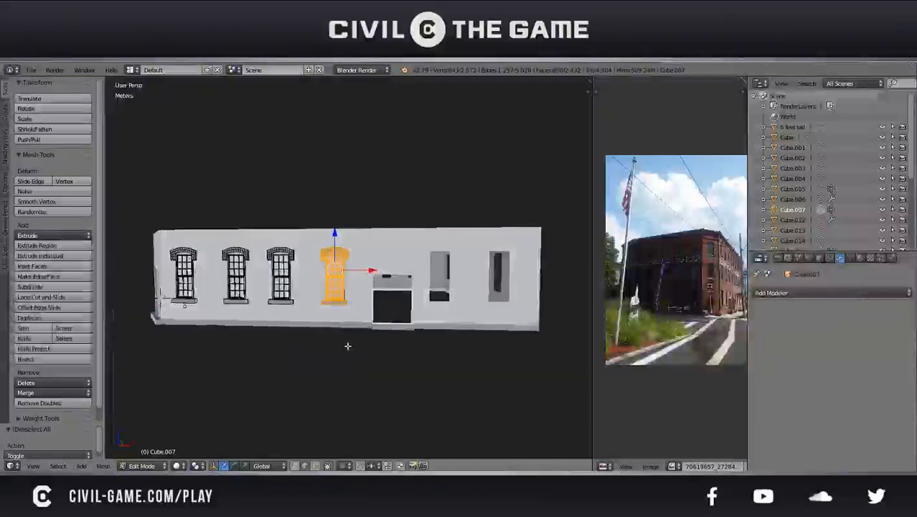
key("z")
key("b")
left_click_drag(307, 351, 256, 231)
key("z")
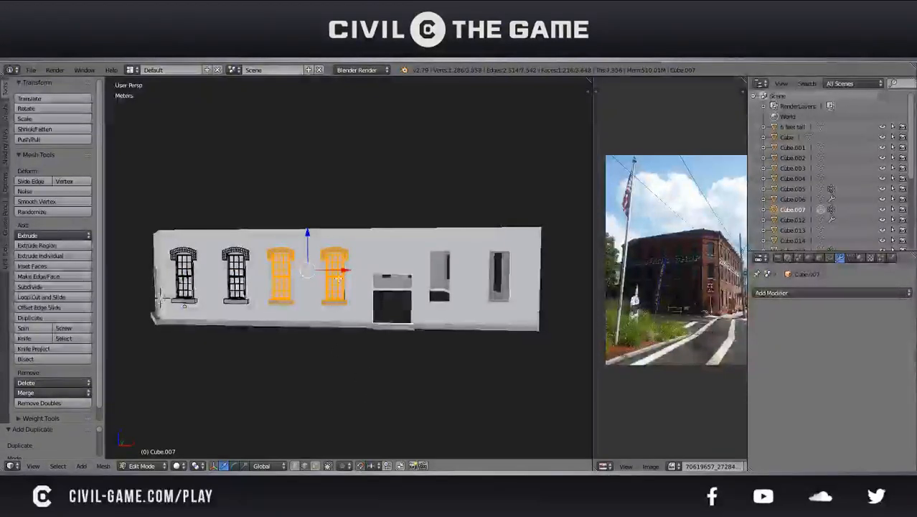
Duplicate the two selected windows and move the copies 7 m along X to the openings beyond the doorway
key("shift+d")
key("x")
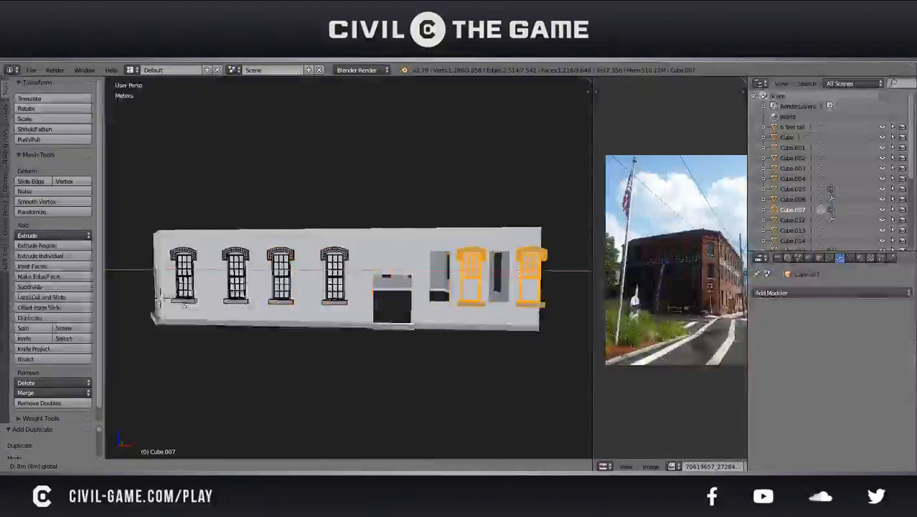
left_click(216, 305)
scroll(375, 300, "up", 4)
middle_click_drag(492, 291, 342, 302, "shift")
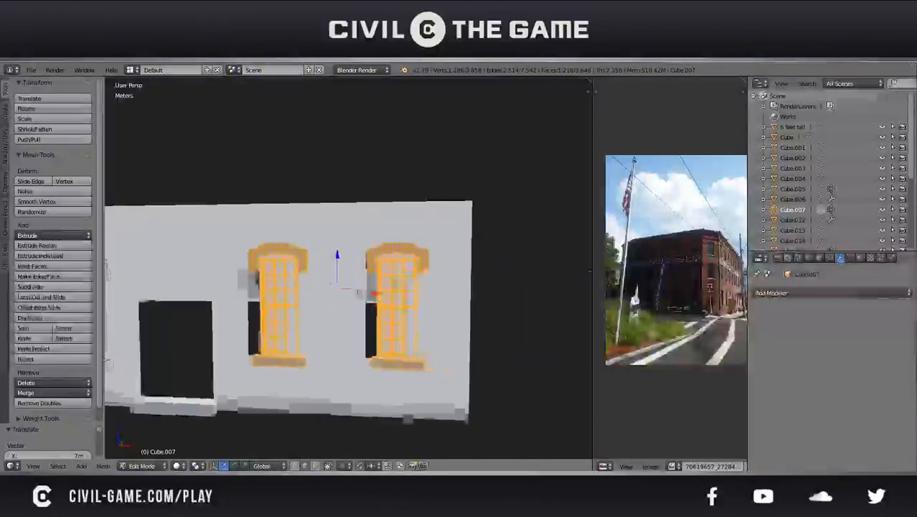
Move the two copied windows -20 cm along X toward their openings in front orthographic wireframe view
scroll(342, 302, "up", 3)
key("KP_1")
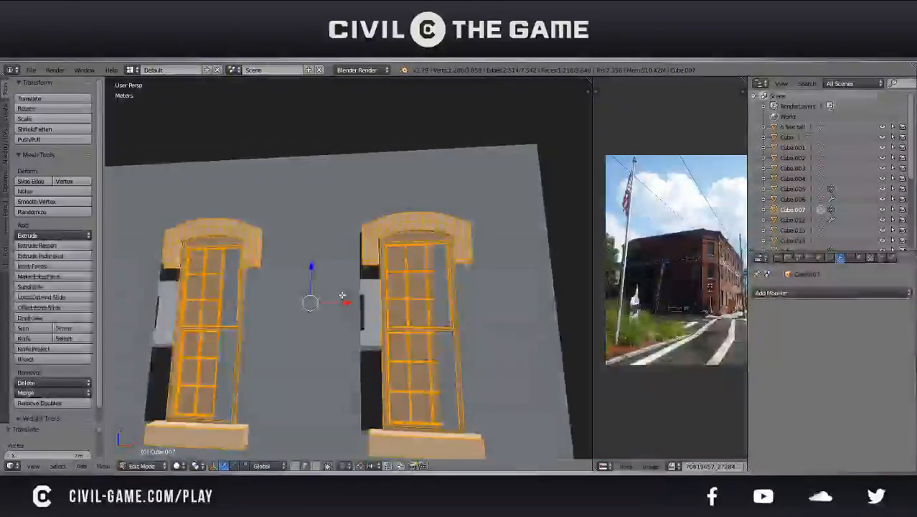
key("KP_5")
key("z")
scroll(344, 294, "up", 3)
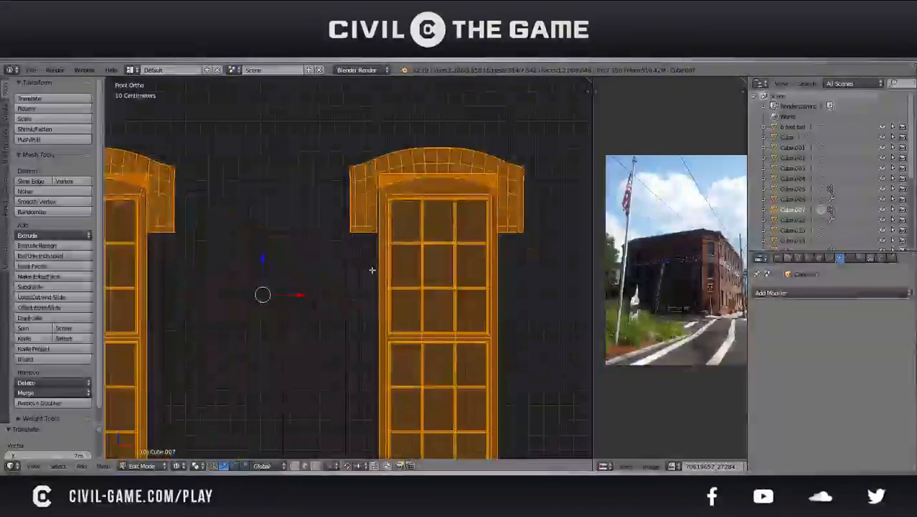
left_click_drag(295, 295, 266, 293)
scroll(350, 294, "up", 5)
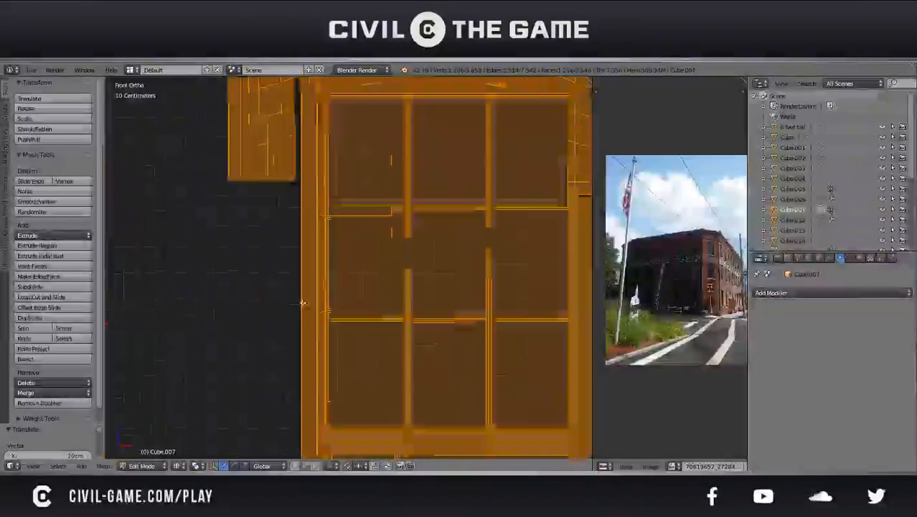
Fine-tune the two copied windows by -2.7 cm along X to align their frames with the opening edges
scroll(353, 307, "up", 3)
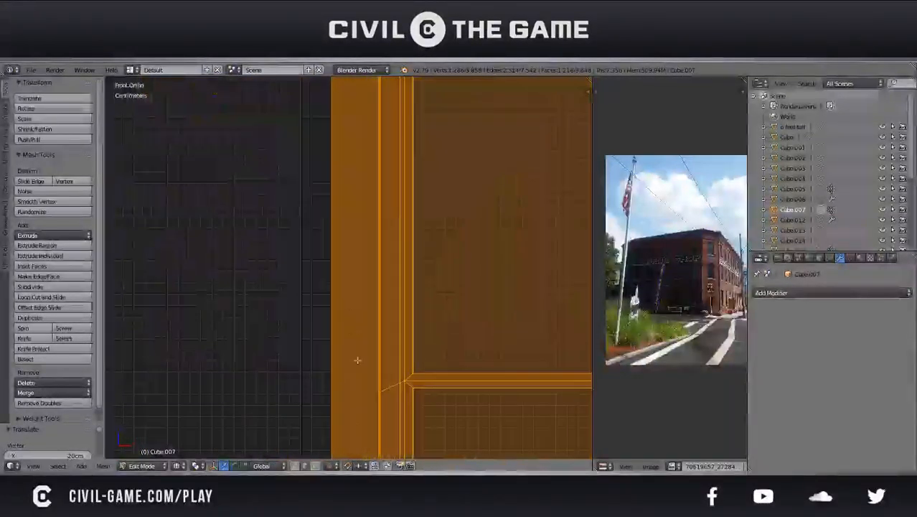
key("g")
key("x")
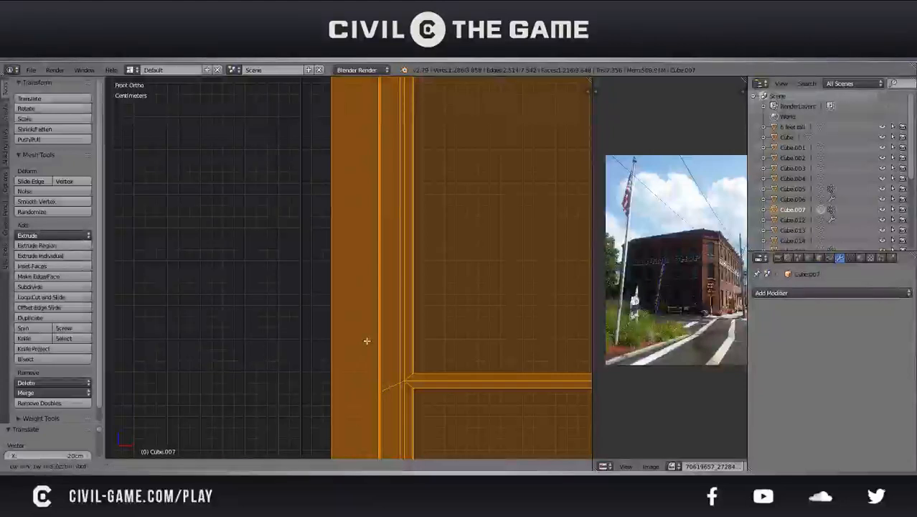
left_click(336, 338)
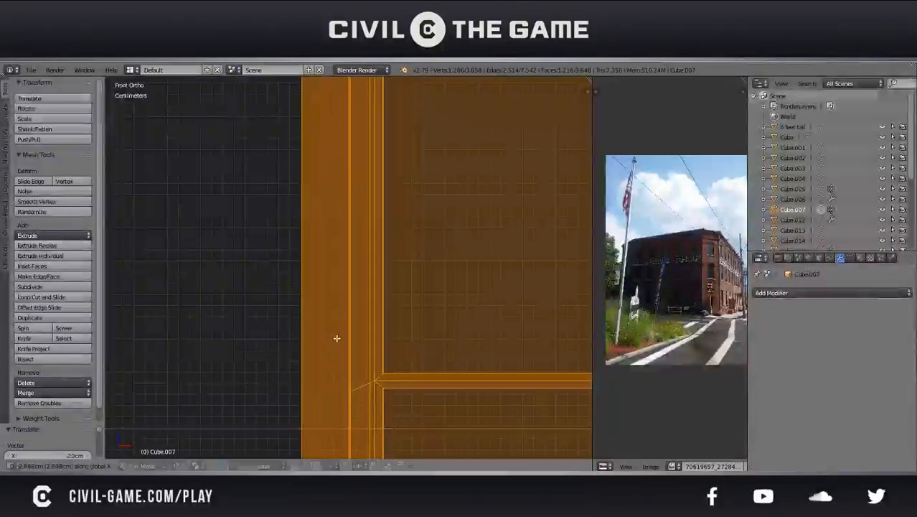
scroll(336, 345, "down", 5)
scroll(342, 369, "down", 4)
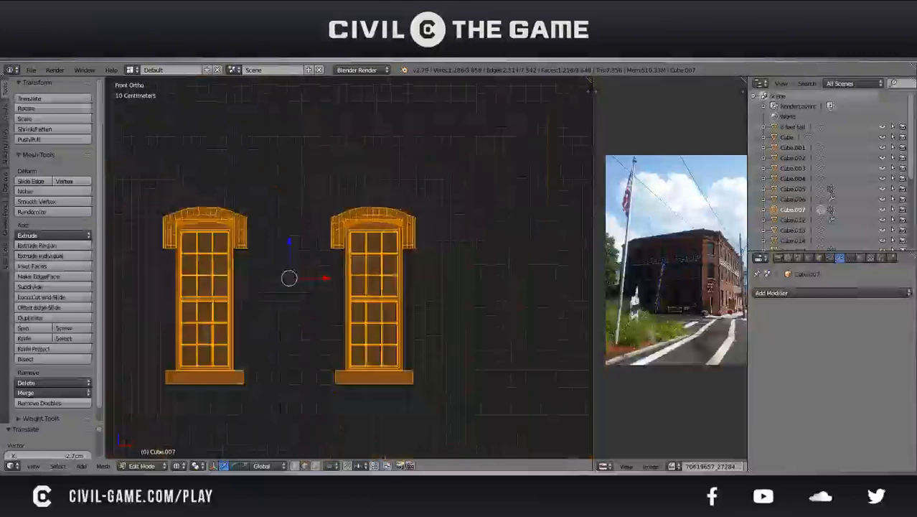
Save the file in solid view, deselect the window geometry, and leave Edit Mode with nothing selected
key("z")
key("ctrl+s")
mouse_move(340, 334)
middle_mouse_down()
mouse_move(287, 352)
mouse_move(276, 312)
mouse_move(365, 358)
mouse_move(372, 353)
middle_mouse_up()
left_click(297, 349)
scroll(295, 346, "down", 3)
key("z")
key("z")
key("a")
key("Tab")
scroll(288, 346, "down", 1)
key("KP_5")
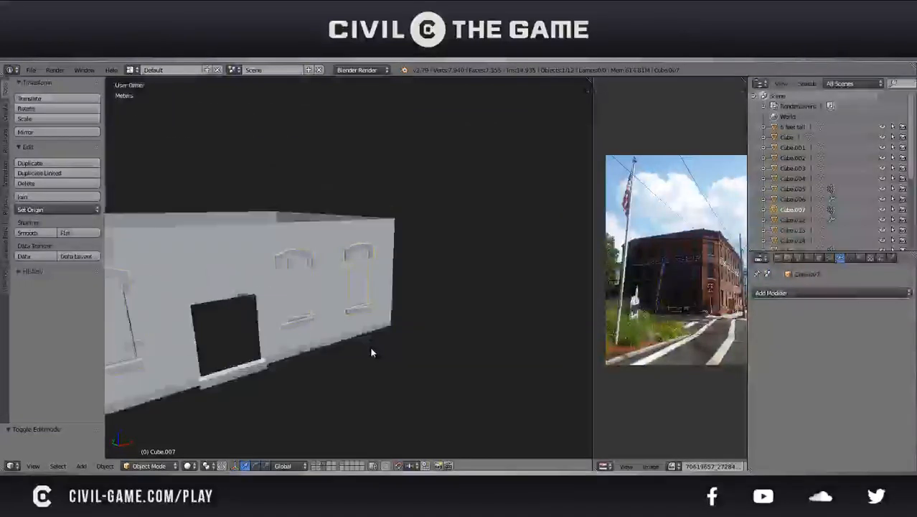
key("a")
Examine the whole ground floor from several angles, checking the windows and doors on the front and side walls
scroll(369, 348, "down", 3)
middle_click_drag(303, 343, 429, 335)
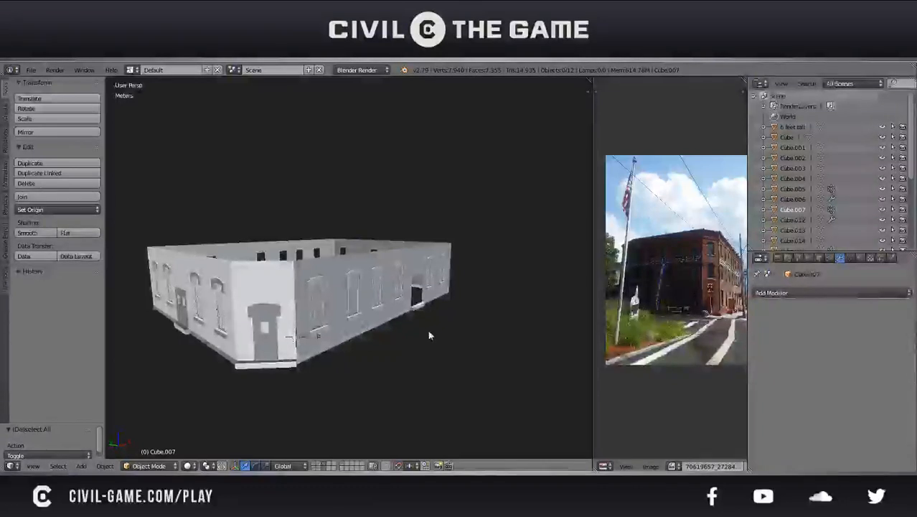
middle_click_drag(428, 331, 408, 335)
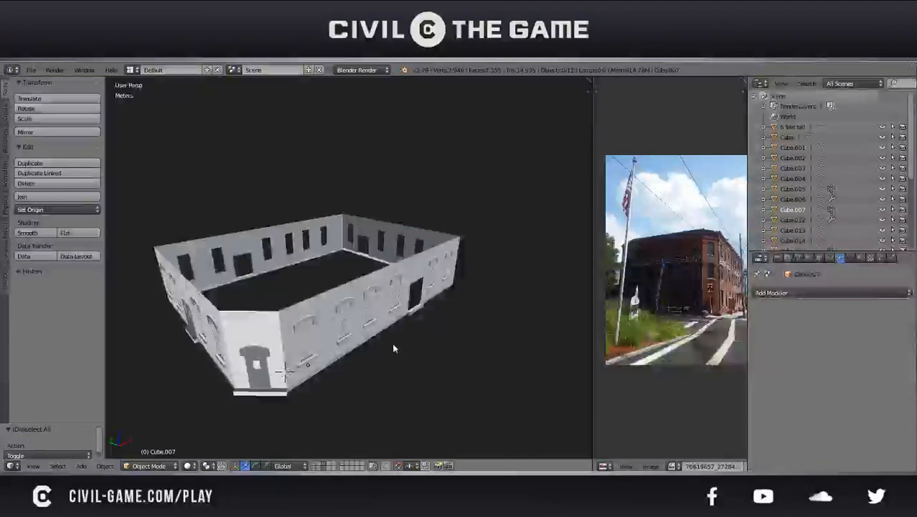
middle_click_drag(352, 349, 453, 355)
middle_click_drag(486, 294, 329, 333)
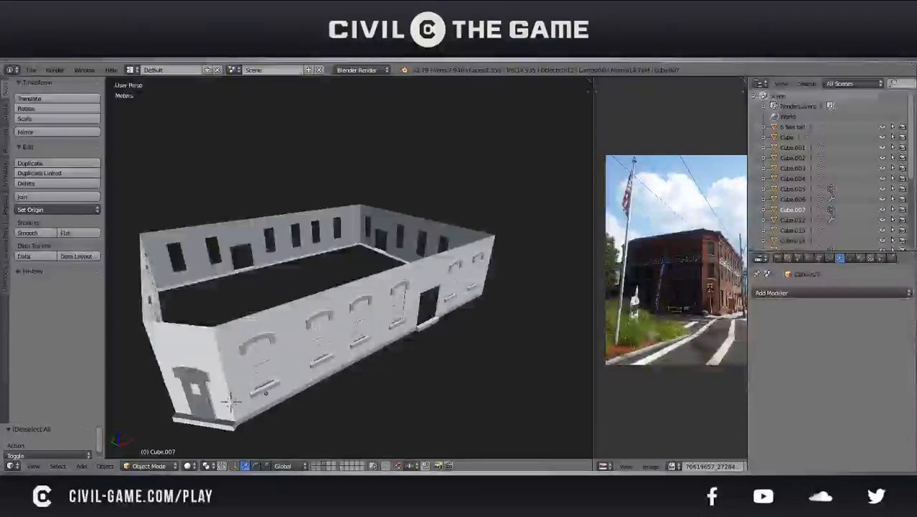
mouse_move(276, 271)
middle_mouse_down()
mouse_move(183, 225)
mouse_move(188, 295)
mouse_move(312, 274)
mouse_move(381, 244)
mouse_move(363, 267)
mouse_move(403, 288)
mouse_move(368, 265)
mouse_move(287, 265)
middle_mouse_up()
scroll(312, 274, "down", 4)
key("z")
mouse_move(352, 271)
middle_mouse_down()
mouse_move(303, 269)
mouse_move(387, 282)
middle_mouse_up()
key("KP_5")
key("z")
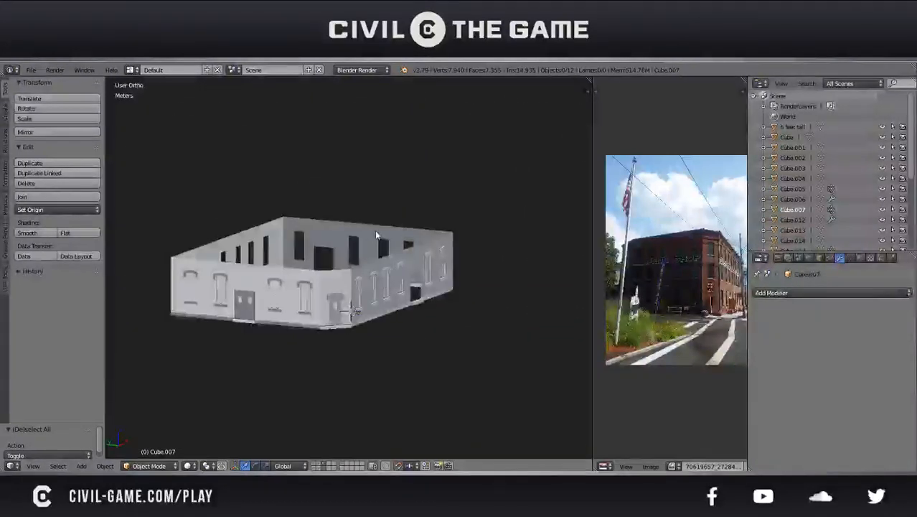
Try lighting the building with a sun lamp in Texture viewport shading, and delete the lamp
left_click(187, 466)
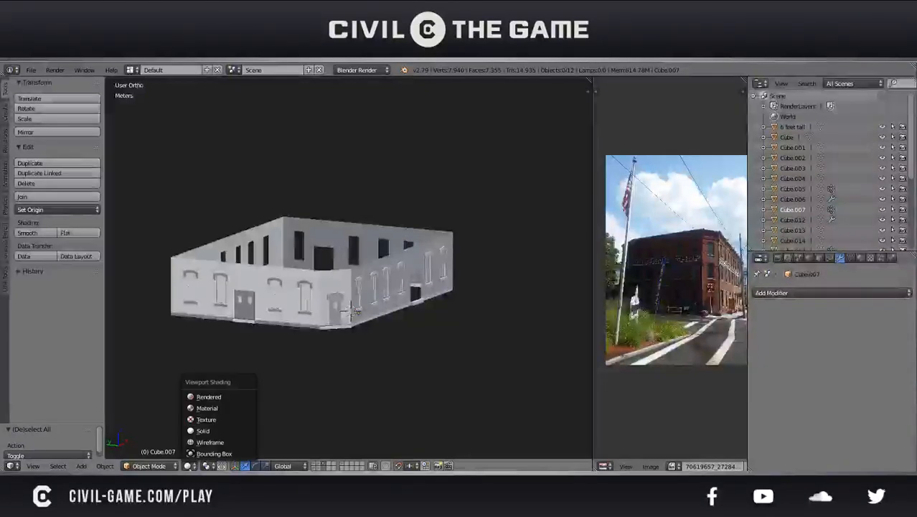
left_click(209, 422)
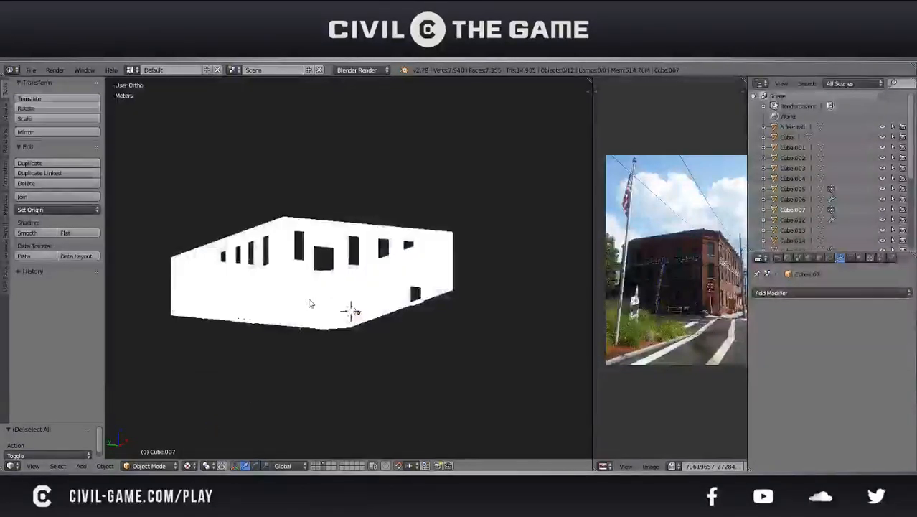
left_click(6, 111)
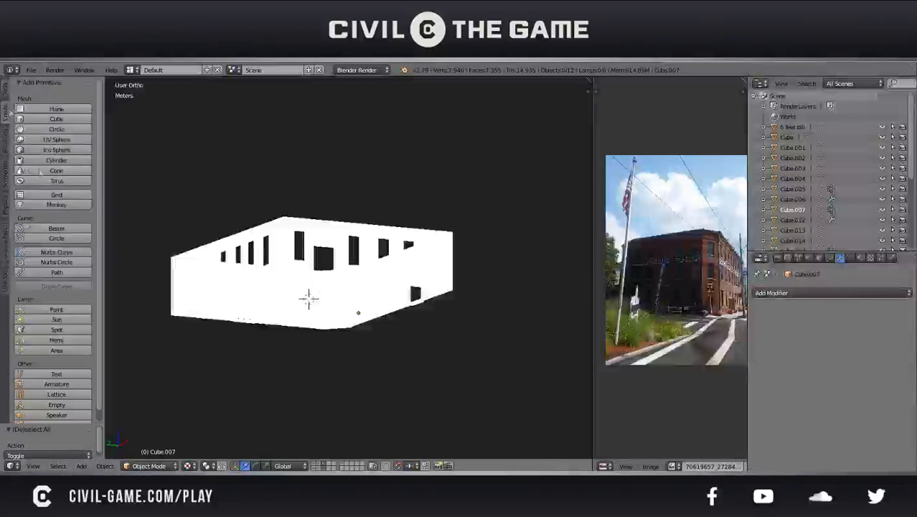
left_click(68, 319)
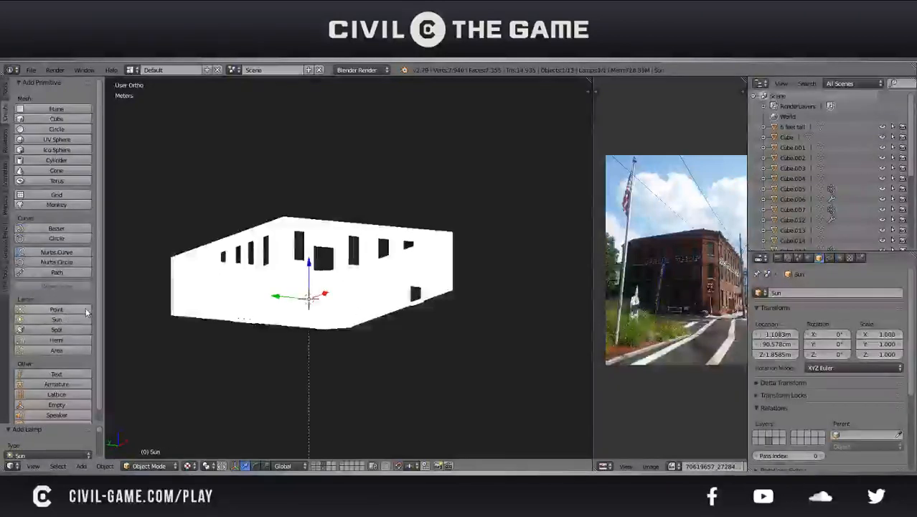
key("Delete")
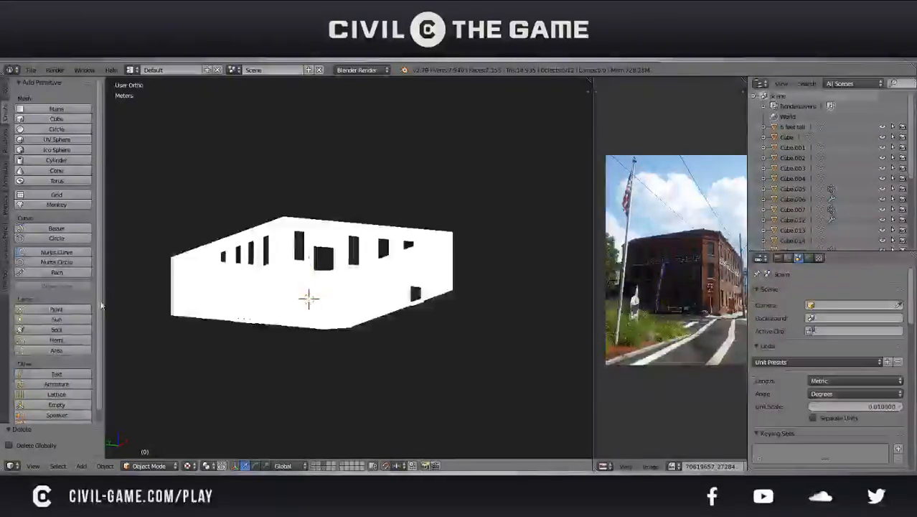
Add a point lamp, move it outside the building, and switch the viewport to Material shading
left_click(46, 311)
middle_click_drag(245, 311, 289, 317)
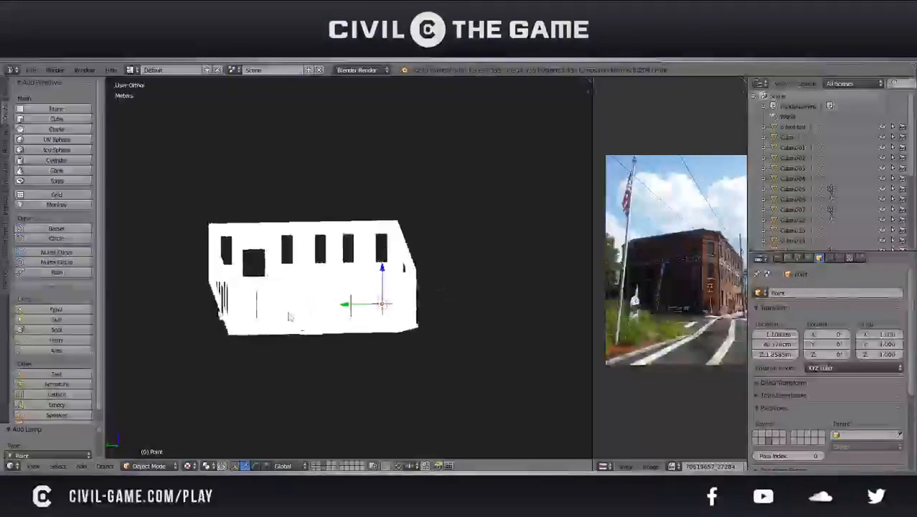
left_click(424, 291)
left_click(188, 465)
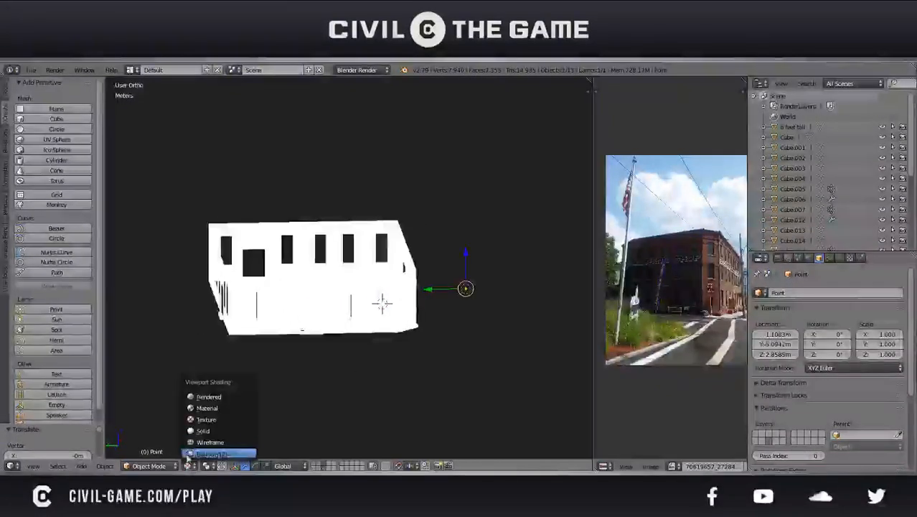
left_click(194, 420)
mouse_move(270, 365)
middle_mouse_down()
mouse_move(285, 330)
mouse_move(206, 333)
middle_mouse_up()
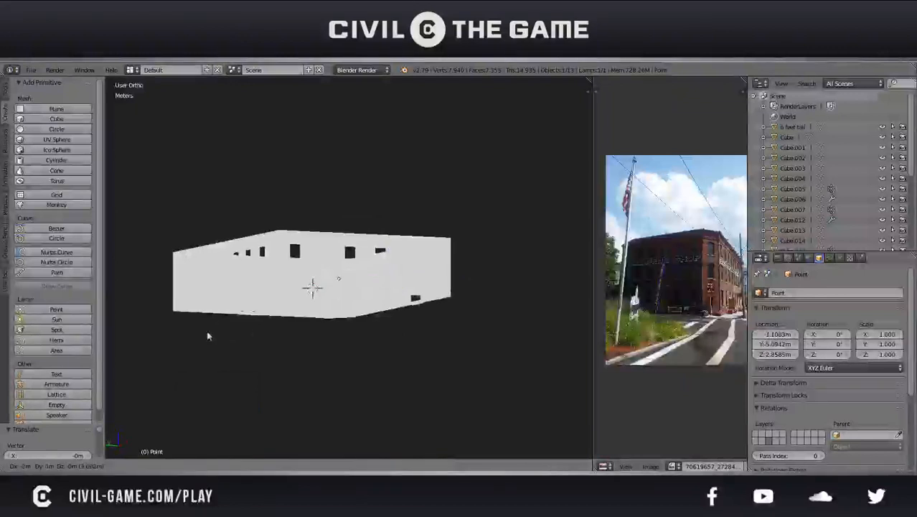
Try a new material on the building wall and remove its material slot
right_click(393, 288)
left_click(860, 259)
left_click(801, 327)
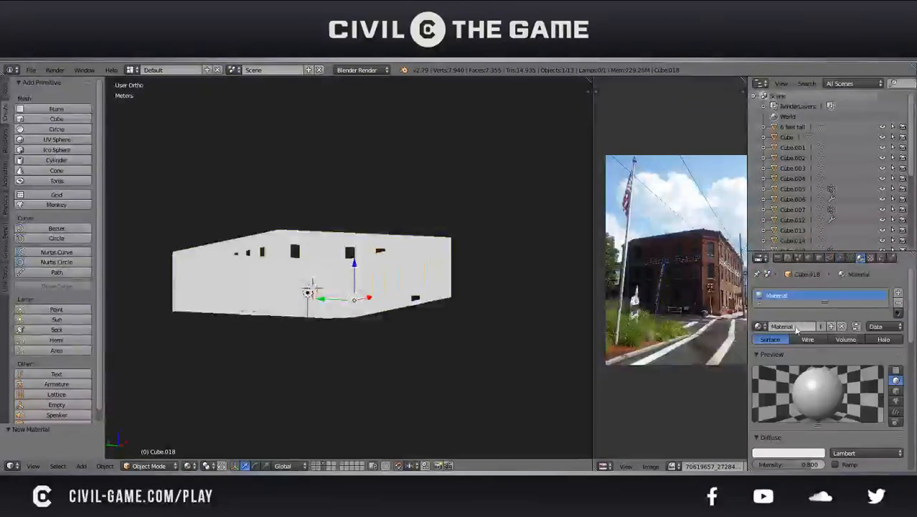
left_click(898, 304)
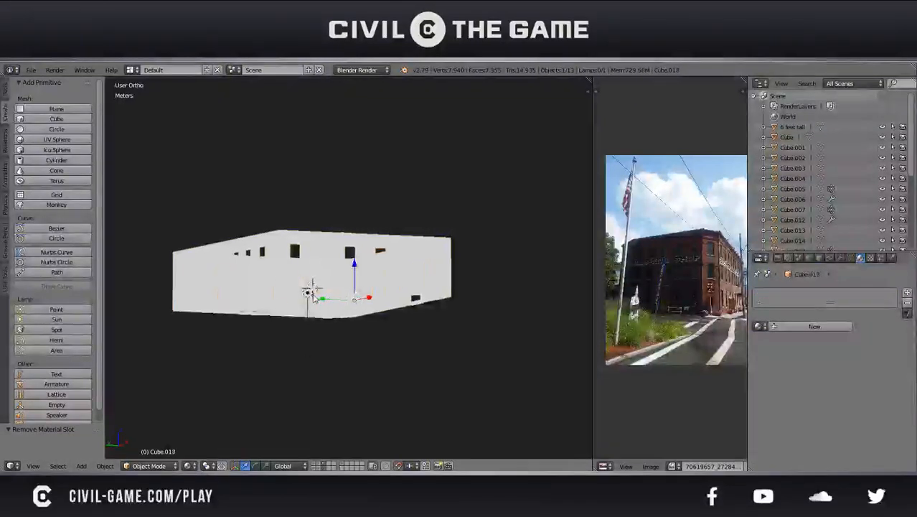
Select the point lamp and set the viewport's material mode to GLSL
right_click(308, 293)
key("n")
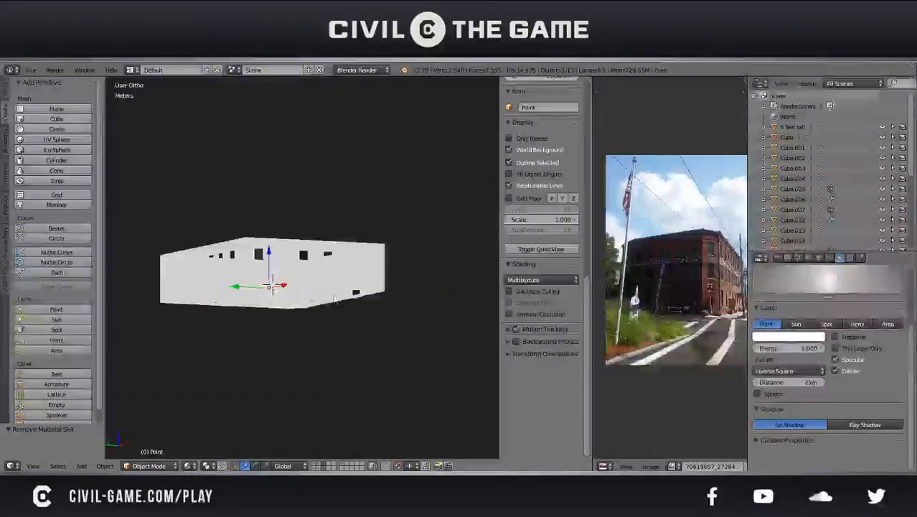
left_click(542, 280)
left_click(520, 264)
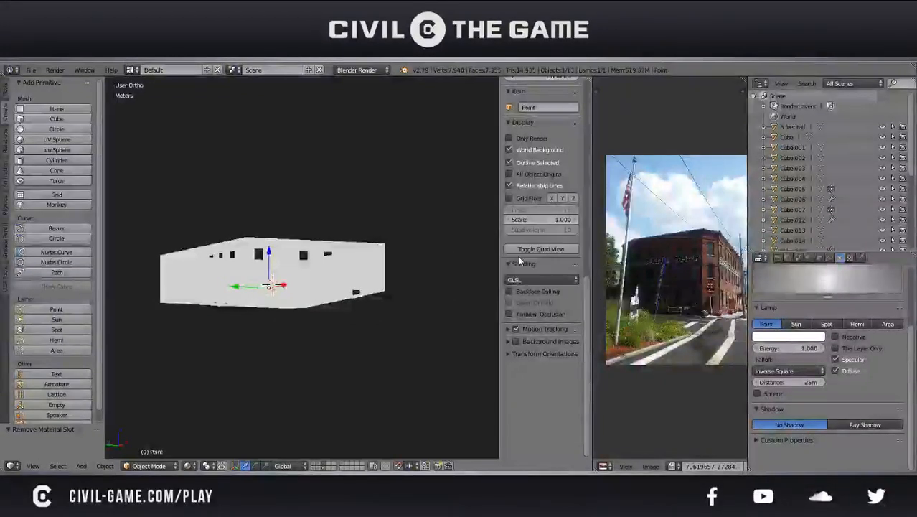
Try backface culling on the building and switch it back off
left_click(532, 292)
left_click(531, 291)
left_click(532, 292)
middle_click_drag(416, 276, 391, 287)
left_click(518, 293)
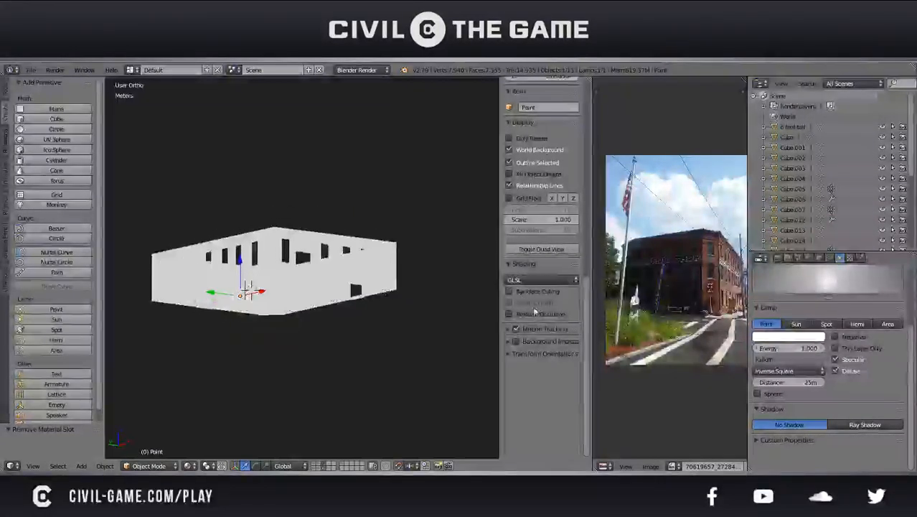
Enable ambient occlusion in the viewport and increase its strength to bring out the building's edges
left_click(536, 311)
left_click(536, 312)
left_click(535, 313)
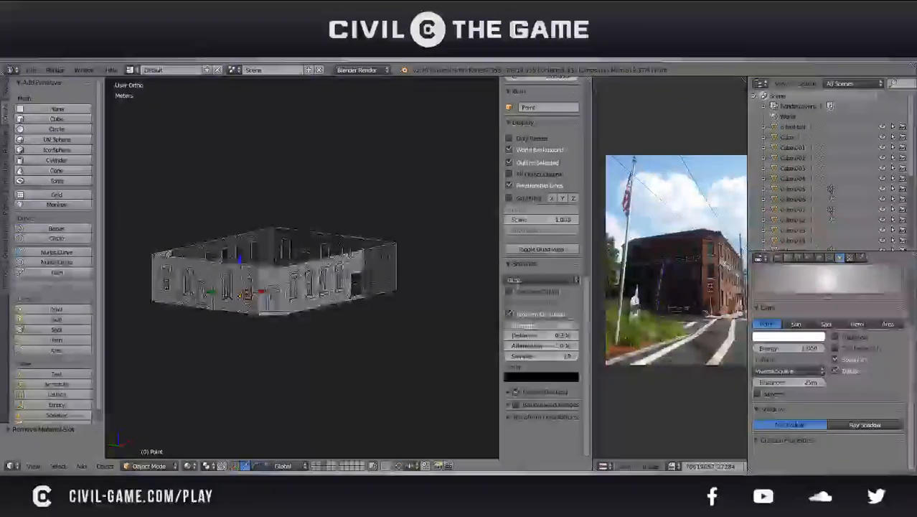
mouse_move(534, 337)
left_mouse_down()
mouse_move(563, 337)
mouse_move(513, 327)
left_mouse_up()
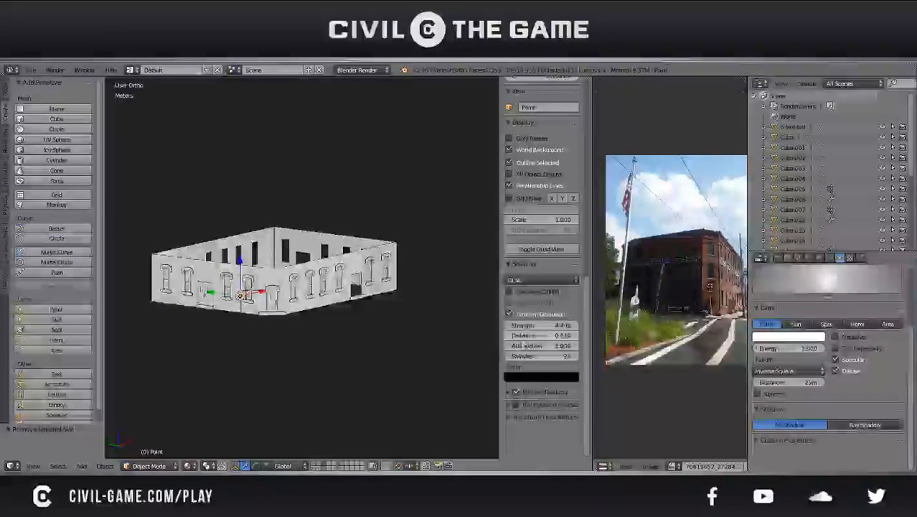
Set the viewport's ambient occlusion attenuation to 1.210 and its samples to 64
mouse_move(538, 346)
left_mouse_down()
mouse_move(553, 346)
mouse_move(528, 355)
left_mouse_up()
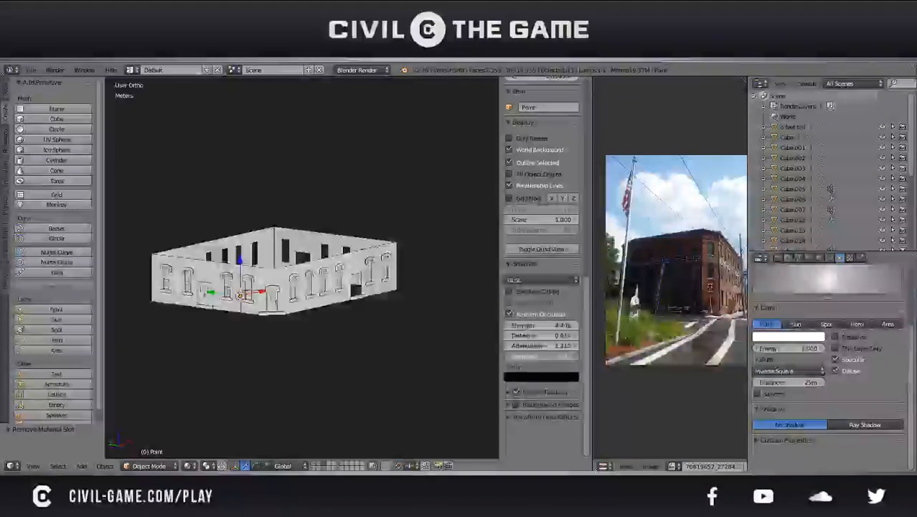
middle_click_drag(384, 300, 327, 297)
scroll(369, 312, "up", 5)
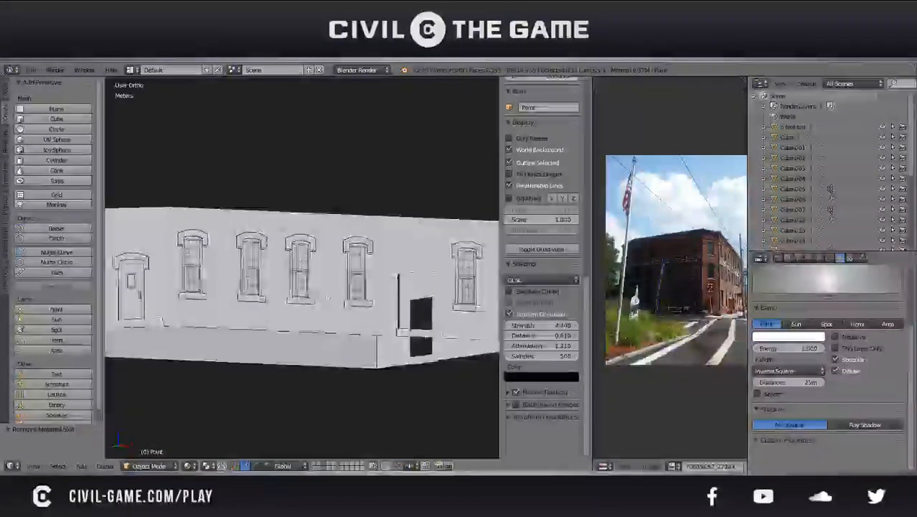
left_click(541, 356)
type("762")
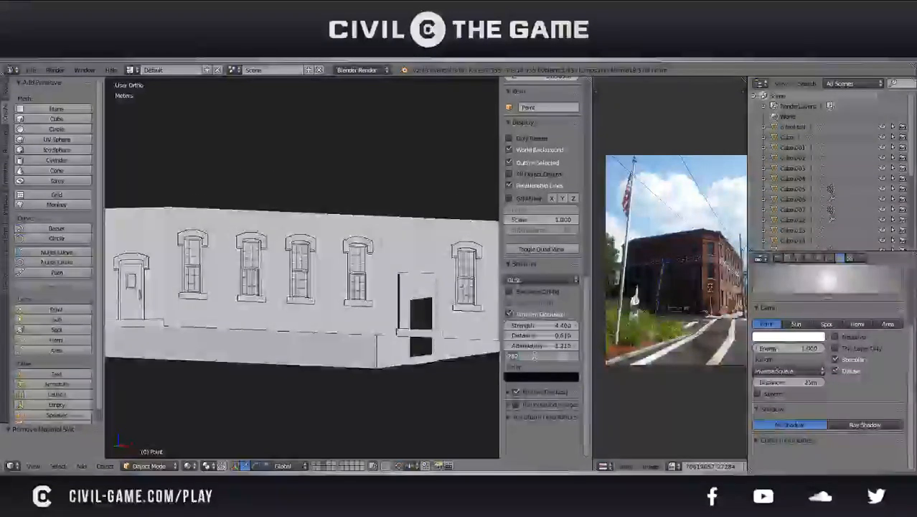
key("Return")
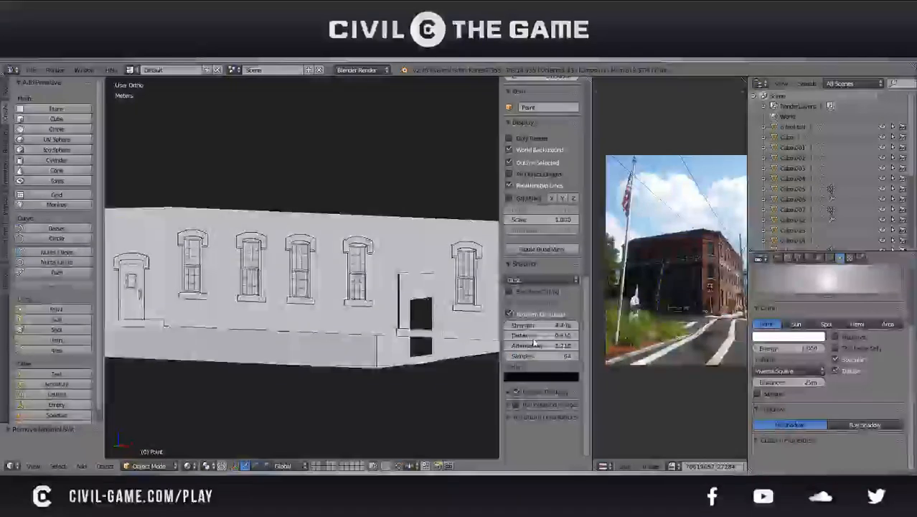
Raise the ambient occlusion distance to 6.570, use a perspective view and lighten the occlusion color to grey
left_click_drag(542, 335, 563, 335)
mouse_move(301, 254)
middle_mouse_down()
mouse_move(366, 276)
mouse_move(360, 265)
mouse_move(305, 276)
mouse_move(287, 290)
middle_mouse_up()
key("KP_5")
scroll(333, 317, "down", 5)
scroll(333, 315, "up", 3)
left_click(518, 376)
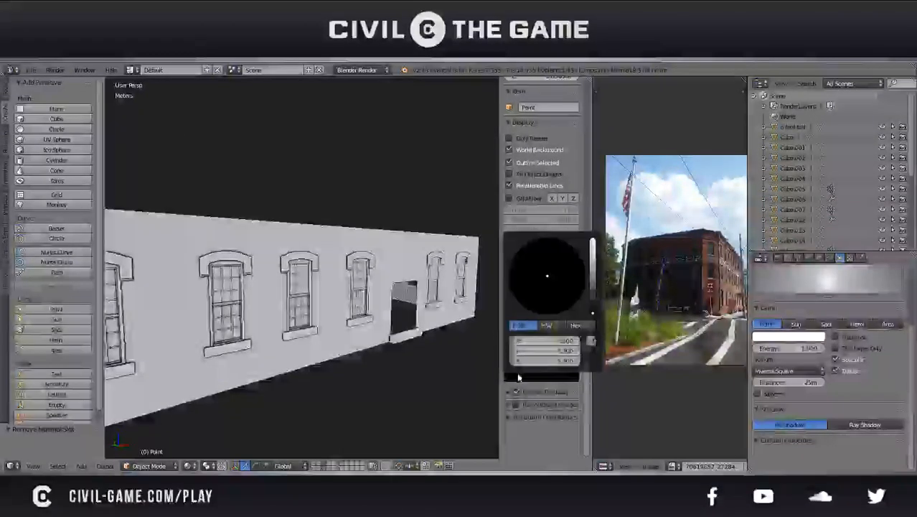
mouse_move(598, 308)
left_mouse_down()
mouse_move(592, 283)
mouse_move(593, 293)
left_mouse_up()
Delete the point lamp and check the building's shading from several sides
middle_click_drag(332, 297, 341, 323)
scroll(323, 314, "down", 5)
key("n")
key("g")
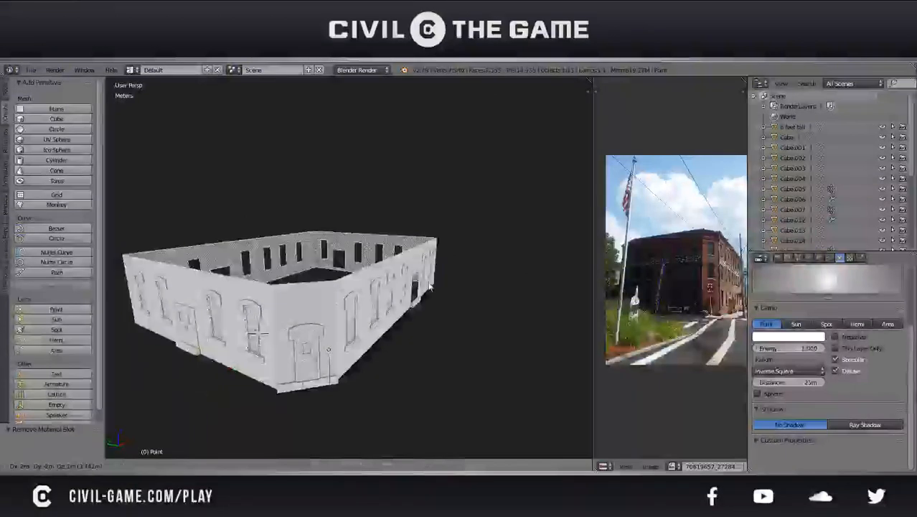
left_click(400, 313)
key("x")
left_click(387, 313)
middle_click_drag(388, 313, 316, 351)
scroll(316, 351, "up", 4)
scroll(317, 350, "up", 3)
scroll(316, 349, "down", 4)
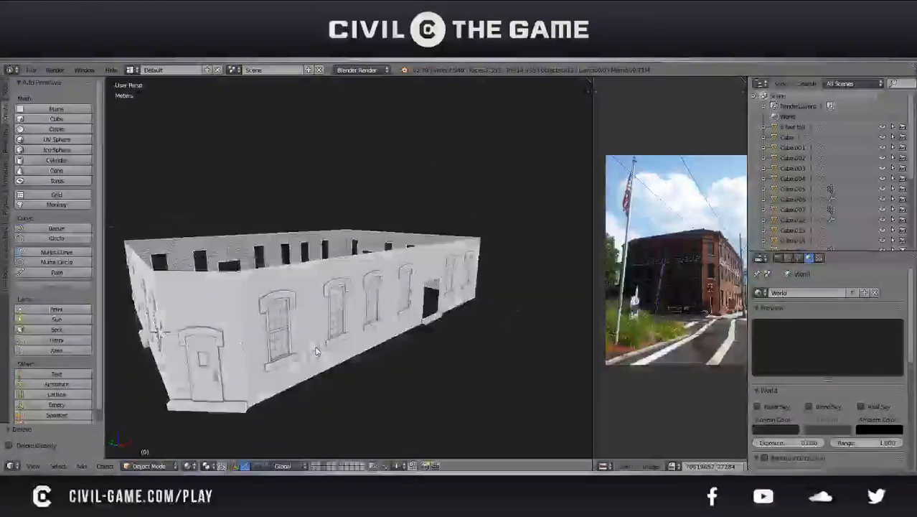
middle_click_drag(316, 349, 391, 252)
middle_click_drag(387, 322, 389, 318)
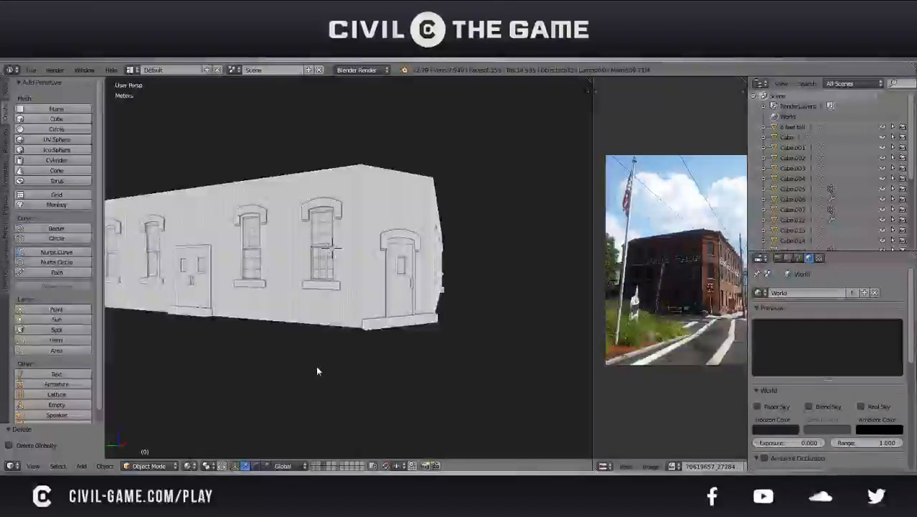
Switch the viewport from material display to solid display to shade the building with the matcap
key("n")
scroll(512, 203, "up", 3)
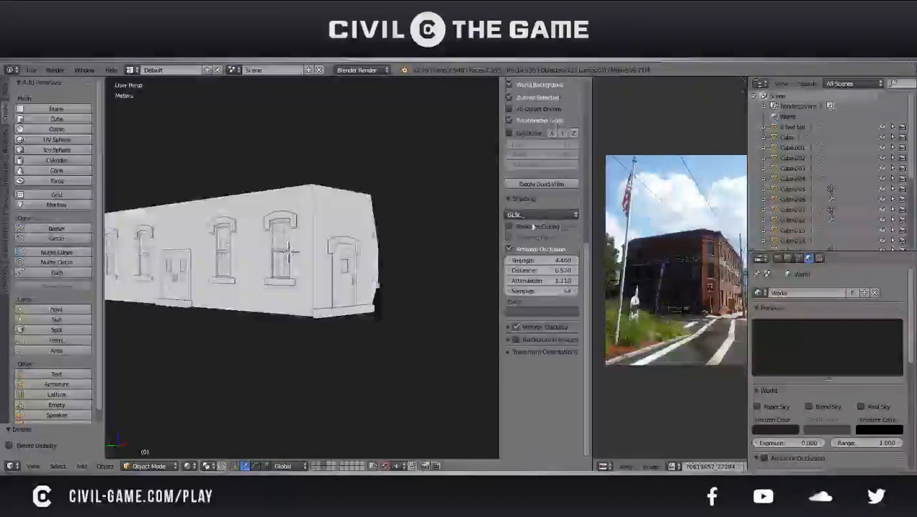
scroll(538, 236, "up", 18)
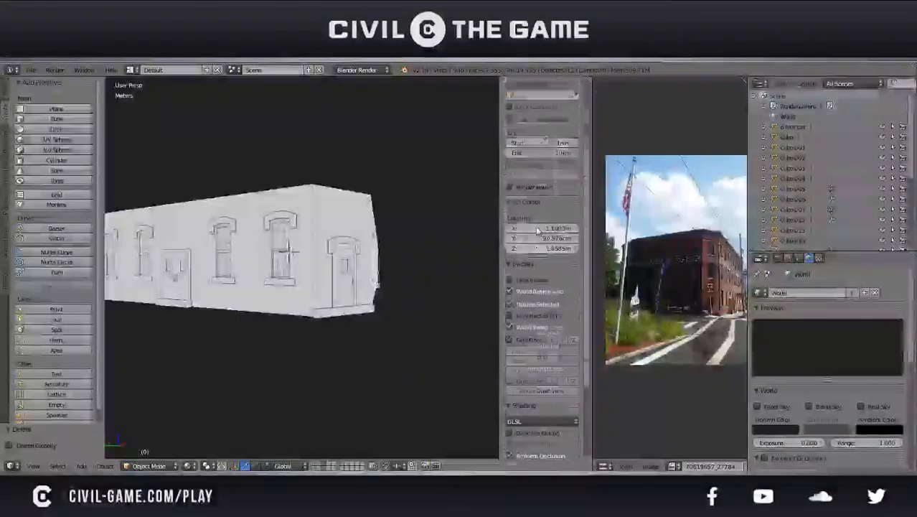
key("n")
key("z")
middle_click_drag(233, 372, 319, 283)
key("z")
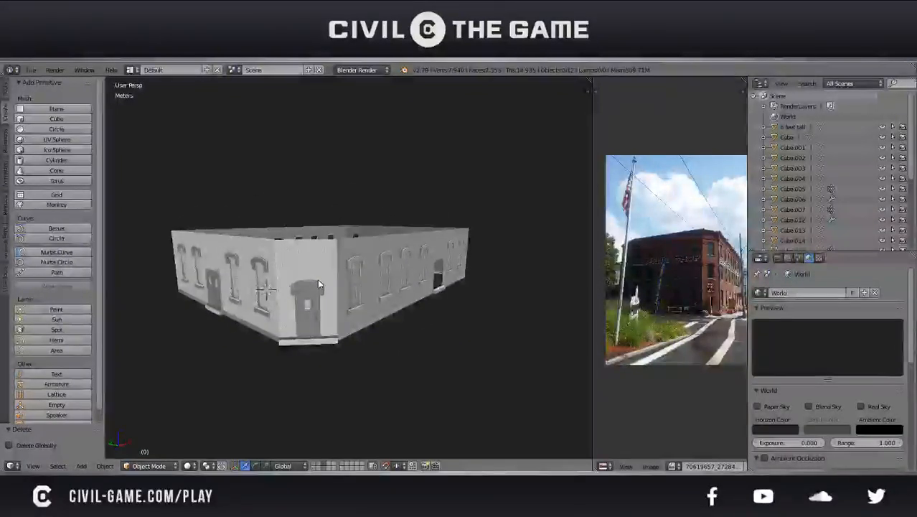
scroll(314, 267, "up", 6)
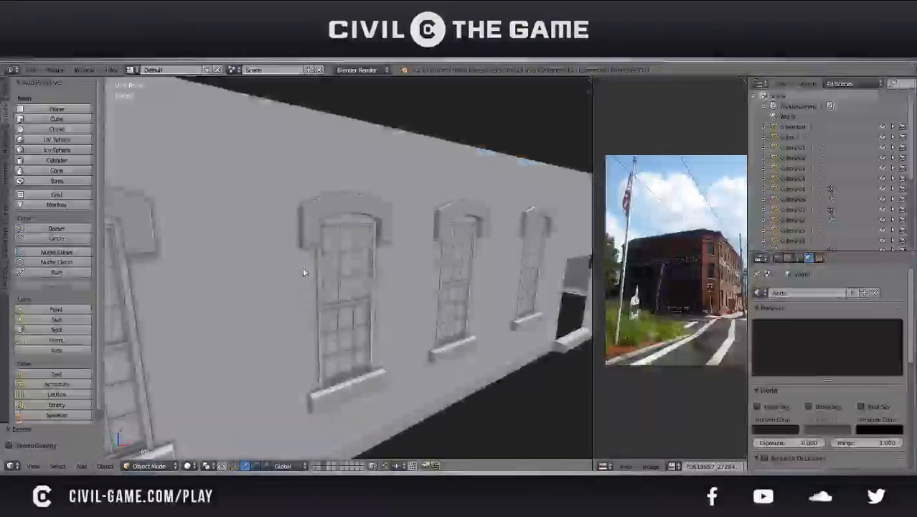
Try the solid shading without the matcap and turn the matcap back on
key("n")
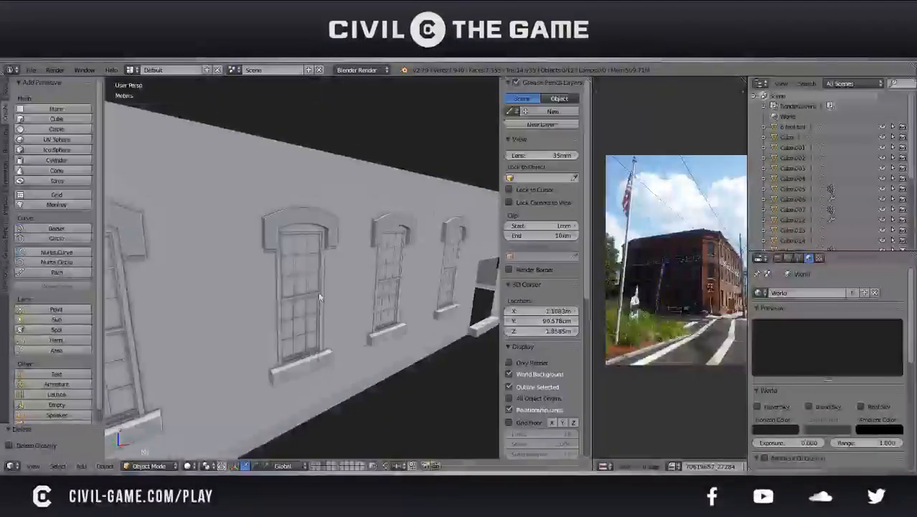
scroll(554, 331, "down", 7)
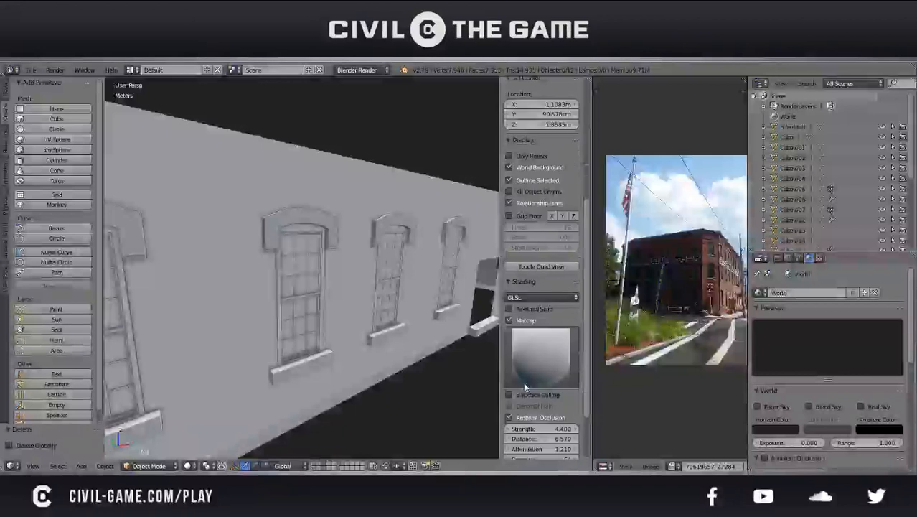
left_click(523, 322)
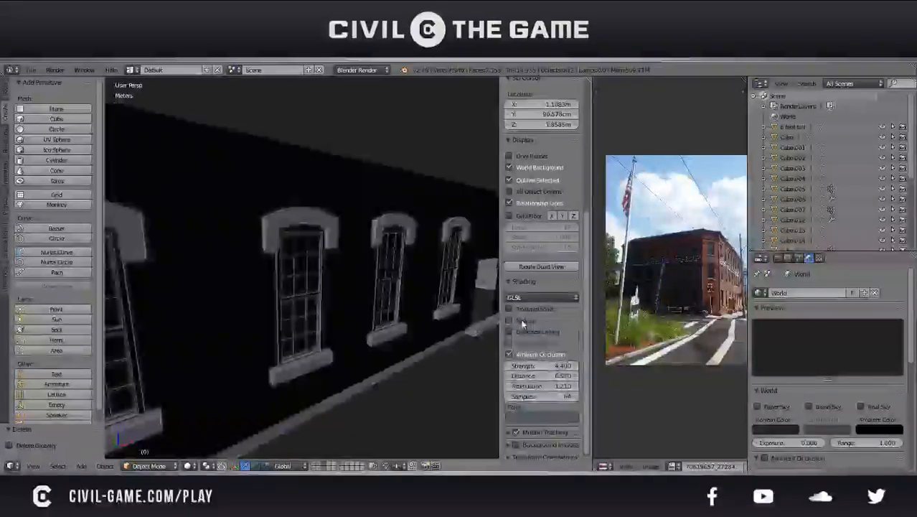
left_click(523, 322)
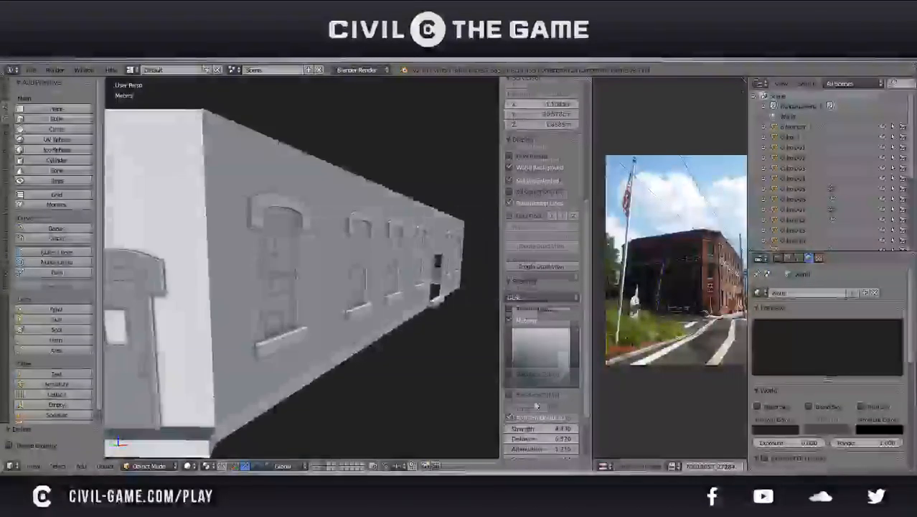
Lower the ambient occlusion strength to 2.300 and check the effect on the building's walls
scroll(534, 406, "down", 3)
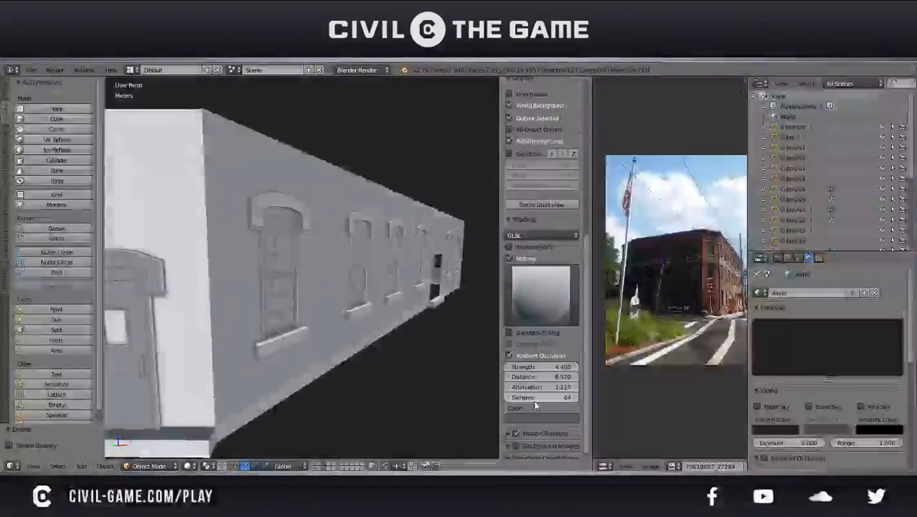
left_click_drag(538, 370, 517, 371)
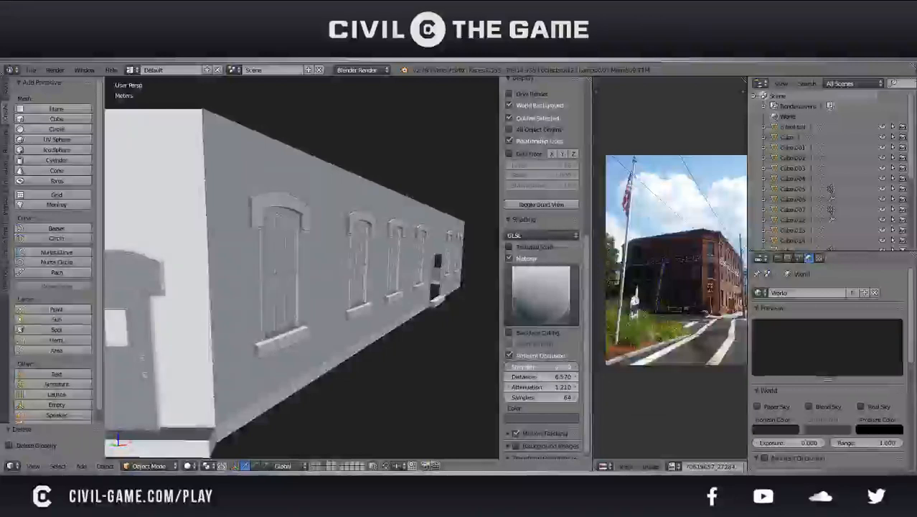
key("n")
mouse_move(344, 317)
middle_mouse_down()
mouse_move(300, 307)
mouse_move(295, 315)
mouse_move(332, 332)
mouse_move(402, 301)
mouse_move(373, 287)
mouse_move(441, 271)
mouse_move(363, 311)
middle_mouse_up()
scroll(295, 315, "down", 5)
Set the ambient occlusion distance to 25.000 and the strength to 9.000
key("n")
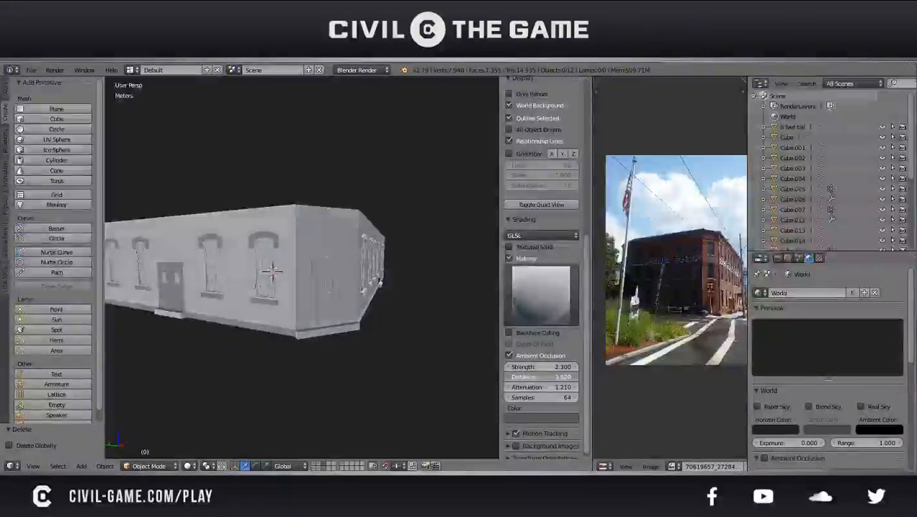
middle_click_drag(488, 376, 400, 350)
left_click(537, 378)
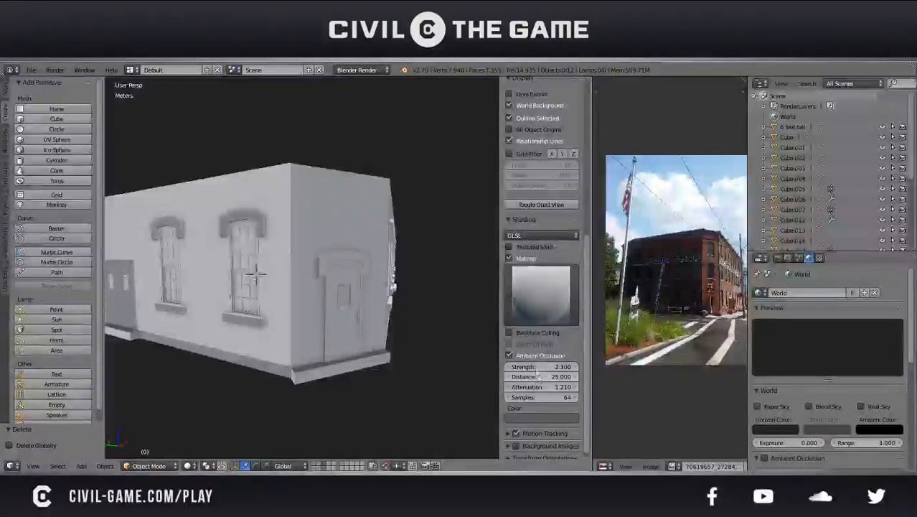
left_click(533, 367)
key("Return")
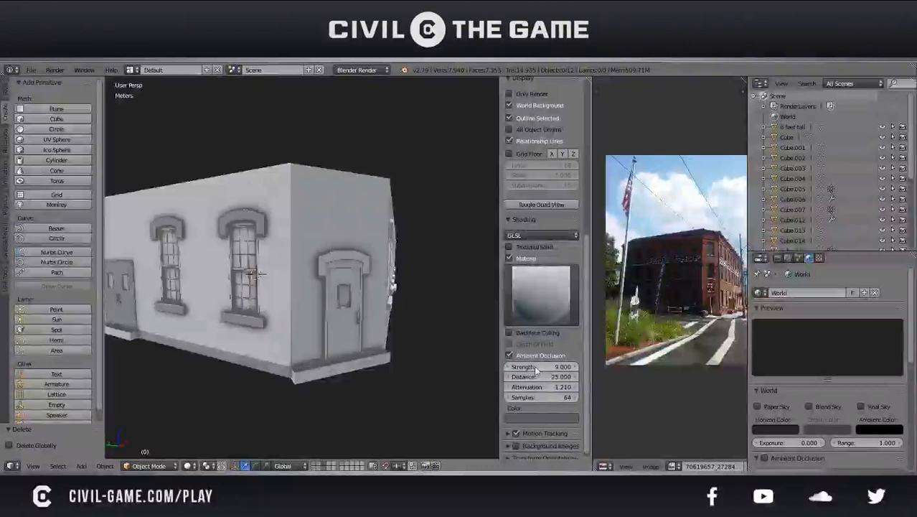
mouse_move(445, 316)
middle_mouse_down()
mouse_move(301, 294)
mouse_move(344, 297)
middle_mouse_up()
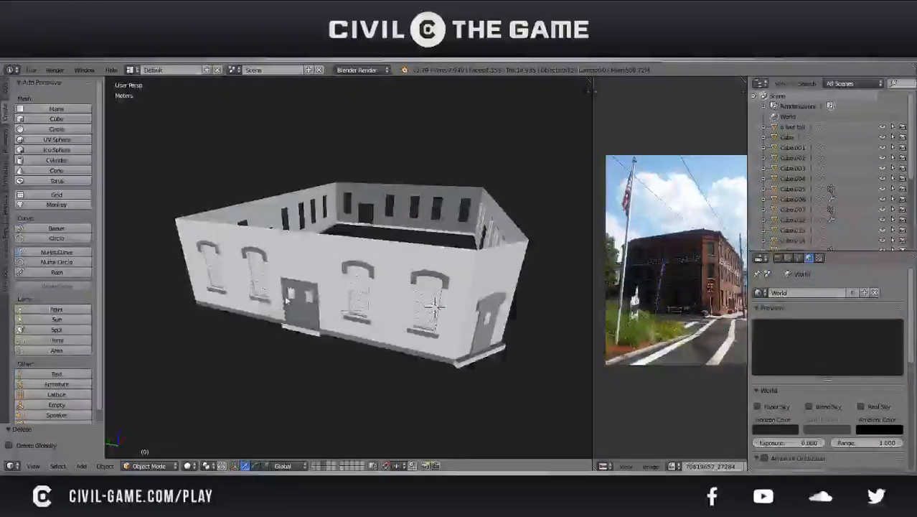
Copy the double door, rotate it 90° and move it 12.2 m along X to the other wall's empty door opening
right_click(286, 301)
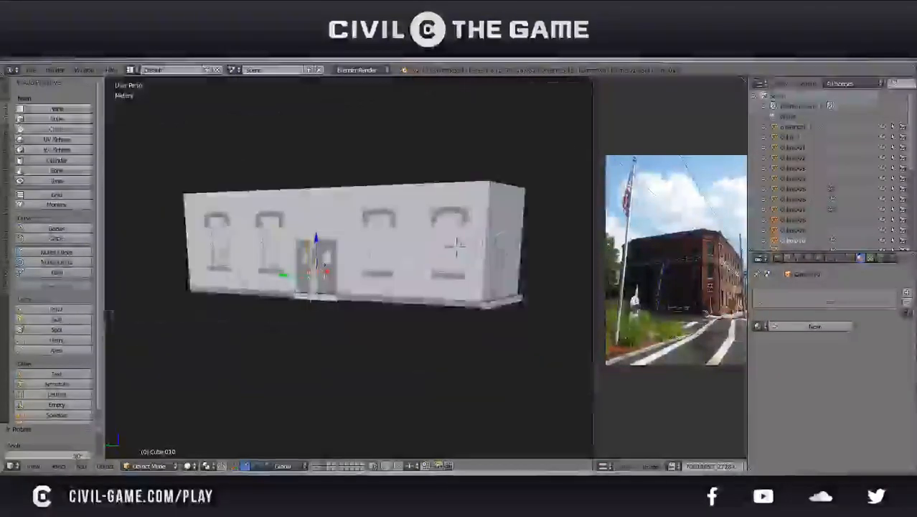
key("g")
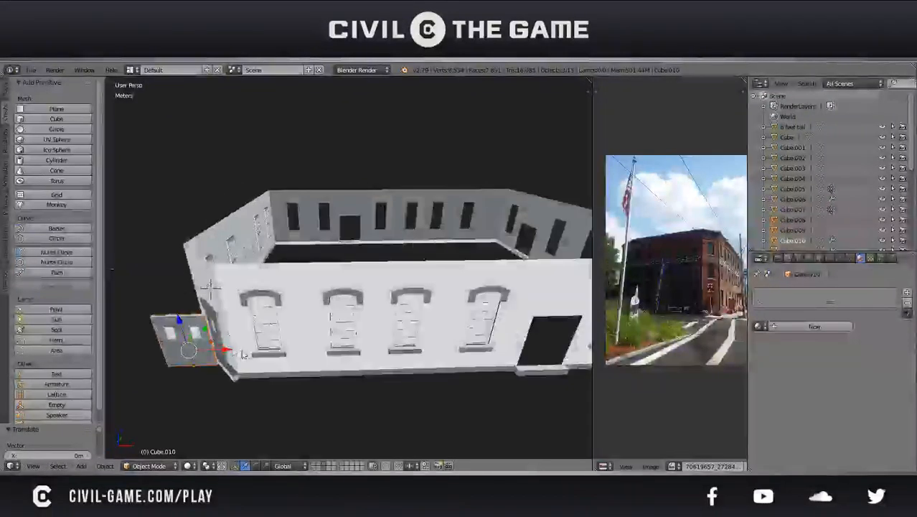
key("g")
key("x")
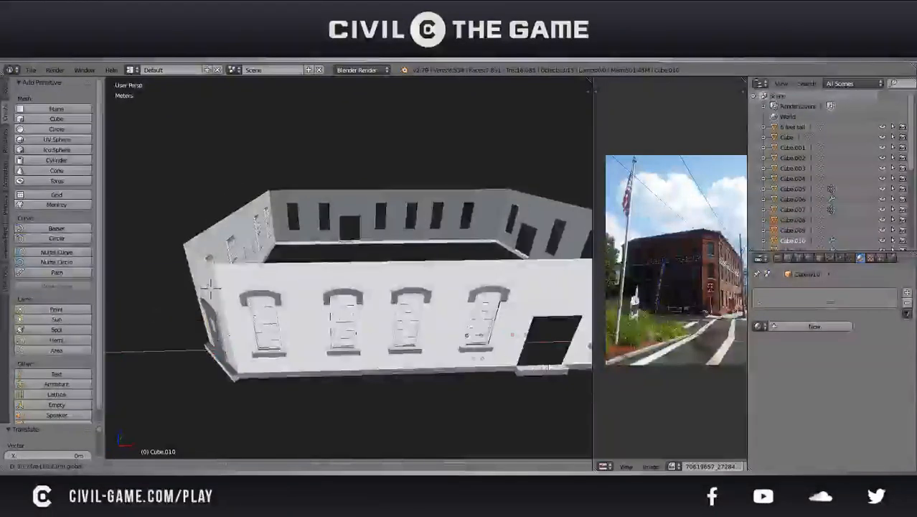
key("g")
key("x")
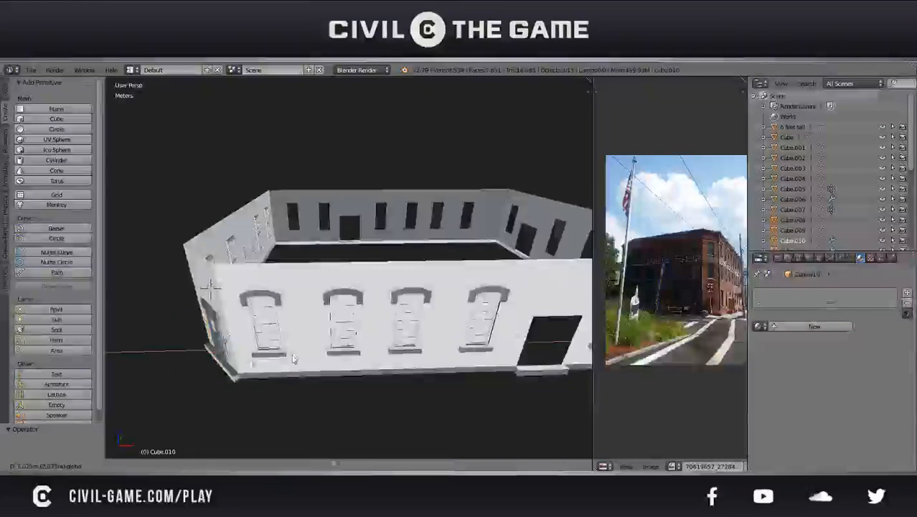
left_click(210, 287)
scroll(348, 287, "up", 6)
scroll(323, 315, "down", 4)
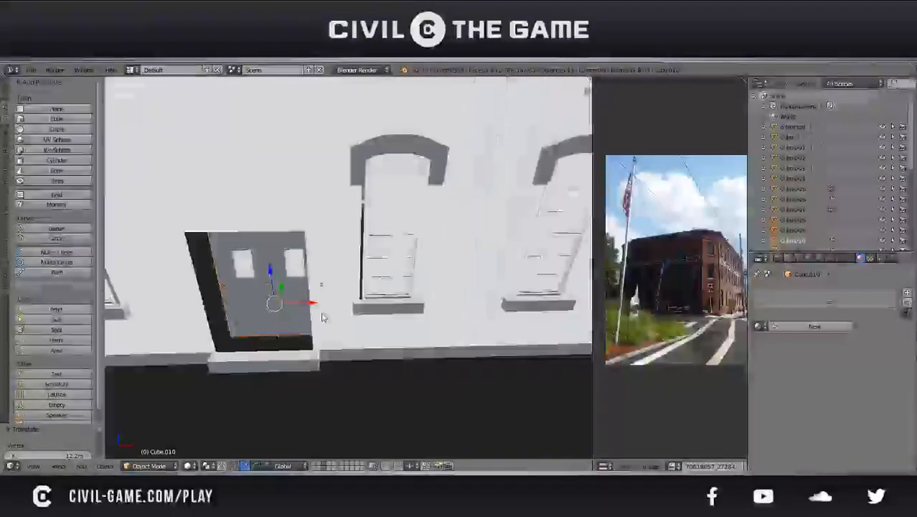
Shift the copied double door 13.5 cm back along X so it sits in the opening
middle_click_drag(324, 315, 344, 329)
key("g")
key("x")
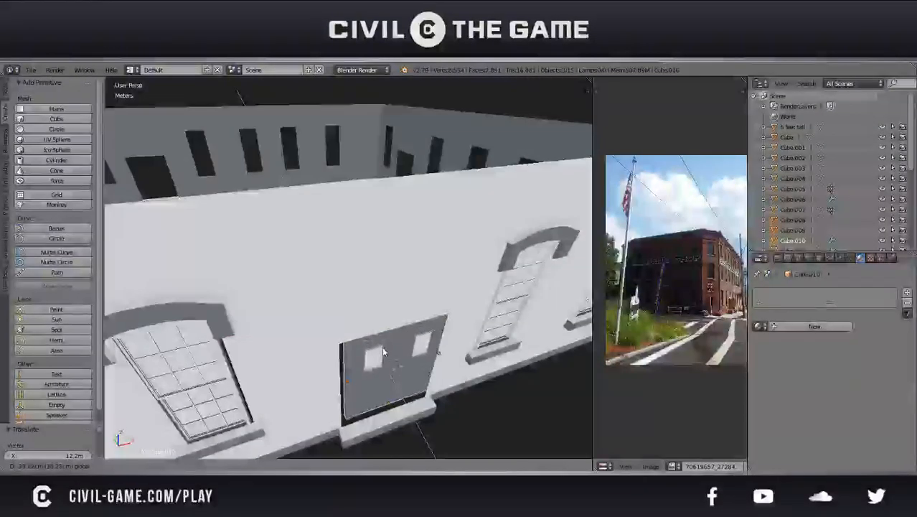
left_click_drag(389, 351, 417, 380)
middle_click_drag(417, 379, 383, 350)
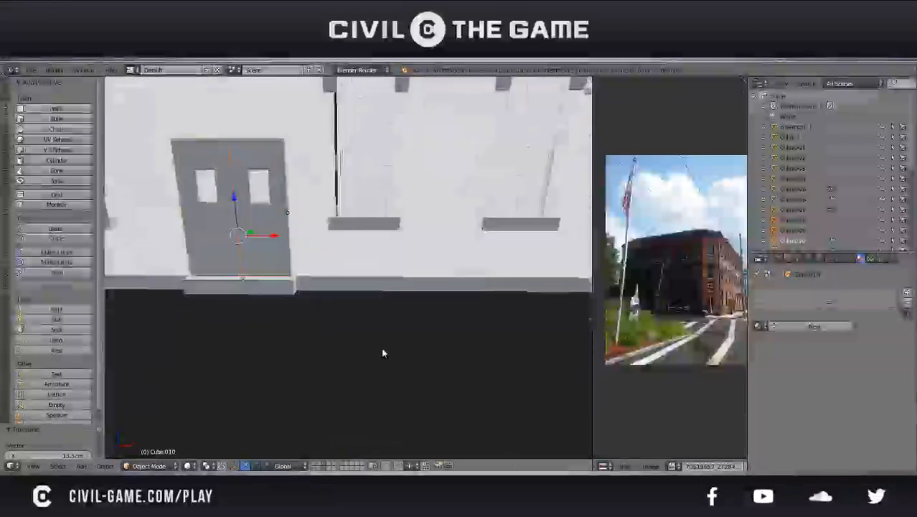
Nudge the copied double door about 2.71 mm along X in a framed front wireframe view
key("KP_1")
key("KP_Decimal")
key("z")
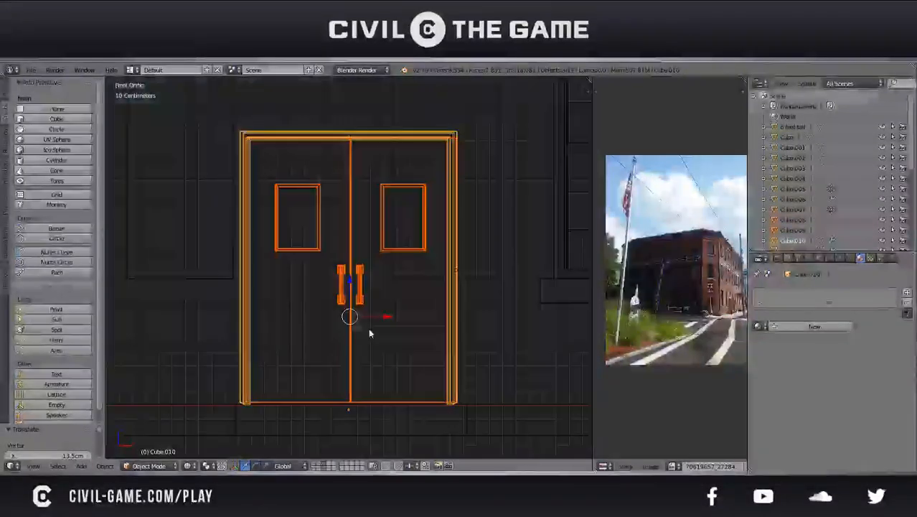
scroll(376, 307, "up", 5)
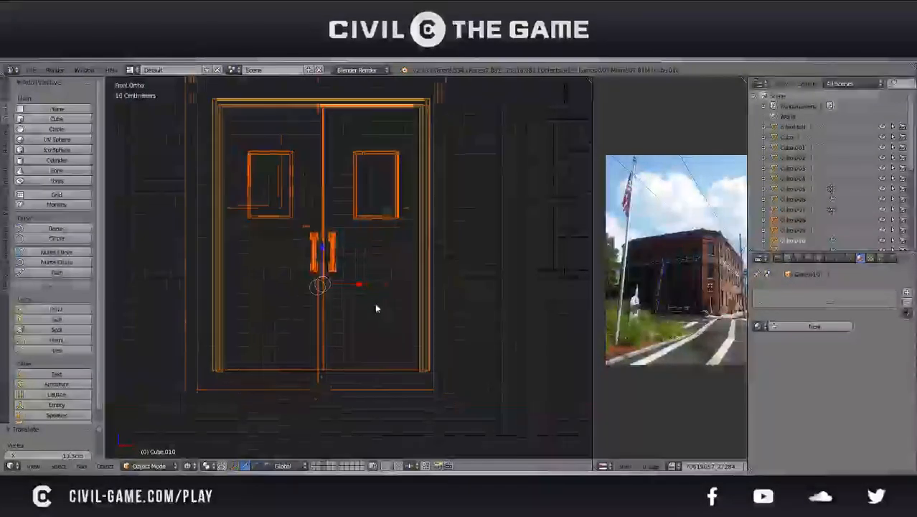
key("g")
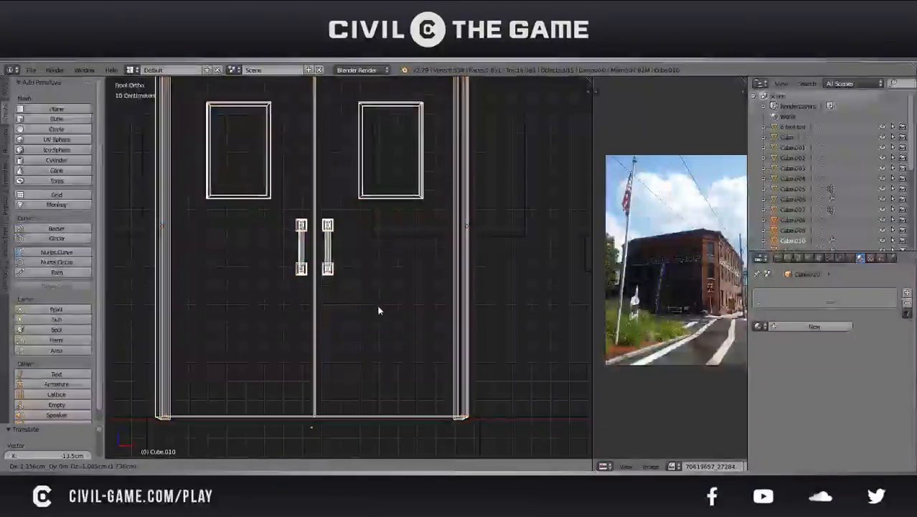
left_click(376, 308)
scroll(376, 307, "down", 4)
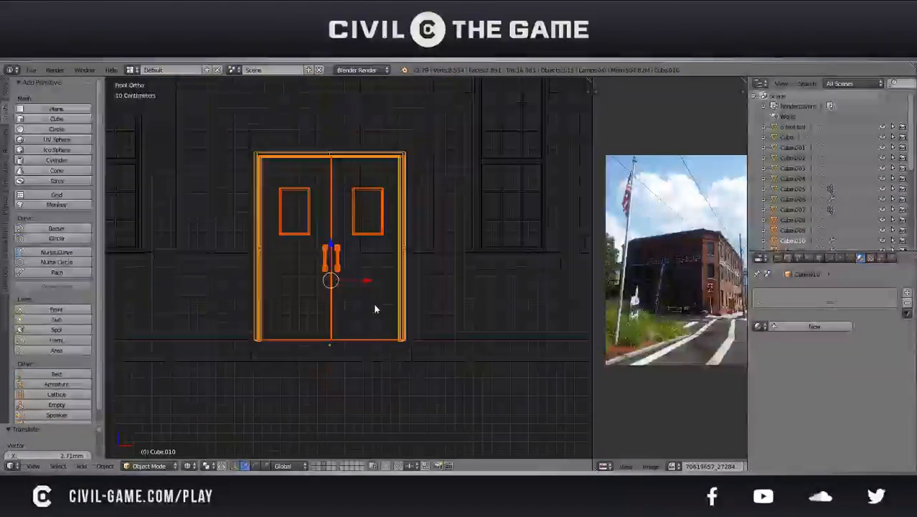
Fine-tune the copied door's horizontal position in its opening with two moves of about 3.37 cm and 5.62 cm
middle_click_drag(402, 276, 382, 291, "shift")
key("g")
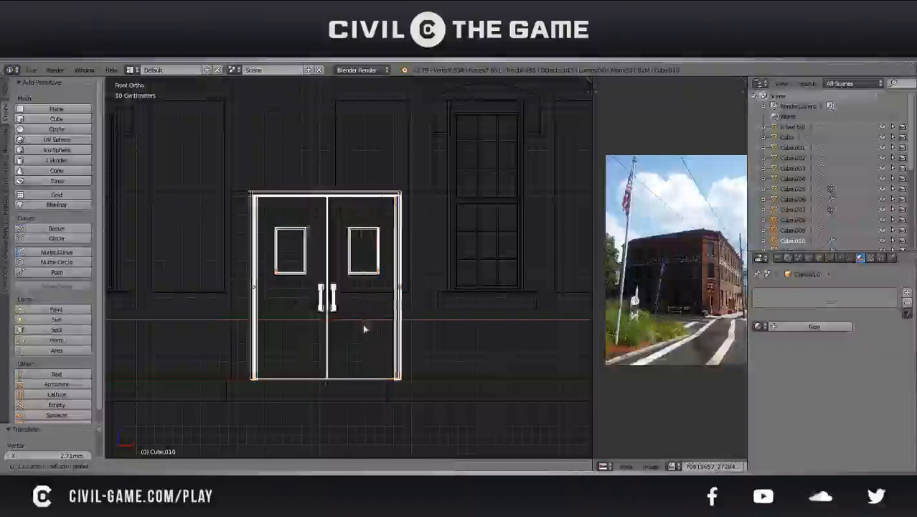
left_click(336, 324)
key("g")
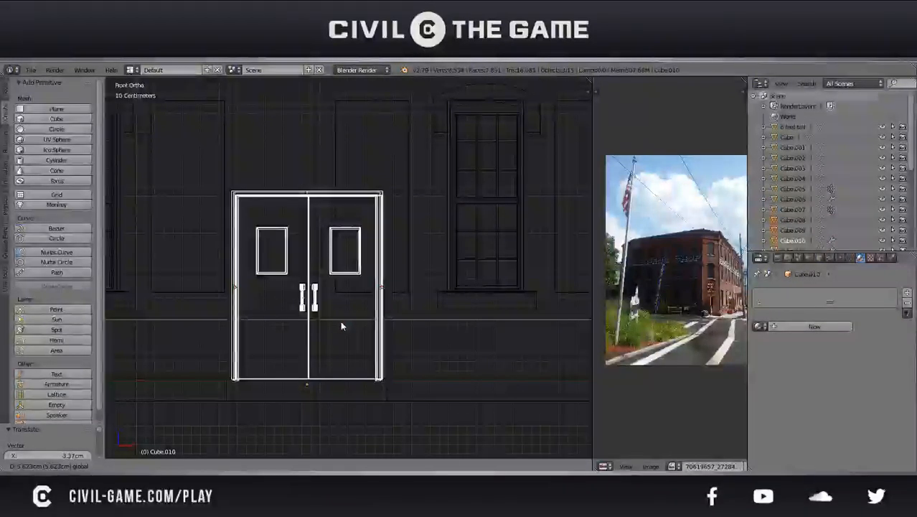
left_click(341, 325)
scroll(342, 323, "up", 5)
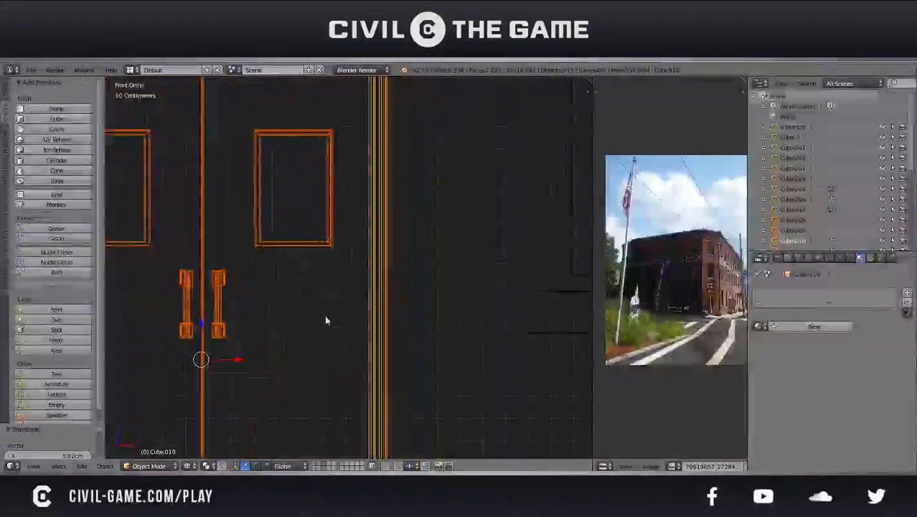
Fine-tune the copied double door in its opening with moves of about 4.29 cm and 8.03 mm along X
key("g")
key("x")
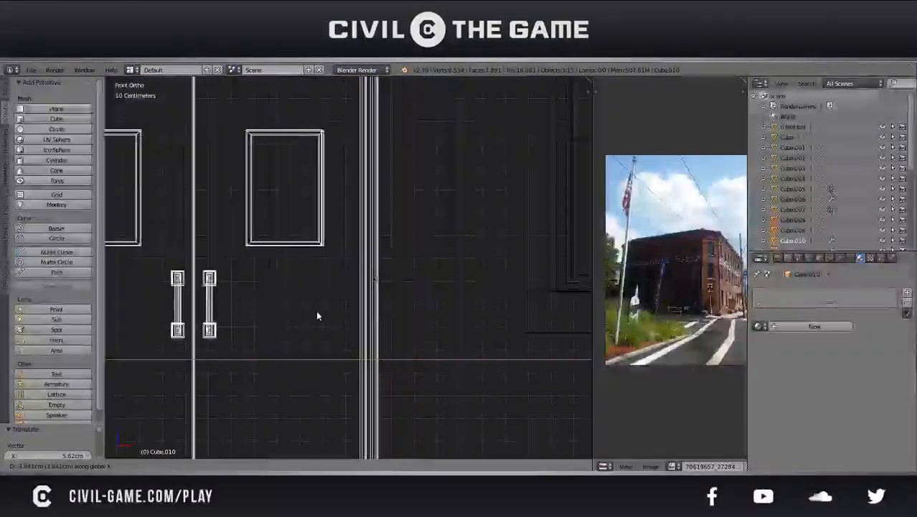
left_click(317, 314)
scroll(339, 308, "up", 3)
scroll(330, 316, "down", 2)
scroll(330, 316, "up", 5)
scroll(330, 298, "down", 3)
key("g")
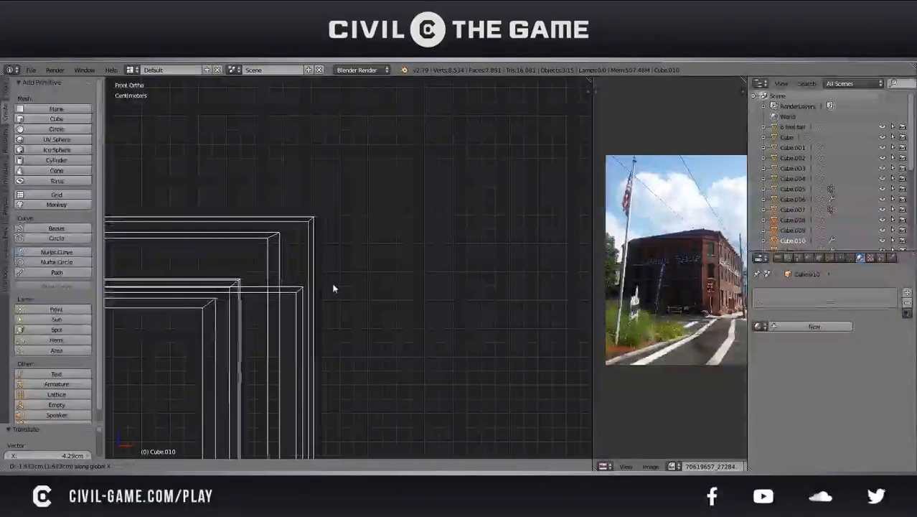
left_click(344, 289)
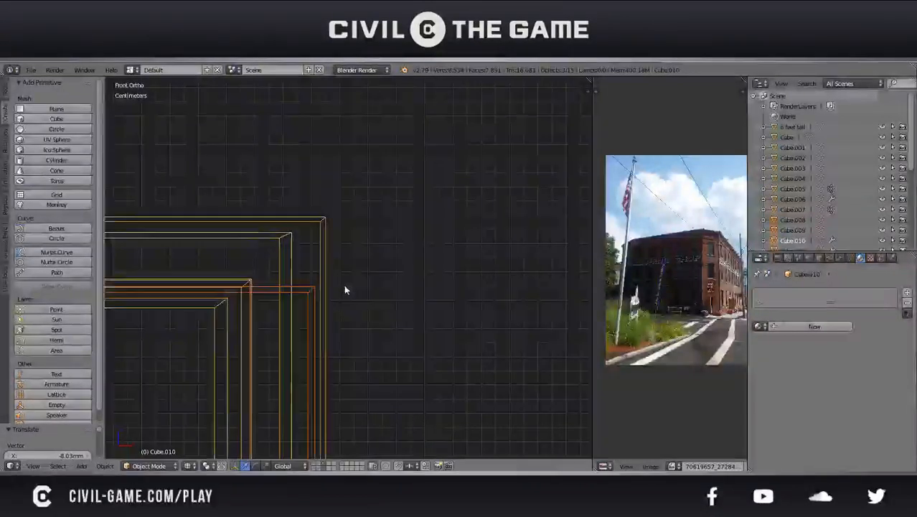
Inspect the fitted door in a solid perspective view and test-swing its right leaf about the Z axis
key("z")
middle_click_drag(343, 284, 350, 321)
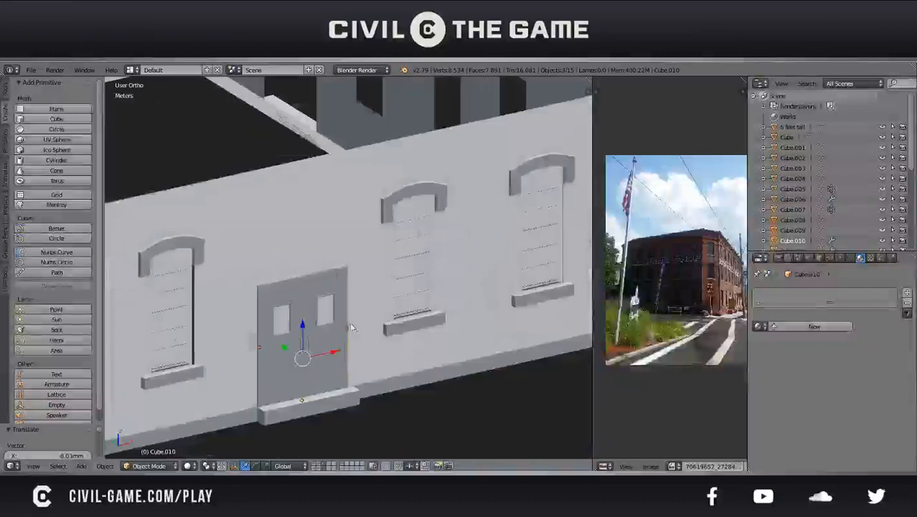
right_click(331, 334)
key("KP_5")
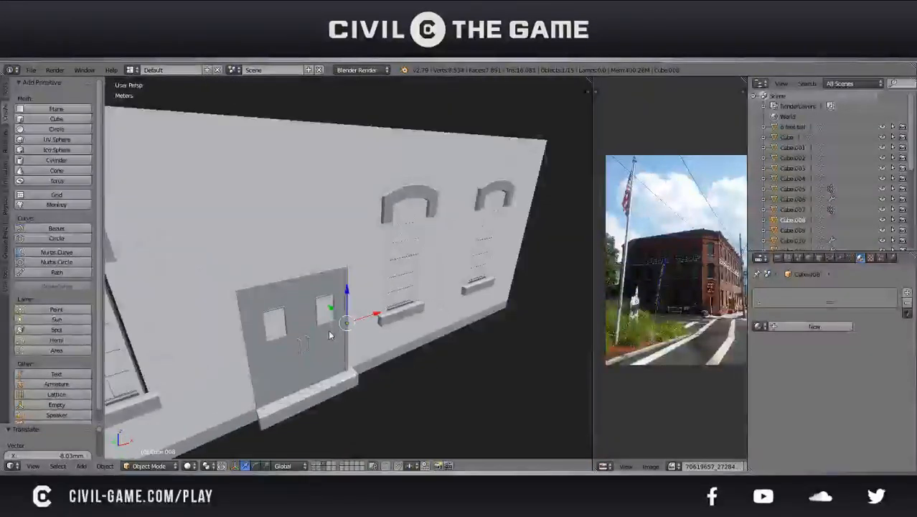
key("r")
key("z")
right_click(332, 397)
Deselect everything and save the building file
middle_click_drag(333, 396, 337, 300)
key("a")
key("ctrl+s")
left_click(311, 335)
scroll(301, 330, "down", 4)
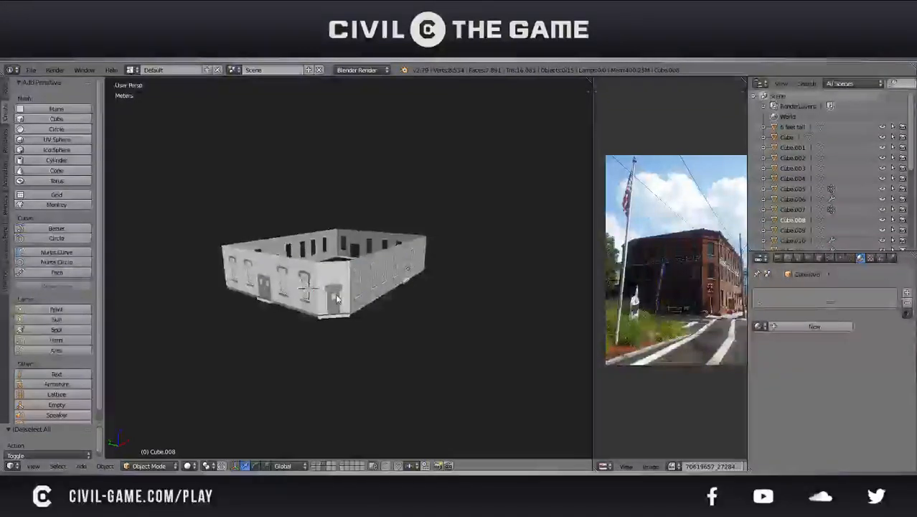
Duplicate the whole double door, rotate the copy 90° about Z and move it about 5.92 m along X
scroll(337, 300, "up", 2)
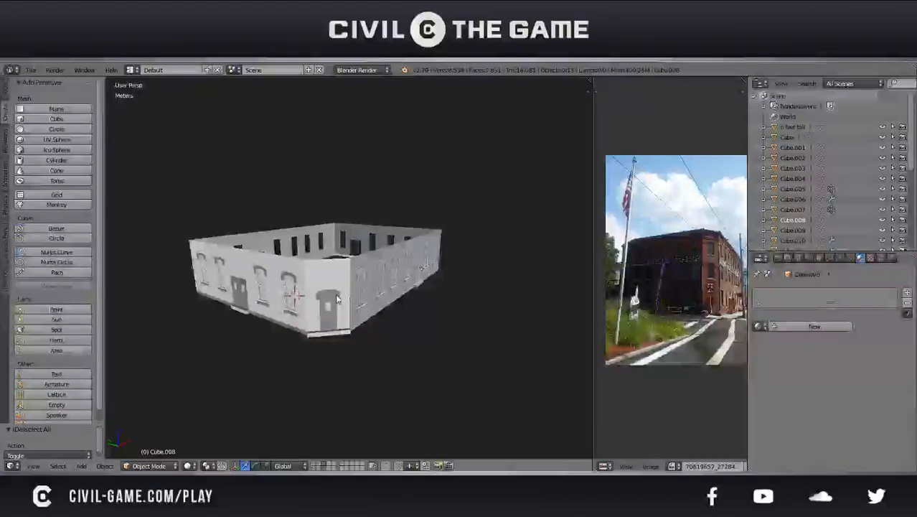
scroll(433, 283, "up", 6)
middle_click_drag(432, 281, 503, 278)
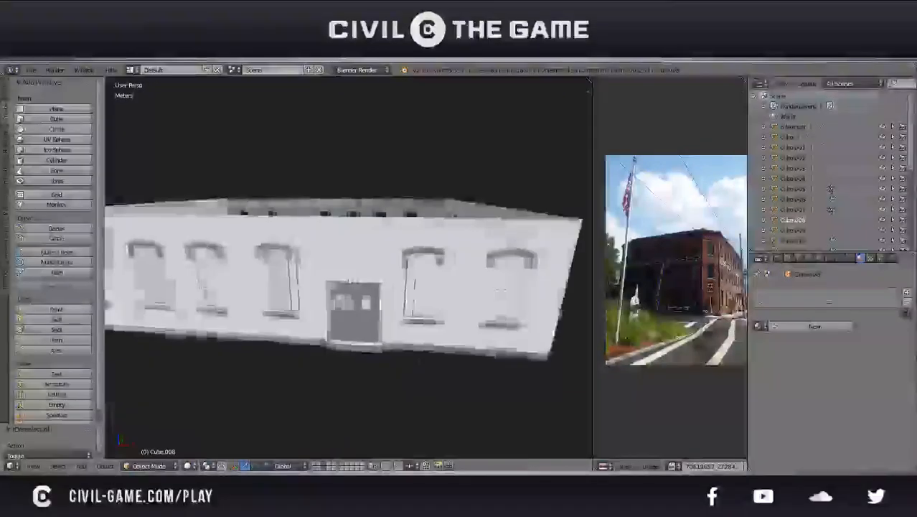
scroll(375, 315, "up", 2)
right_click(375, 314)
right_click(372, 292, "shift")
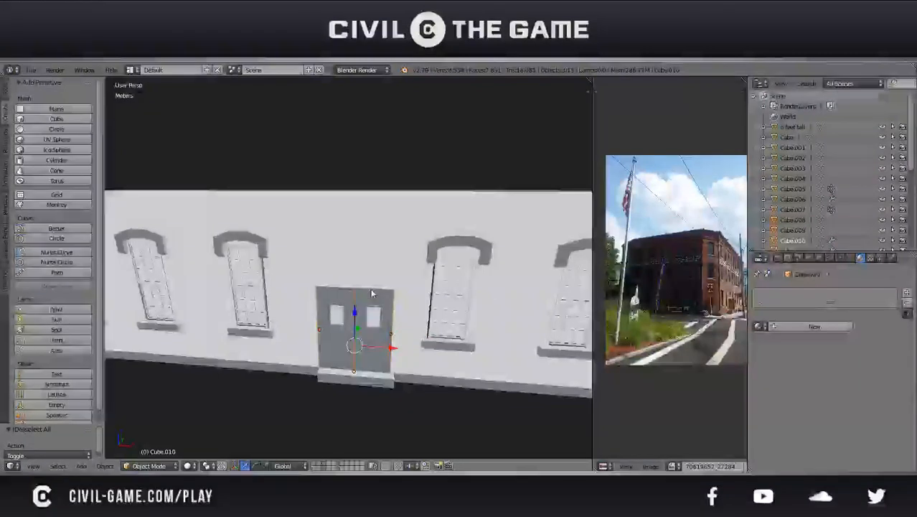
key("shift+d")
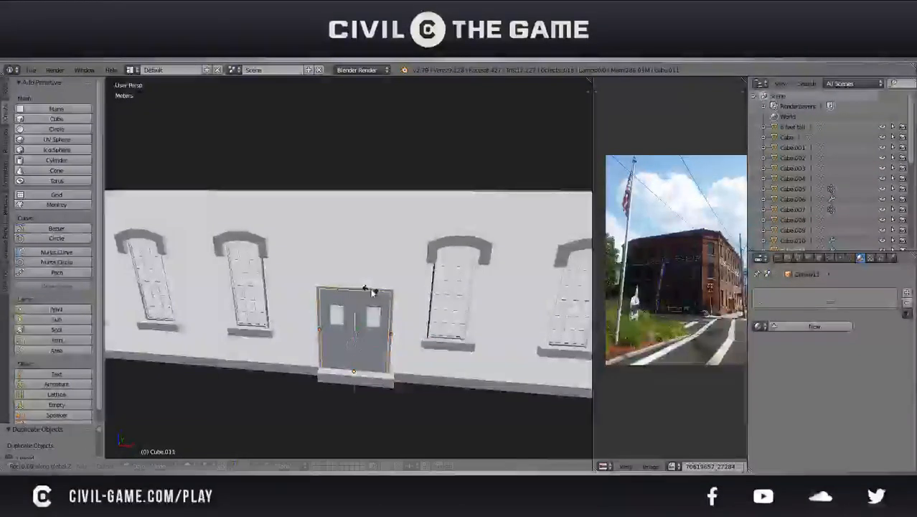
type("90")
key("Return")
scroll(374, 309, "down", 6)
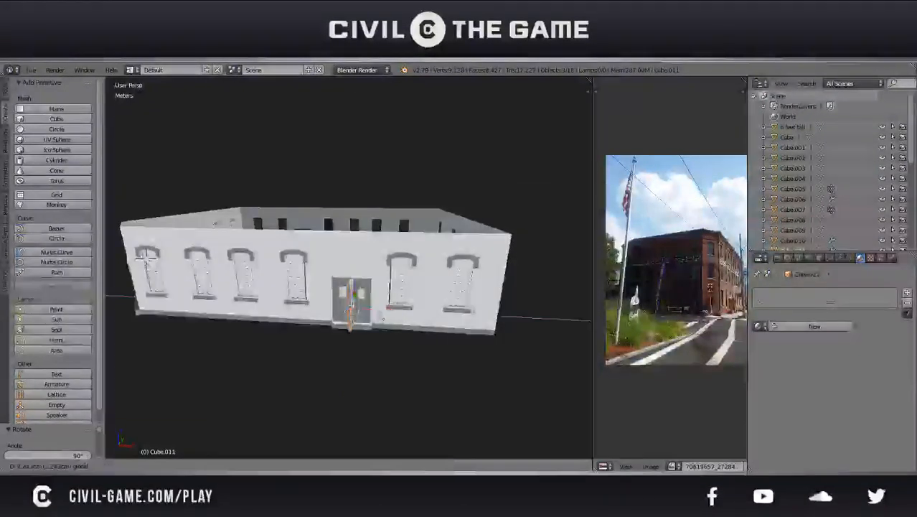
left_click(519, 308)
Bring the copied double door to the adjoining wall's empty opening and adjust its depth about 4.89 cm along X
middle_click_drag(519, 307, 425, 322)
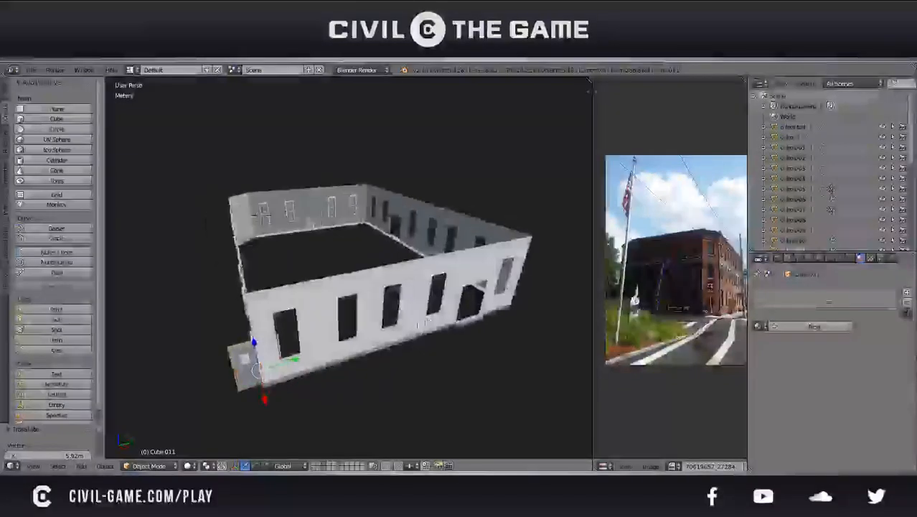
key("g")
key("x")
left_click(511, 314)
middle_click_drag(511, 315, 382, 292)
scroll(396, 267, "up", 8)
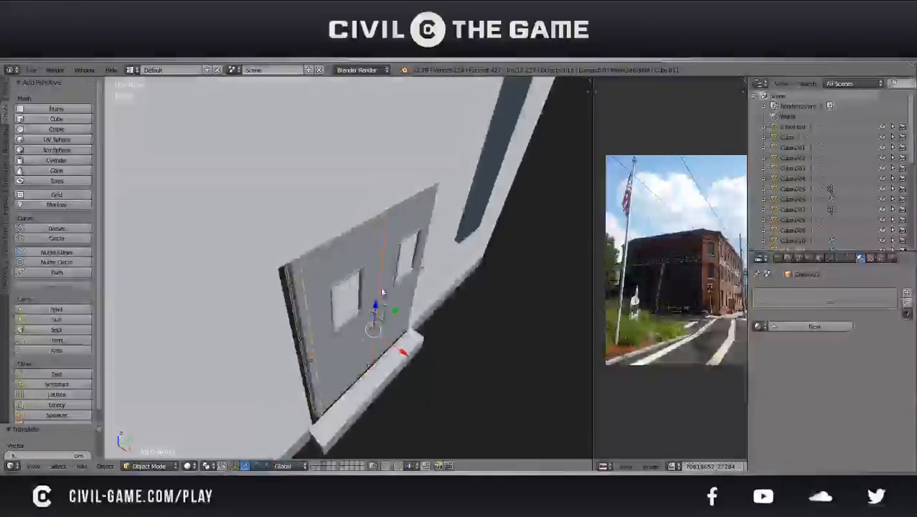
key("g")
key("x")
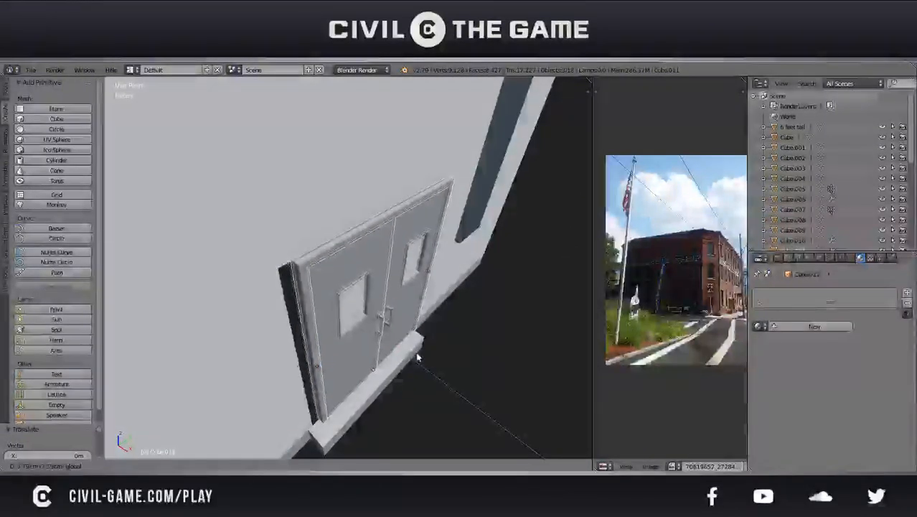
left_click(416, 357)
Slide the copied double door along Y to fill the opening and refine its depth about 1.17 mm along X
middle_click_drag(415, 357, 393, 334)
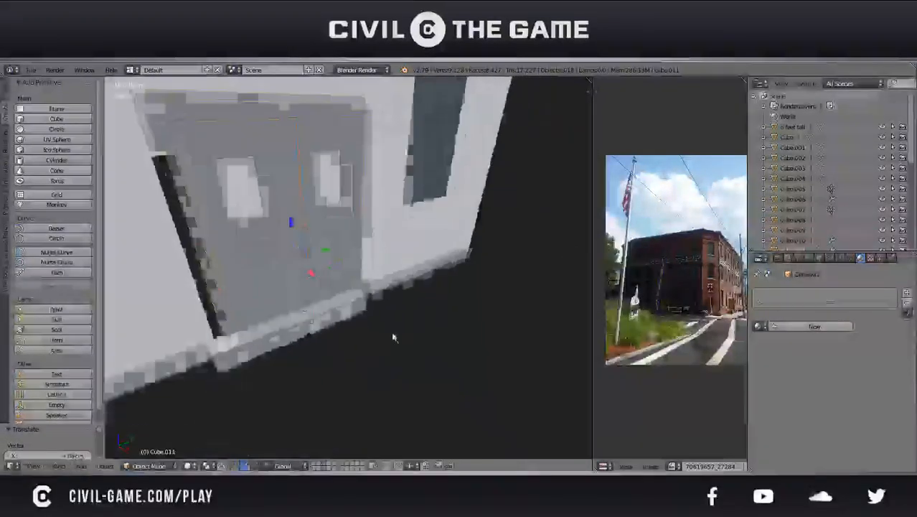
key("g")
key("y")
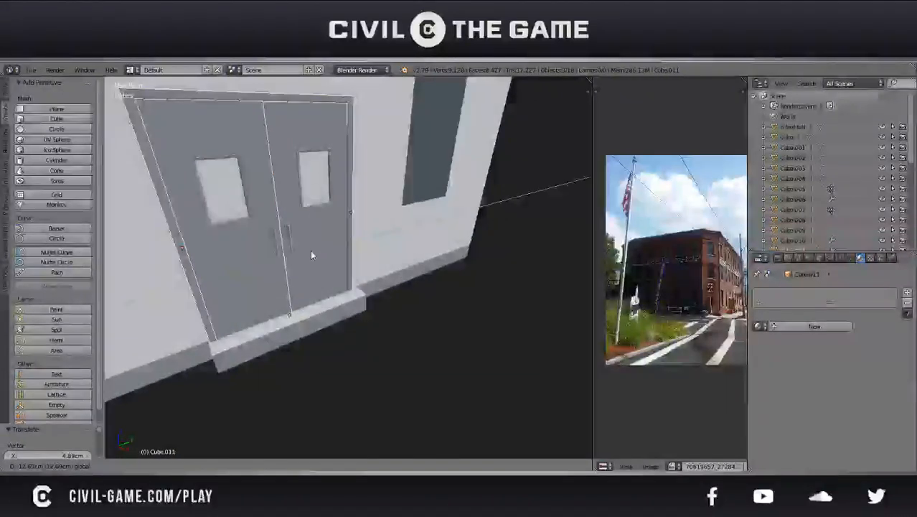
left_click(310, 249)
middle_click_drag(254, 254, 353, 309)
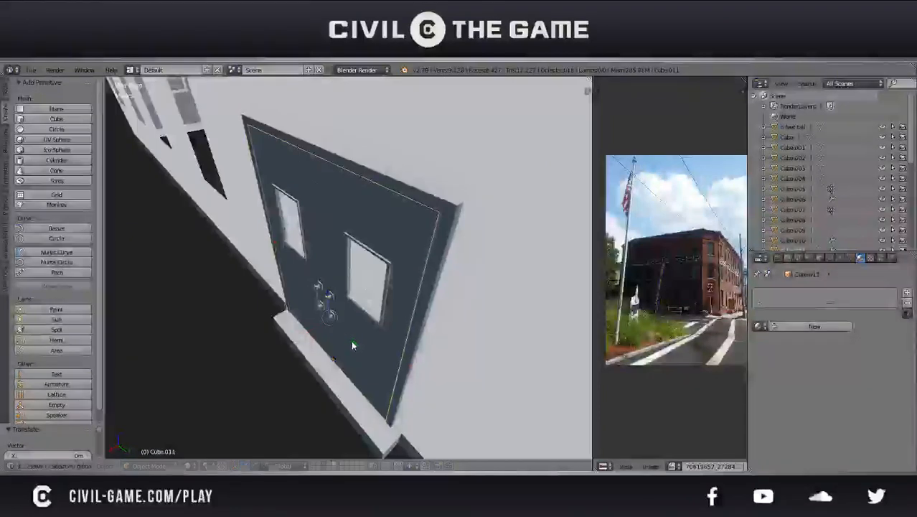
middle_click_drag(355, 345, 406, 367)
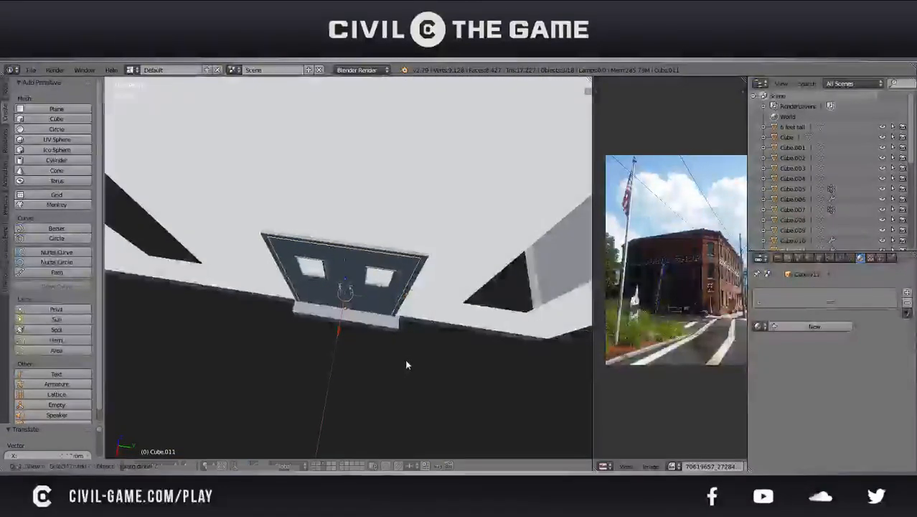
left_click(375, 300)
Duplicate the fitted double door, rotate the copy 90° about Z and move it towards the remaining wall's door opening
middle_click_drag(375, 300, 327, 291)
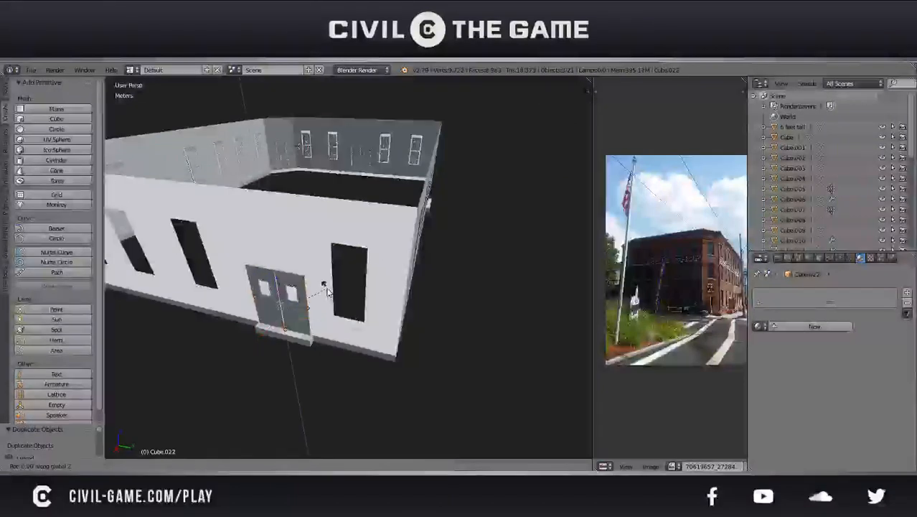
key("0")
key("Return")
key("g")
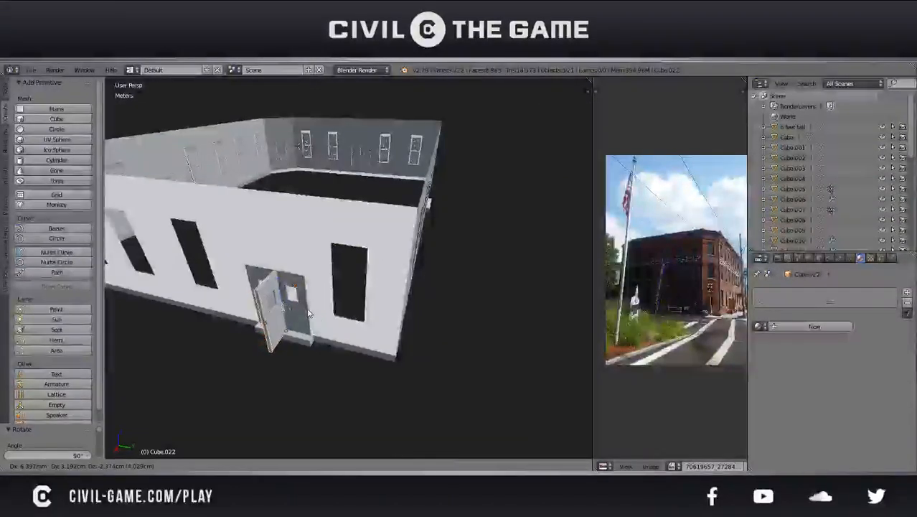
left_click(479, 257)
Fit the newest double door into its opening, adjusting depth along Y and shifting it about 36.1 cm and 2.09 cm along X
middle_click_drag(479, 256, 402, 250)
middle_click_drag(328, 272, 259, 275)
left_click_drag(209, 314, 393, 264)
key("KP_Decimal")
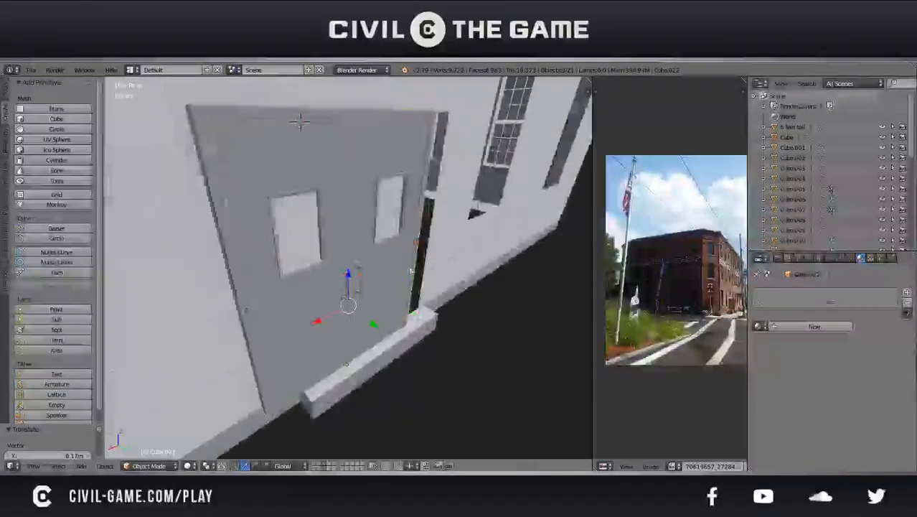
middle_click_drag(374, 317, 427, 310)
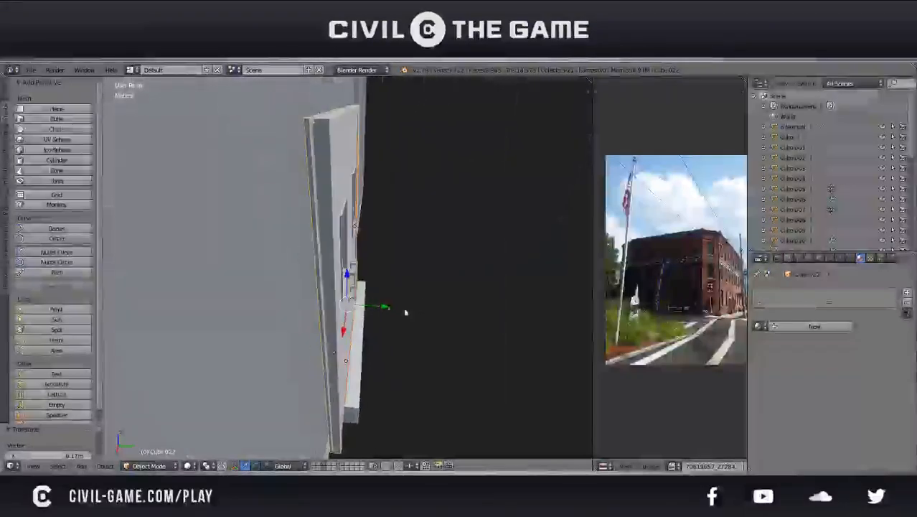
left_click_drag(380, 304, 371, 309)
middle_click_drag(373, 306, 305, 284)
scroll(307, 288, "down", 1)
left_click_drag(318, 299, 358, 297)
middle_click_drag(358, 297, 287, 276)
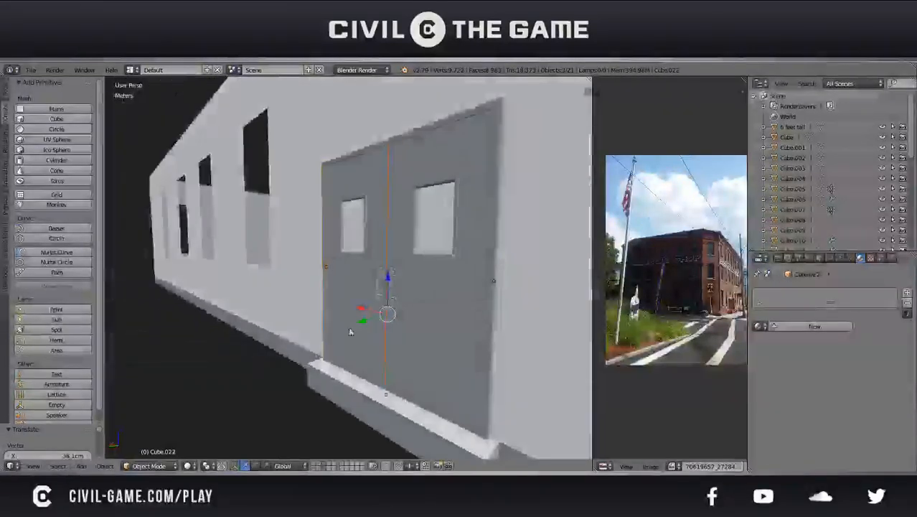
left_click_drag(362, 308, 358, 307)
middle_click_drag(355, 307, 438, 304)
Test-swing the newest door's left leaf about the Z axis, and deselect everything
key("r")
key("z")
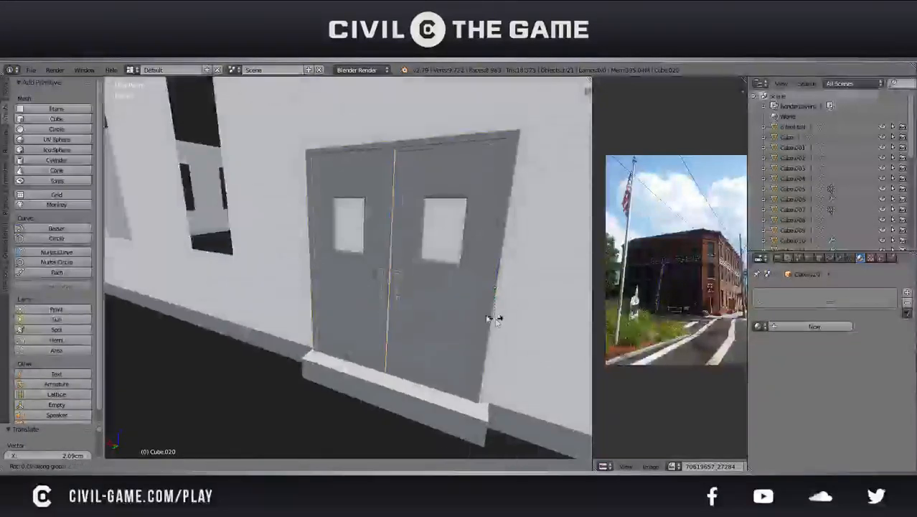
right_click(446, 311)
scroll(435, 313, "down", 5)
middle_click_drag(435, 312, 458, 310)
key("a")
Duplicate the window set on the long wall opposite the empty openings and rotate the copy 180° about Z
scroll(495, 292, "down", 5)
scroll(306, 339, "down", 3)
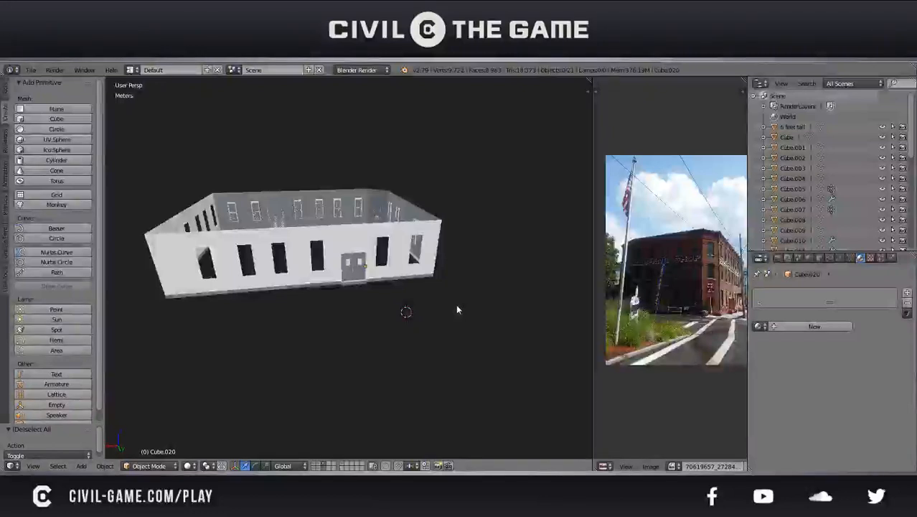
right_click(319, 212)
key("shift+d")
right_click(319, 212)
type("rz")
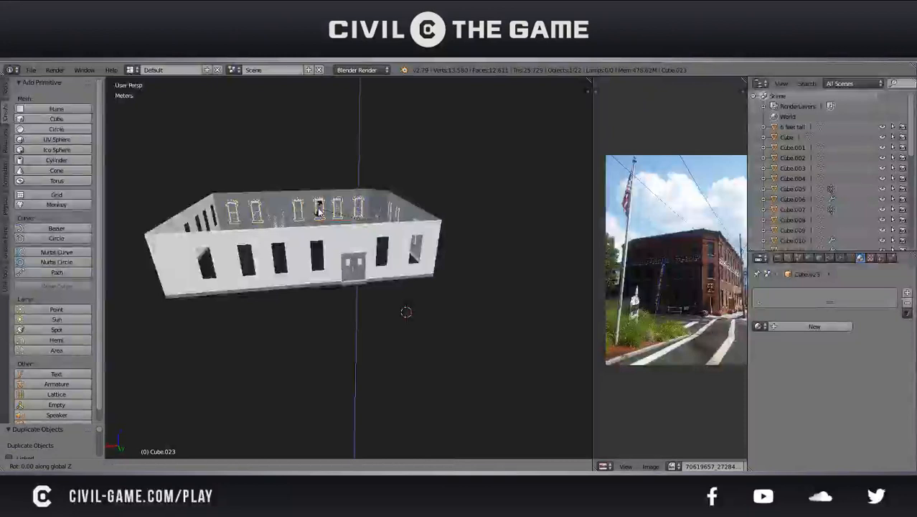
type("180")
key("Return")
Move the copied window set horizontally onto the facing long wall, about 12.3 m along X, and adjust its depth
key("g")
key("shift+z")
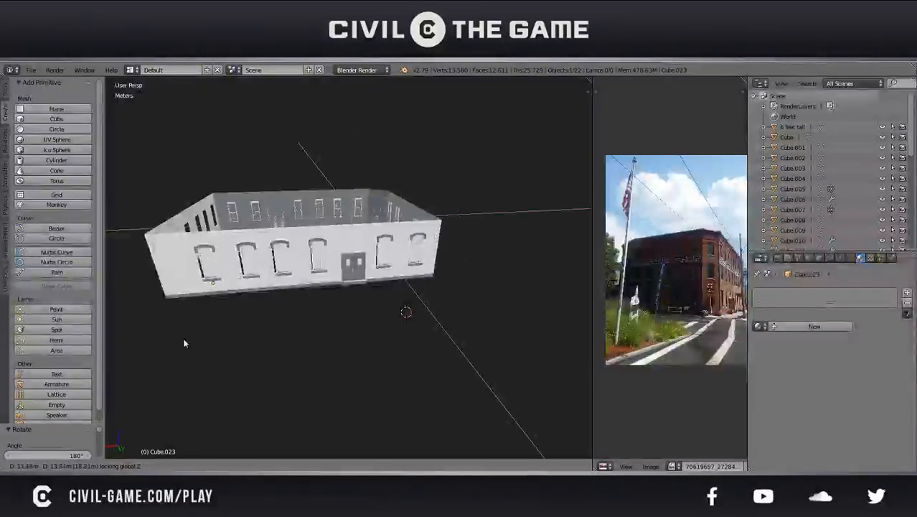
left_click(182, 341)
scroll(210, 322, "up", 8)
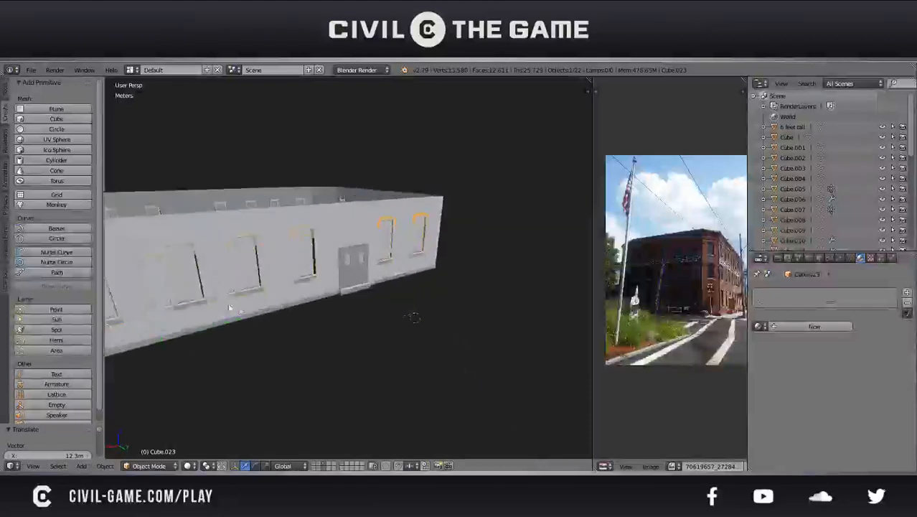
middle_click_drag(282, 316, 350, 288)
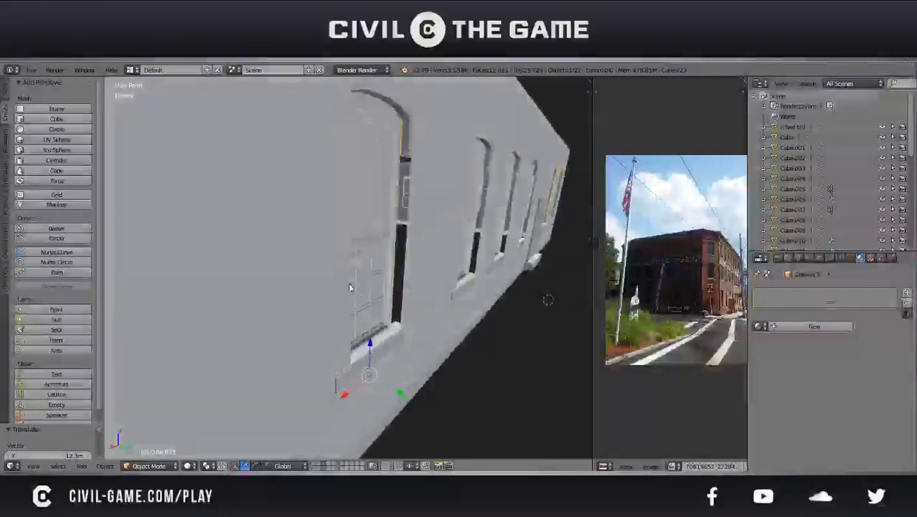
key("g")
left_click(408, 395)
Slide the copied window set along X to line the windows up with the wall openings
key("g")
key("x")
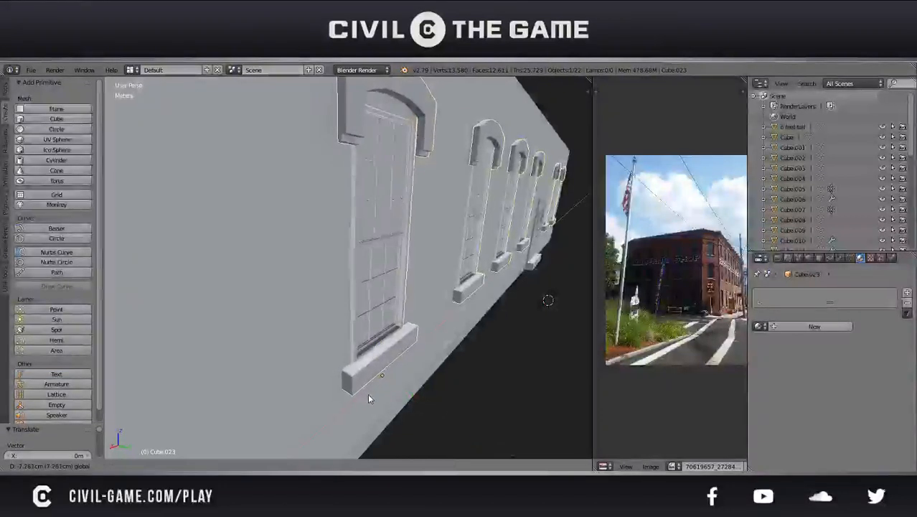
left_click(366, 394)
middle_click_drag(366, 393, 348, 375)
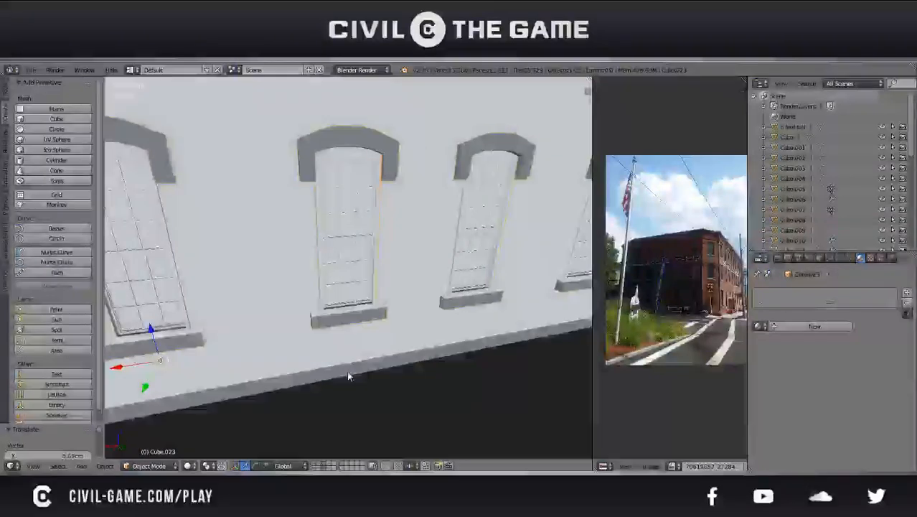
Nudge the copied window set in depth along Y and slightly along X so it sits in the wall openings
scroll(348, 372, "down", 7)
scroll(279, 327, "up", 3)
middle_click_drag(275, 330, 343, 302)
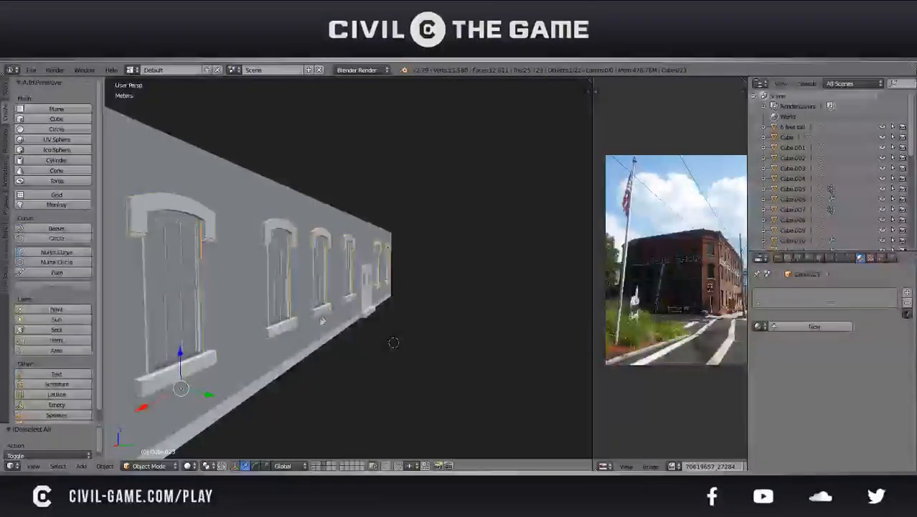
key("g")
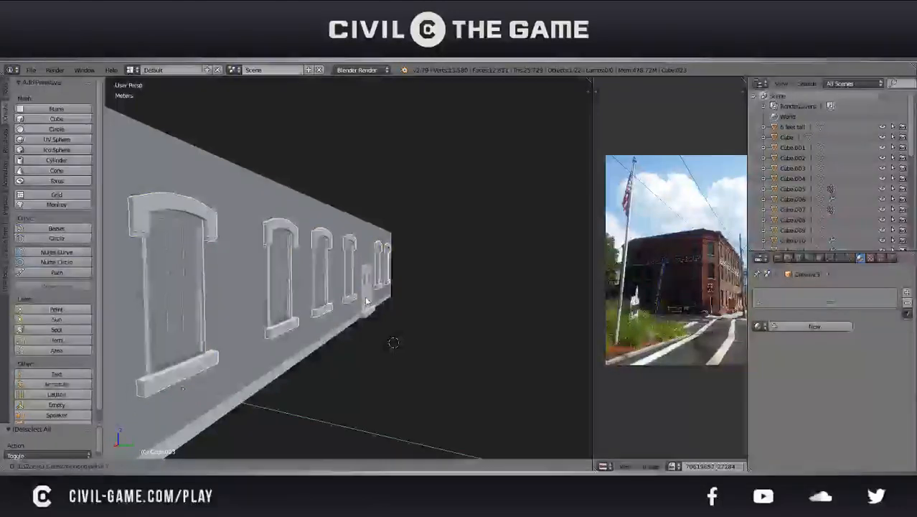
left_click(369, 301)
middle_click_drag(369, 301, 278, 312)
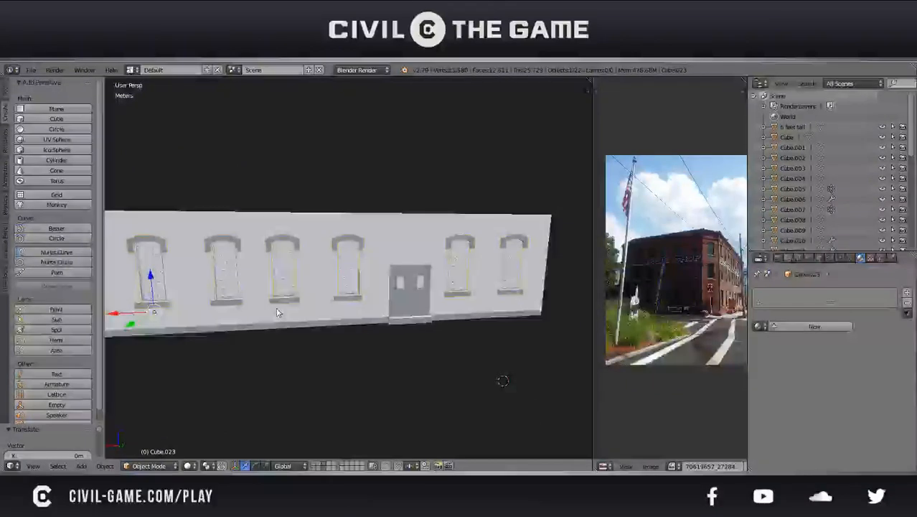
key("g")
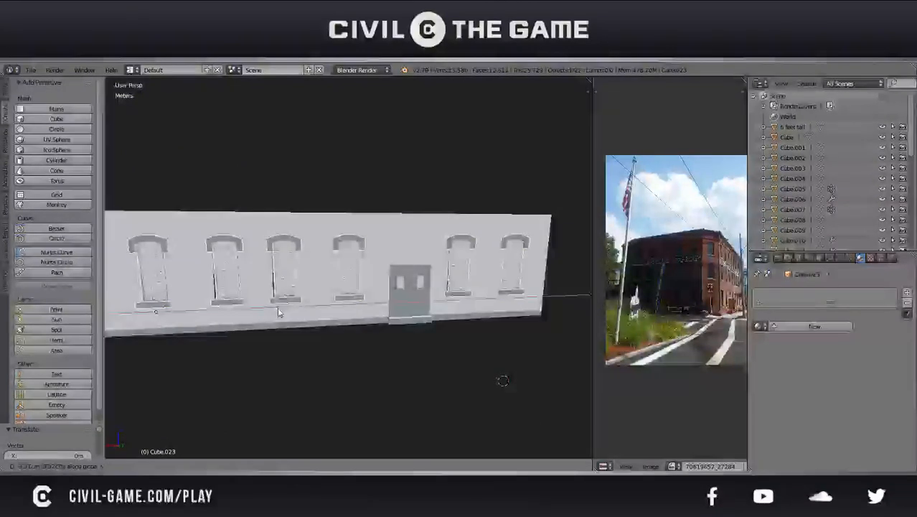
left_click(277, 311)
Select the window beside the door within the copied set, shift it about 2.2 cm along X, and save the file
key("Tab")
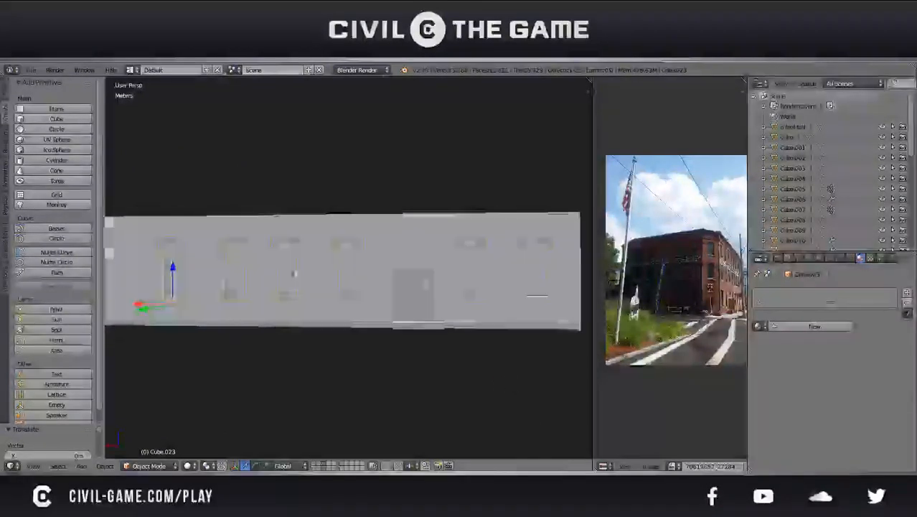
scroll(278, 311, "up", 3)
key("a")
key("a")
key("b")
left_click_drag(395, 338, 297, 174)
scroll(328, 300, "up", 2)
key("KP_5")
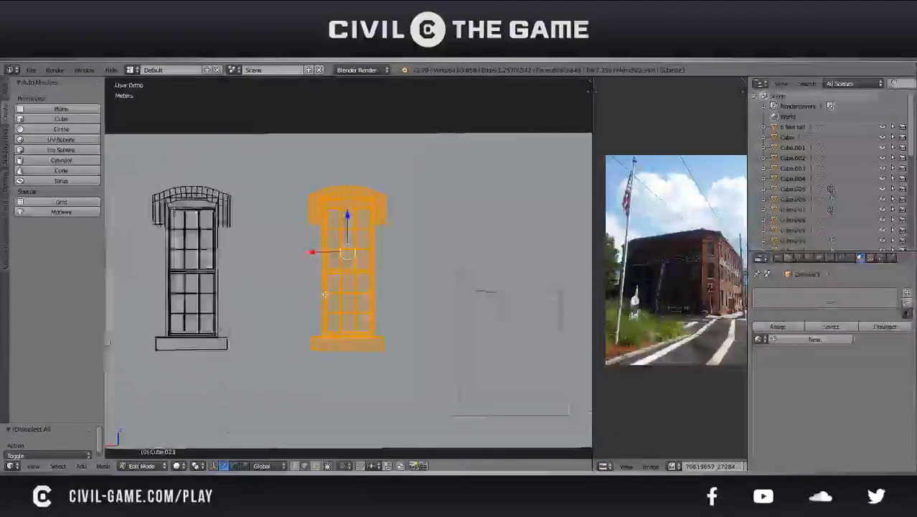
scroll(325, 294, "up", 3)
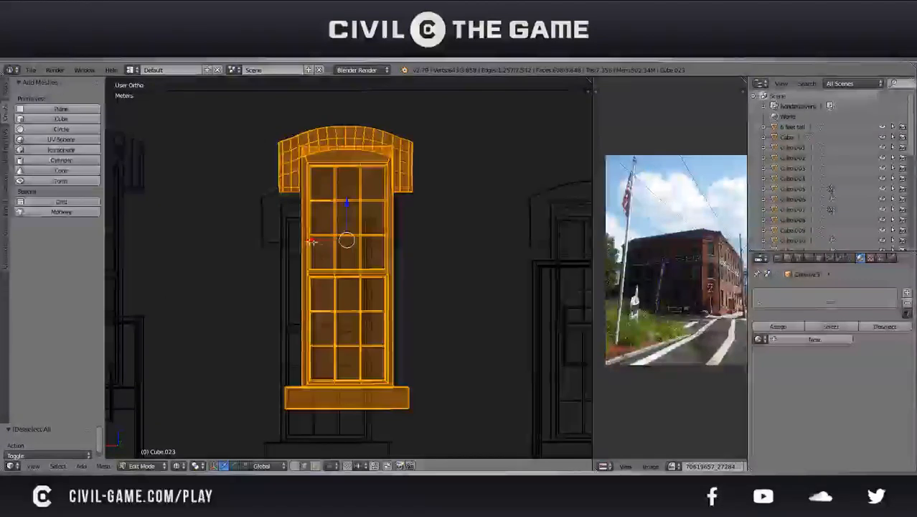
key("g")
key("x")
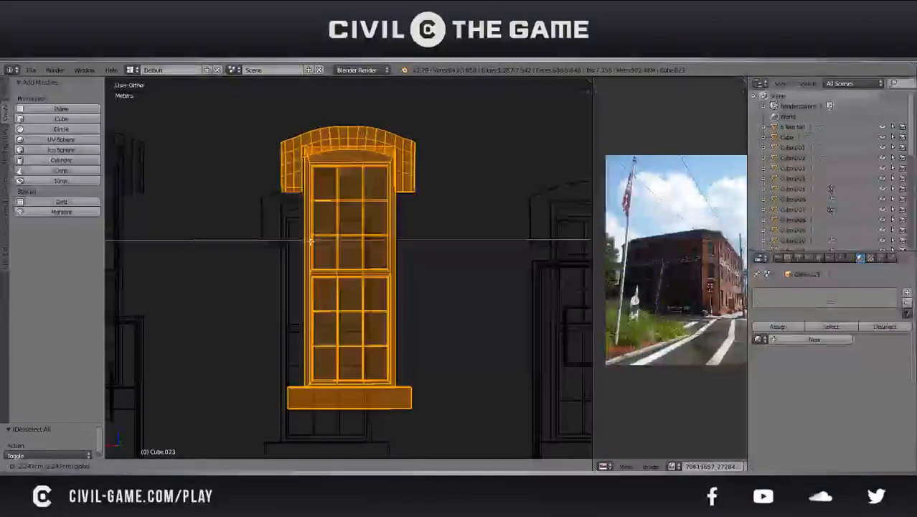
key("Return")
scroll(312, 242, "down", 1)
key("ctrl+s")
left_click(333, 261)
Shift the selected window beside the door about 1.3 cm further along X to cover the opening's edge gap
scroll(333, 261, "down", 2)
key("z")
middle_click_drag(326, 259, 525, 368)
key("z")
key("Tab")
scroll(352, 276, "down", 5)
middle_click_drag(353, 276, 334, 262)
key("Tab")
scroll(331, 260, "up", 2)
scroll(316, 251, "up", 5)
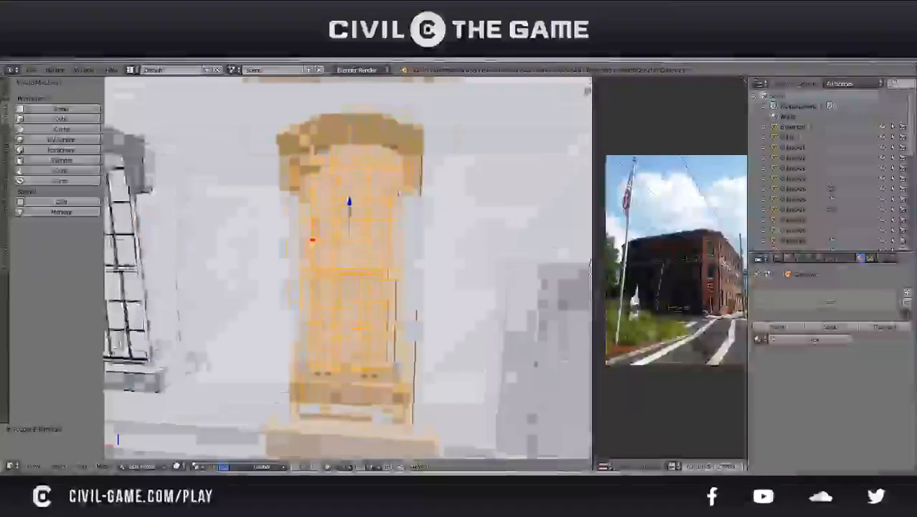
scroll(334, 262, "up", 3)
middle_click_drag(491, 272, 471, 264, "shift")
key("g")
key("x")
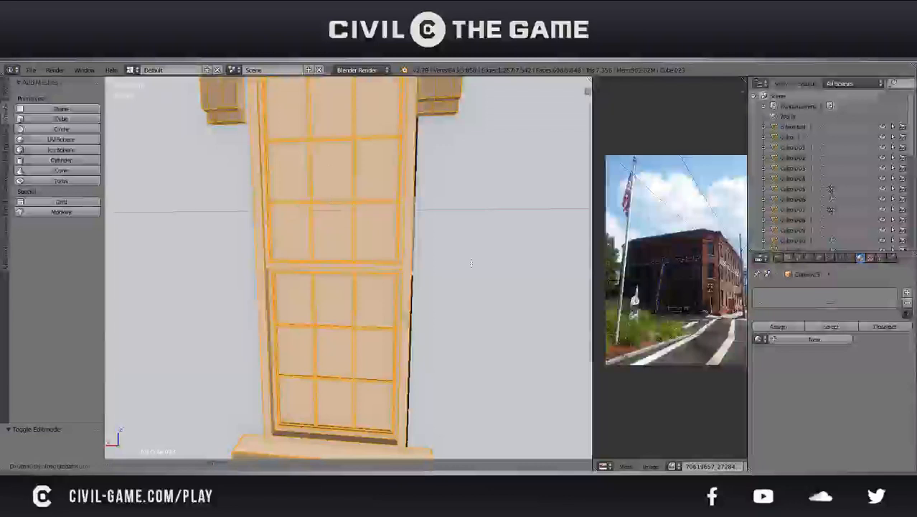
left_click(479, 264)
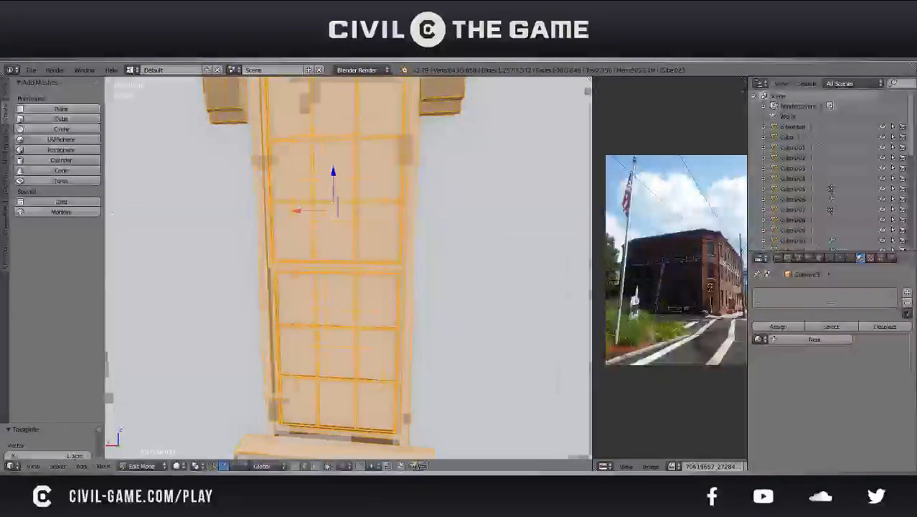
Move the same window another 1.8 cm or so along X, and check it in Object Mode
scroll(459, 267, "down", 3)
middle_click_drag(423, 268, 448, 279)
key("g")
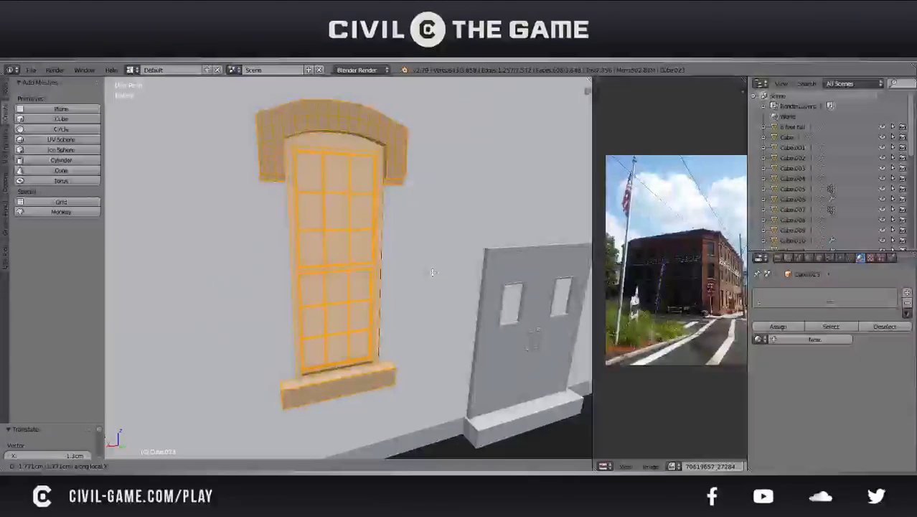
key("x")
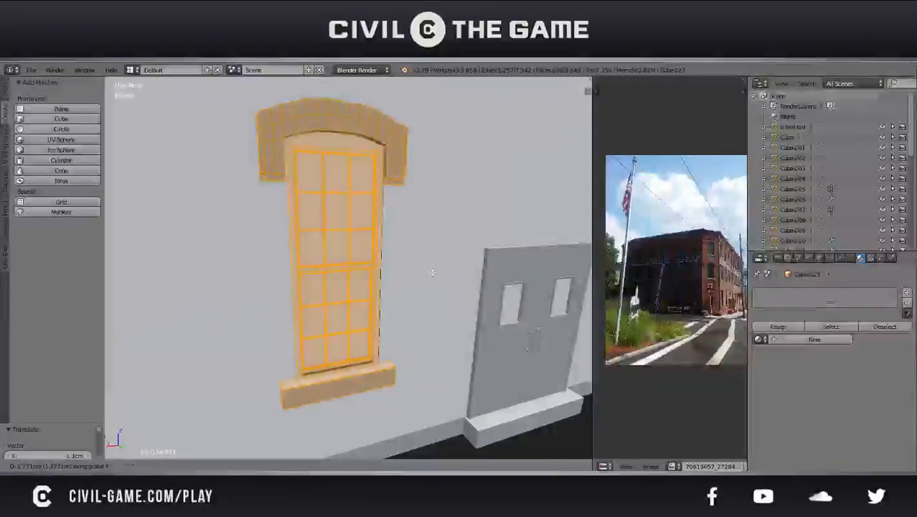
left_click(432, 274)
key("Tab")
middle_click_drag(432, 277, 402, 273)
Fine-tune the window by about 1.4 cm along X to centre it in its opening, and save the file
key("Tab")
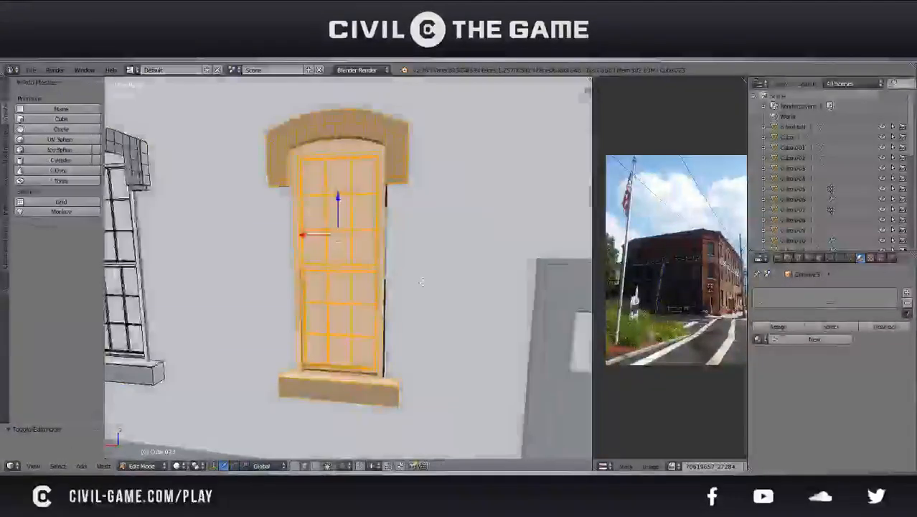
key("g")
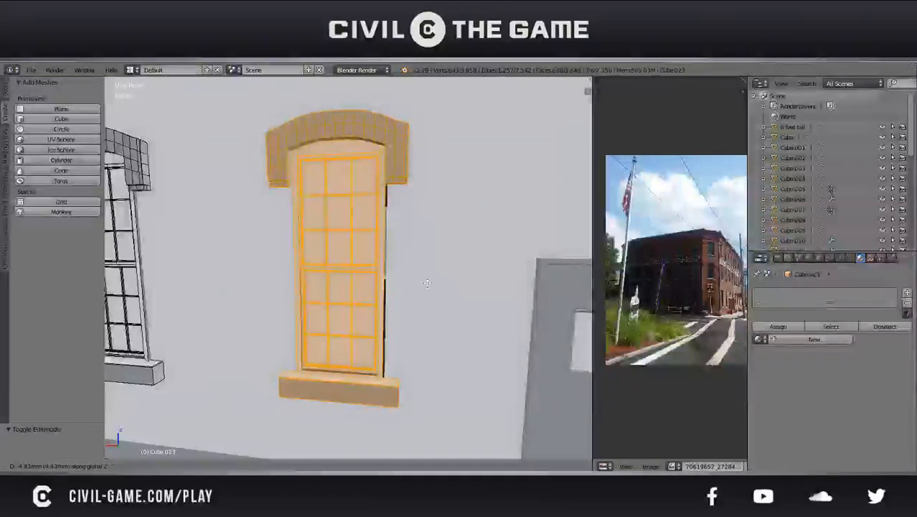
key("x")
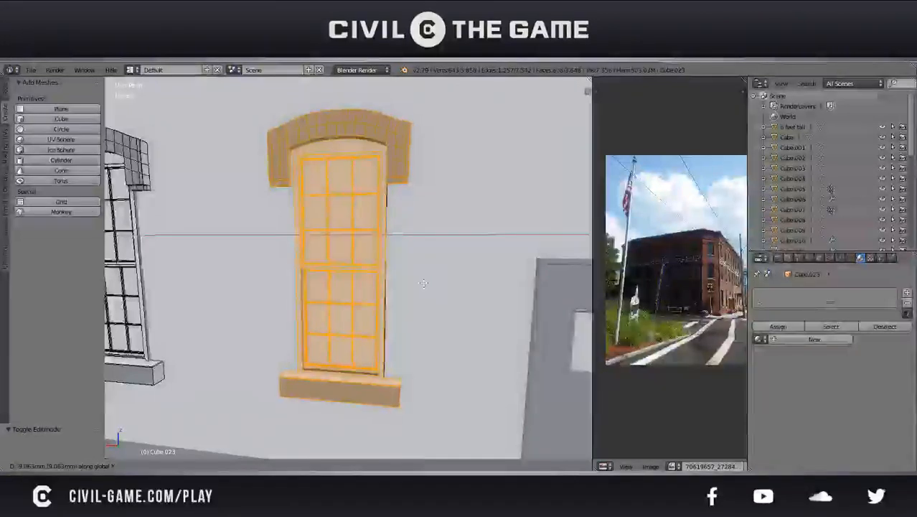
left_click(425, 284)
middle_click_drag(425, 283, 447, 266)
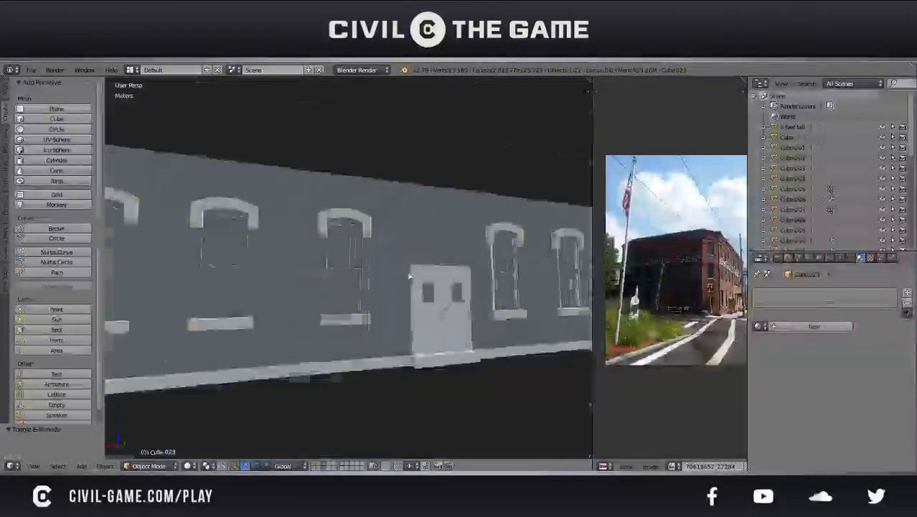
middle_click_drag(410, 276, 400, 297)
key("ctrl+s")
left_click(309, 309)
Duplicate the window set, rotate the copy -90° about Z, and move it horizontally onto the adjacent wall with empty openings
scroll(309, 309, "down", 4)
scroll(452, 315, "down", 4)
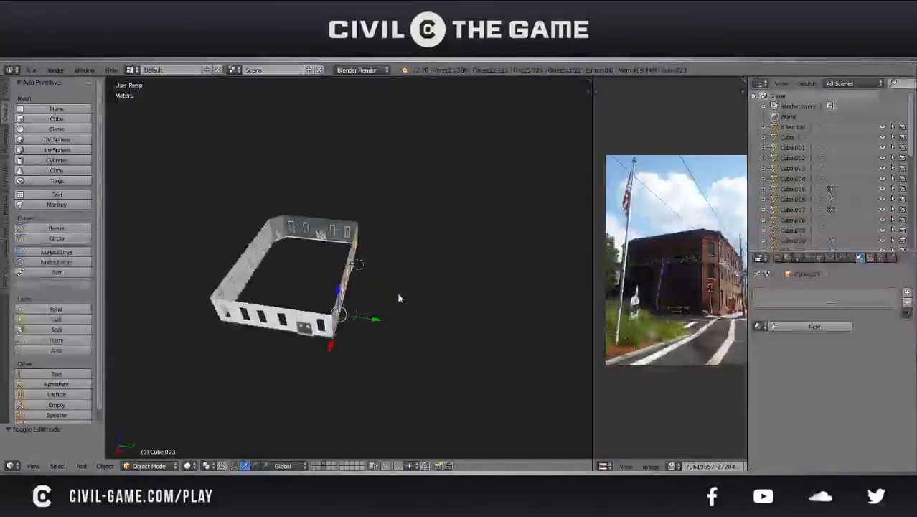
type("r")
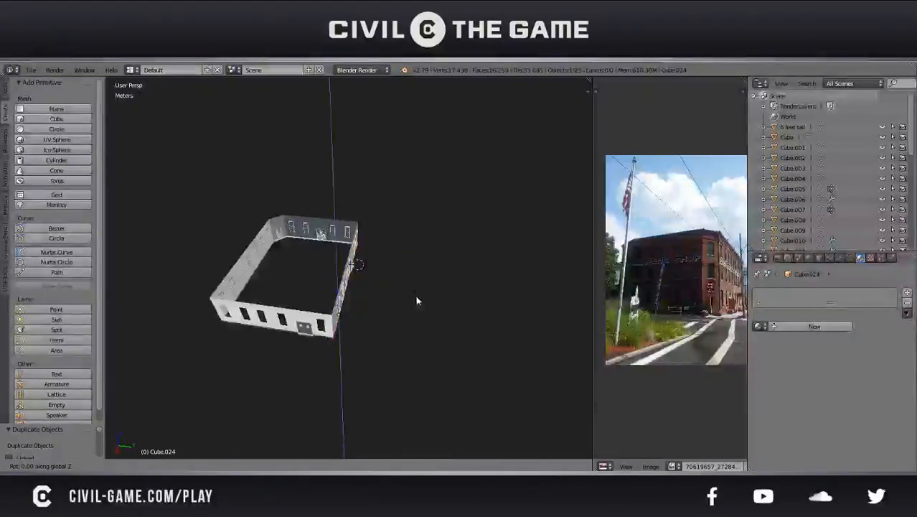
type("90")
key("Return")
key("g")
key("shift+z")
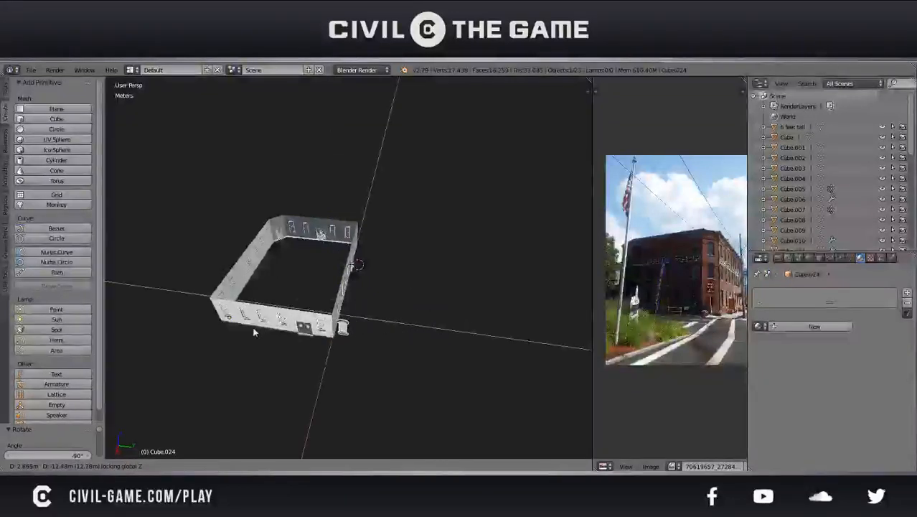
left_click(249, 330)
Slide the rotated window set along Y toward the openings of the adjacent wall
middle_click_drag(229, 346, 352, 306)
scroll(339, 321, "up", 2)
scroll(353, 306, "up", 2)
left_click_drag(331, 314, 348, 316)
mouse_move(348, 315)
middle_mouse_down()
mouse_move(385, 310)
mouse_move(344, 350)
mouse_move(349, 332)
middle_mouse_up()
scroll(345, 352, "up", 4)
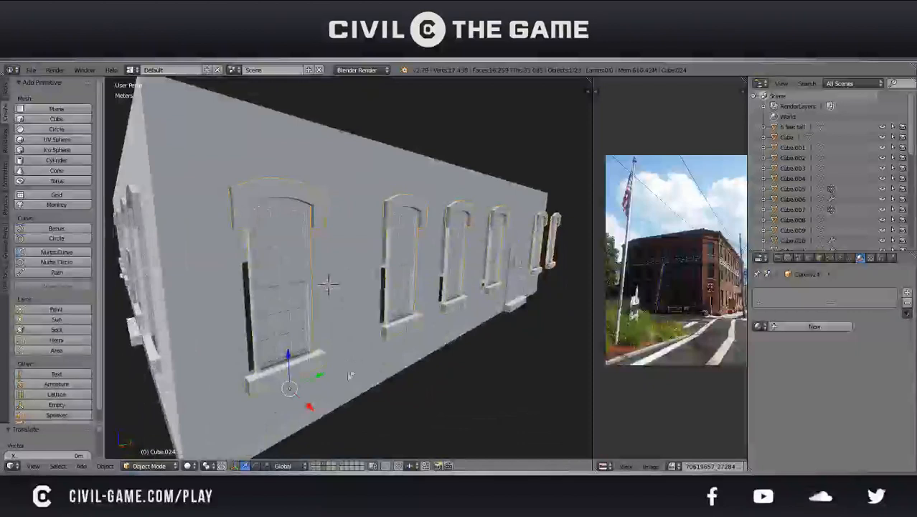
Expand the 3D view over the reference photo, hide the tool shelf, and adjust the rotated window set's depth in the wall
left_click_drag(594, 466, 559, 416)
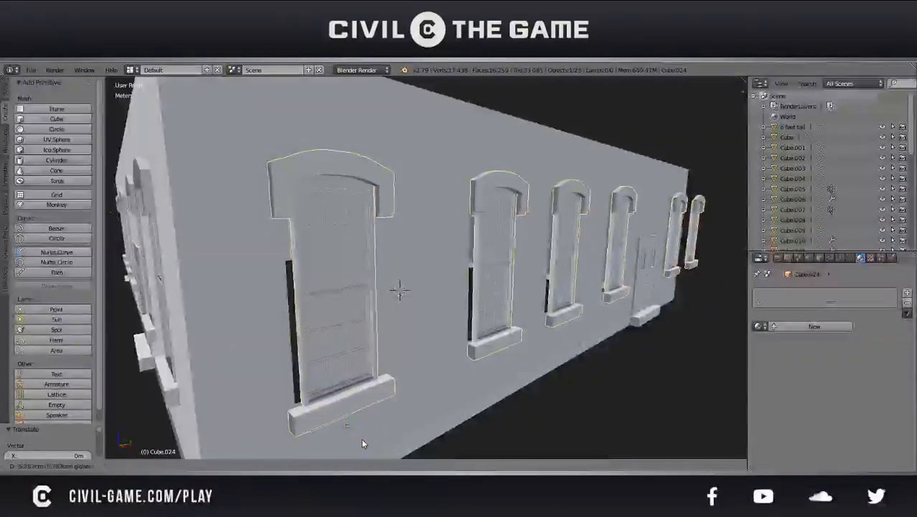
key("t")
middle_click_drag(351, 407, 350, 375)
scroll(350, 375, "down", 5)
scroll(351, 381, "up", 4)
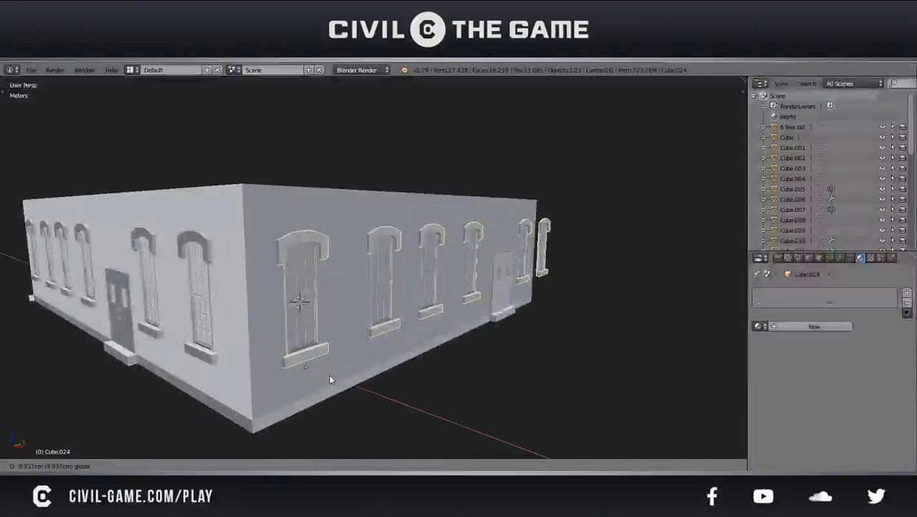
Shift the rotated window set about 3.6 cm along Y, nudge it to match the openings, and save the file
middle_click_drag(329, 374, 297, 353)
key("g")
key("y")
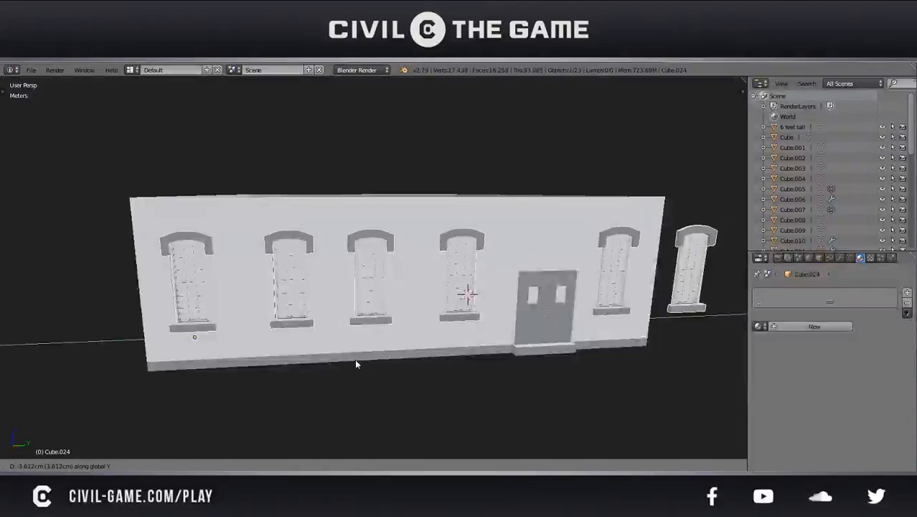
left_click(355, 364)
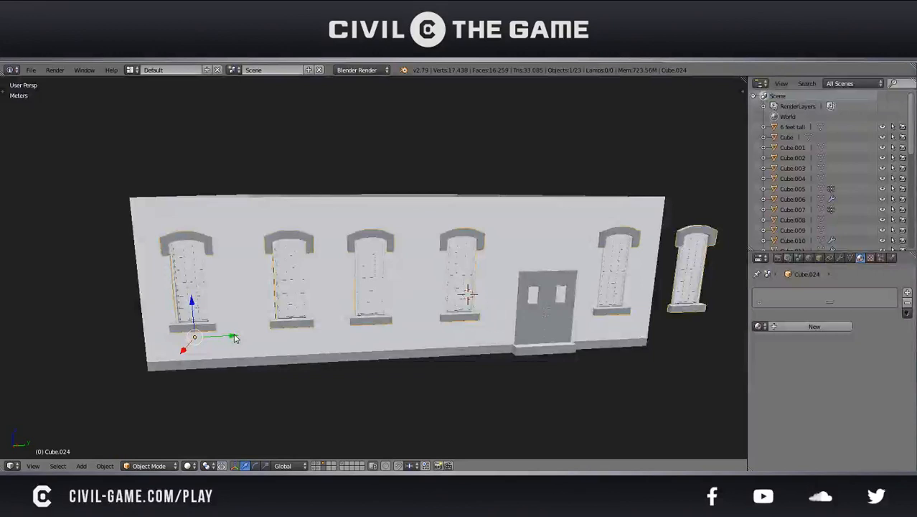
left_click_drag(235, 338, 234, 339)
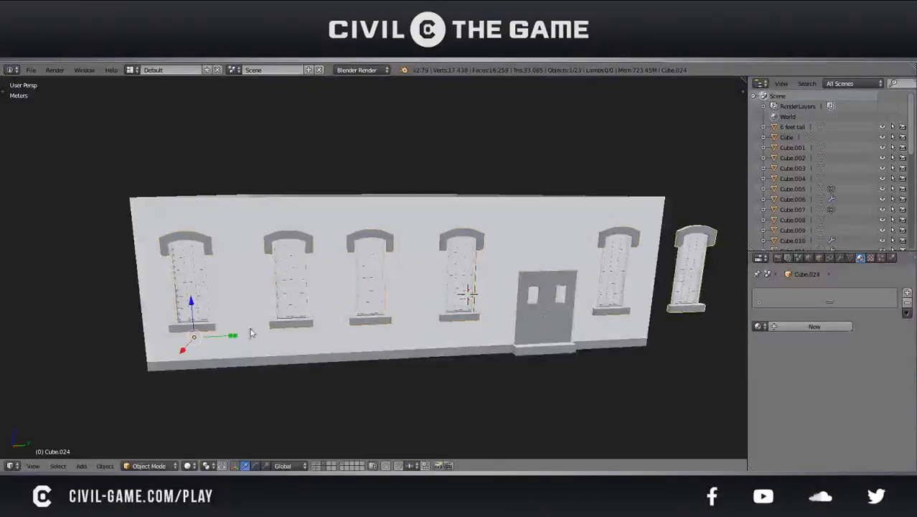
key("a")
key("ctrl+s")
left_click(252, 330)
Delete the surplus window hanging past the building corner from the rotated set, and deselect everything
scroll(358, 307, "down", 2)
middle_click_drag(426, 294, 323, 285)
key("Tab")
key("a")
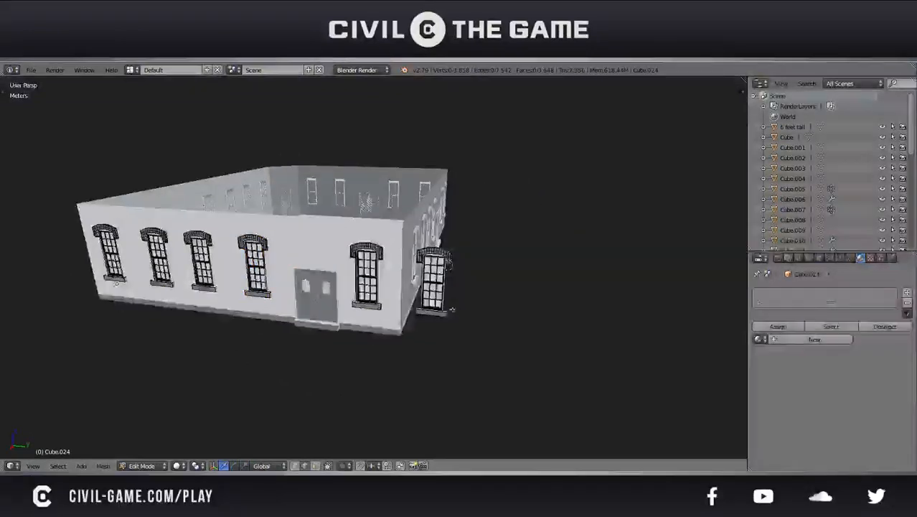
key("z")
left_click_drag(460, 330, 405, 225)
key("z")
key("x")
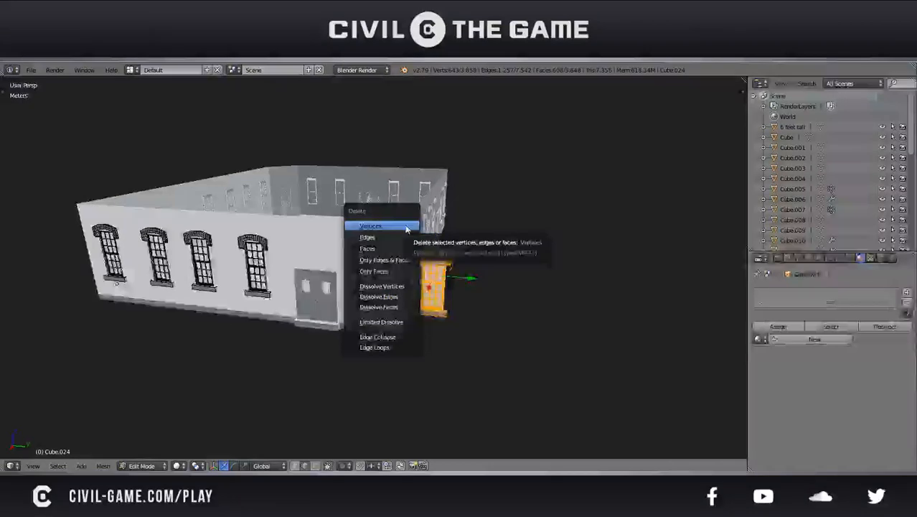
left_click(390, 247)
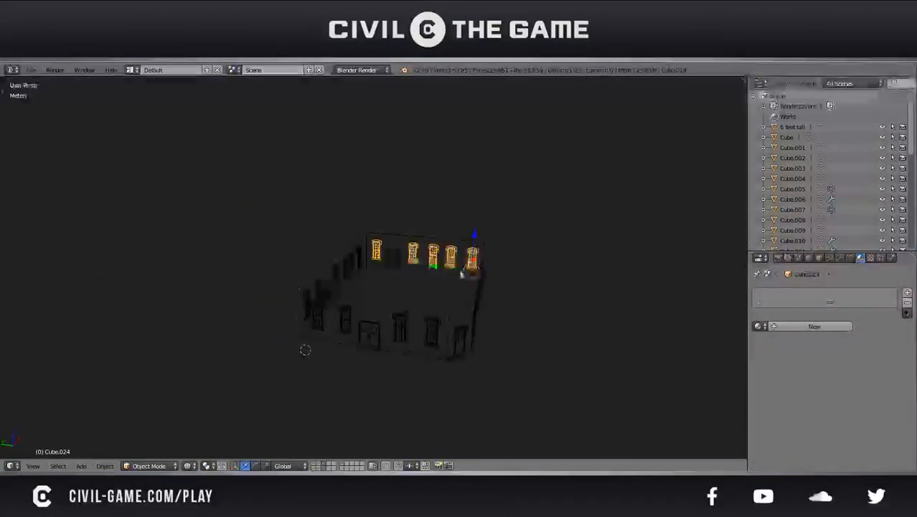
key("a")
Try to select the inner bottom edges of the wall mesh around the building's interior
middle_click_drag(452, 274, 389, 265)
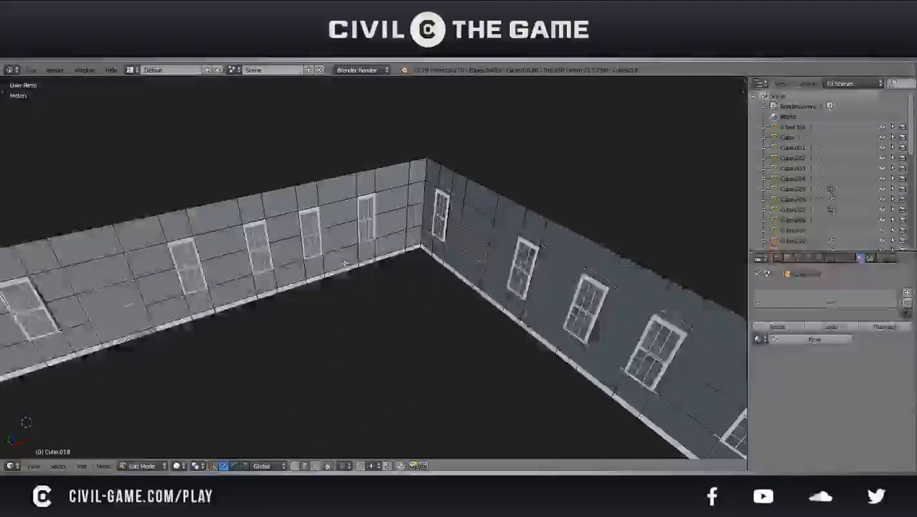
middle_click_drag(344, 263, 420, 273)
key("a")
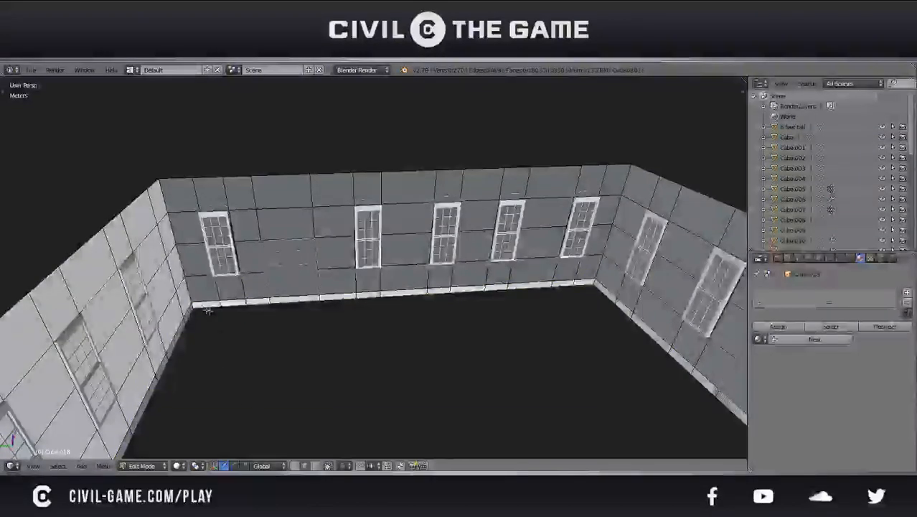
scroll(409, 333, "down", 2)
middle_click_drag(409, 334, 544, 344)
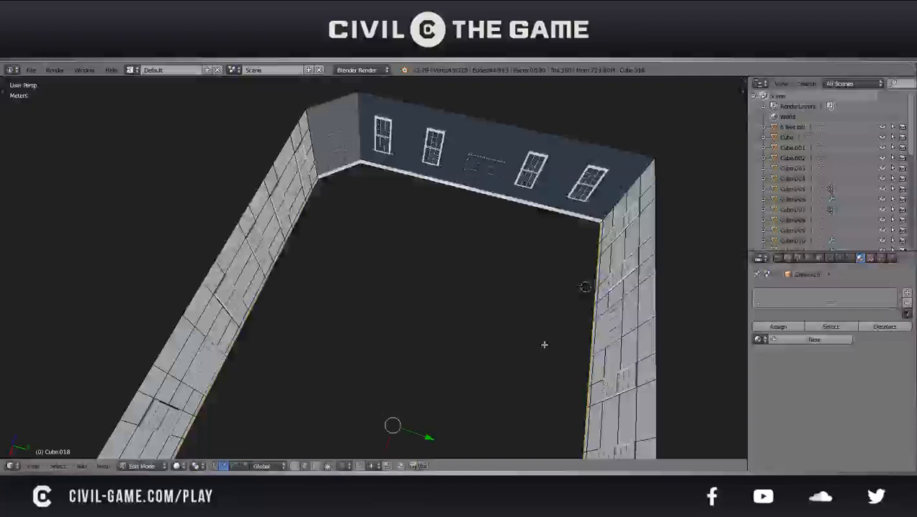
left_click(502, 328)
key("Tab")
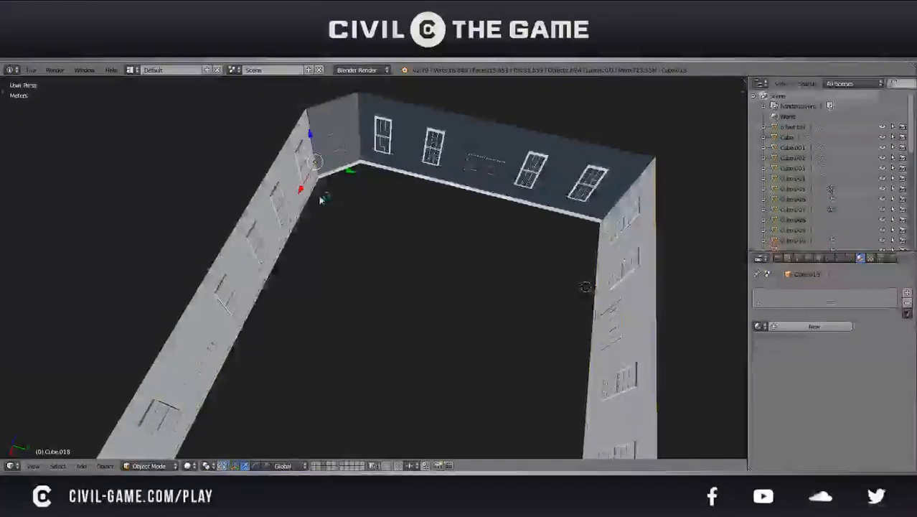
Try to separate the base trim's bottom edges at the angled corner wall into their own object
right_click(328, 183)
key("Tab")
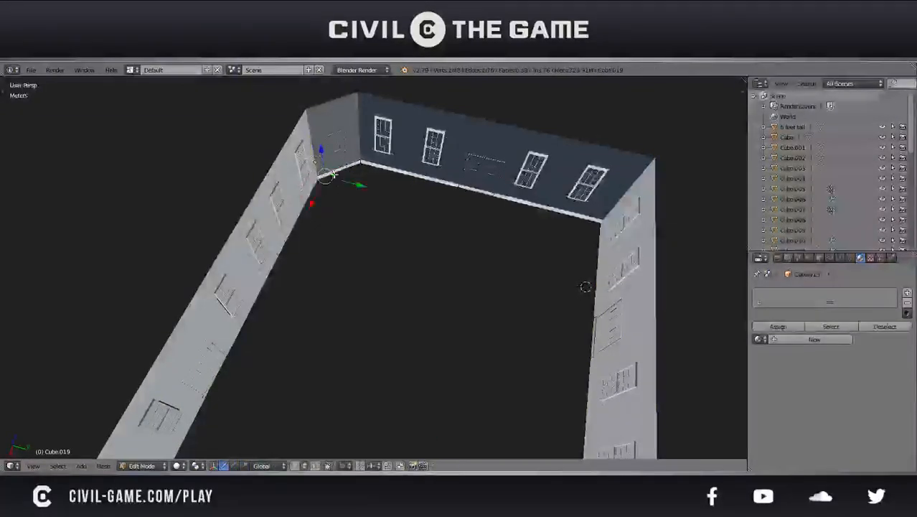
right_click(355, 169, "shift")
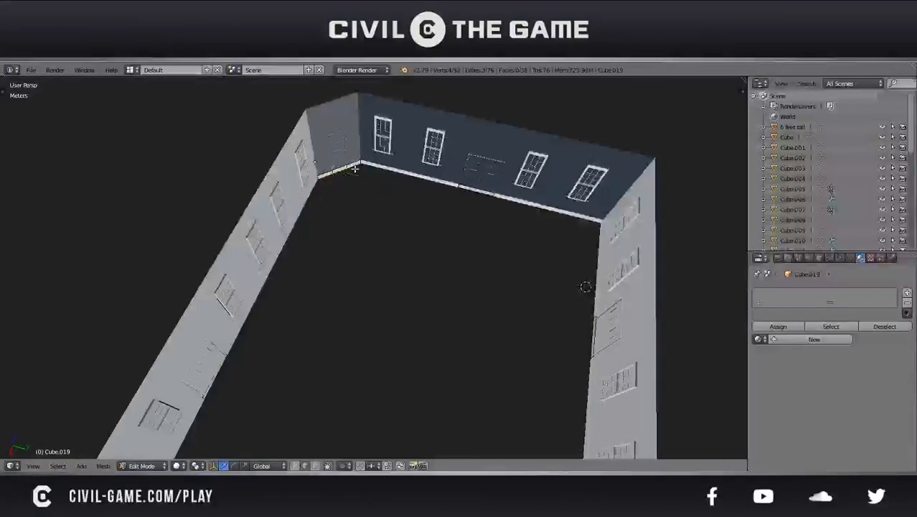
key("p")
left_click(349, 169)
key("Tab")
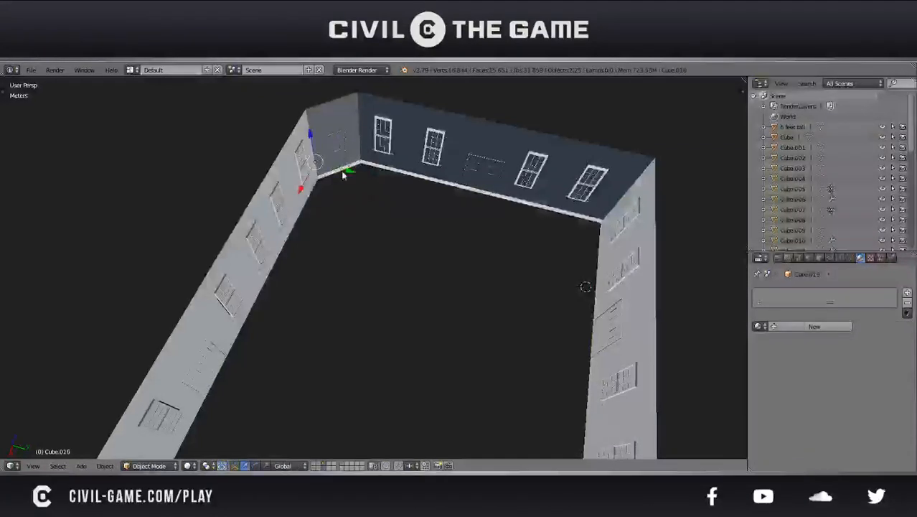
key("ctrl+z")
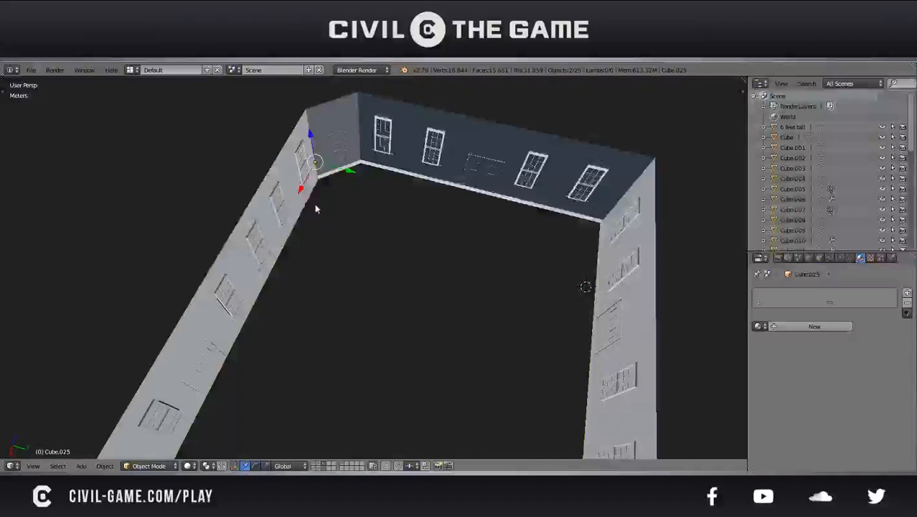
key("ctrl+z")
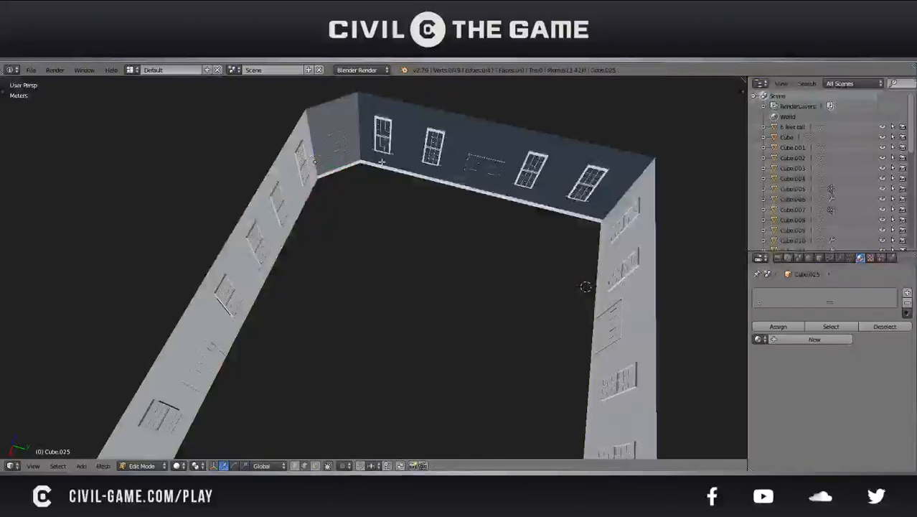
Fill the inner bottom outline of the walls with a single face as the building's floor
right_click(383, 165)
key("Tab")
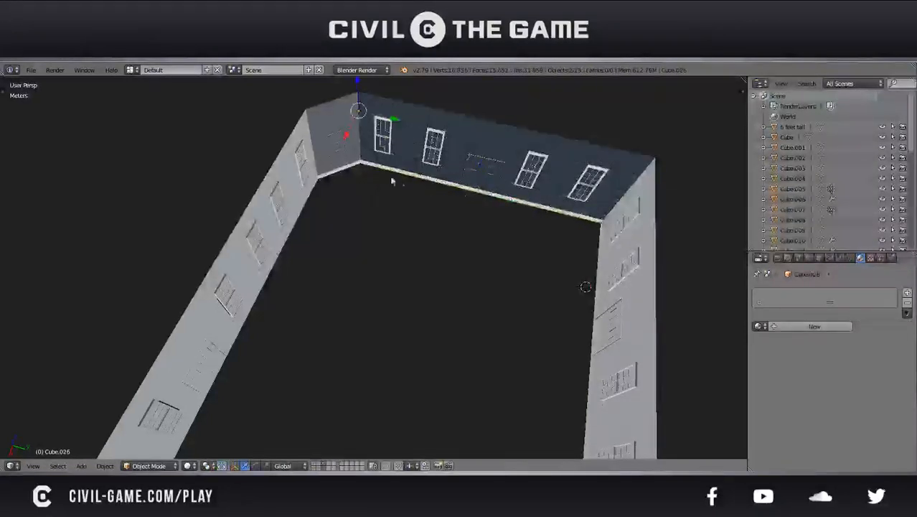
right_click(351, 173)
key("Tab")
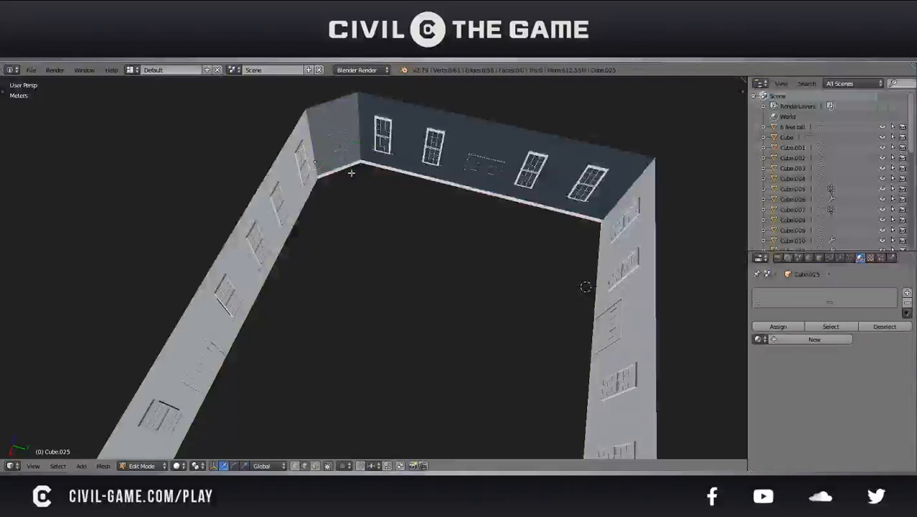
key("f")
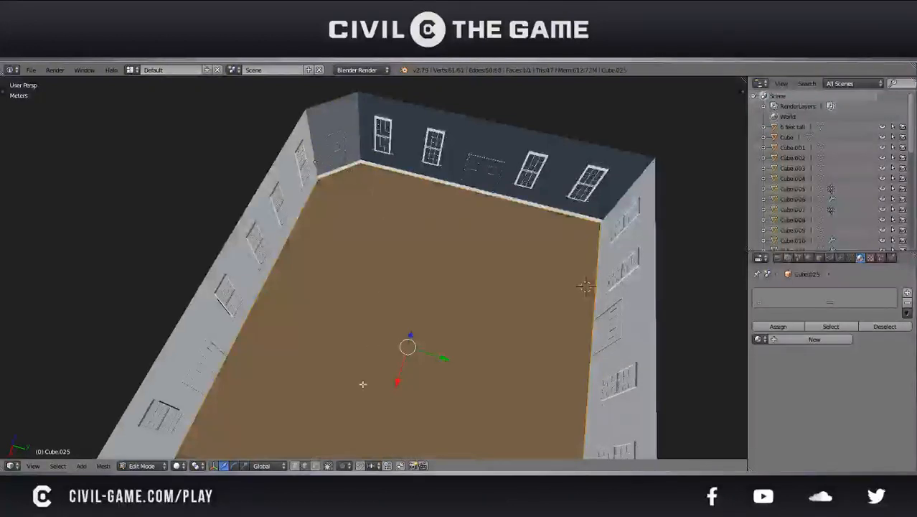
Extrude the floor face into a thin slab between the walls, deselect the mesh, and return to Object Mode
middle_click_drag(327, 456, 420, 268)
key("g")
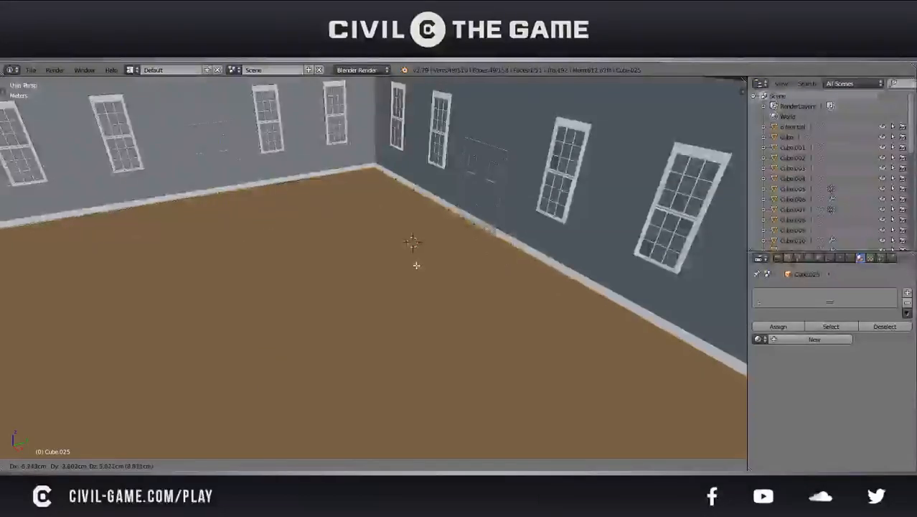
left_click(408, 248)
middle_click_drag(402, 248, 367, 222)
key("KP_5")
key("a")
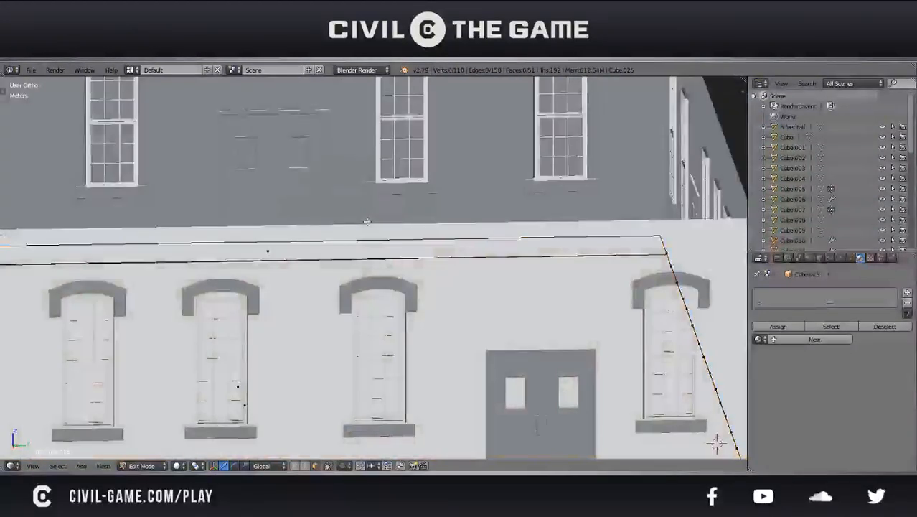
key("Tab")
key("KP_5")
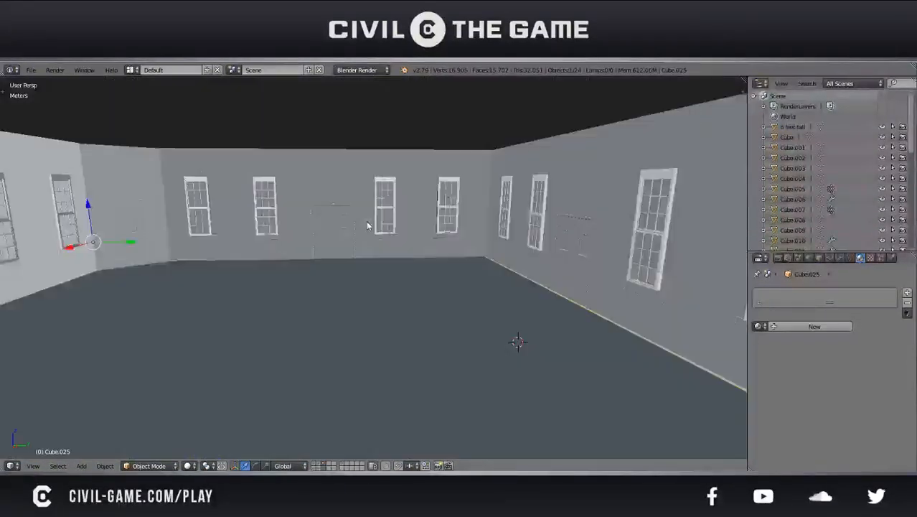
Walk through the room and out around the angled corner to examine the new floor and the exterior base
key("shift+f")
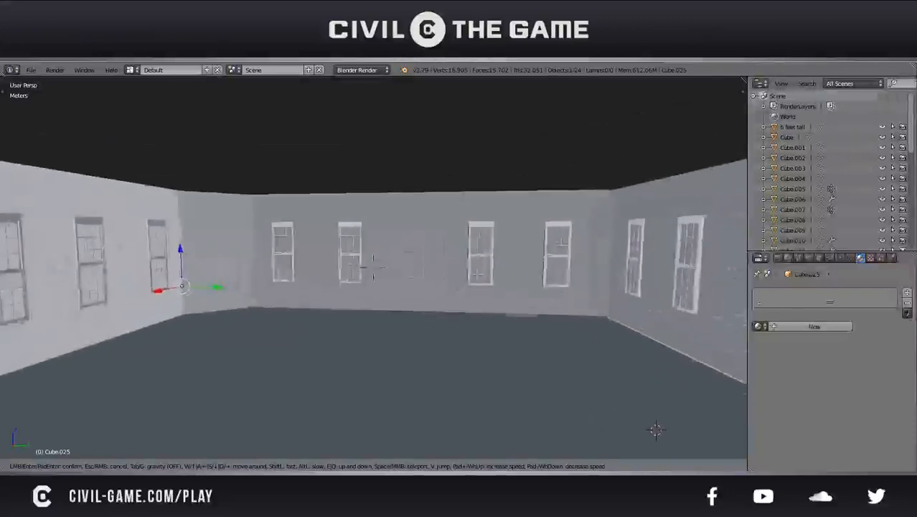
key("Tab")
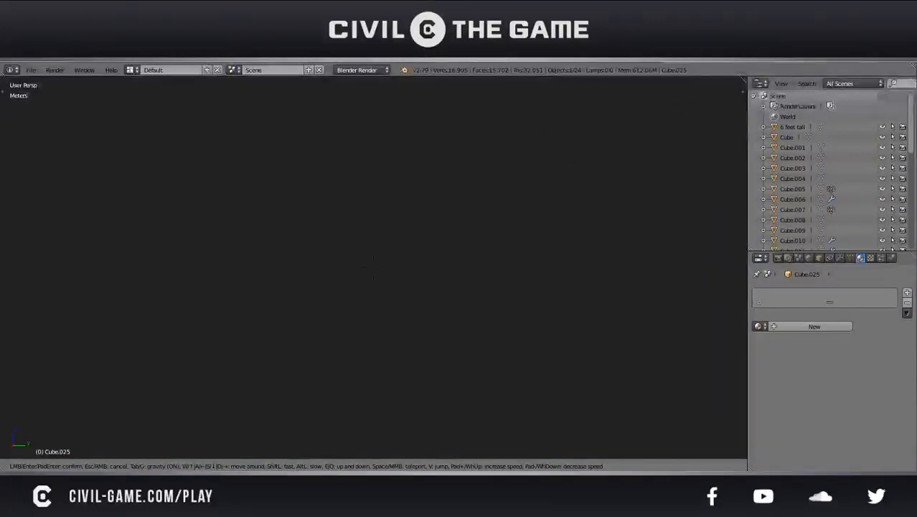
key("Escape")
middle_click_drag(384, 276, 297, 300)
key("shift+f")
key("w")
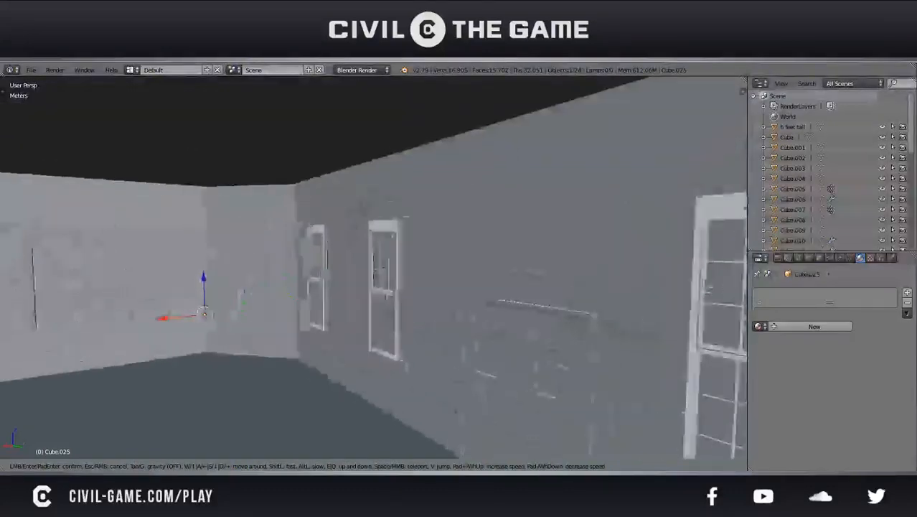
key("d")
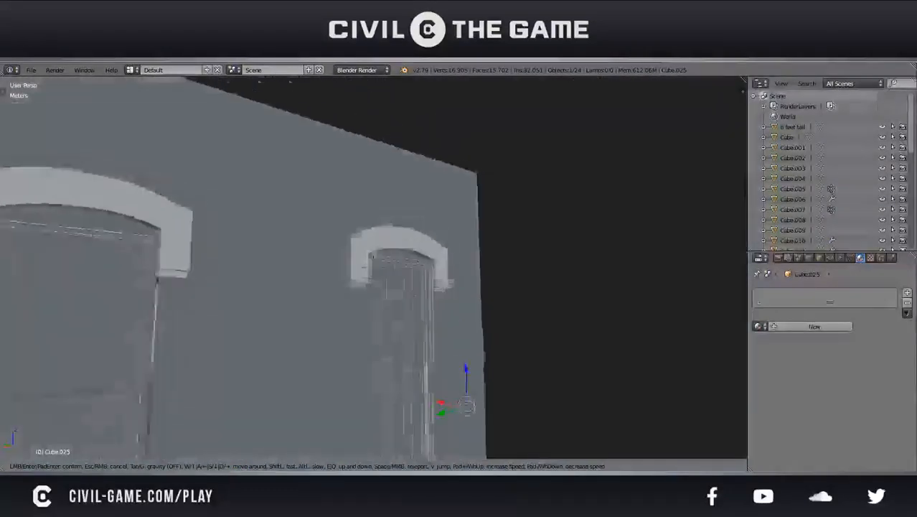
key("s")
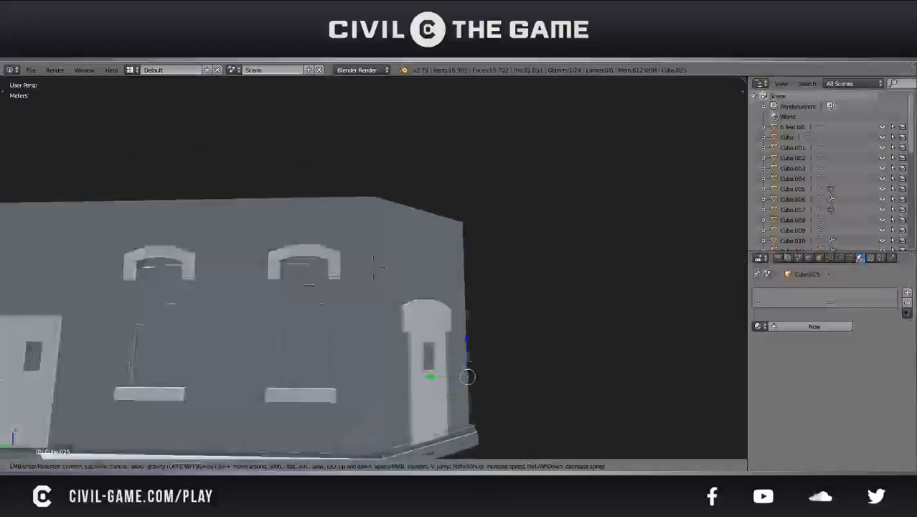
key("d")
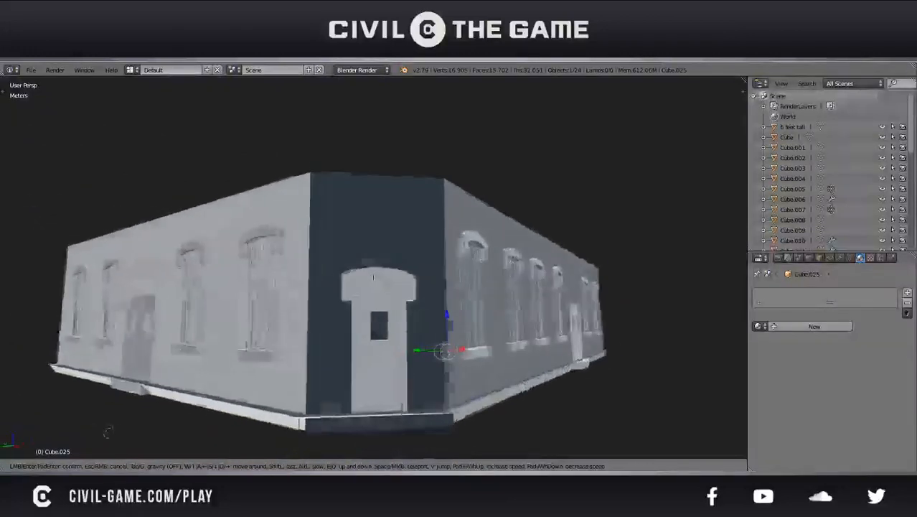
key("w")
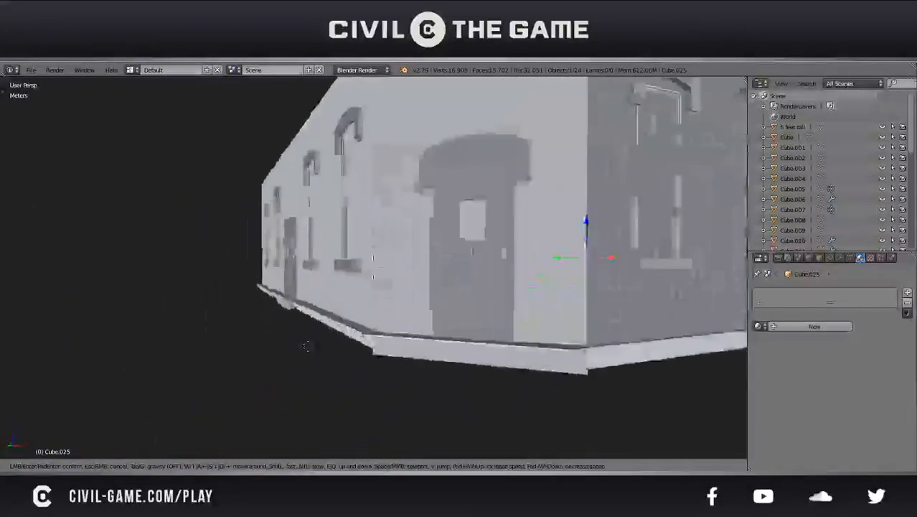
left_click(341, 356)
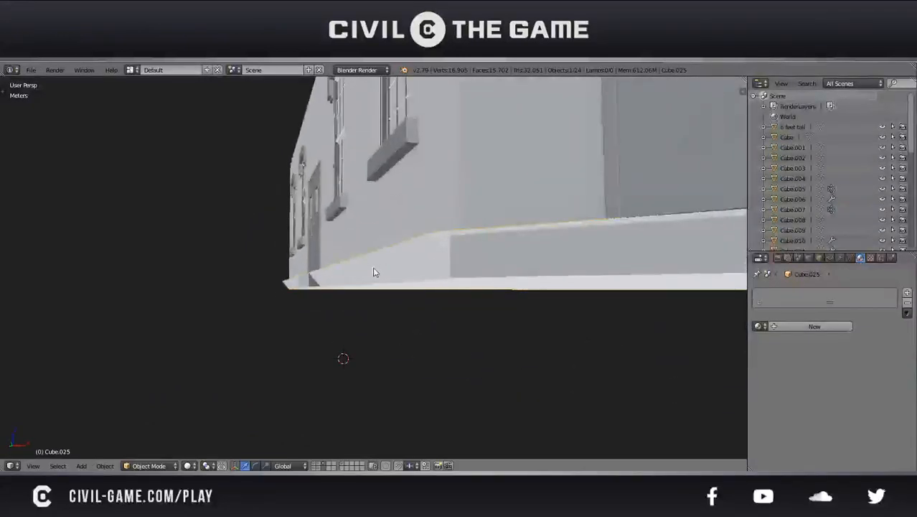
Correct the floor slab's inverted normals from beneath the building, leave its position untouched, and return to Object Mode
key("Tab")
middle_click_drag(374, 267, 367, 227)
right_click(366, 228)
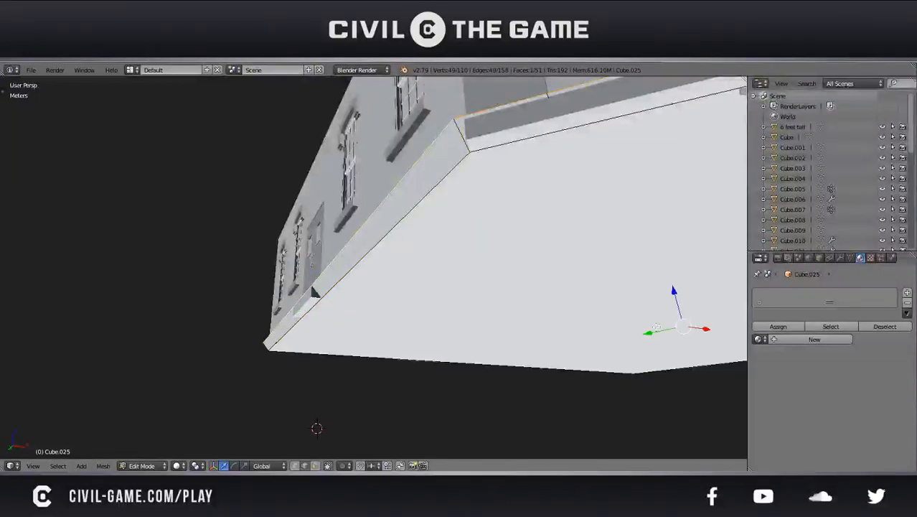
middle_click_drag(572, 295, 554, 291)
scroll(553, 292, "down", 1)
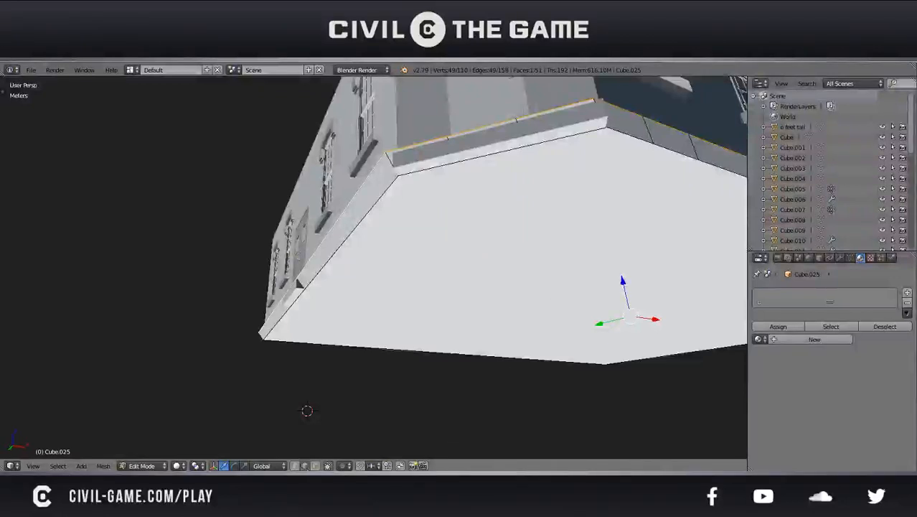
middle_click_drag(401, 284, 451, 296)
key("x")
left_click(428, 271)
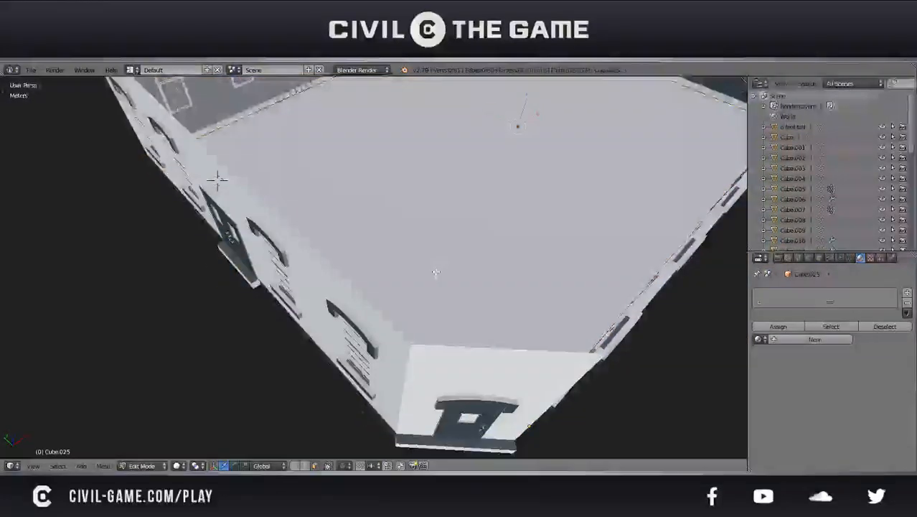
key("g")
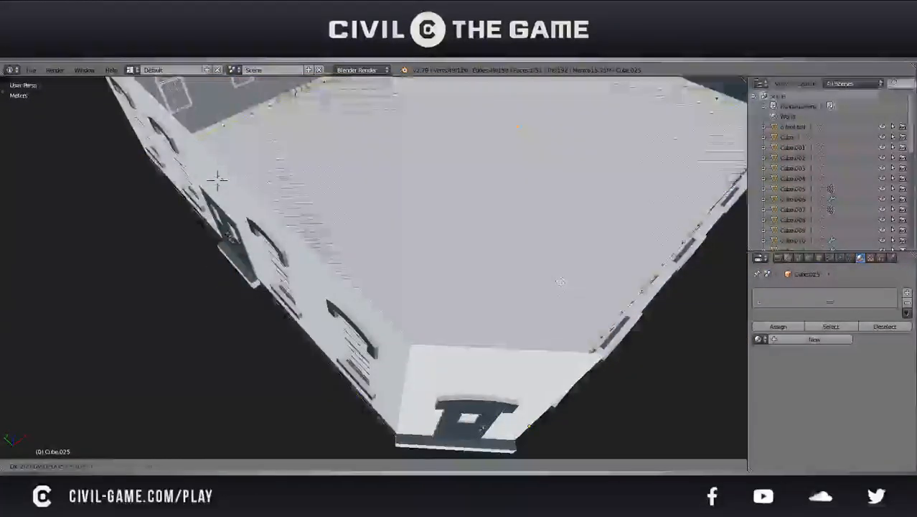
right_click(556, 271)
key("Tab")
middle_click_drag(572, 291, 543, 278)
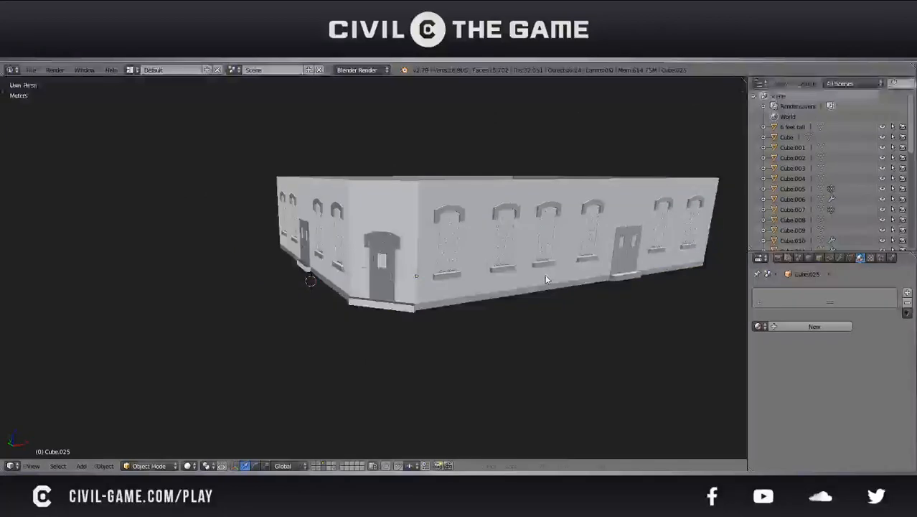
Walk around the outside walls and through the interior to examine the doors, windows and floor of the whole ground storey
key("shift+f")
key("w")
key("a")
key("q")
key("w")
key("a")
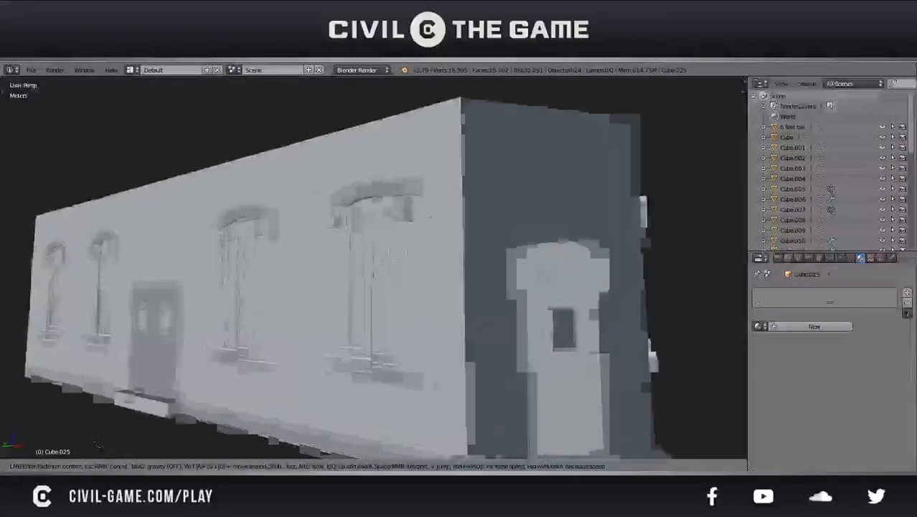
key("w")
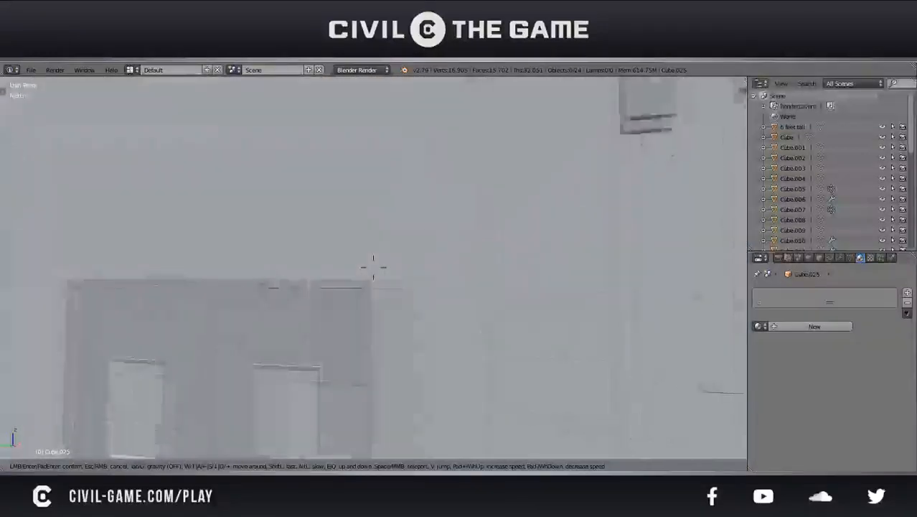
key("w")
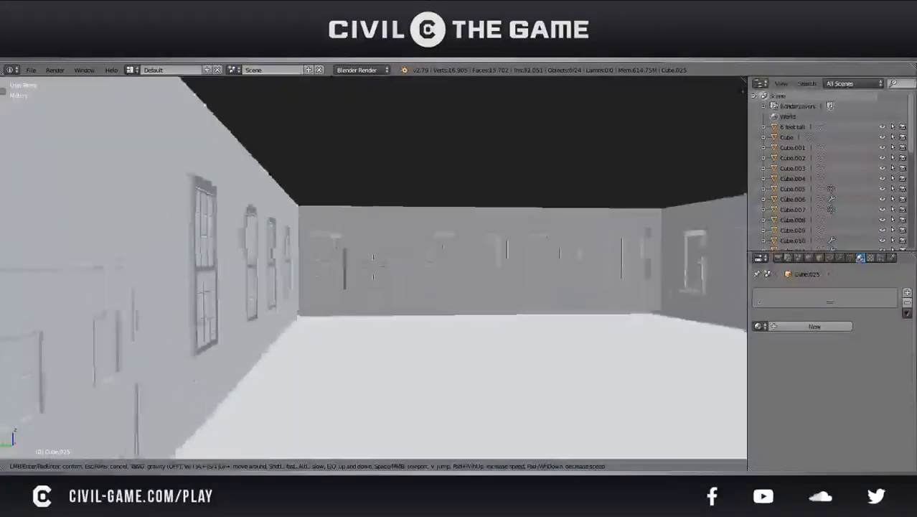
key("w")
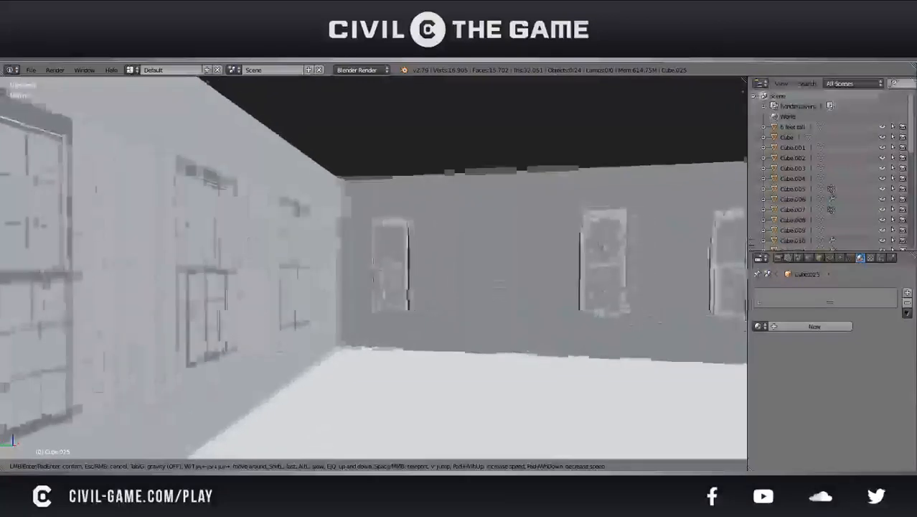
key("w")
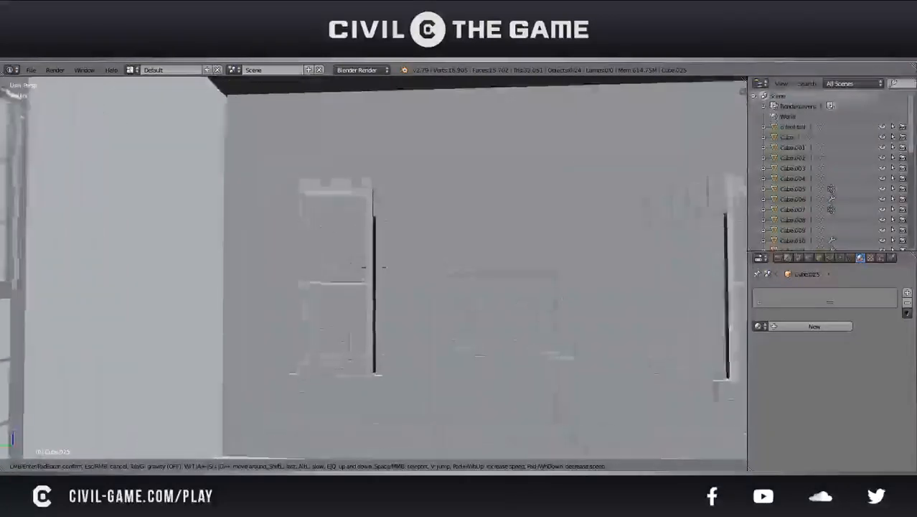
key("w")
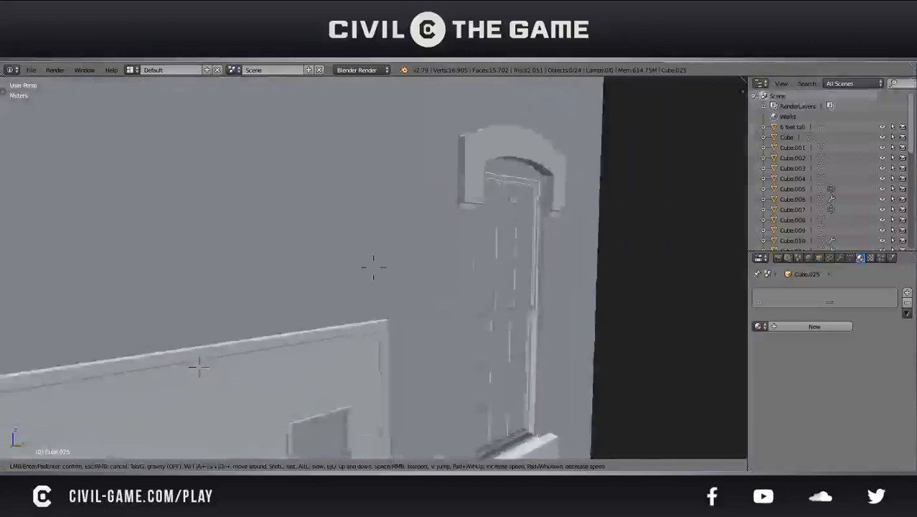
key("Escape")
scroll(430, 258, "down", 1)
mouse_move(430, 258)
middle_mouse_down()
mouse_move(455, 270)
mouse_move(399, 281)
mouse_move(472, 247)
mouse_move(436, 259)
middle_mouse_up()
scroll(399, 280, "down", 1)
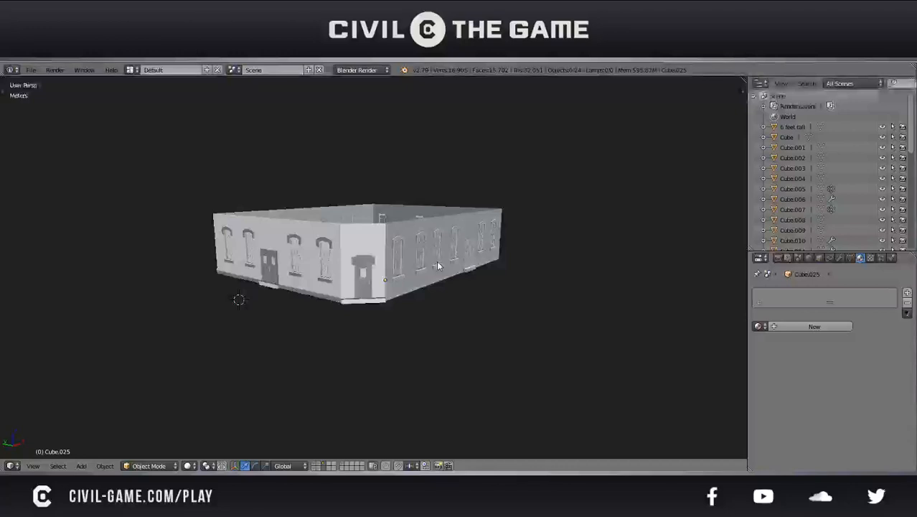